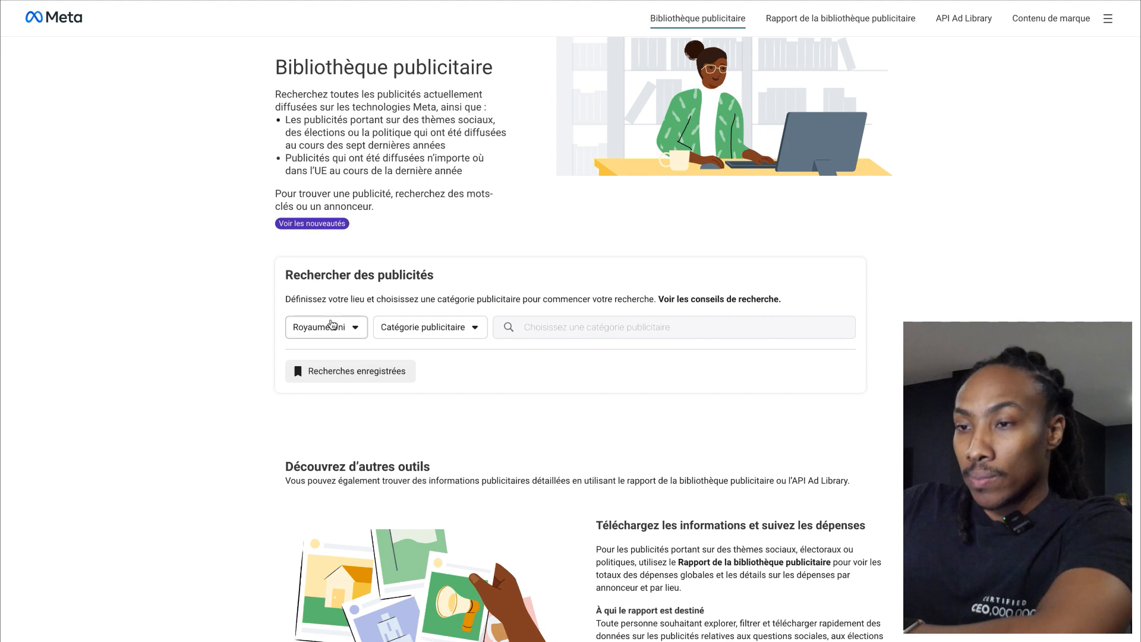
Step: Set the ad search country to États-Unis and the ad category to Toutes les publicités
left_click(331, 326)
left_click(357, 388)
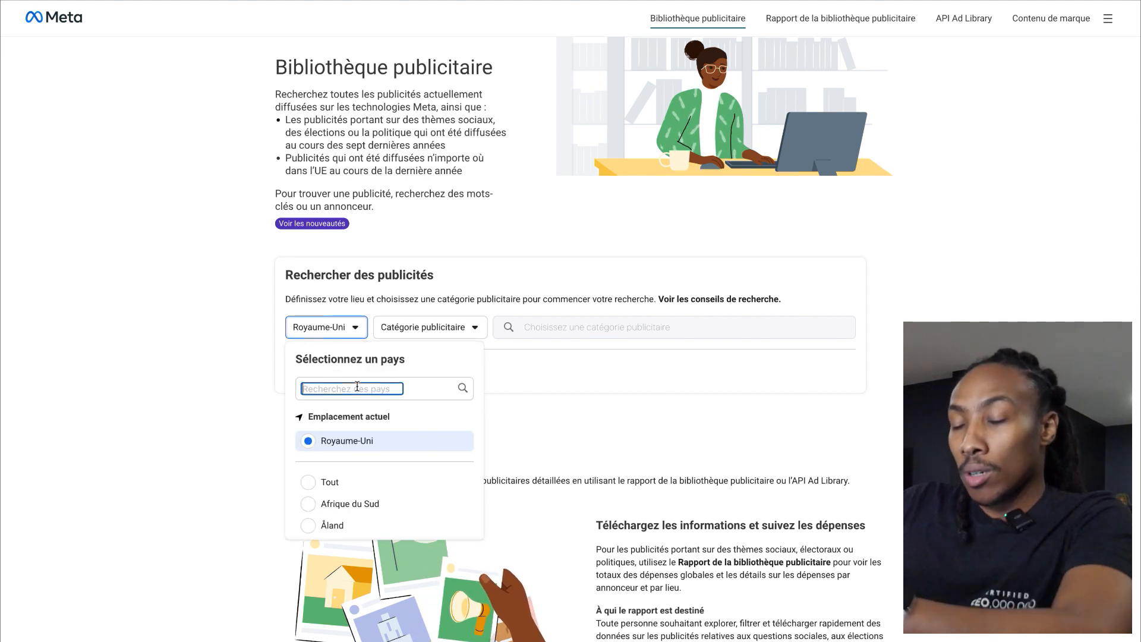
type("eu")
key("BackSpace")
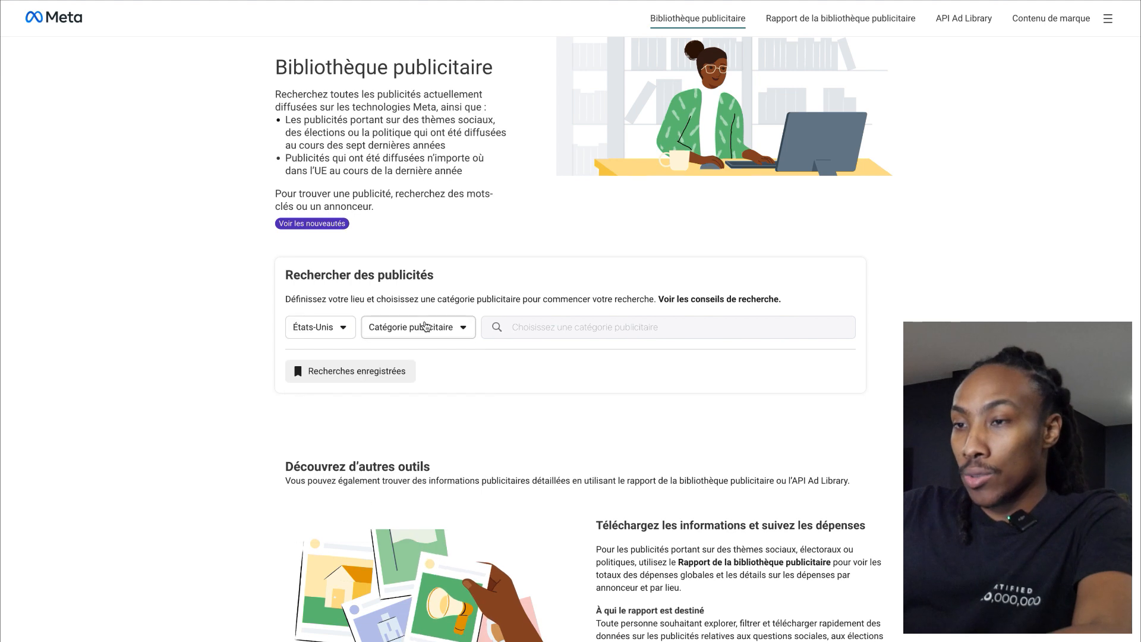
left_click(423, 326)
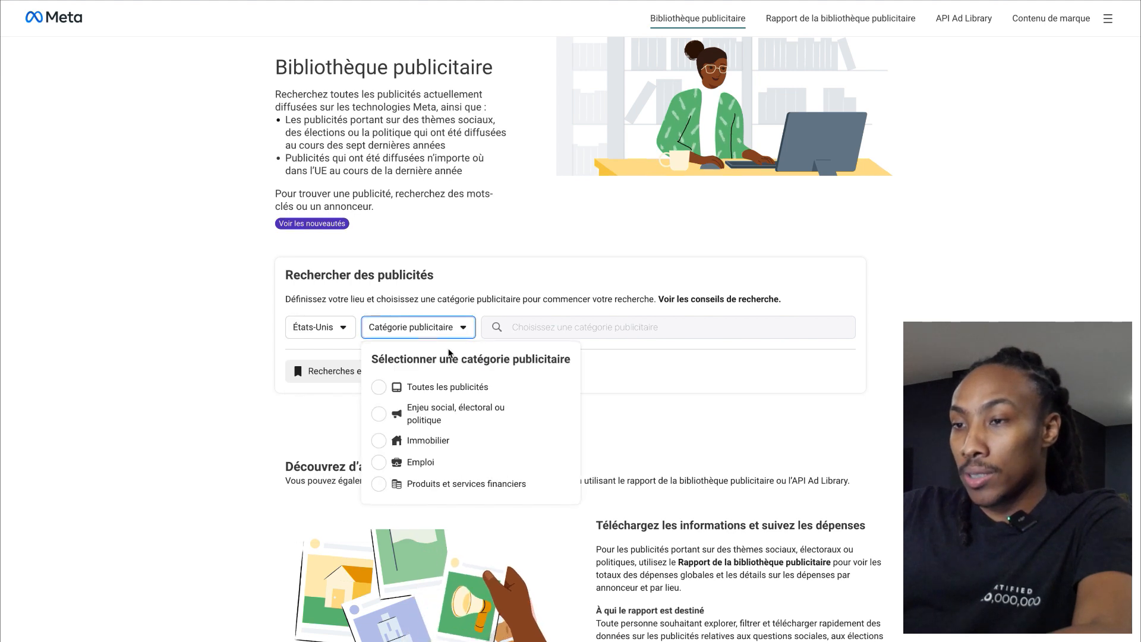
left_click(412, 388)
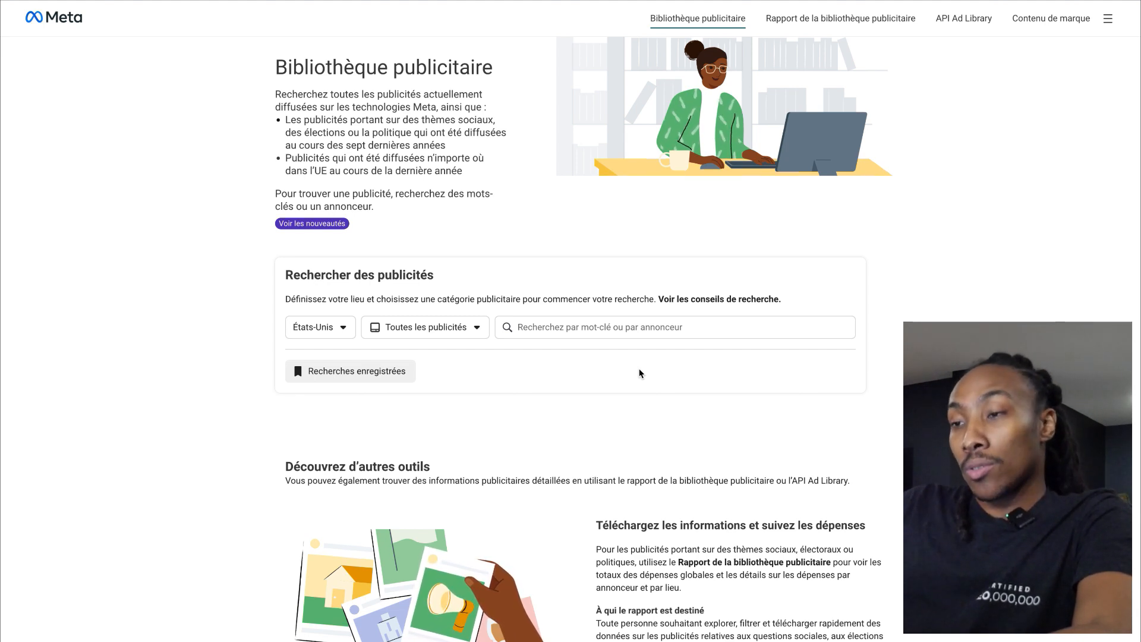
Step: Search the ad library for the keyword phrase "buy 1 get 1 free"
left_click(599, 333)
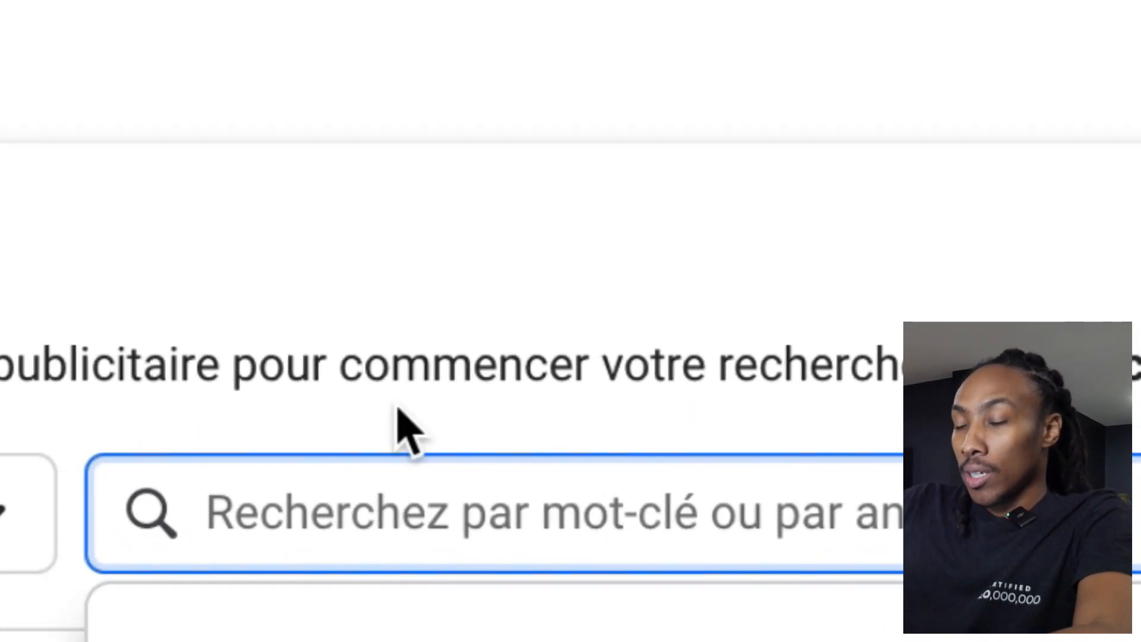
type("buy 1 get 1 fr")
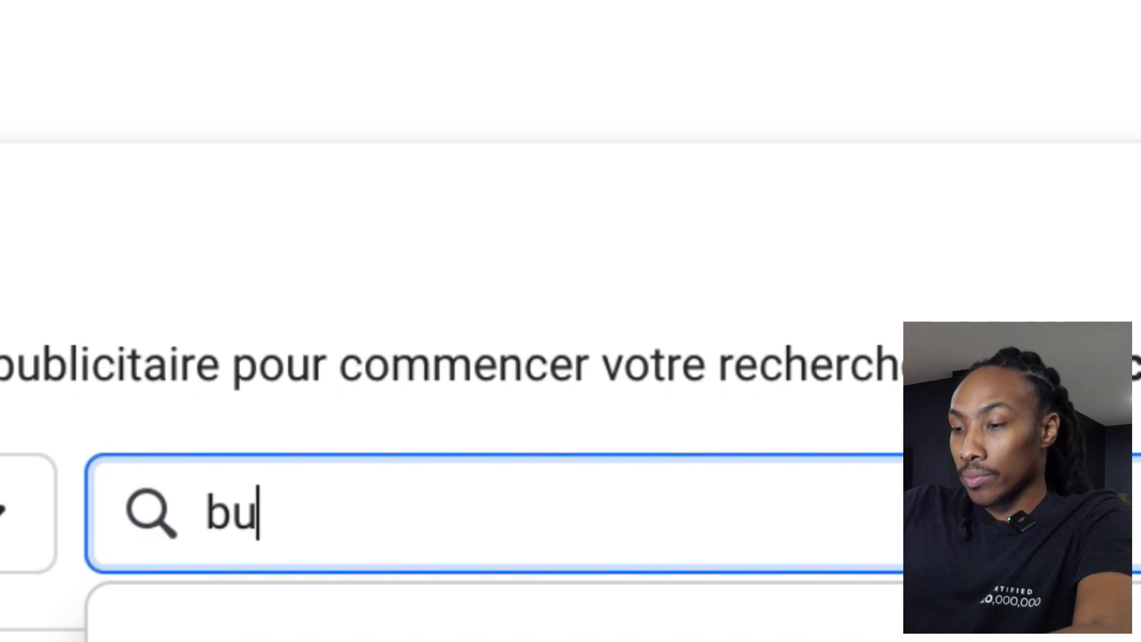
type("ee")
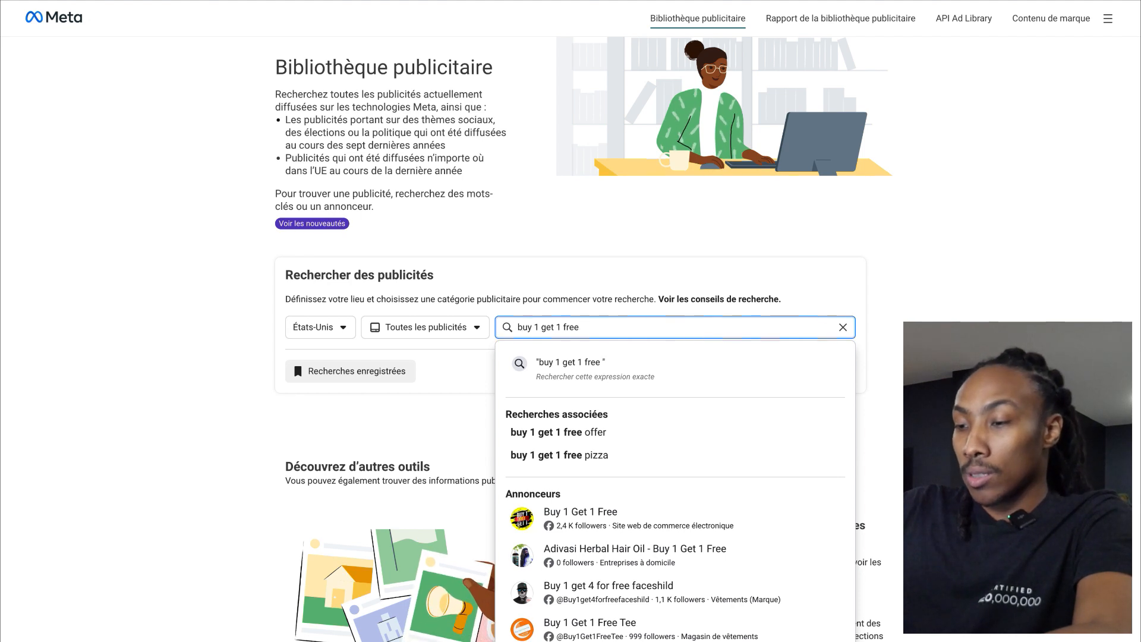
type(" BOGO")
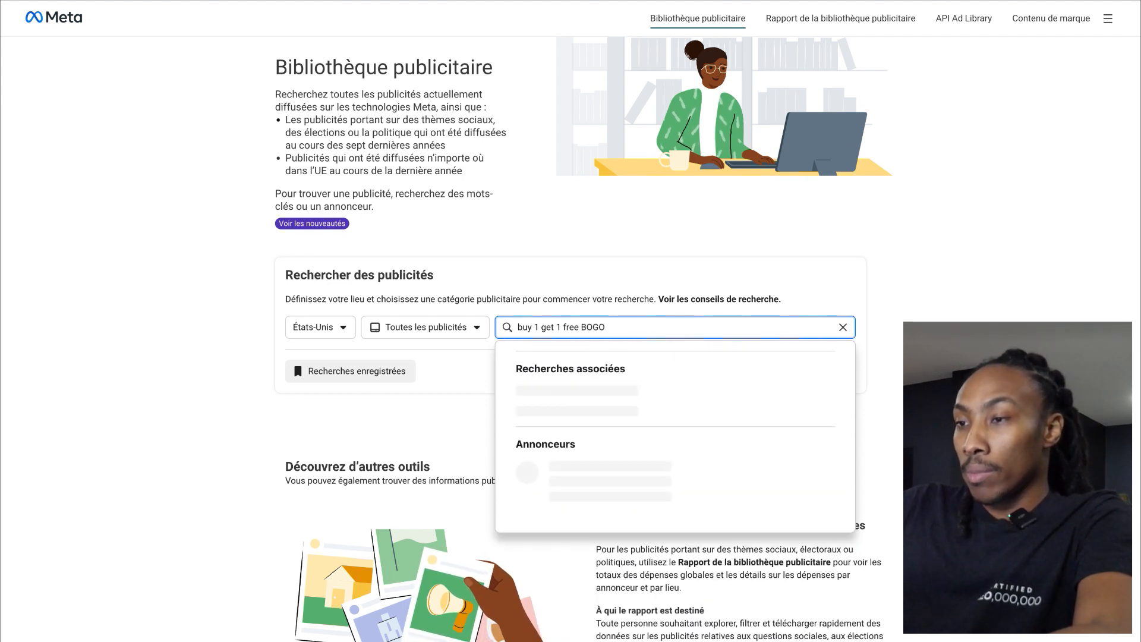
key("BackSpace")
key("BackSpace")
key("BackSpace")
key("BackSpace")
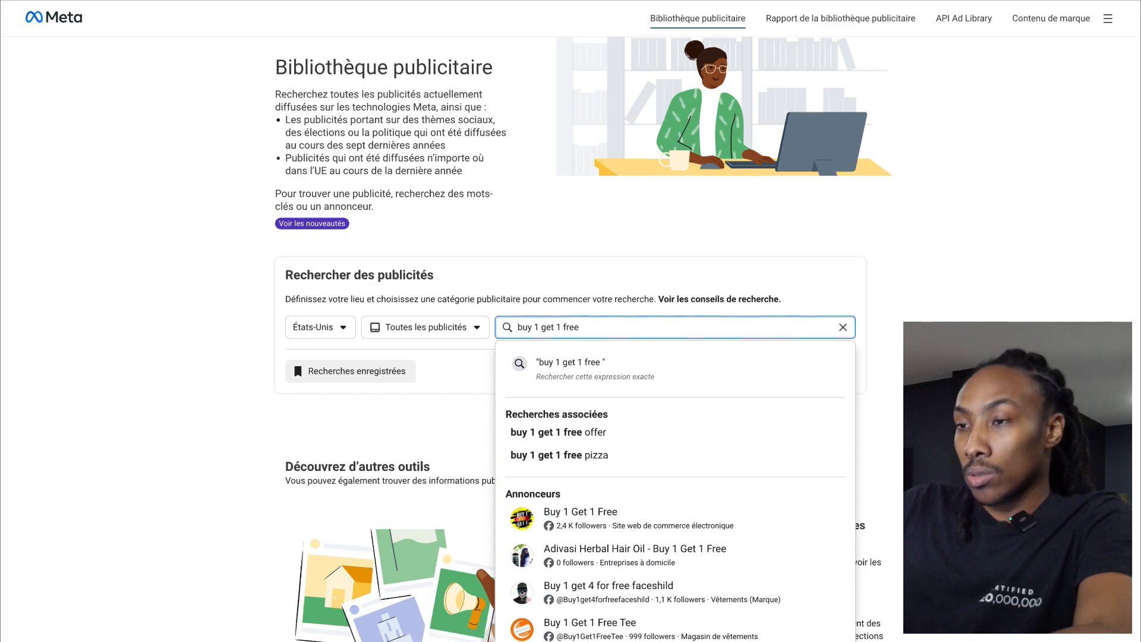
key("Return")
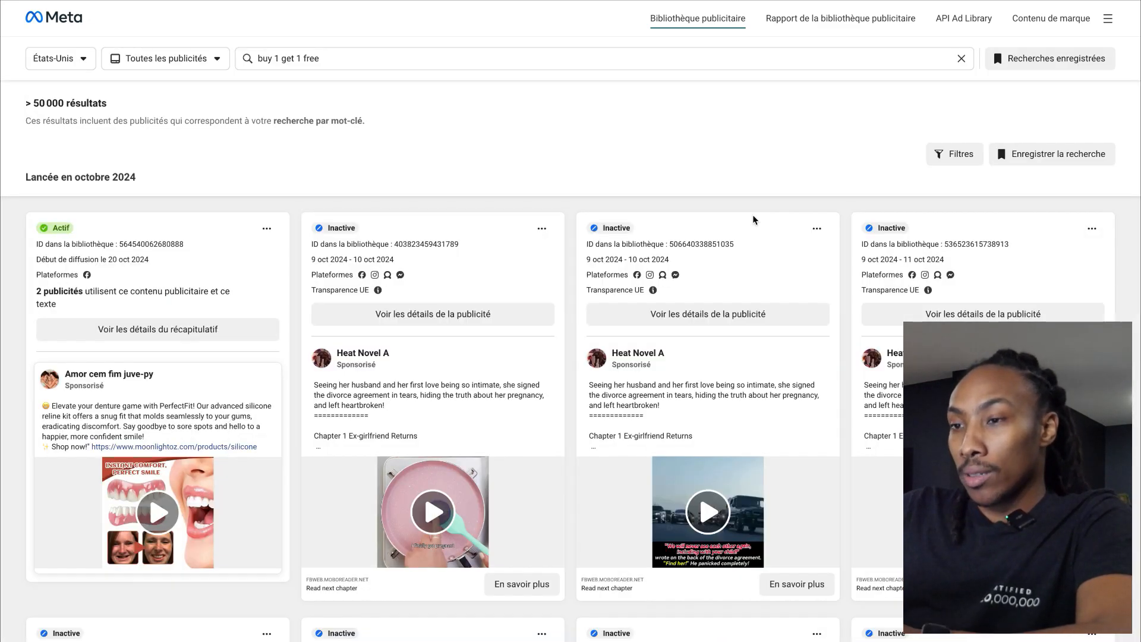
Step: In the search filters, restrict the online status to Actives
left_click_drag(36, 101, 64, 100)
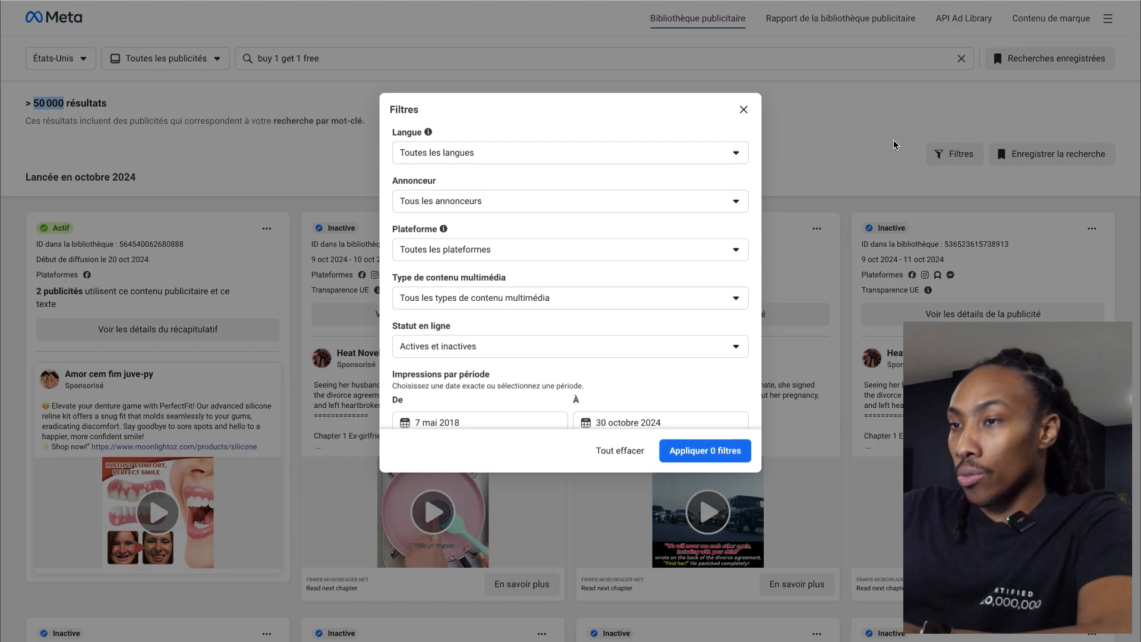
scroll(684, 232, "down", 1)
scroll(677, 231, "up", 1)
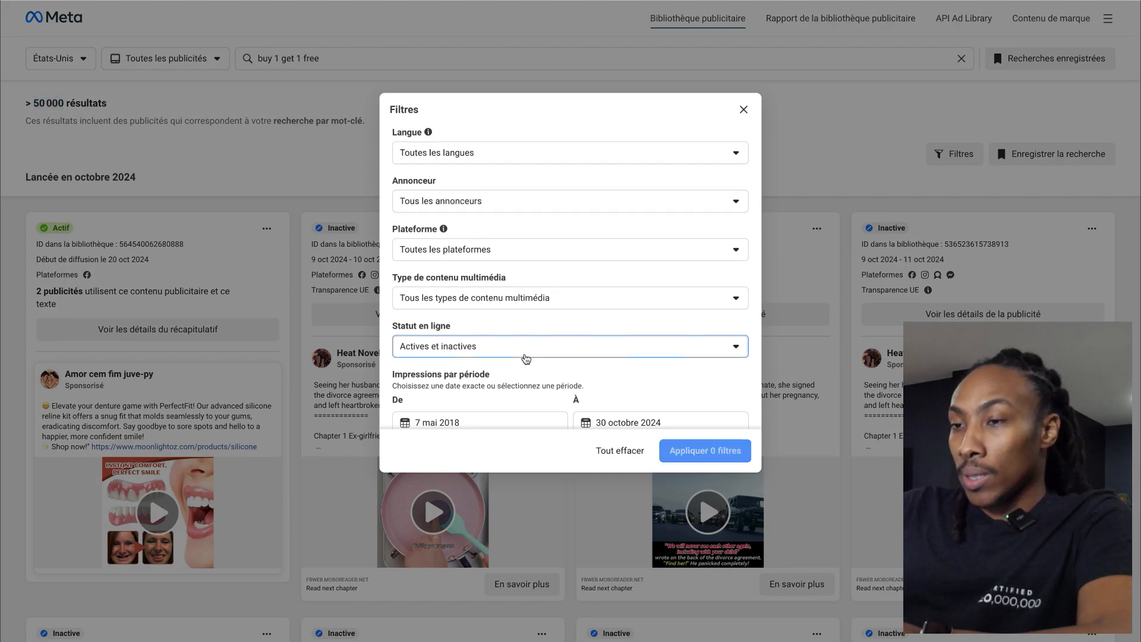
left_click(525, 350)
left_click(534, 398)
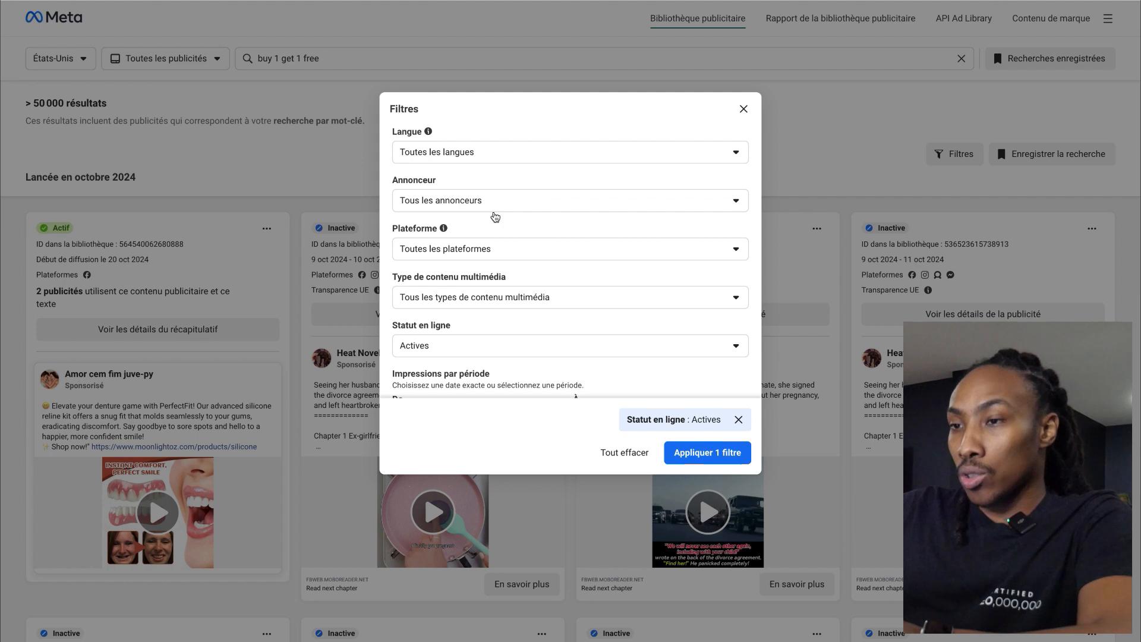
Step: Set the start date of the impressions period filter to 1 September 2024
scroll(495, 217, "down", 1)
left_click(491, 369)
key("BackSpace")
type("24")
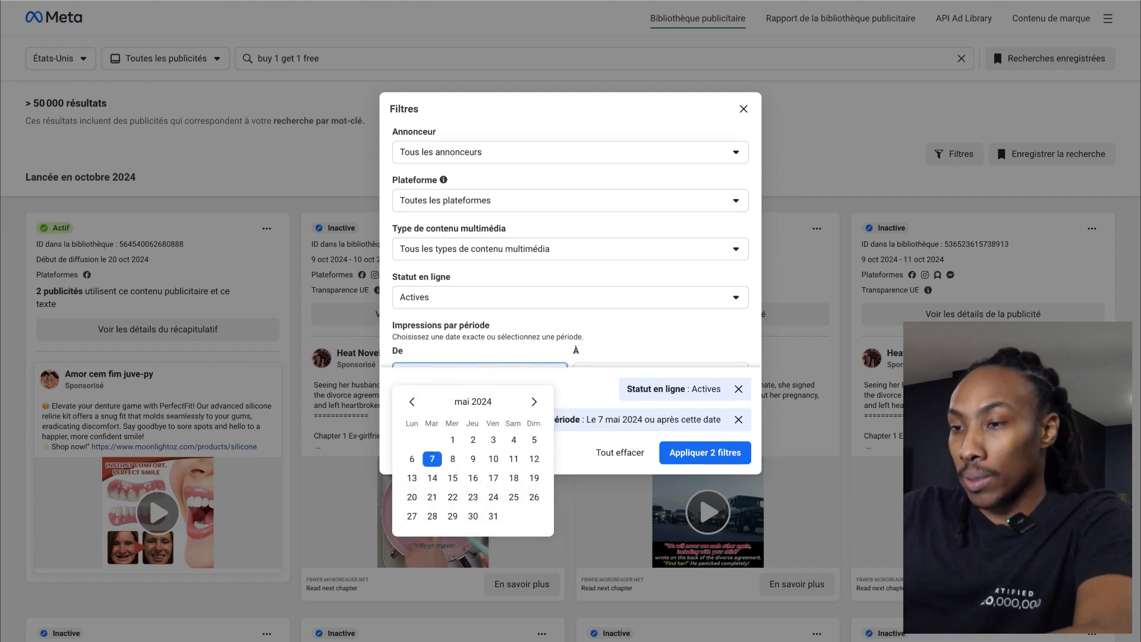
left_click(534, 402)
left_click(534, 402)
left_click(534, 402)
left_click(534, 403)
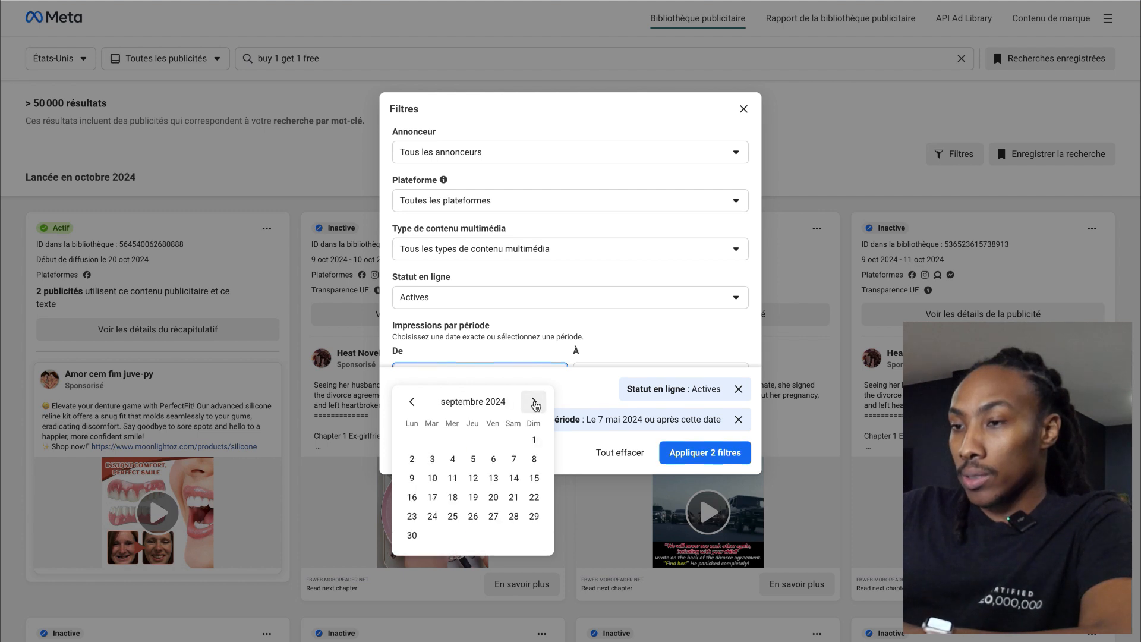
left_click(534, 402)
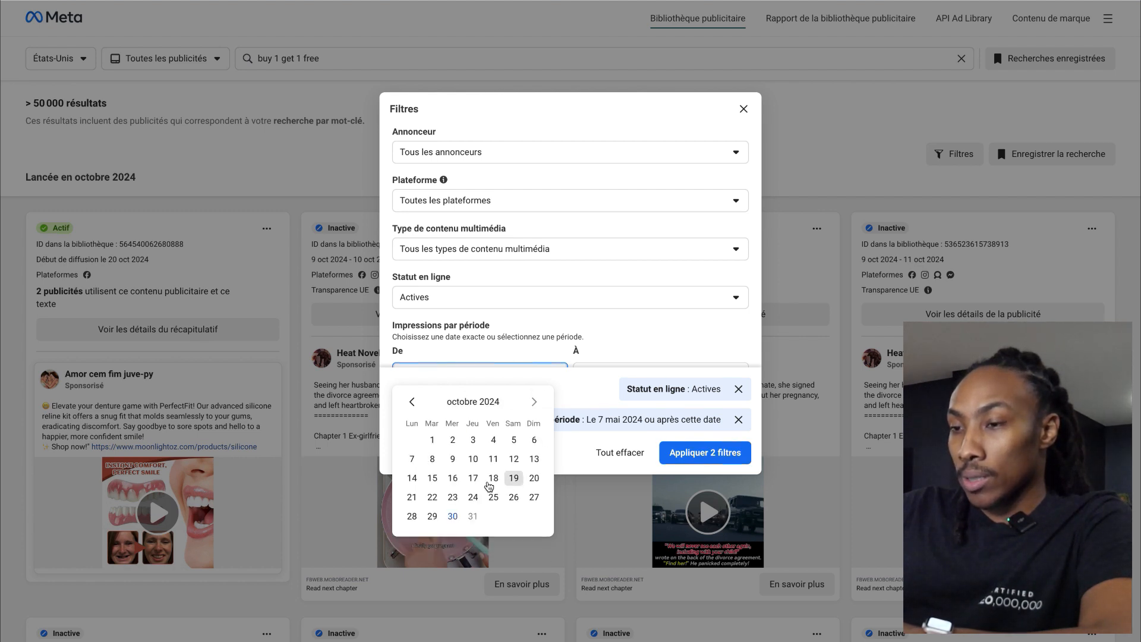
left_click(534, 439)
scroll(603, 300, "down", 1)
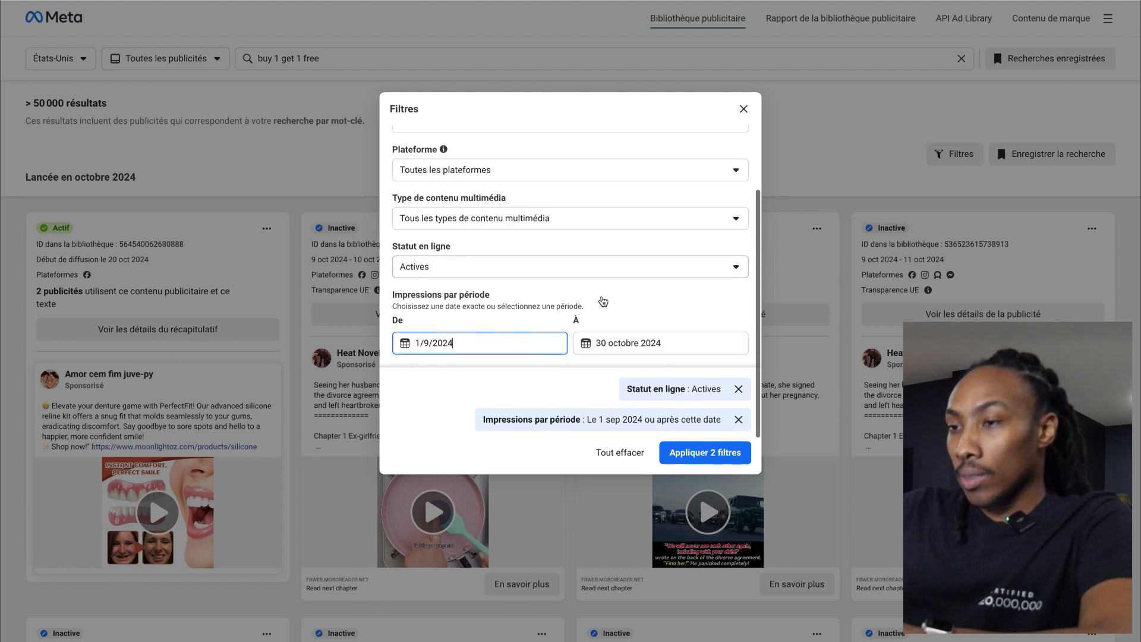
Step: Set the end date of the impressions period to 24 October 2024 and apply both filters
left_click(606, 343)
left_click(652, 466)
scroll(618, 296, "down", 3)
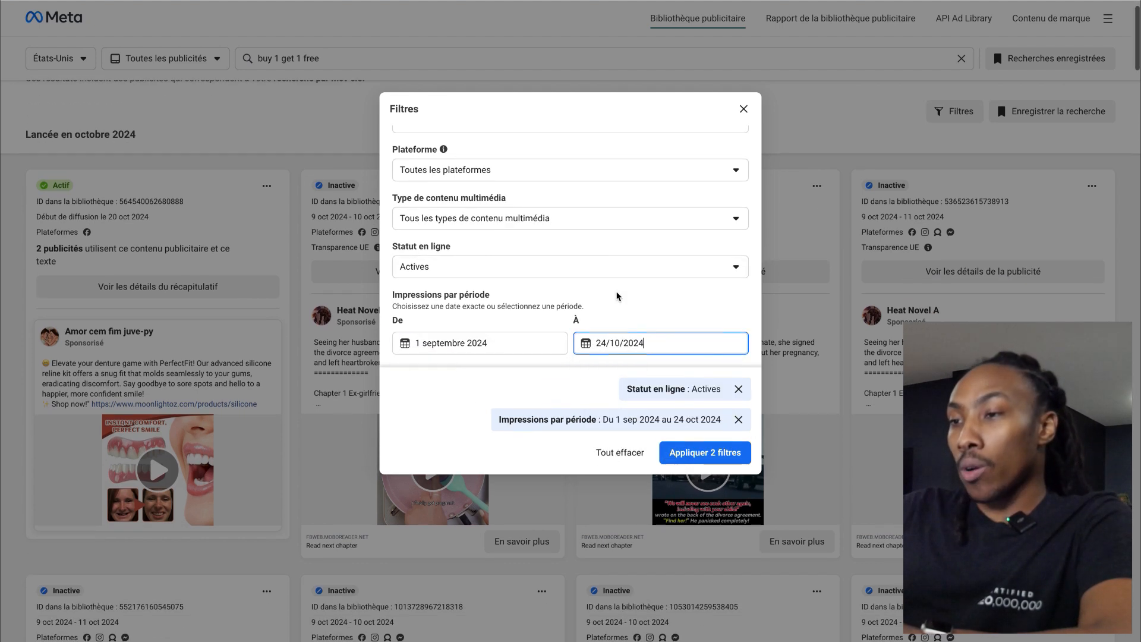
scroll(618, 296, "up", 2)
scroll(616, 296, "down", 1)
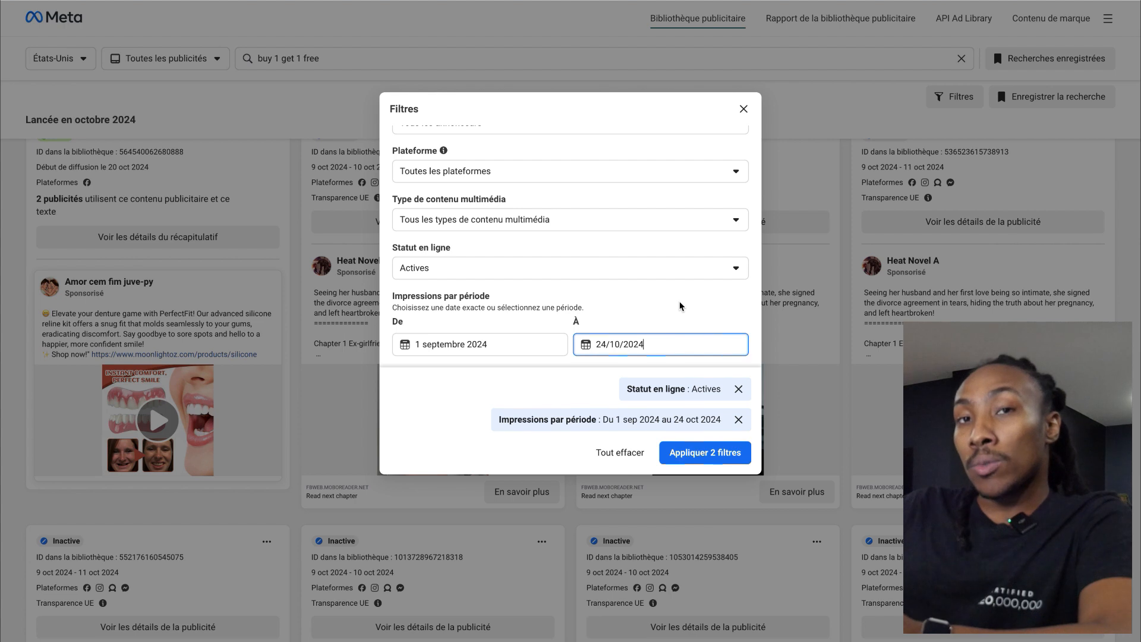
scroll(681, 307, "down", 1)
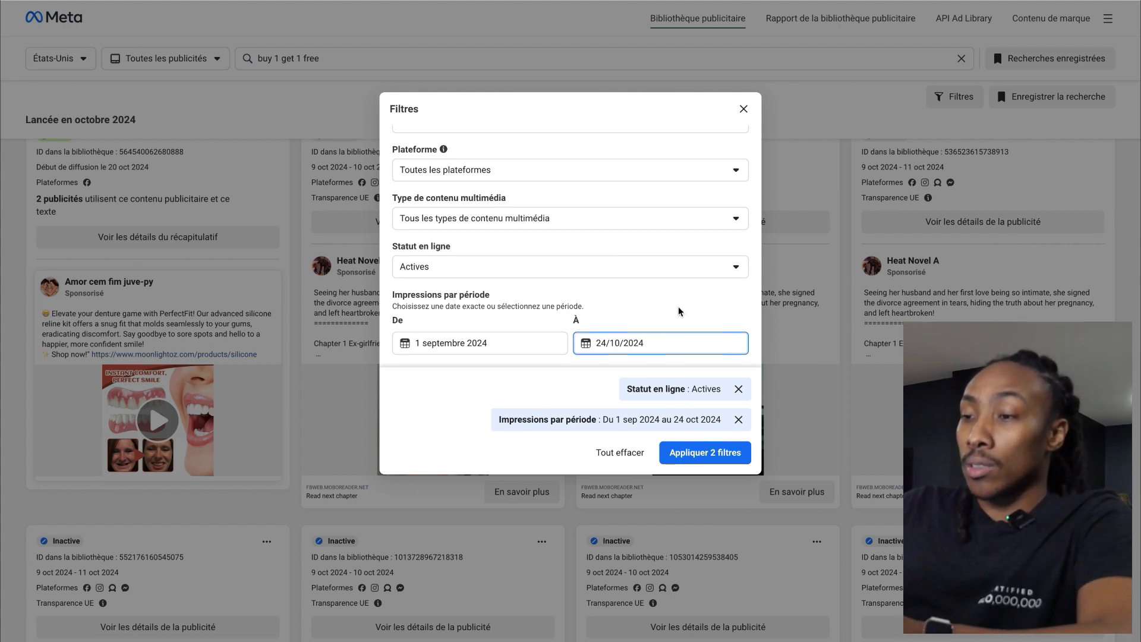
left_click(734, 451)
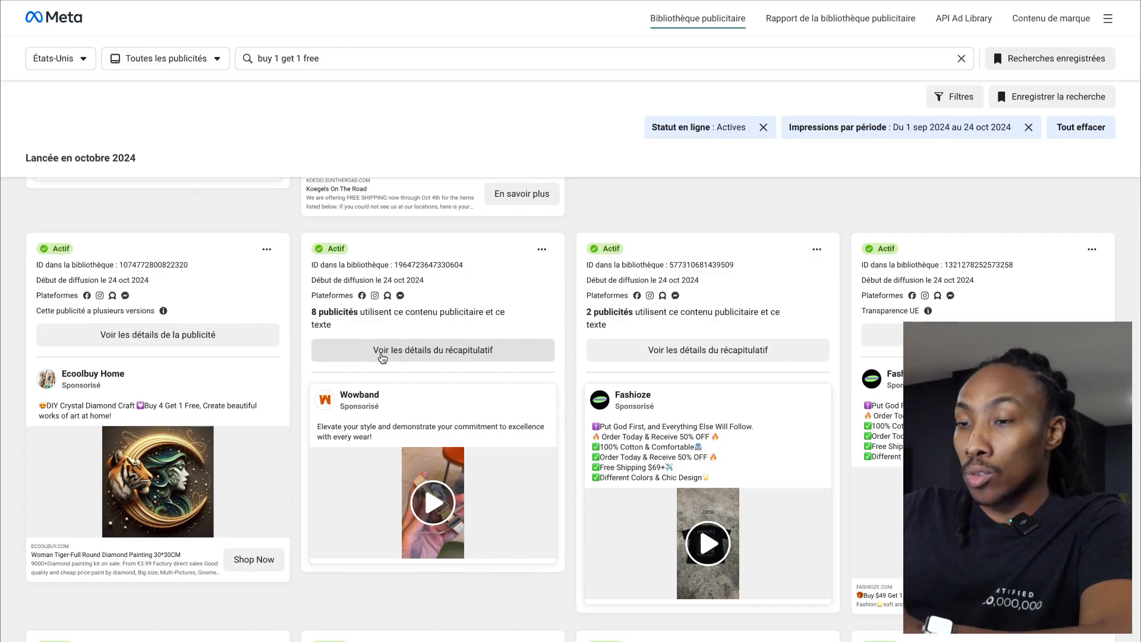
Step: Browse the filtered ads and play the Klarako Home crystal table lantern video
scroll(382, 357, "down", 3)
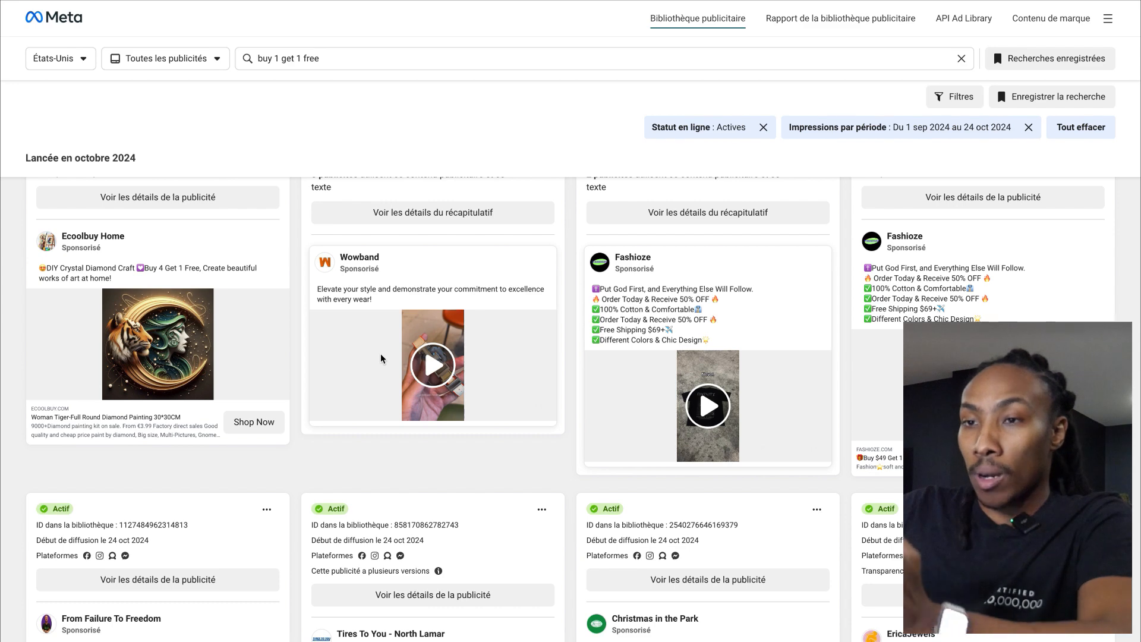
scroll(382, 358, "down", 1)
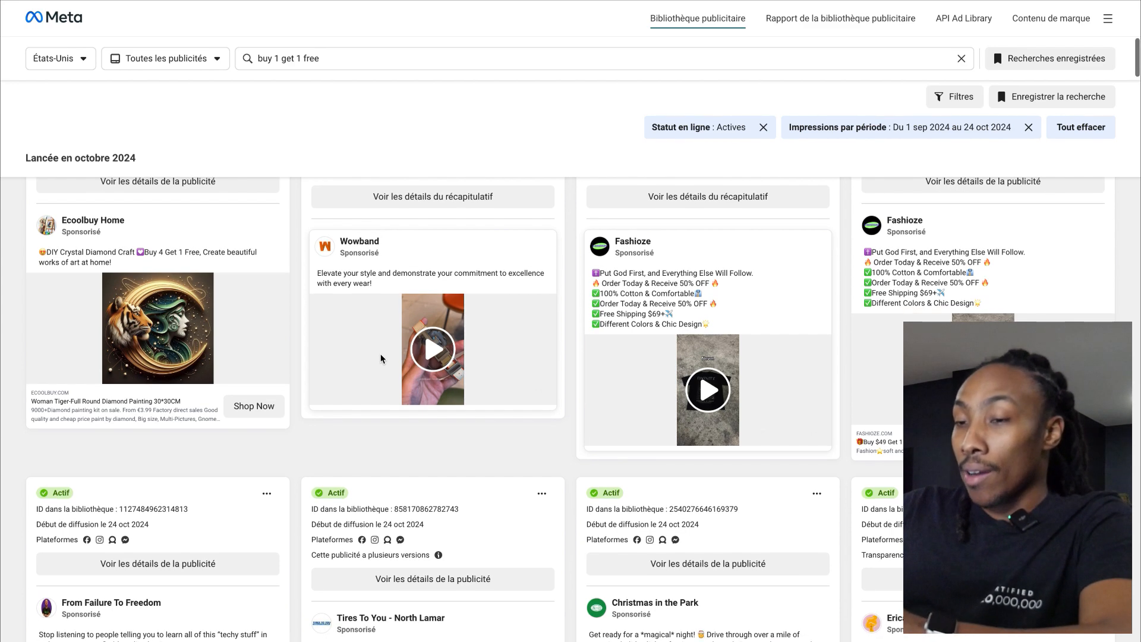
scroll(383, 358, "down", 10)
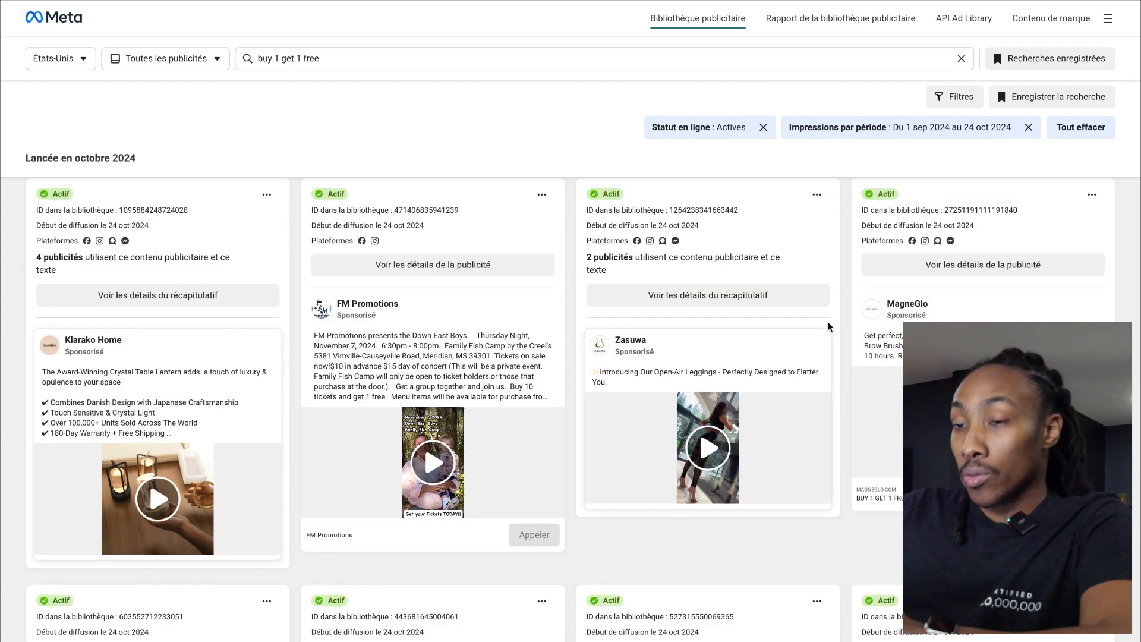
scroll(829, 326, "down", 2)
left_click(157, 415)
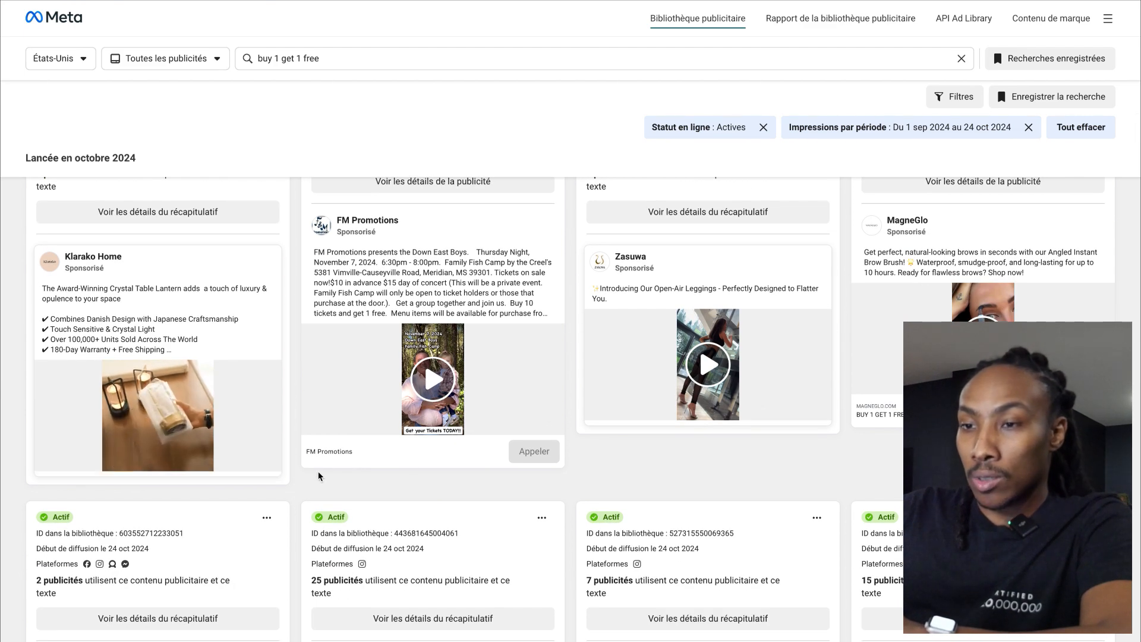
Step: Examine the SheCurve shapewear bodysuit ad, its text and video, and continue through the other active October 2024 ads
scroll(319, 476, "down", 8)
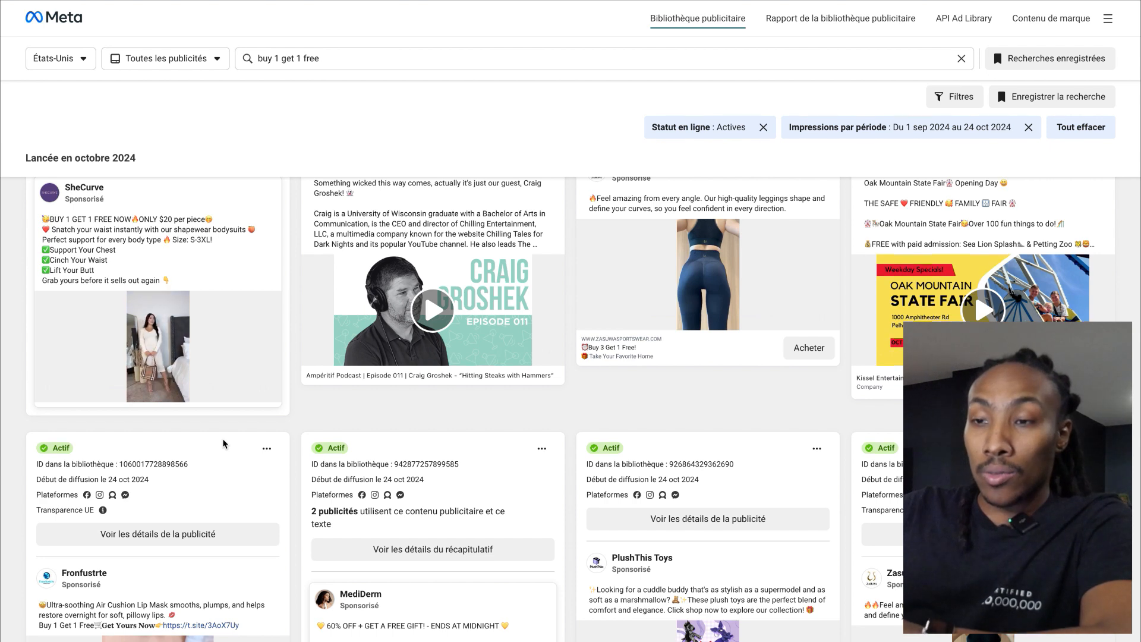
mouse_move(178, 294)
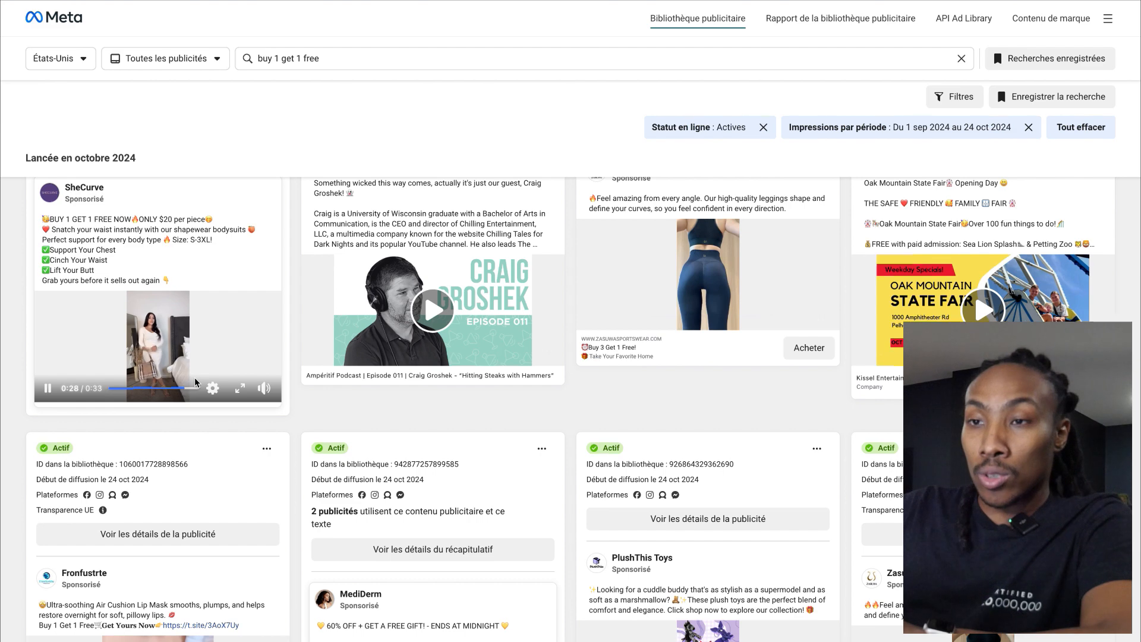
scroll(187, 288, "down", 1)
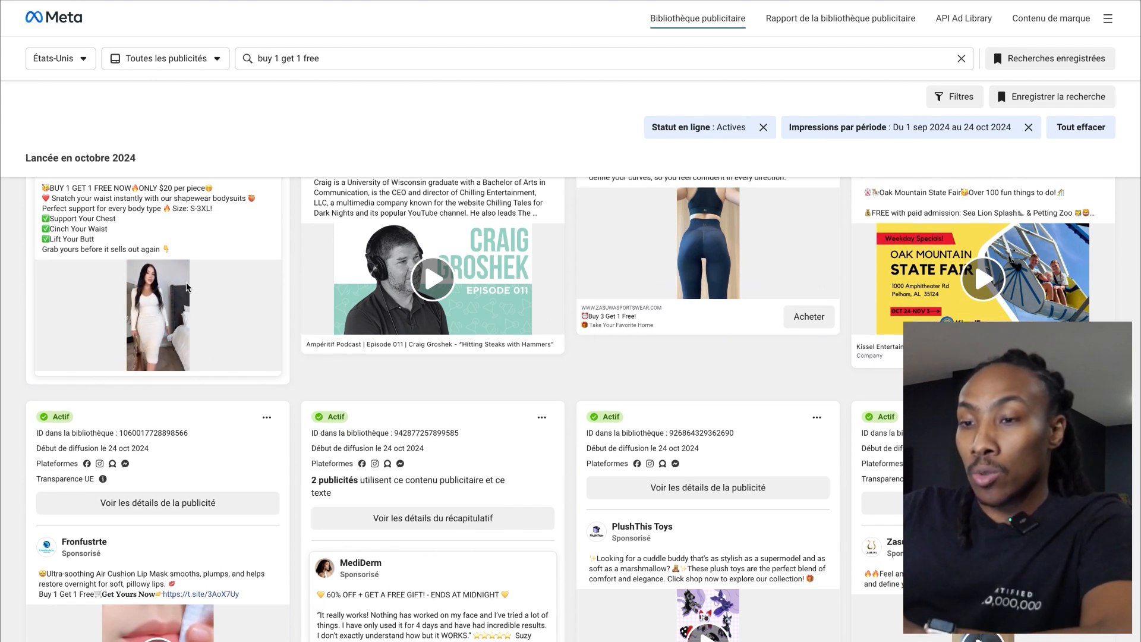
scroll(186, 287, "down", 1)
scroll(187, 288, "up", 3)
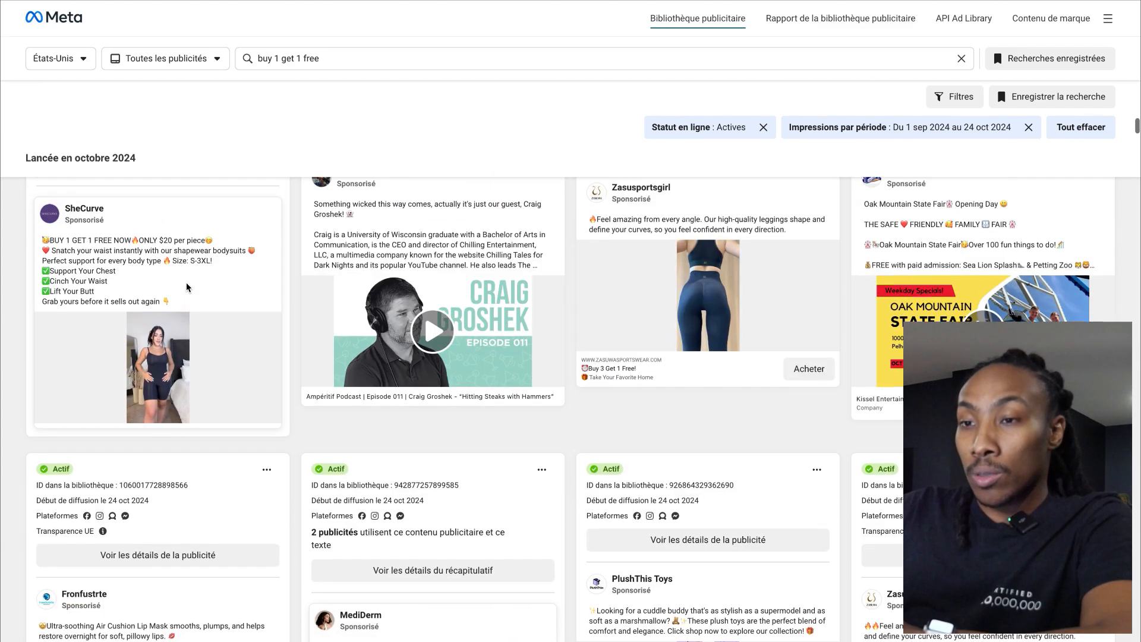
scroll(187, 288, "down", 1)
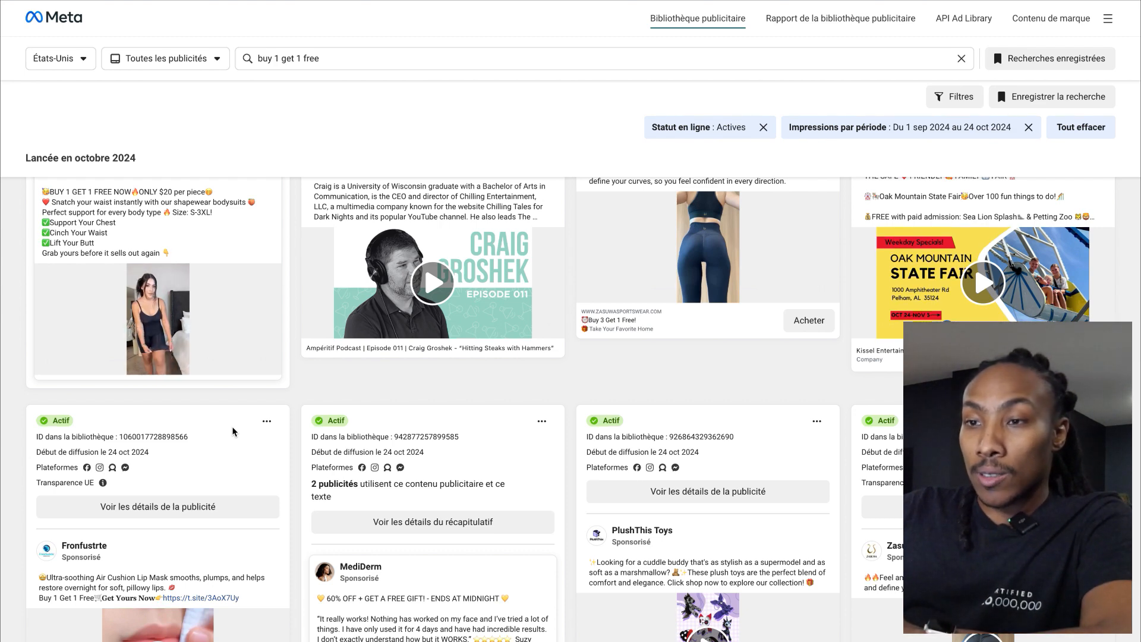
scroll(364, 464, "down", 10)
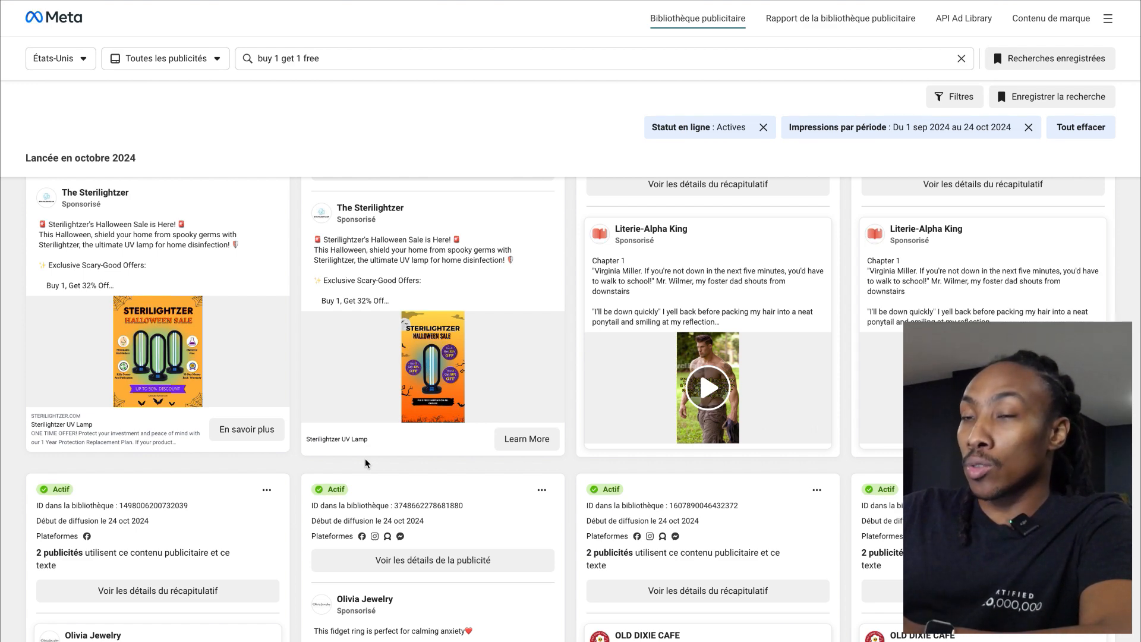
scroll(365, 463, "up", 1)
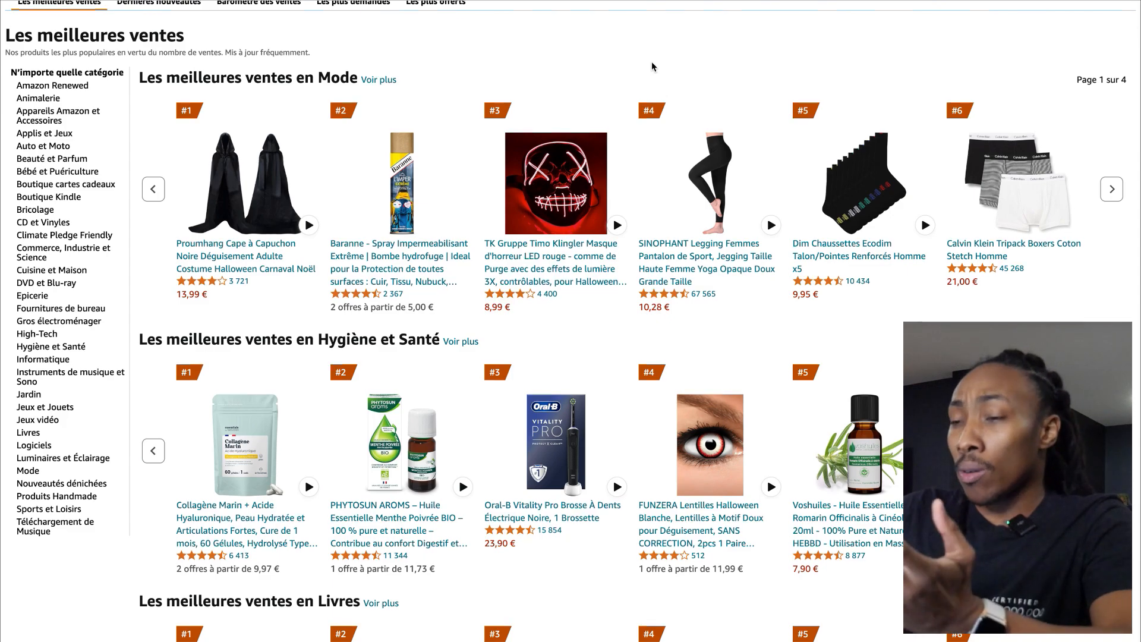
Step: Examine the best-selling products on Amazon's Les meilleures ventes page, from Hygiène et Santé down to Jardin
scroll(651, 48, "down", 3)
scroll(652, 66, "down", 5)
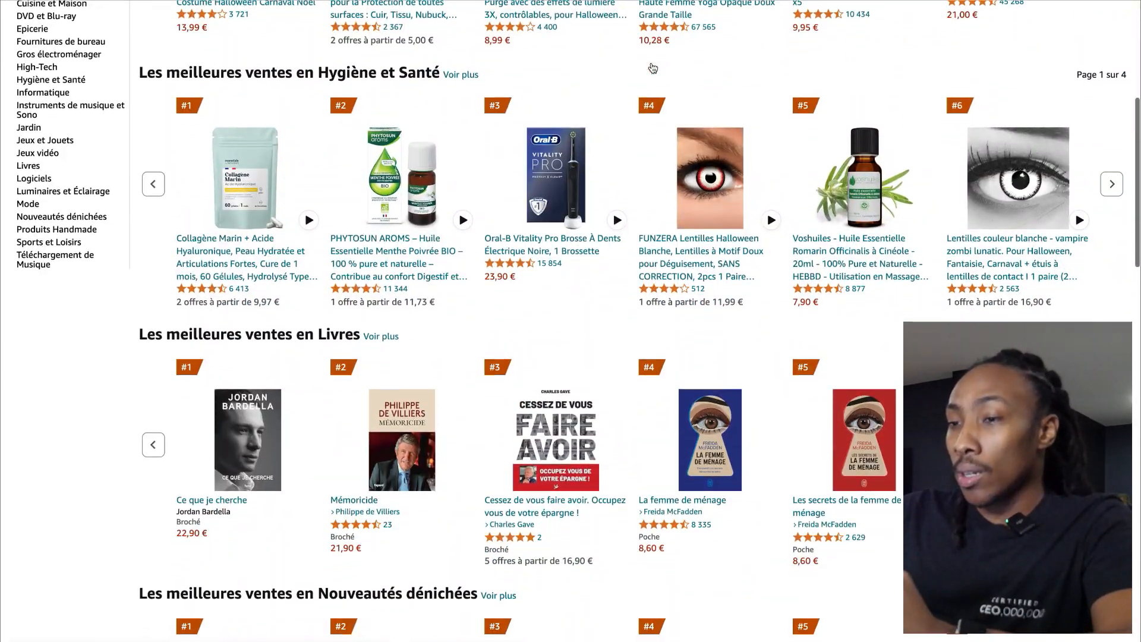
scroll(652, 79, "down", 3)
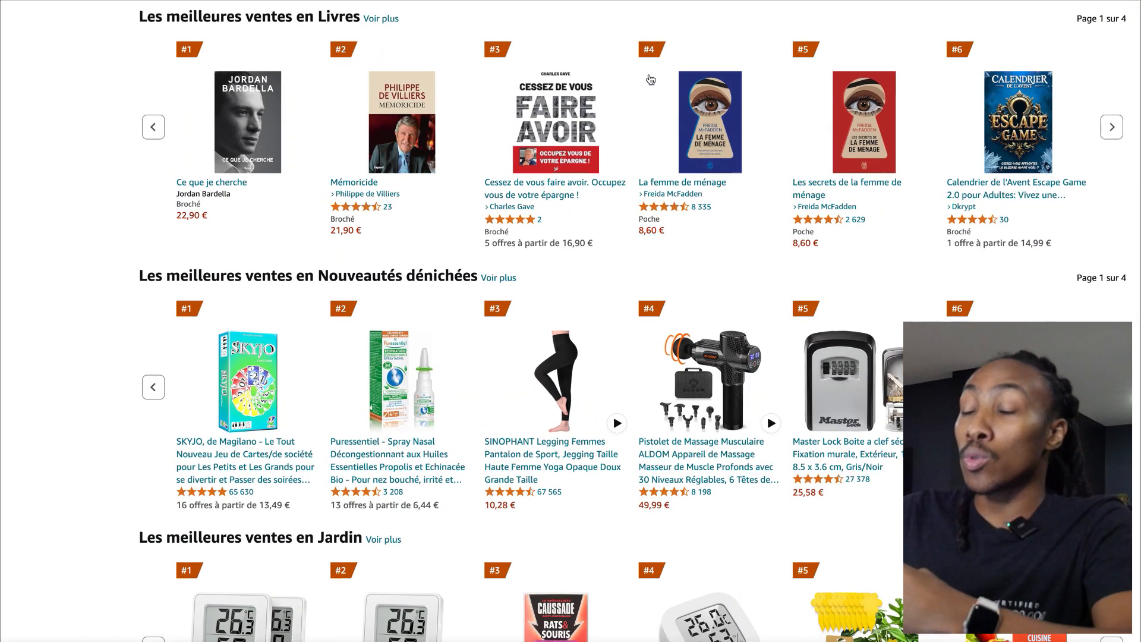
scroll(651, 79, "down", 1)
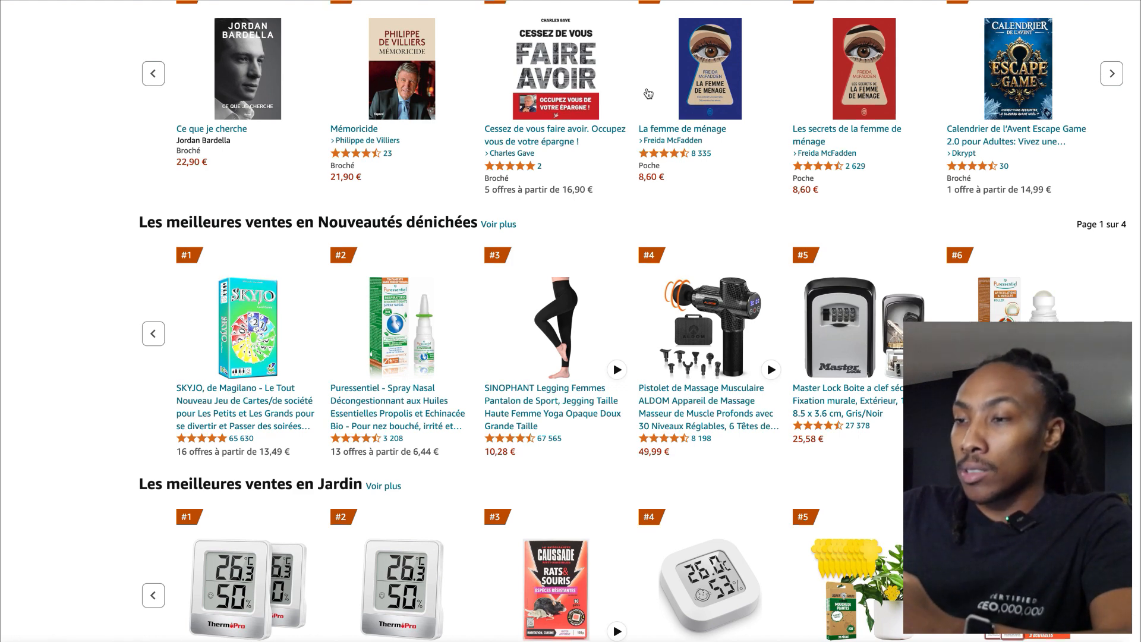
Step: Examine the SINOPHANT women's leggings product page from Amazon's Mode best sellers and return to the list
scroll(647, 93, "down", 1)
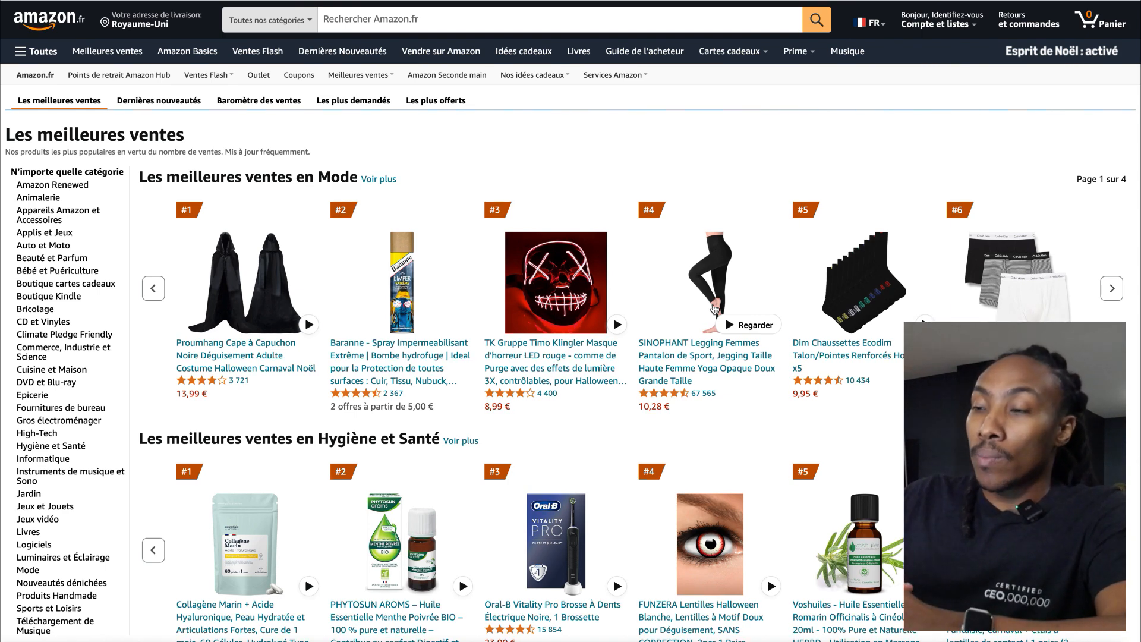
left_click(712, 267)
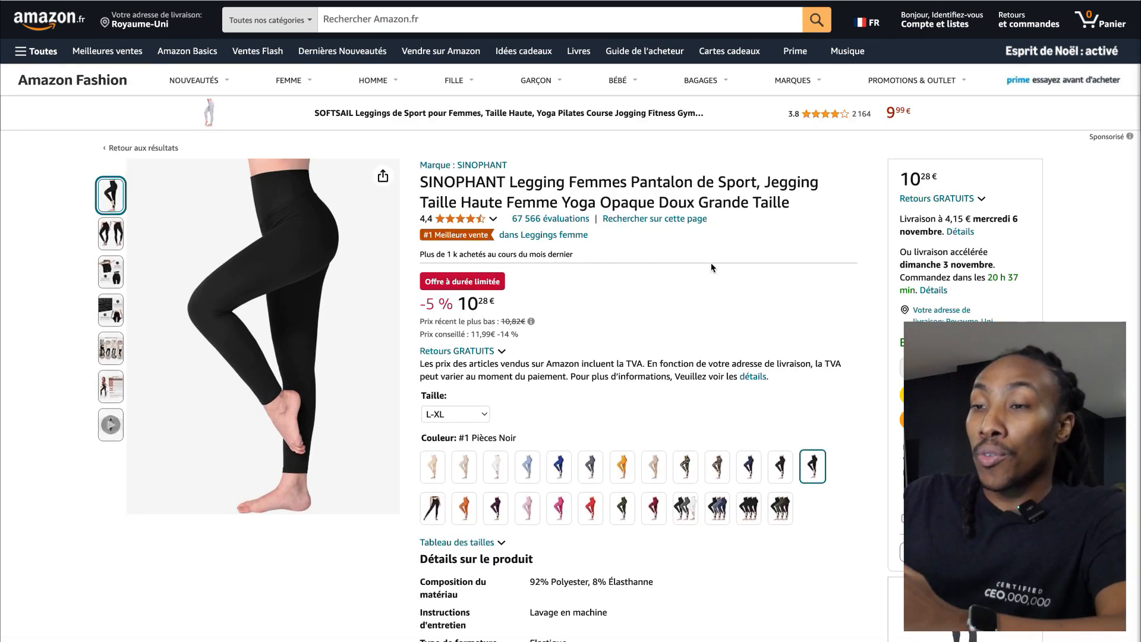
key("alt+Left")
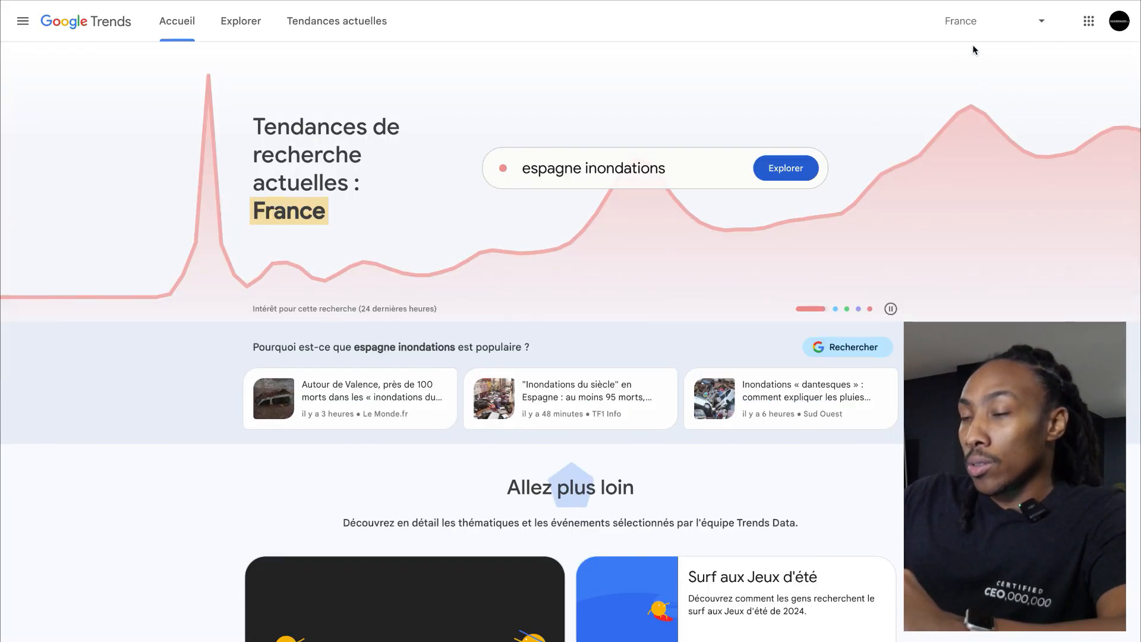
Step: Explore the search interest for "Legging" (Vêtement) in France on Google Trends over "Cinq dernières années"
left_click(672, 162)
type("leggin")
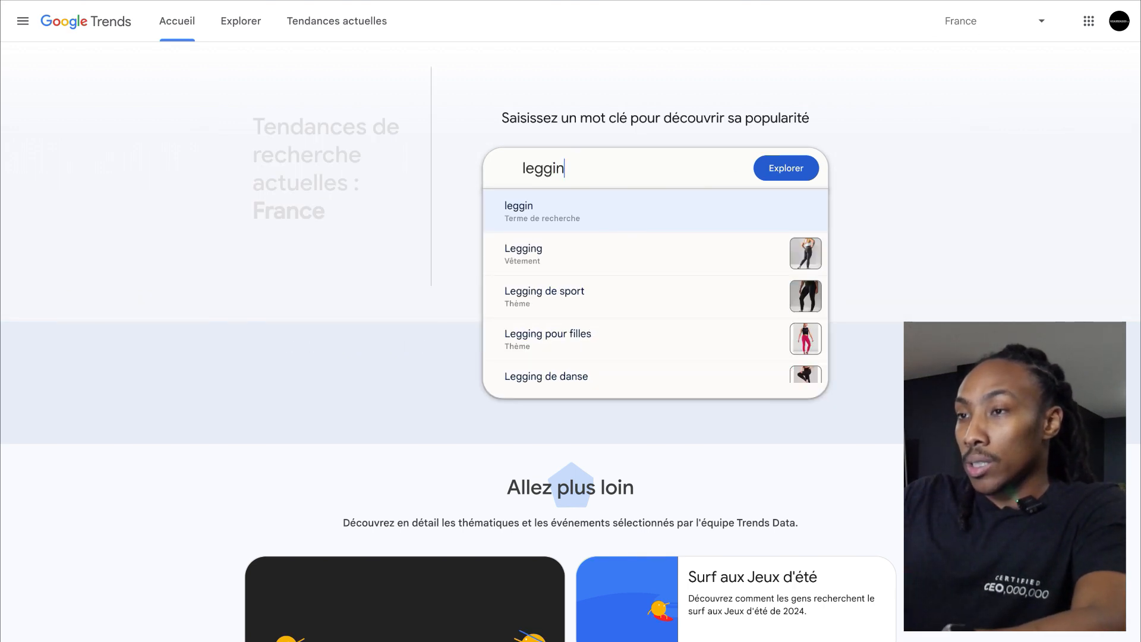
left_click(555, 255)
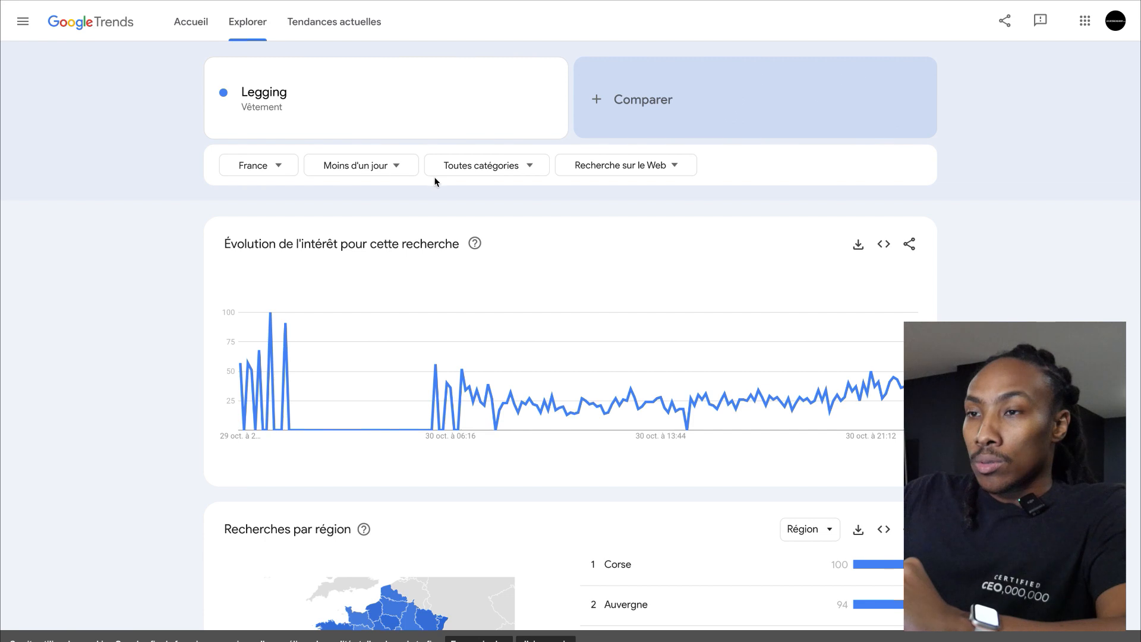
left_click(376, 170)
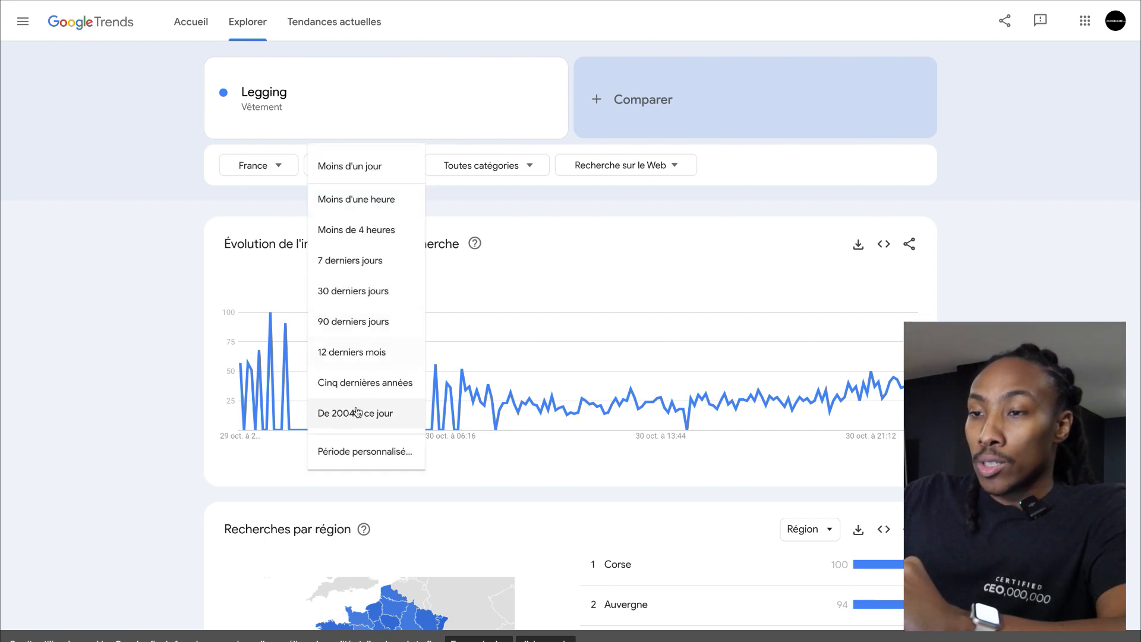
left_click(370, 386)
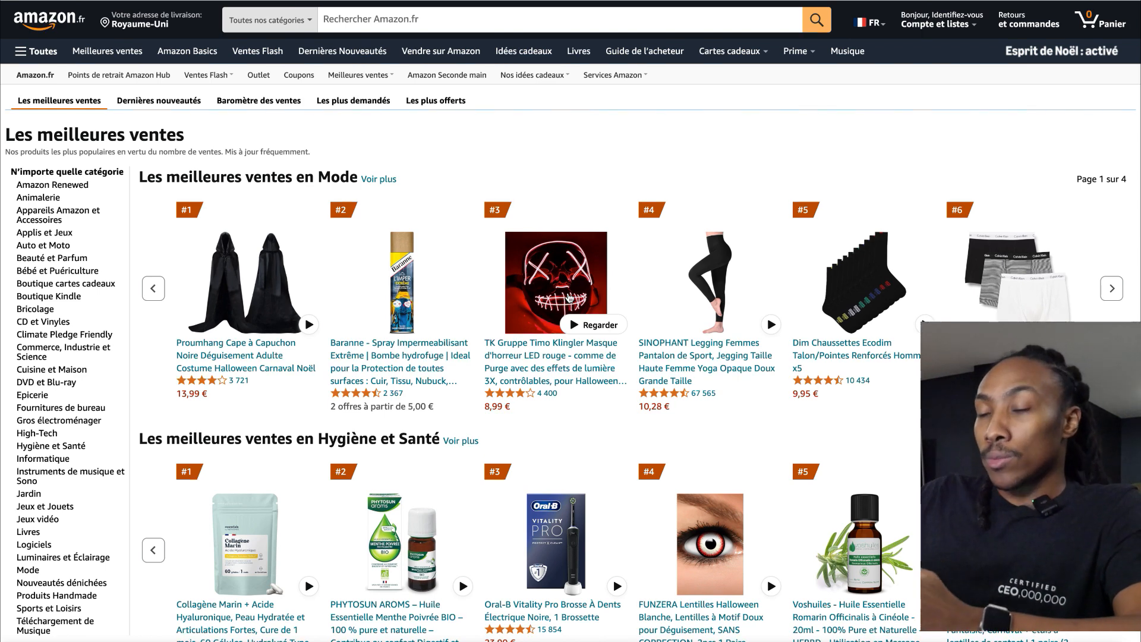
Step: Switch to Amazon's Les meilleures ventes and examine the best sellers in the Luminaires et Éclairage category
scroll(569, 297, "down", 1)
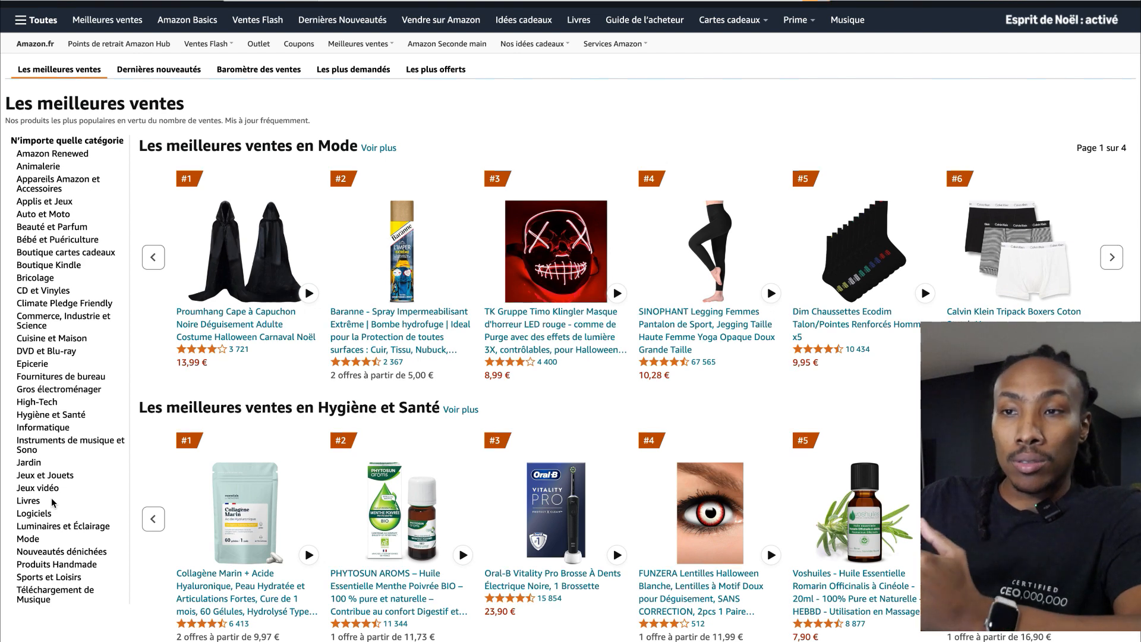
scroll(51, 503, "down", 1)
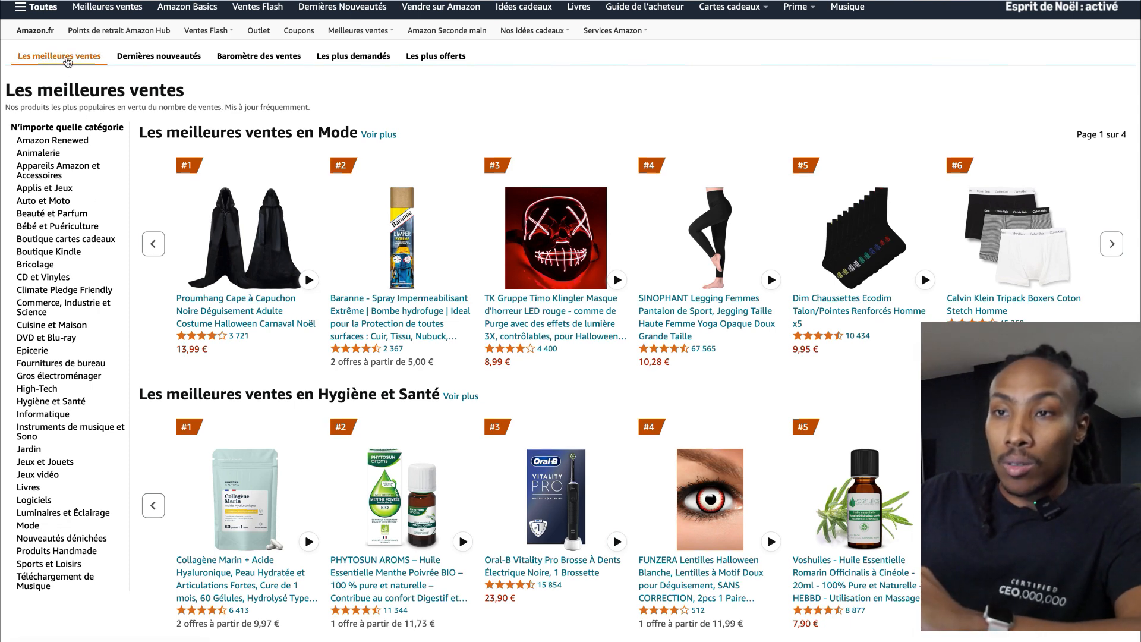
left_click(61, 515)
scroll(323, 383, "down", 2)
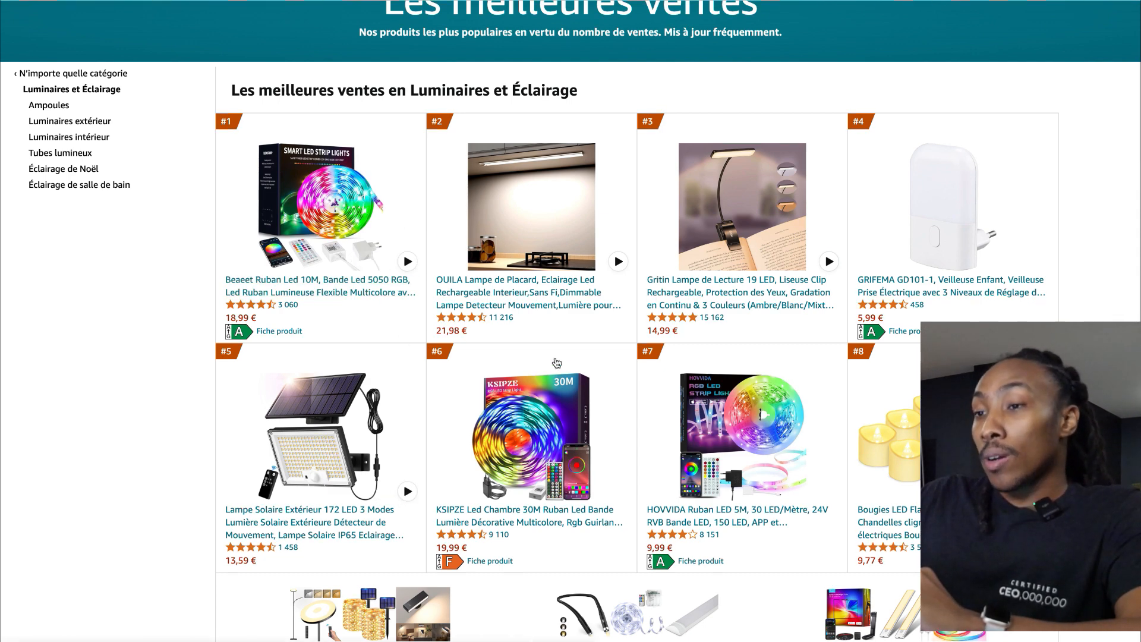
scroll(524, 416, "down", 1)
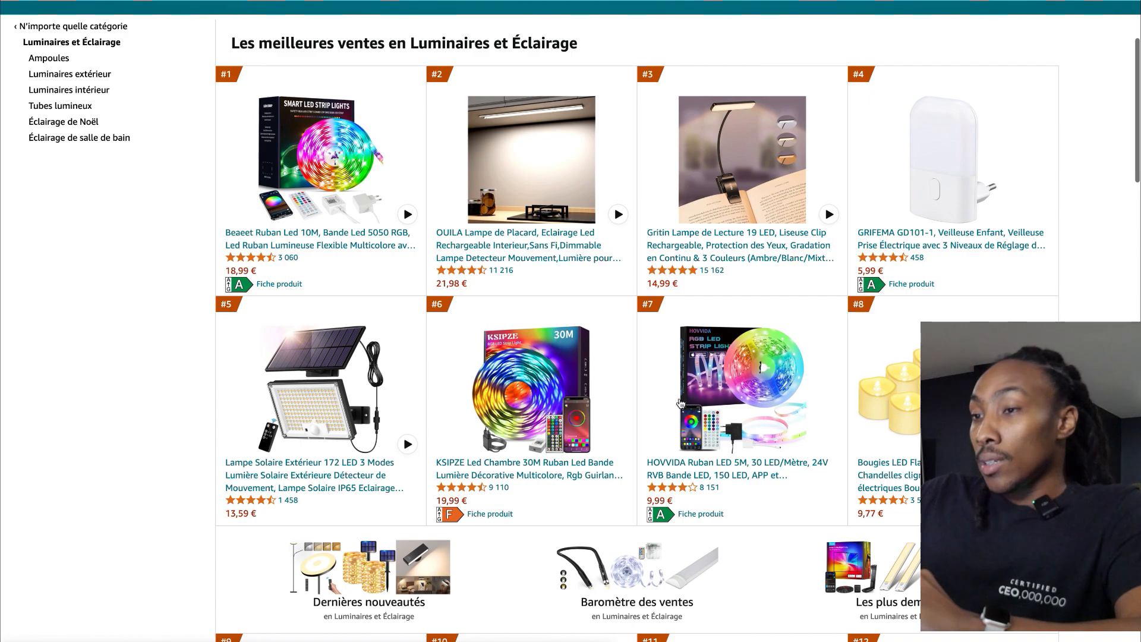
scroll(523, 416, "down", 5)
scroll(694, 357, "down", 6)
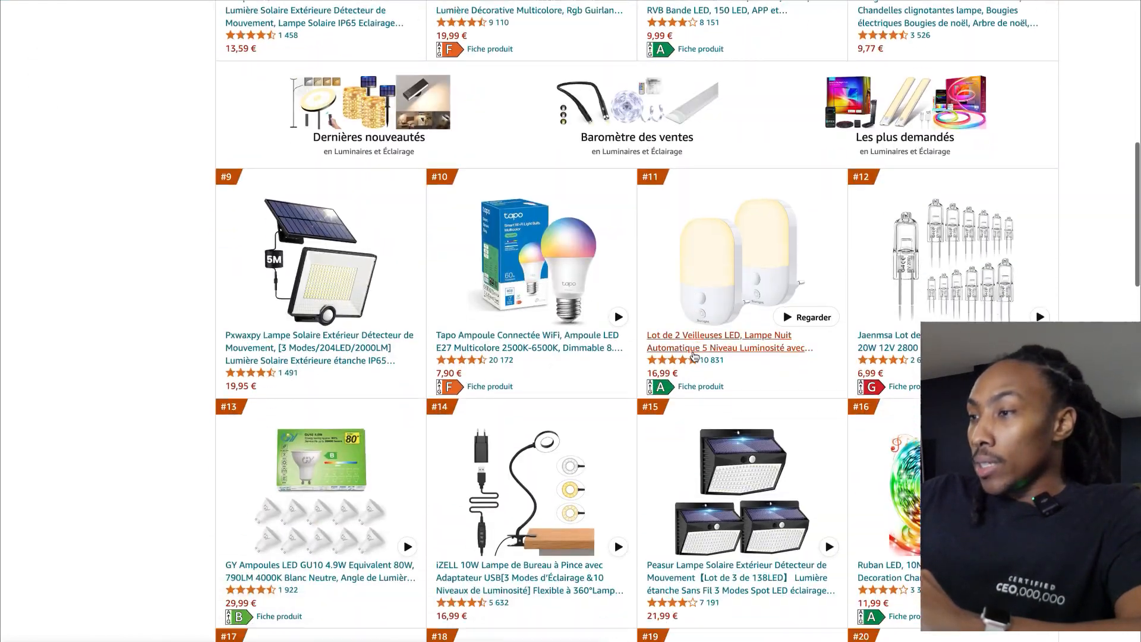
scroll(523, 356, "up", 12)
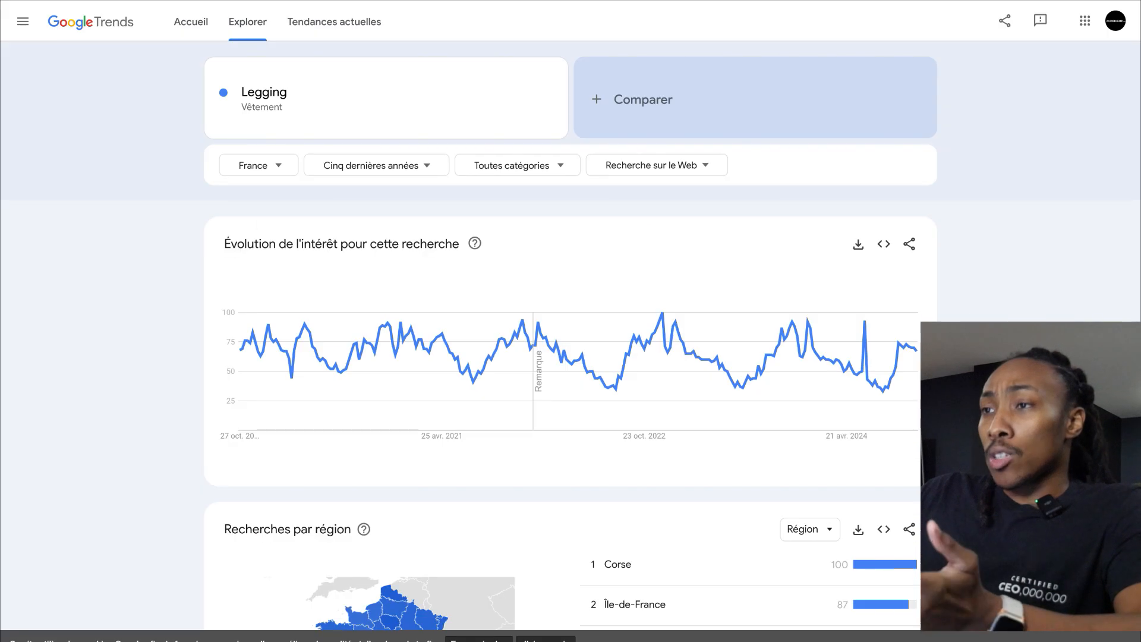
Step: Replace the Google Trends search term with "LED" and inspect the recent end of its interest curve
left_click(387, 106)
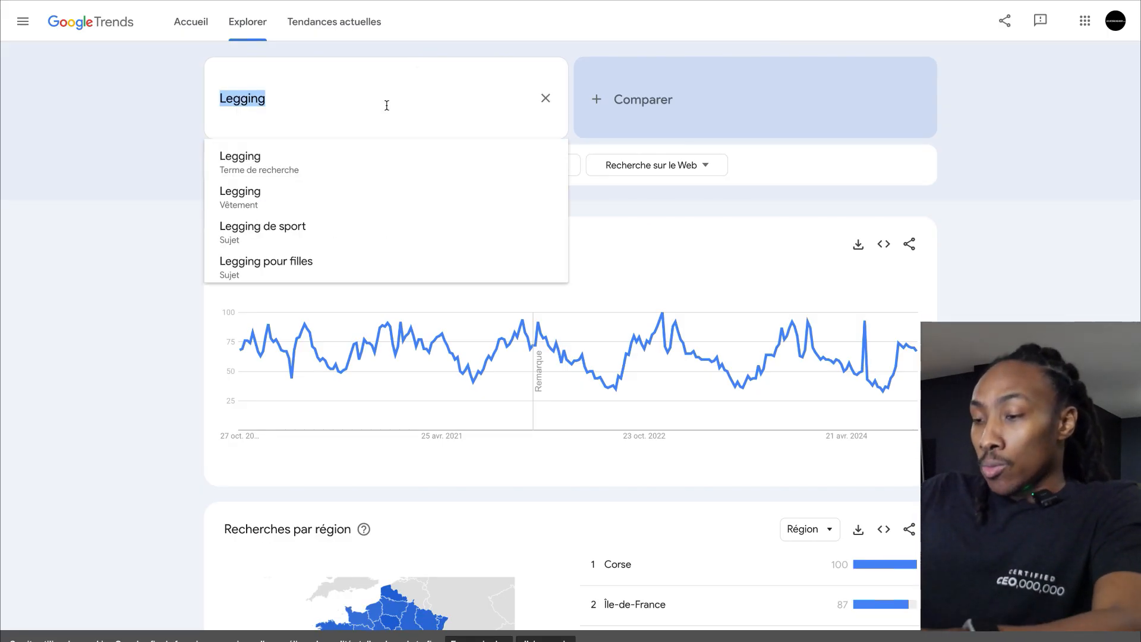
type("LED")
key("Return")
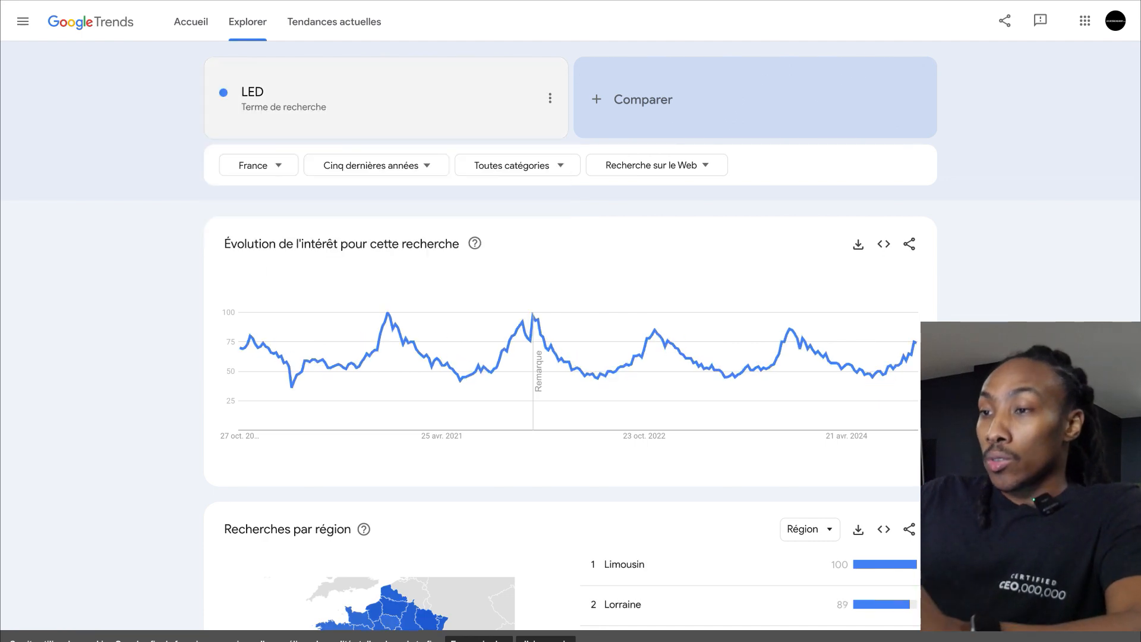
mouse_move(890, 373)
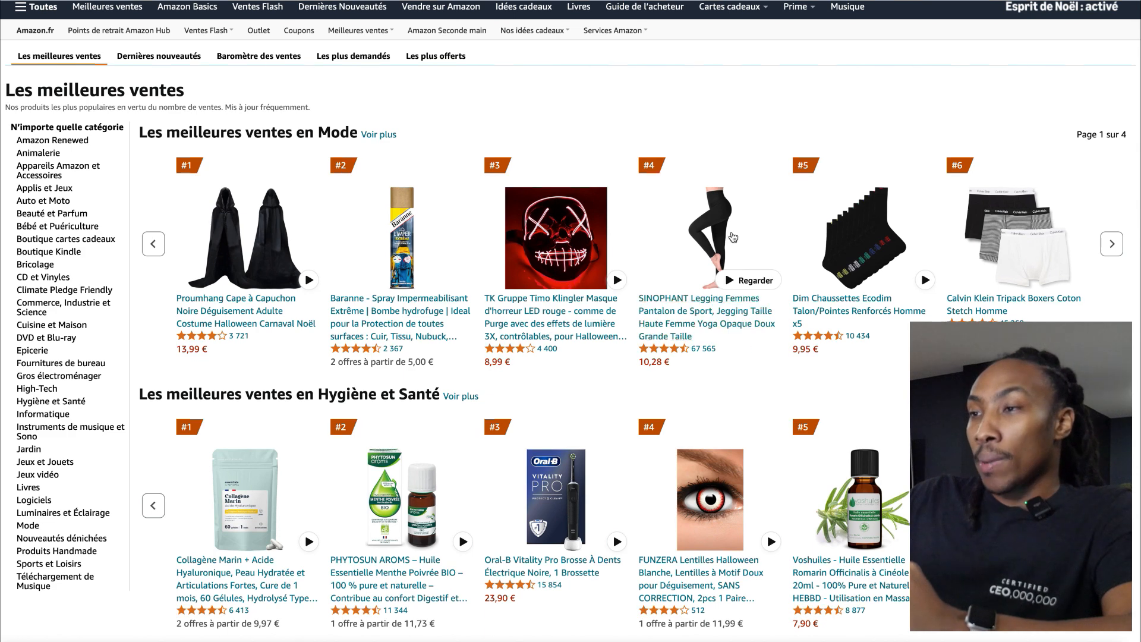
Step: Look at the SINOPHANT leggings again among Amazon's Mode best sellers
left_click(713, 234)
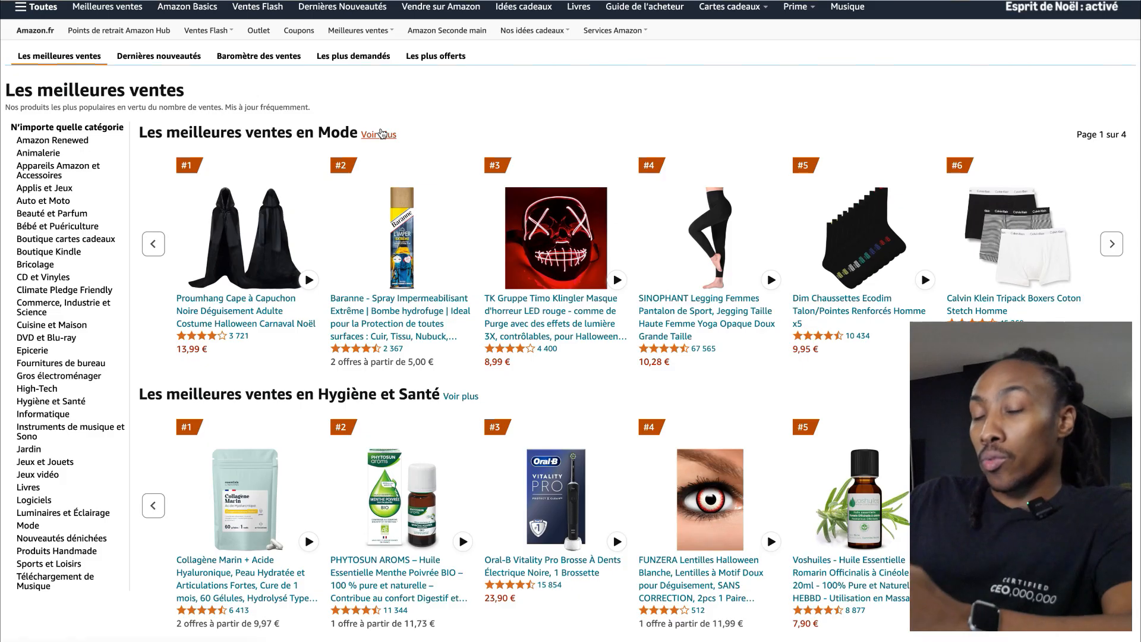
scroll(381, 133, "up", 1)
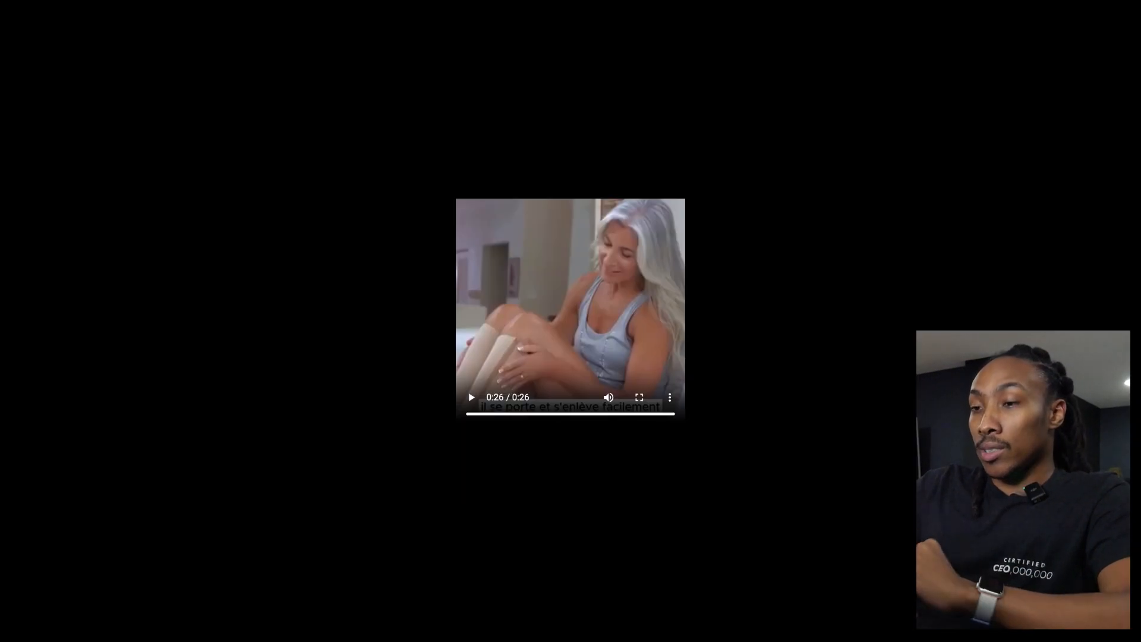
Step: Play the sourced ad video showing the knee-high stockings
left_click(469, 407)
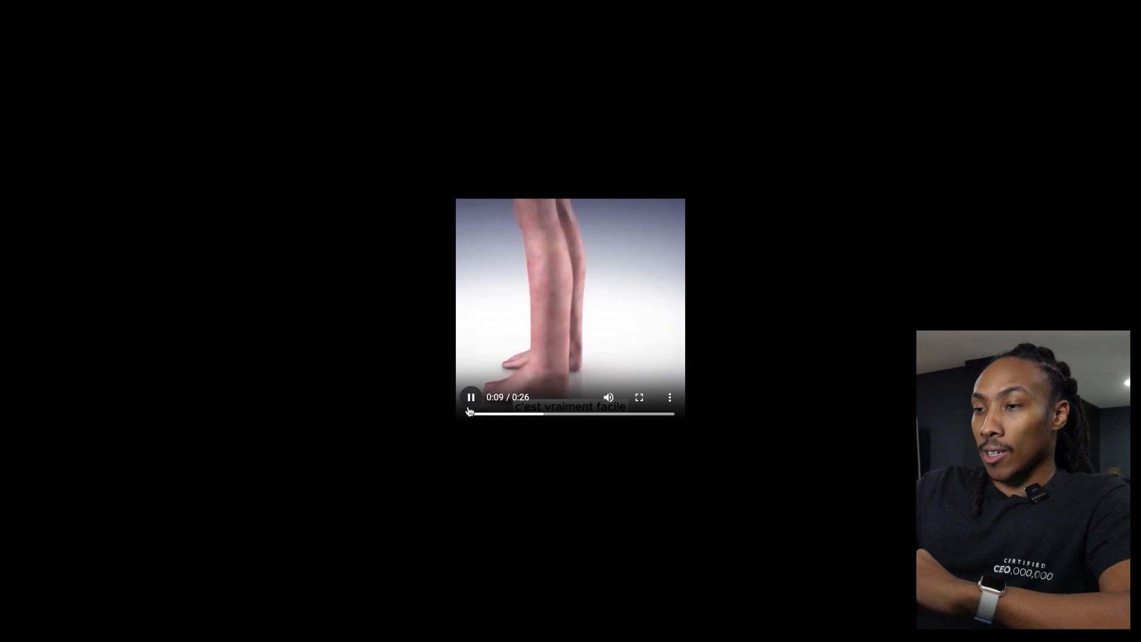
left_click(469, 413)
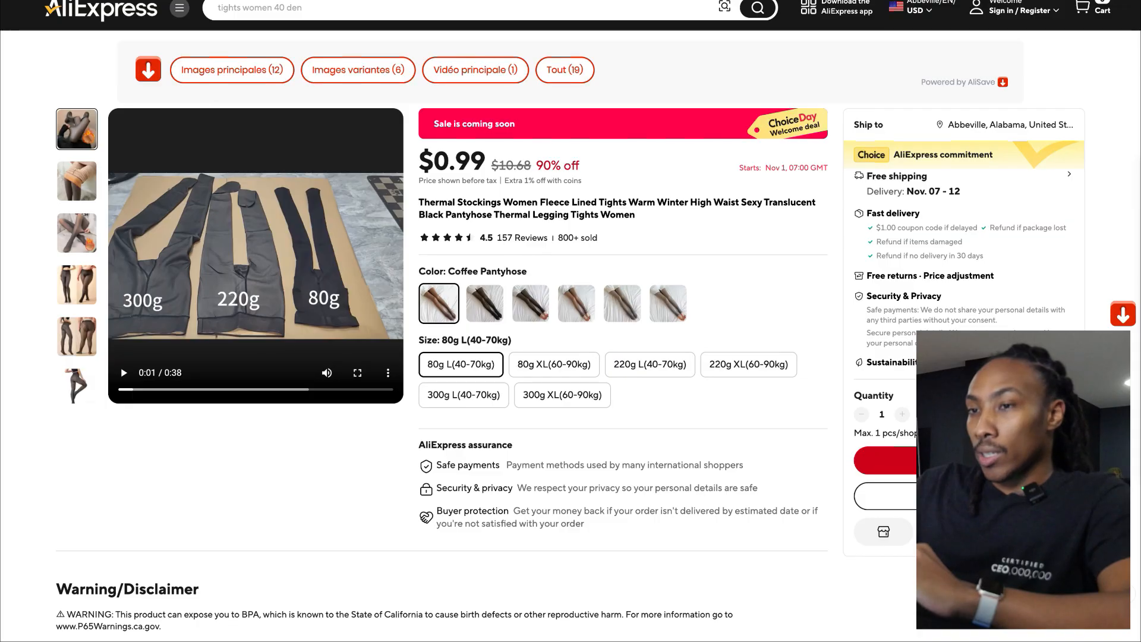
Step: Play the AliExpress thermal stockings video, skip ahead in it, and view the fourth image in the product gallery
left_click(124, 373)
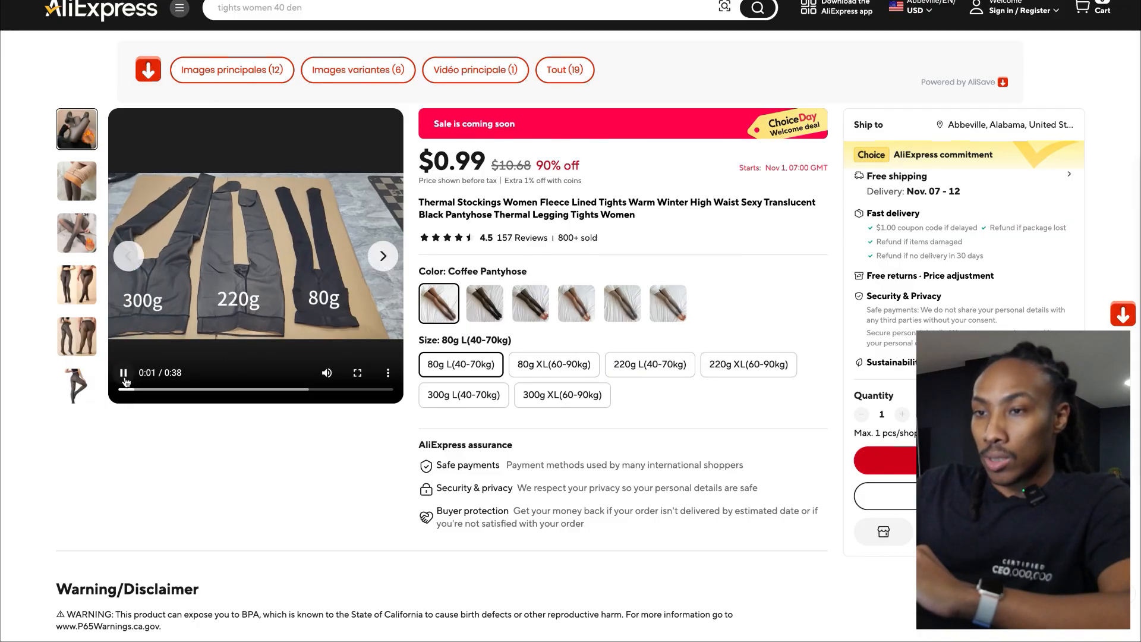
left_click_drag(152, 390, 238, 398)
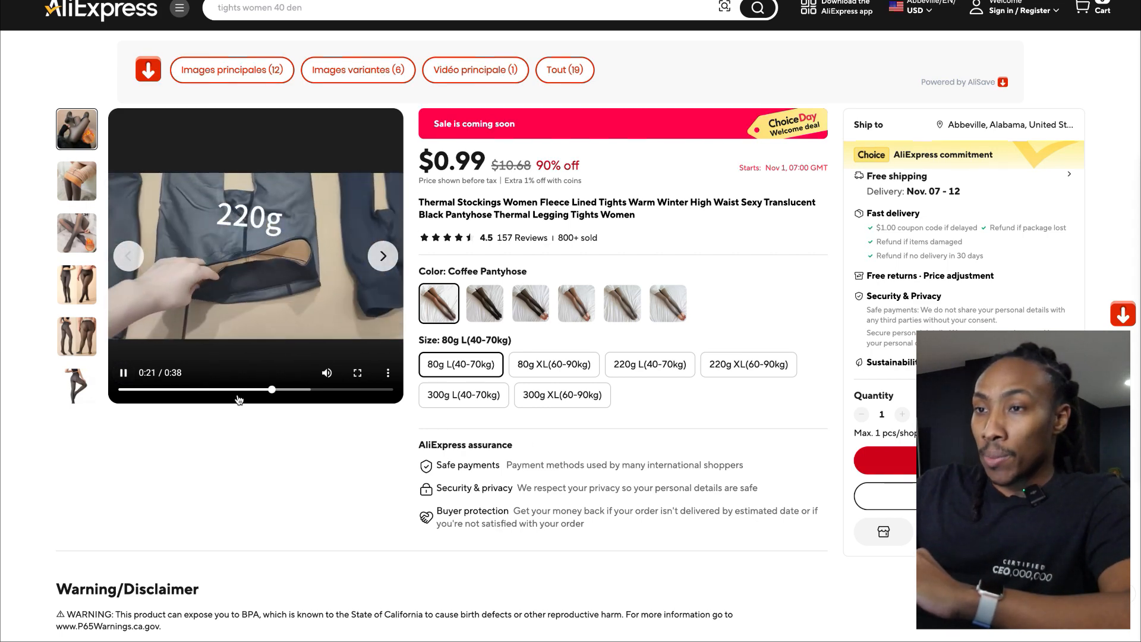
left_click(78, 283)
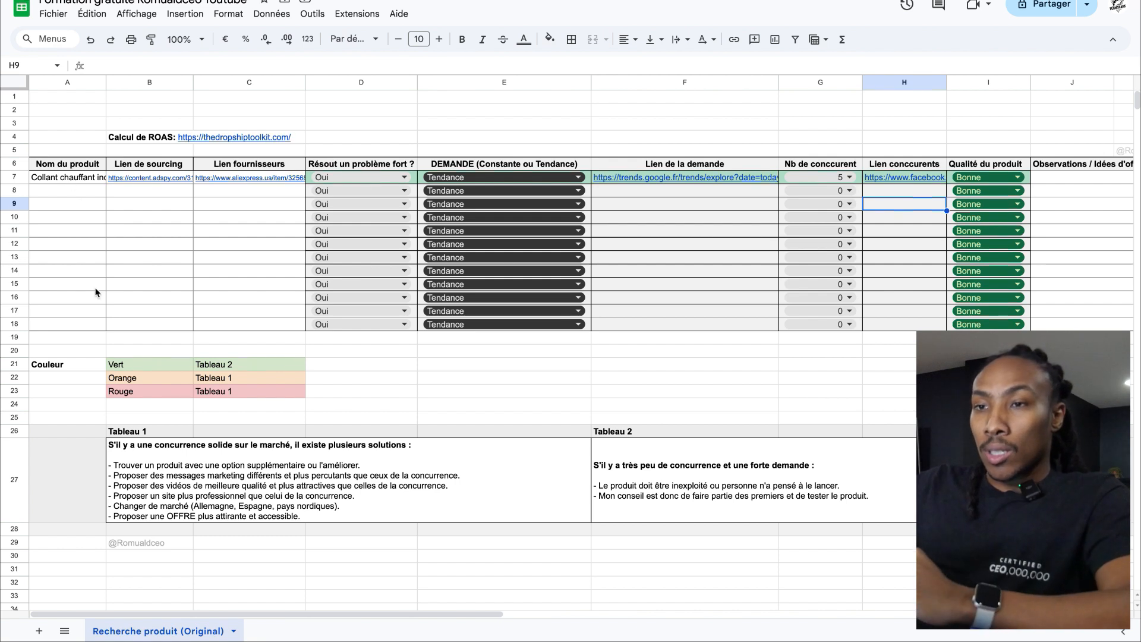
Step: Switch to the Google Sheets product research table and examine row 7's product name, sourcing link and supplier link
double_click(88, 178)
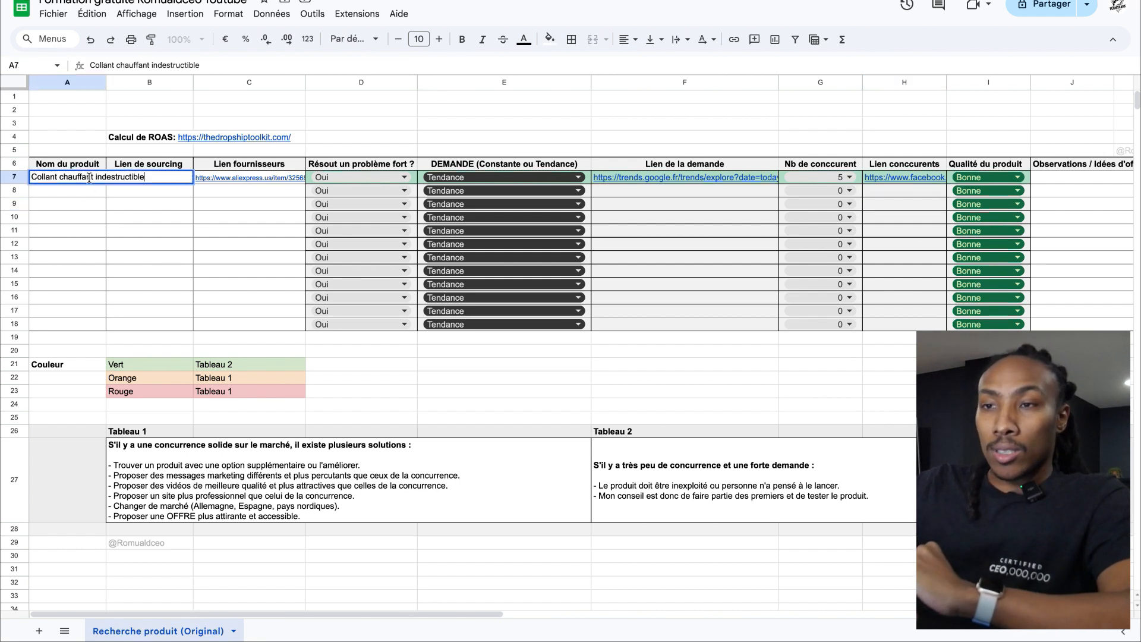
left_click(182, 200)
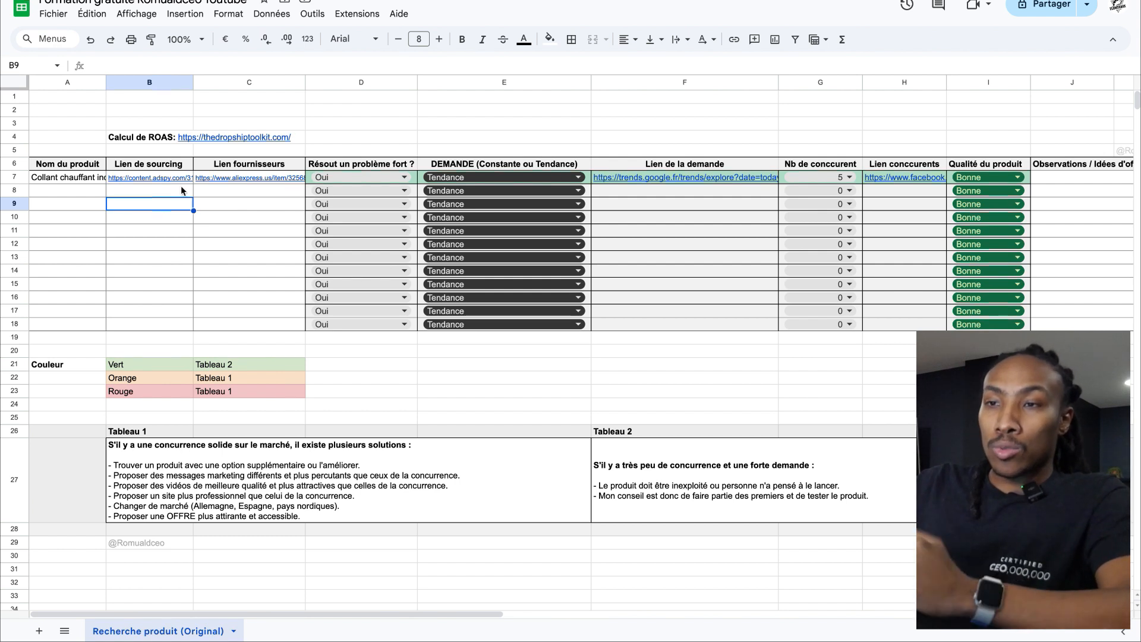
mouse_move(180, 182)
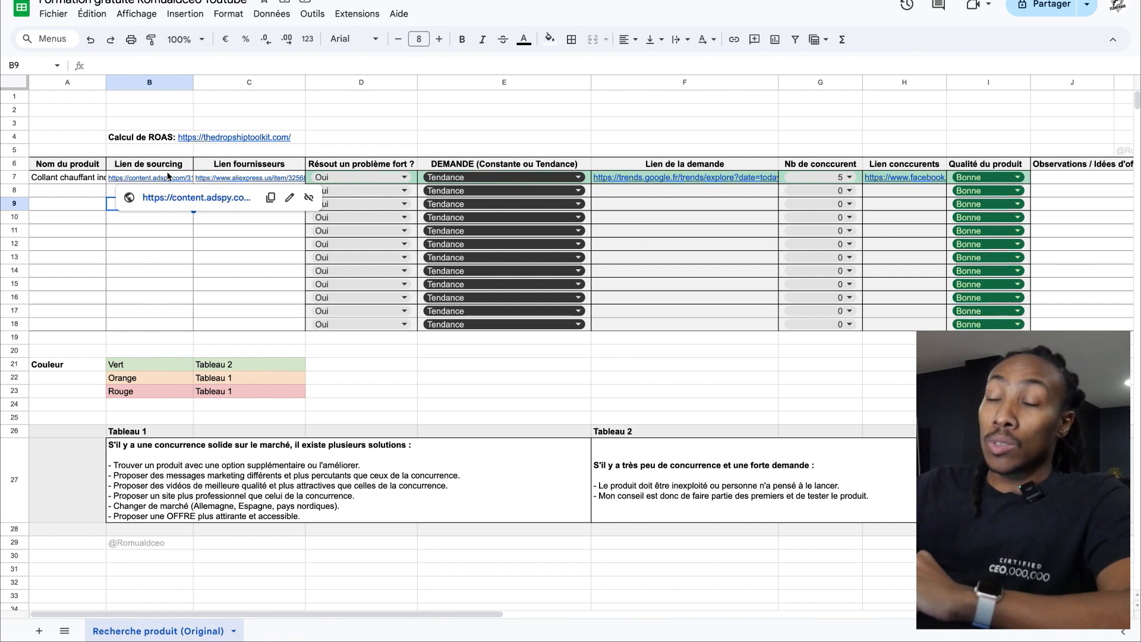
left_click(167, 174)
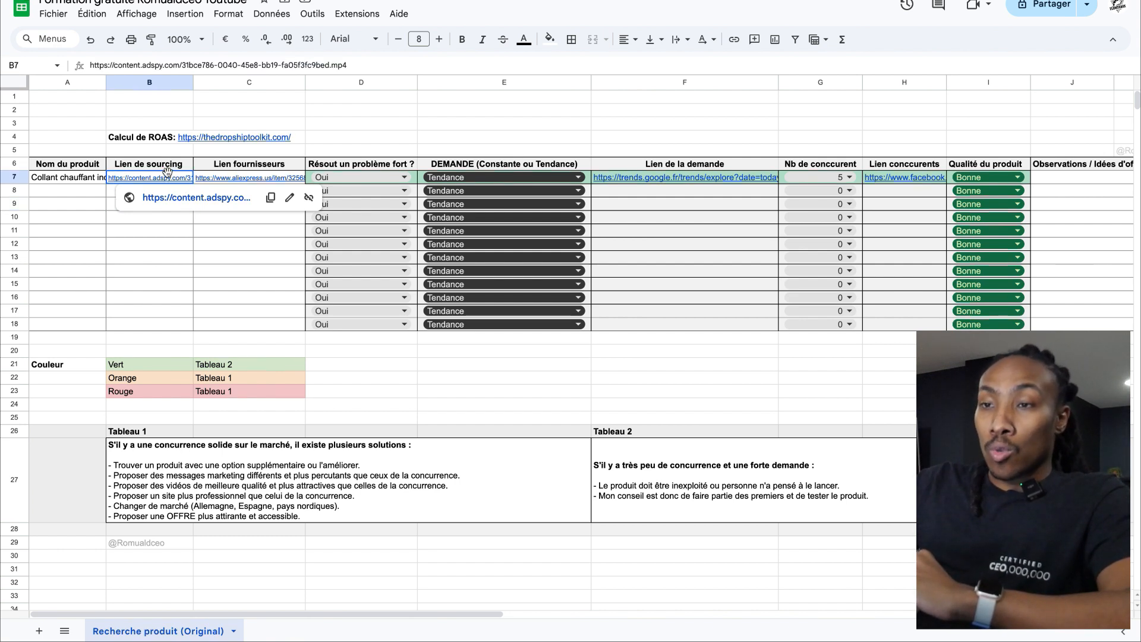
left_click(166, 245)
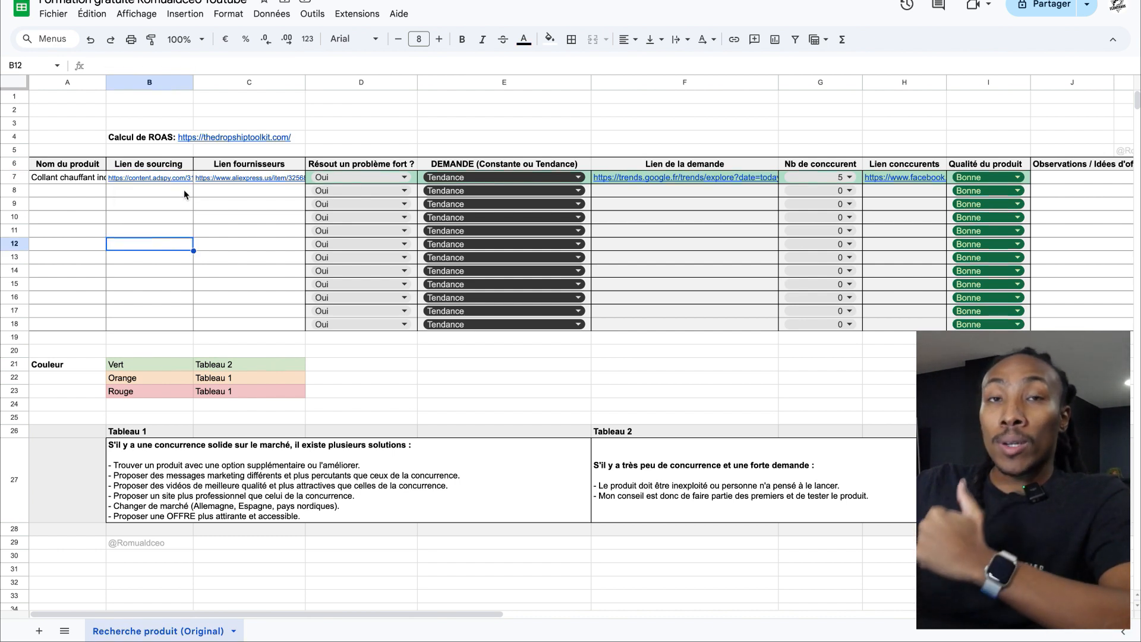
mouse_move(182, 180)
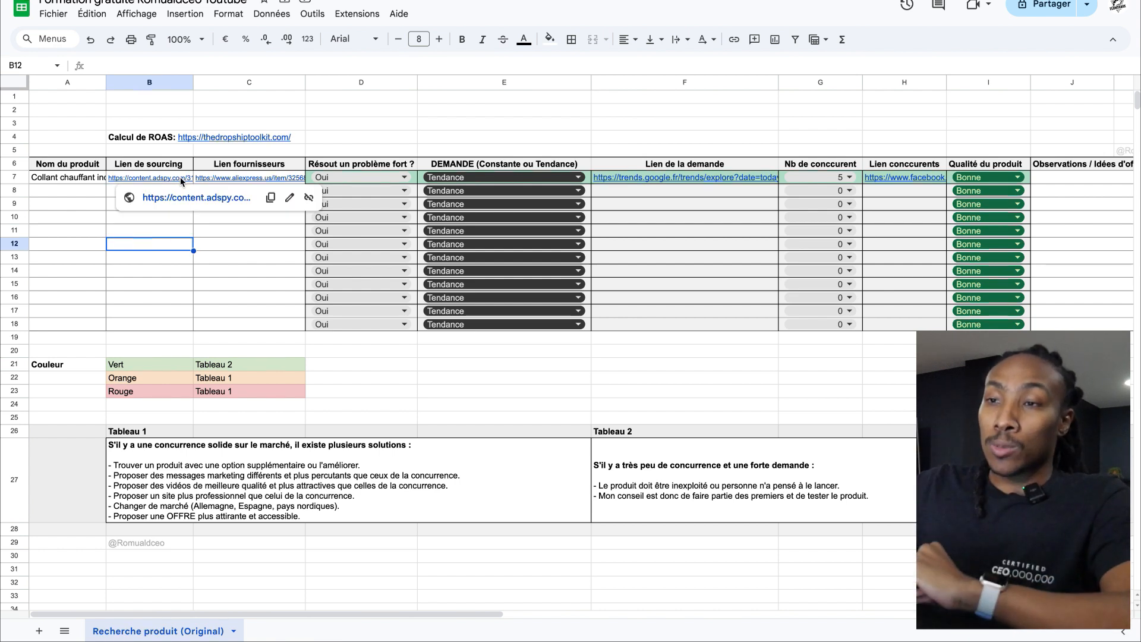
left_click(245, 247)
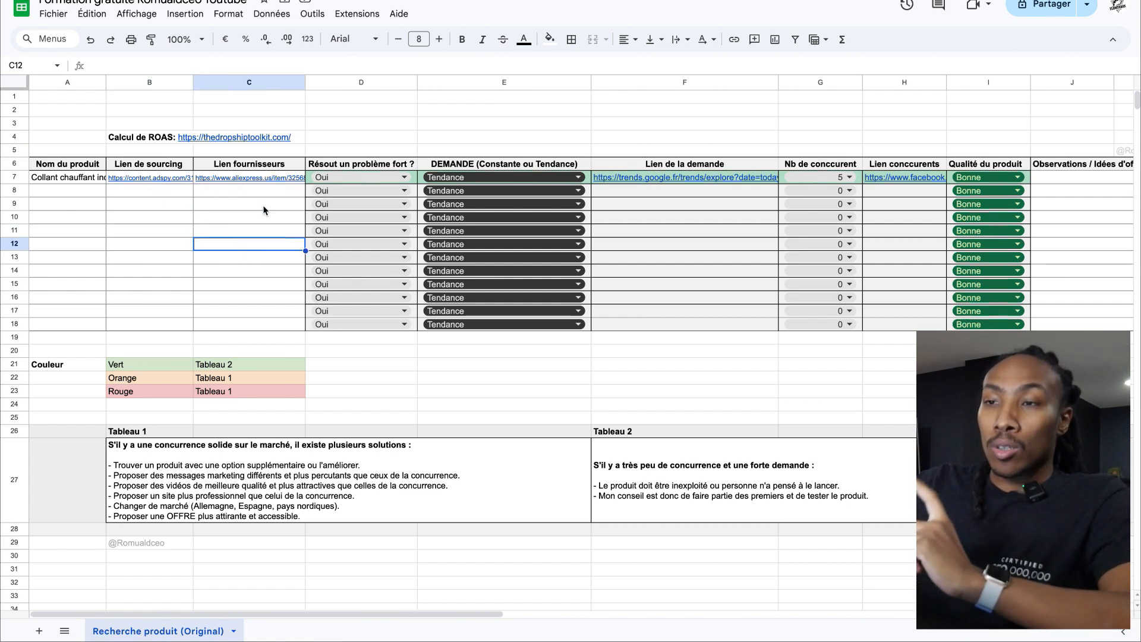
mouse_move(257, 182)
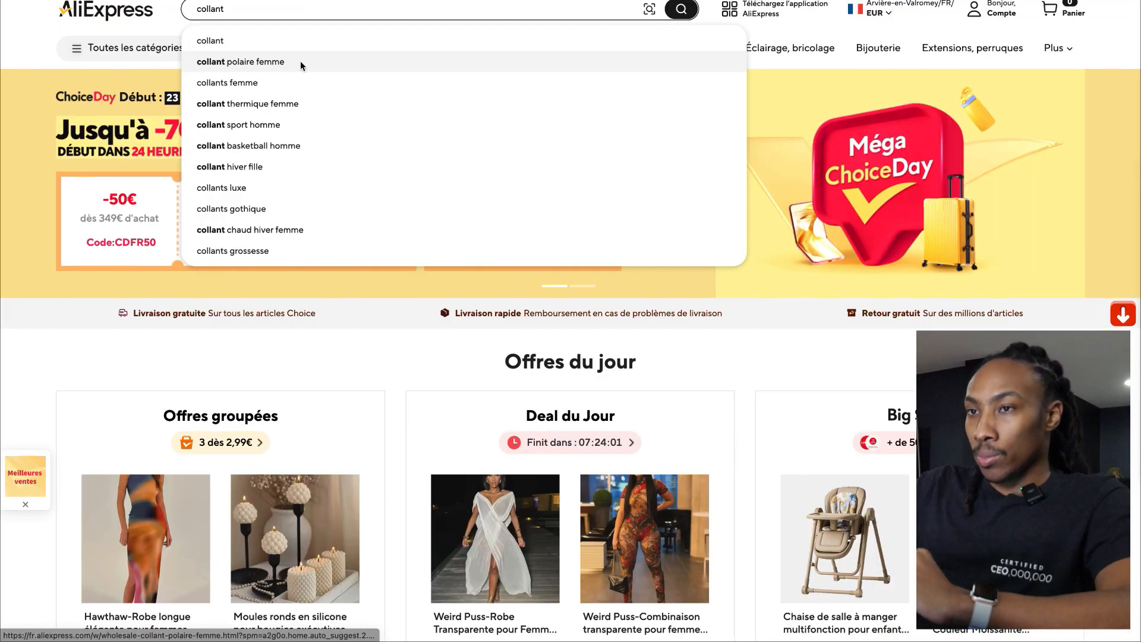
Step: Search AliExpress for "collant polaire femme" and look at the translucent velvet tights among the supplier listings
left_click(300, 61)
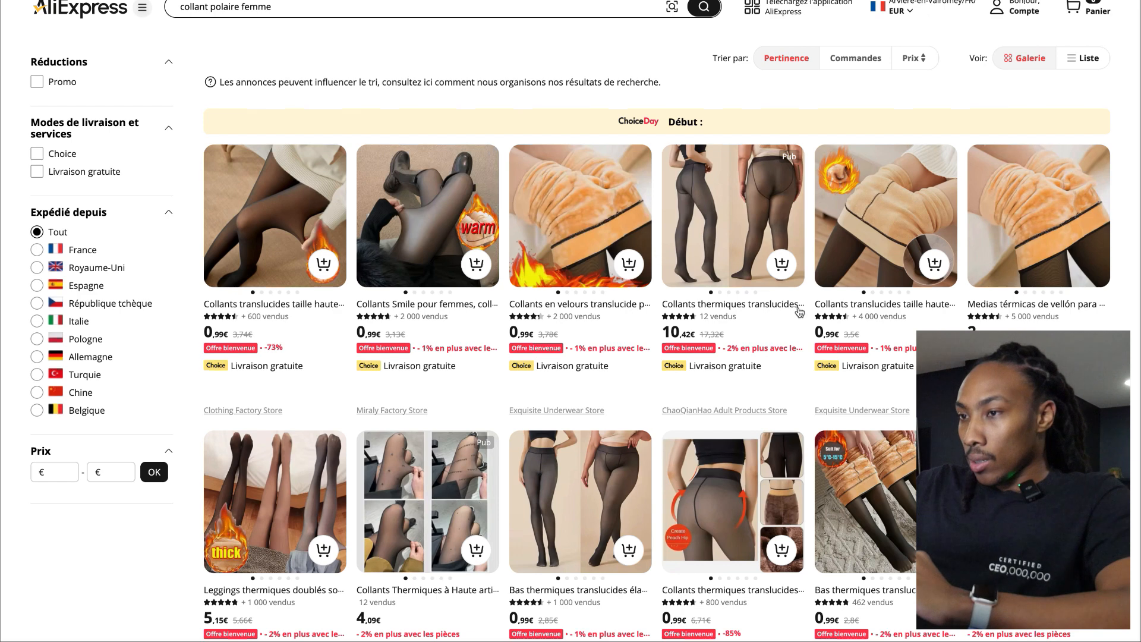
mouse_move(569, 263)
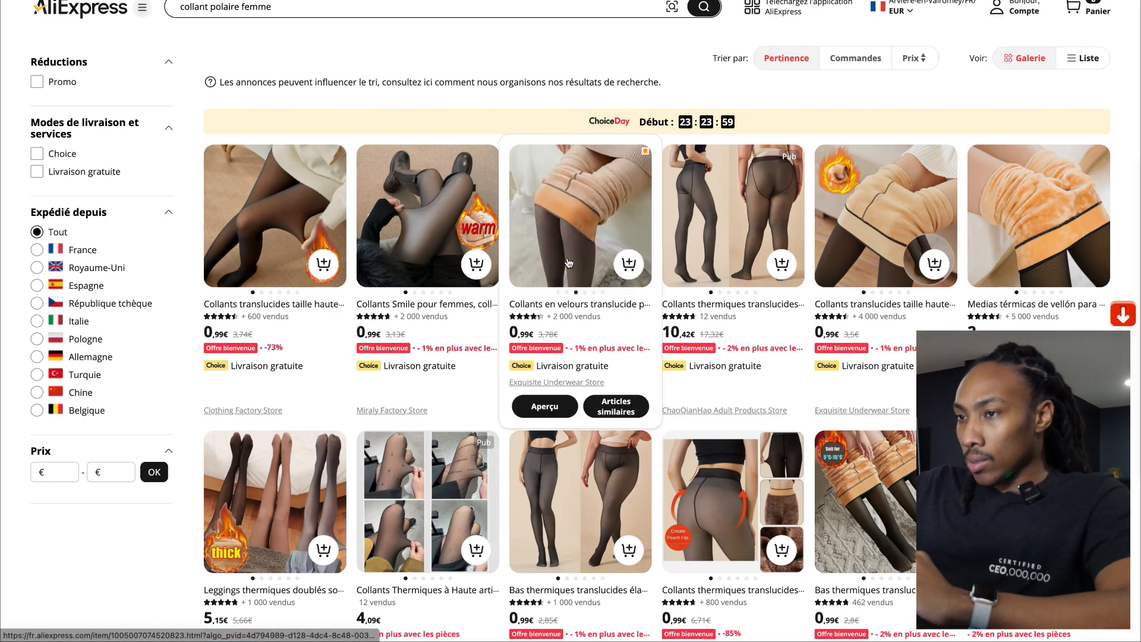
left_click(582, 217)
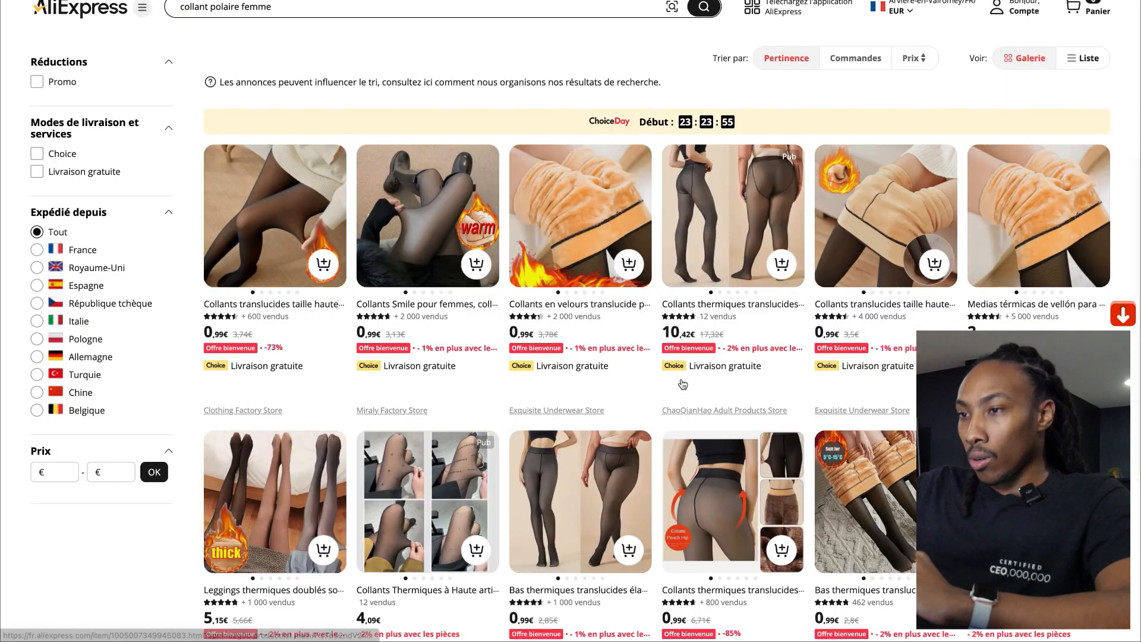
mouse_move(293, 326)
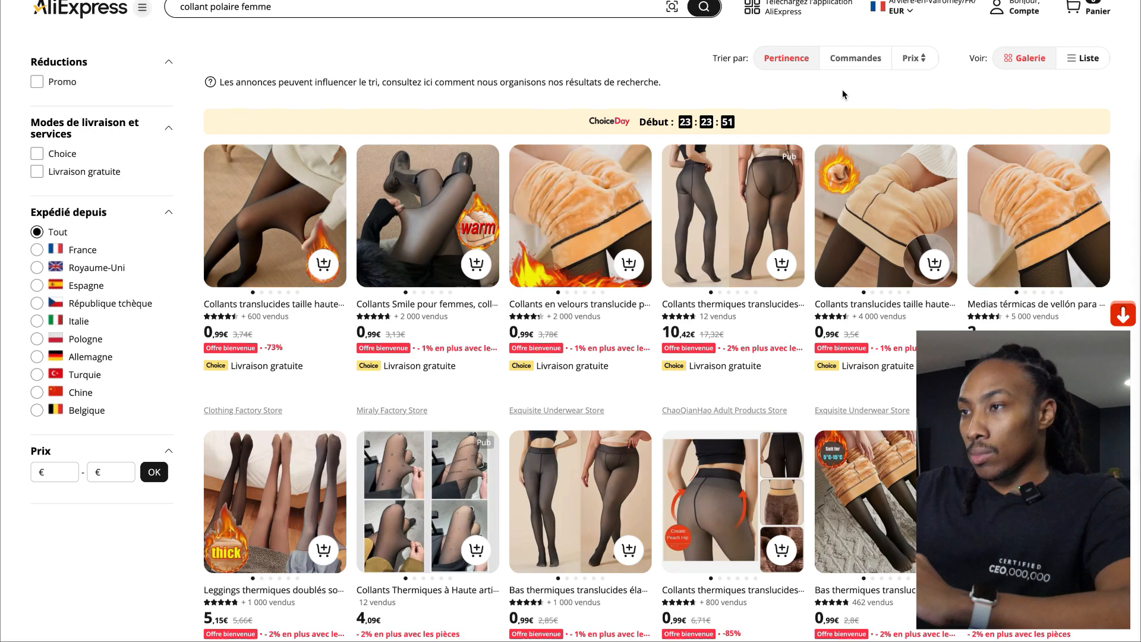
Step: Sort the AliExpress tights results by orders and open the third fleece-lined tights listing
left_click(853, 59)
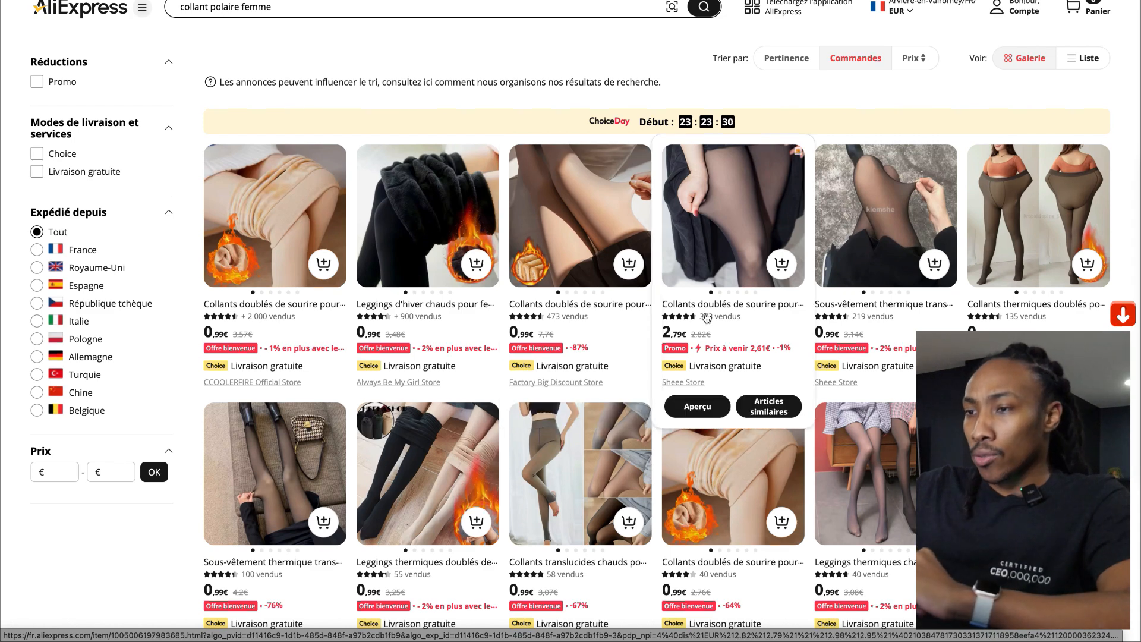
left_click(579, 214)
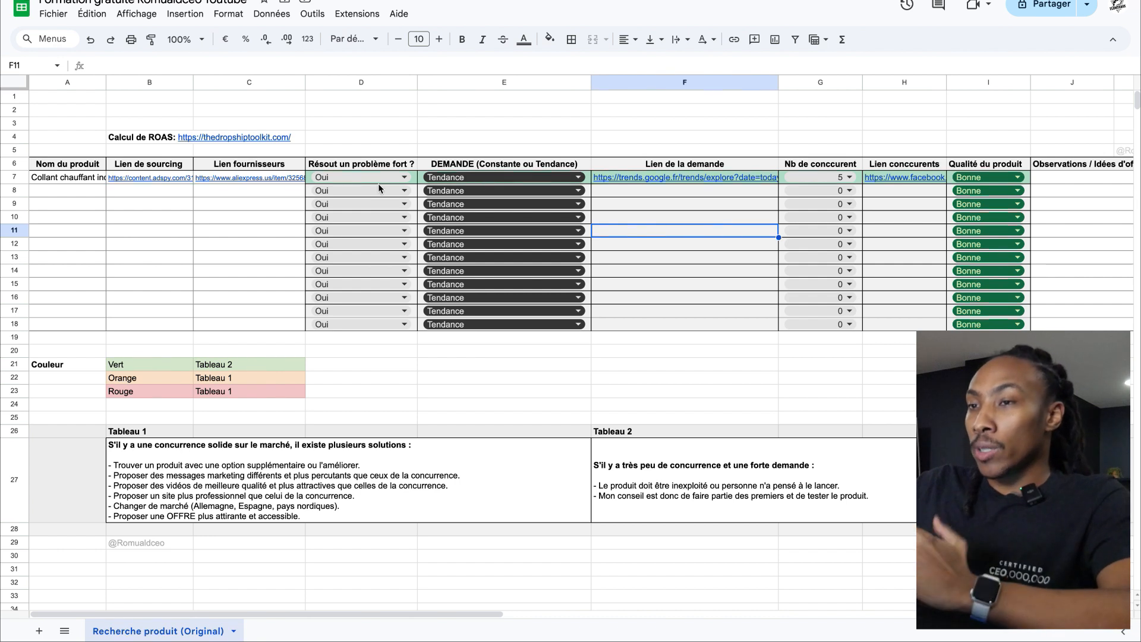
Step: Switch to the Google Sheets product research table and check the demand type options for the row 7 product
left_click(455, 178)
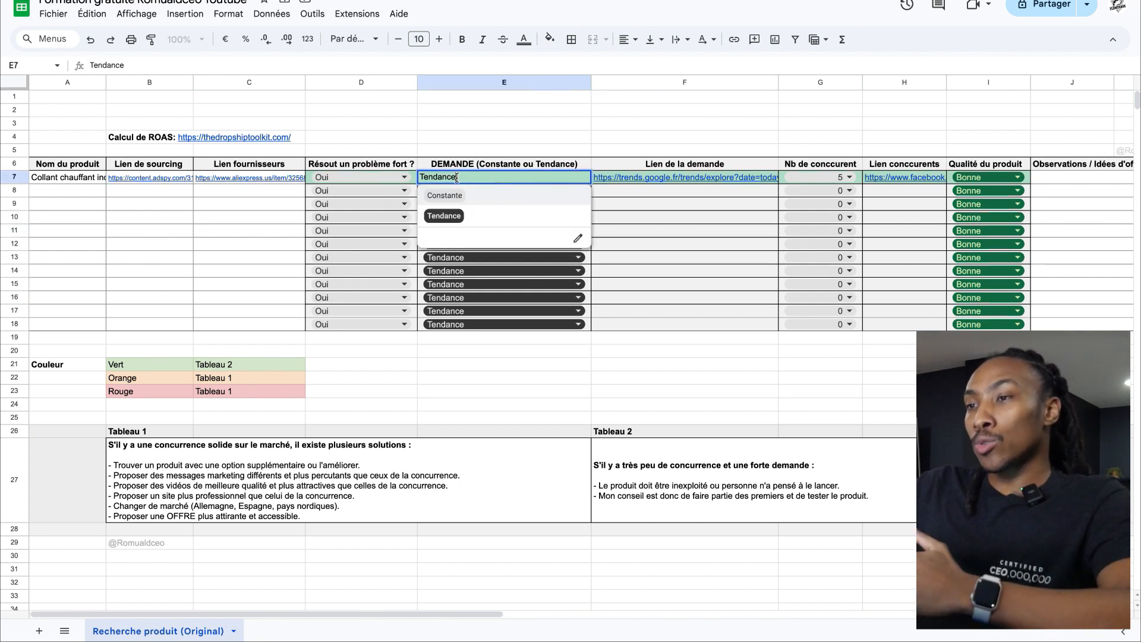
left_click(505, 182)
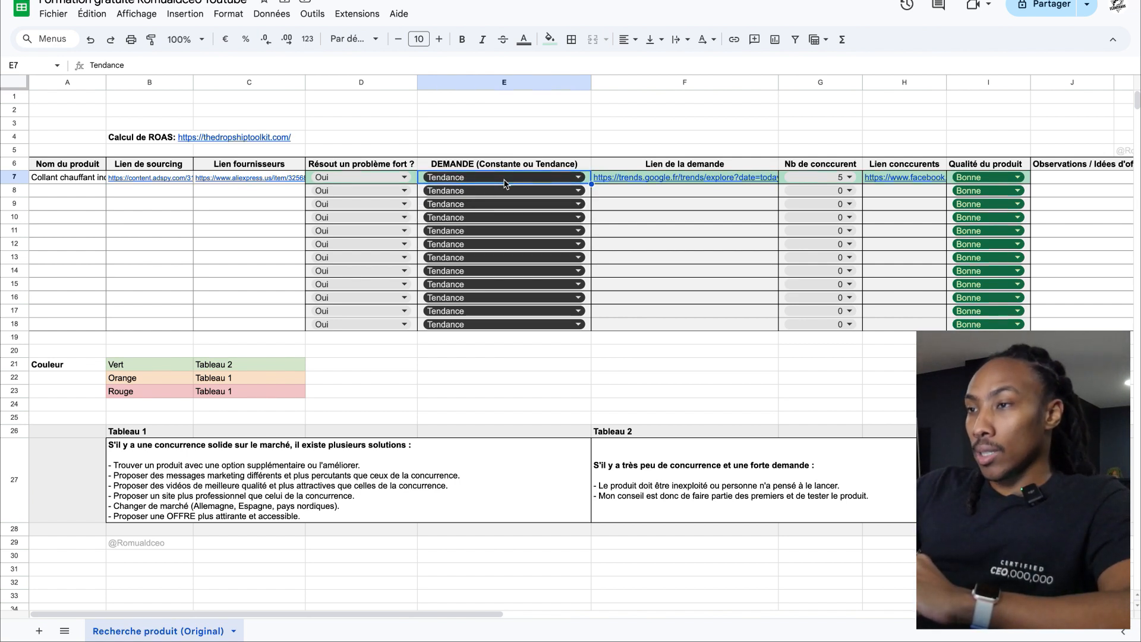
mouse_move(668, 185)
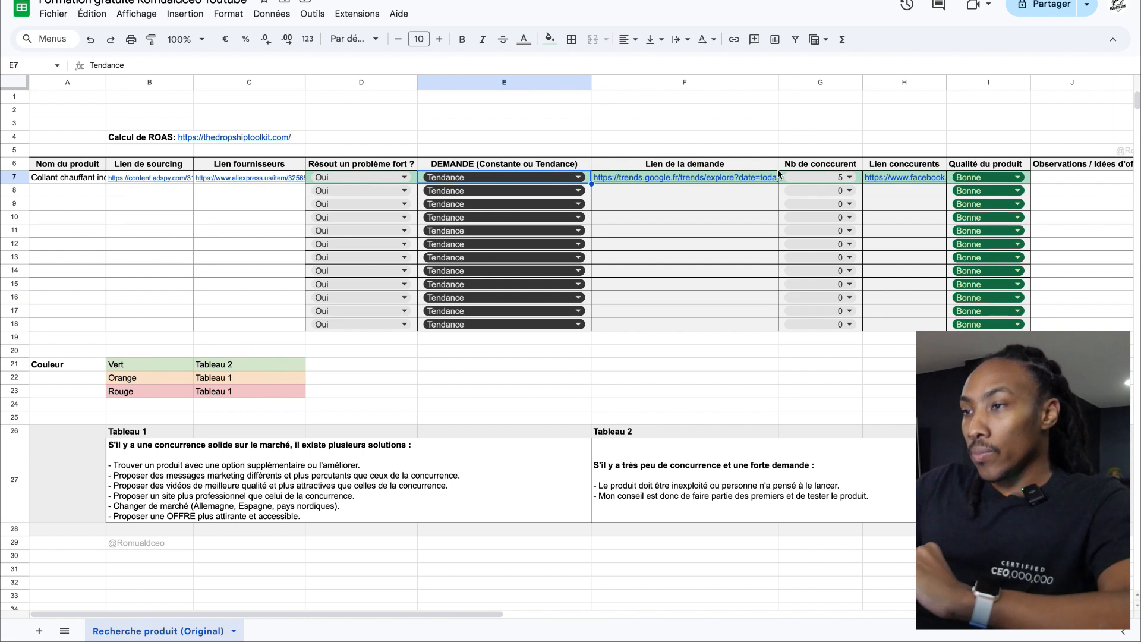
Step: Open the Google Trends demand link recorded in row 7 and view the competitor columns of the table
left_click(742, 178)
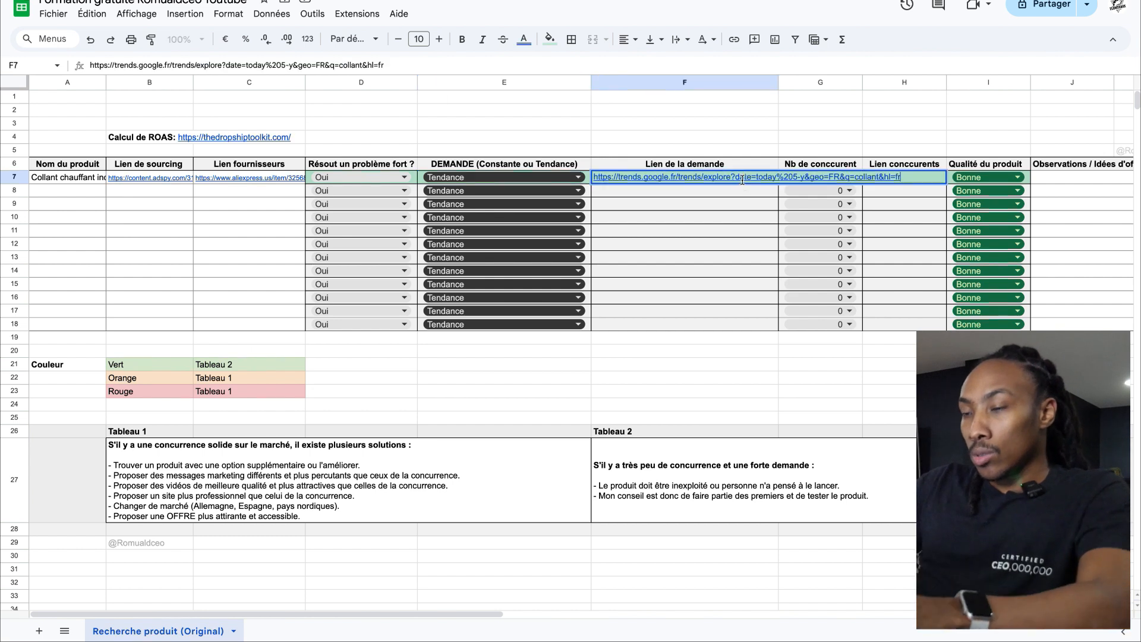
left_click(716, 260)
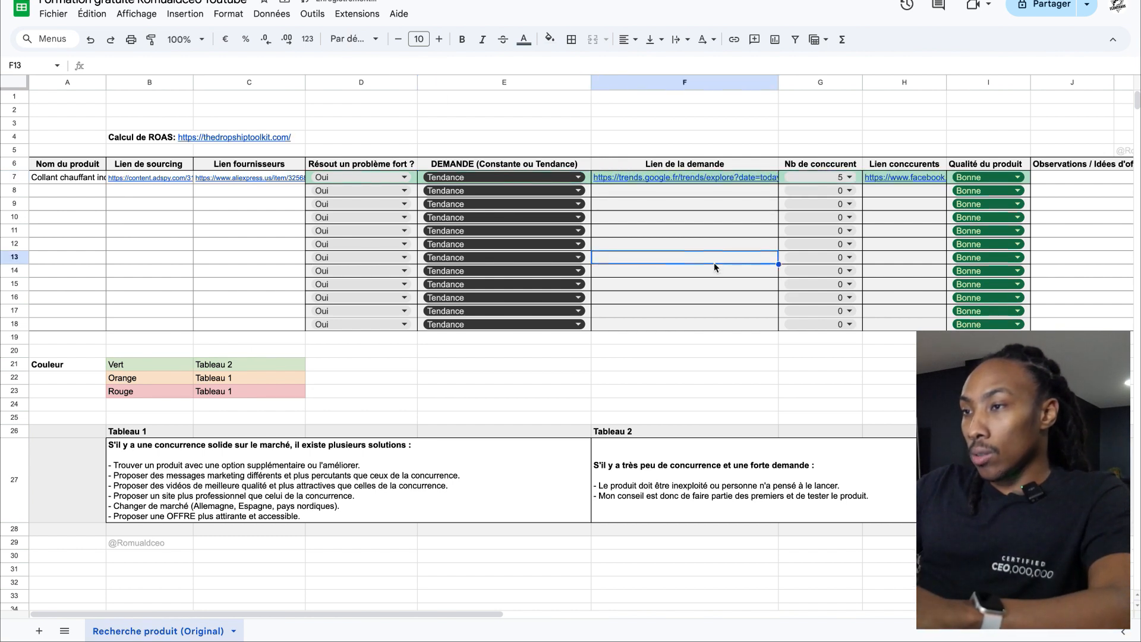
left_click(709, 179)
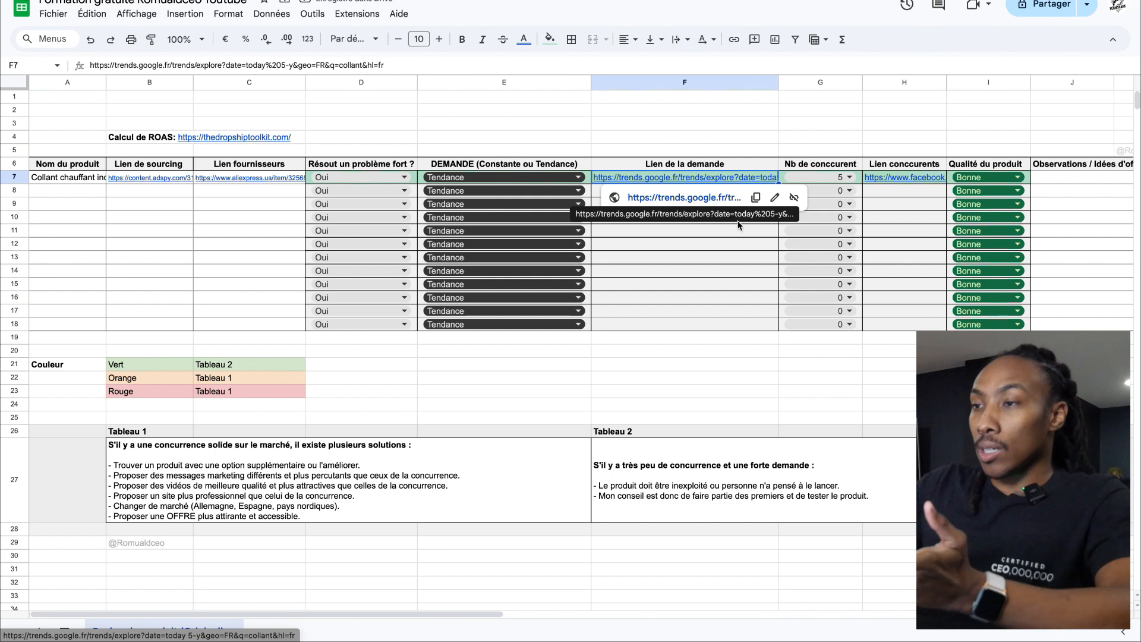
left_click(697, 200)
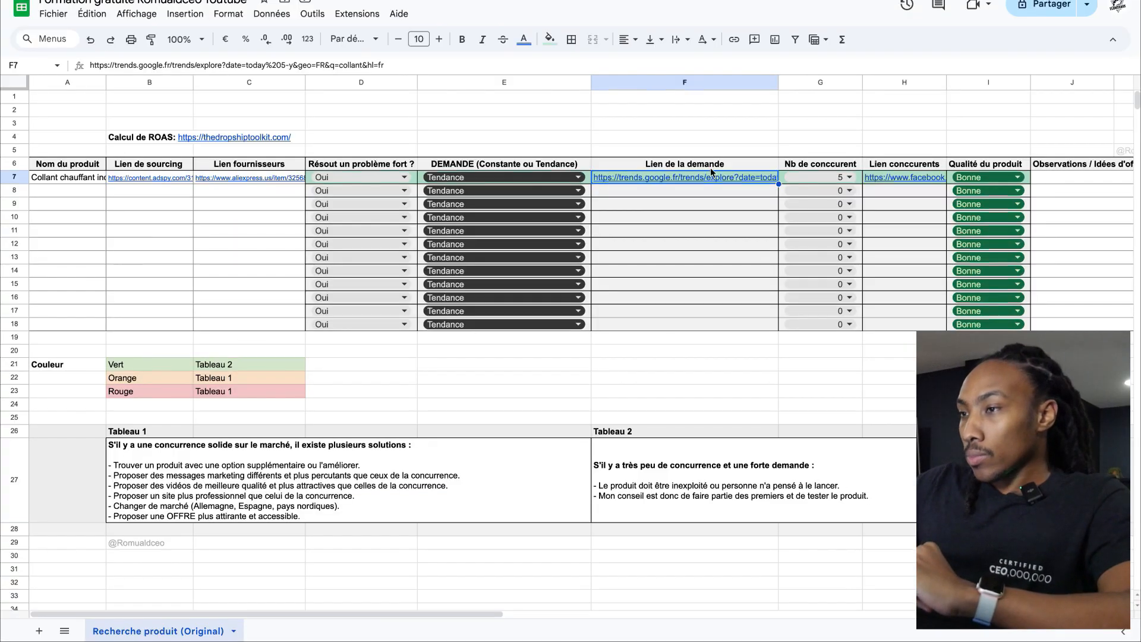
scroll(703, 209, "right", 2)
scroll(710, 196, "right", 1)
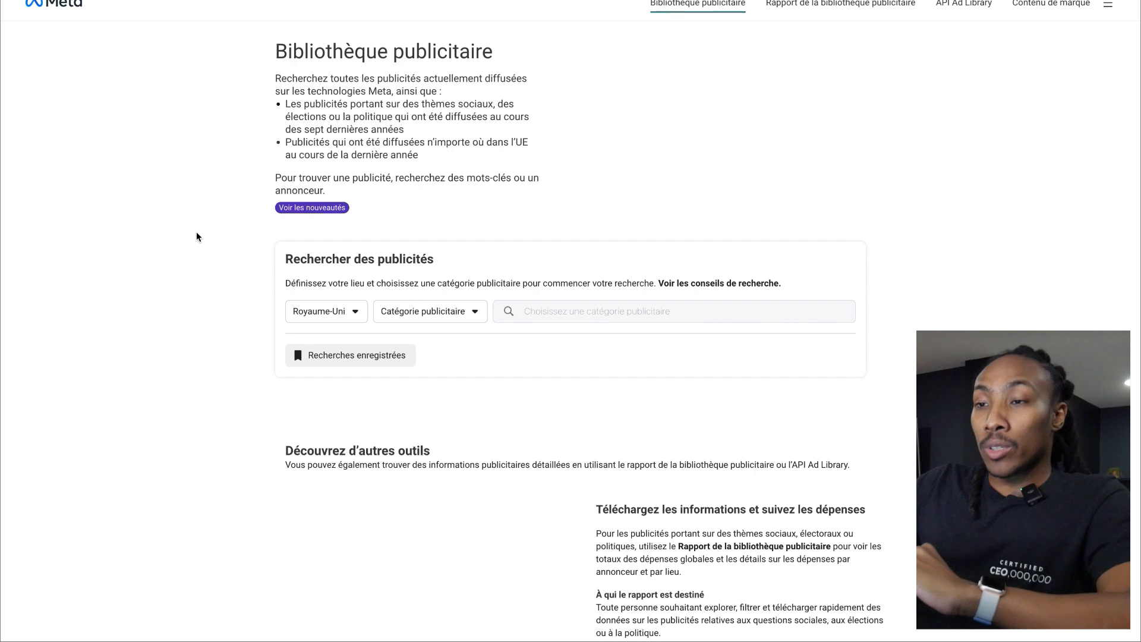
Step: In the Meta Ad Library, search for "collant" with the country set to France and the category to Toutes les publicités
left_click(325, 311)
left_click(329, 400)
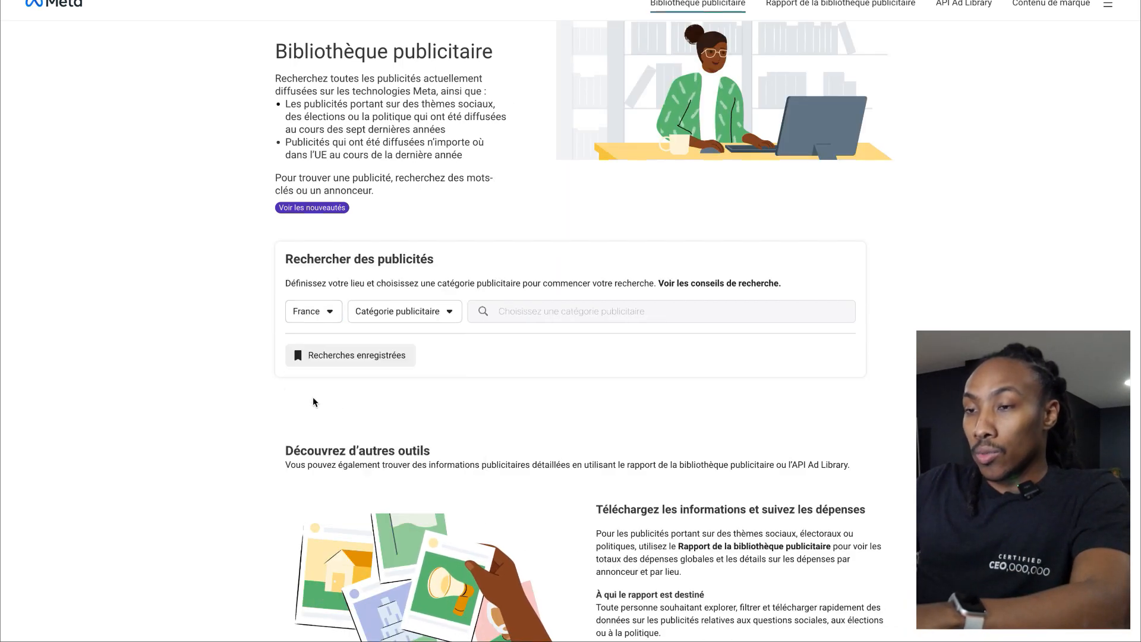
left_click(408, 318)
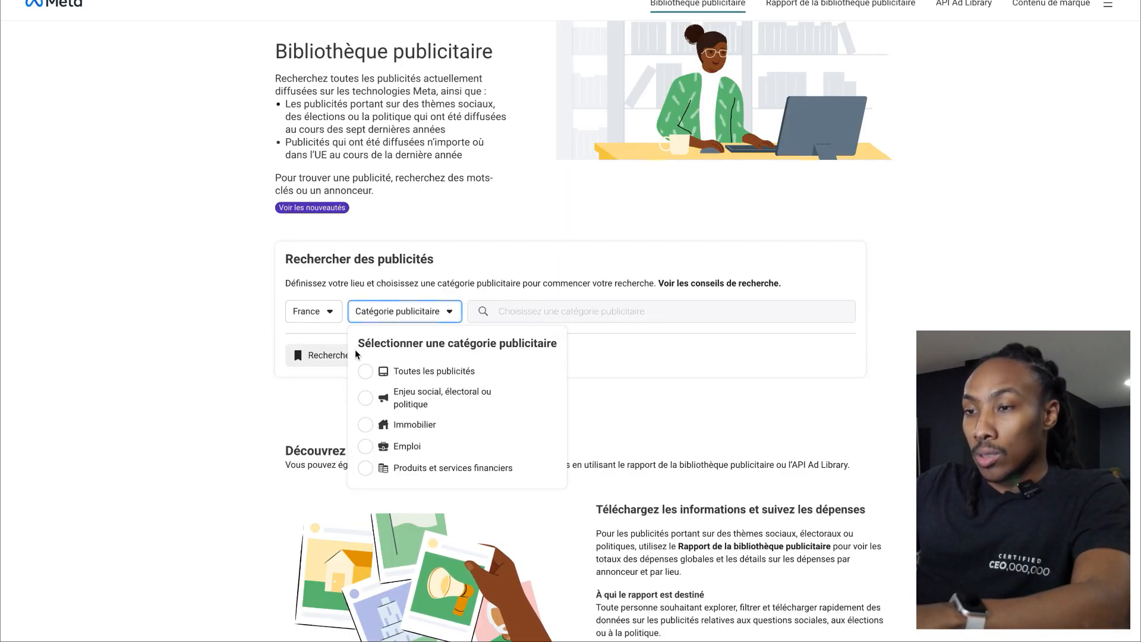
left_click(389, 371)
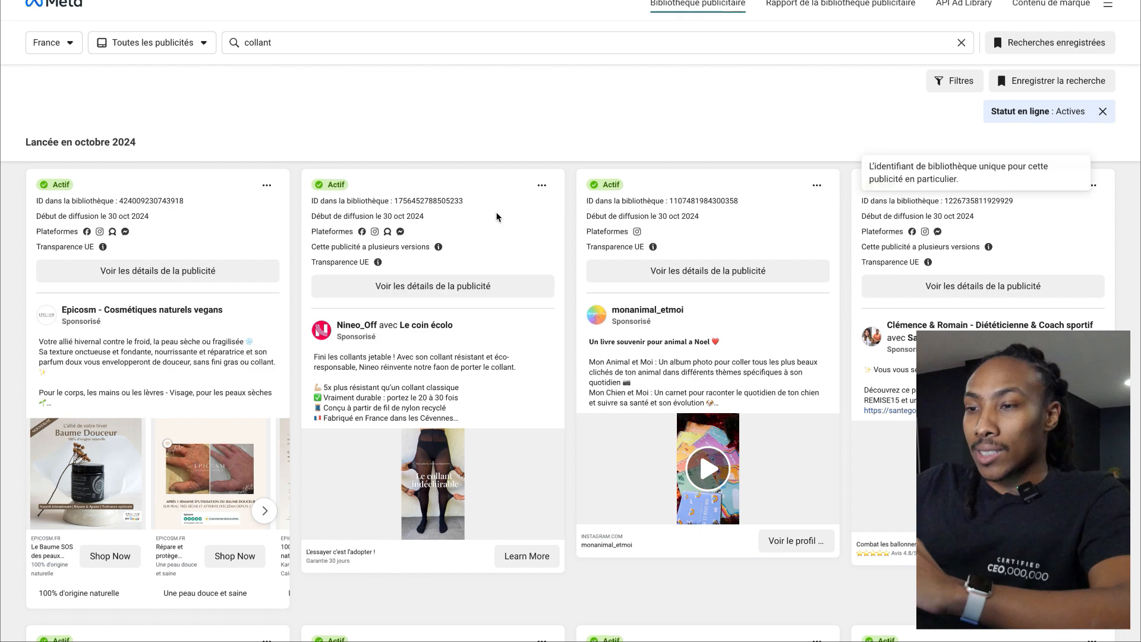
Step: Browse the active "collant" ads in the Meta Ad Library and compare the advertisers selling tights
scroll(672, 341, "up", 1)
scroll(672, 342, "down", 1)
scroll(672, 343, "down", 4)
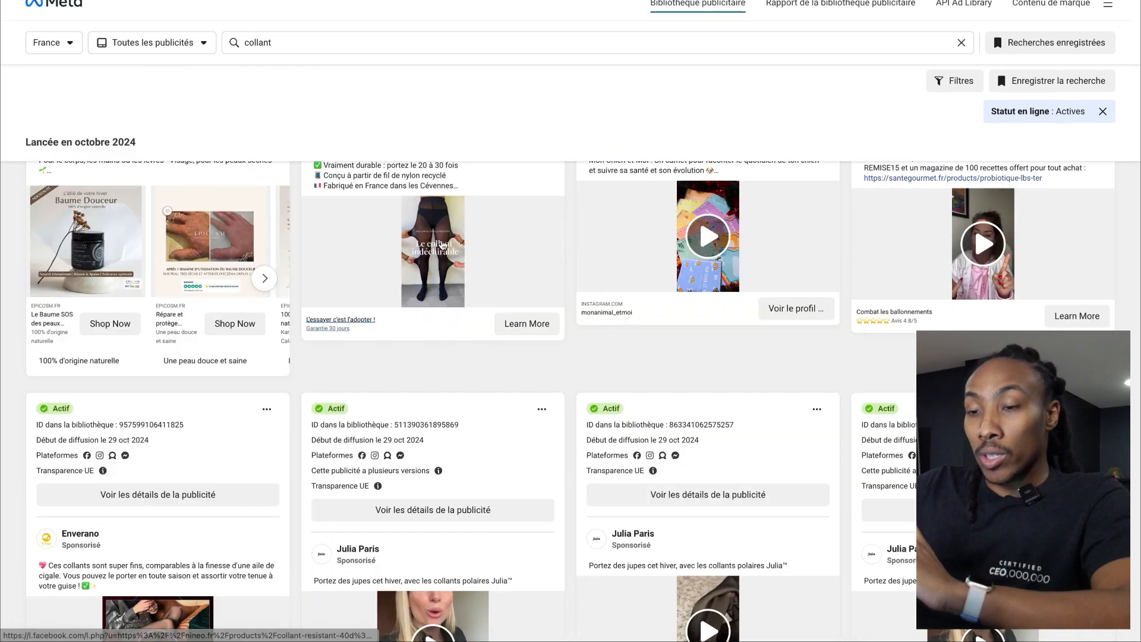
scroll(451, 250, "down", 3)
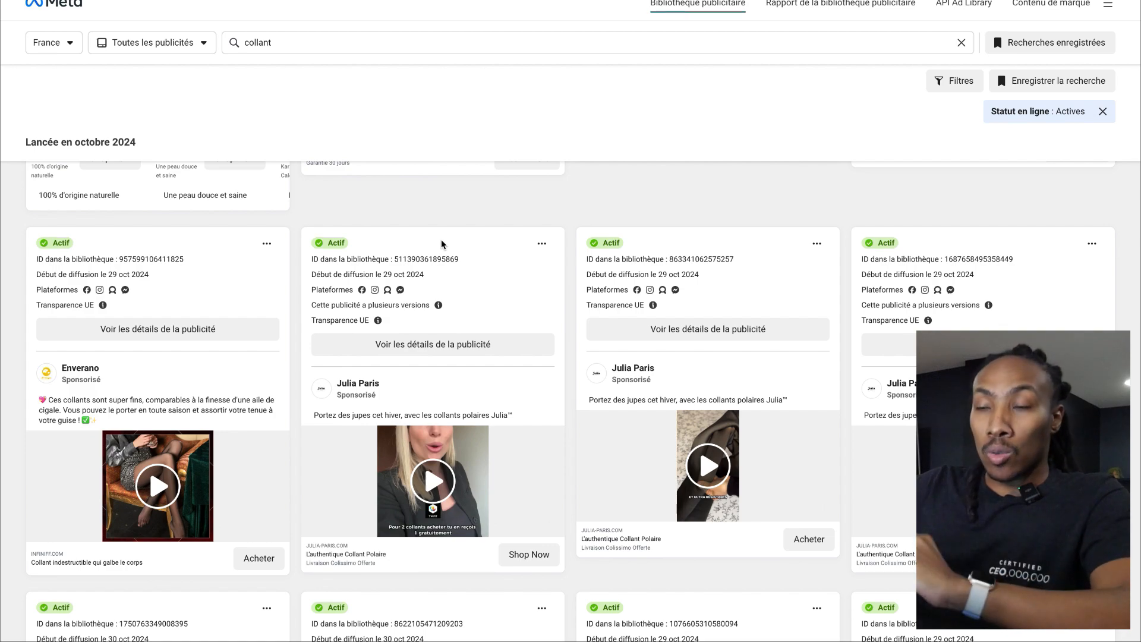
scroll(441, 243, "up", 5)
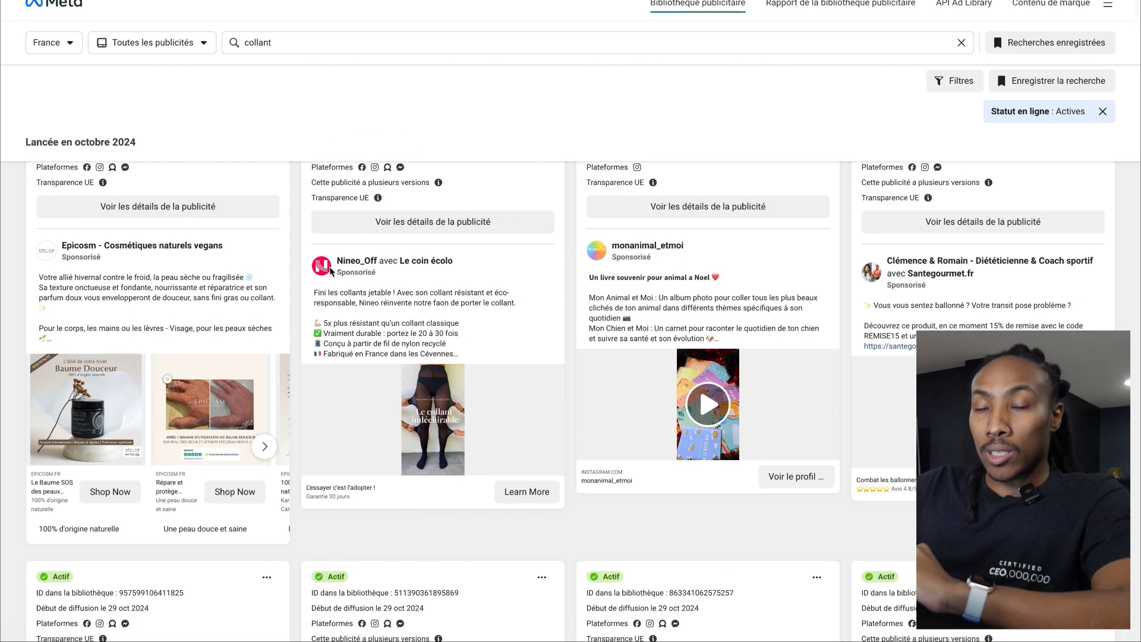
scroll(452, 262, "down", 3)
scroll(458, 269, "up", 5)
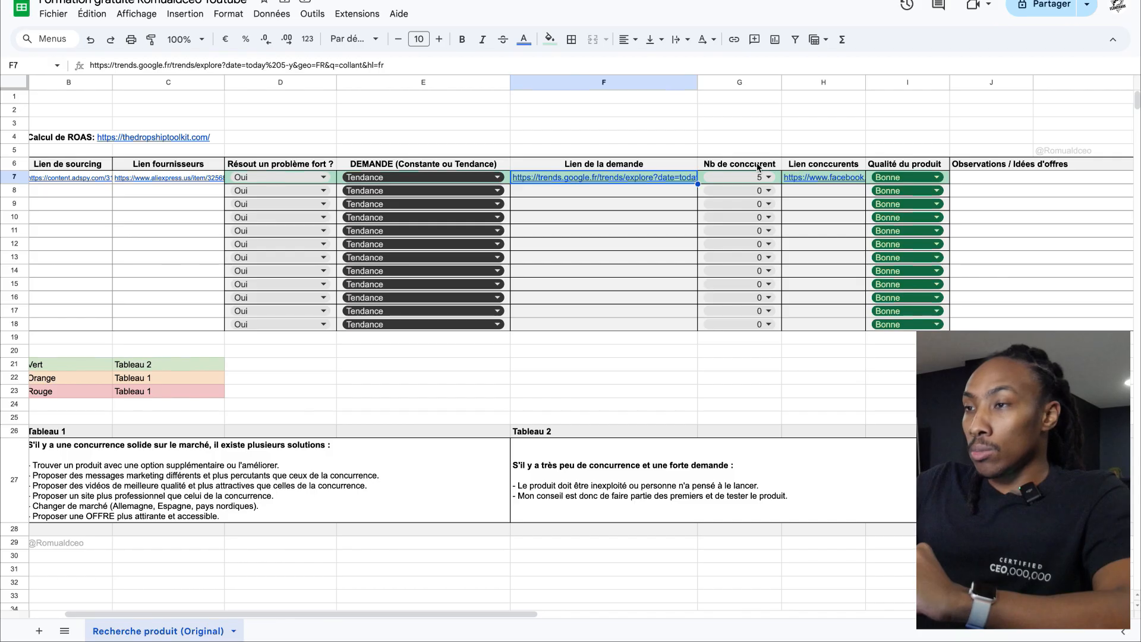
Step: Switch to the Google Sheets table, check row 7's competitor count options, and set the number of competitors to 3 in row 8 and 6 in row 9
left_click(746, 177)
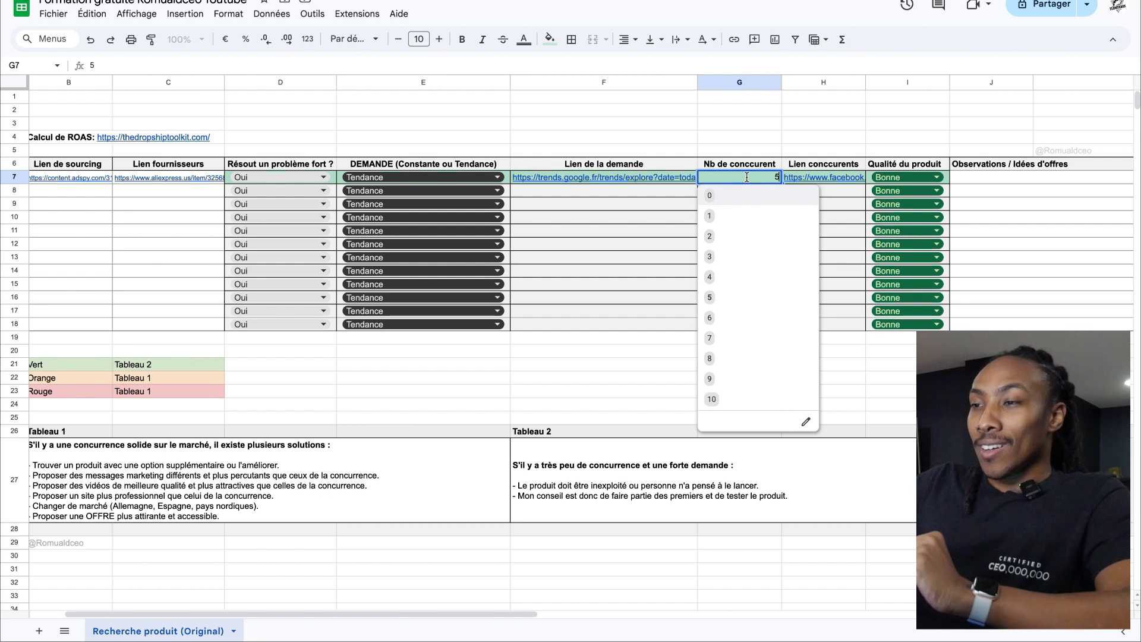
left_click(576, 369)
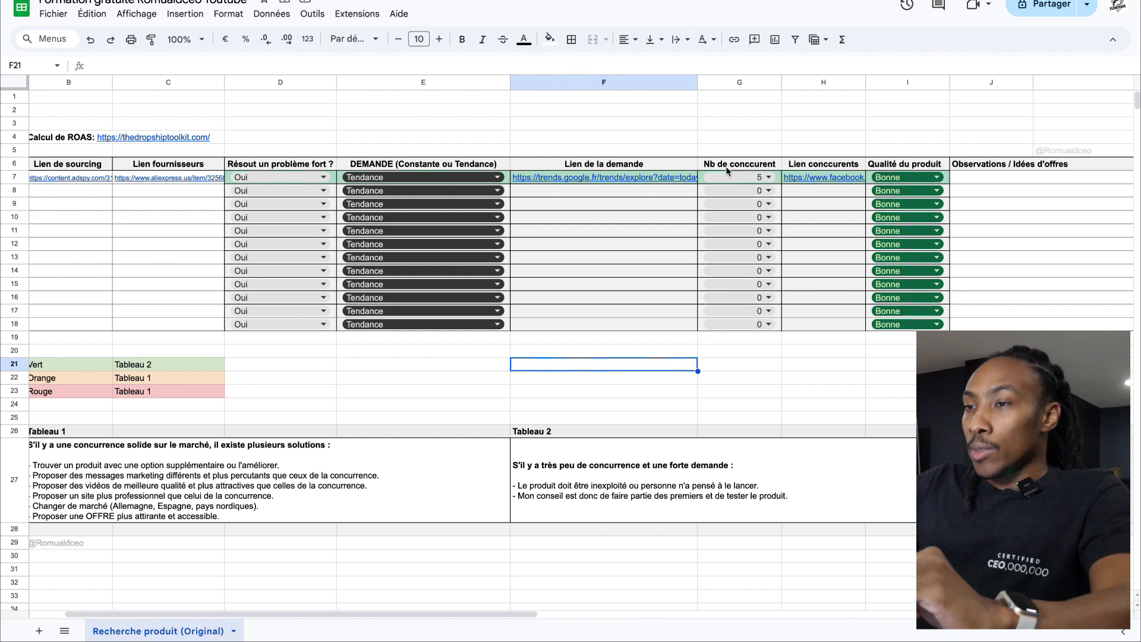
left_click(768, 194)
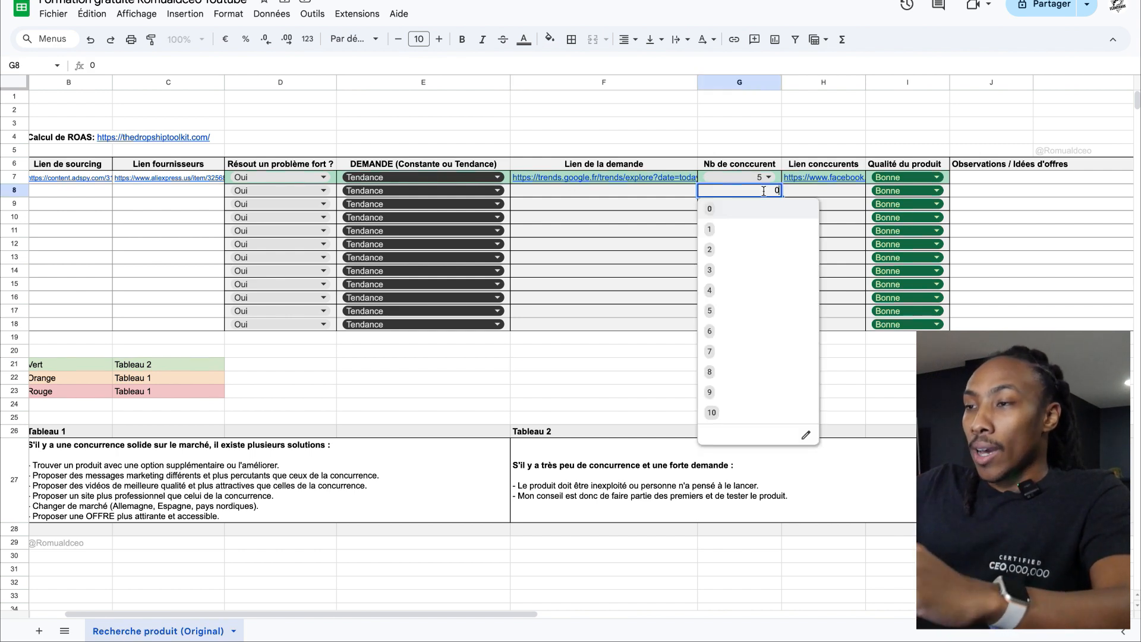
left_click(752, 276)
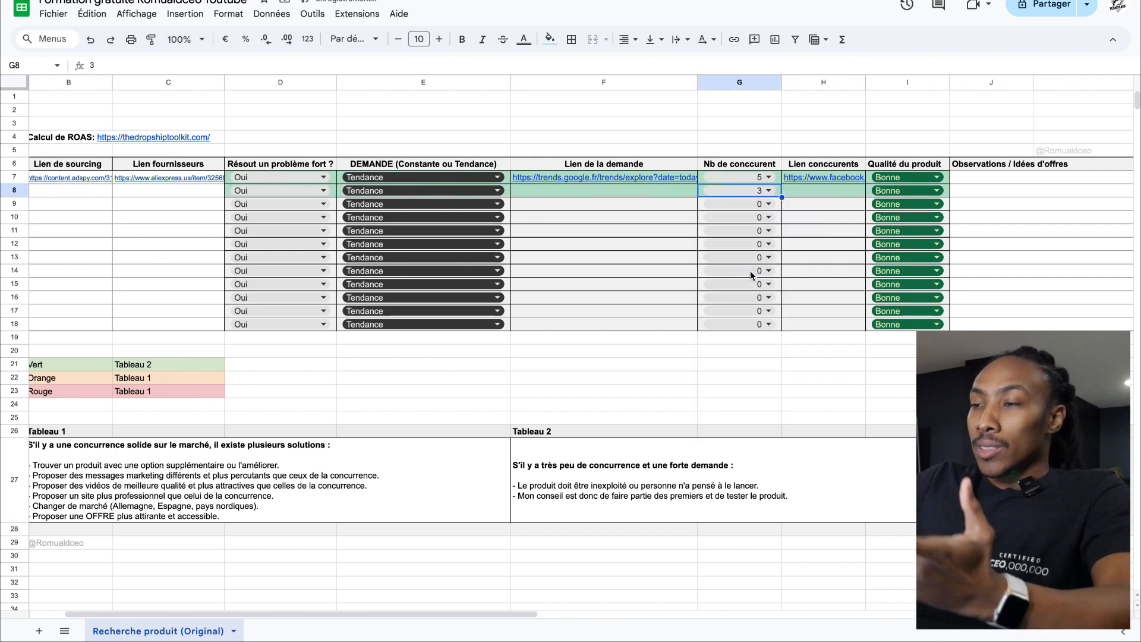
left_click(760, 204)
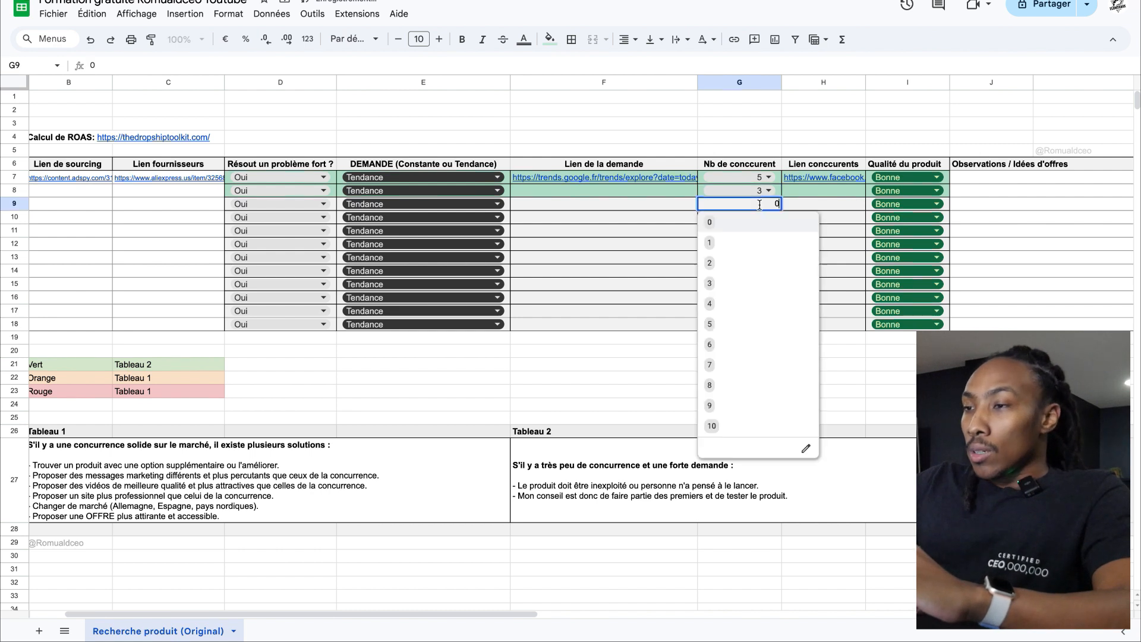
left_click(742, 346)
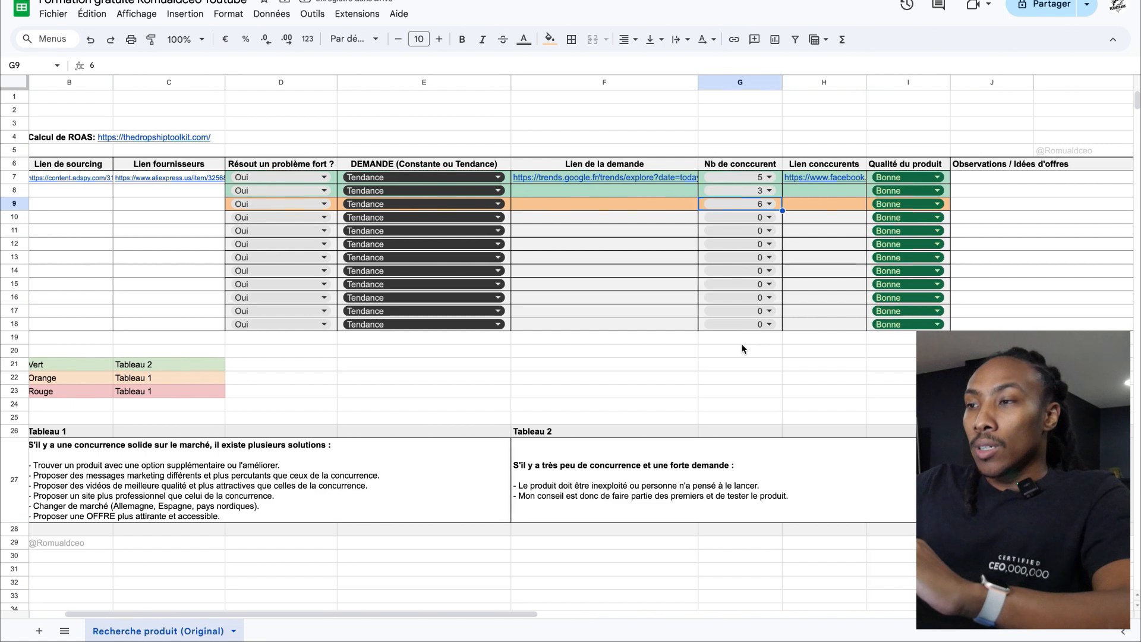
Step: Examine the Tableau 1 advice on what to do when a product faces strong competition
scroll(743, 348, "left", 2)
scroll(742, 349, "left", 1)
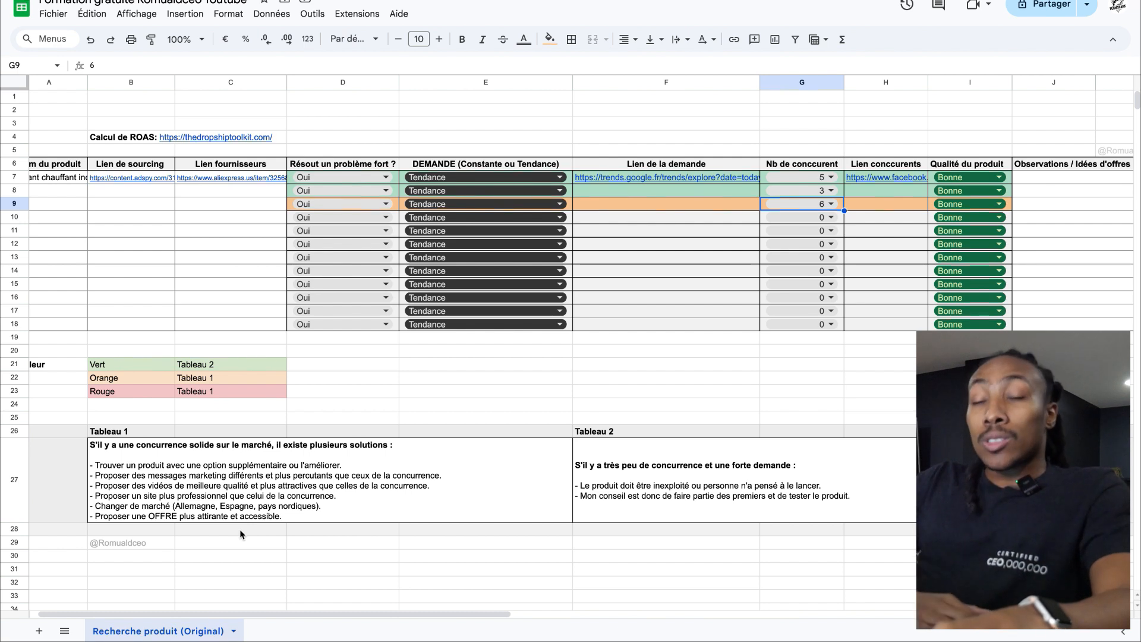
left_click(308, 486)
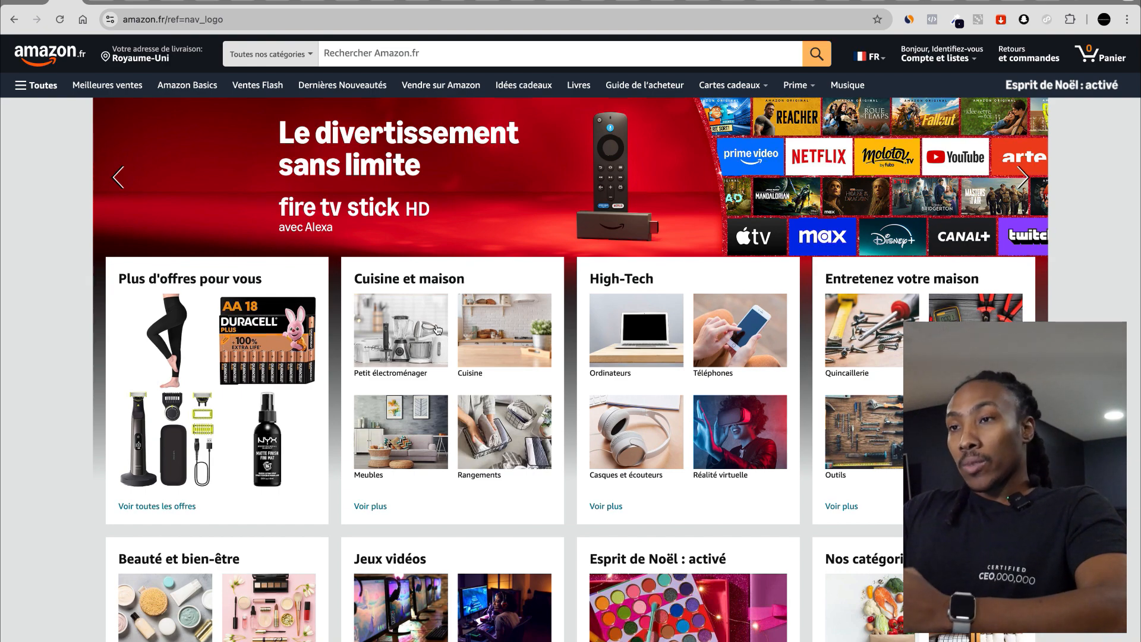
Step: Search Amazon.fr for "collant polaire femme" and compare the ratings and prices of the listed tights
left_click(426, 62)
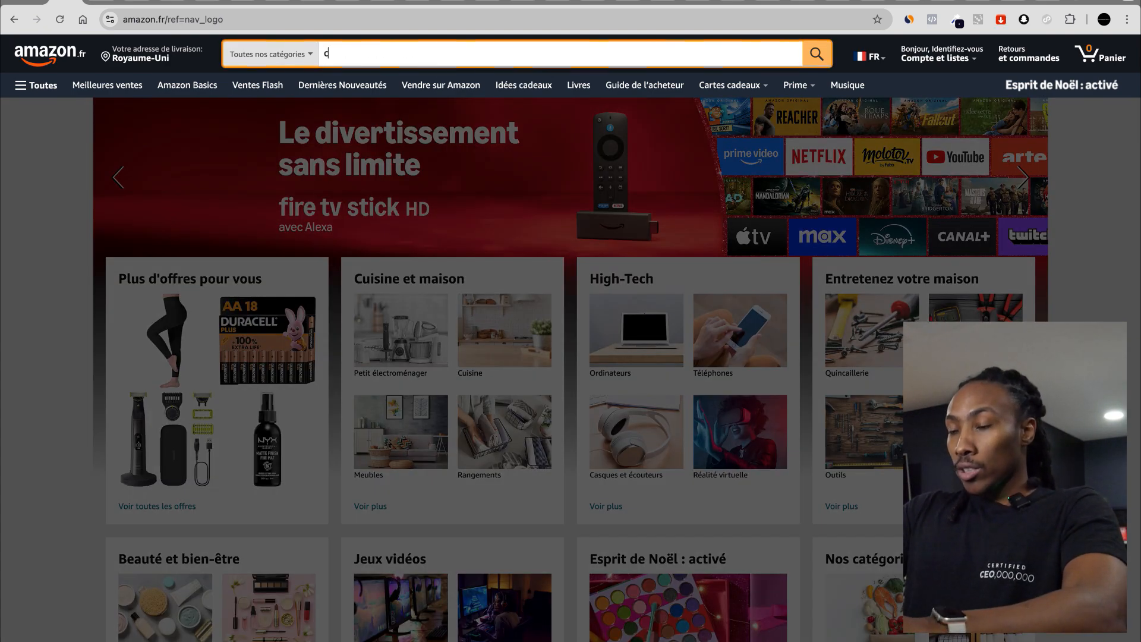
type("collant polaire femme")
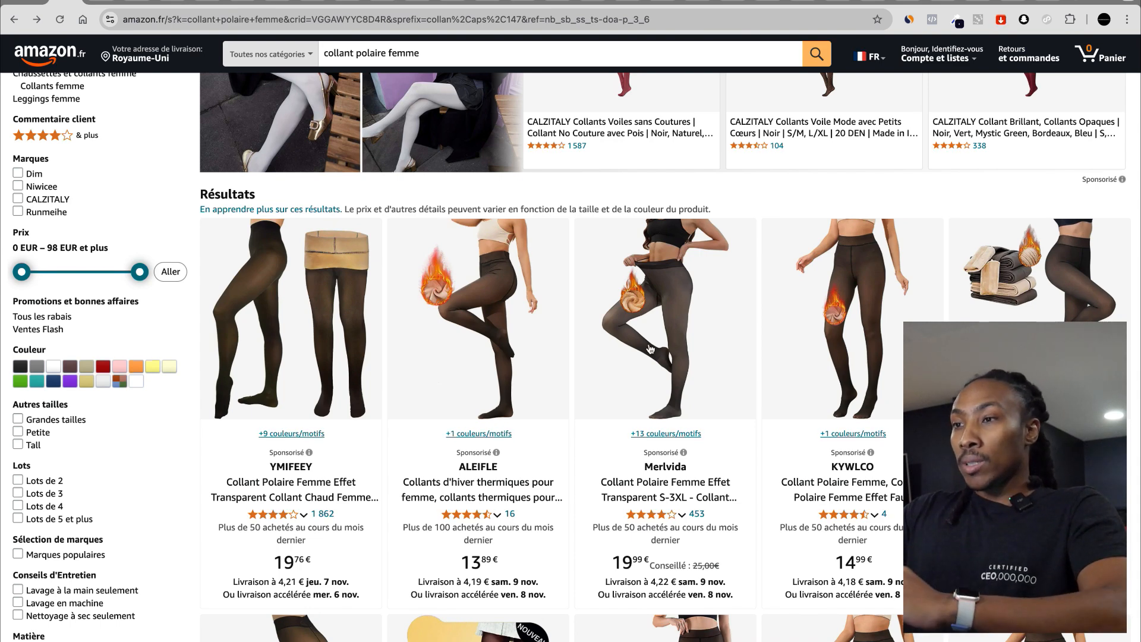
scroll(651, 349, "down", 2)
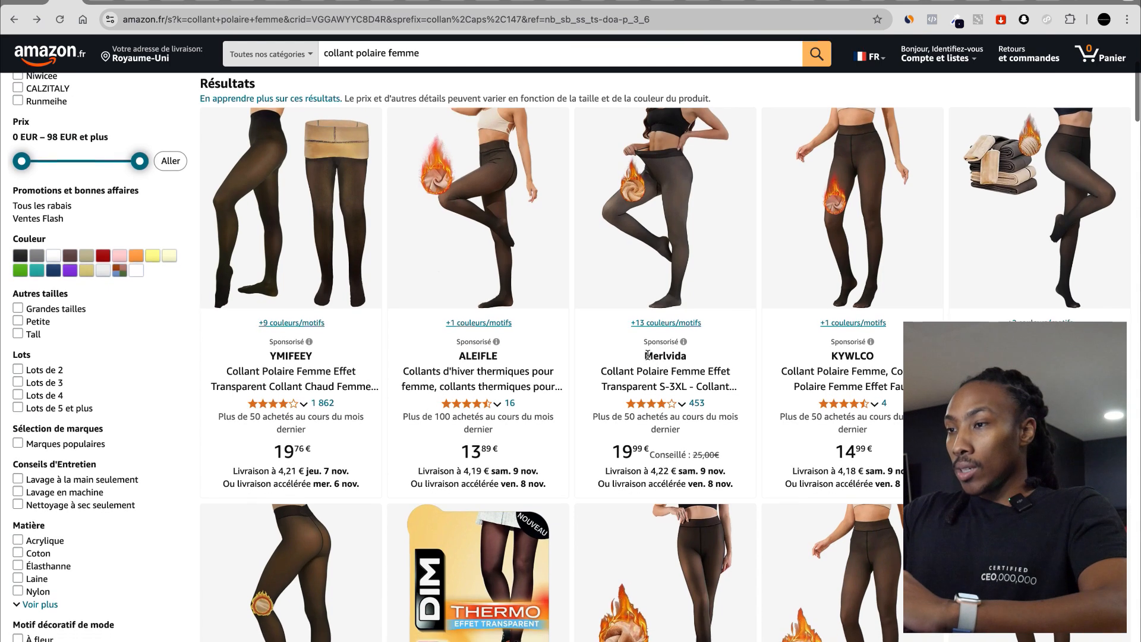
scroll(603, 372, "up", 1)
scroll(600, 392, "down", 1)
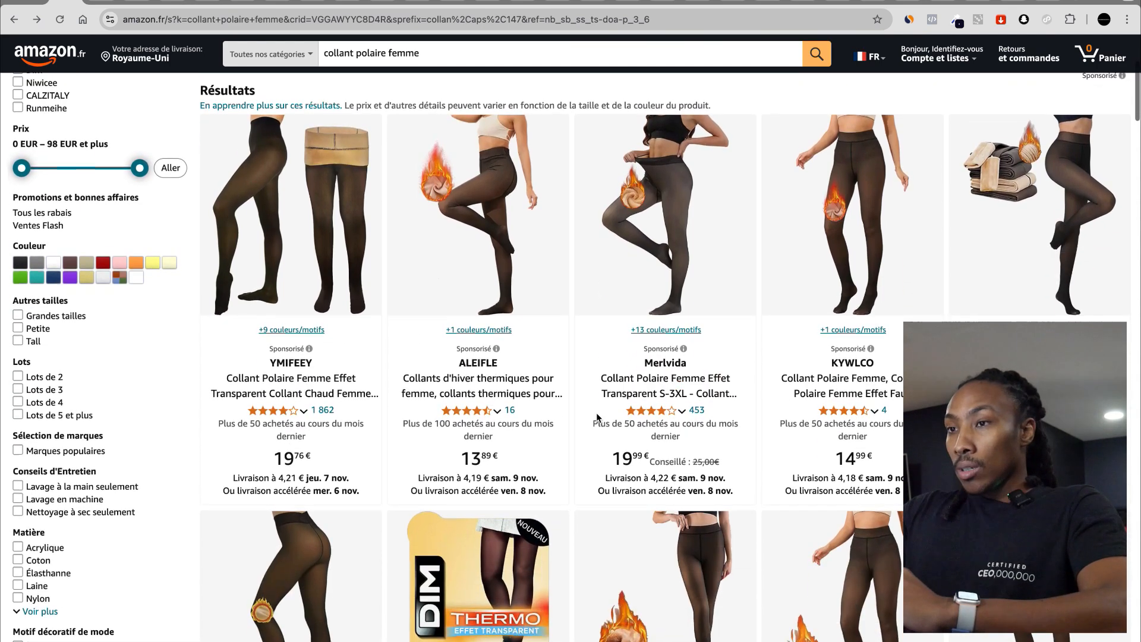
scroll(597, 418, "up", 1)
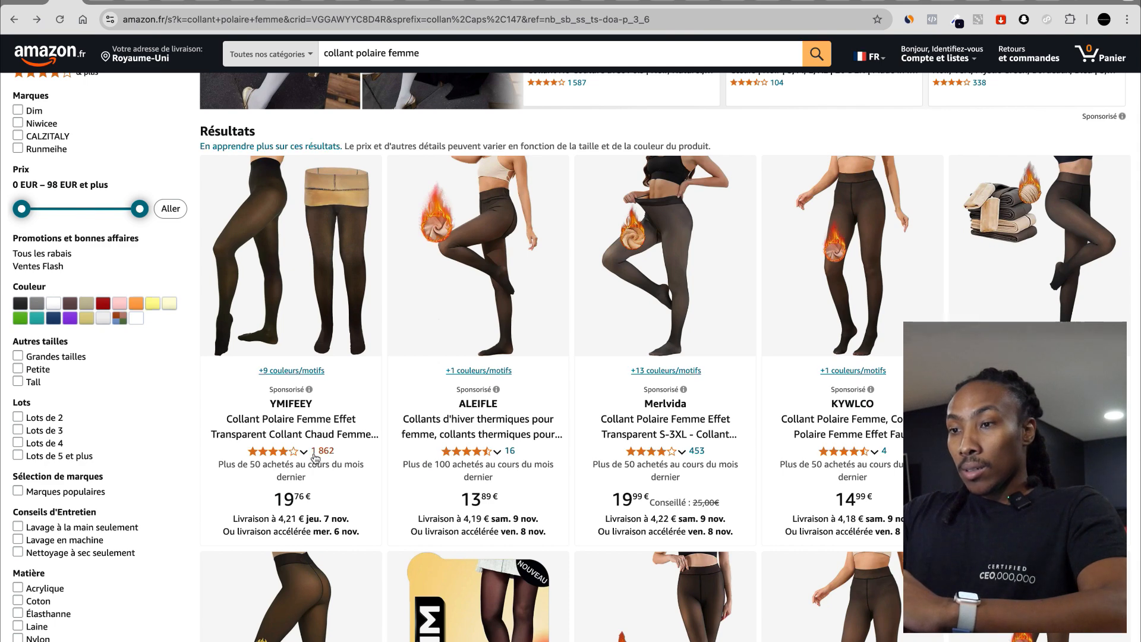
Step: Open the YMIFEEY fleece tights product page and read through its customer reviews
left_click(319, 283)
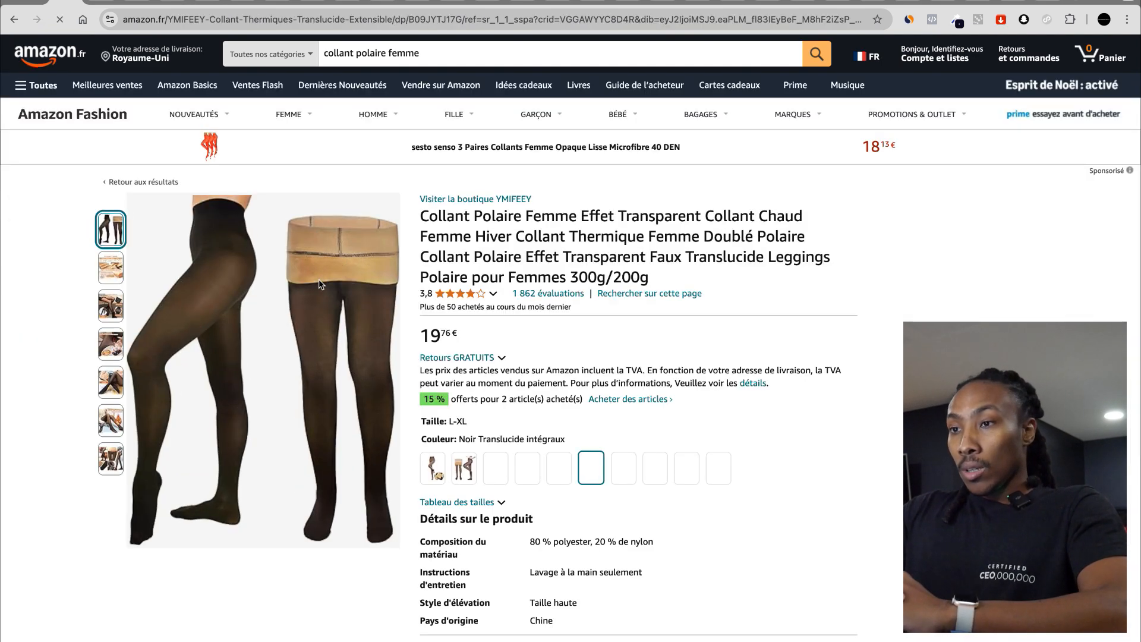
scroll(302, 312, "down", 7)
scroll(302, 313, "down", 20)
scroll(296, 329, "up", 2)
scroll(297, 329, "down", 2)
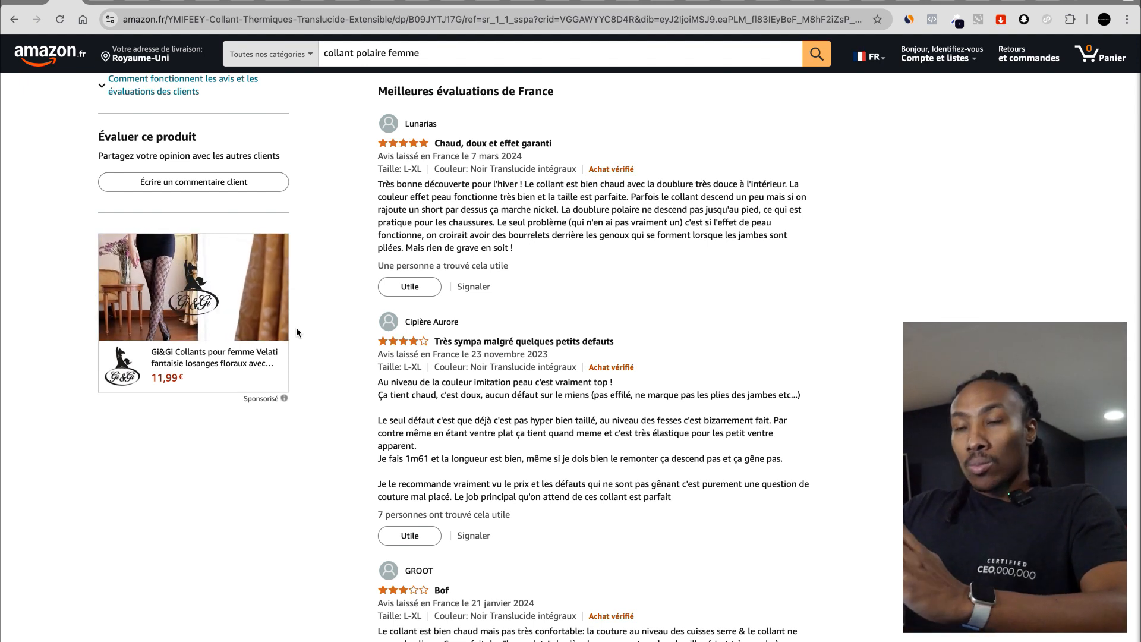
scroll(555, 306, "down", 10)
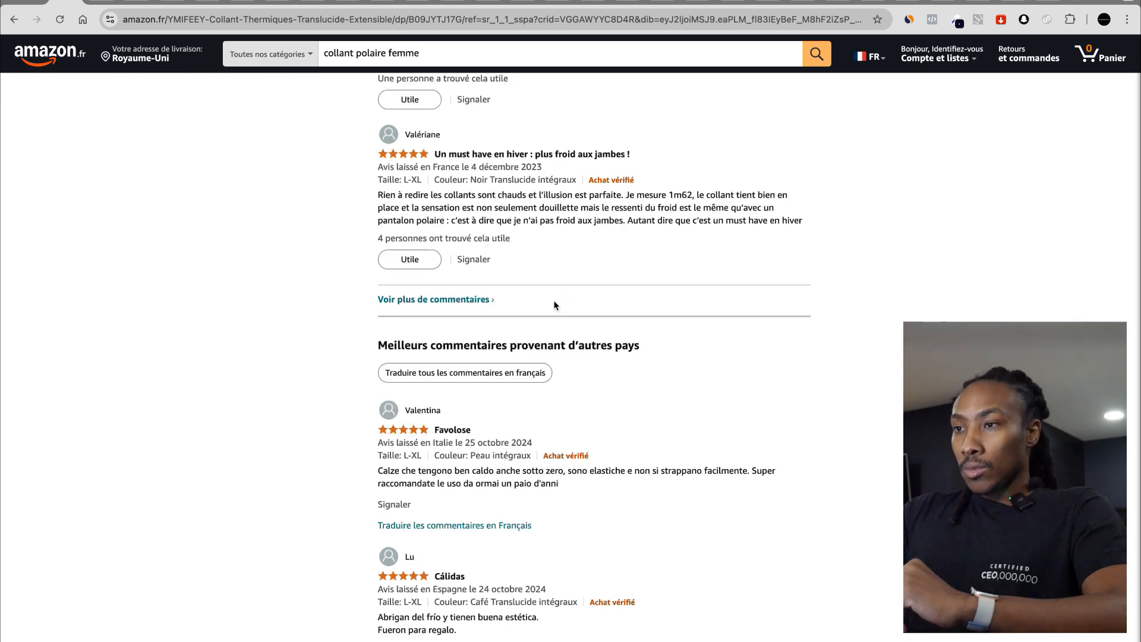
Step: Switch to the DESCRIPTION PRODUIT document in Google Docs and select the collected customer reviews, followed by the description prompt above them
left_click(98, 3)
left_click_drag(342, 273, 729, 612)
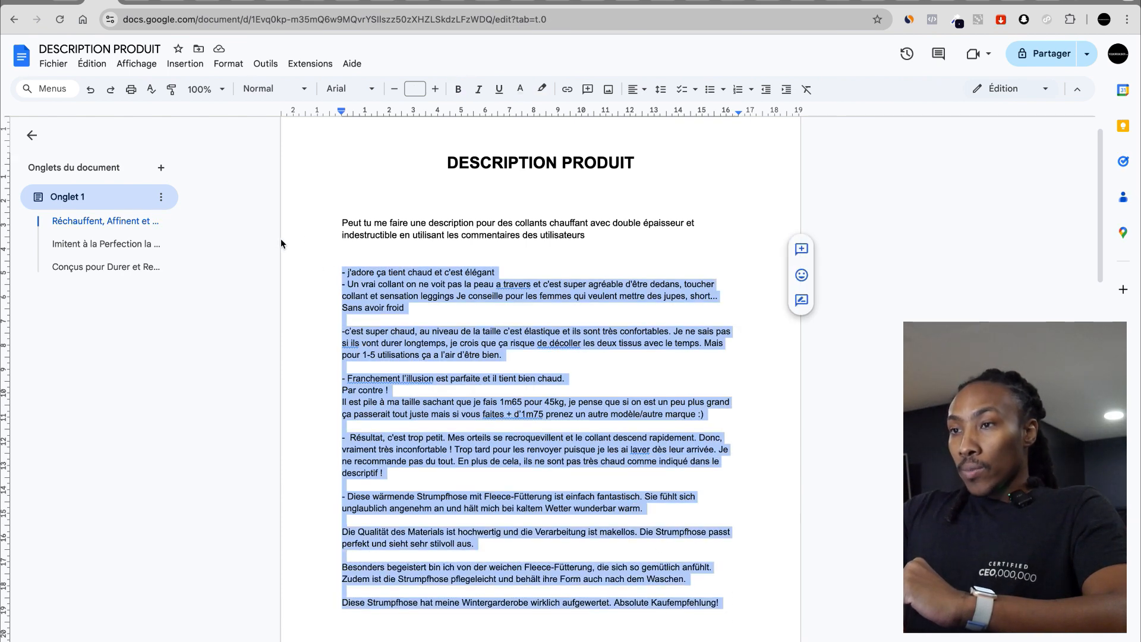
left_click_drag(342, 224, 611, 252)
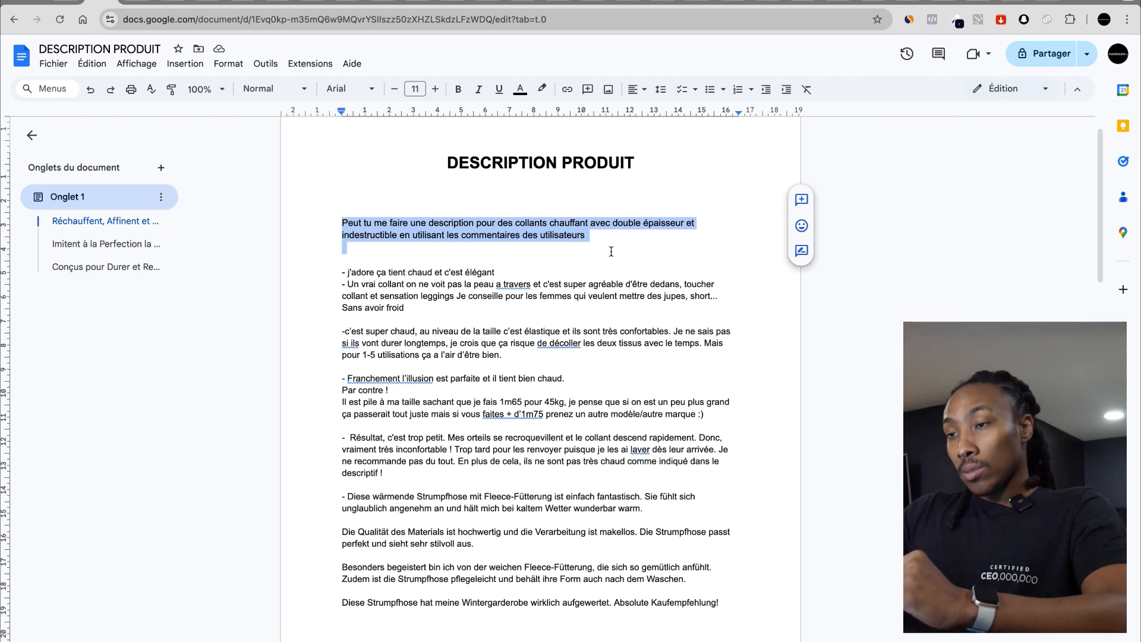
left_click(336, 236)
left_click_drag(333, 207, 687, 245)
left_click_drag(644, 239, 383, 203)
scroll(336, 275, "down", 2)
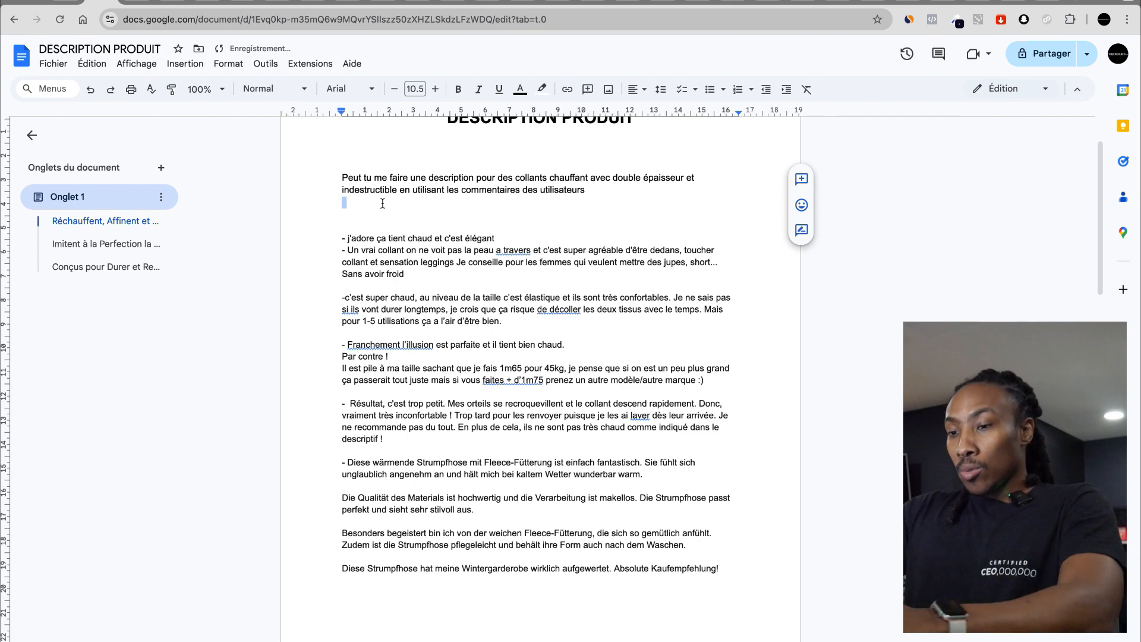
key("super+z")
Step: Copy the description prompt together with all the customer reviews and submit them in a new ChatGPT chat
left_click_drag(328, 180, 732, 562)
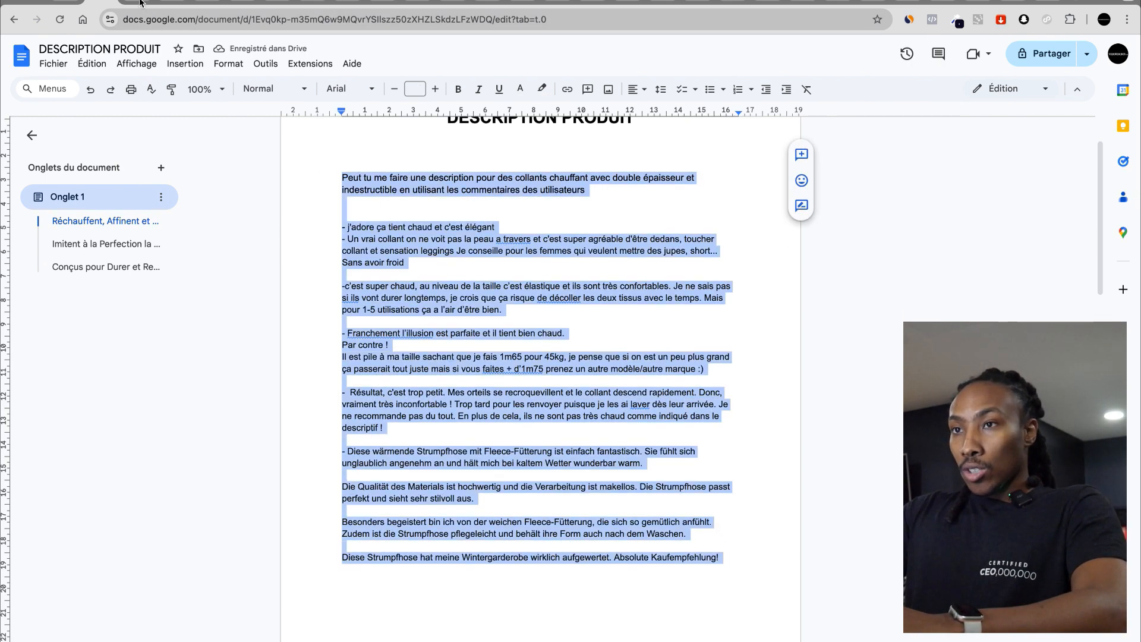
left_click(142, 3)
left_click(603, 364)
key("super+v")
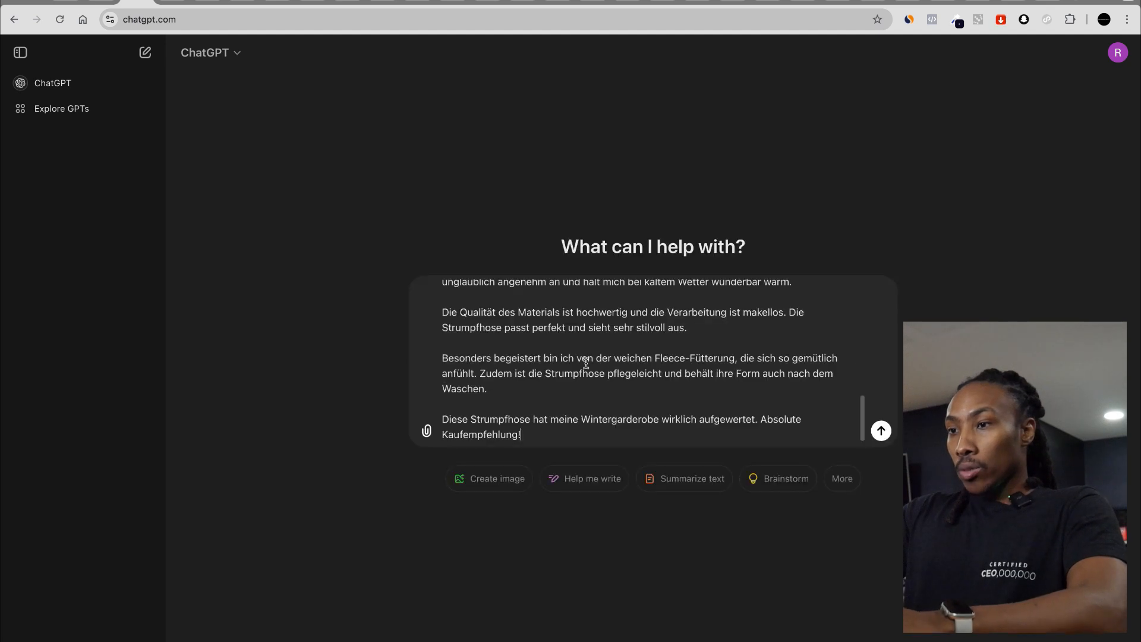
left_click(880, 430)
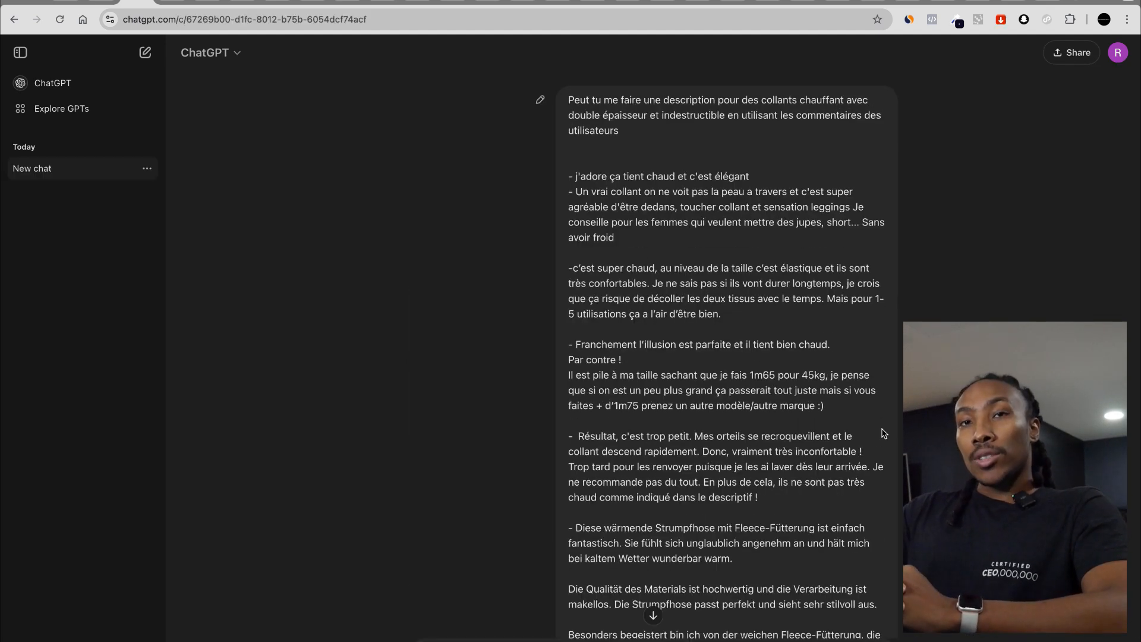
Step: Read through the ChatGPT reply, followed by the rest of the DESCRIPTION PRODUIT document
scroll(883, 434, "down", 5)
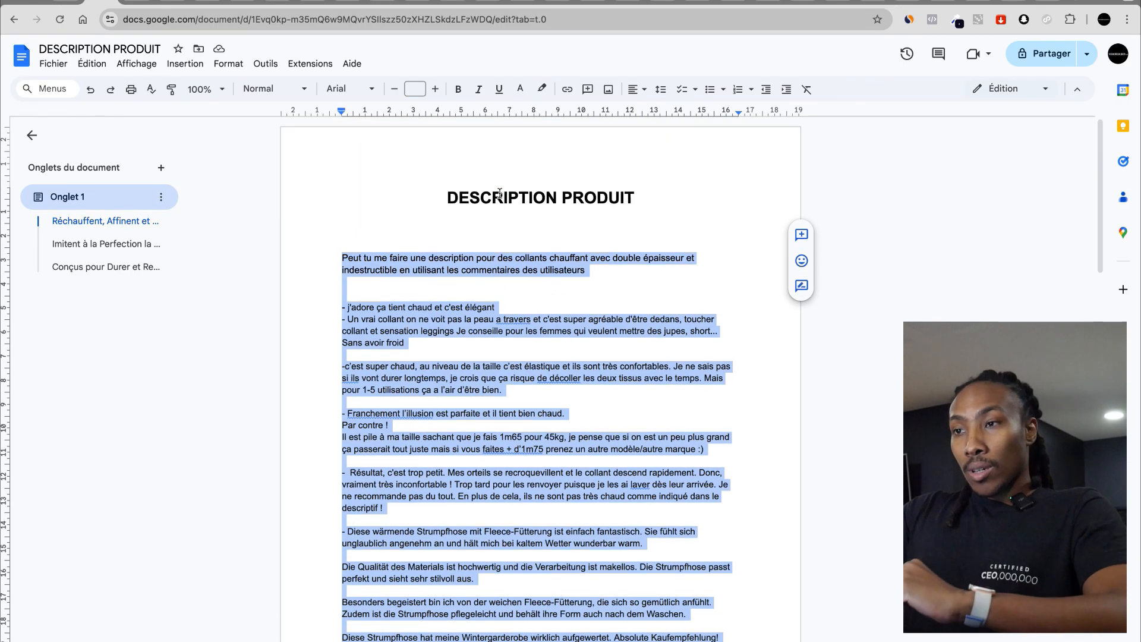
scroll(499, 194, "down", 15)
scroll(499, 193, "down", 2)
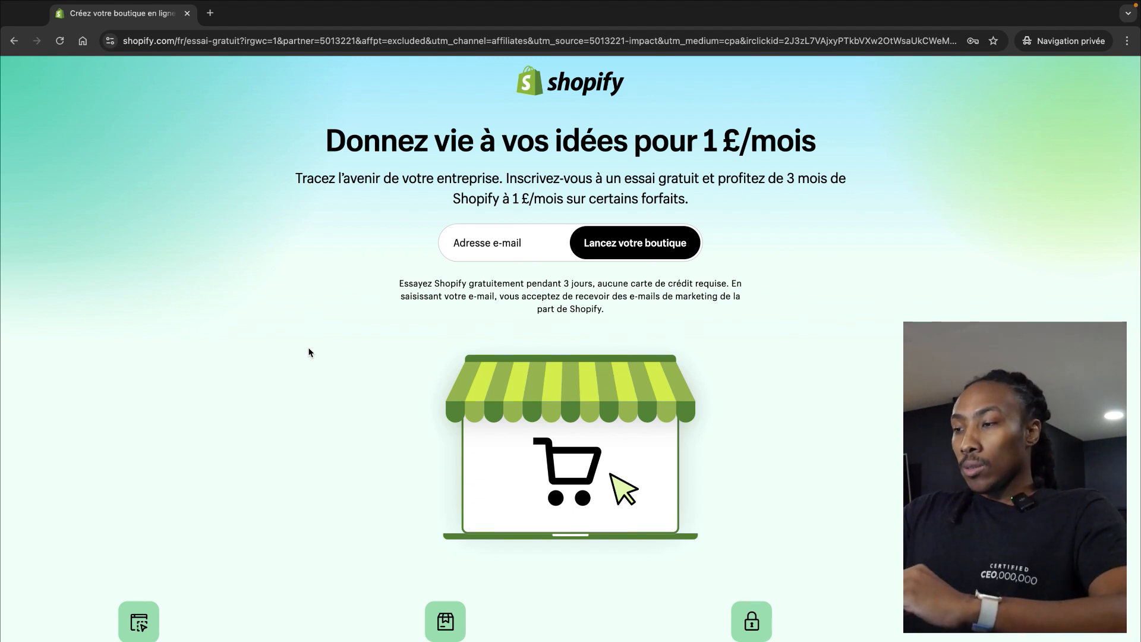
Step: Open Gmail from the "google gmail" search results, rejecting Google's optional cookies, and copy the account's e-mail address
left_click(505, 242)
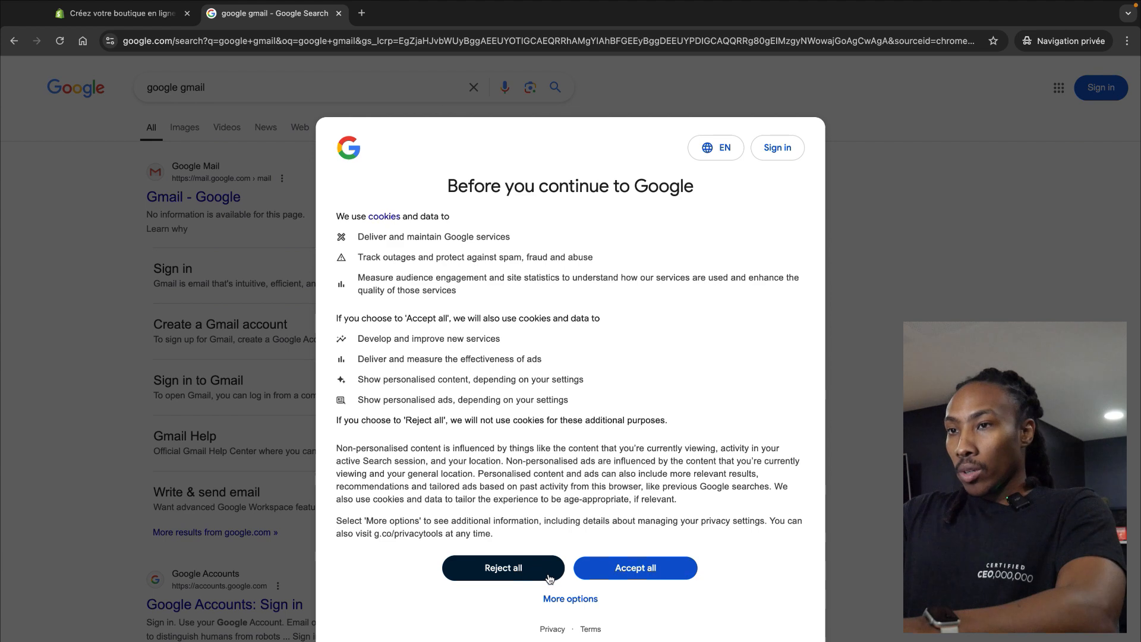
left_click(536, 569)
left_click(237, 202)
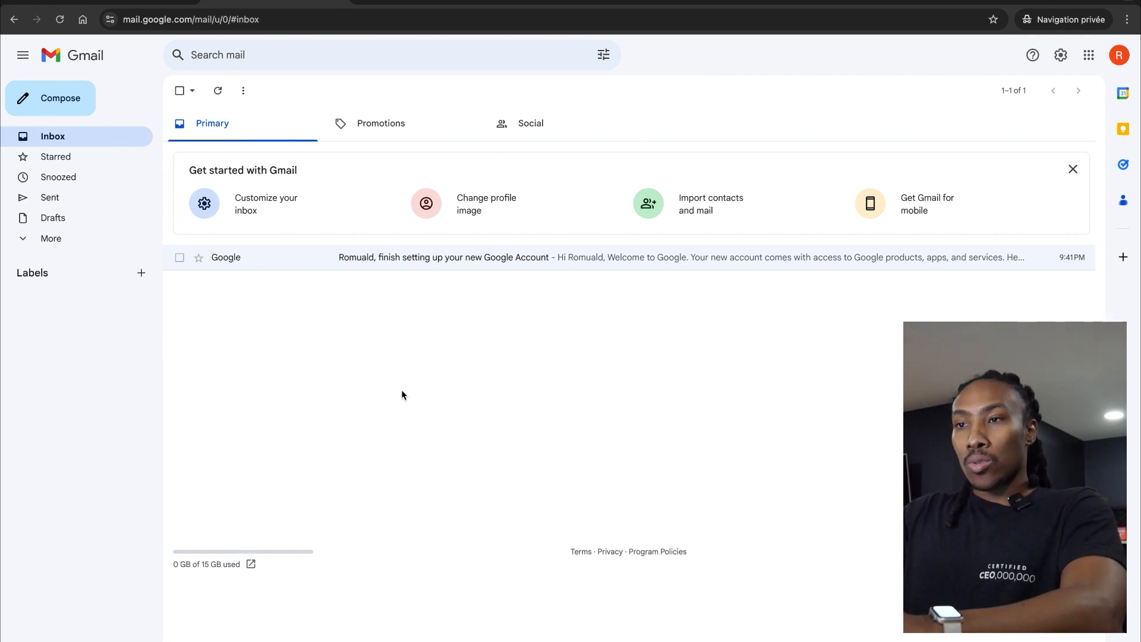
left_click(1119, 55)
left_click_drag(1076, 96, 916, 97)
key("super+c")
Step: Start the Shopify free trial with the copied e-mail address, enter the account password and create the account
left_click(146, 2)
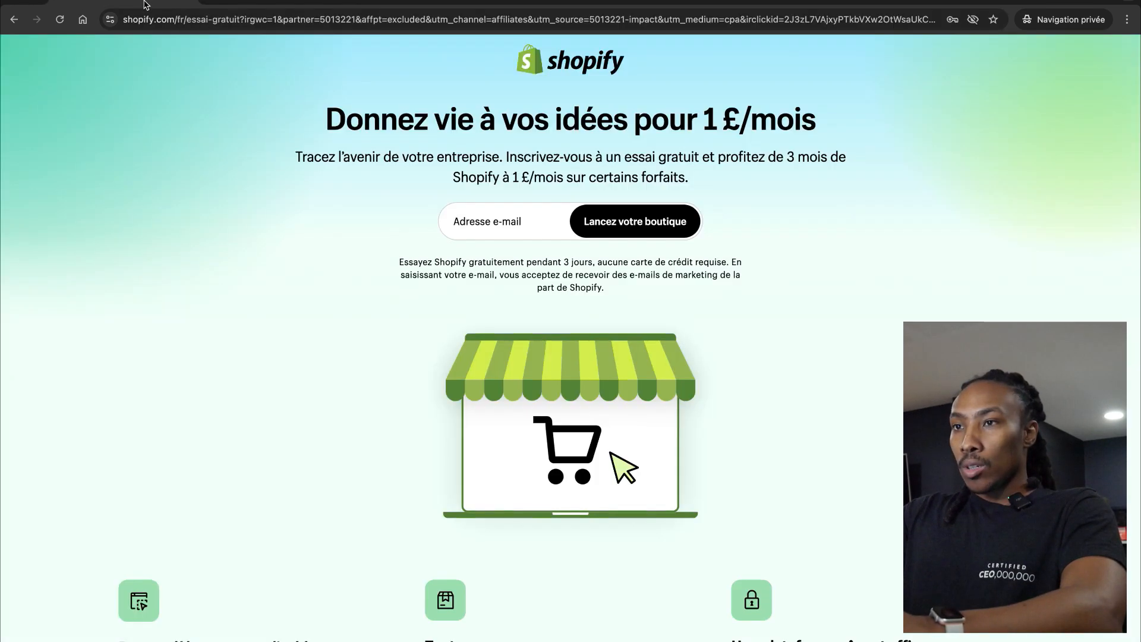
left_click(512, 222)
key("super+v")
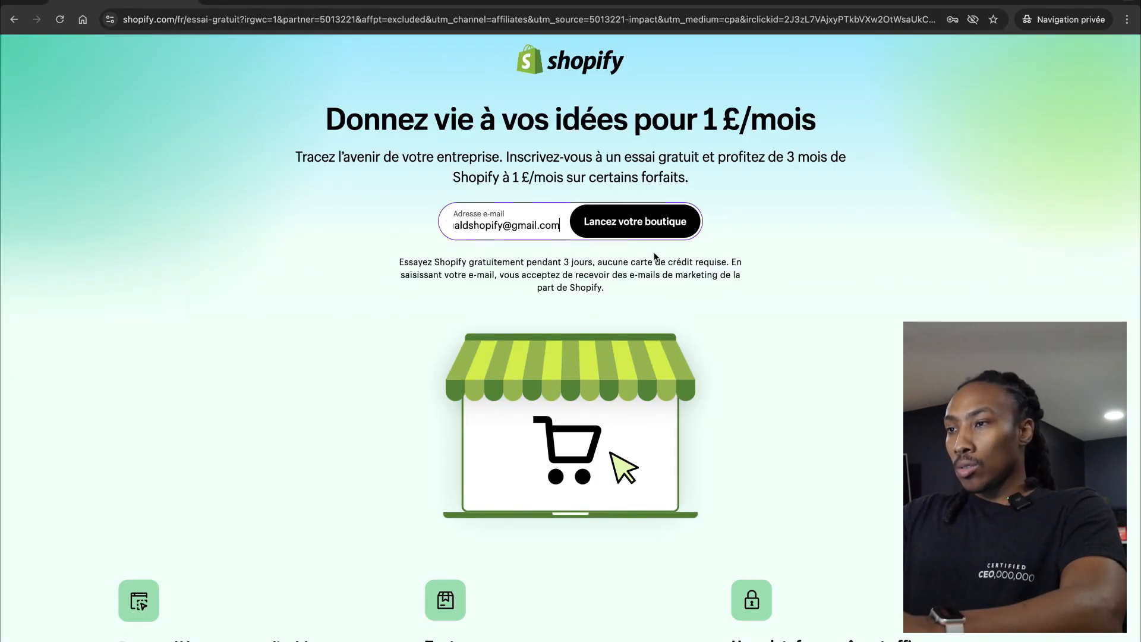
left_click(625, 233)
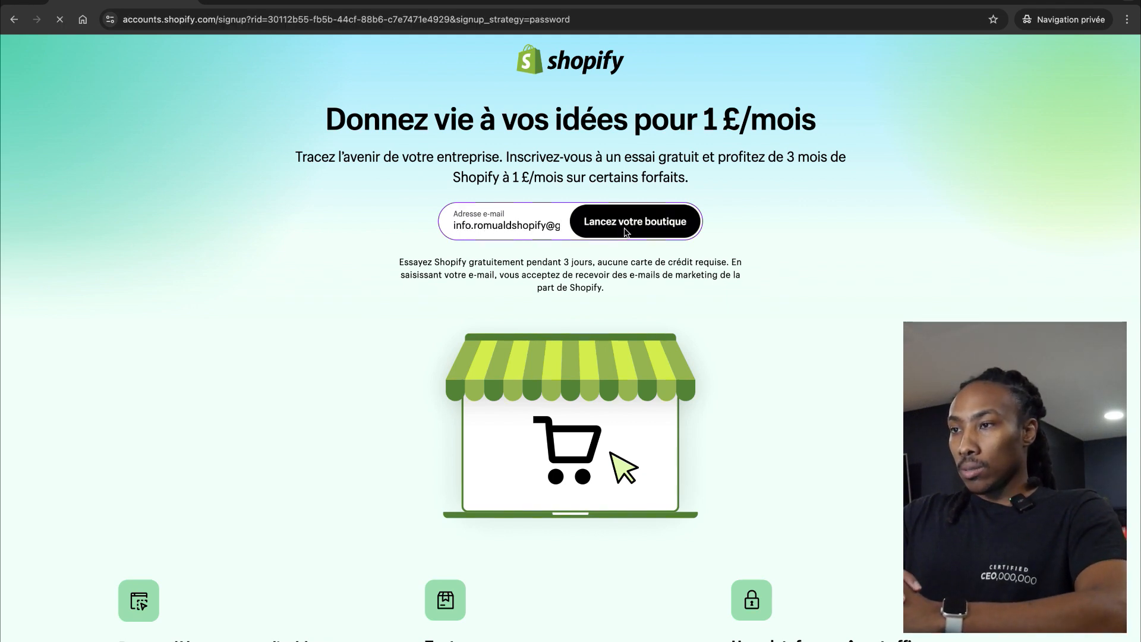
key("super+v")
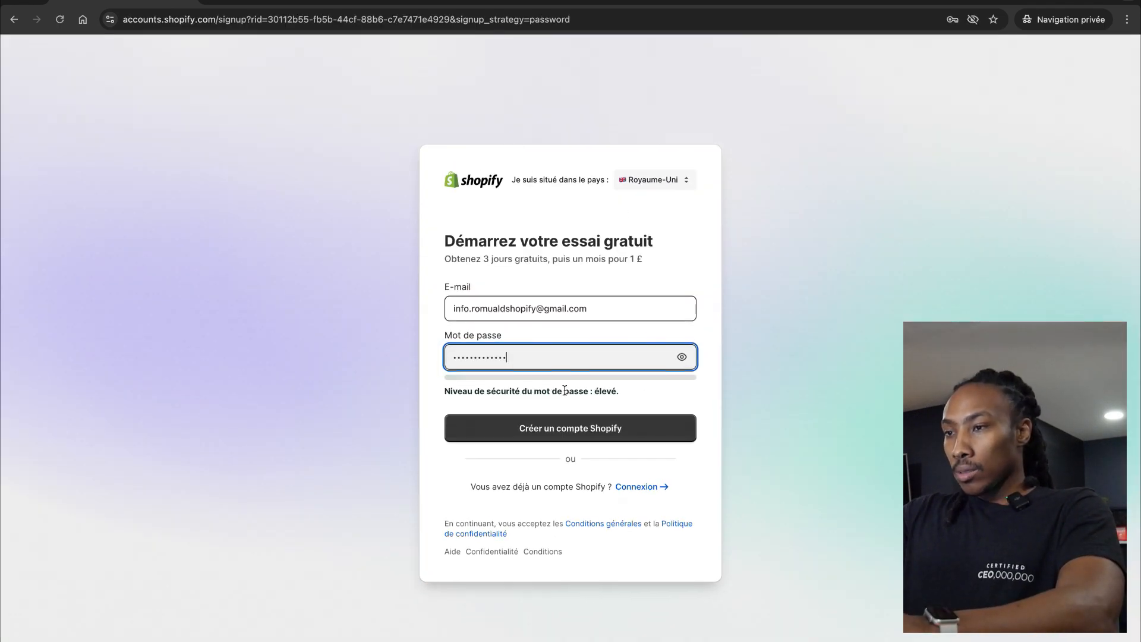
left_click(572, 430)
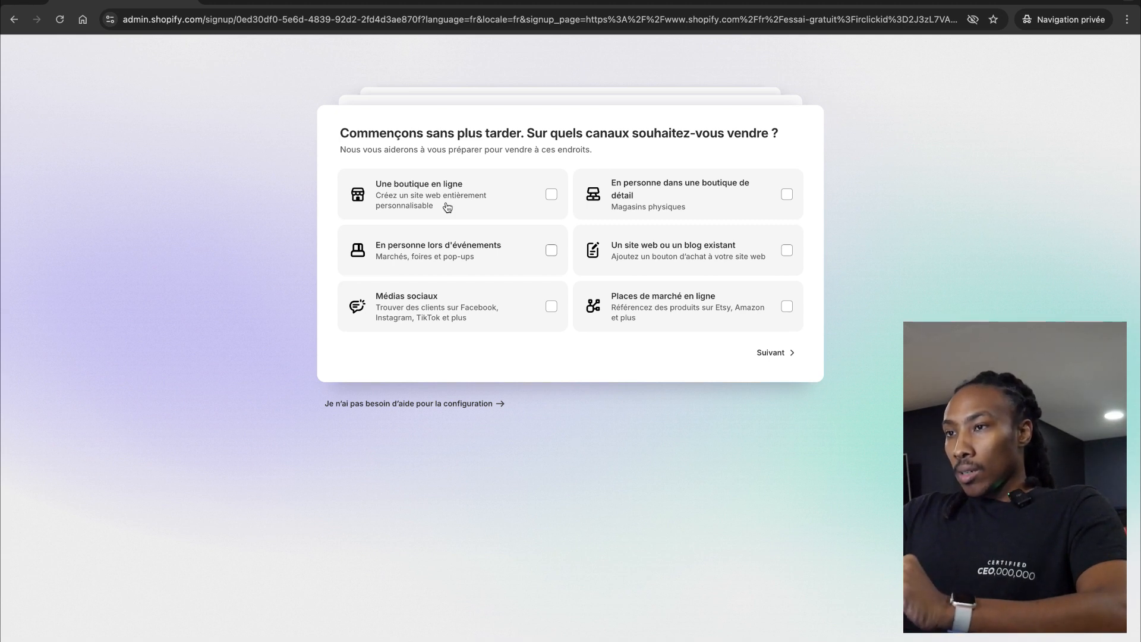
Step: Answer the Shopify setup questions with "Une boutique en ligne" as sales channel and "Je viens de commencer" as business stage
left_click(538, 190)
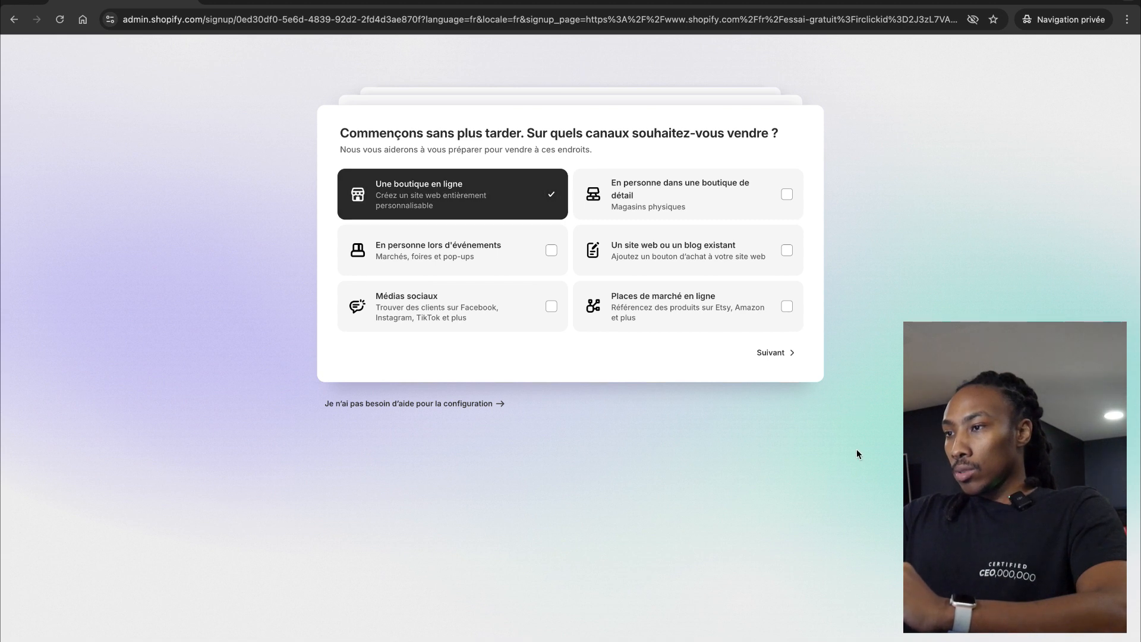
left_click(790, 355)
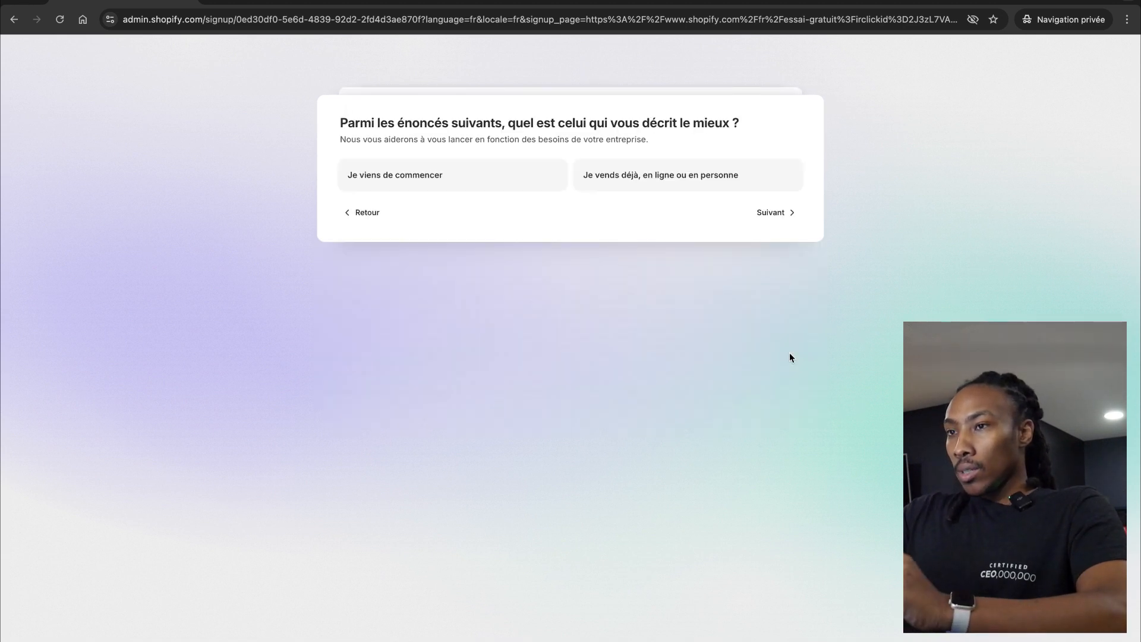
left_click(443, 180)
left_click(768, 213)
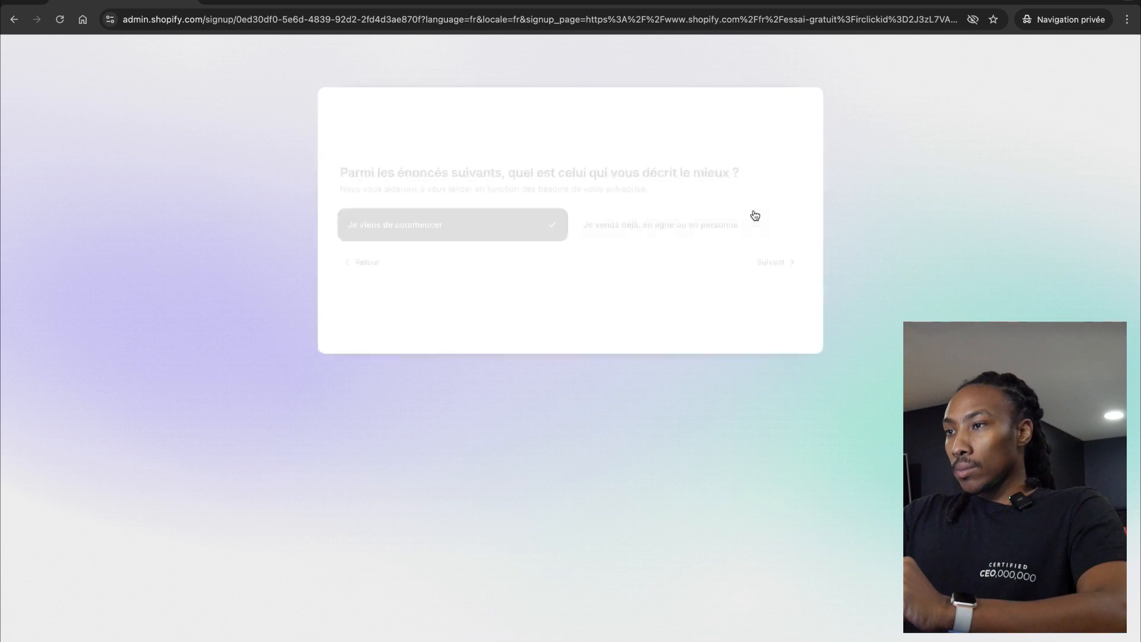
Step: Choose self-shipped products and dropshipped products as what the store sells, and skip the plan selection
left_click(496, 181)
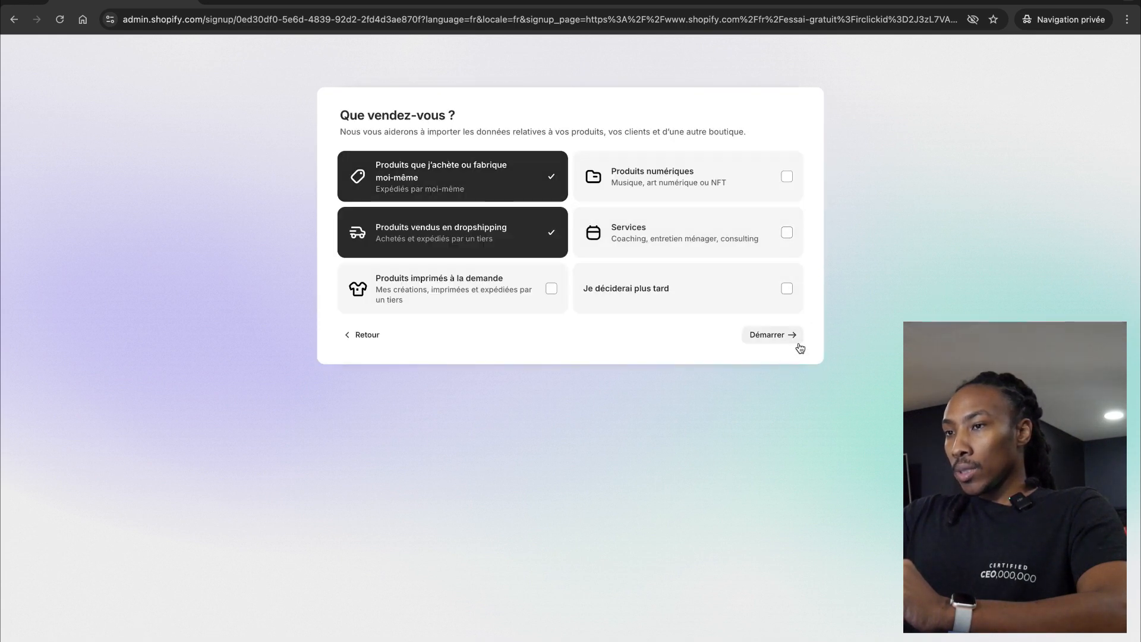
left_click(499, 274)
left_click(791, 336)
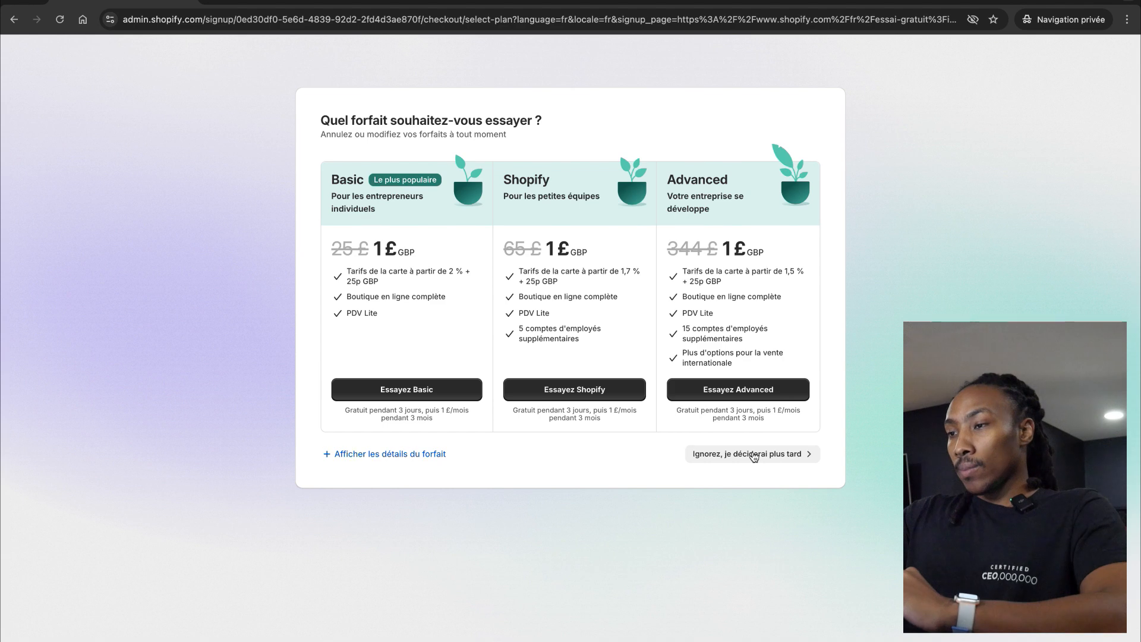
left_click(753, 457)
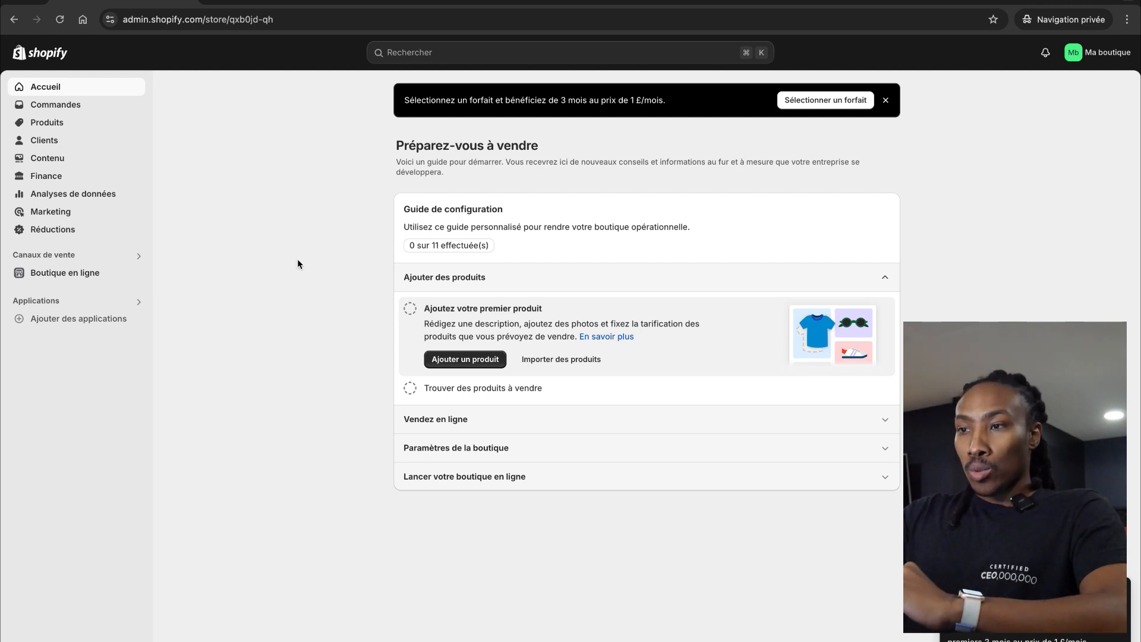
Step: Look through the store admin's orders, products, customers, content, finance, analytics and online store sections
left_click(78, 107)
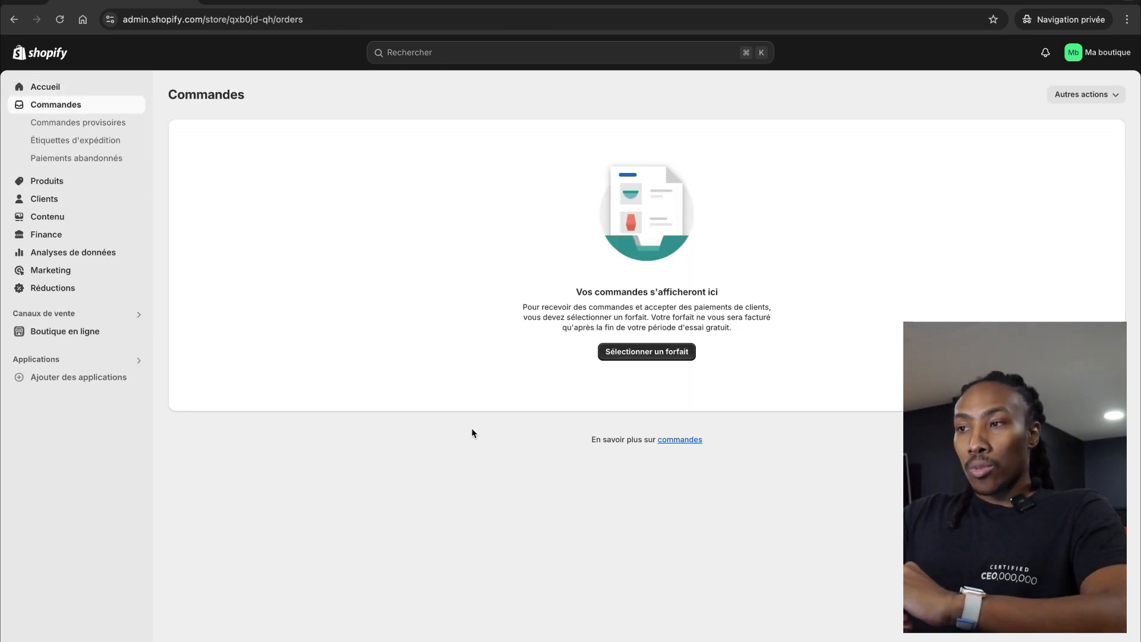
left_click(92, 186)
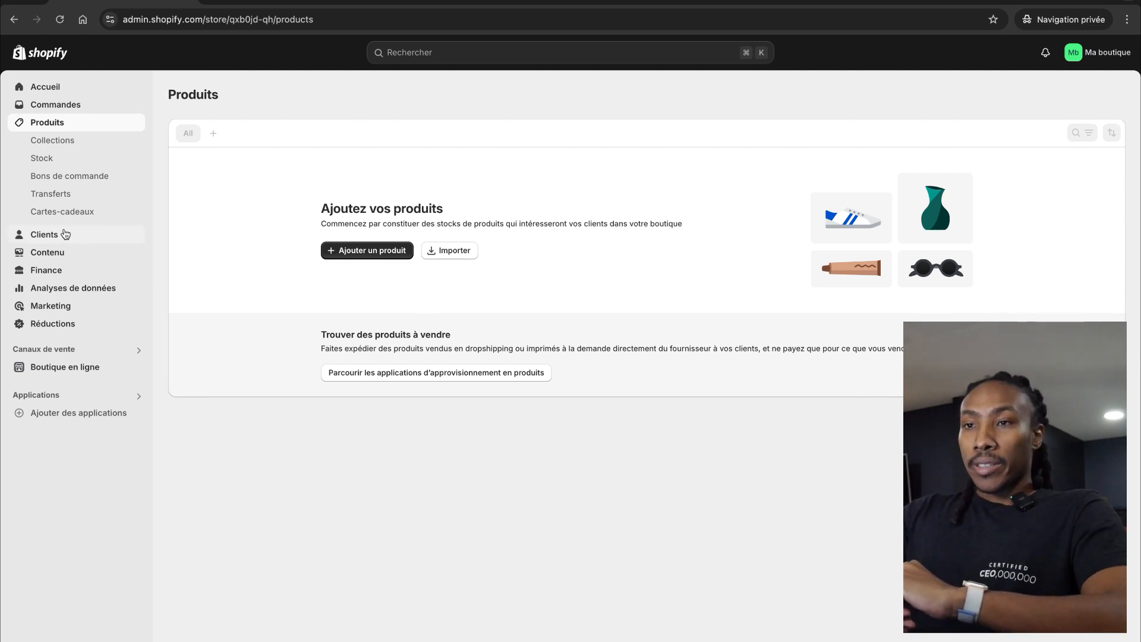
left_click(53, 235)
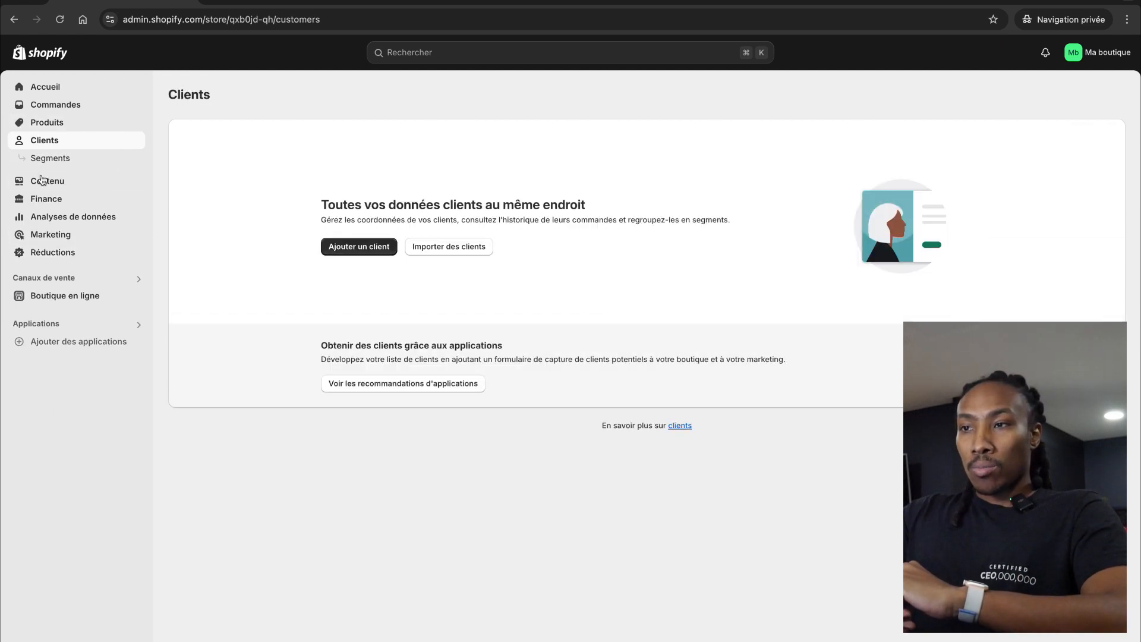
left_click(63, 182)
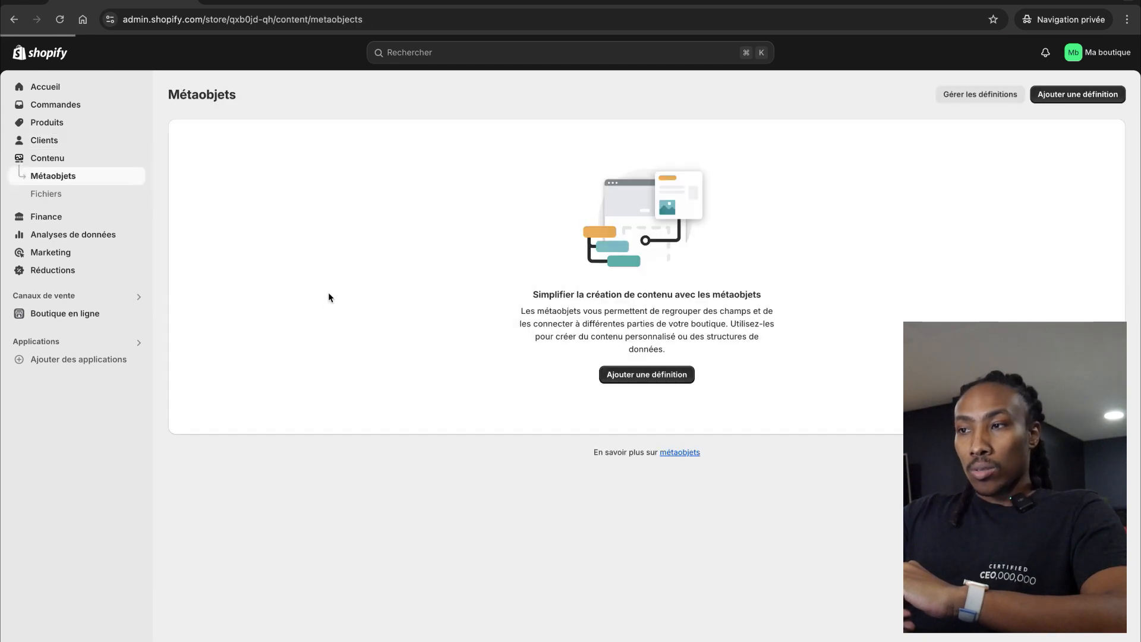
left_click(56, 216)
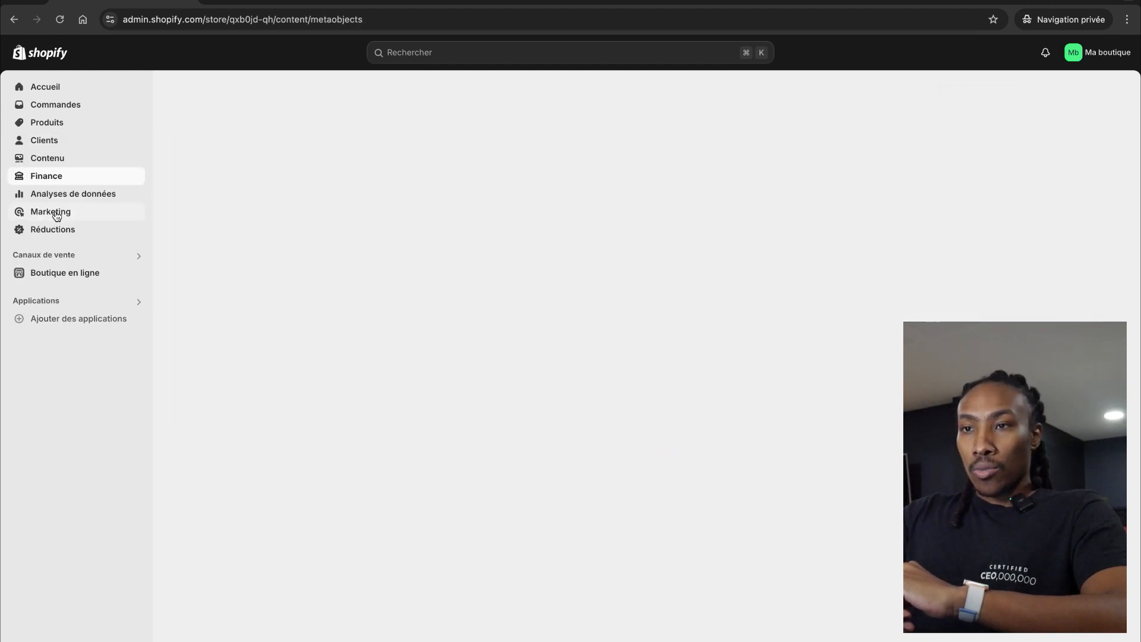
left_click(83, 196)
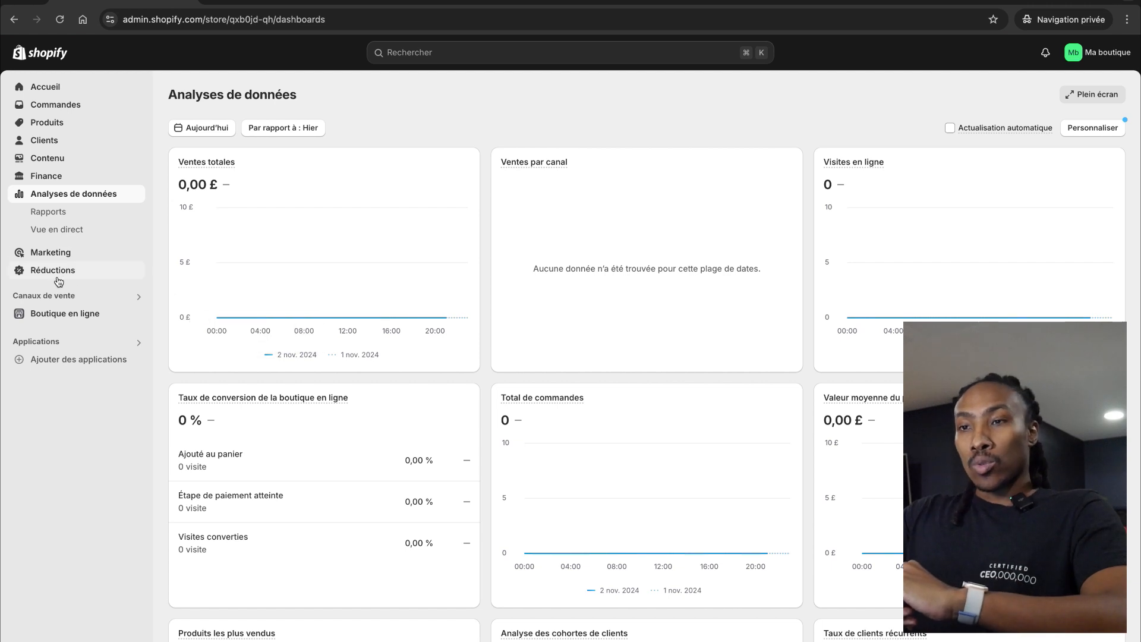
left_click(65, 313)
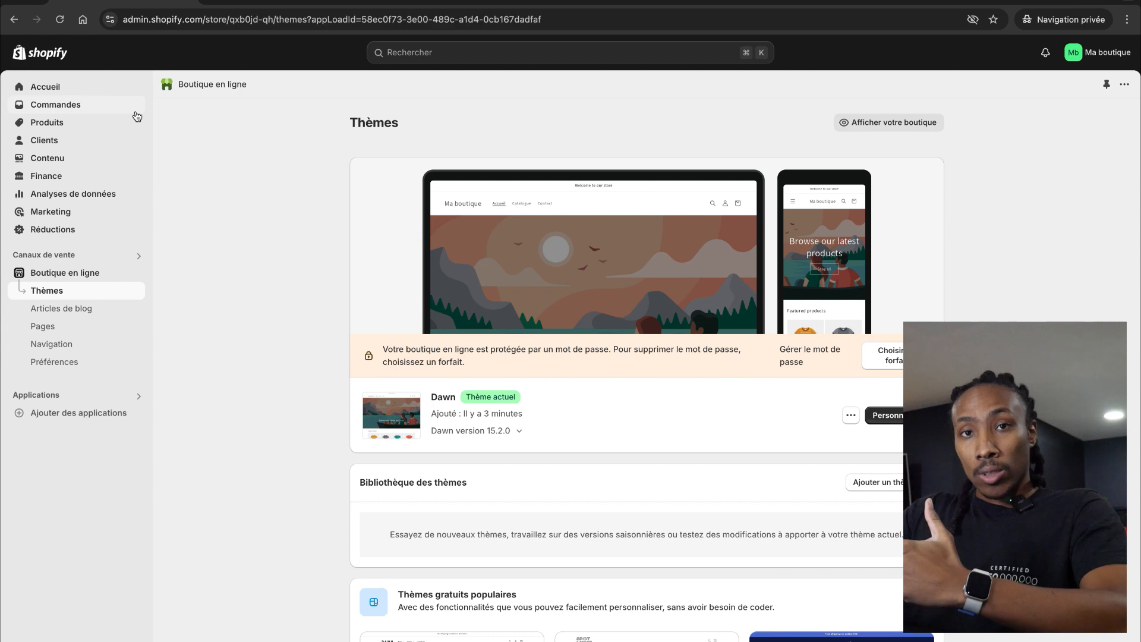
left_click(62, 411)
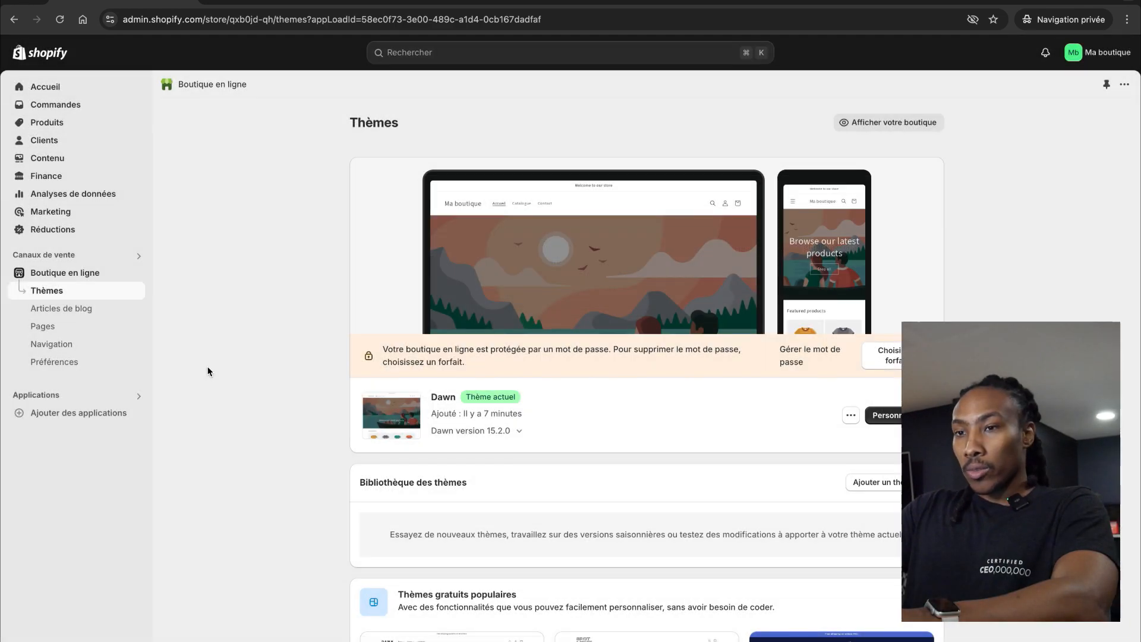
left_click(46, 89)
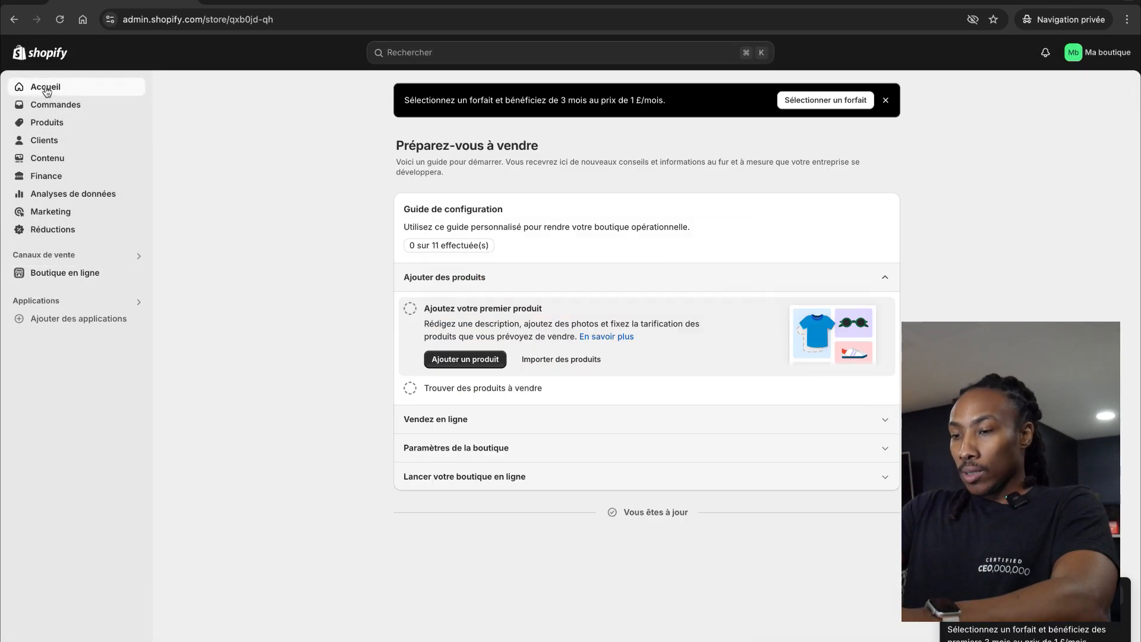
left_click(62, 129)
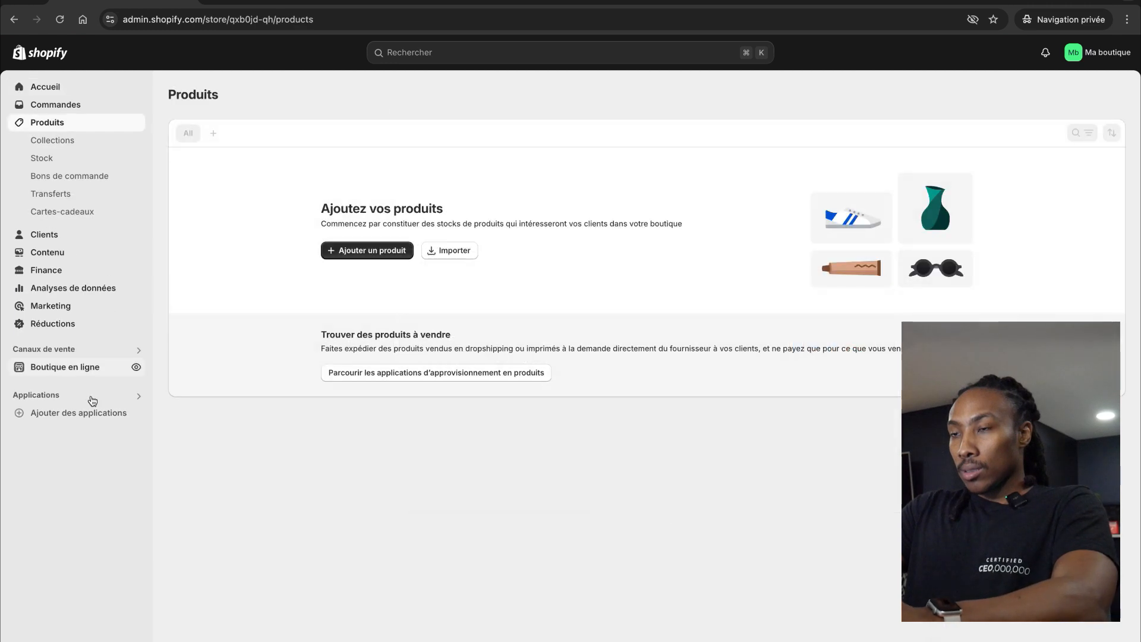
Step: Search the store's applications for "dsers" and install DSers-AliExpress Dropshipping, granting it the requested access
left_click(45, 397)
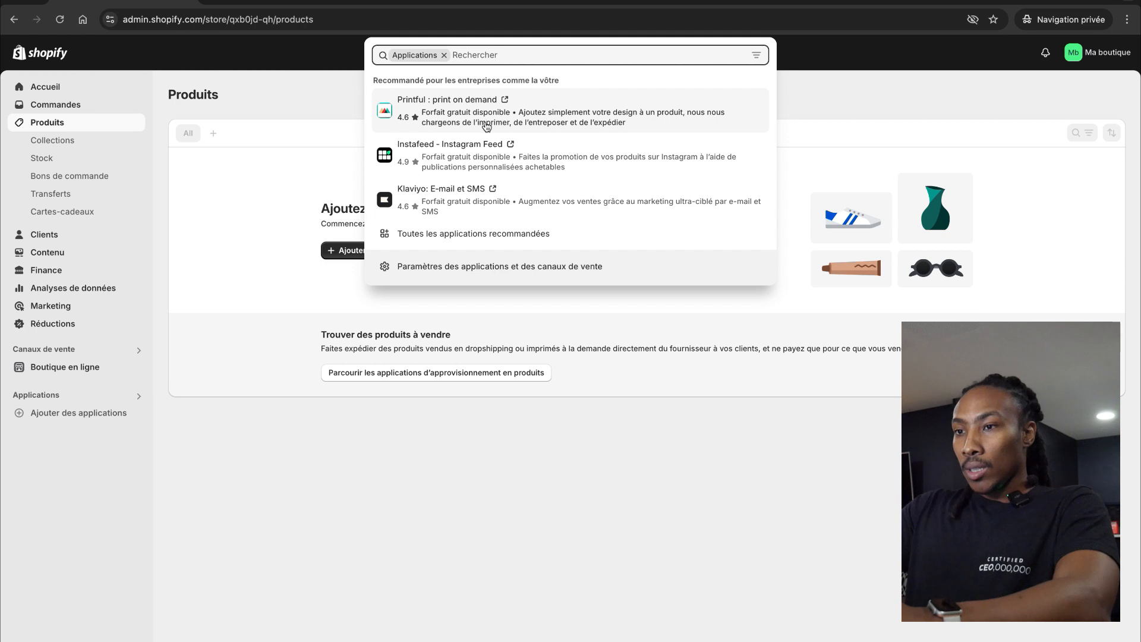
type("dsers")
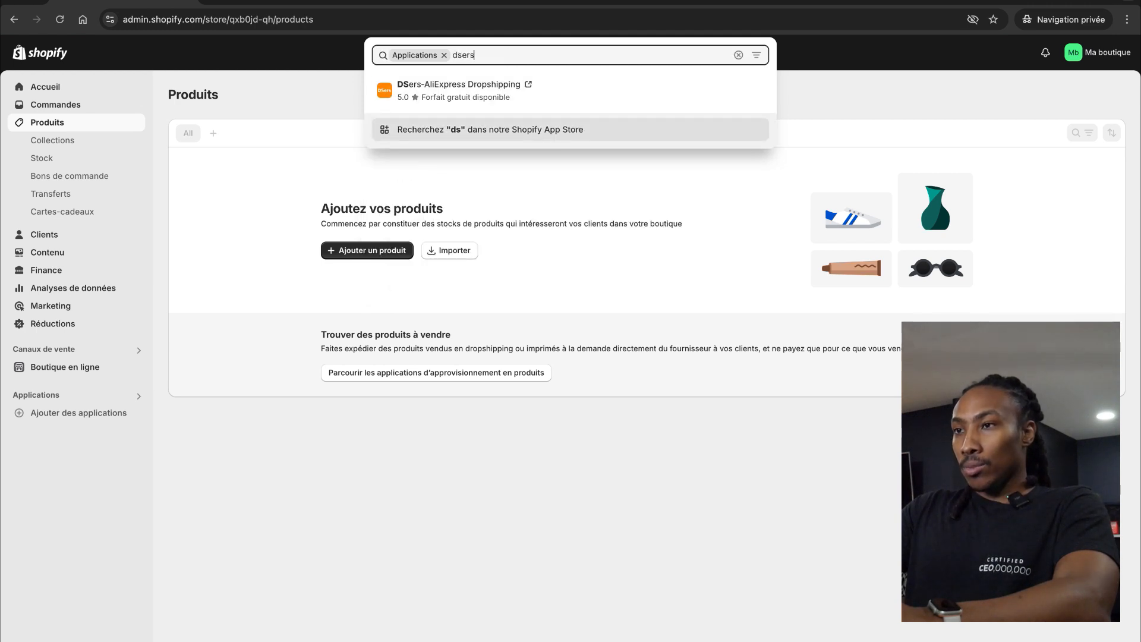
left_click(395, 95)
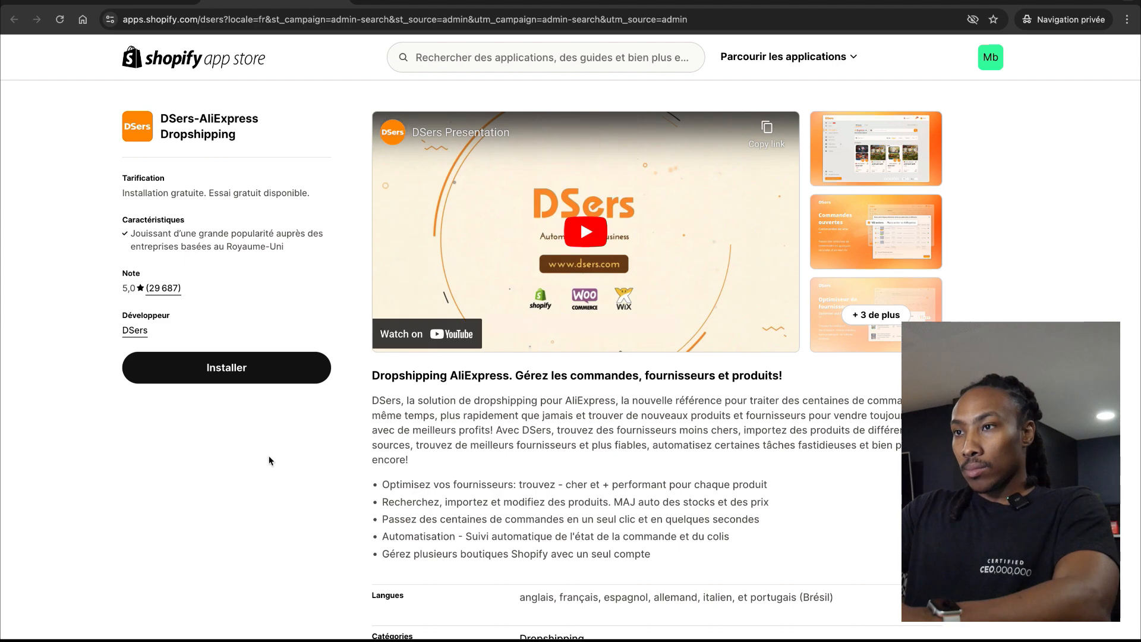
left_click(243, 381)
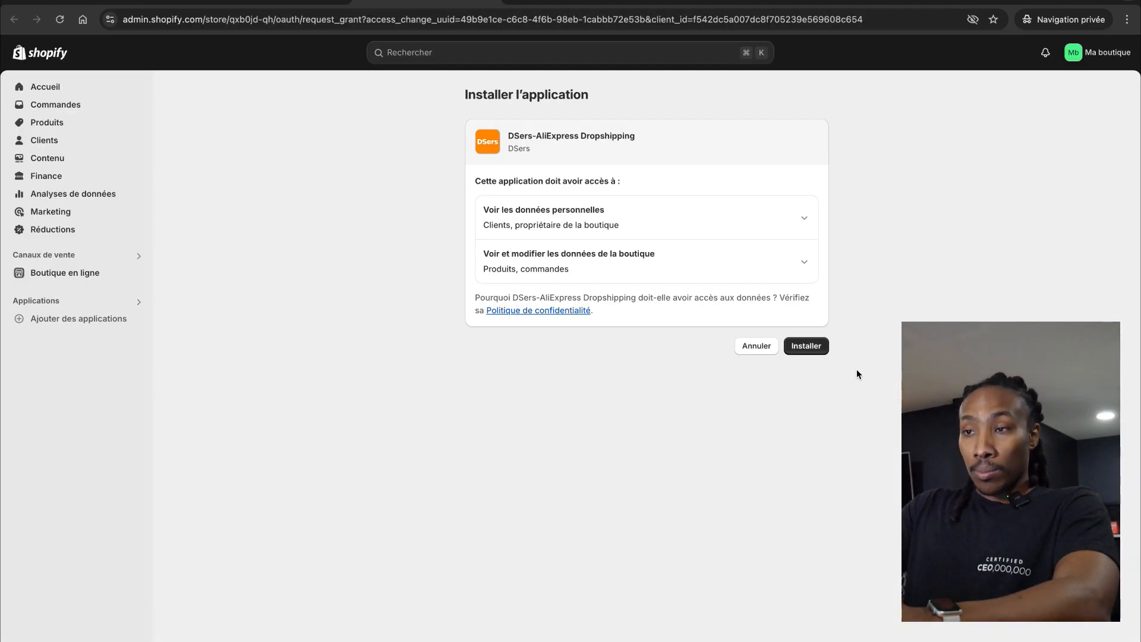
left_click(799, 346)
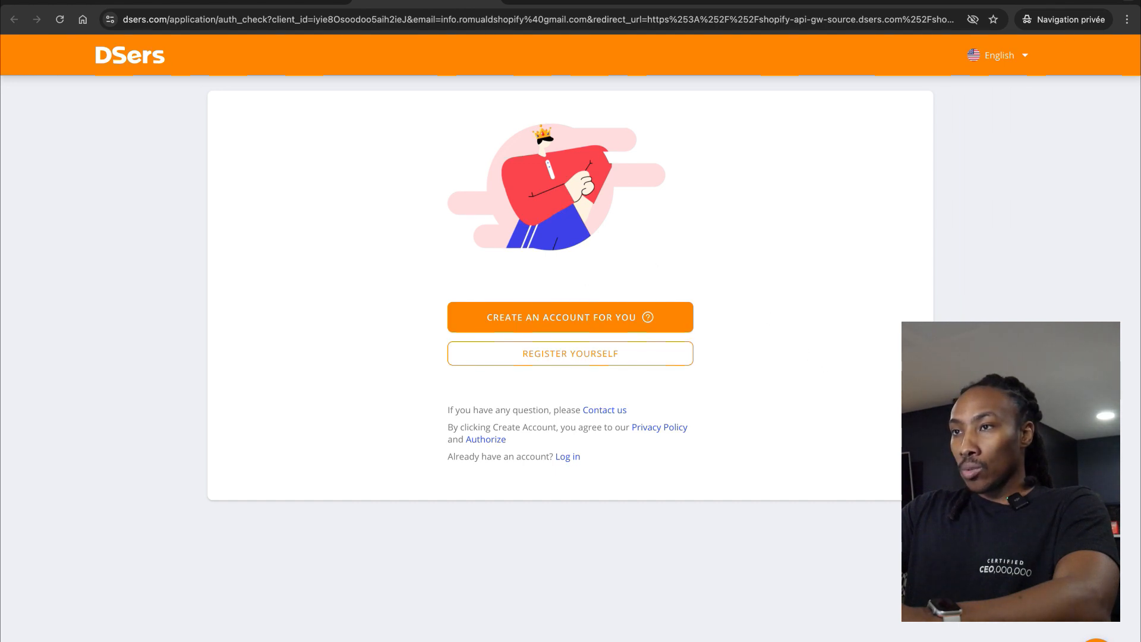
Step: Set the language of the DSers account creation page to Français
left_click(1025, 56)
left_click(990, 123)
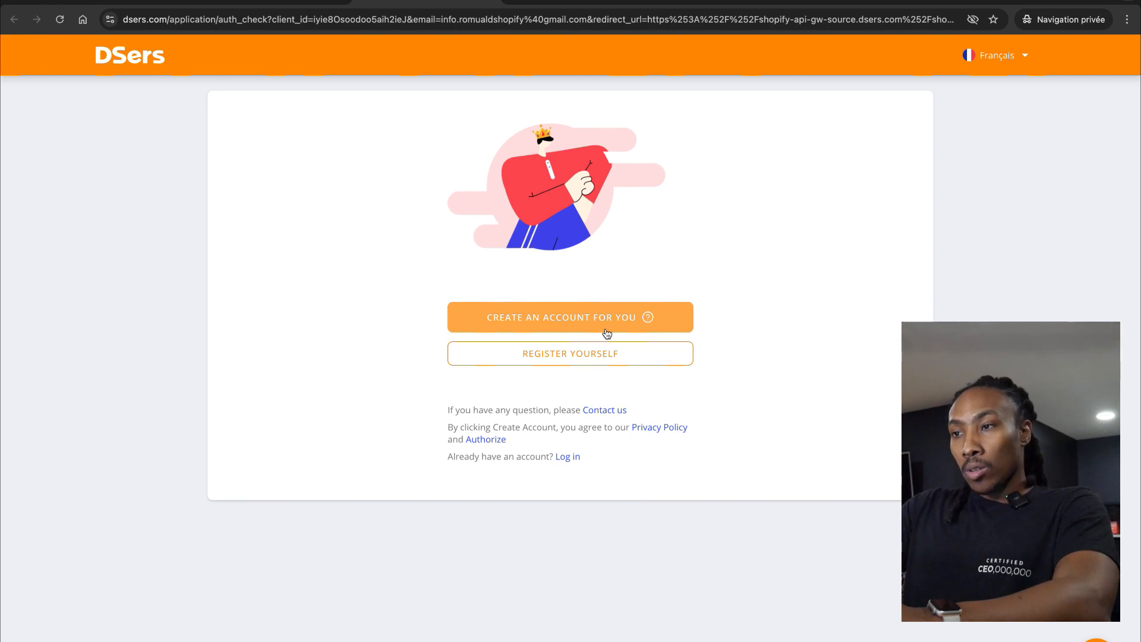
Step: Have DSers create an account automatically and choose the free Basic plan
left_click(560, 324)
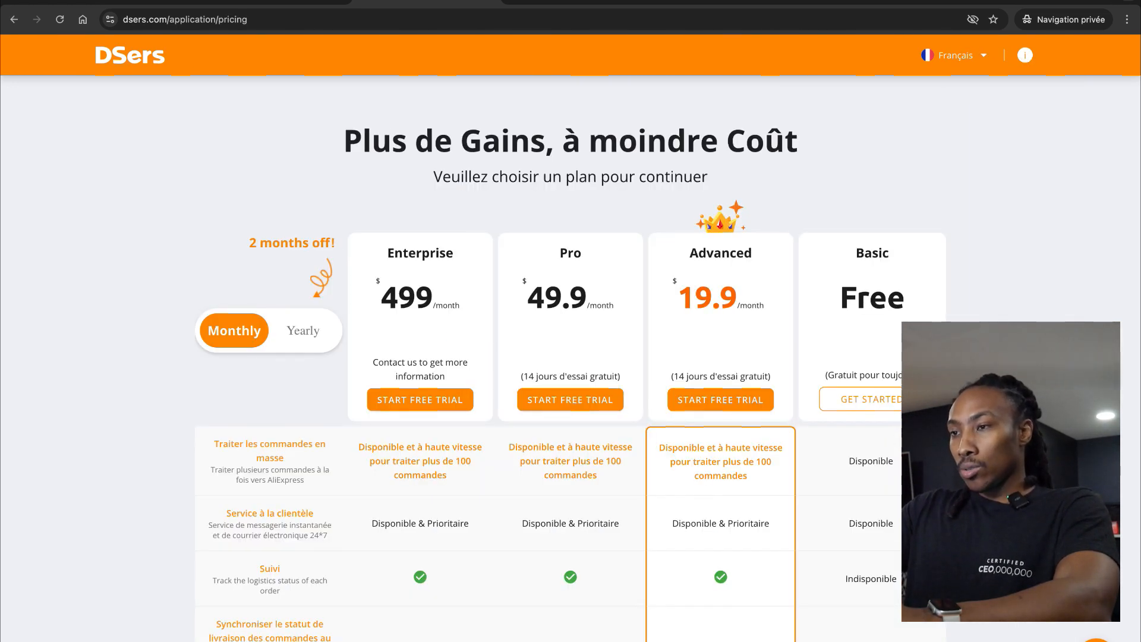
left_click(894, 403)
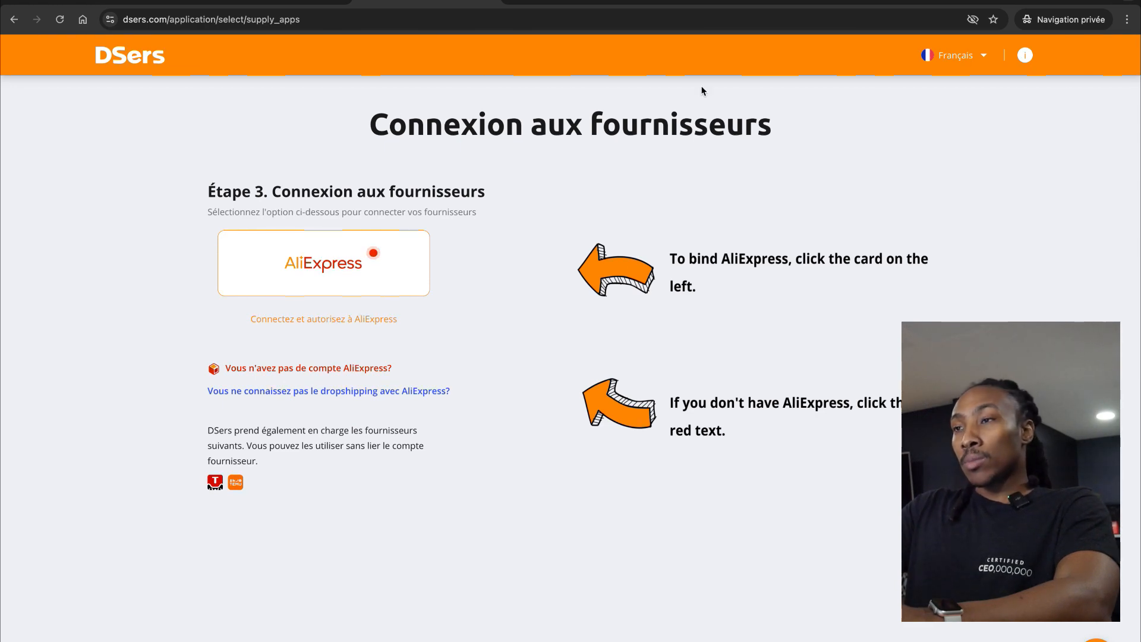
Step: Open aliexpress.com in a new tab, dismiss the promotion and notification prompts, and open the registration form
key("ctrl+t")
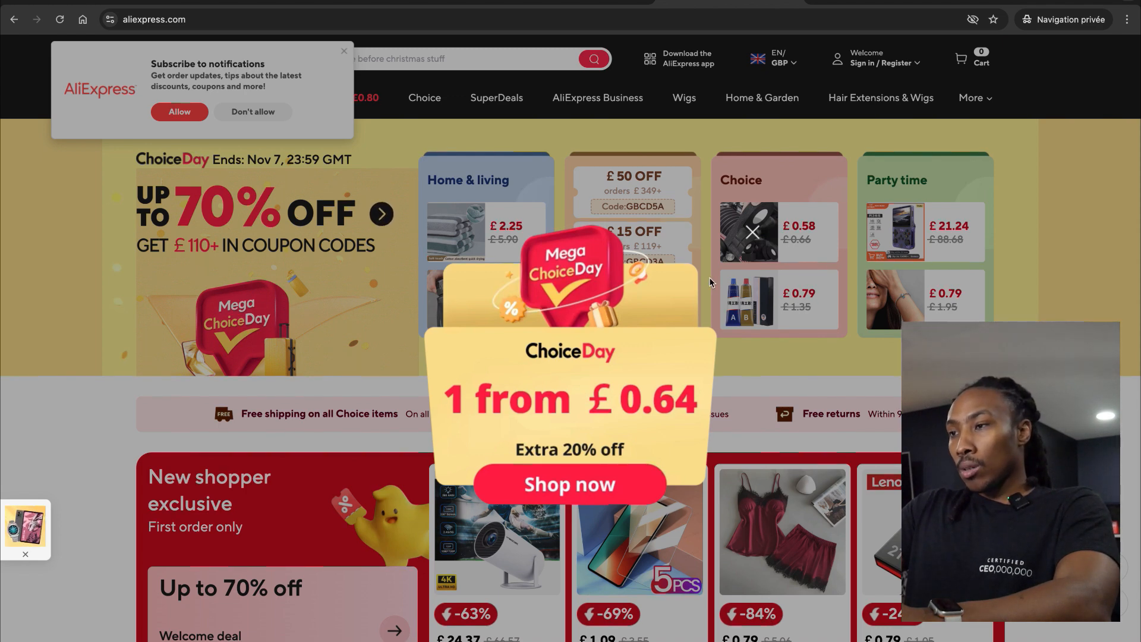
left_click(752, 231)
left_click(344, 52)
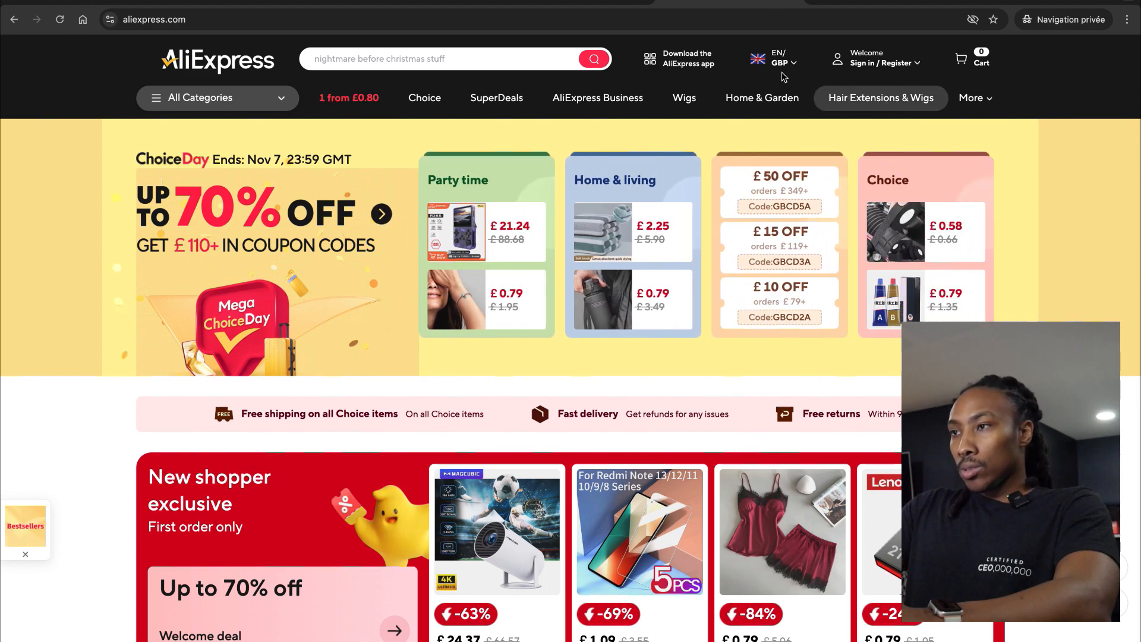
mouse_move(880, 65)
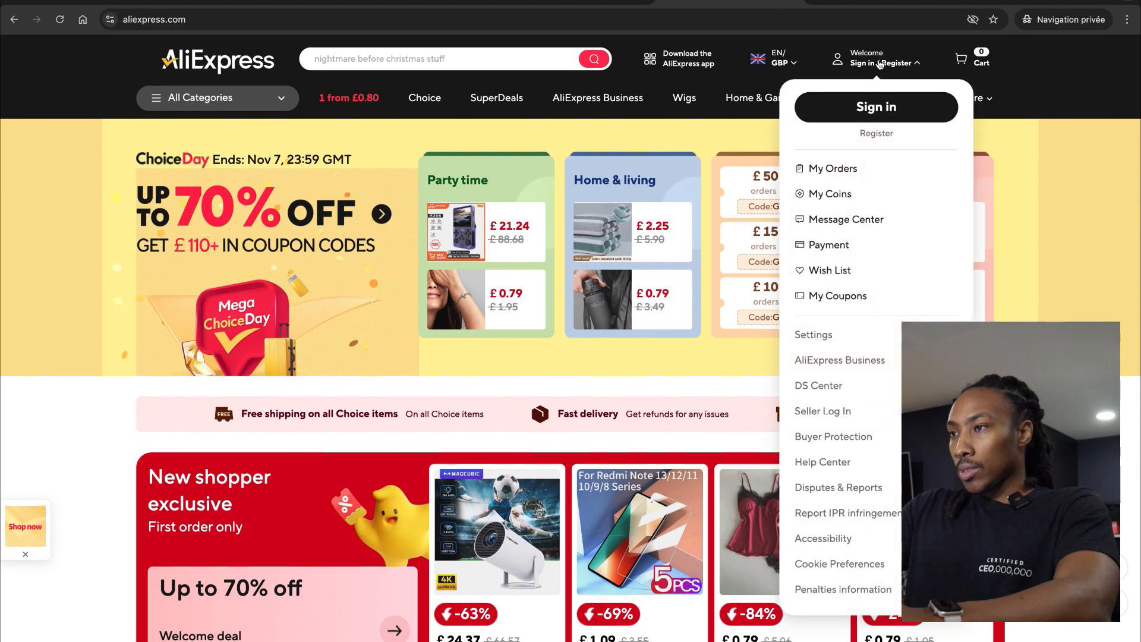
left_click(878, 136)
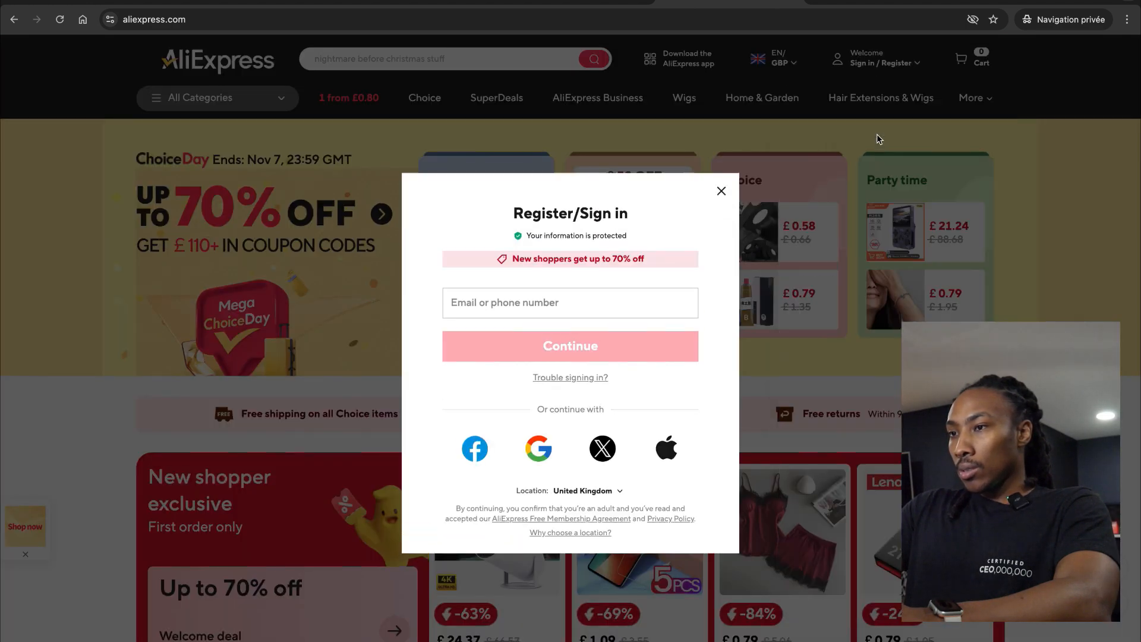
Step: Copy the account e-mail address from Gmail, enter it in the AliExpress registration form, and continue
left_click(470, 302)
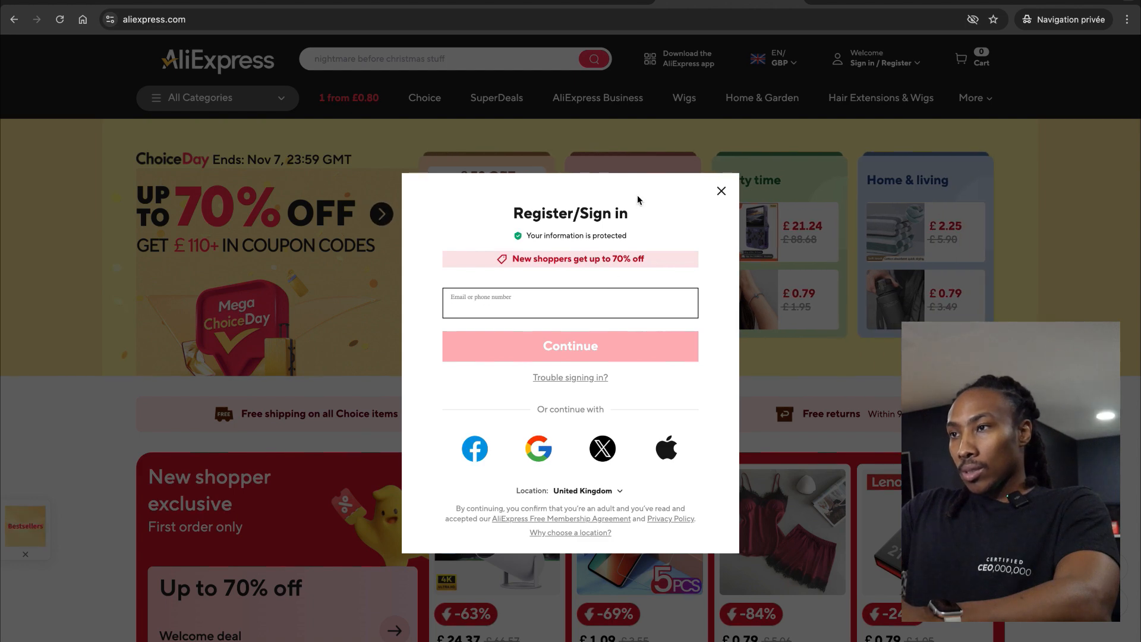
left_click(578, 5)
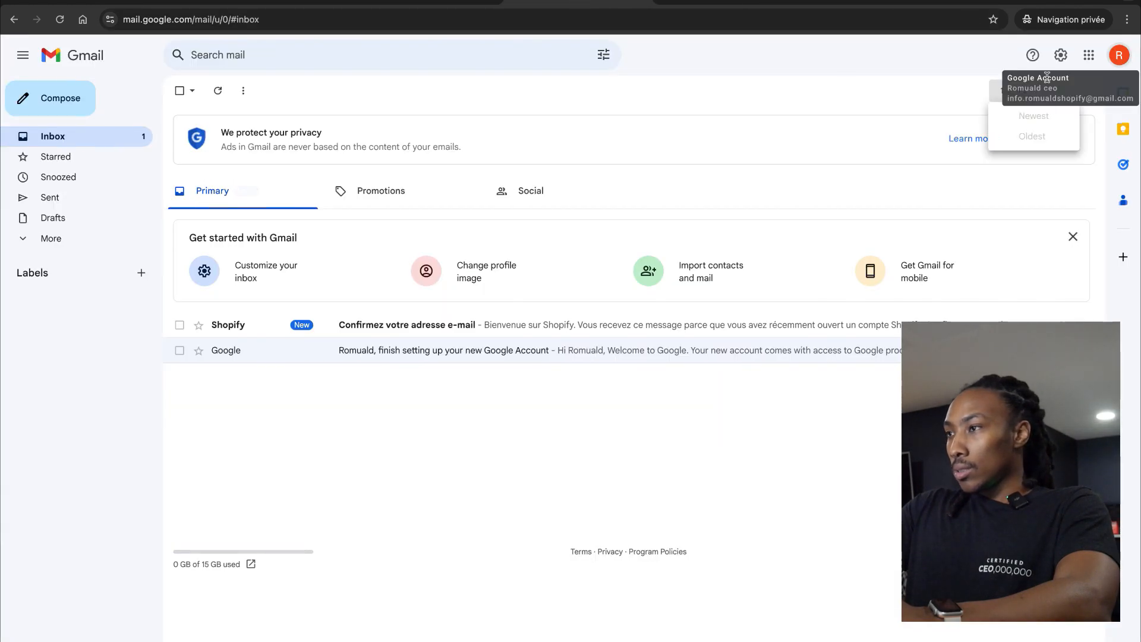
left_click(1125, 59)
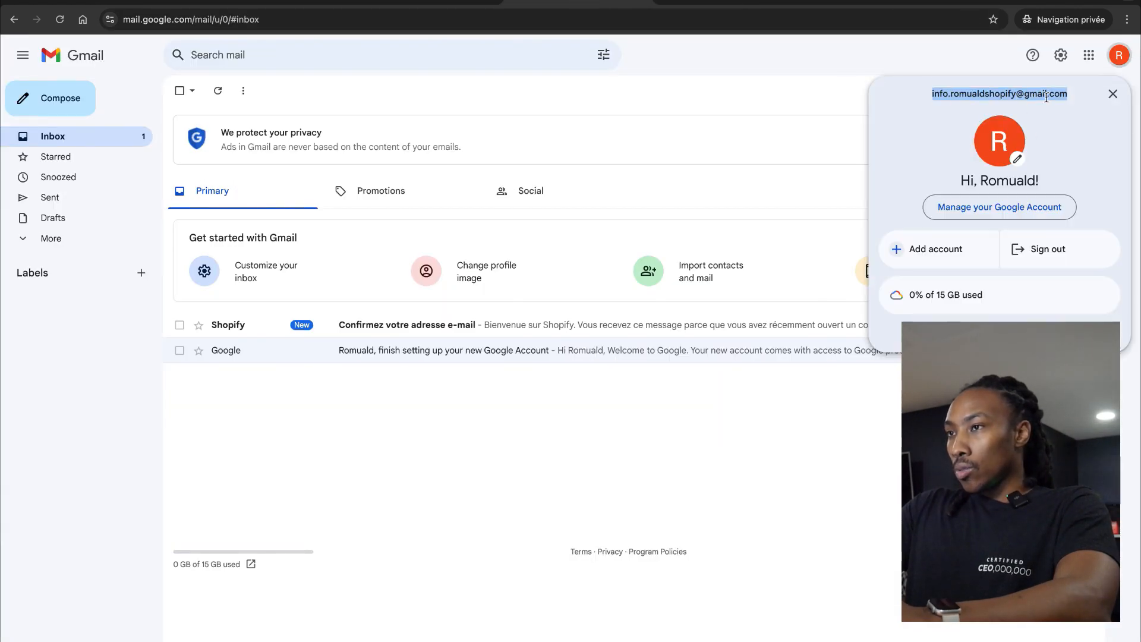
left_click(720, 5)
key("super+v")
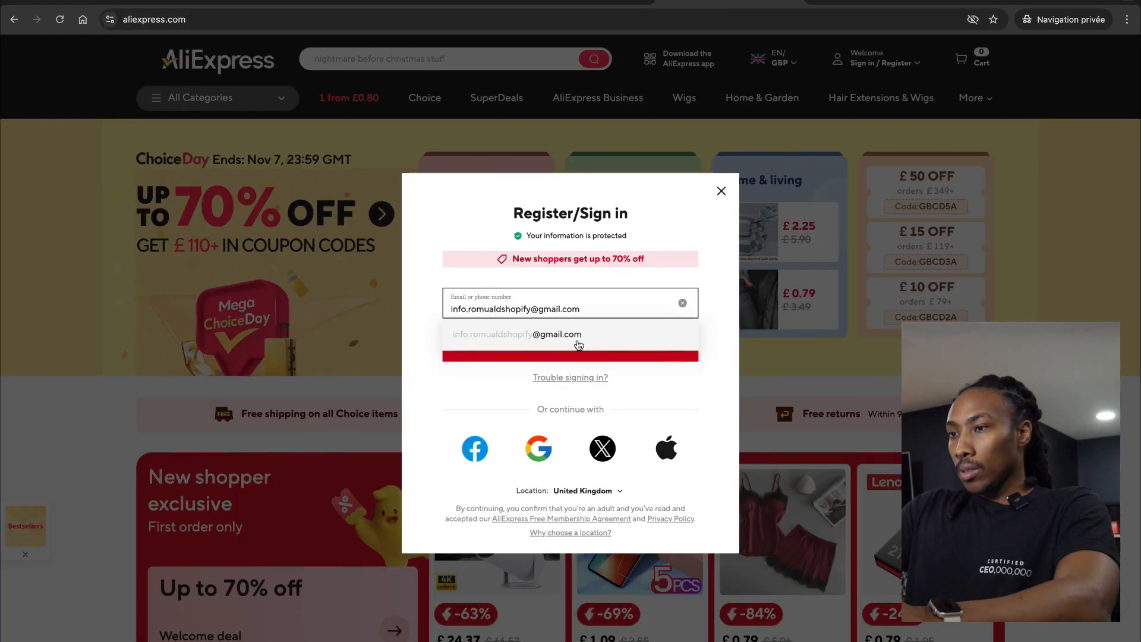
left_click(587, 337)
left_click(587, 337)
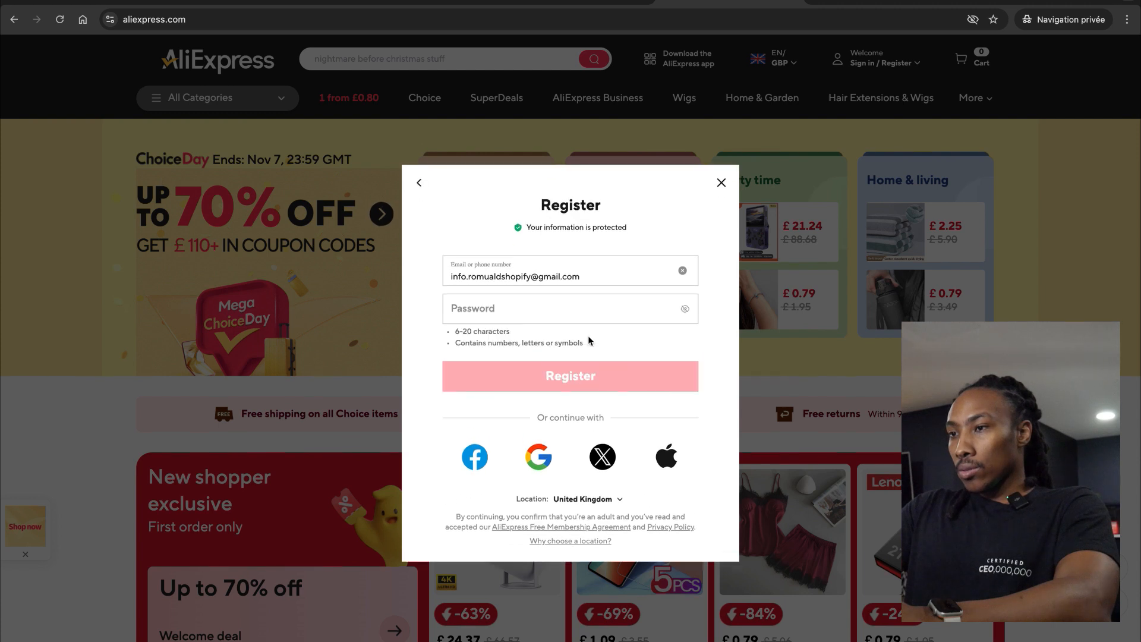
Step: Enter the account password, submit the AliExpress registration, and complete the slider verification
left_click(606, 312)
key("super+v")
left_click(616, 380)
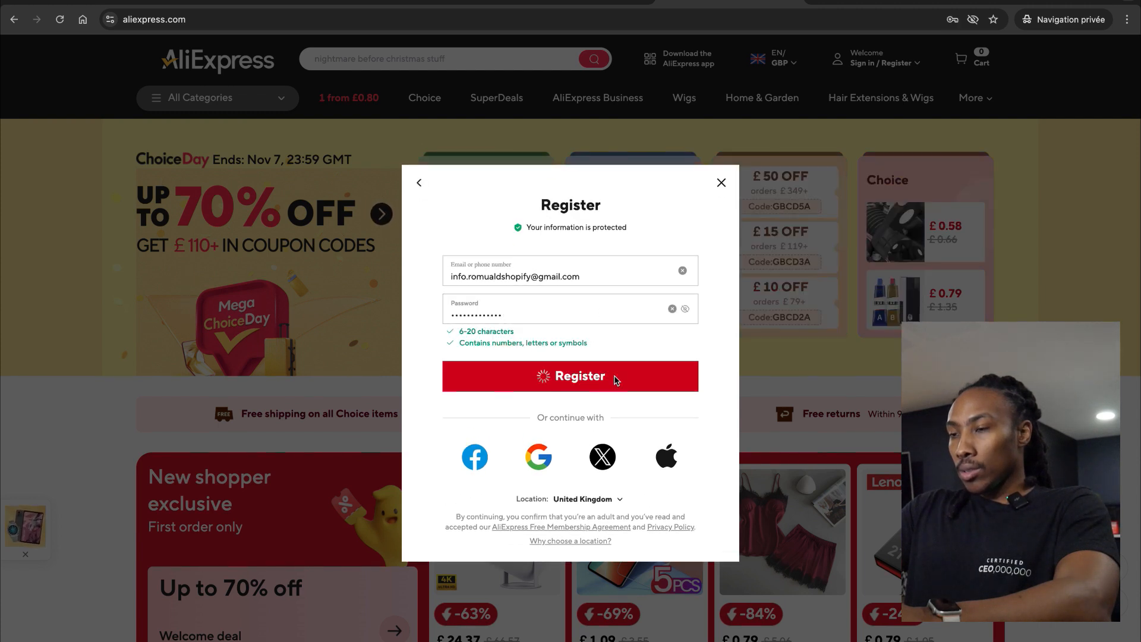
left_click_drag(473, 344, 740, 348)
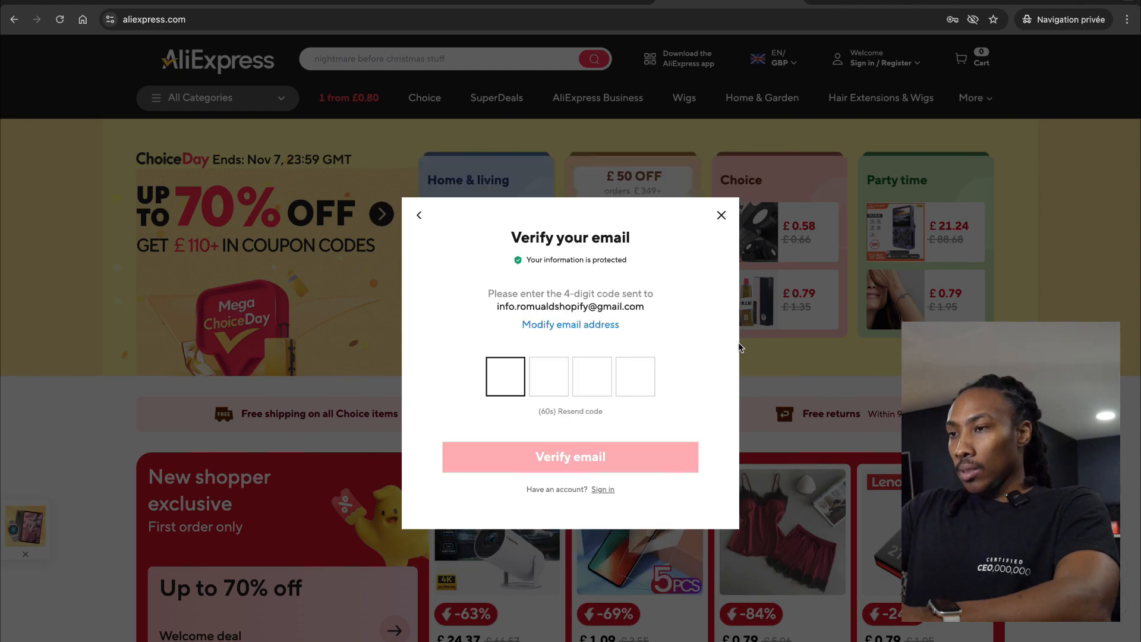
Step: Copy the verification code from the AliExpress e-mail in Gmail and submit it to verify the AliExpress account's e-mail
left_click(601, 3)
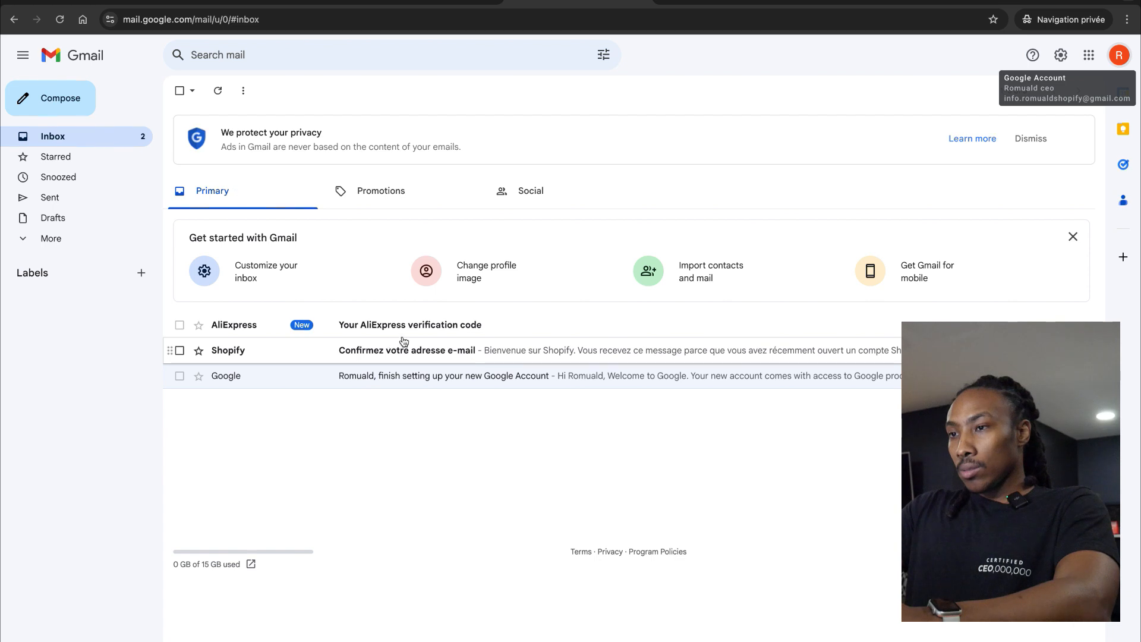
left_click(479, 325)
left_click_drag(543, 394, 483, 392)
key("ctrl+c")
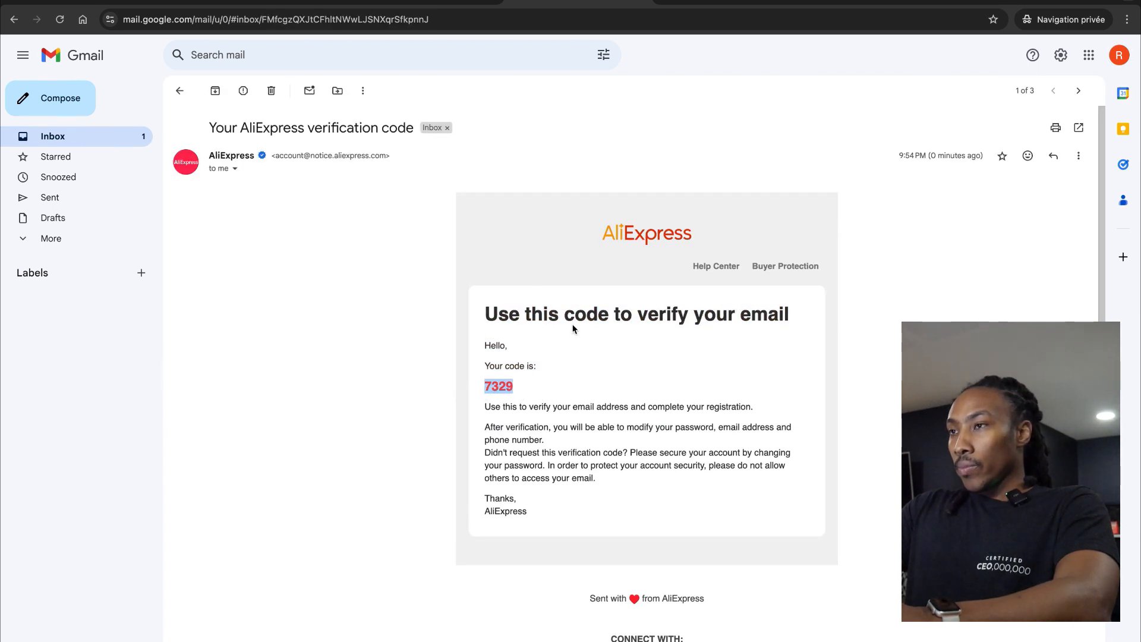
left_click(719, 5)
key("ctrl+v")
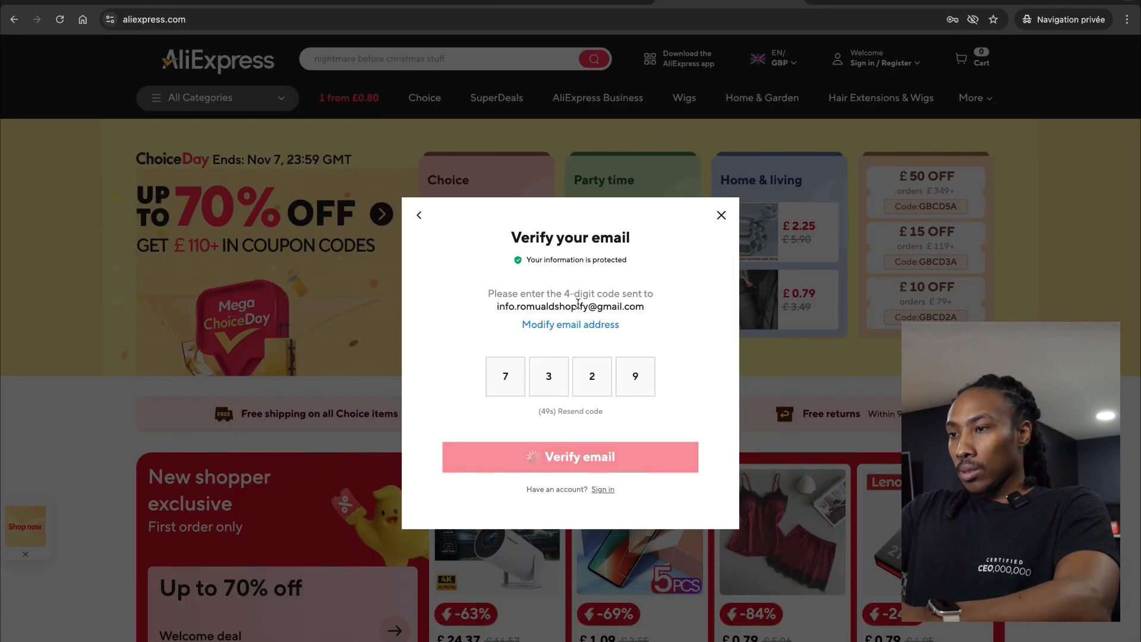
left_click(592, 469)
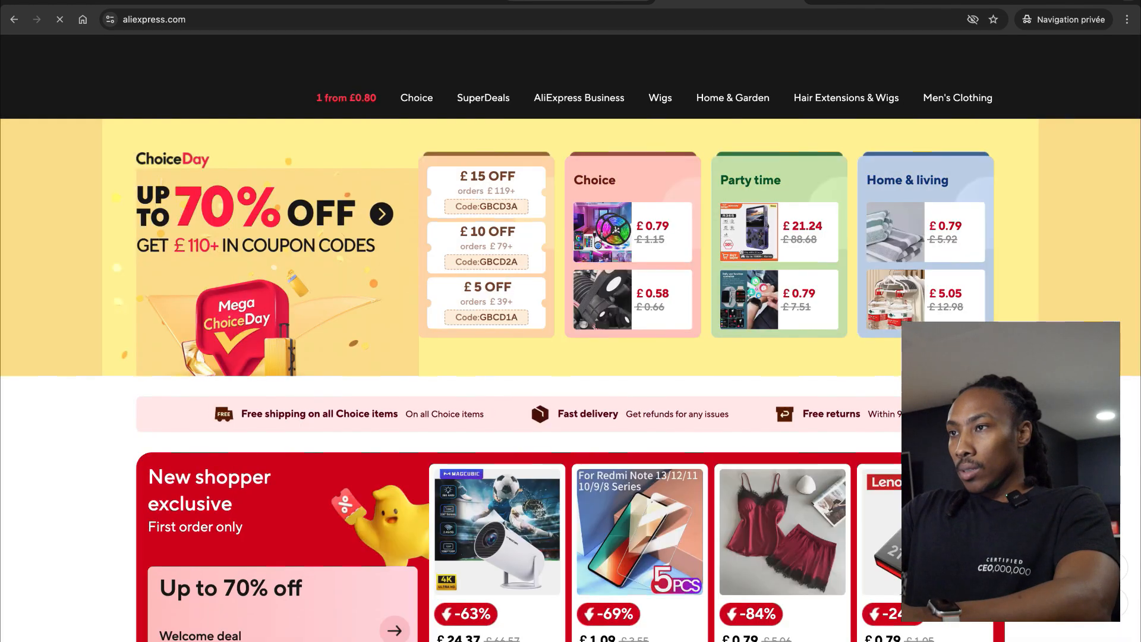
Step: Confirm the Shopify account's e-mail address from Shopify's message in Gmail and continue to the store
left_click(596, 6)
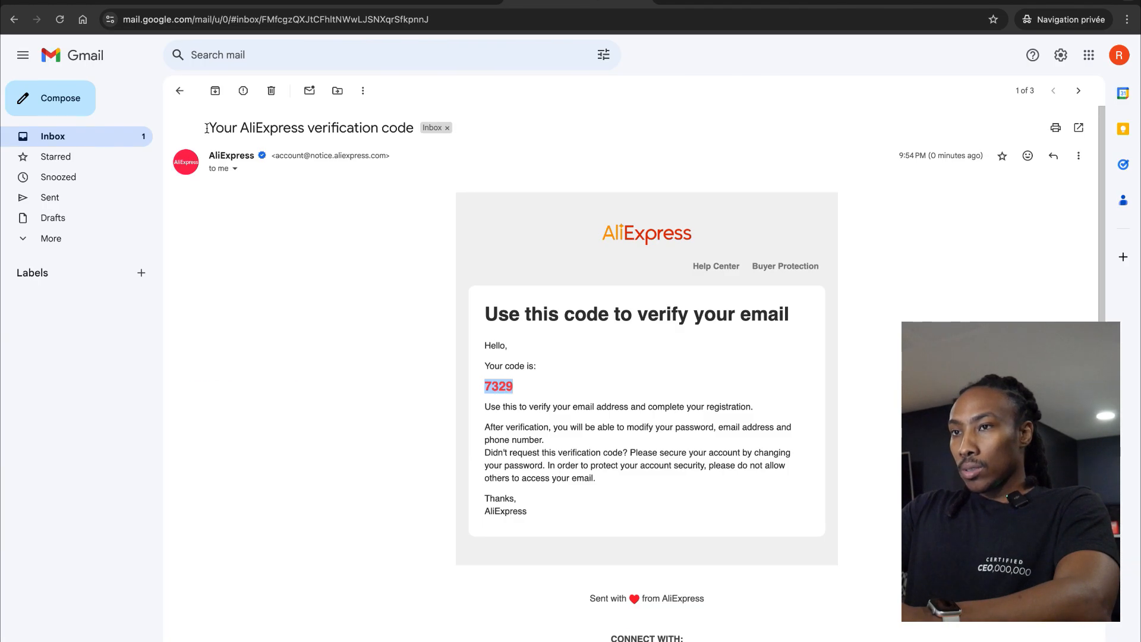
left_click(179, 91)
left_click(594, 351)
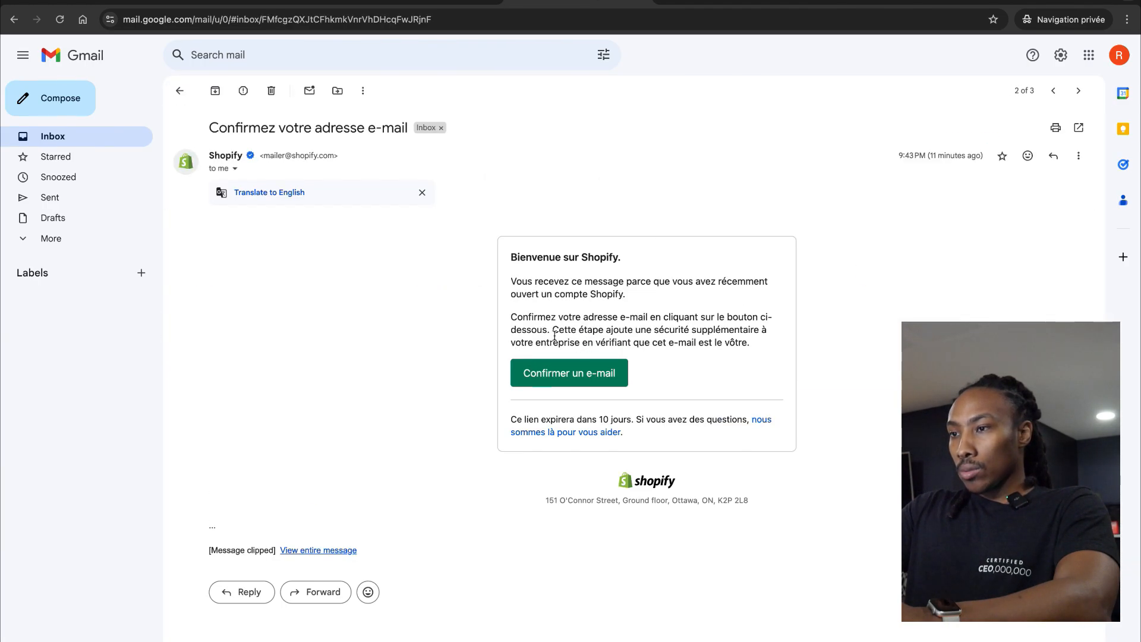
left_click(579, 383)
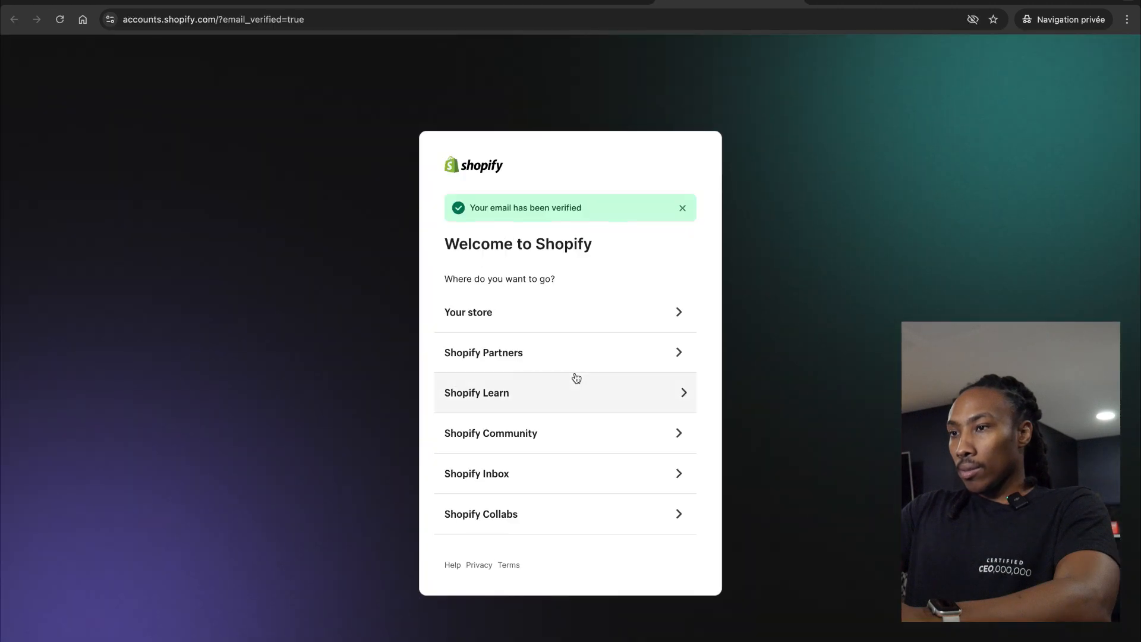
left_click(491, 314)
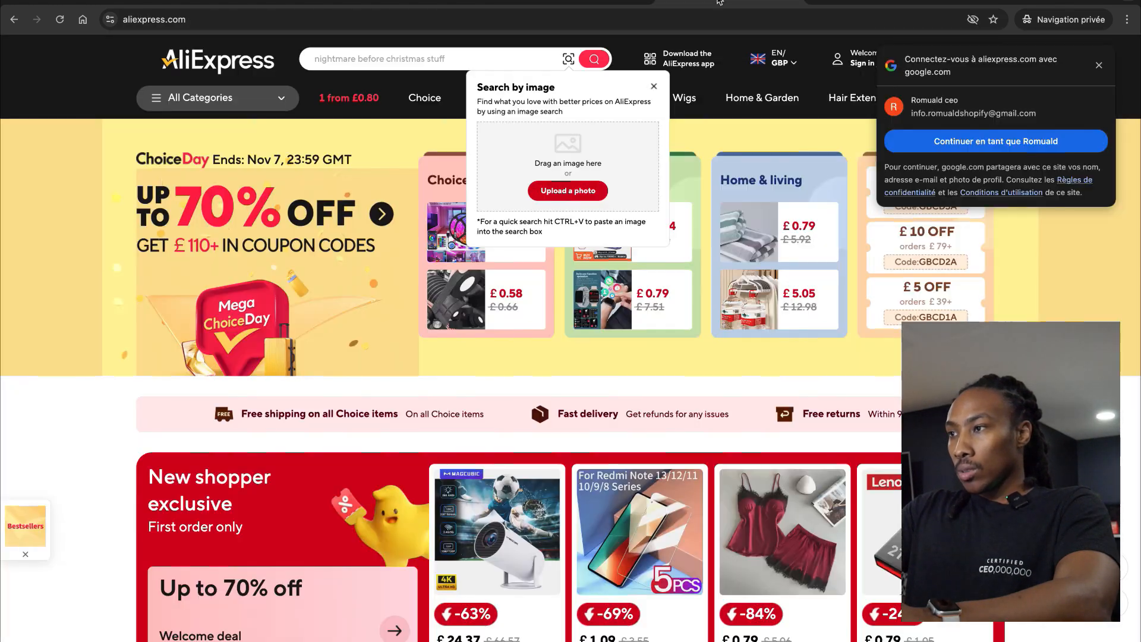
Step: Dismiss the Google sign-in and image search prompts on AliExpress, and link AliExpress as a supplier in DSers using the existing account
left_click(1099, 65)
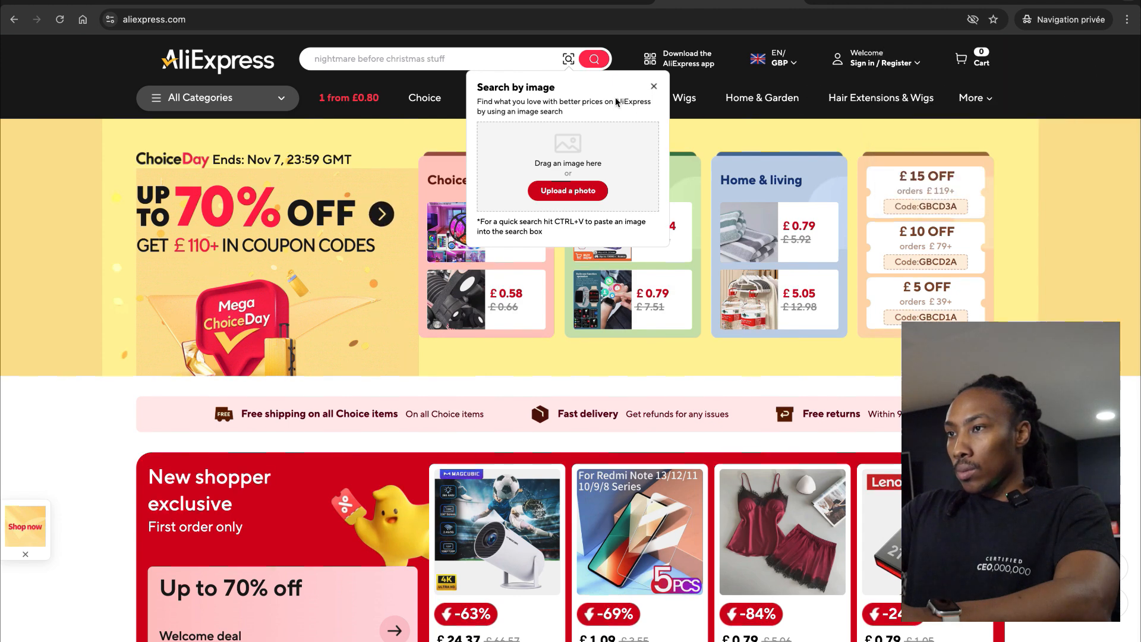
left_click(653, 86)
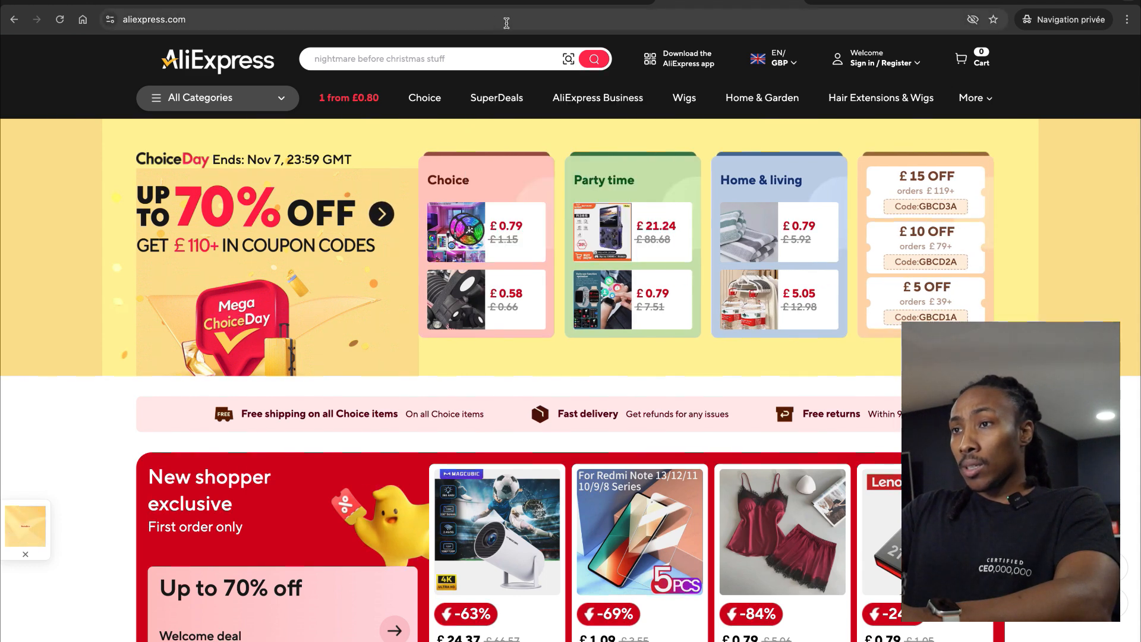
left_click(437, 2)
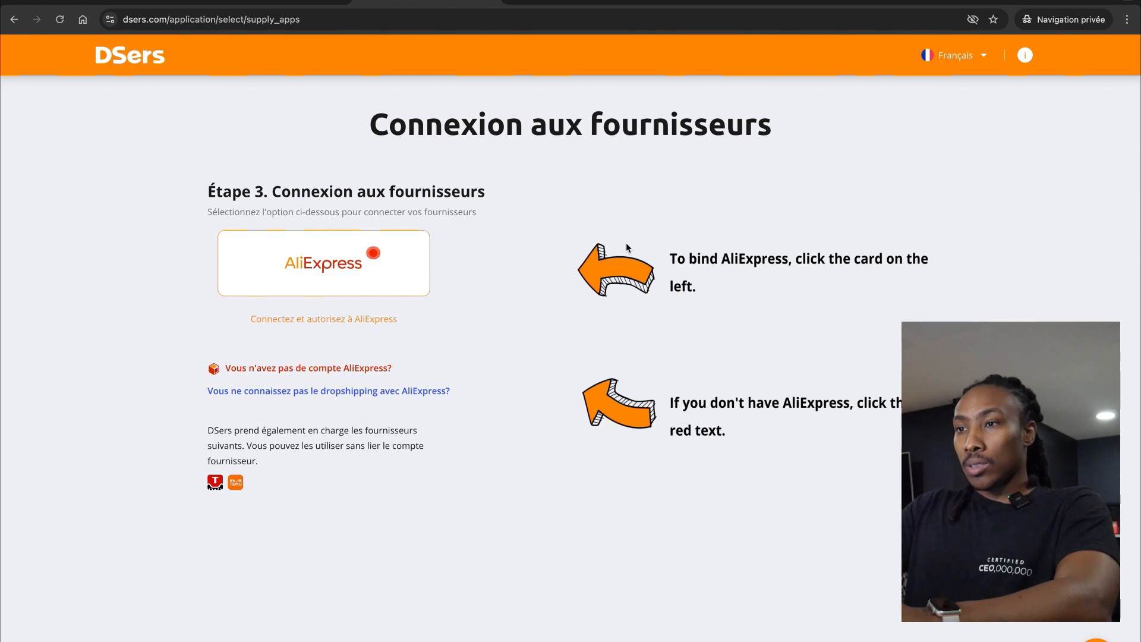
left_click(340, 276)
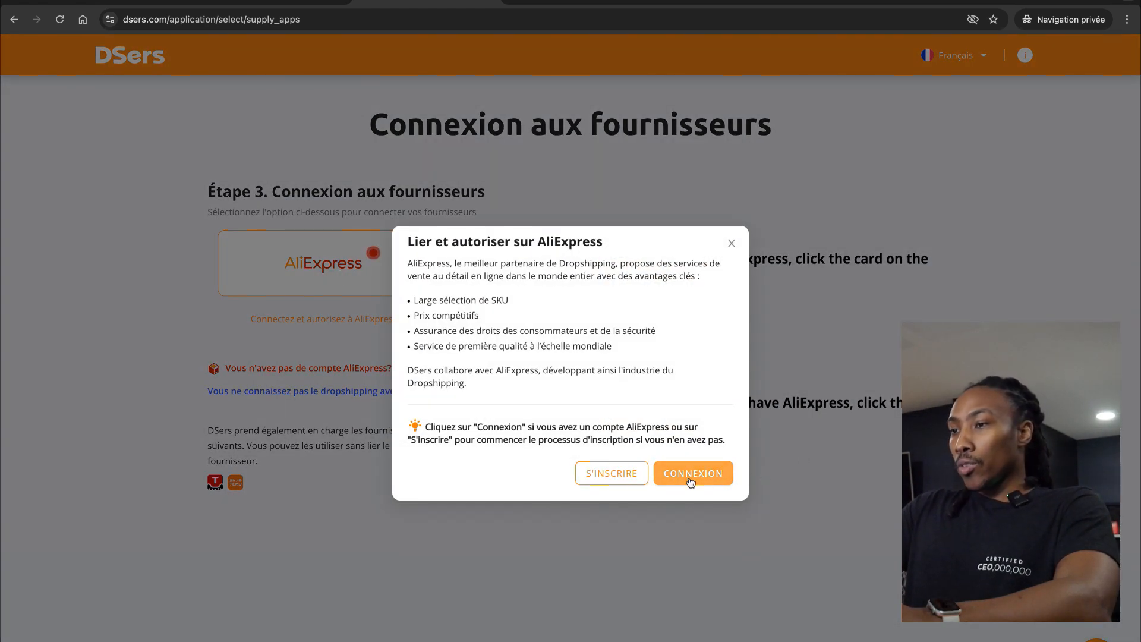
left_click(690, 477)
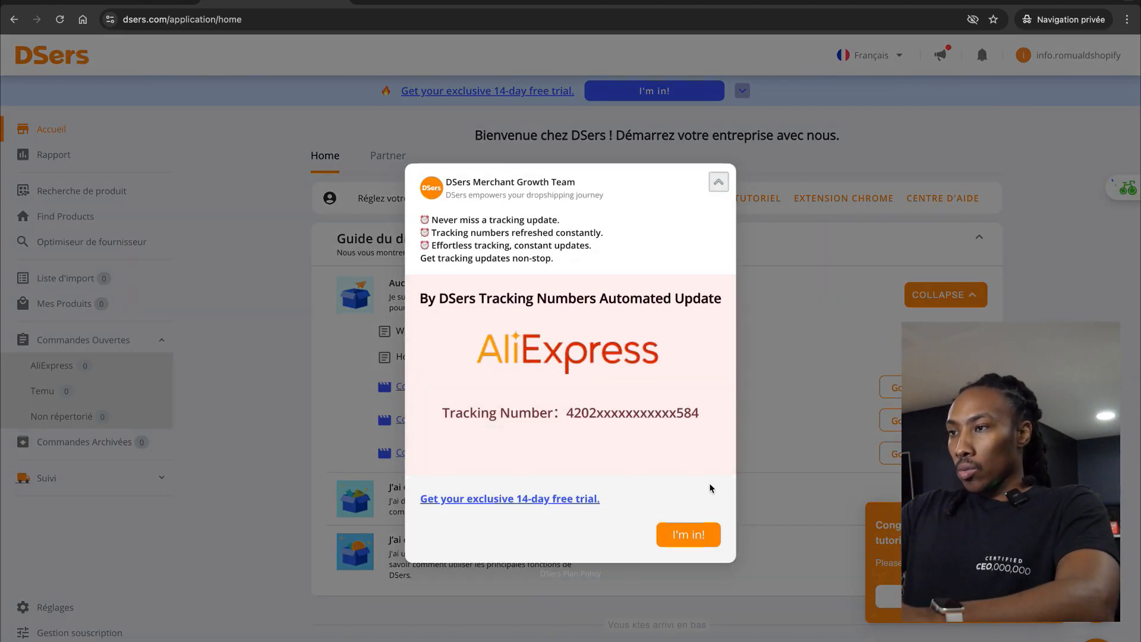
Step: Dismiss the DSers tracking offer, TikTok promotion and news panel, and open the import list
left_click(719, 182)
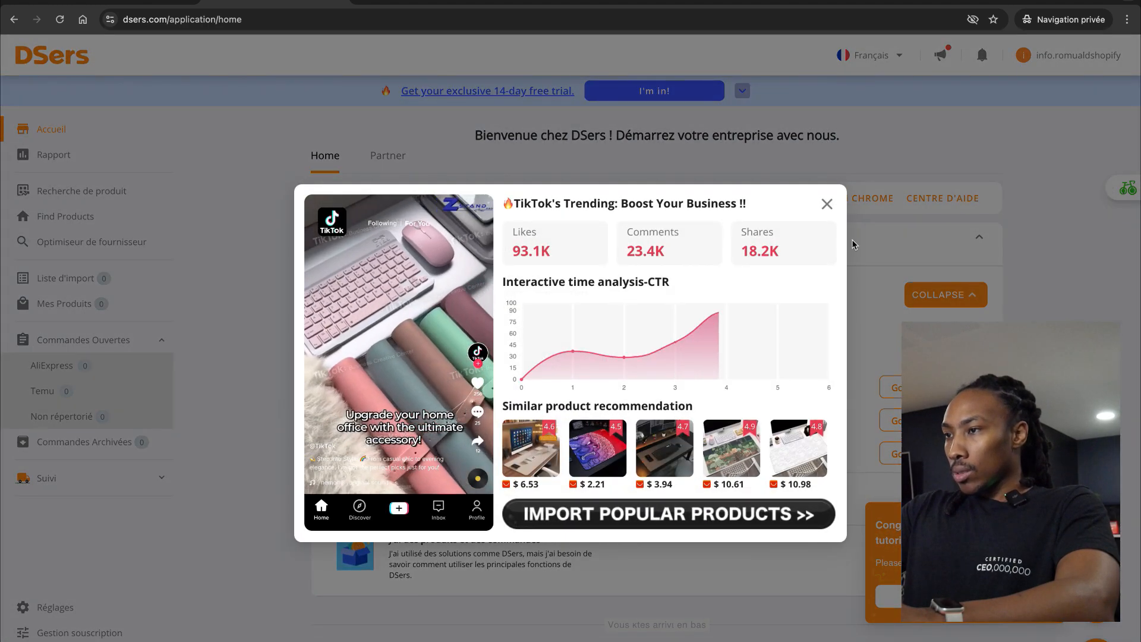
left_click(827, 204)
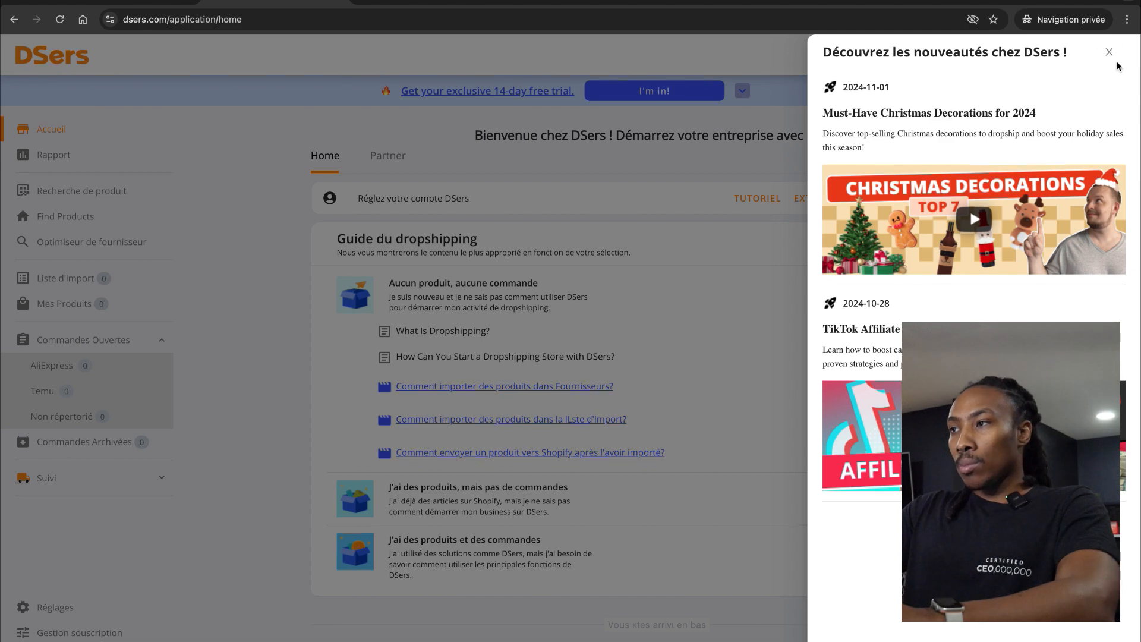
left_click(1109, 52)
mouse_move(1093, 56)
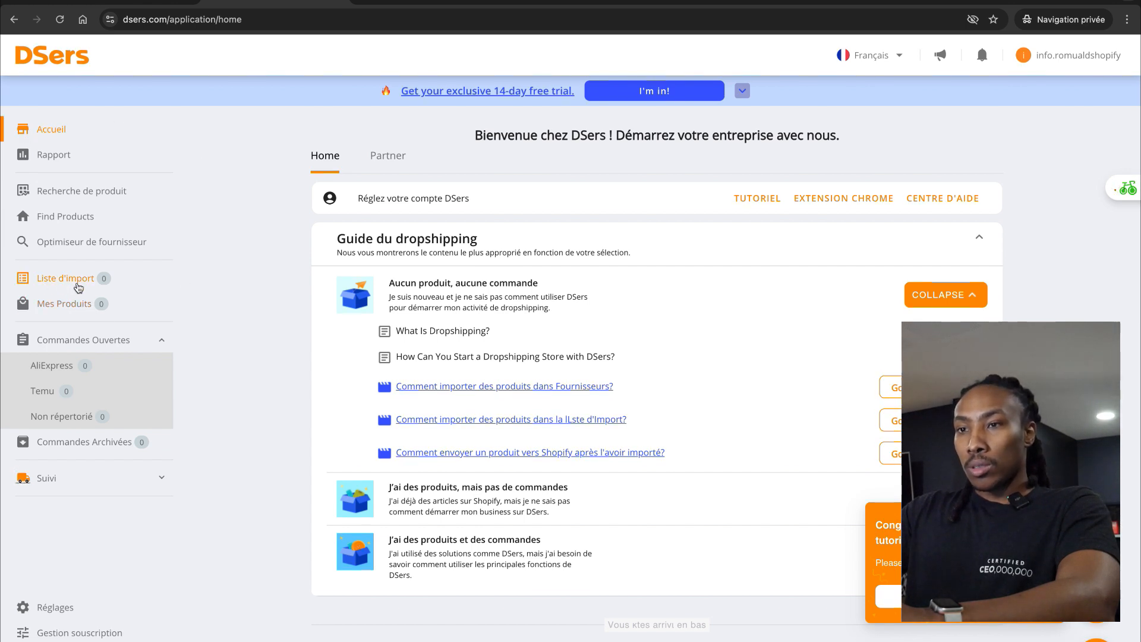
left_click(61, 279)
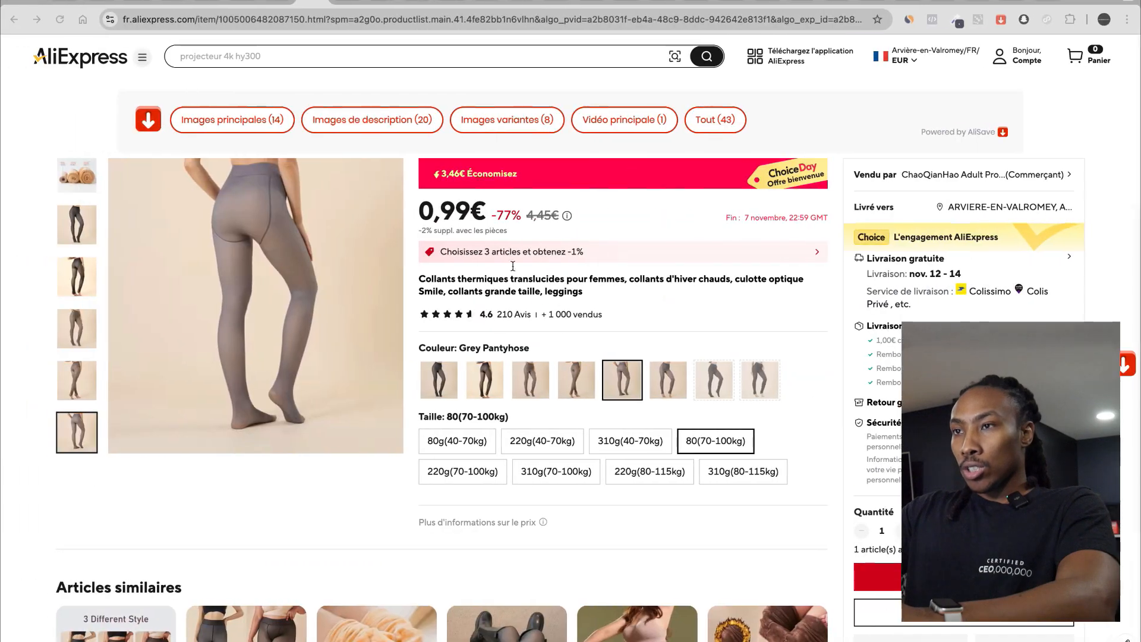
Step: Copy the full link of the thermal tights product page on AliExpress and return to the DSers import list
left_click(326, 24)
left_click(337, 21)
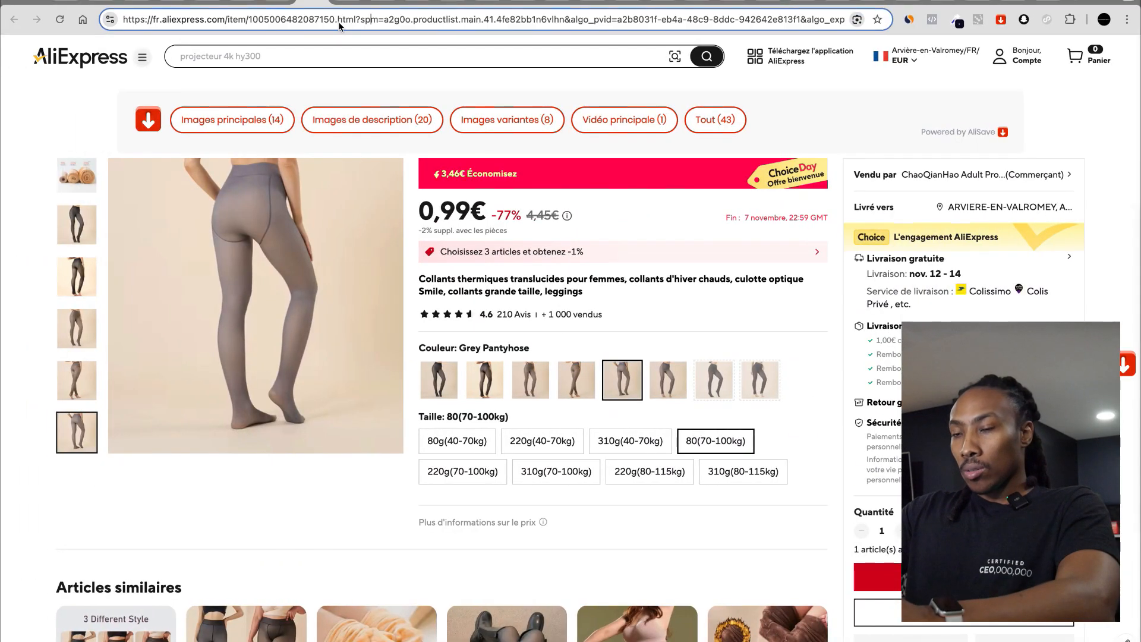
key("super+a")
key("super+c")
key("ctrl+Left")
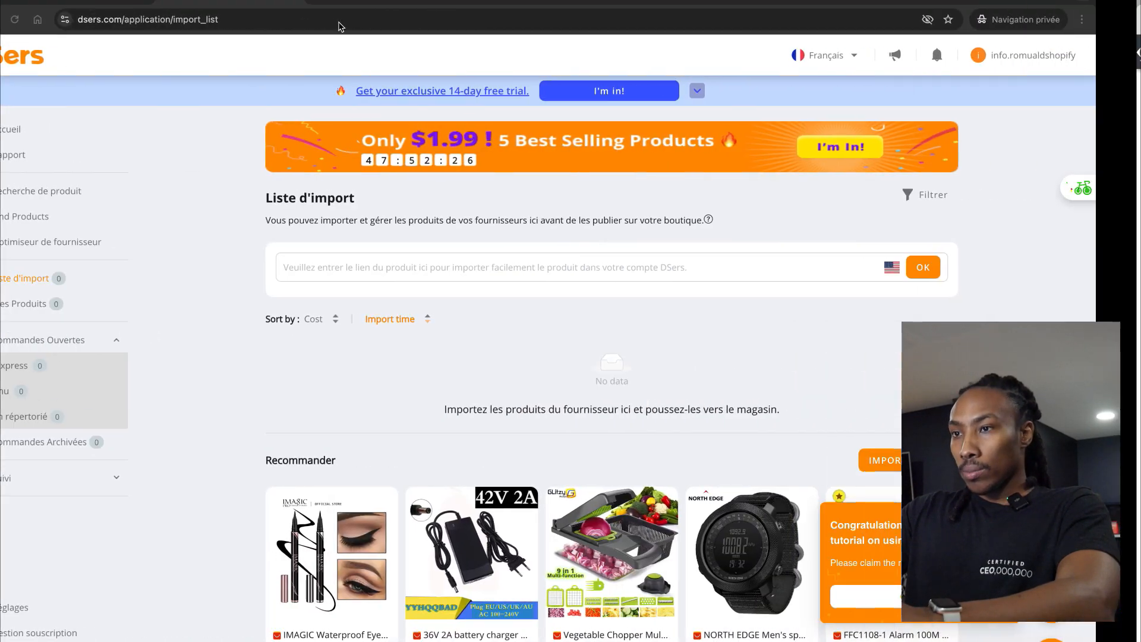
Step: Go back to the thermal tights listing on AliExpress and check its number of units sold
key("ctrl+Right")
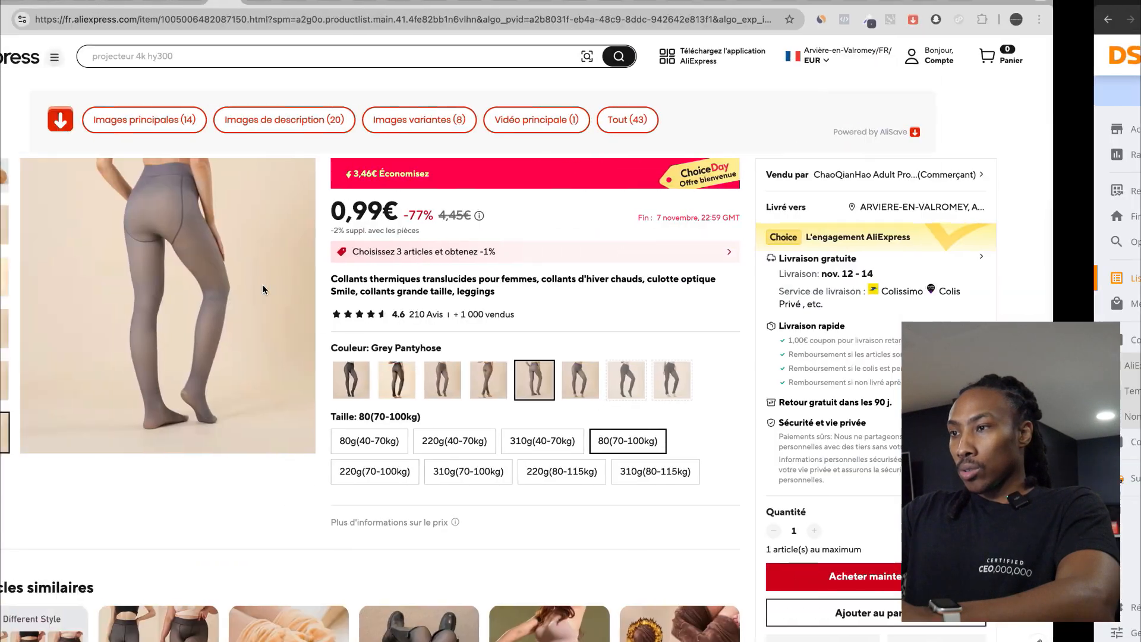
left_click_drag(549, 315, 606, 315)
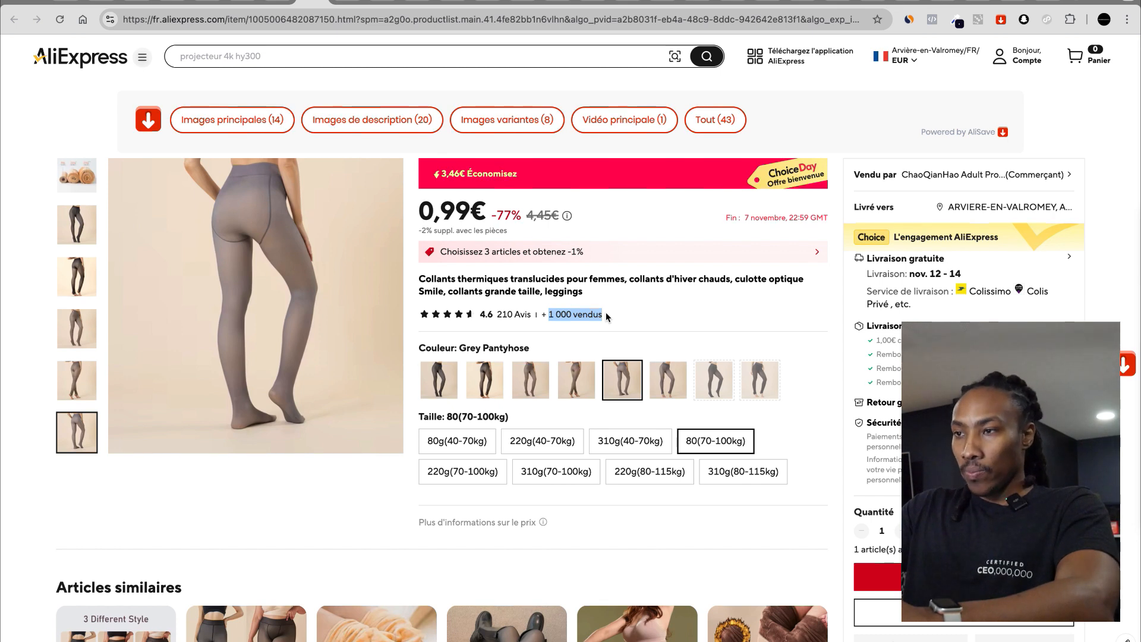
left_click(605, 314)
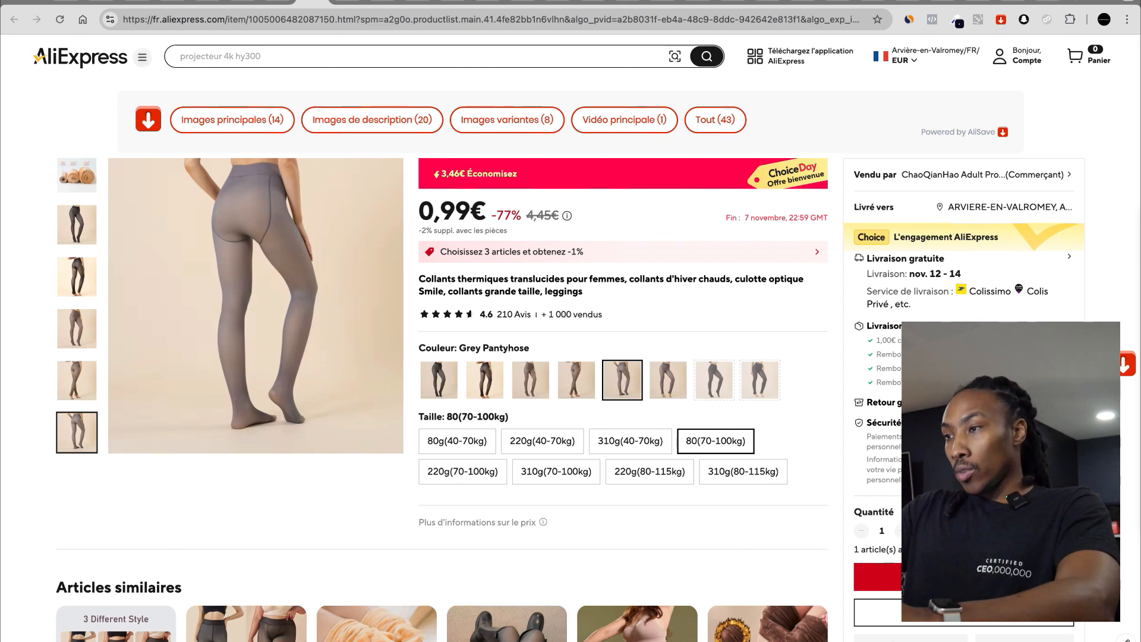
Step: Copy the AliExpress link of the thermal tights listing and import the product into the DSers import list with it
left_click(517, 21)
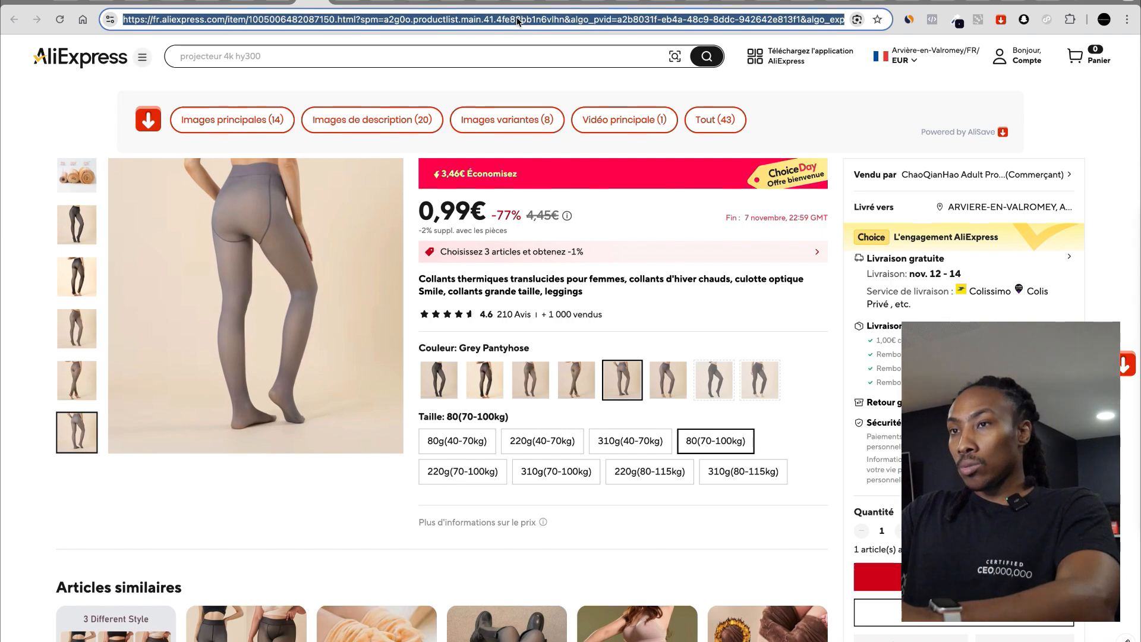
key("ctrl+Right")
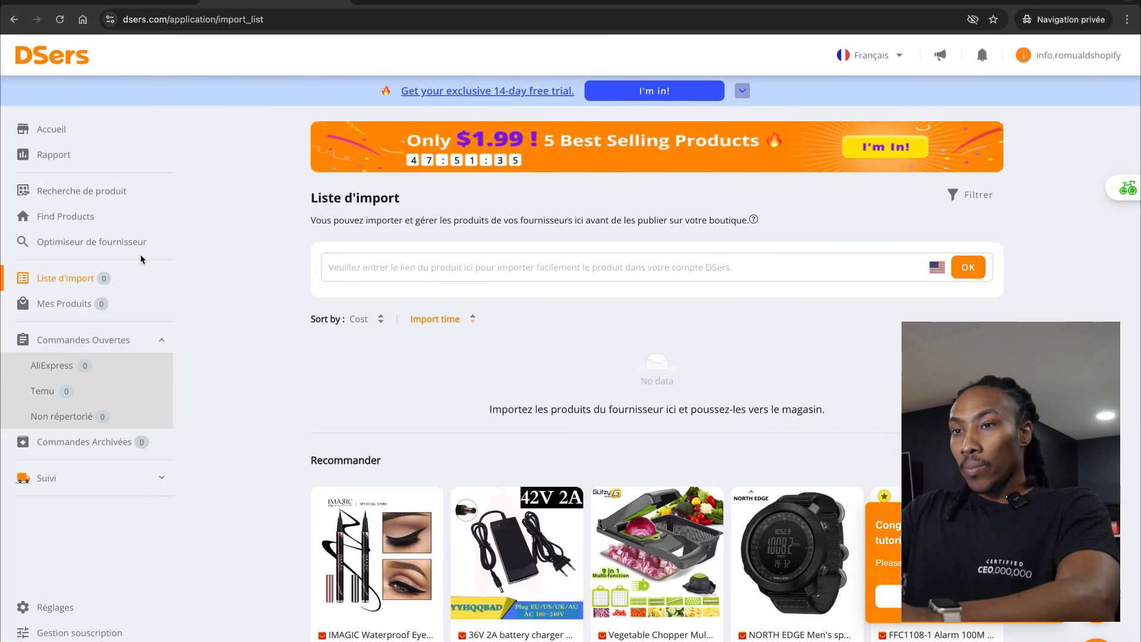
left_click(411, 267)
key("super+v")
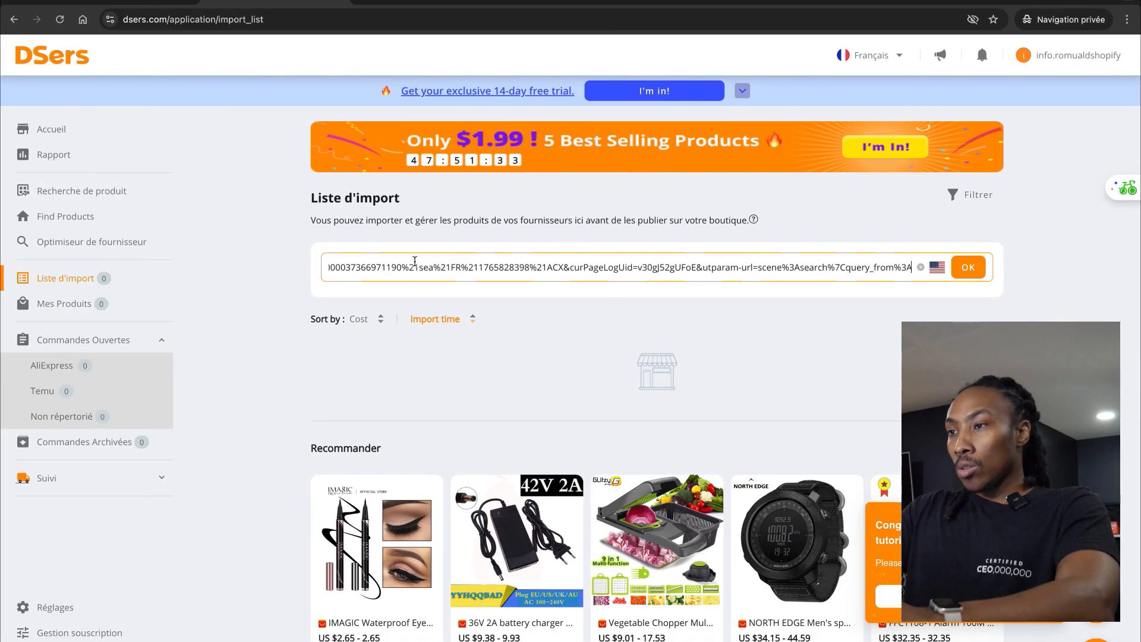
left_click(975, 270)
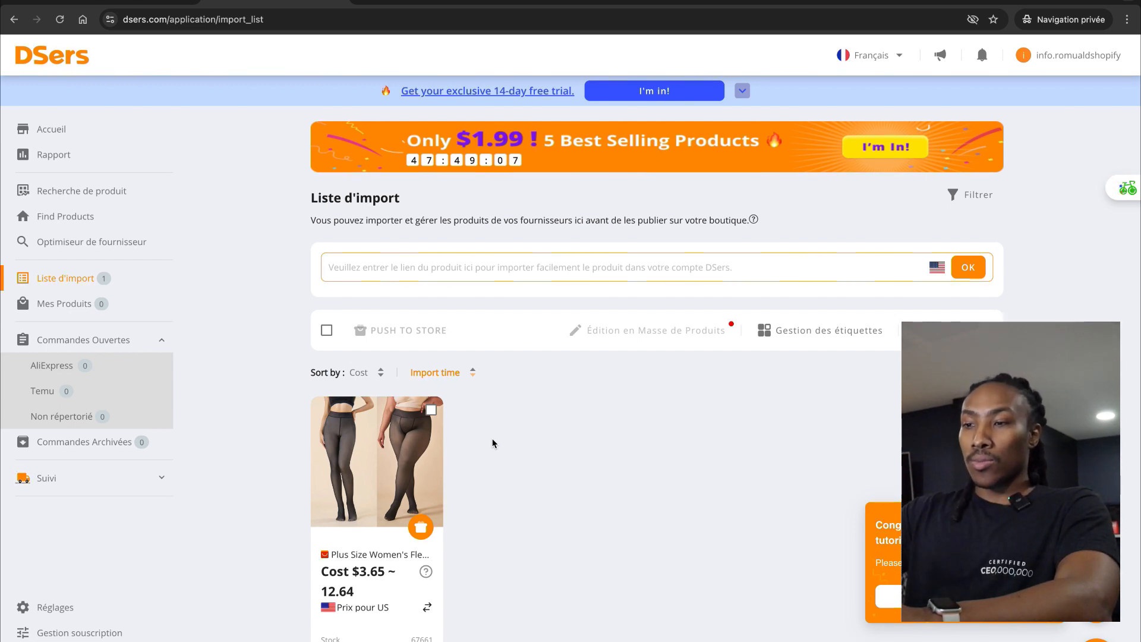
Step: Push the imported tights from the DSers import list to the qxb0jd-qh store and close the push details
scroll(529, 429, "down", 2)
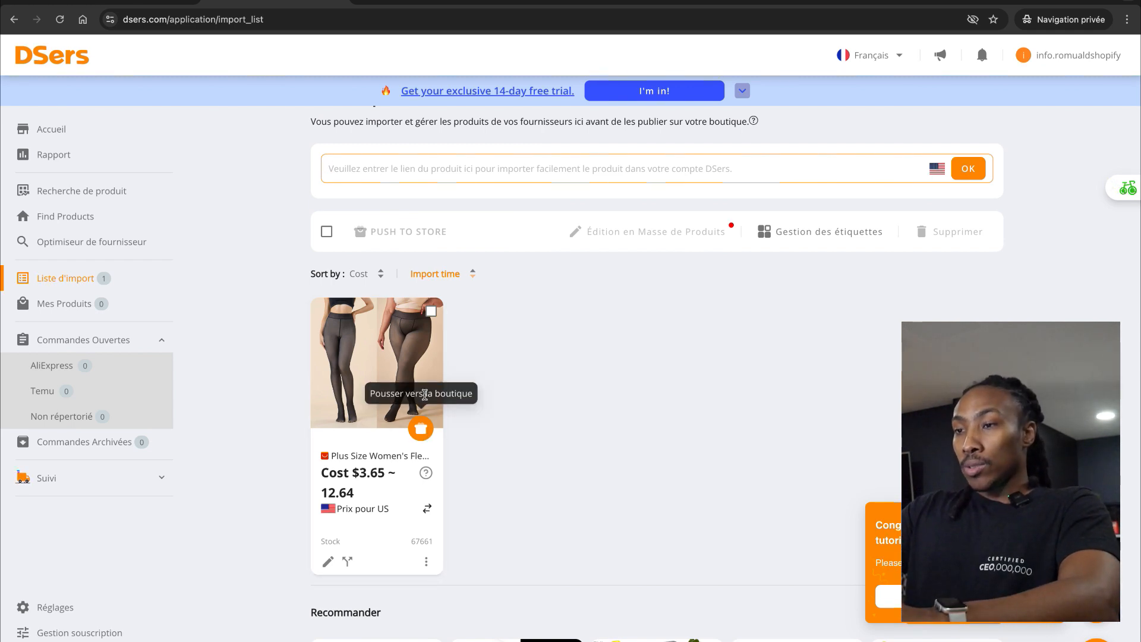
left_click(422, 431)
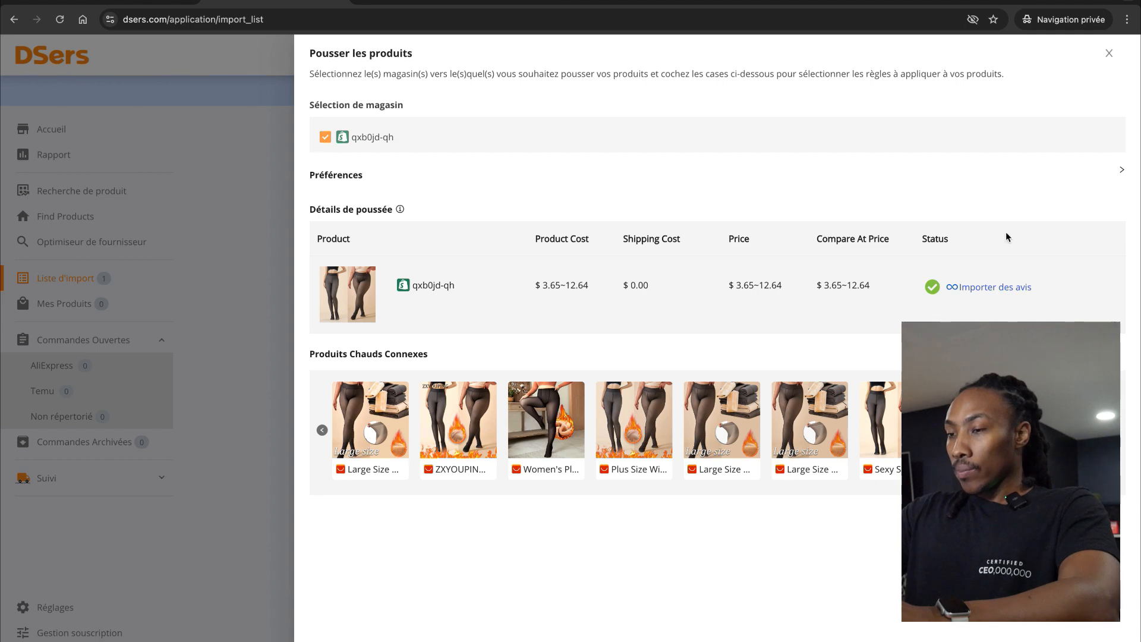
left_click(1109, 53)
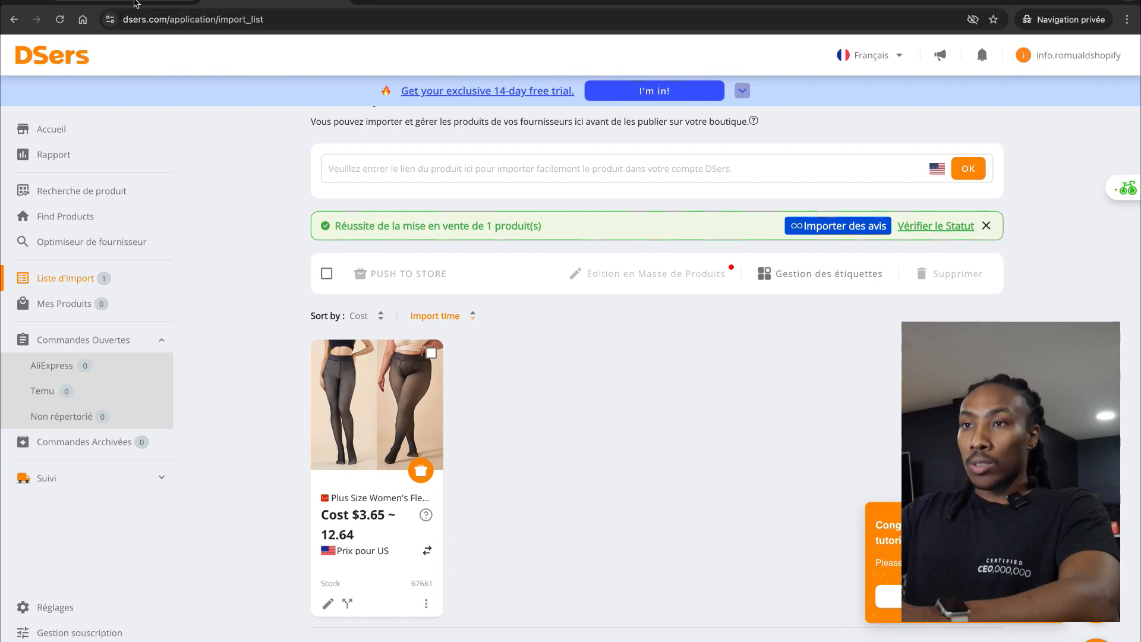
Step: Switch to the Shopify admin, reload the product list and open the imported women's fleece tights product
left_click(135, 2)
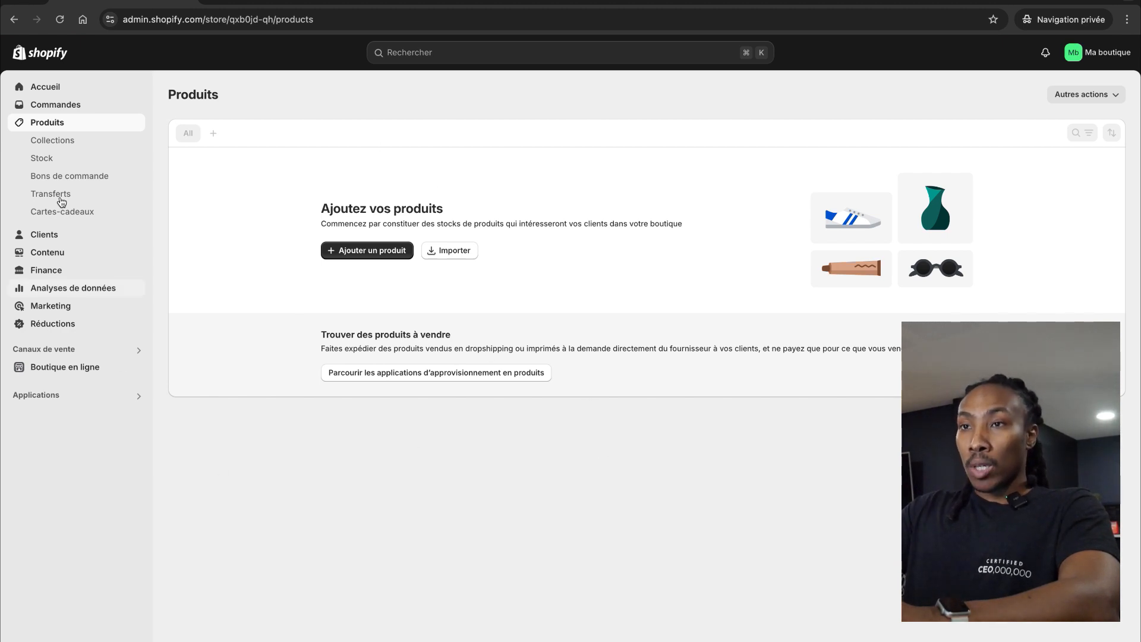
left_click(60, 21)
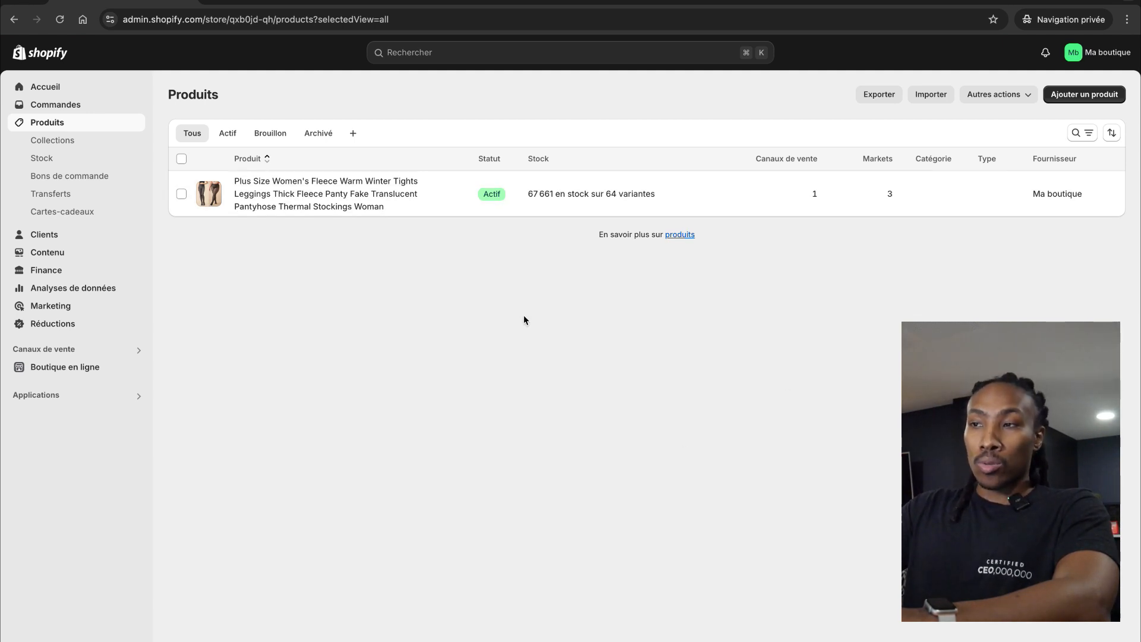
left_click(297, 178)
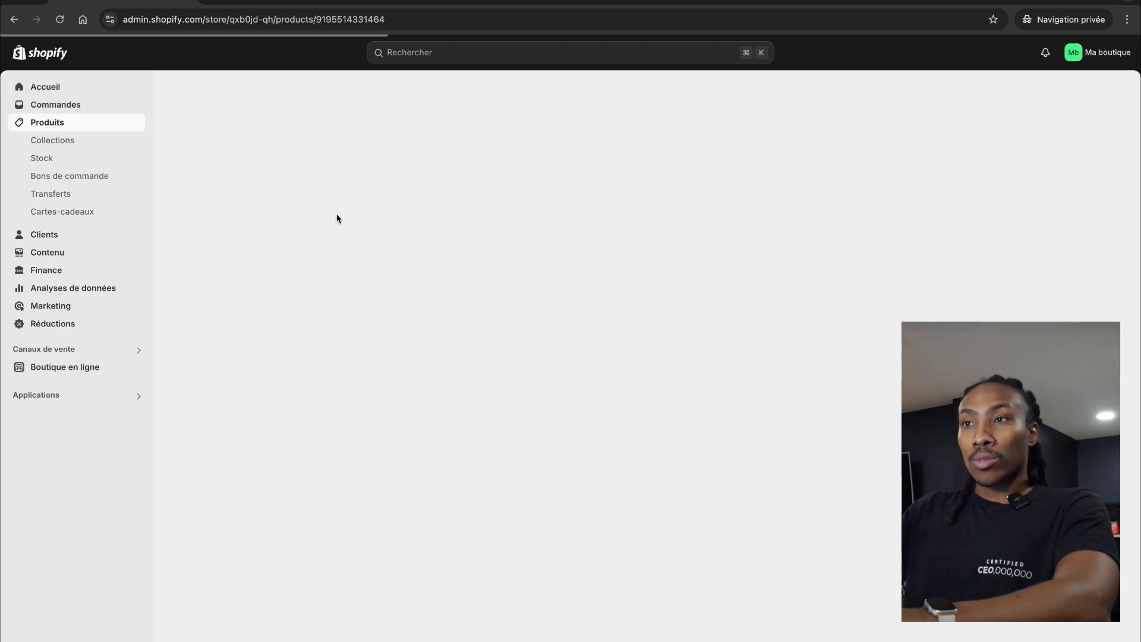
Step: Review the imported product's color and size variants, prices, stock, description and media on its product page
scroll(336, 231, "down", 15)
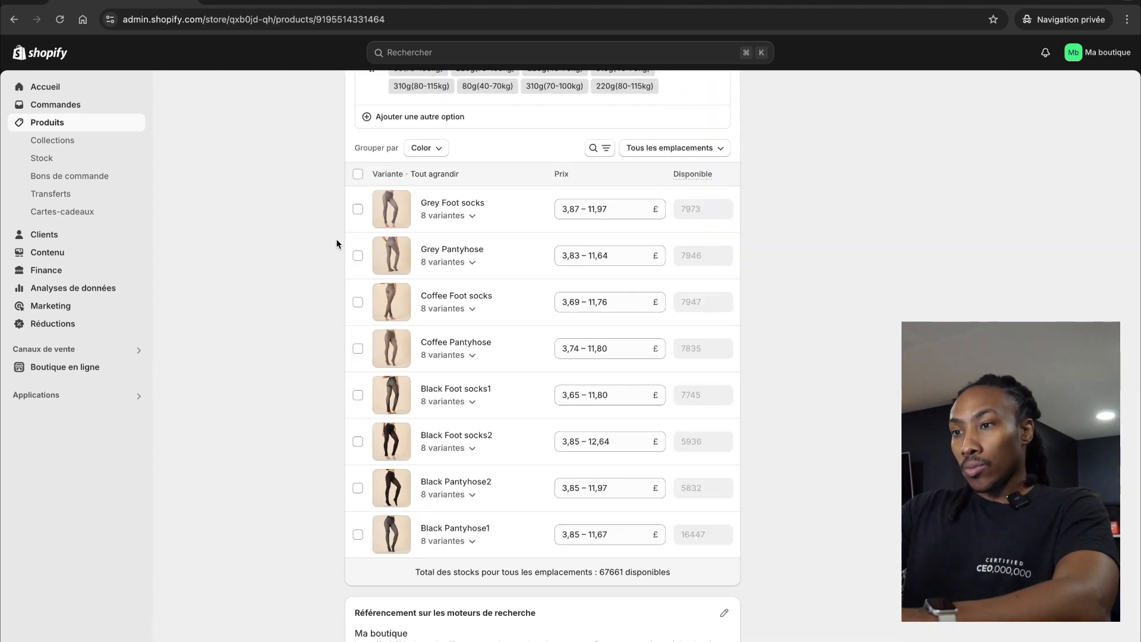
scroll(474, 262, "down", 2)
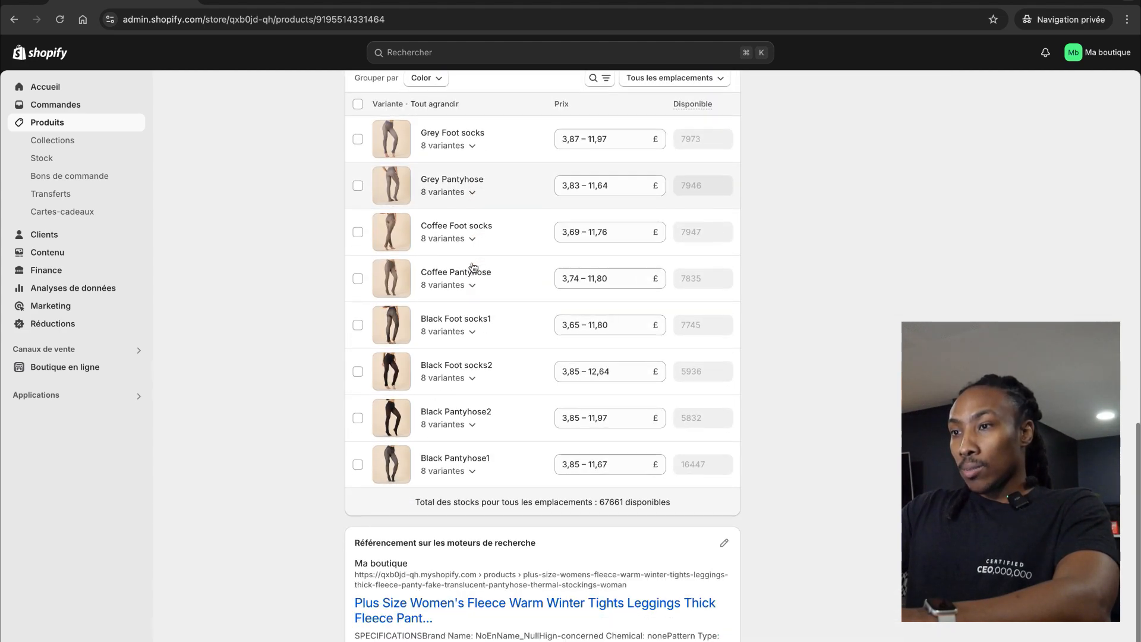
scroll(473, 250, "up", 3)
scroll(474, 250, "up", 1)
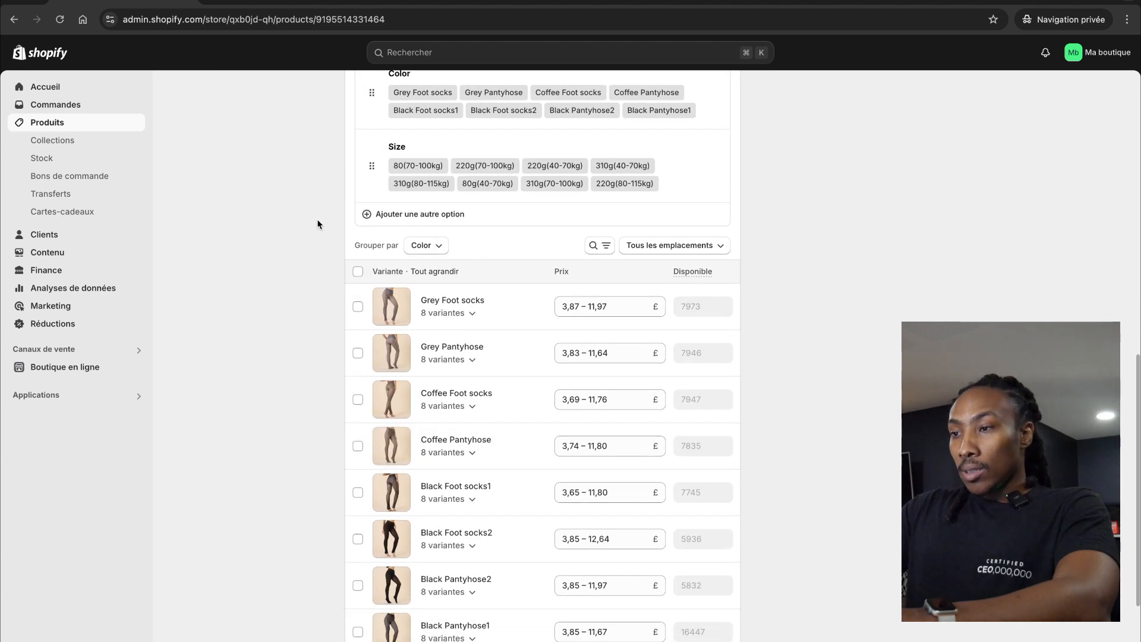
scroll(333, 232, "down", 3)
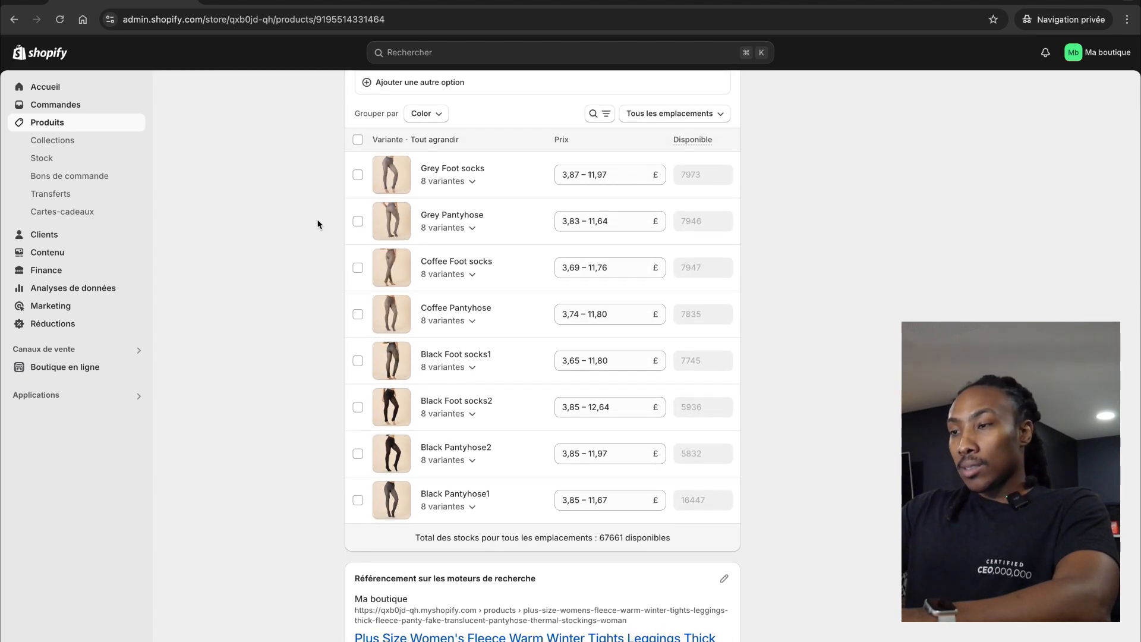
scroll(318, 224, "up", 10)
scroll(318, 224, "up", 1)
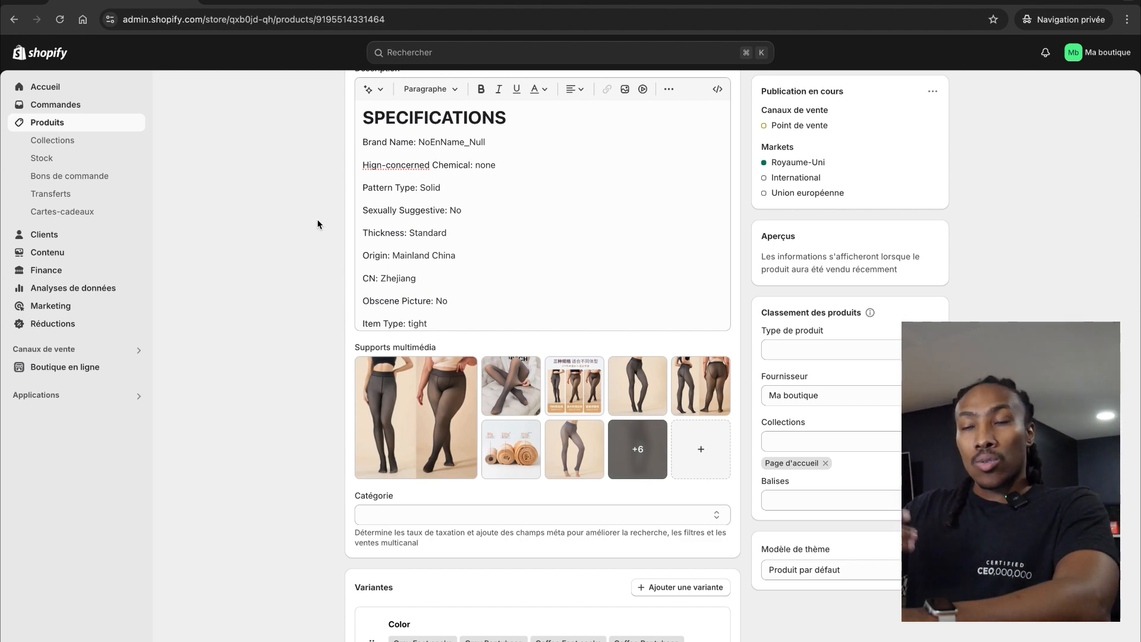
scroll(265, 267, "up", 3)
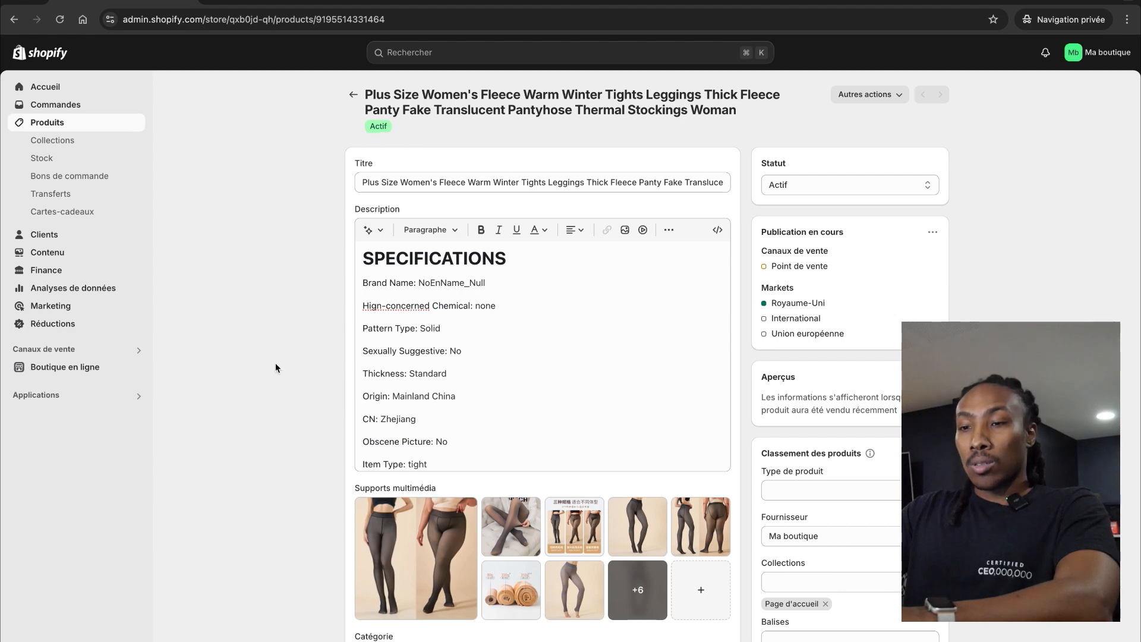
Step: Open the store's domain settings and view the details of its default myshopify.com domain
left_click(44, 633)
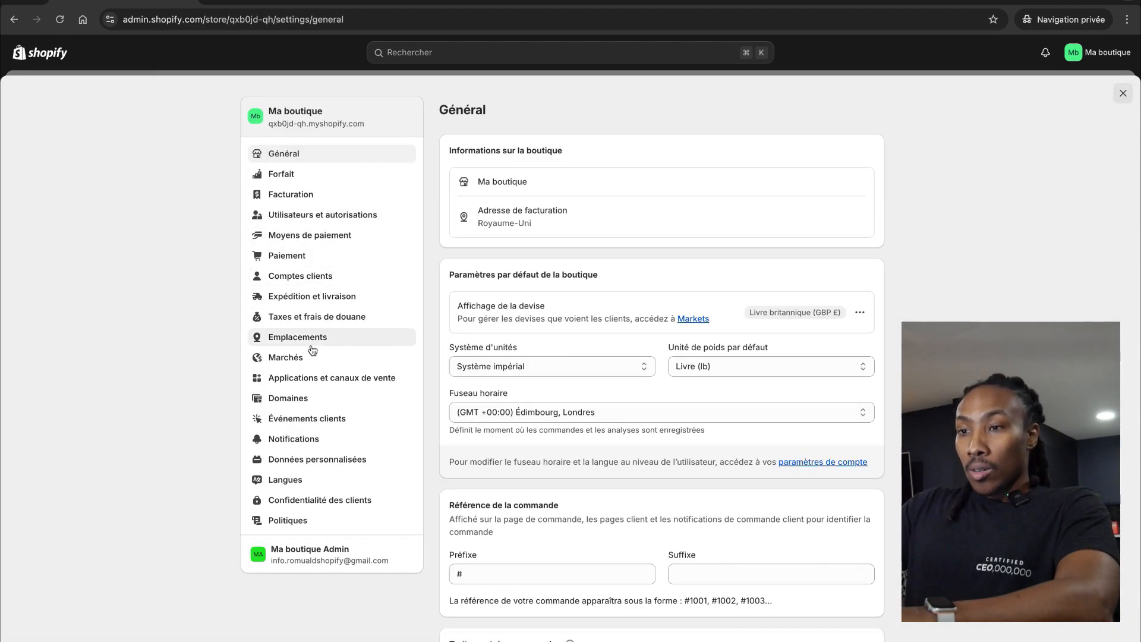
left_click(285, 403)
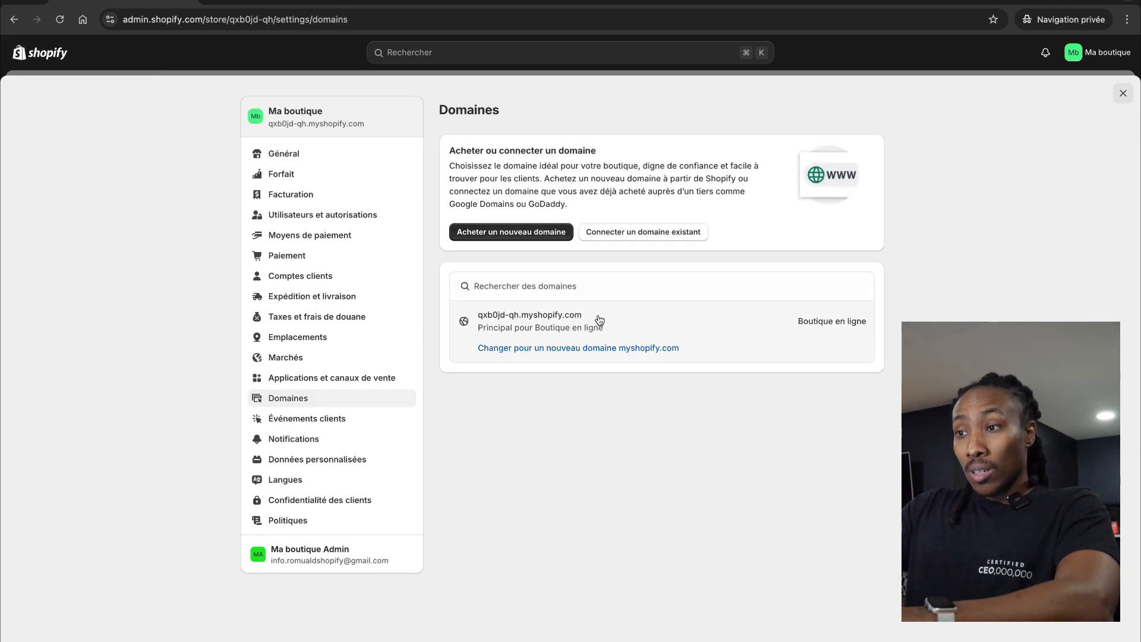
left_click(479, 318)
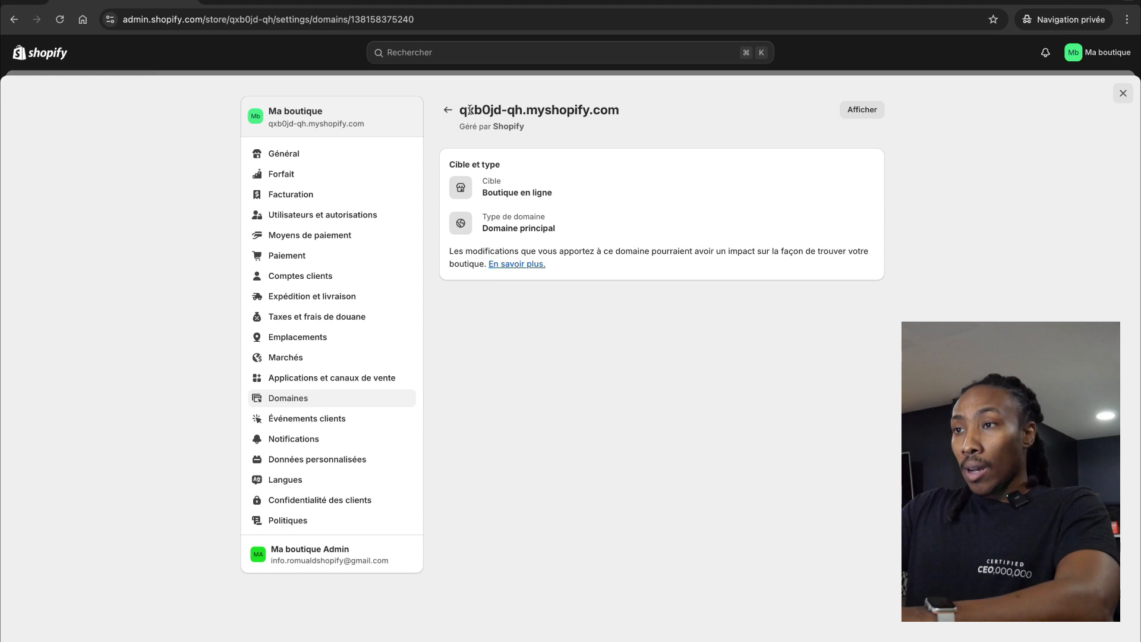
left_click_drag(462, 113, 626, 113)
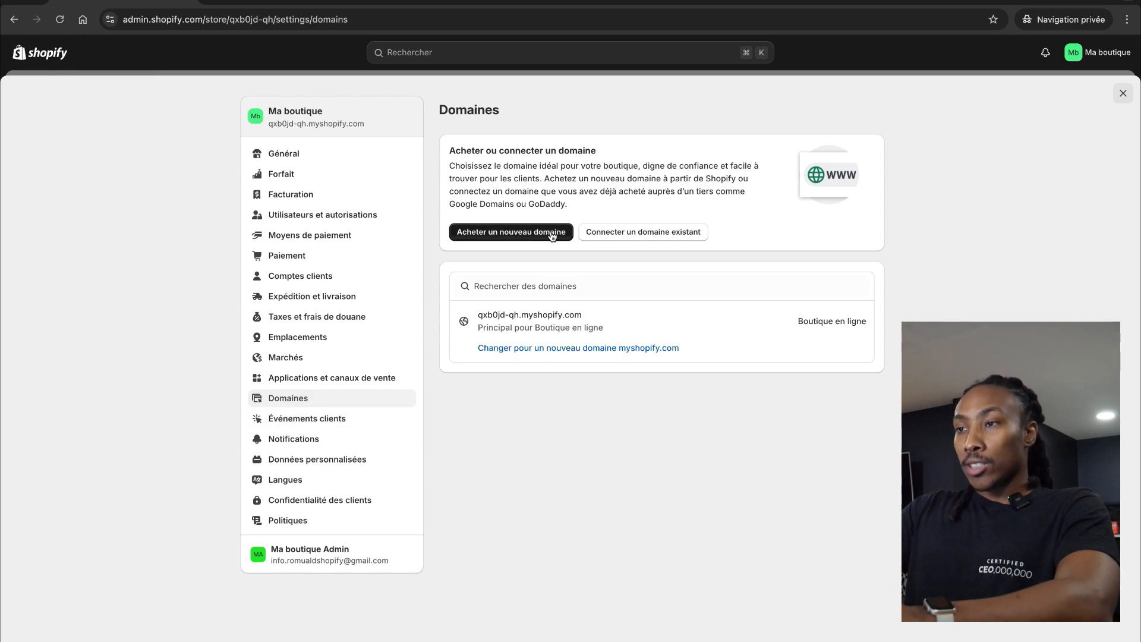
Step: Start buying a new domain through Shopify and search for kocoonix.com
left_click(515, 236)
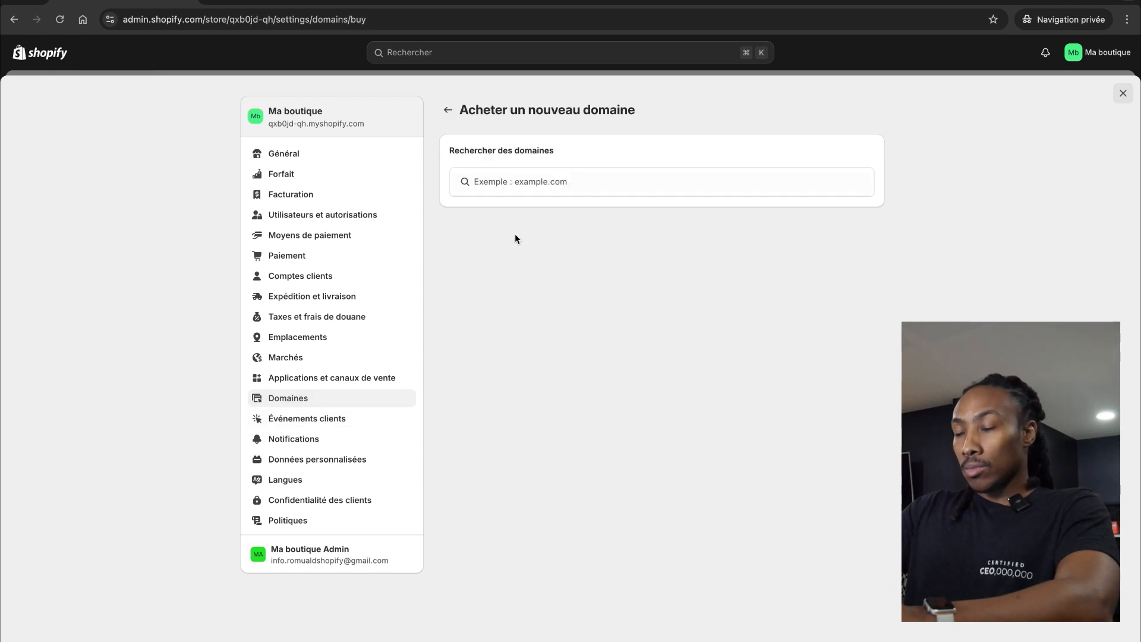
left_click(565, 186)
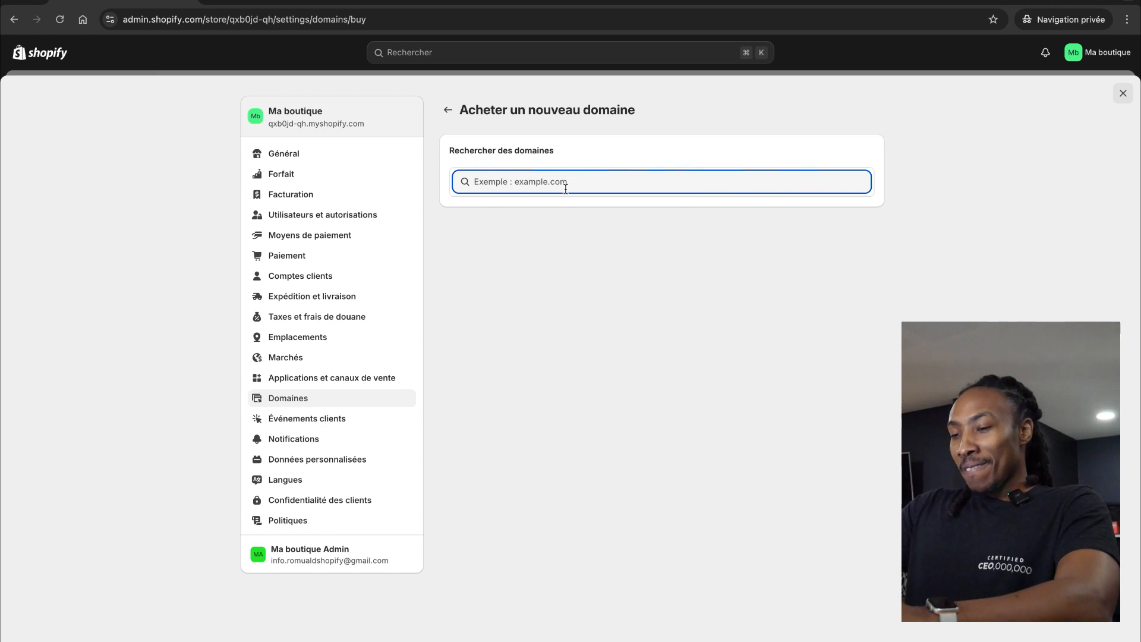
type("kocoonix.com")
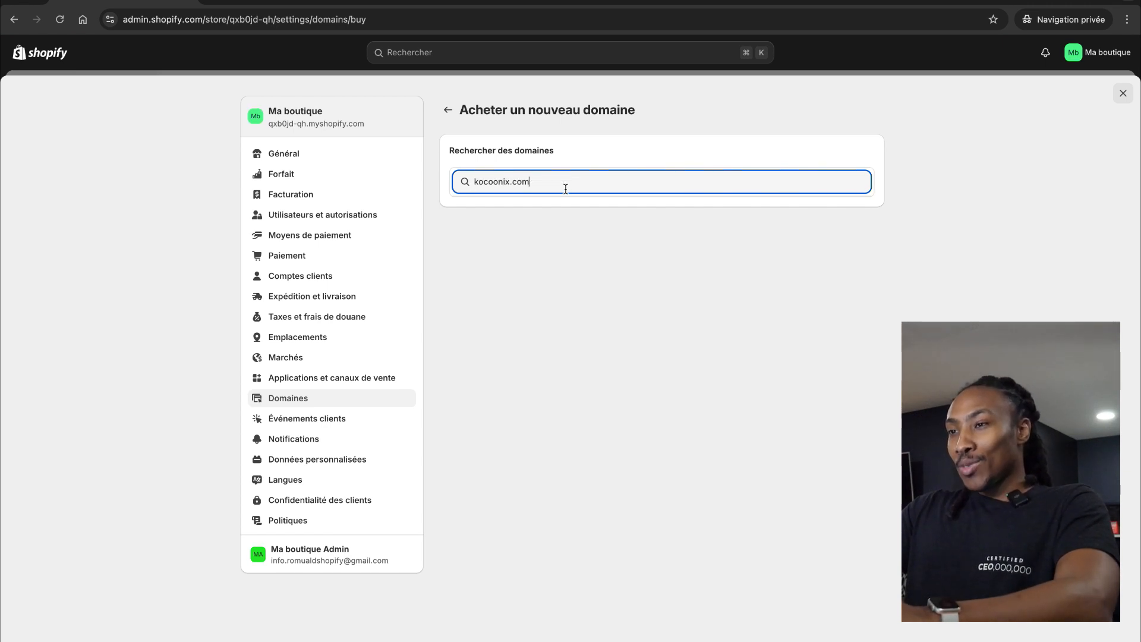
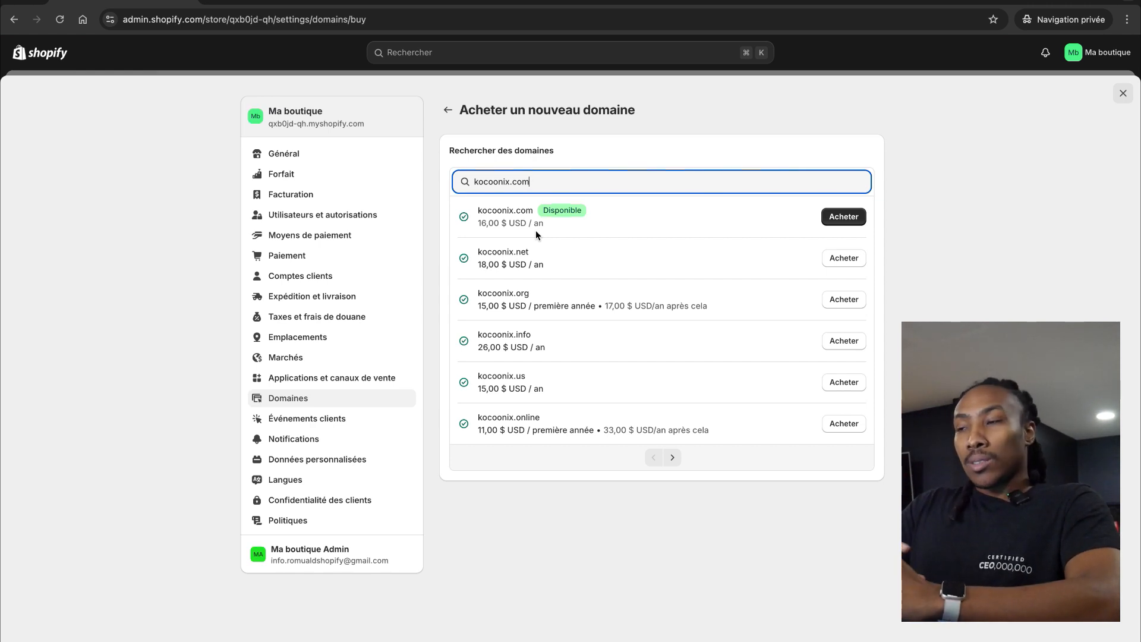
Step: Buy the kocoonix.com domain, entering the registrant's first name in the contact details
left_click(853, 221)
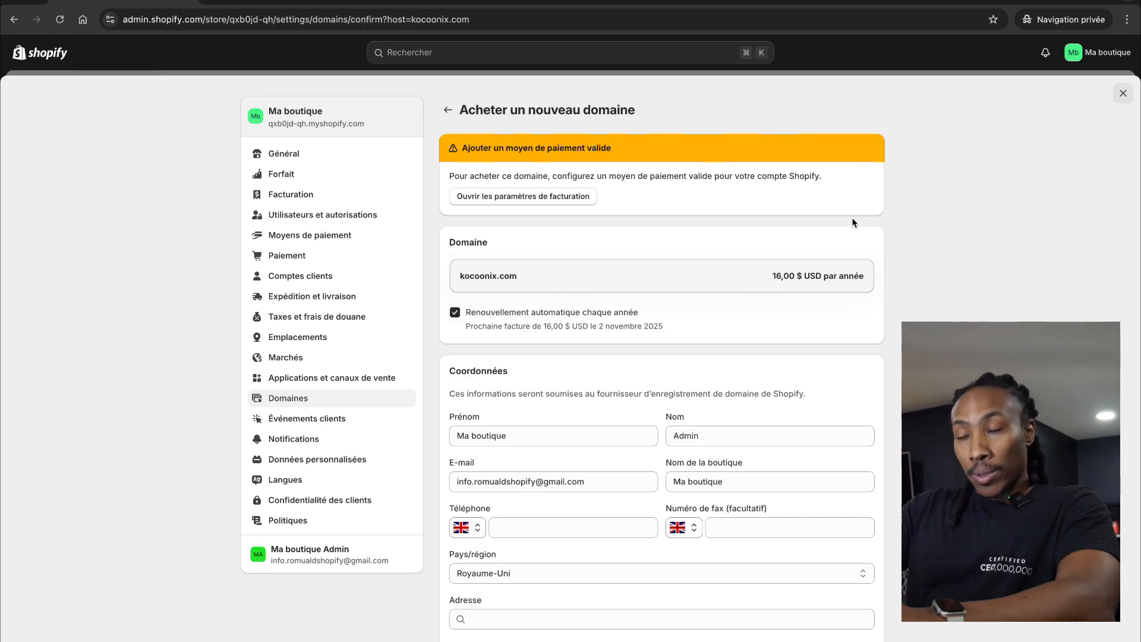
scroll(694, 255, "down", 2)
triple_click(559, 334)
type("Romuald")
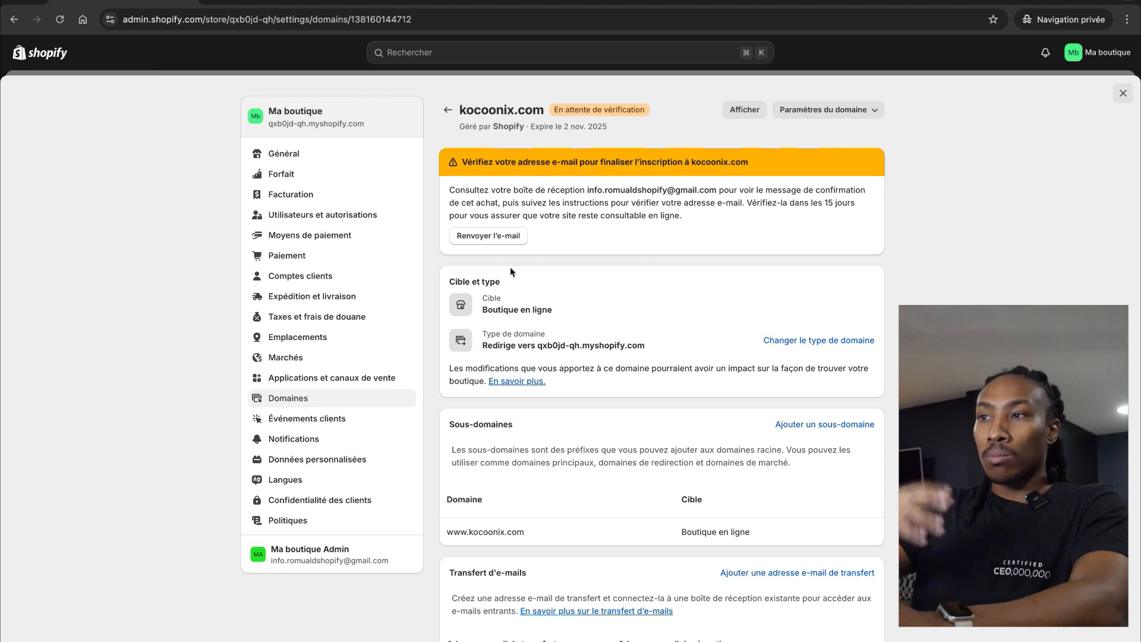
Step: Switch to Gmail, return to the inbox and check the Shopify messages for the domain verification e-mail
left_click(410, 2)
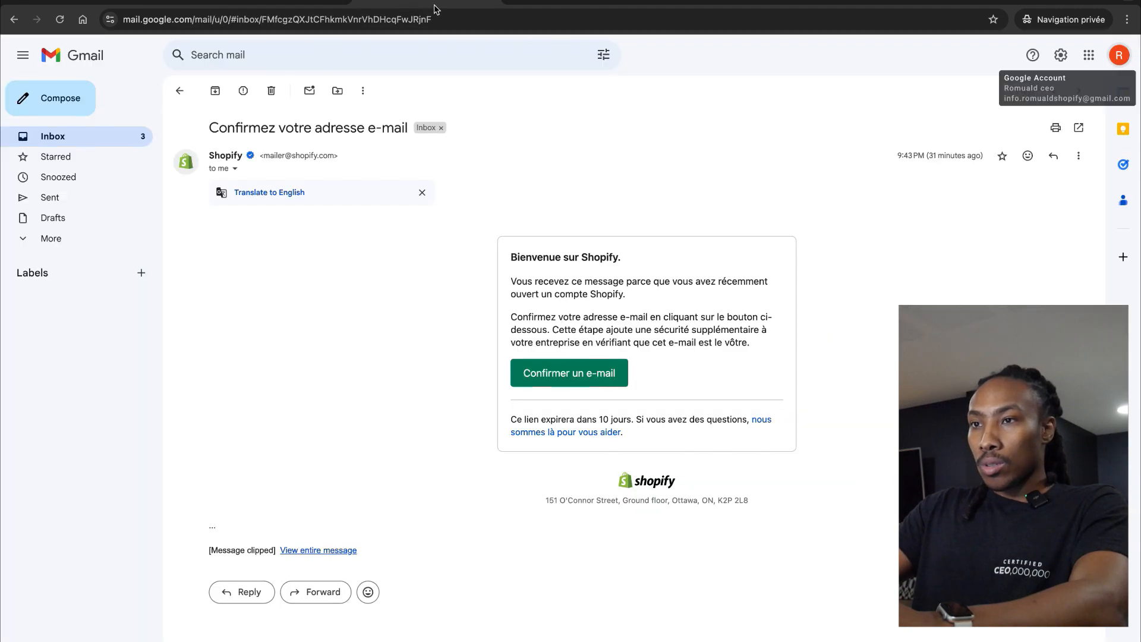
left_click(179, 91)
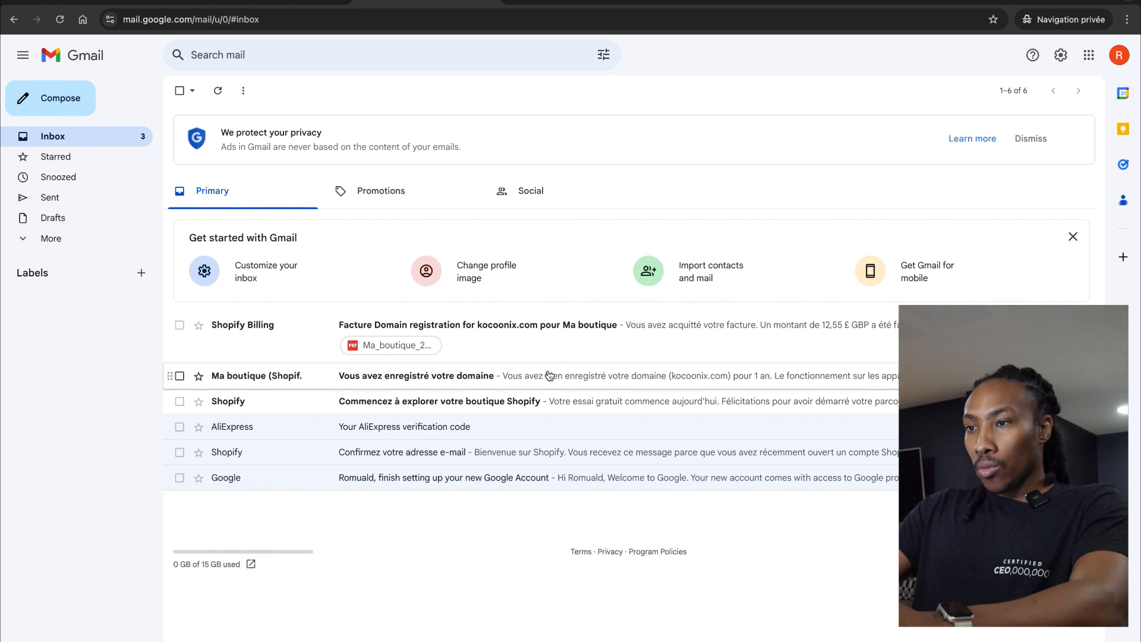
left_click(618, 333)
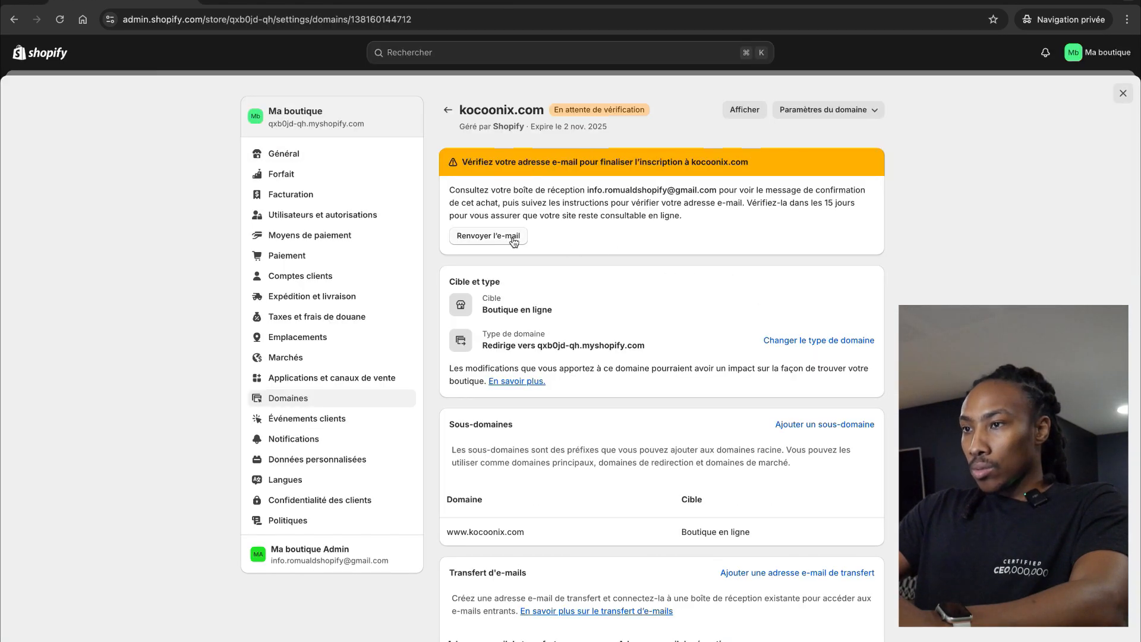
Step: Resend the kocoonix.com verification e-mail from the Shopify domain page and check Gmail's spam folder for it
left_click(499, 233)
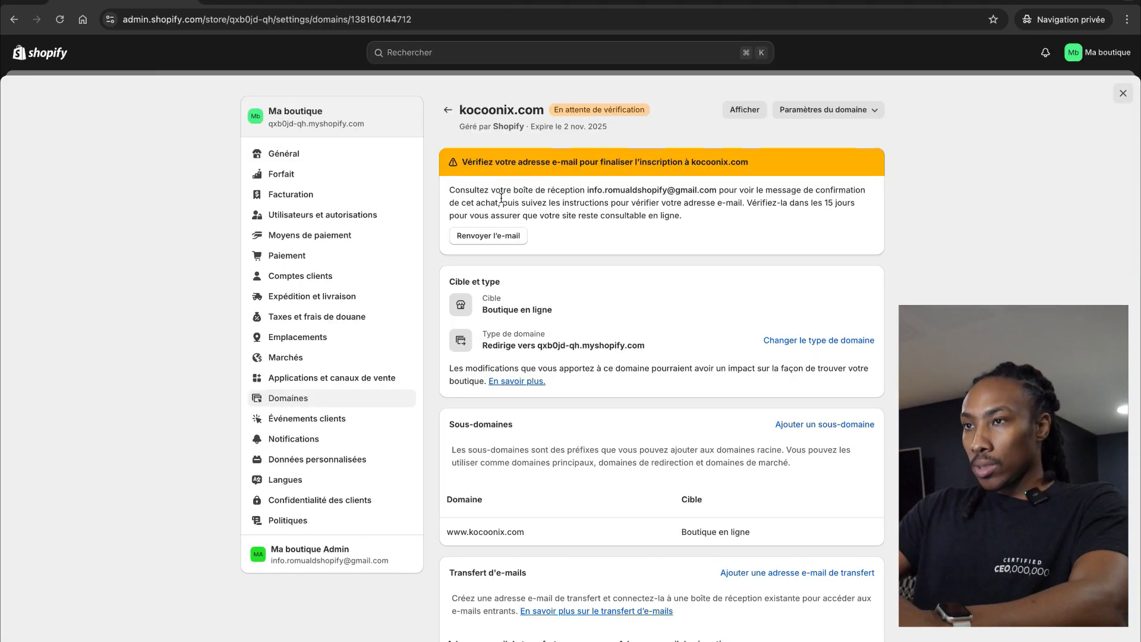
left_click(380, 2)
left_click(73, 243)
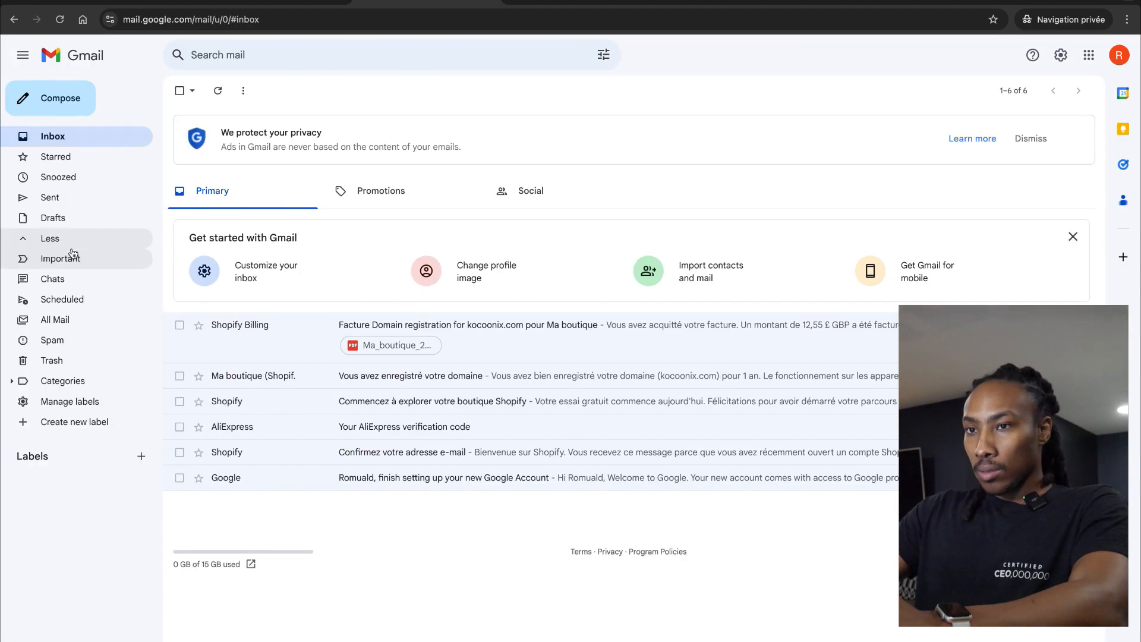
left_click(77, 340)
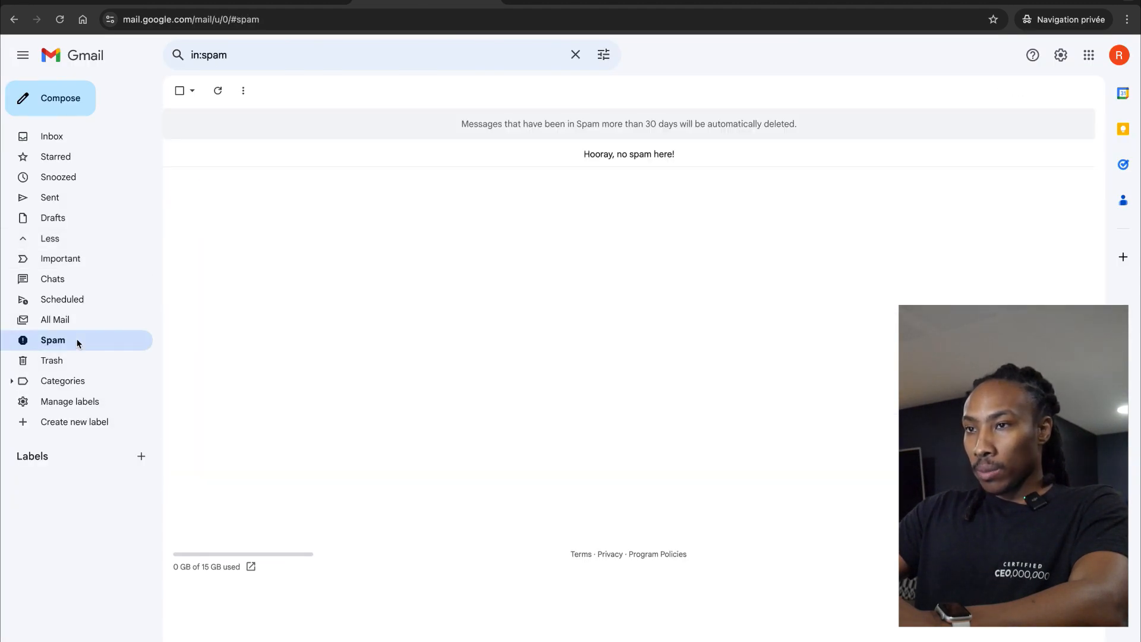
Step: Return to the Gmail inbox, open Shopify's e-mail about verifying the domain's contact information and follow its verification link
left_click(87, 146)
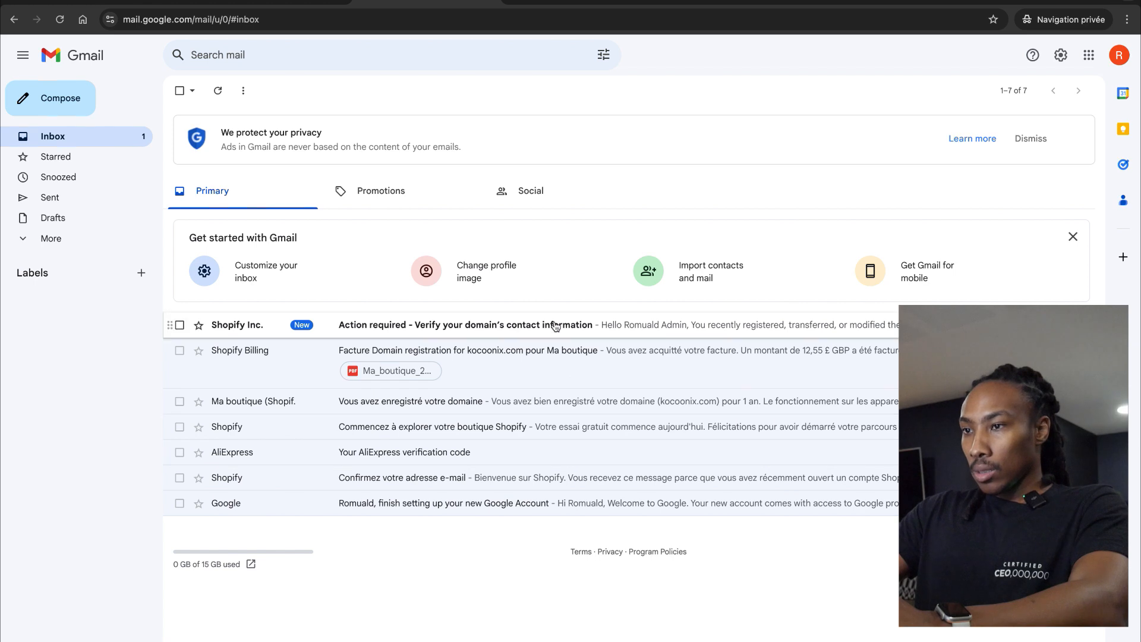
left_click(590, 324)
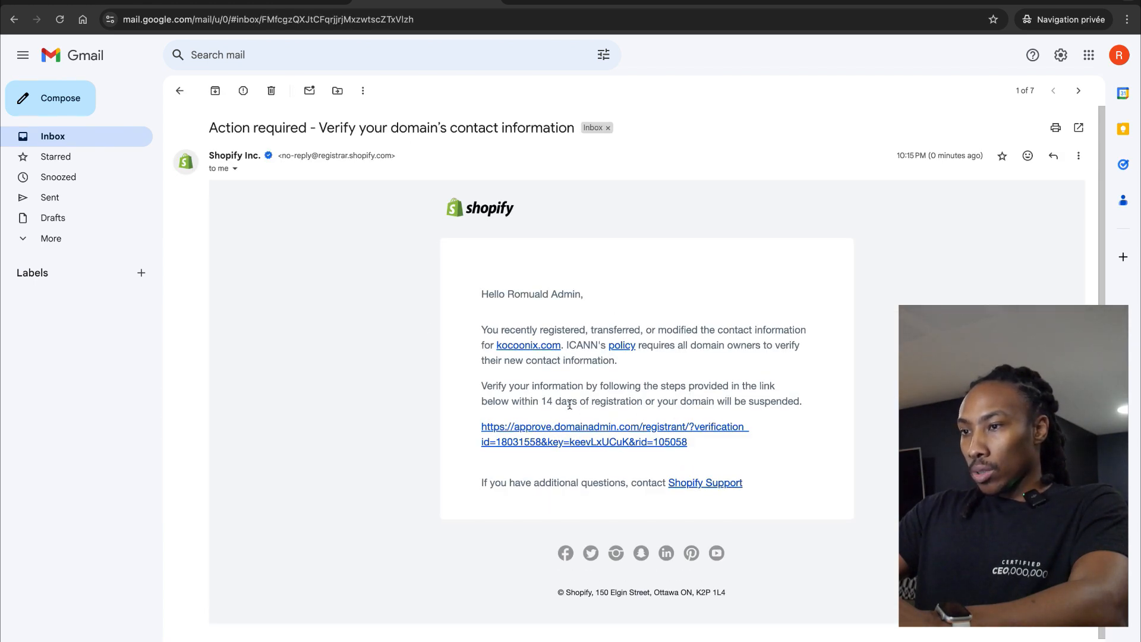
left_click(618, 428)
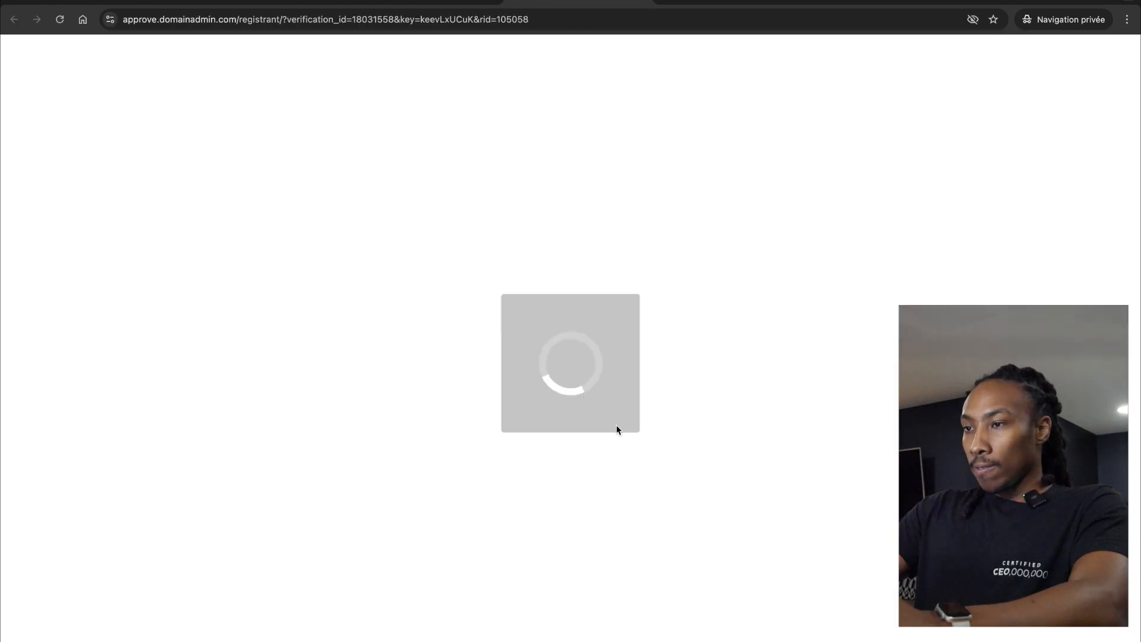
Step: Verify the registrant contact information for kocoonix.com, return to the Shopify admin and close the domain settings
scroll(514, 389, "down", 1)
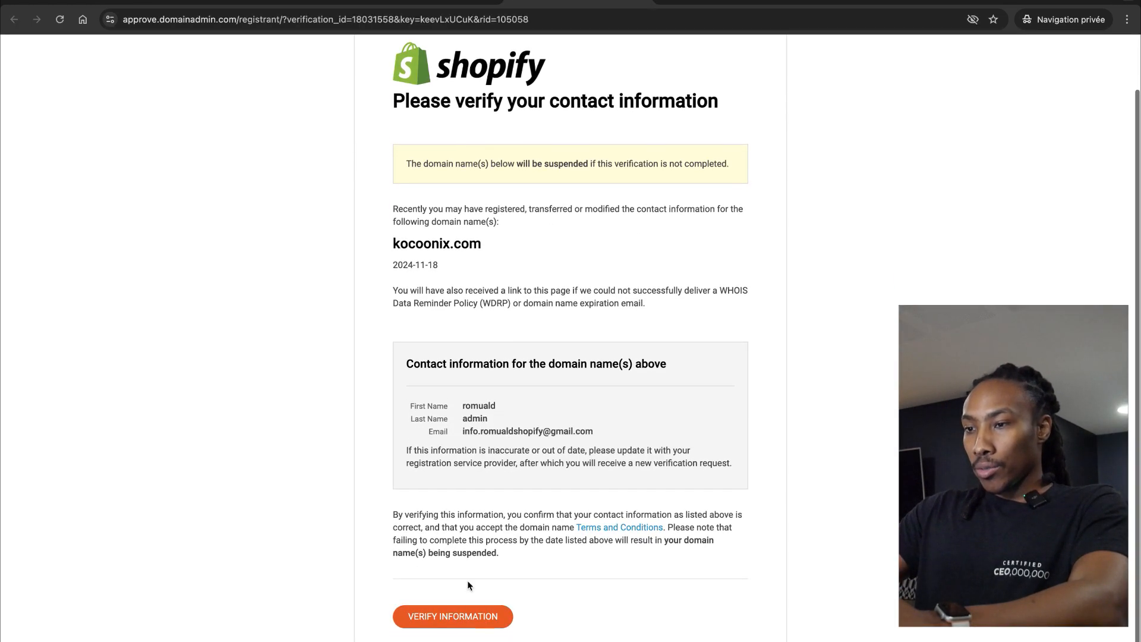
left_click(450, 623)
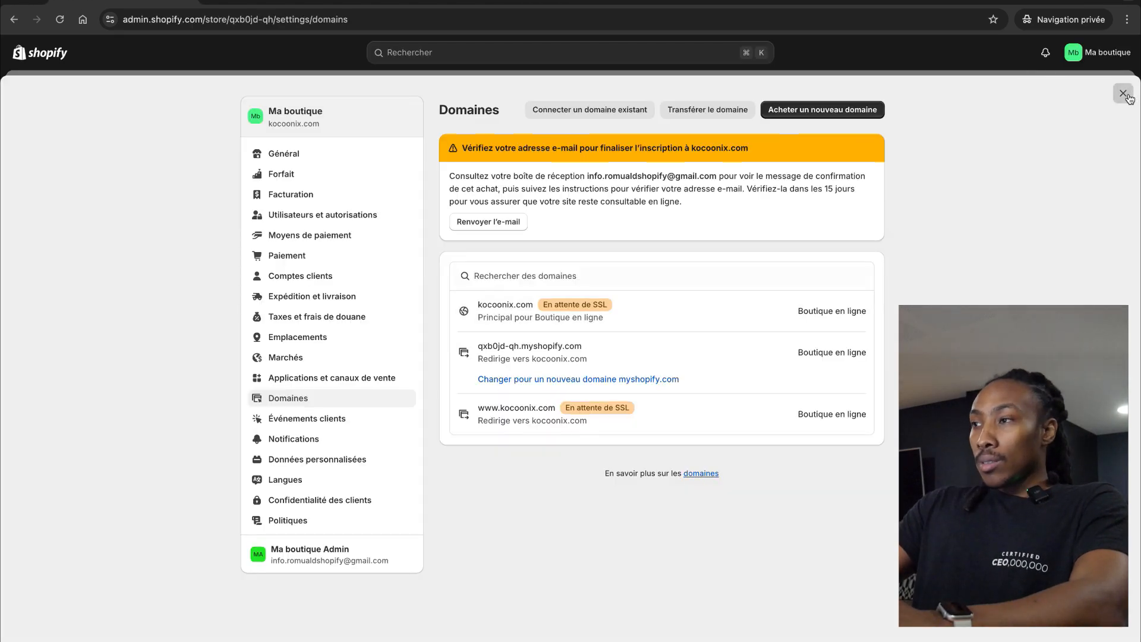
left_click(1128, 96)
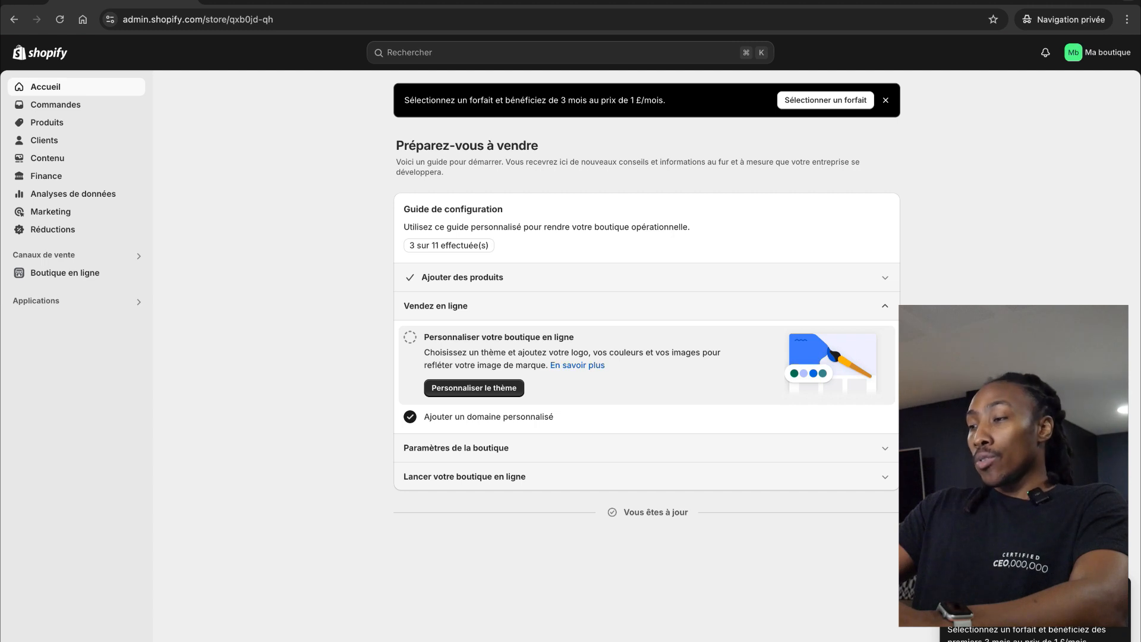
Step: Open the imported women's fleece tights product and delete its entire supplier description
left_click(87, 126)
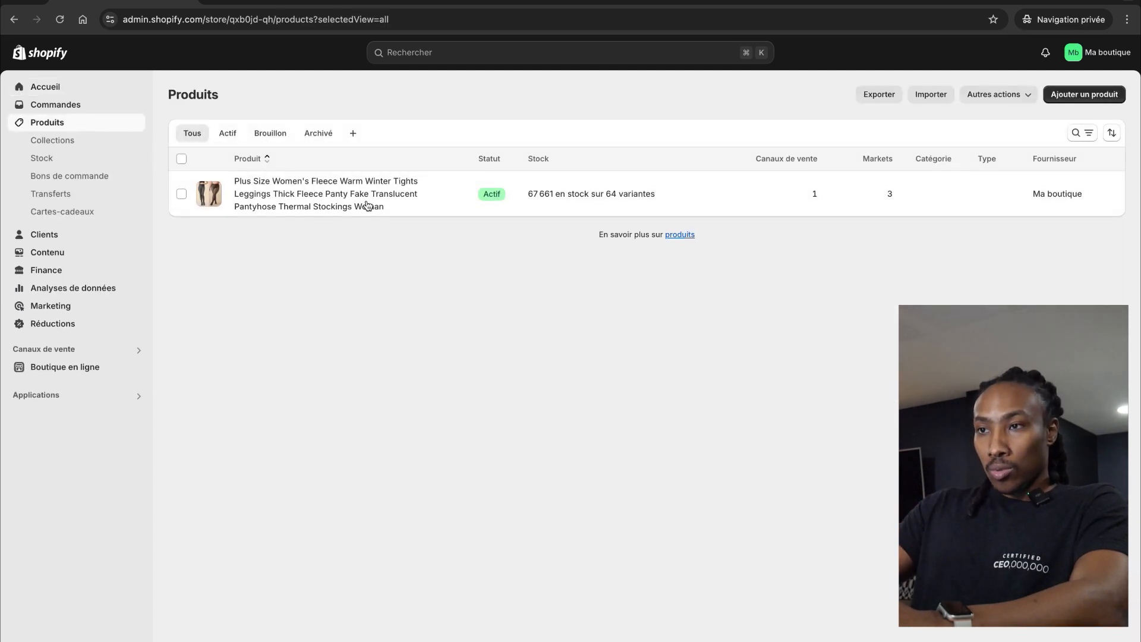
left_click(318, 191)
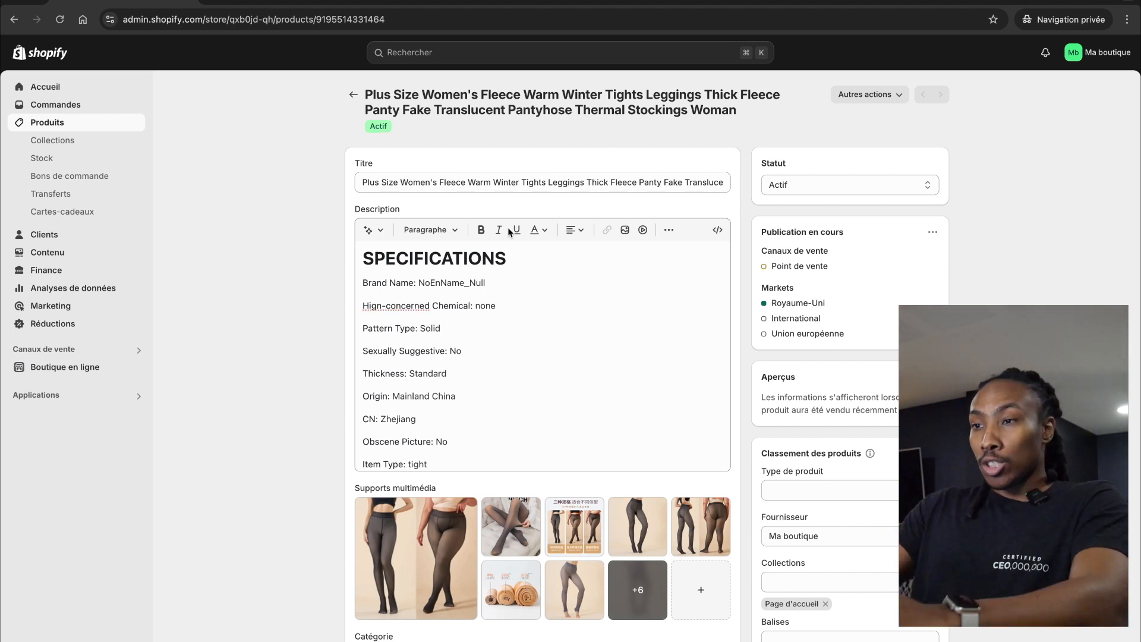
scroll(612, 302, "down", 10)
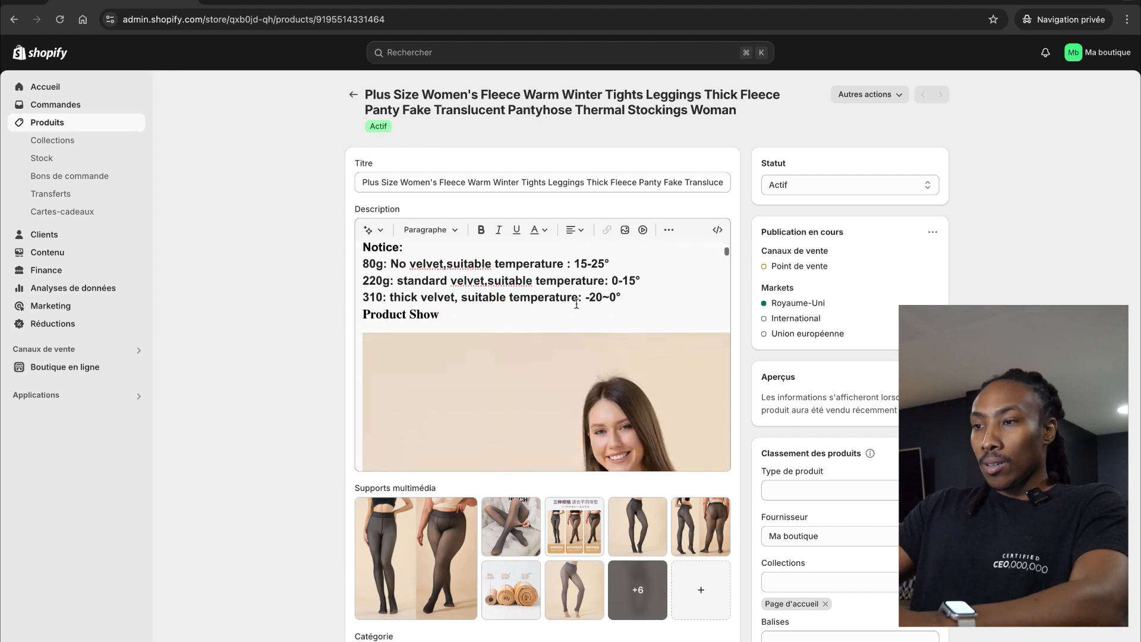
scroll(618, 390, "up", 10)
left_click(598, 326)
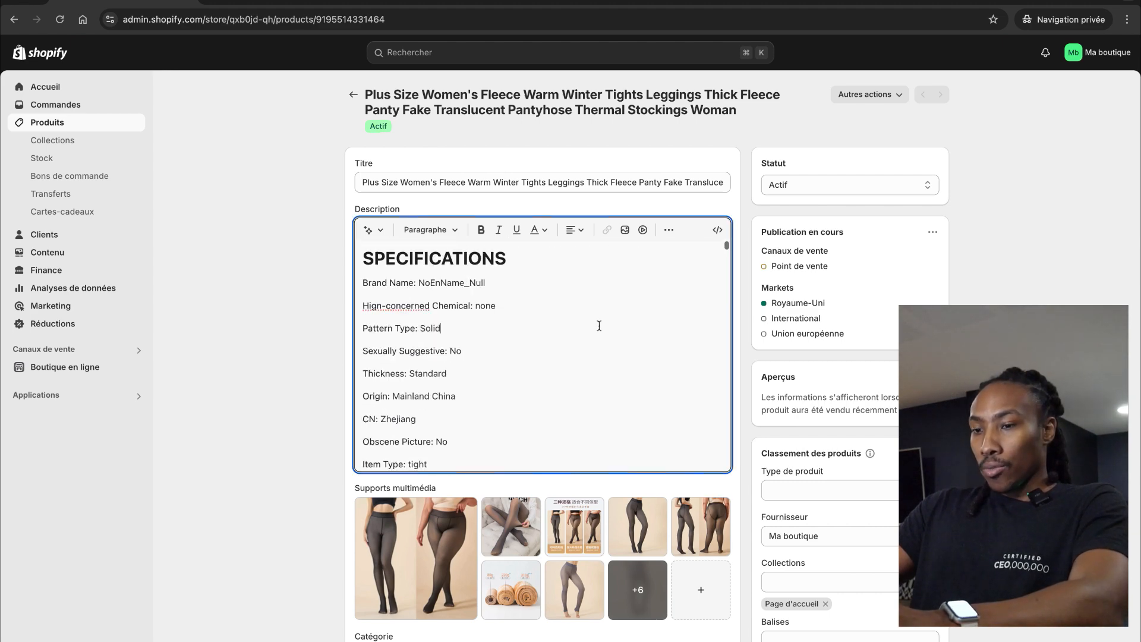
key("ctrl+a")
key("BackSpace")
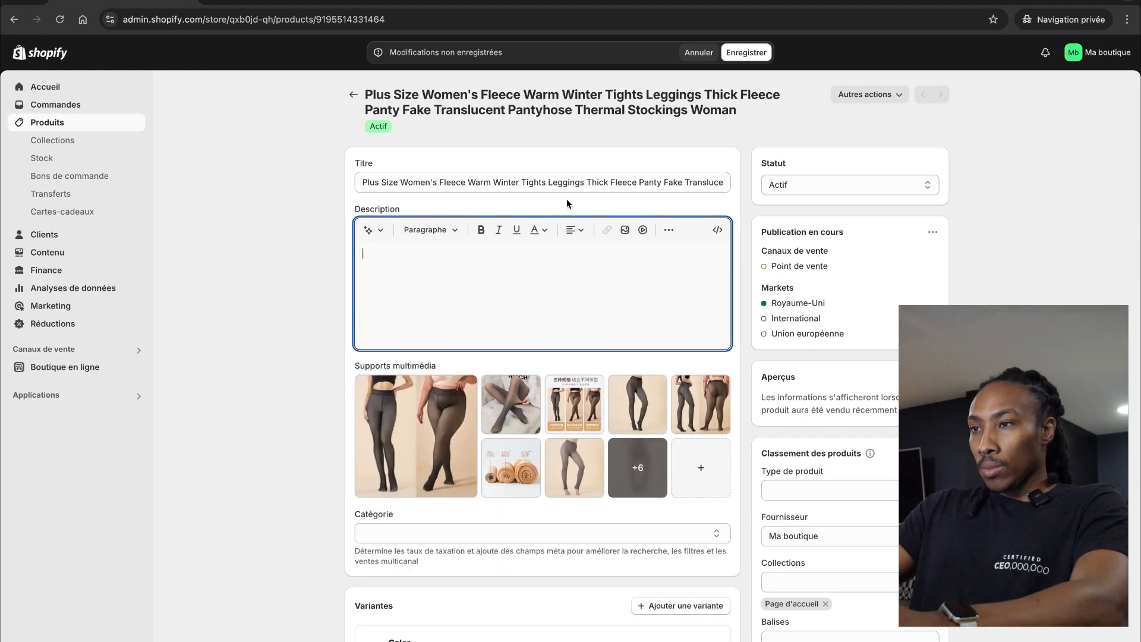
Step: Replace the product's long imported title with "Test" and save the product
left_click(578, 178)
key("ctrl+a")
key("BackSpace")
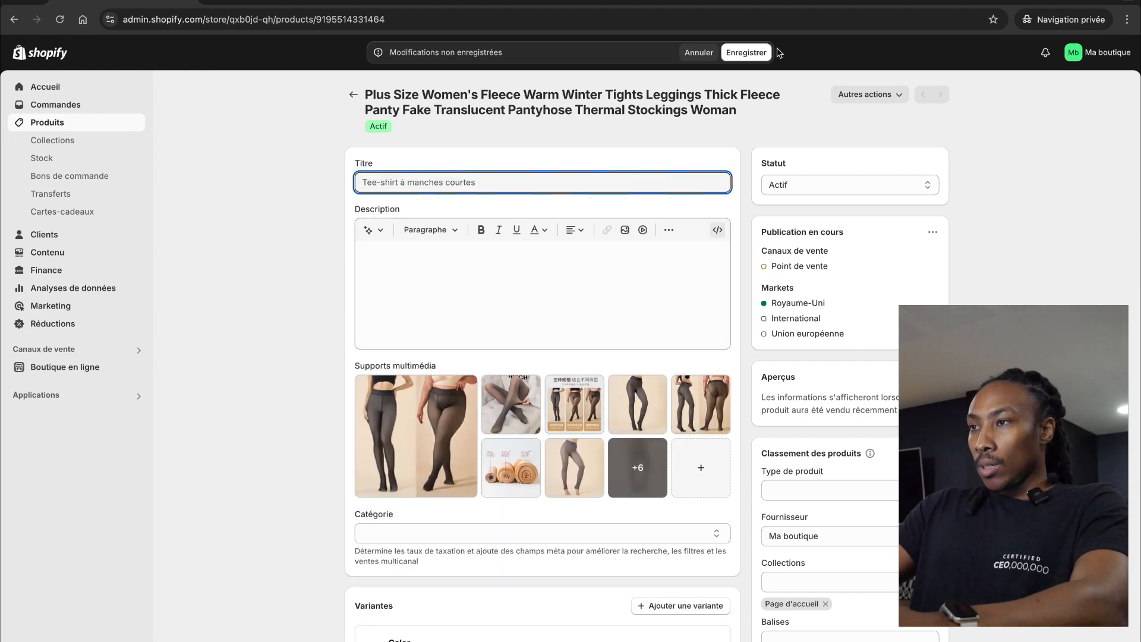
left_click(748, 52)
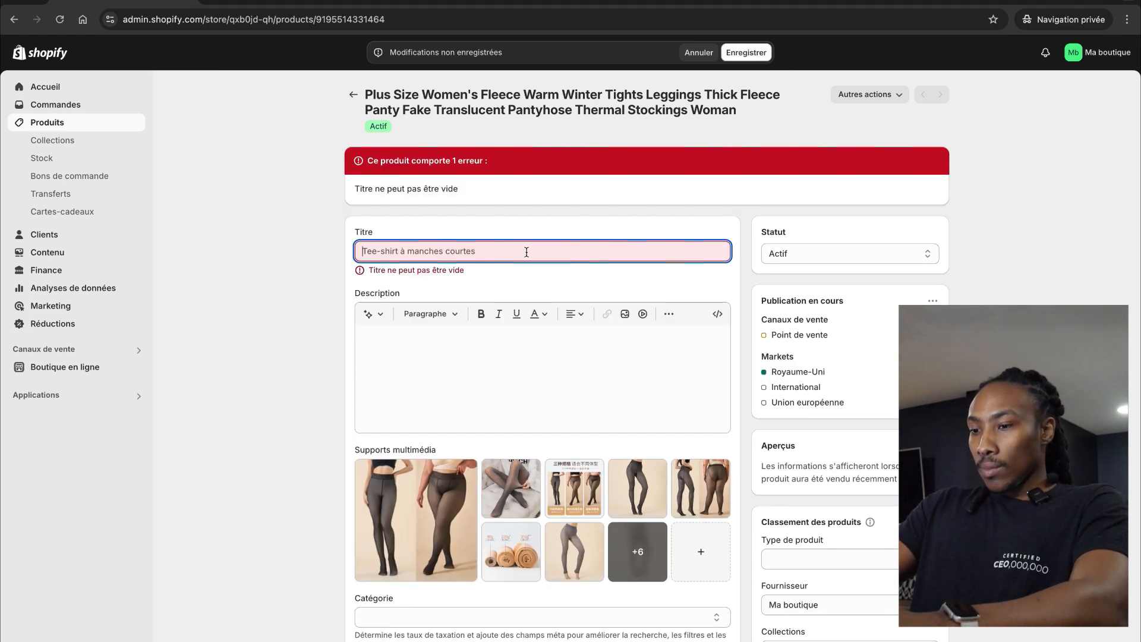
left_click(527, 250)
type("R")
key("BackSpace")
type("Test")
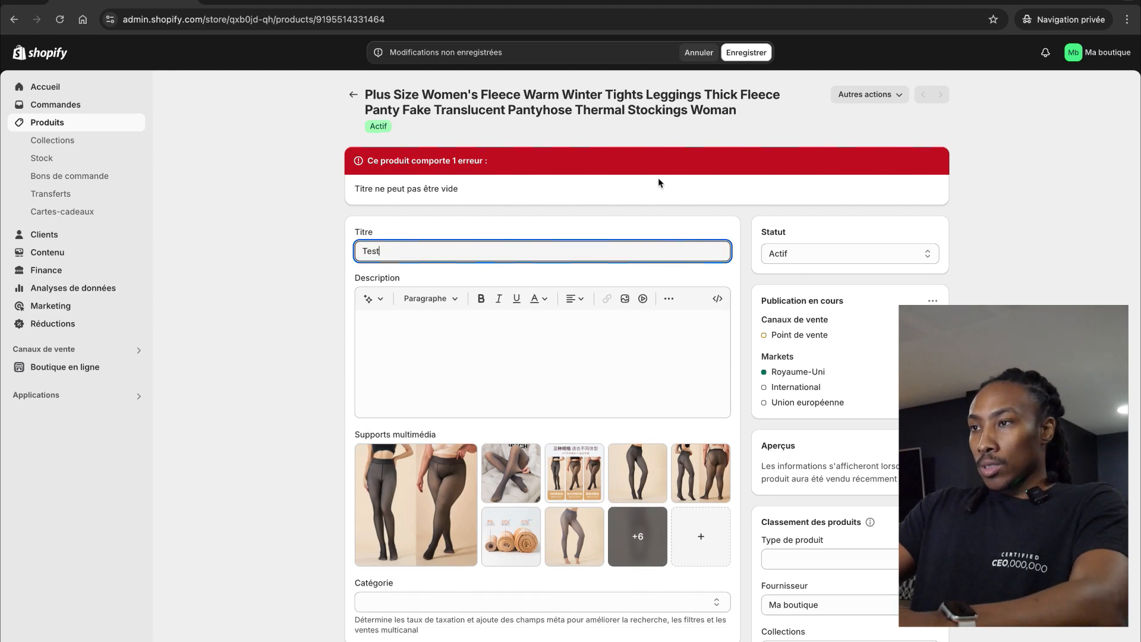
left_click(754, 52)
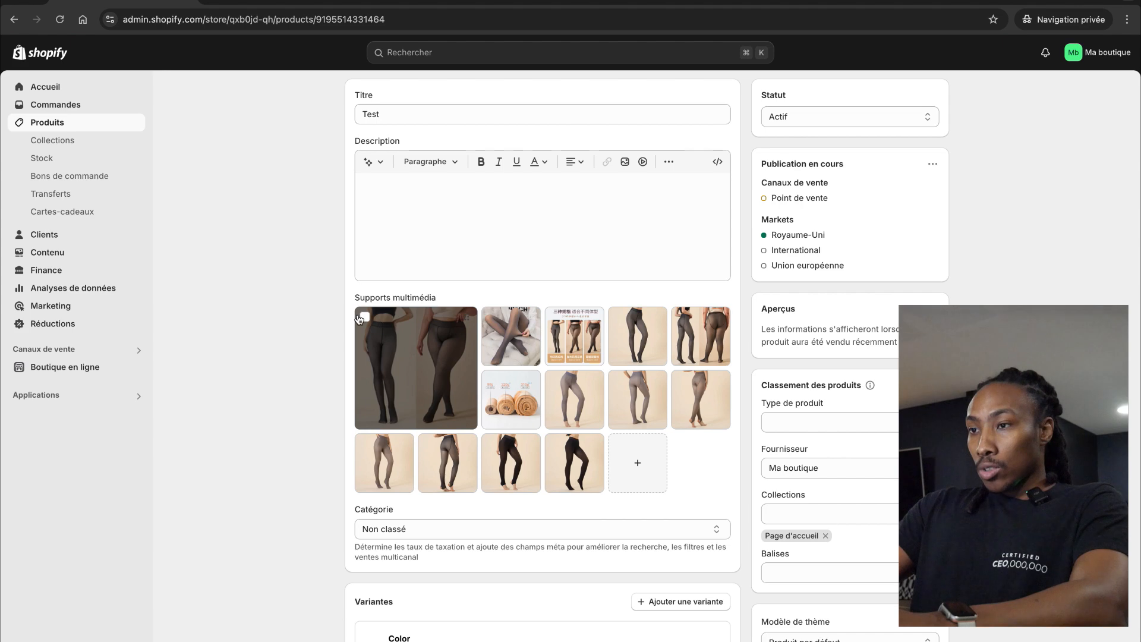
Step: Select all of the product's imported images and delete them from its media
left_click(359, 317)
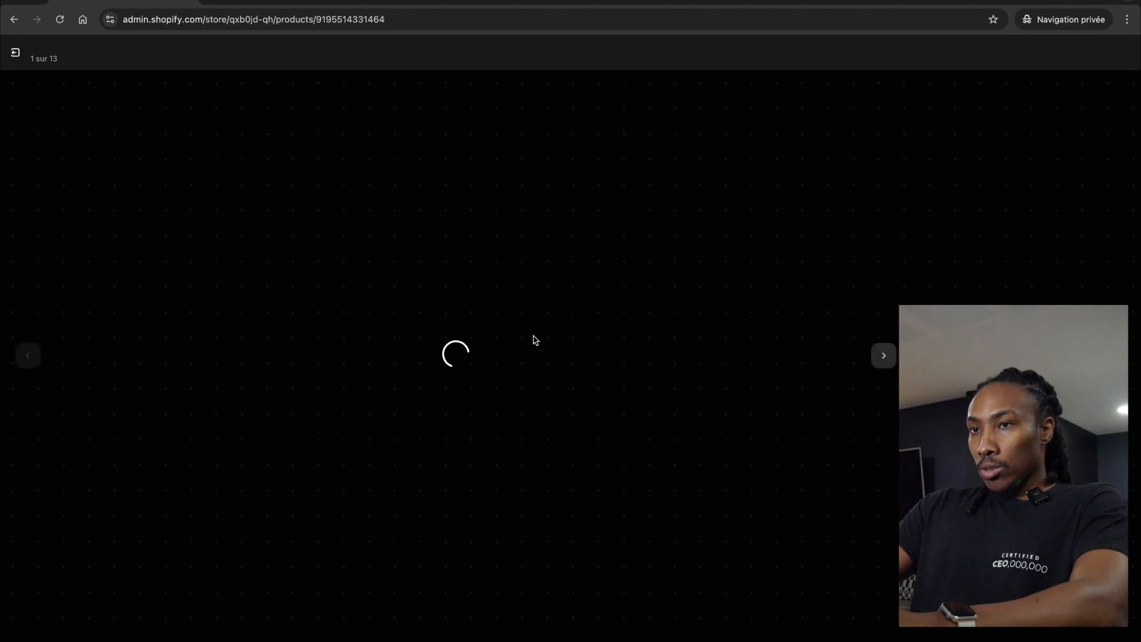
left_click(15, 52)
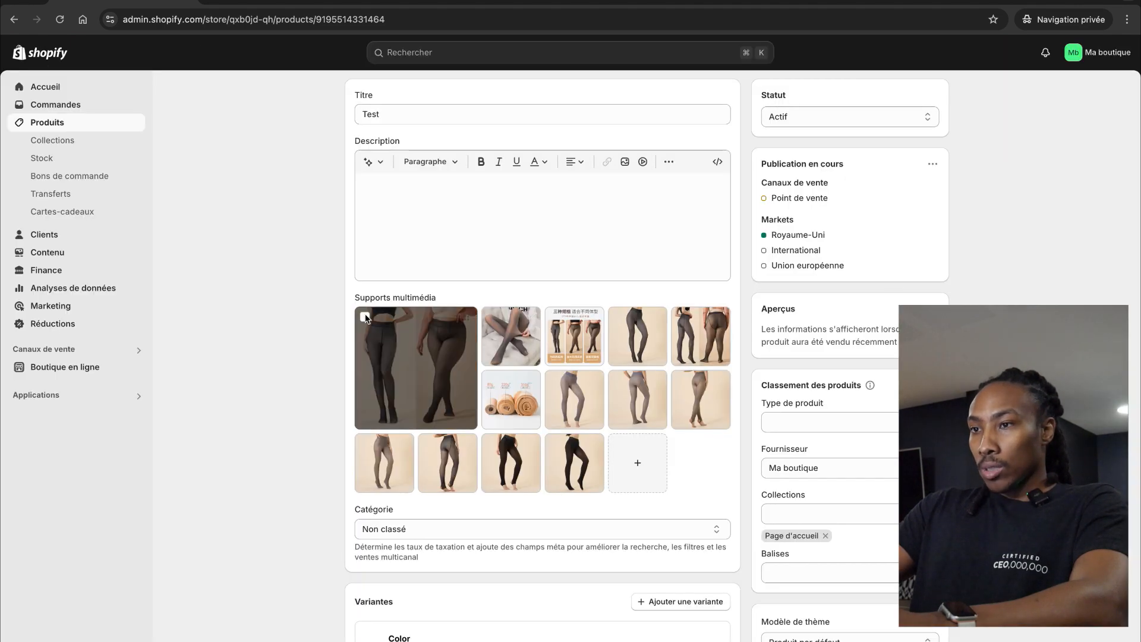
left_click(365, 317)
left_click(492, 317)
left_click(618, 317)
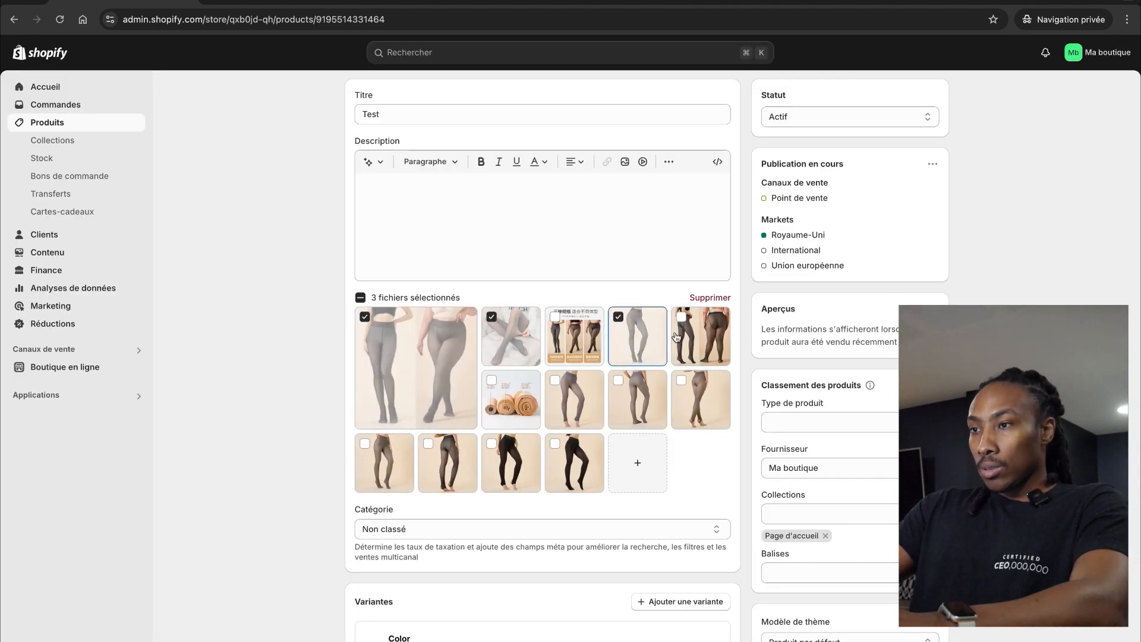
left_click(681, 316)
left_click(492, 379)
left_click(554, 379)
left_click(618, 379)
left_click(681, 380)
left_click(365, 443)
left_click(428, 443)
left_click(492, 443)
left_click(555, 444)
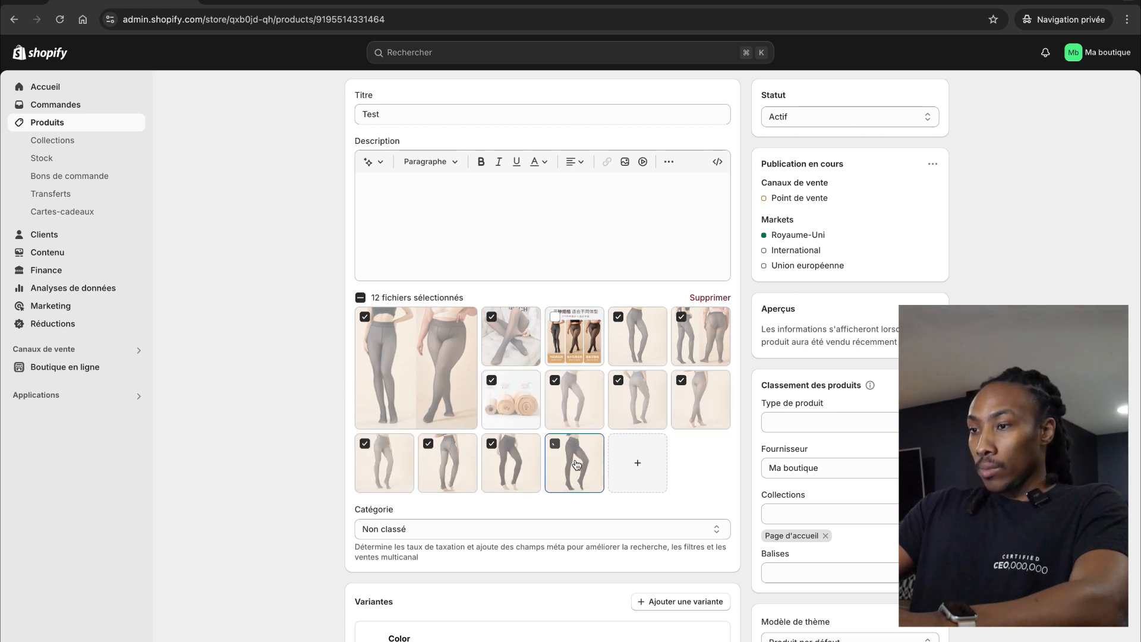
left_click(719, 299)
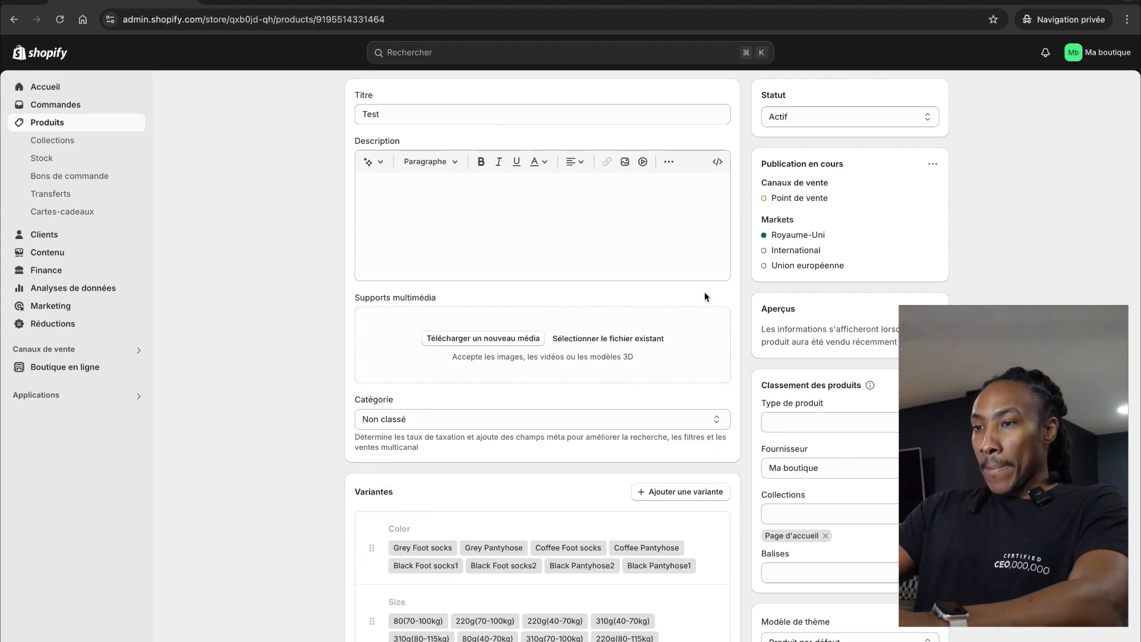
Step: Copy the tights sales text, from "Des Collants Doublés" through the durability paragraph, from Google Docs into the Shopify product description and save
key("ctrl+Left")
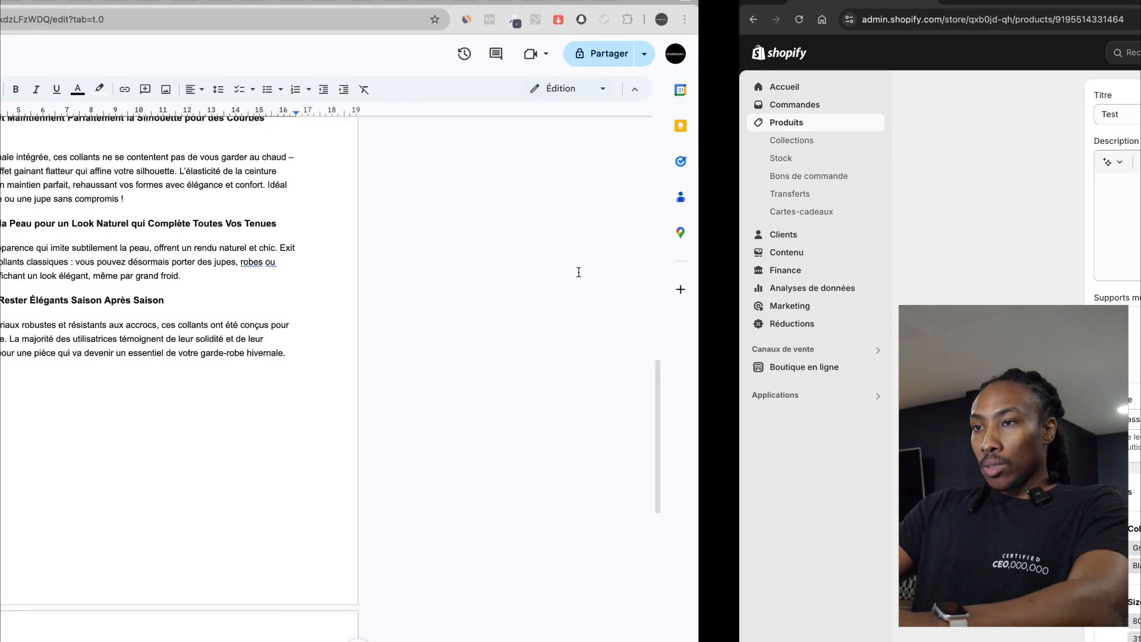
scroll(558, 301, "up", 5)
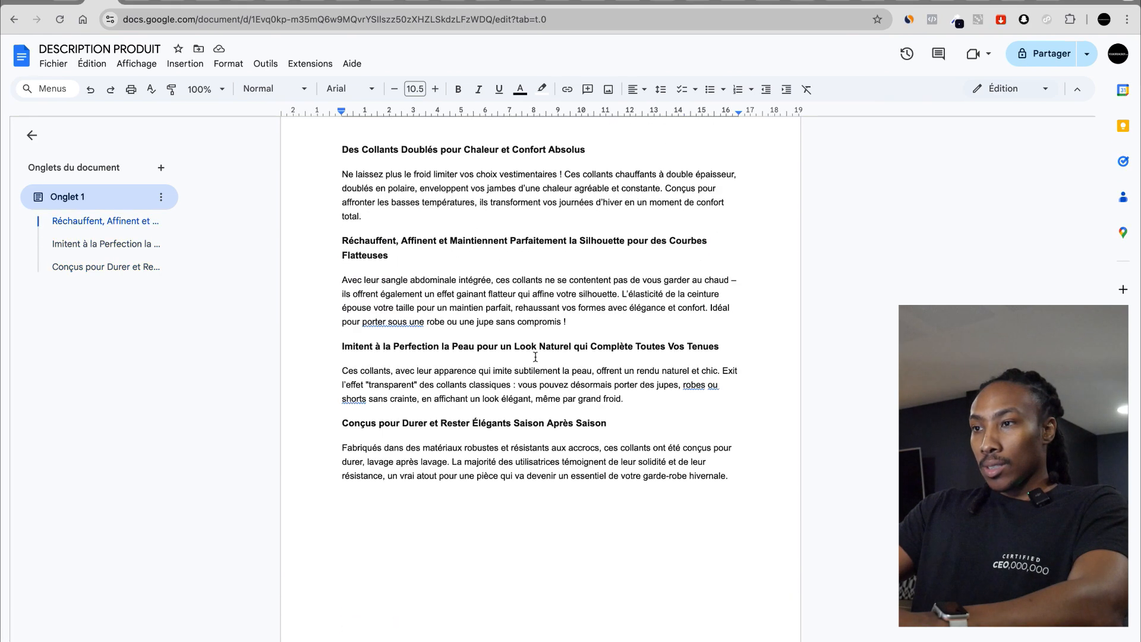
left_click_drag(341, 329, 735, 590)
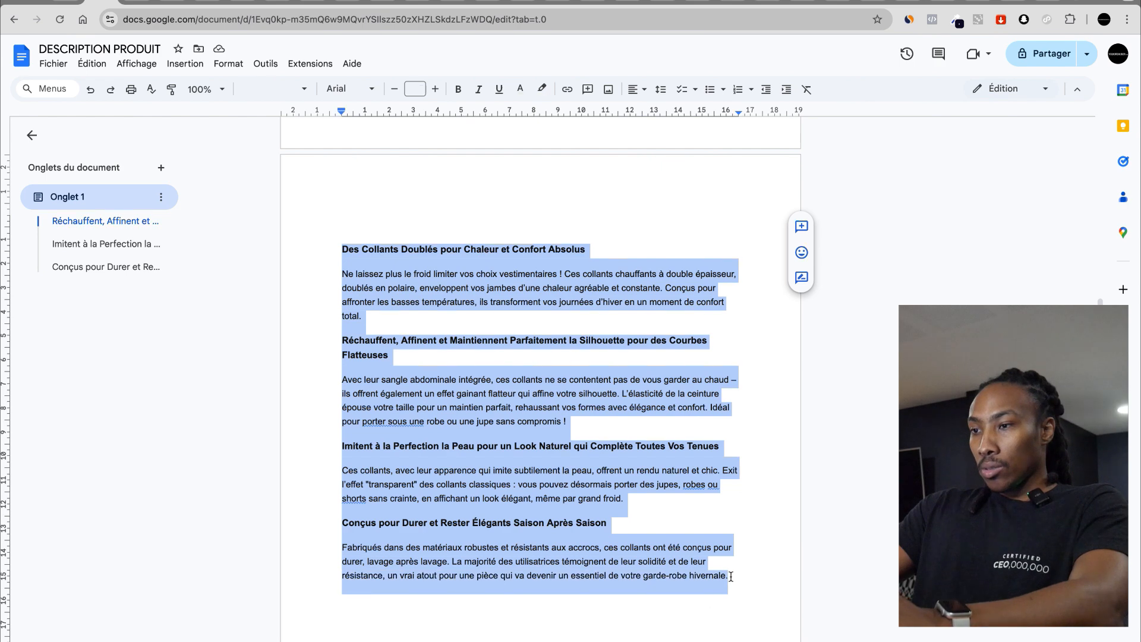
key("ctrl+Right")
left_click(536, 238)
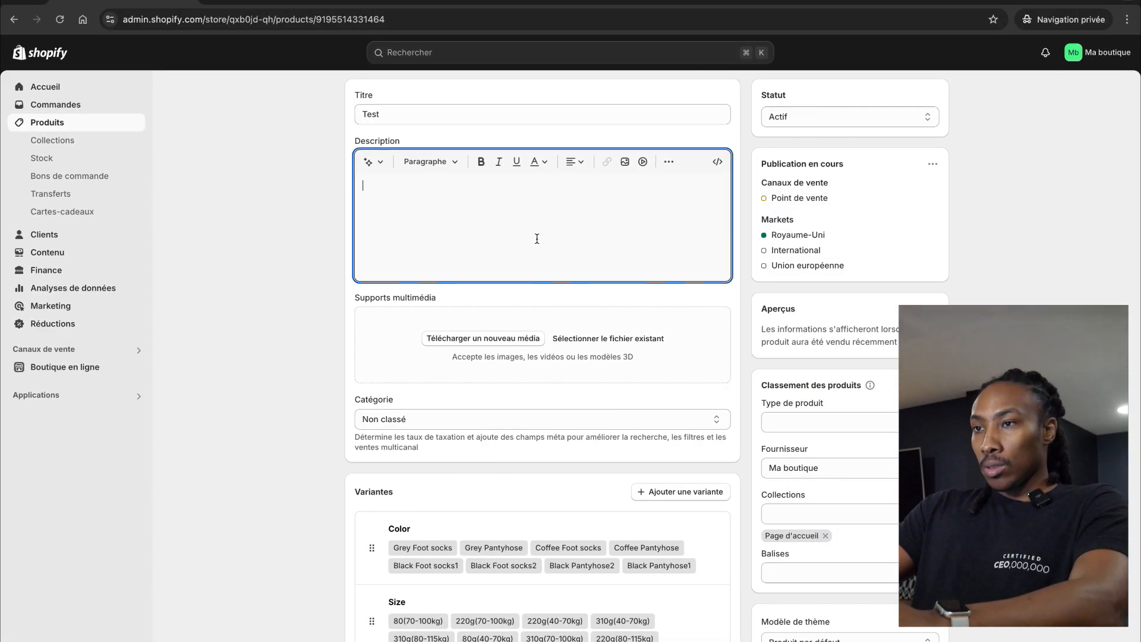
key("ctrl+v")
scroll(537, 239, "up", 5)
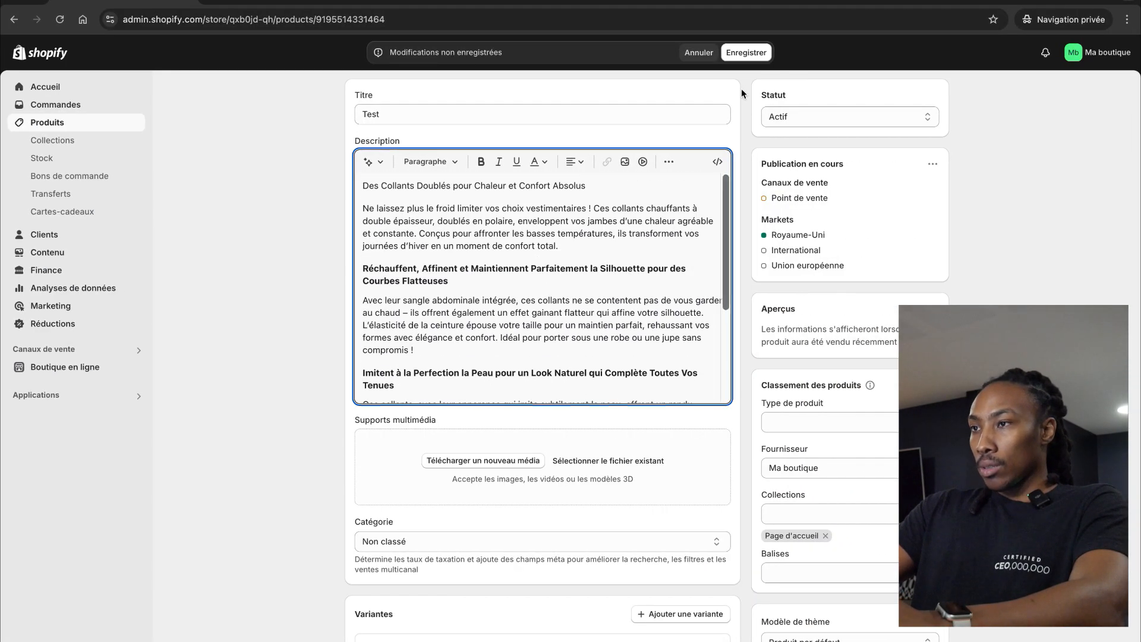
left_click(752, 53)
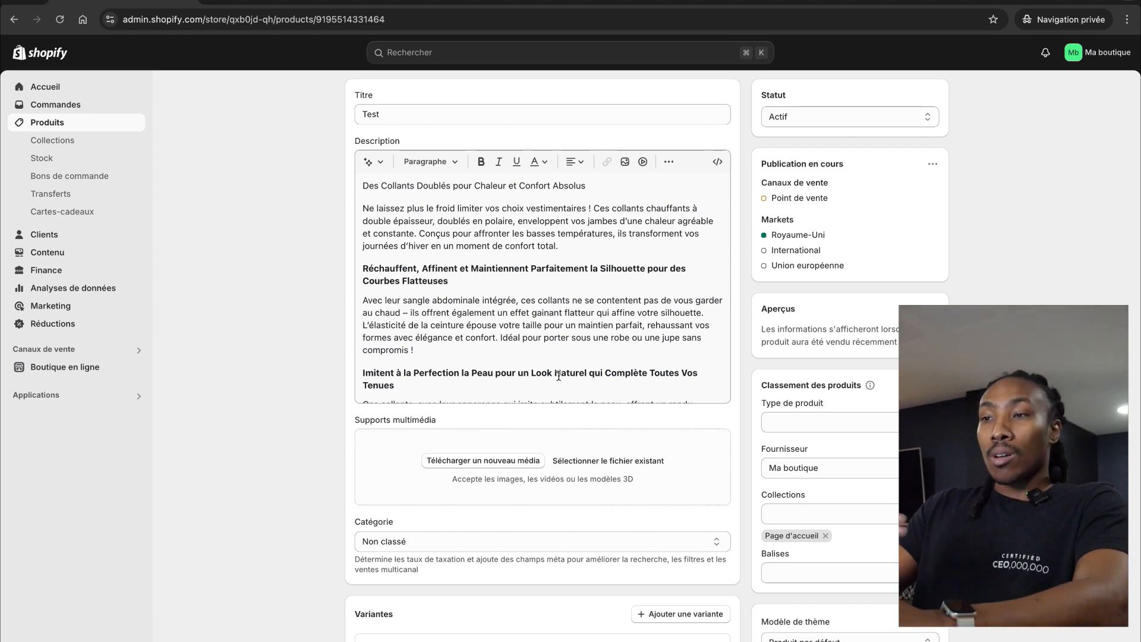
Step: Switch to the Google Docs document, change "extra" to "ultra" in the "Titre" line and copy the title text
key("super+Tab")
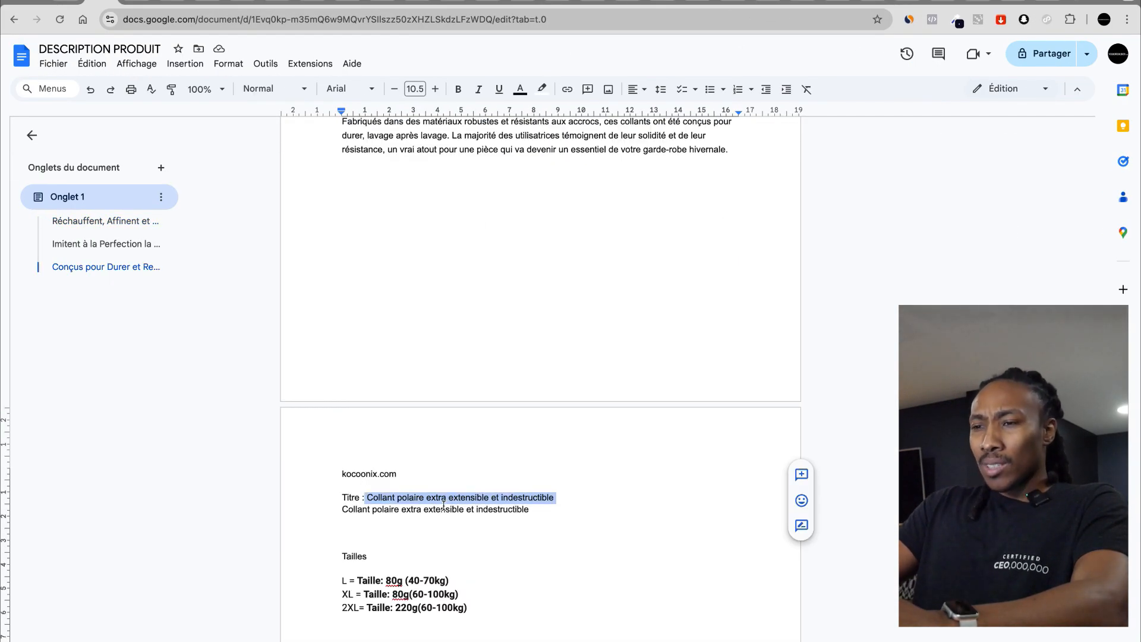
left_click(454, 500)
key("BackSpace")
key("BackSpace")
key("BackSpace")
key("BackSpace")
key("BackSpace")
type("ultra")
left_click_drag(555, 499, 368, 494)
key("ctrl+c")
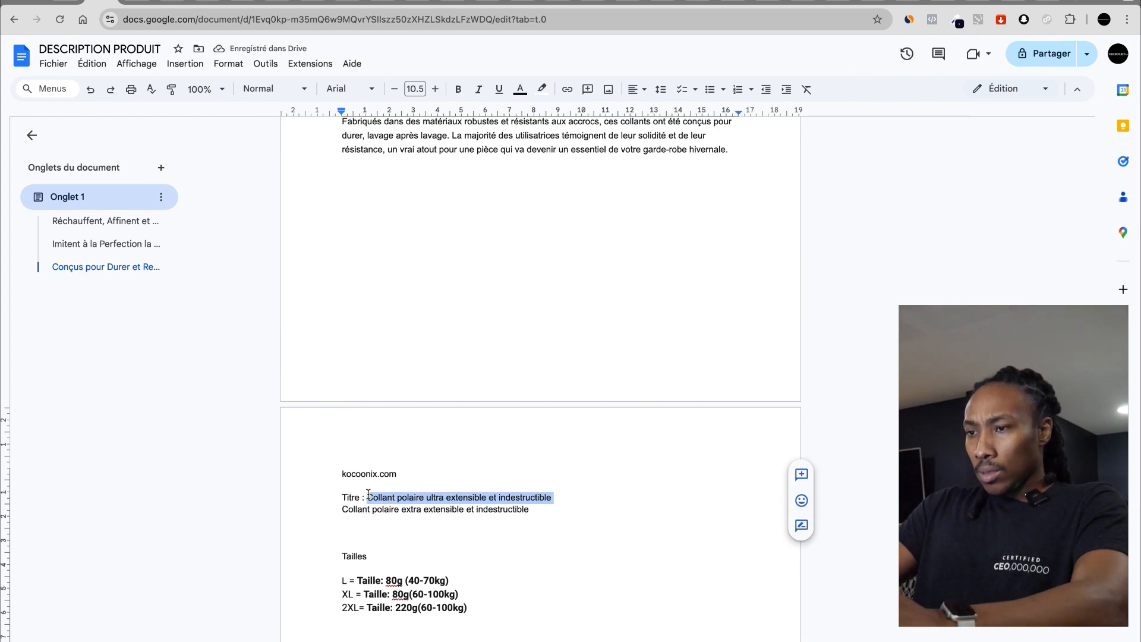
Step: Return to Shopify, set the product title to "Kocoonix™ Collant polaire ultra extensible et indestructible" and save
key("super+Tab")
left_click(451, 113)
key("ctrl+a")
key("ctrl+v")
scroll(356, 162, "up", 1)
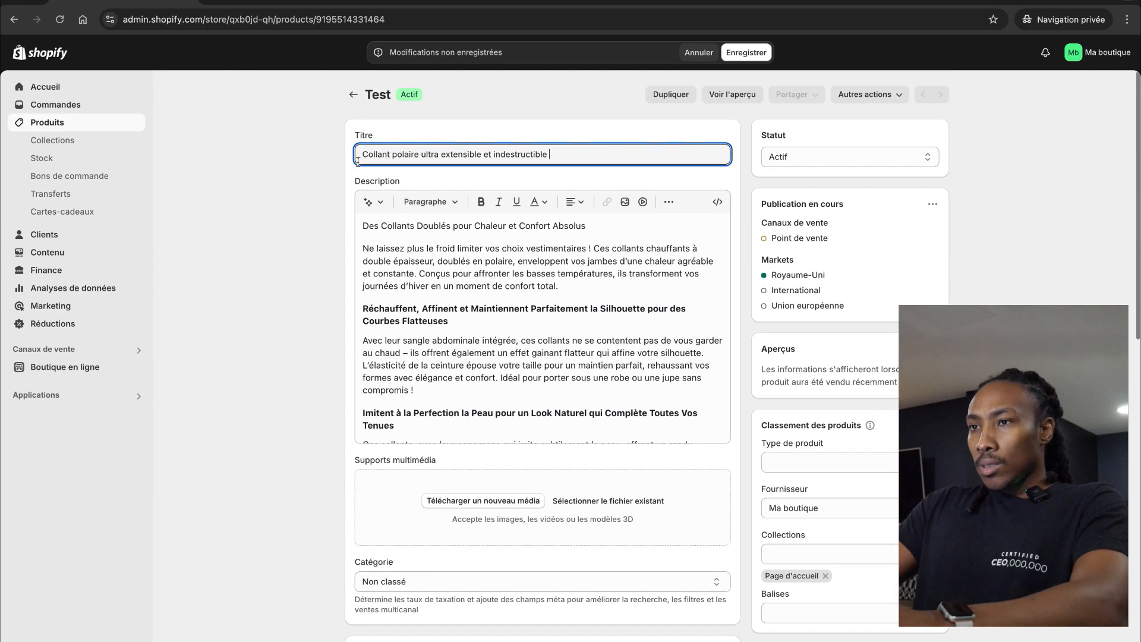
type("Ko")
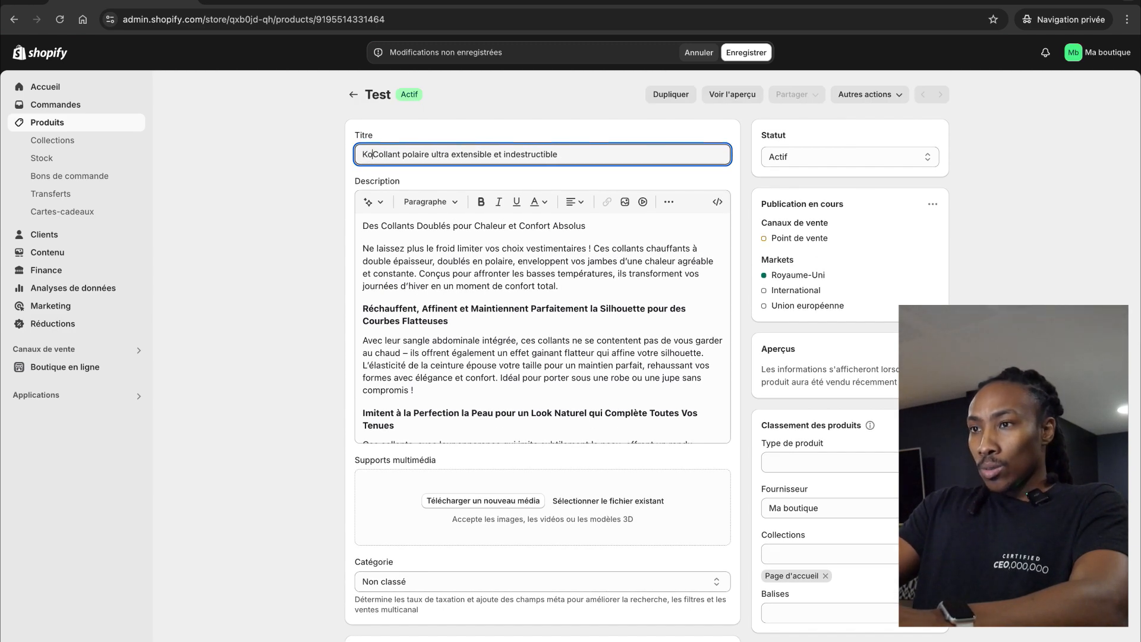
type("coonix")
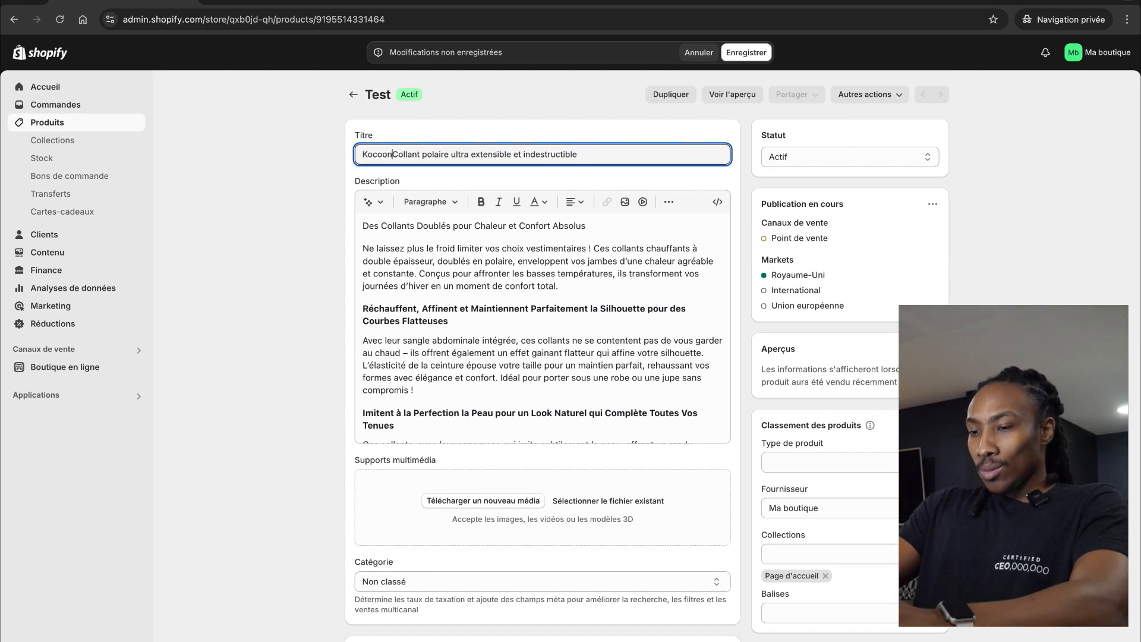
type("™")
key("super+s")
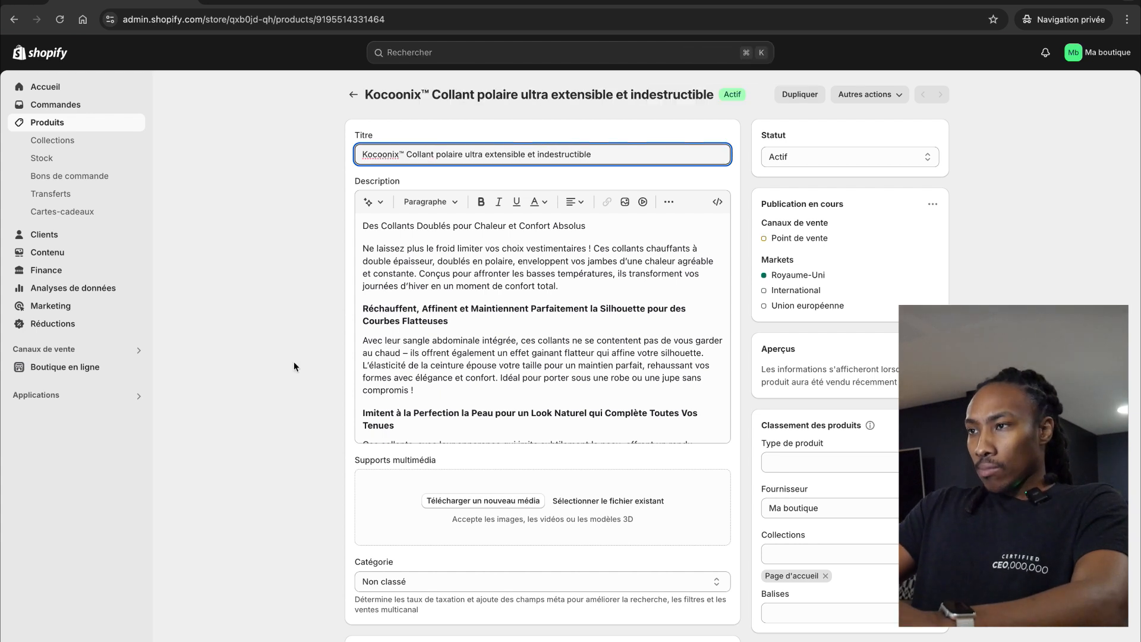
Step: Preview the product's storefront page, review its title, variants and description, and return to the product editor
left_click(873, 98)
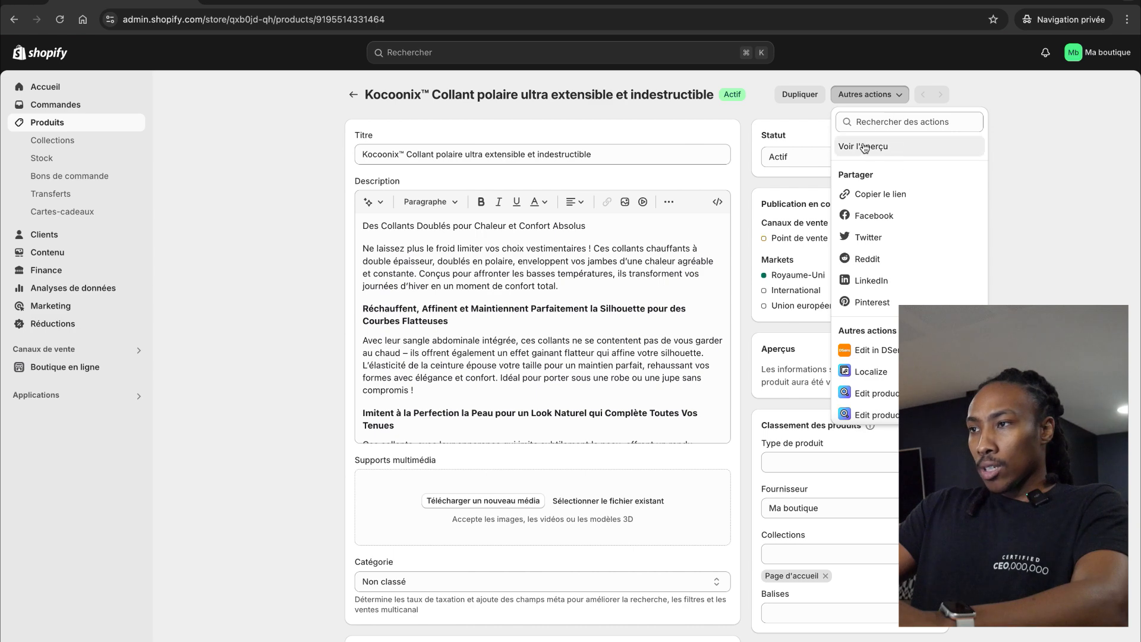
left_click(881, 148)
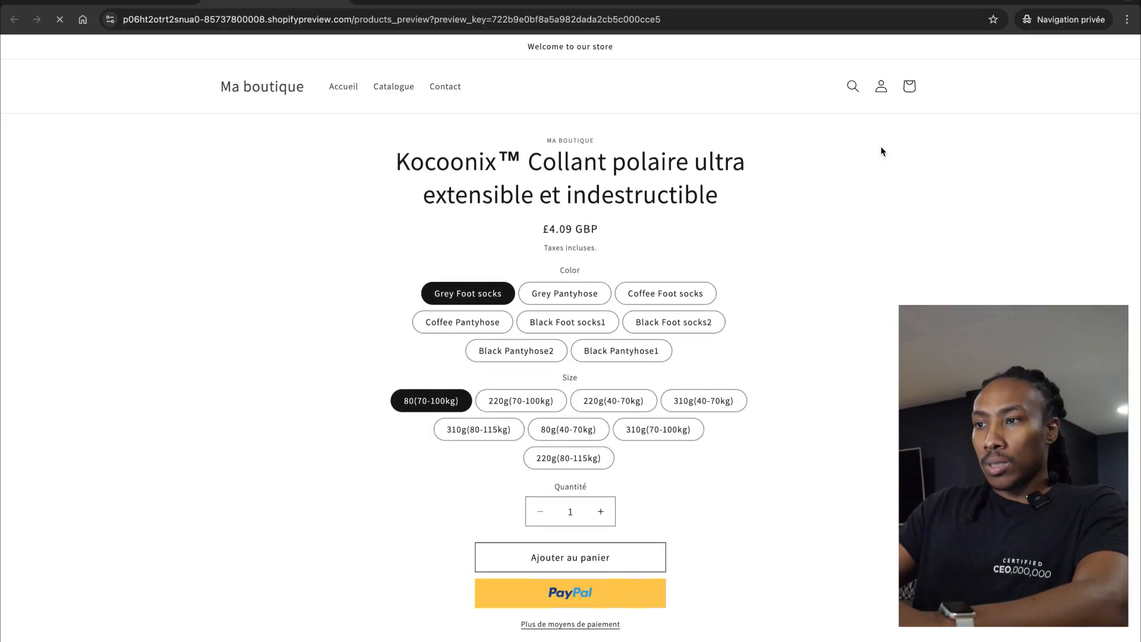
scroll(505, 239, "down", 10)
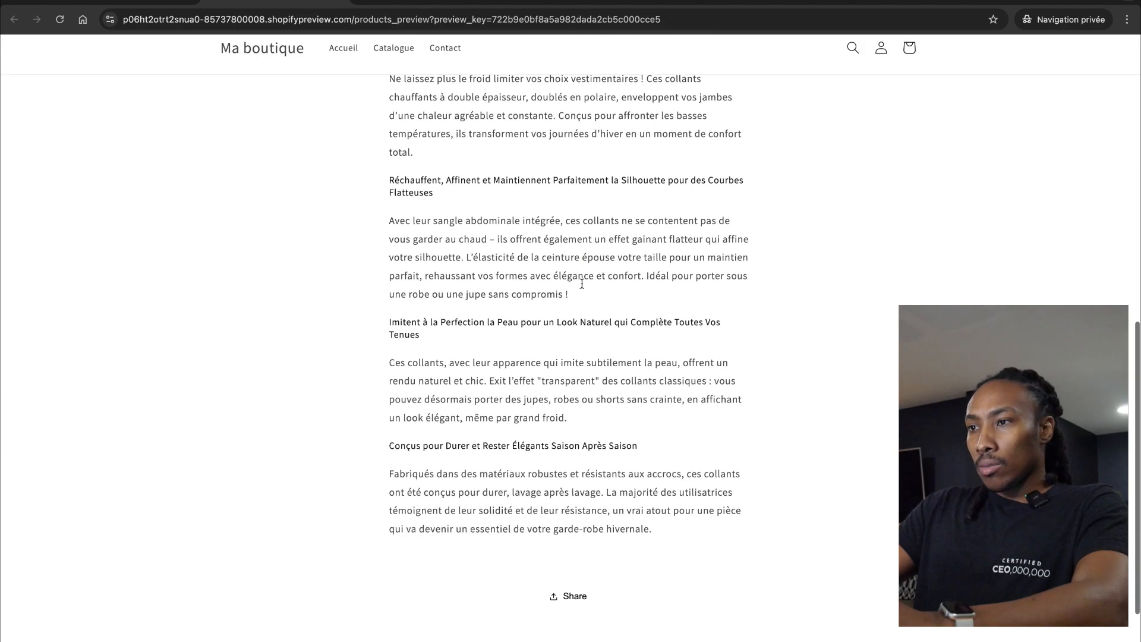
scroll(653, 303, "up", 2)
scroll(653, 301, "up", 10)
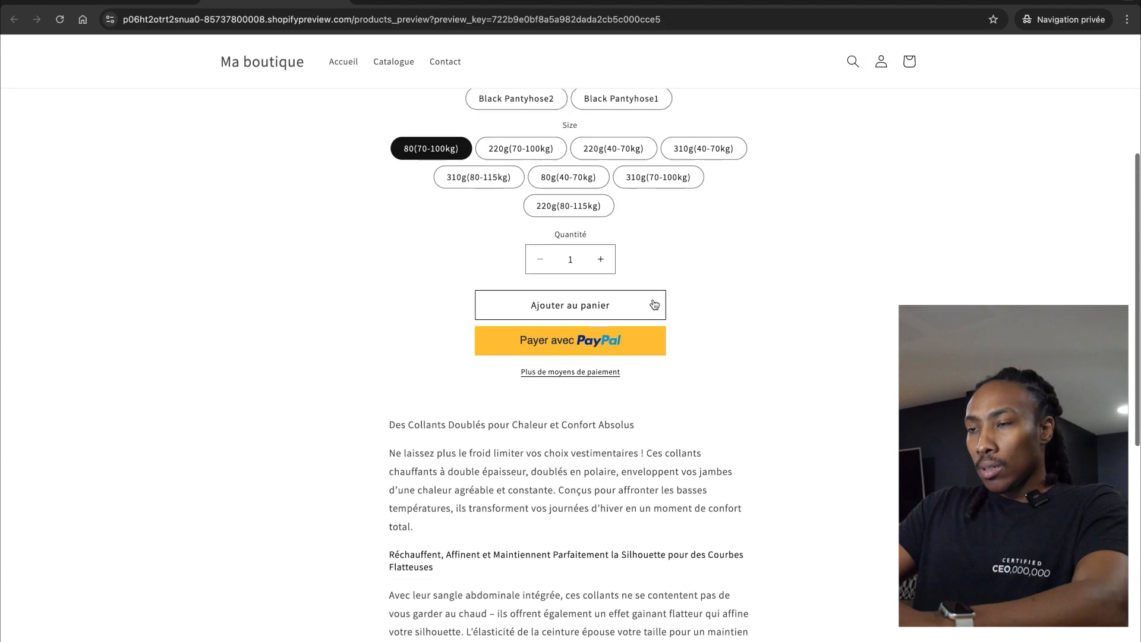
scroll(653, 303, "down", 10)
scroll(652, 303, "up", 10)
scroll(654, 304, "down", 1)
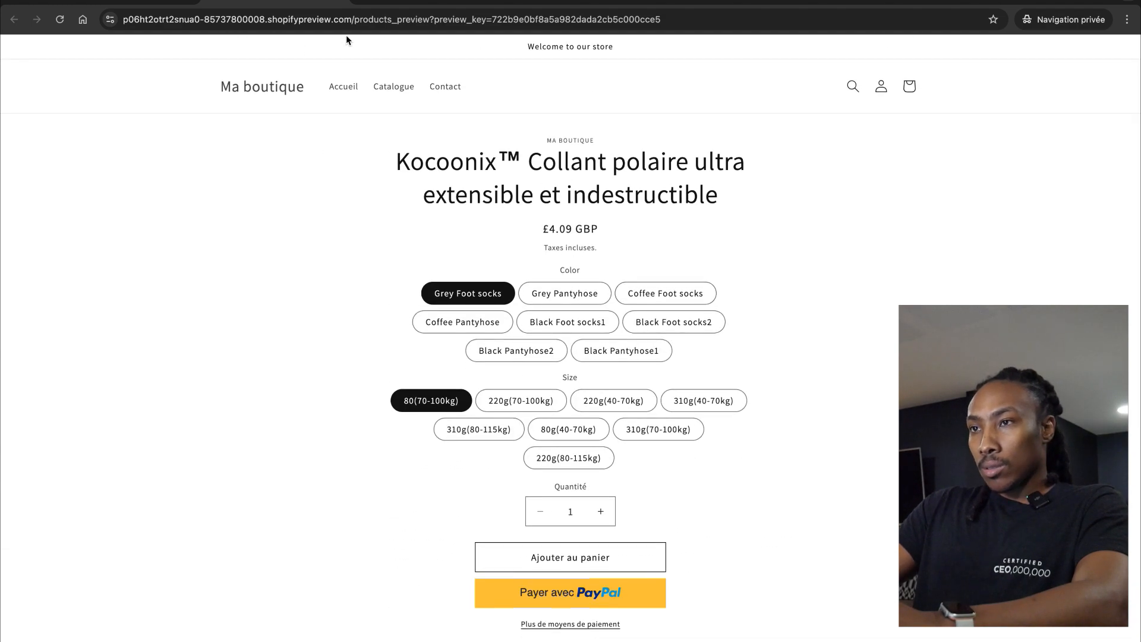
left_click(119, 2)
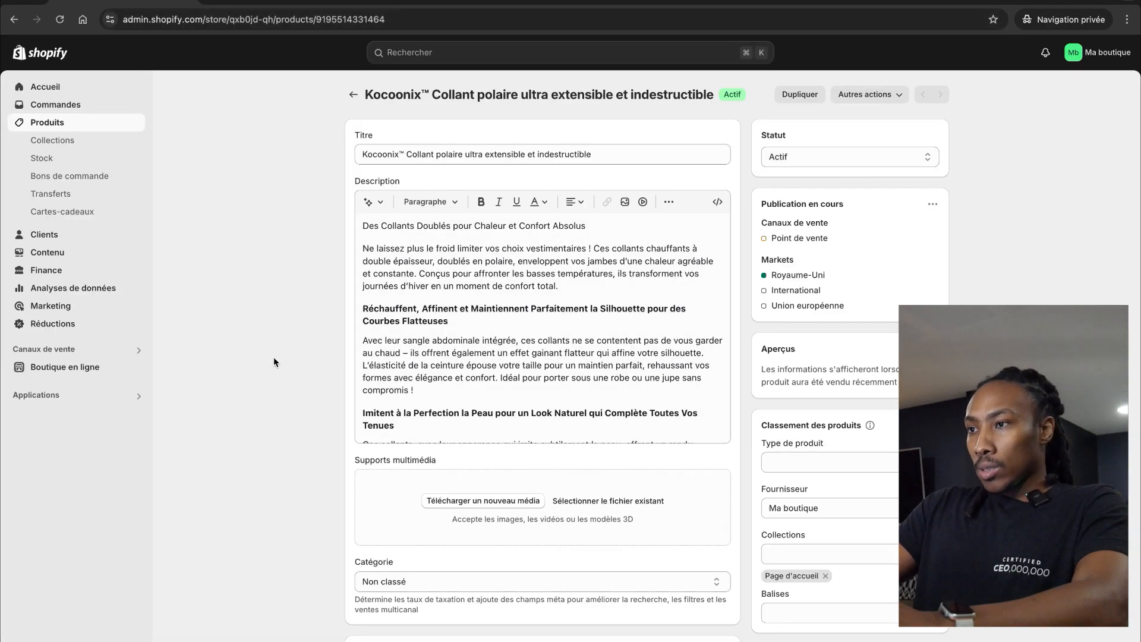
Step: Switch to the KOCOONIX design in Canva and recolour the three bullet circles on page 1 to the light beige document colour
scroll(273, 359, "down", 5)
scroll(274, 360, "up", 3)
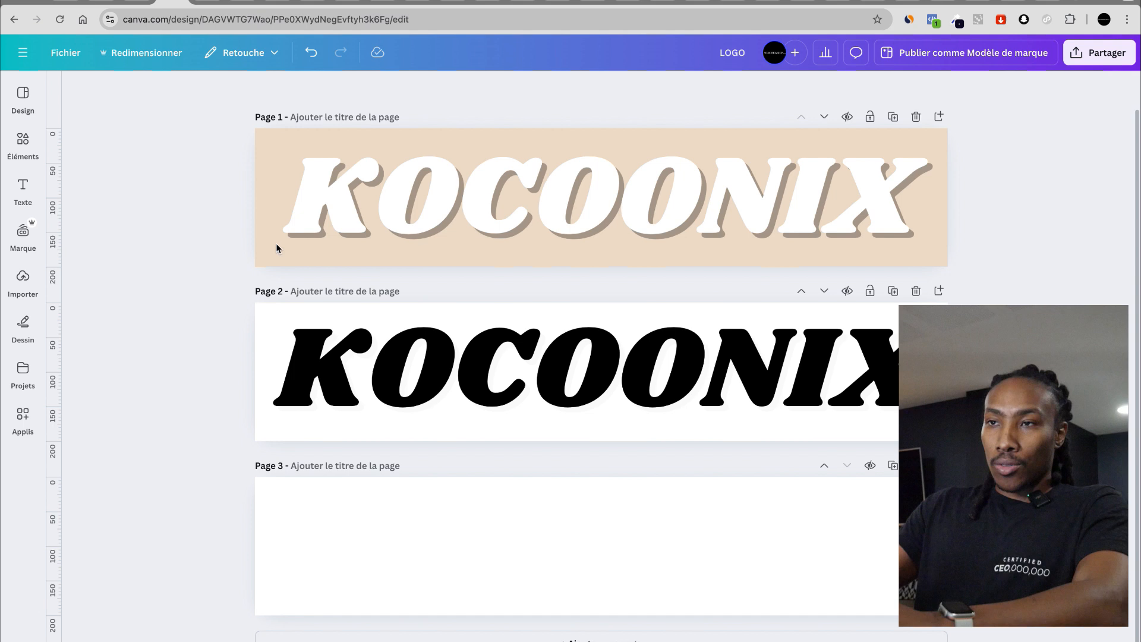
left_click(222, 6)
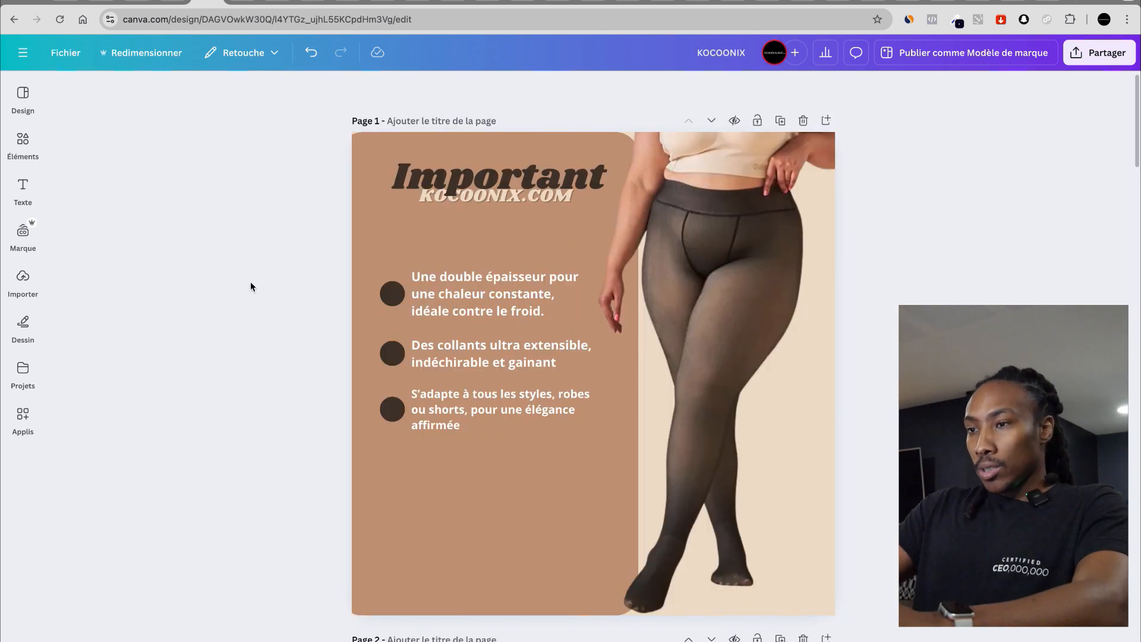
scroll(249, 291, "down", 2)
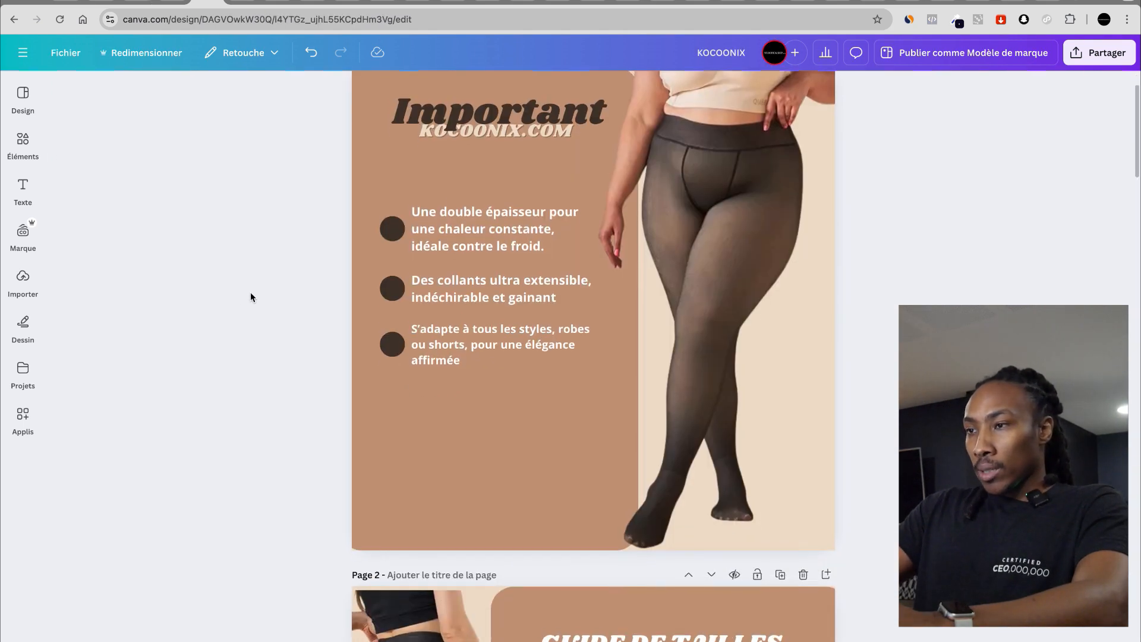
left_click(394, 227)
left_click(261, 365)
left_click(397, 232)
left_click(392, 284, "shift")
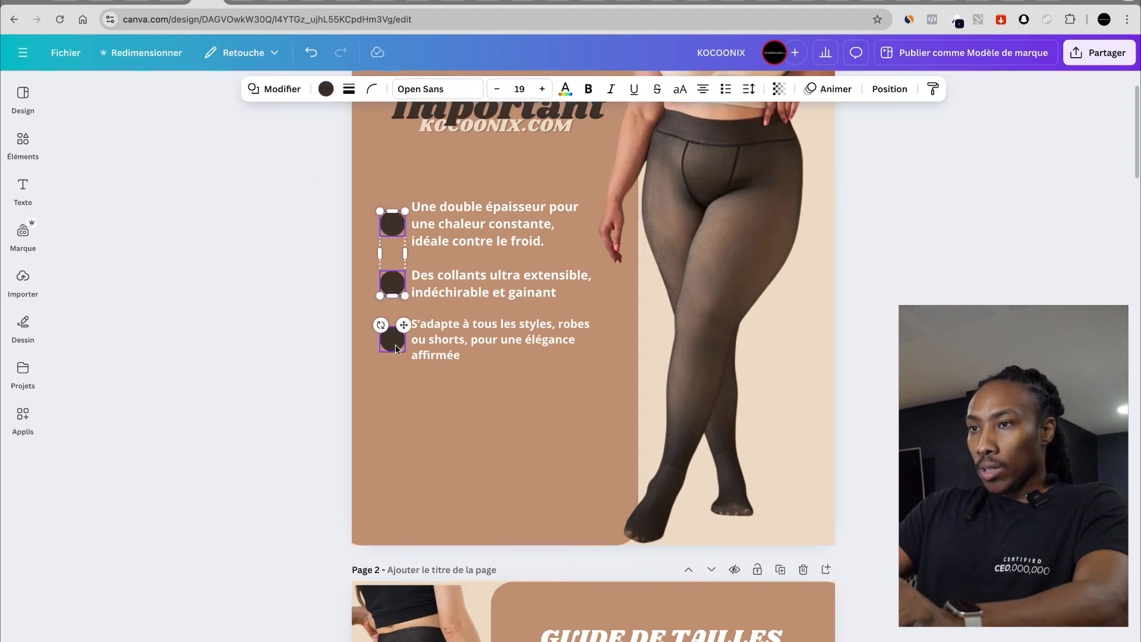
left_click(392, 339, "shift")
left_click(326, 88)
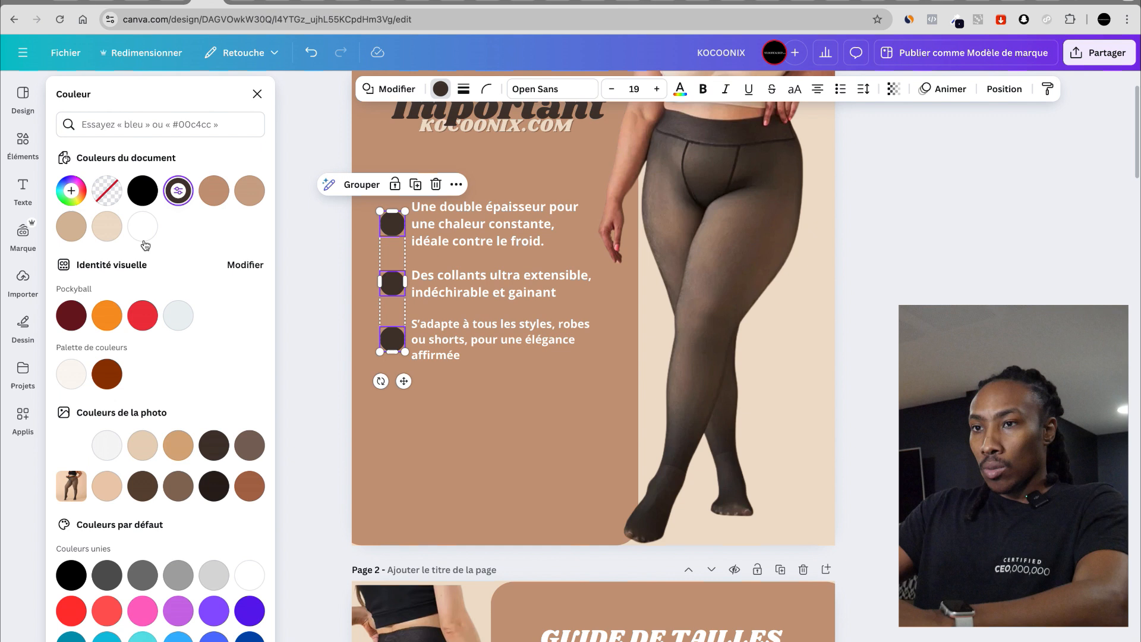
left_click(110, 229)
left_click(288, 246)
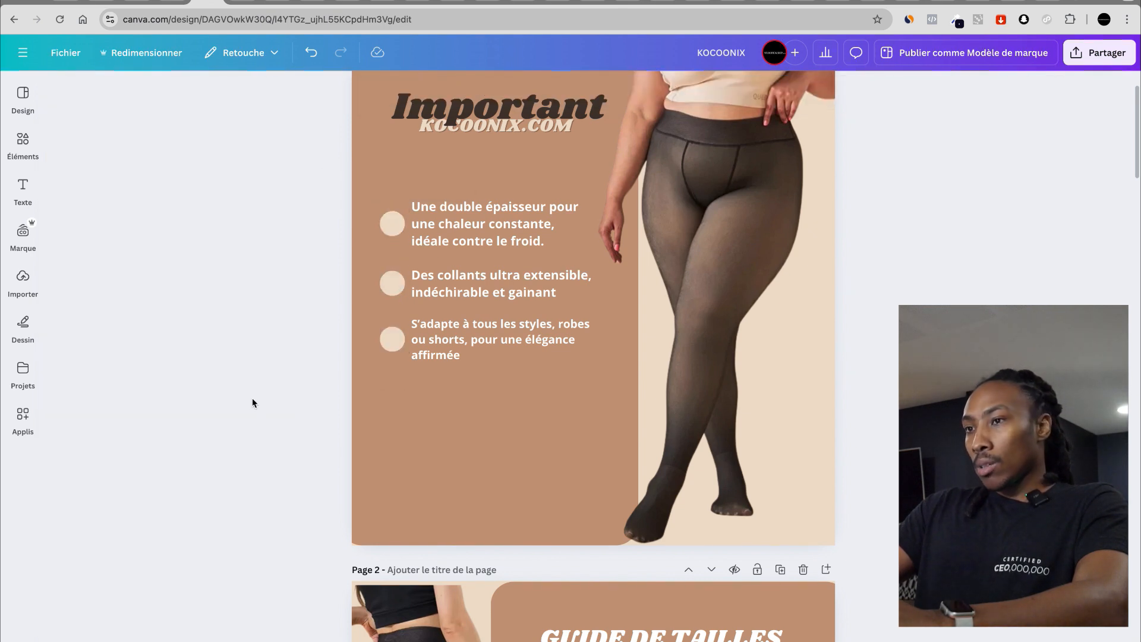
Step: Shrink the "KOCOONIX.COM" text on page 1 and place it under the right end of the "Important" heading
scroll(252, 398, "up", 2)
scroll(252, 398, "down", 1)
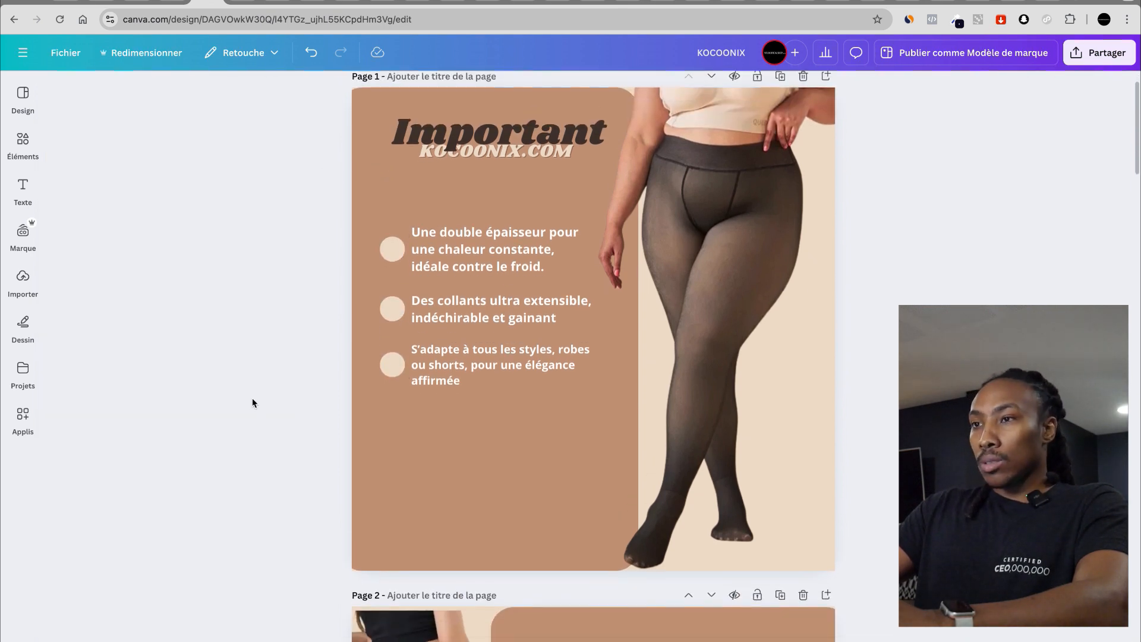
left_click(505, 161)
mouse_move(572, 162)
left_mouse_down()
mouse_move(529, 152)
mouse_move(569, 150)
left_mouse_up()
left_click(192, 252)
scroll(193, 252, "up", 1)
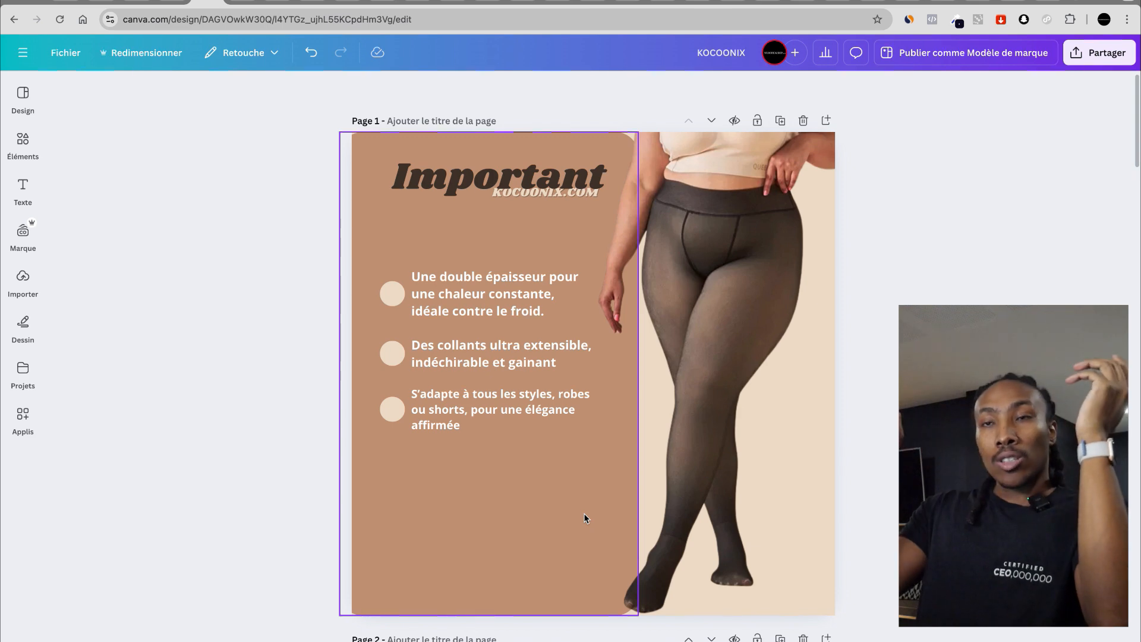
Step: Review the tights visuals and size guide in the Canva design, check the source photos on the AliExpress tights listings, and return to Canva
scroll(274, 310, "down", 20)
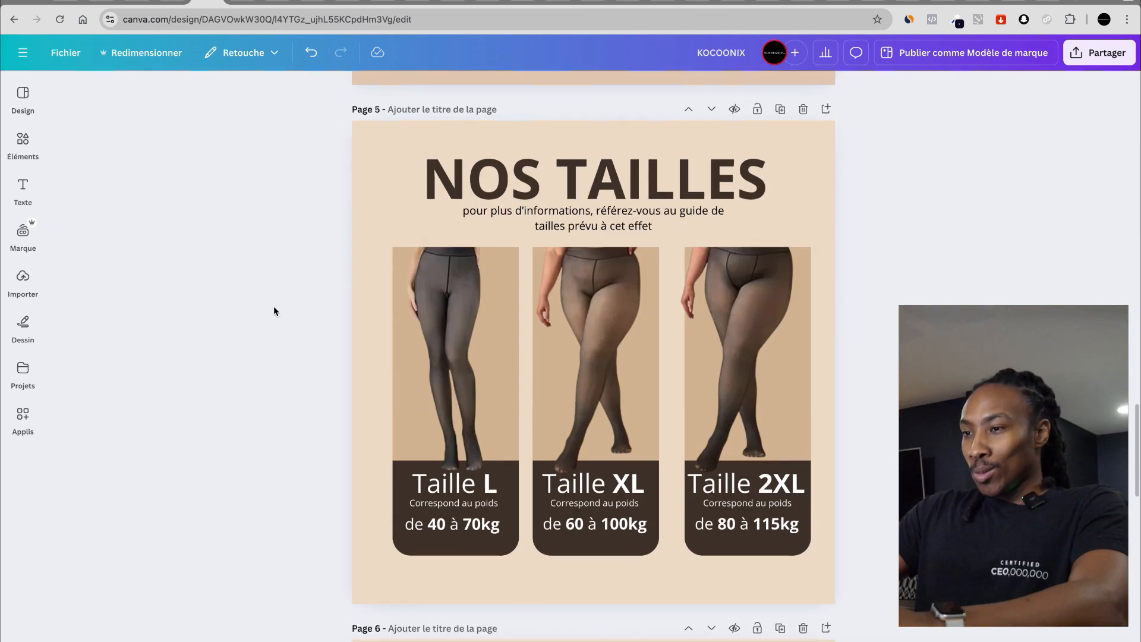
scroll(273, 310, "up", 20)
scroll(273, 314, "down", 1)
scroll(273, 314, "up", 2)
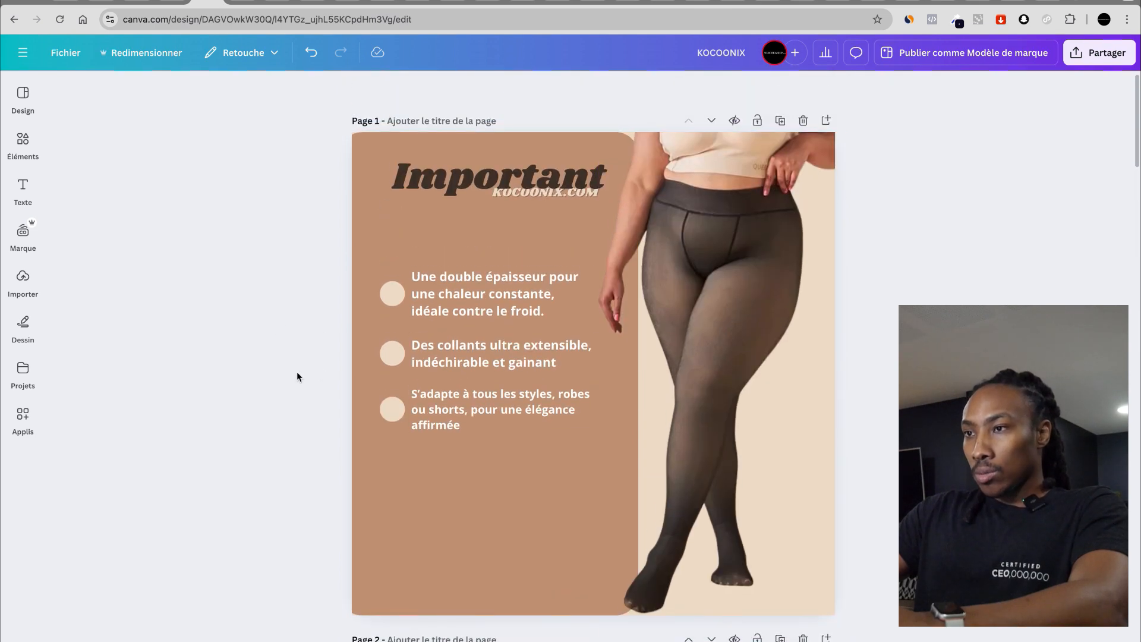
scroll(246, 384, "down", 9)
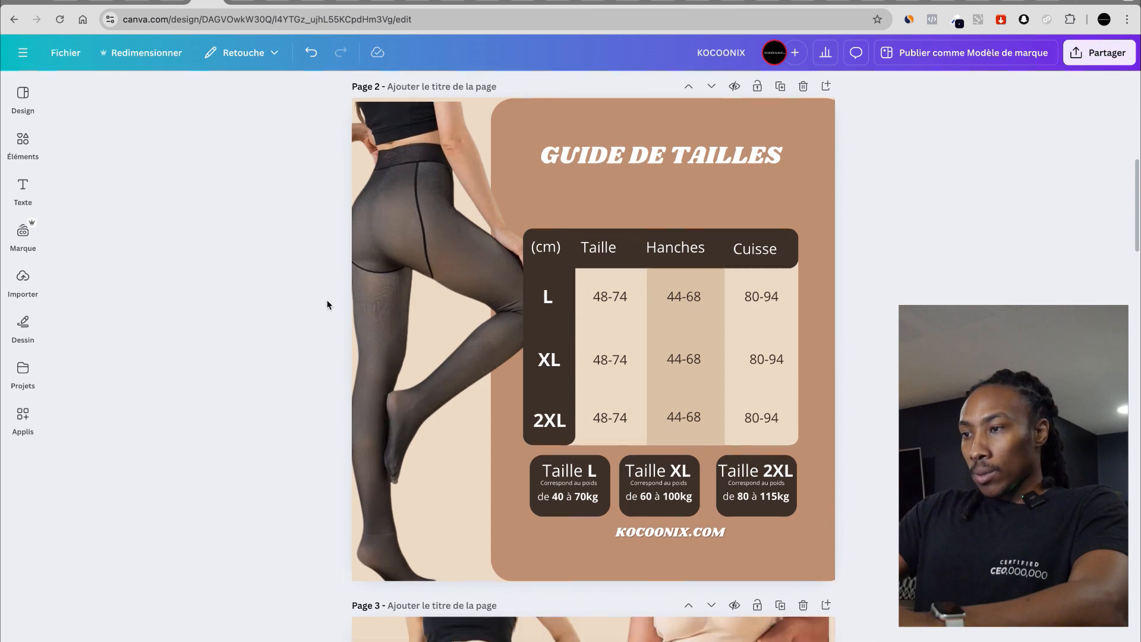
scroll(326, 305, "down", 10)
scroll(848, 283, "up", 19)
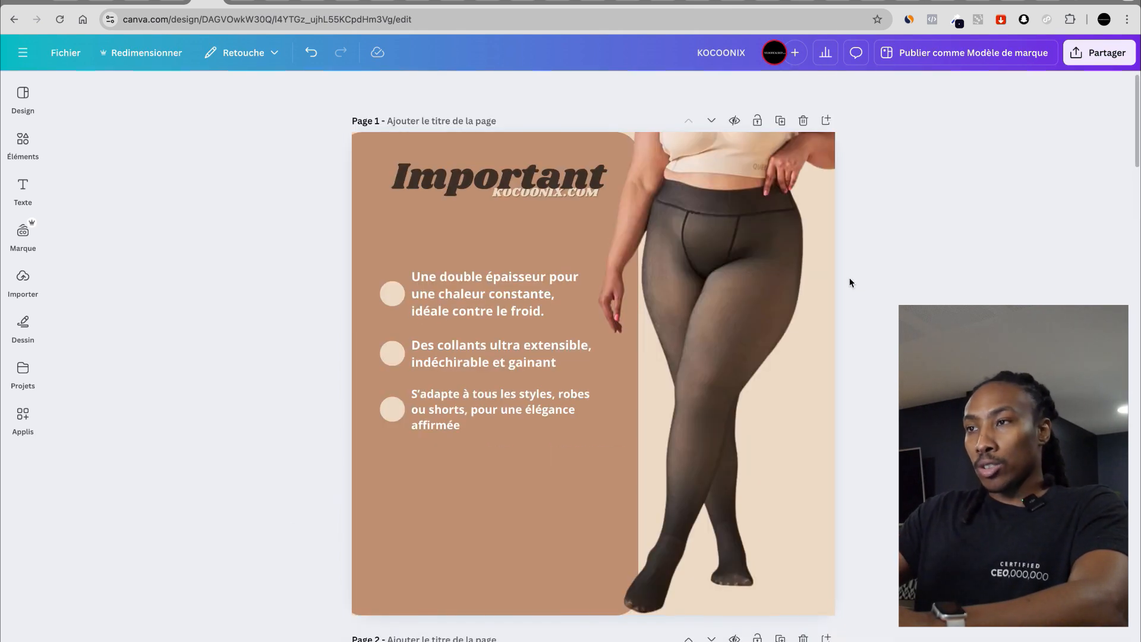
left_click(258, 4)
left_click(274, 4)
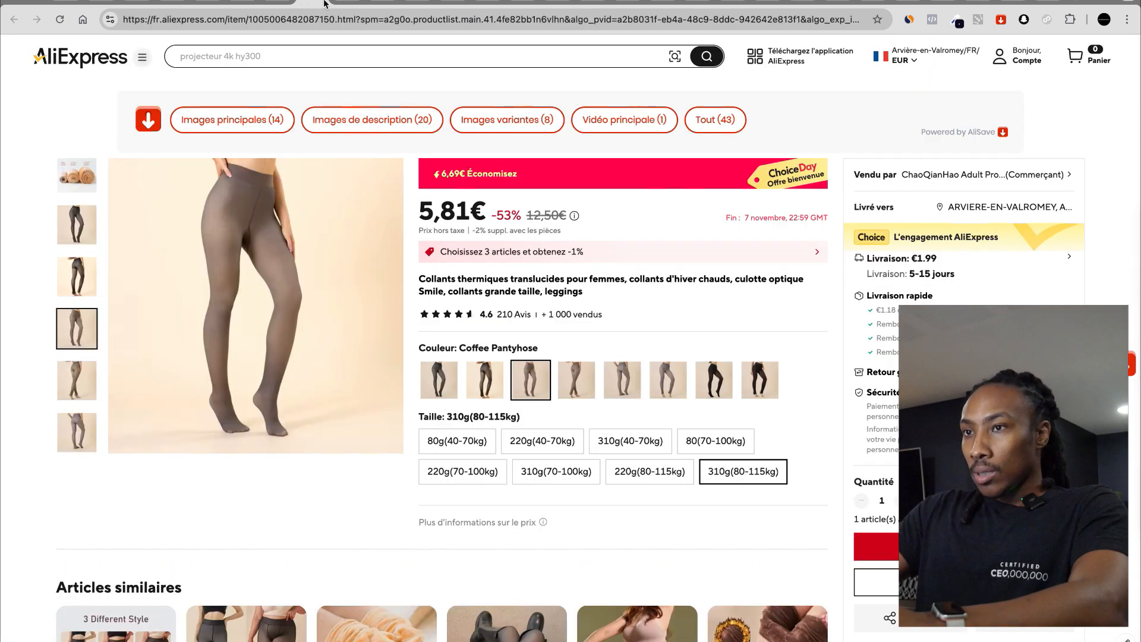
left_click(341, 4)
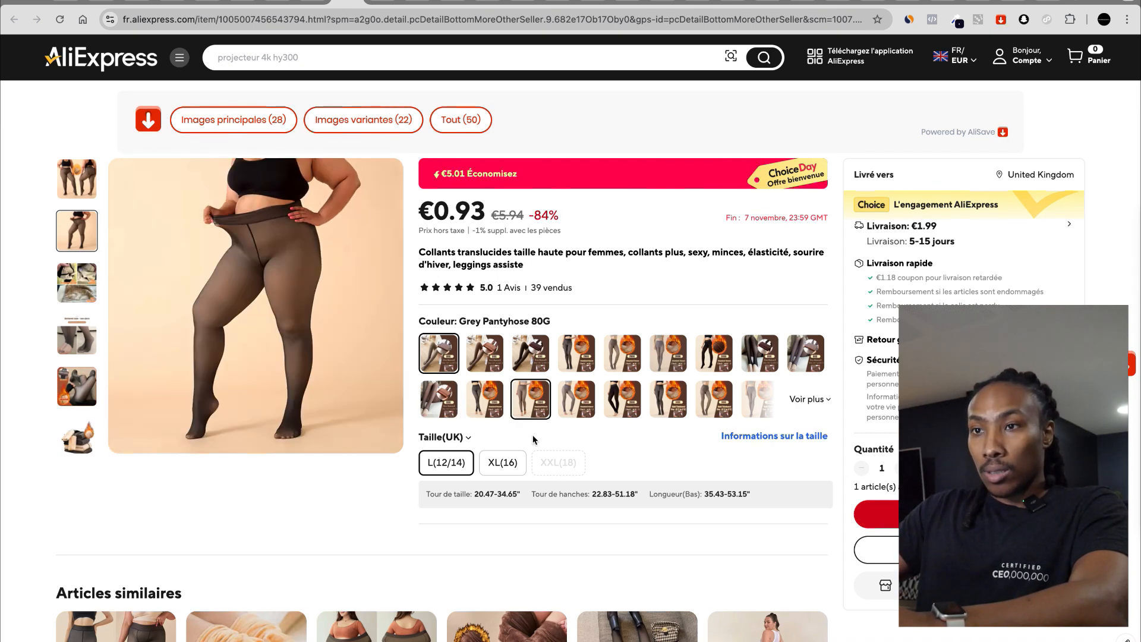
left_click(200, 1)
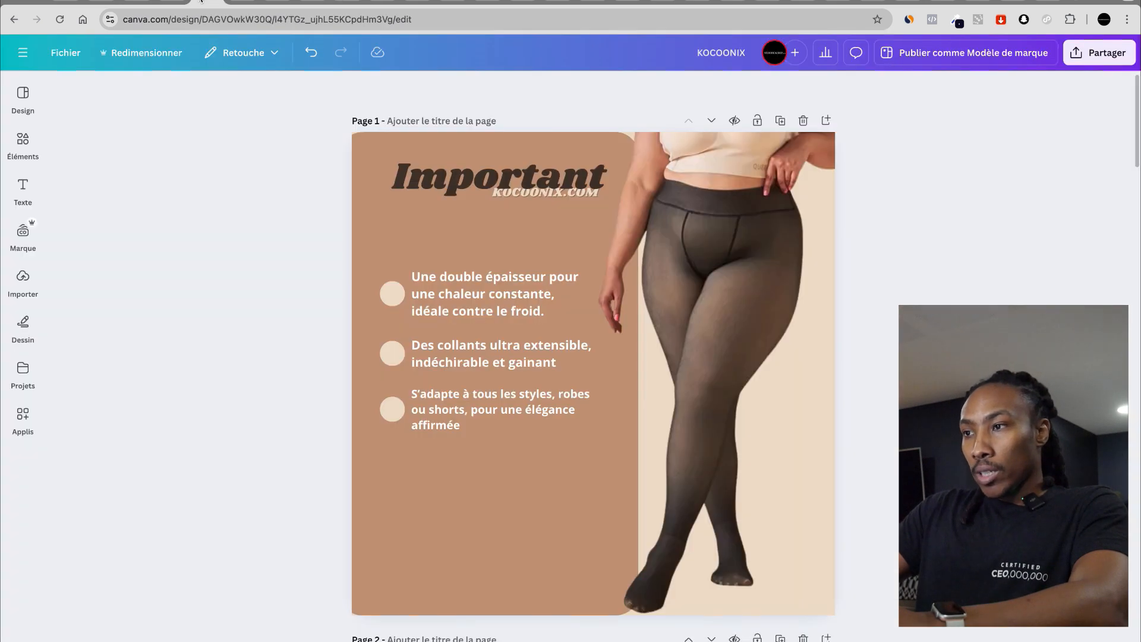
Step: Try moving the "Des formes sublimes même en hiver." headline and the model photo on page 7, and undo both moves
scroll(362, 326, "down", 20)
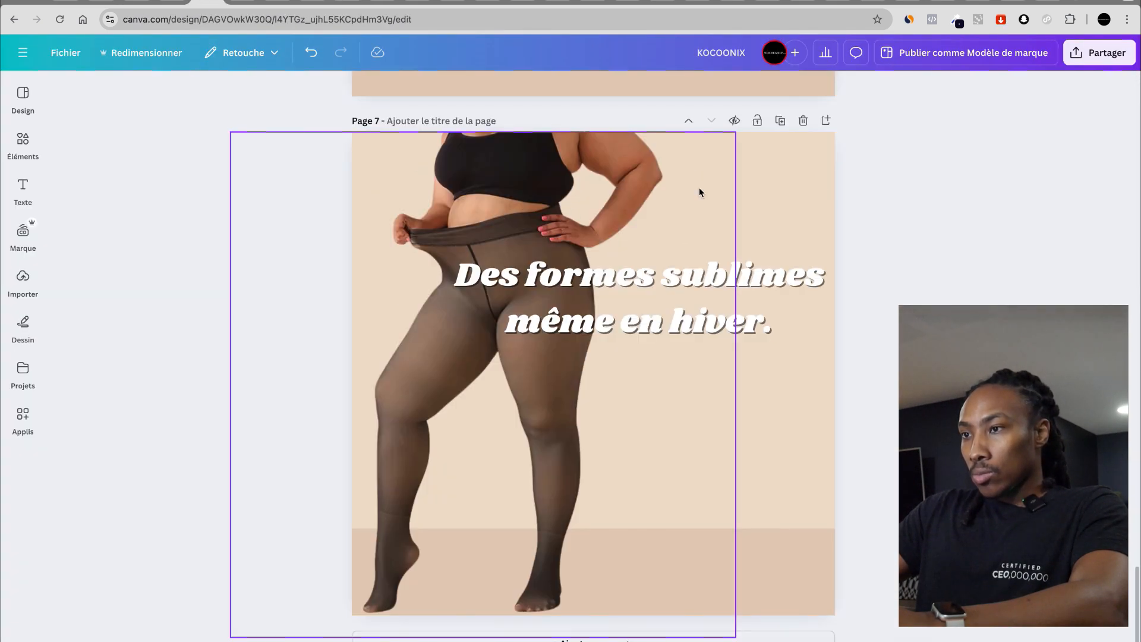
left_click(669, 329)
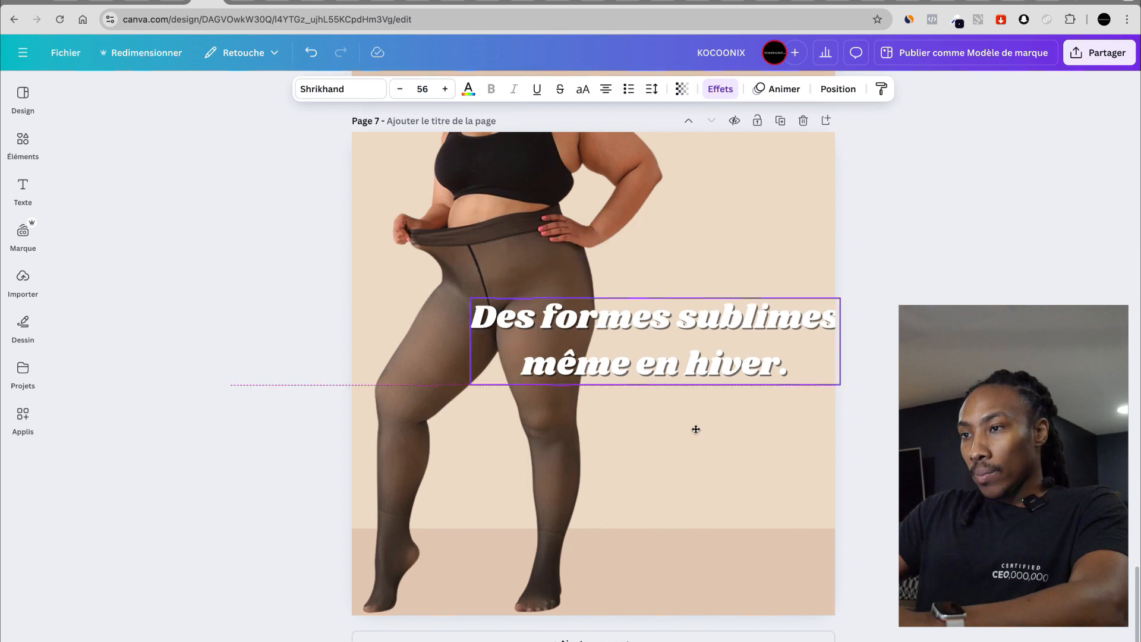
left_click_drag(680, 405, 751, 545)
left_click_drag(493, 319, 549, 248)
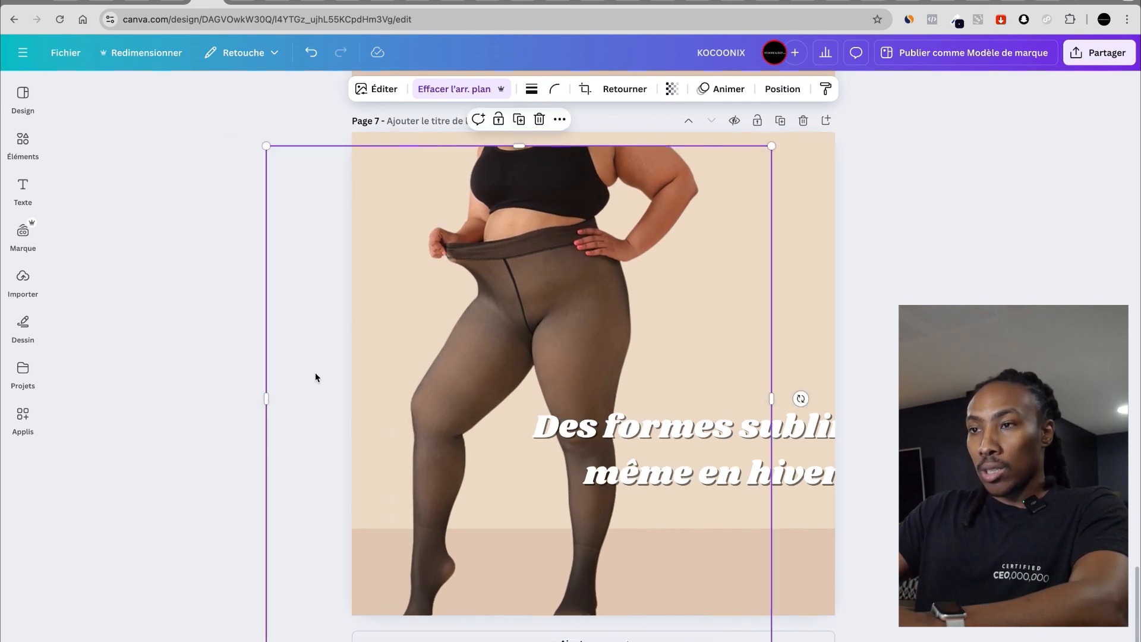
left_click(159, 312)
key("super+z")
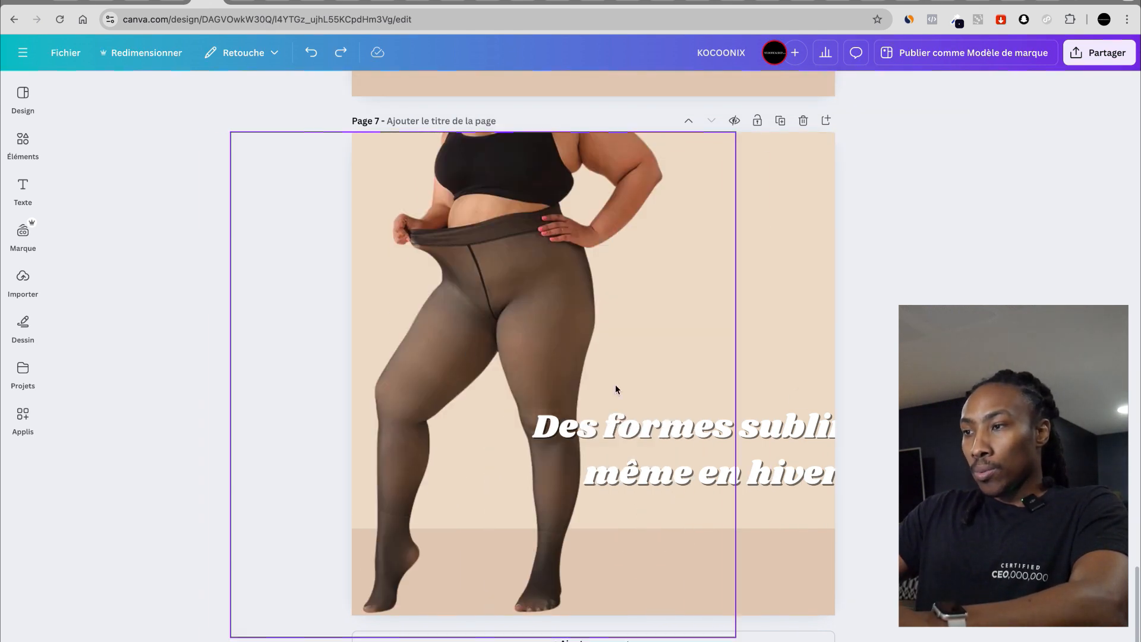
key("super+z")
Step: Return to the Shopify product editor and upload the seven Kocoonix visuals from the Téléchargements folder as product media
scroll(593, 355, "up", 6)
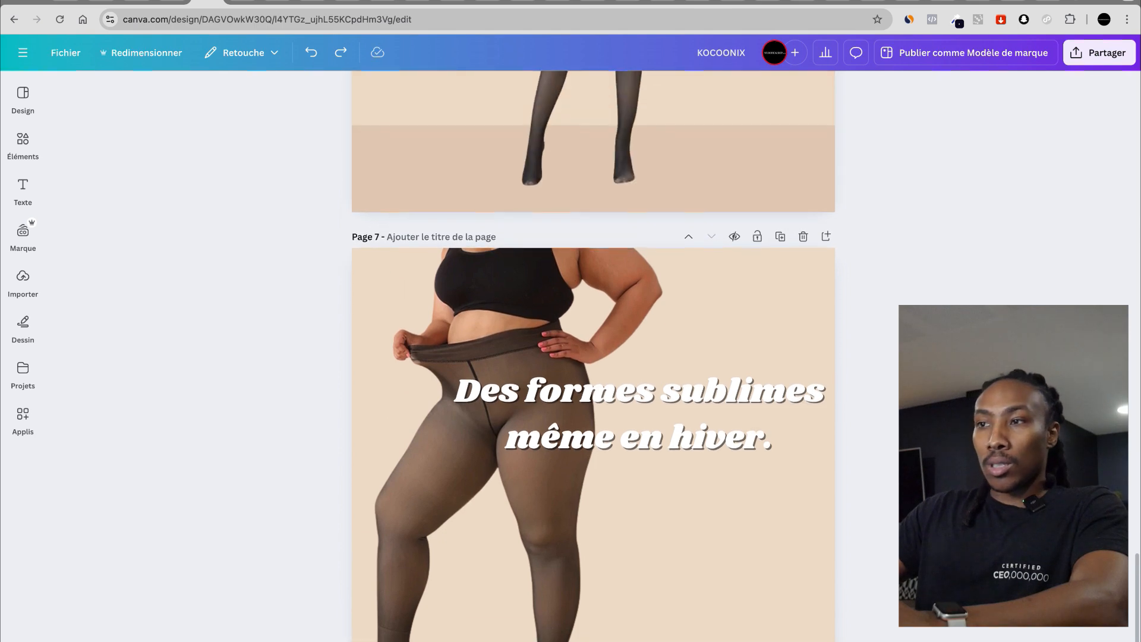
scroll(593, 355, "up", 15)
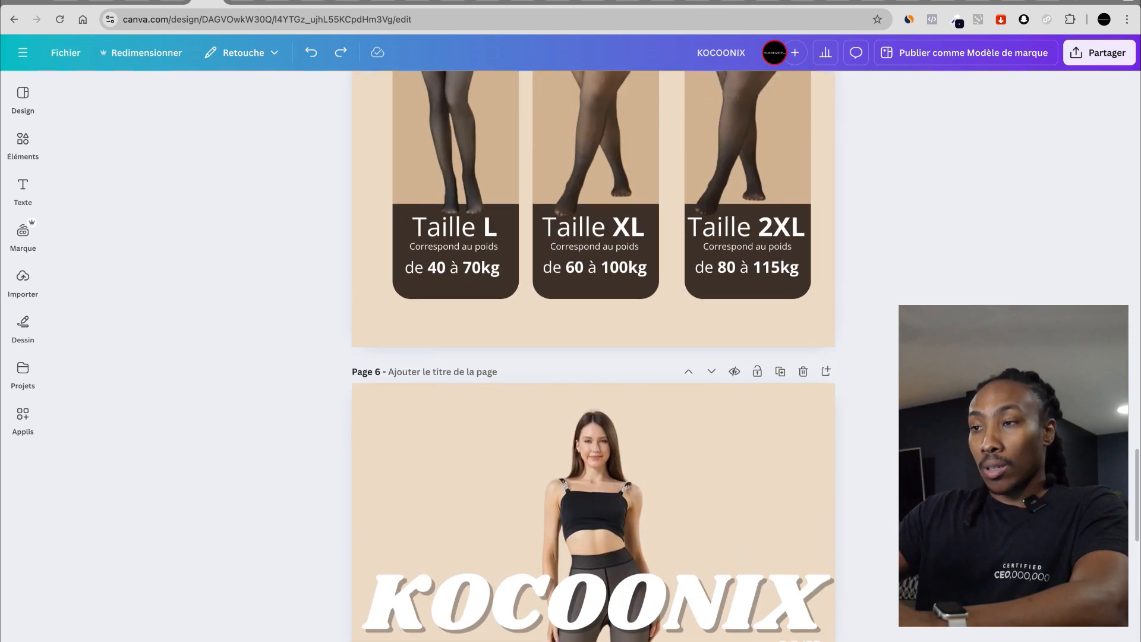
scroll(593, 355, "up", 20)
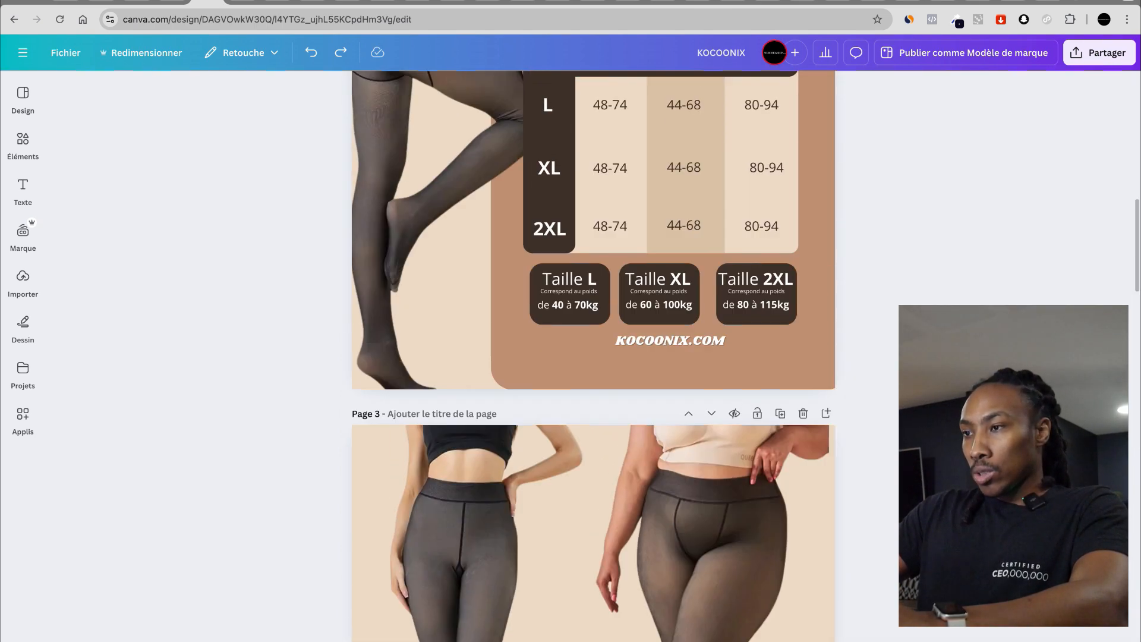
scroll(1033, 299, "down", 20)
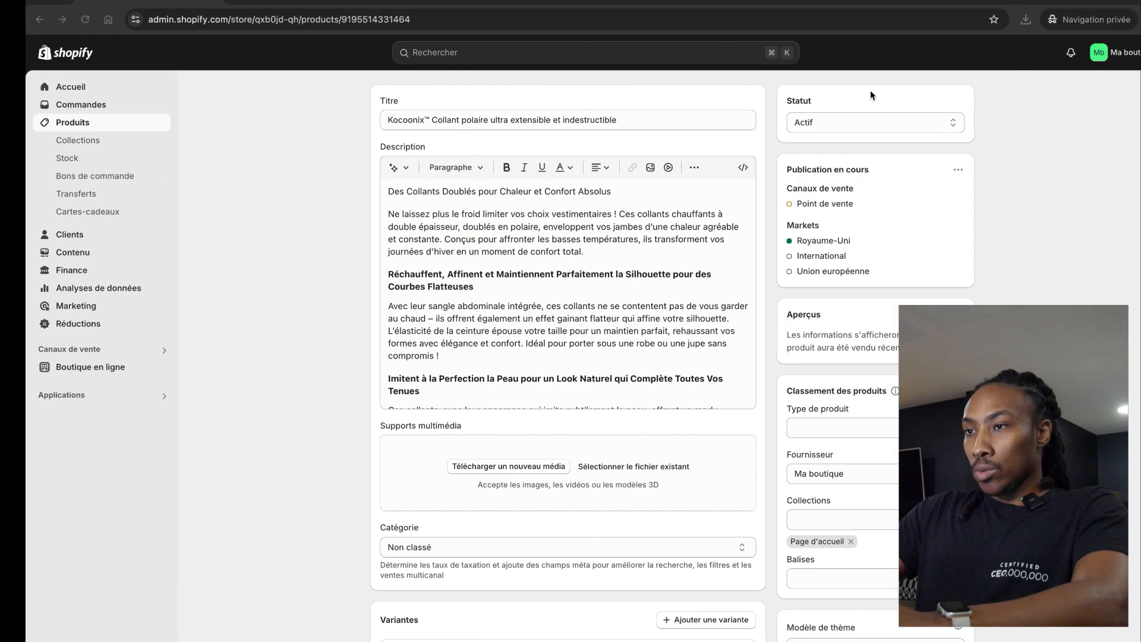
left_click(497, 468)
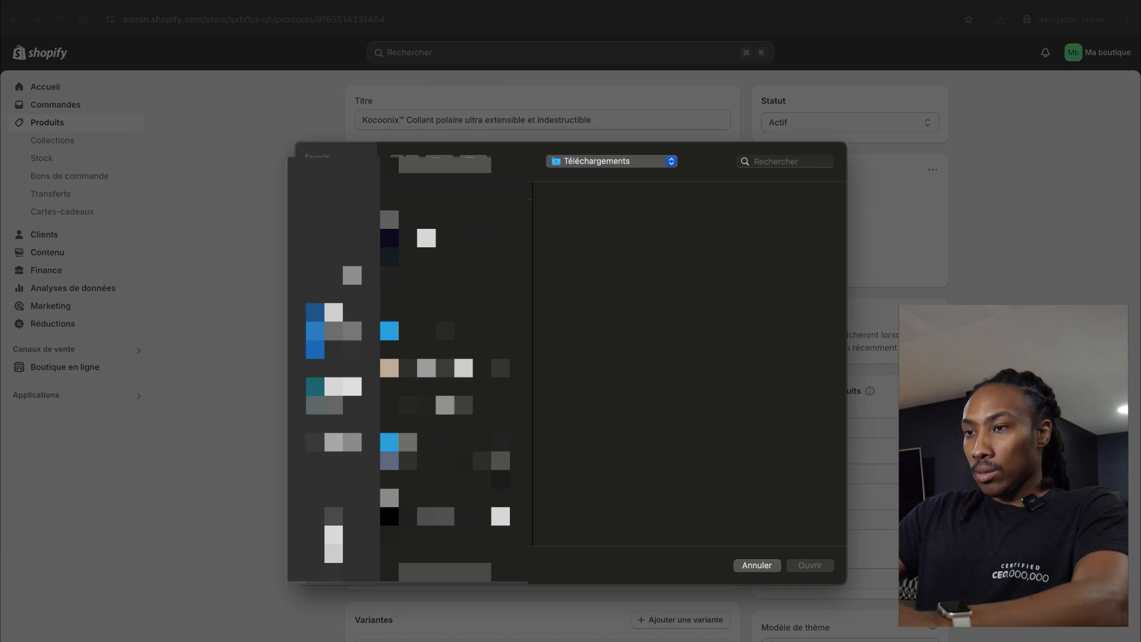
left_click(434, 211)
left_click_drag(544, 345, 684, 205)
left_click(801, 568)
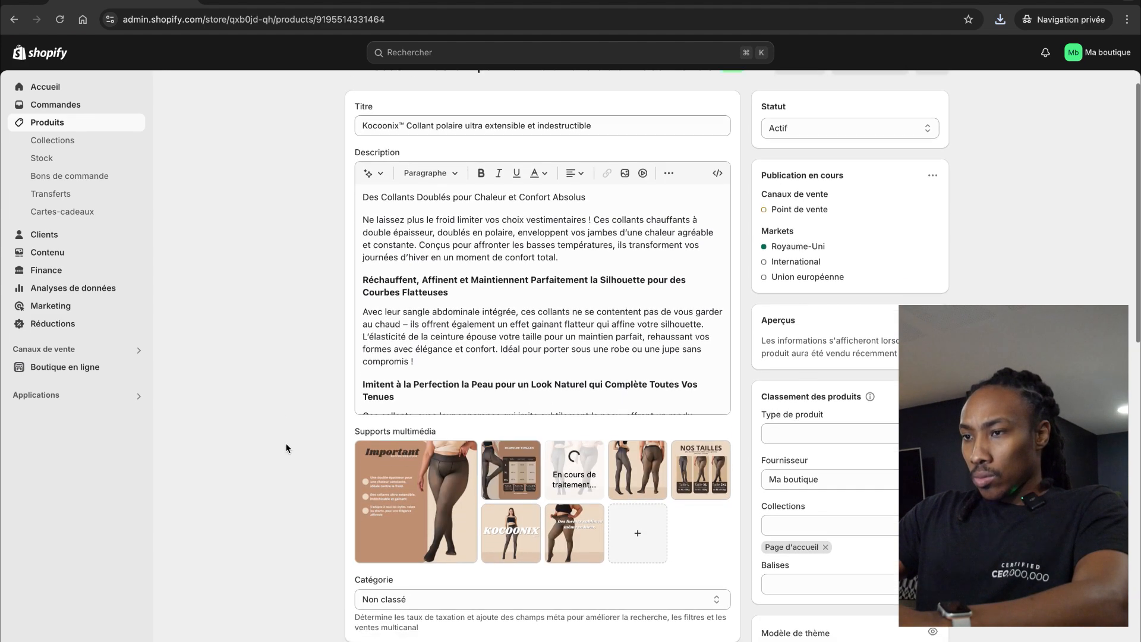
Step: Delete the size guide, the second two-model photo, the KOCOONIX visual and the "Des formes sublimes" visual from the product media
left_click(491, 454)
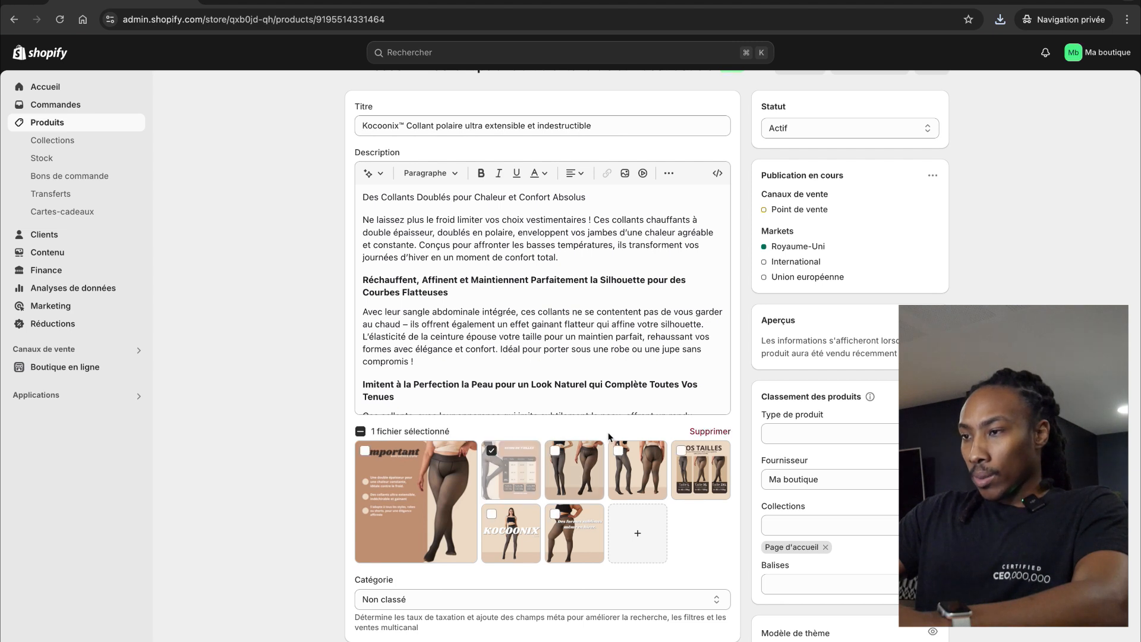
left_click(699, 432)
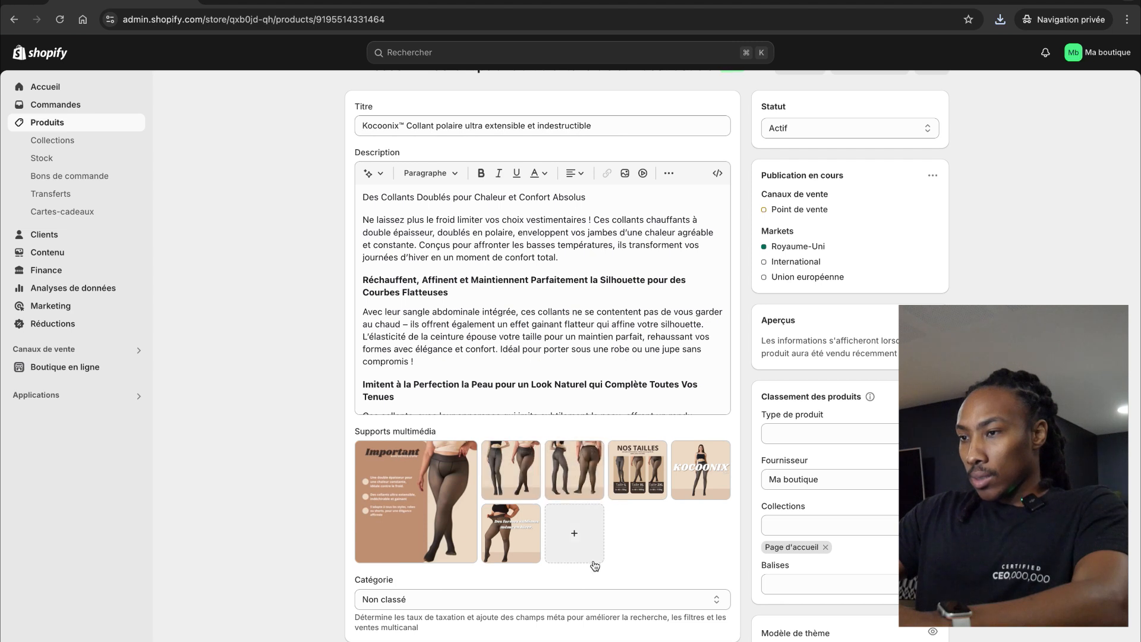
left_click(556, 451)
left_click(716, 432)
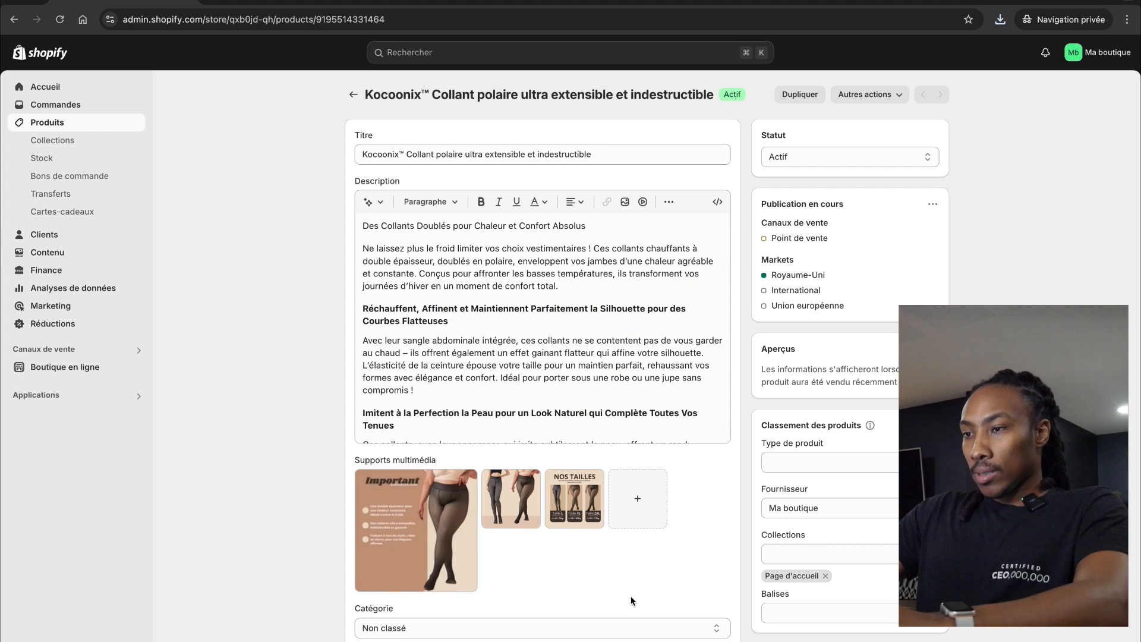
Step: Reorder the product media so "NOS TAILLES" comes first, followed by the "Important" visual and the two-model photo
left_click_drag(527, 524, 393, 528)
left_click_drag(553, 516, 416, 522)
left_click_drag(578, 503, 515, 504)
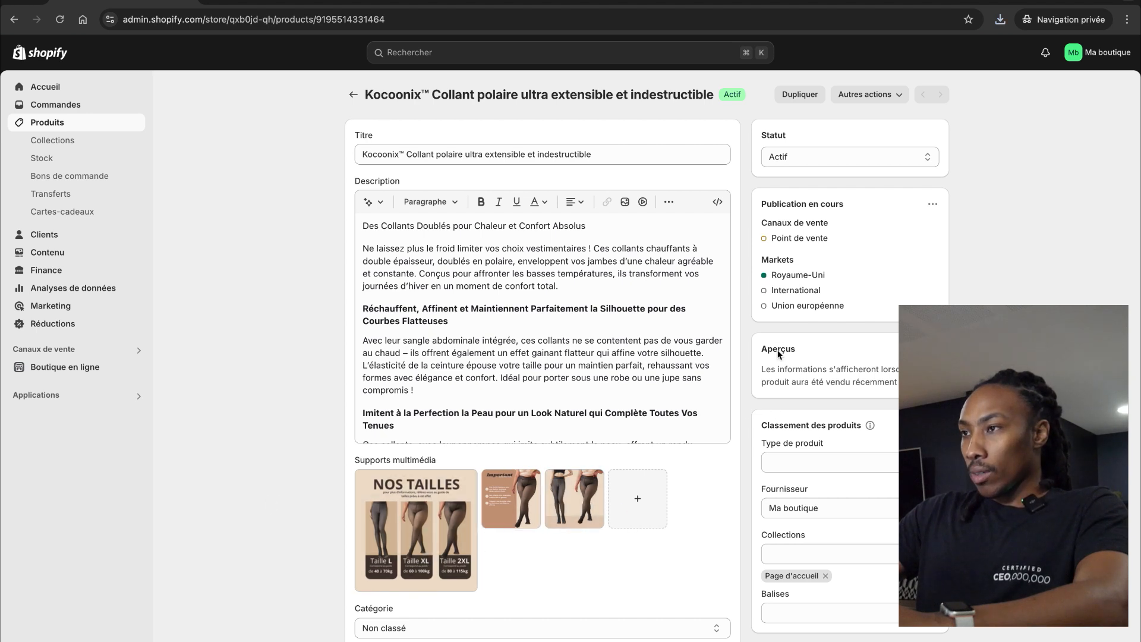
left_click(856, 153)
left_click(857, 155)
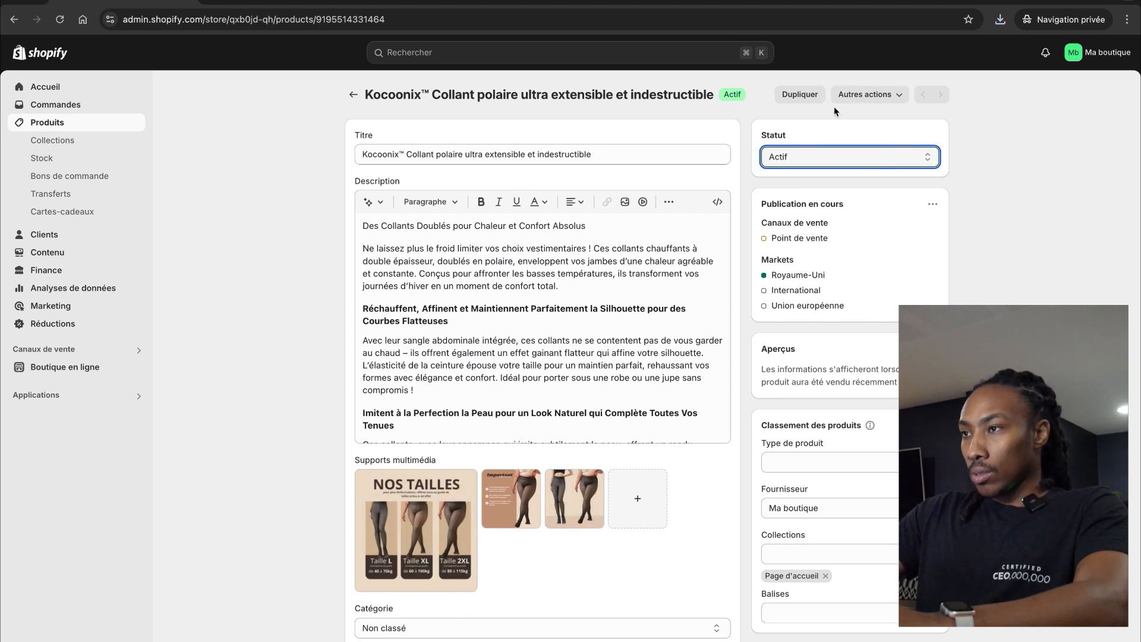
Step: Preview the product's storefront page and examine how the media gallery displays alongside the title, variants and description
left_click(868, 94)
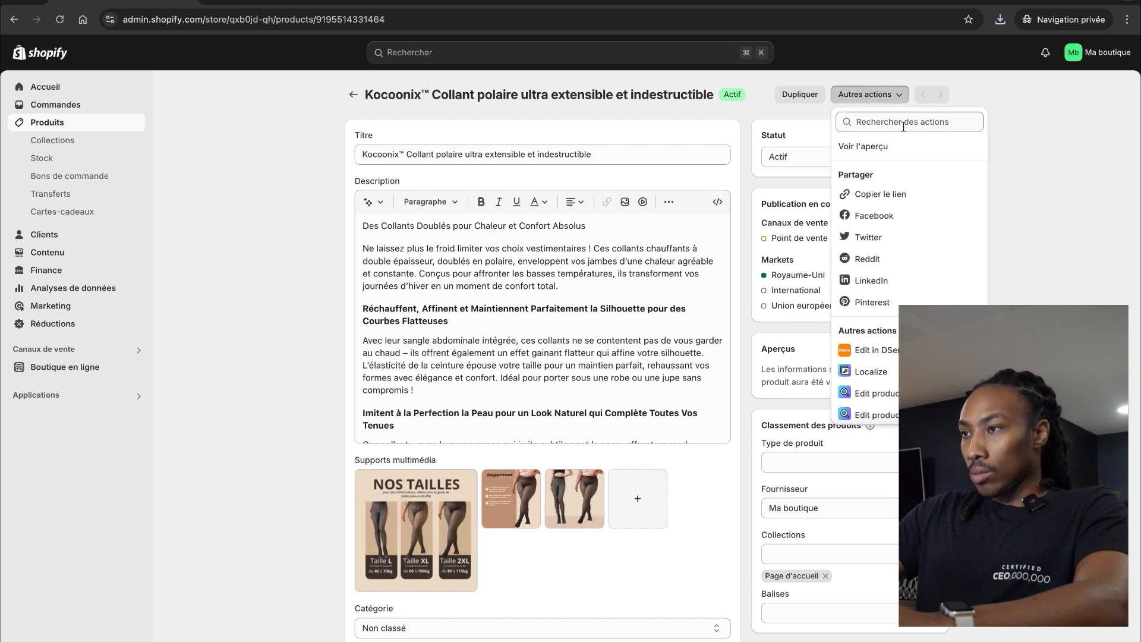
left_click(870, 147)
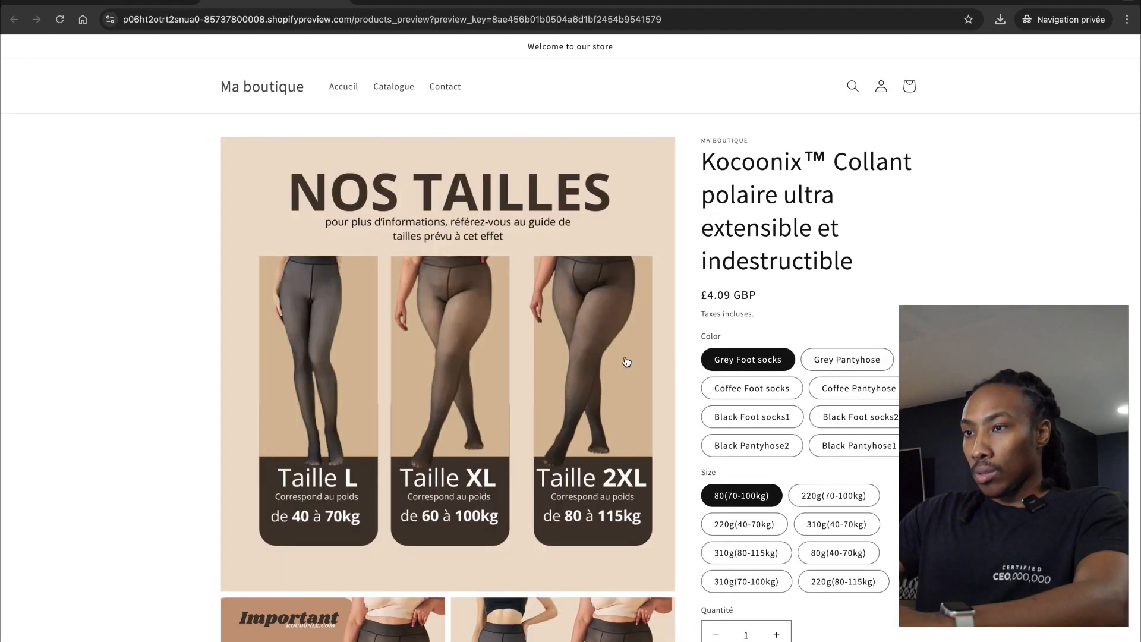
scroll(603, 326, "down", 7)
scroll(603, 326, "down", 12)
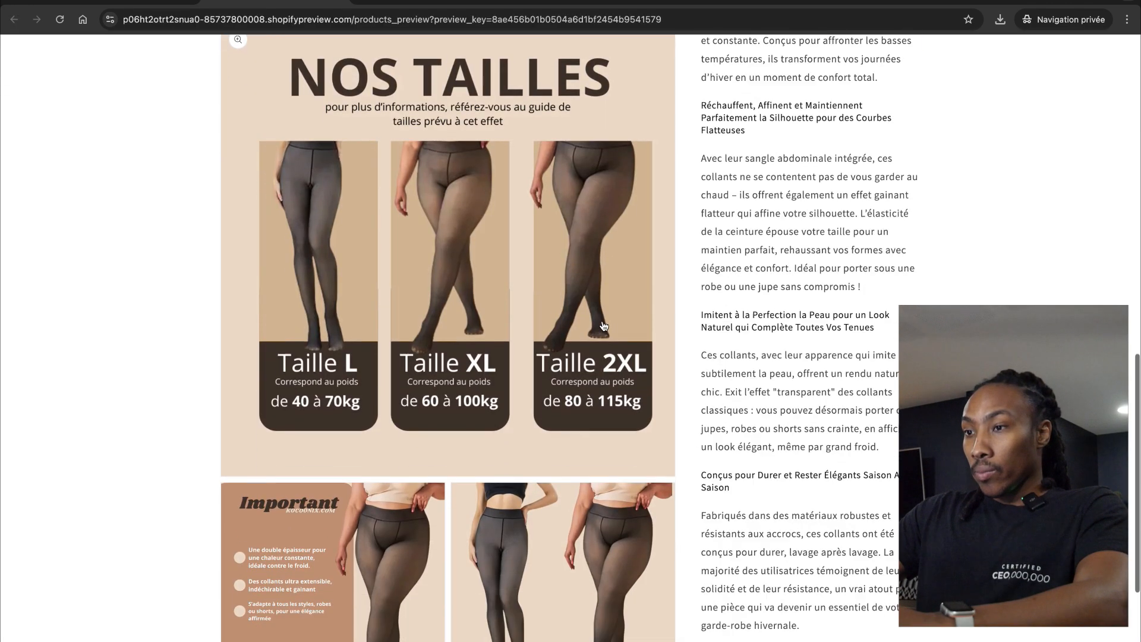
scroll(604, 328, "up", 3)
scroll(604, 330, "up", 5)
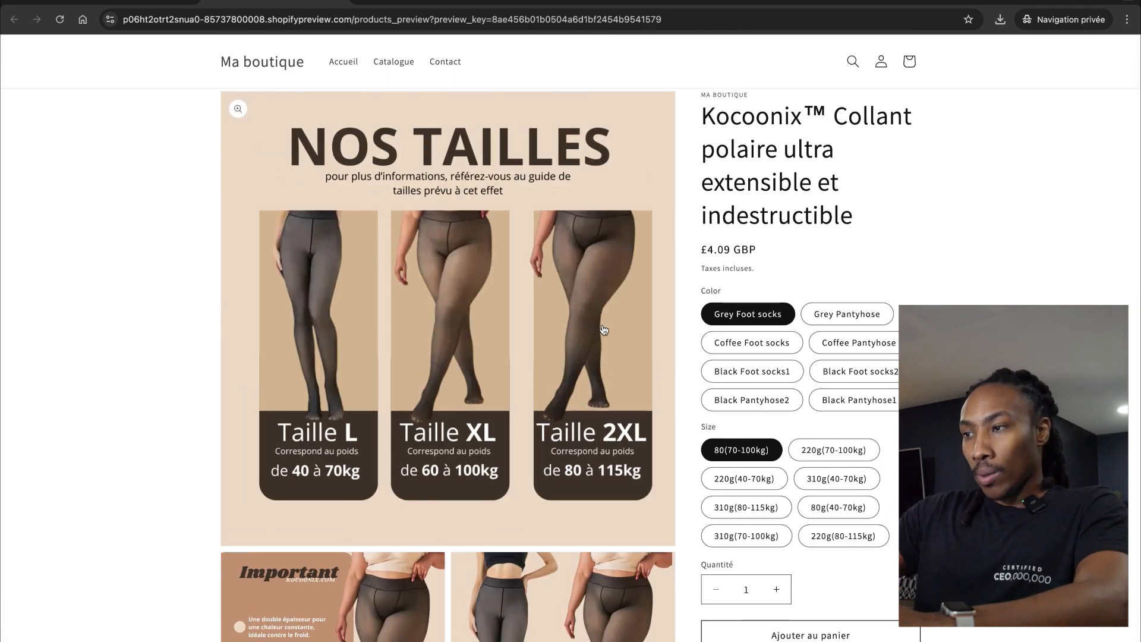
scroll(866, 538, "up", 1)
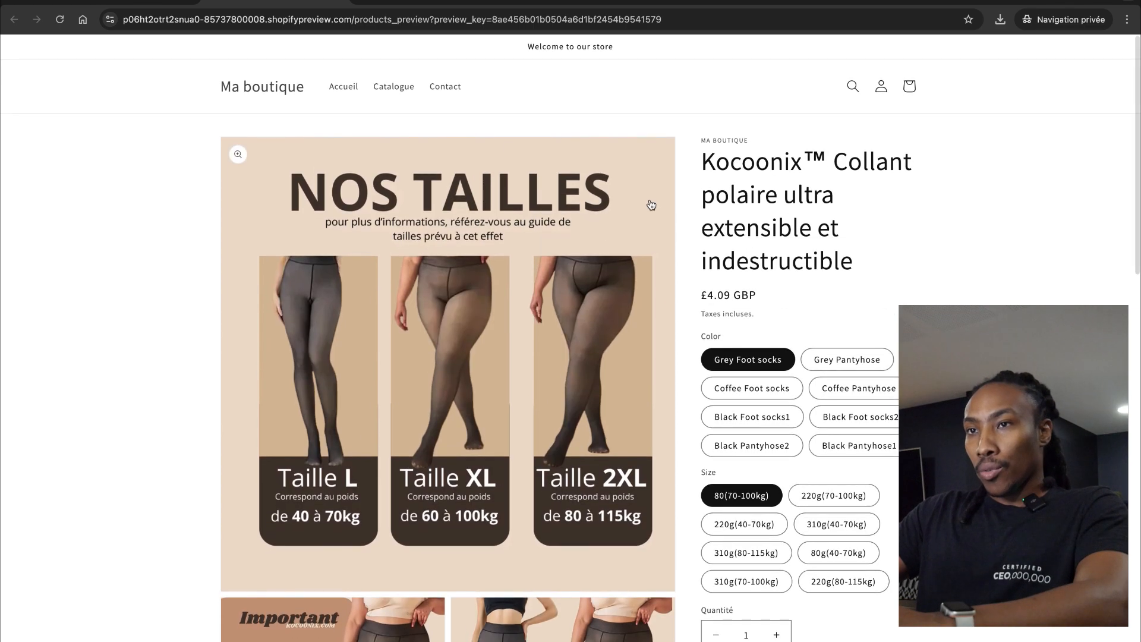
Step: Return to the product editor and format the description's opening line "Des Collants Doublés pour Chaleur et Confort Absolus" as a bold Titre 3
left_click(344, 3)
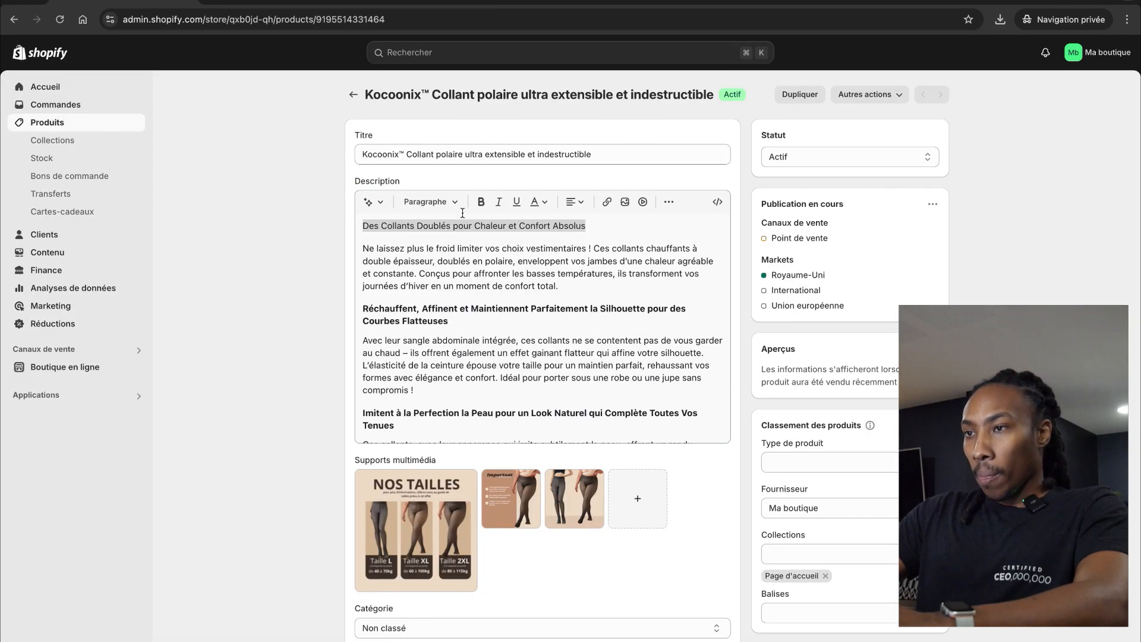
left_click(481, 205)
left_click(429, 201)
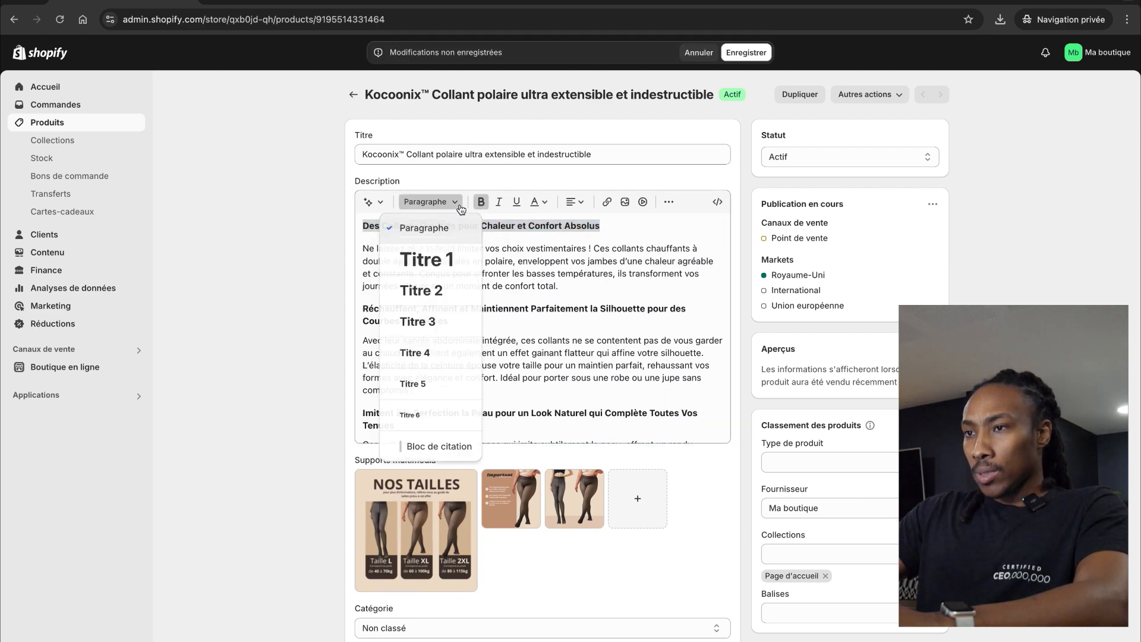
left_click(441, 325)
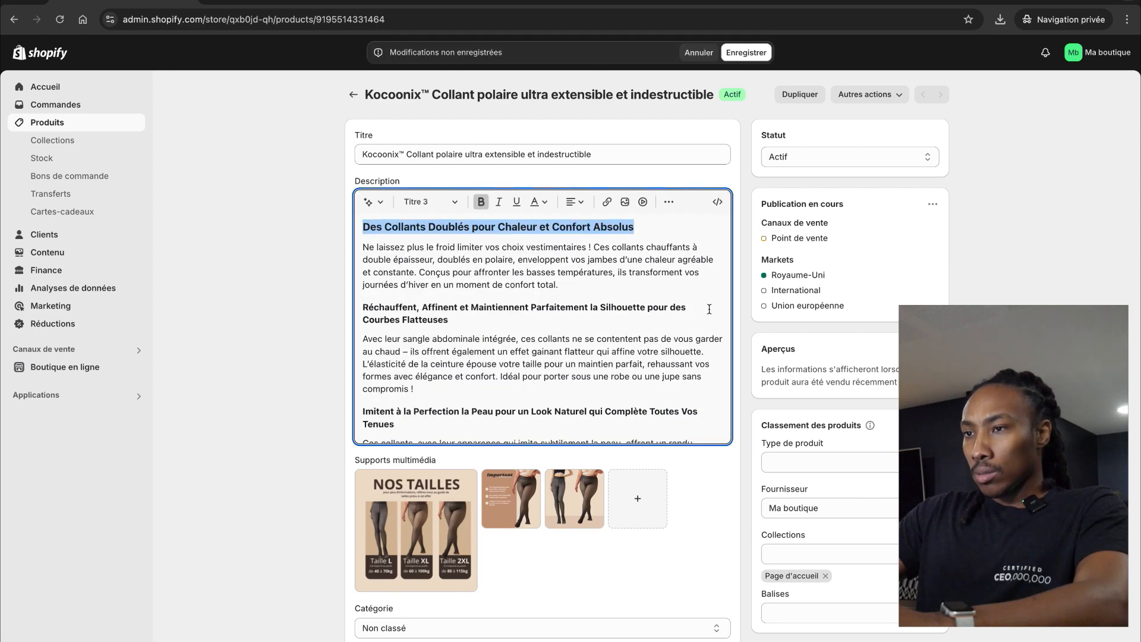
Step: Format the description heading "Réchauffent, Affinent et Maintiennent Parfaitement la Silhouette pour des Courbes Flatteuses" as Titre 3
left_click_drag(709, 309, 631, 310)
left_click_drag(482, 320, 344, 310)
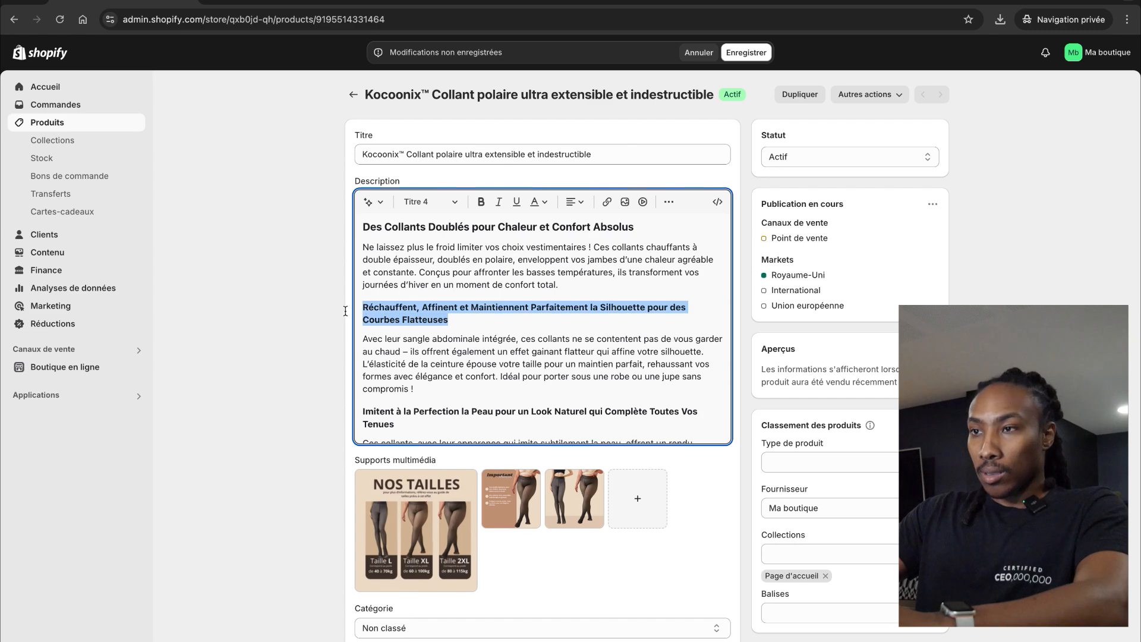
left_click(433, 202)
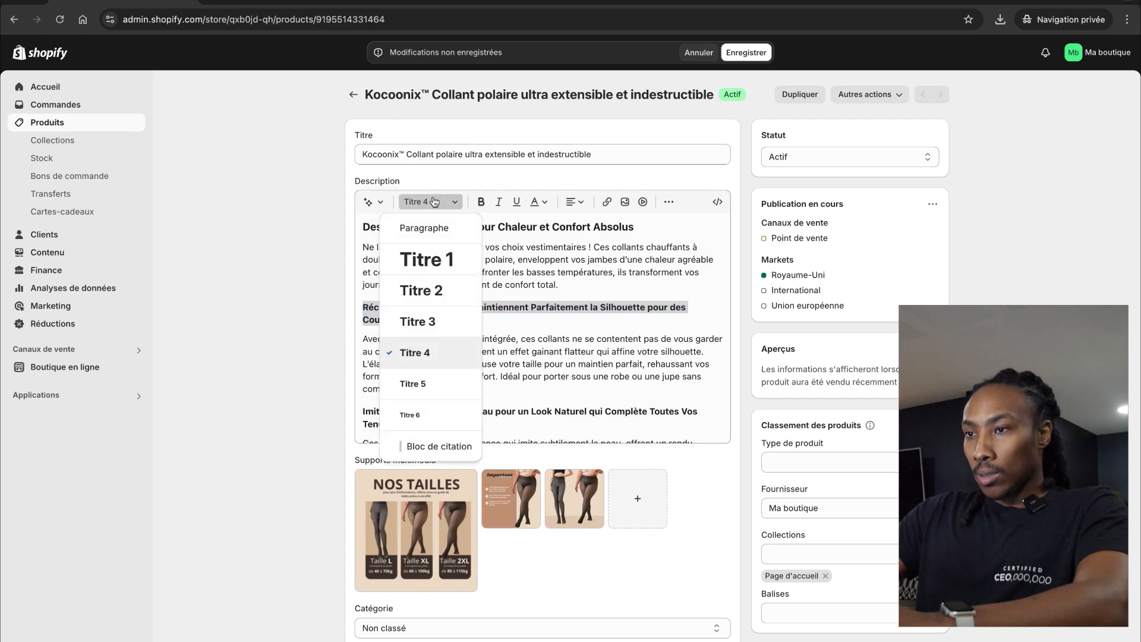
left_click(446, 332)
scroll(520, 315, "down", 2)
scroll(521, 315, "up", 2)
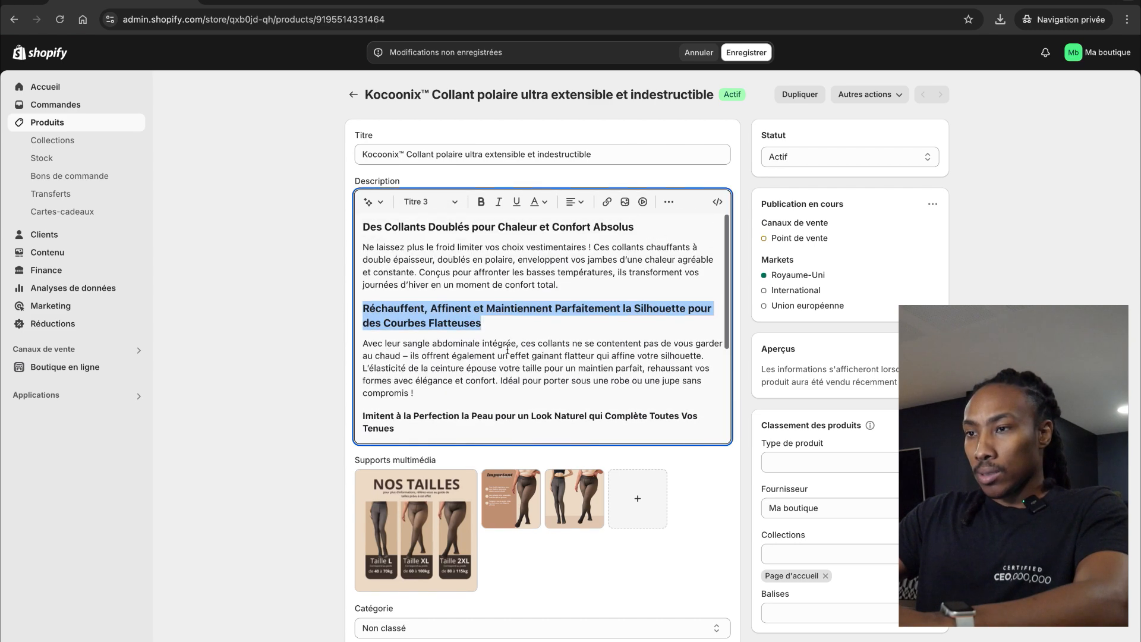
Step: Format the "Imitent à la Perfection la Peau" and "Conçus pour Durer" headings as Titre 3 and save the product
left_click_drag(430, 438, 347, 419)
scroll(402, 402, "down", 2)
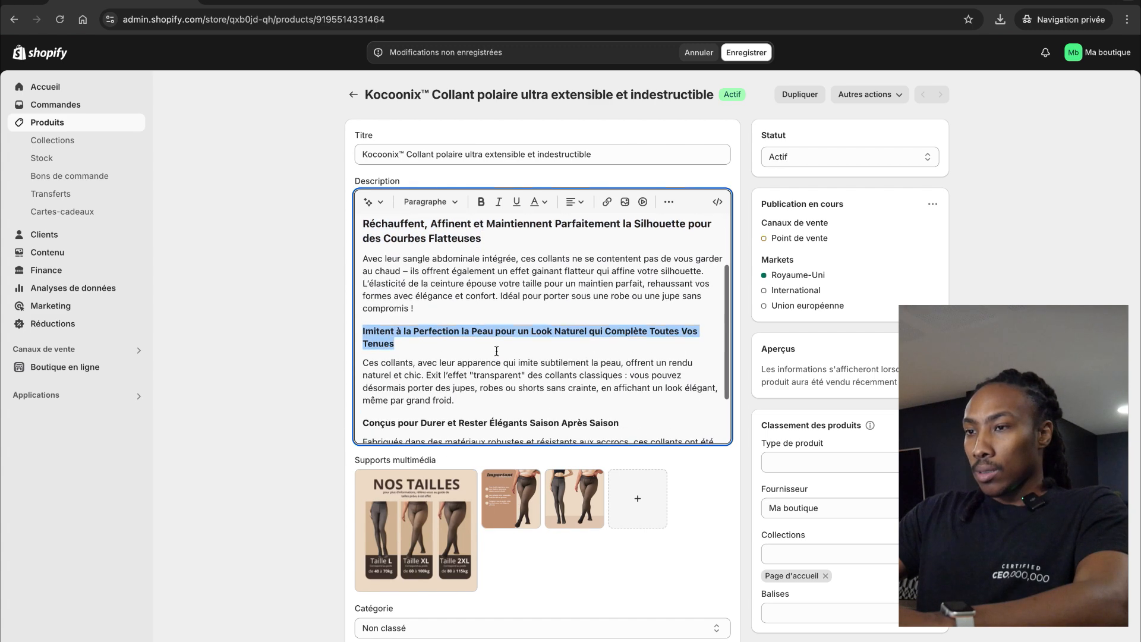
left_click(451, 204)
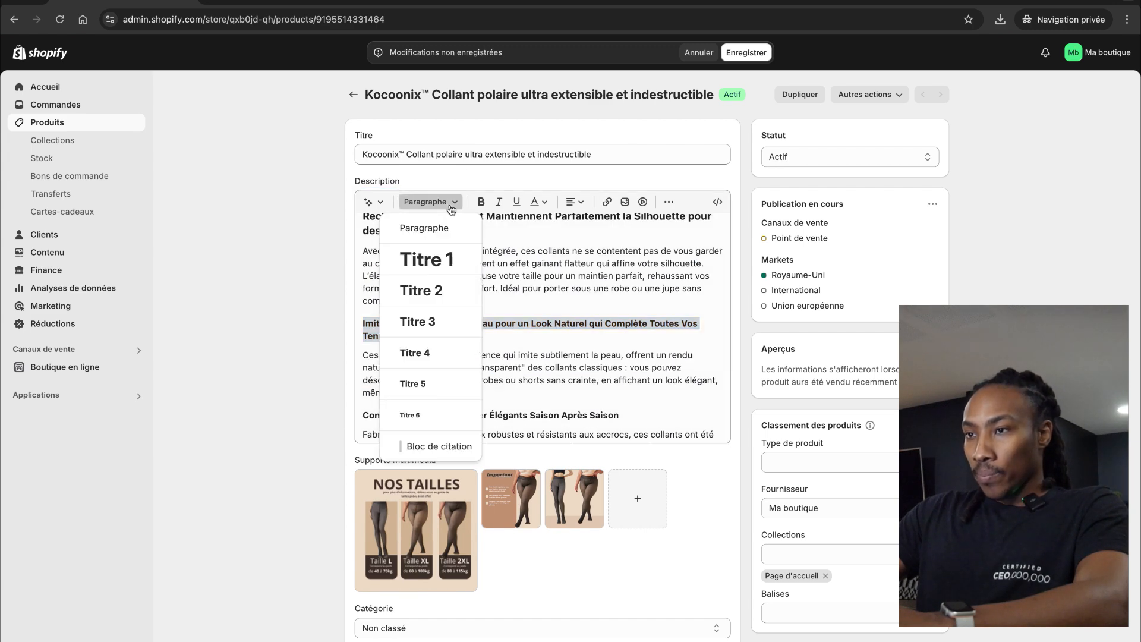
left_click(438, 321)
scroll(527, 310, "down", 2)
left_click_drag(621, 353, 331, 354)
left_click(421, 203)
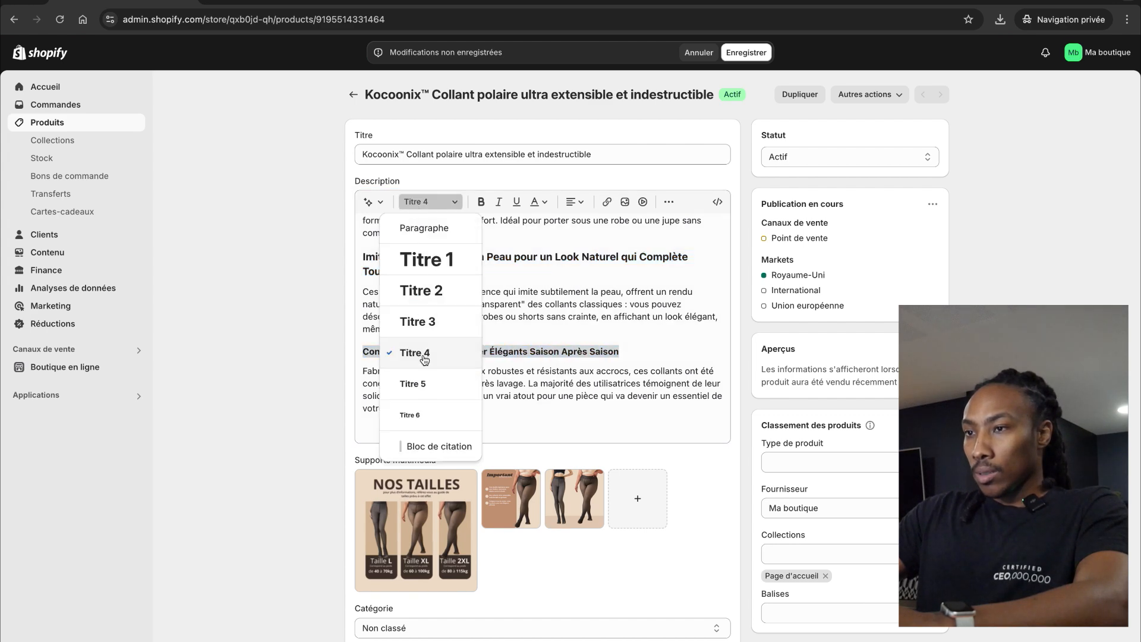
left_click(445, 328)
scroll(663, 331, "up", 3)
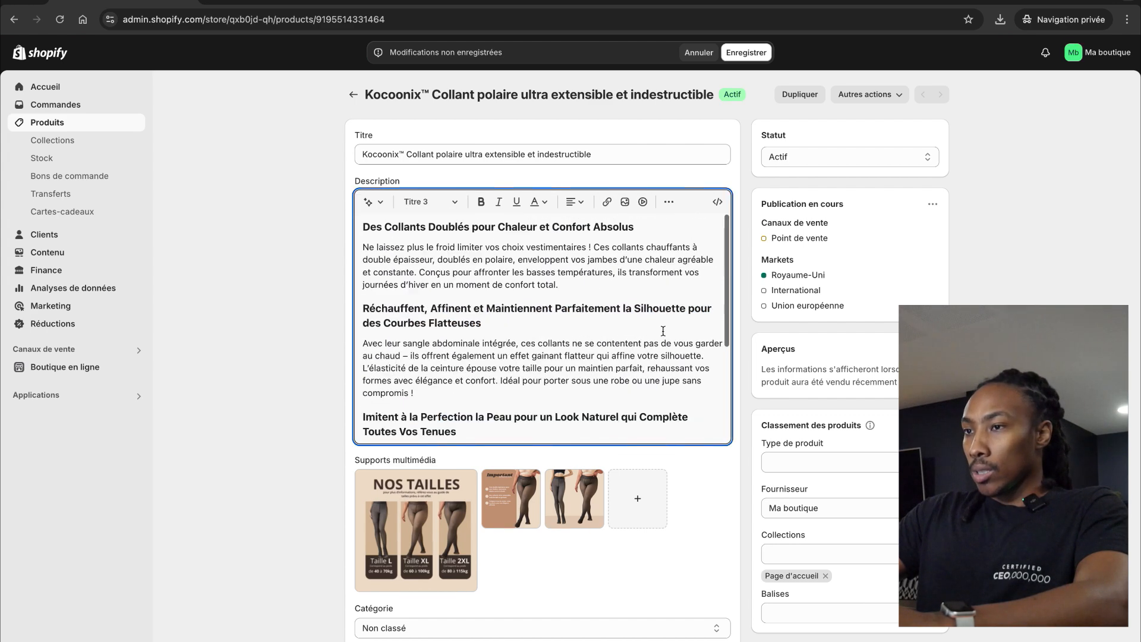
left_click(747, 53)
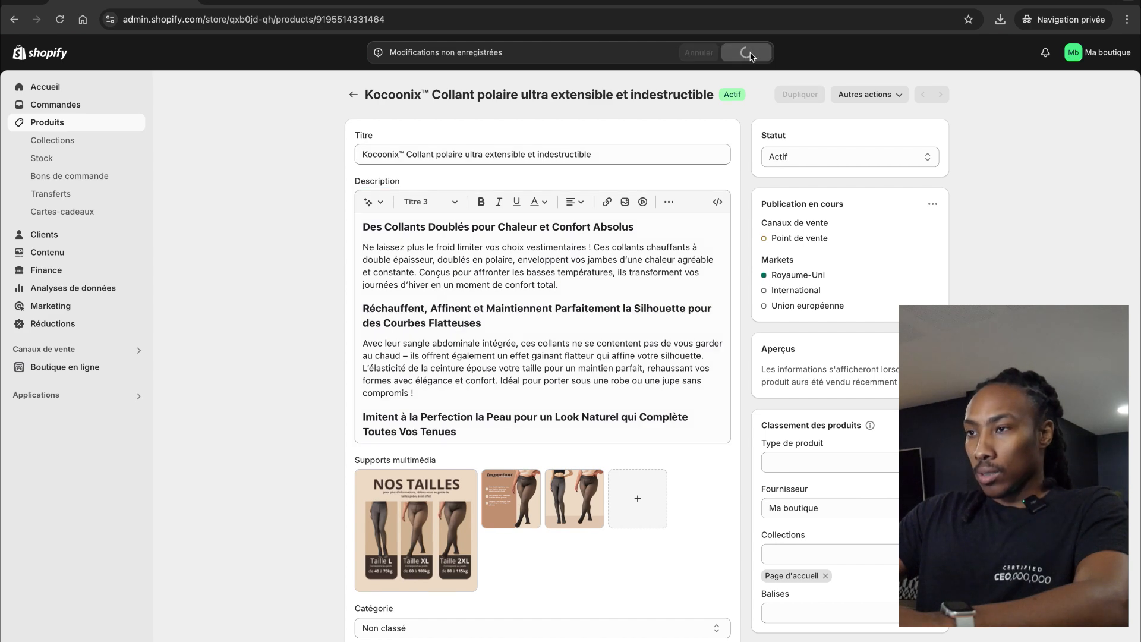
Step: Insert image 7, the "Des formes sublimes même en hiver." visual, into the description below the paragraph ending in "compromis !"
left_click(537, 334)
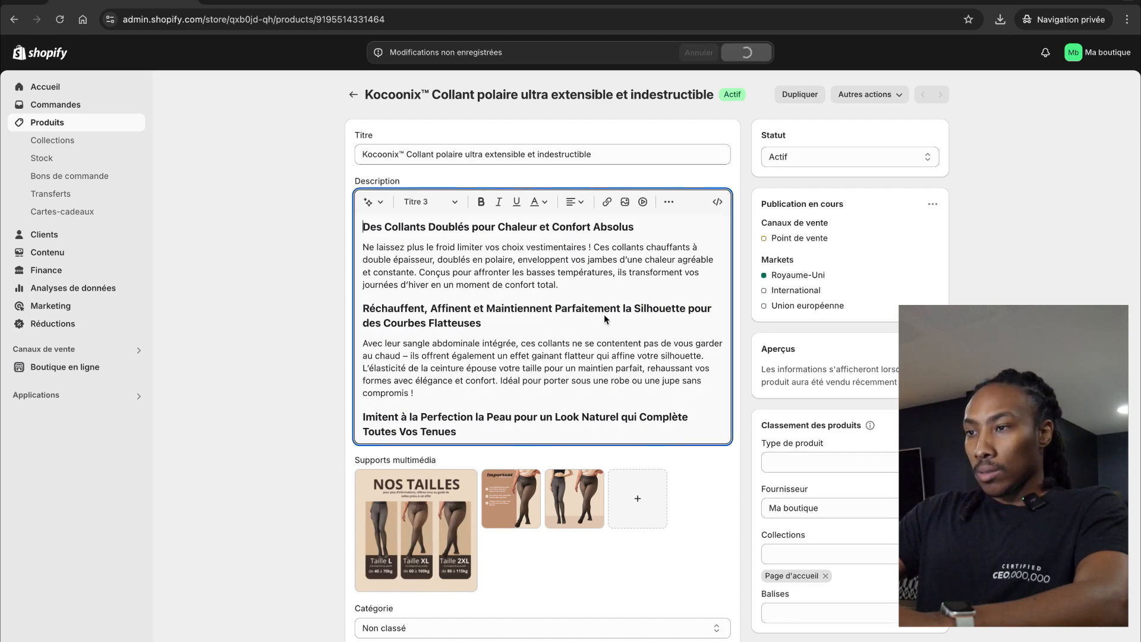
scroll(605, 316, "down", 3)
scroll(604, 316, "up", 3)
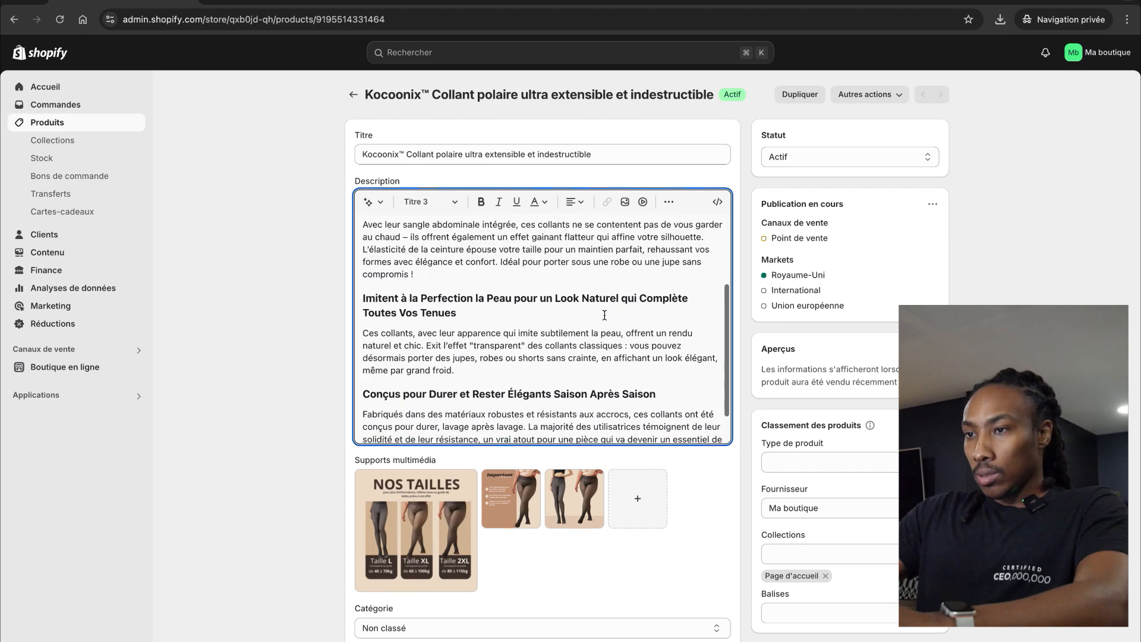
scroll(533, 300, "down", 2)
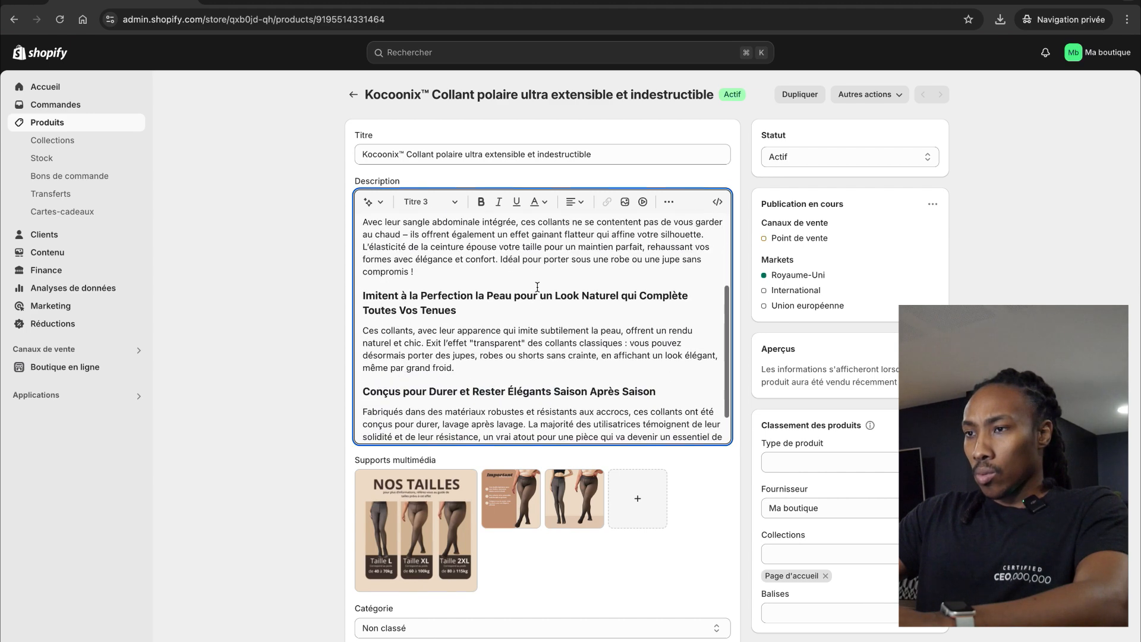
left_click(606, 281)
key("Return")
left_click(629, 202)
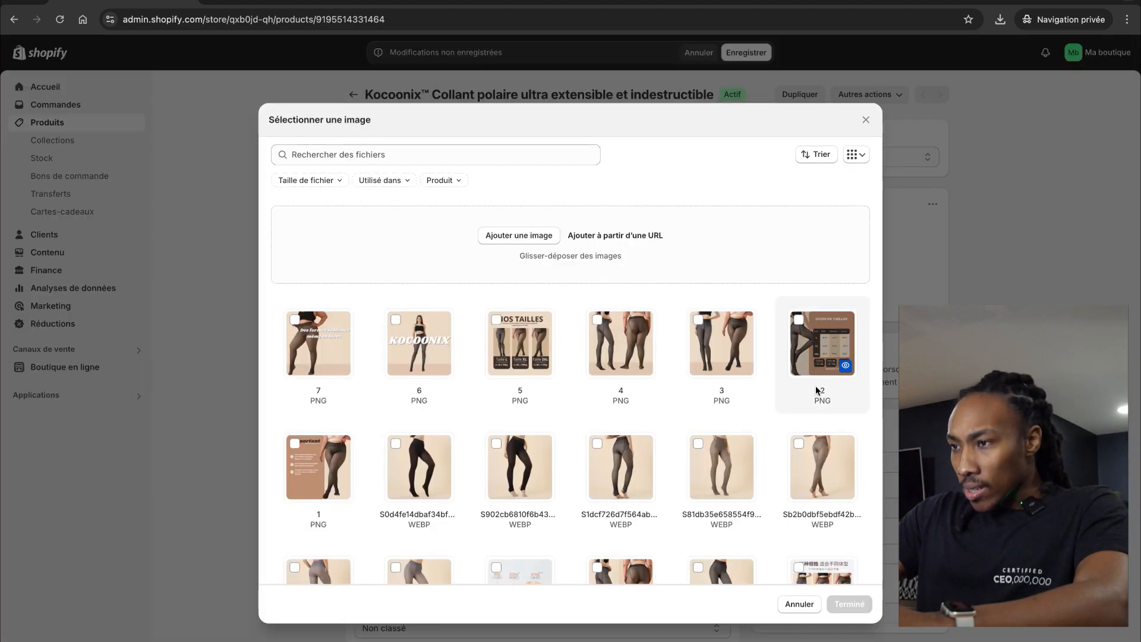
scroll(436, 413, "down", 4)
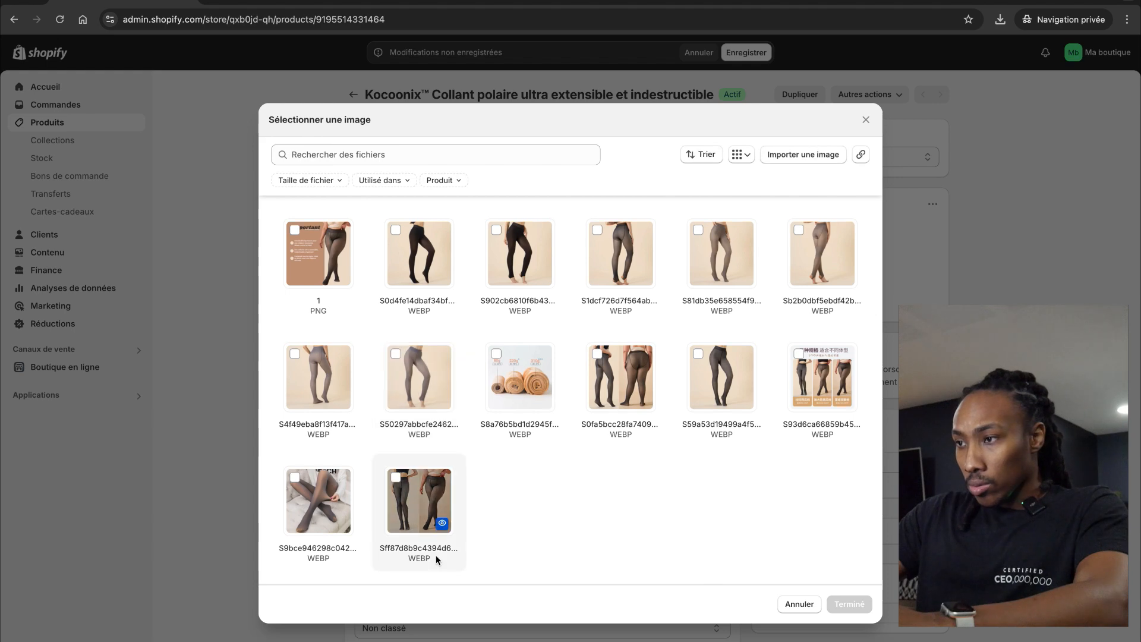
scroll(436, 555, "up", 4)
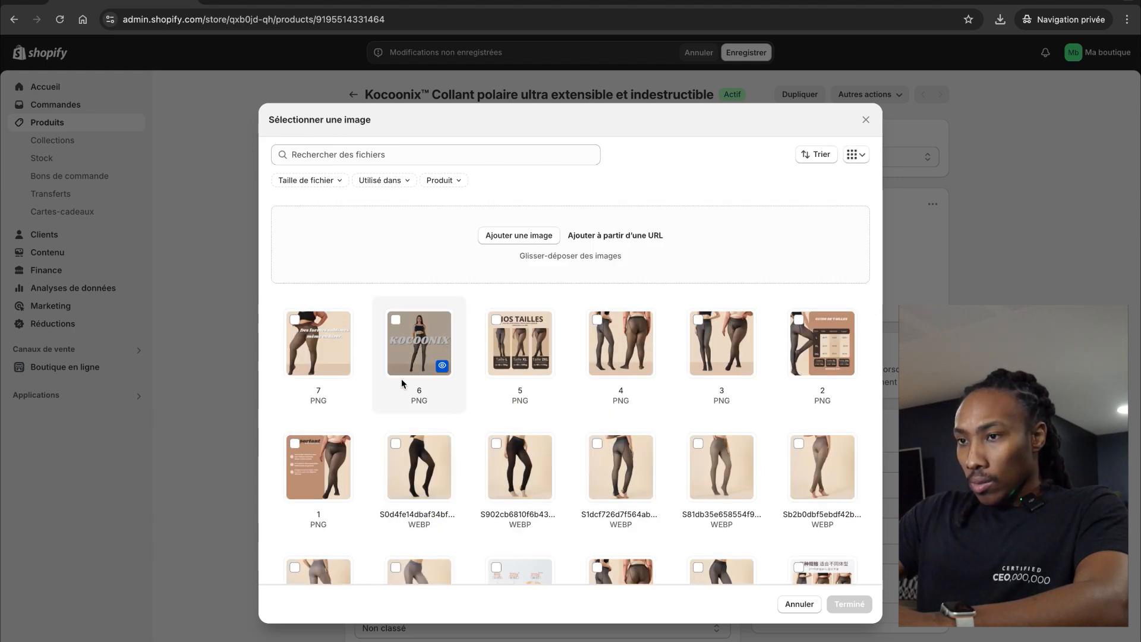
left_click(334, 350)
left_click(849, 603)
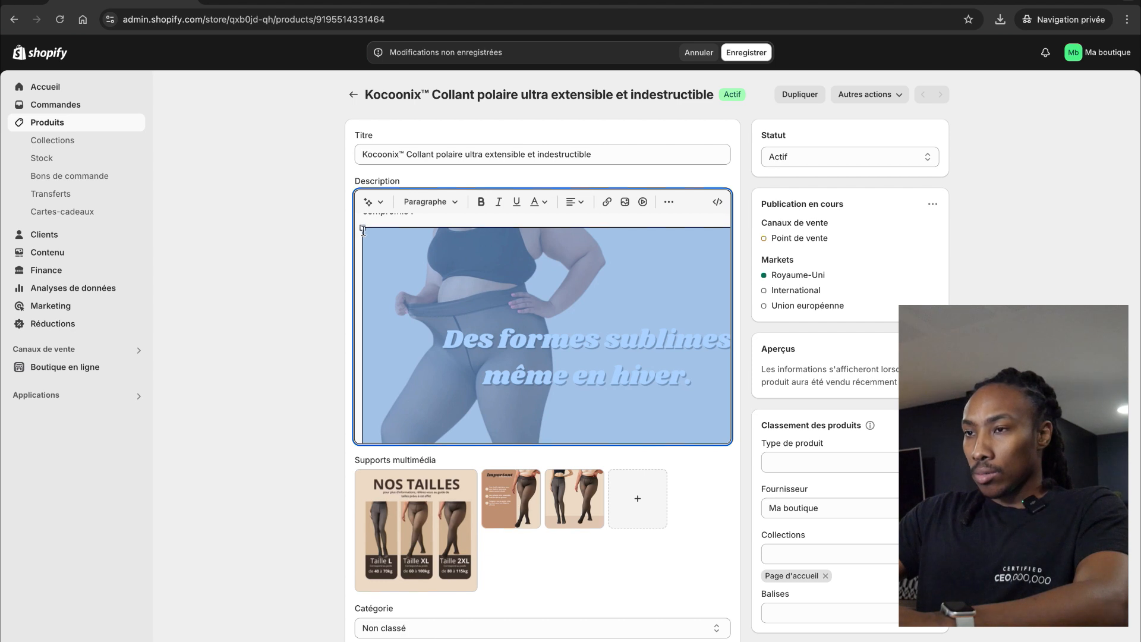
Step: Resize the "Des formes sublimes" image so that it fits the width of the description text
left_click_drag(362, 227, 481, 288)
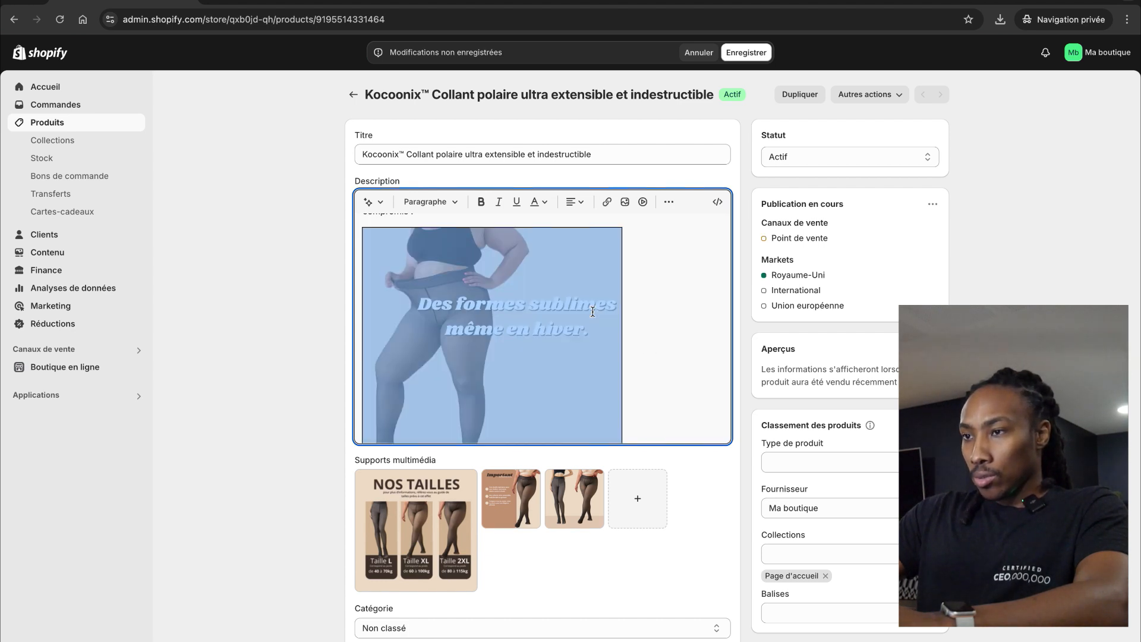
scroll(648, 350, "up", 3)
left_click(631, 359)
scroll(683, 321, "down", 6)
scroll(697, 305, "up", 6)
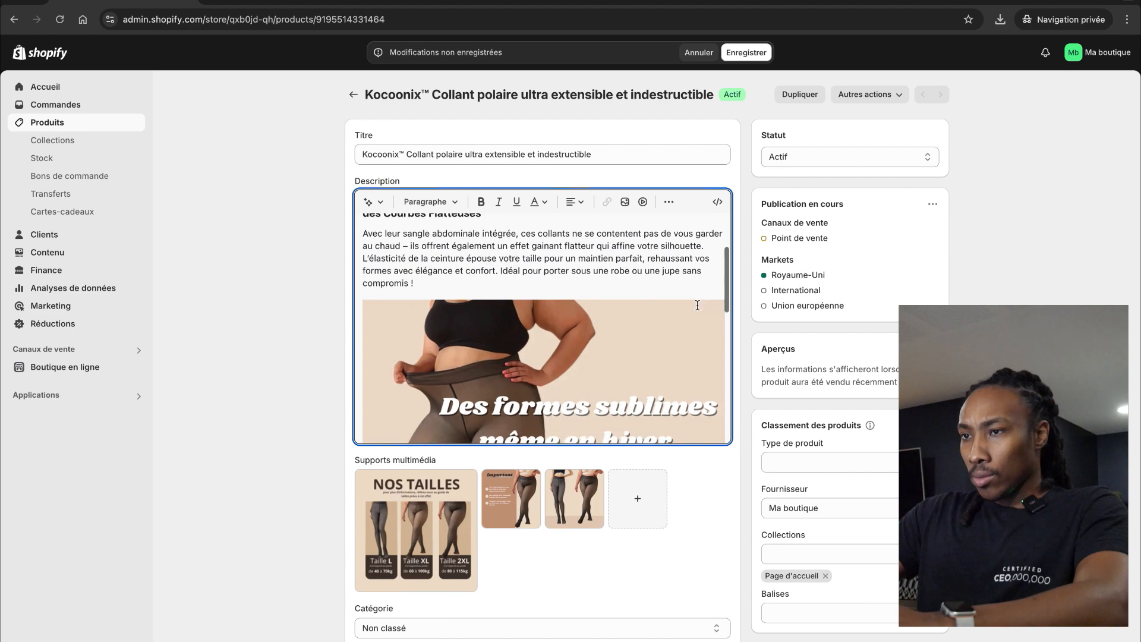
scroll(694, 305, "up", 2)
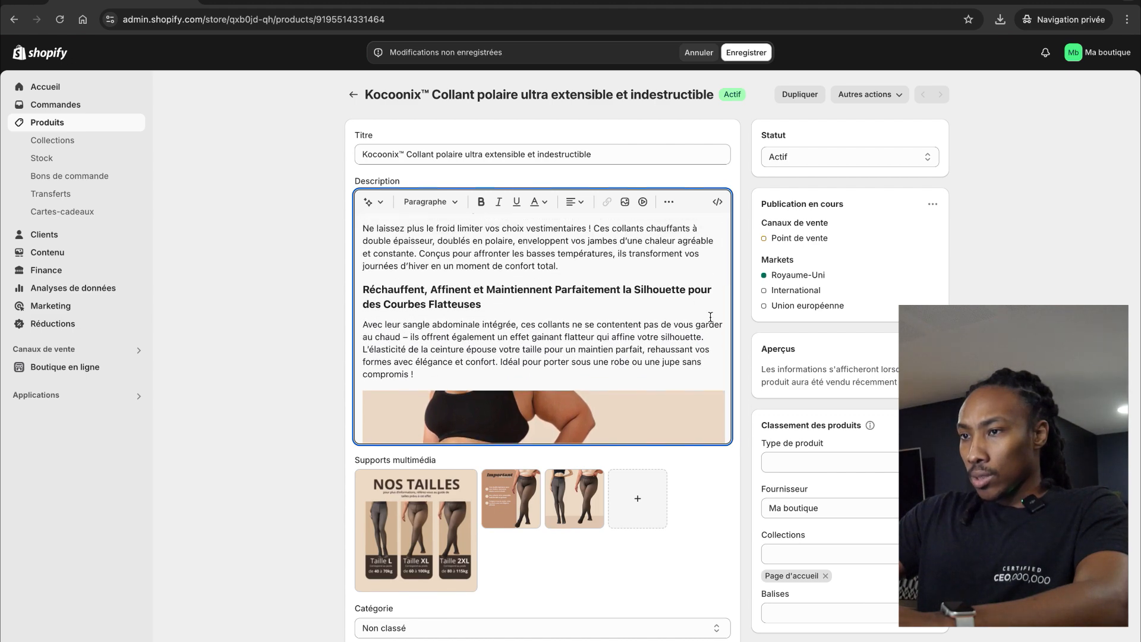
scroll(453, 346, "up", 1)
scroll(469, 339, "down", 3)
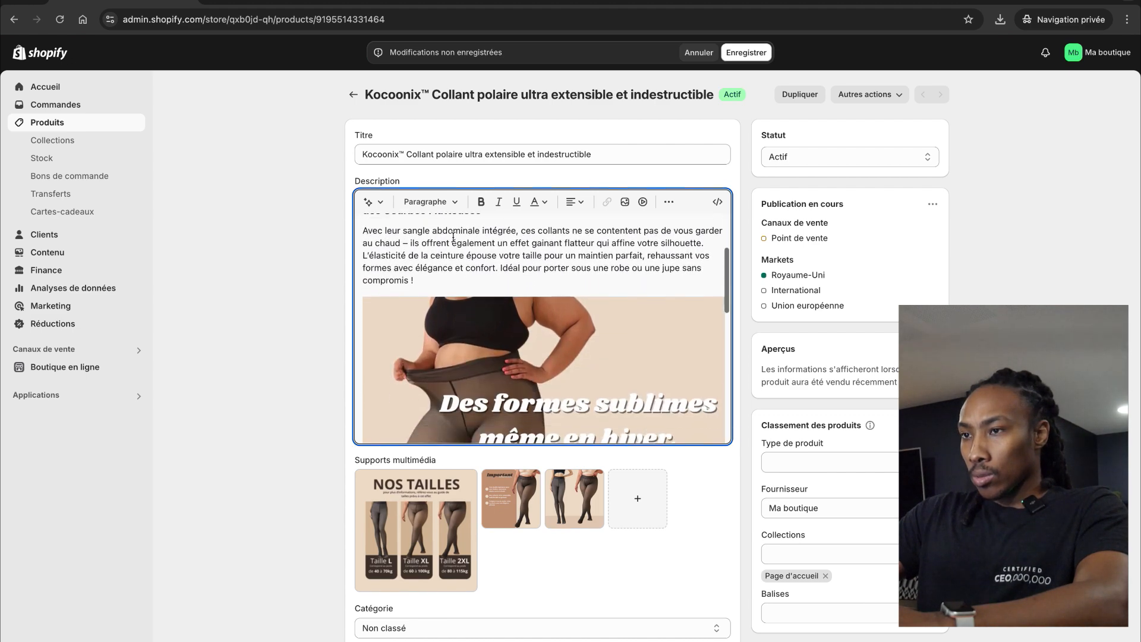
Step: Add a "(GIF)" placeholder line below the first description paragraph and save the product
left_click(480, 336)
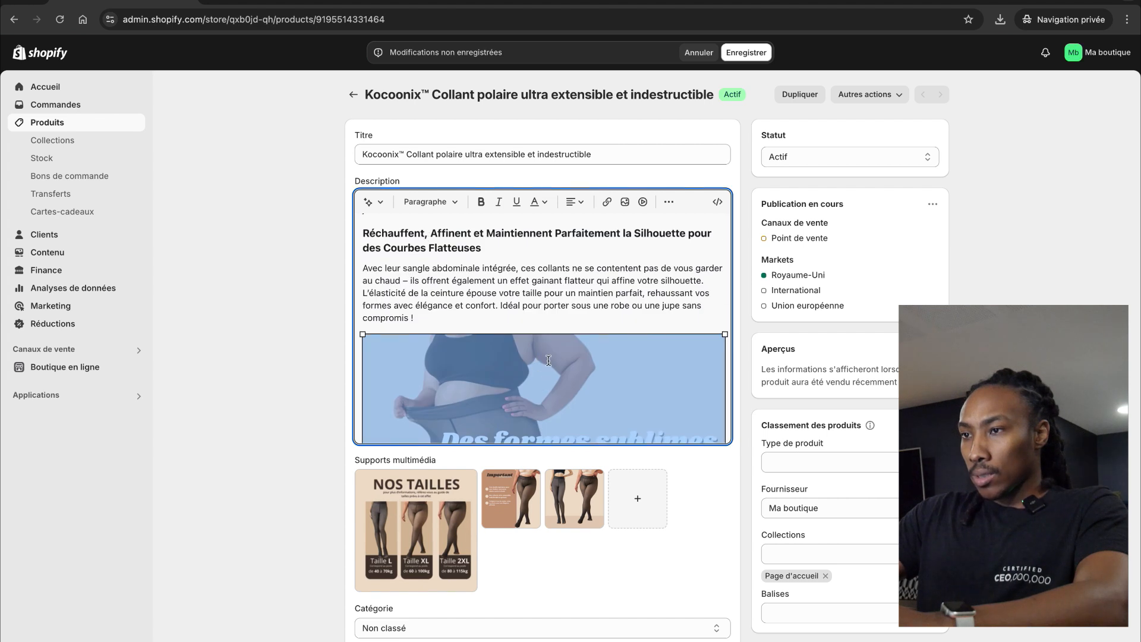
scroll(548, 360, "up", 2)
left_click(584, 284)
key("Return")
key("Return")
key("BackSpace")
type("G")
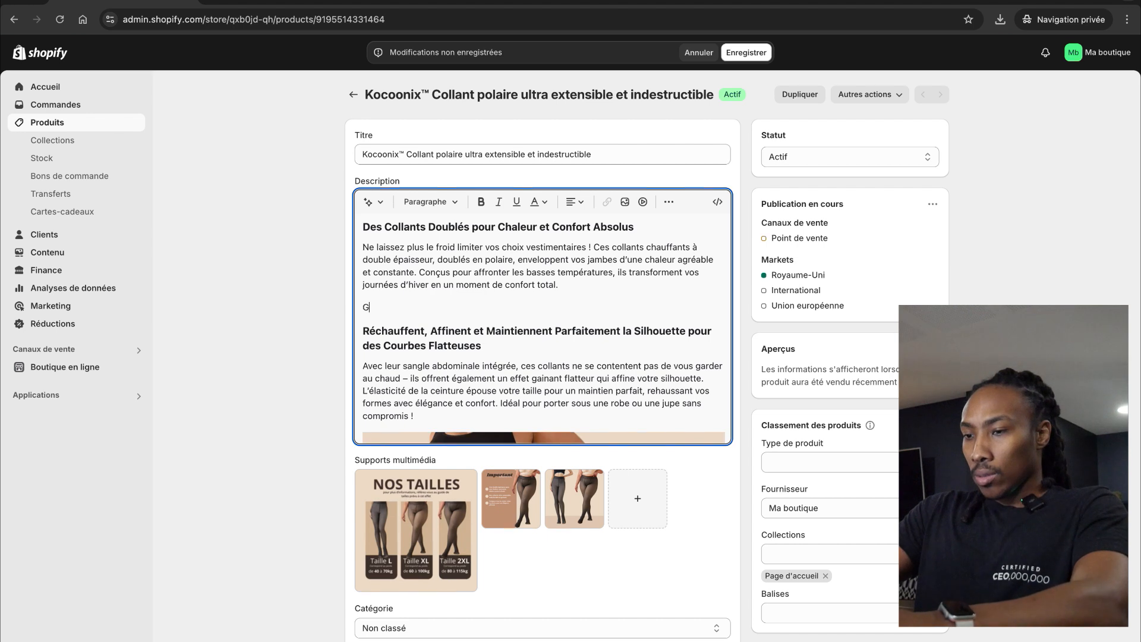
type("iF")
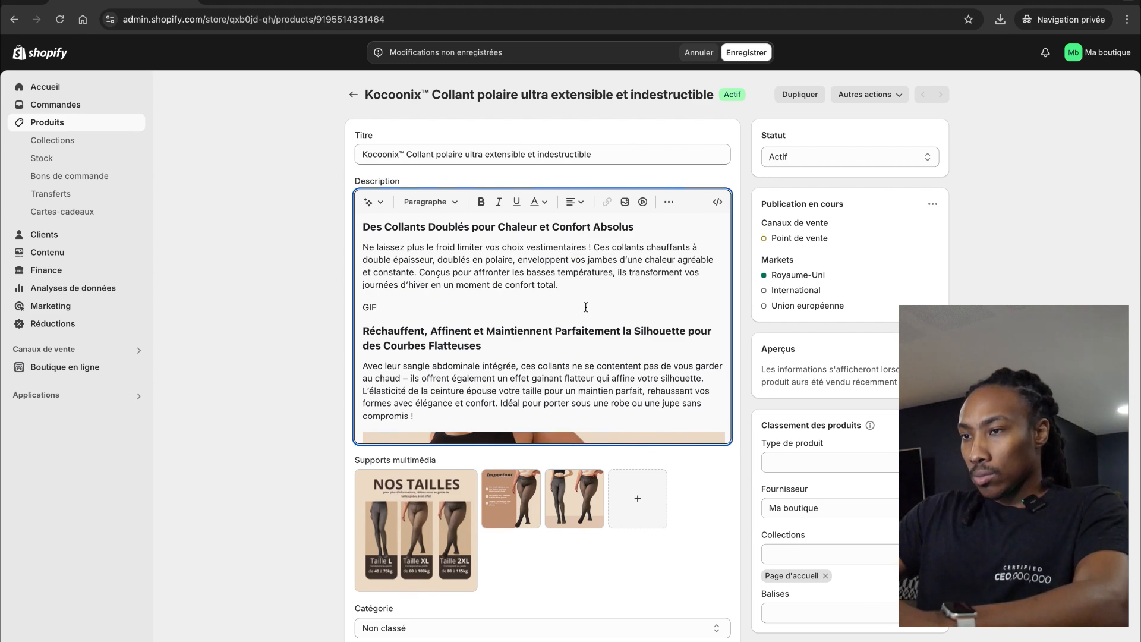
scroll(585, 307, "down", 3)
scroll(585, 306, "up", 3)
type(")")
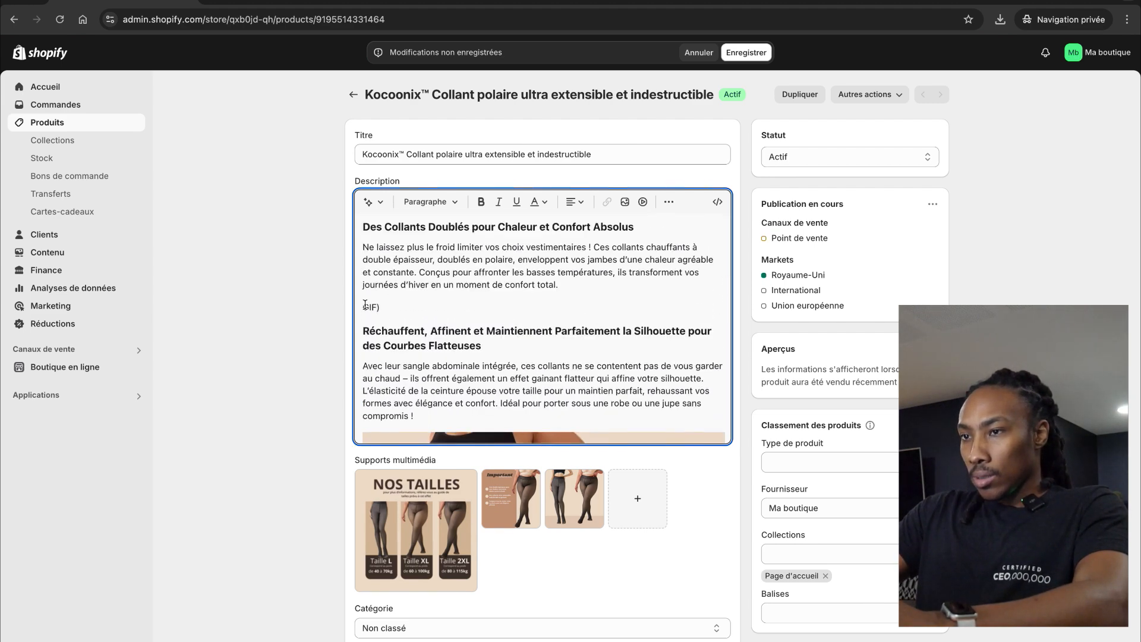
type("(")
scroll(623, 355, "down", 5)
scroll(485, 323, "down", 2)
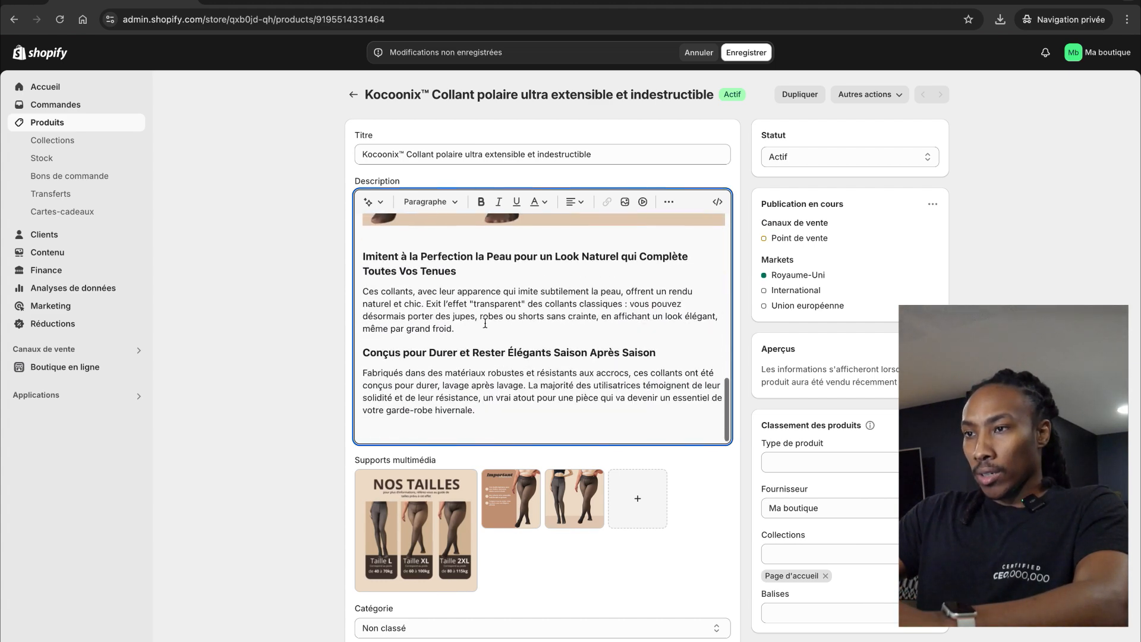
key("super+s")
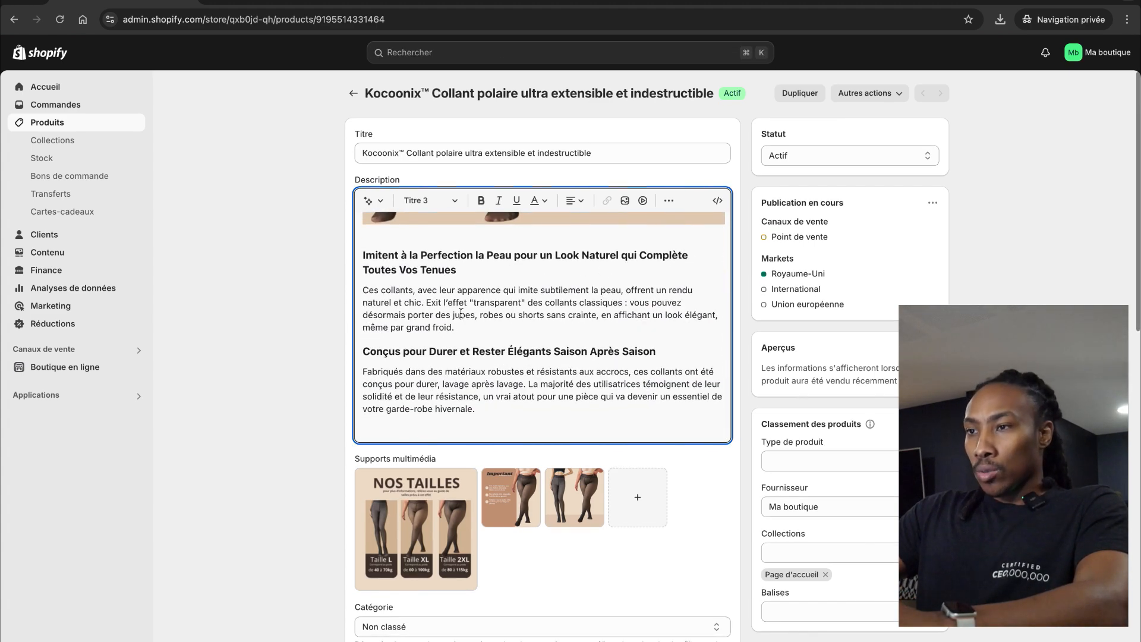
Step: Delete the Color option from the product's variants and save the change
scroll(309, 273, "down", 5)
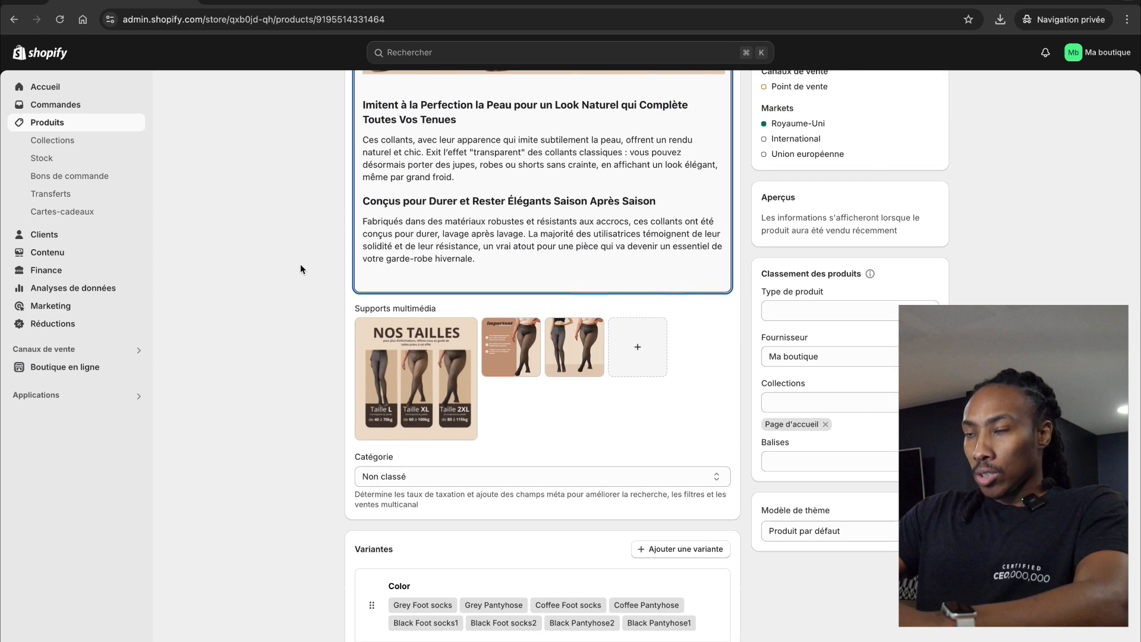
scroll(301, 268, "down", 4)
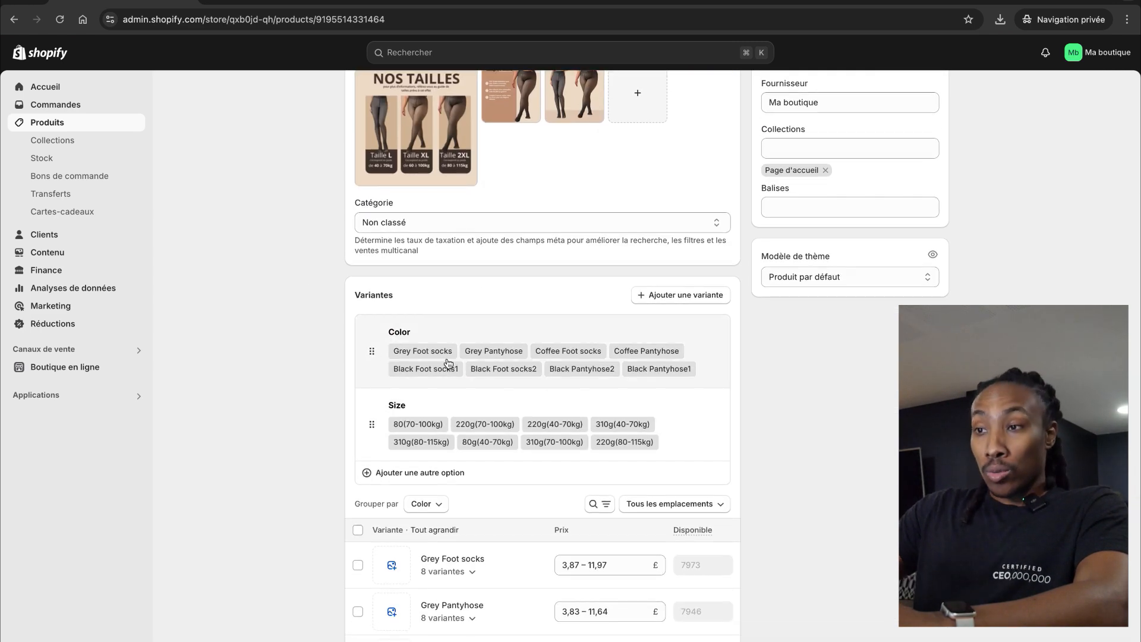
left_click(713, 342)
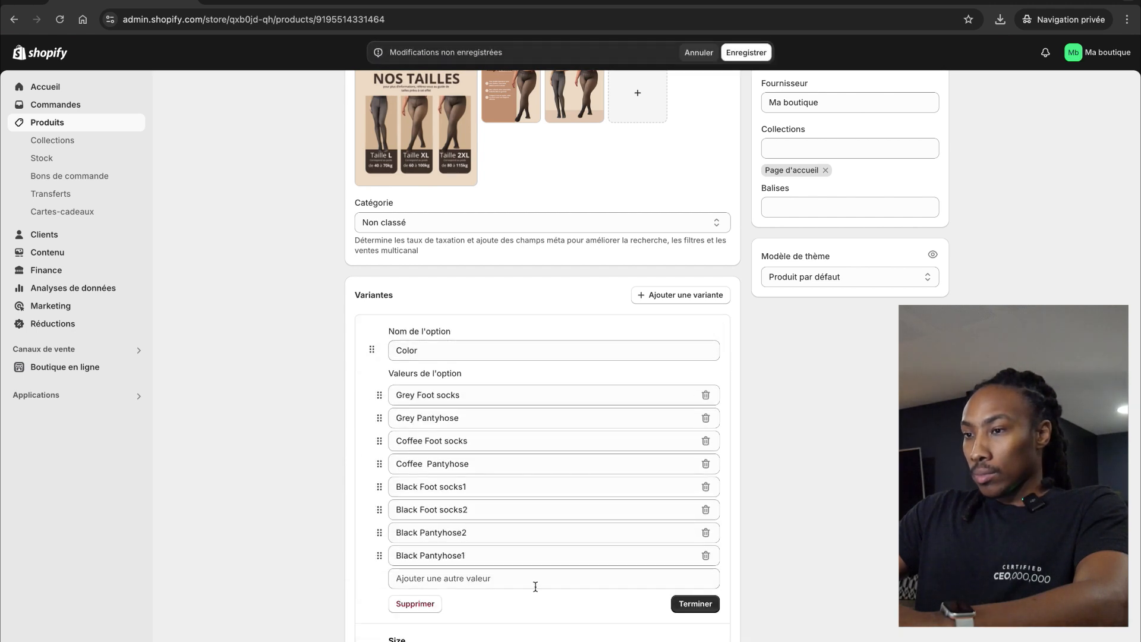
left_click(415, 603)
left_click(747, 53)
Step: Confirm the Color option's removal and rename the Size option as "Nos tailles"
left_click(719, 404)
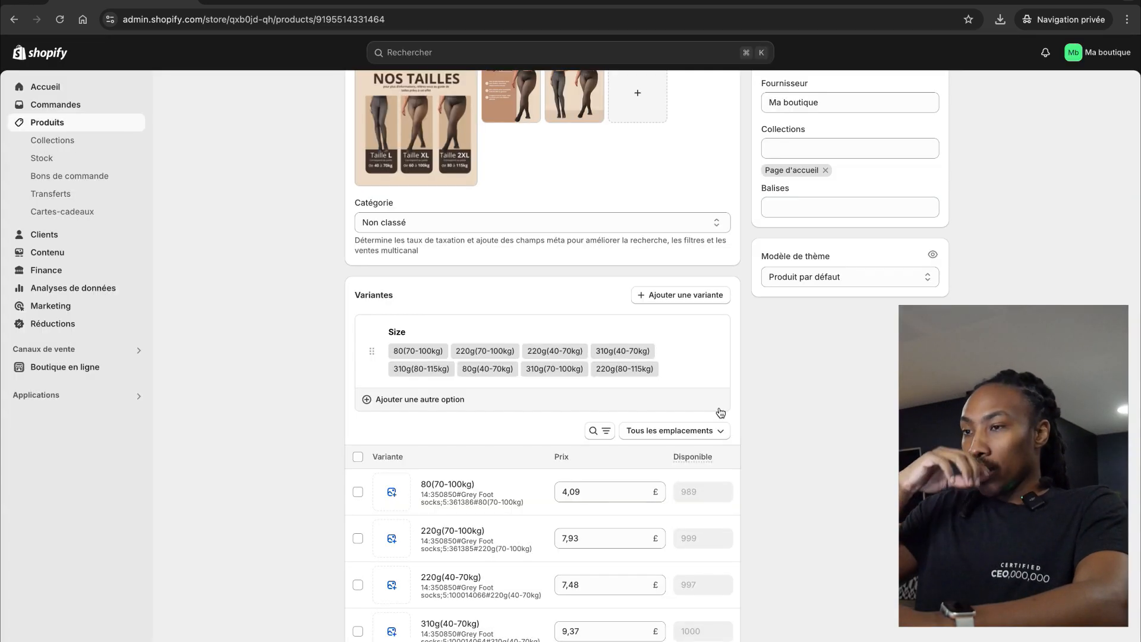
left_click(450, 375)
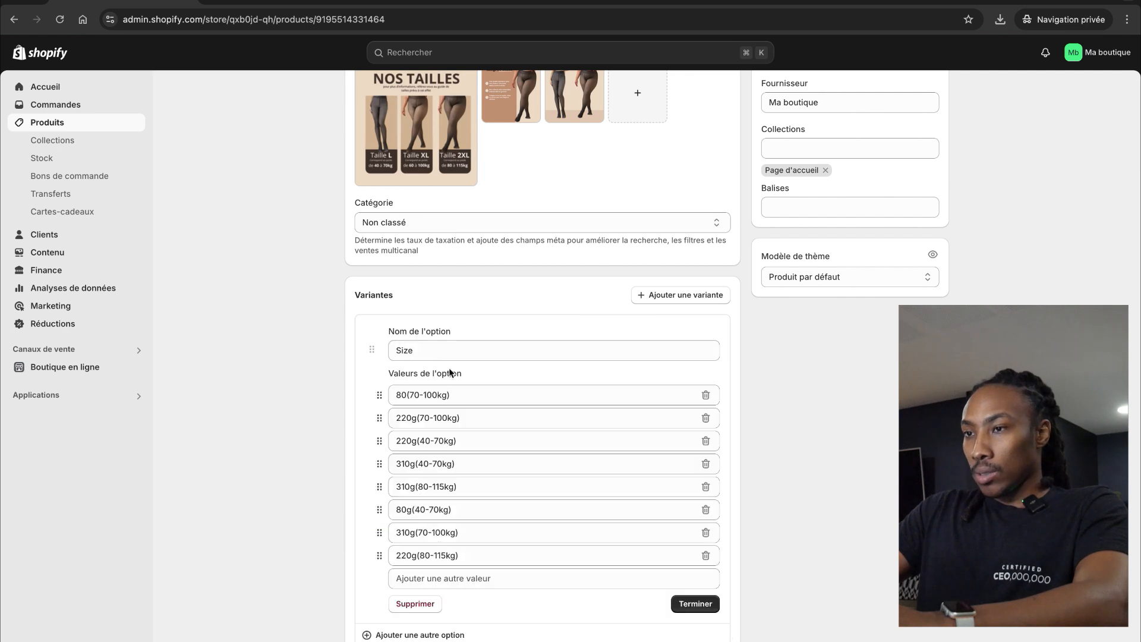
left_click_drag(492, 351, 337, 351)
type("Tailles")
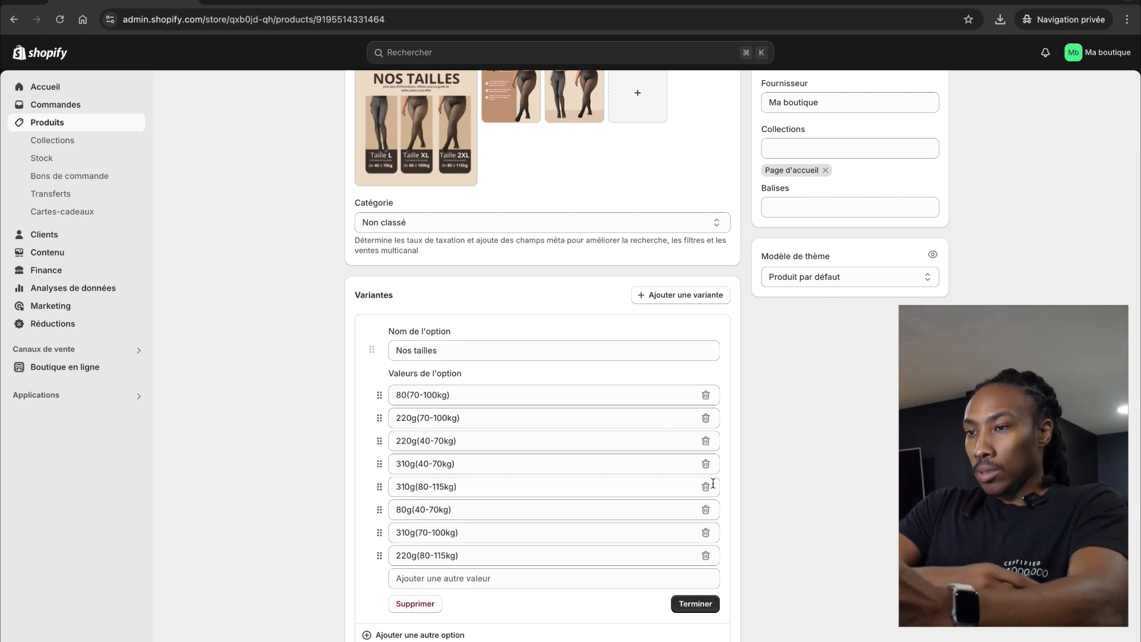
Step: Replace the imported size values with L (40-70kg), XL (60-100kg) and 2XL (60-100kg), and save the product
left_click(705, 555)
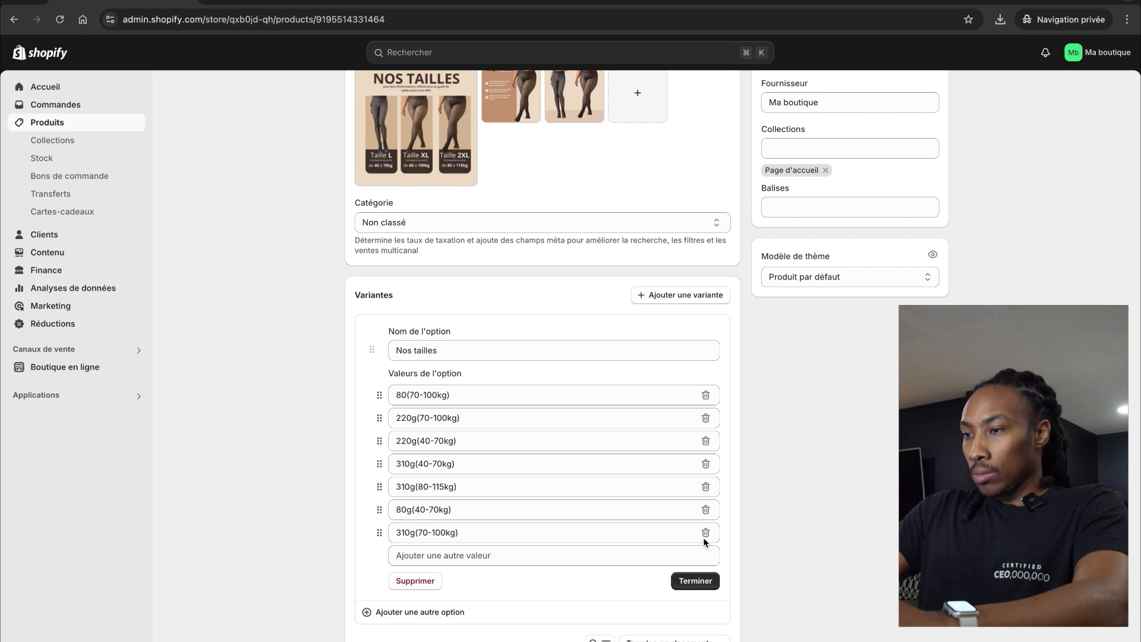
left_click(706, 532)
left_click(706, 510)
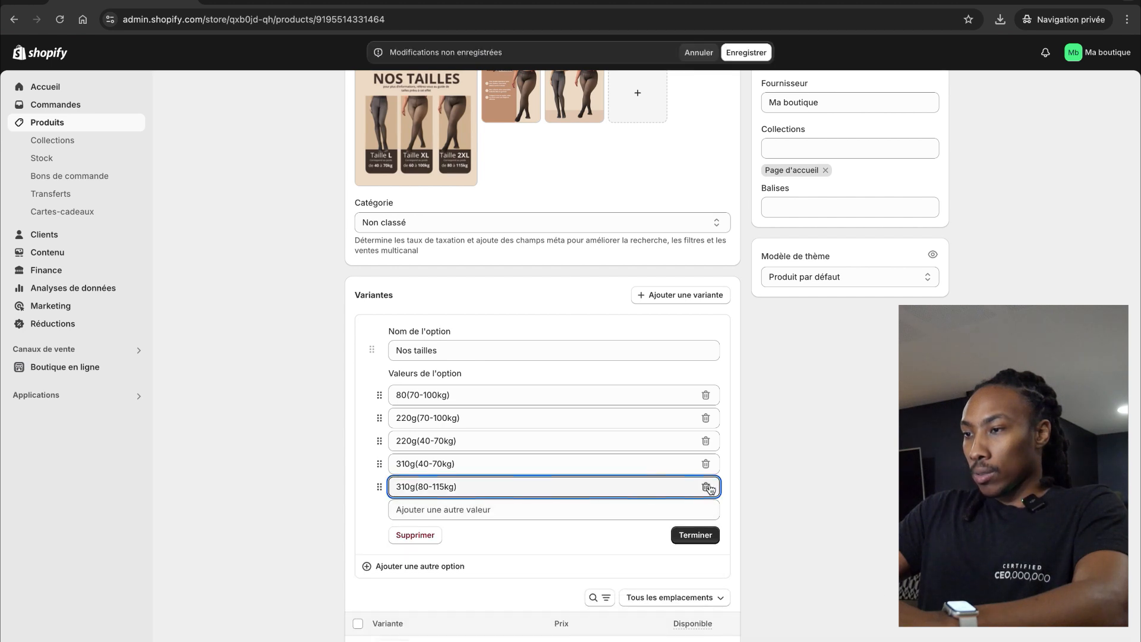
left_click(706, 487)
left_click(705, 463)
left_click(705, 440)
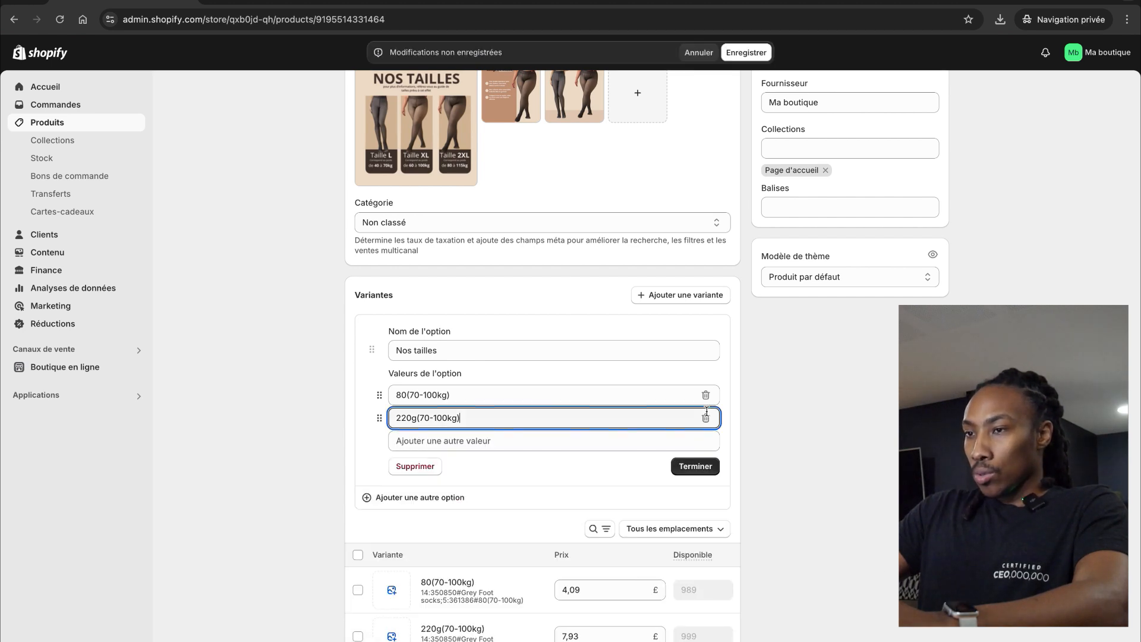
left_click(706, 418)
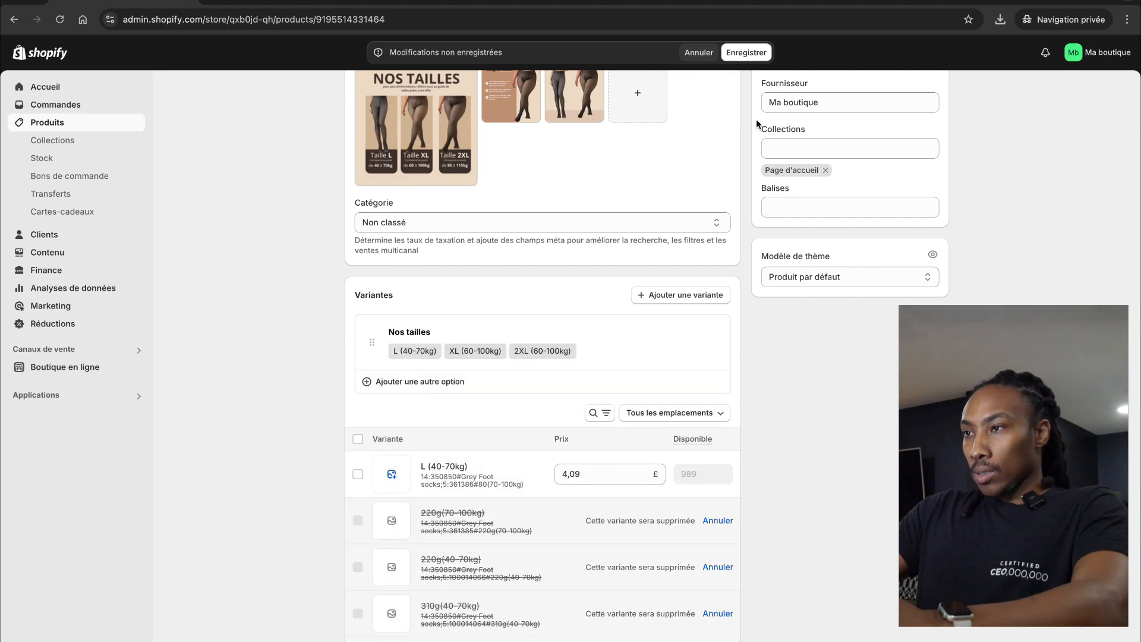
left_click(746, 53)
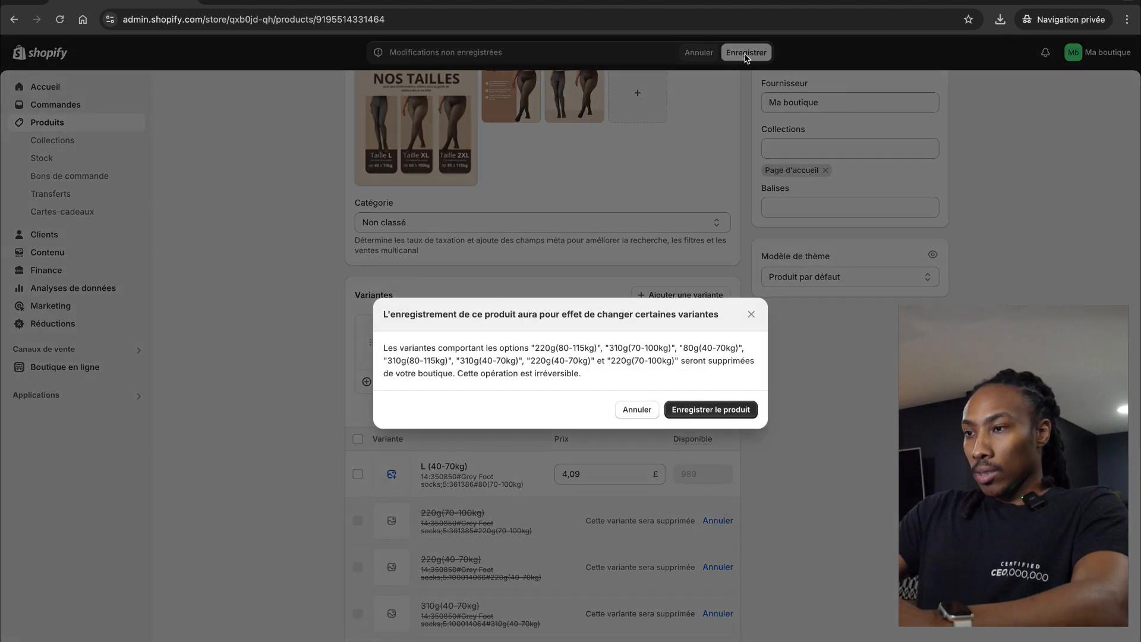
left_click(739, 405)
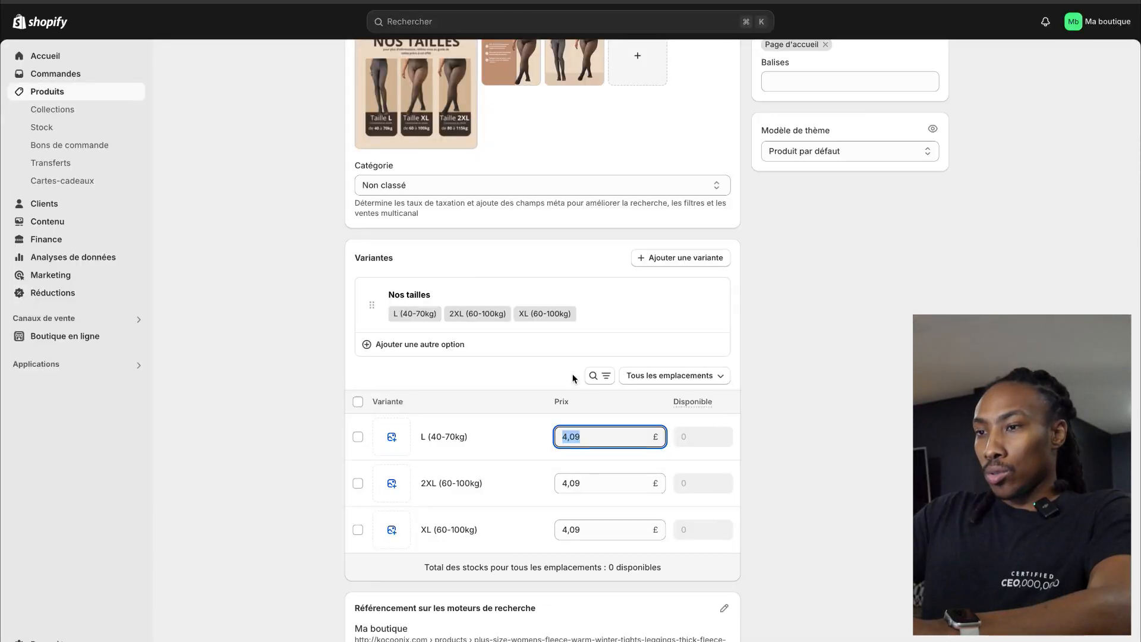
Step: Set the price of all three size variants to 19,99 and their available stock at Shop location to 100, and return to the product page
type("19")
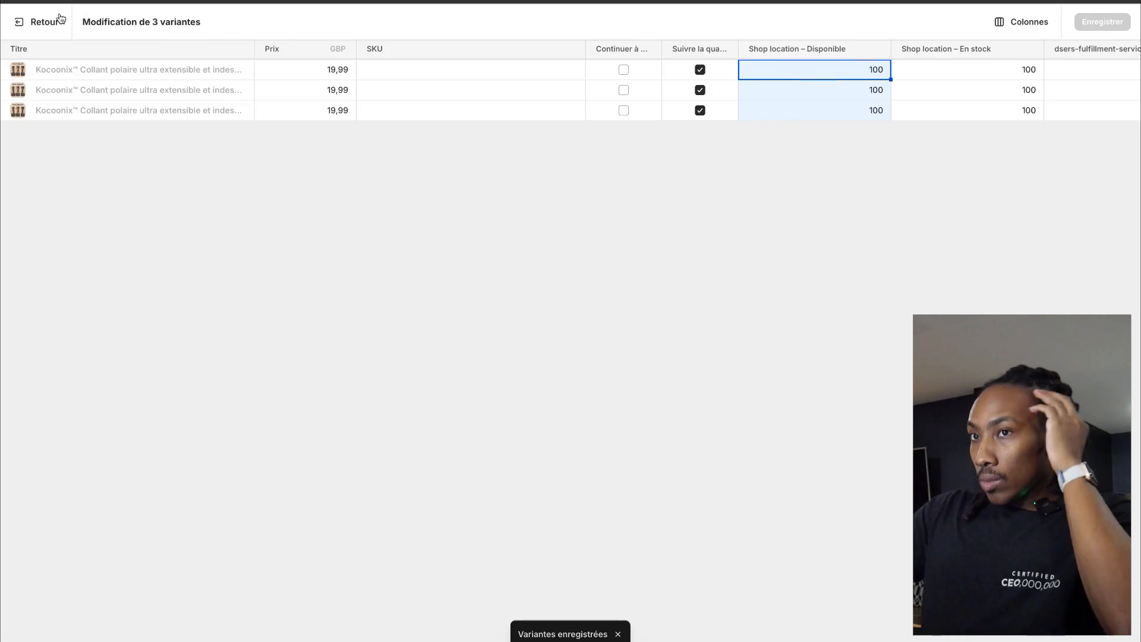
left_click(49, 19)
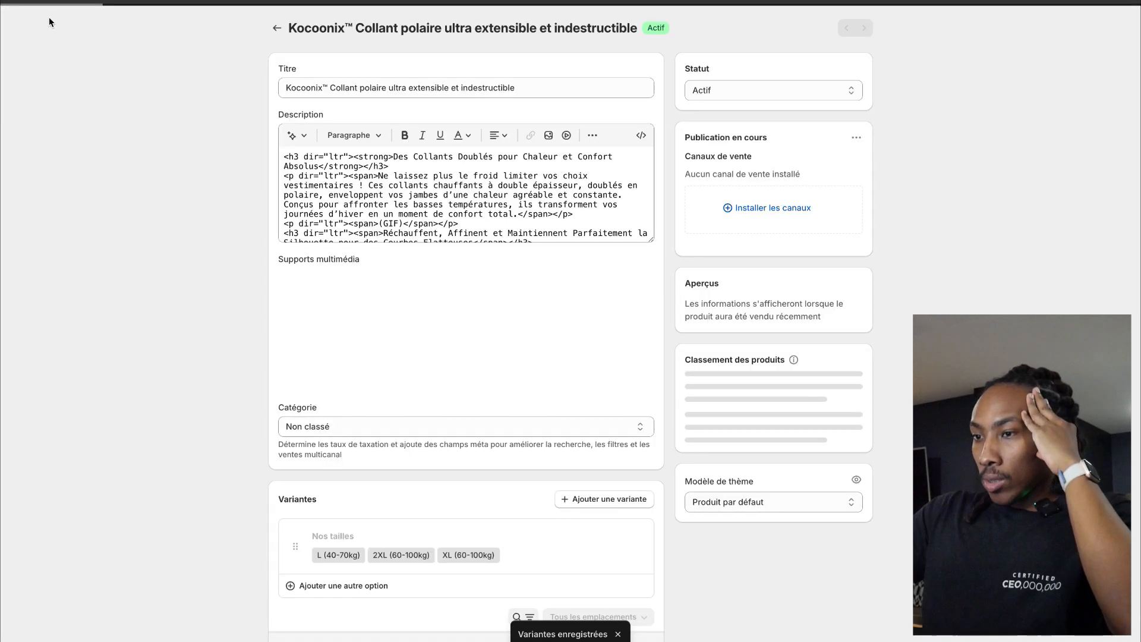
scroll(259, 210, "down", 1)
scroll(259, 209, "down", 12)
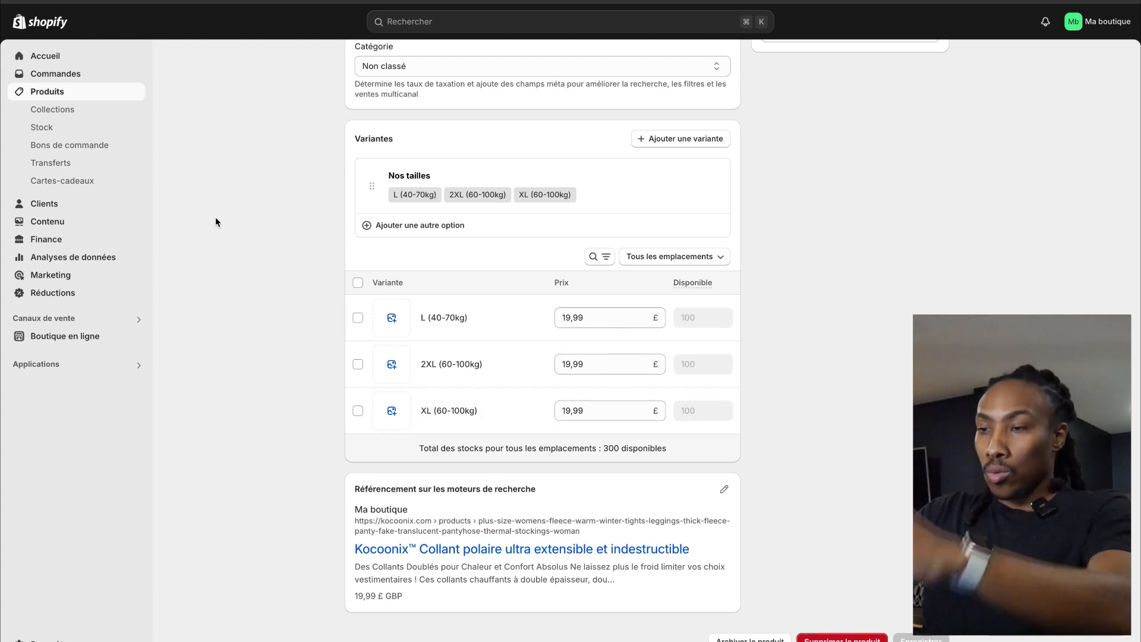
Step: Preview the product on the storefront and examine its images, size choices and description layout
scroll(215, 221, "up", 10)
scroll(215, 221, "up", 2)
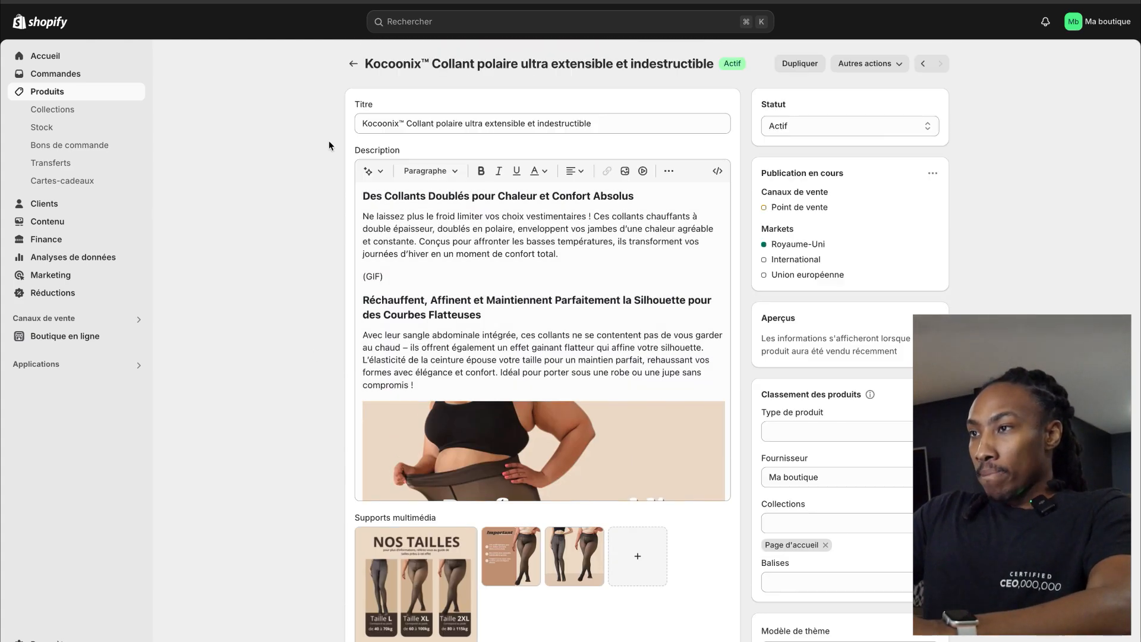
left_click(892, 70)
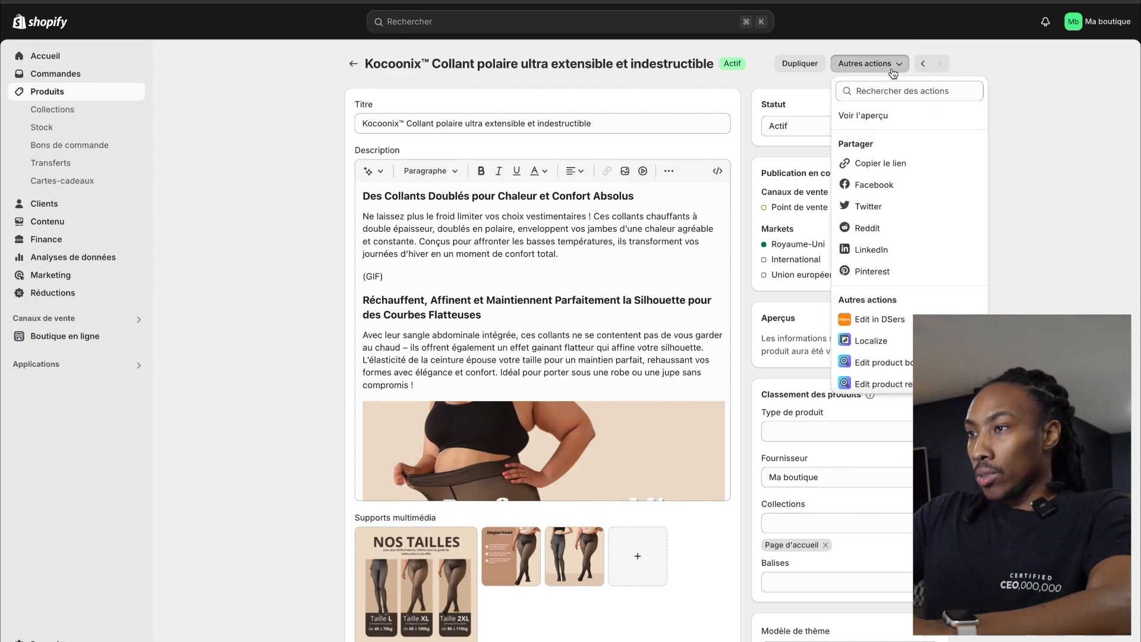
left_click(874, 117)
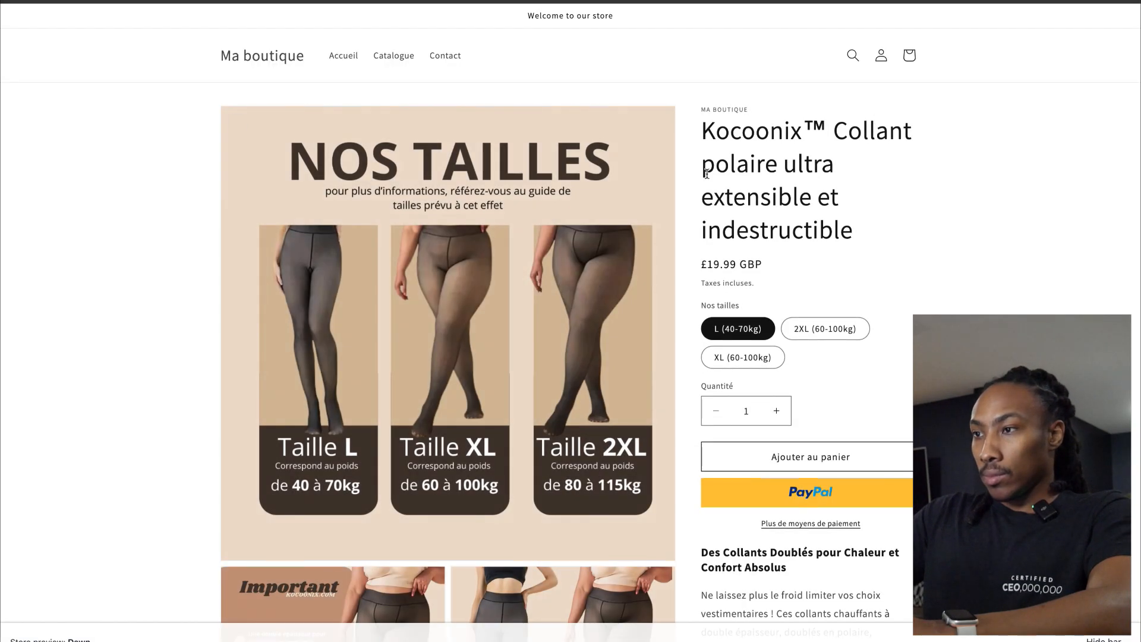
scroll(402, 243, "down", 10)
scroll(402, 242, "down", 10)
scroll(402, 243, "up", 15)
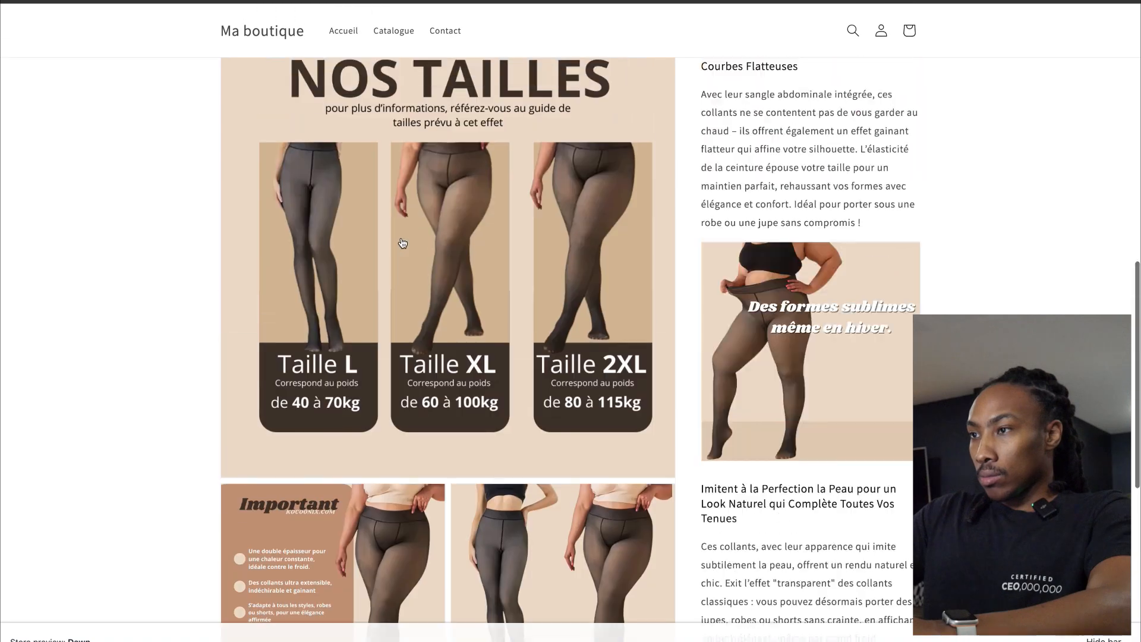
scroll(790, 421, "down", 10)
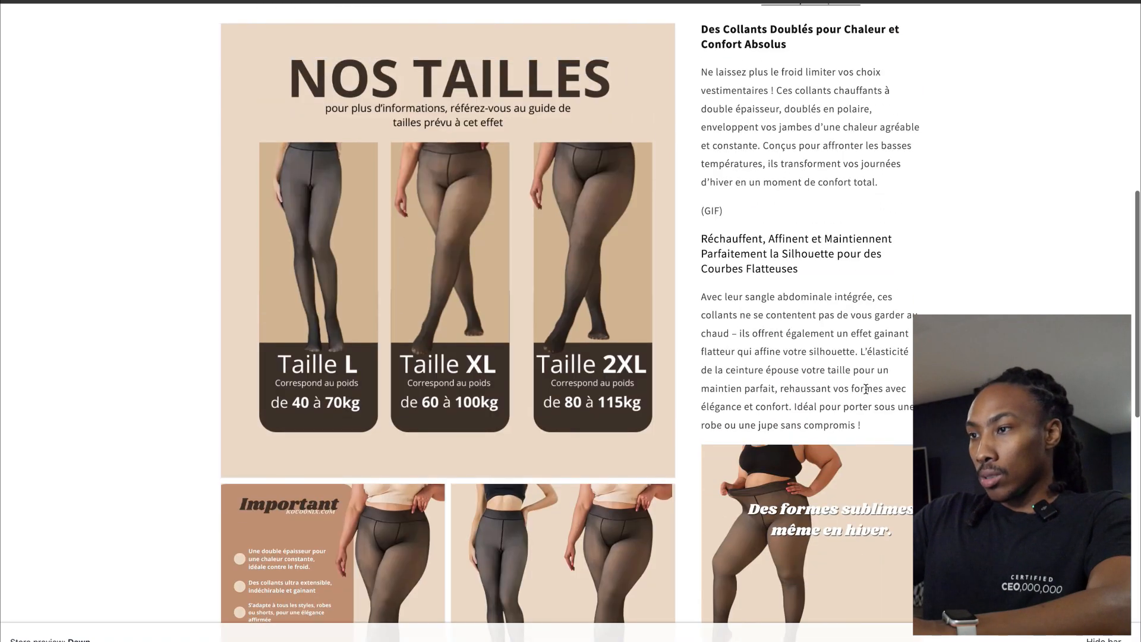
scroll(865, 387, "down", 8)
scroll(865, 388, "up", 15)
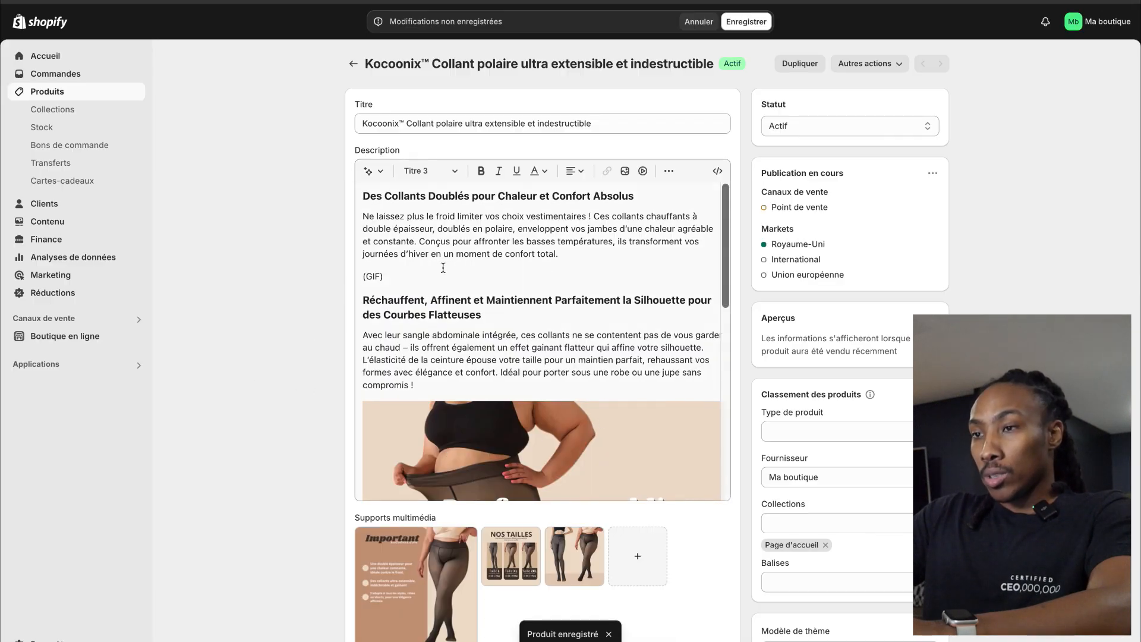
Step: Review the product description in the editor down to the "Conçus pour Durer" section
scroll(442, 267, "down", 1)
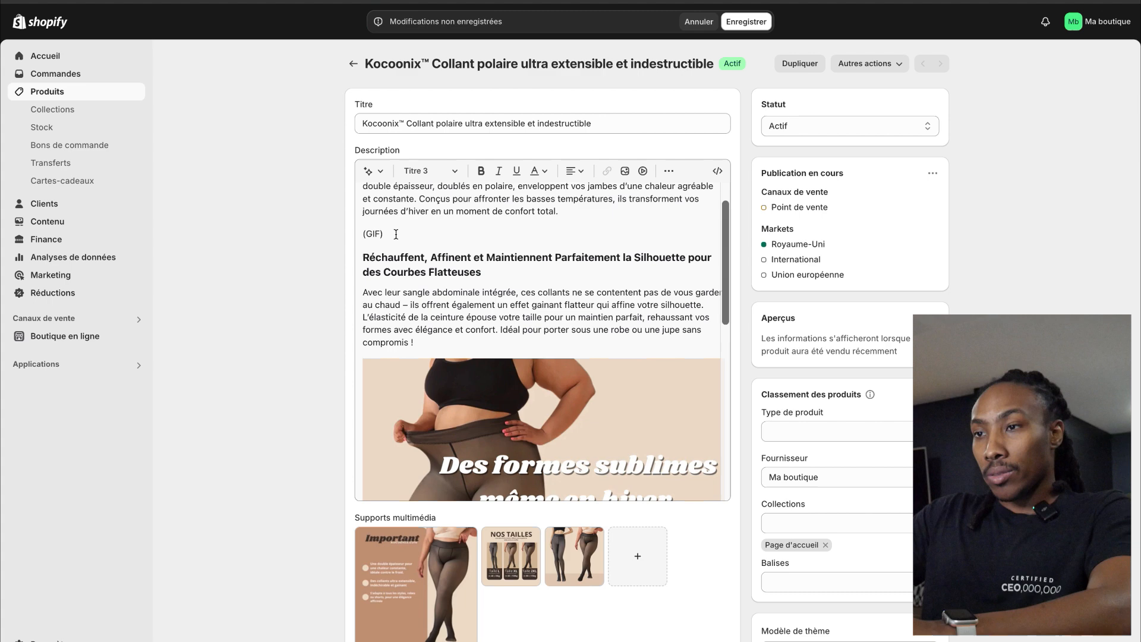
scroll(395, 234, "down", 8)
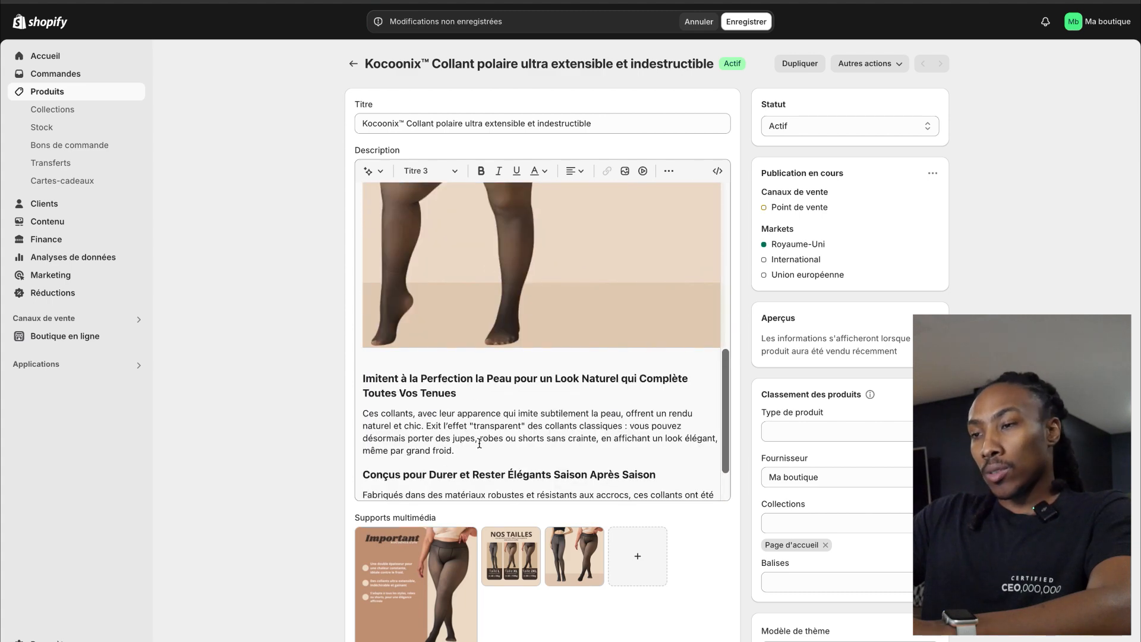
scroll(536, 390, "down", 1)
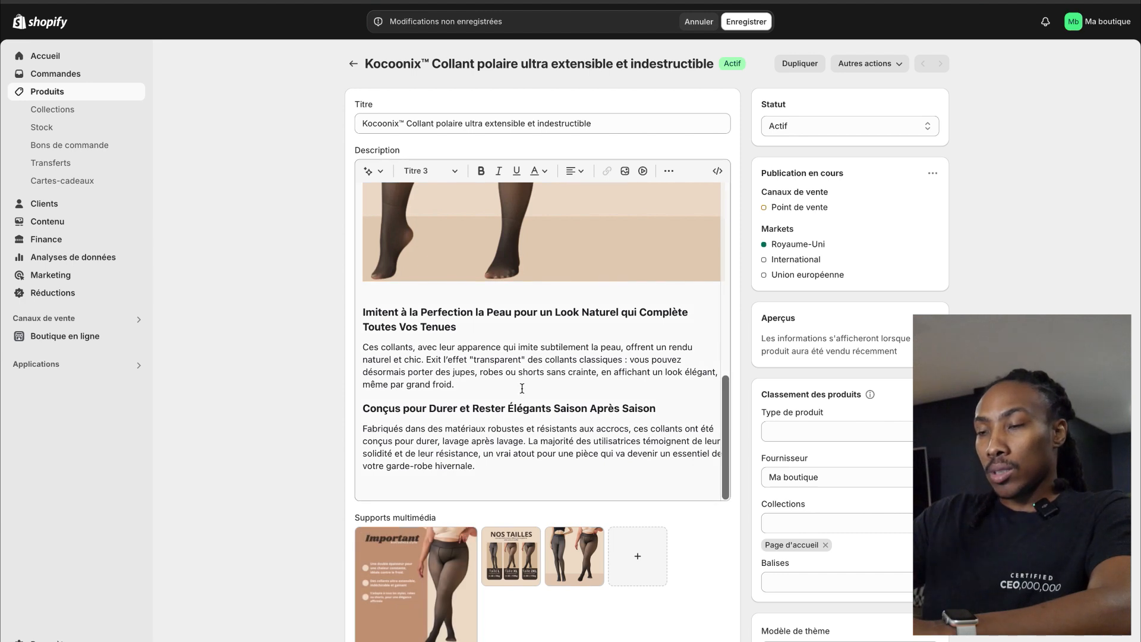
left_click(480, 392)
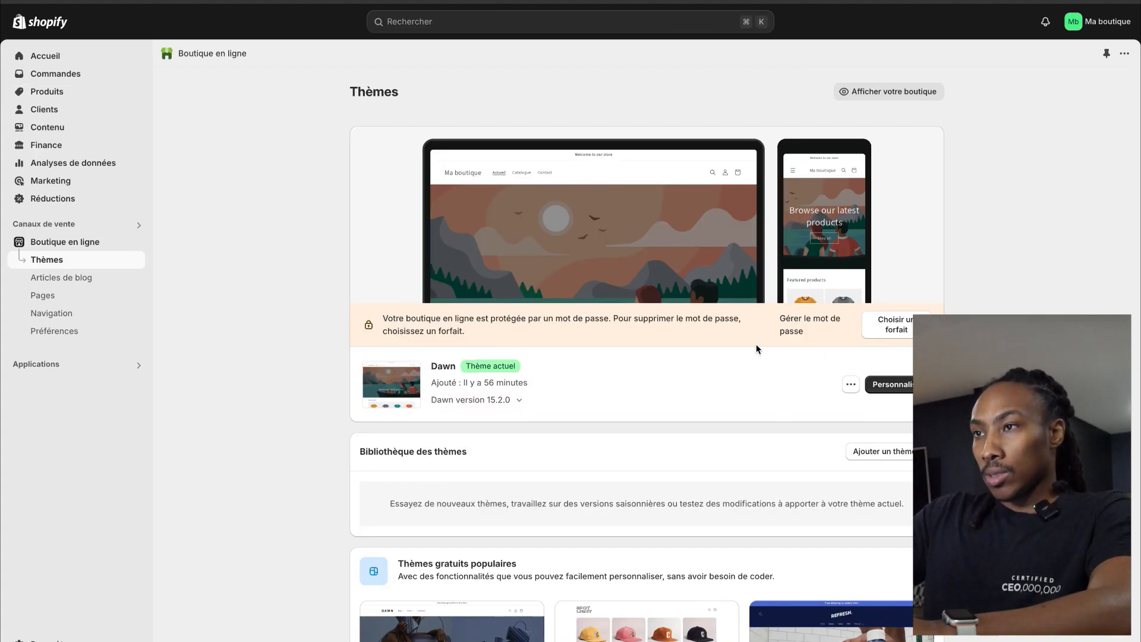
Step: Import the Shrine PRO+.zip theme file into the online store's theme library
left_click(896, 454)
left_click(862, 506)
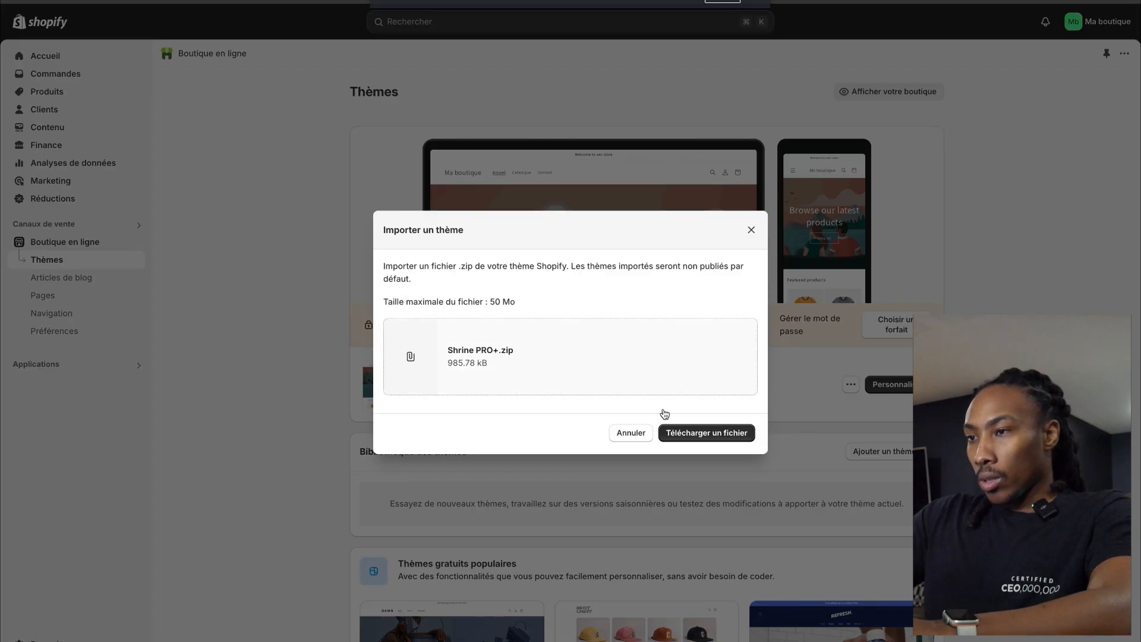
left_click(728, 432)
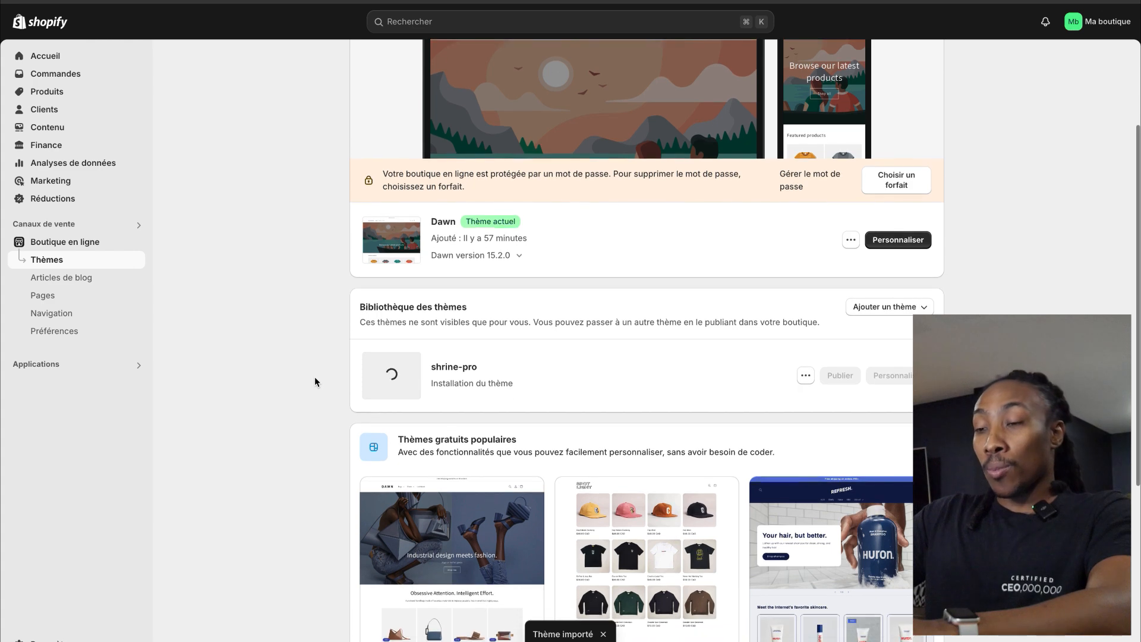
scroll(314, 382, "down", 5)
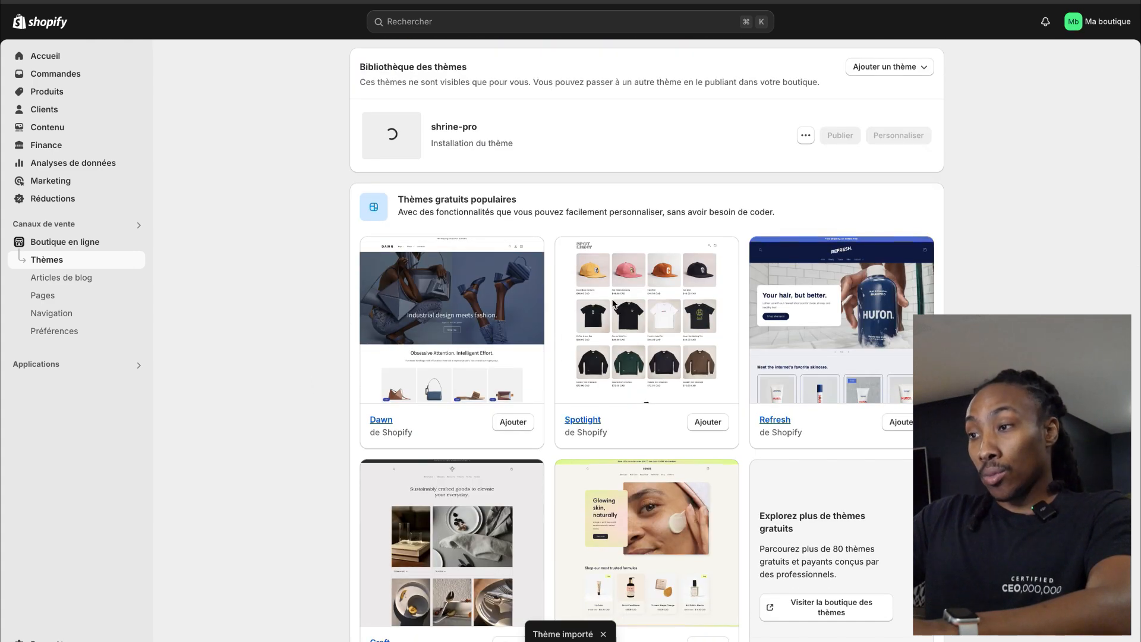
scroll(282, 349, "down", 1)
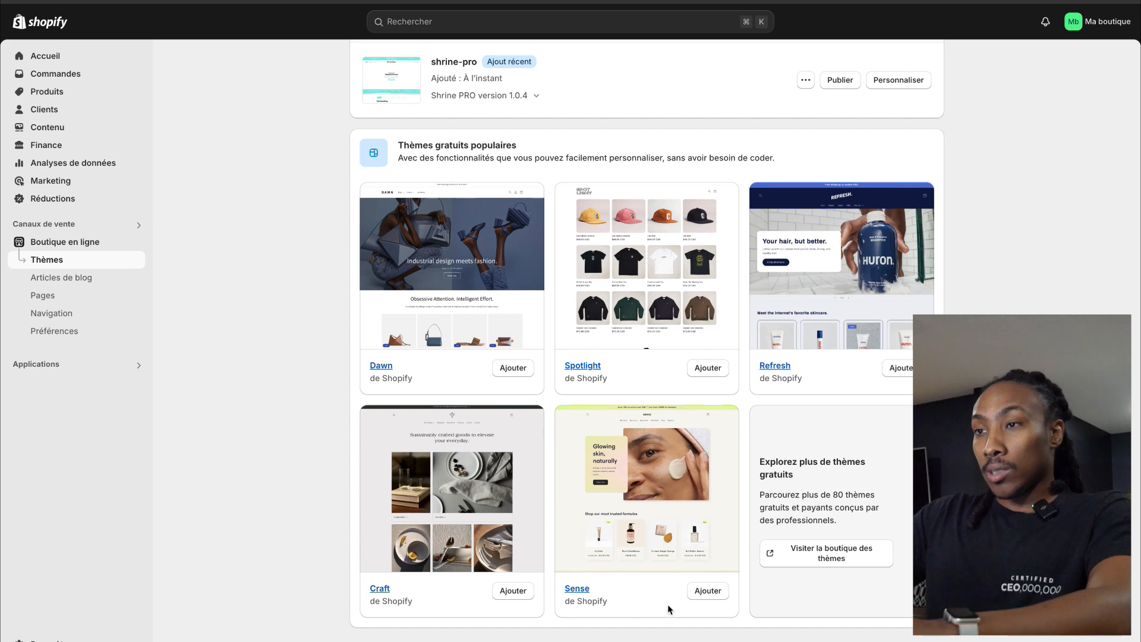
Step: Publish the shrine-pro theme from the theme library as the store's current theme
scroll(668, 606, "up", 6)
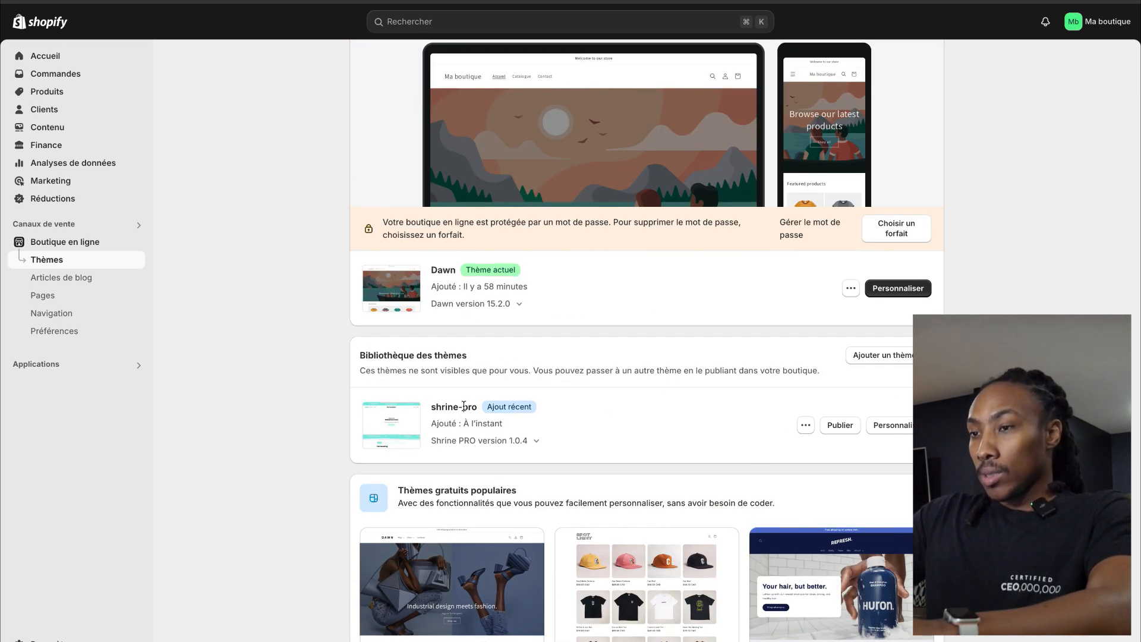
left_click(839, 425)
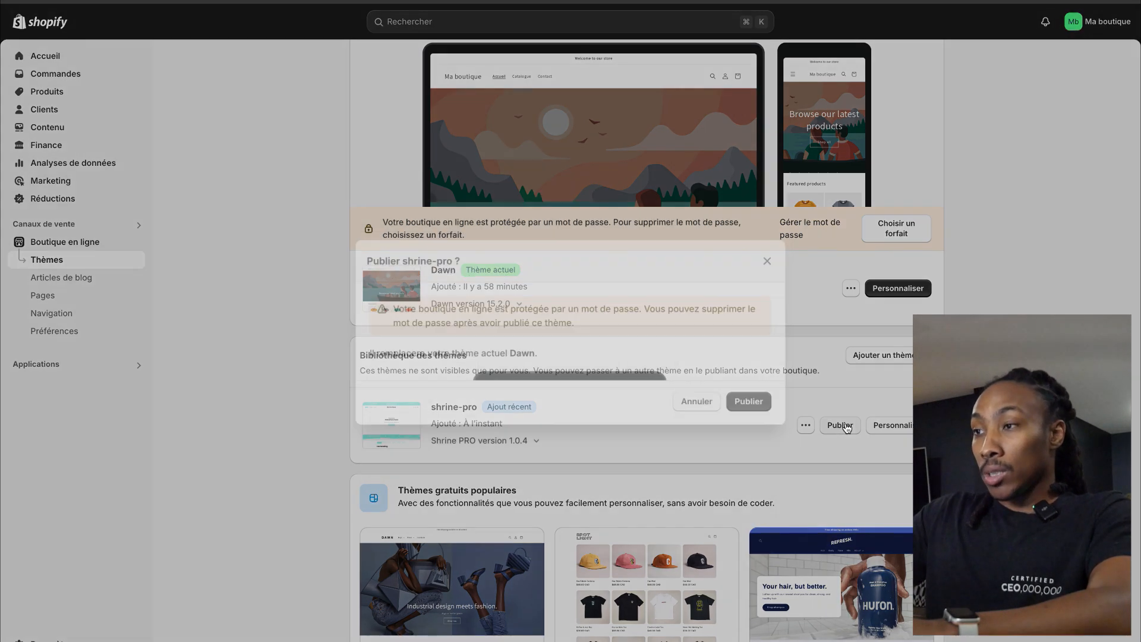
left_click(733, 444)
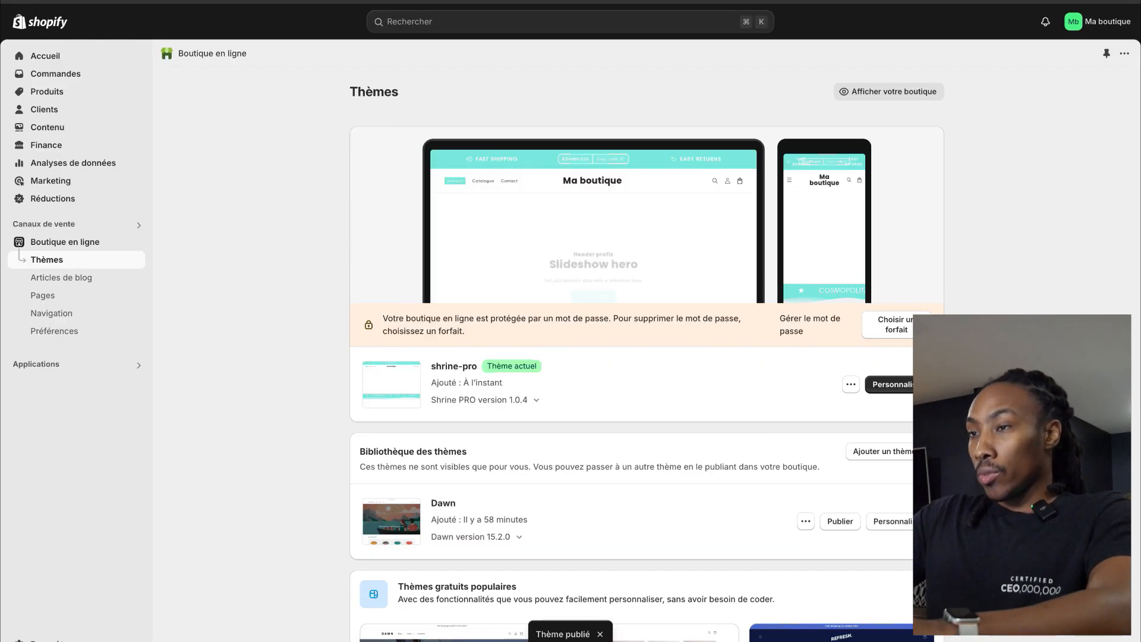
Step: Go to the plan selection for the online store and disable the store's password protection
left_click(897, 385)
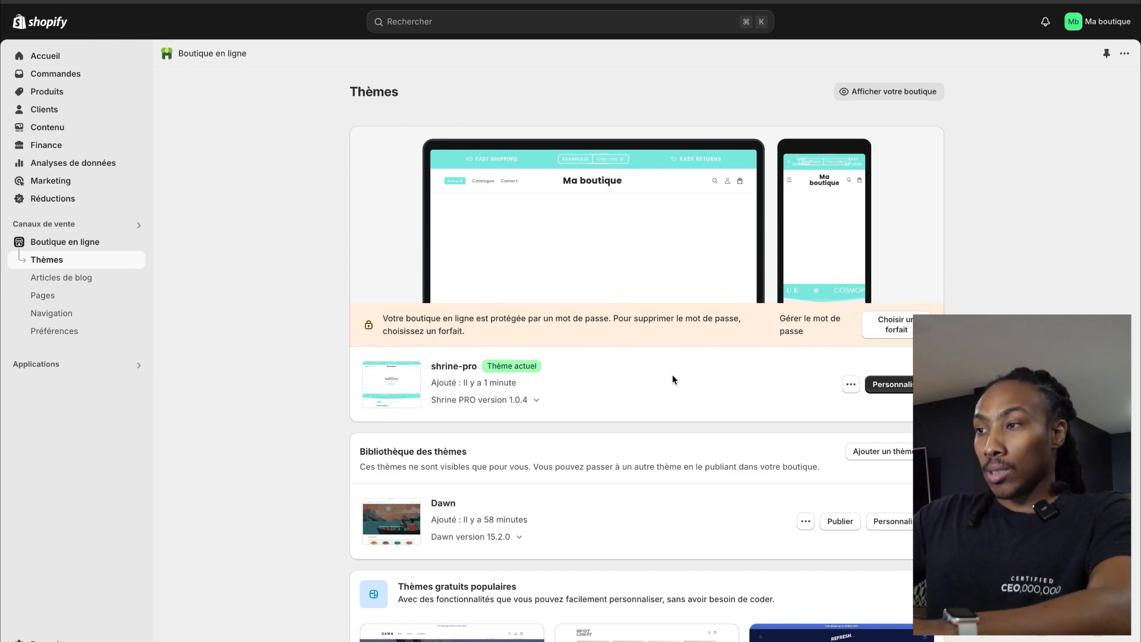
left_click(897, 326)
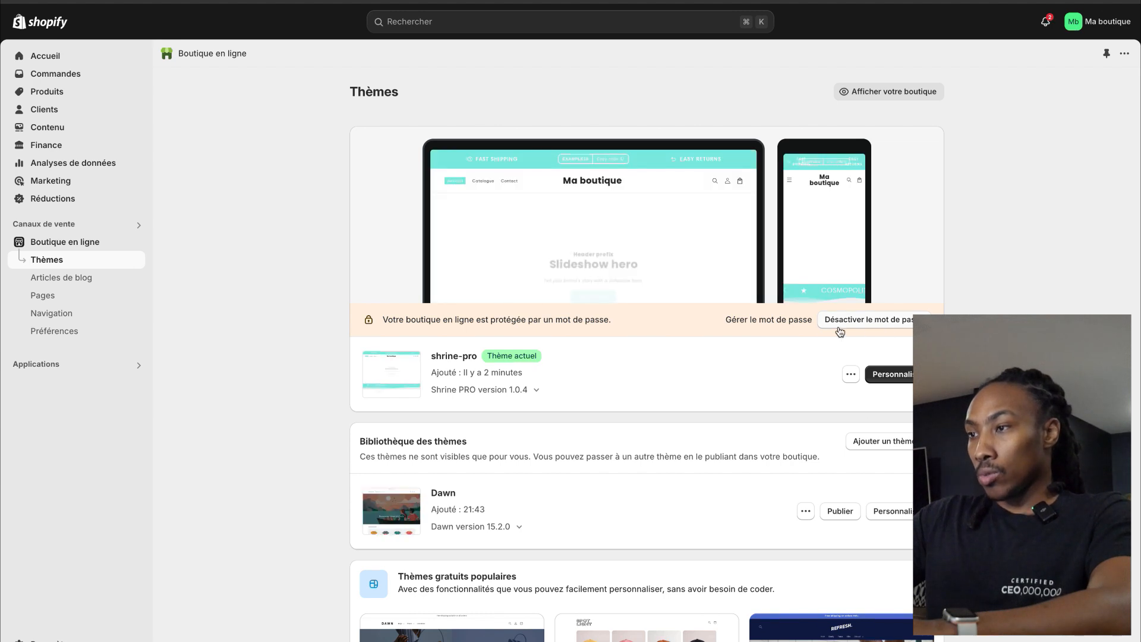
left_click(887, 325)
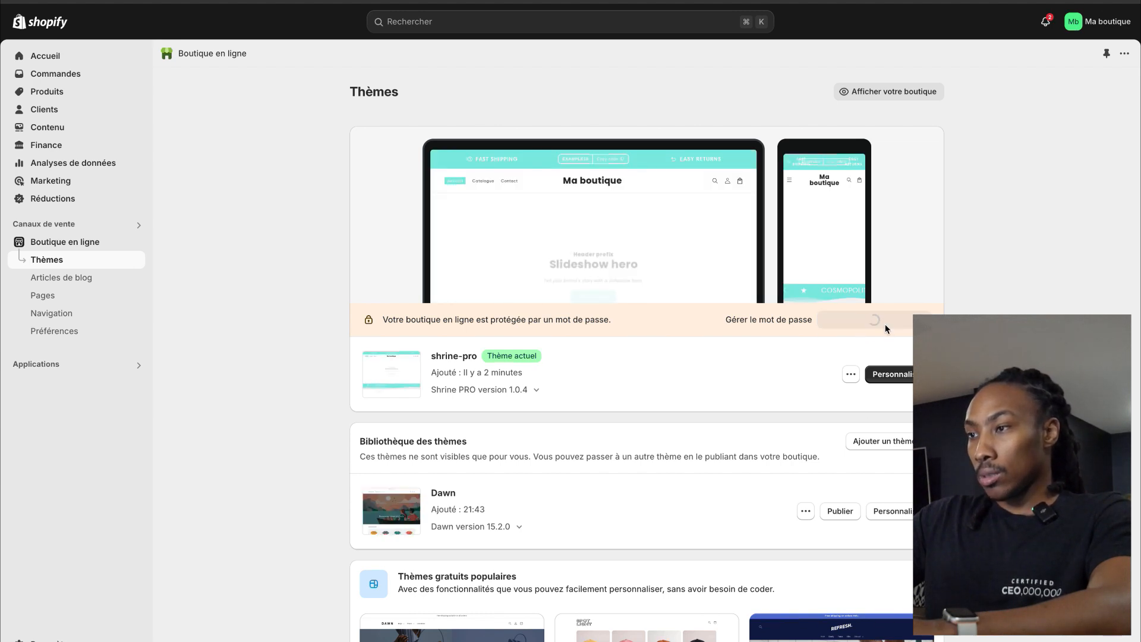
Step: Open the shrine-pro theme for customization, examine the home page preview's default sections, and exit the editor
left_click(907, 483)
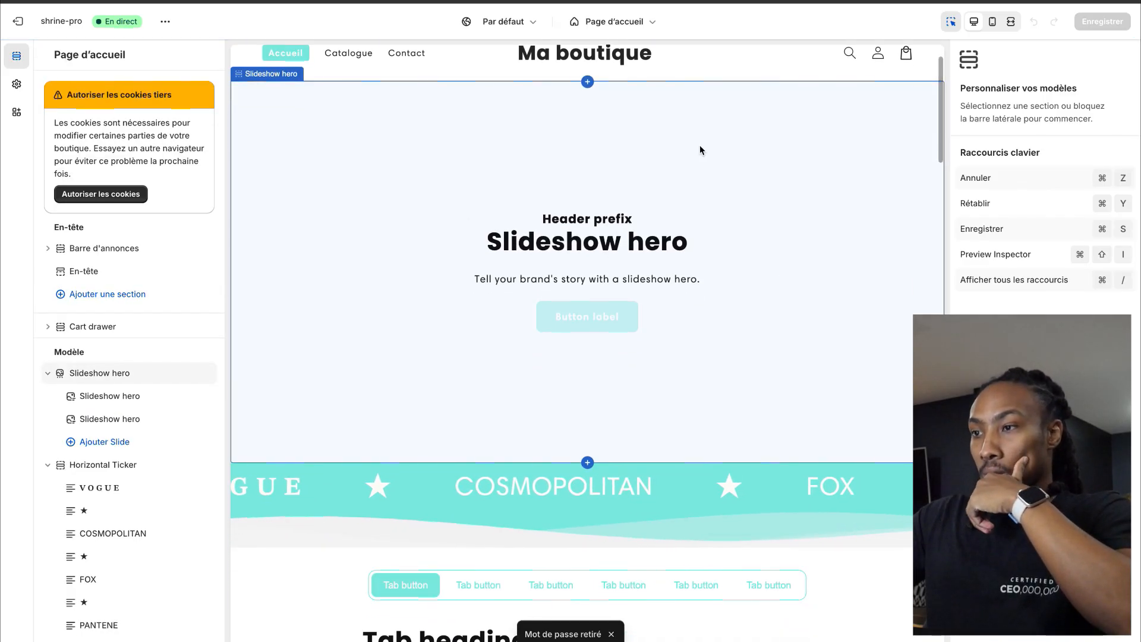
scroll(595, 206, "down", 3)
scroll(595, 206, "up", 4)
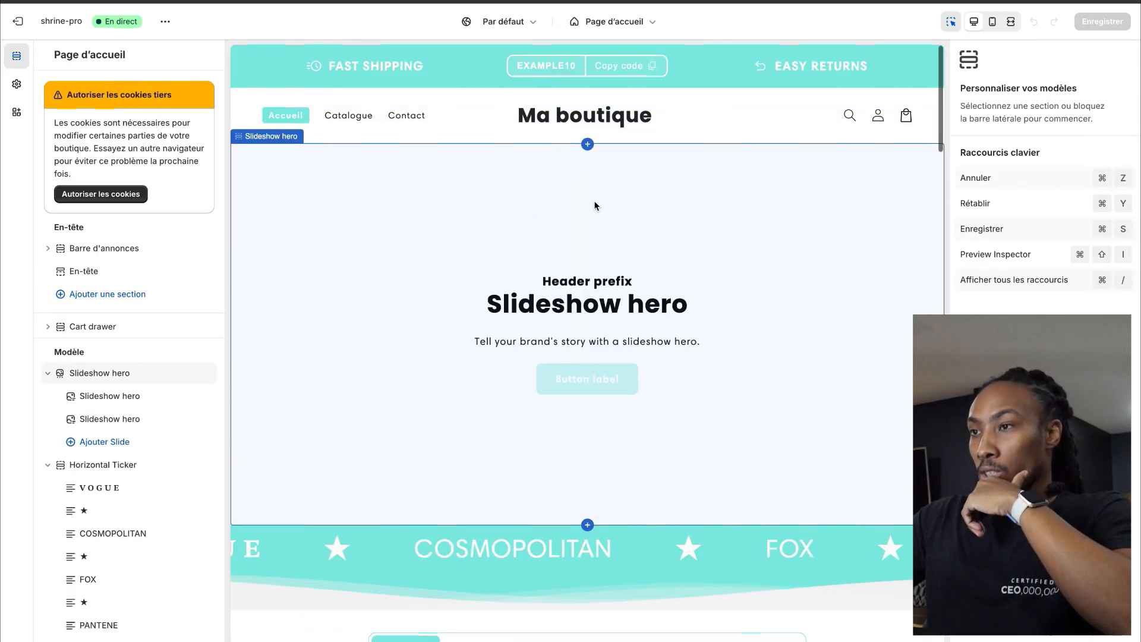
scroll(594, 205, "down", 15)
scroll(595, 206, "down", 10)
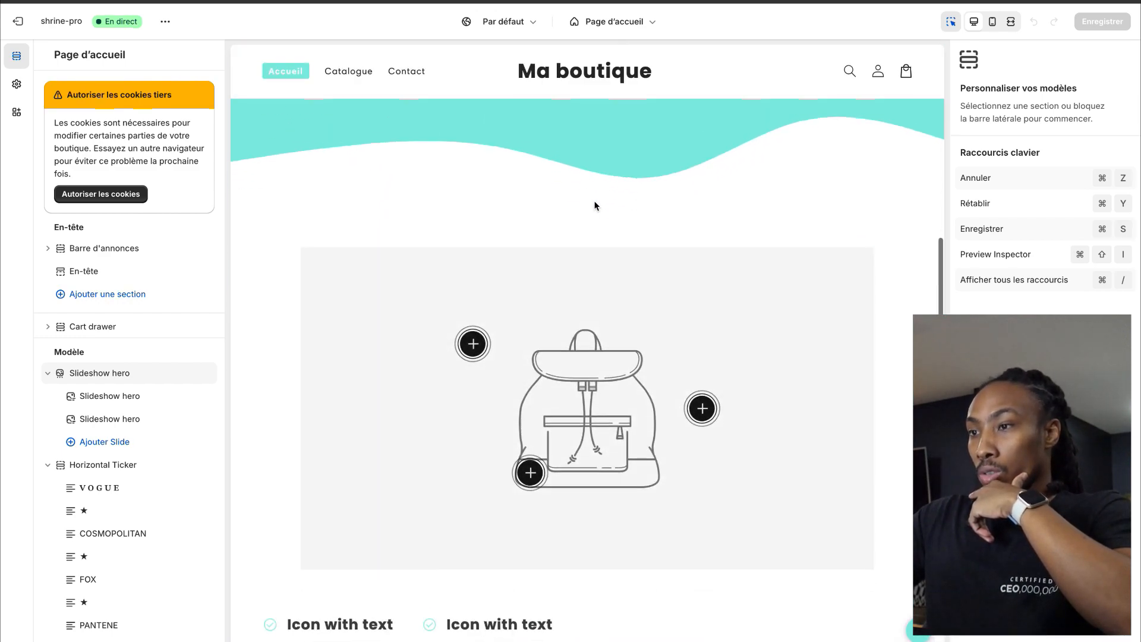
scroll(595, 205, "up", 20)
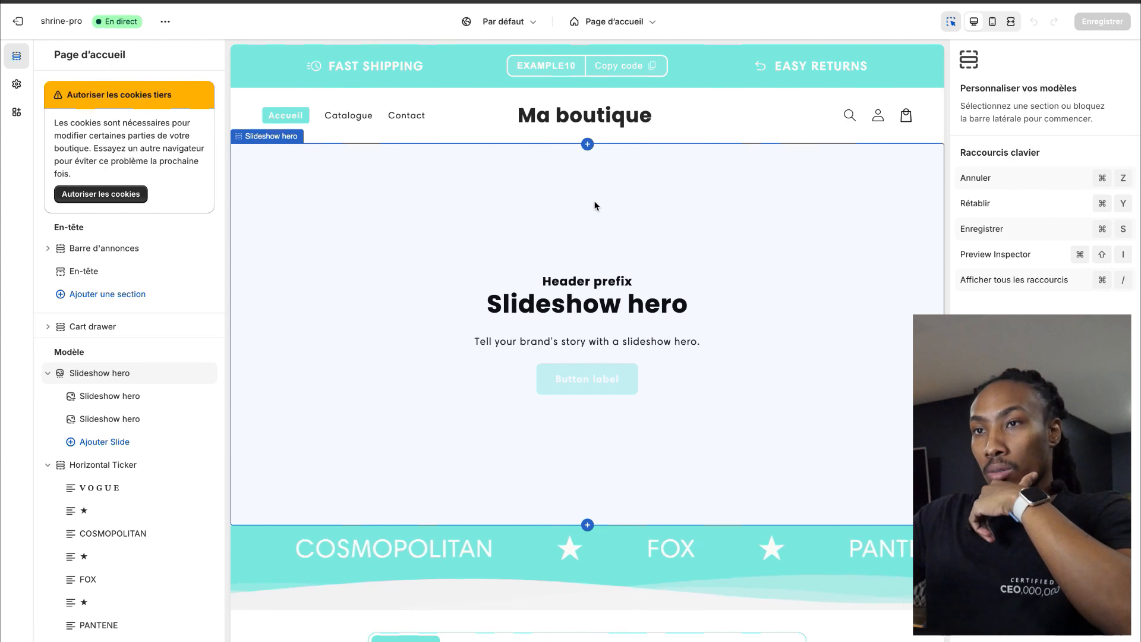
left_click(18, 21)
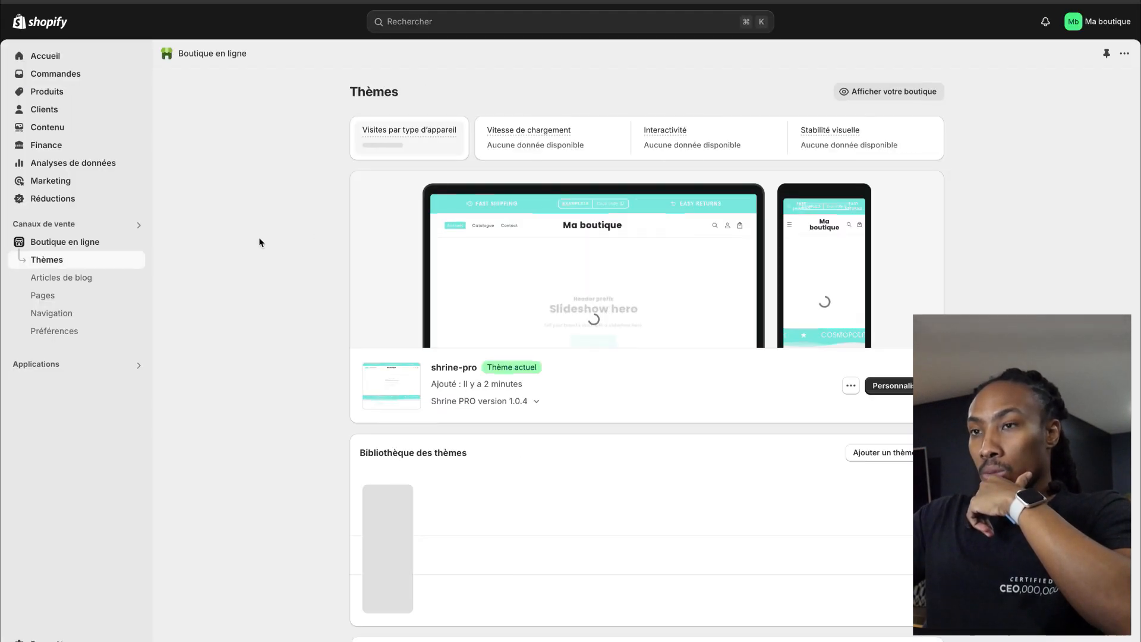
Step: Set the store's time zone to (GMT +01:00) Paris in the general settings and save it
left_click(65, 632)
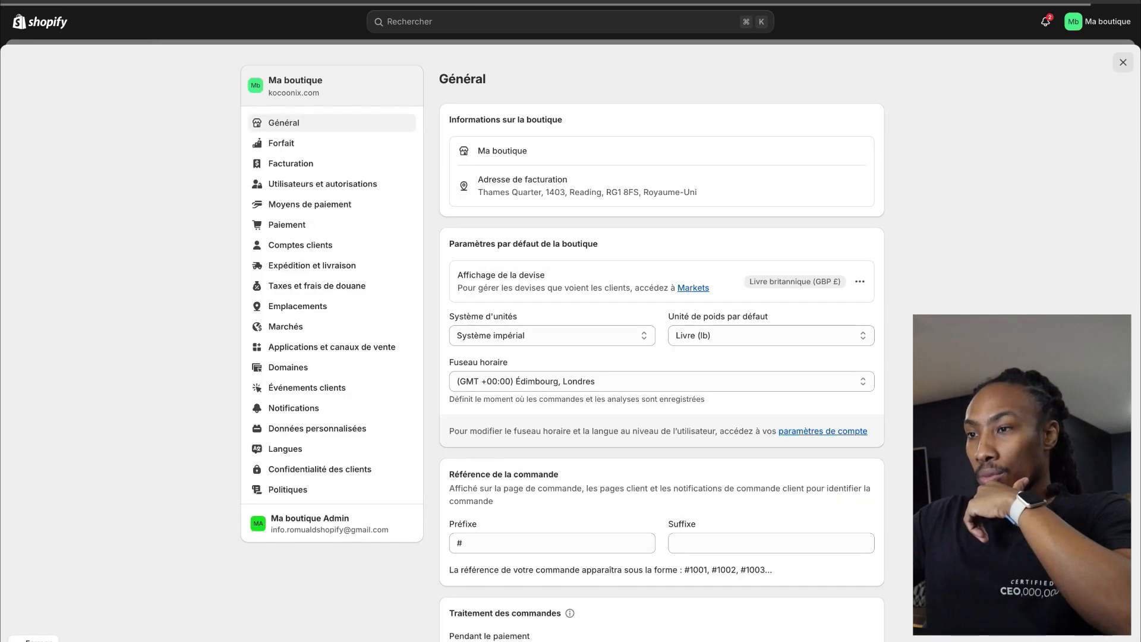
scroll(683, 348, "down", 9)
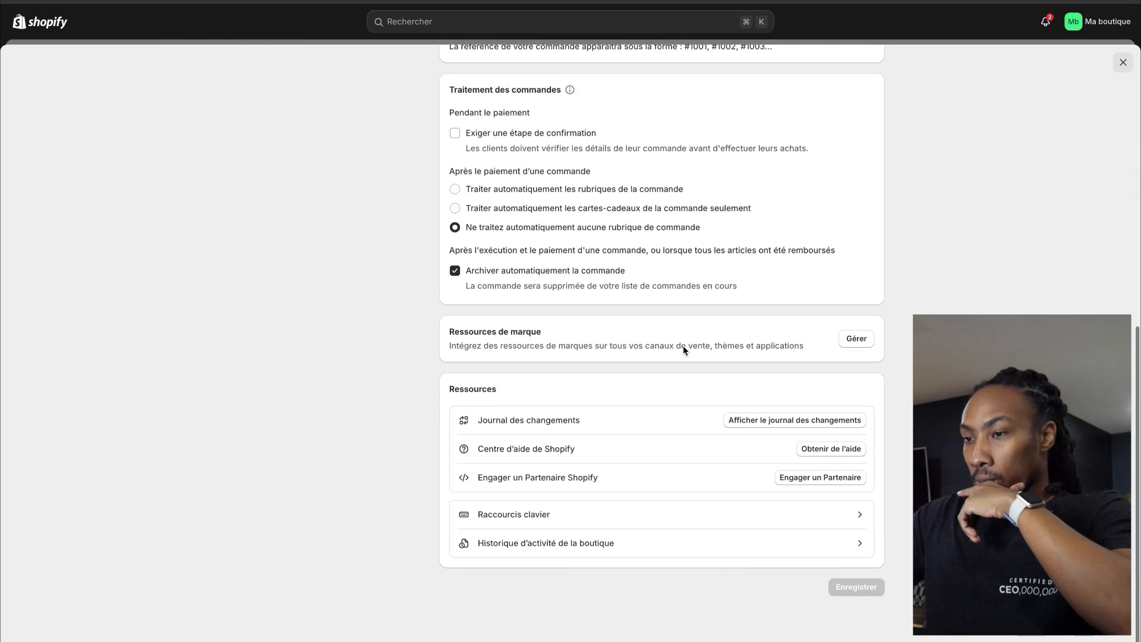
scroll(683, 347, "up", 8)
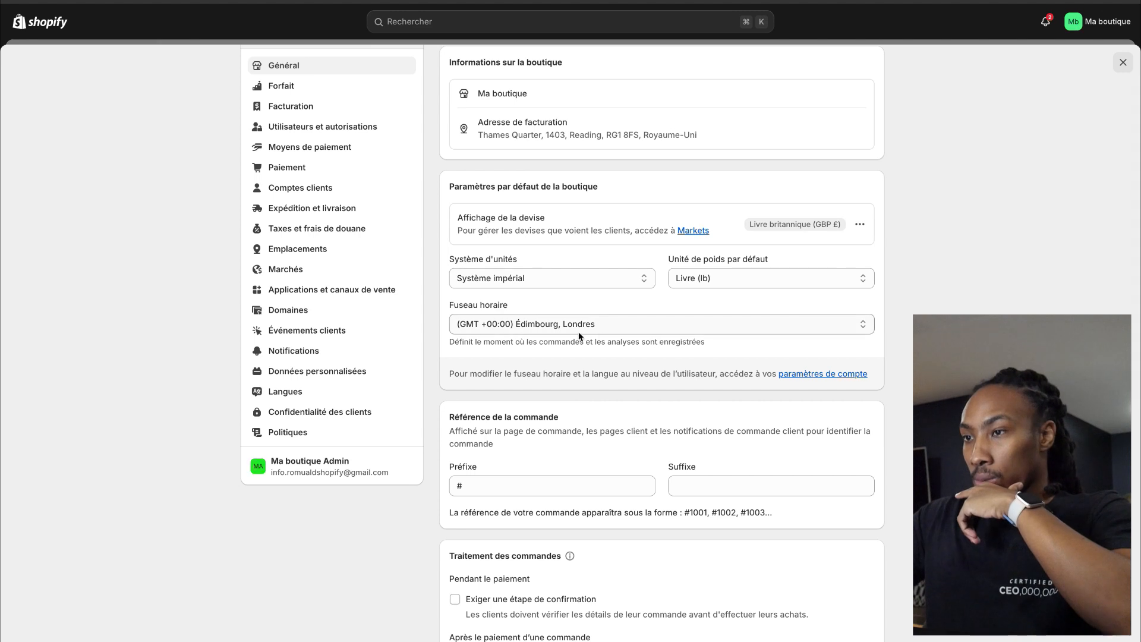
scroll(693, 337, "up", 2)
left_click(697, 378)
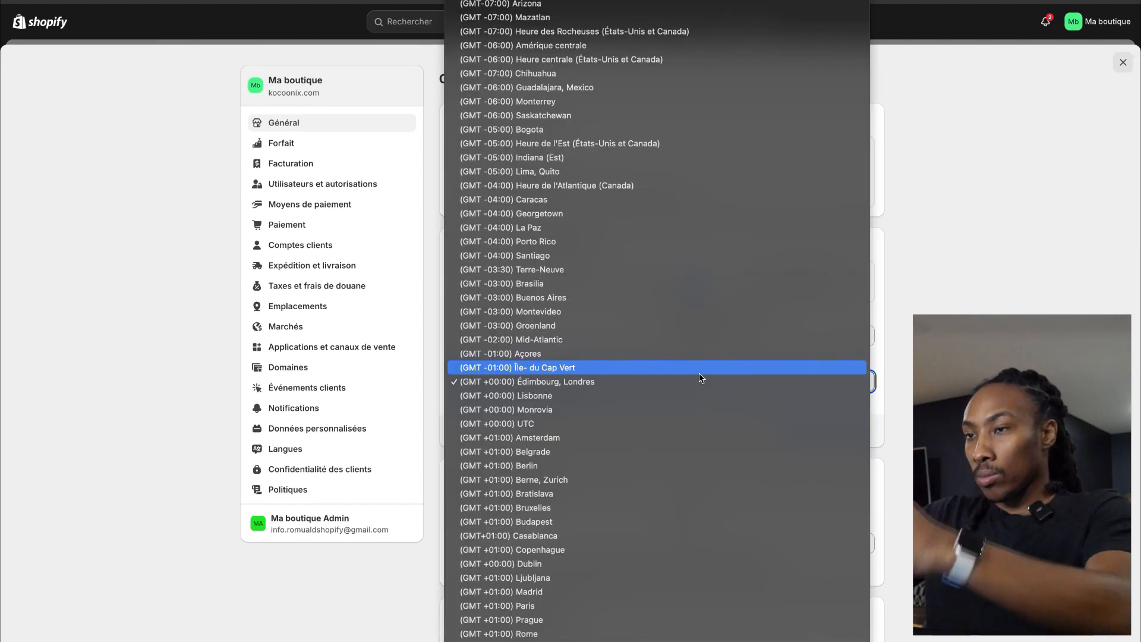
key("p")
key("p")
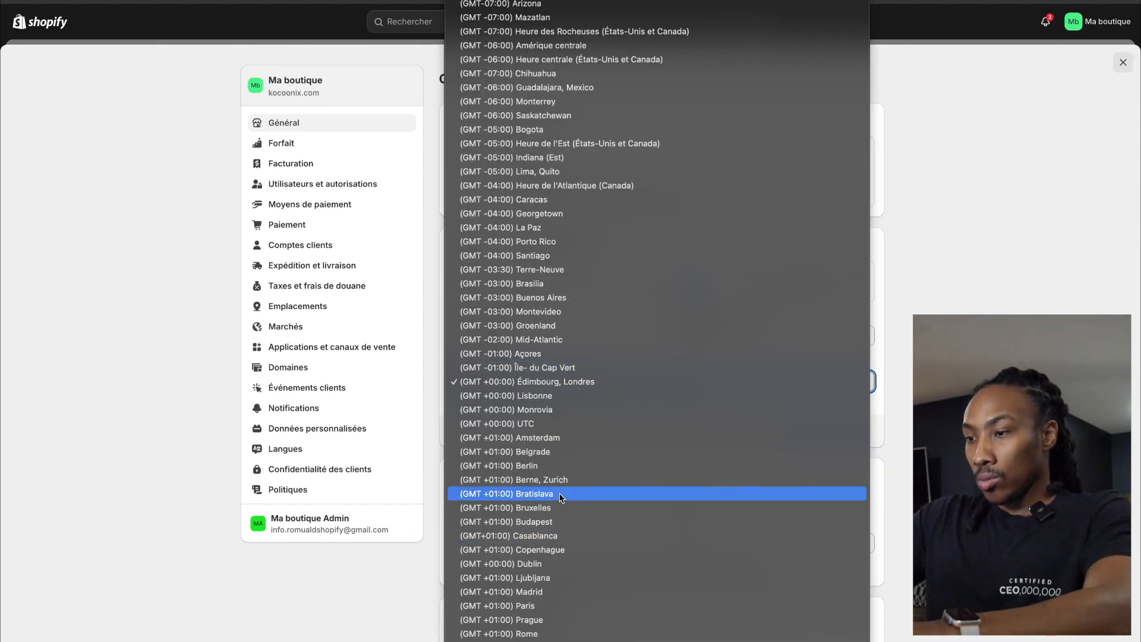
key("p")
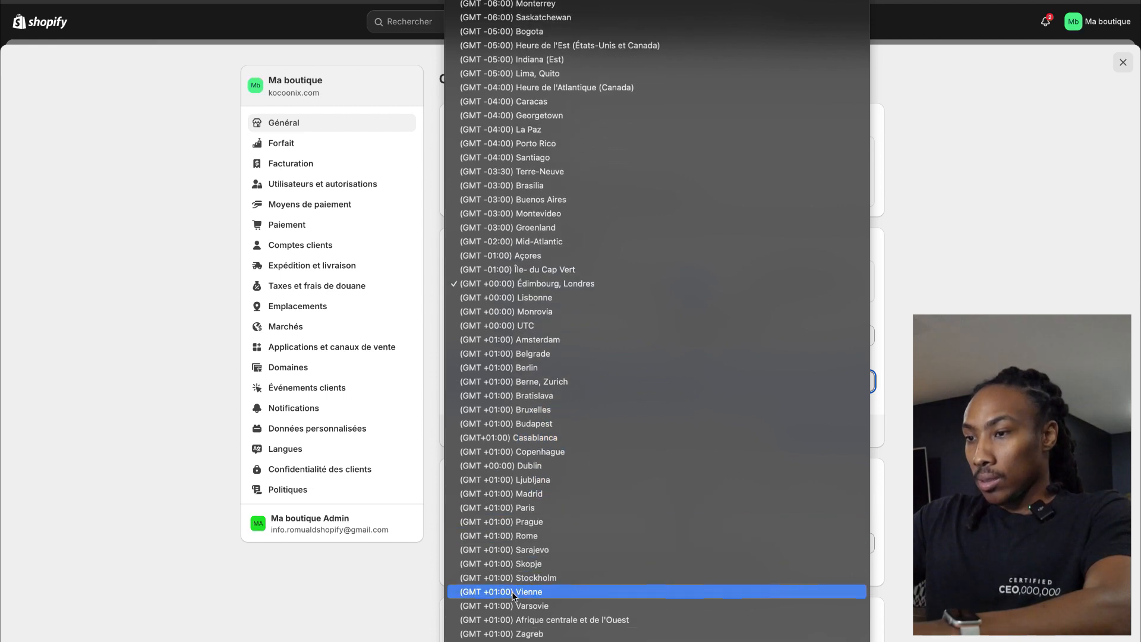
left_click(524, 492)
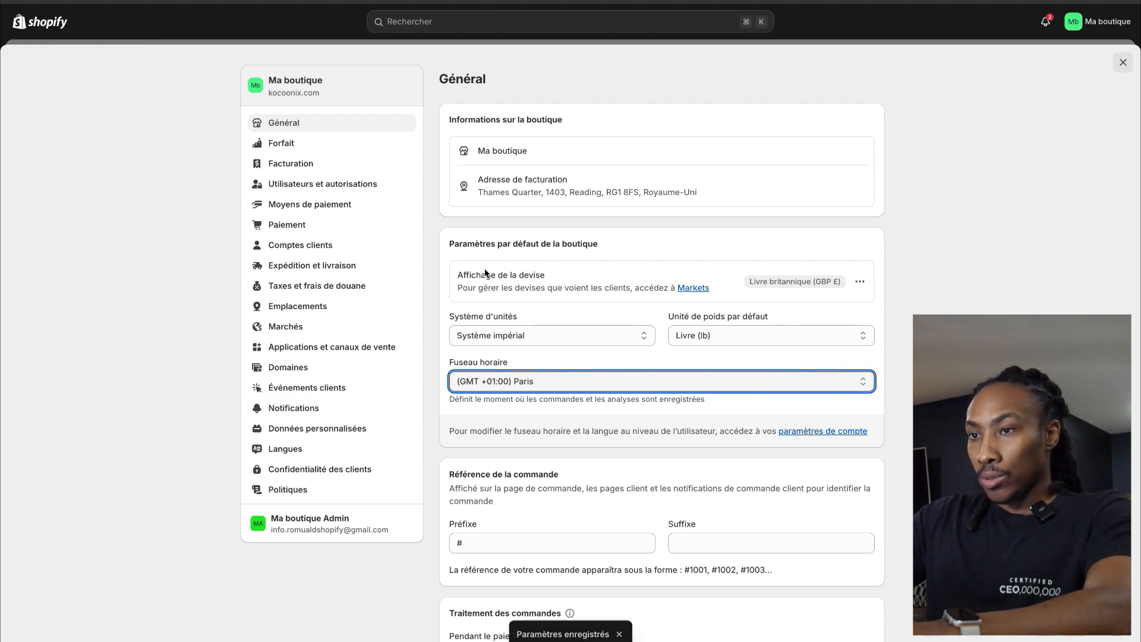
Step: Add a new market named FR that contains the country France
left_click(353, 331)
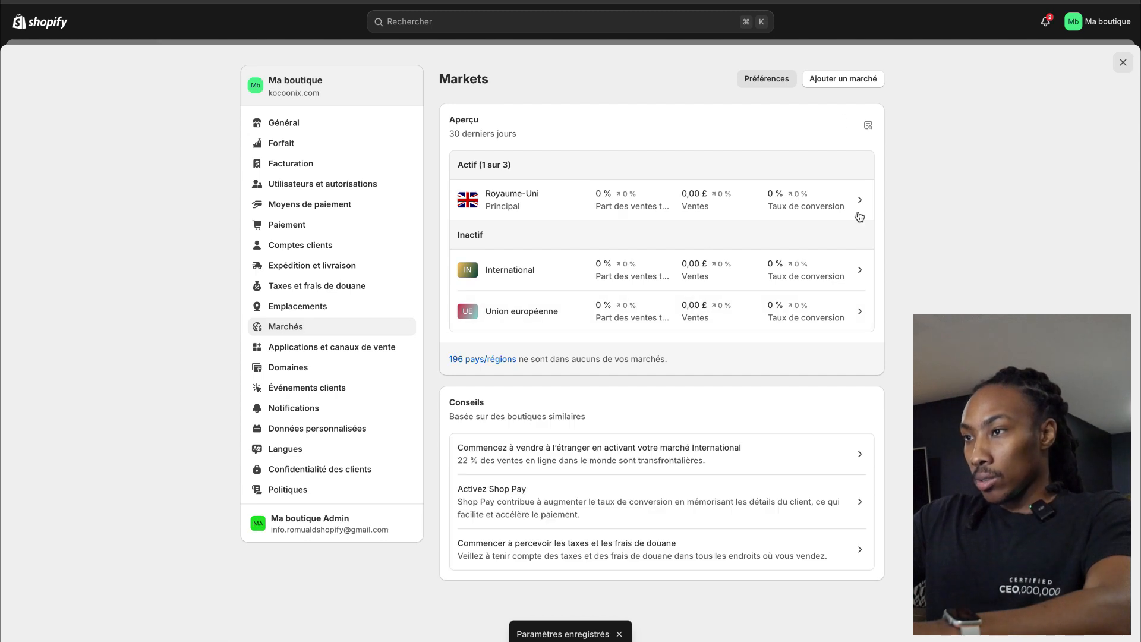
left_click(854, 78)
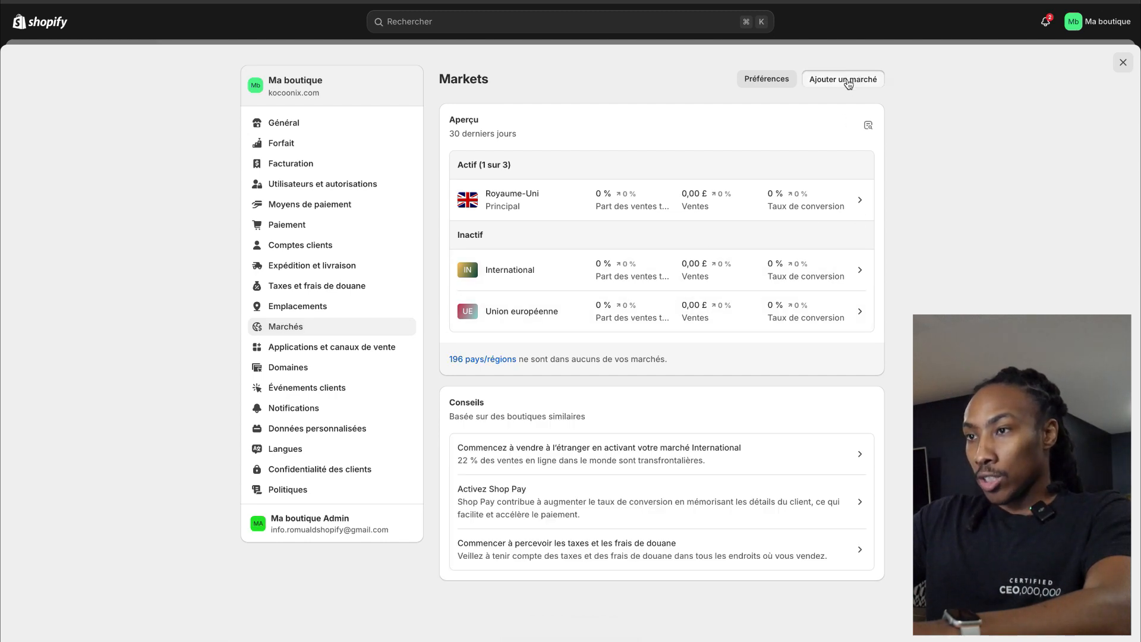
left_click(508, 108)
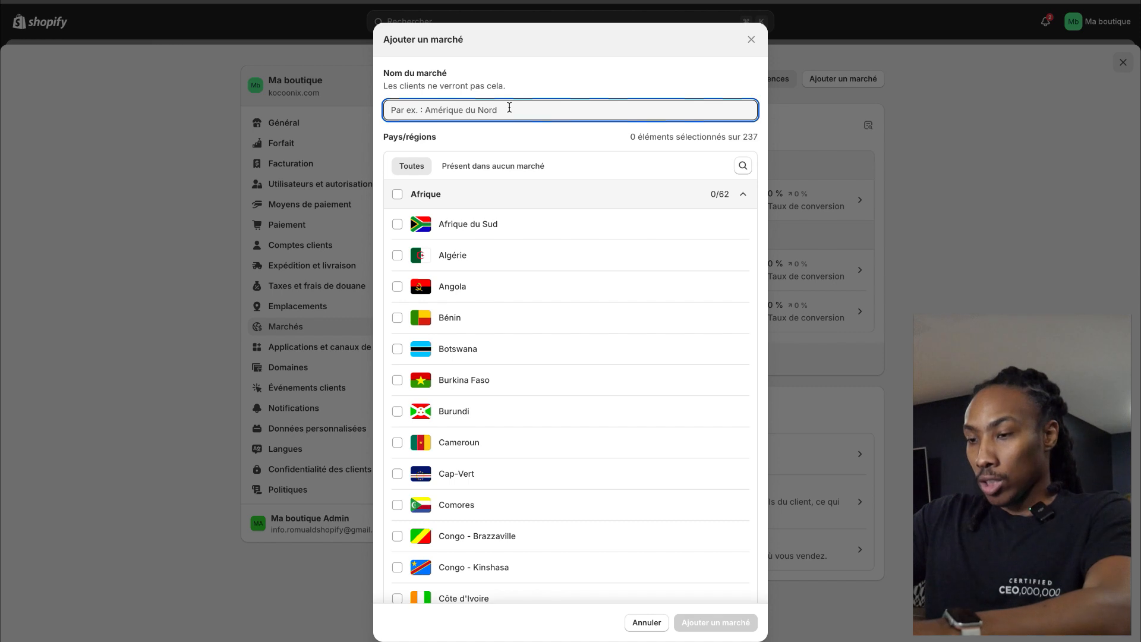
type("FR")
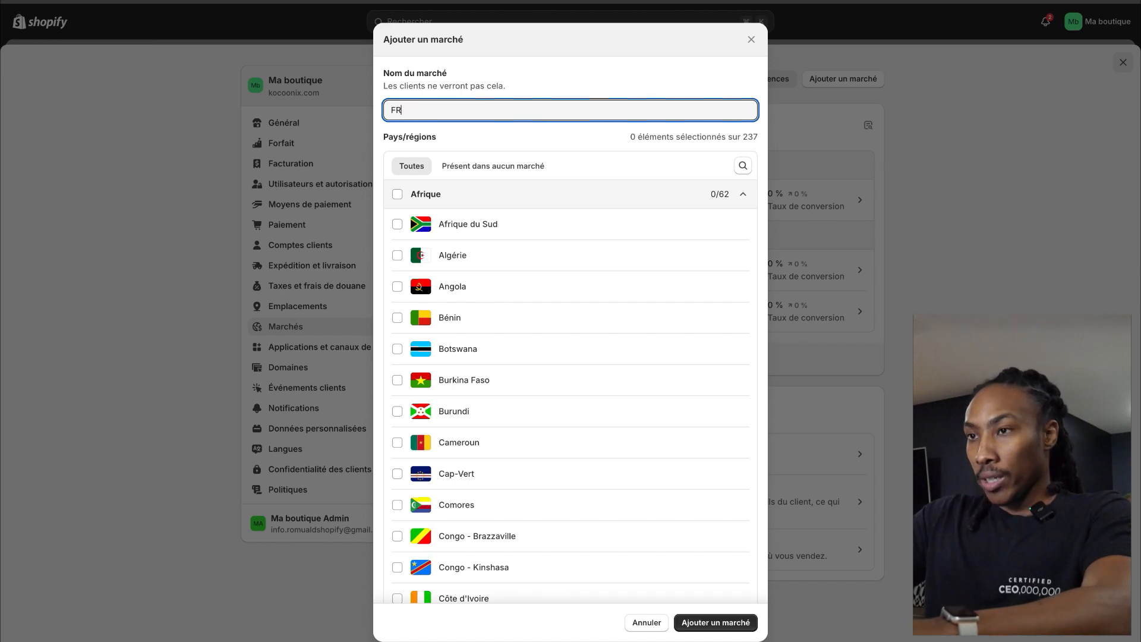
left_click(742, 167)
type("fr")
left_click(448, 343)
left_click(714, 514)
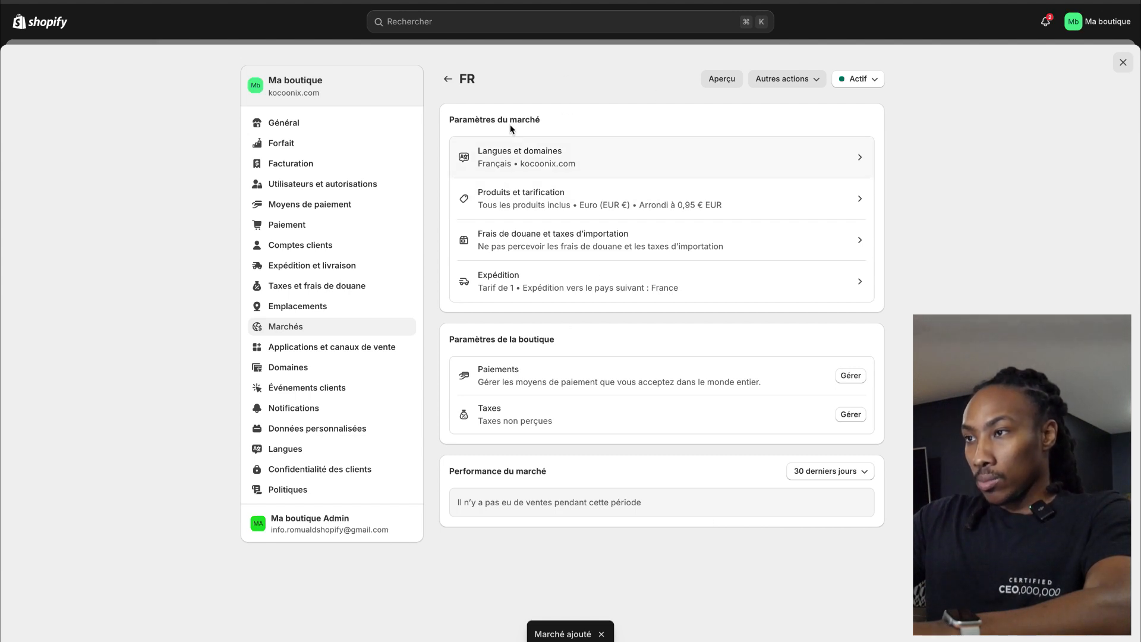
Step: Make the FR market the primary market in place of Royaume-Uni
left_click(449, 79)
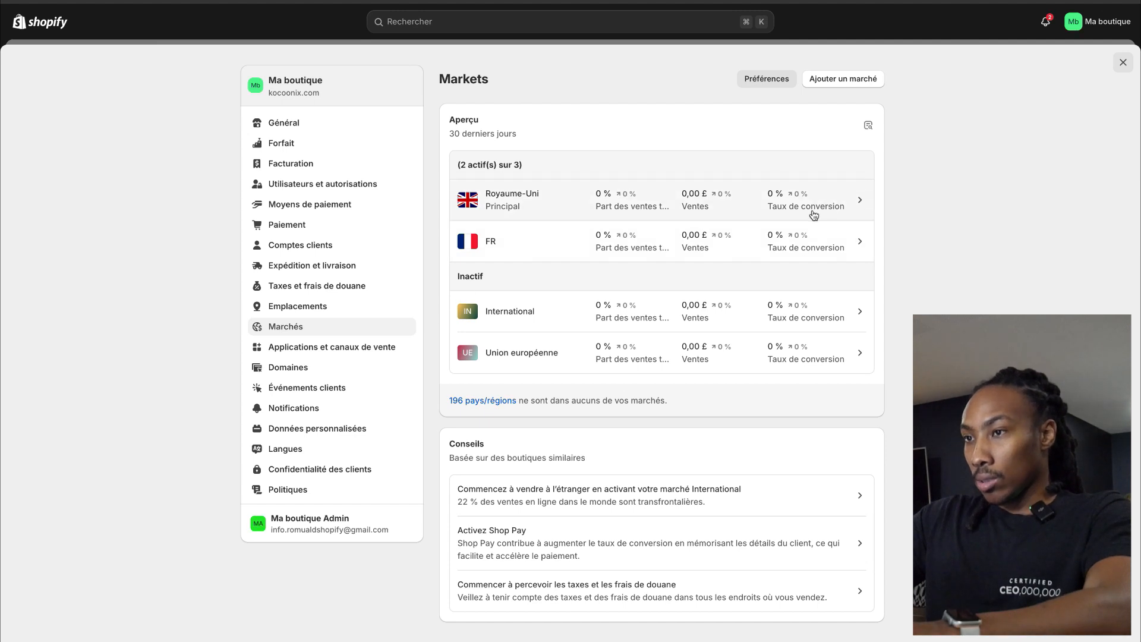
left_click(697, 239)
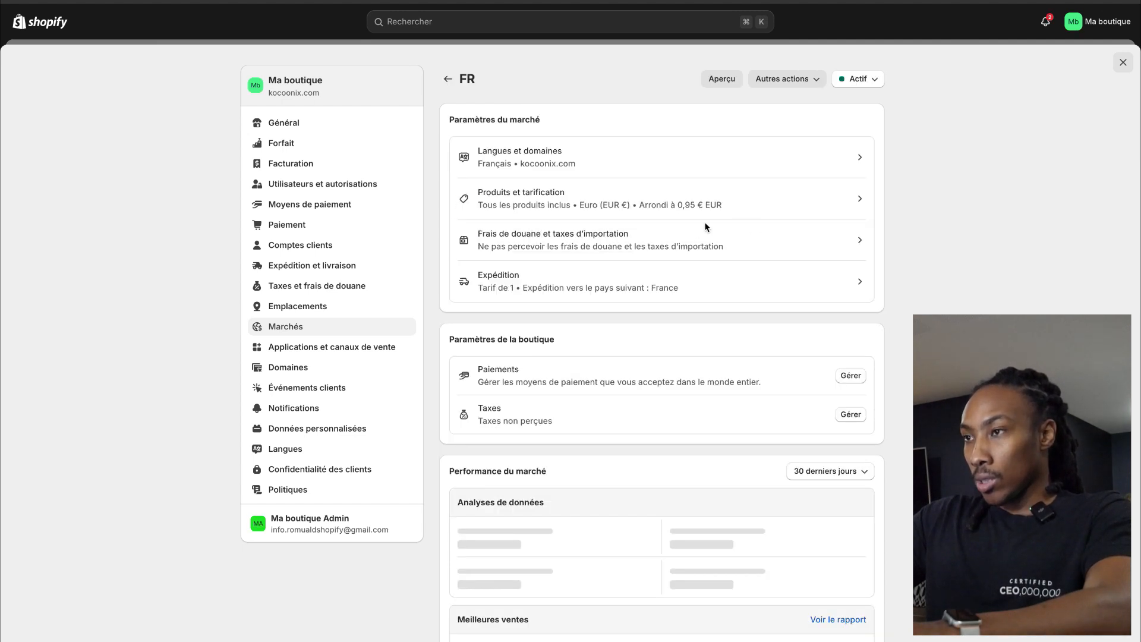
left_click(798, 82)
left_click(830, 129)
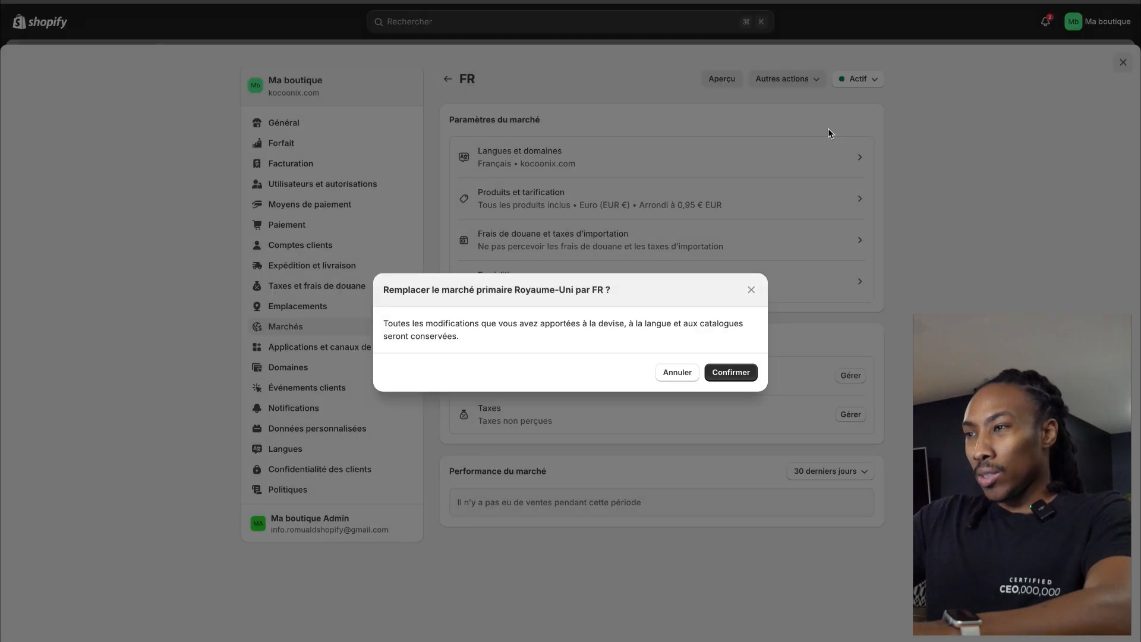
left_click(735, 380)
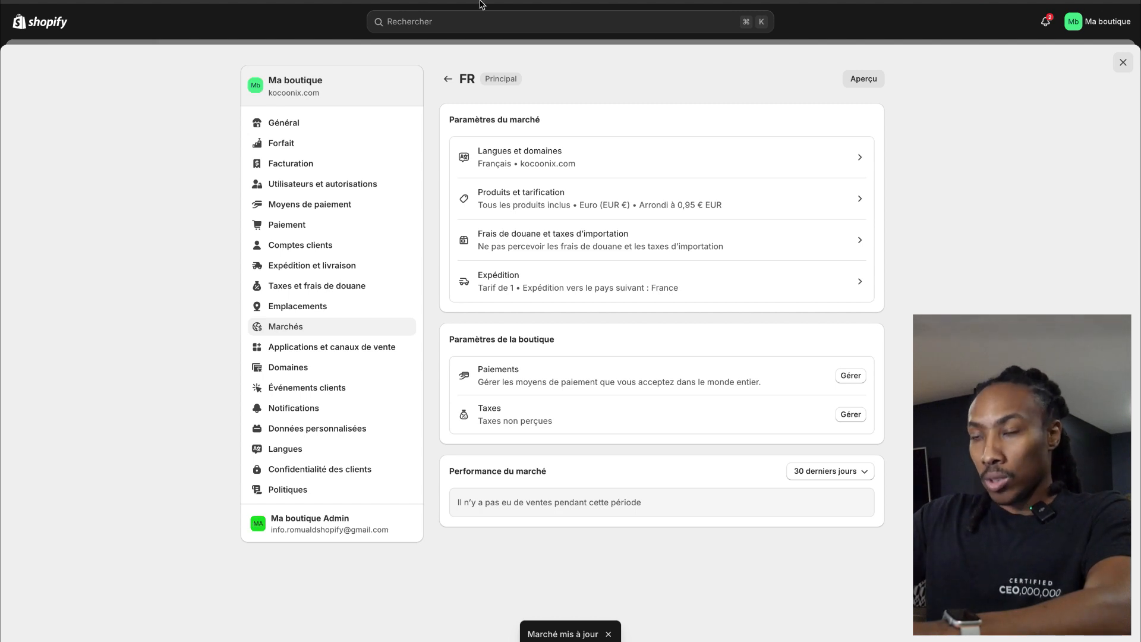
Step: Set the Royaume-Uni market's status to Inactif, save it, and return to the market list
left_click(449, 79)
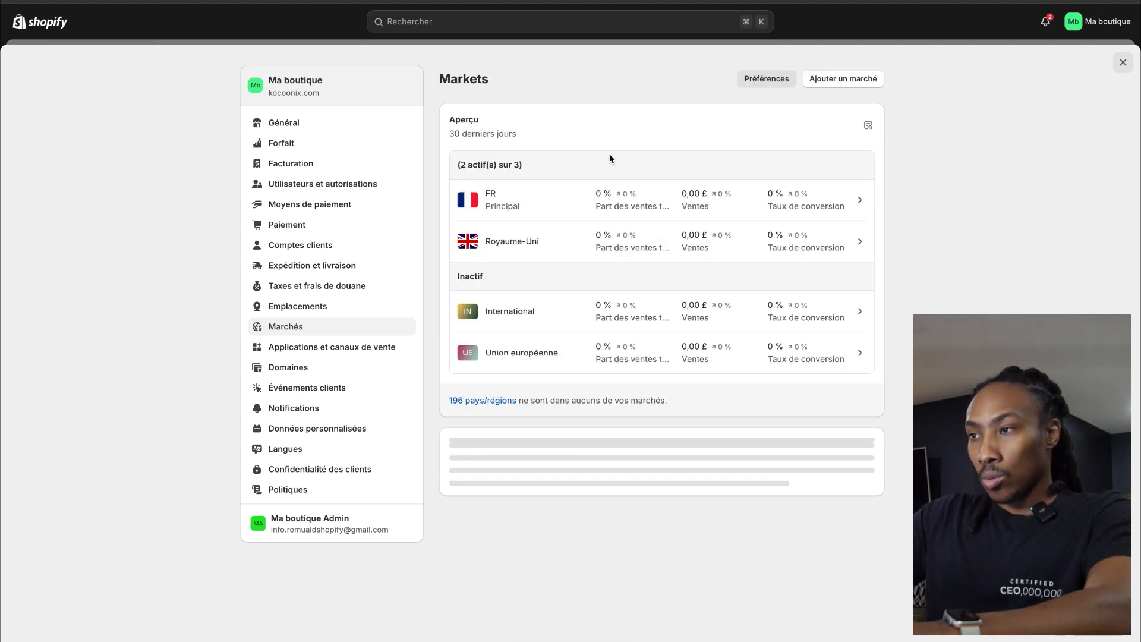
left_click(524, 251)
left_click(854, 79)
left_click(829, 132)
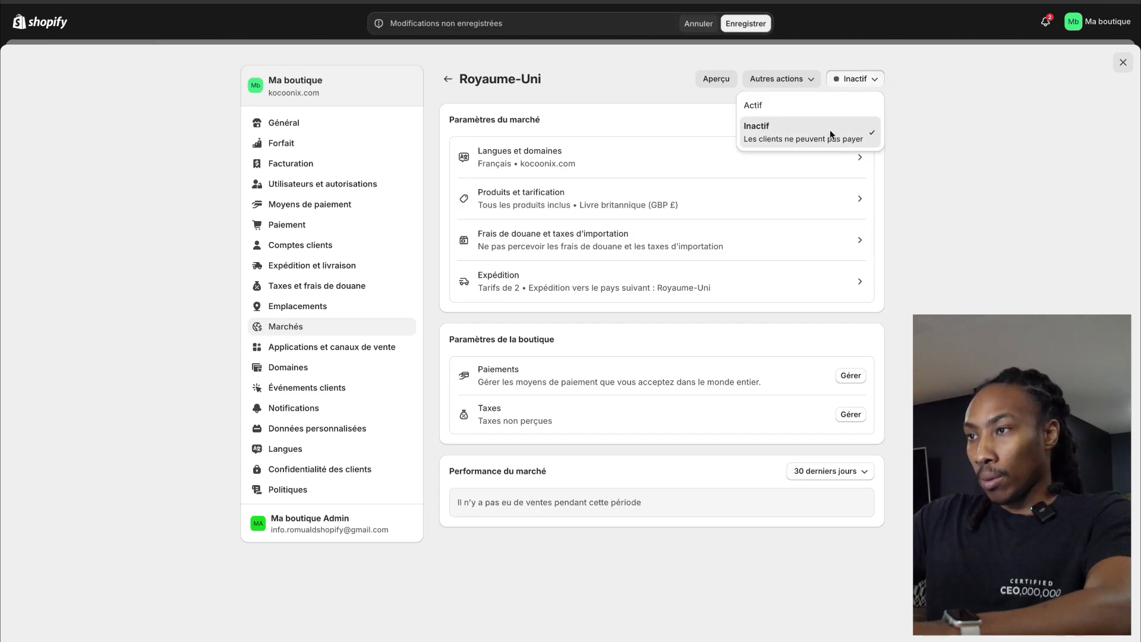
left_click(746, 23)
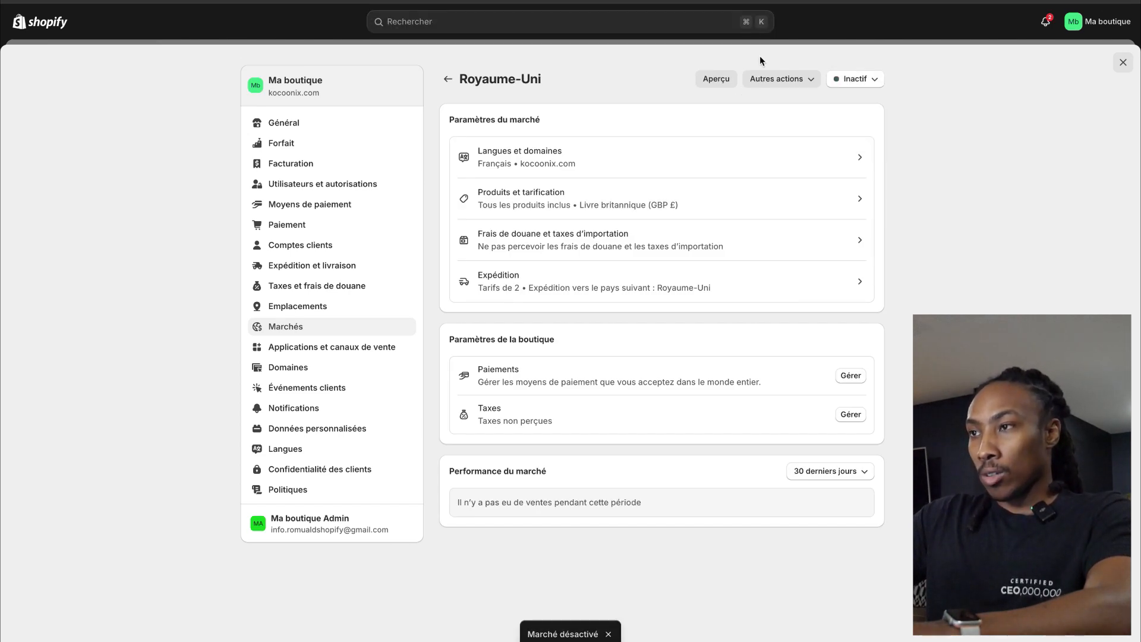
left_click(448, 80)
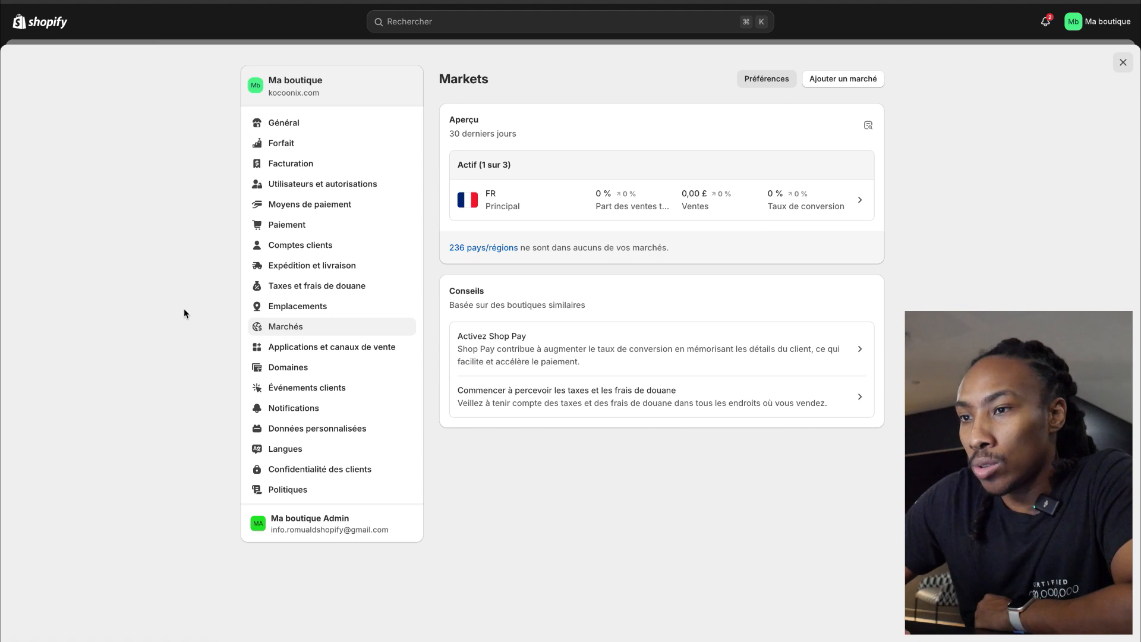
Step: Change the store currency to Euro (EUR €) in the general settings and save it
left_click(310, 127)
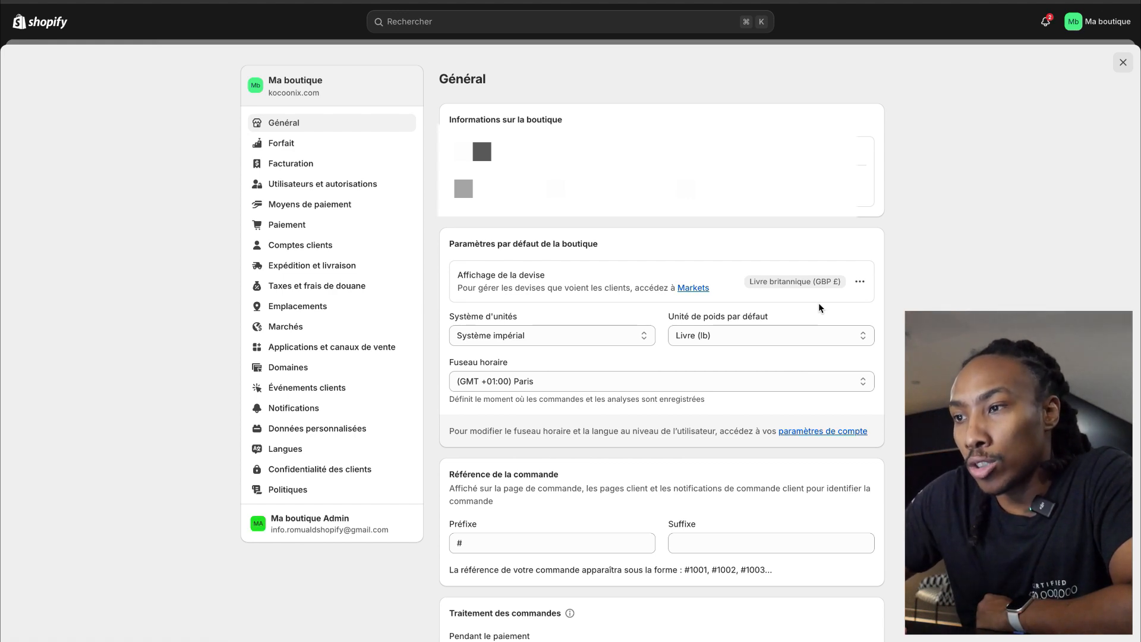
left_click(866, 285)
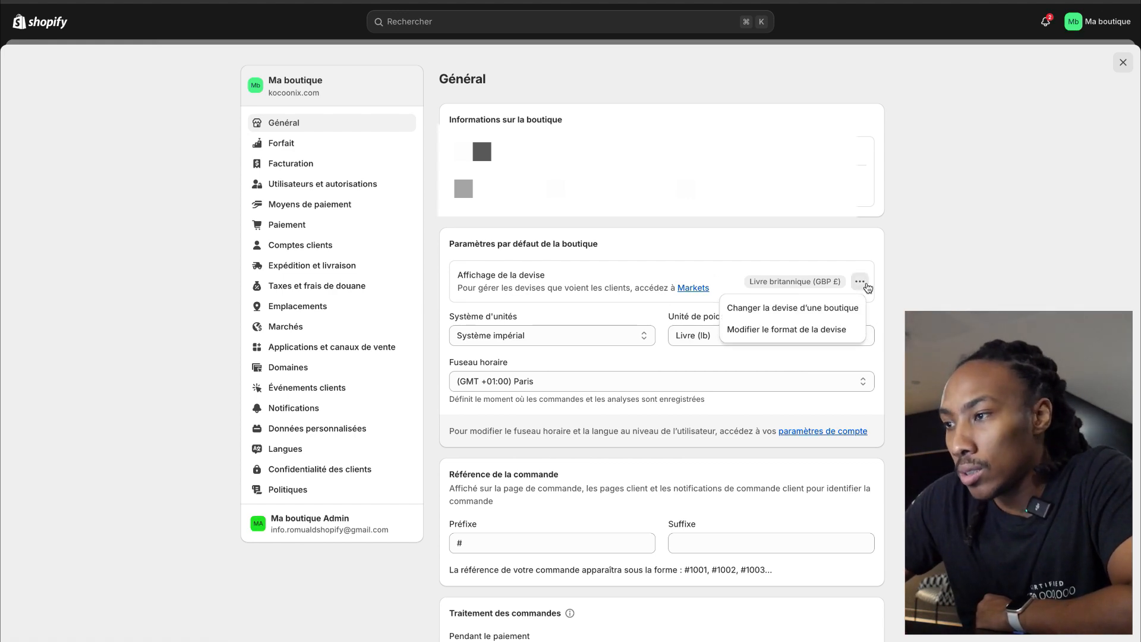
left_click(775, 307)
left_click(637, 278)
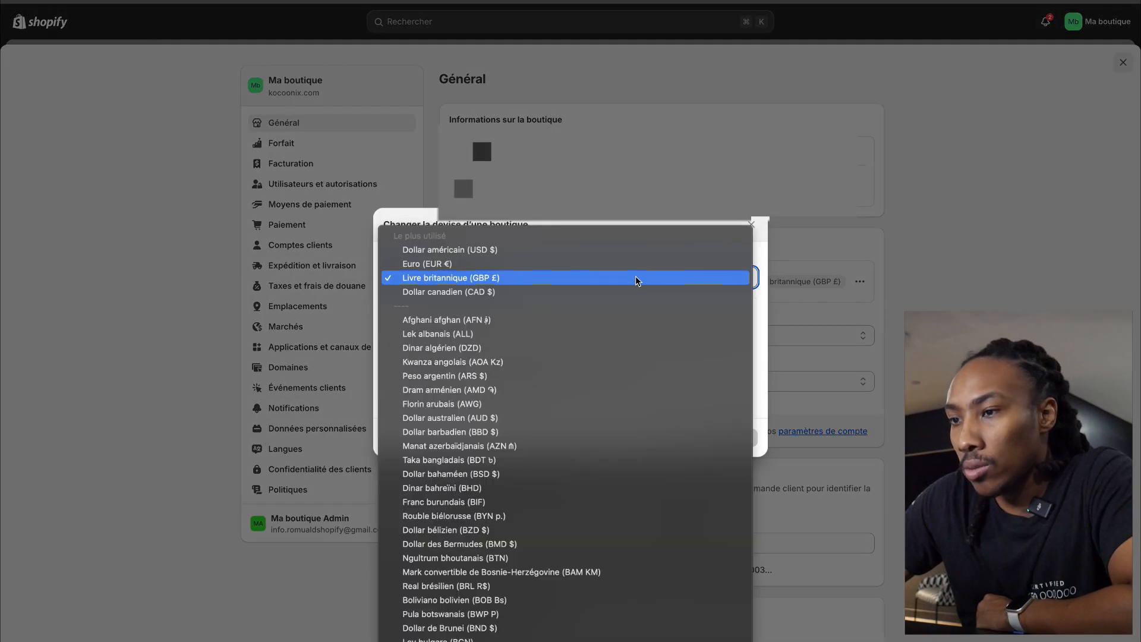
left_click(624, 263)
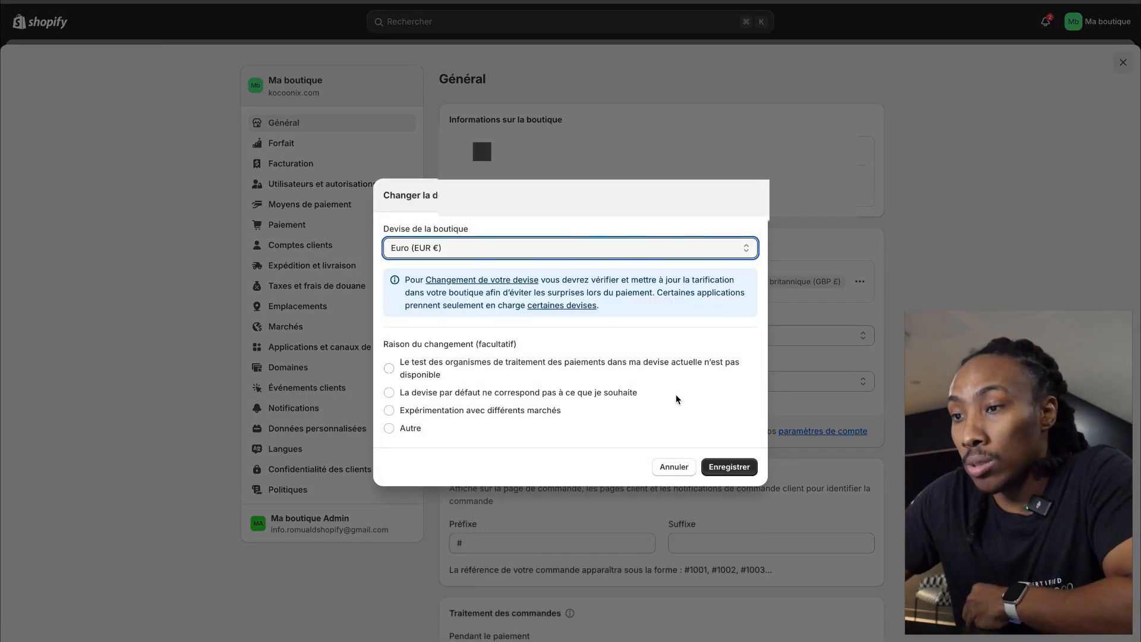
left_click(729, 467)
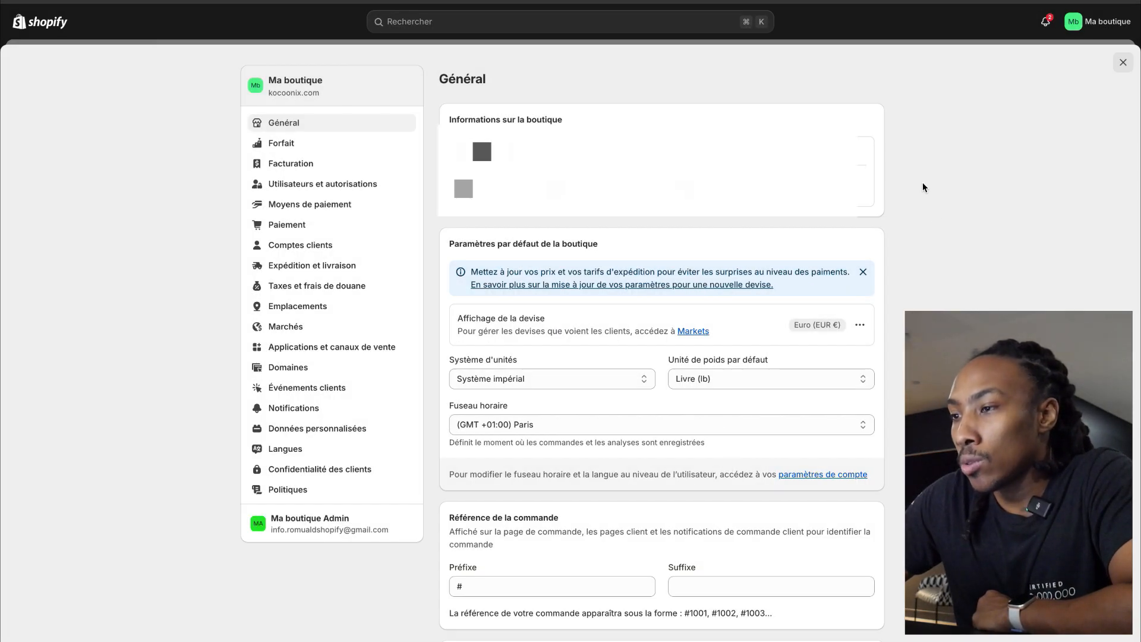
Step: Close the settings and refresh the product page to check the currency of the variant prices
left_click(1122, 62)
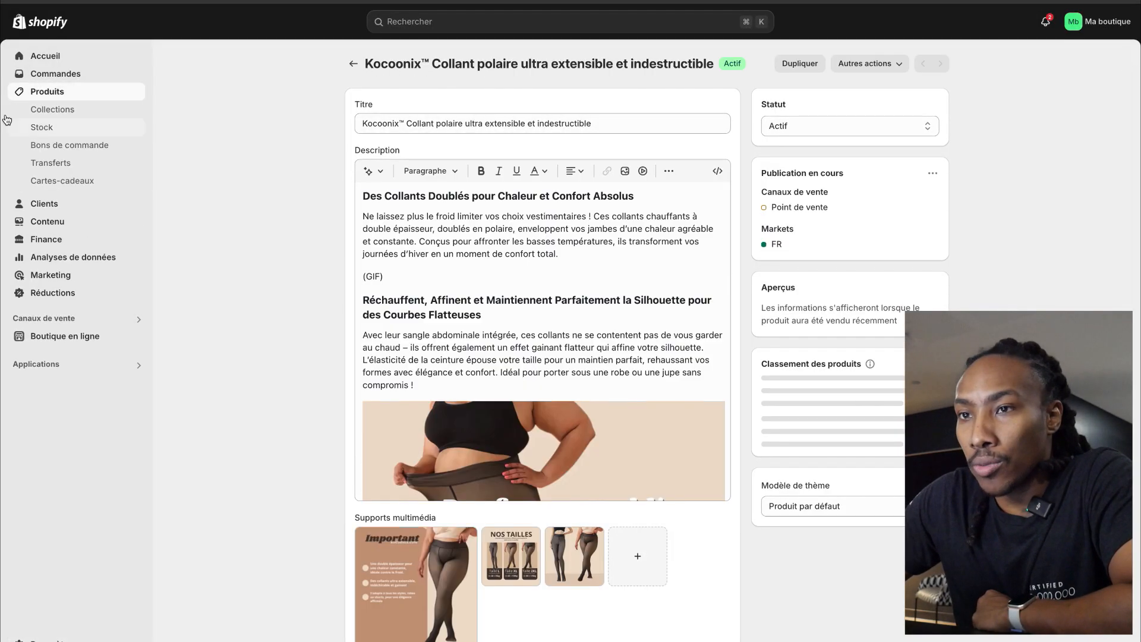
scroll(344, 177, "down", 10)
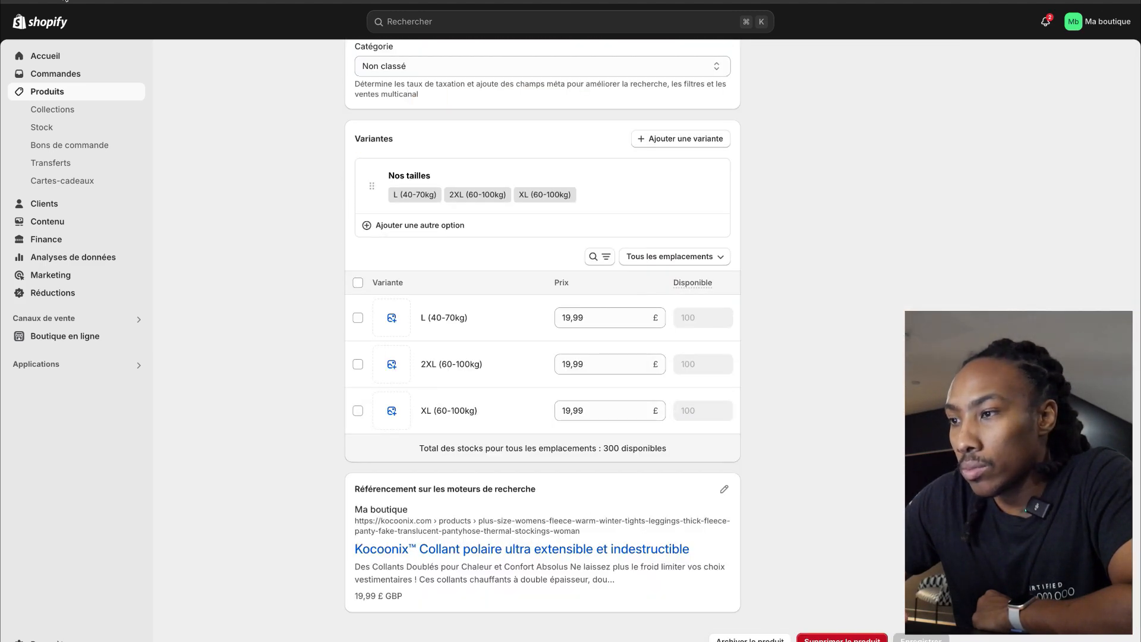
left_click(65, 1)
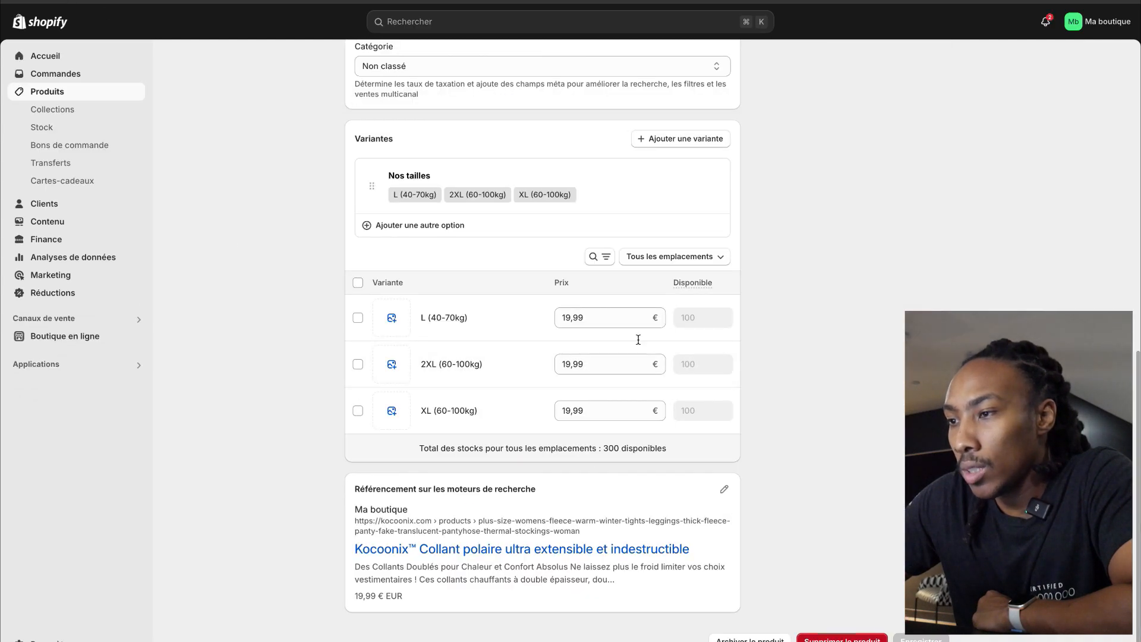
Step: Open the current shrine-pro theme of the online store for customization
scroll(265, 381, "up", 10)
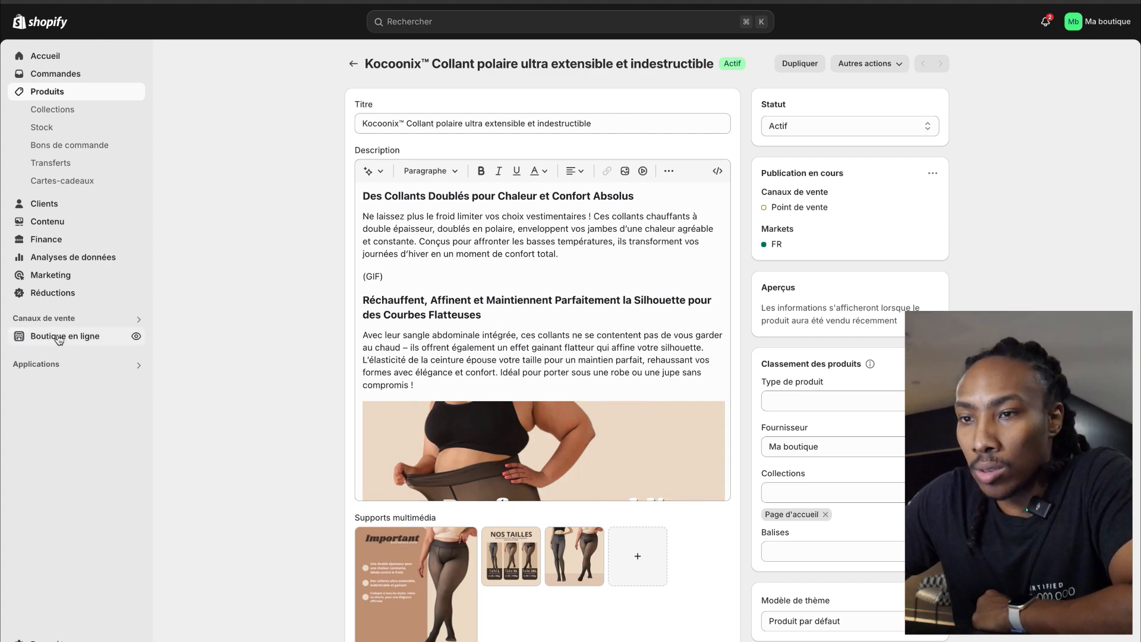
left_click(83, 335)
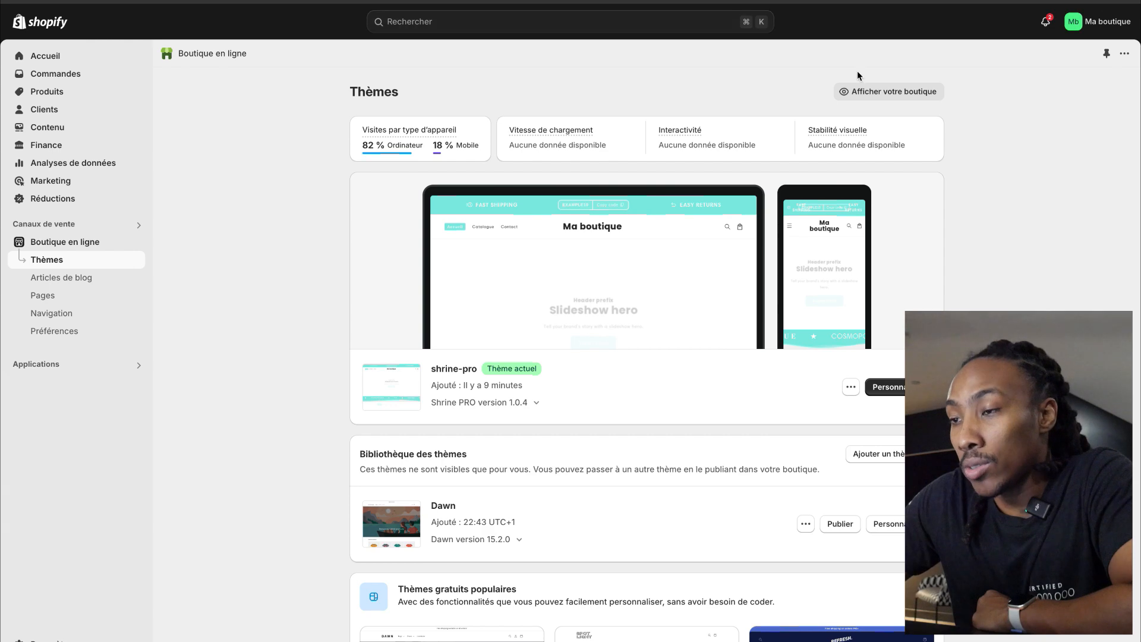
left_click(885, 386)
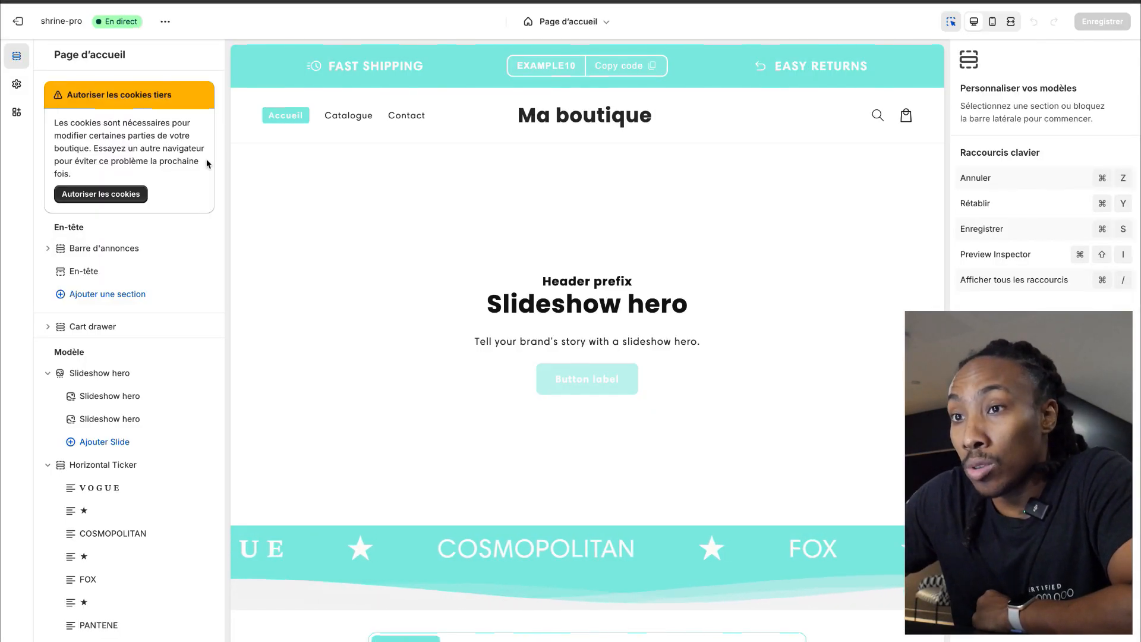
Step: Switch to the KOCOONIX design in Canva and copy the colour code of the "Important" title on page 1
key("ctrl+Right")
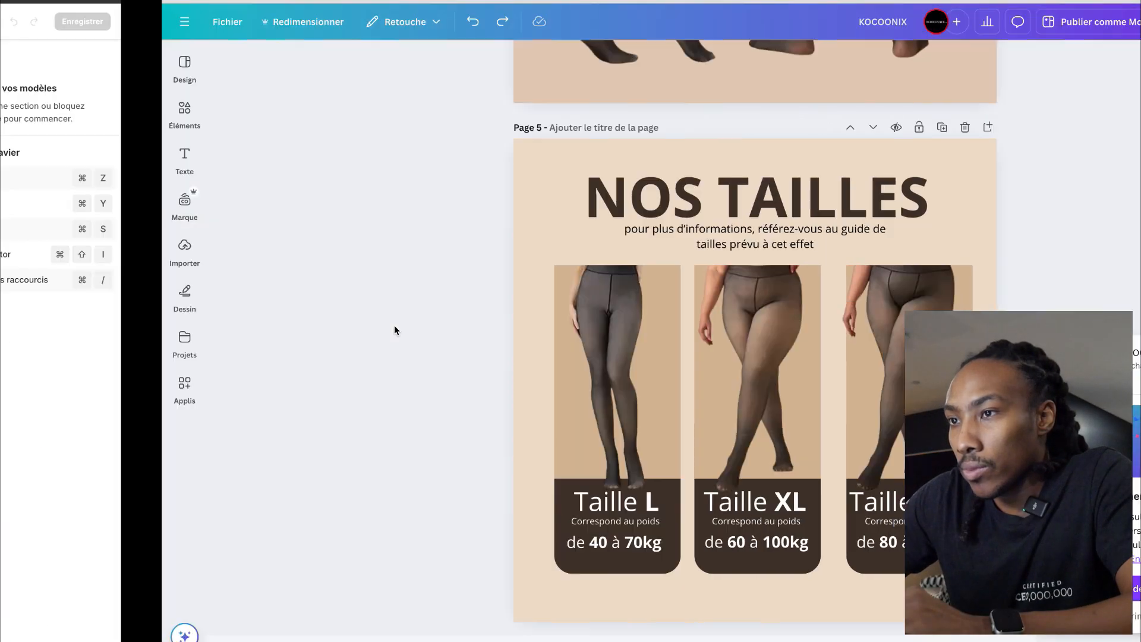
scroll(450, 345, "up", 10)
scroll(450, 348, "up", 20)
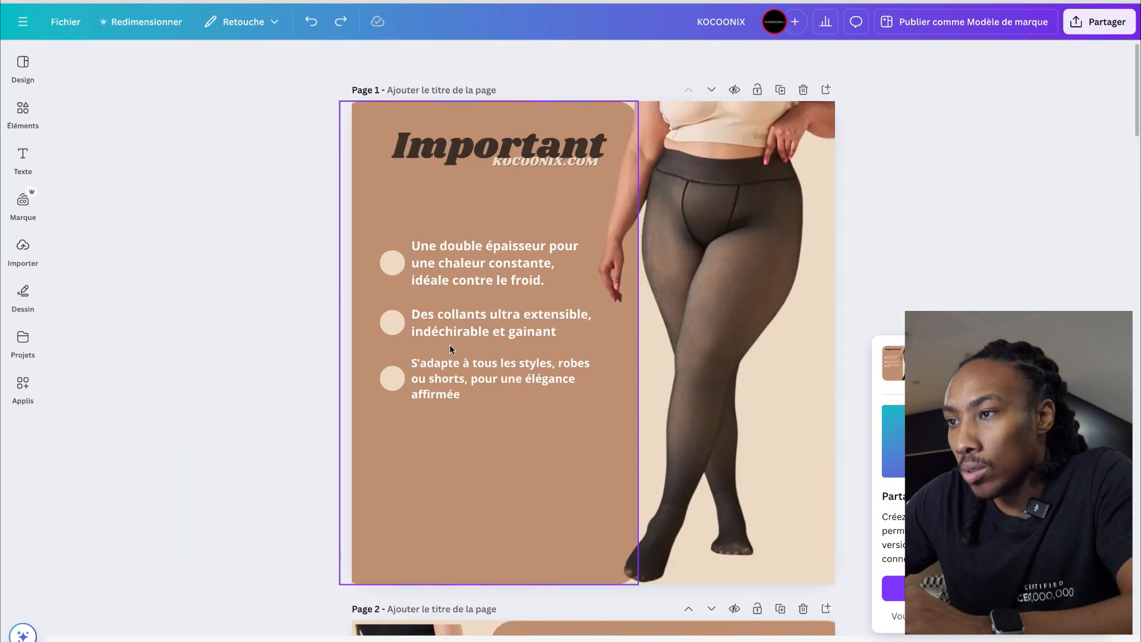
left_click(443, 168)
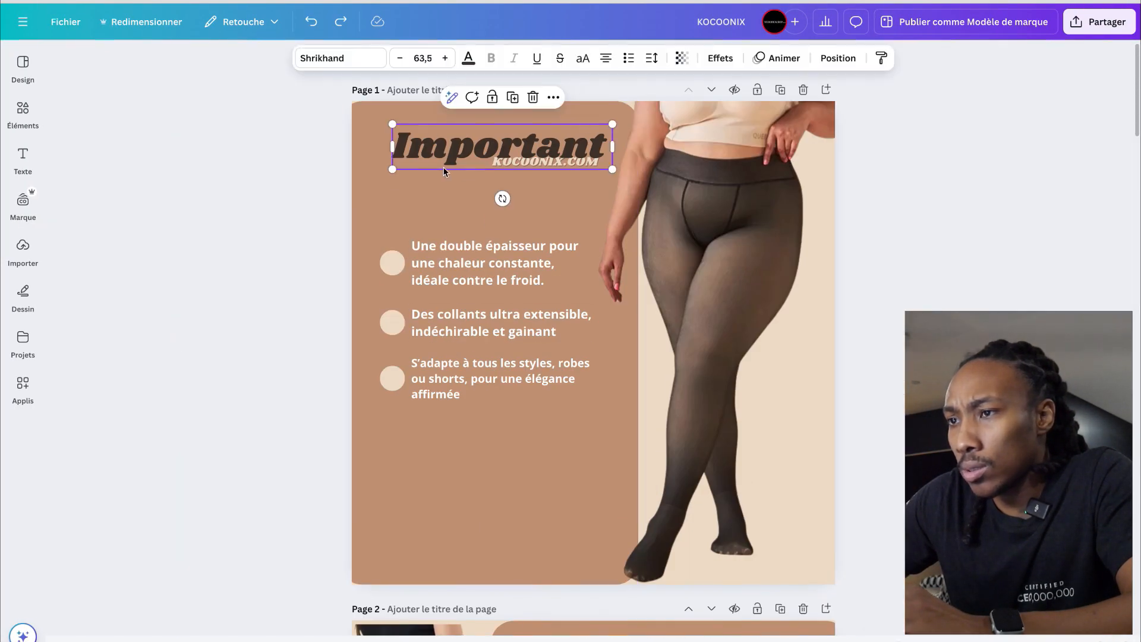
left_click(468, 59)
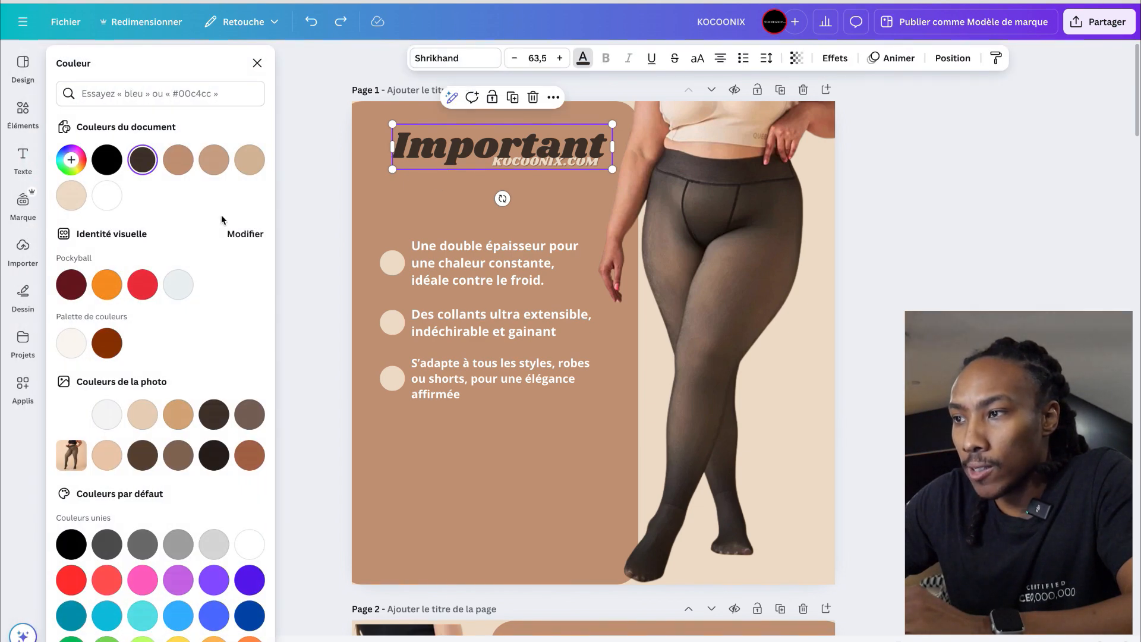
left_click(385, 206)
left_click(436, 145)
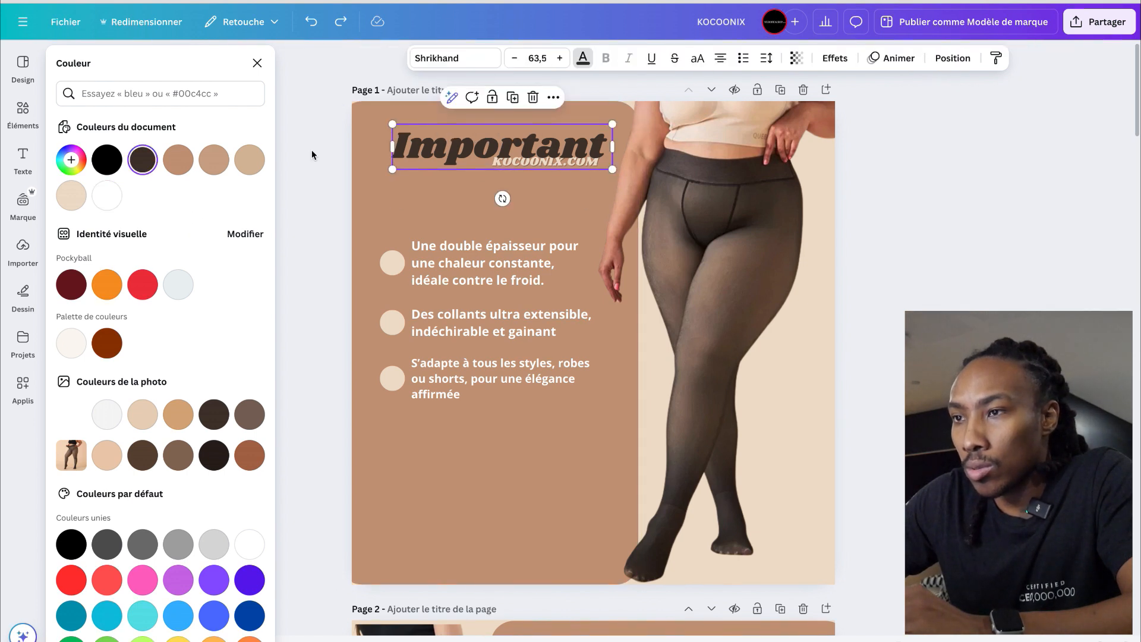
left_click(143, 160)
key("ctrl+c")
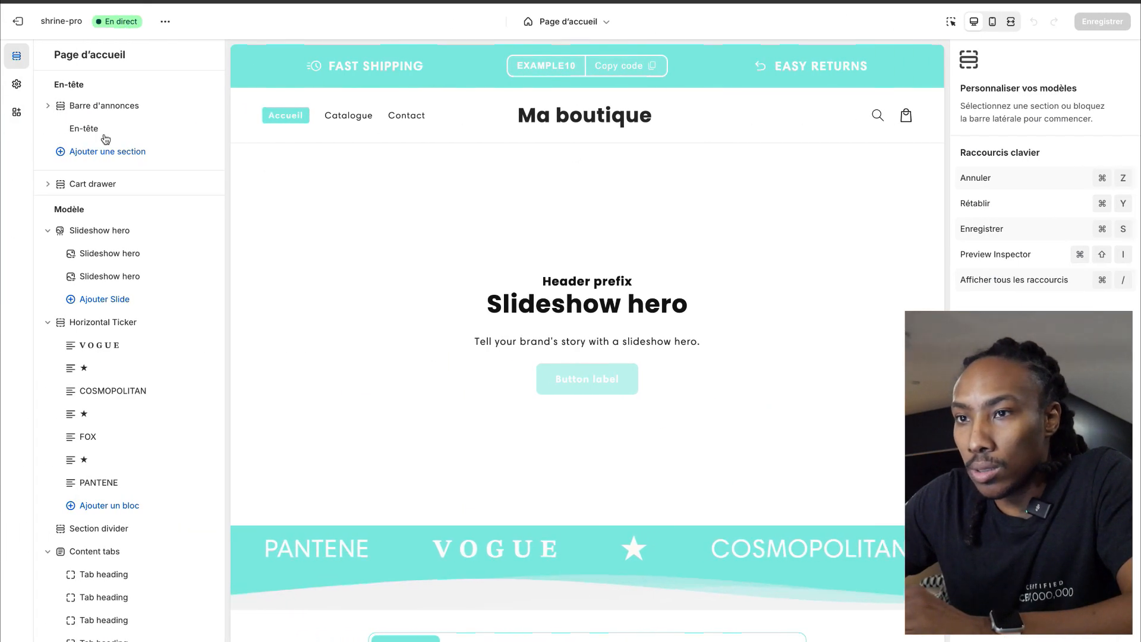
Step: Switch back to the Shopify theme editor and set the theme's Accentuation 1 colour to #45362E
left_click(16, 84)
left_click(102, 217)
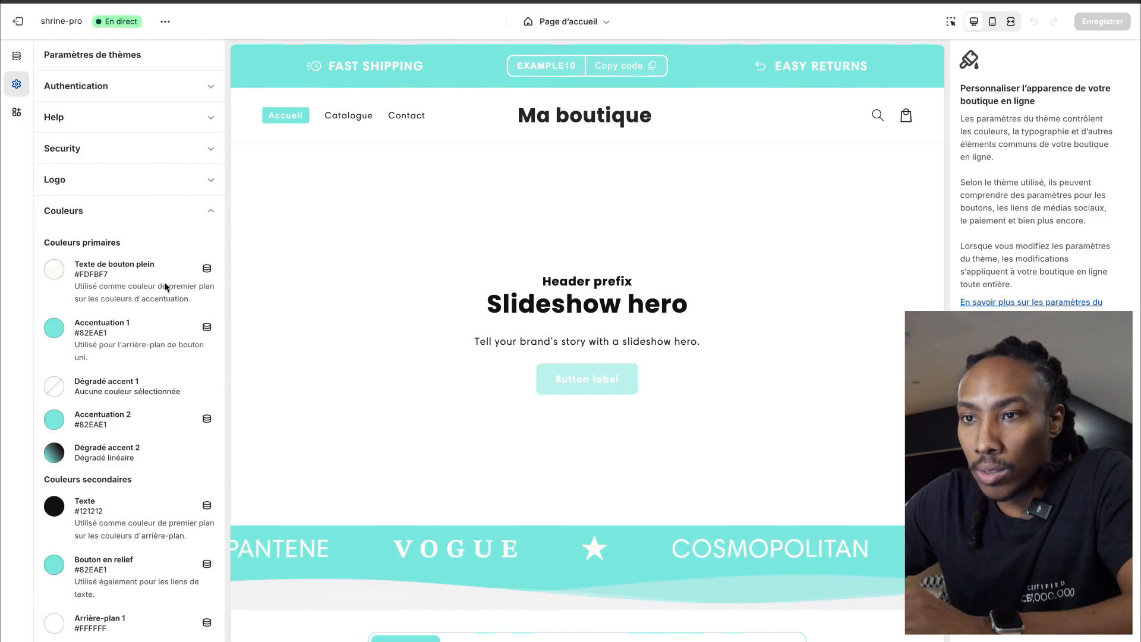
left_click(57, 328)
key("ctrl+a")
key("ctrl+v")
left_click(35, 240)
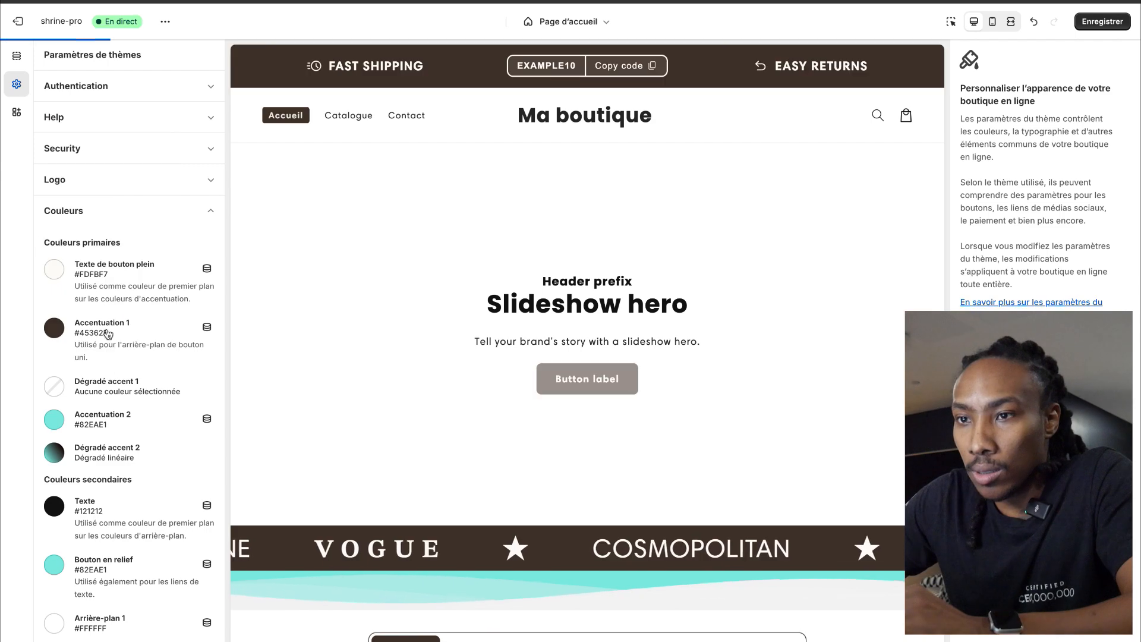
scroll(113, 290, "down", 2)
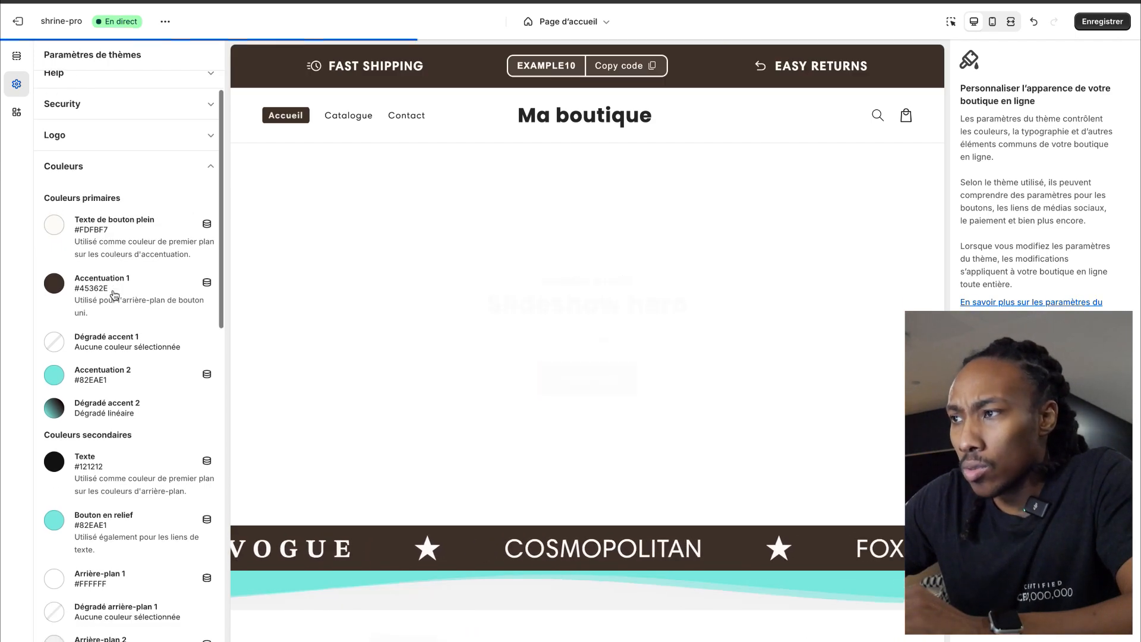
Step: Copy the colour code of the light brown background shape on page 1 of the Canva design
key("ctrl+Right")
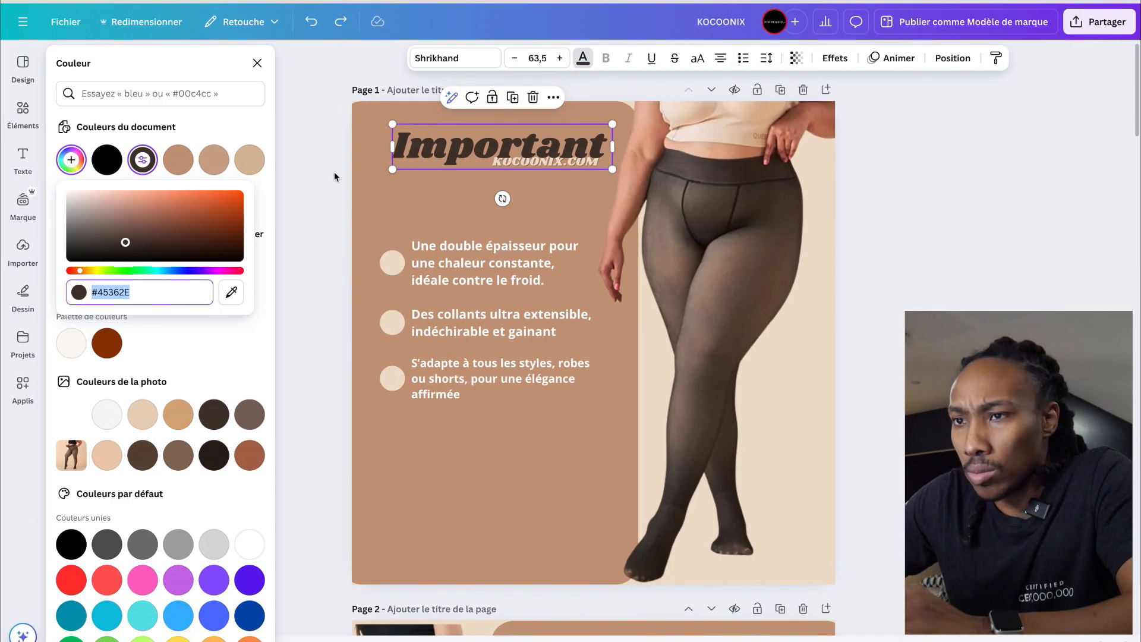
key("Escape")
left_click(400, 197)
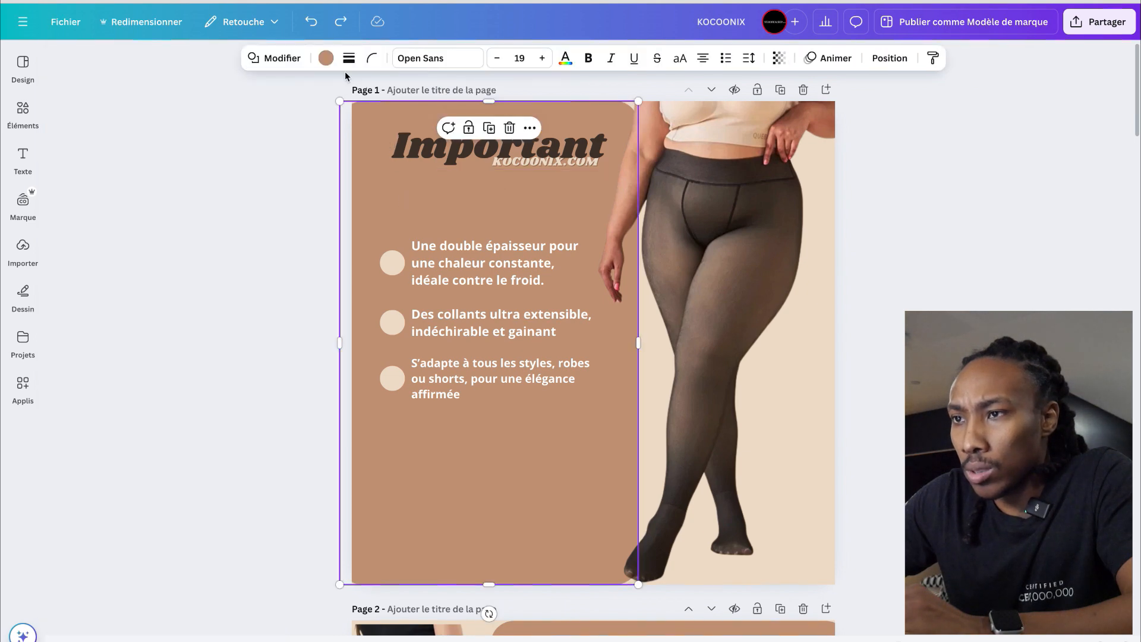
left_click(326, 57)
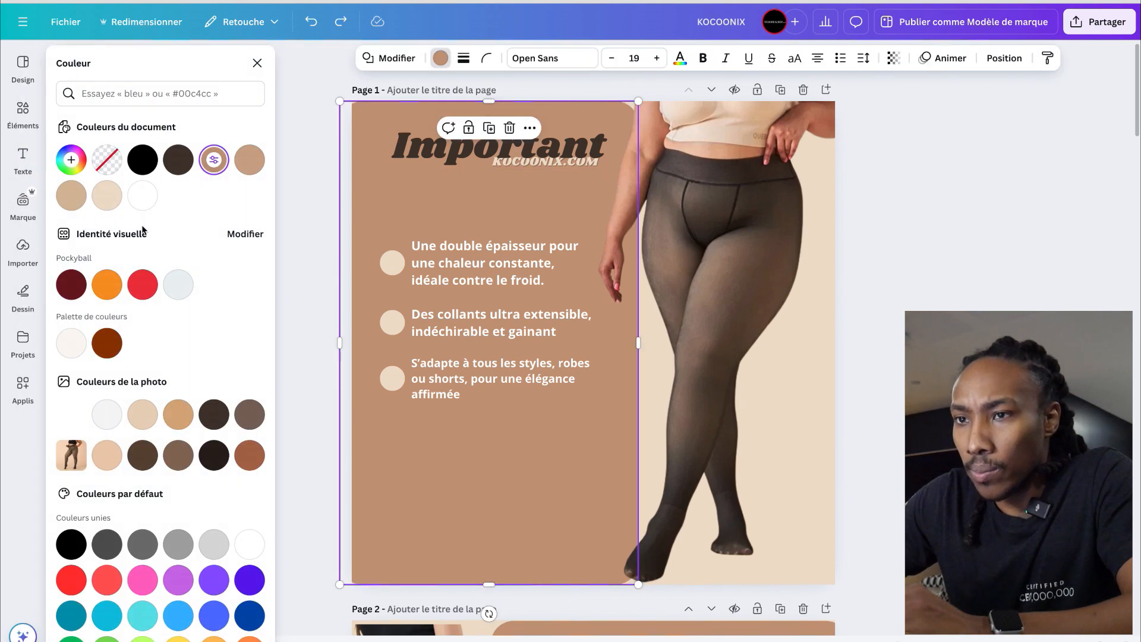
left_click(214, 161)
key("ctrl+Left")
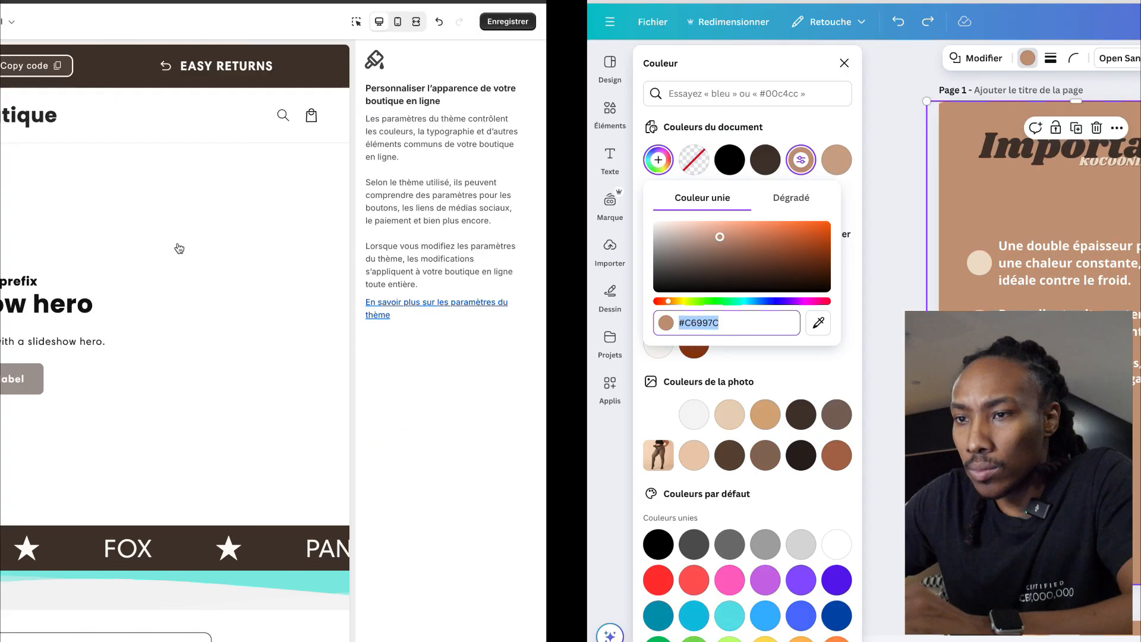
Step: Set the Shopify theme's Accentuation 1 colour to #C6997C and save the theme
left_click(70, 288)
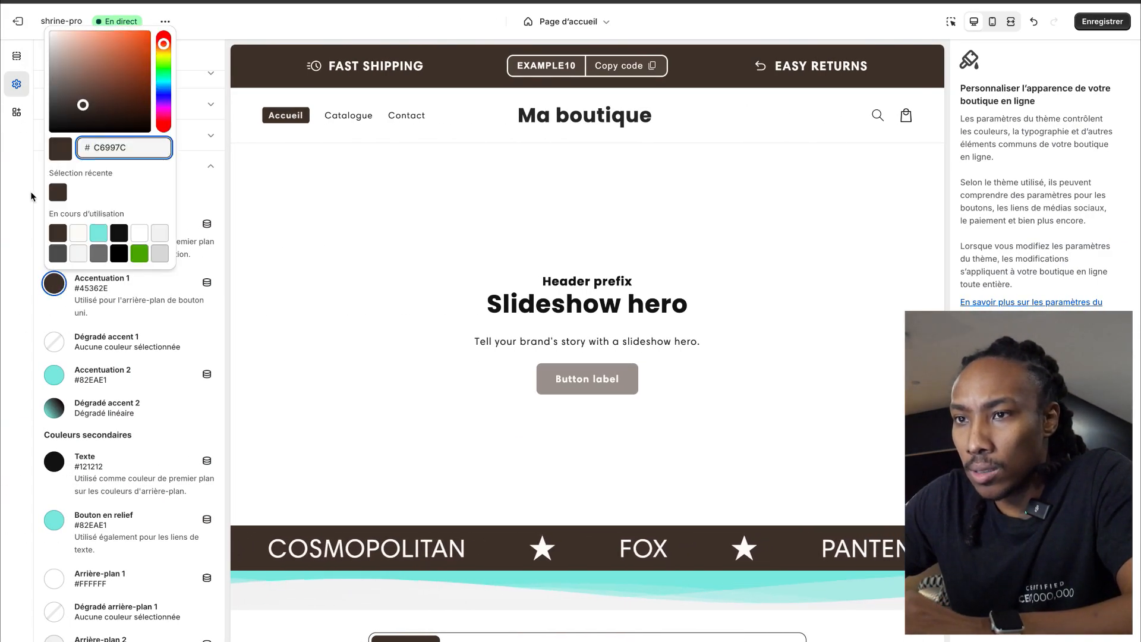
key("Return")
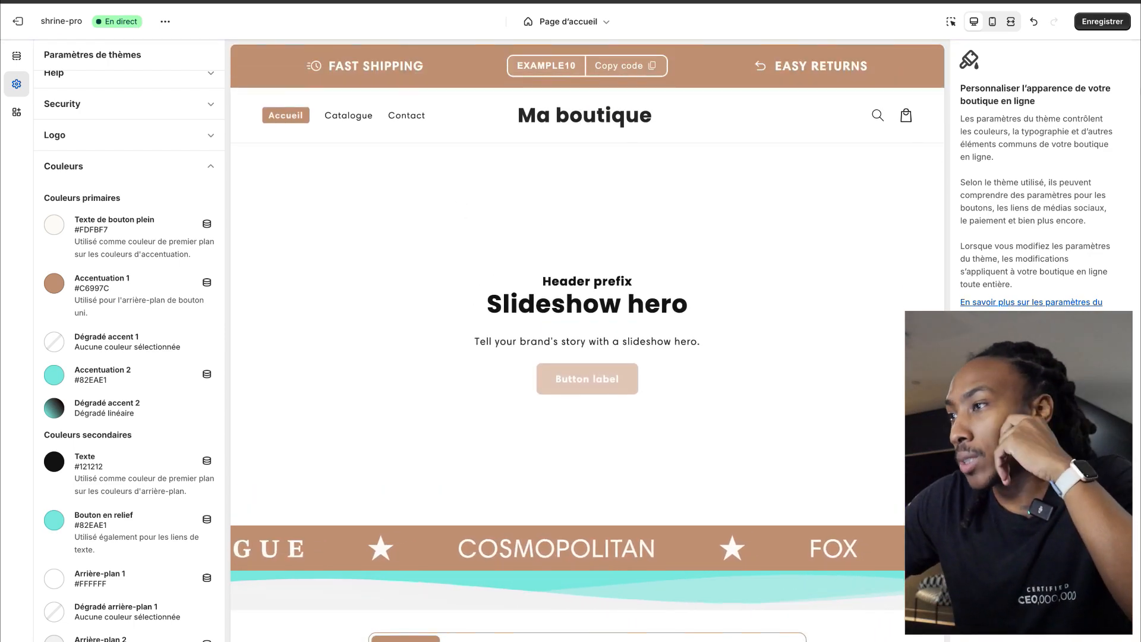
left_click(1103, 22)
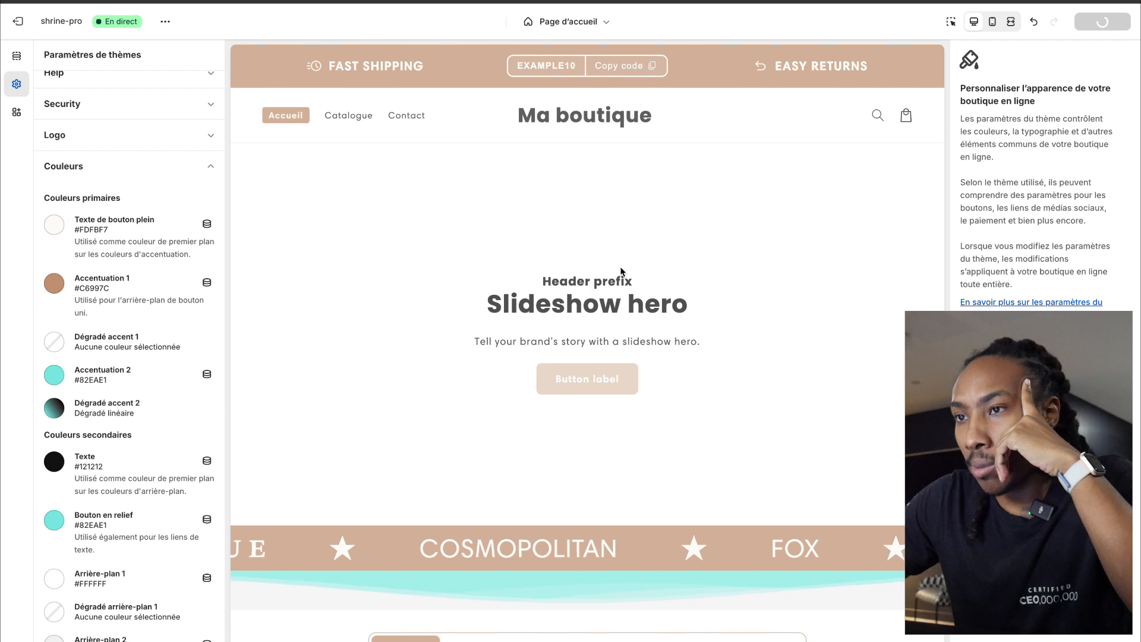
Step: Turn on the preview inspector and select the first tab in the home page's Content tabs section
scroll(621, 271, "down", 4)
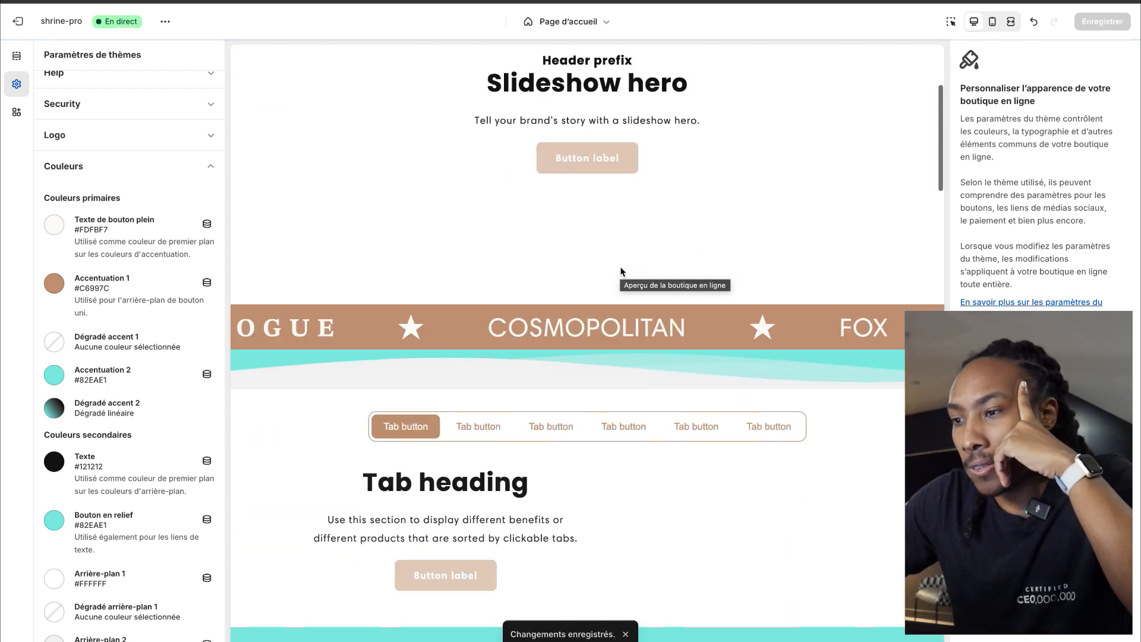
scroll(621, 271, "down", 1)
left_click(951, 24)
scroll(547, 341, "down", 5)
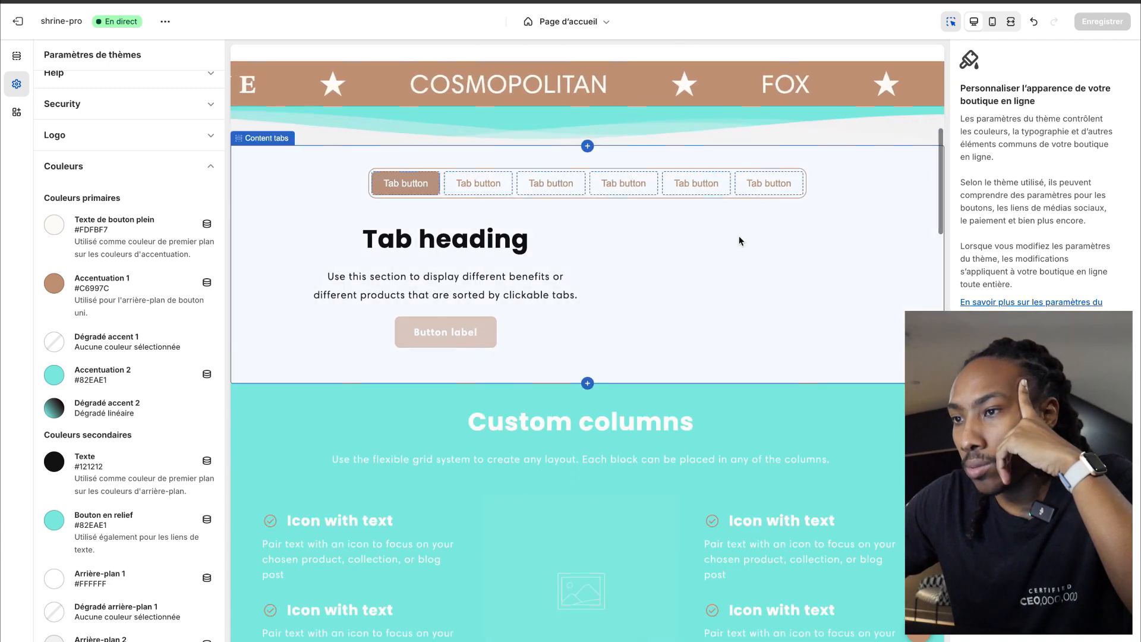
left_click(725, 252)
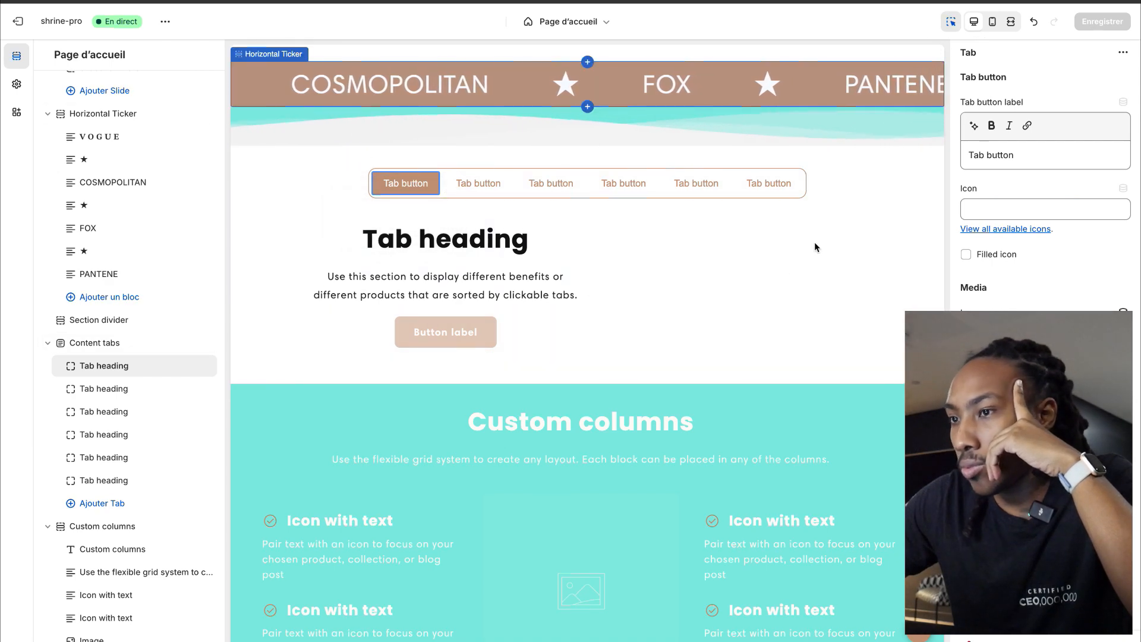
Step: Delete the Custom columns section from the home page
scroll(833, 415, "down", 3)
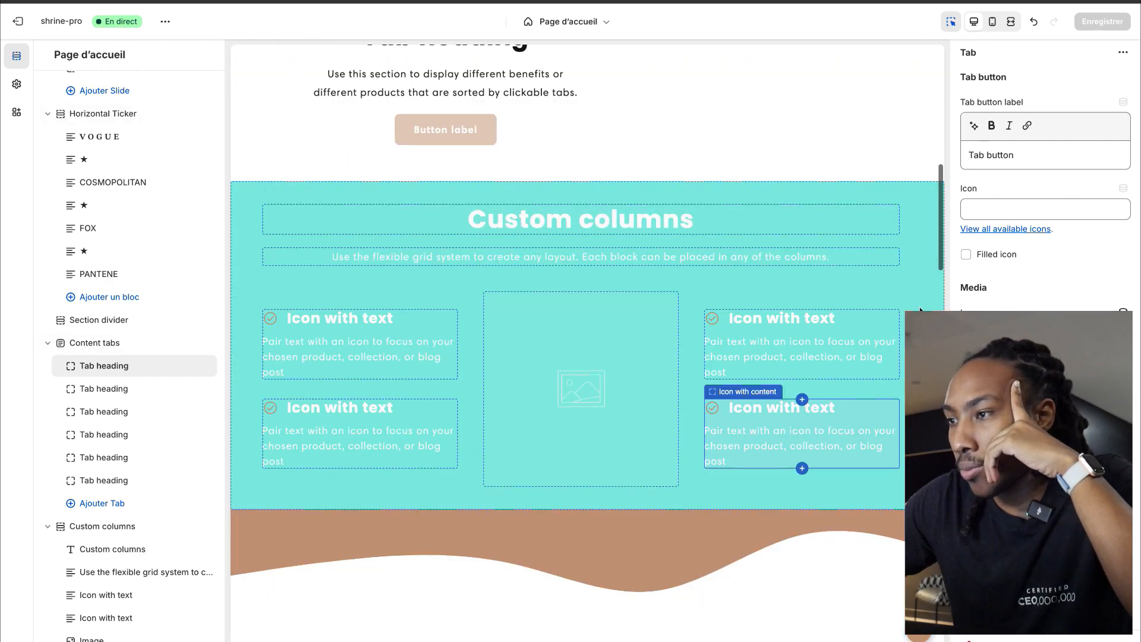
left_click(918, 184)
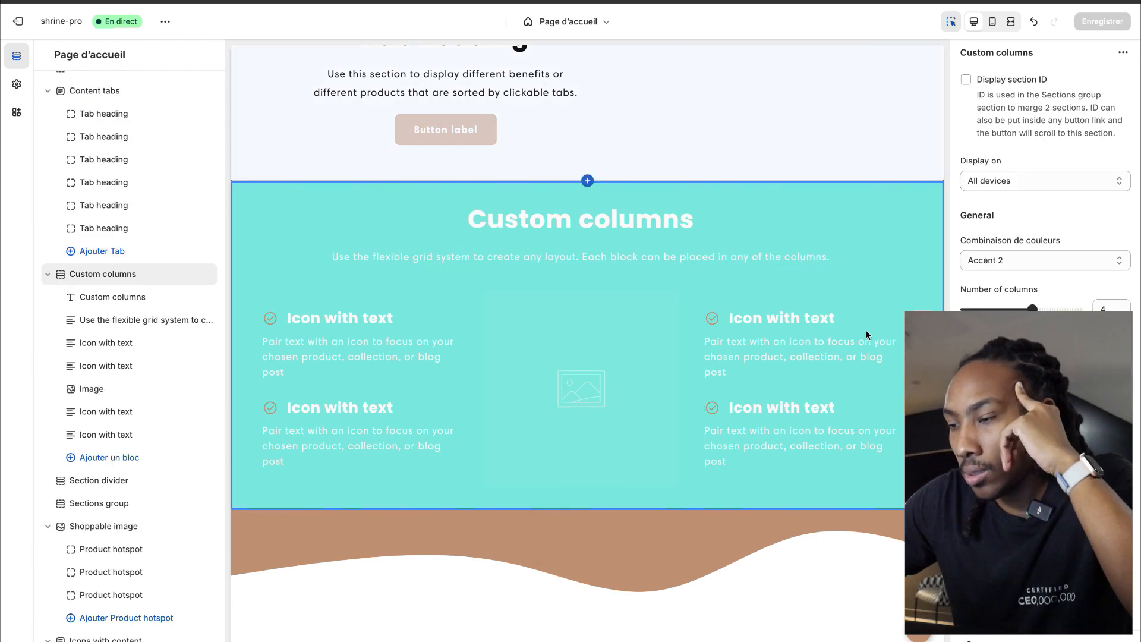
left_click(596, 479)
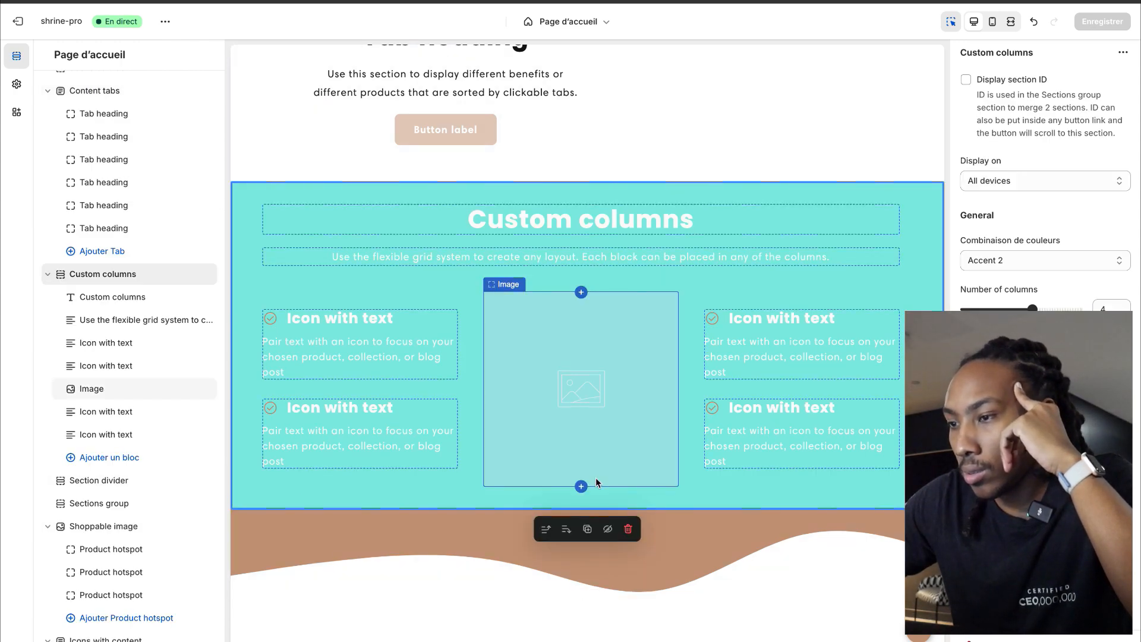
left_click(626, 529)
Step: Delete the Shoppable image section from the home page
left_click(884, 223)
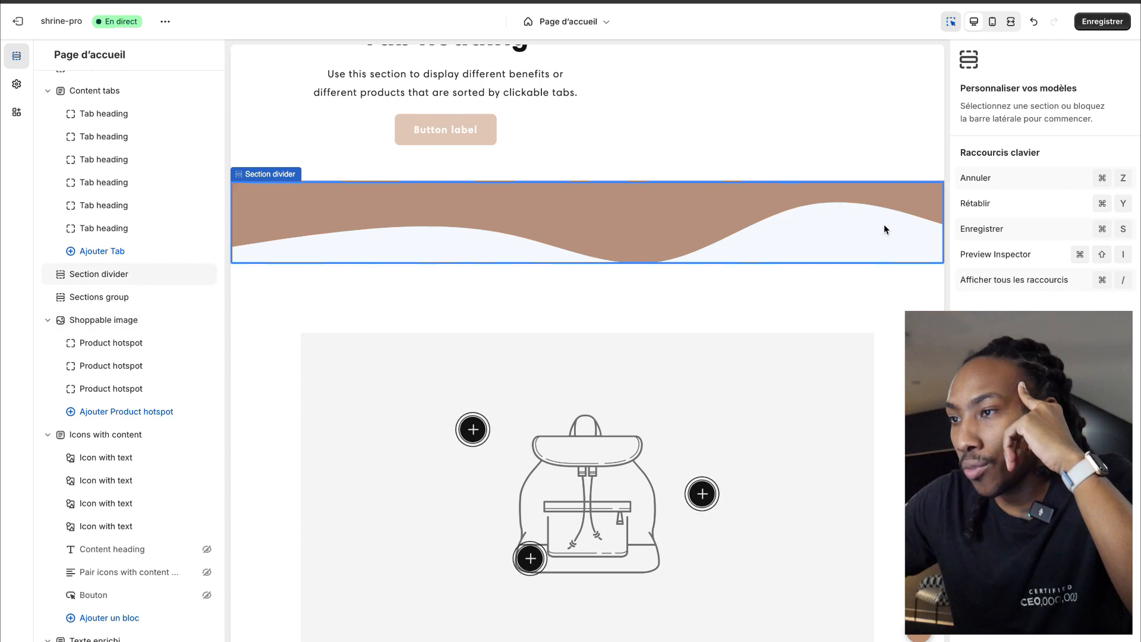
left_click(636, 275)
left_click(640, 257)
left_click(622, 270)
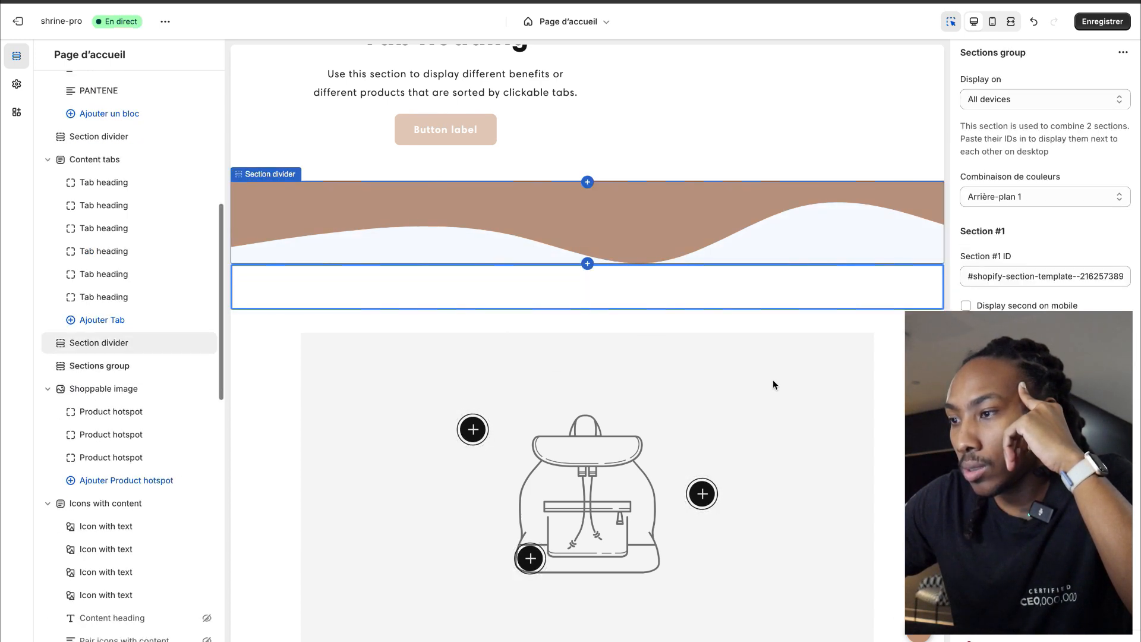
left_click(694, 376)
left_click(636, 256)
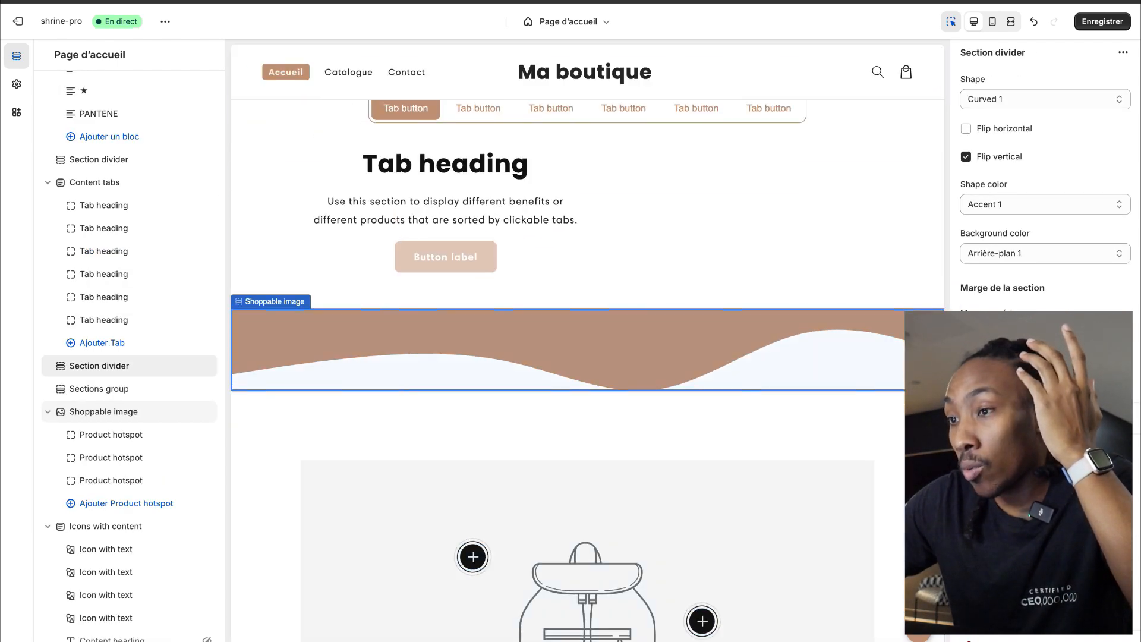
left_click(635, 356)
key("Delete")
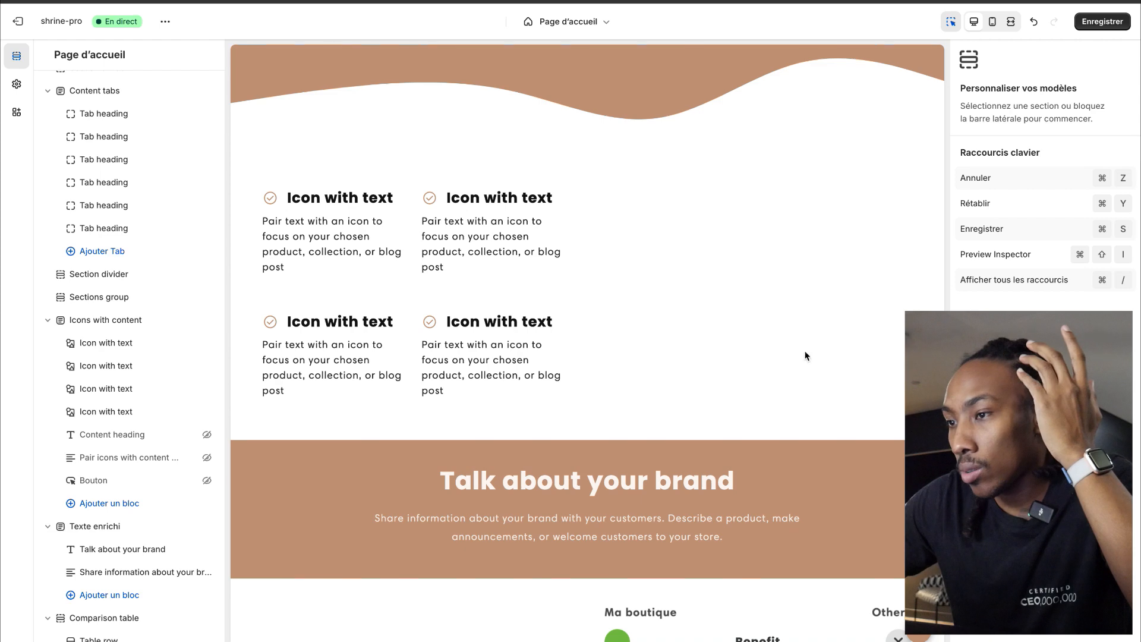
Step: Delete the Icons with content and Comparison table sections from the home page
left_click(808, 322)
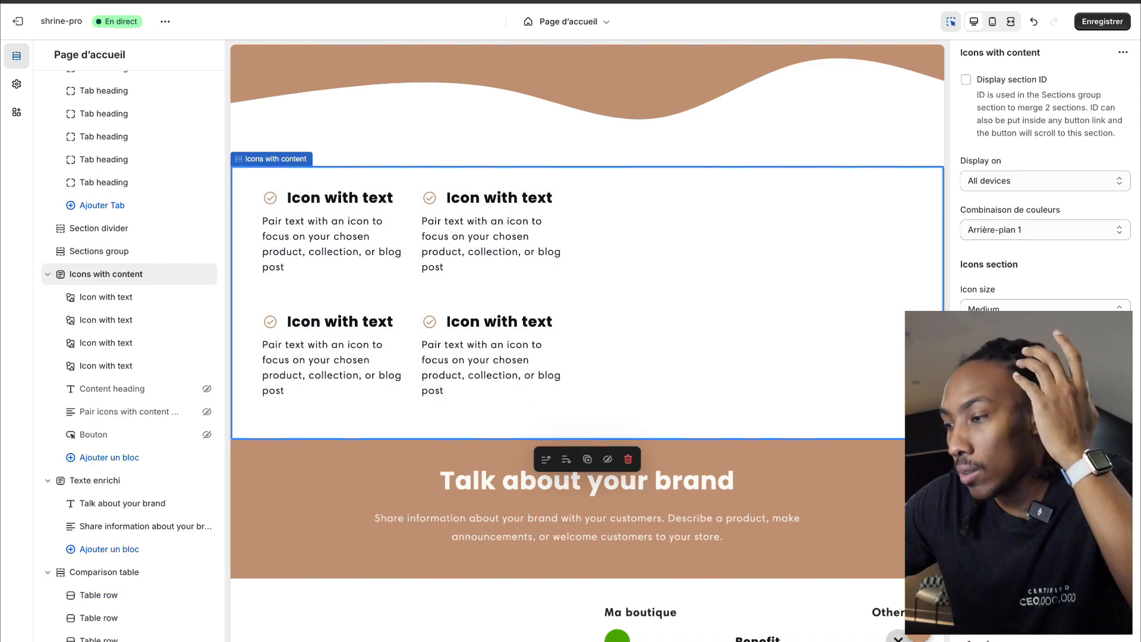
key("Delete")
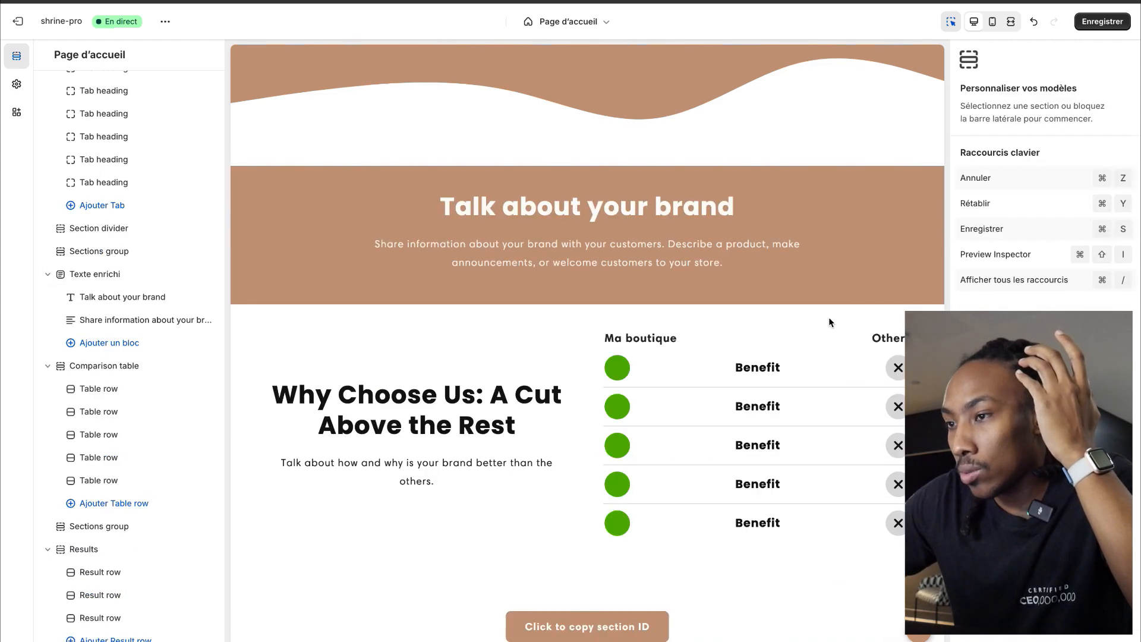
left_click(902, 255)
left_click(886, 325)
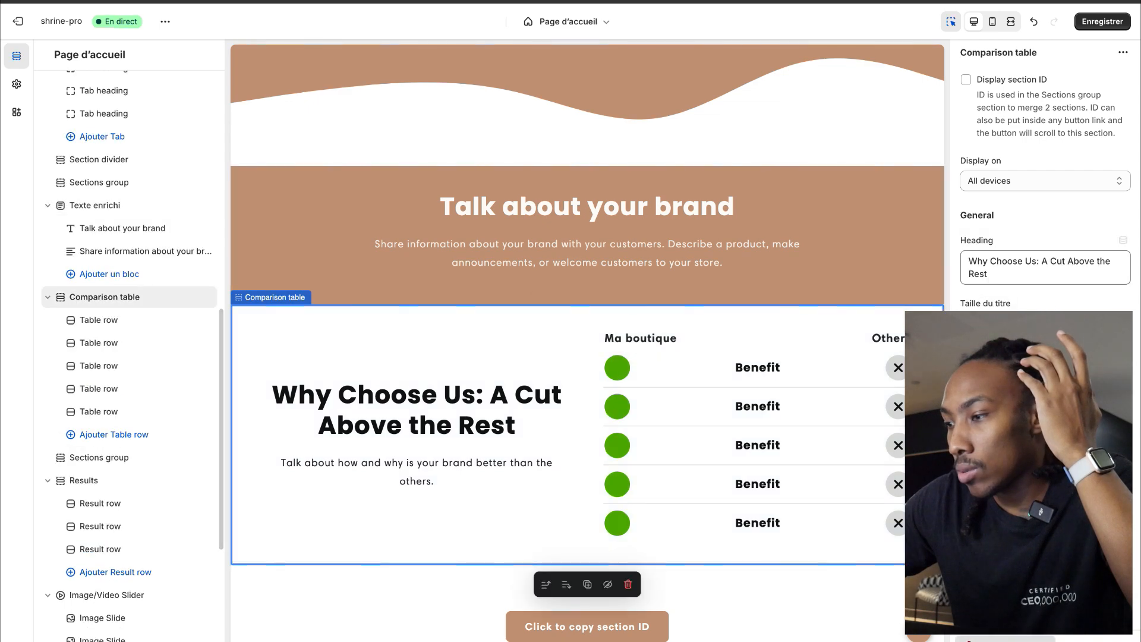
key("Delete")
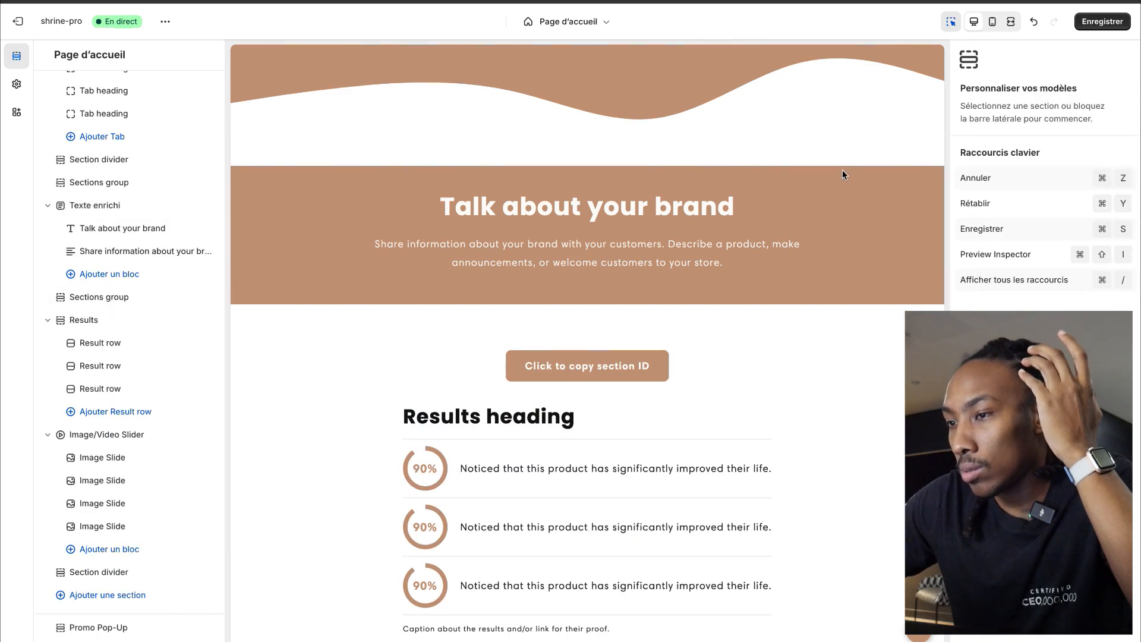
Step: Delete the Results, Image/Video Slider and Content tabs sections, and the section divider below the horizontal ticker
left_click(880, 380)
scroll(877, 381, "down", 3)
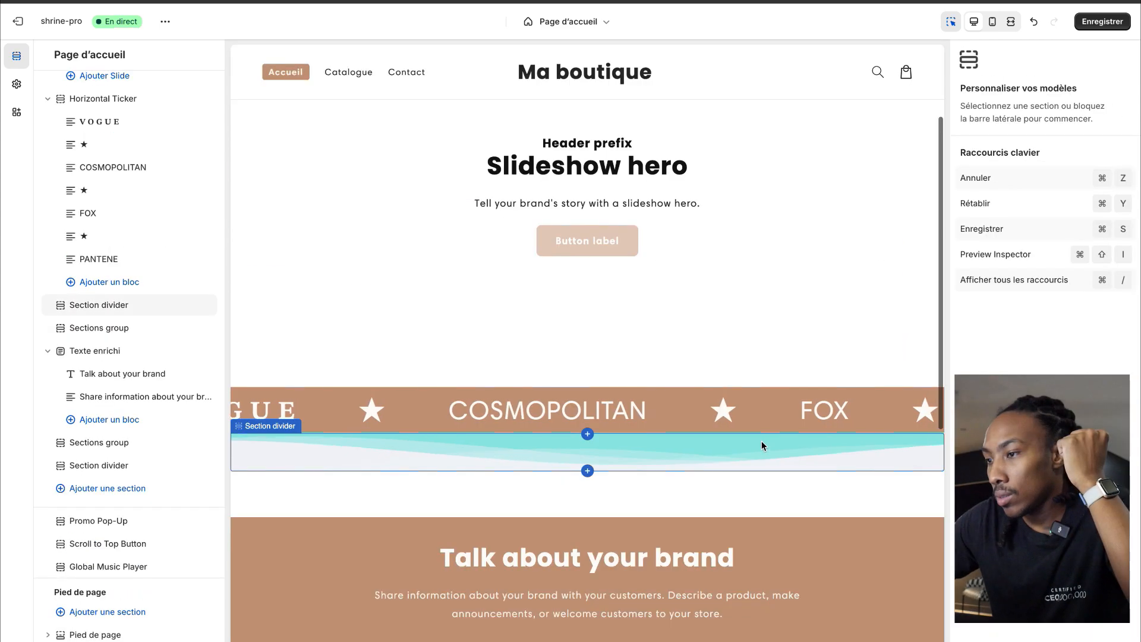
left_click(587, 452)
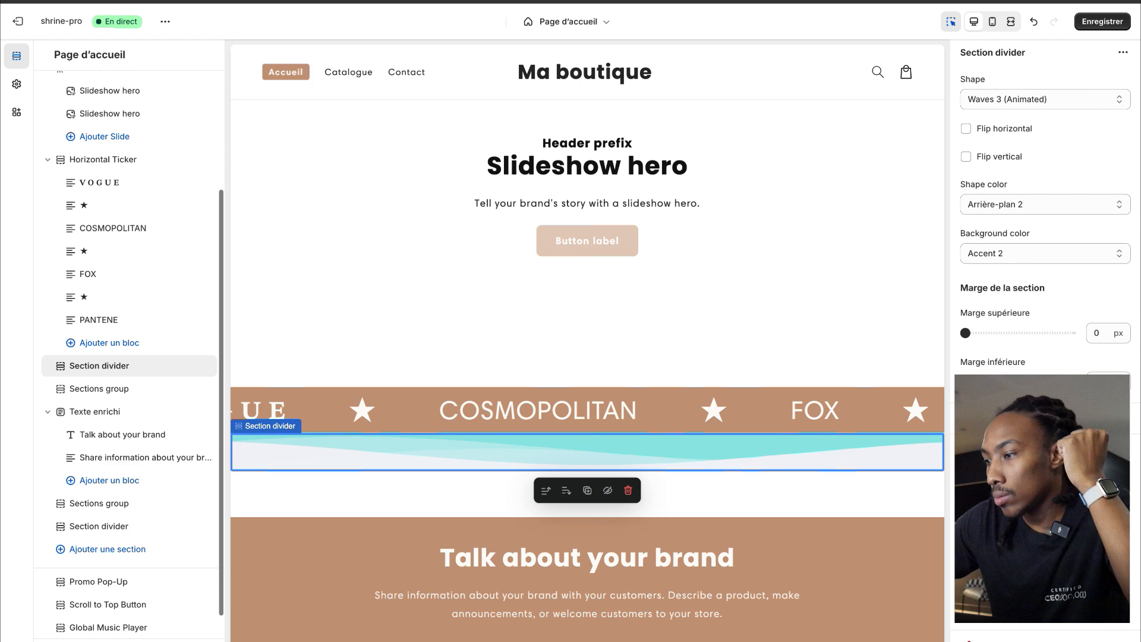
key("Delete")
Step: Delete the Slideshow hero section from the home page
scroll(792, 461, "up", 3)
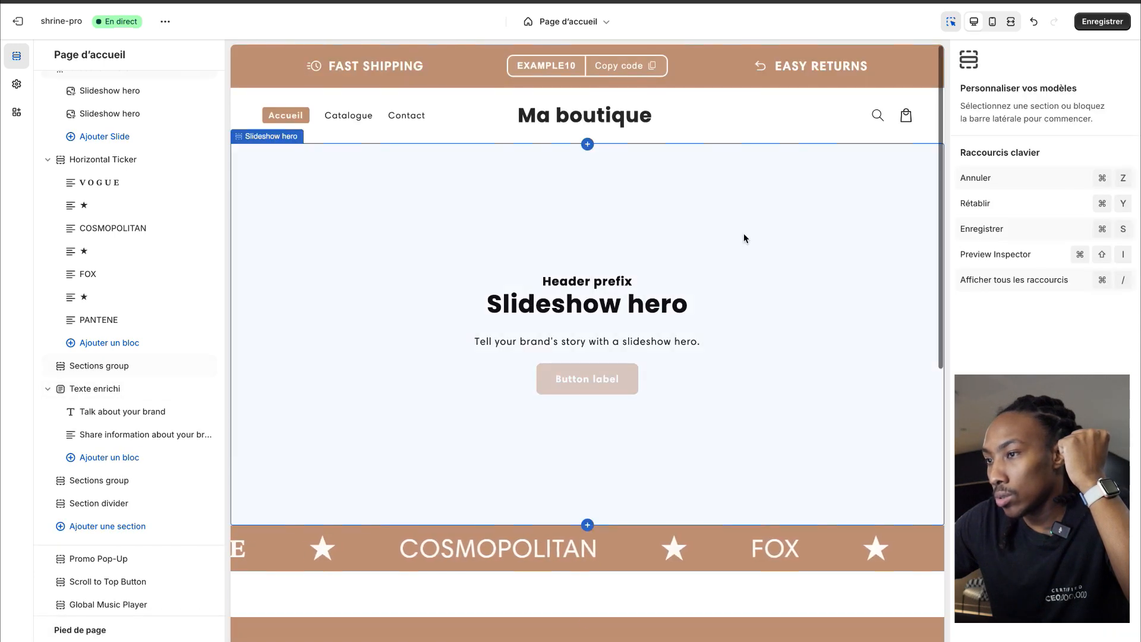
scroll(885, 231, "down", 3)
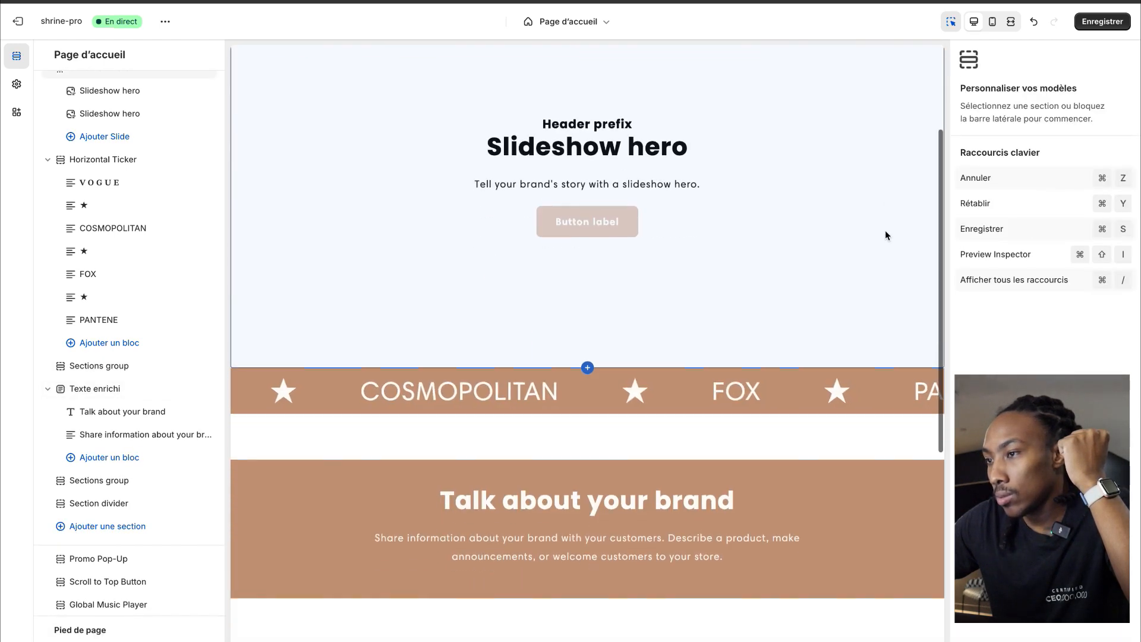
scroll(885, 231, "up", 3)
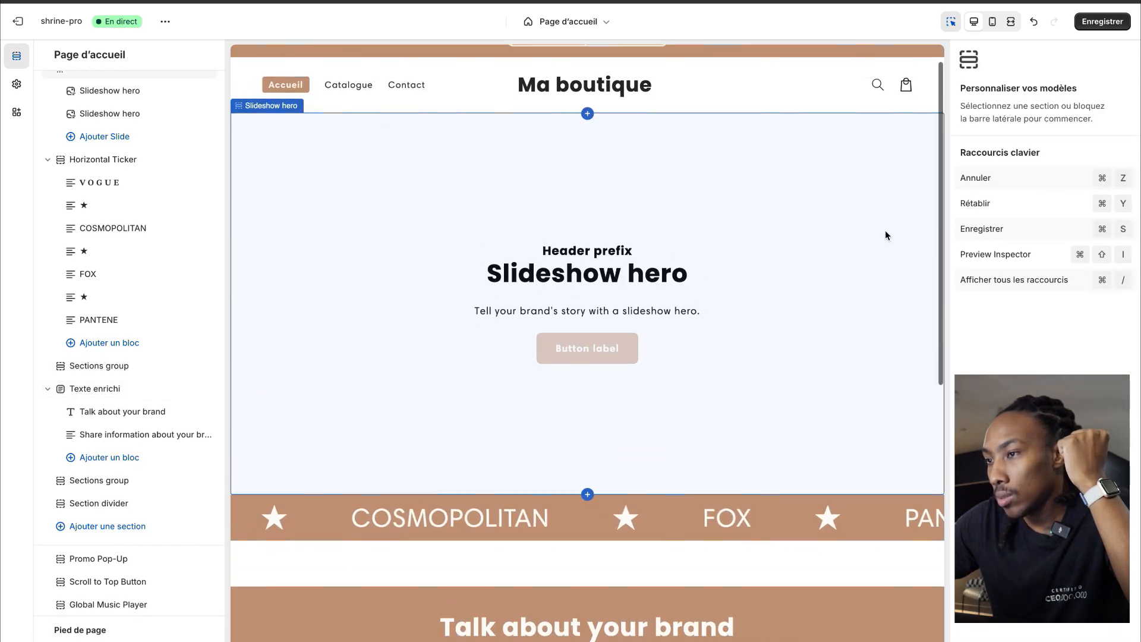
left_click(840, 298)
key("Delete")
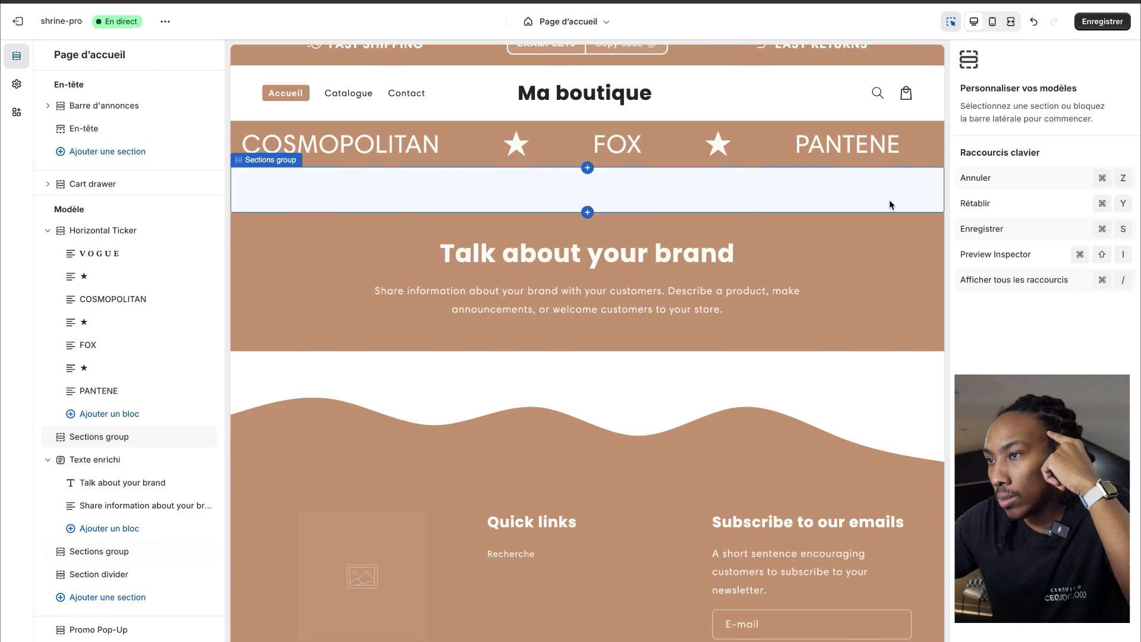
Step: Delete the Texte enrichi and Horizontal Ticker sections from the home page
scroll(889, 199, "up", 1)
left_click(895, 166)
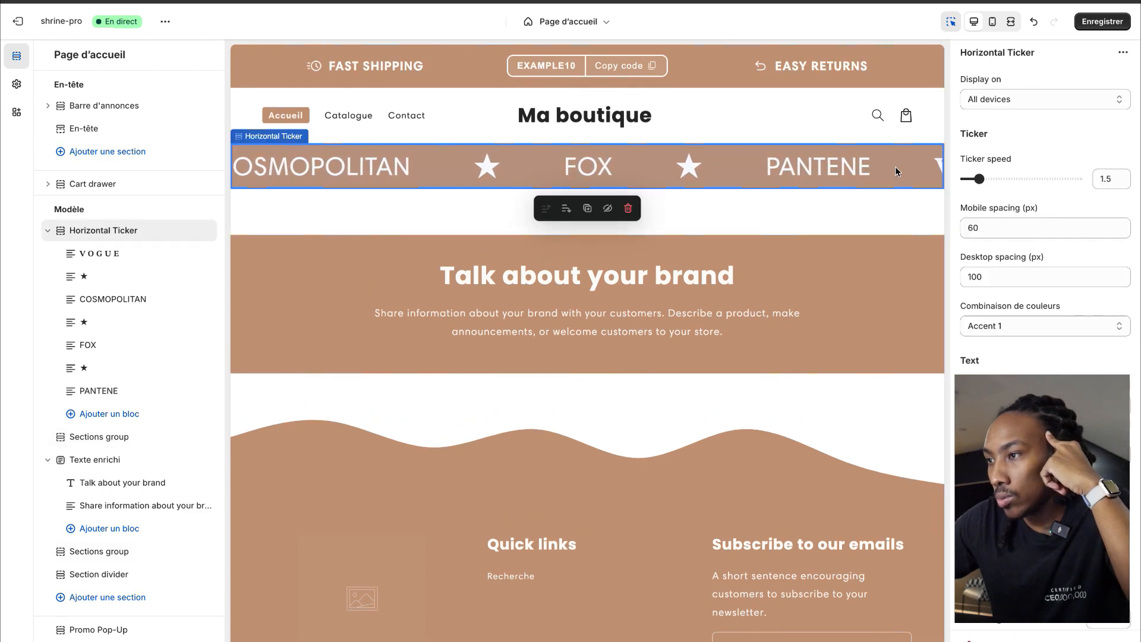
left_click(874, 306)
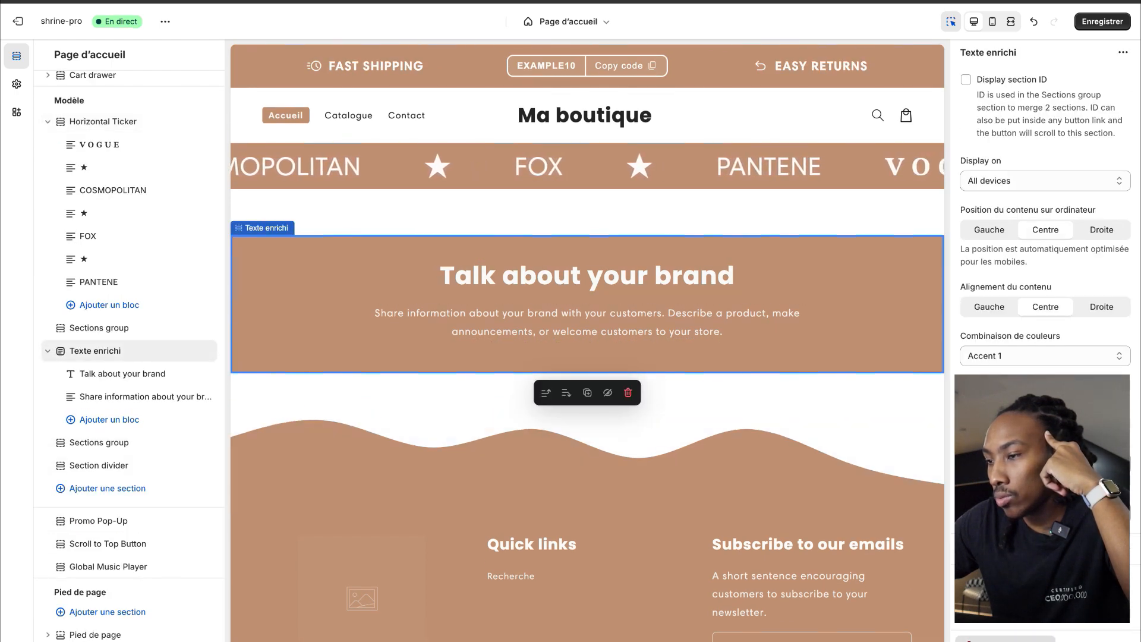
key("Delete")
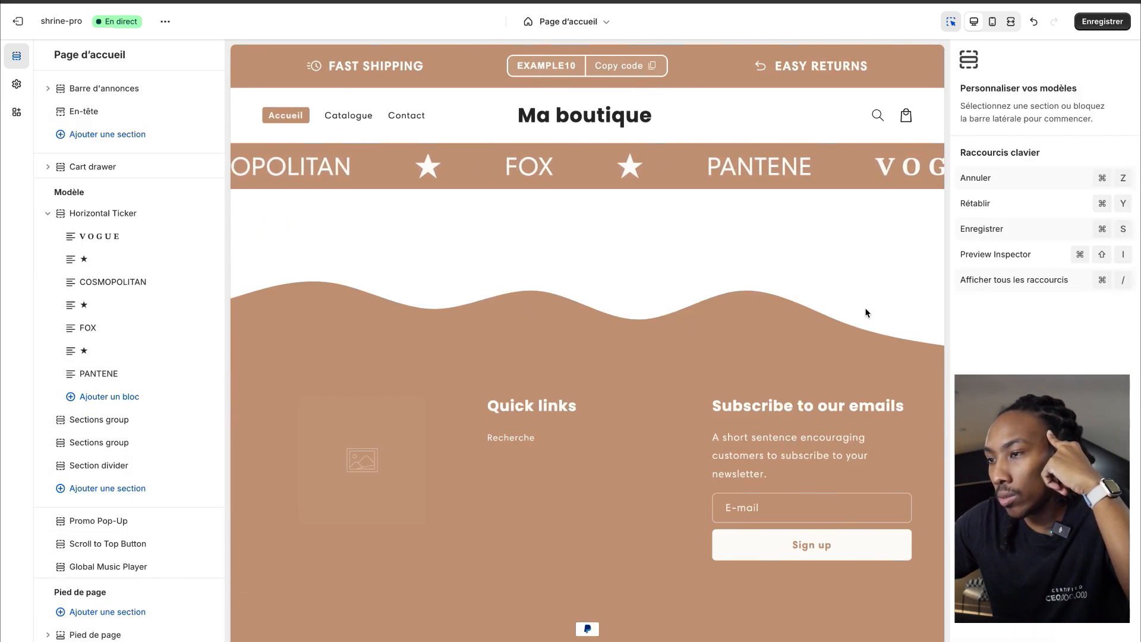
left_click(889, 167)
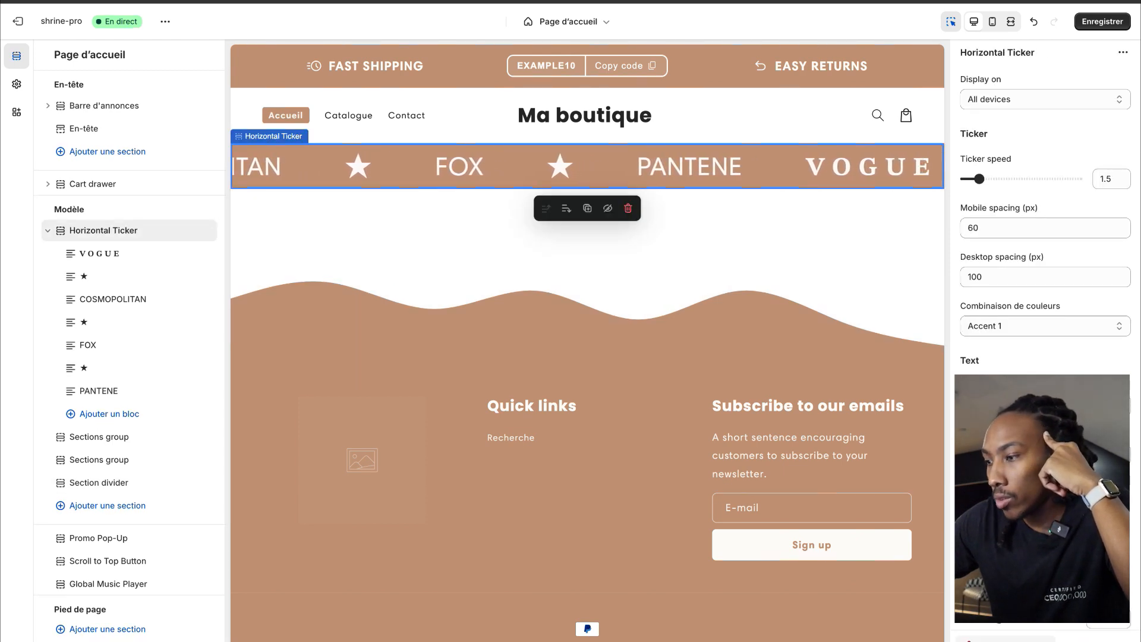
key("Delete")
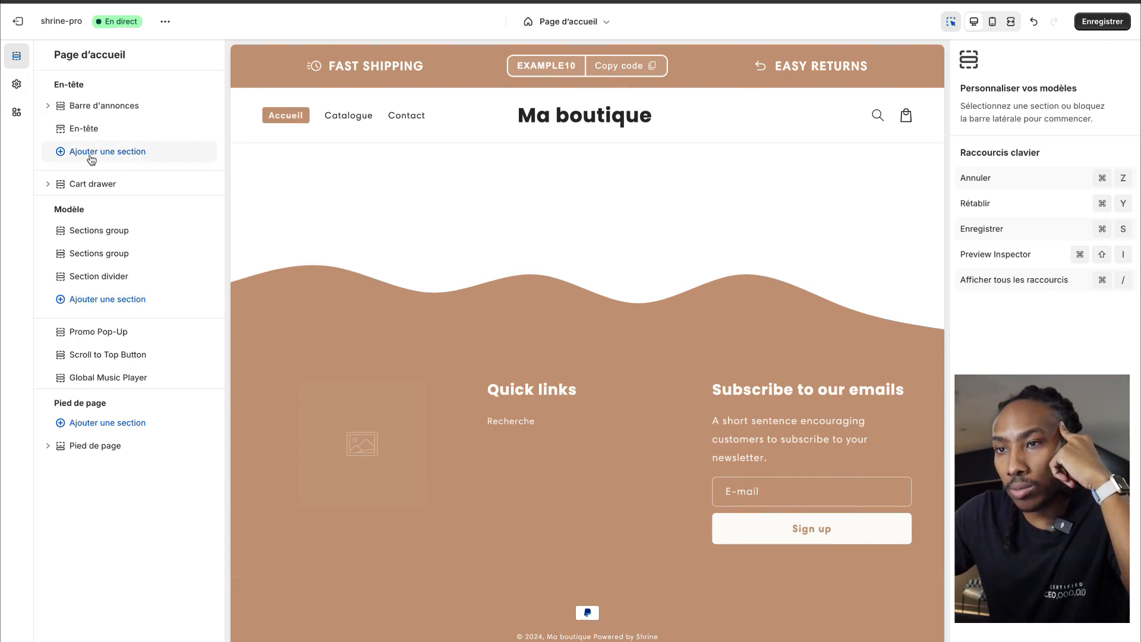
Step: Add an Image avec texte section to the home page template and move it above the other template sections
left_click(101, 299)
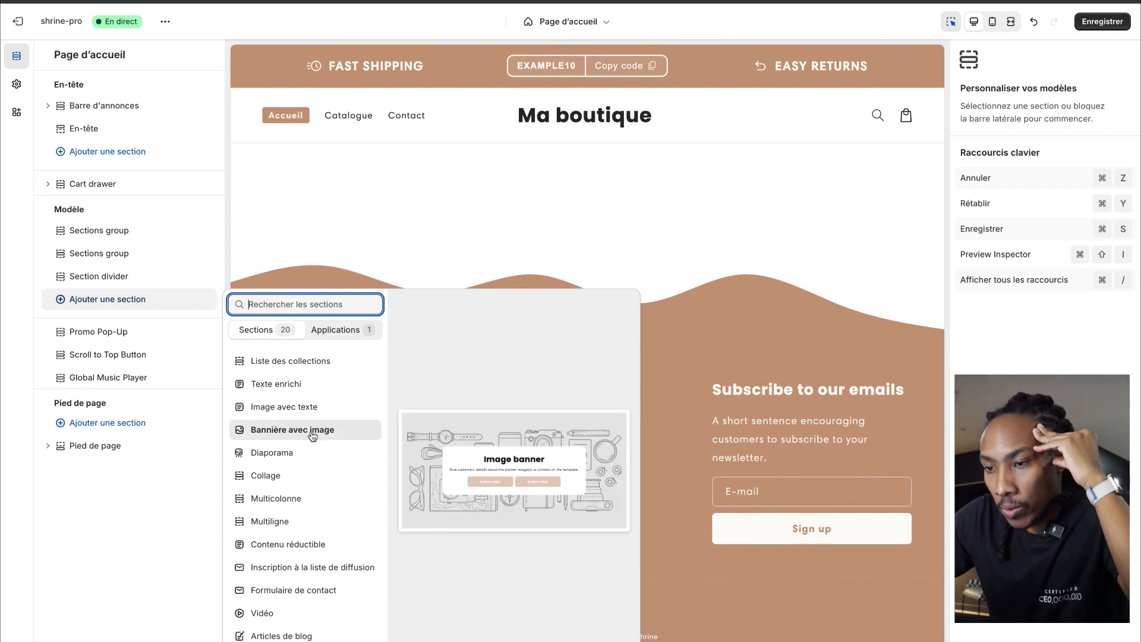
scroll(312, 476, "down", 1)
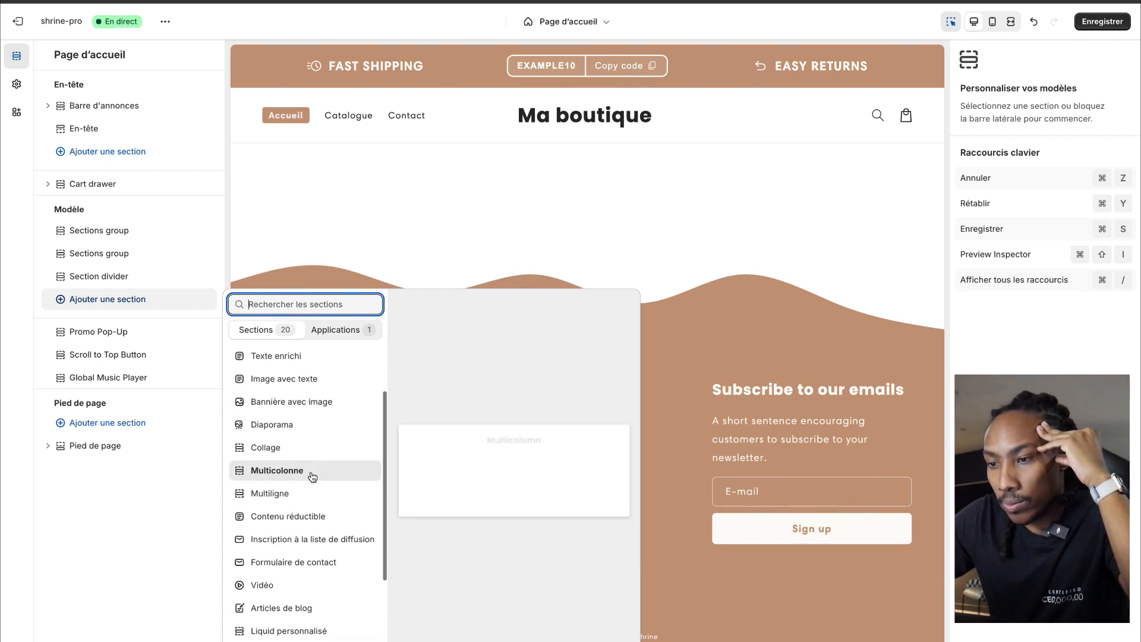
scroll(310, 478, "up", 3)
left_click(305, 450)
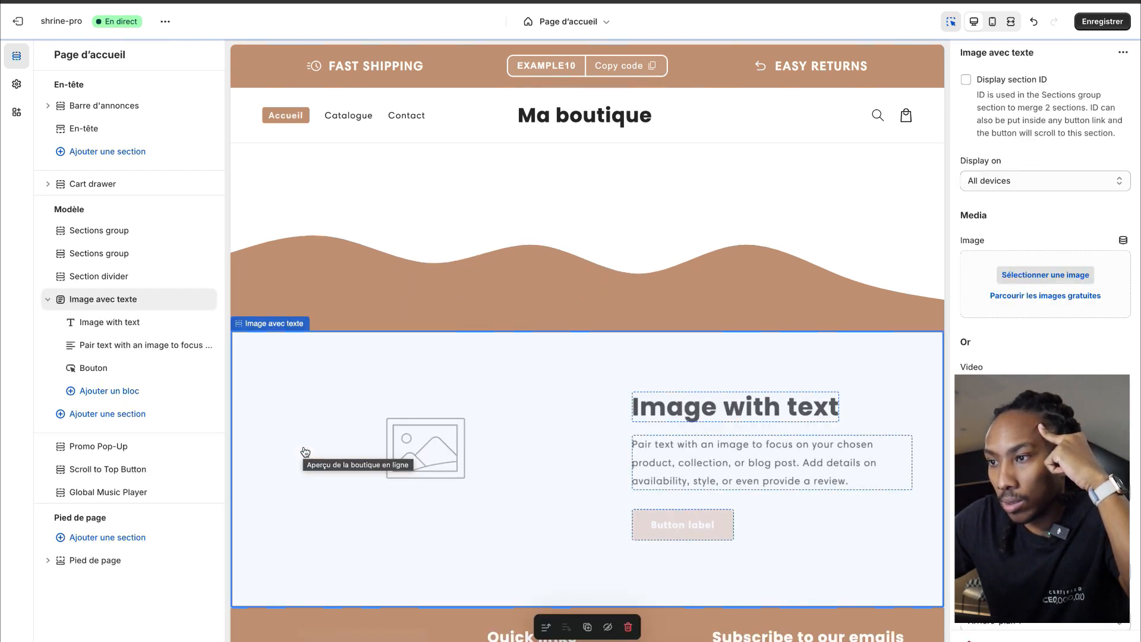
left_click_drag(115, 298, 117, 235)
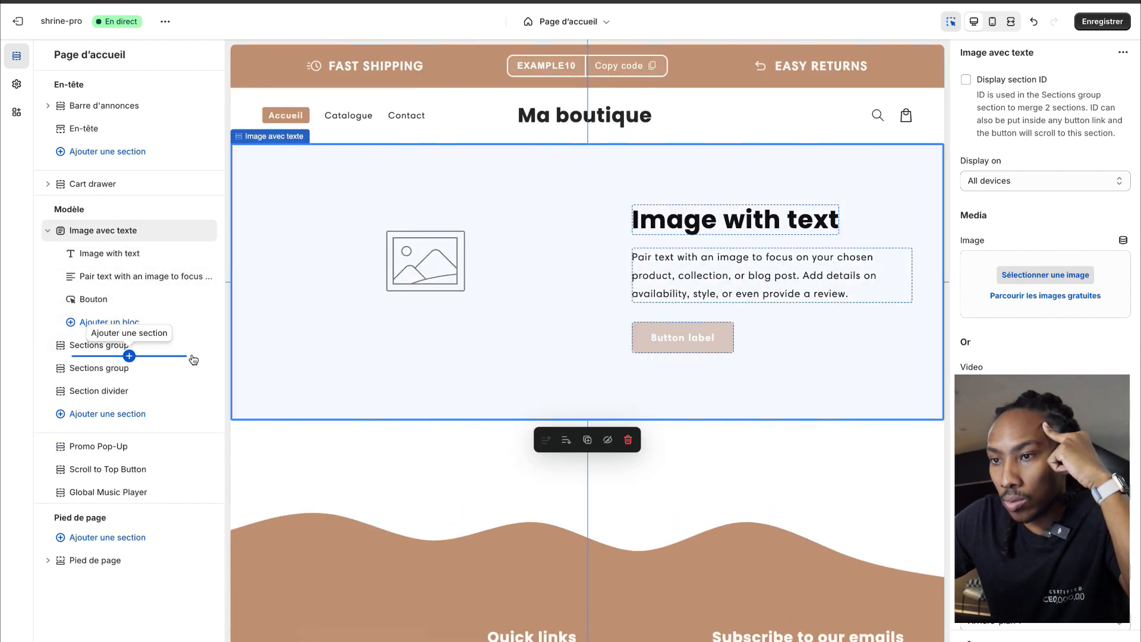
Step: Delete both Sections group sections and the remaining Section divider from the home page template
left_click(191, 346)
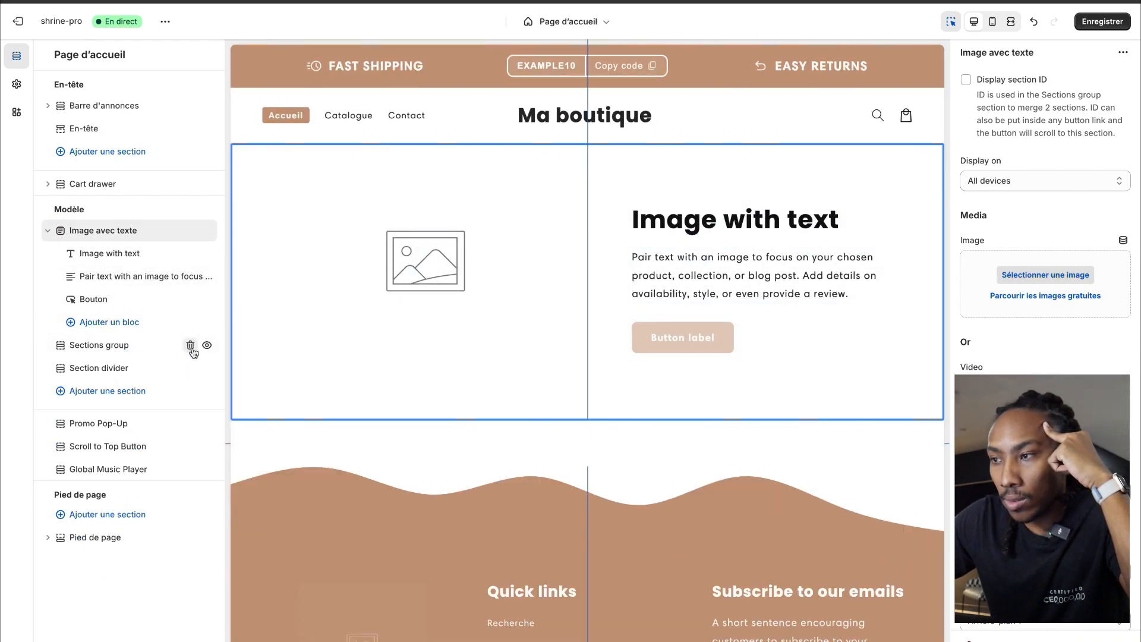
left_click(191, 346)
left_click(191, 345)
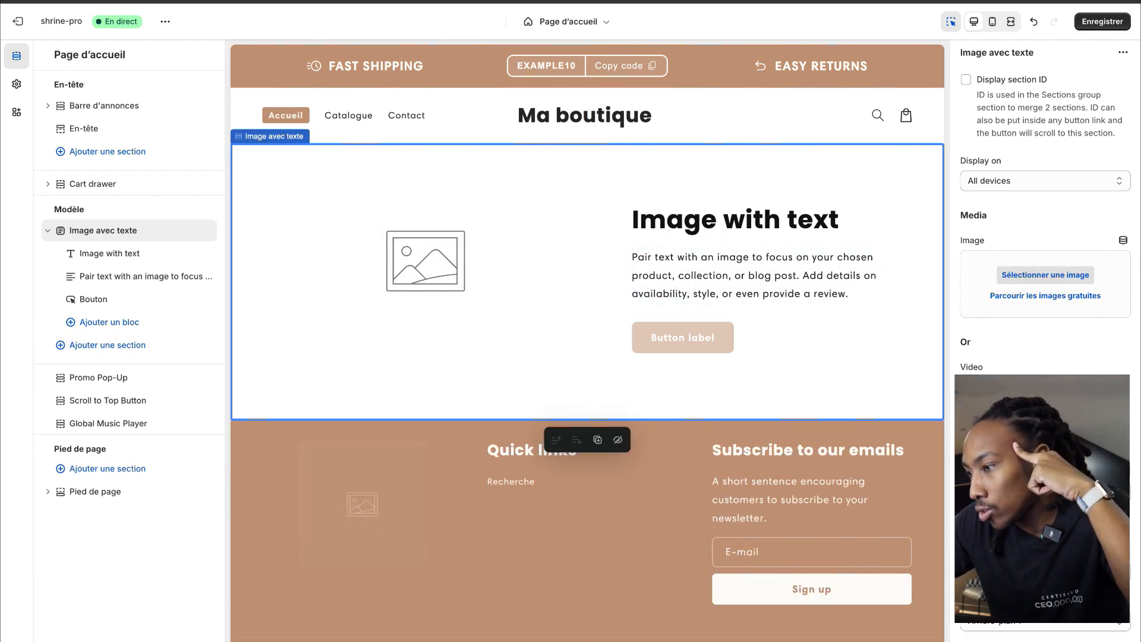
Step: Set the Image avec texte section's content layout to Chevauchement and save the theme
scroll(1020, 187, "down", 3)
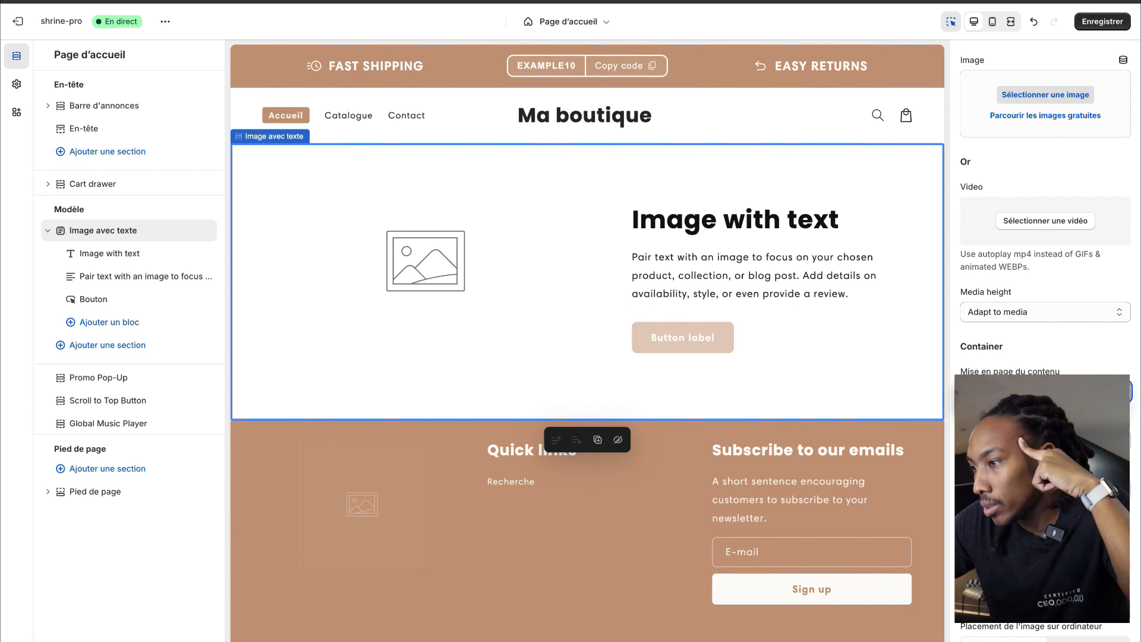
left_click(1040, 407)
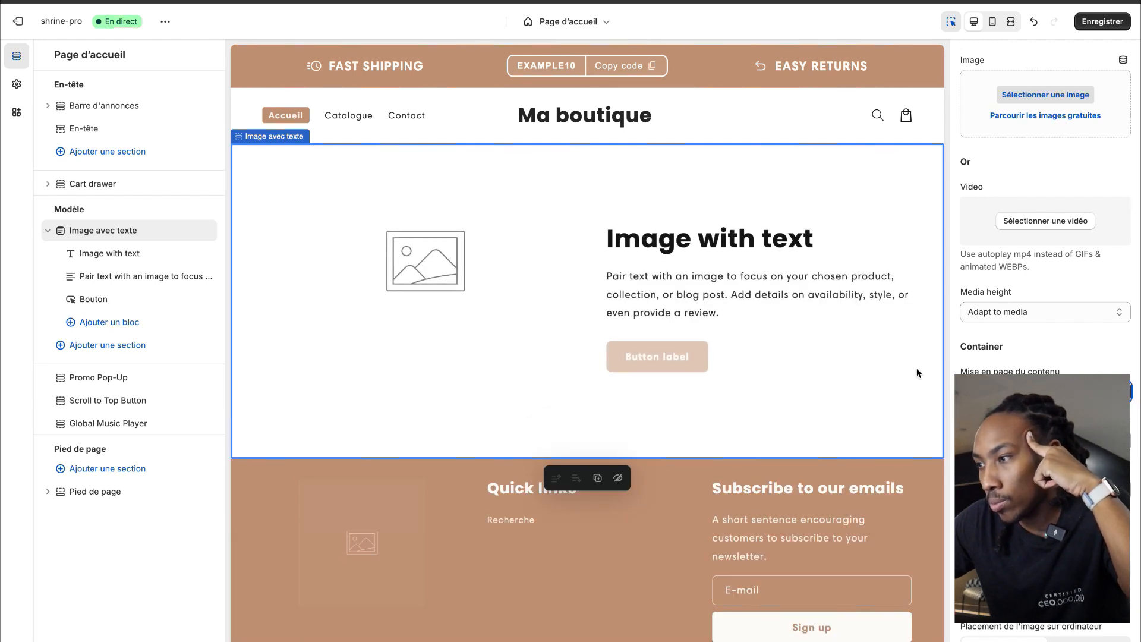
scroll(1094, 99, "up", 2)
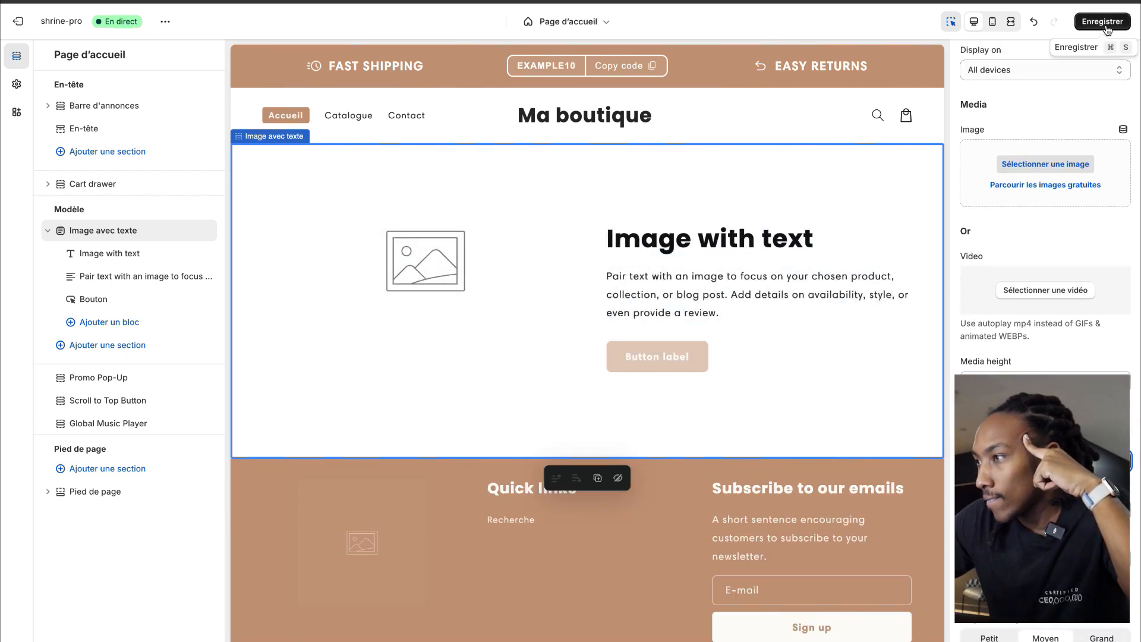
left_click(1102, 23)
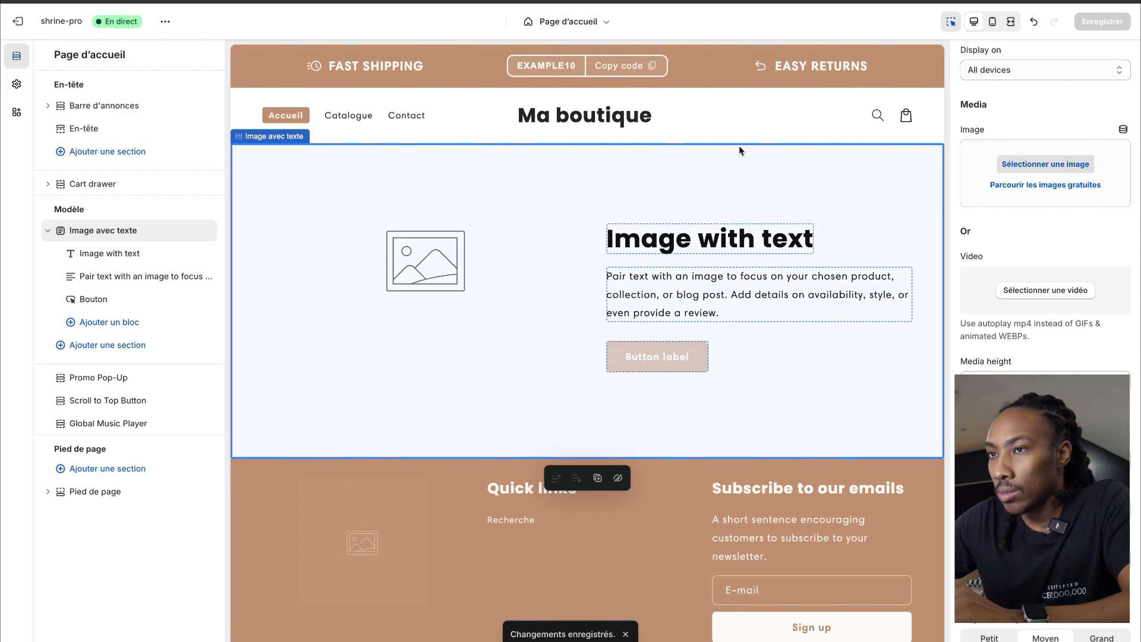
Step: Choose the KOCOONIX picture named 6 as the Image avec texte section's image
key("ctrl+Left")
key("ctrl+Right")
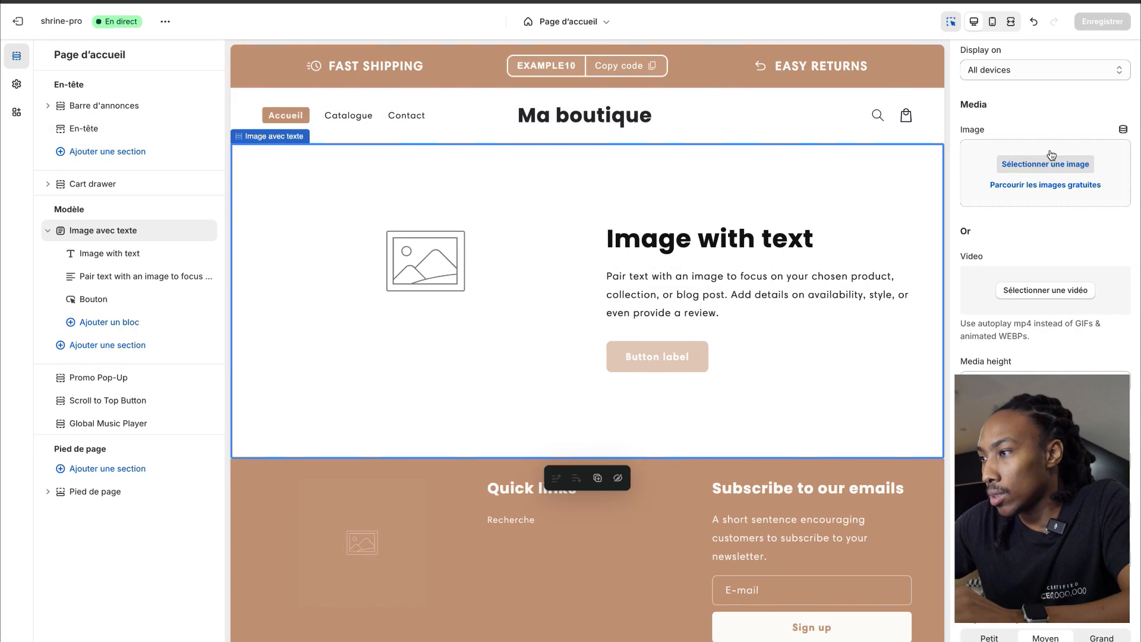
left_click(1046, 164)
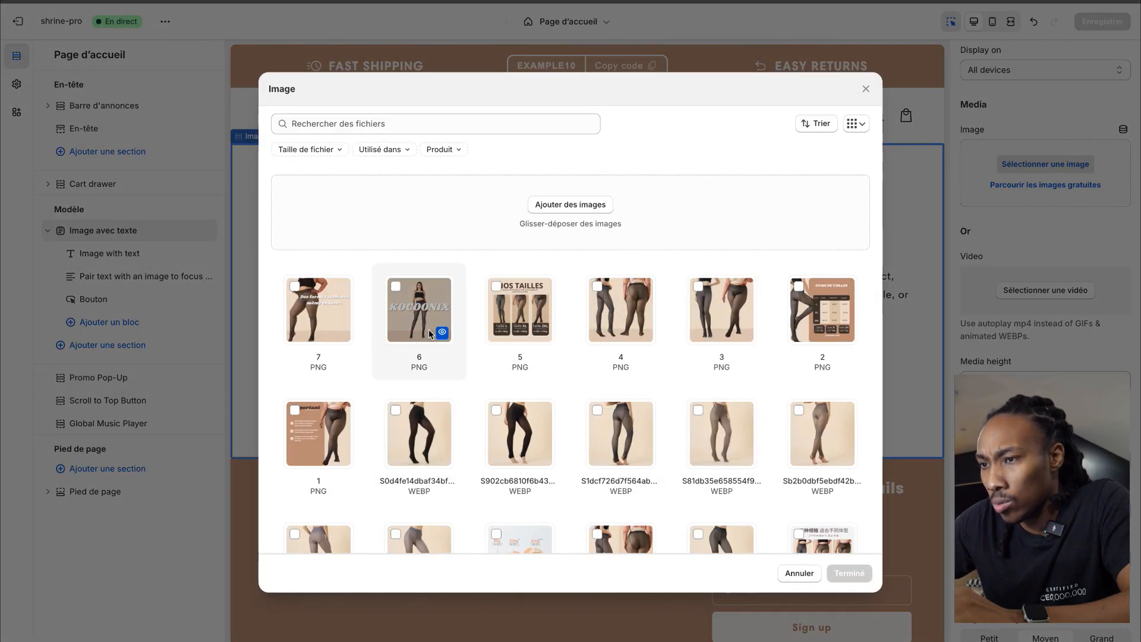
left_click(850, 574)
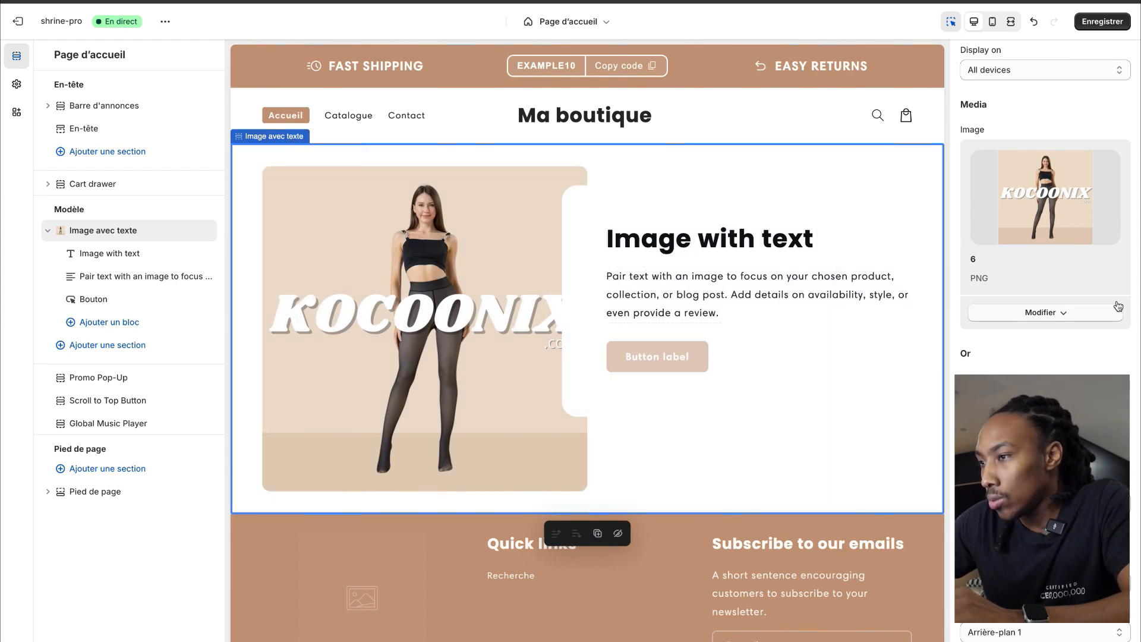
Step: Switch to Canva and shrink the KOCOONIX and .com texts on page 6, placing them beside the model at waist height
key("ctrl+Right")
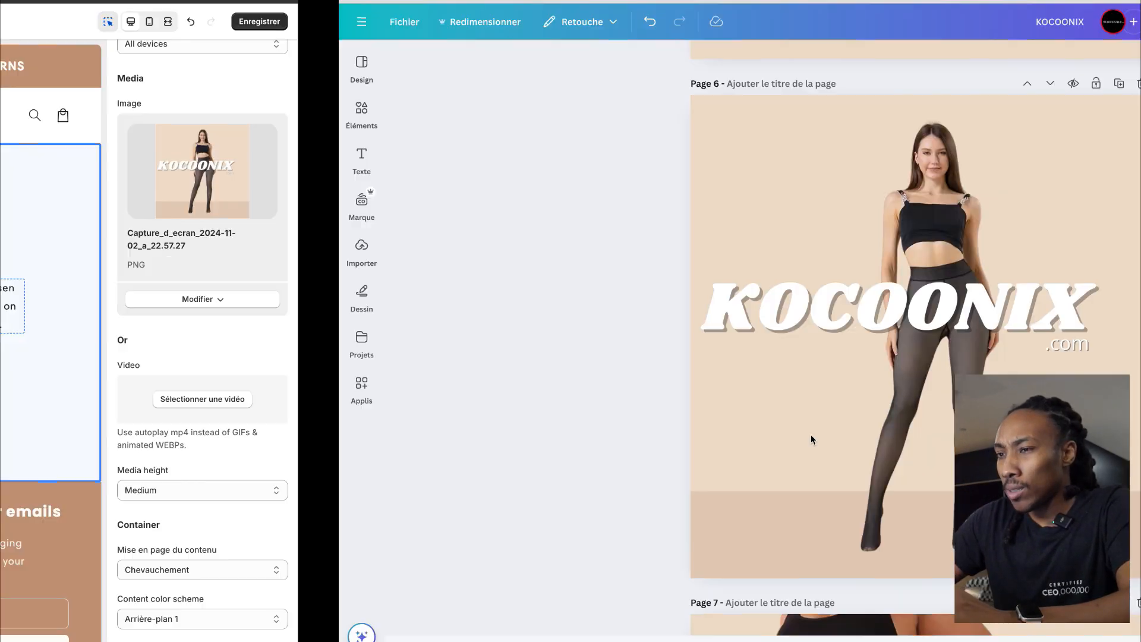
left_click(720, 342)
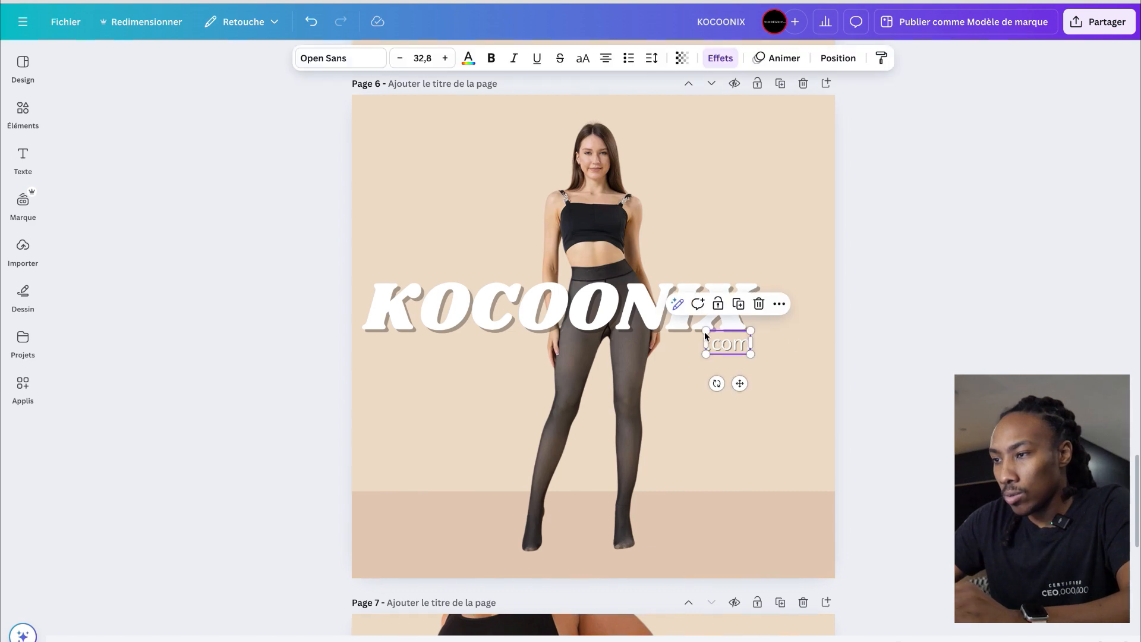
left_click(675, 321)
left_click(736, 346, "shift")
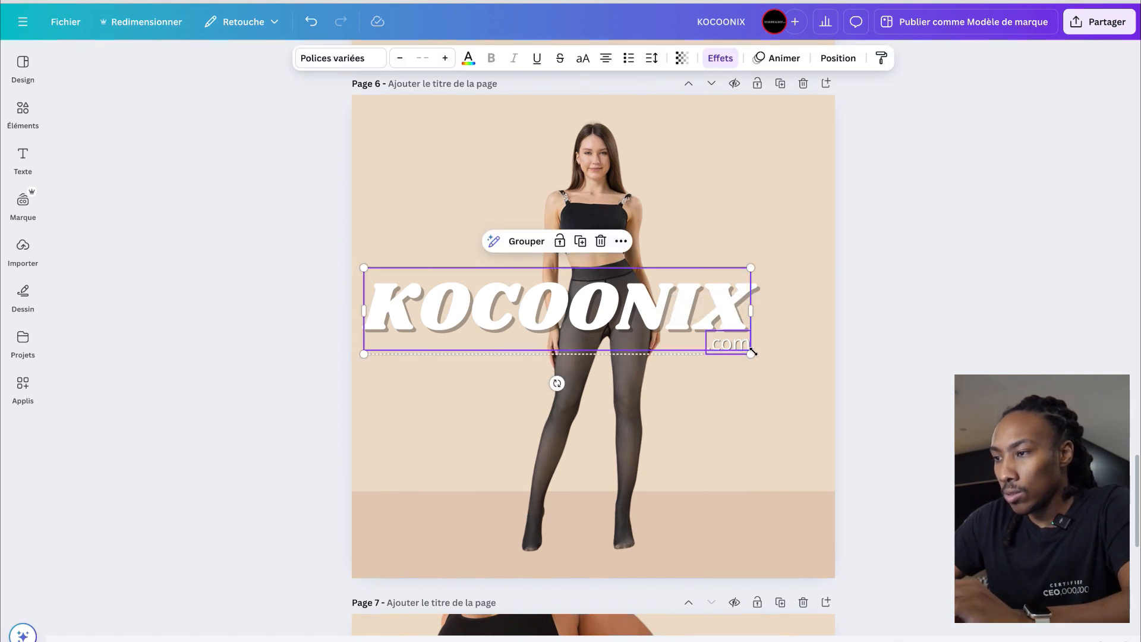
left_click_drag(748, 353, 540, 304)
left_click_drag(462, 300, 460, 122)
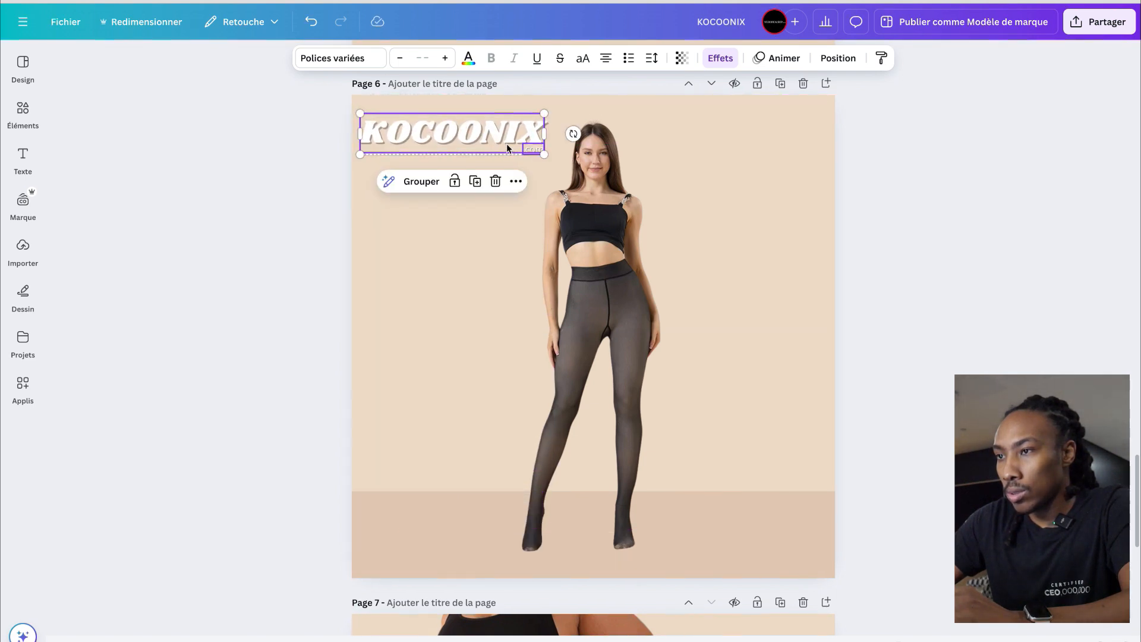
left_click_drag(543, 157, 498, 306)
left_click(948, 372)
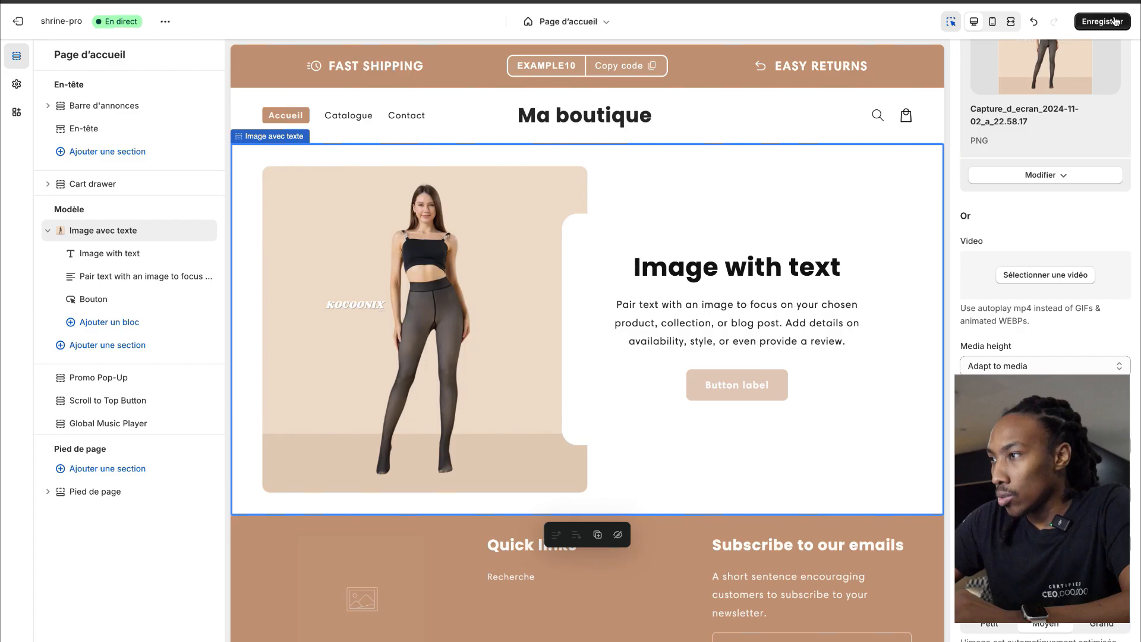
Step: Save the theme in Shopify with the new screenshot as section image and turn off the preview inspector
left_click(1115, 22)
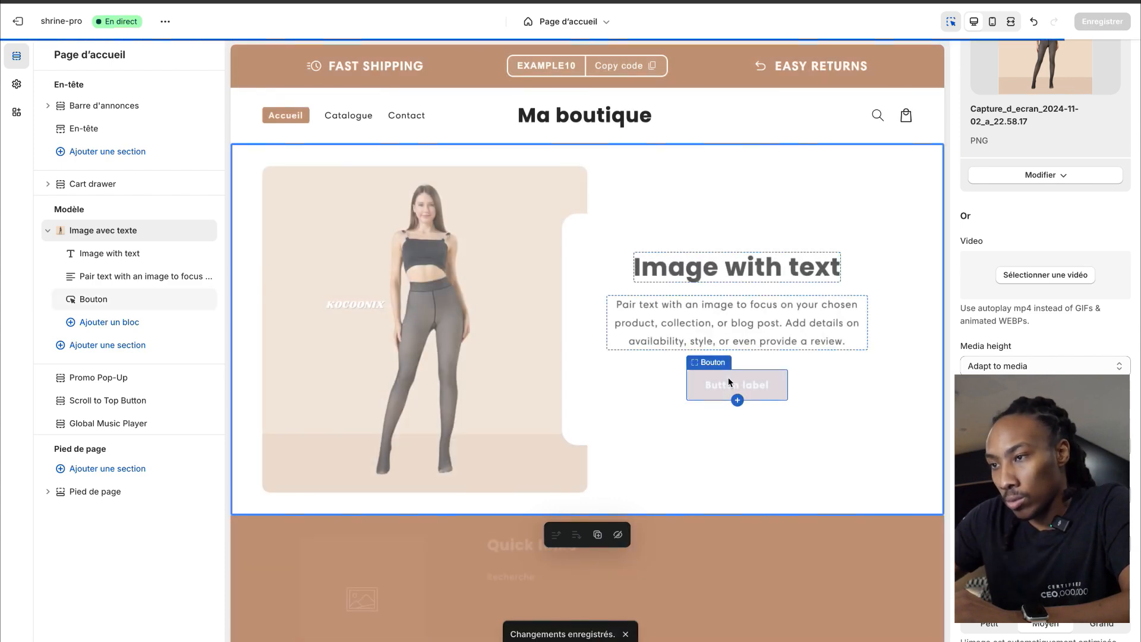
left_click(950, 22)
scroll(590, 201, "down", 3)
scroll(590, 198, "up", 2)
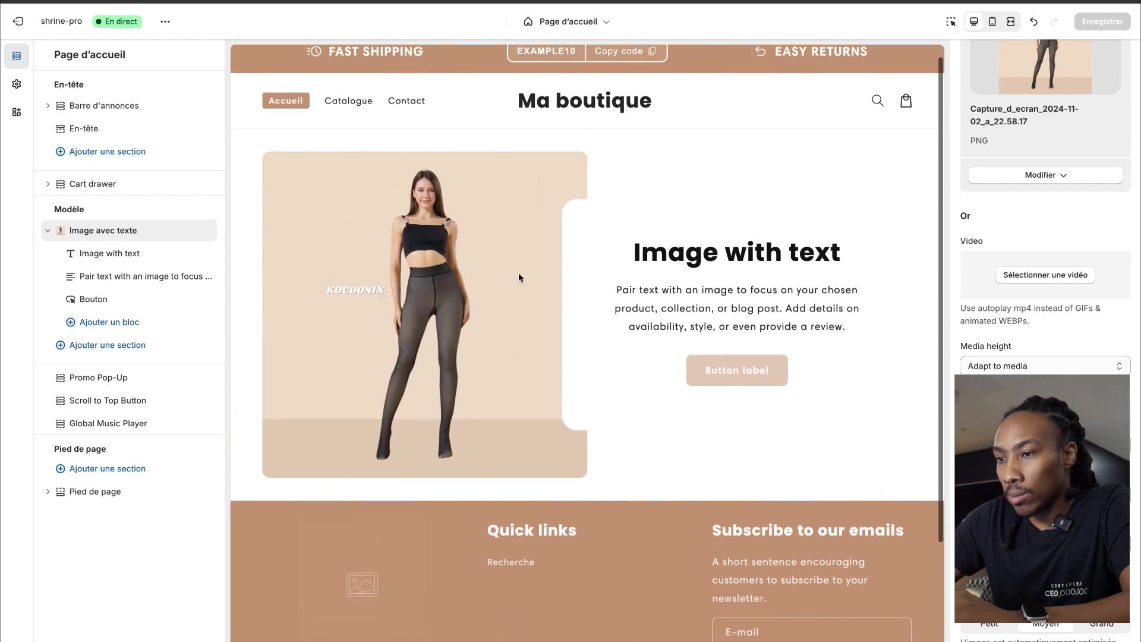
scroll(505, 381, "down", 2)
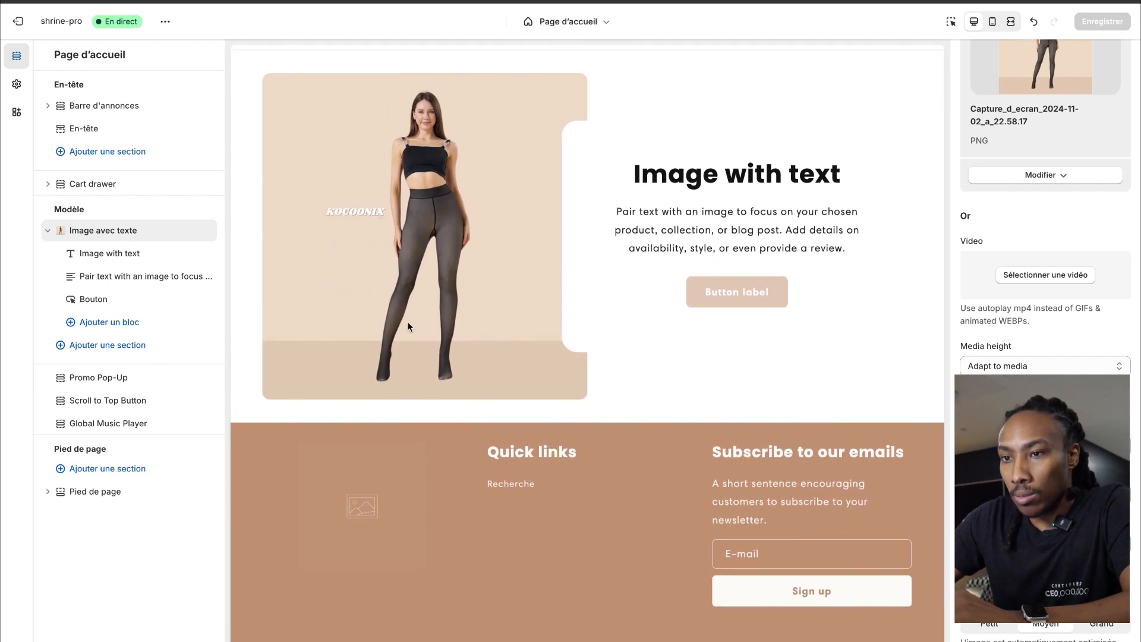
Step: Add an Image/Video Slider section below the Image avec texte section of the home page template
left_click(130, 350)
scroll(321, 381, "down", 2)
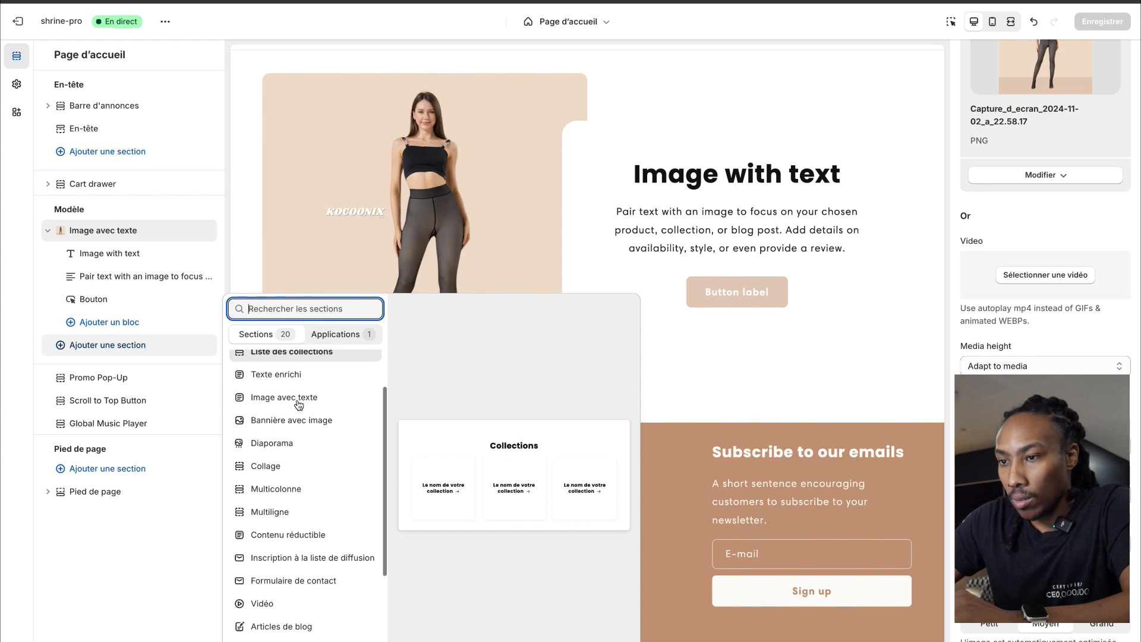
scroll(309, 392, "up", 2)
scroll(299, 405, "down", 5)
scroll(299, 406, "down", 1)
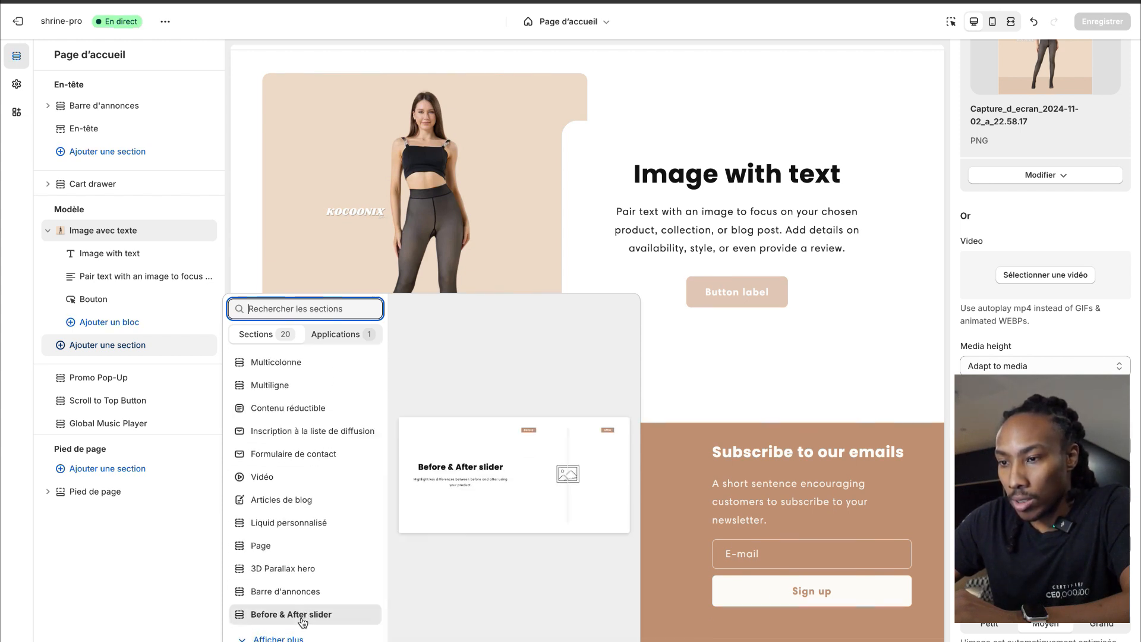
left_click(294, 638)
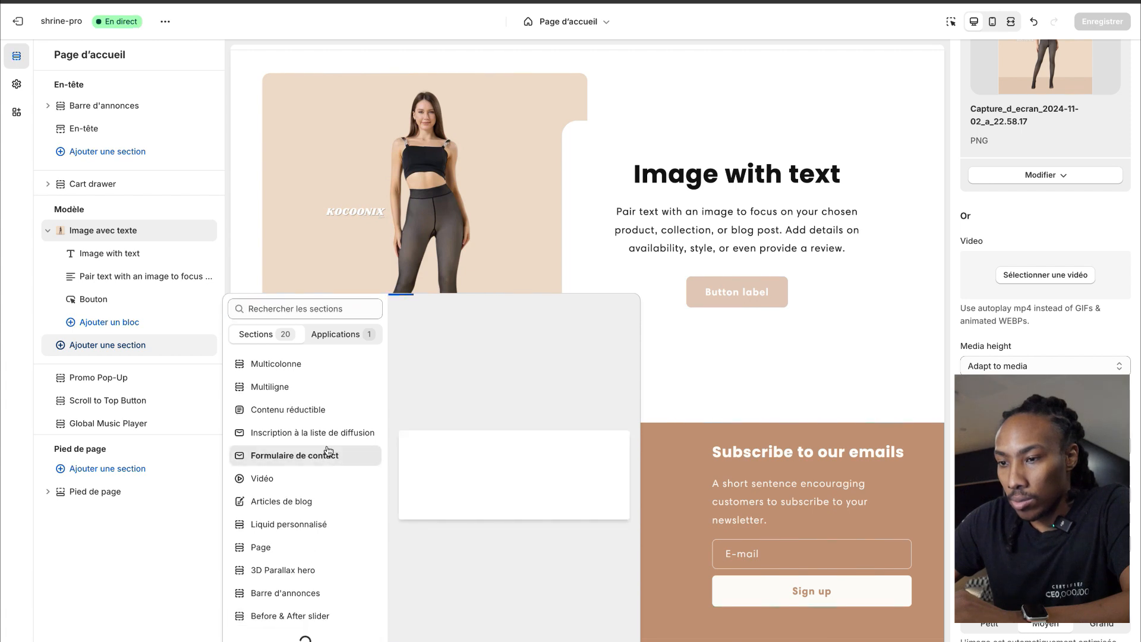
scroll(324, 451, "down", 5)
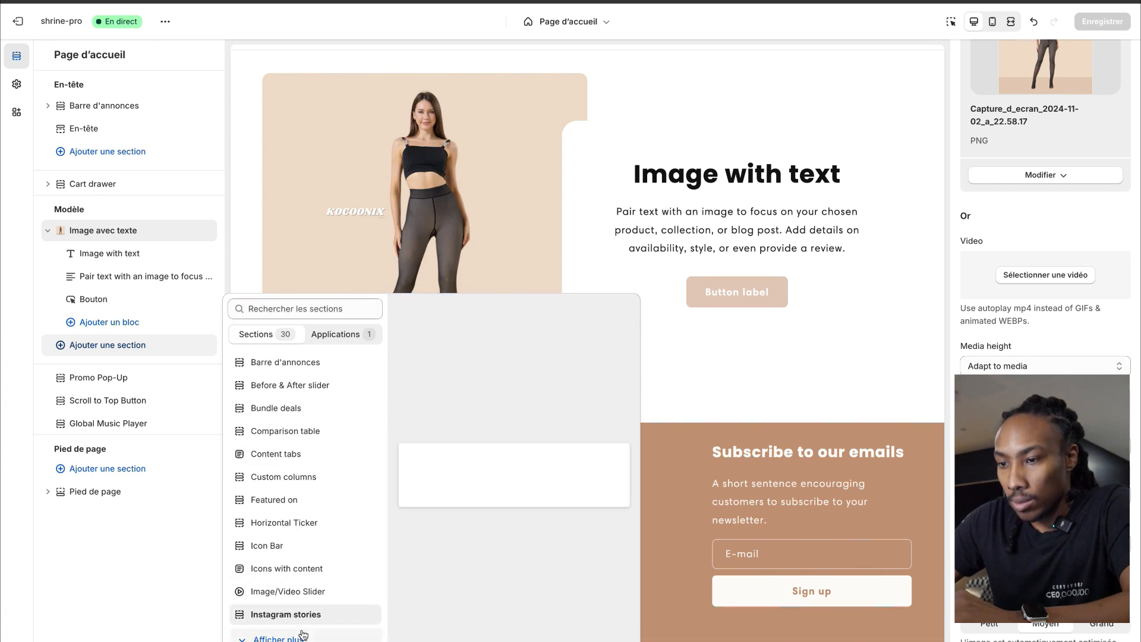
left_click(302, 639)
scroll(326, 447, "down", 2)
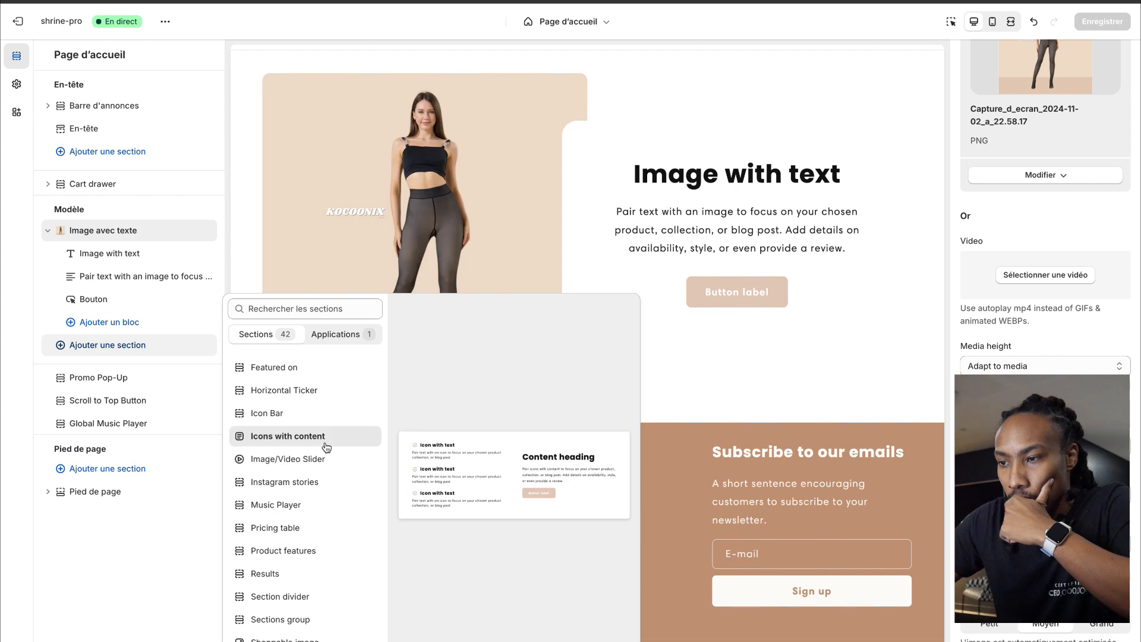
left_click(327, 469)
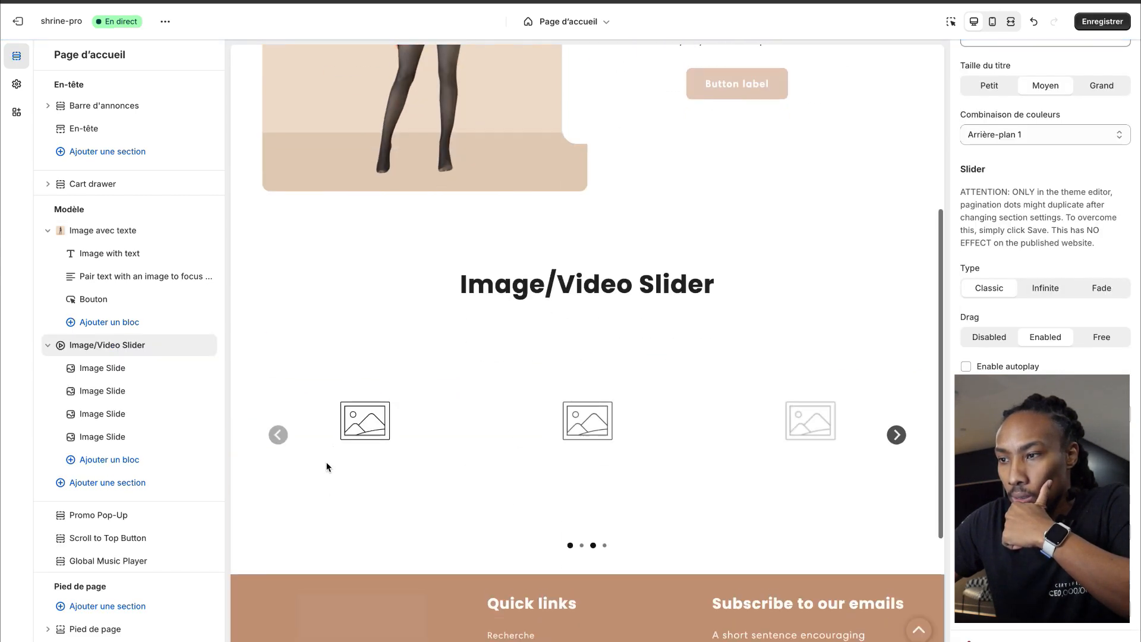
Step: Add a Horizontal Ticker section, move it between Image avec texte and Image/Video Slider, and save the theme
left_click(115, 489)
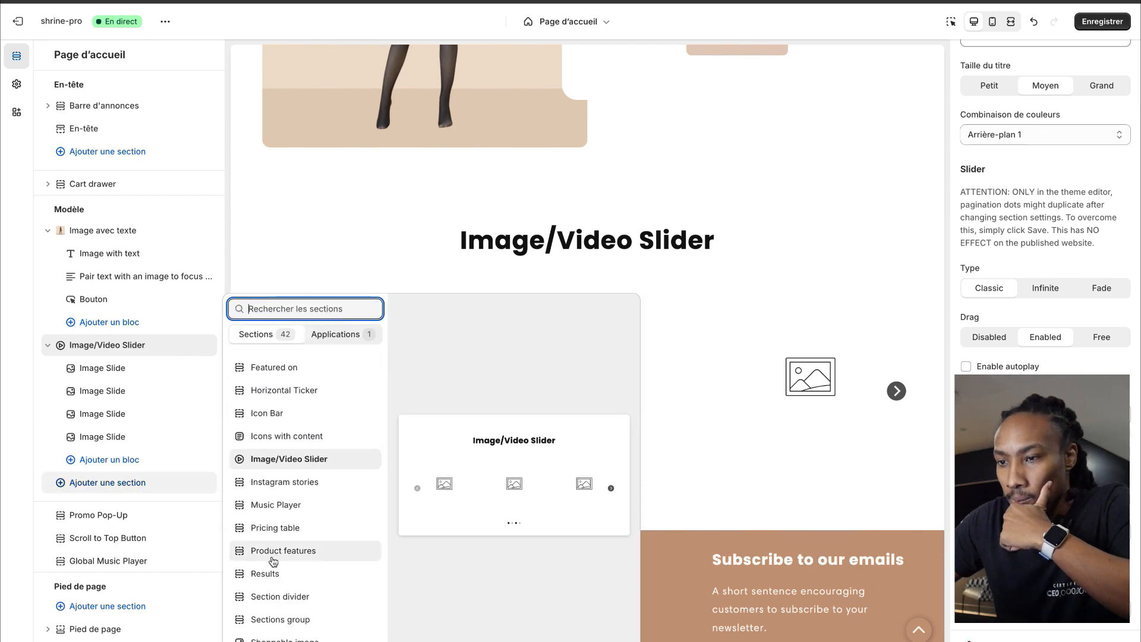
scroll(272, 561, "up", 4)
scroll(273, 562, "up", 4)
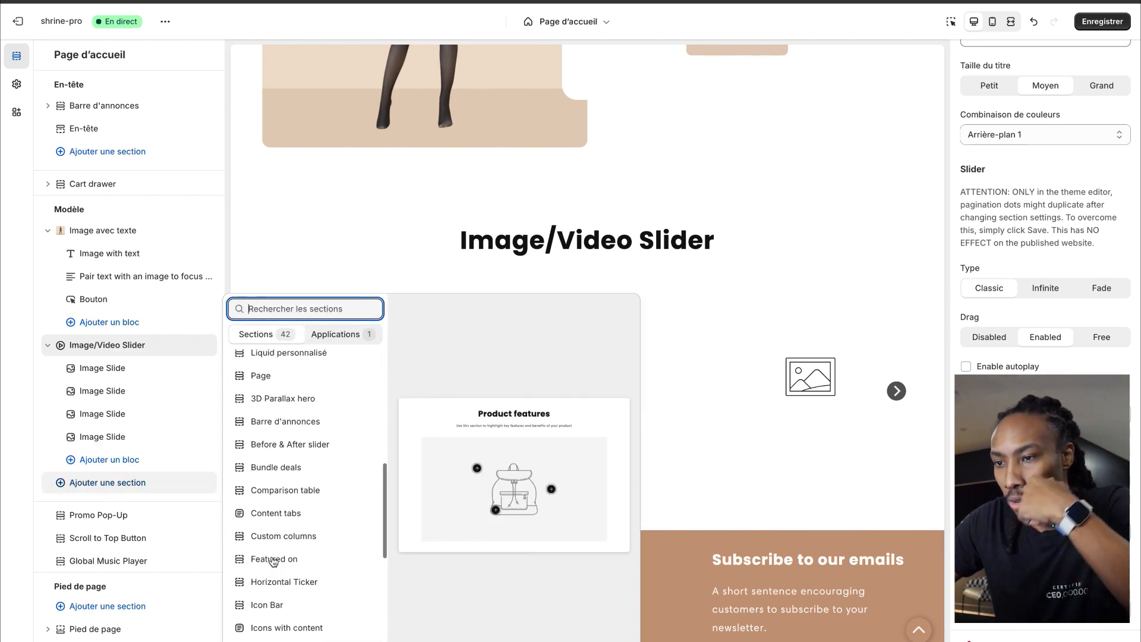
scroll(272, 562, "up", 5)
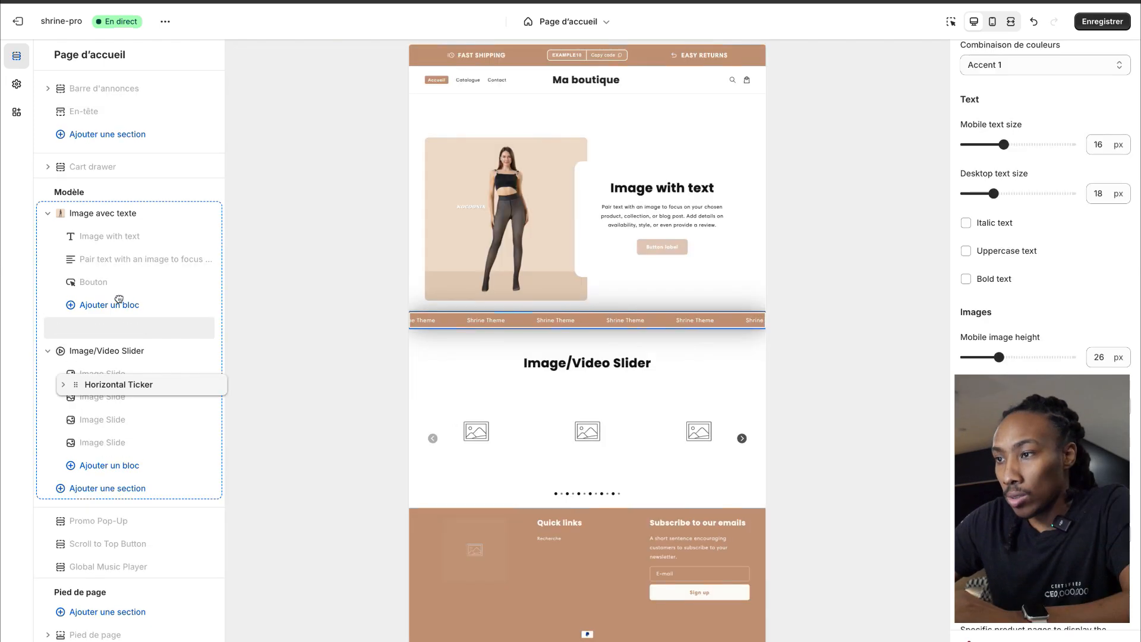
left_click_drag(119, 303, 121, 303)
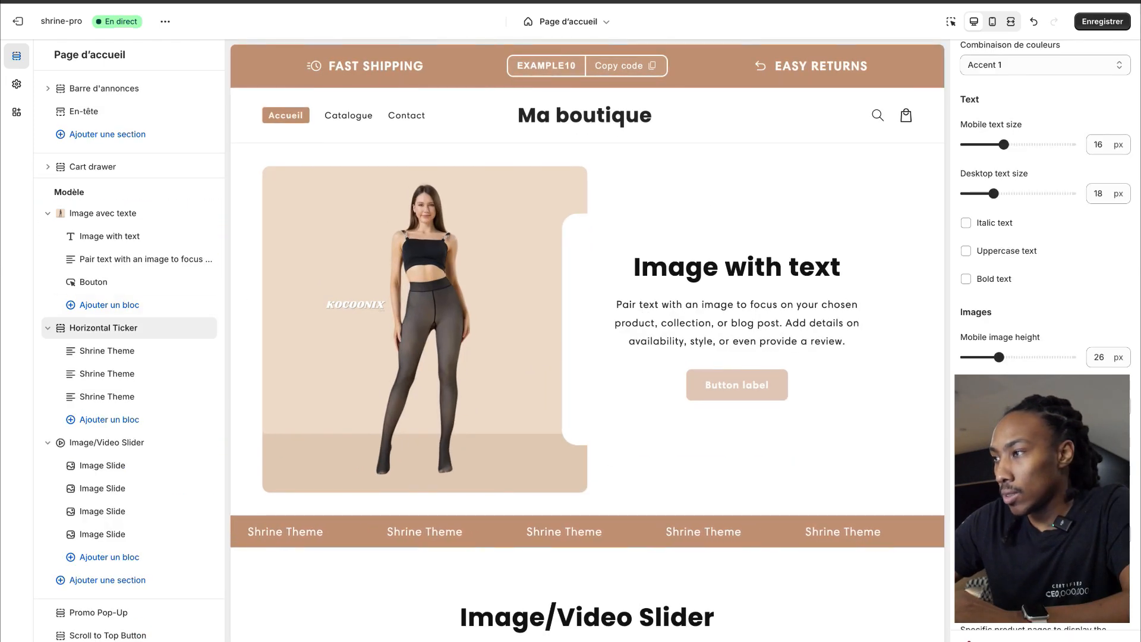
left_click(1113, 23)
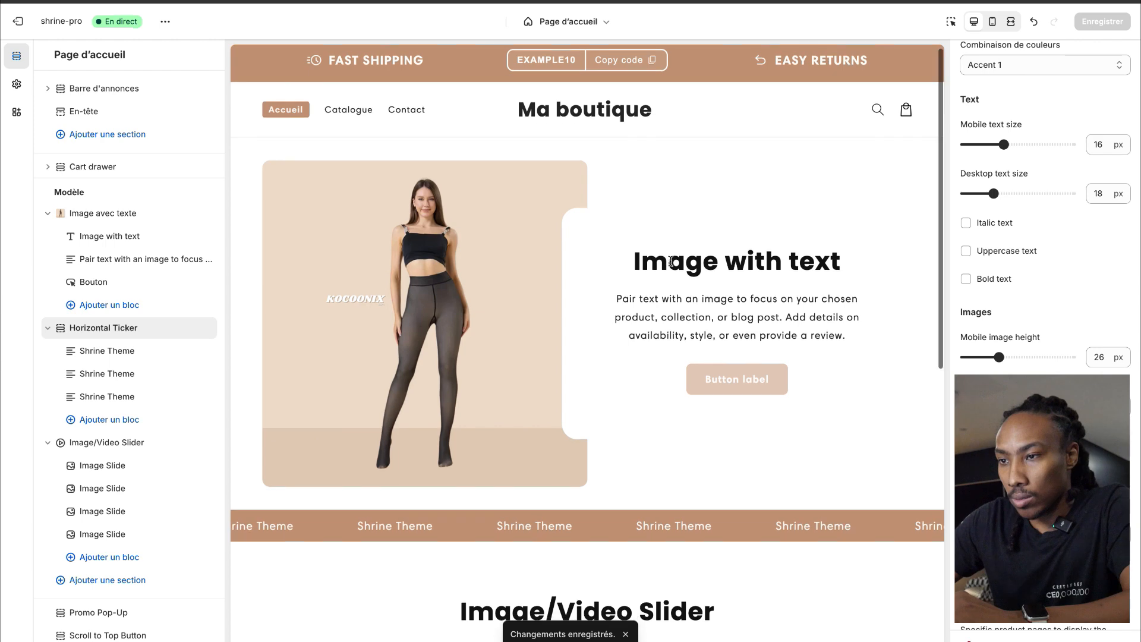
scroll(345, 322, "down", 2)
scroll(605, 373, "up", 1)
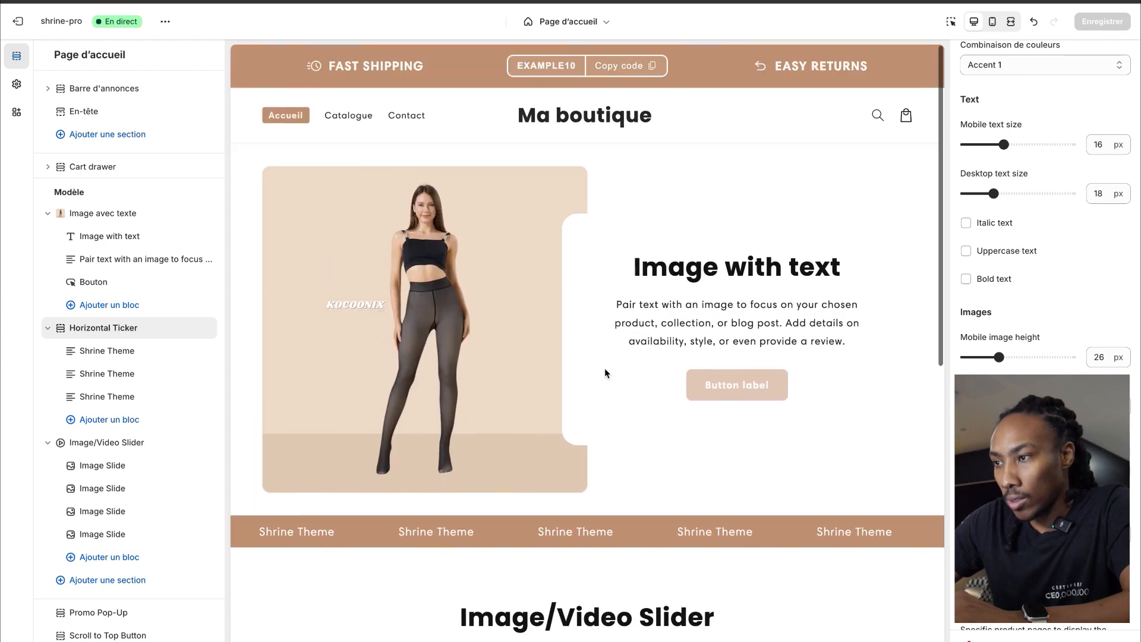
scroll(605, 373, "down", 5)
scroll(605, 373, "up", 3)
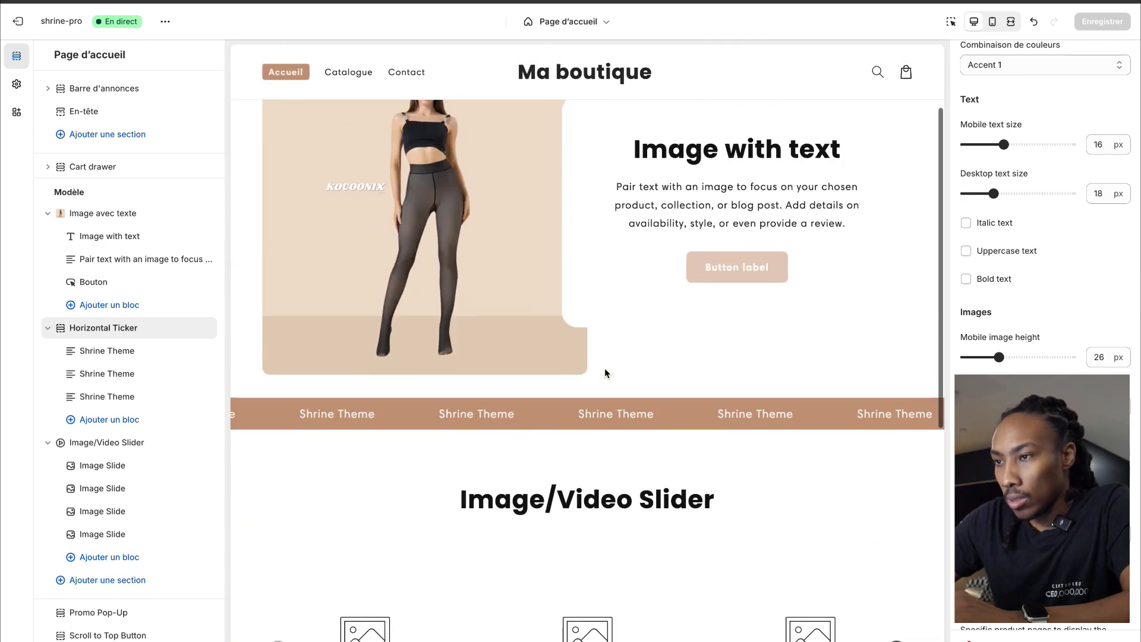
scroll(604, 373, "up", 2)
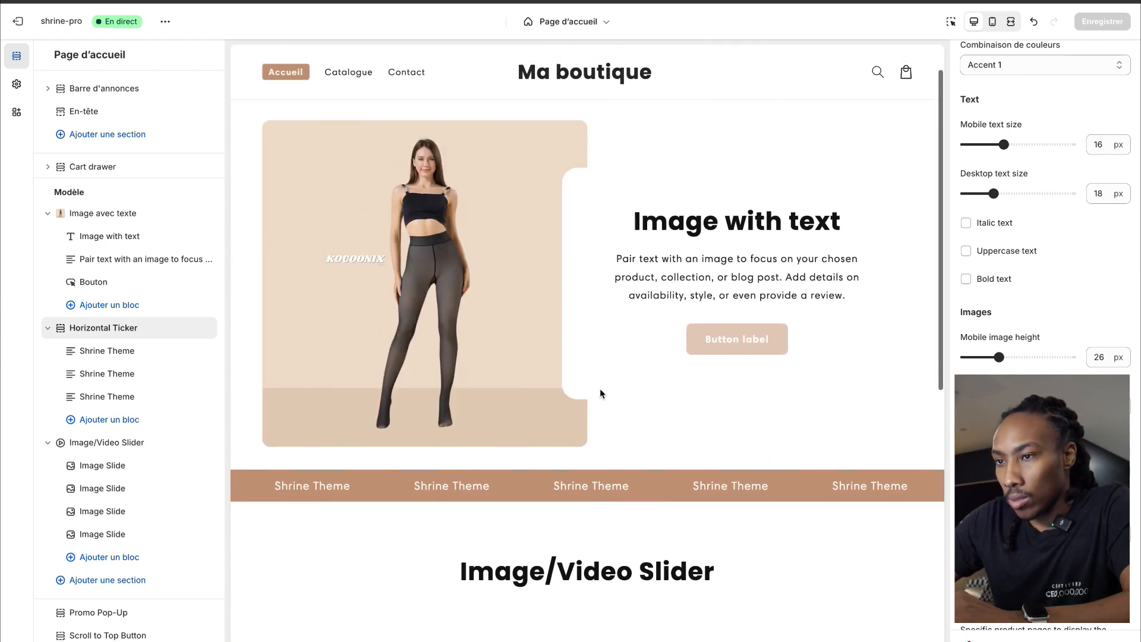
Step: Add a second Image avec texte section between the Horizontal Ticker and the Image/Video Slider, and save the theme
left_click(48, 329)
left_click(50, 354)
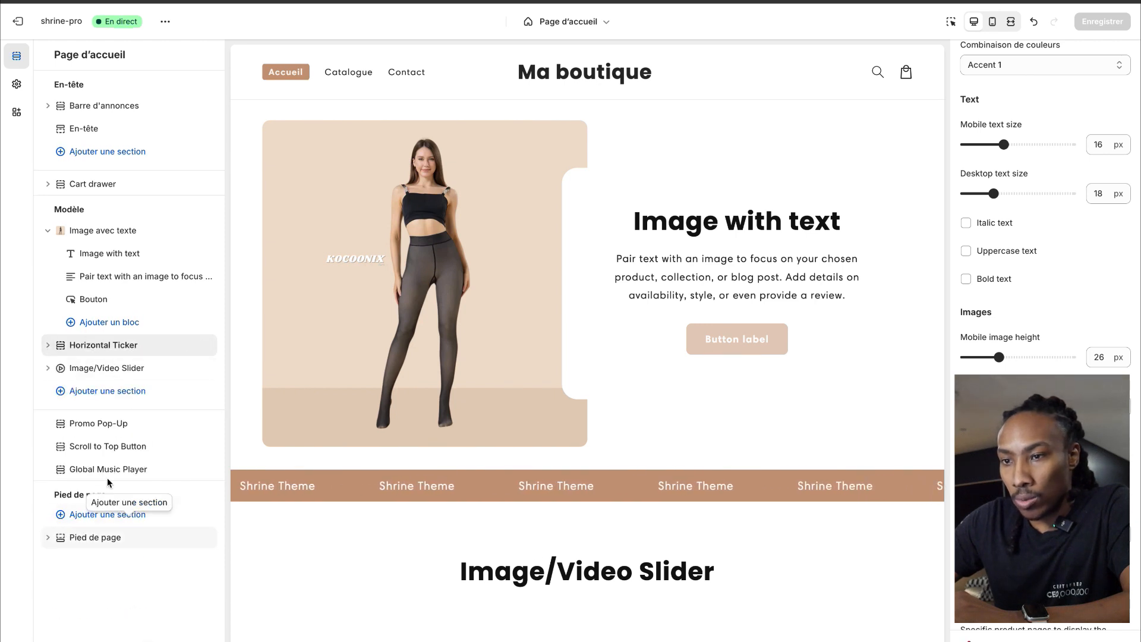
left_click(110, 392)
scroll(294, 410, "down", 5)
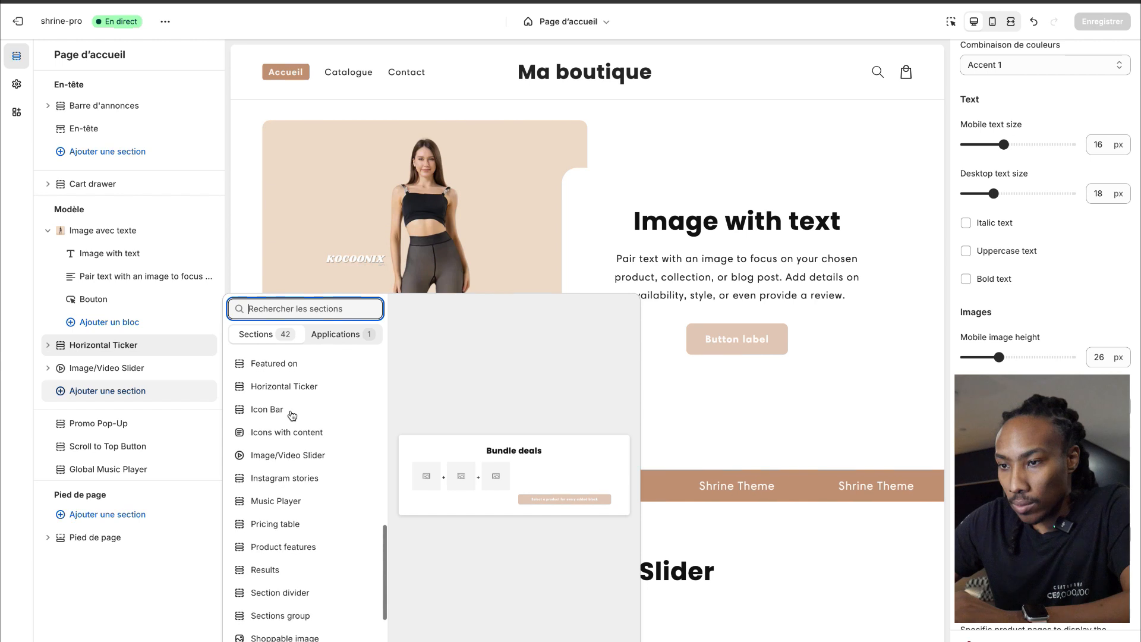
scroll(292, 414, "up", 4)
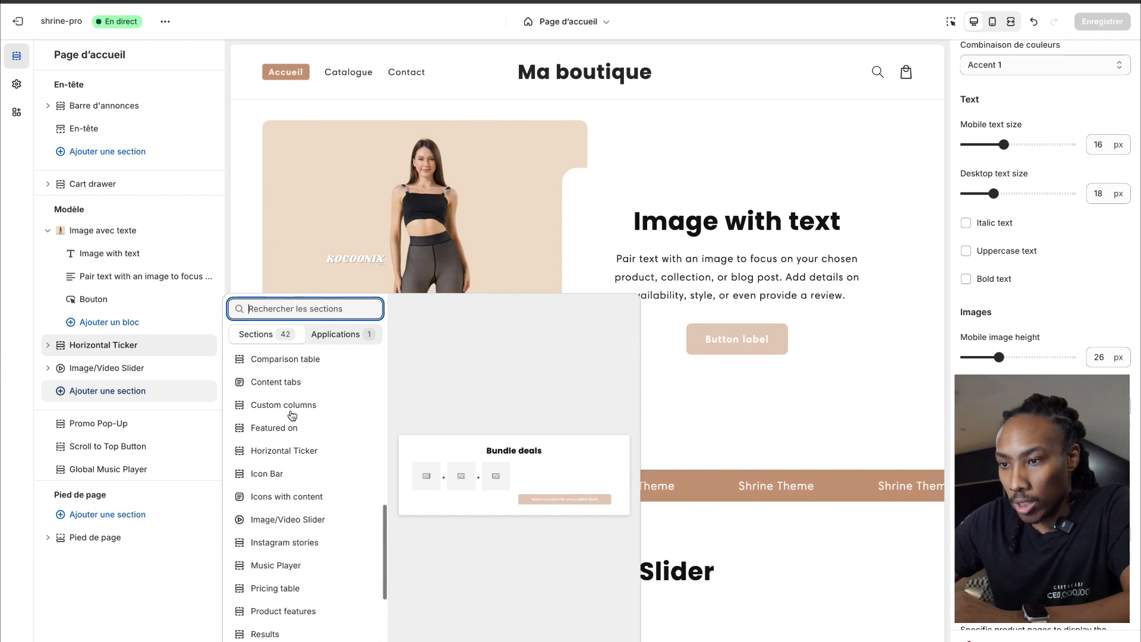
scroll(281, 469, "up", 1)
scroll(600, 367, "down", 2)
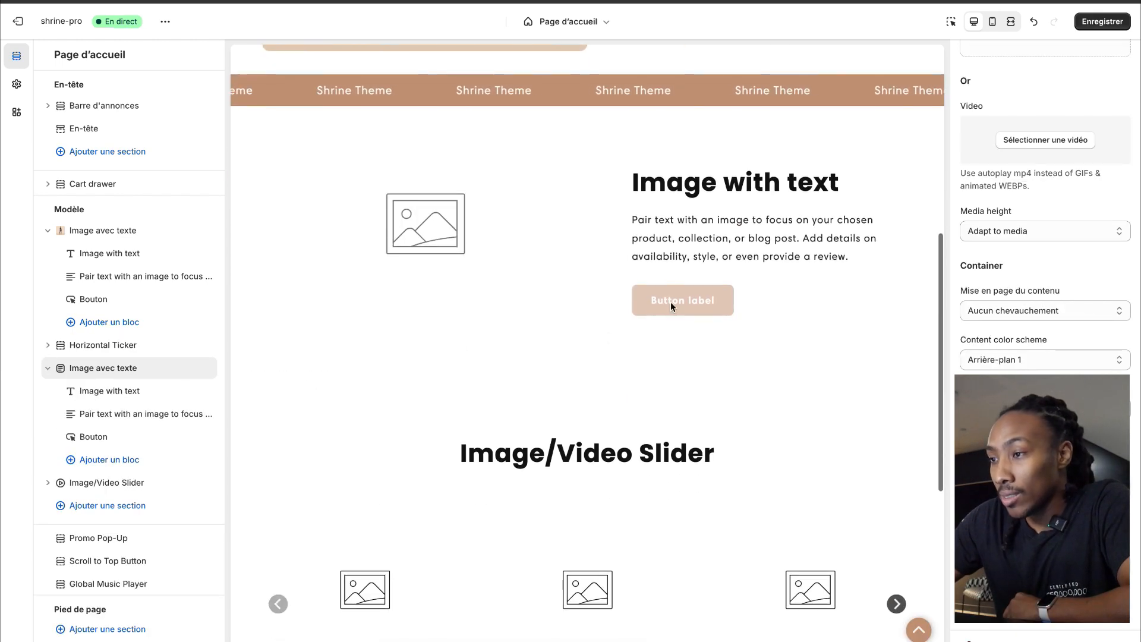
left_click(1099, 23)
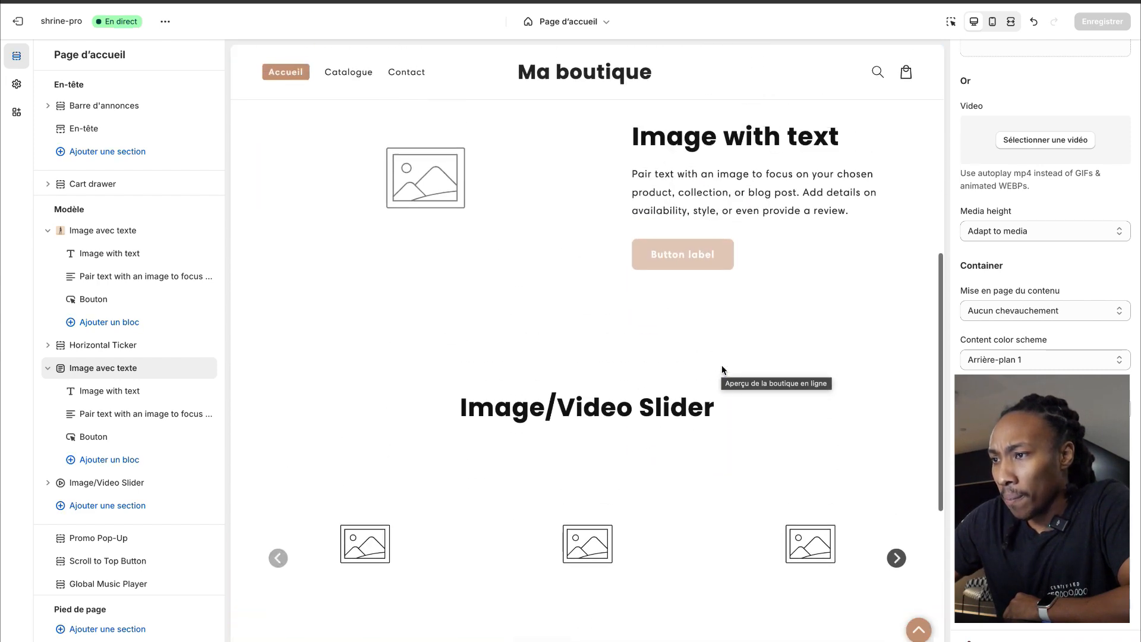
Step: Add an Icon Bar section below the Image/Video Slider in the home page template
left_click(129, 506)
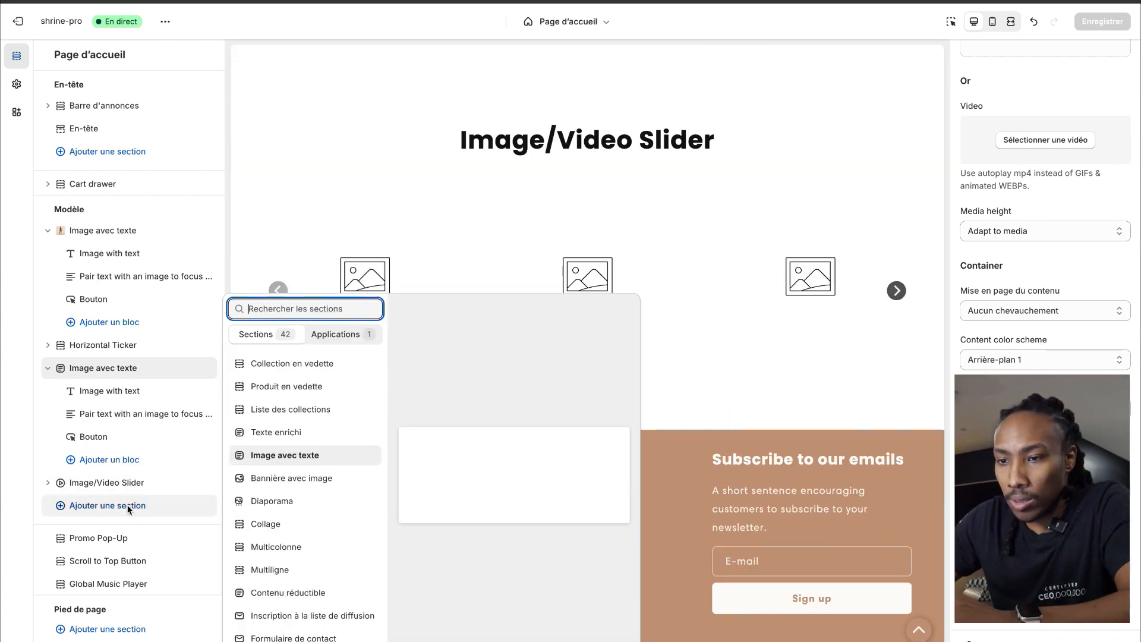
scroll(295, 440, "down", 5)
scroll(304, 502, "down", 6)
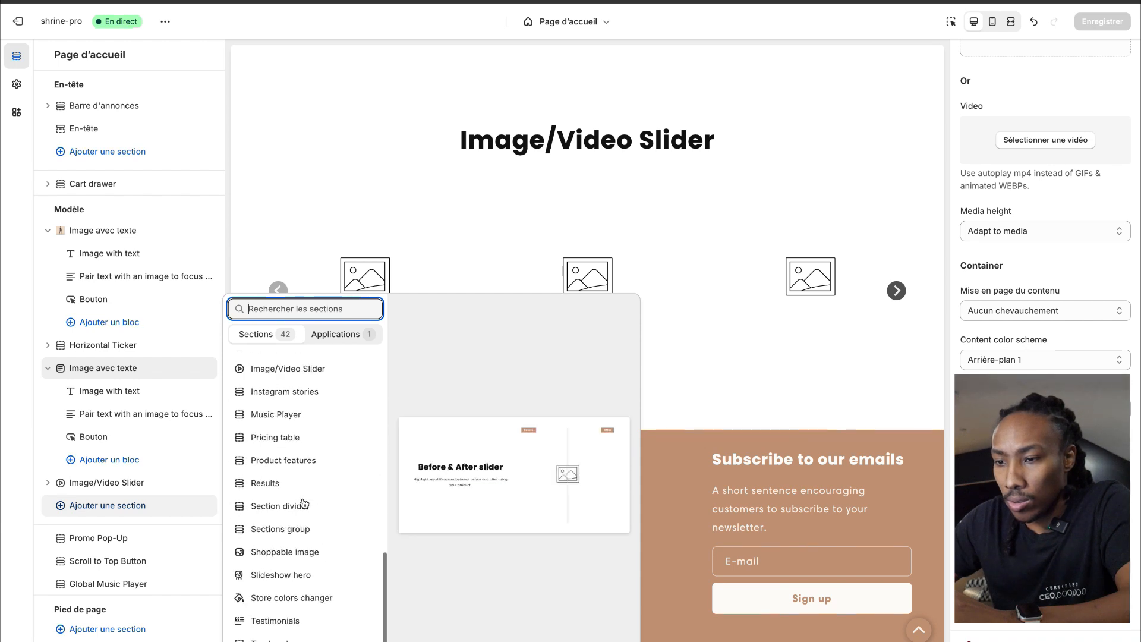
scroll(305, 498, "up", 3)
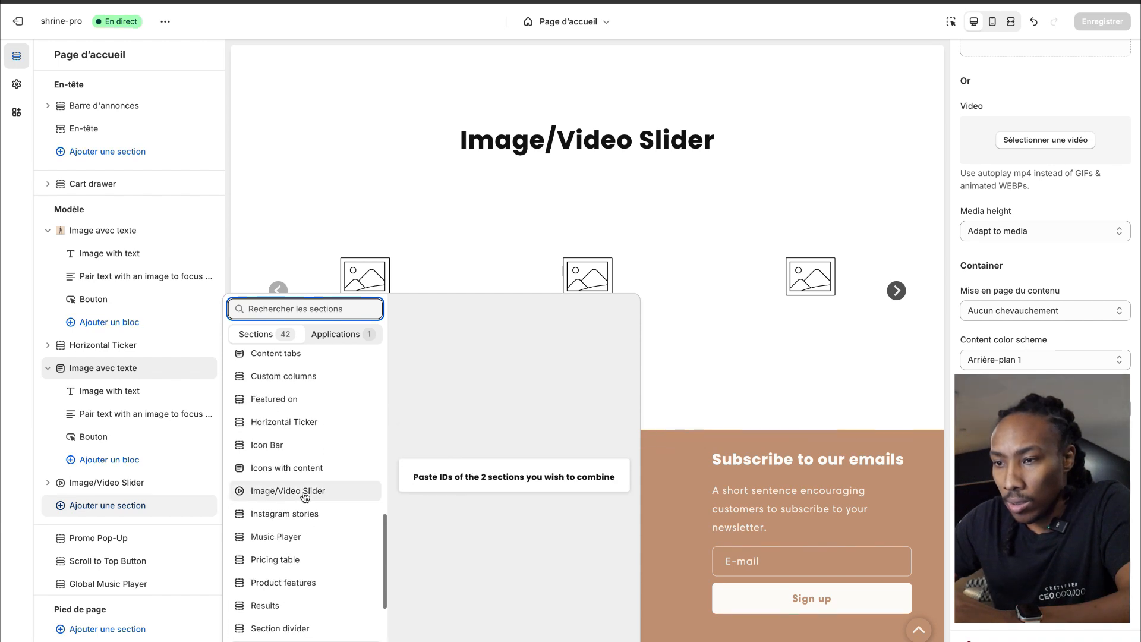
left_click(307, 443)
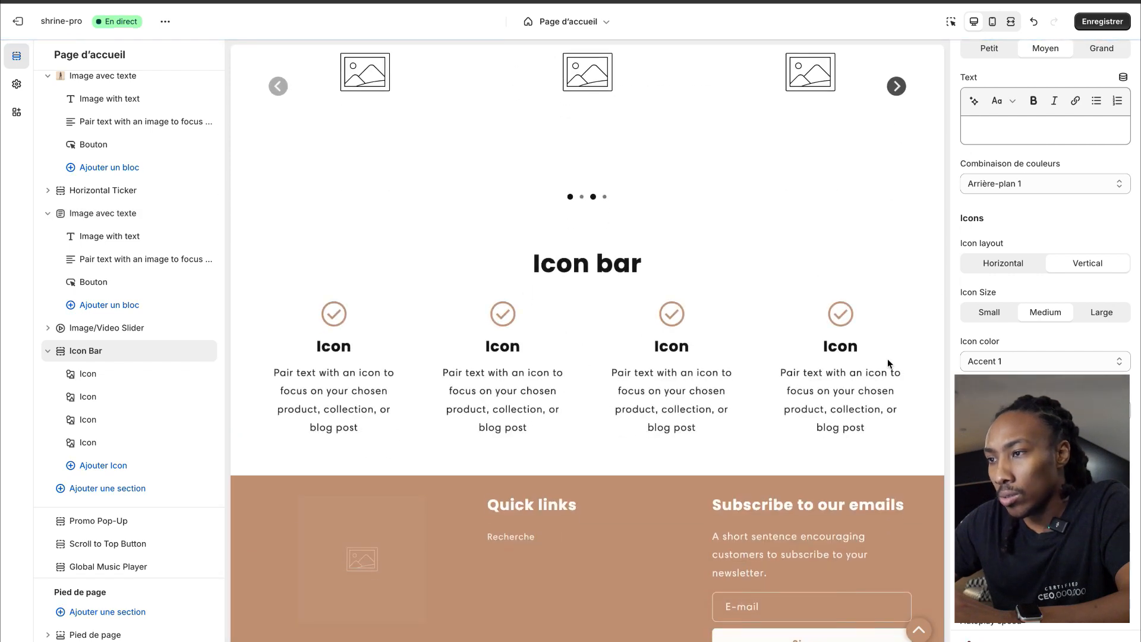
Step: Clear the Icon Bar section's title and save the theme
scroll(739, 421, "up", 2)
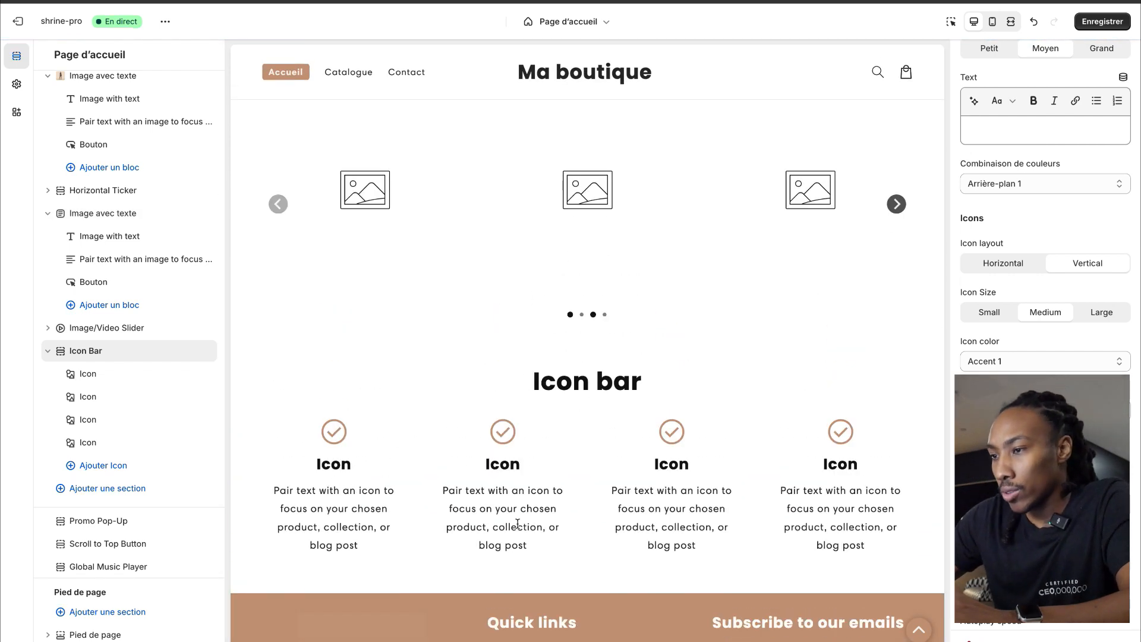
scroll(1034, 262, "up", 4)
triple_click(1034, 262)
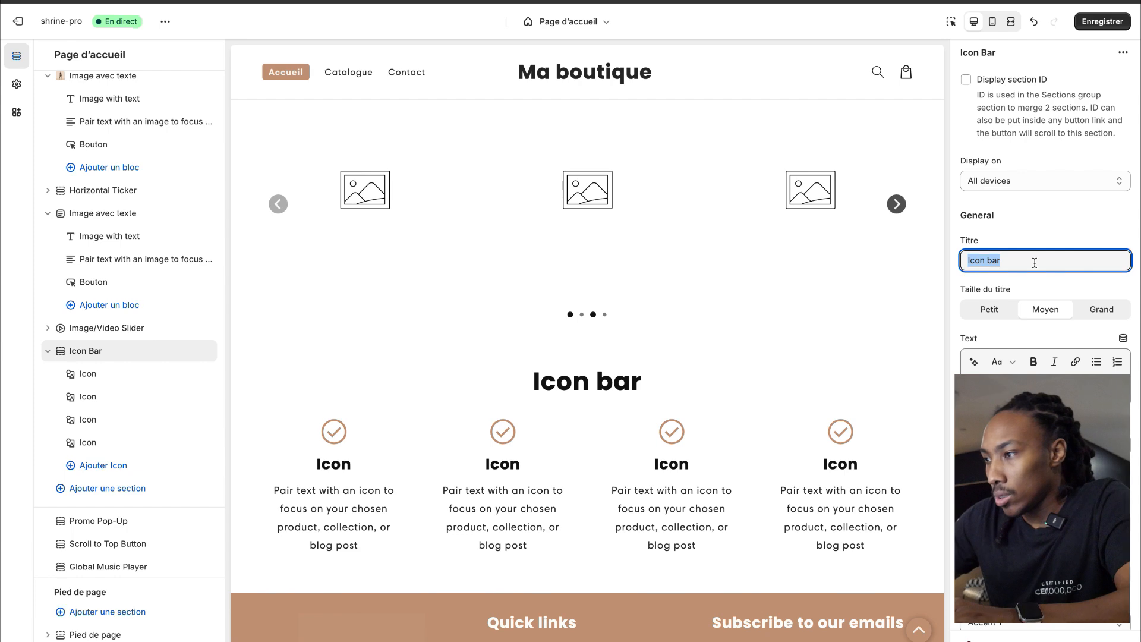
key("BackSpace")
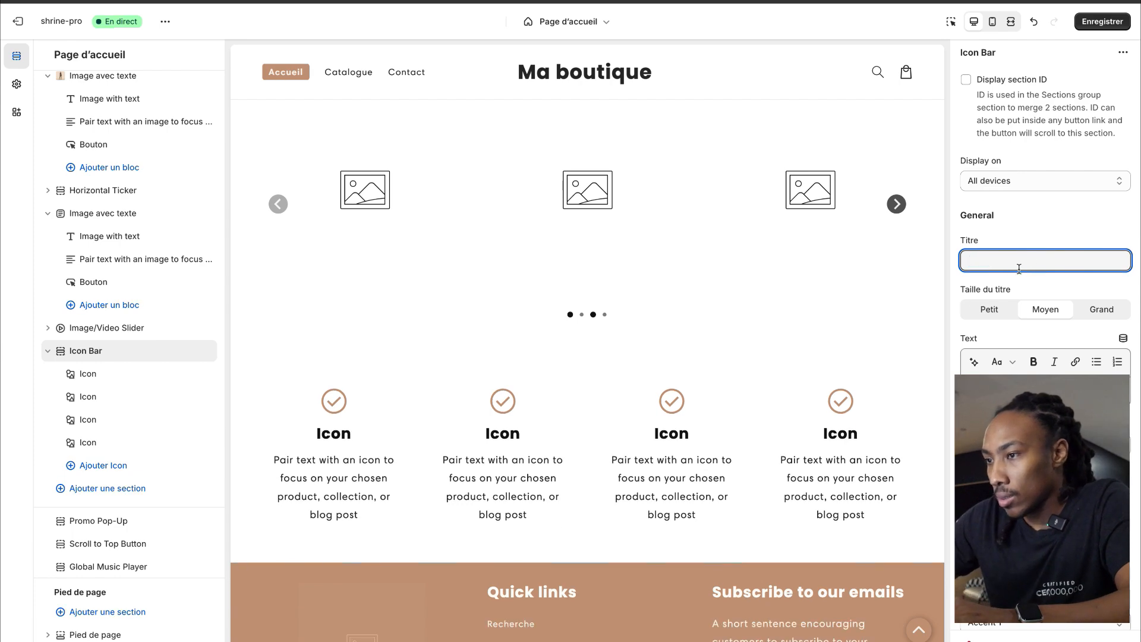
left_click(1102, 21)
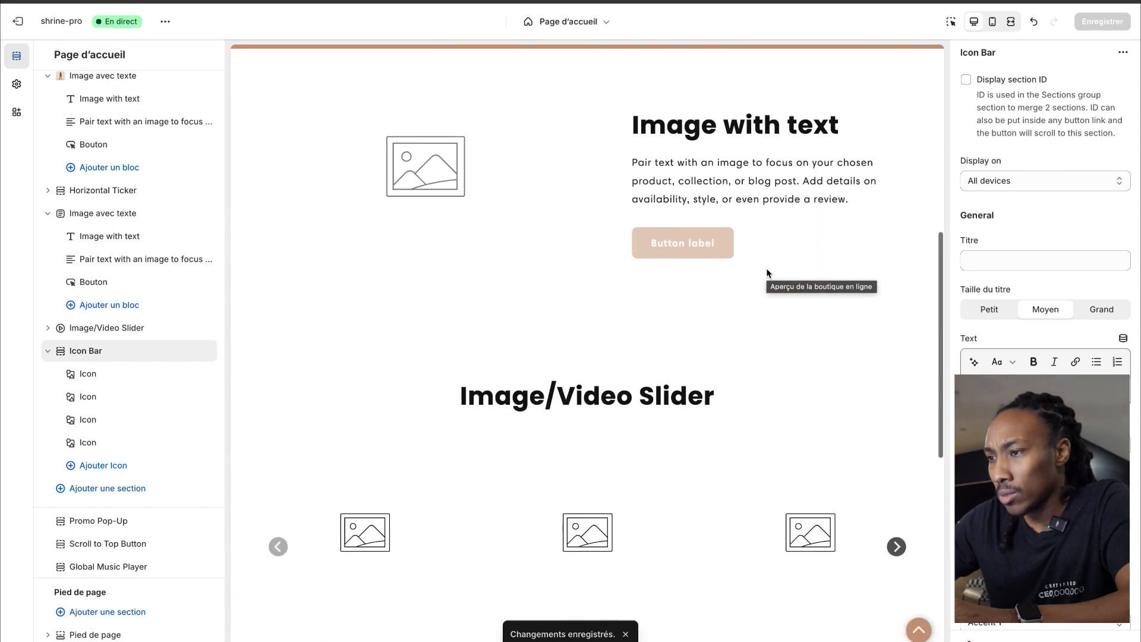
Step: Set the brown "Important" tights image as the picture of the second Image avec texte section and save the theme
left_click(98, 214)
left_click(1076, 276)
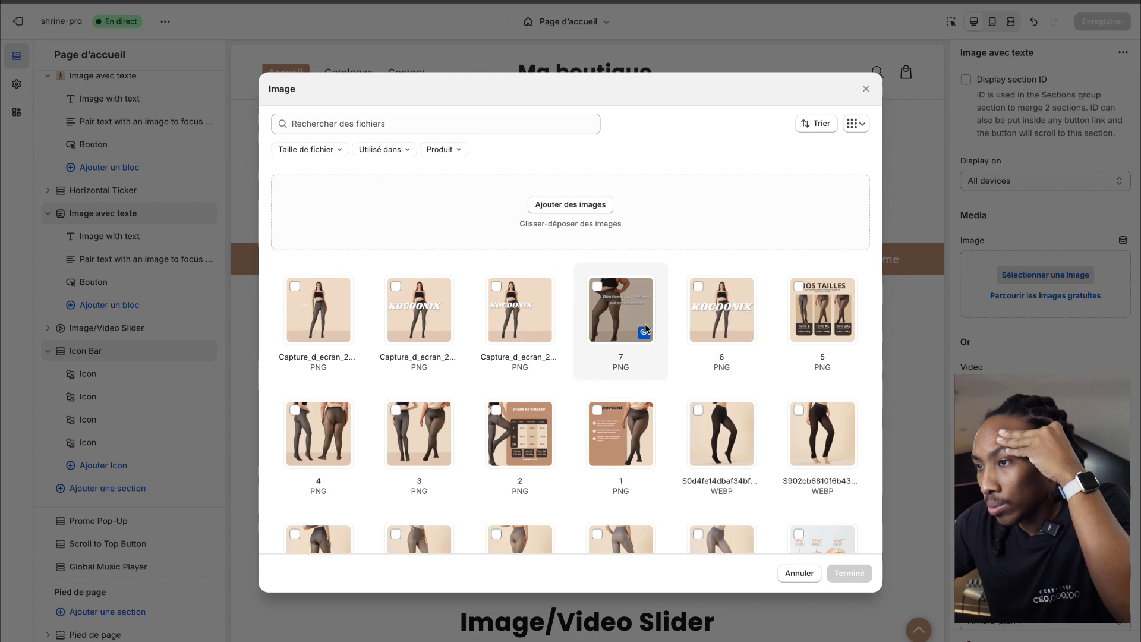
left_click(653, 327)
left_click(849, 574)
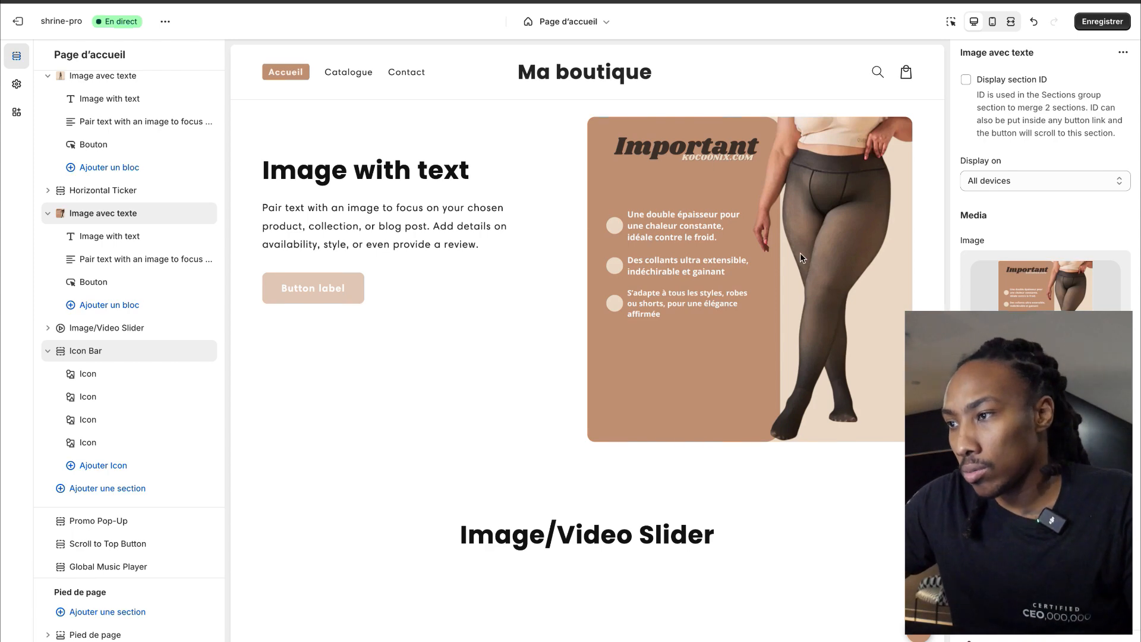
scroll(805, 313, "down", 8)
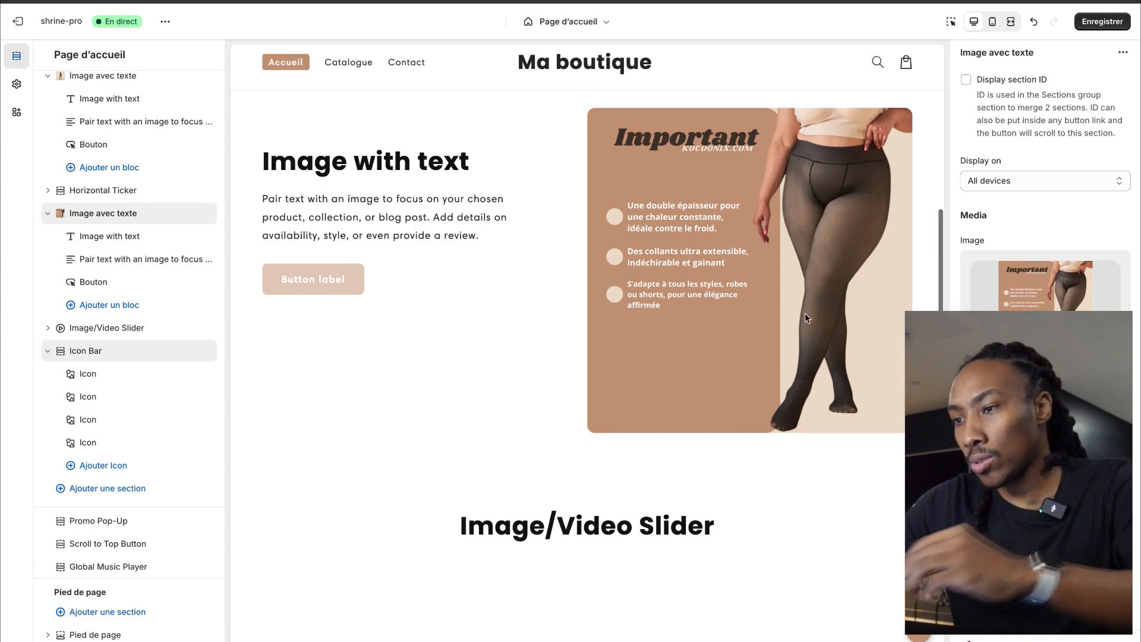
scroll(805, 312, "up", 3)
scroll(804, 313, "up", 10)
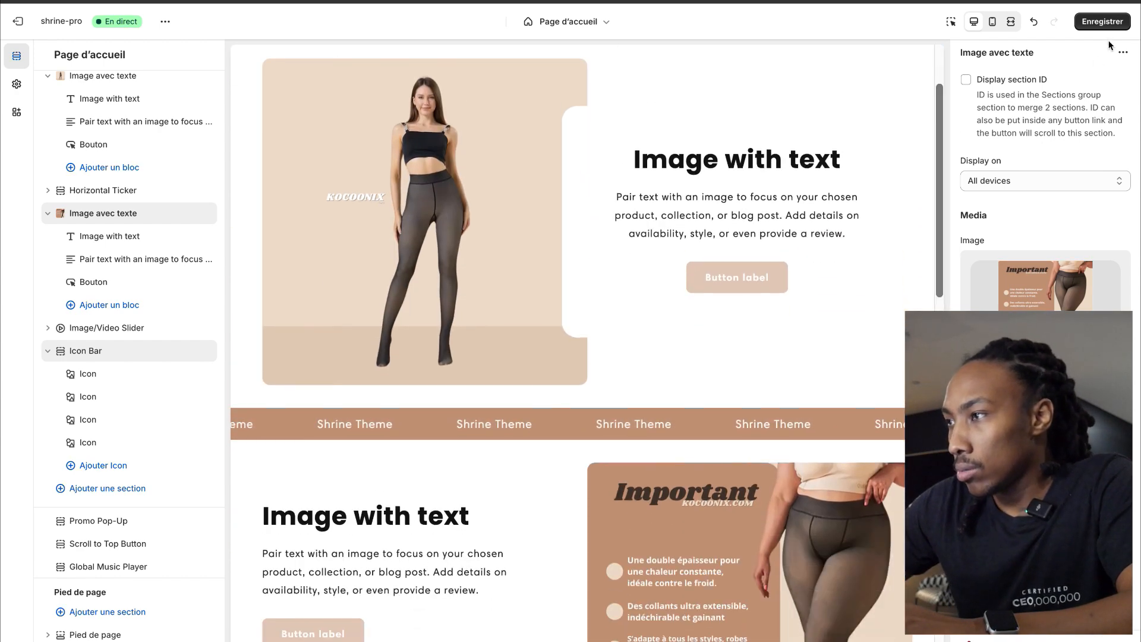
left_click(1103, 21)
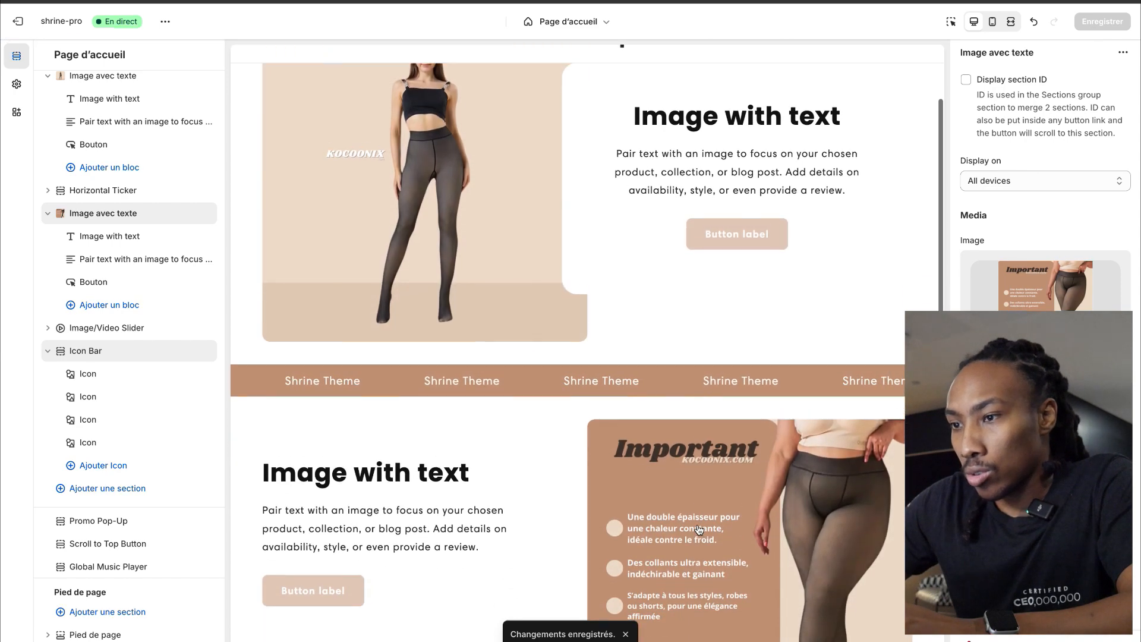
Step: Review the desktop home page preview from the announcement bar through all sections down to the footer
scroll(576, 370, "up", 2)
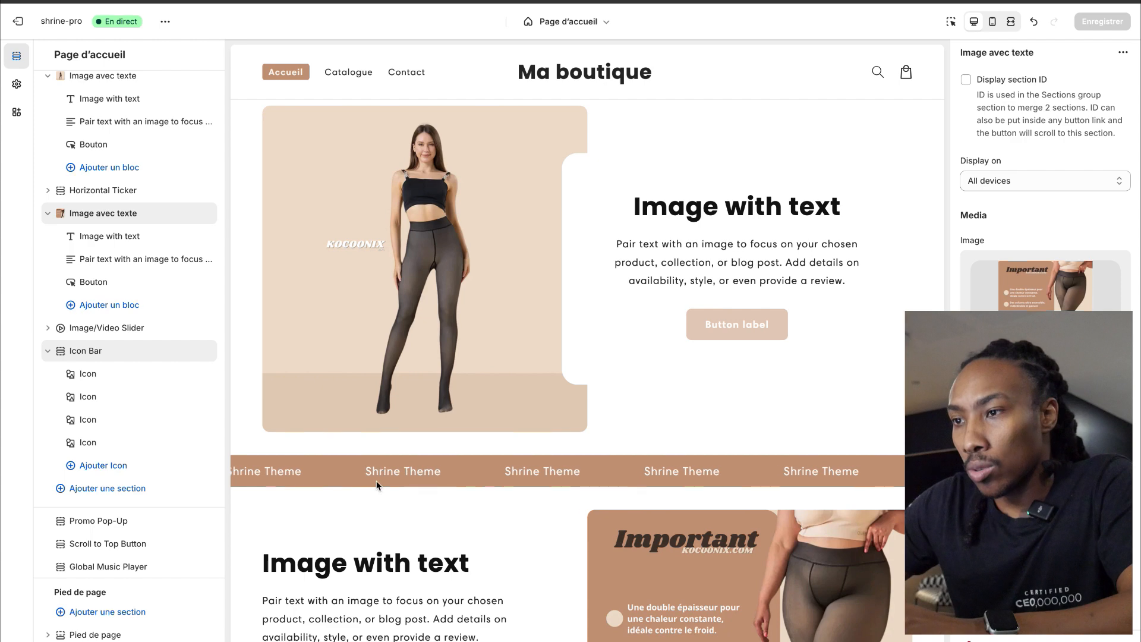
scroll(376, 484, "down", 9)
scroll(377, 485, "down", 6)
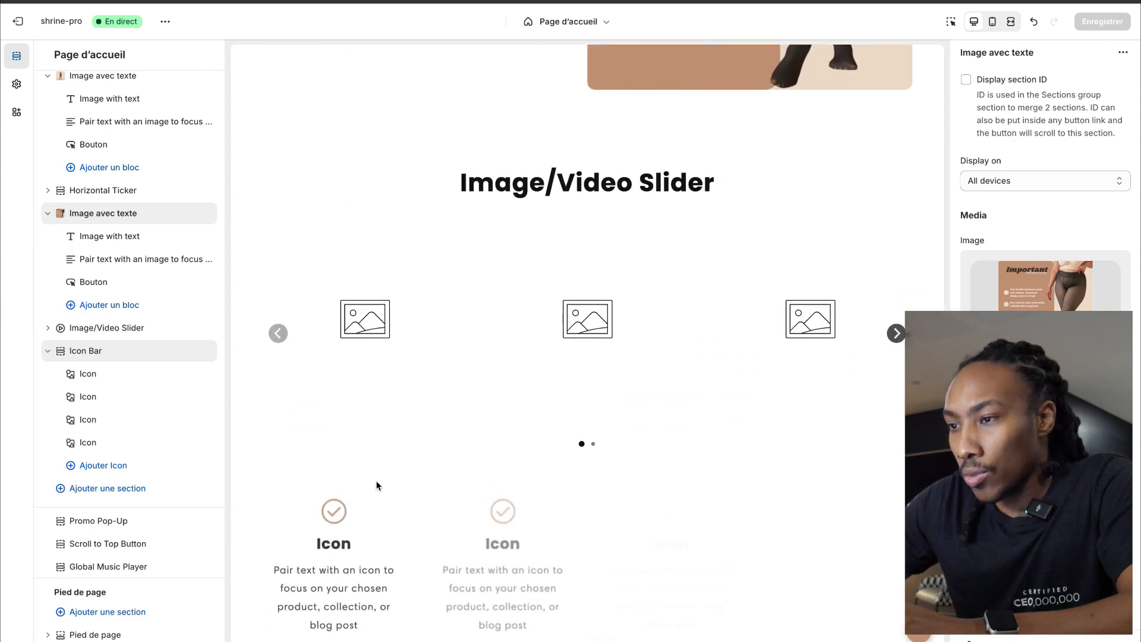
scroll(377, 484, "down", 1)
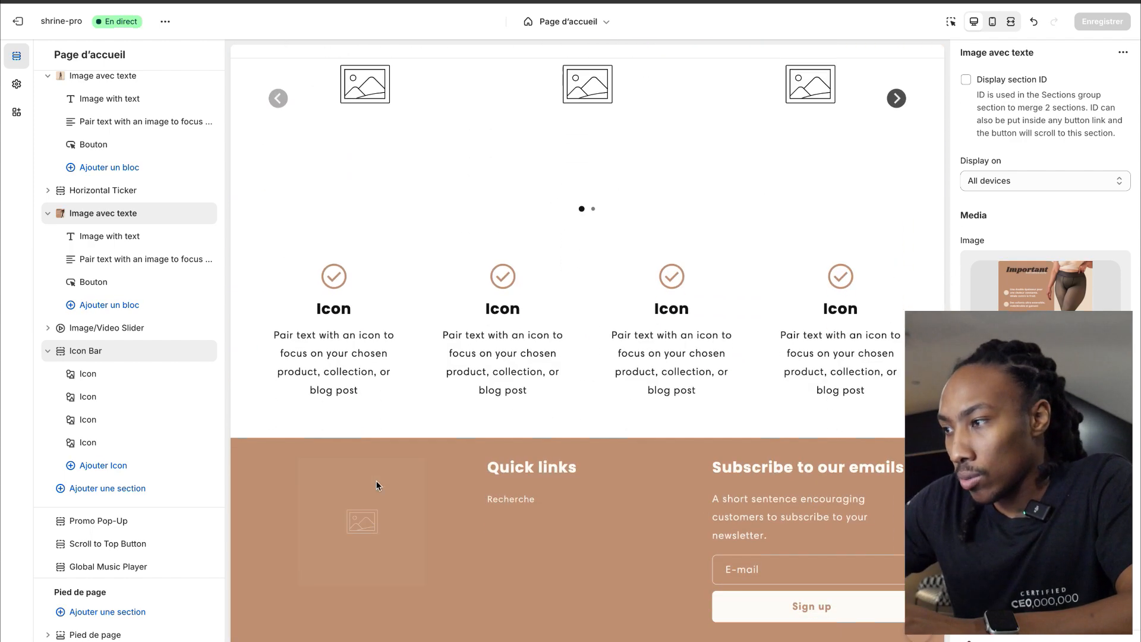
scroll(377, 484, "up", 6)
scroll(377, 484, "up", 1)
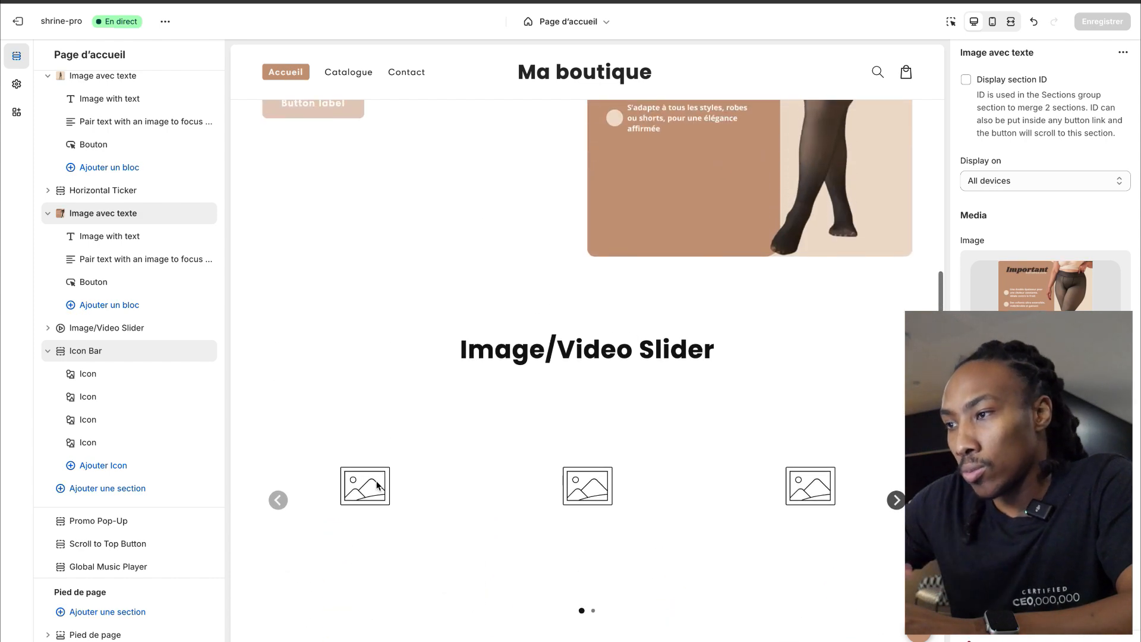
scroll(377, 484, "down", 2)
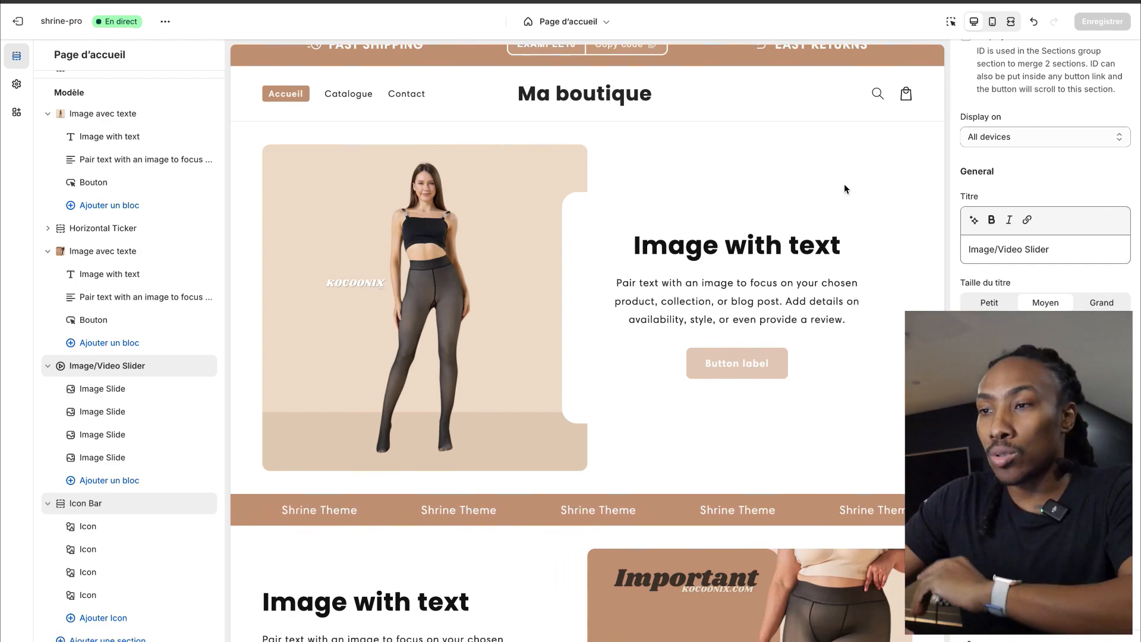
scroll(845, 187, "down", 1)
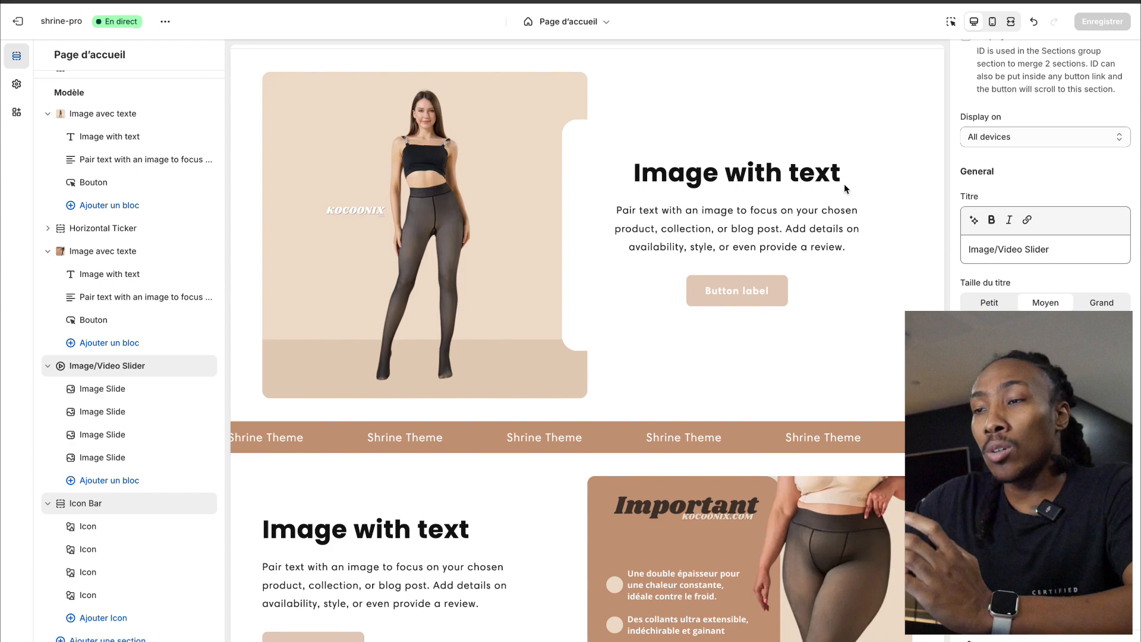
scroll(844, 183, "up", 2)
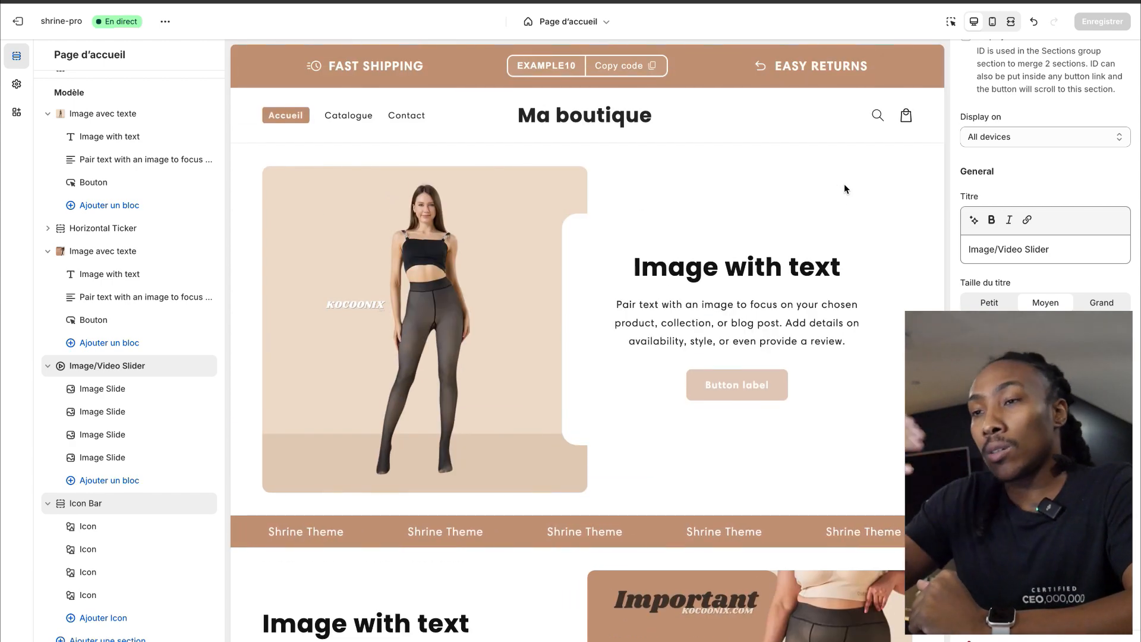
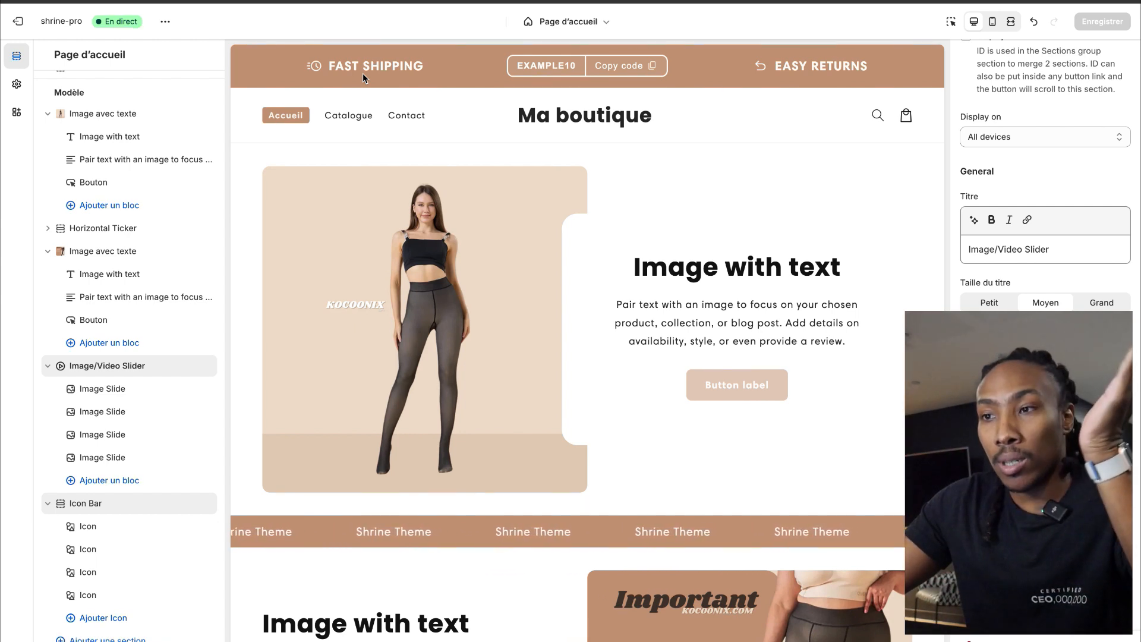
scroll(492, 188, "down", 6)
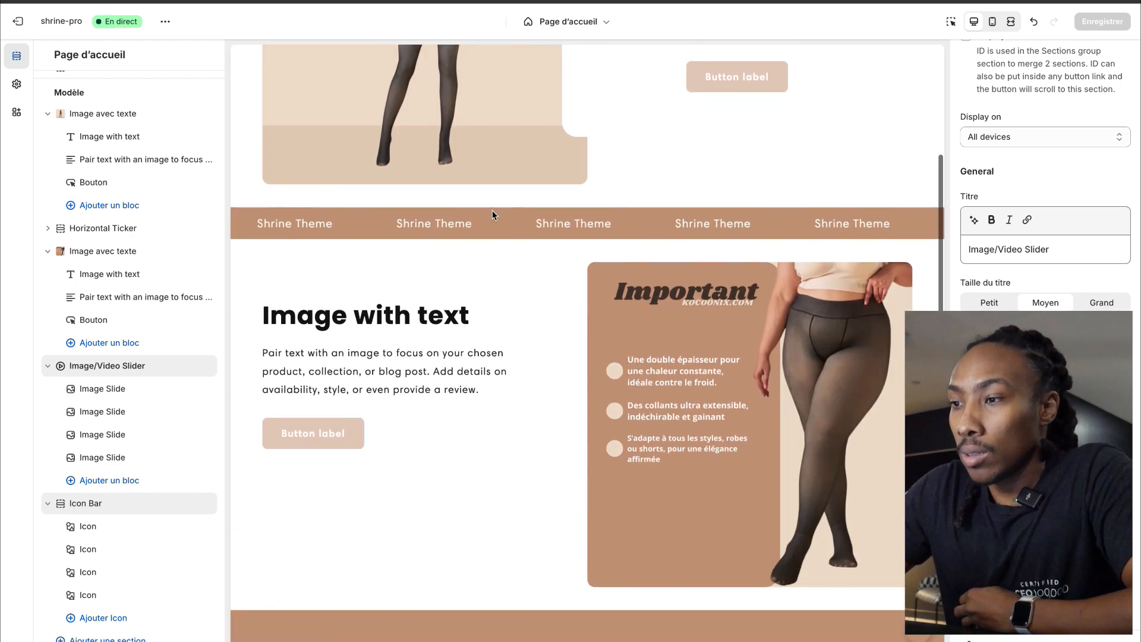
scroll(622, 148, "up", 1)
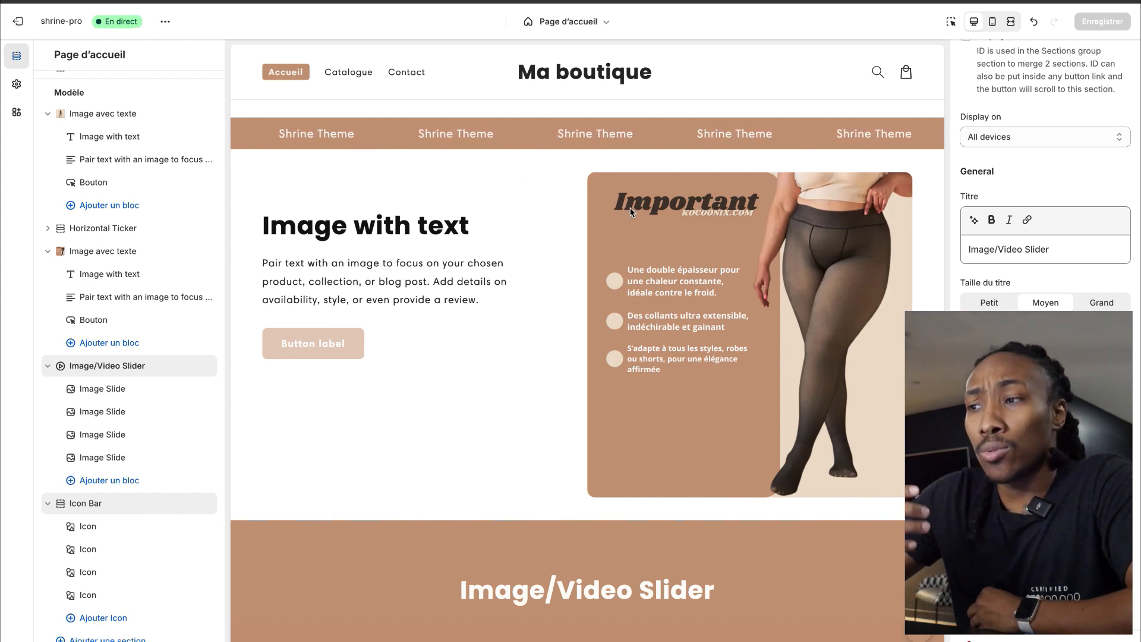
scroll(632, 212, "up", 3)
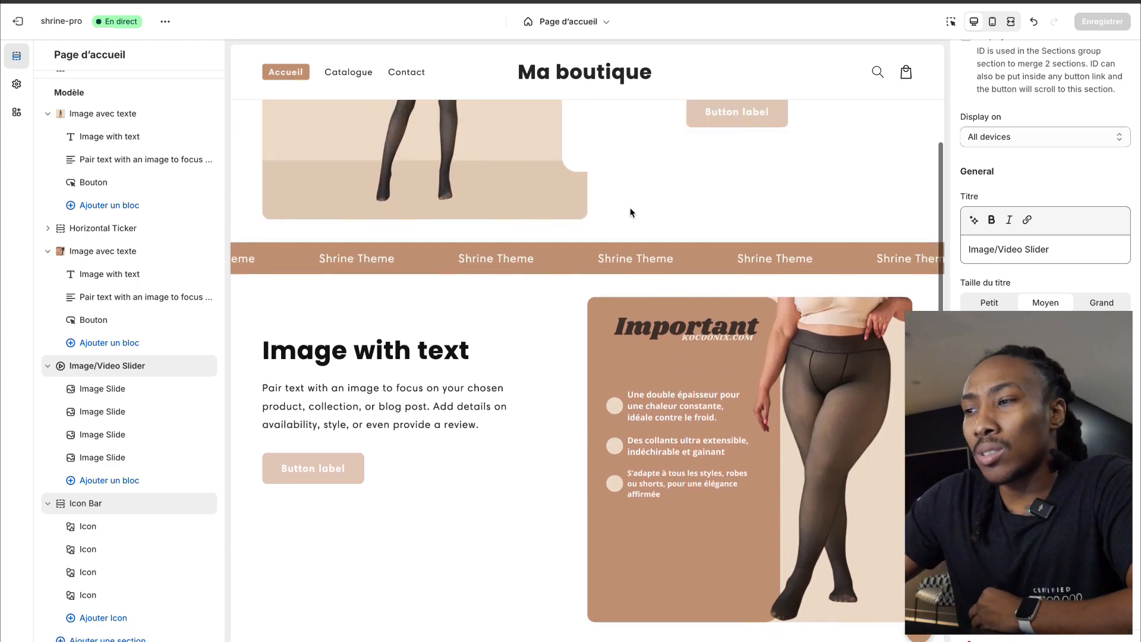
scroll(632, 212, "down", 15)
scroll(631, 212, "up", 20)
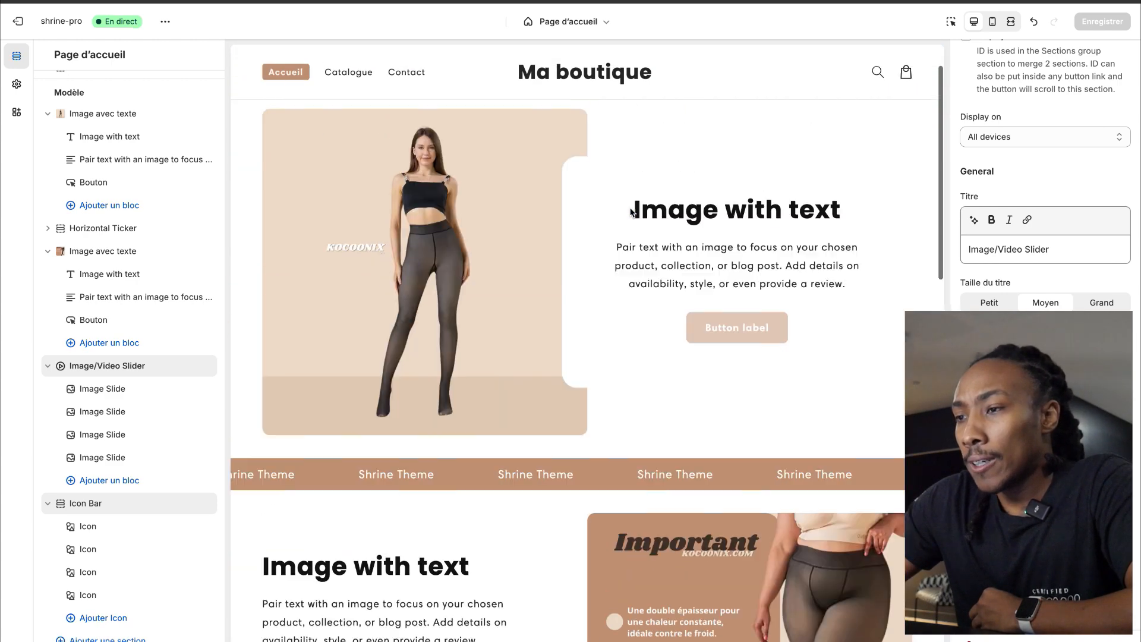
scroll(631, 212, "down", 10)
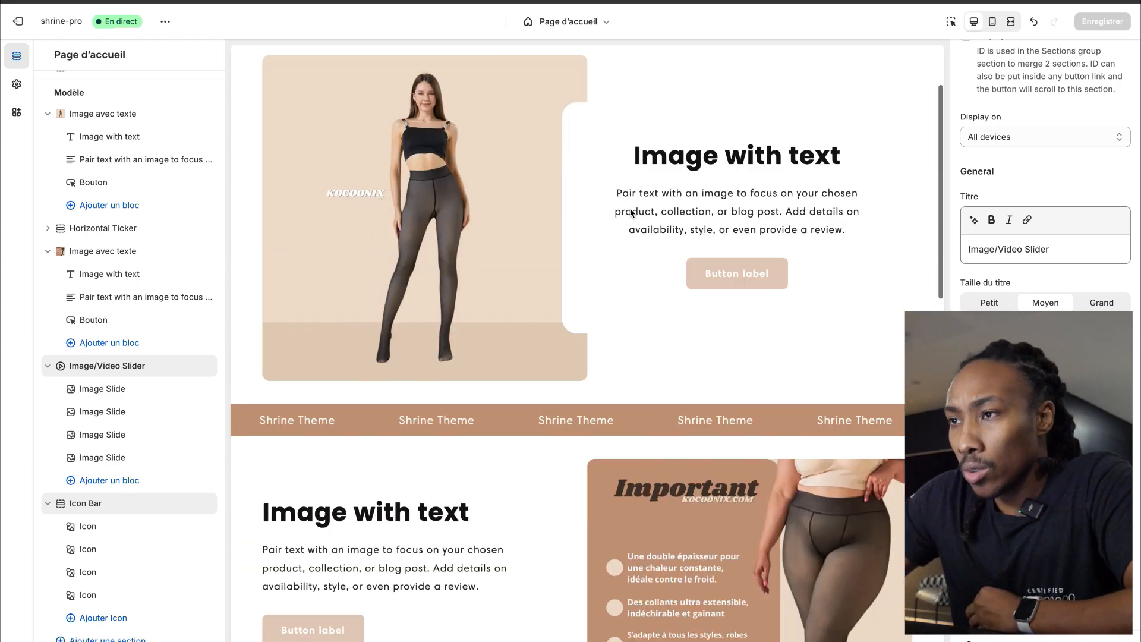
scroll(630, 212, "up", 9)
scroll(631, 212, "up", 1)
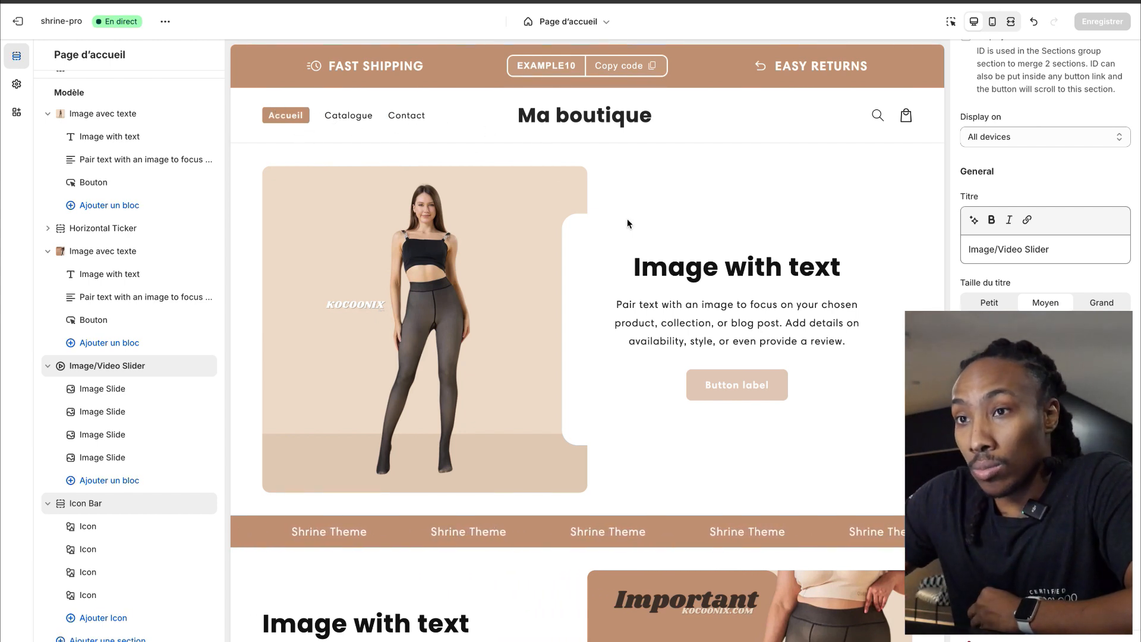
Step: Add the black KOCOONIX image as the store's main logo in the theme settings and save the theme
scroll(158, 229, "up", 2)
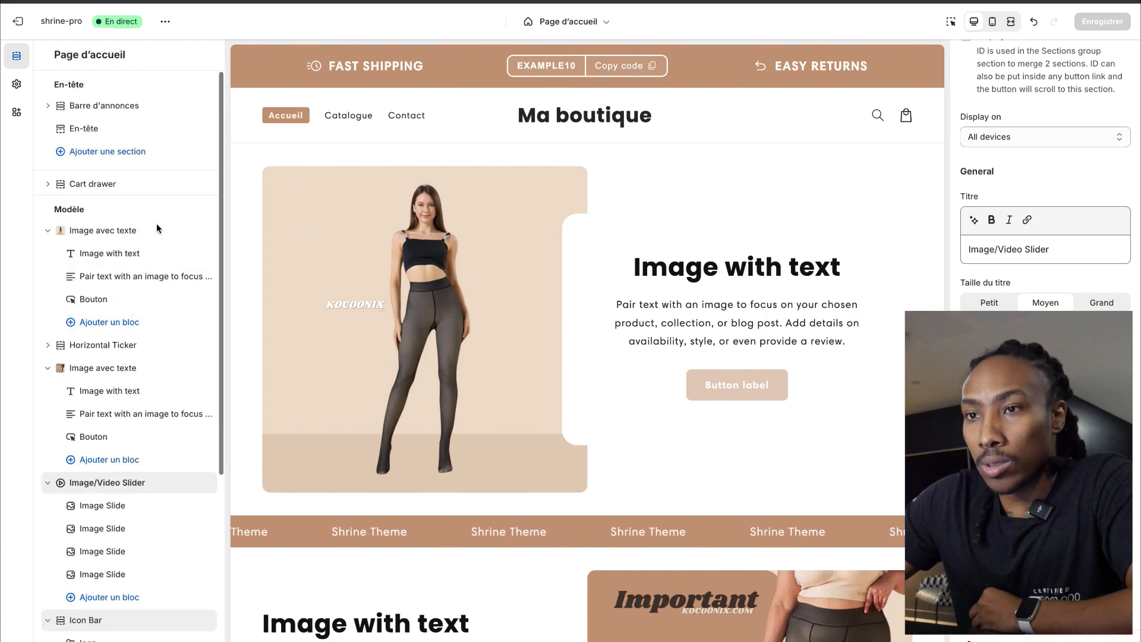
left_click(17, 84)
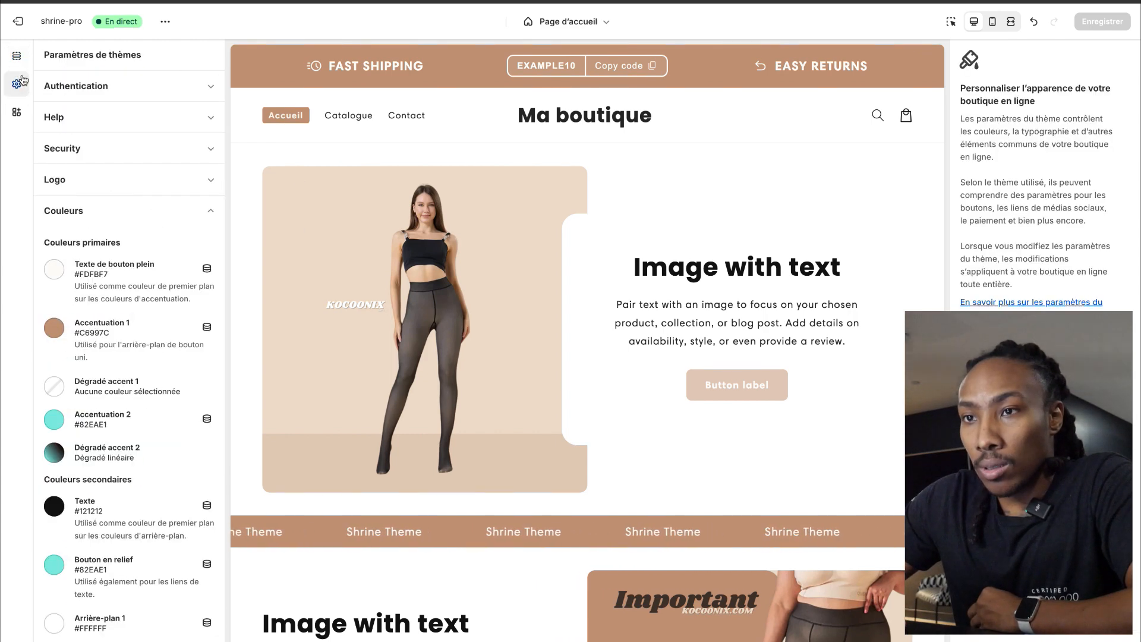
left_click(164, 180)
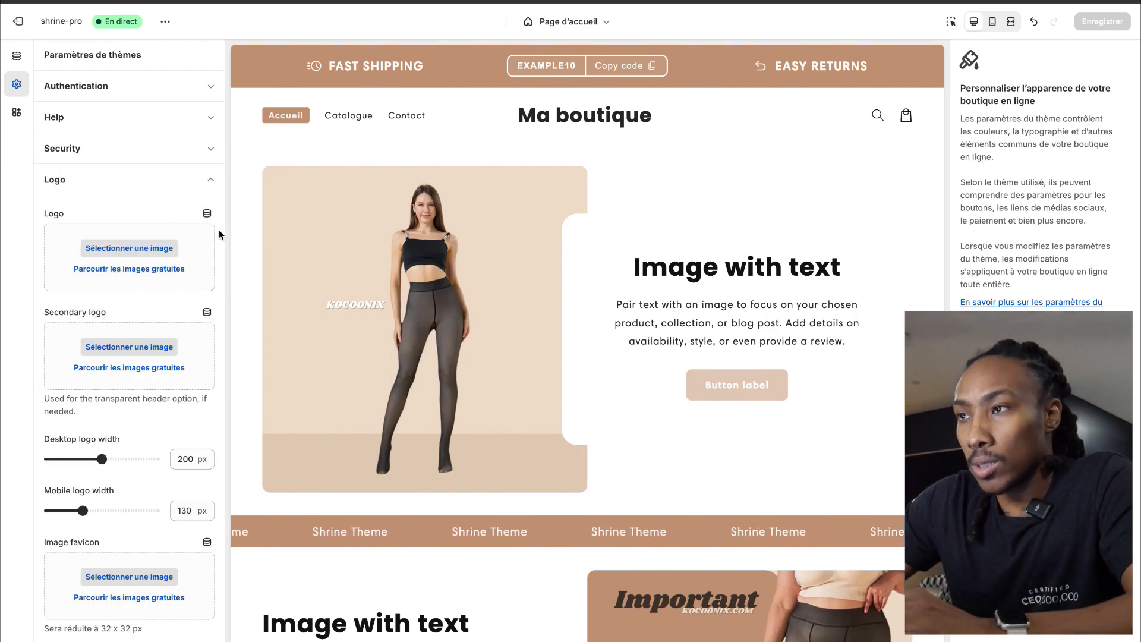
mouse_move(219, 1)
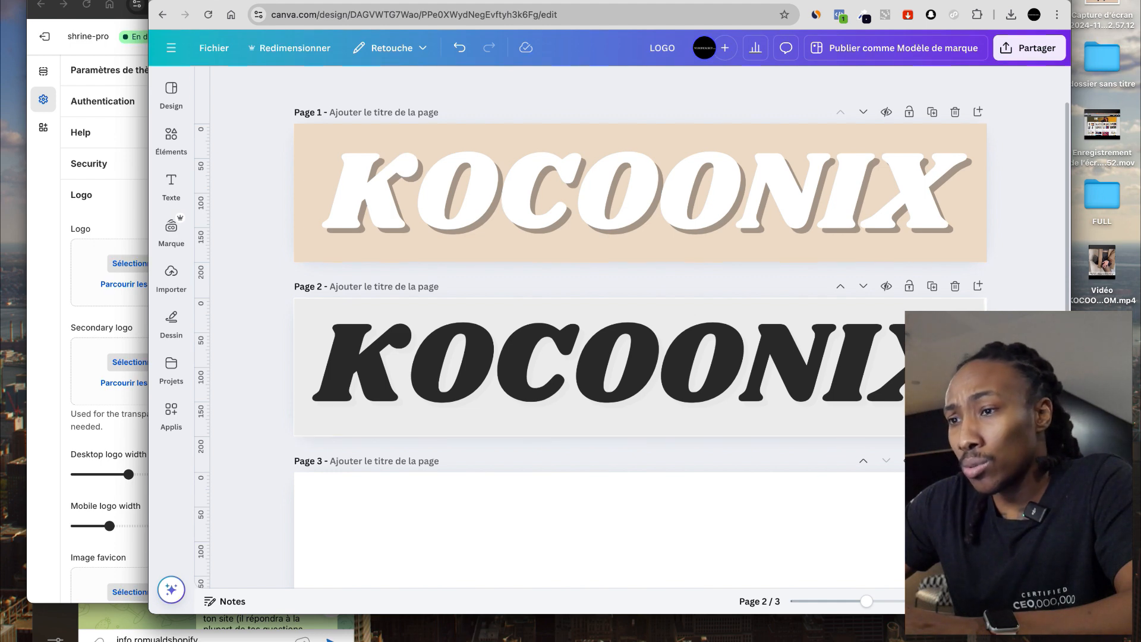
left_click(67, 297)
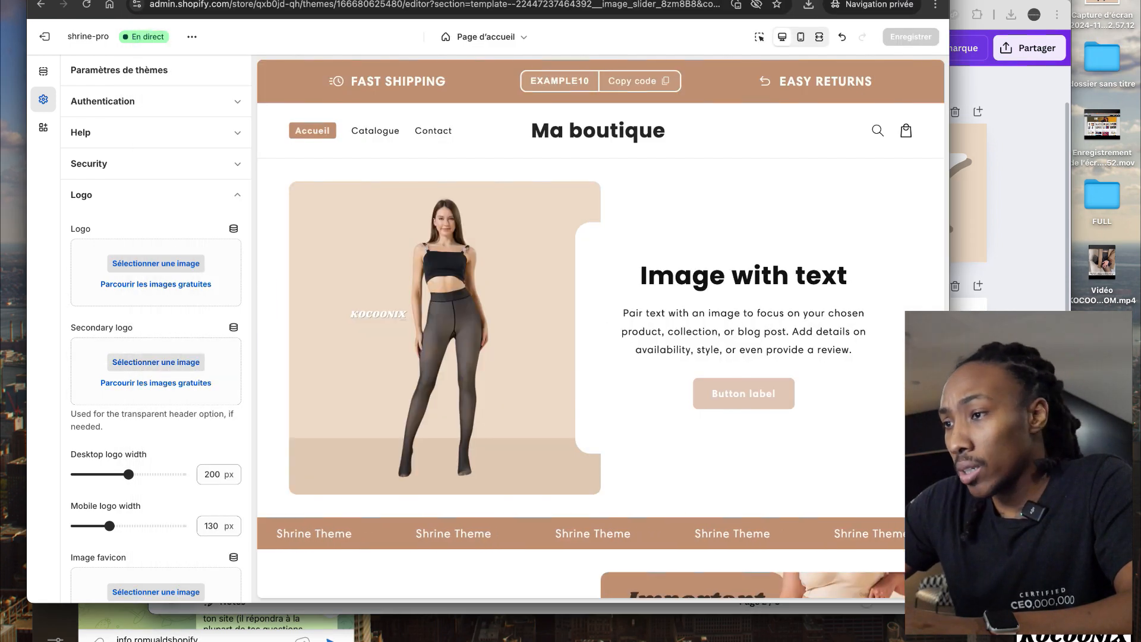
left_click_drag(509, 523, 155, 269)
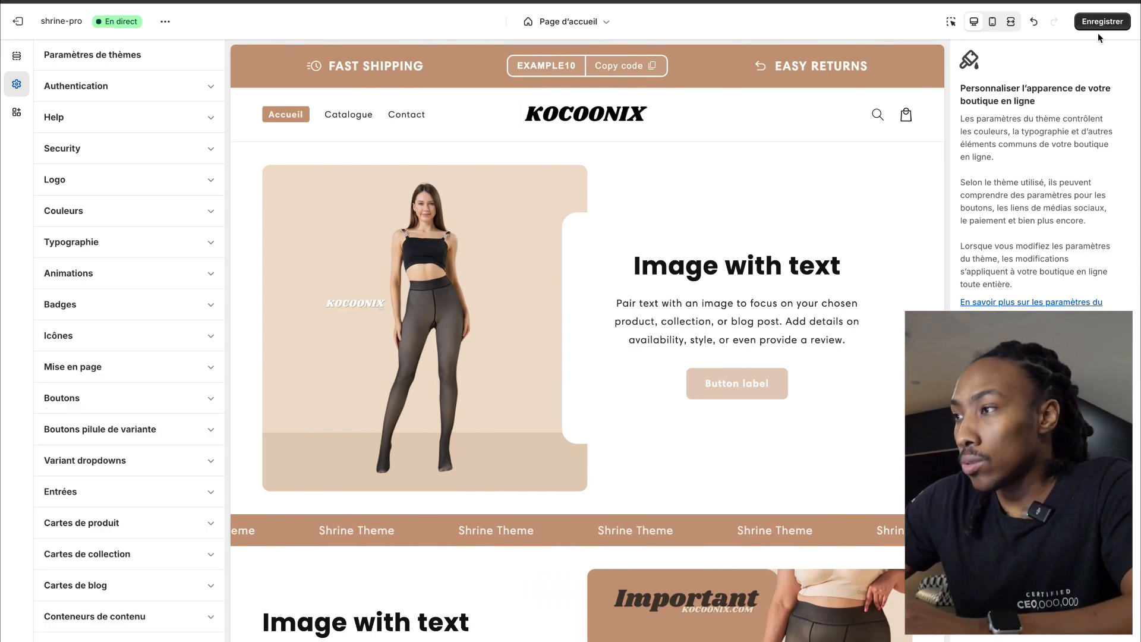
left_click(1101, 23)
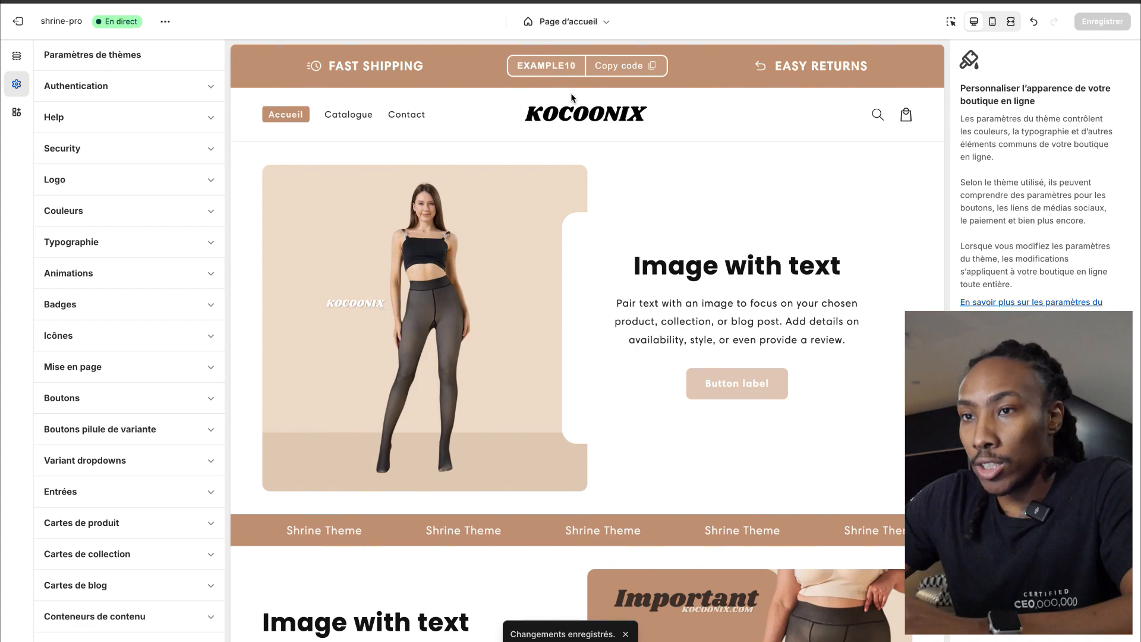
Step: Set the header's desktop logo placement to "Centré à gauche" and save the theme
key("ctrl+super+1")
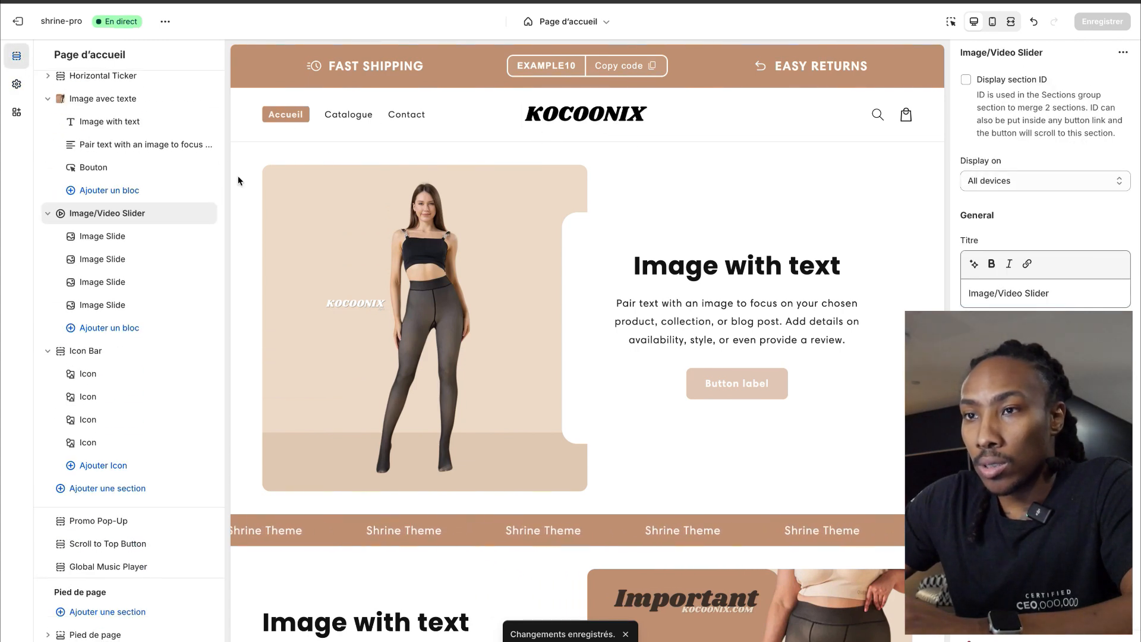
scroll(108, 245, "up", 5)
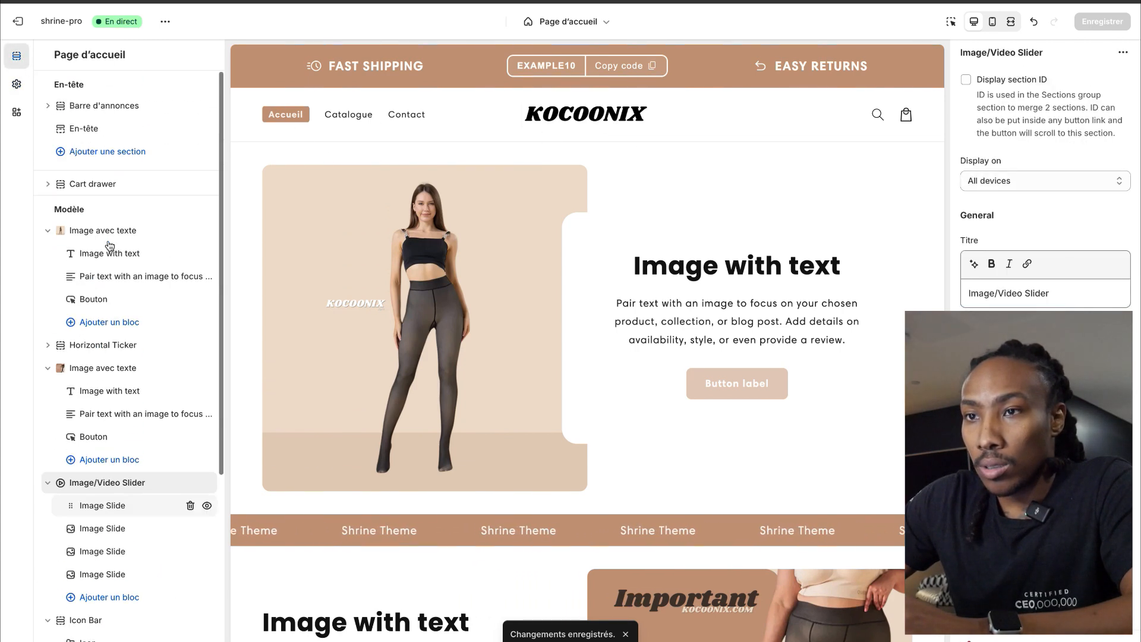
left_click(96, 129)
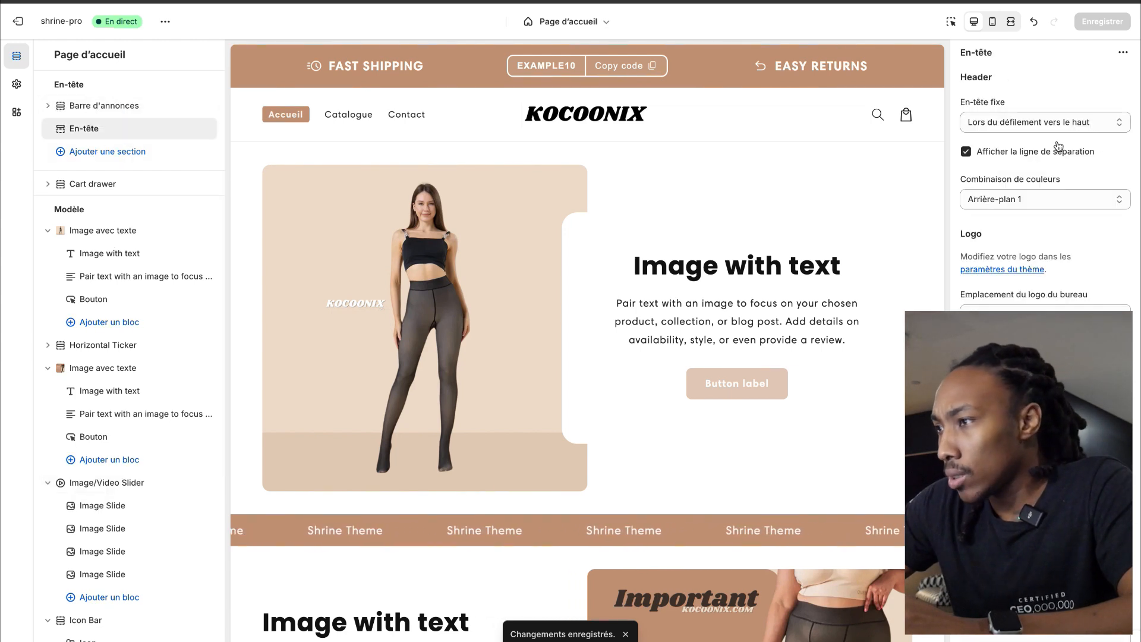
left_click(1052, 122)
left_click(1047, 118)
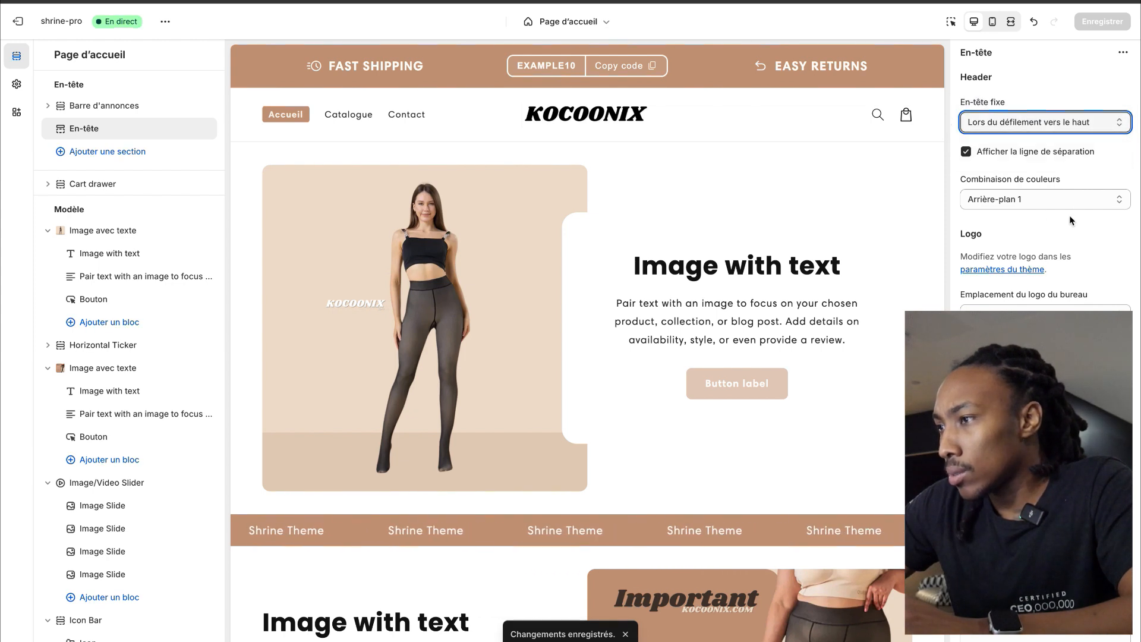
scroll(1057, 219, "down", 3)
left_click(1052, 233)
left_click(1043, 250)
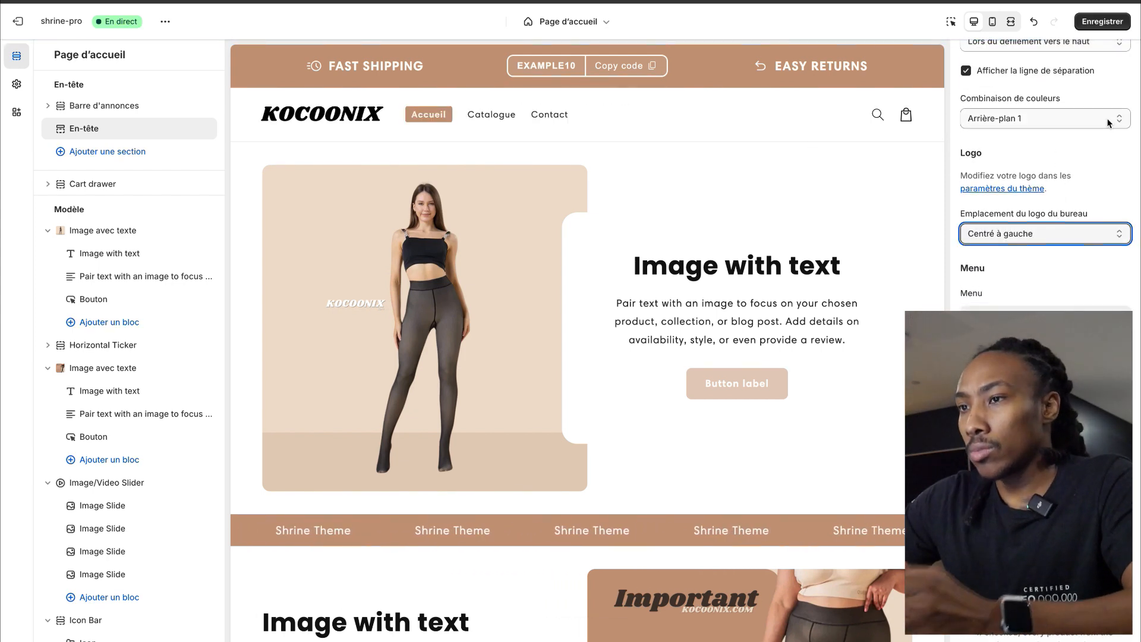
left_click(1102, 22)
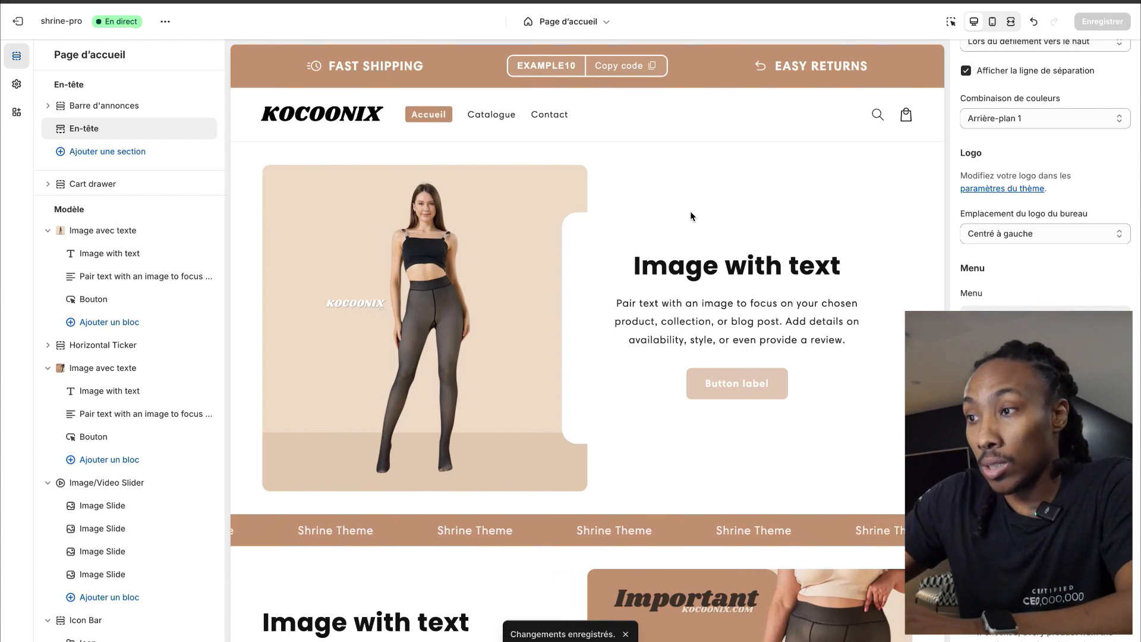
Step: Check the home page's header and sections in the mobile preview, and return to the desktop view
scroll(650, 184, "down", 3)
scroll(652, 184, "up", 3)
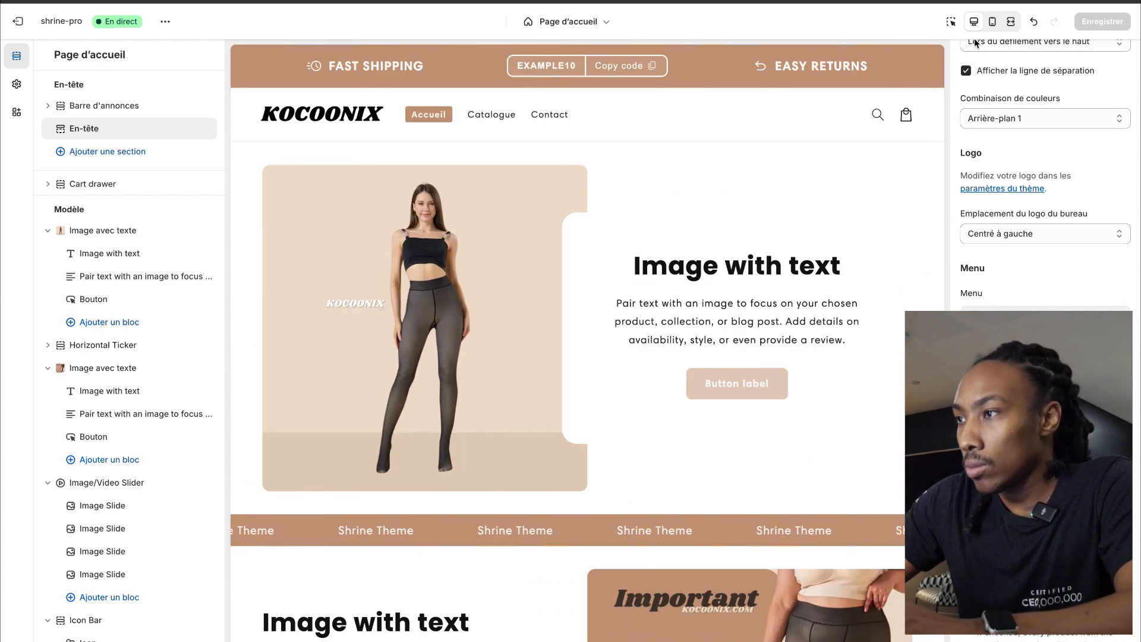
left_click(991, 23)
scroll(619, 154, "down", 2)
scroll(618, 155, "up", 2)
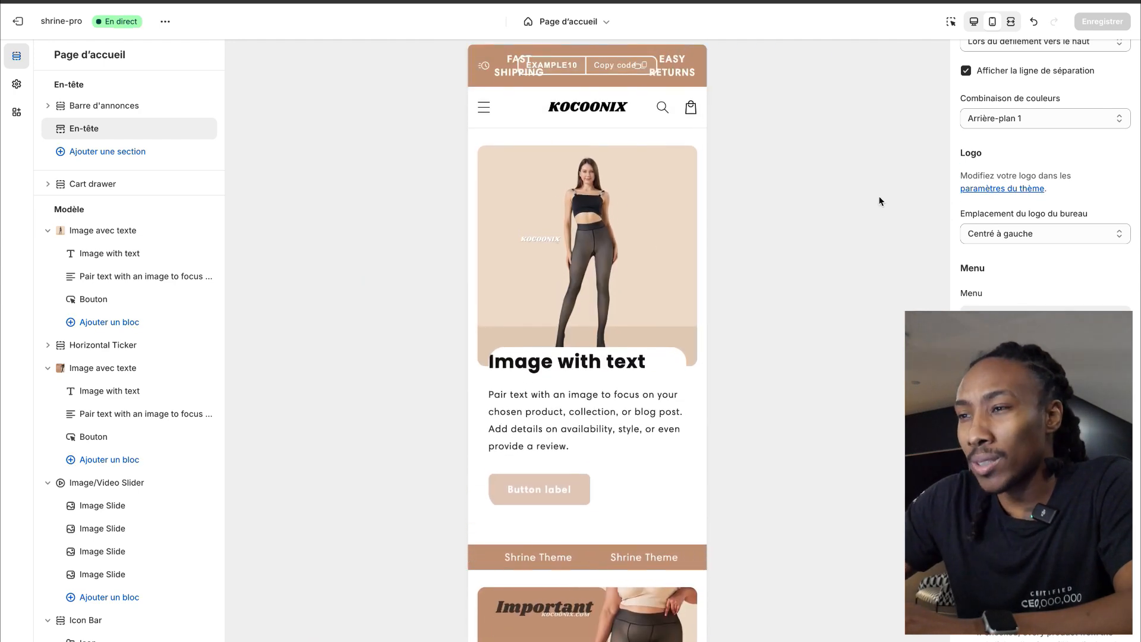
left_click(974, 24)
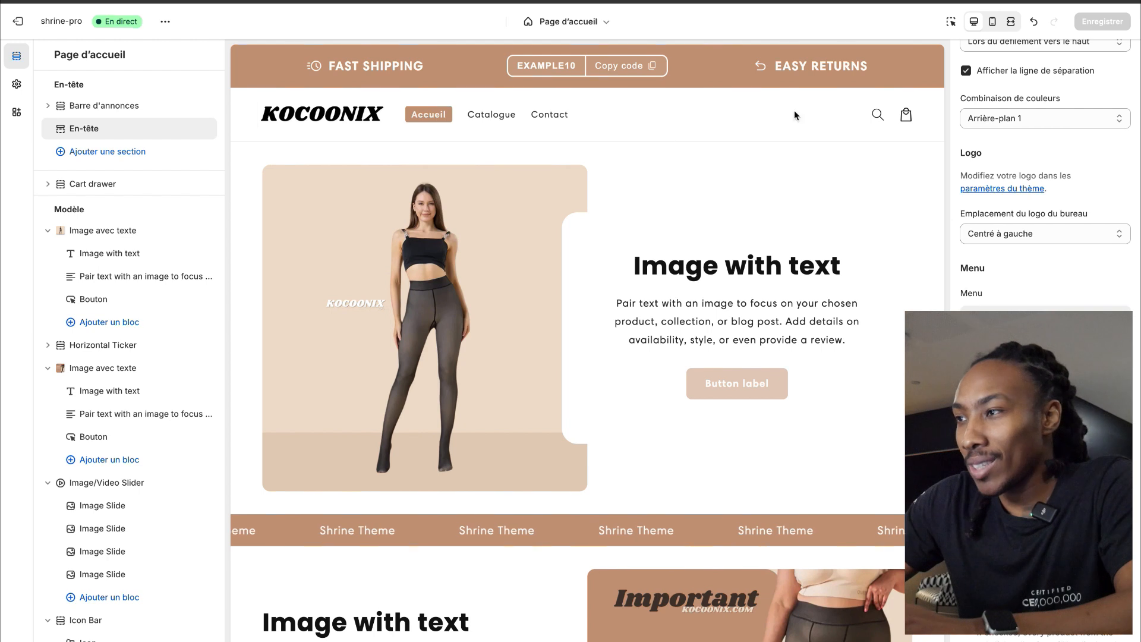
Step: Remove the EASY RETURNS, discount code and FAST SHIPPING blocks from the announcement bar
left_click(952, 23)
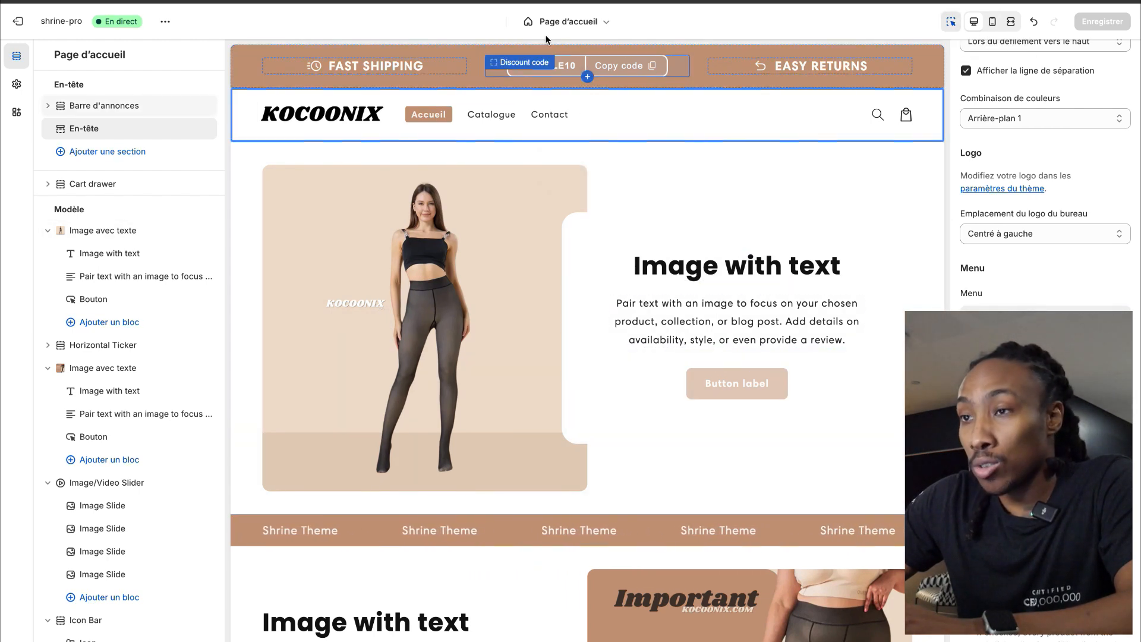
left_click(697, 57)
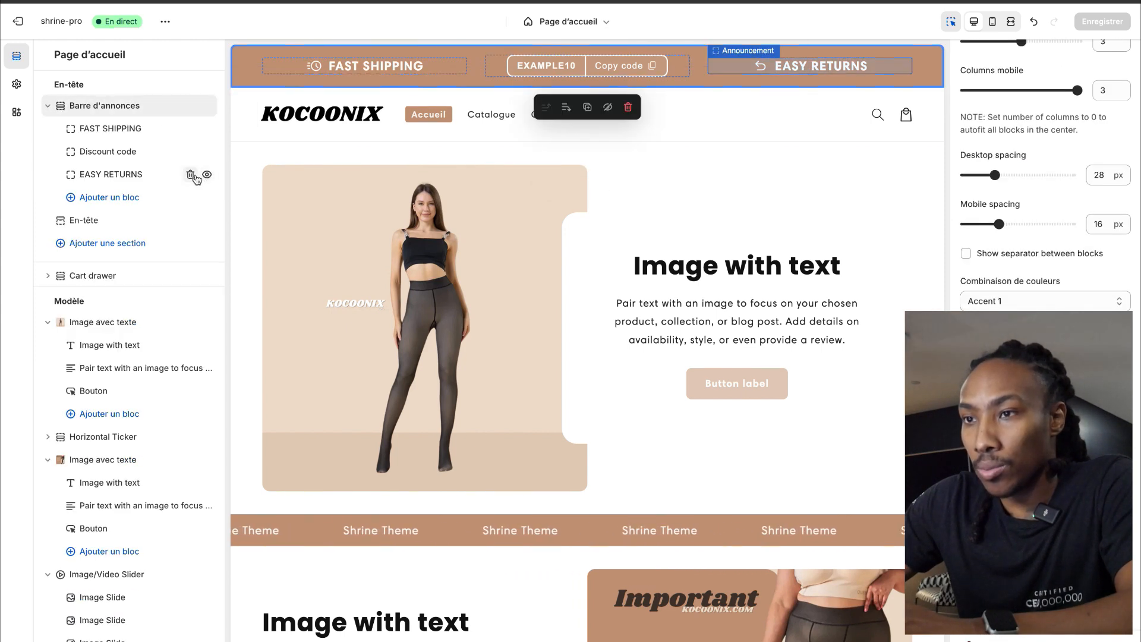
left_click(191, 174)
left_click(191, 152)
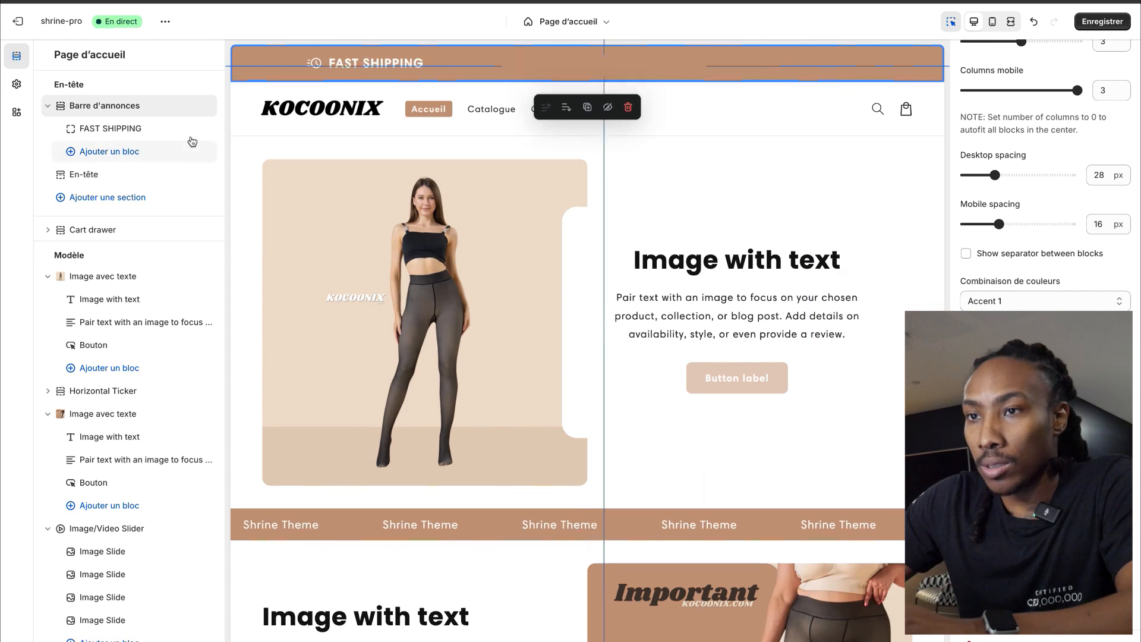
left_click(191, 129)
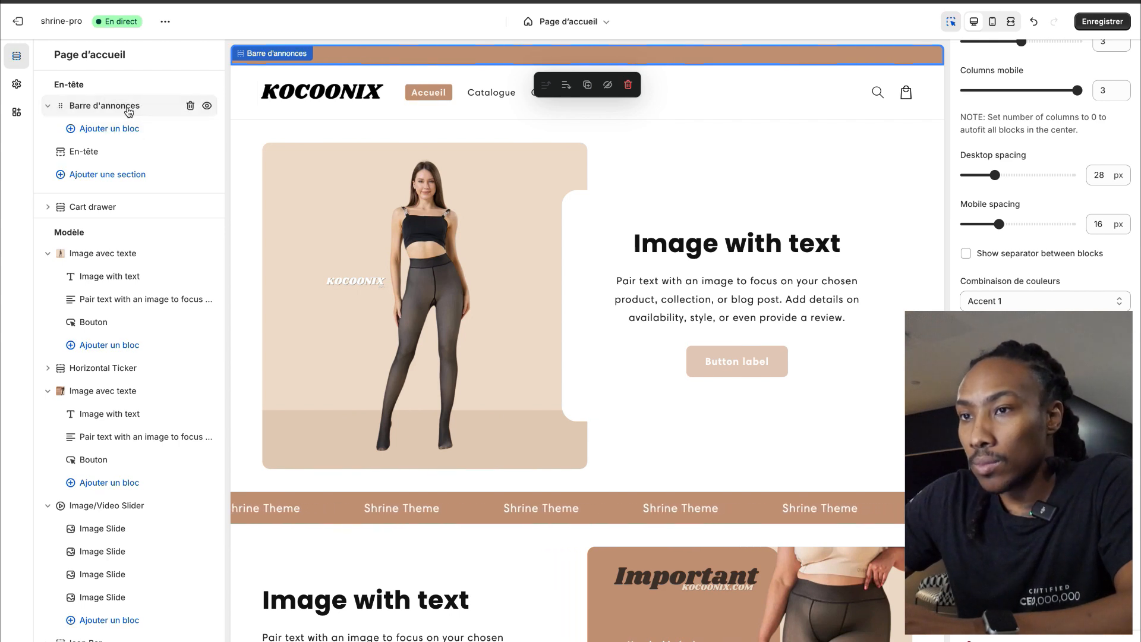
Step: Add an announcement block to the announcement bar with the bold text "LIVRAISON OFFERTE DÈS 25€ D'ACHAT"
left_click(129, 130)
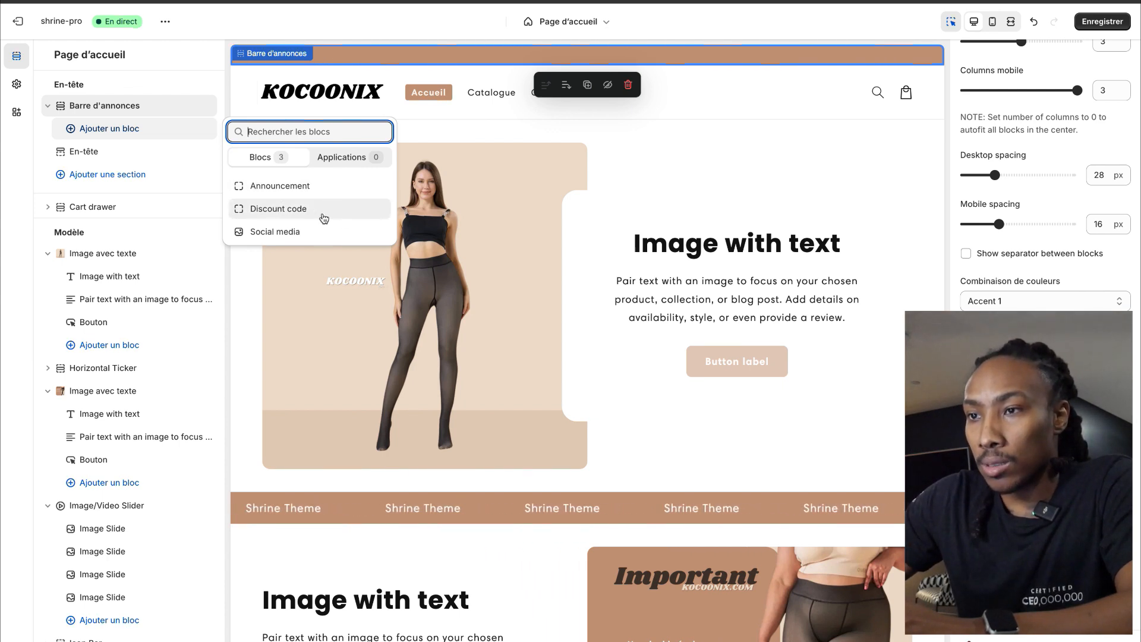
left_click(279, 186)
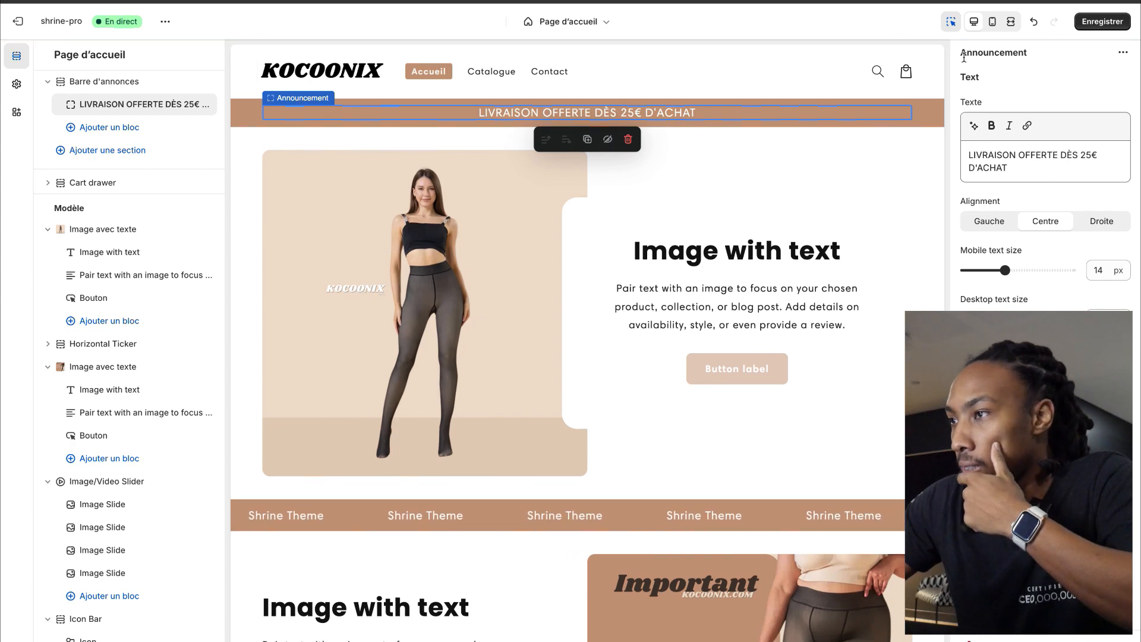
left_click(951, 23)
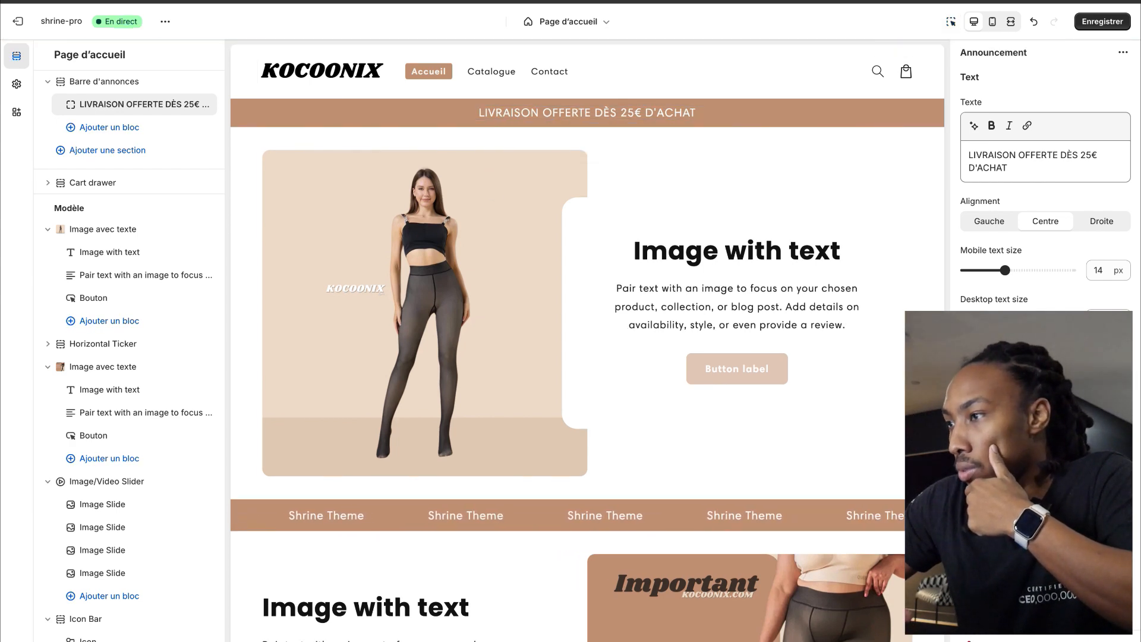
scroll(1045, 196, "down", 1)
scroll(1045, 196, "up", 1)
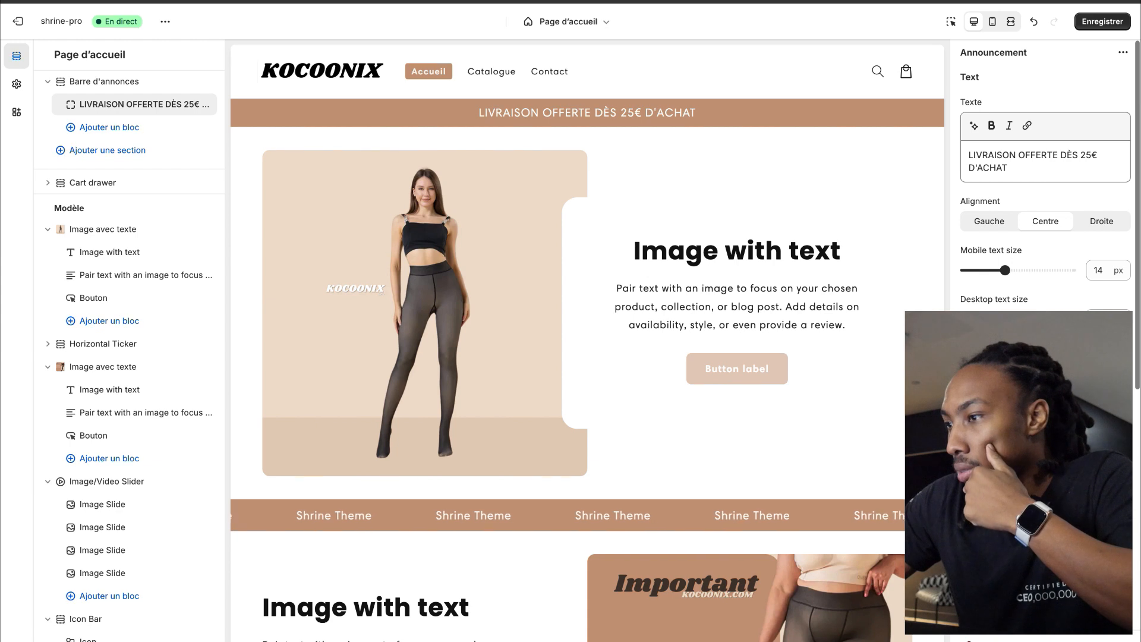
left_click(1023, 172)
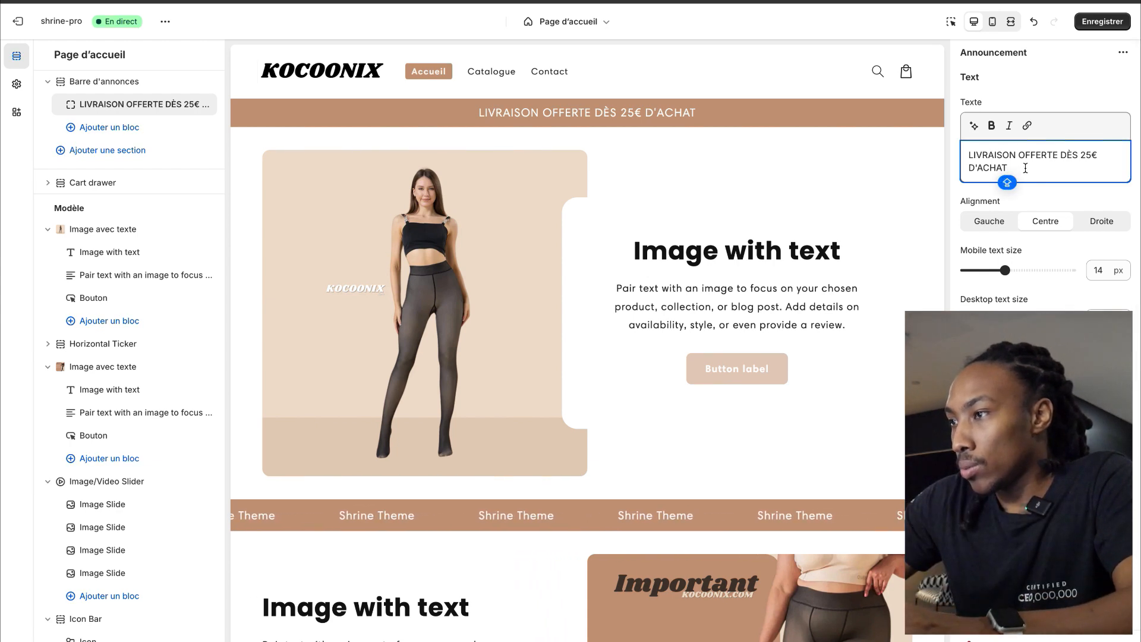
key("super+a")
left_click(992, 127)
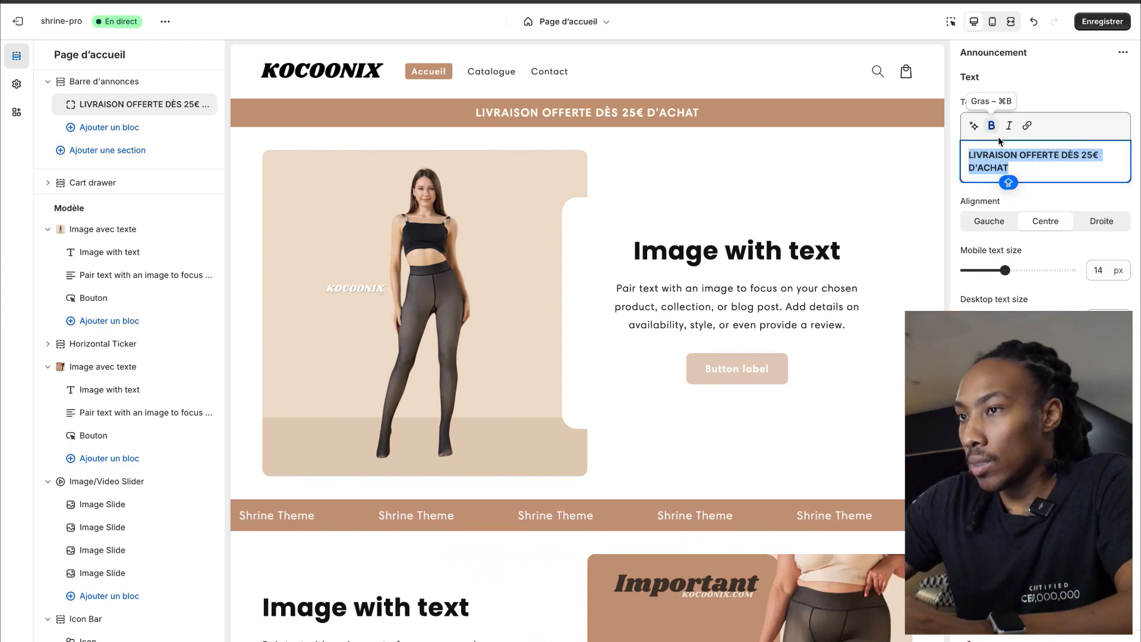
Step: Move the announcement bar section above the header and save the theme
scroll(143, 89, "up", 2)
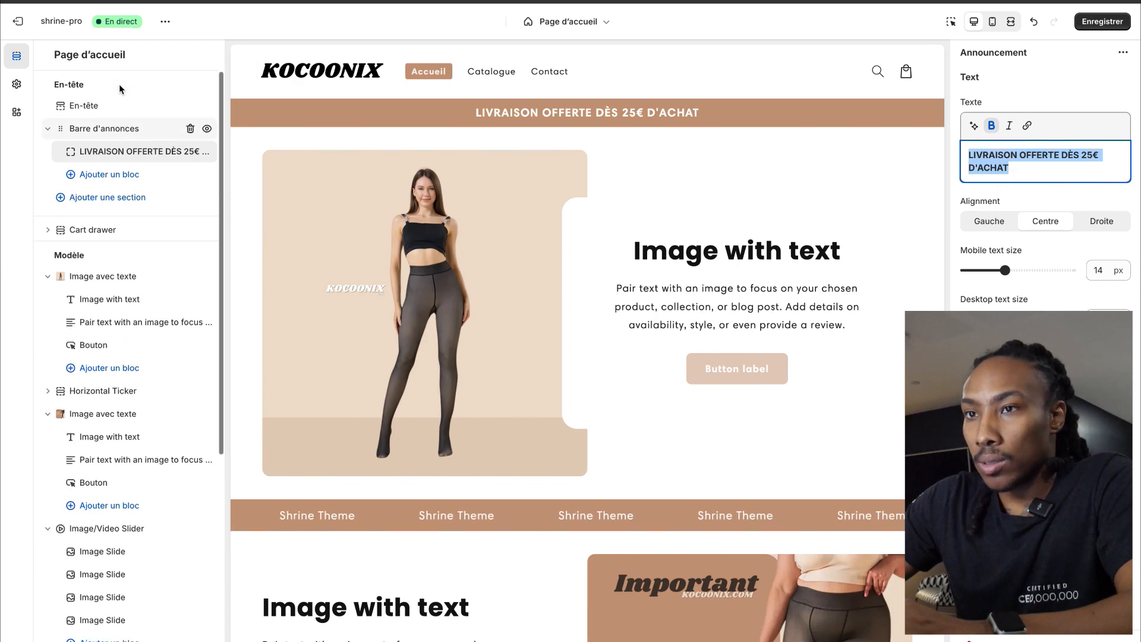
left_click_drag(85, 135, 84, 105)
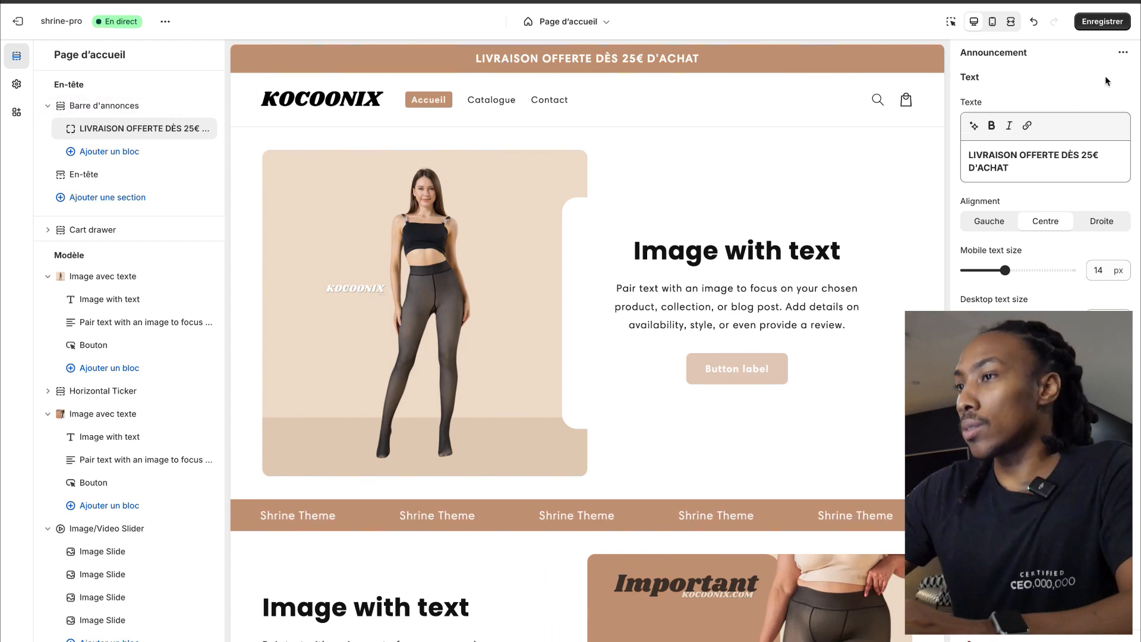
left_click(1101, 22)
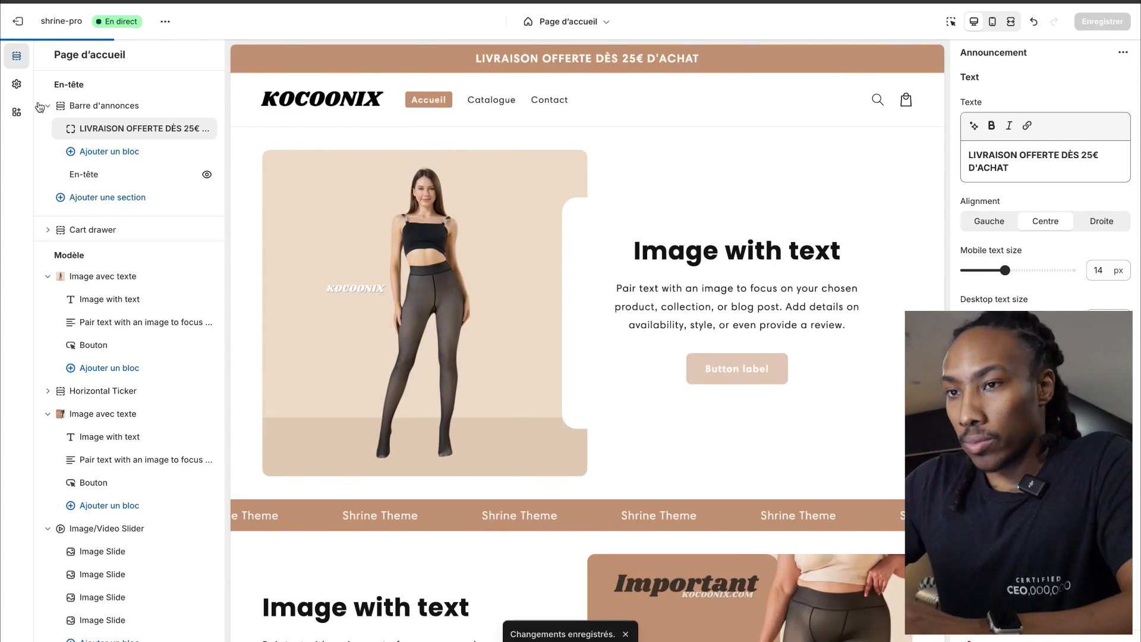
Step: Add a Horizontal Ticker section to the header group and place it between the announcement bar and the header
left_click(107, 197)
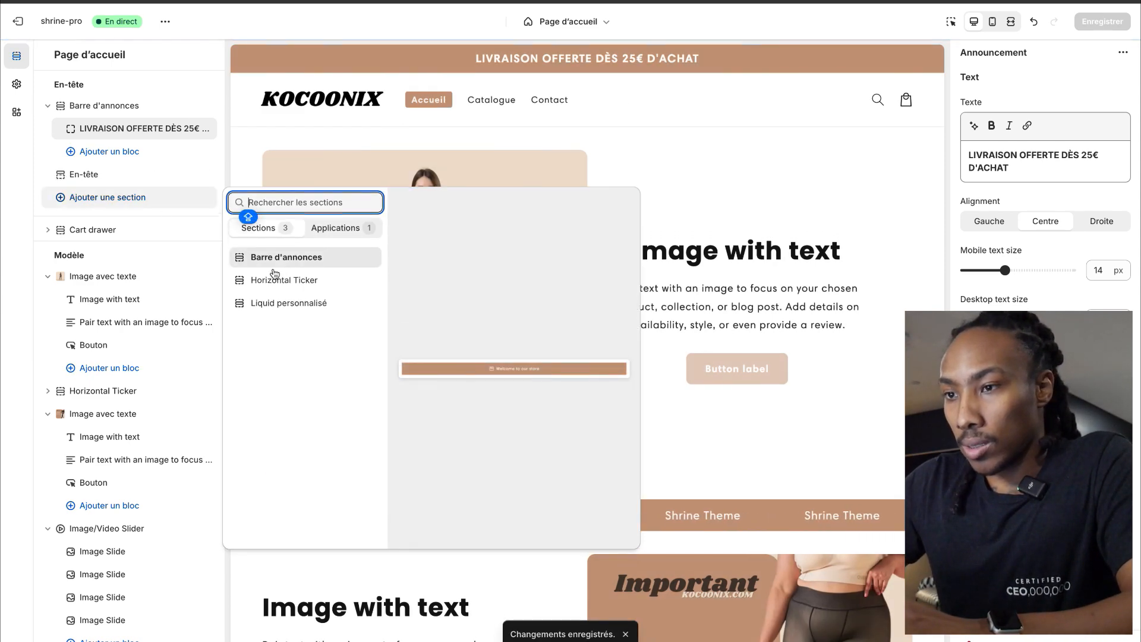
left_click(312, 286)
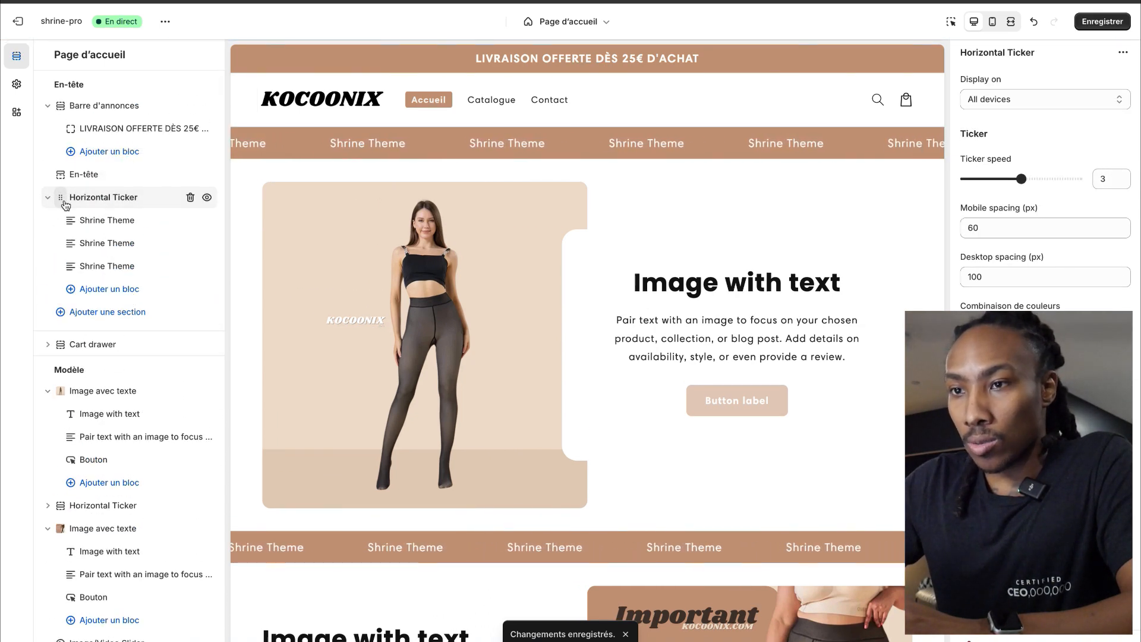
left_click_drag(62, 202, 60, 172)
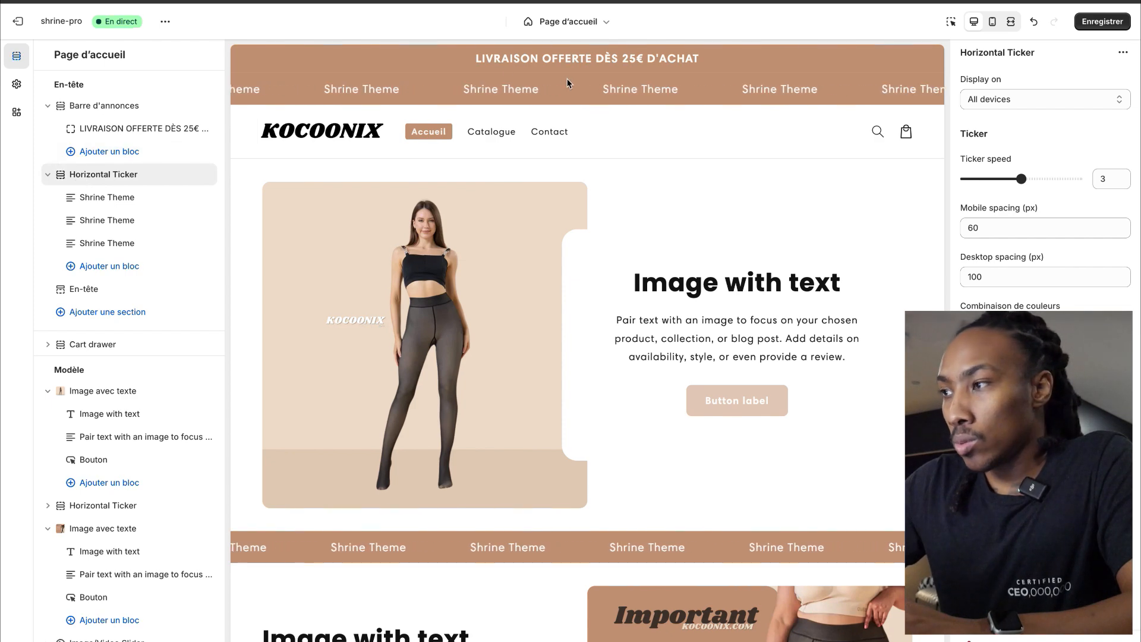
Step: Set the theme's Accentuation 2 and Bouton en relief colours to #45362E and clear the Dégradé accent 2 gradient
left_click(24, 85)
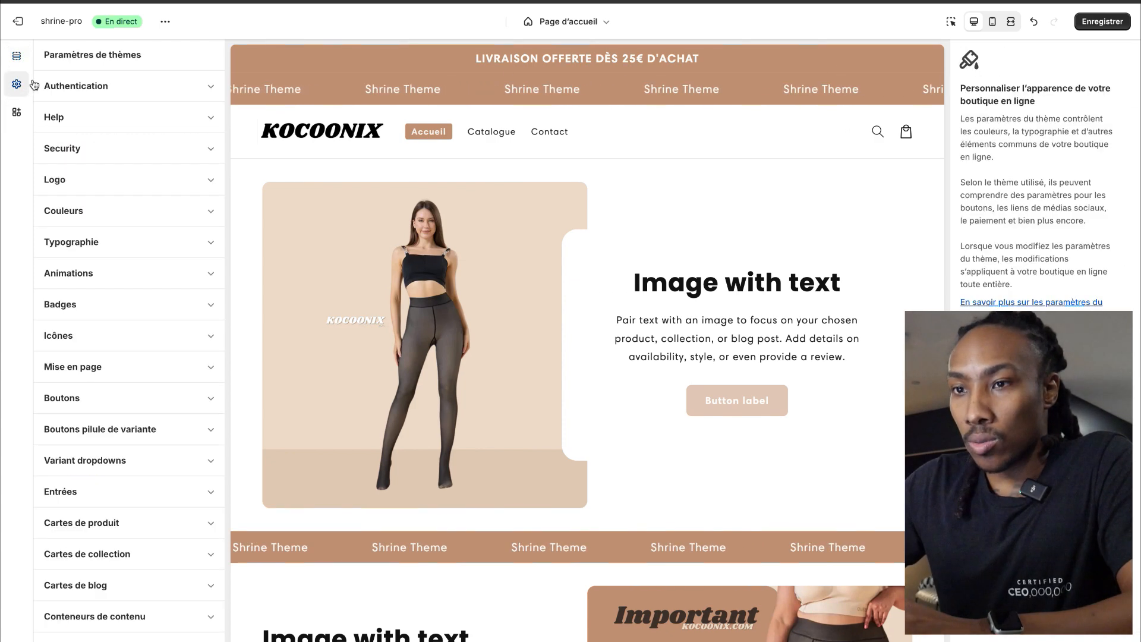
left_click(126, 212)
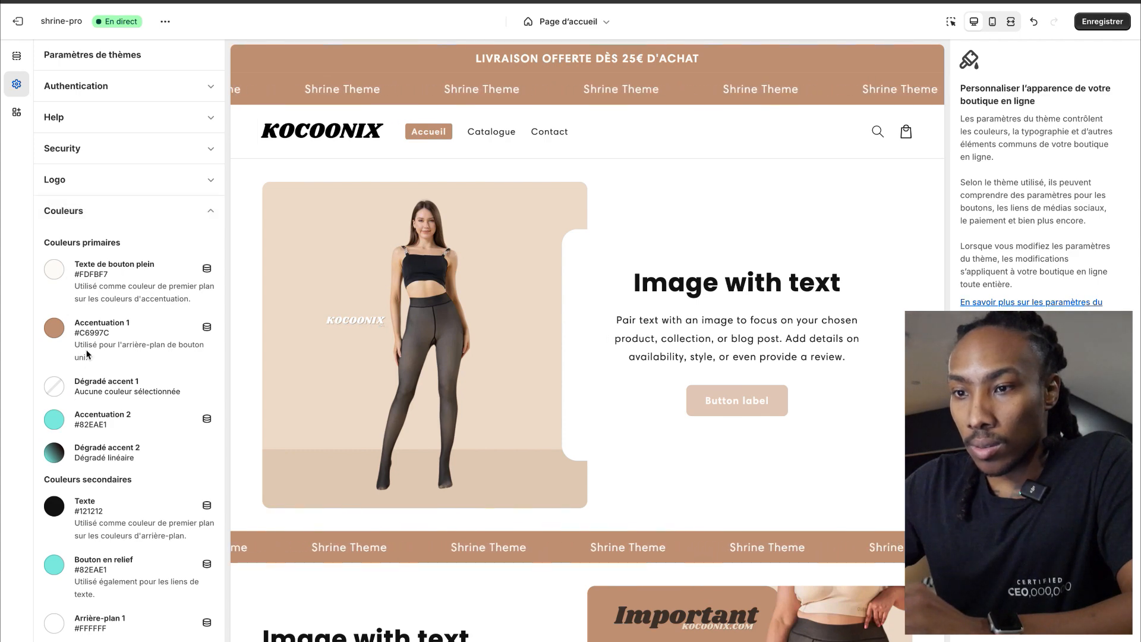
scroll(86, 355, "down", 1)
left_click(54, 383)
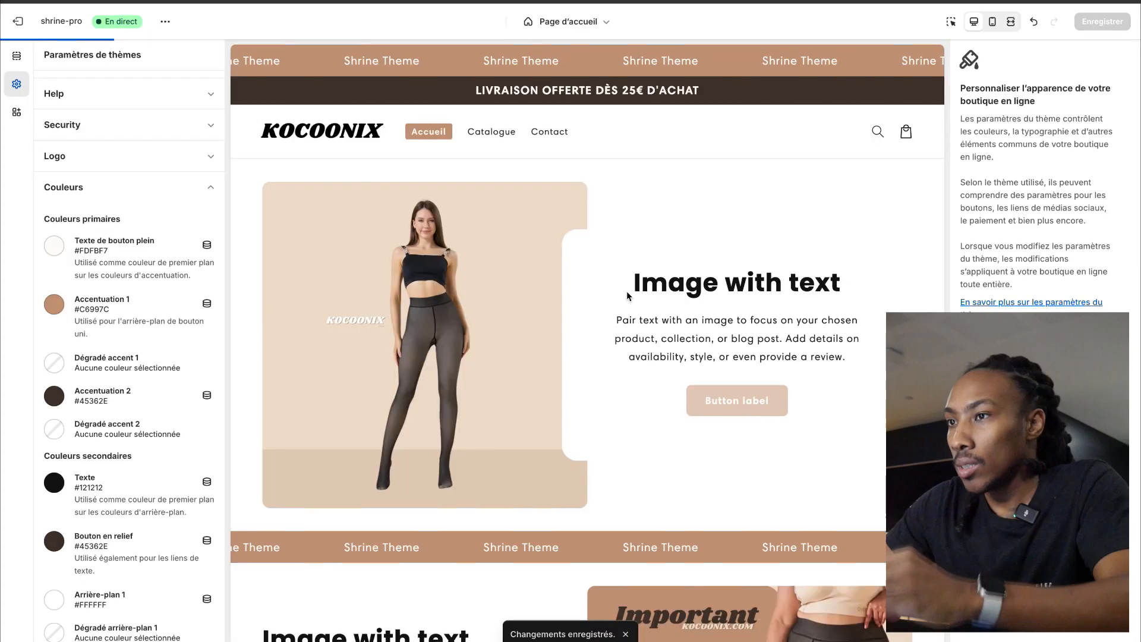
Step: Review the home page preview down to the footer and back up with the updated colours
scroll(626, 296, "down", 15)
scroll(626, 295, "up", 3)
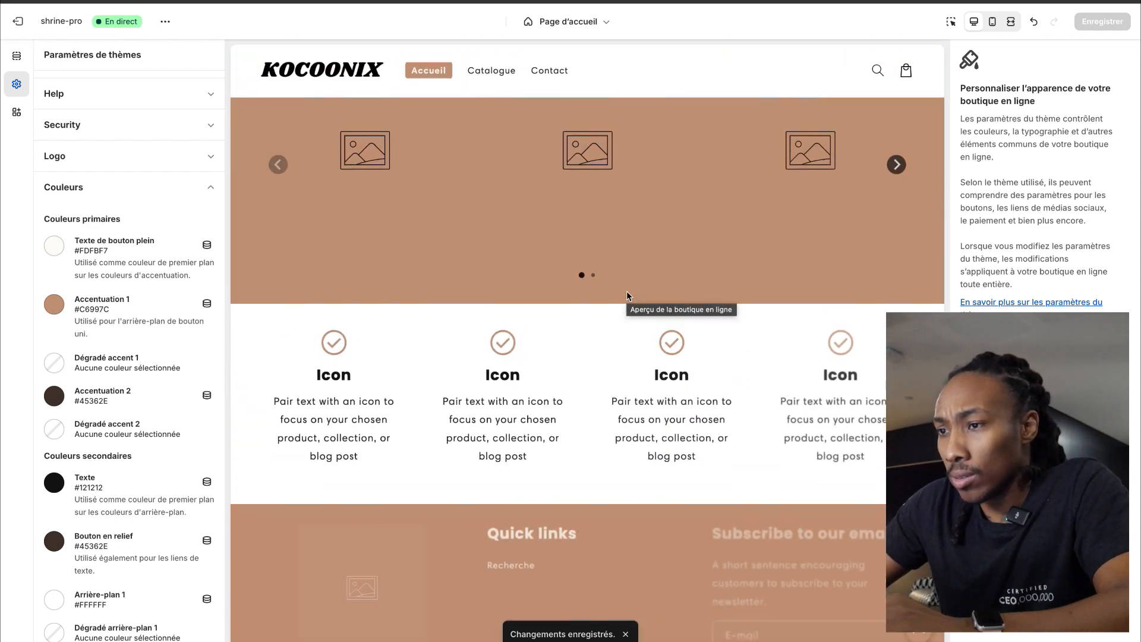
scroll(627, 293, "up", 10)
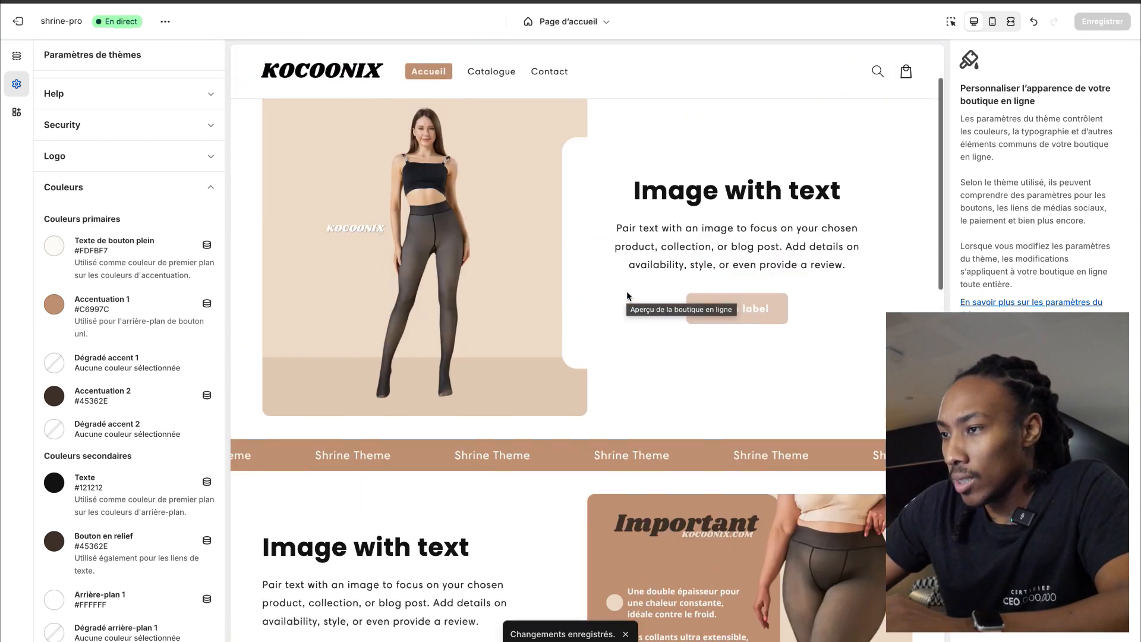
scroll(626, 292, "up", 2)
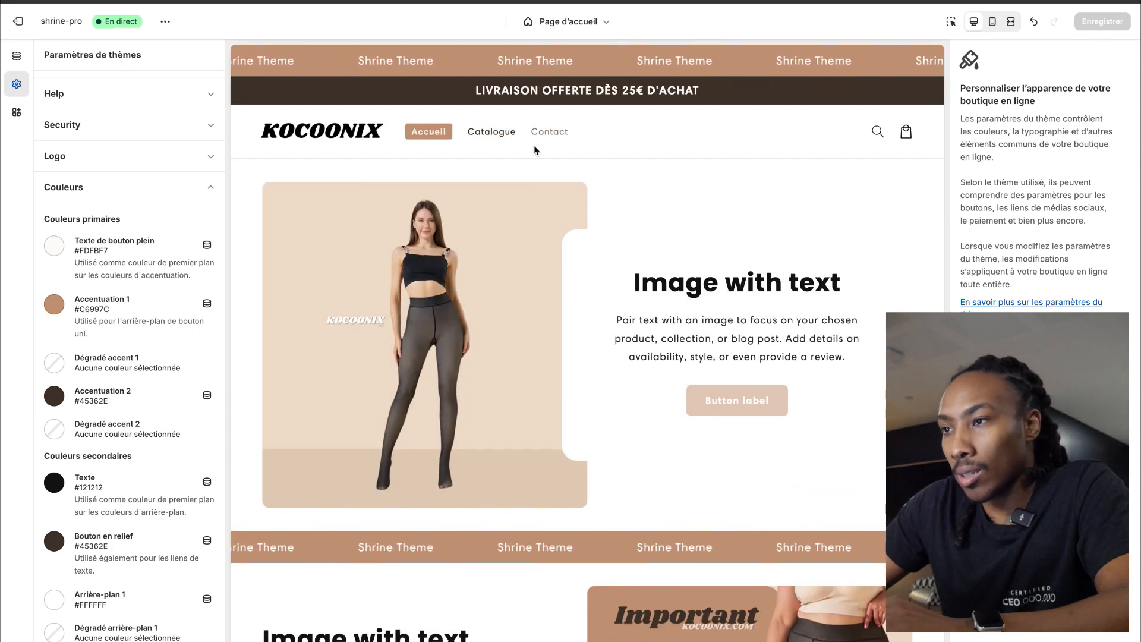
scroll(513, 165, "down", 15)
scroll(535, 202, "up", 15)
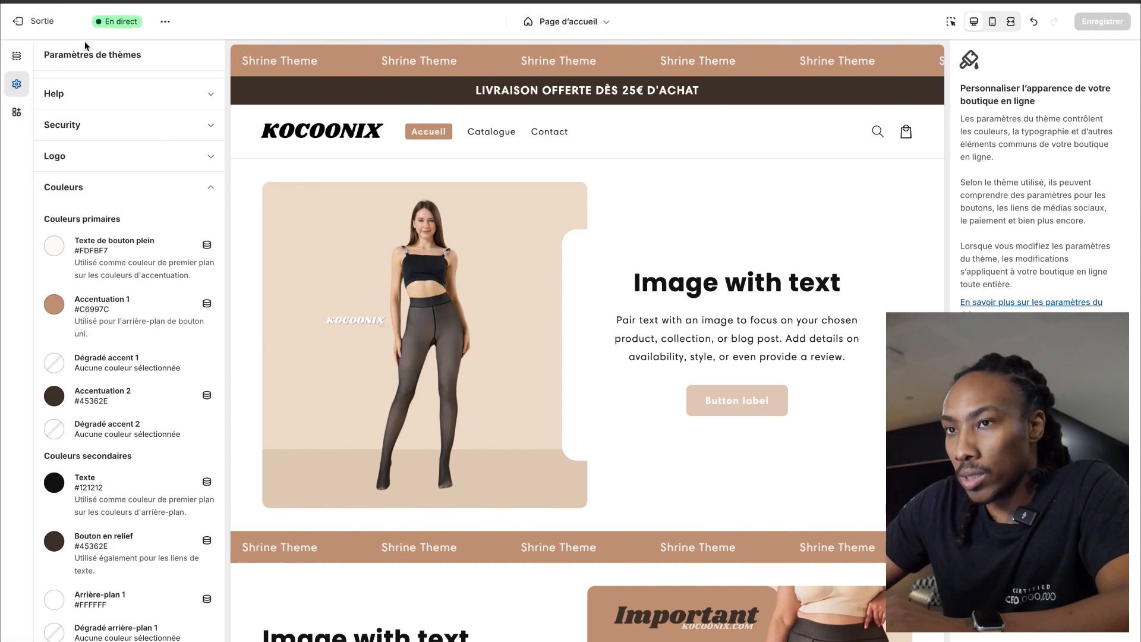
Step: Leave the theme editor and open the Menu principal in the online store's navigation settings
left_click(28, 28)
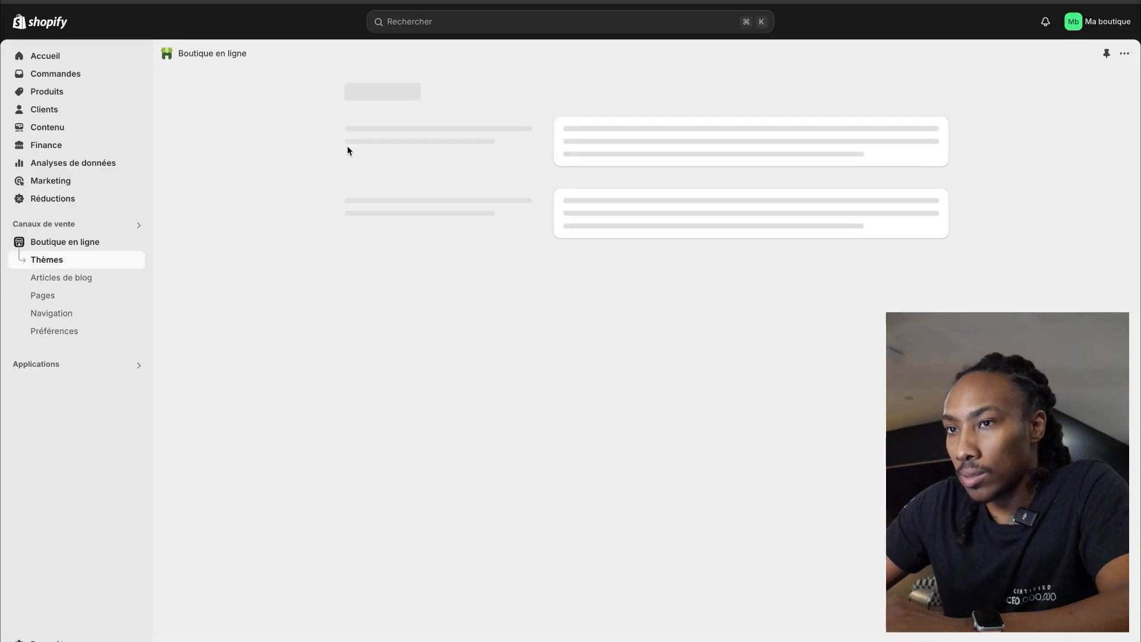
left_click(84, 331)
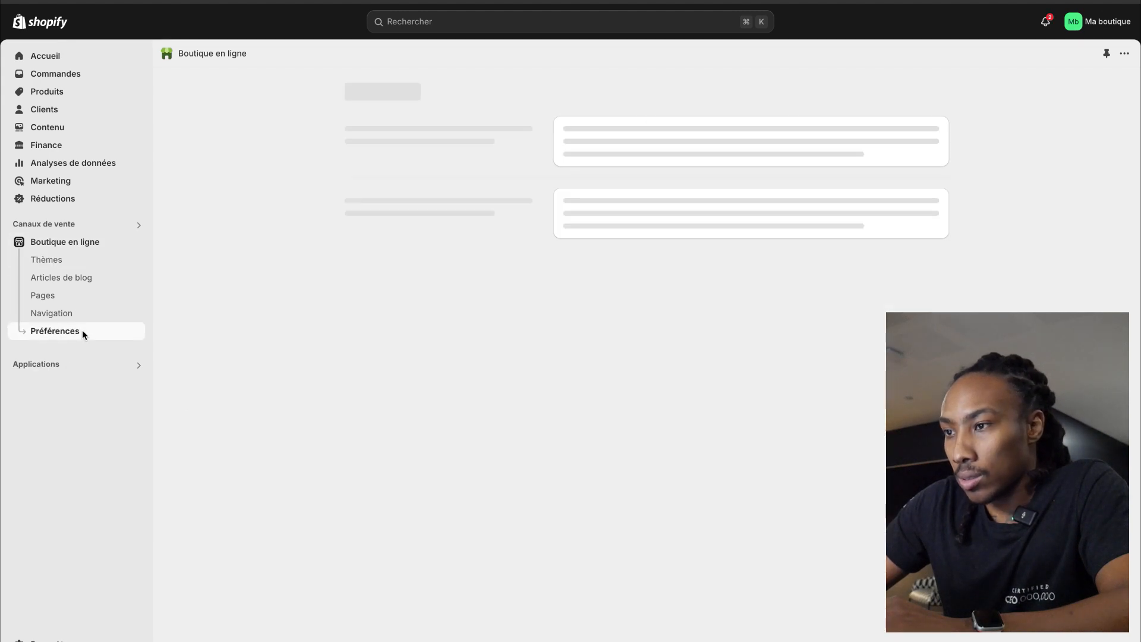
left_click(78, 321)
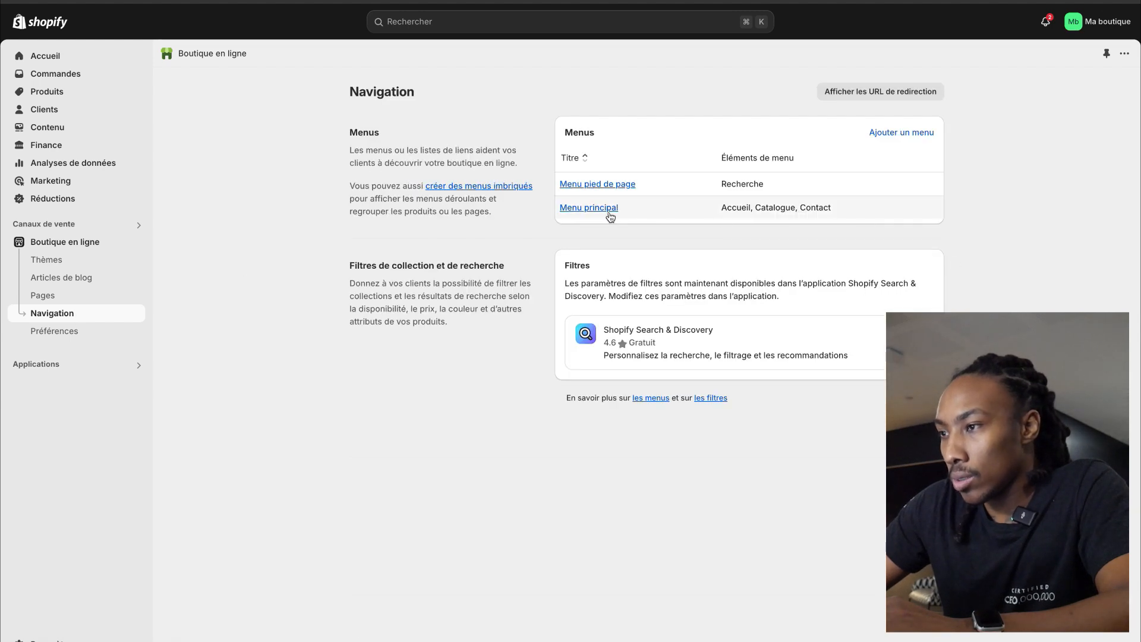
left_click(611, 215)
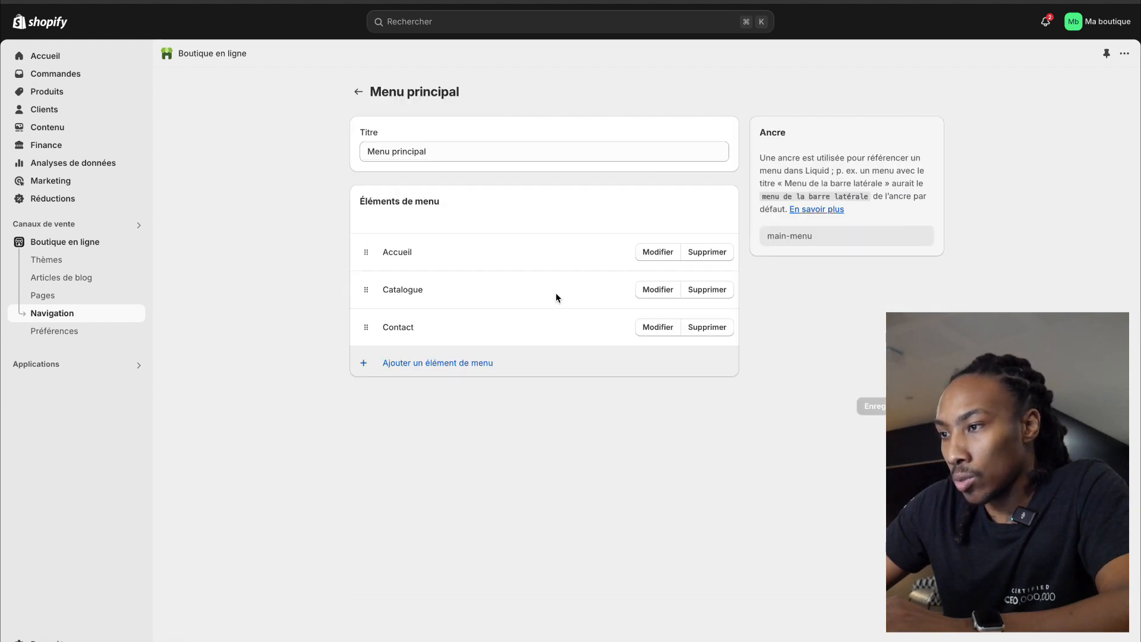
left_click(669, 296)
key("super+a")
key("BackSpace")
left_click(1124, 144)
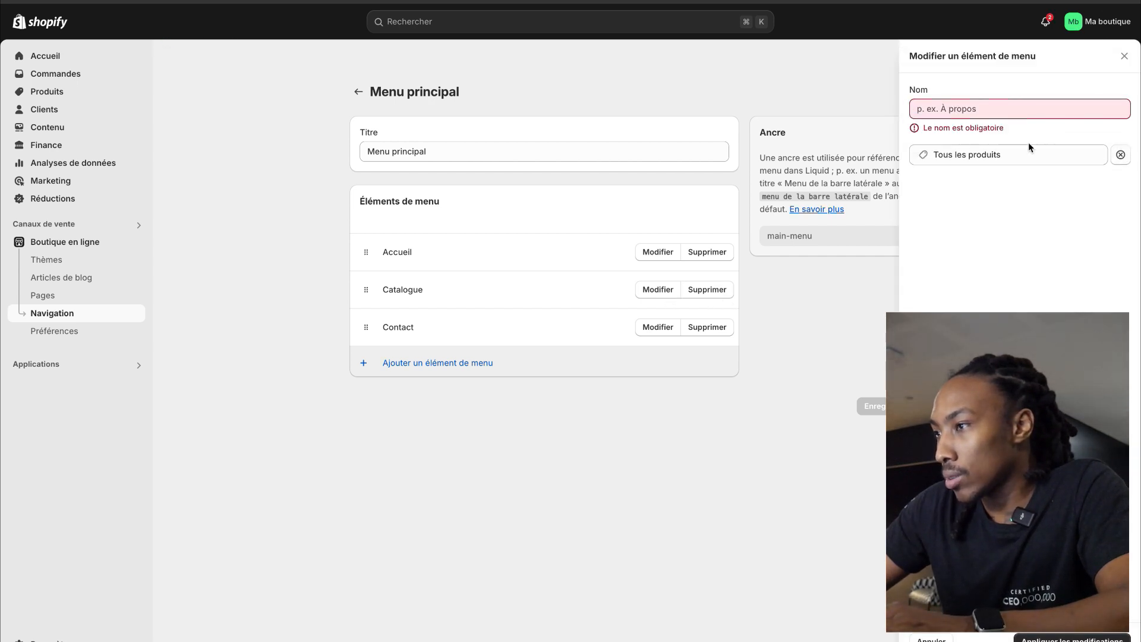
left_click(1027, 162)
left_click(1132, 167)
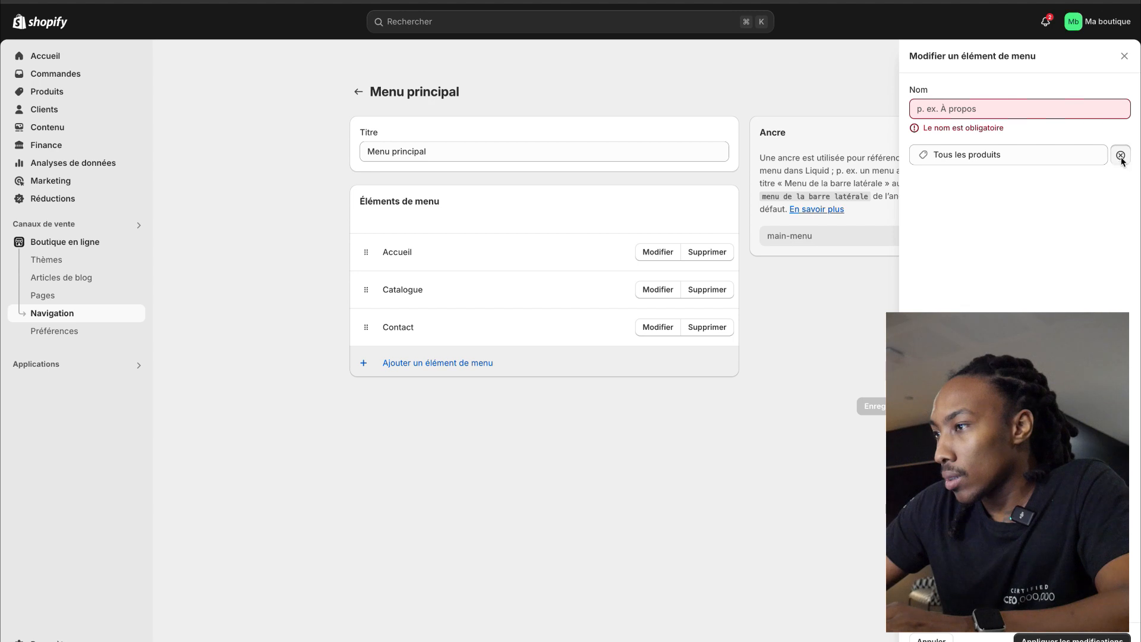
left_click(1120, 155)
left_click(969, 270)
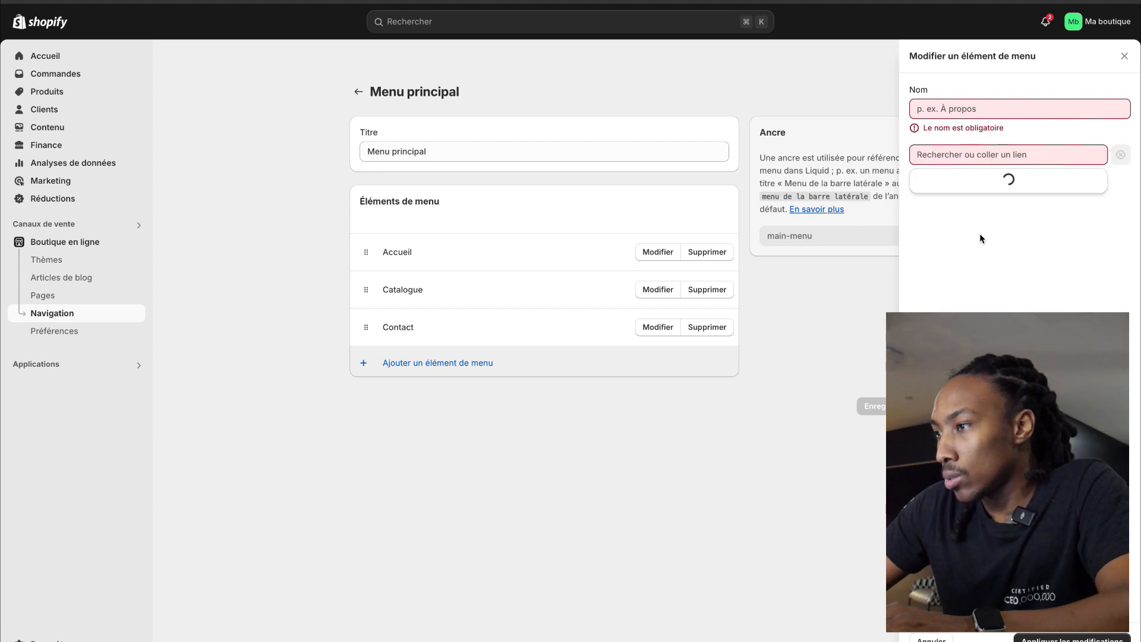
left_click(996, 208)
left_click(1120, 139)
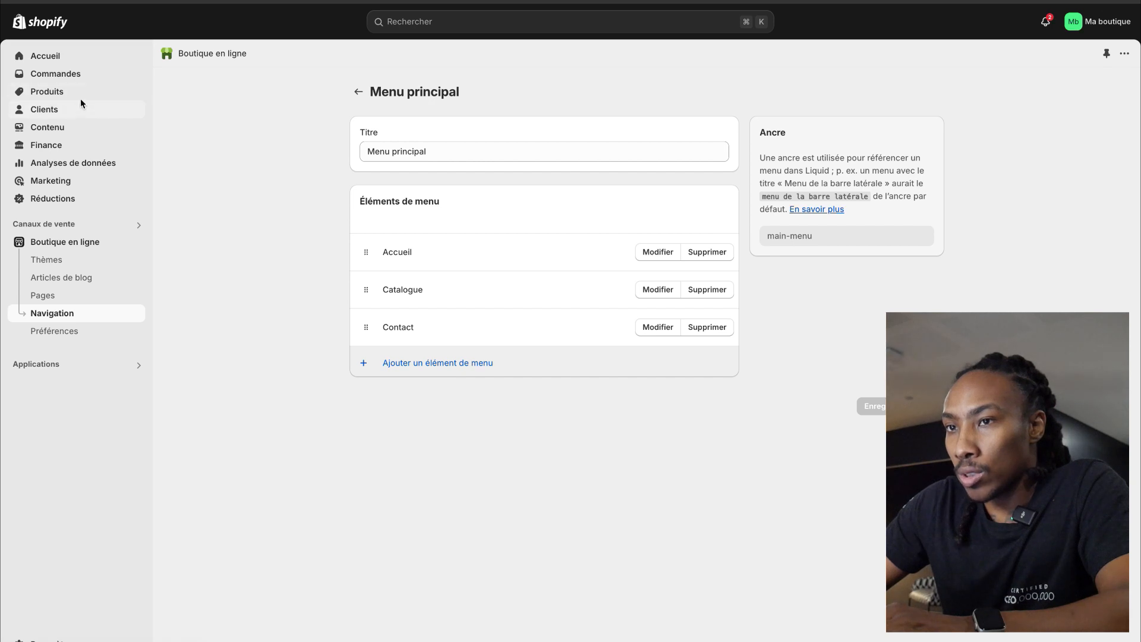
Step: Make the Kocoonix™ Collant polaire product available on the Boutique en ligne sales channel instead of Point de vente and save it
left_click(79, 97)
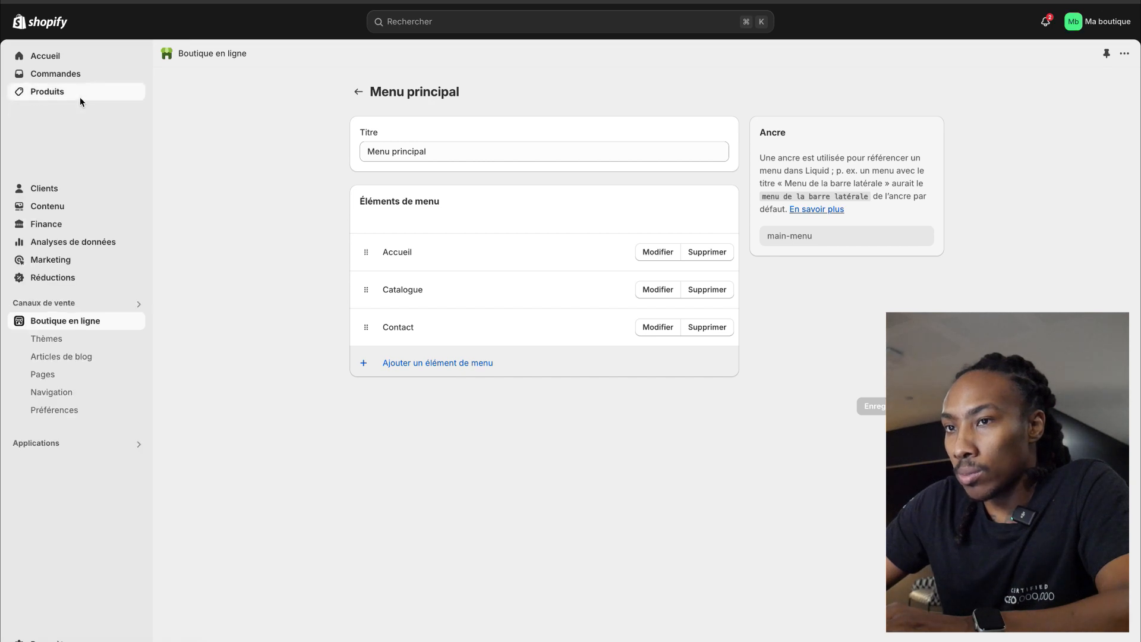
left_click(371, 158)
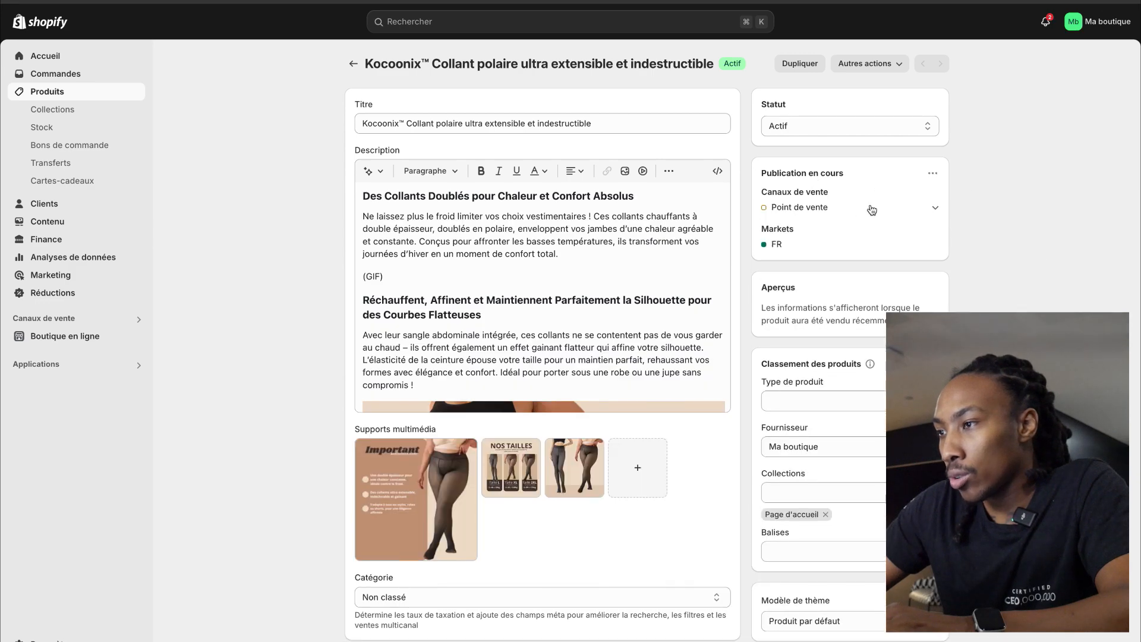
left_click(909, 200)
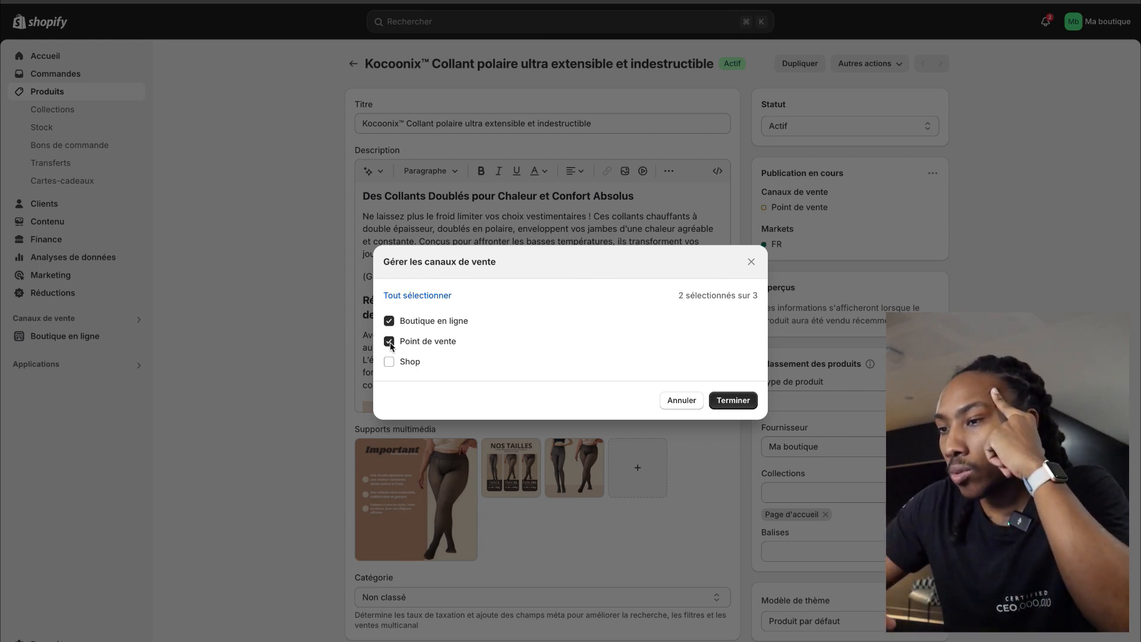
left_click(732, 399)
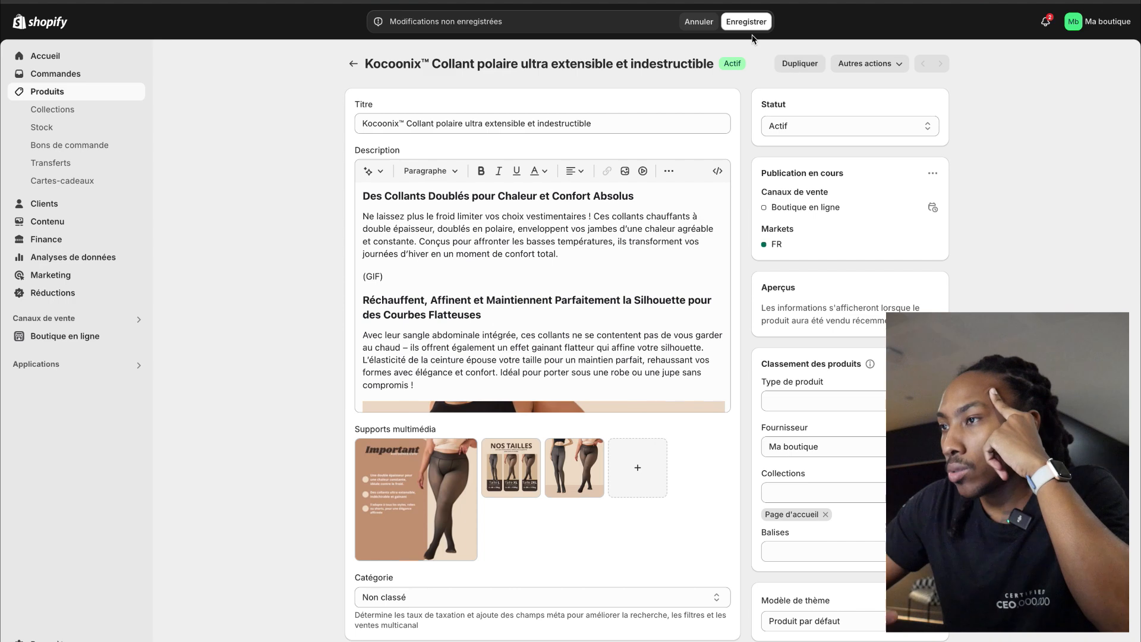
Step: Reopen the Menu principal and replace the Catalogue item's link with the Kocoonix™ Collant polaire product
left_click(82, 339)
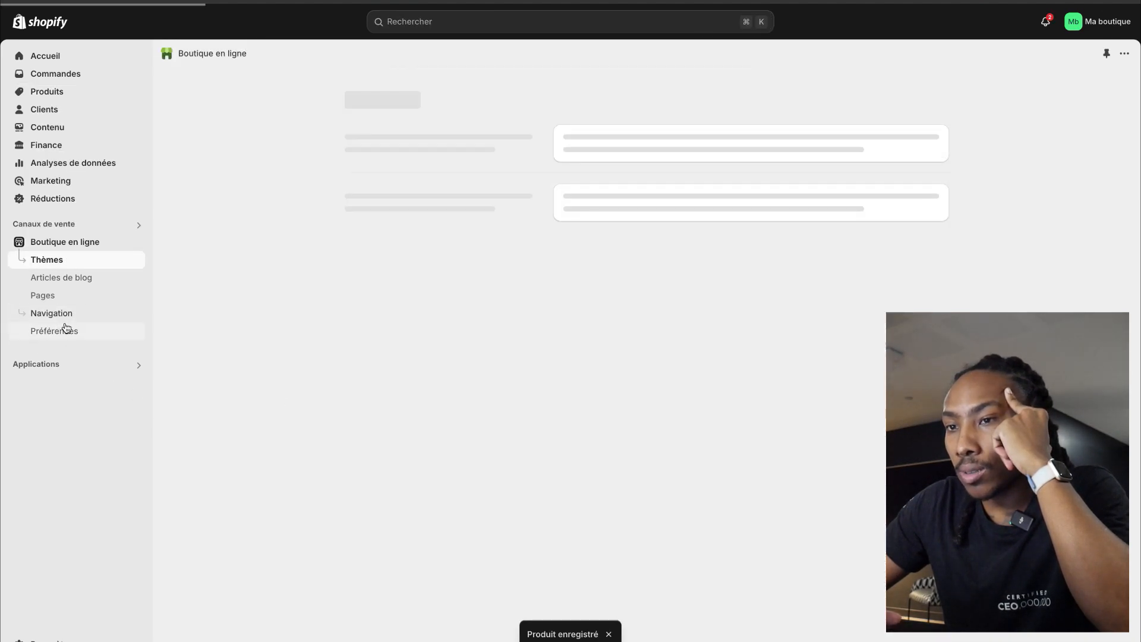
left_click(67, 316)
left_click(604, 206)
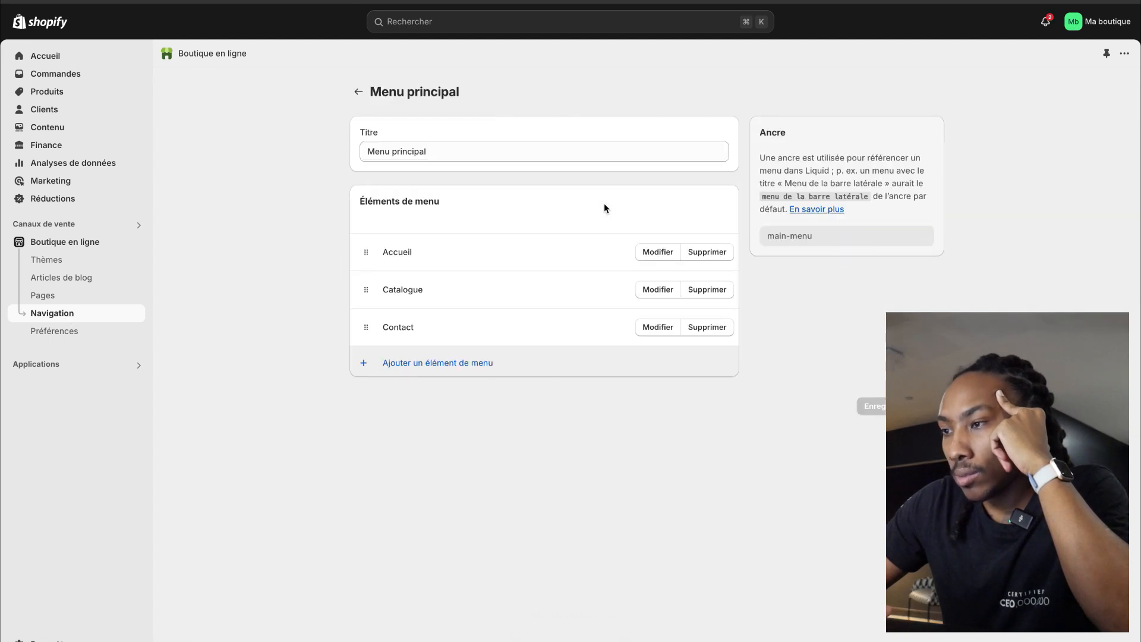
left_click(721, 291)
left_click(690, 368)
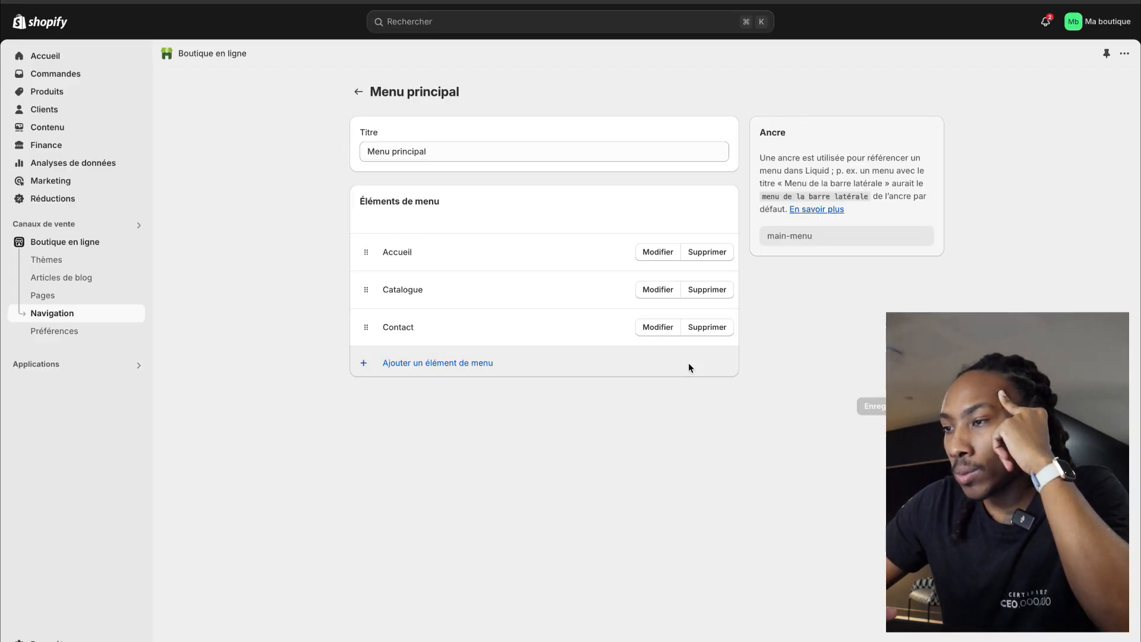
left_click(664, 296)
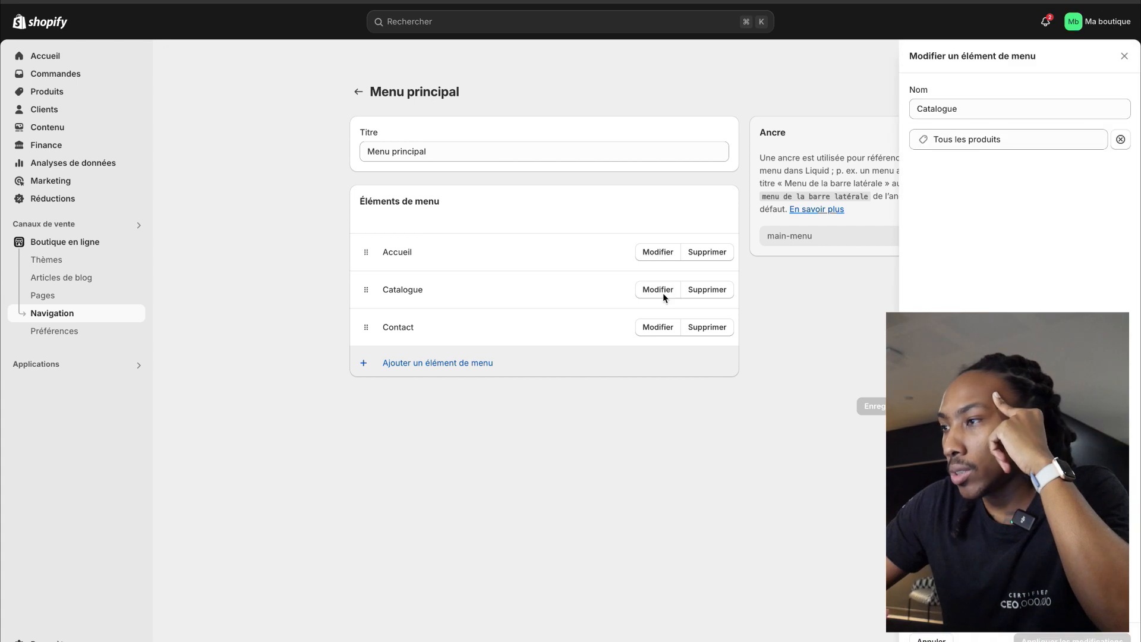
left_click(1120, 140)
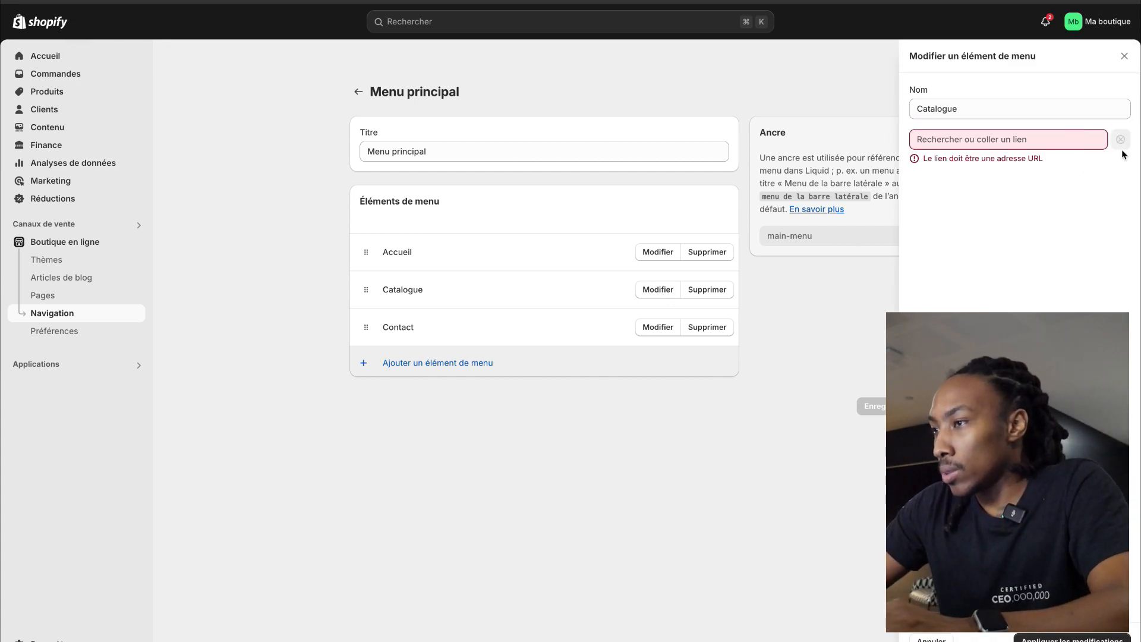
left_click(1045, 141)
left_click(982, 266)
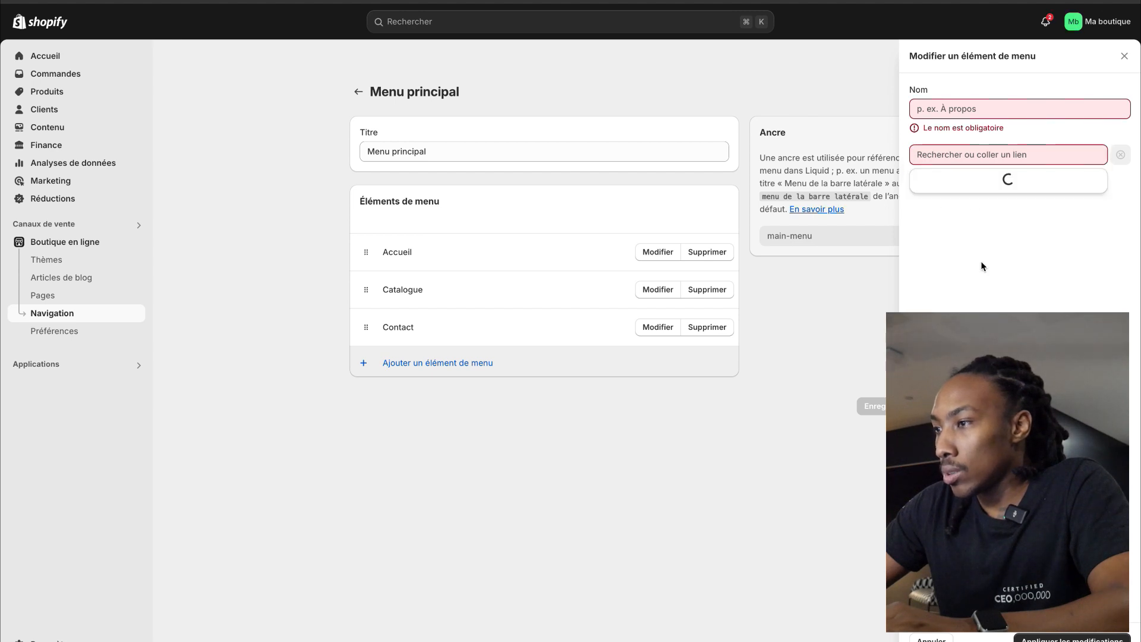
left_click(975, 241)
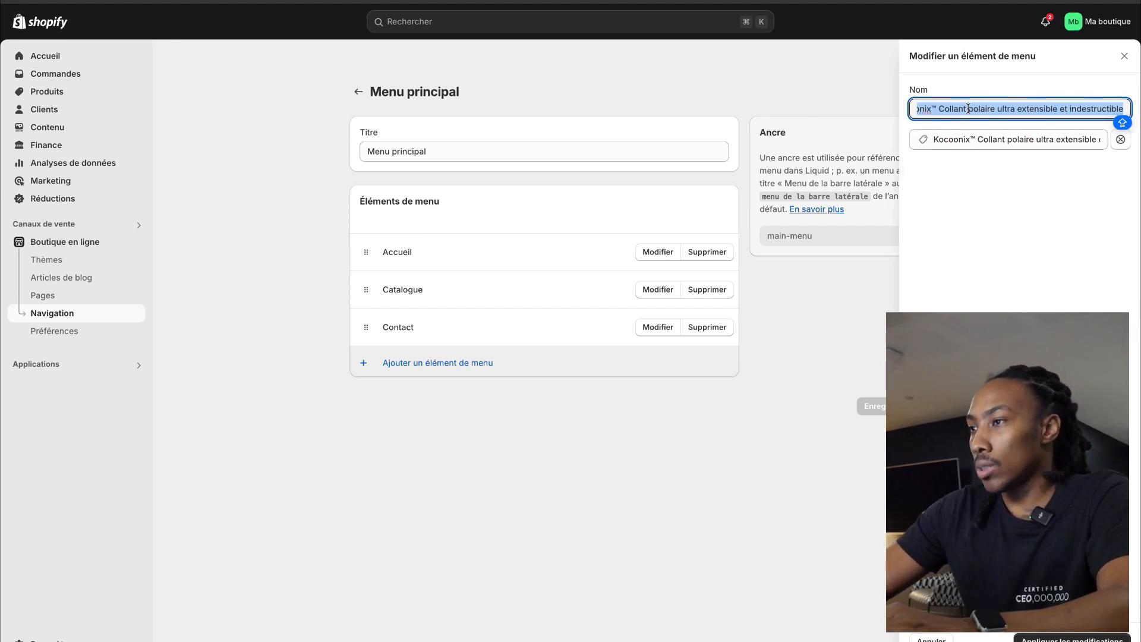
Step: Shorten the product menu item's name to "Kocoonix™ Collant polaire" and save the menu
left_click_drag(965, 109, 999, 110)
key("BackSpace")
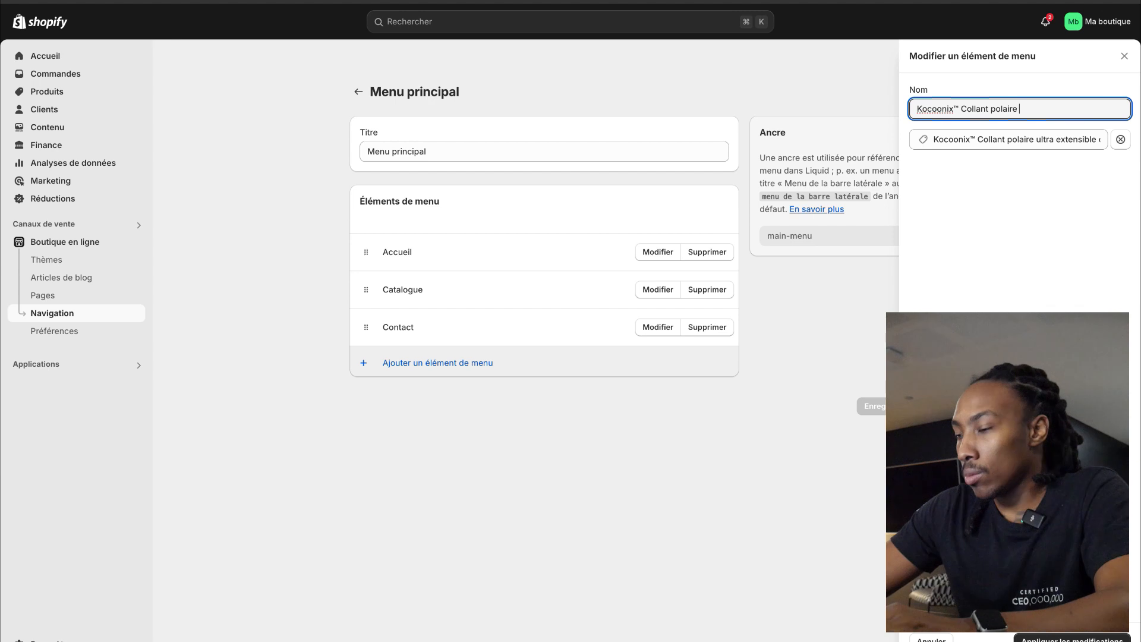
key("Return")
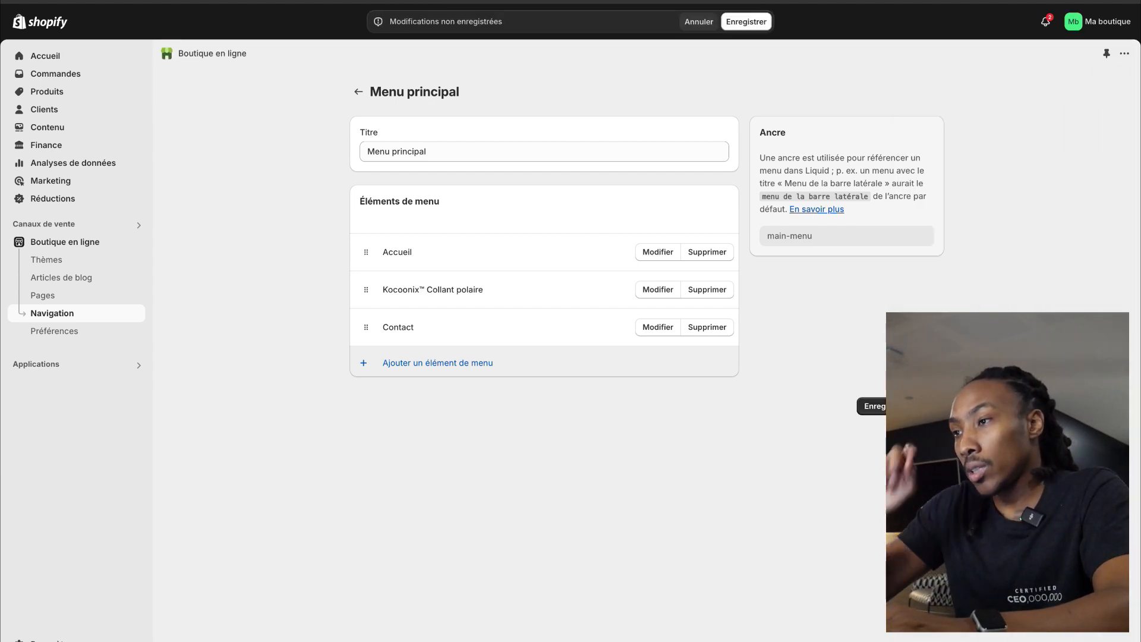
key("super+s")
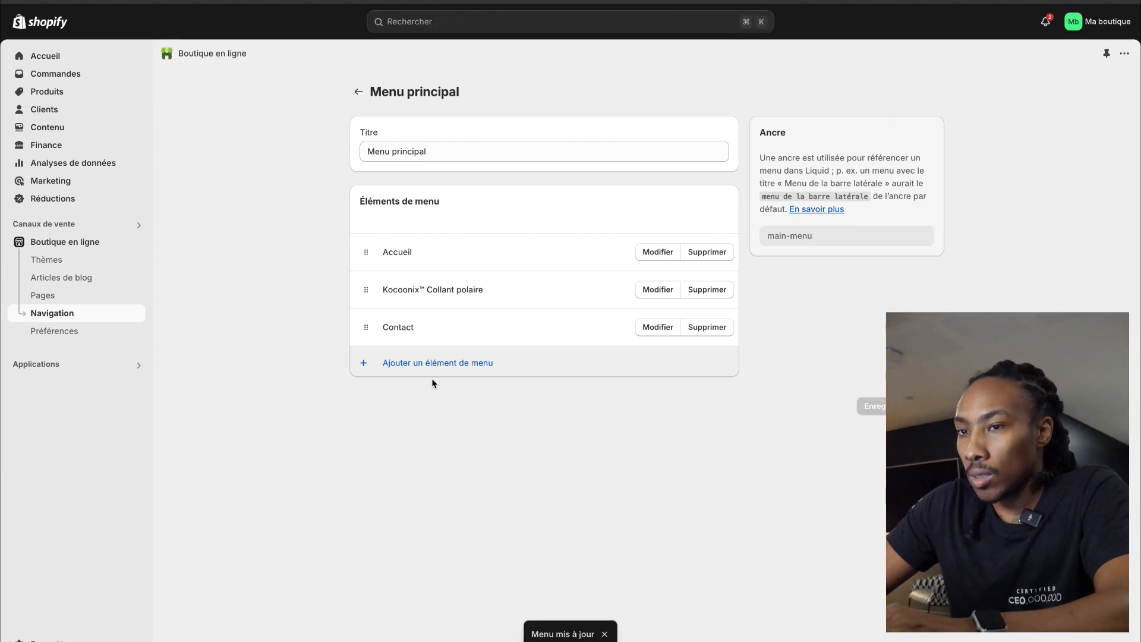
left_click(430, 372)
left_click(1051, 140)
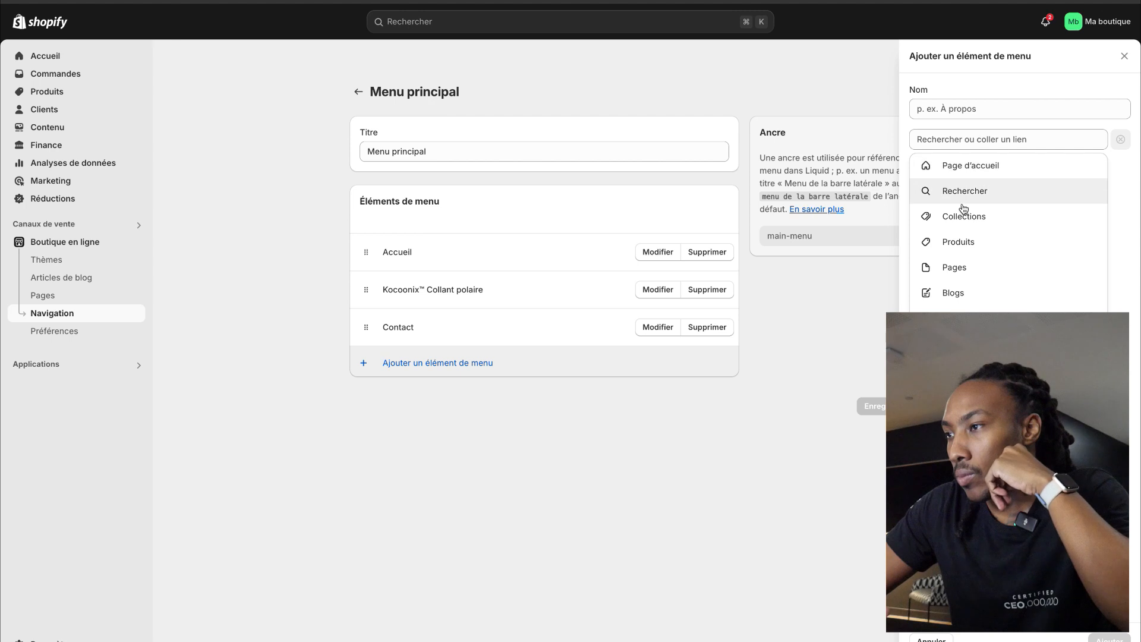
key("Escape")
Step: Create an online store page titled "Suivre ma commande" using the track-order theme template
left_click(69, 294)
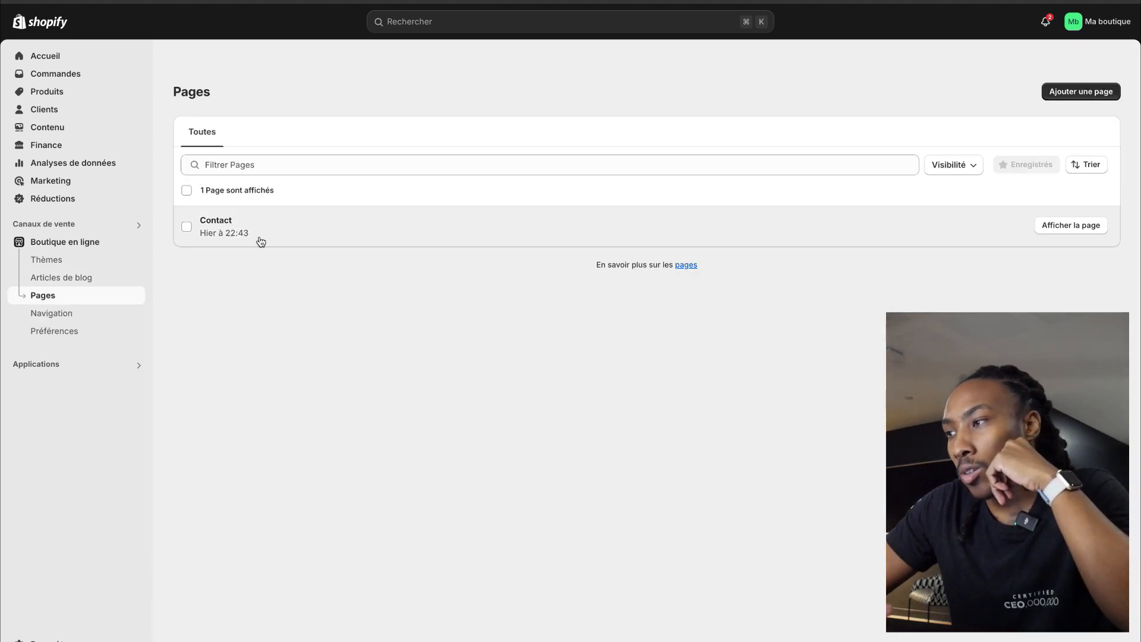
left_click(1093, 93)
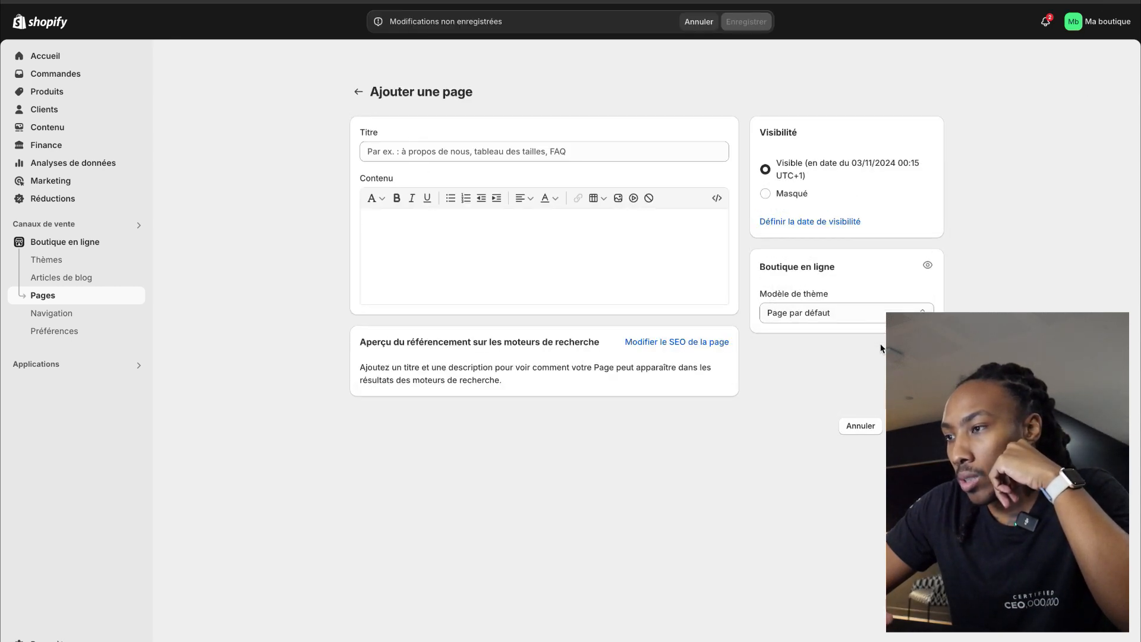
left_click(813, 320)
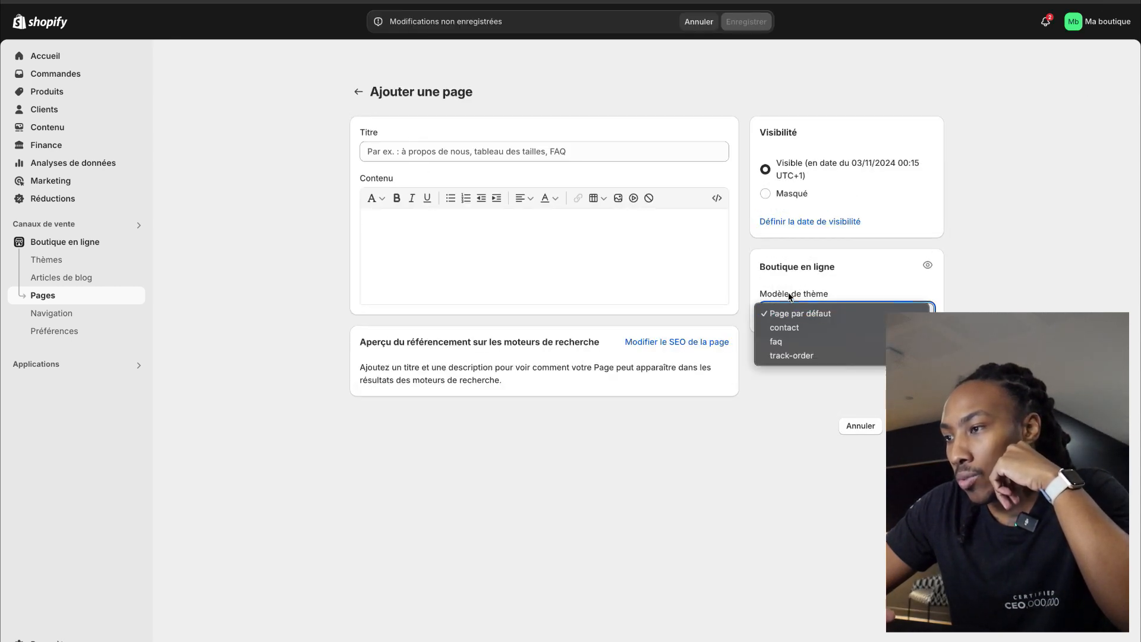
left_click(795, 355)
left_click(371, 154)
type("Suivre ma commande")
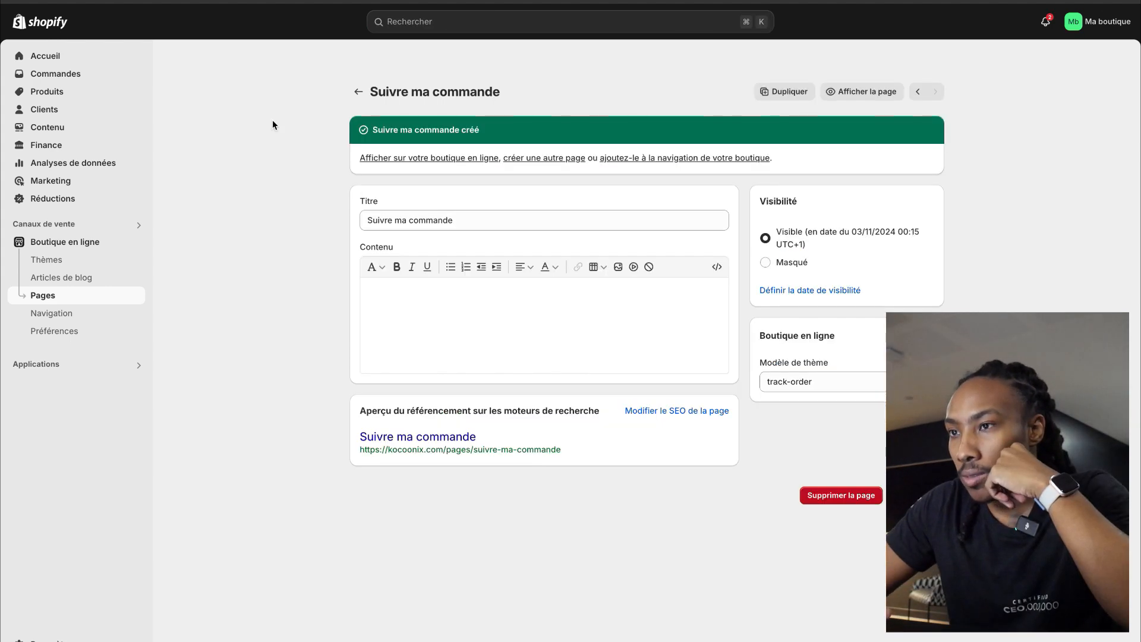
Step: Add a menu item linked to the Suivre ma commande page to the Menu principal, placed above Contact, and save
left_click(64, 315)
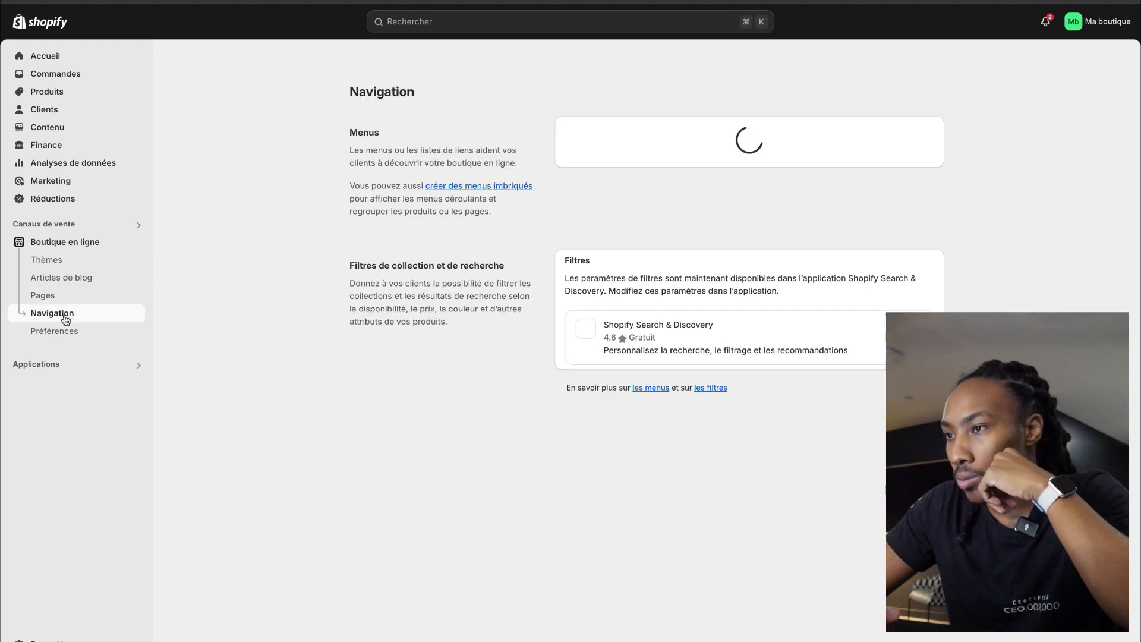
left_click(612, 208)
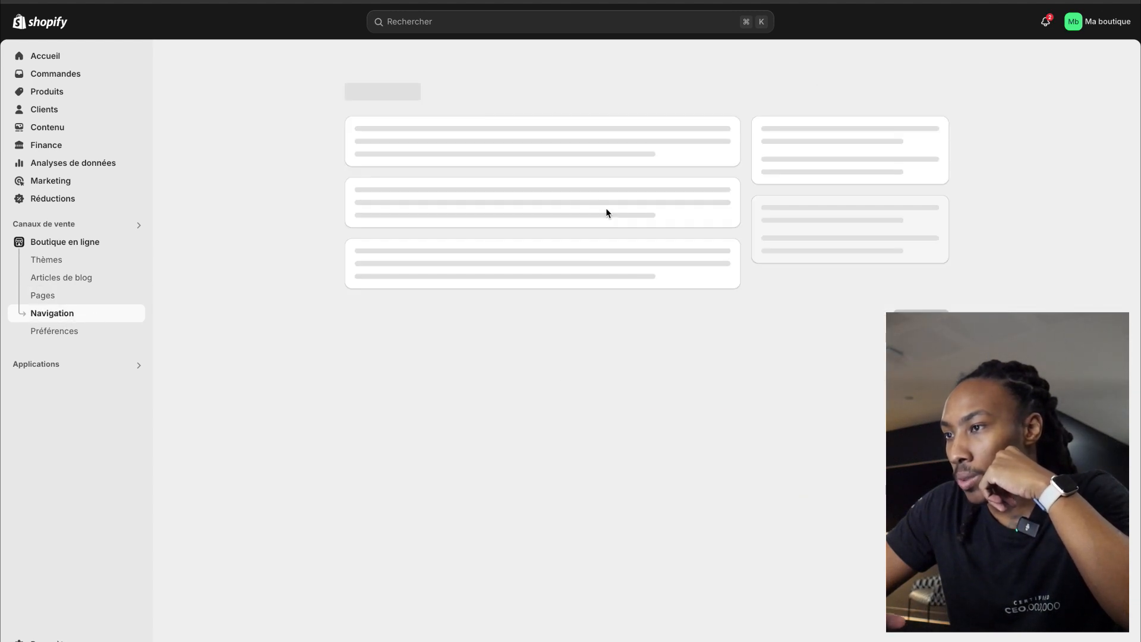
left_click(420, 363)
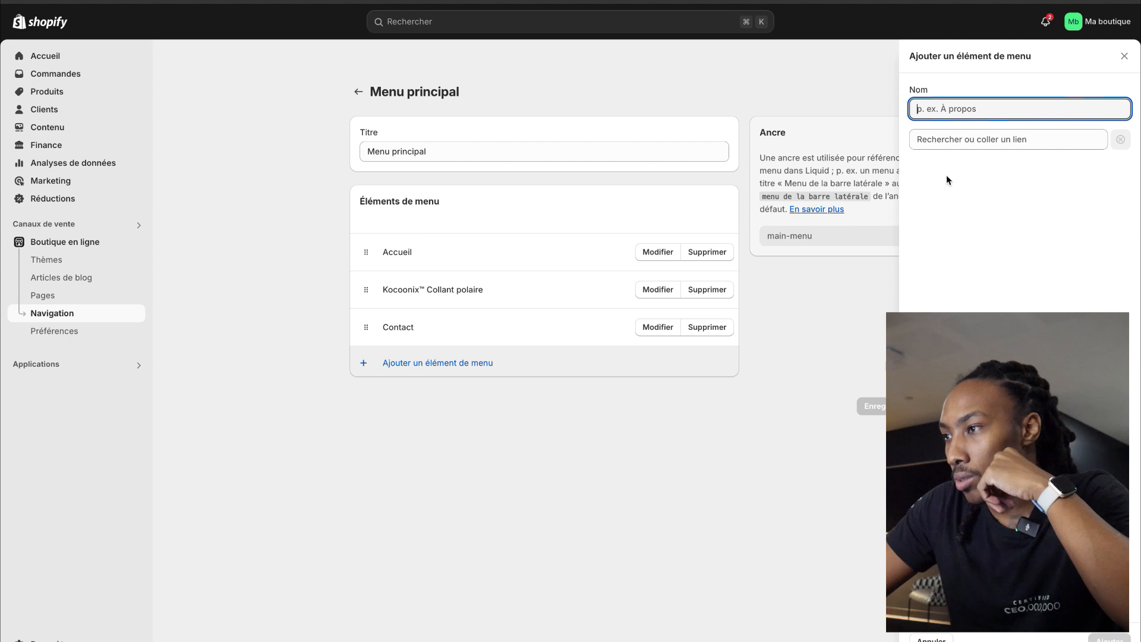
left_click(981, 139)
left_click(960, 267)
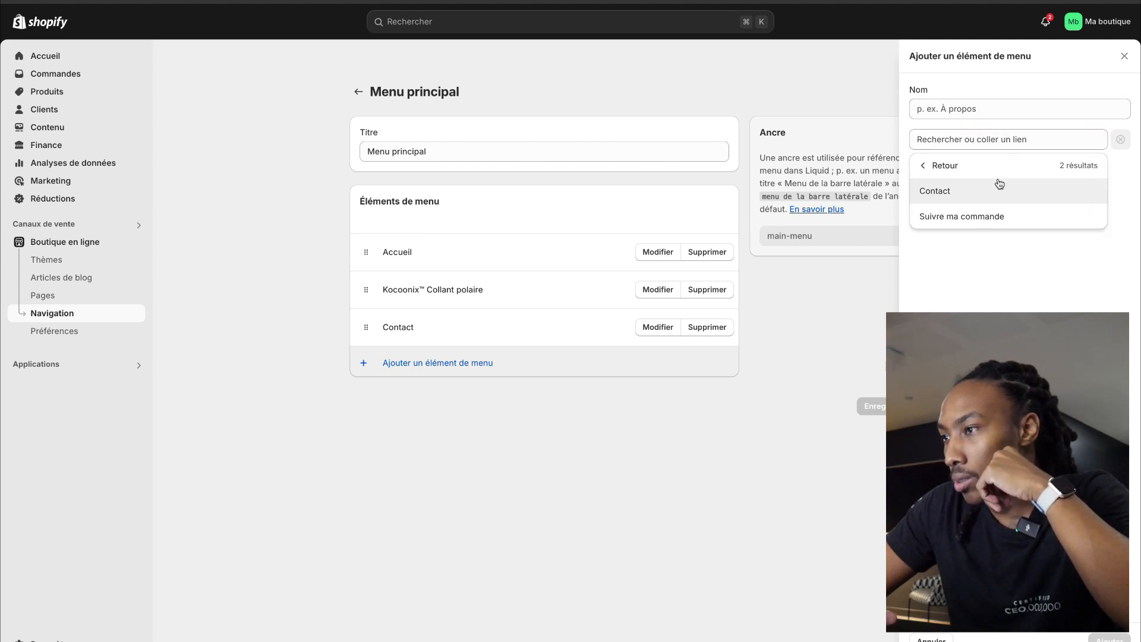
left_click(985, 213)
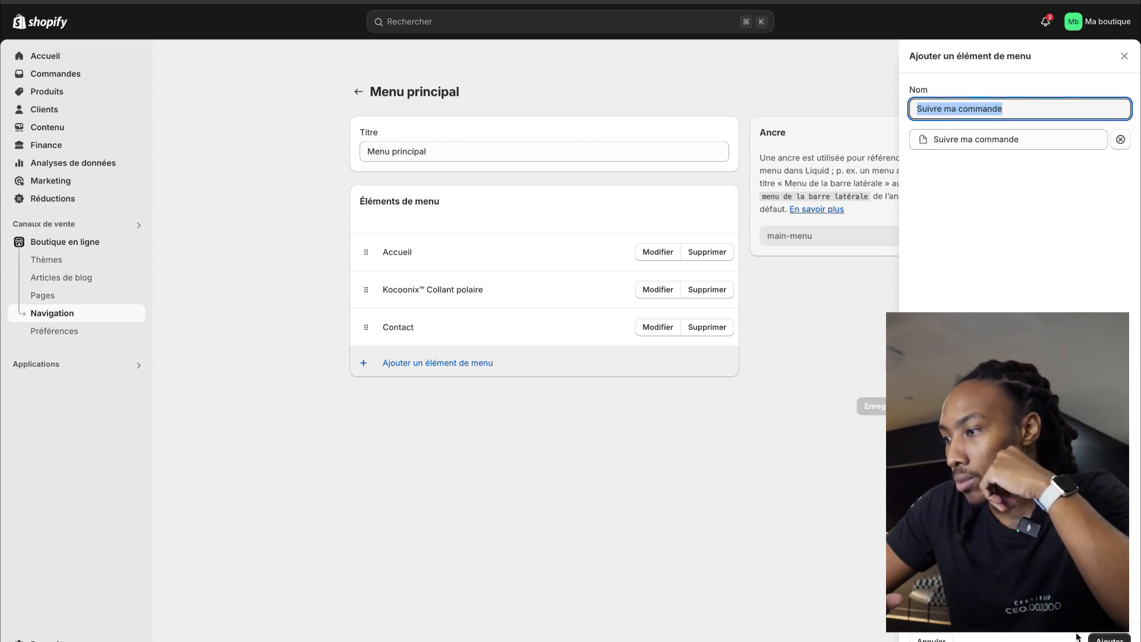
left_click(1098, 638)
left_click_drag(366, 365, 372, 336)
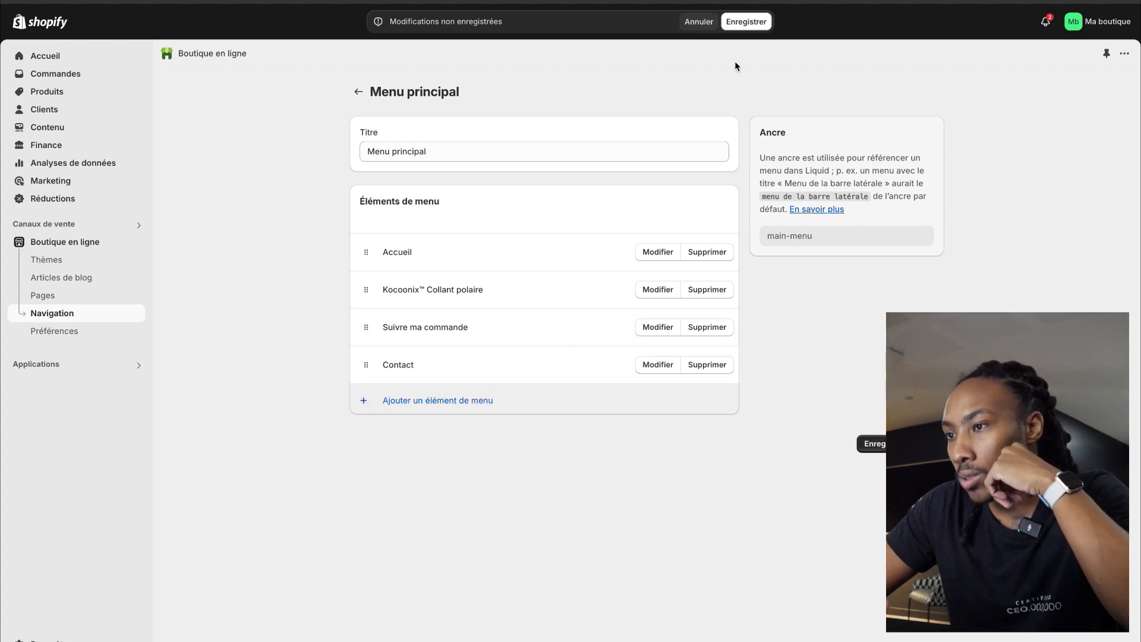
left_click(748, 24)
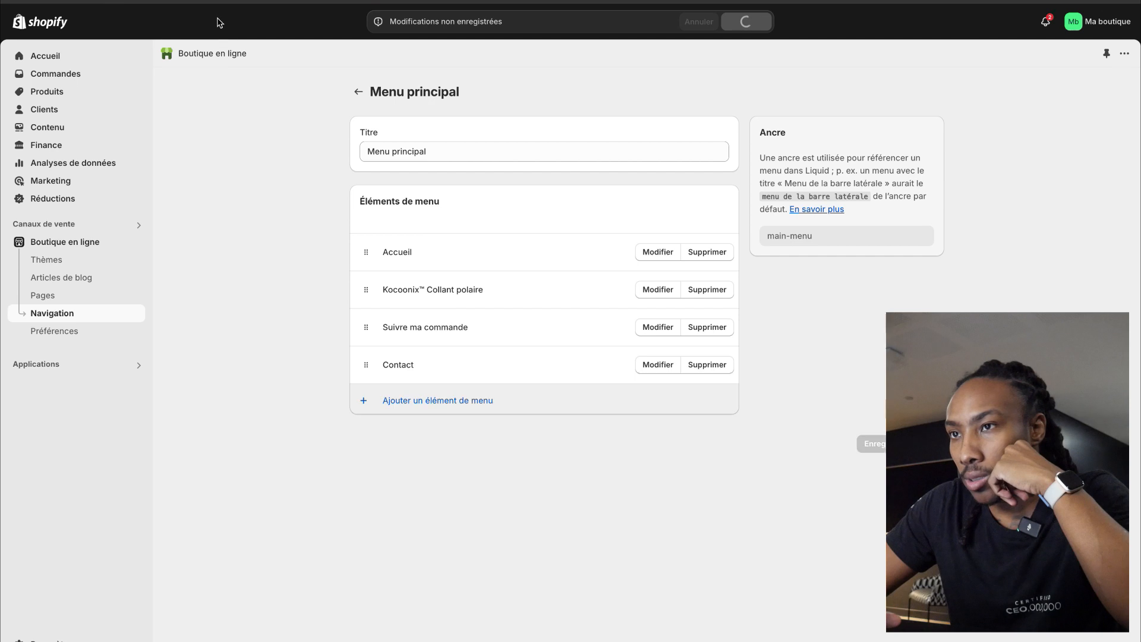
Step: Open the shrine-pro theme for customisation, move the Barre d'annonces above the Horizontal Ticker in the header and save
left_click(357, 94)
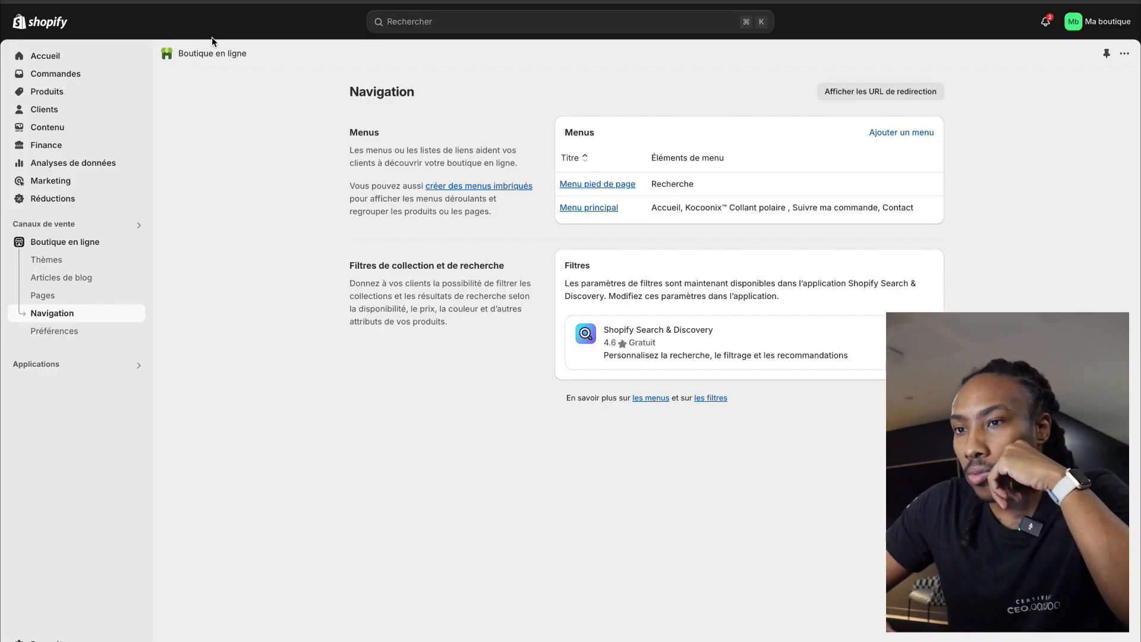
left_click(81, 246)
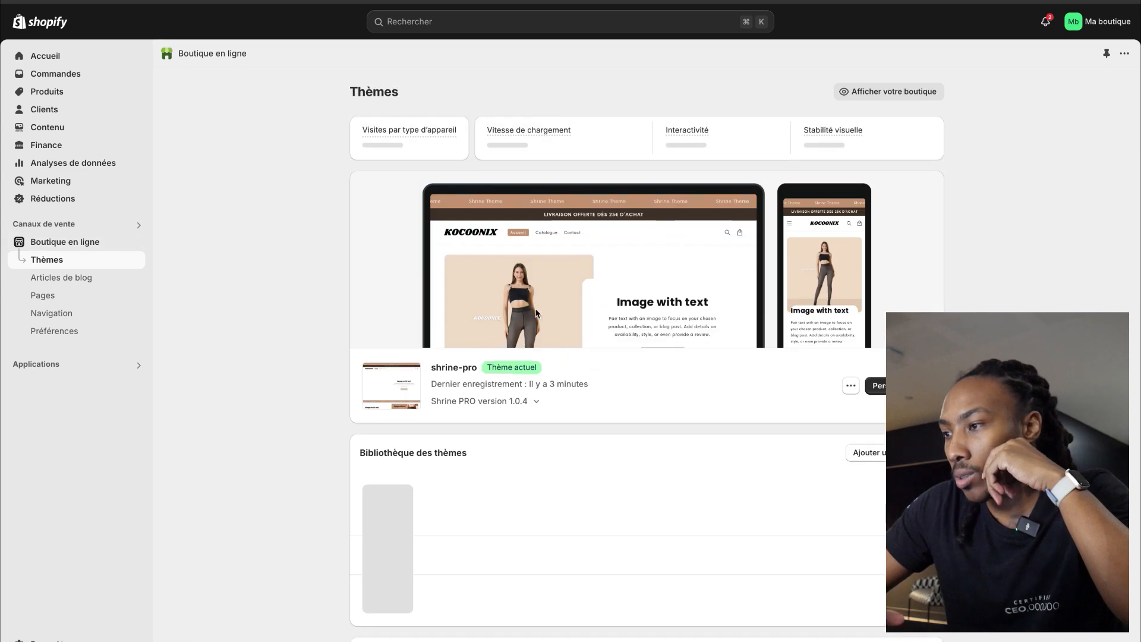
left_click(875, 387)
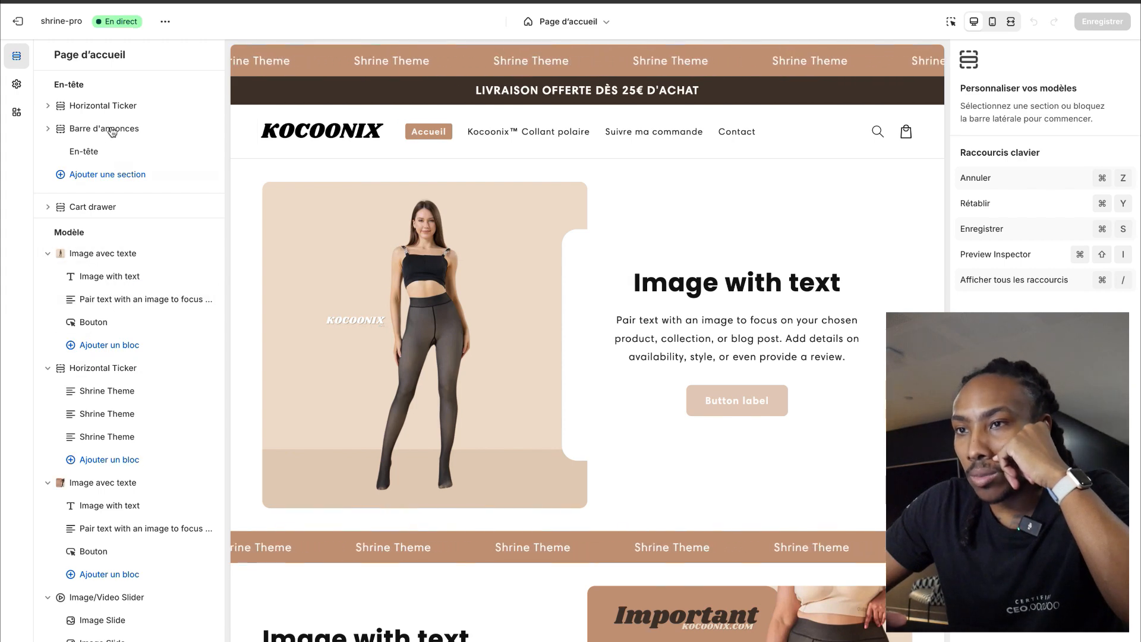
left_click_drag(56, 127, 62, 106)
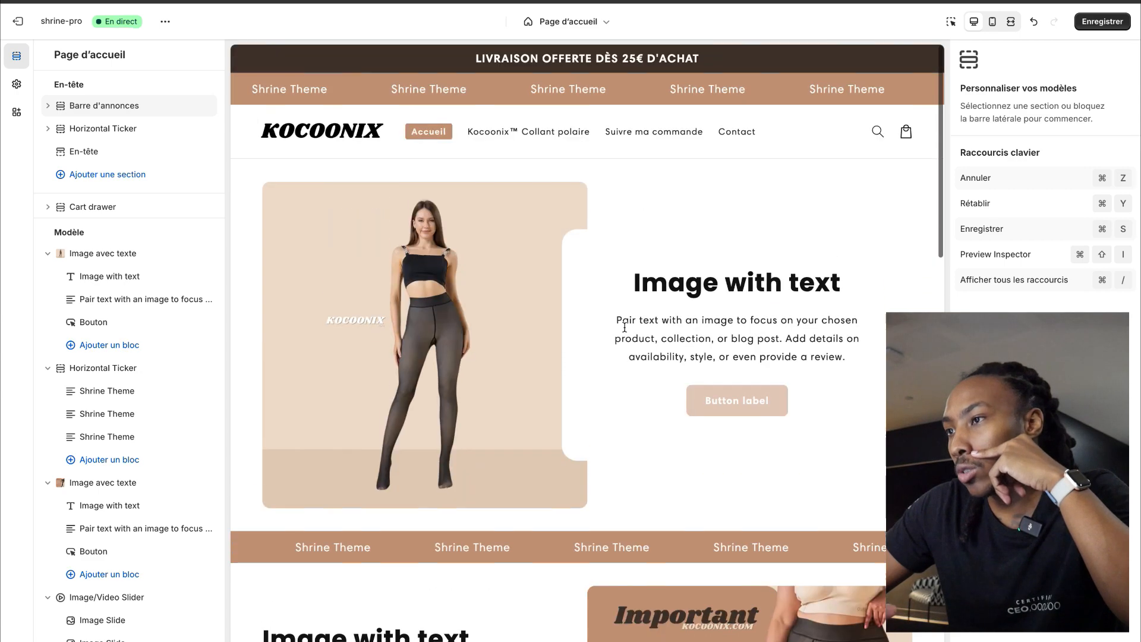
key("super+s")
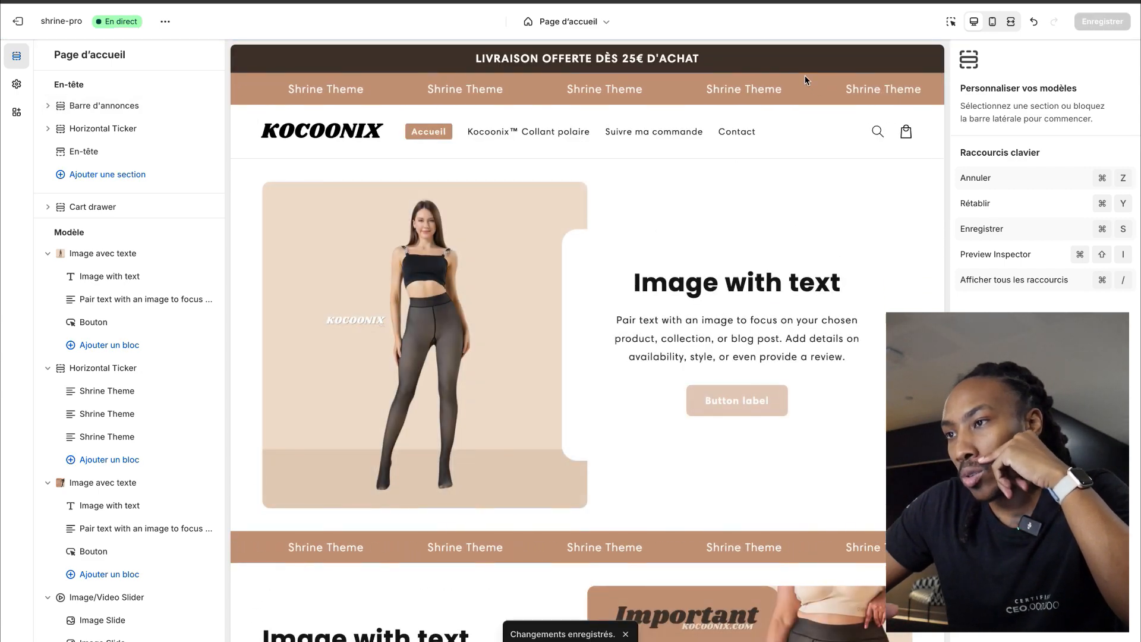
Step: Hide the Image/Video Slider section on the home page
scroll(601, 214, "down", 4)
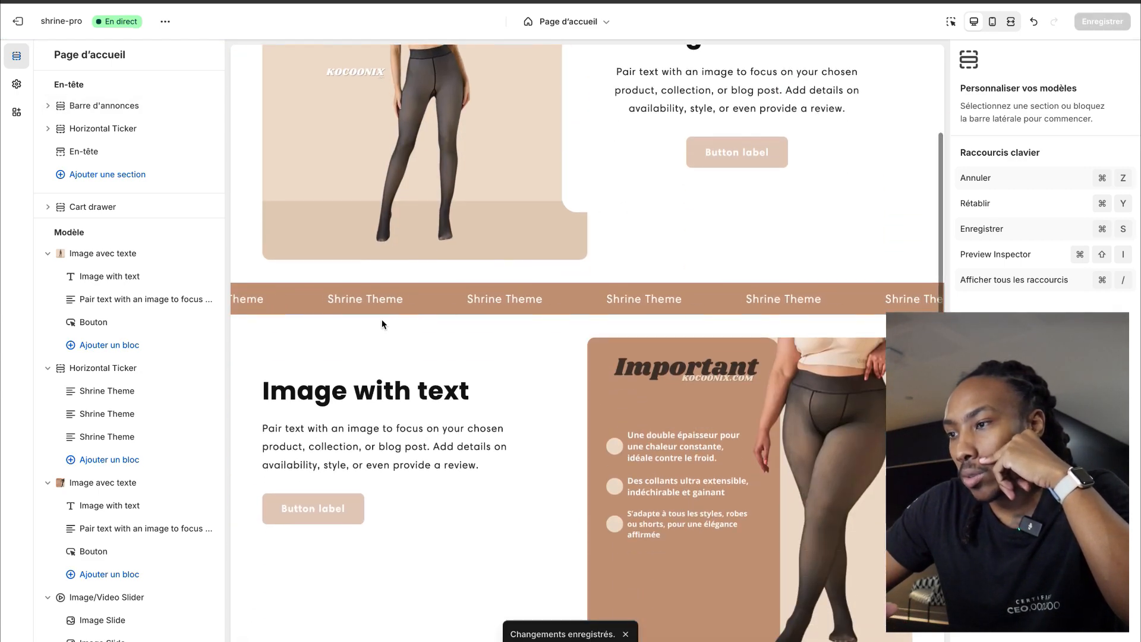
scroll(655, 330, "down", 4)
scroll(655, 329, "up", 5)
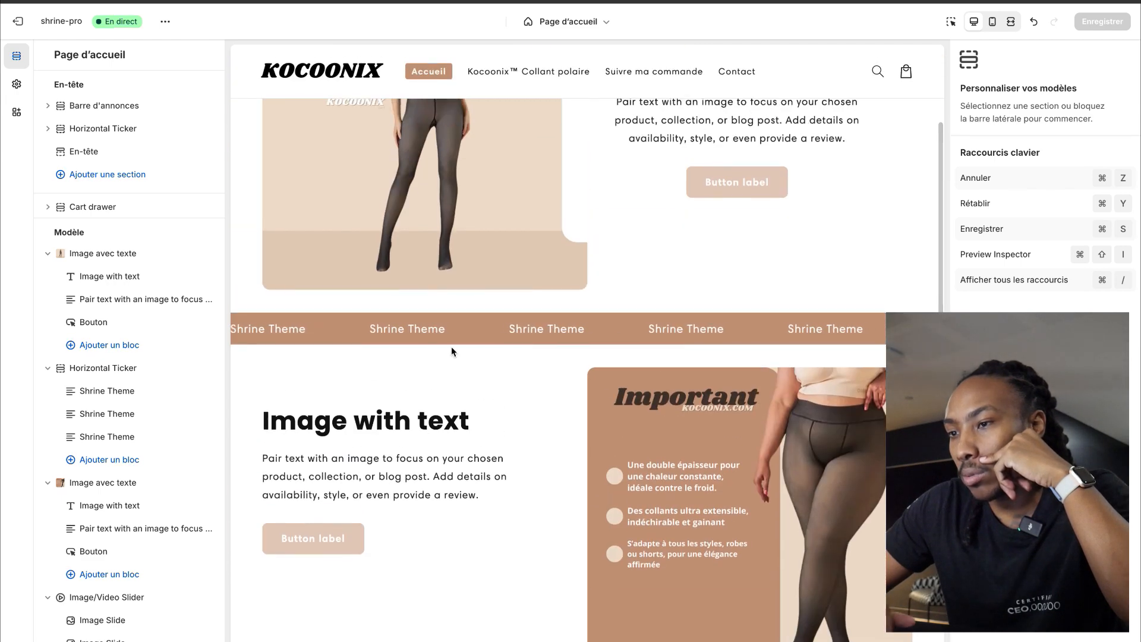
scroll(451, 347, "down", 10)
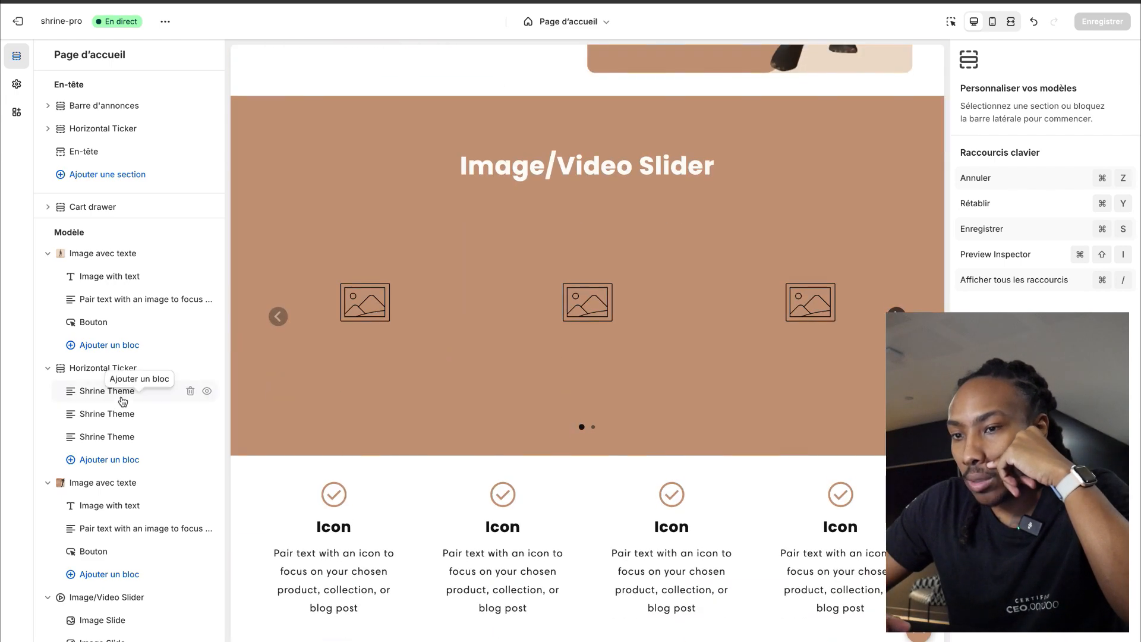
scroll(123, 401, "down", 3)
left_click(208, 430)
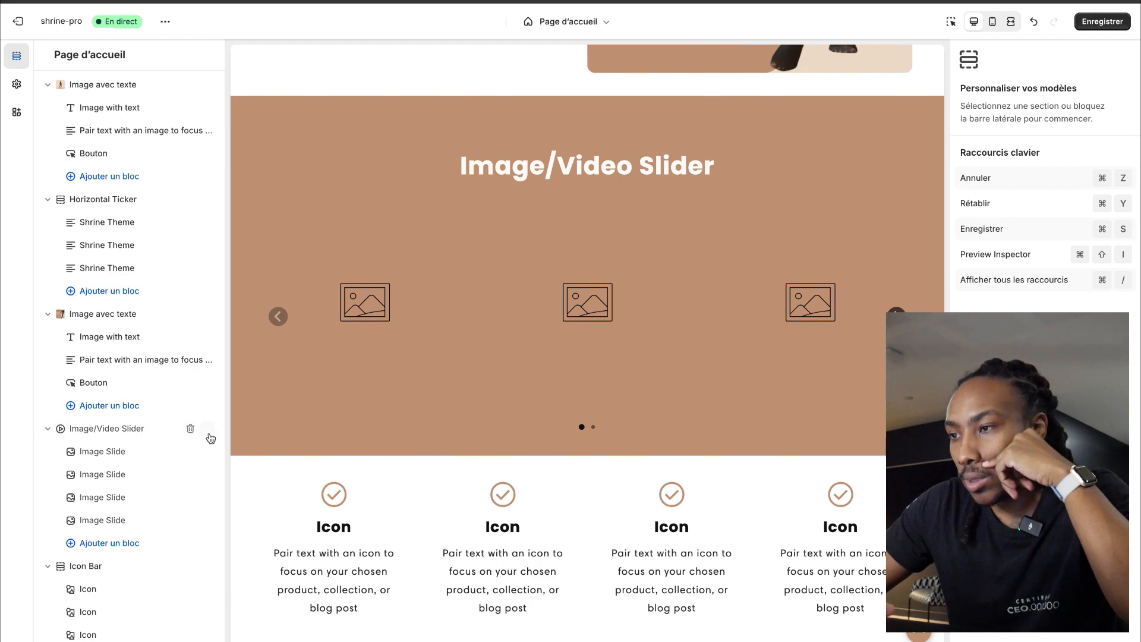
Step: Save the home page changes and open the Kocoonix™ Collant polaire product page for customisation
key("super+s")
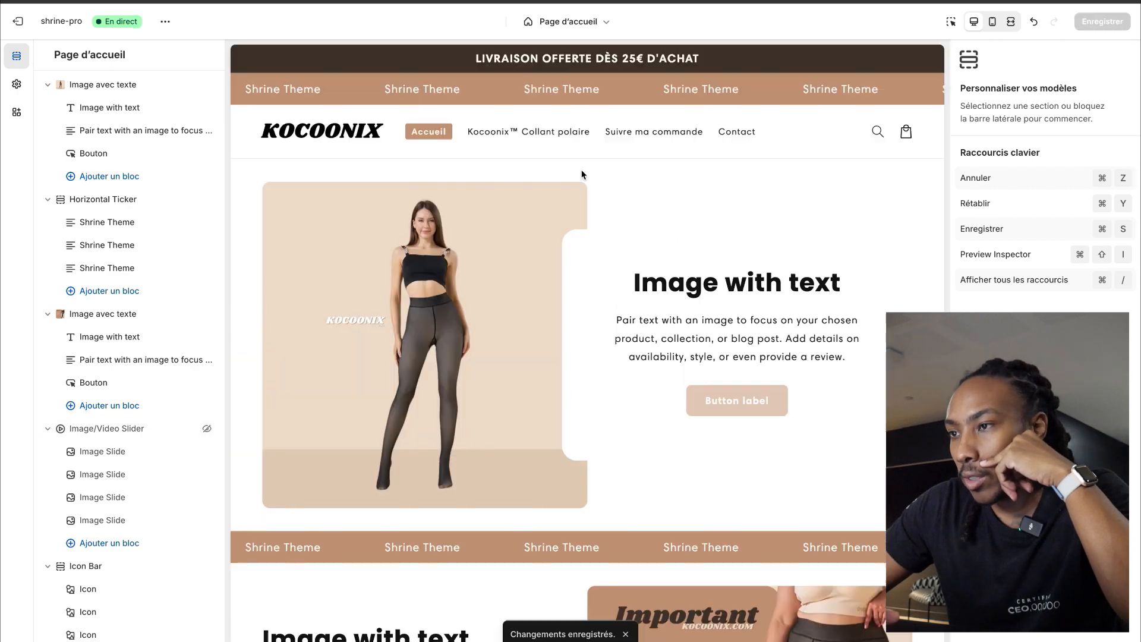
left_click(538, 133)
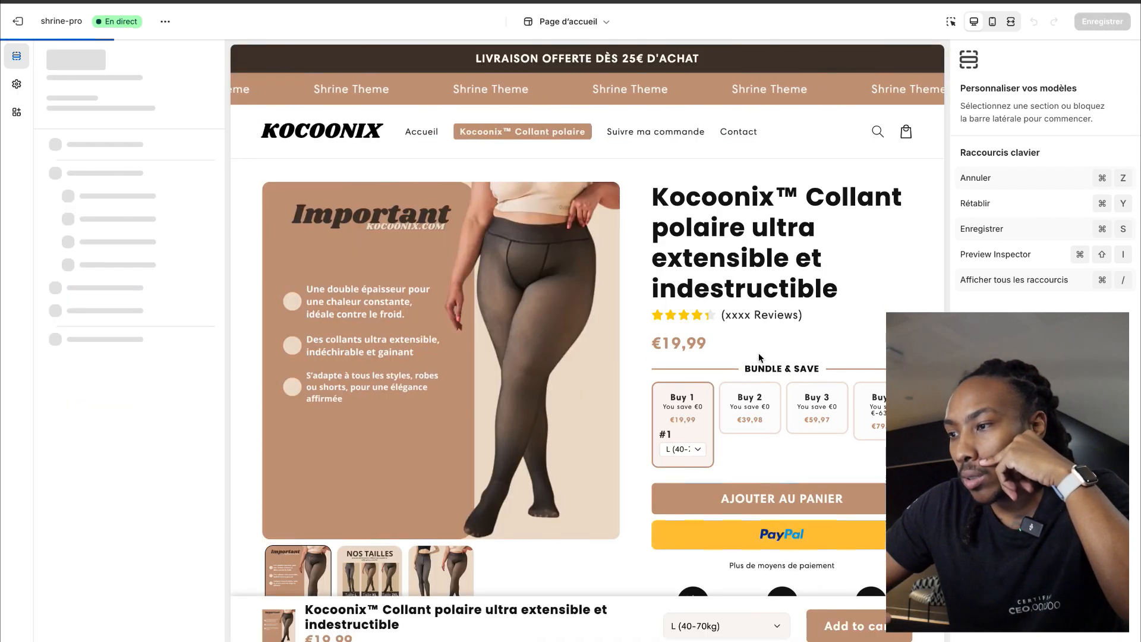
scroll(786, 346, "down", 3)
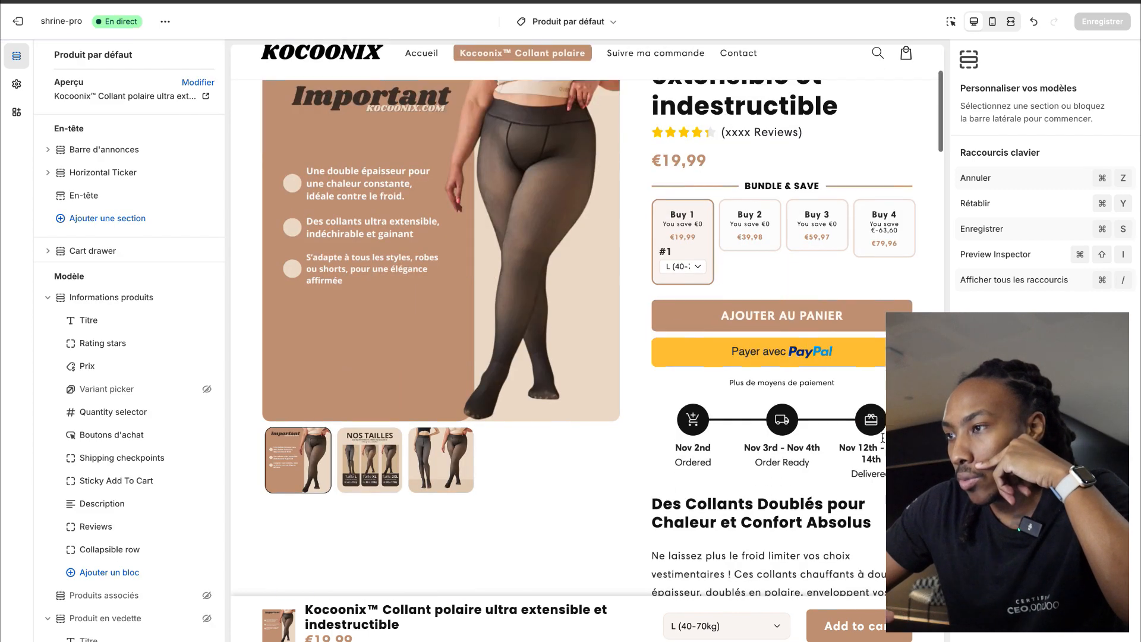
scroll(883, 438, "up", 3)
Step: Set the product title block in Informations produits to the Small title size
left_click(951, 22)
left_click(789, 232)
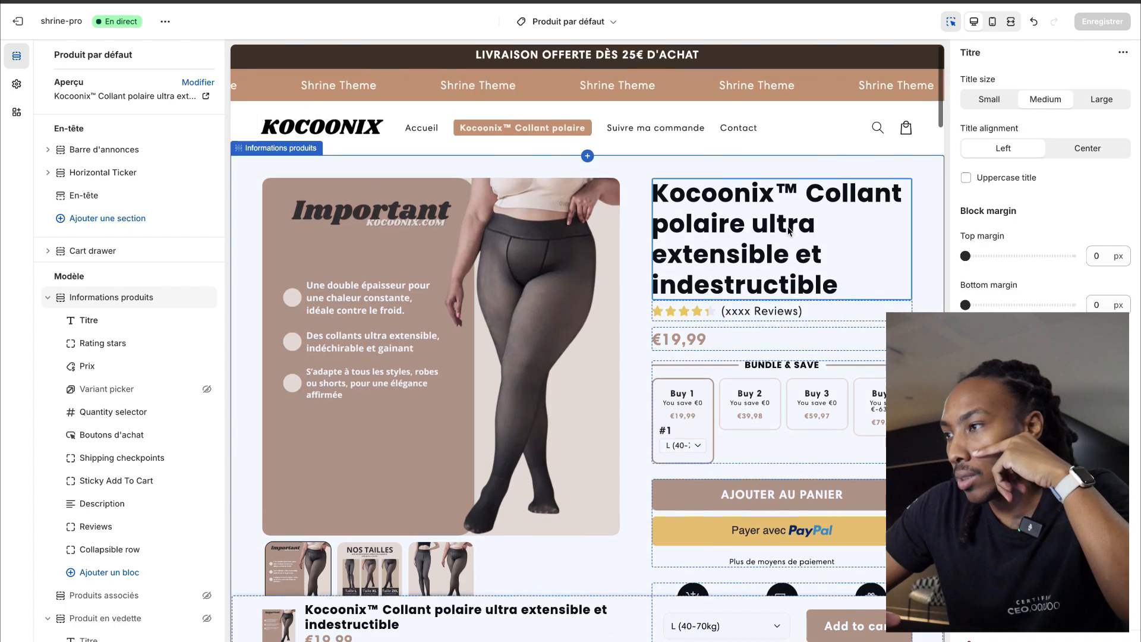
scroll(790, 232, "down", 2)
left_click(989, 100)
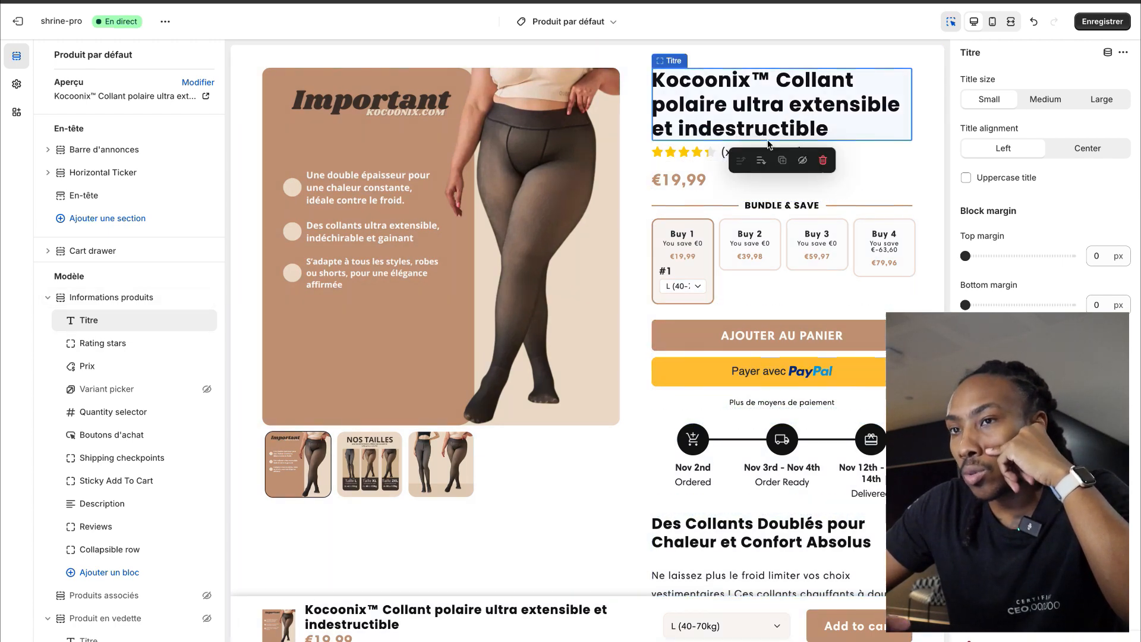
Step: Set the theme's heading typography to 100% font size scale, 1.1 line height and 0.4 letter spacing, and save
left_click(16, 84)
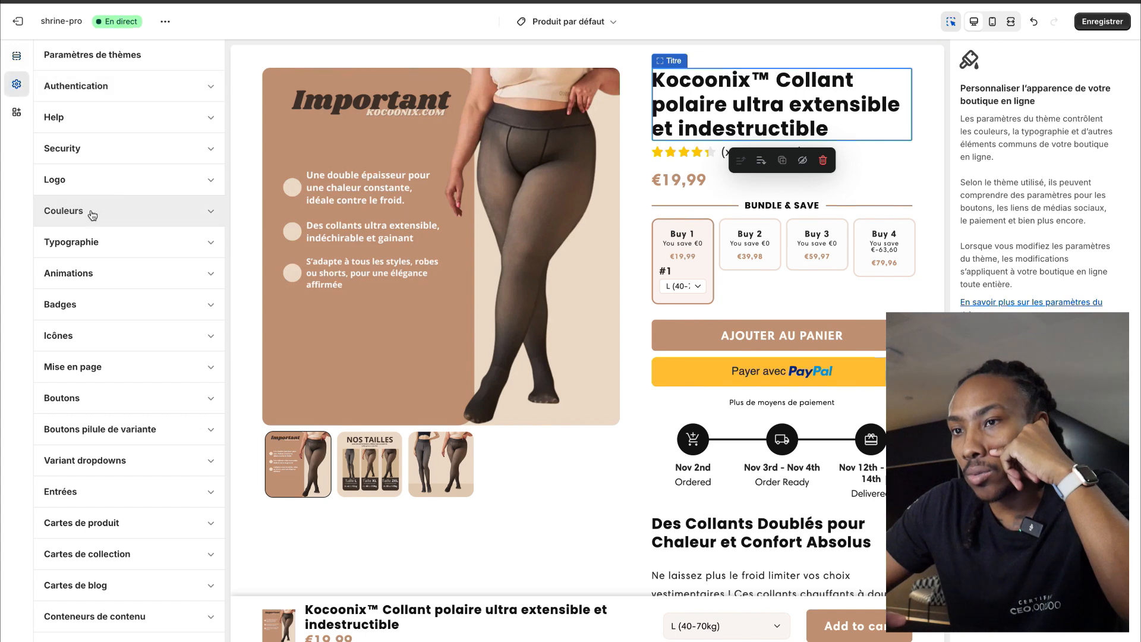
left_click(93, 244)
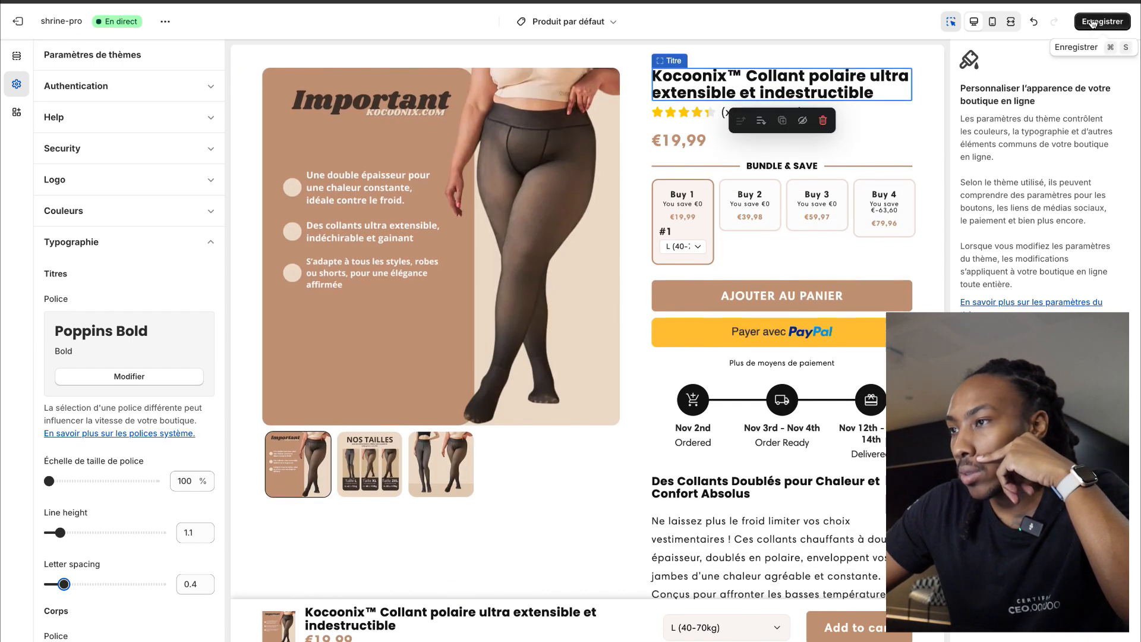
left_click(1103, 21)
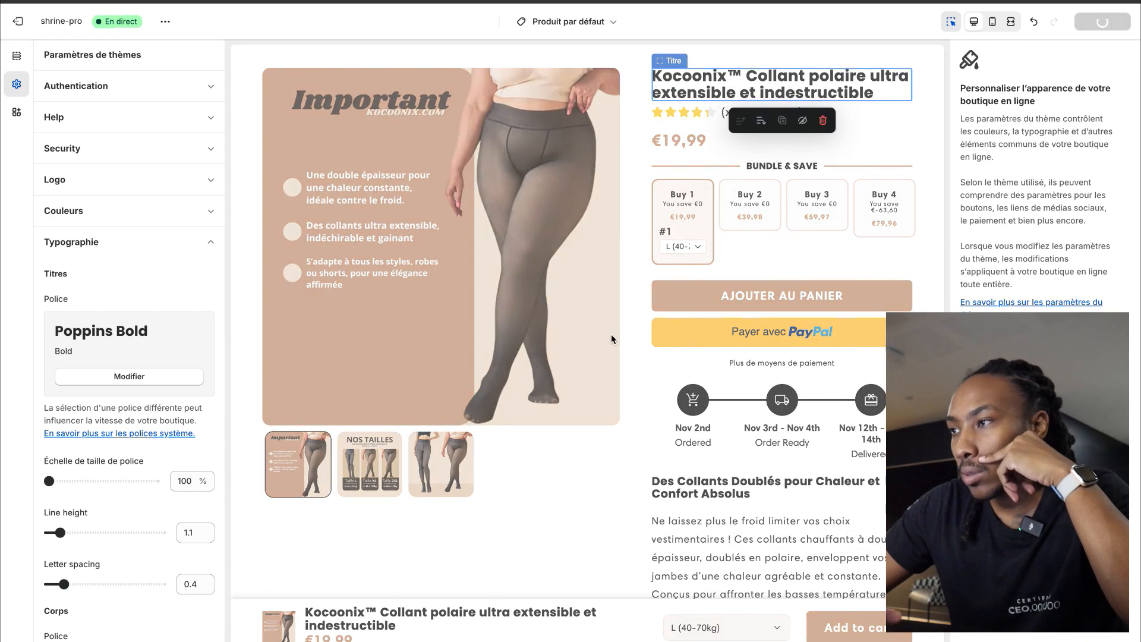
Step: Show the product image thumbnails on mobile in Informations produits, change the number of displayed thumbnails, and save
left_click(991, 27)
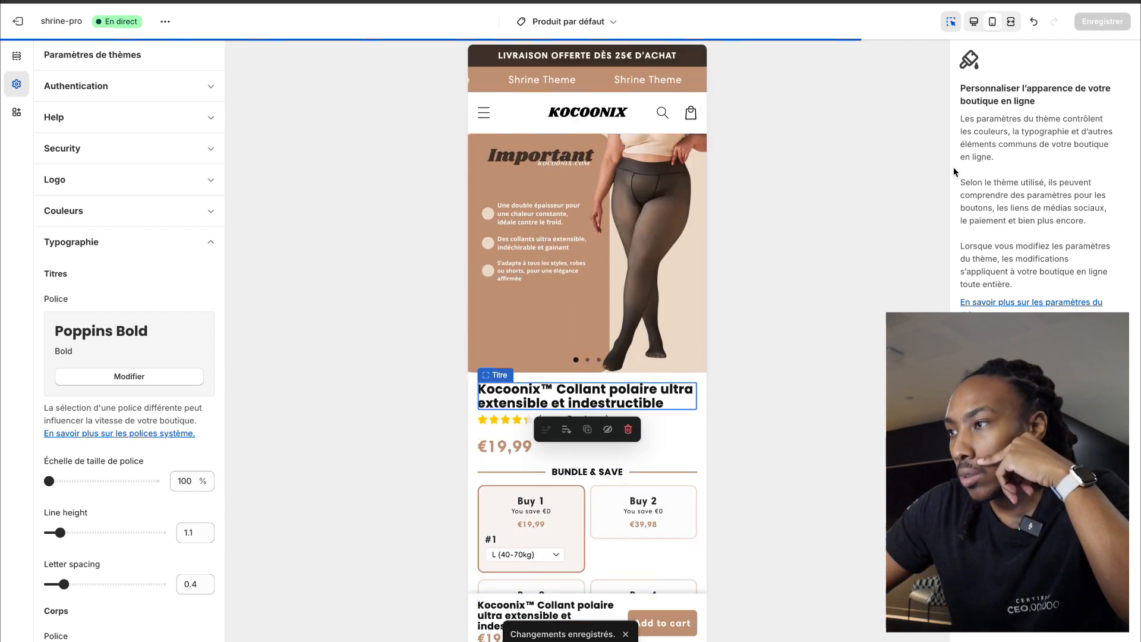
left_click(976, 21)
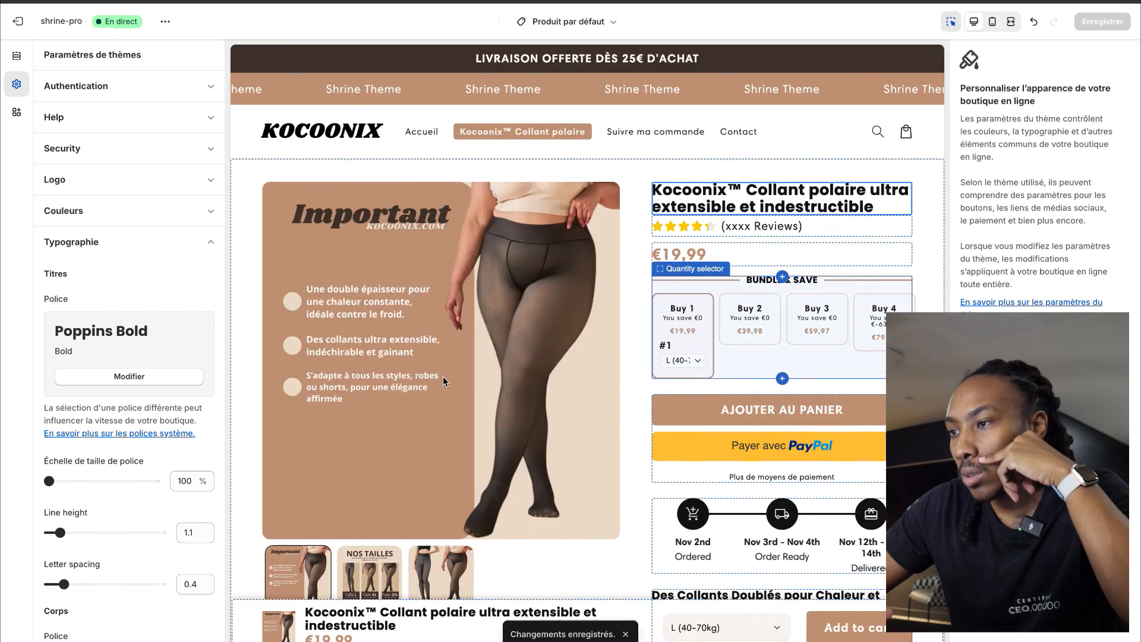
left_click(992, 21)
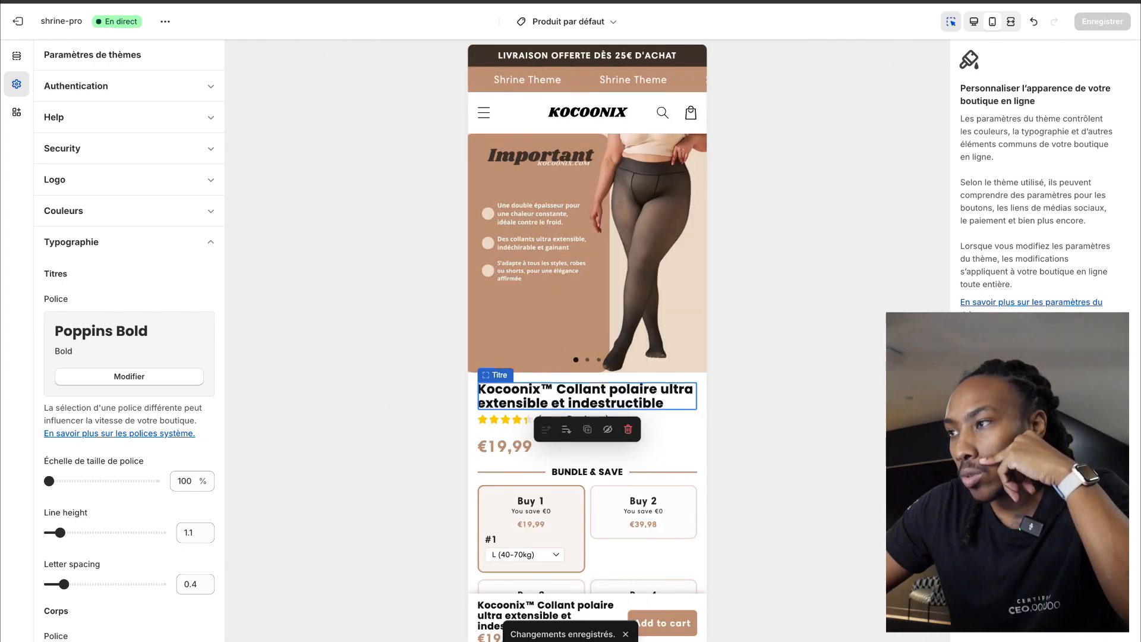
left_click(974, 24)
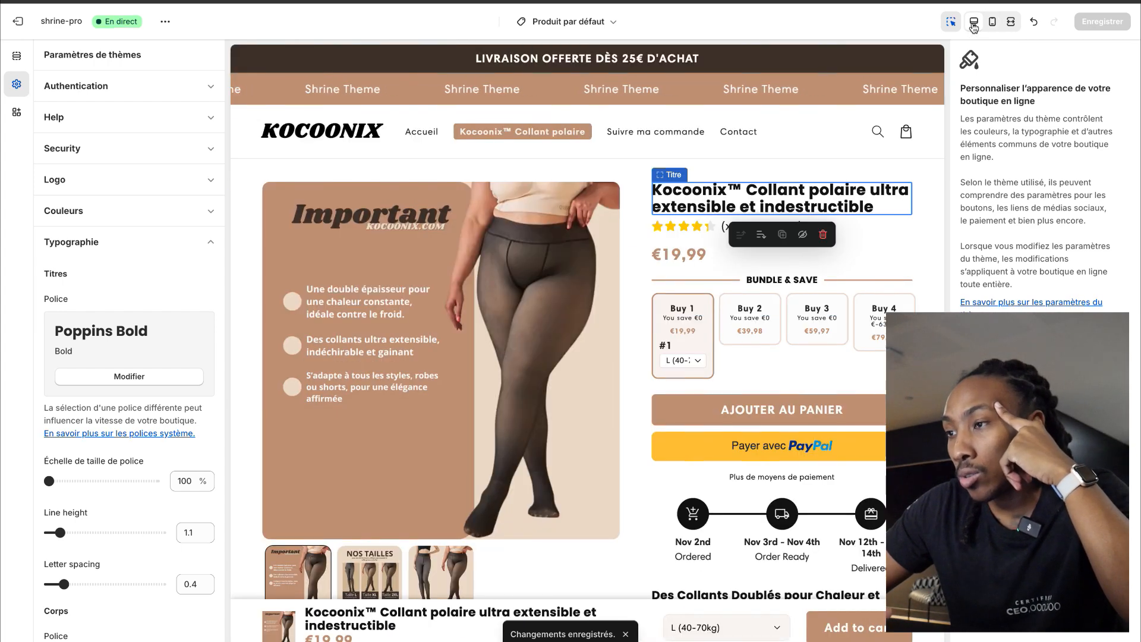
left_click(16, 57)
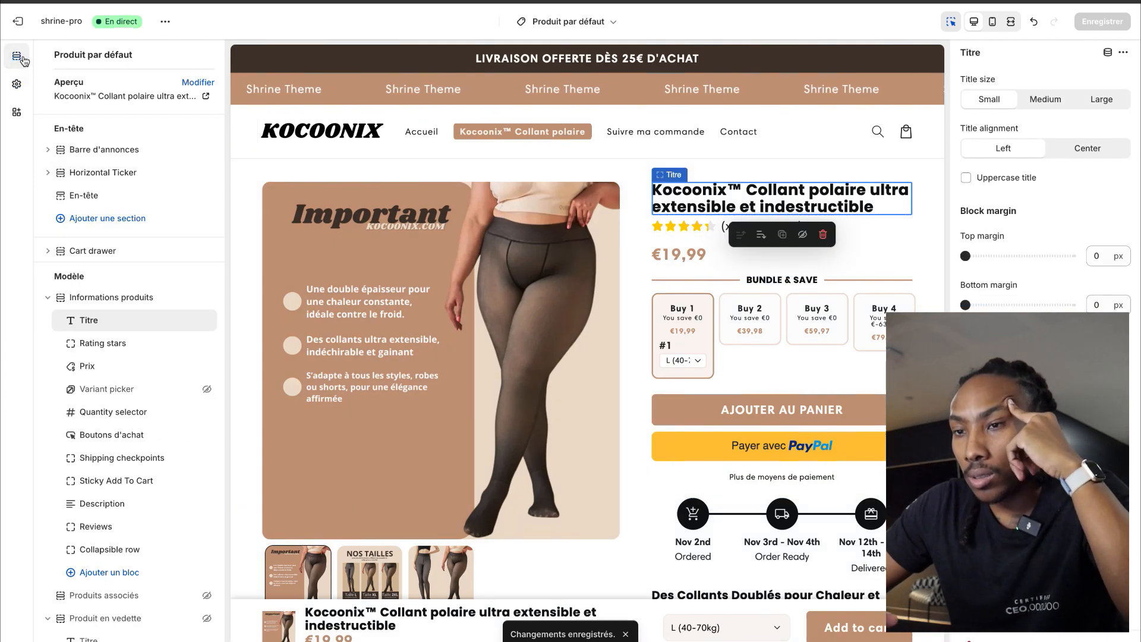
left_click(992, 22)
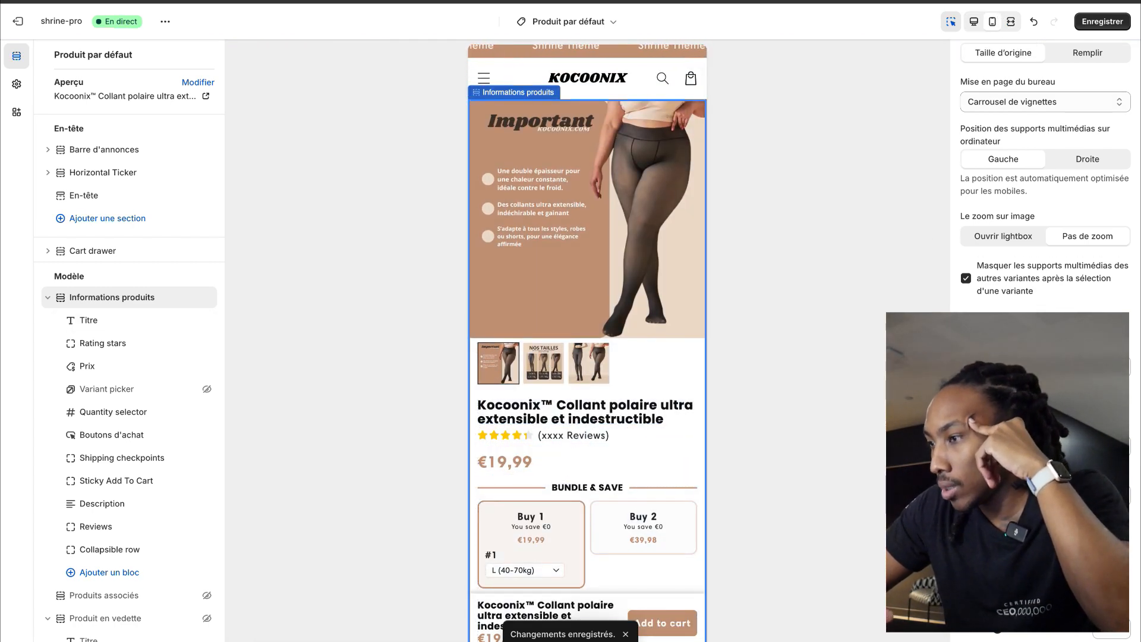
scroll(1045, 178, "down", 1)
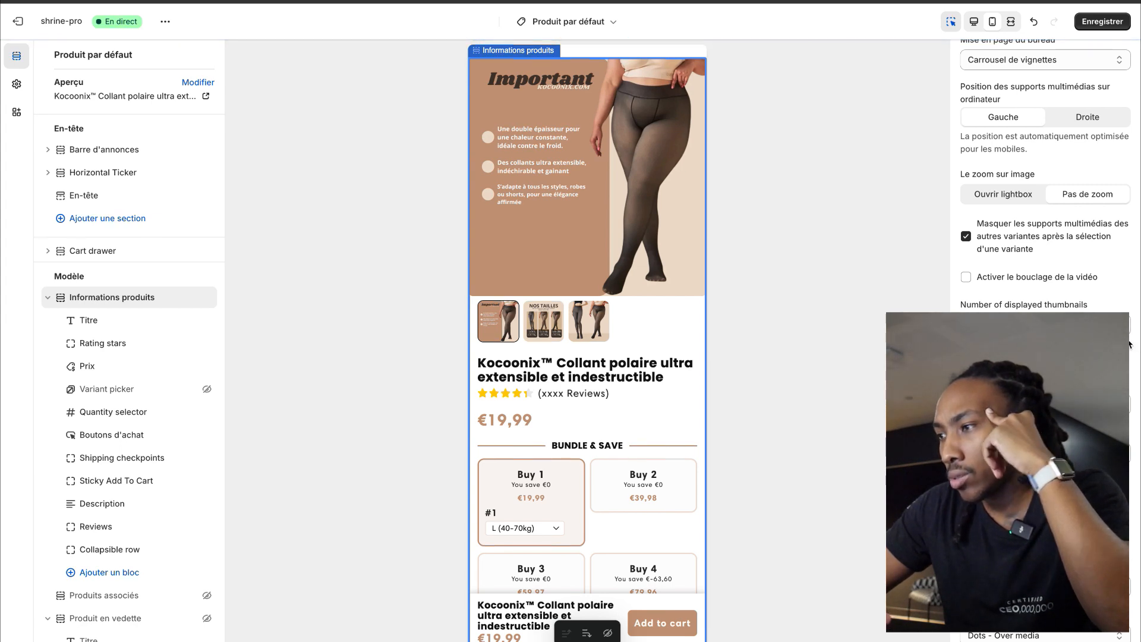
left_click(1120, 325)
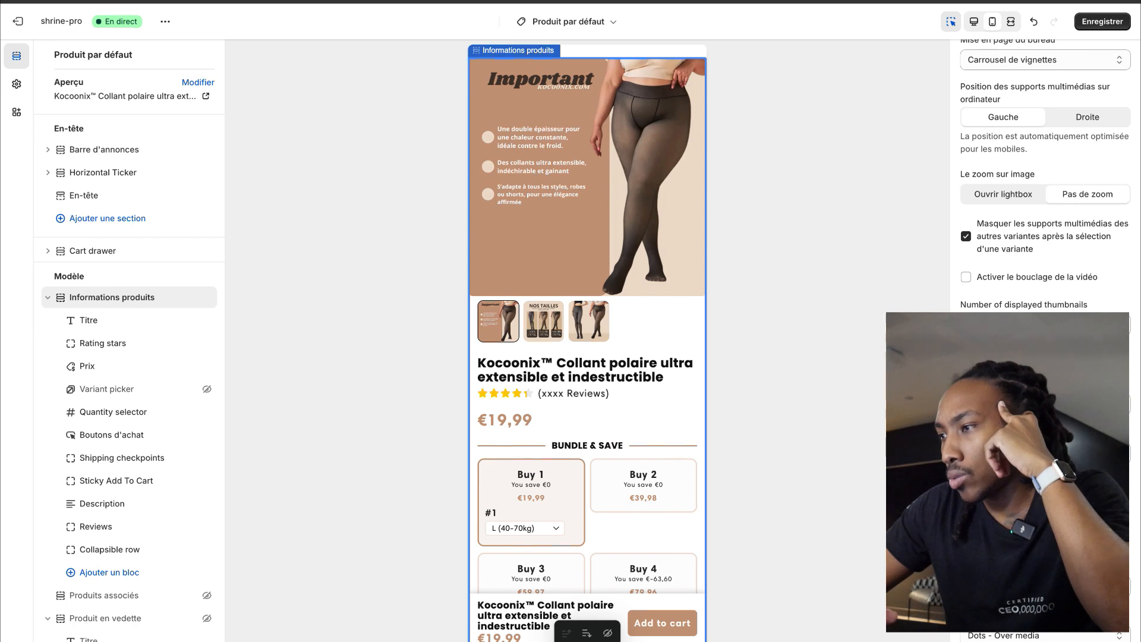
left_click(1124, 22)
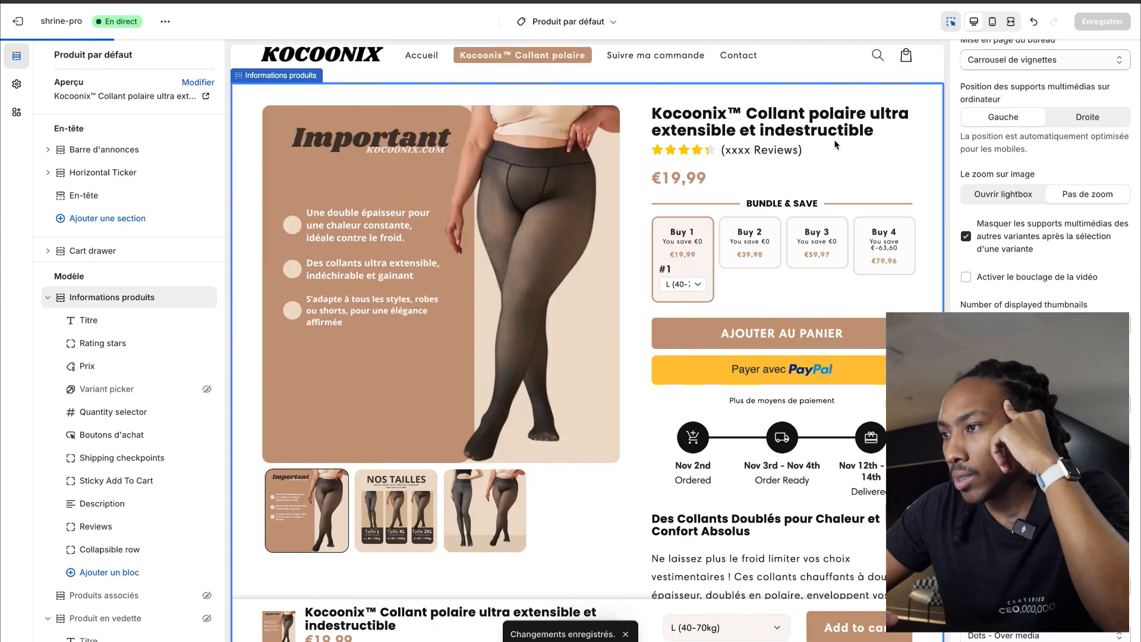
Step: Change the Quantity selector's bundle options from side-by-side cards to a vertically stacked layout
scroll(836, 145, "down", 1)
scroll(835, 145, "up", 2)
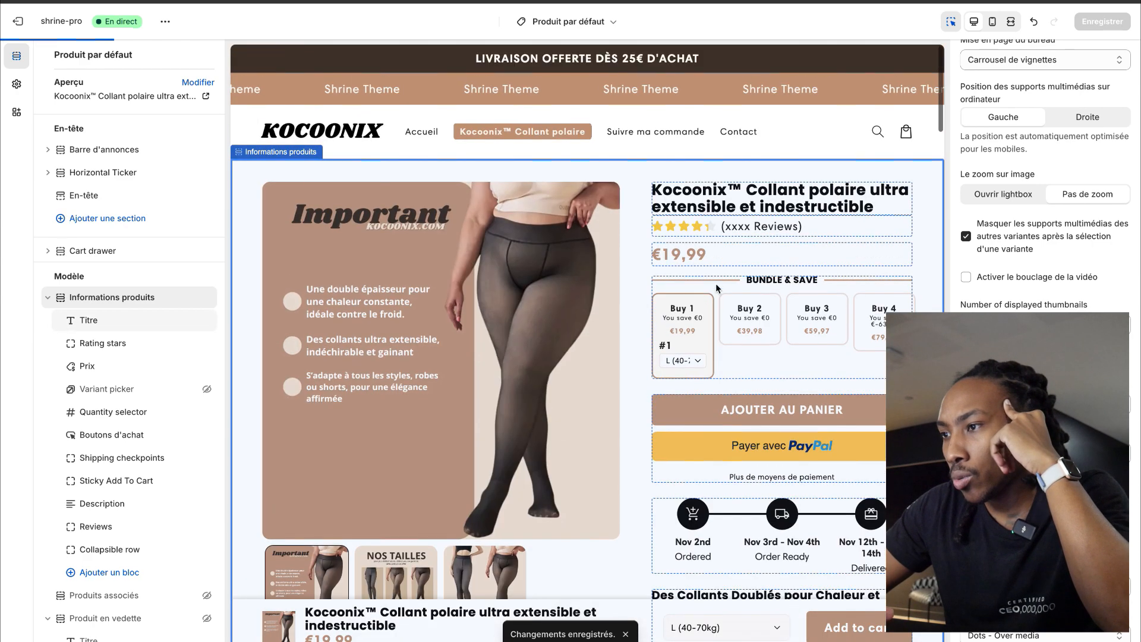
left_click(811, 333)
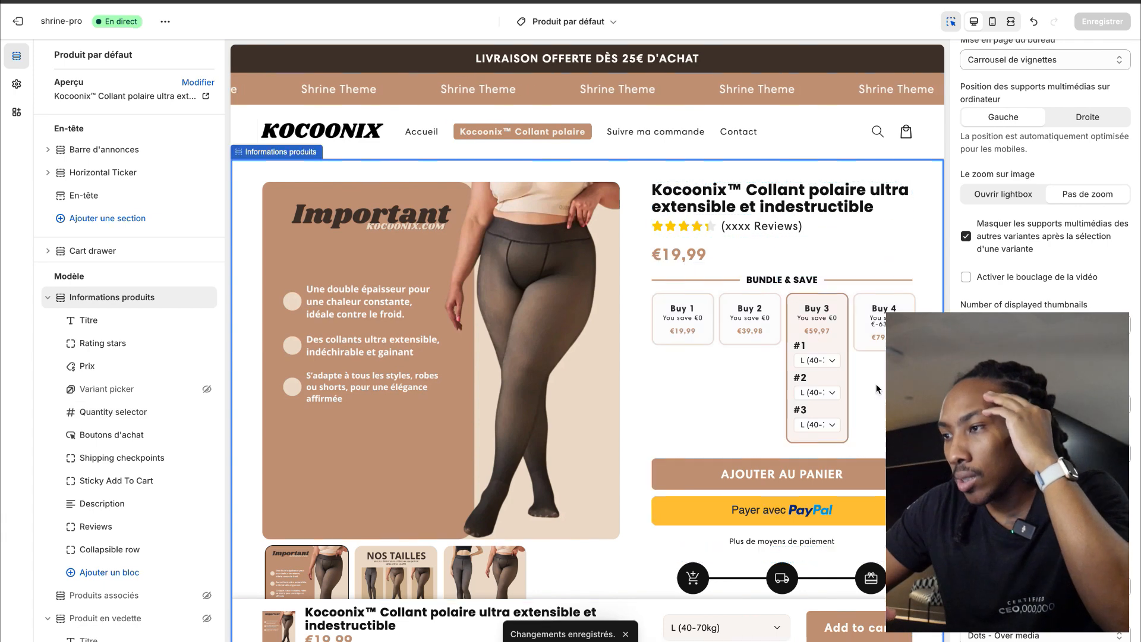
left_click(856, 361)
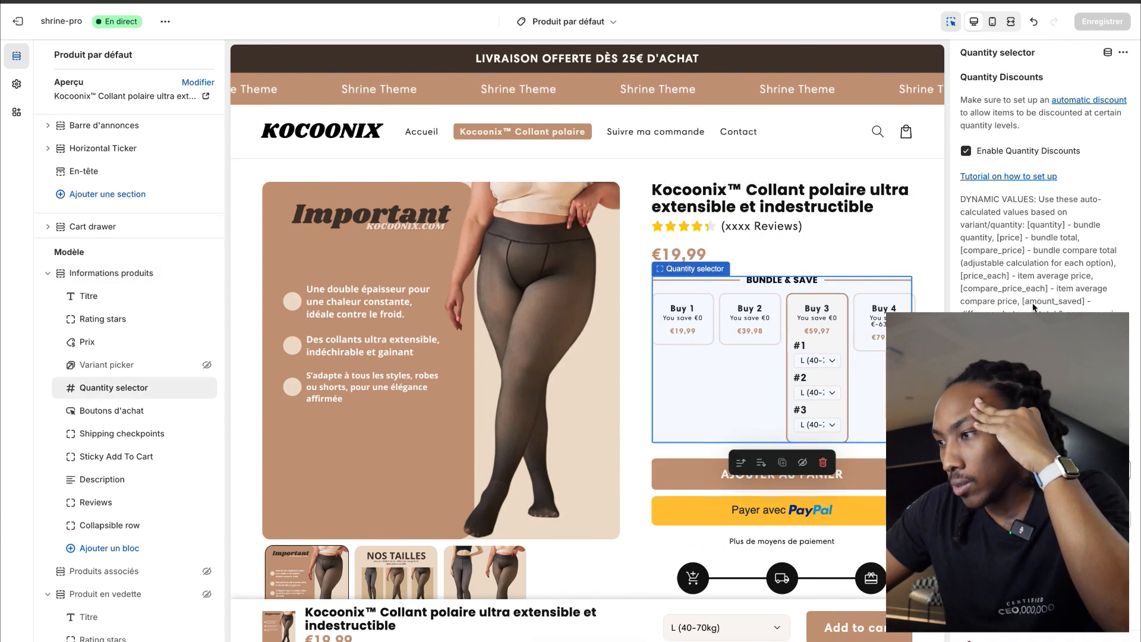
scroll(1033, 306, "down", 1)
left_click(1027, 394)
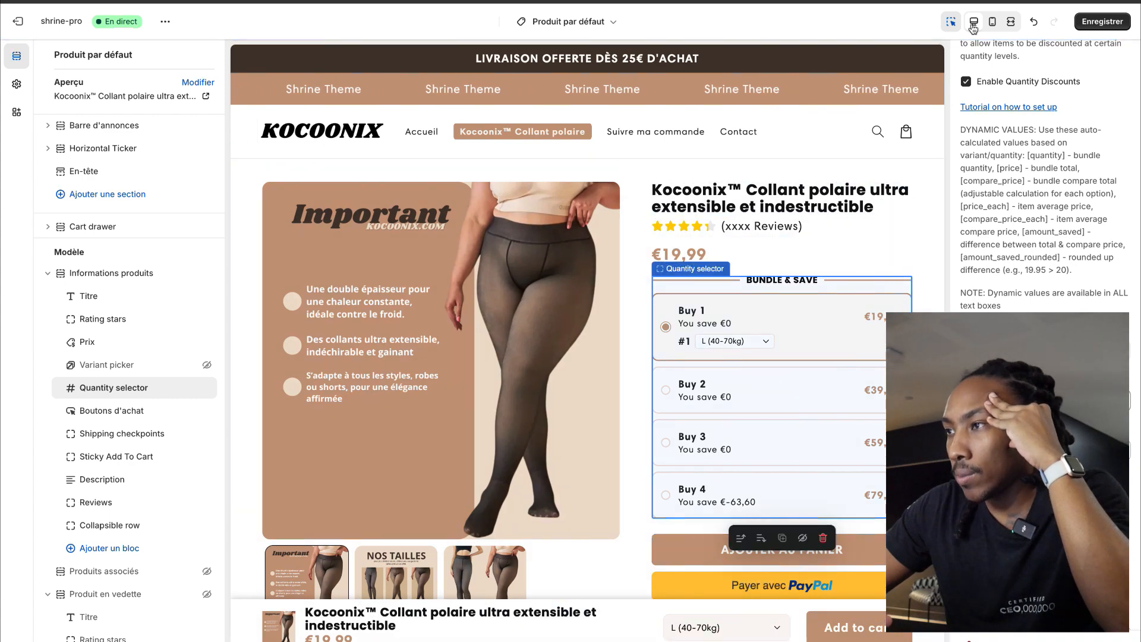
Step: Review the whole product page in the desktop preview, from the bundle options down to the sections below the description
left_click(950, 21)
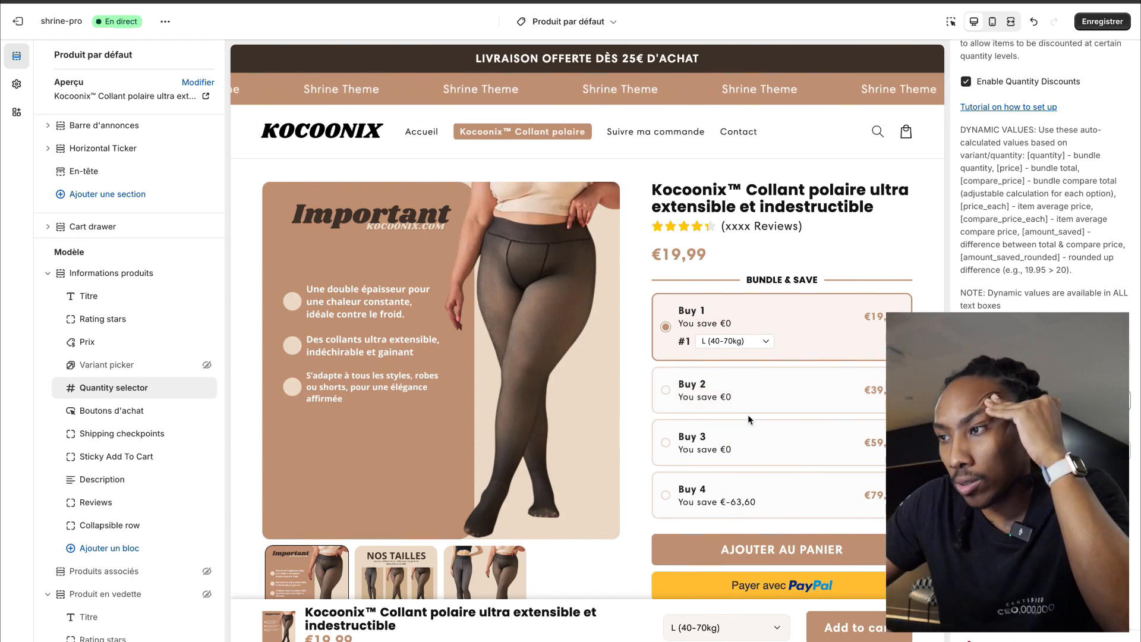
scroll(748, 415, "down", 2)
scroll(749, 420, "down", 15)
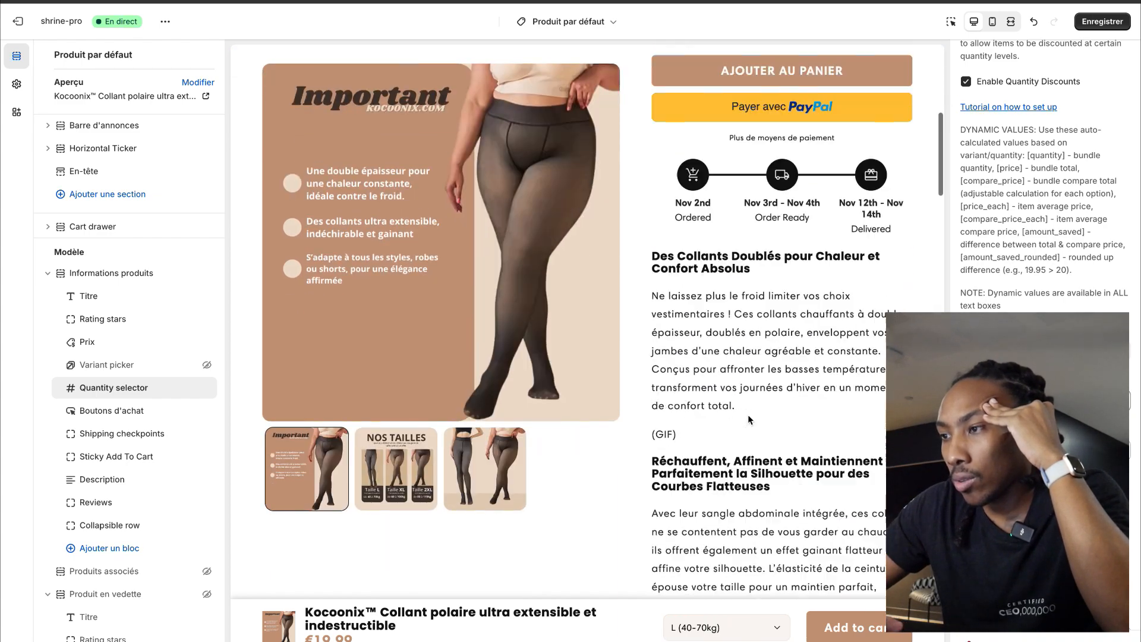
scroll(749, 419, "up", 5)
scroll(749, 420, "up", 7)
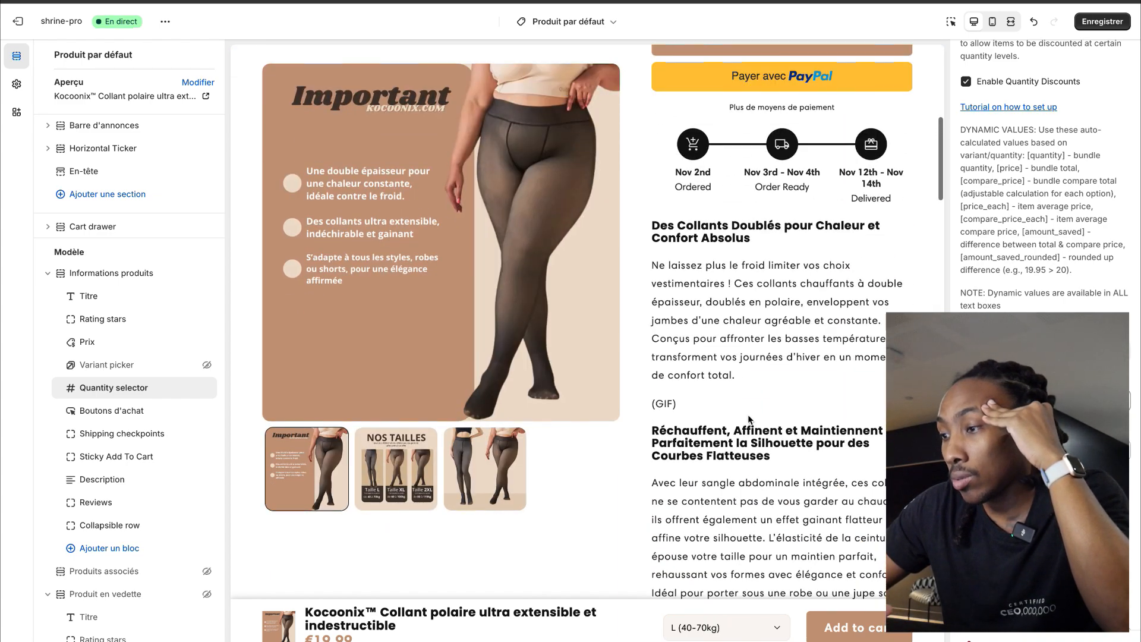
scroll(873, 304, "up", 10)
scroll(873, 303, "down", 20)
scroll(873, 303, "down", 5)
scroll(553, 245, "up", 10)
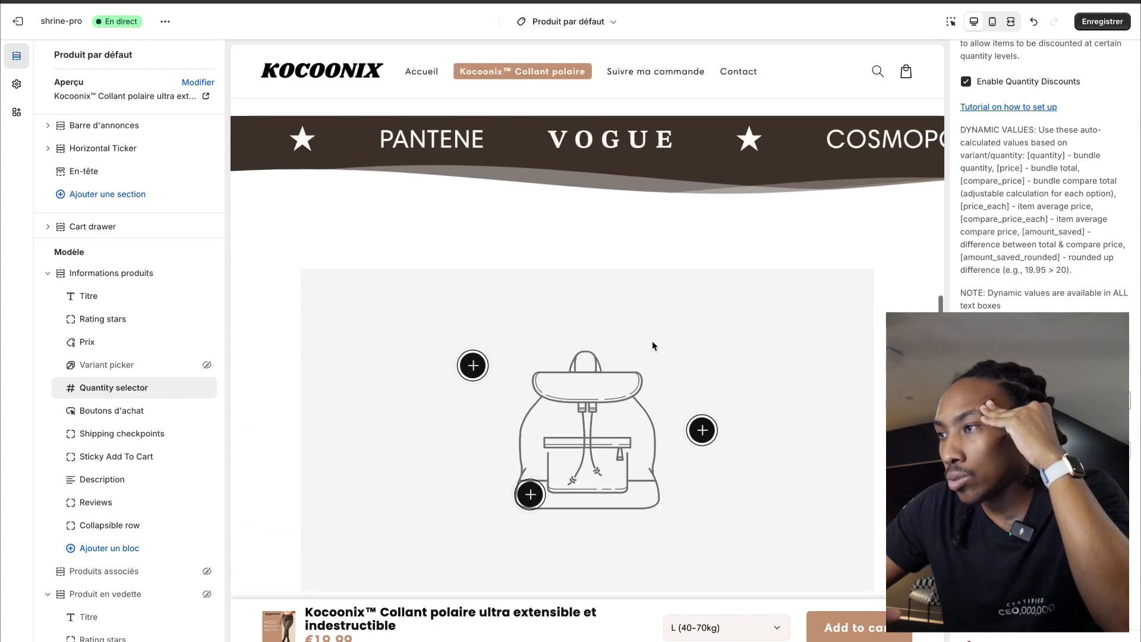
scroll(862, 318, "up", 3)
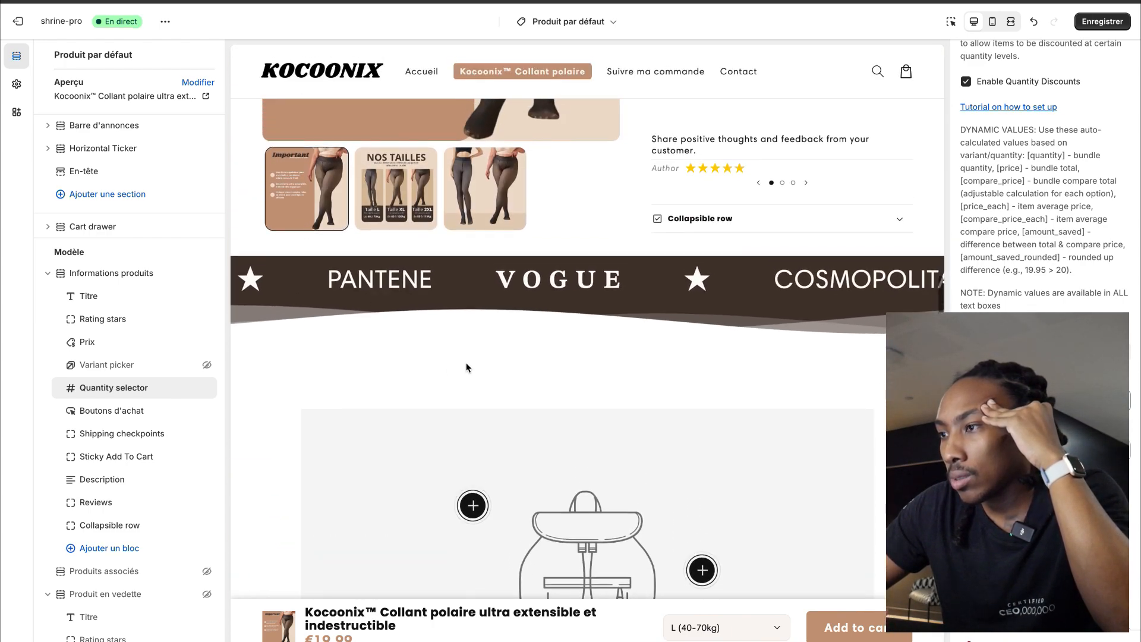
Step: Delete the Horizontal Ticker section with the VOGUE, COSMOPOLITAN, FOX and PANTENE texts from the product page
left_click(952, 22)
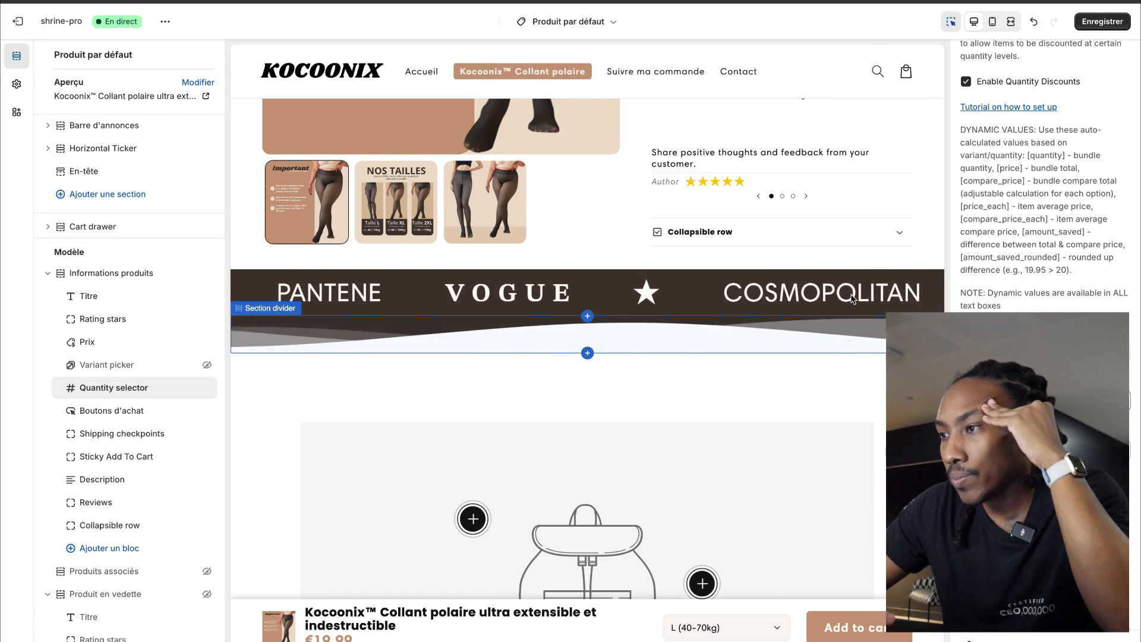
left_click(873, 293)
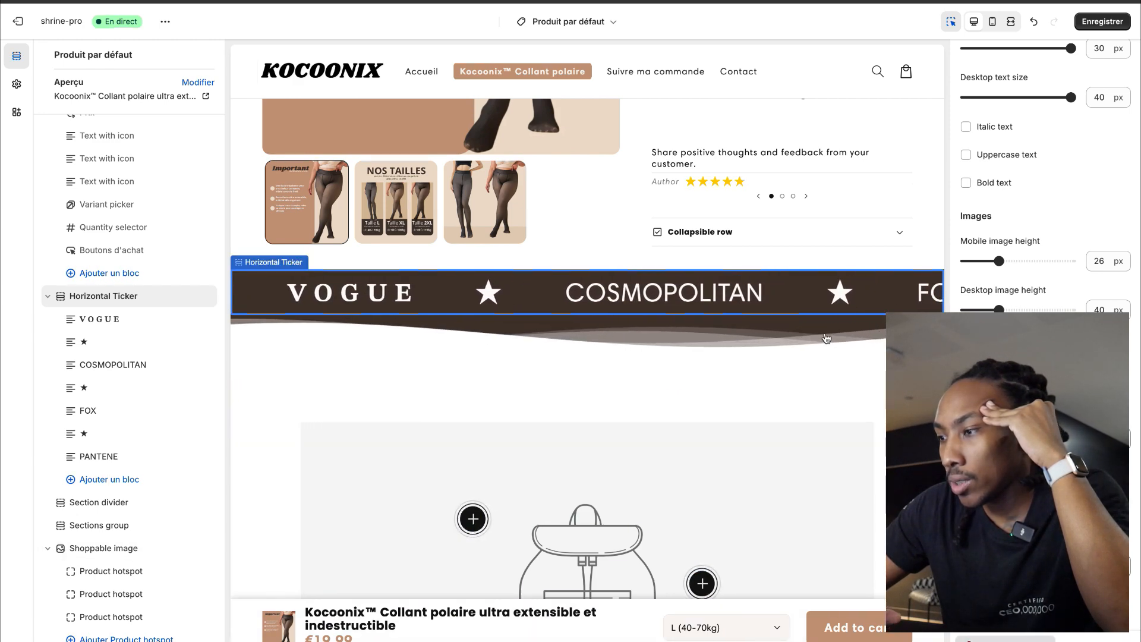
key("Delete")
Step: Delete the animated wave Section divider directly below the product information
left_click(814, 304)
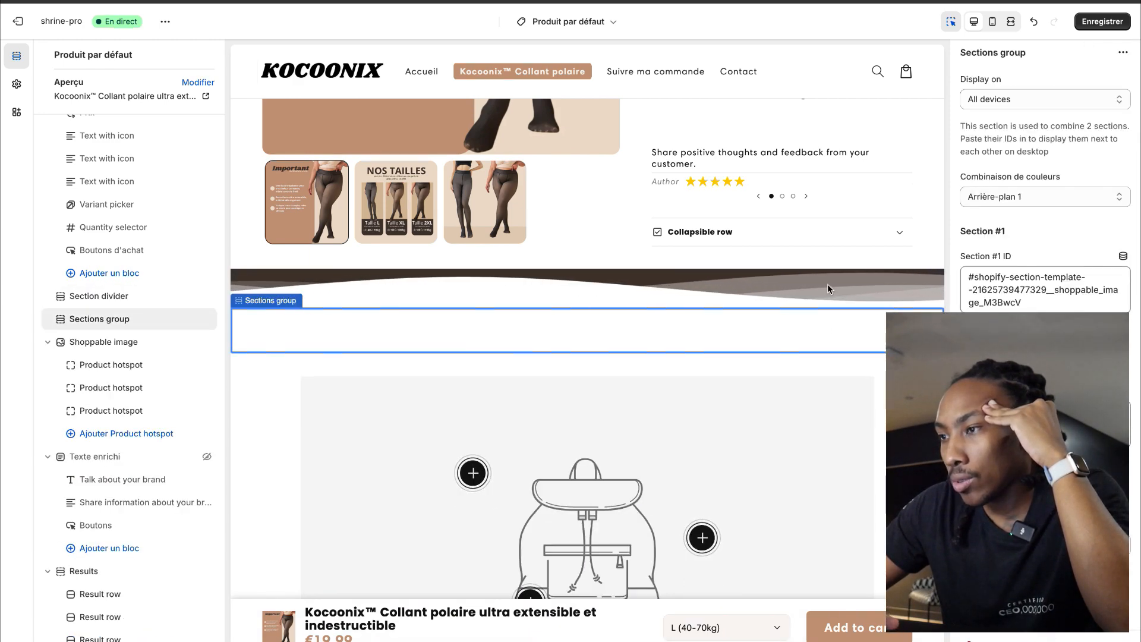
left_click(827, 283)
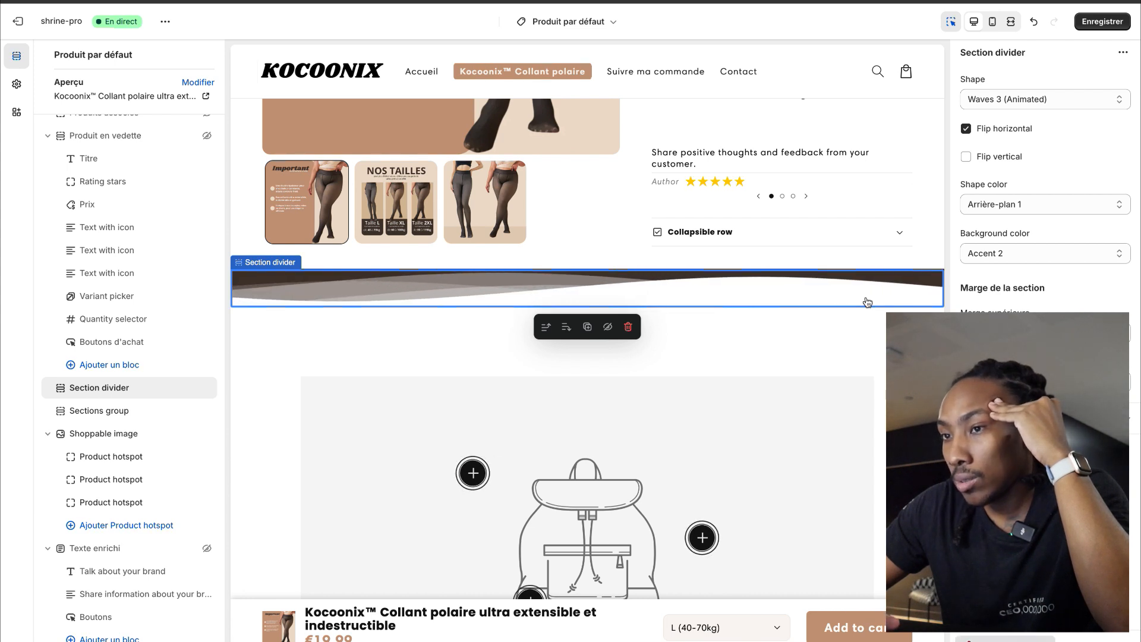
key("Delete")
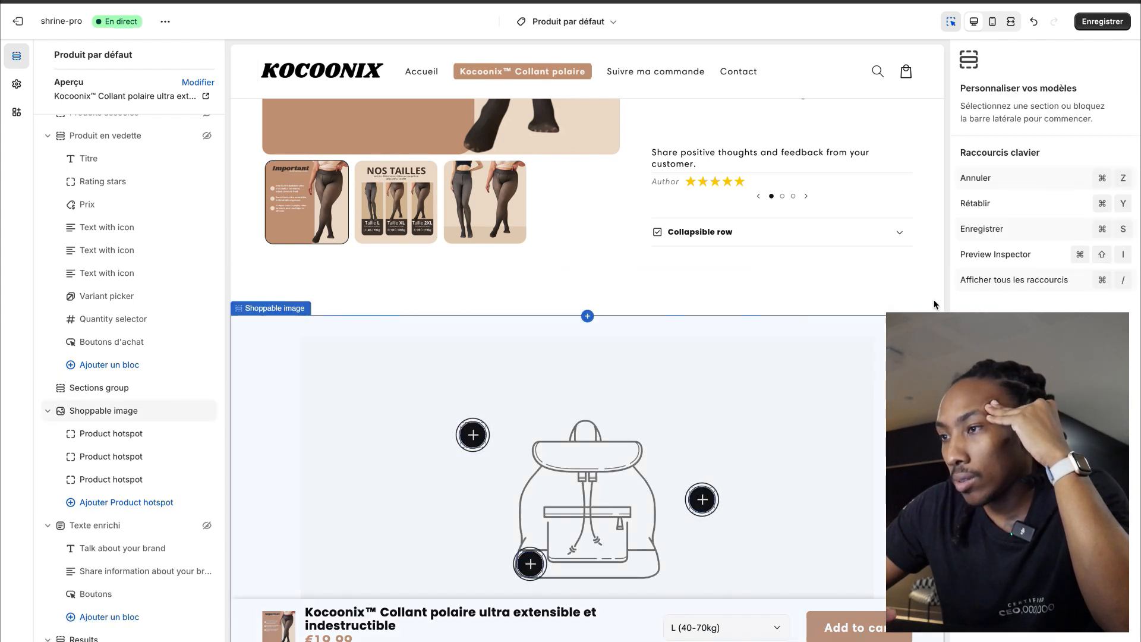
Step: Delete the Sections group, Shoppable image, hidden Texte enrichi and Results sections from the product page
left_click(850, 294)
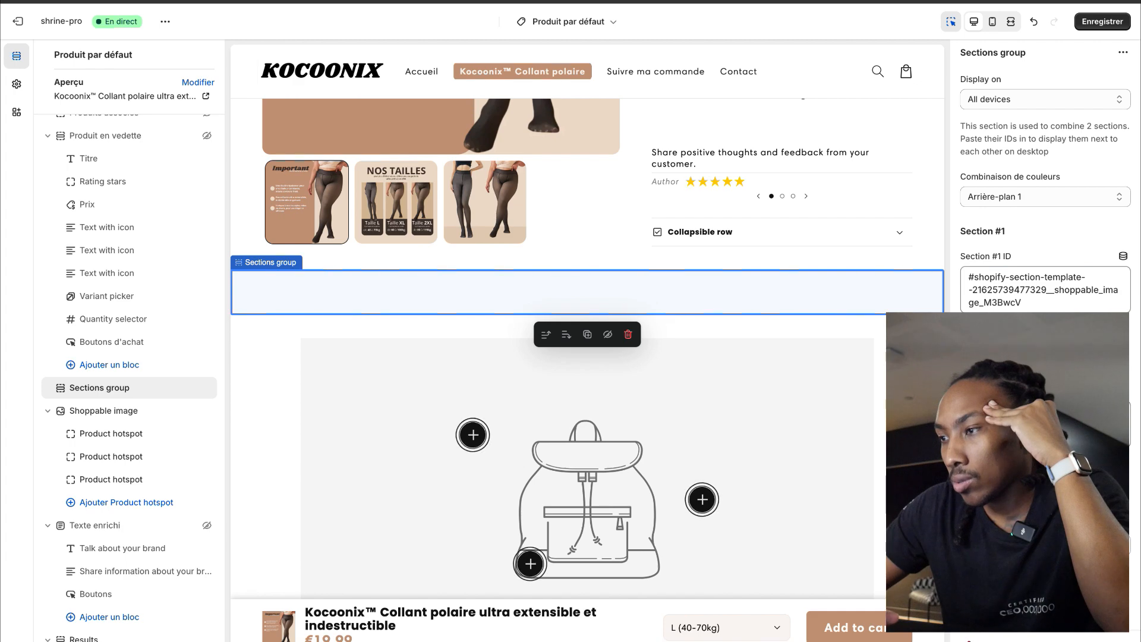
left_click(587, 380)
left_click(98, 318)
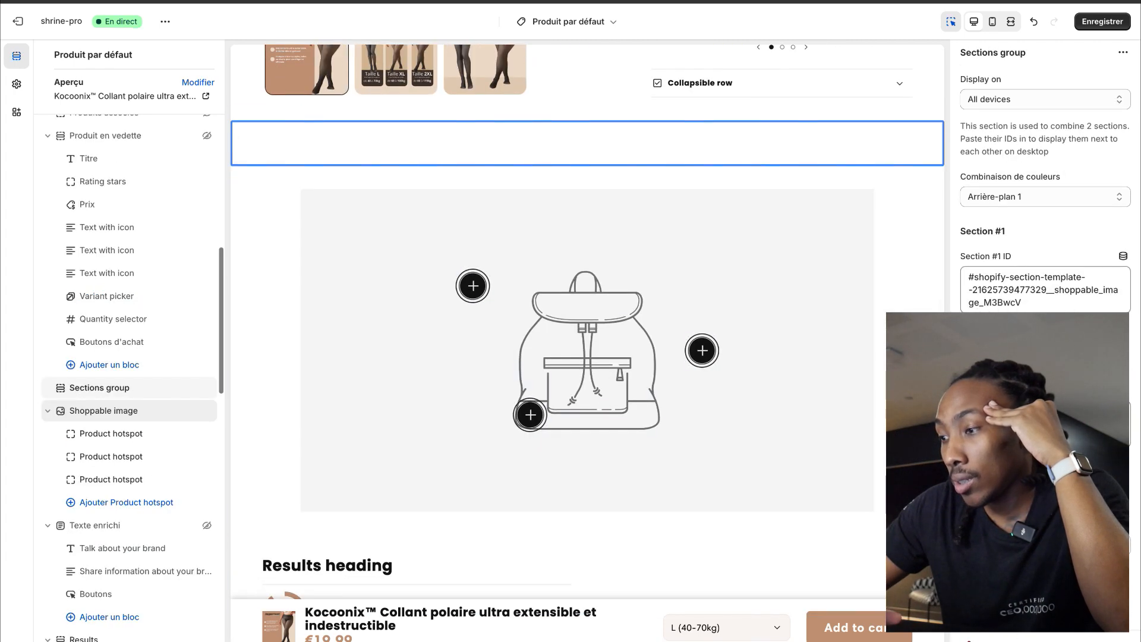
left_click(1005, 639)
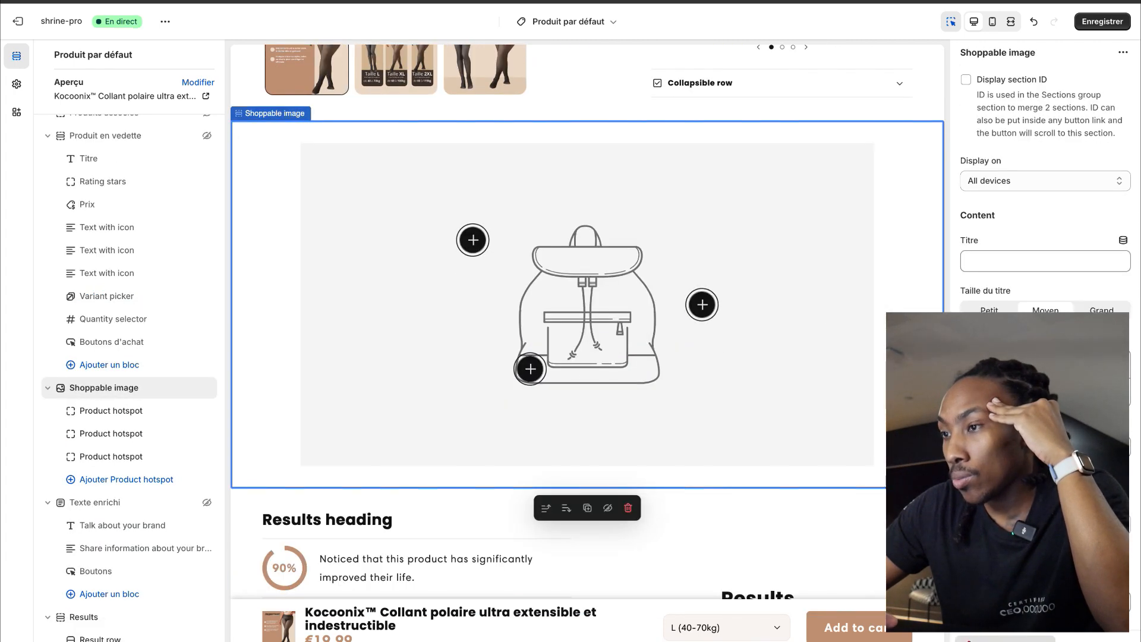
left_click(190, 387)
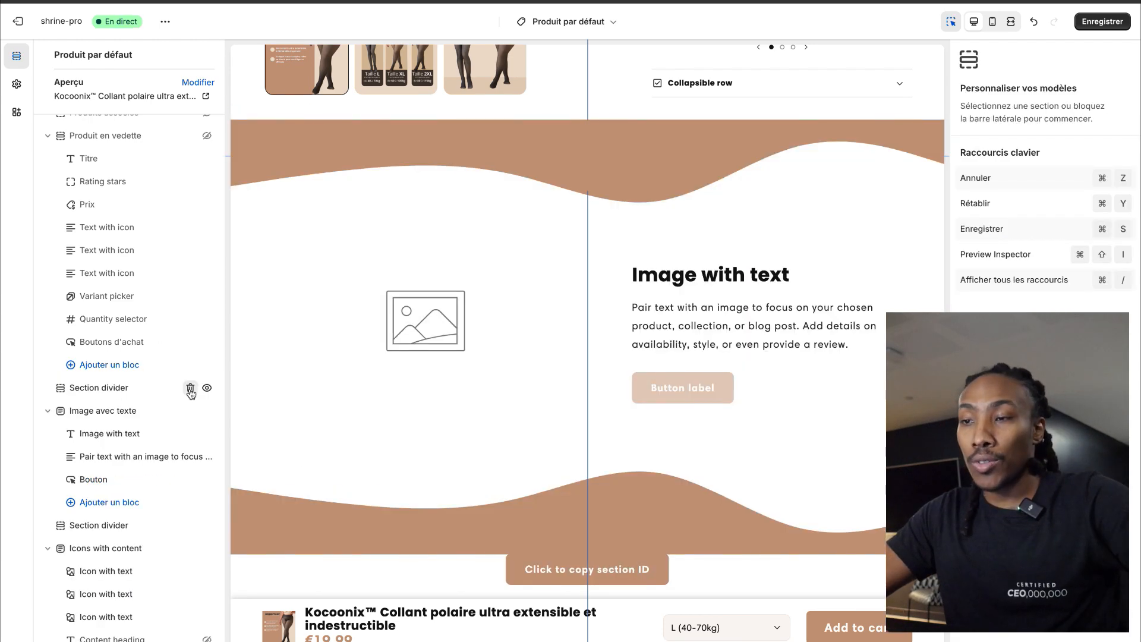
Step: Delete the remaining Section dividers, Image avec texte, Icons with content and hidden Produit en vedette sections from the product page
left_click(190, 388)
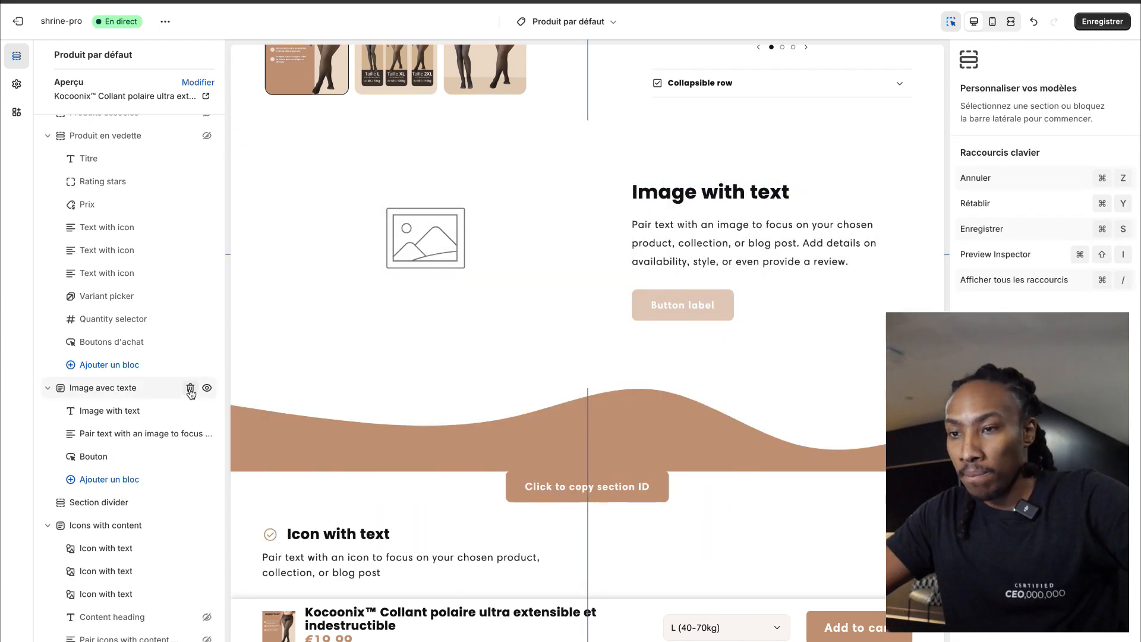
left_click(190, 388)
left_click(190, 387)
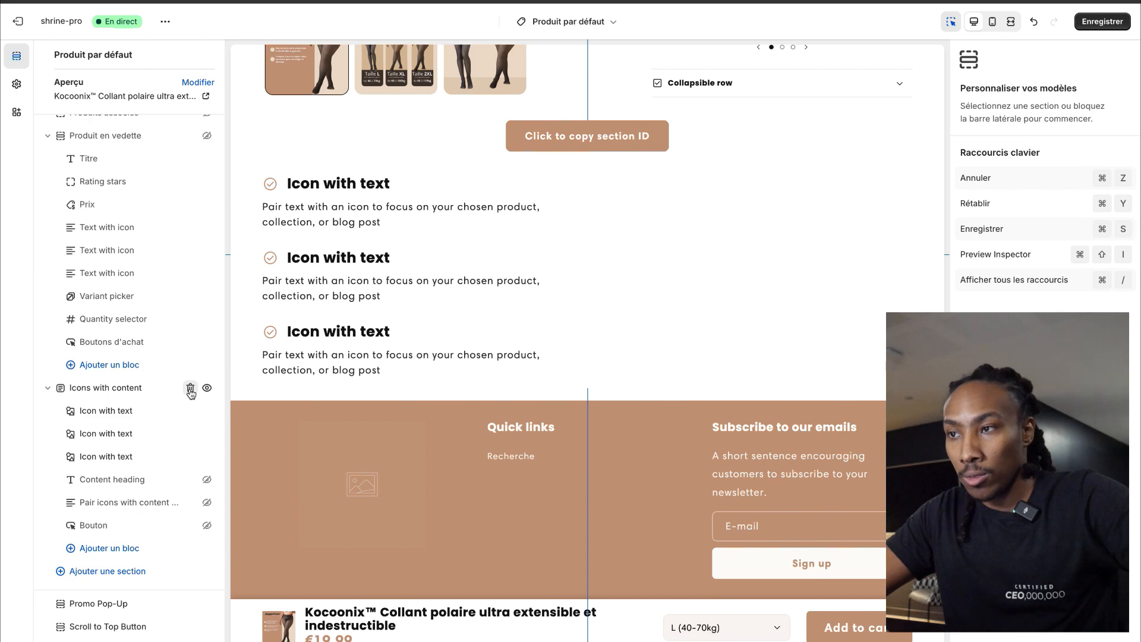
left_click(190, 389)
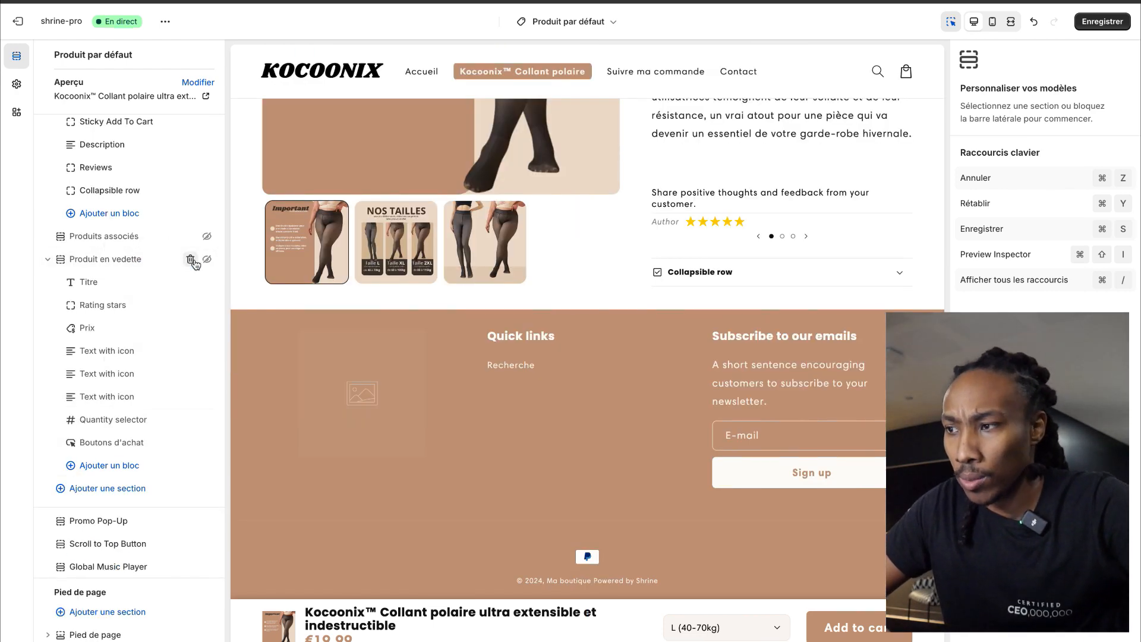
left_click(191, 259)
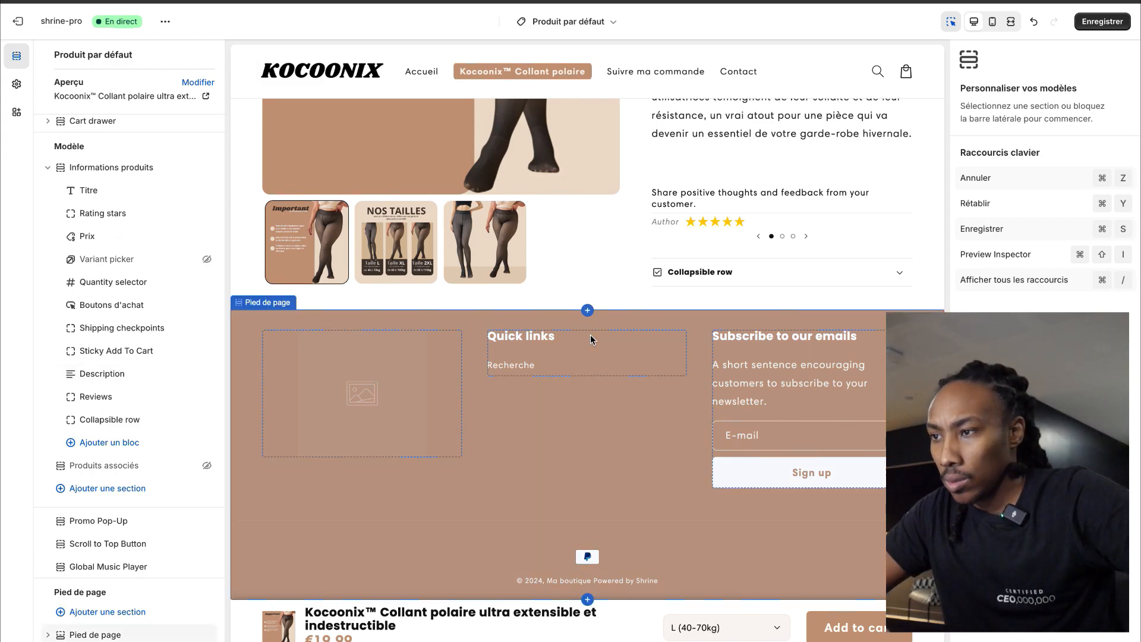
Step: Move the Reviews and Collapsible row blocks directly below Boutons d'achat, above Shipping checkpoints, and save the product template
scroll(653, 297, "up", 15)
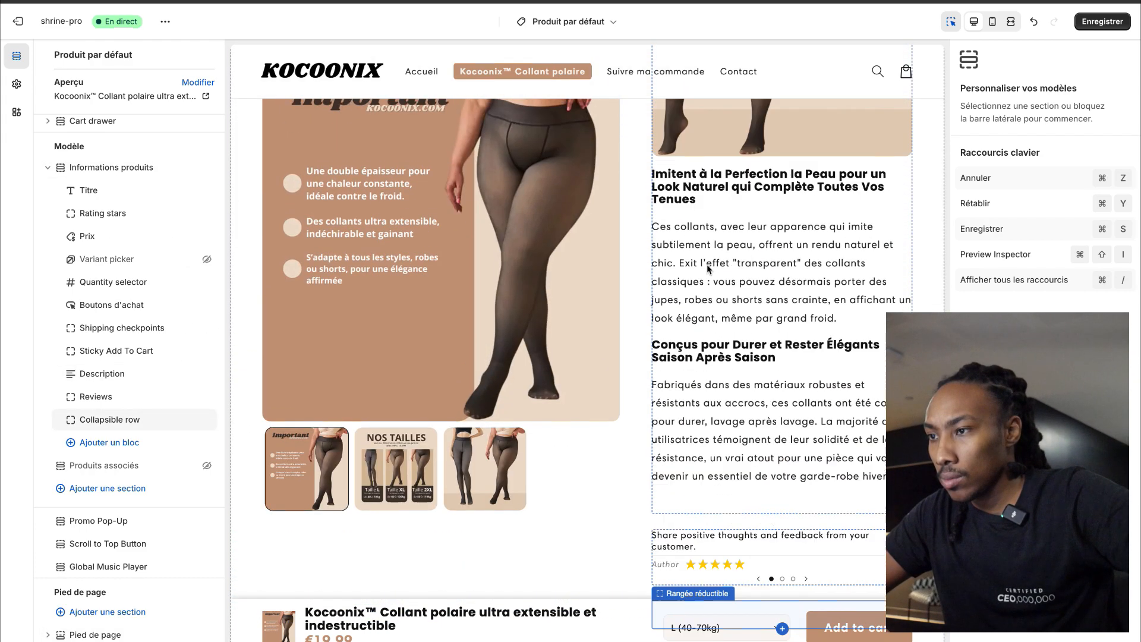
scroll(707, 269, "down", 10)
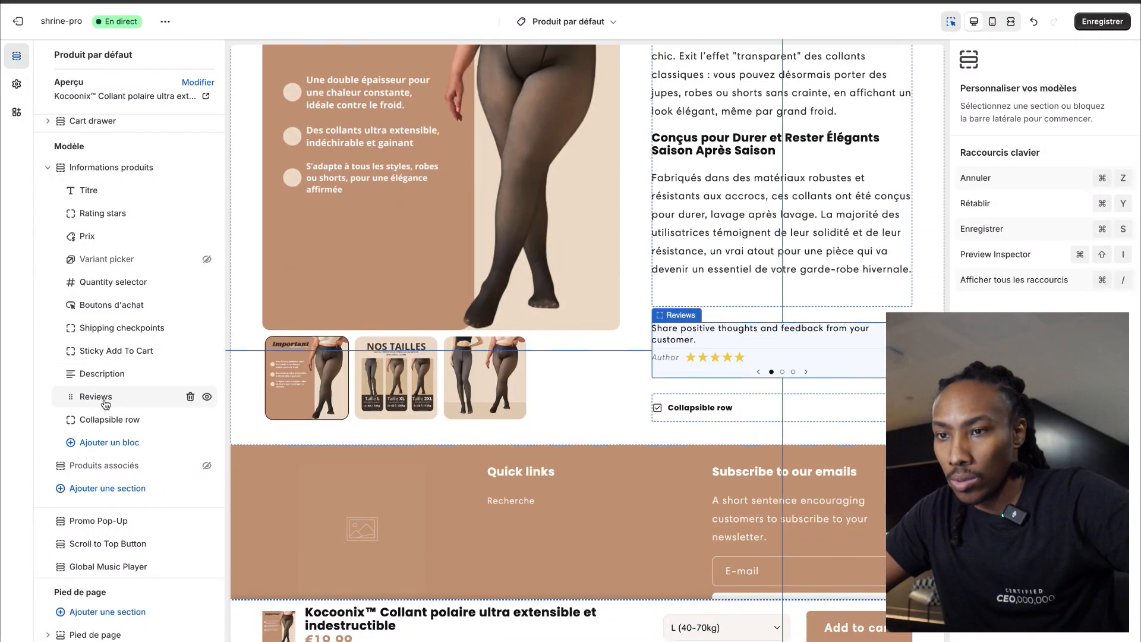
left_click_drag(103, 398, 95, 346)
left_click_drag(82, 416, 84, 356)
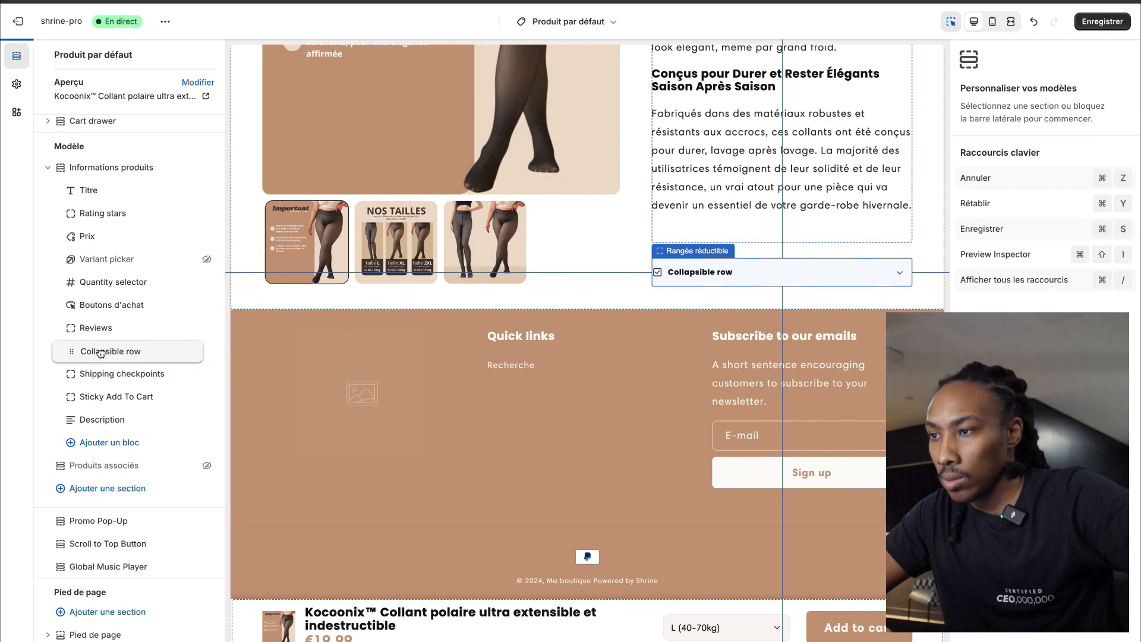
left_click(1091, 21)
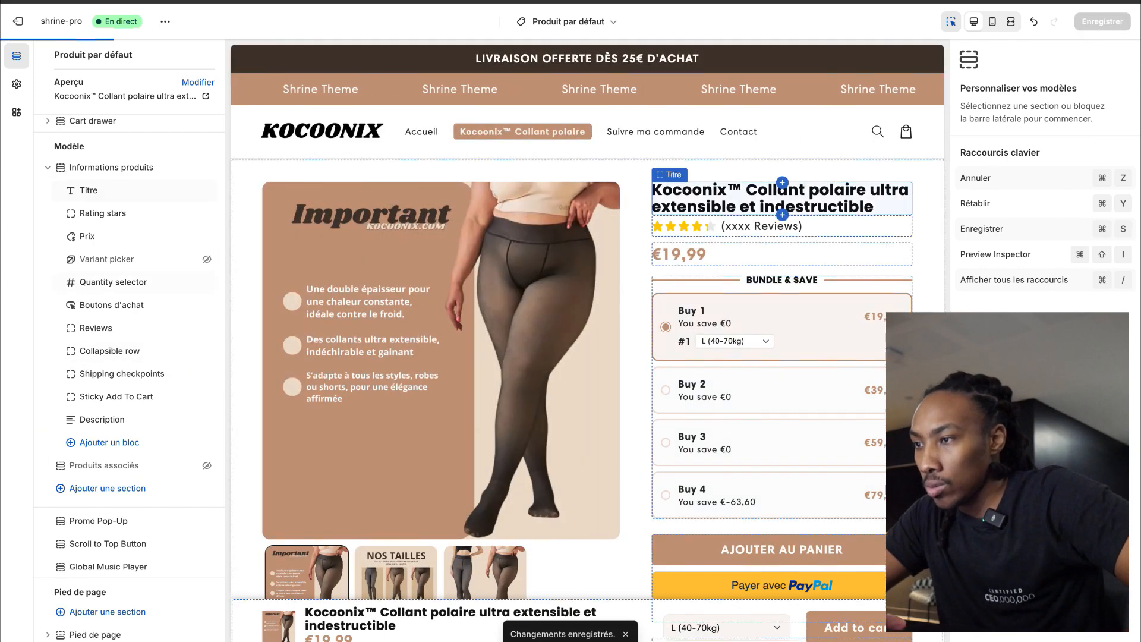
Step: Disable quantity options #3 and #4 of the Quantity selector by setting their quantities to 0, and save
left_click(892, 348)
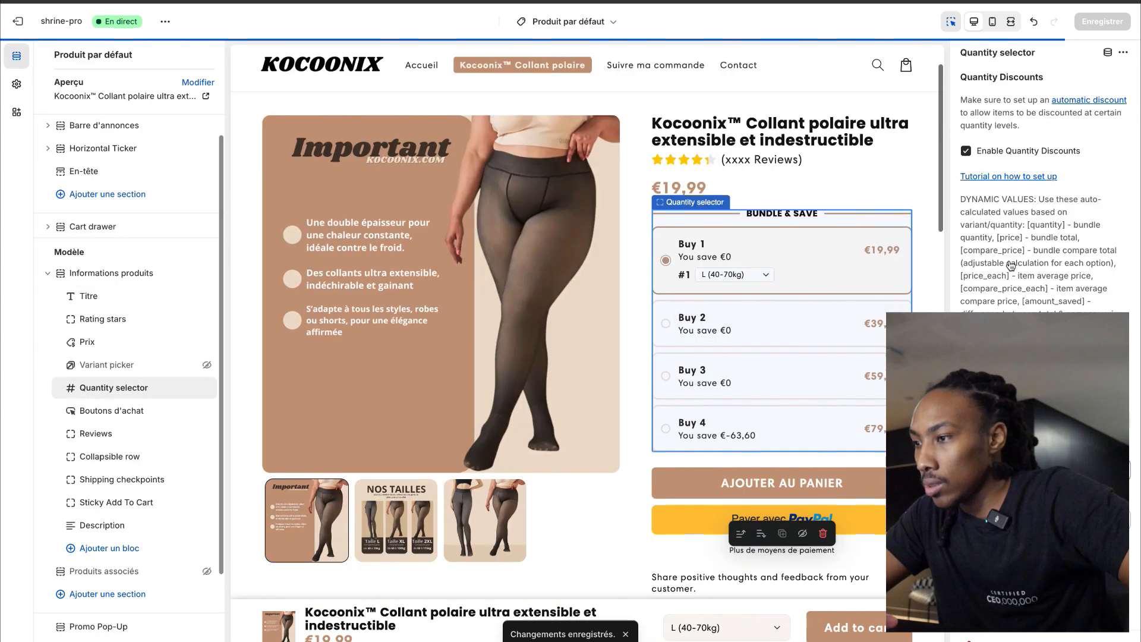
scroll(1011, 265, "down", 10)
scroll(1010, 265, "down", 15)
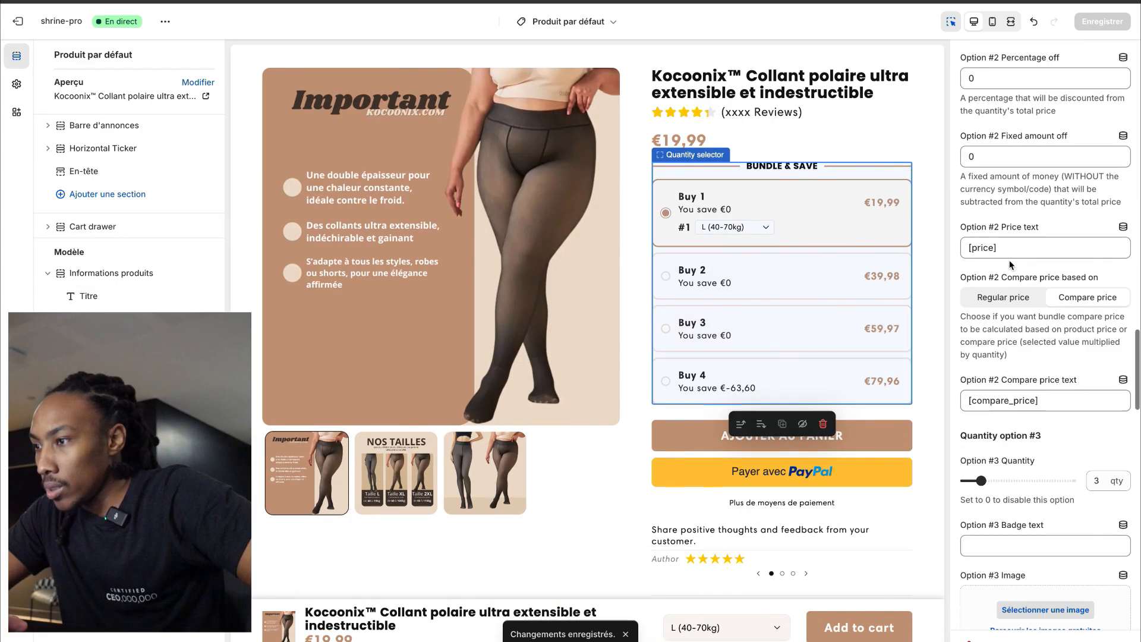
scroll(1010, 264, "up", 8)
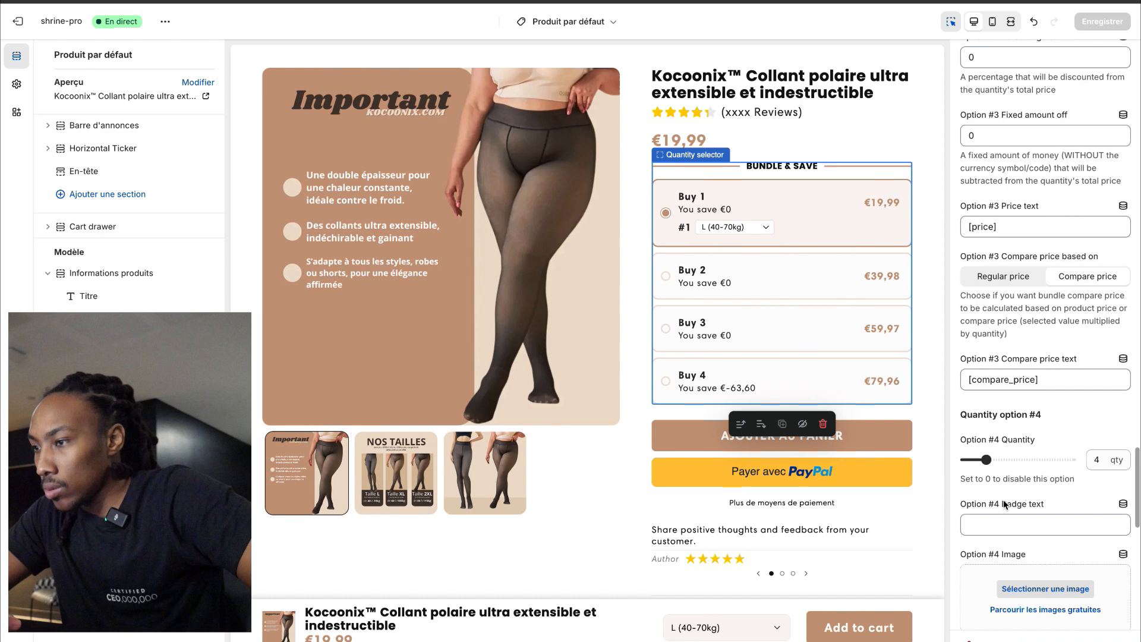
scroll(1049, 424, "up", 10)
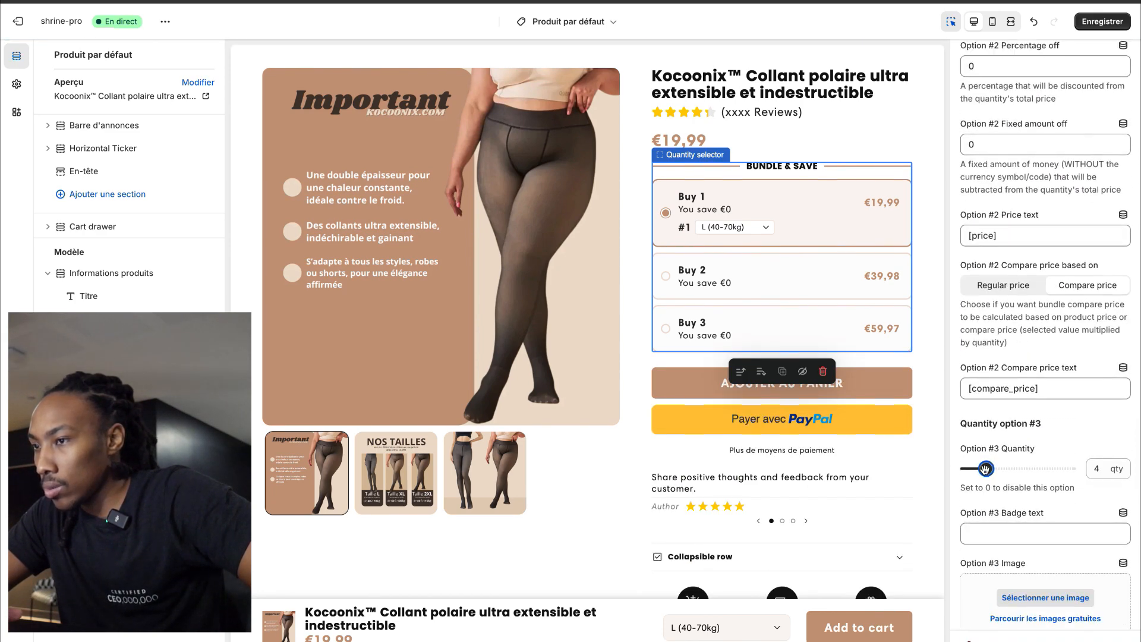
scroll(1047, 460, "up", 3)
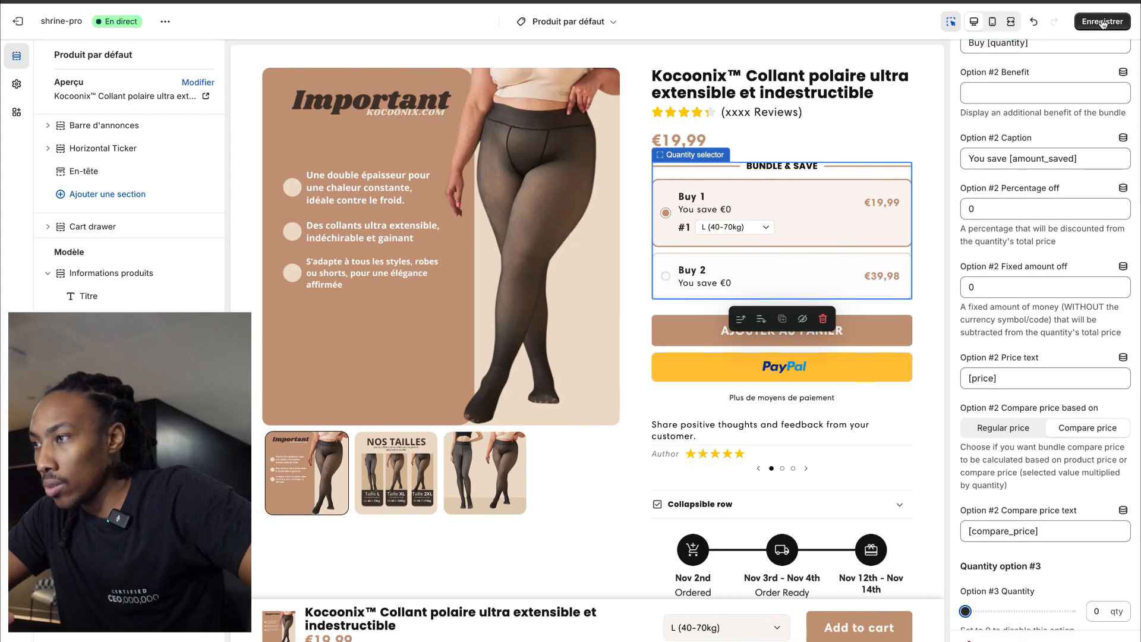
left_click(1103, 25)
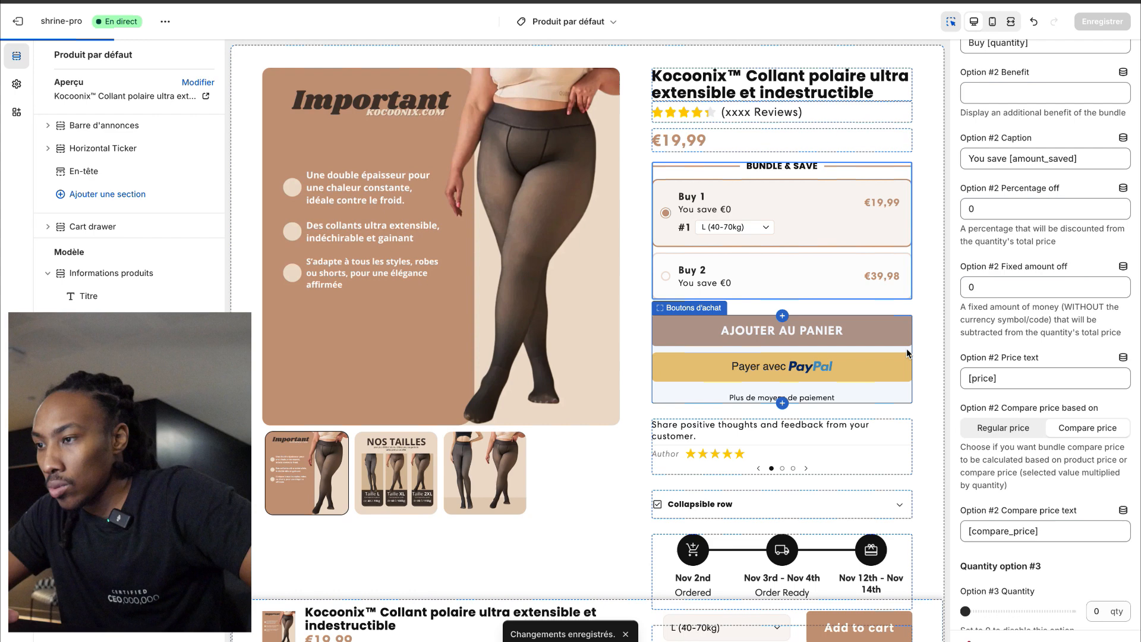
Step: Disable the dynamic checkout buttons in the Boutons d'achat block so only the add-to-cart button remains, and save
left_click(906, 351)
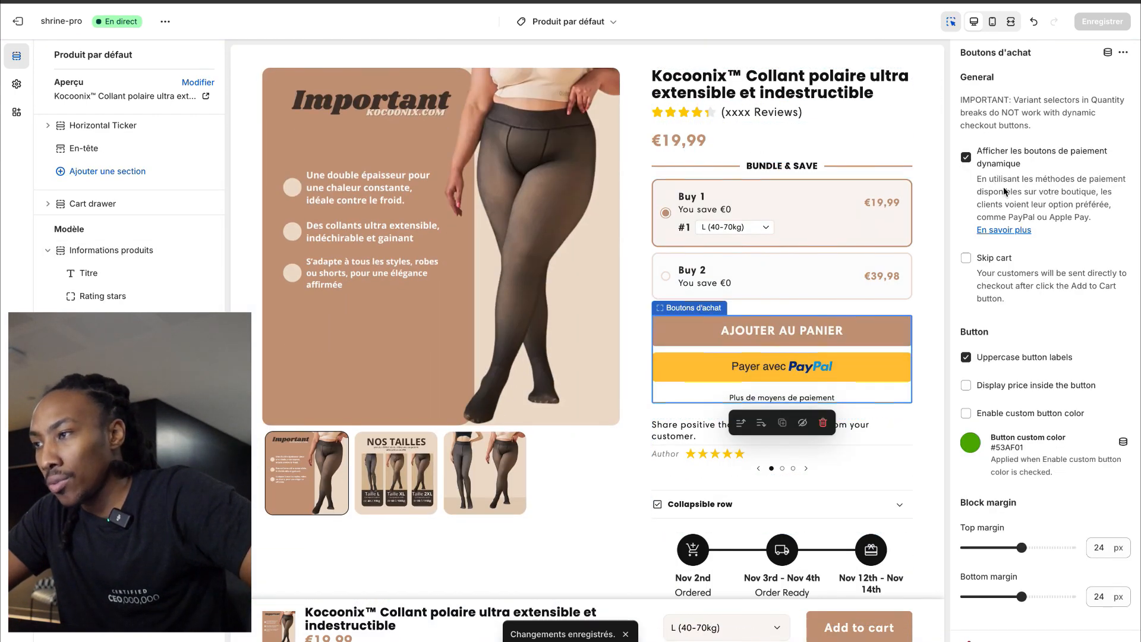
left_click(1085, 171)
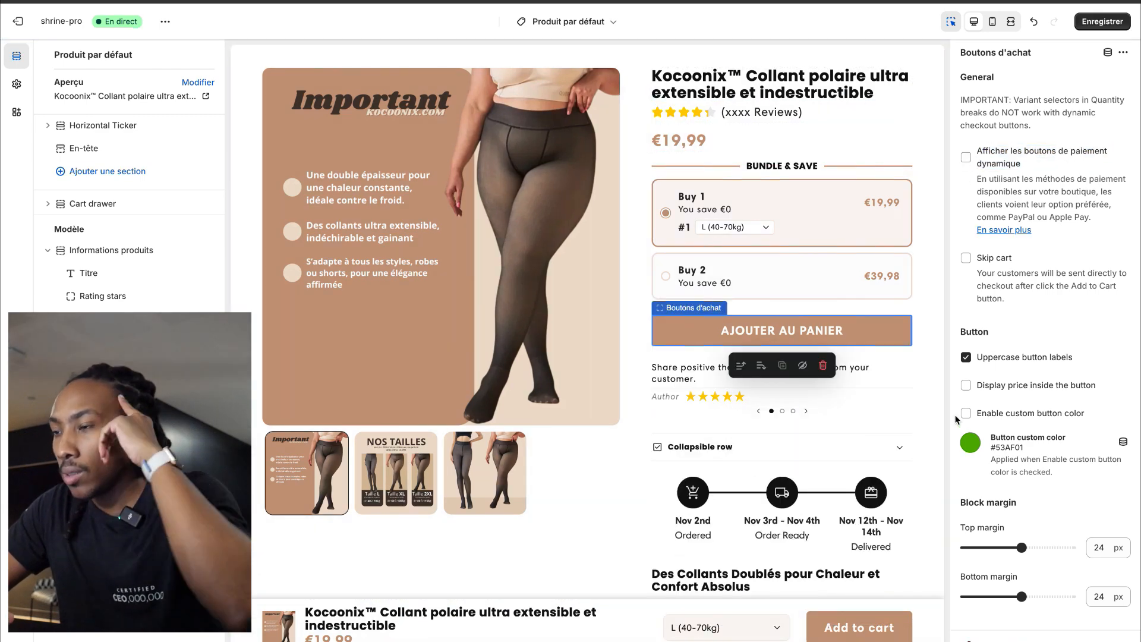
left_click(1103, 22)
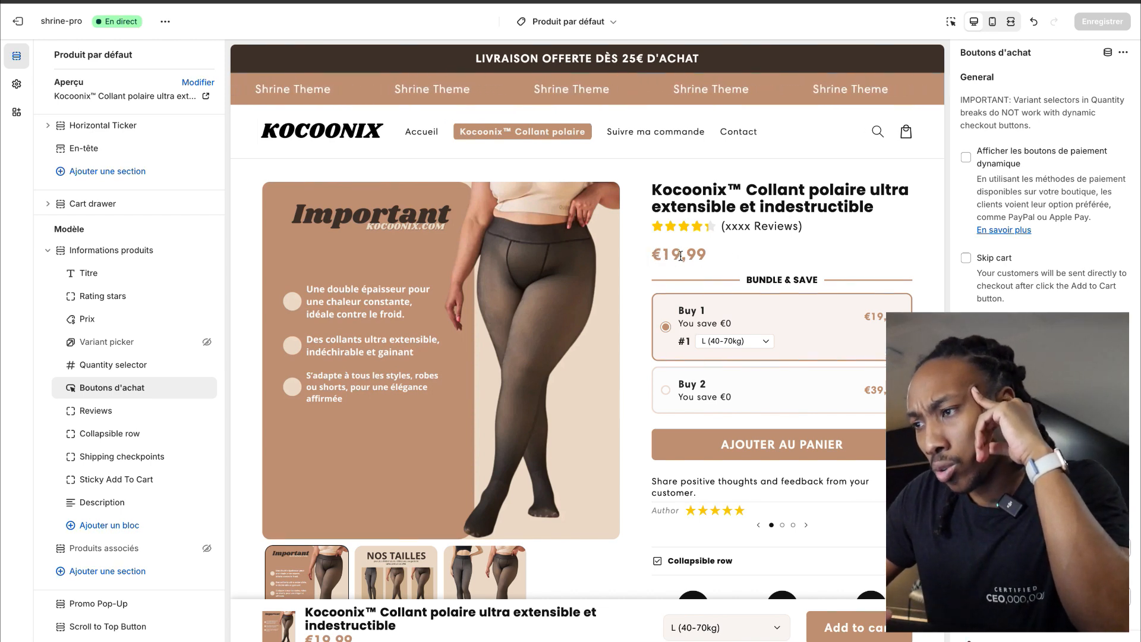
Step: Leave the theme editor and open the store's currency format for editing in the general settings
left_click(19, 22)
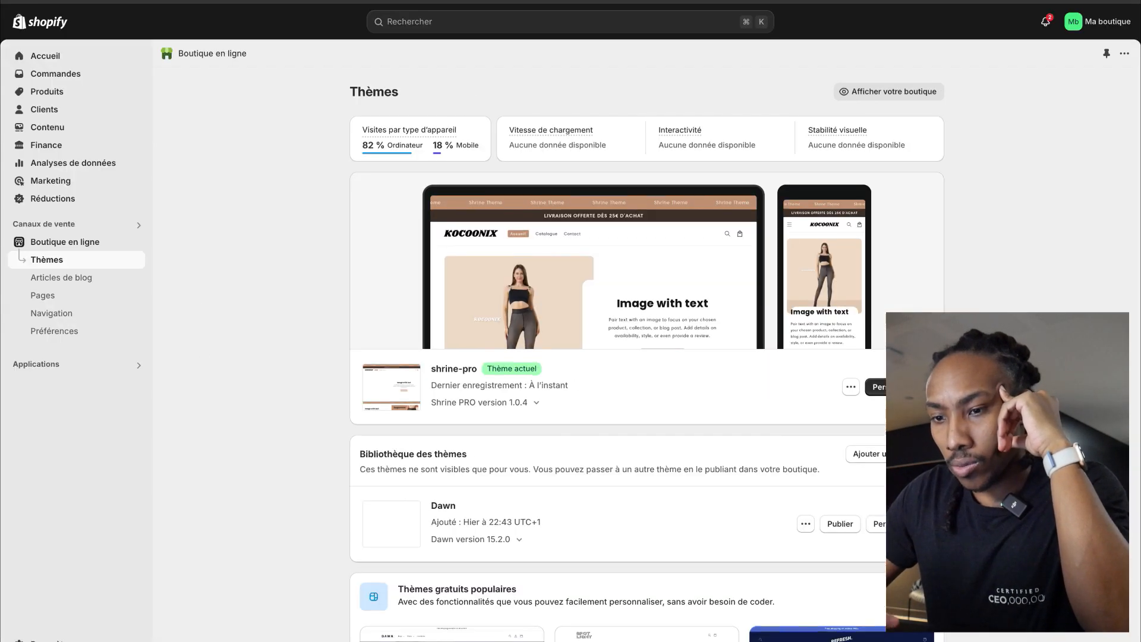
left_click(60, 639)
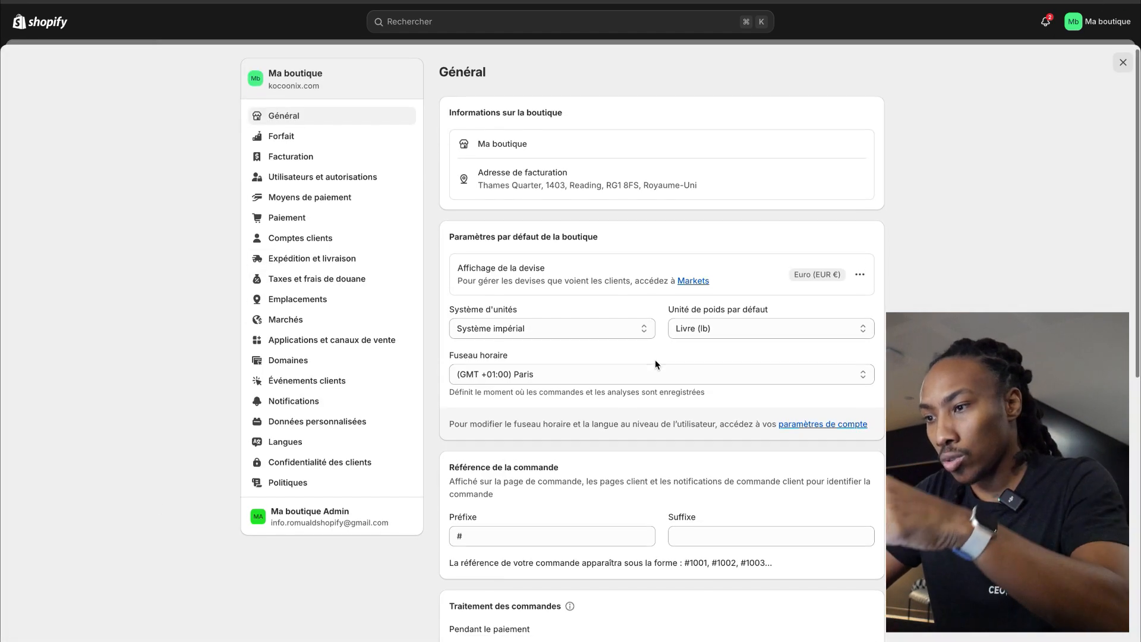
scroll(655, 360, "down", 1)
scroll(655, 362, "up", 1)
left_click(858, 281)
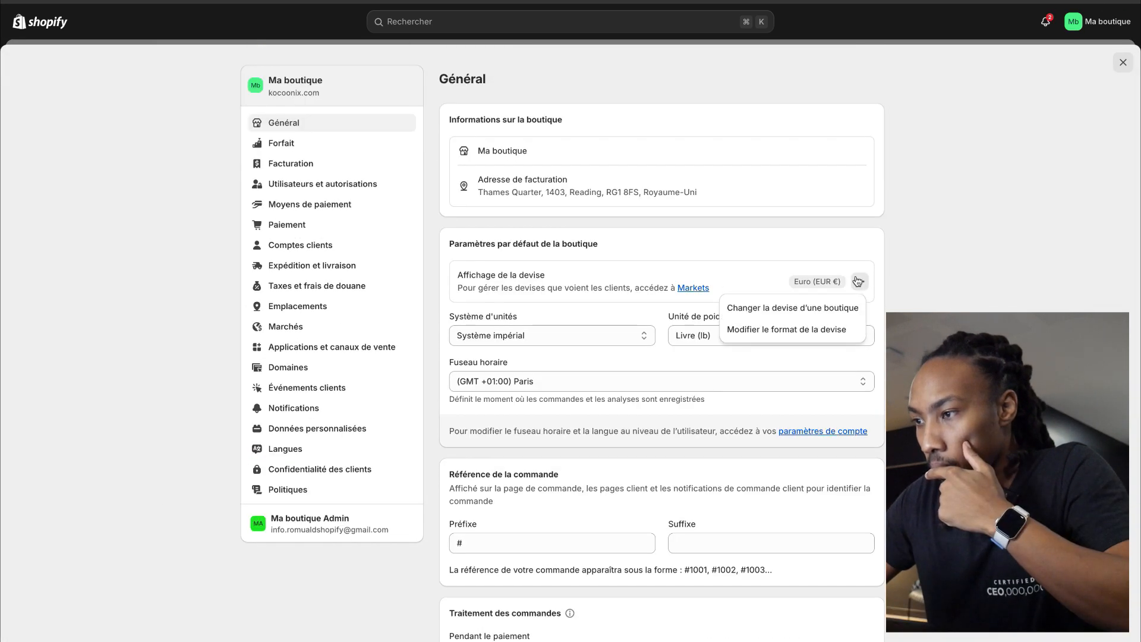
left_click(820, 329)
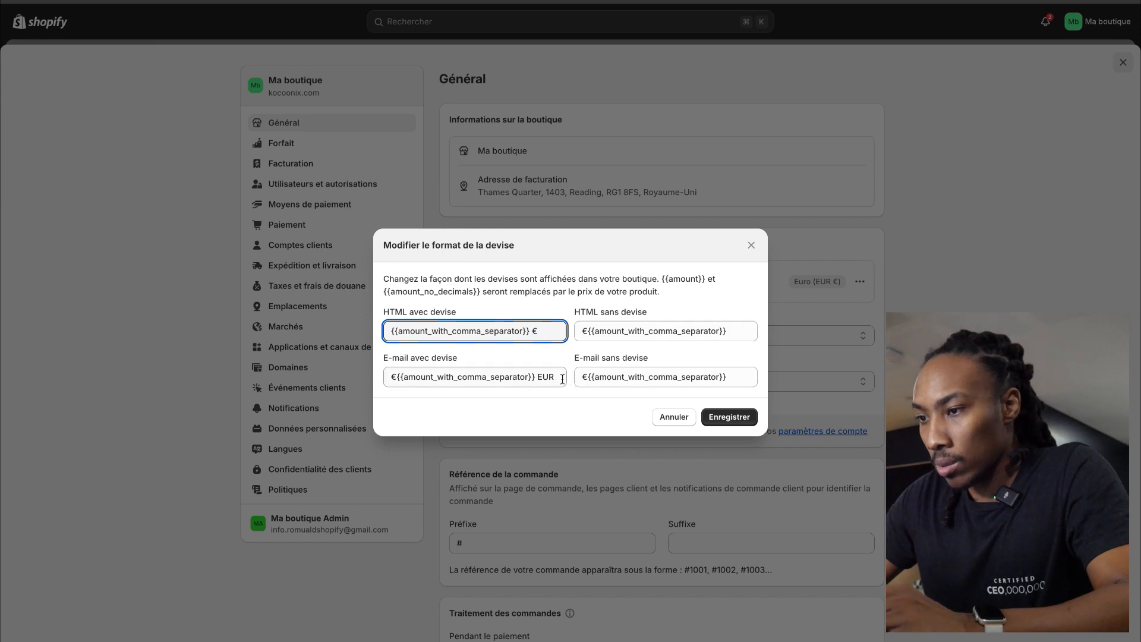
Step: Place the euro sign after the amount in all HTML and e-mail currency formats as {{amount_with_comma_separator}} €, save and close the settings
left_click_drag(542, 376, 658, 377)
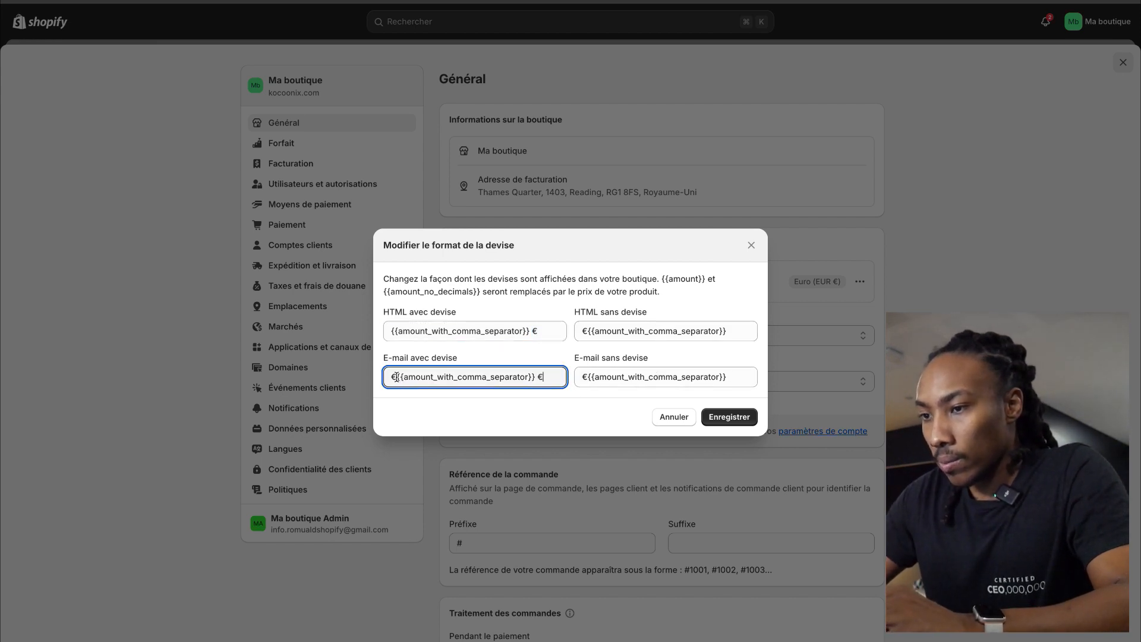
left_click(586, 376)
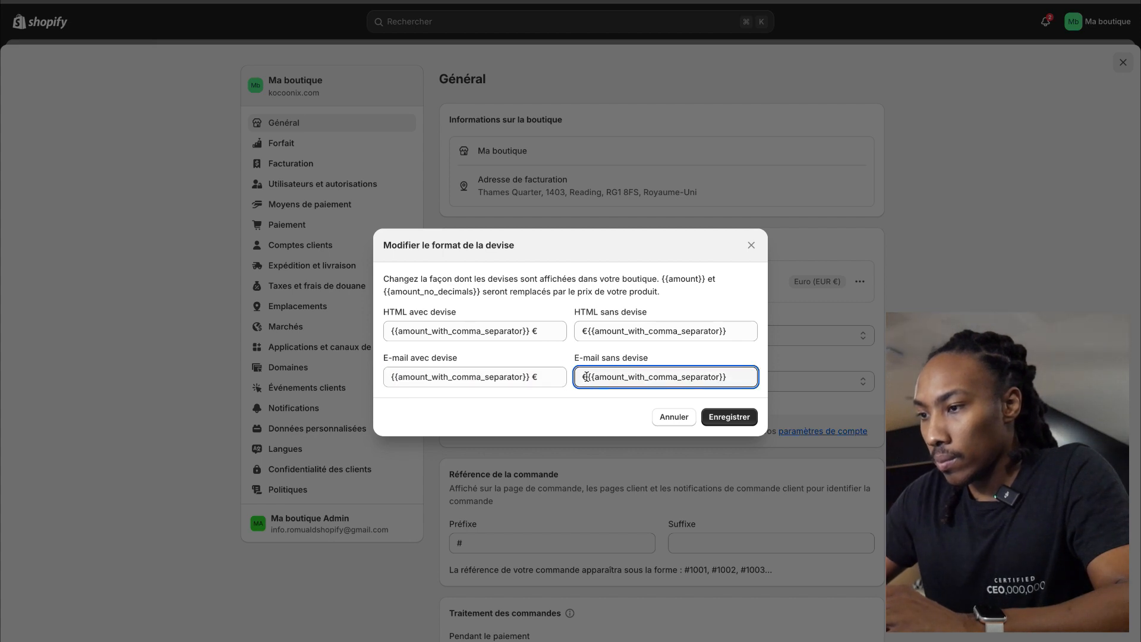
left_click(584, 333)
left_click(742, 337)
left_click(721, 377)
left_click(718, 326)
left_click(730, 419)
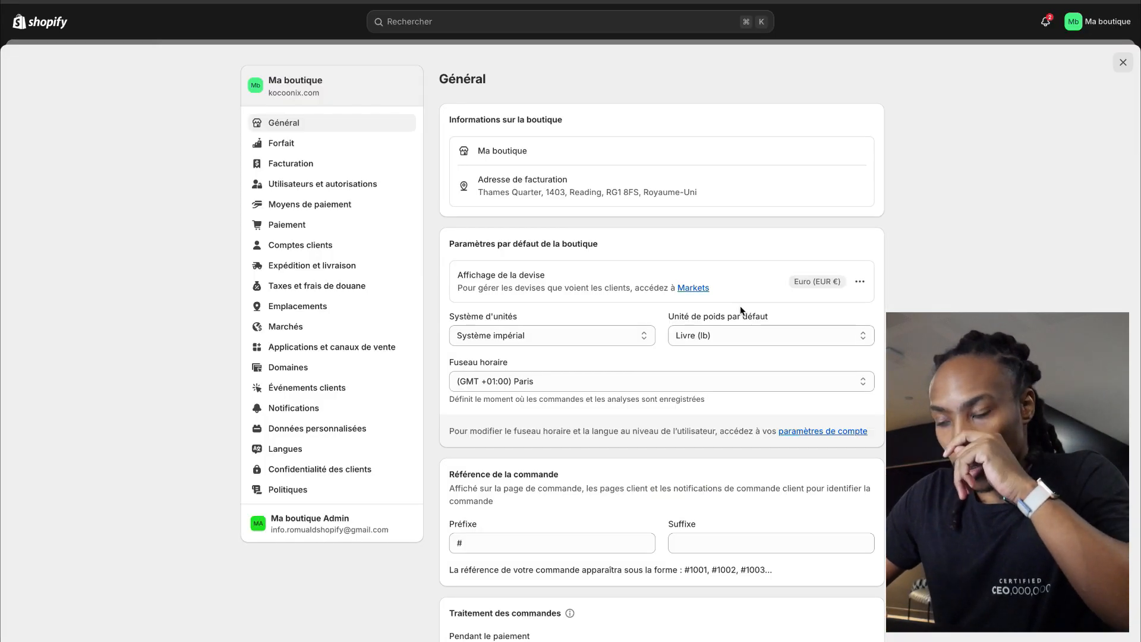
left_click(1117, 65)
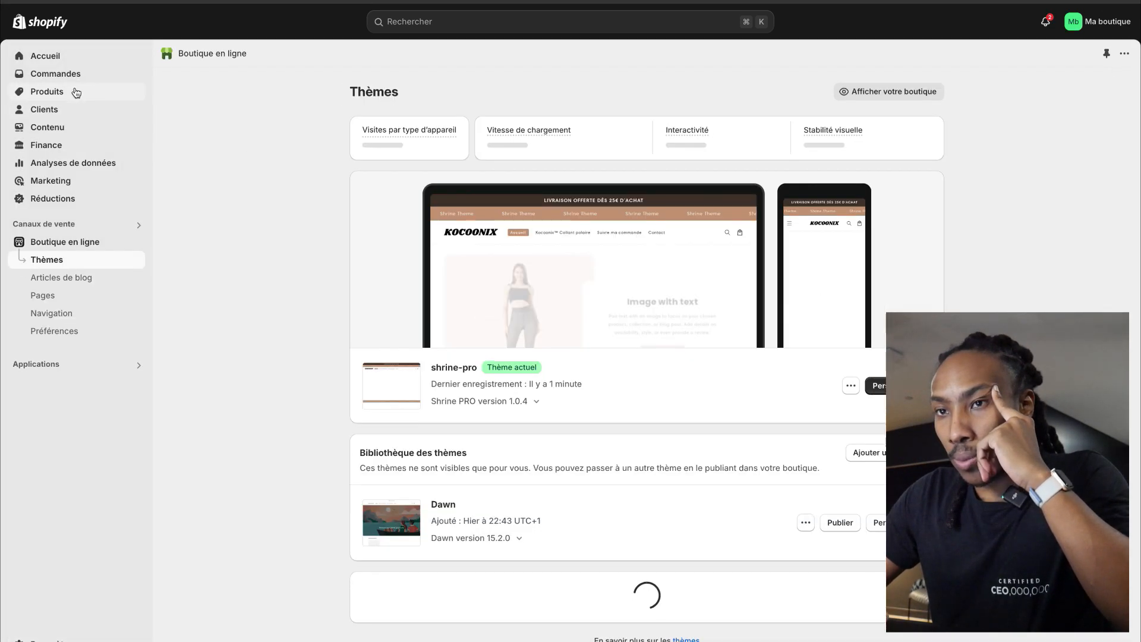
Step: Open all three size variants of the Kocoonix™ Collant polaire product in the bulk editor
left_click(76, 91)
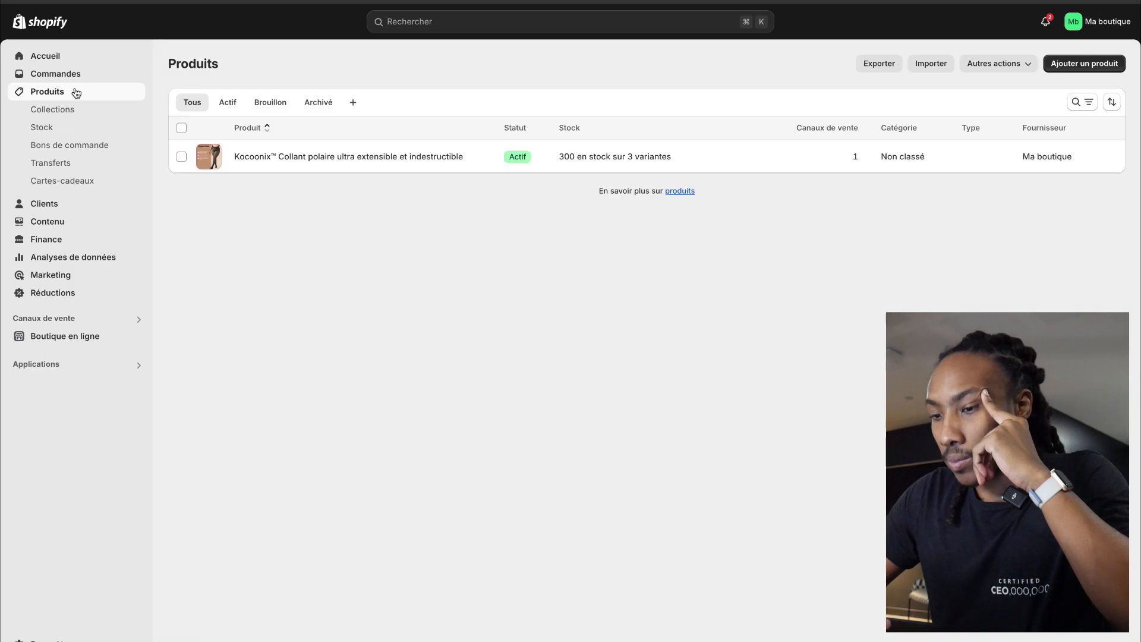
left_click(343, 157)
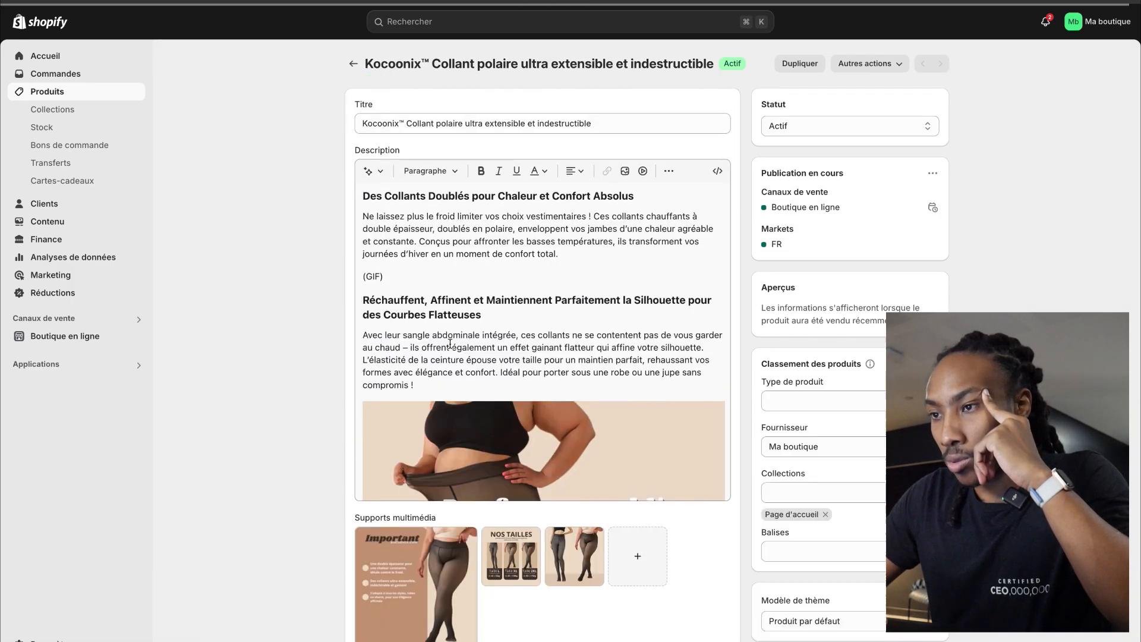
scroll(330, 266, "down", 8)
scroll(330, 265, "down", 2)
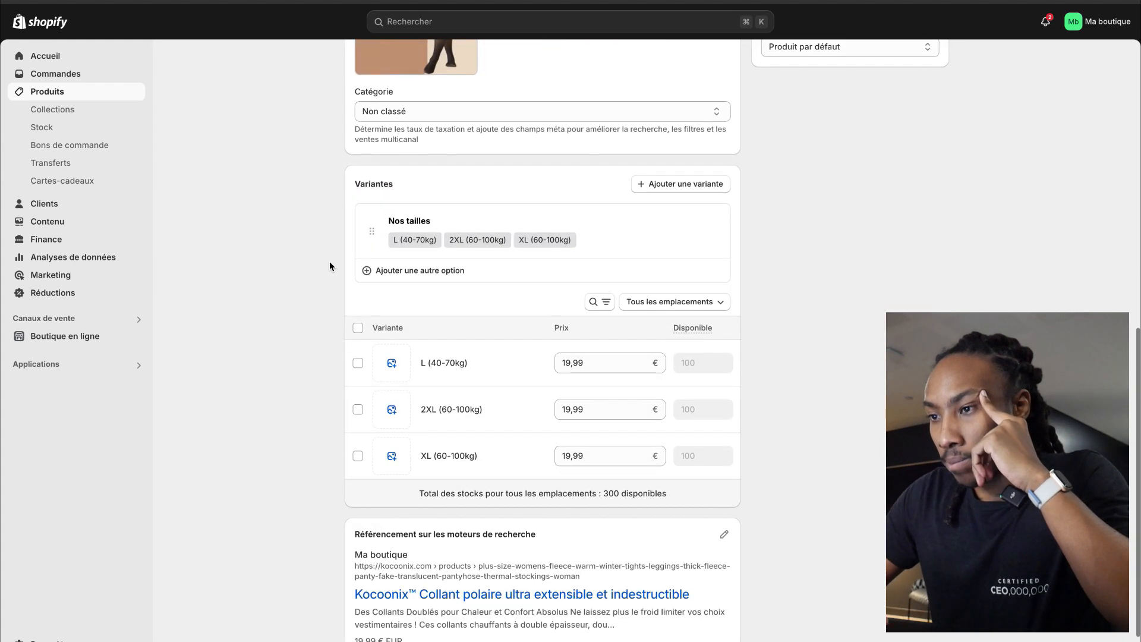
left_click(357, 328)
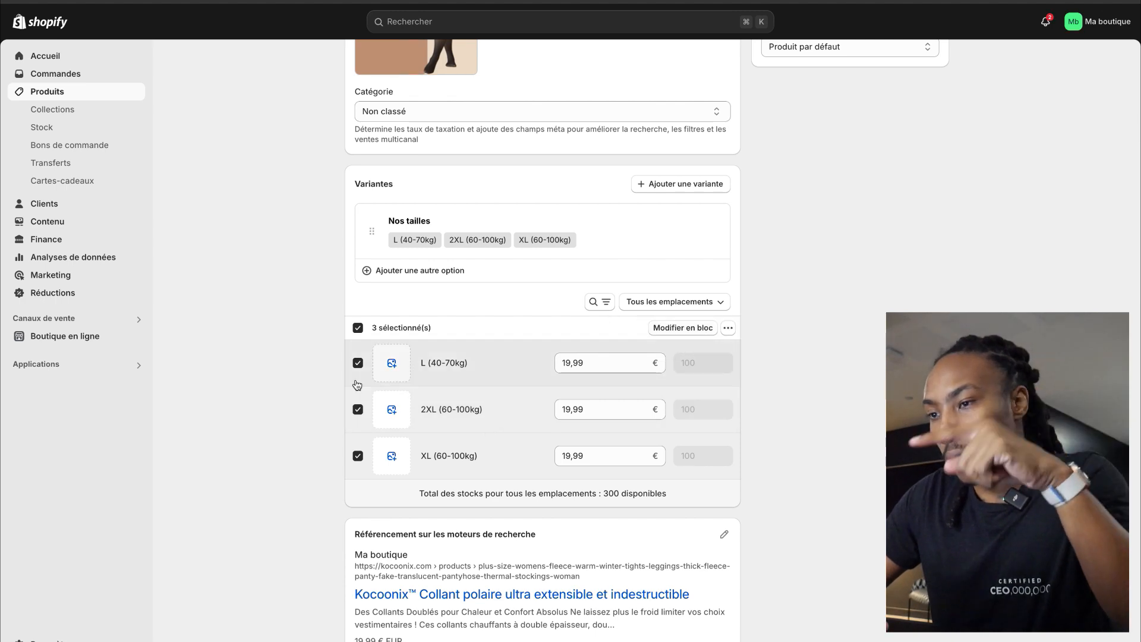
left_click(693, 329)
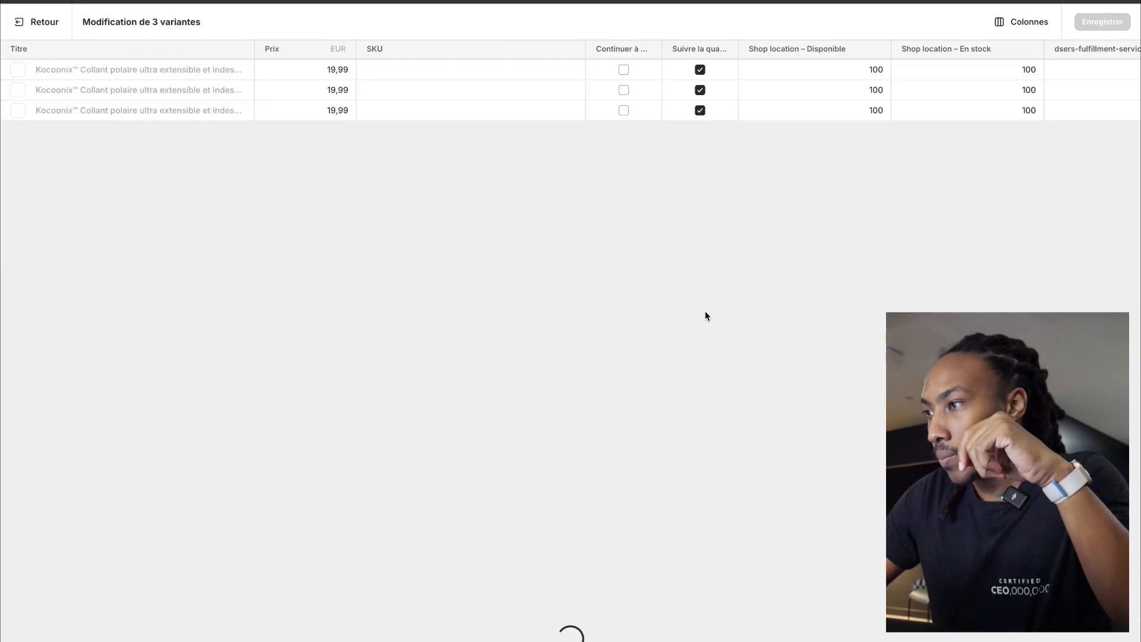
Step: Add the Prix avant réduction column and set it to 50,00 EUR for all three variants
left_click(1015, 35)
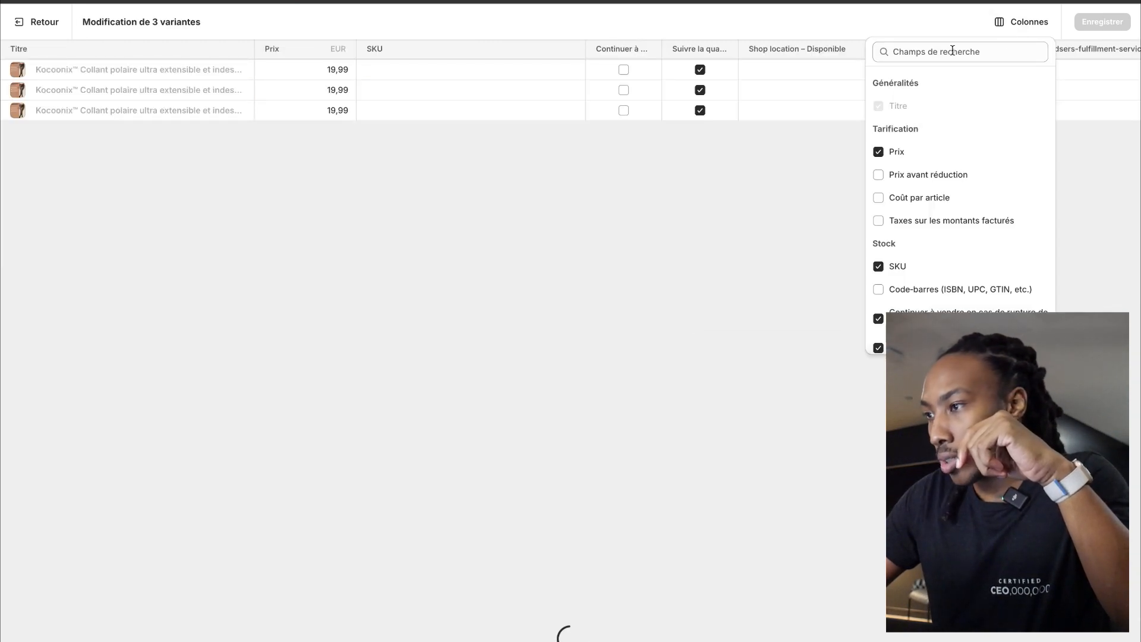
left_click(889, 176)
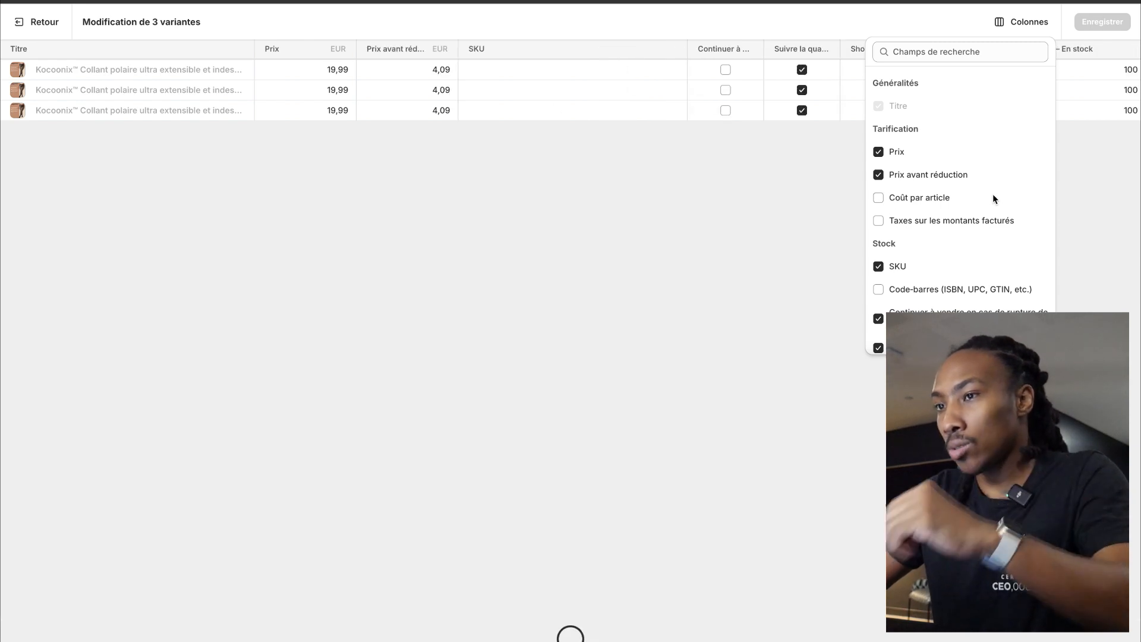
left_click(427, 70)
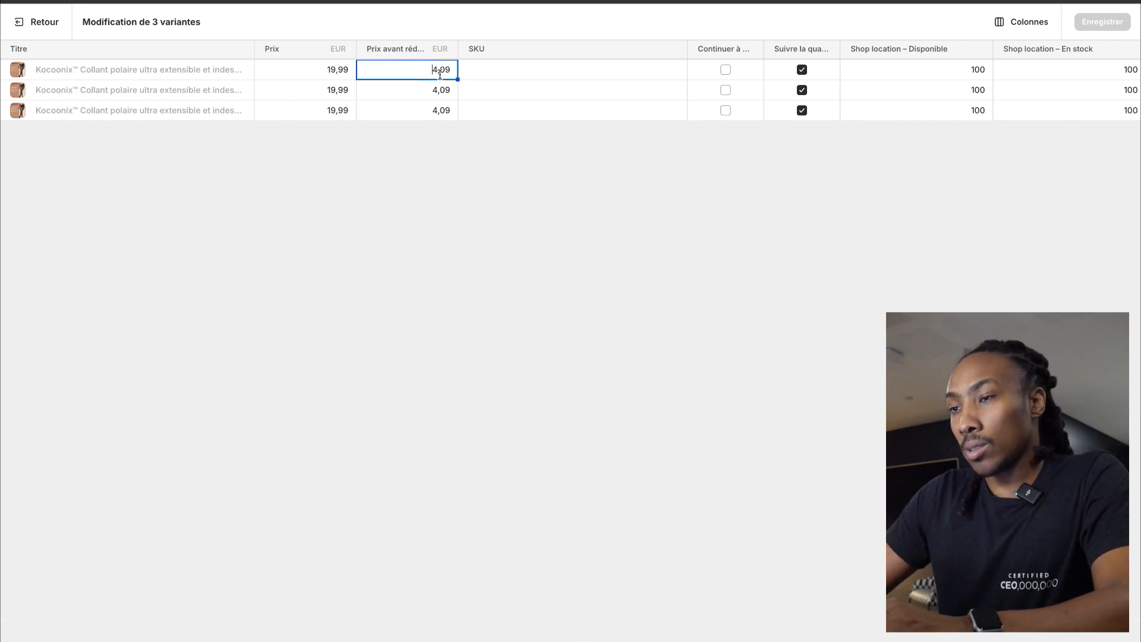
type("50")
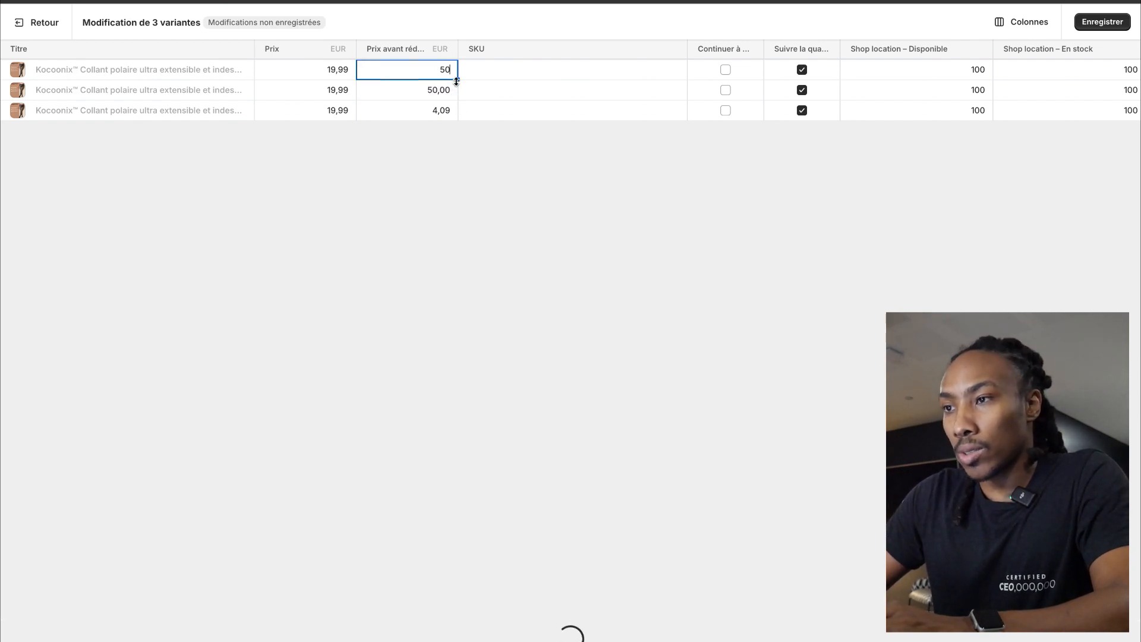
left_click_drag(456, 96, 455, 116)
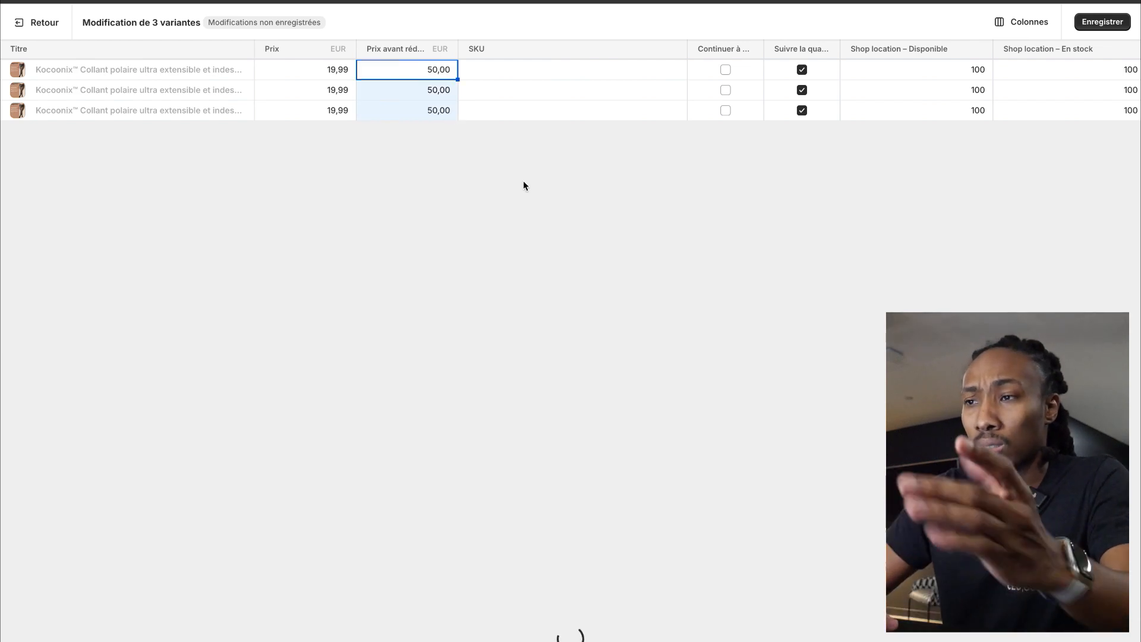
Step: Save the variants' prices and check the discounted price on the Kocoonix™ Collant polaire page in the theme editor
left_click(1108, 24)
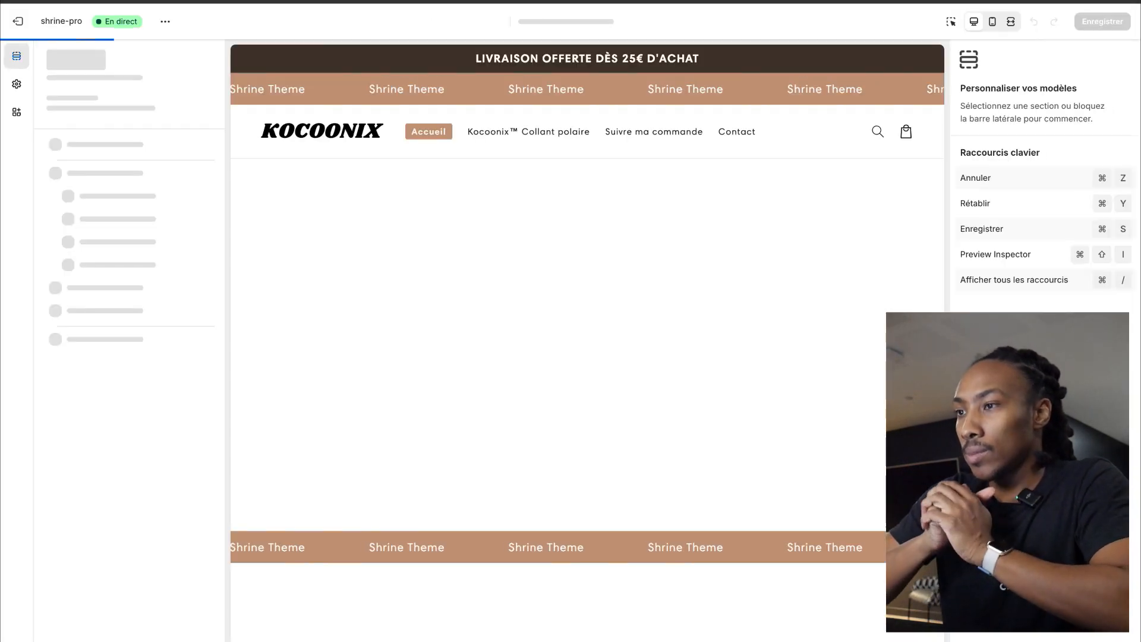
scroll(555, 319, "down", 10)
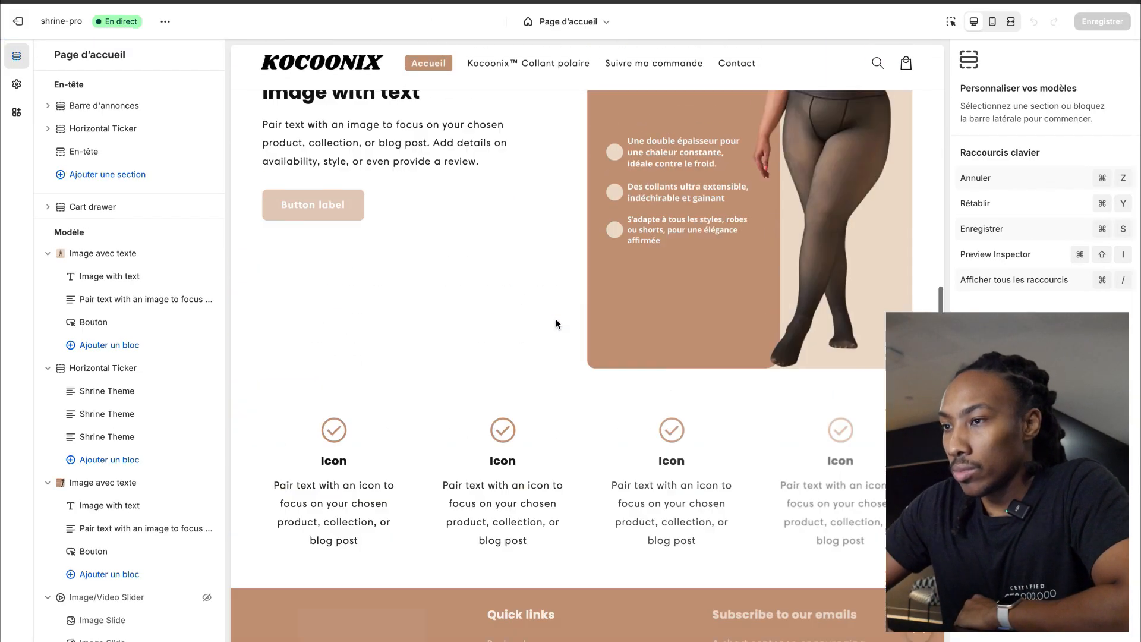
scroll(555, 319, "up", 10)
left_click(525, 131)
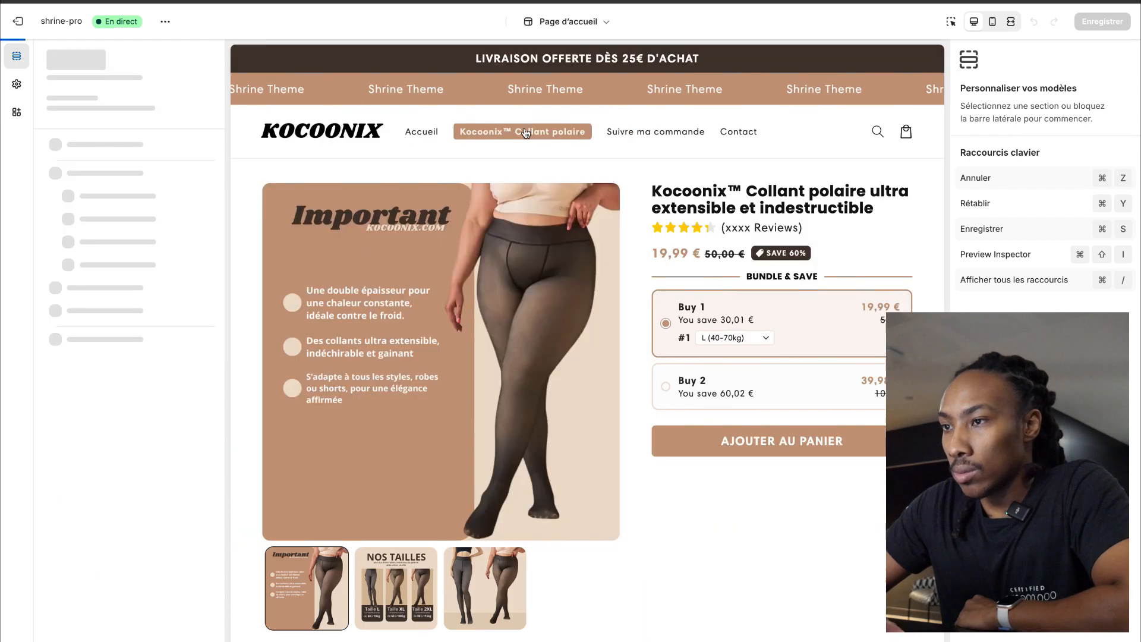
scroll(809, 256, "down", 2)
scroll(810, 257, "up", 2)
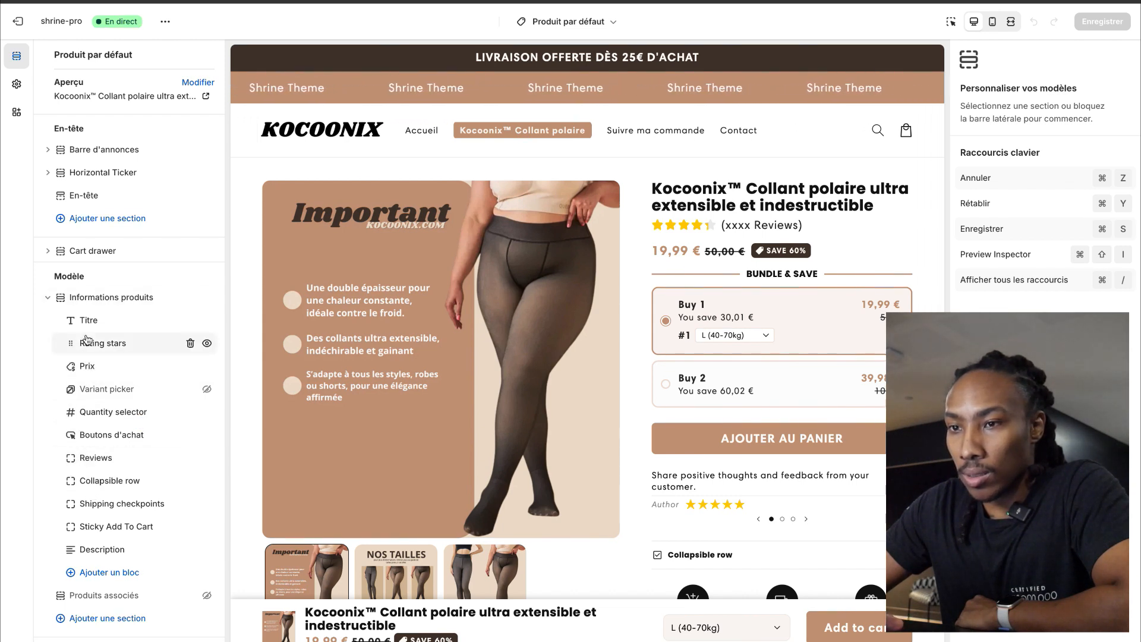
Step: Move the Rating stars block above the Titre block in the product information section and save the template
left_click_drag(87, 320, 88, 319)
scroll(720, 122, "down", 2)
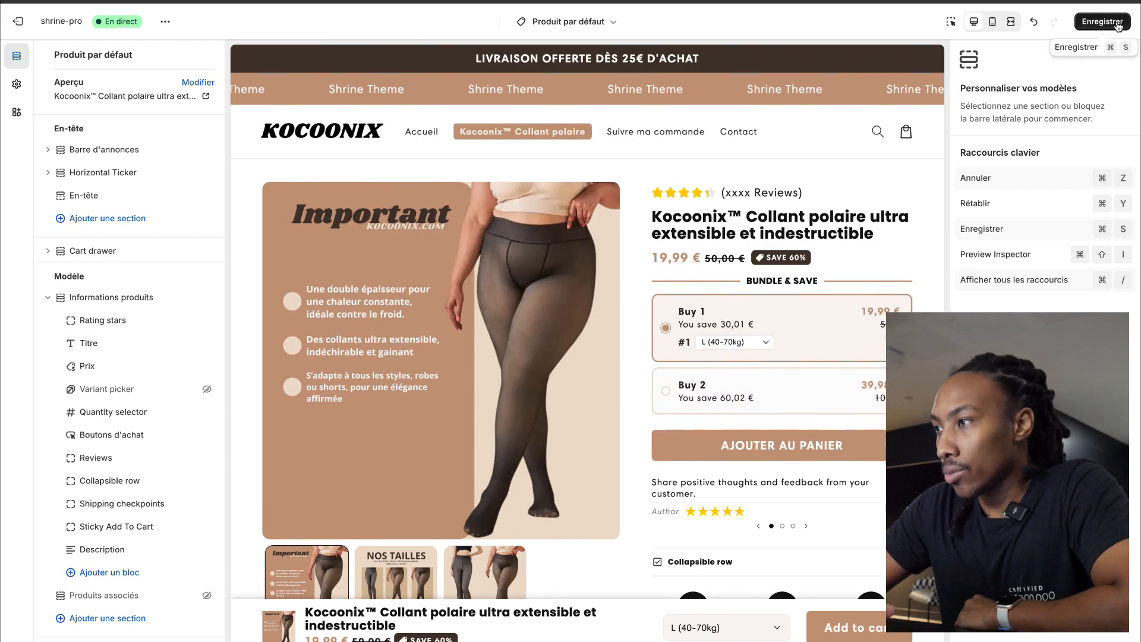
left_click(1118, 24)
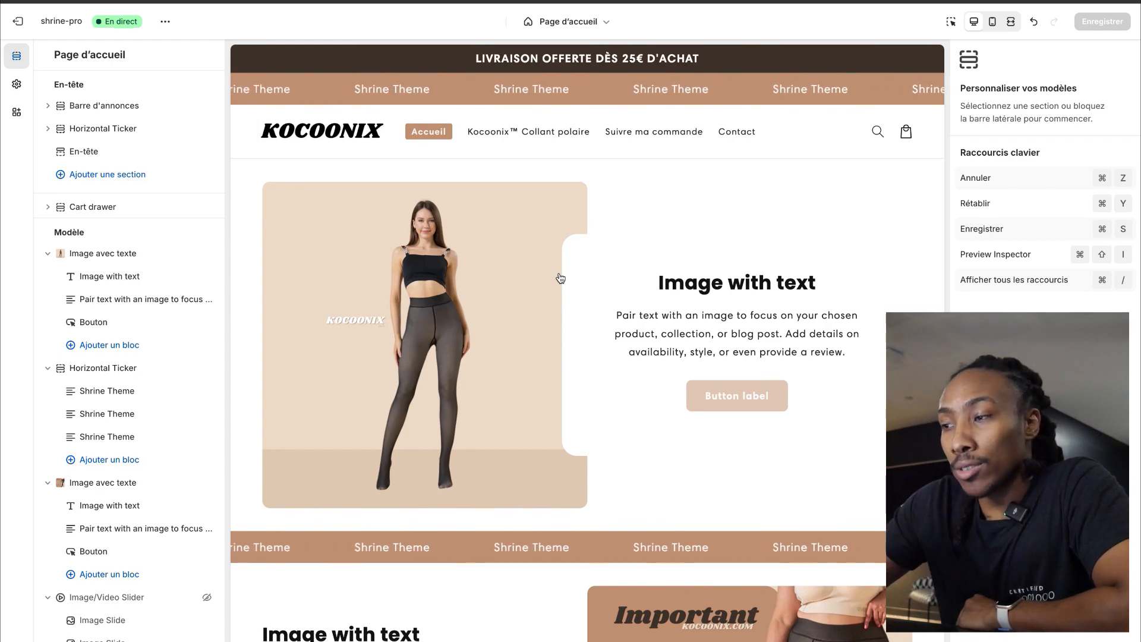
Step: Examine the home page sections in the desktop and mobile previews, comparing how the first image-with-text block is laid out
scroll(560, 278, "down", 7)
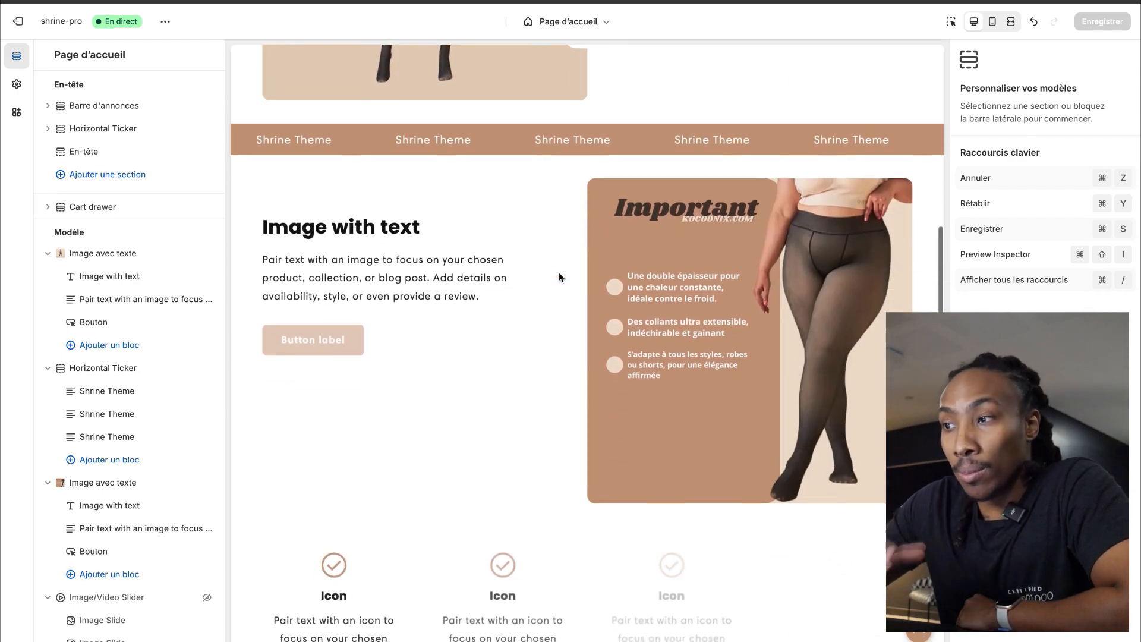
scroll(561, 278, "up", 2)
scroll(558, 277, "up", 3)
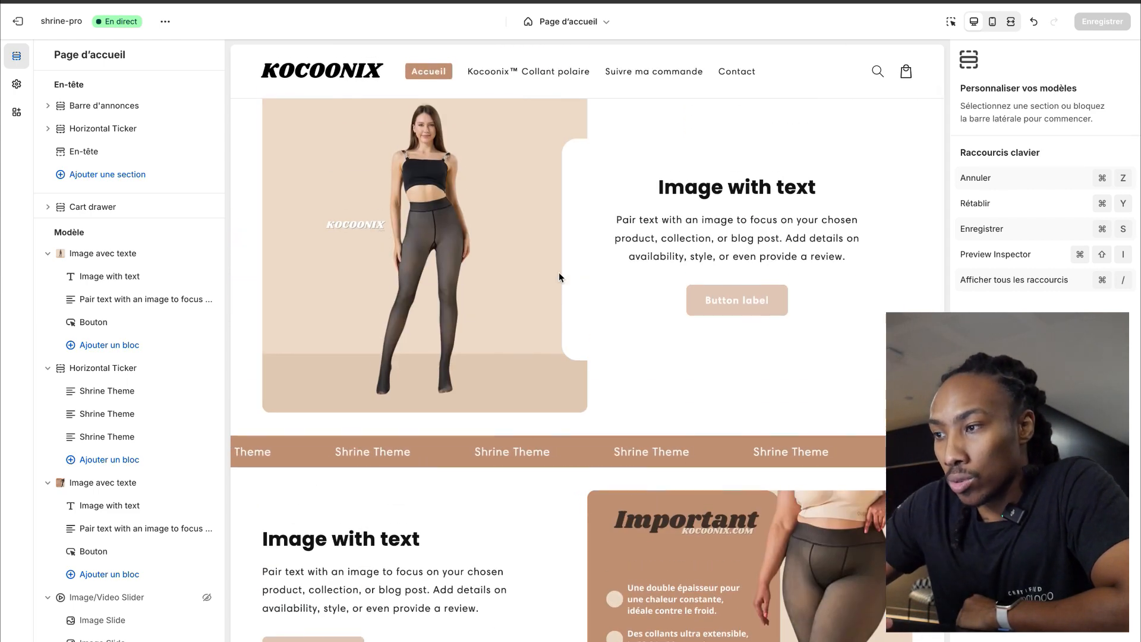
scroll(559, 277, "up", 1)
scroll(558, 277, "down", 2)
scroll(558, 274, "down", 7)
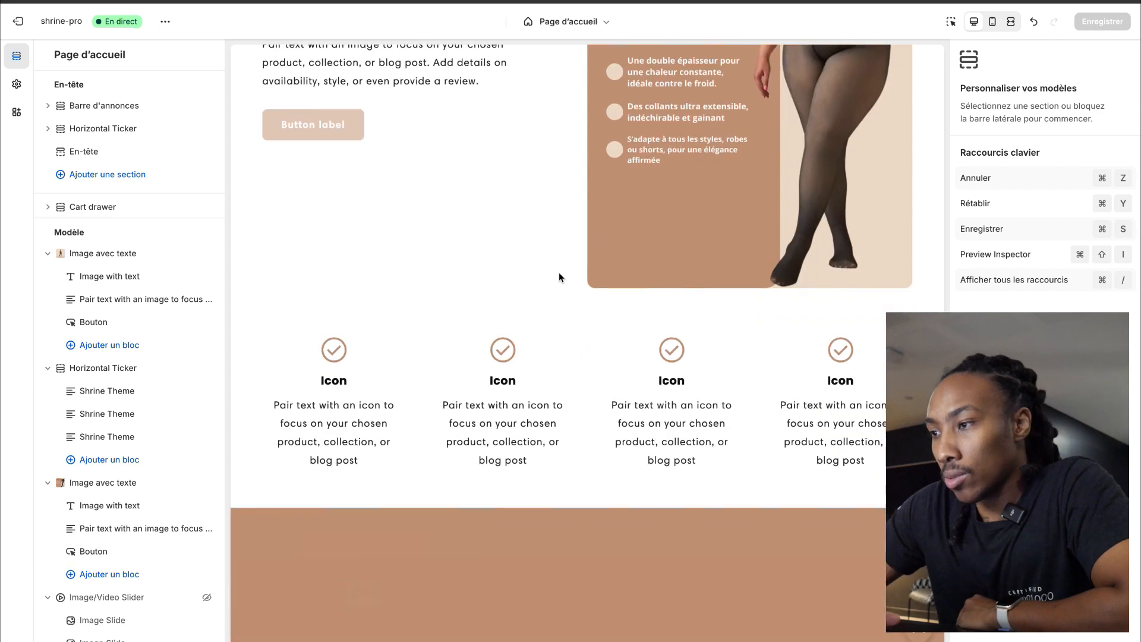
scroll(560, 272, "up", 2)
left_click(992, 23)
scroll(654, 278, "up", 5)
scroll(654, 275, "down", 1)
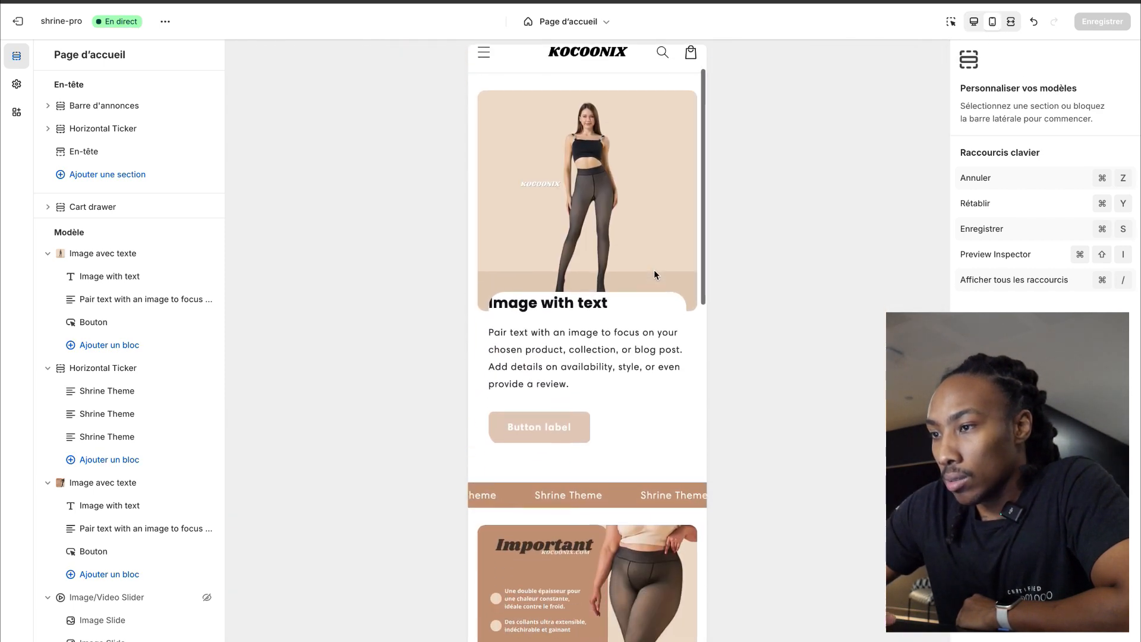
left_click(974, 23)
scroll(540, 238, "down", 10)
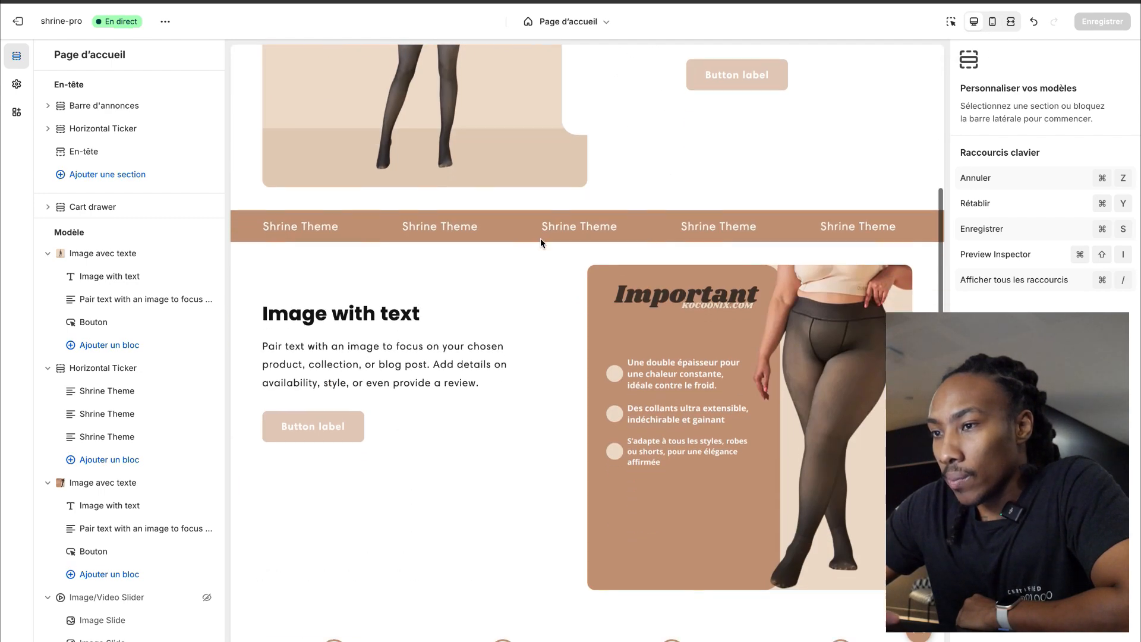
scroll(540, 238, "up", 5)
scroll(540, 243, "up", 1)
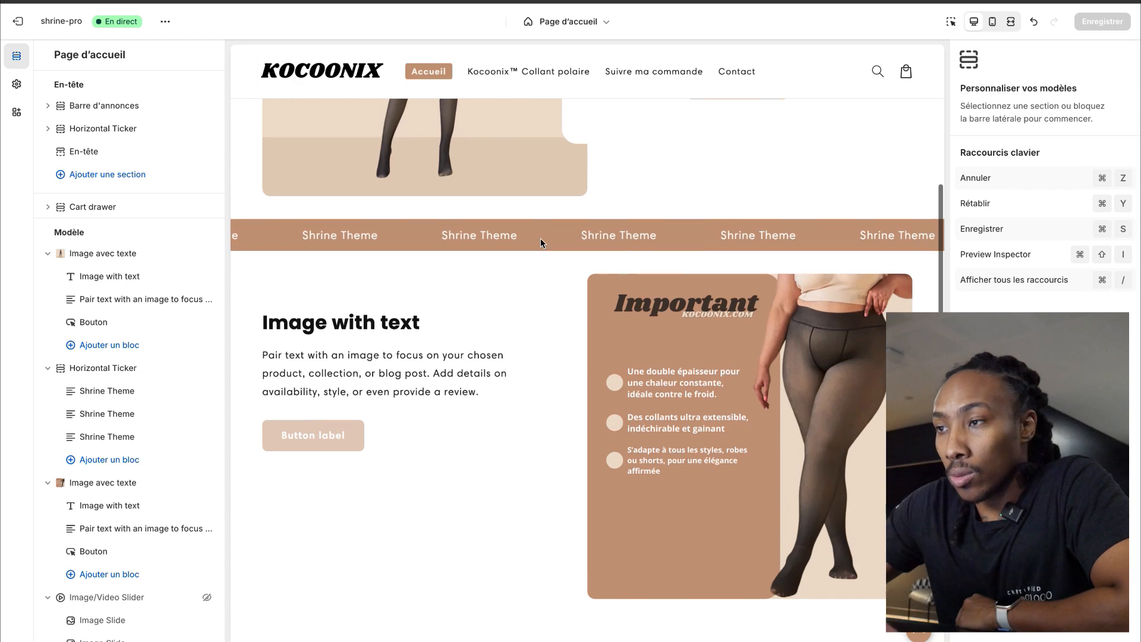
left_click(992, 23)
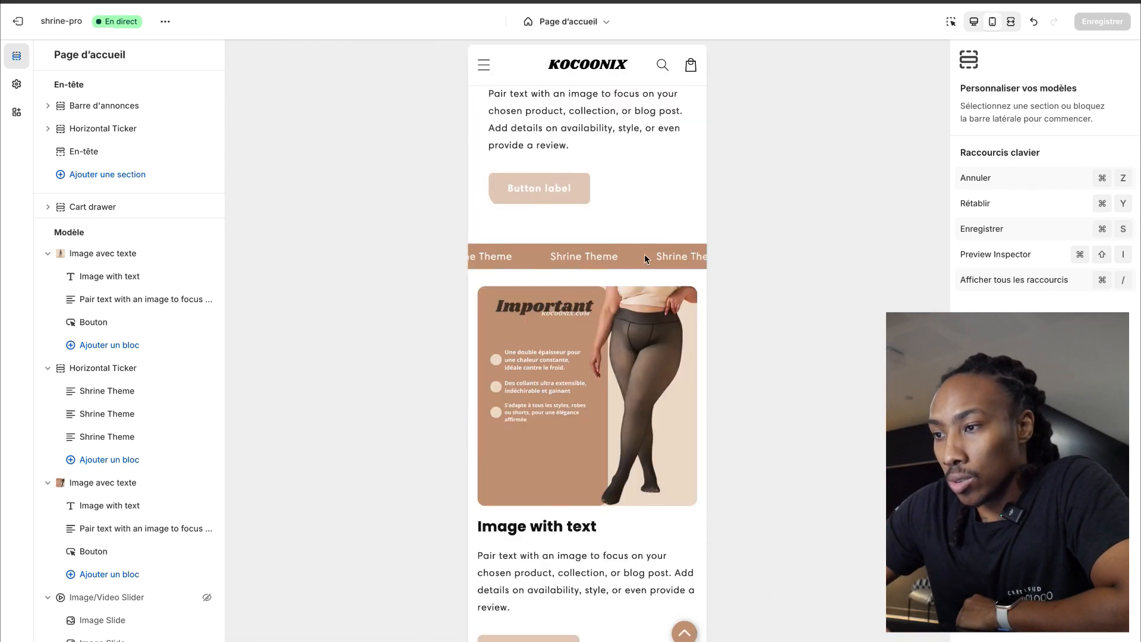
scroll(645, 239, "up", 5)
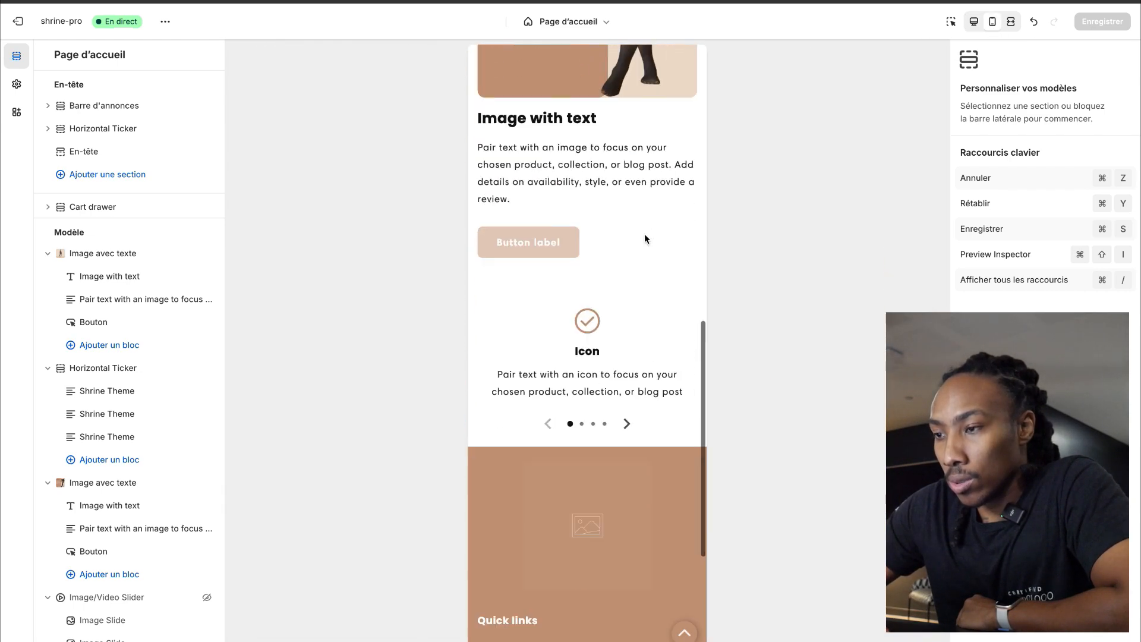
Step: Set the home page's first Image avec texte section to a non-overlapping content layout with the dark brown color scheme
left_click(113, 255)
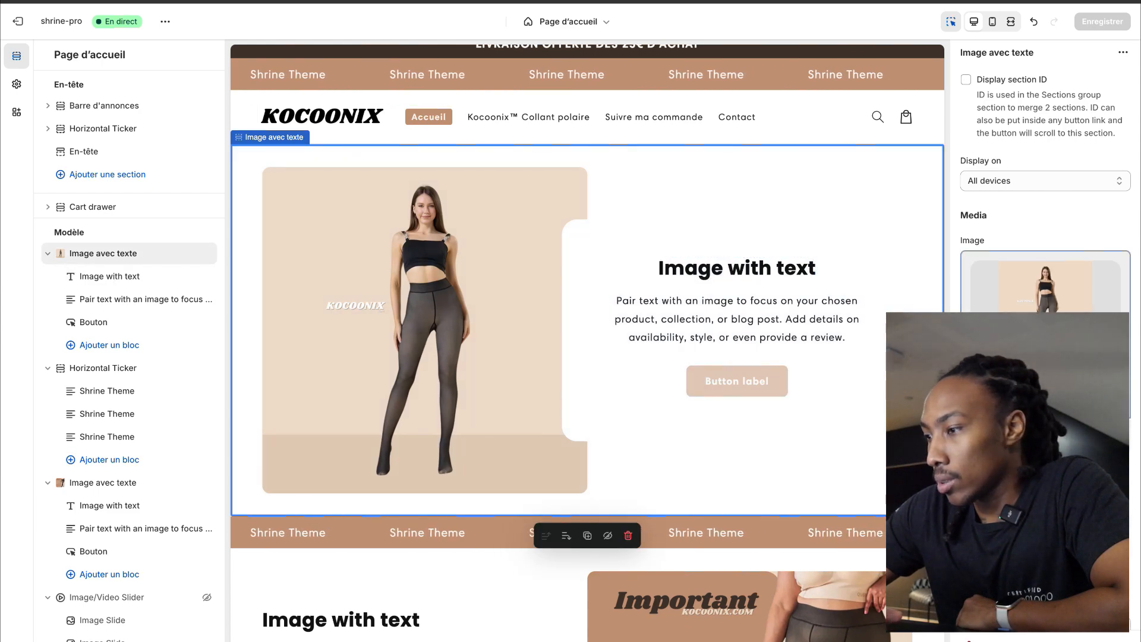
scroll(1044, 179, "down", 5)
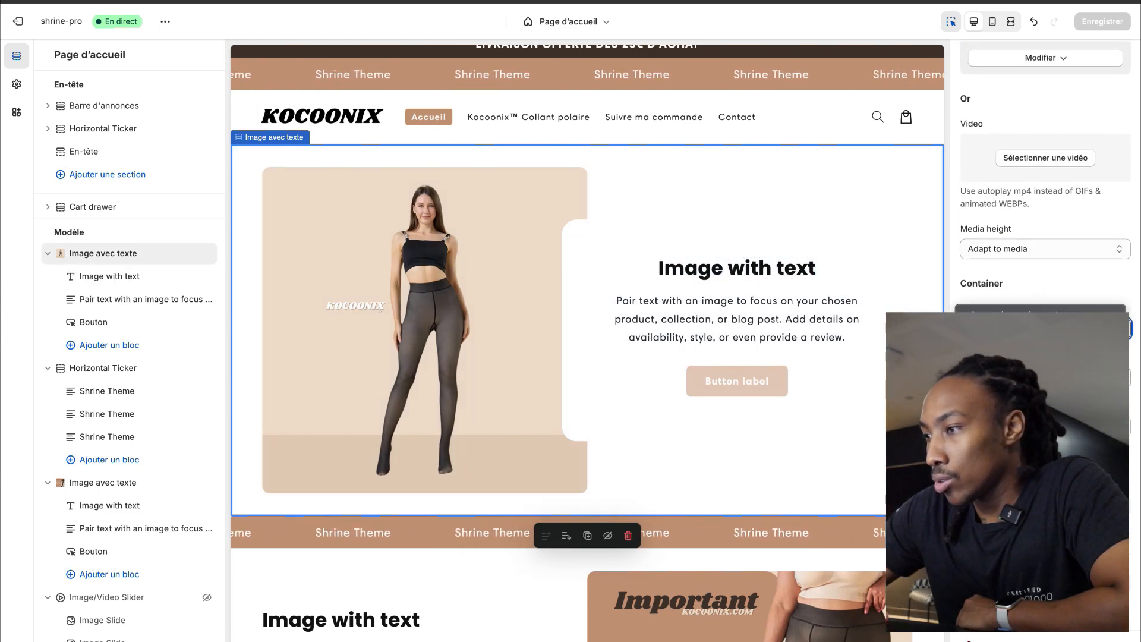
left_click(1051, 309)
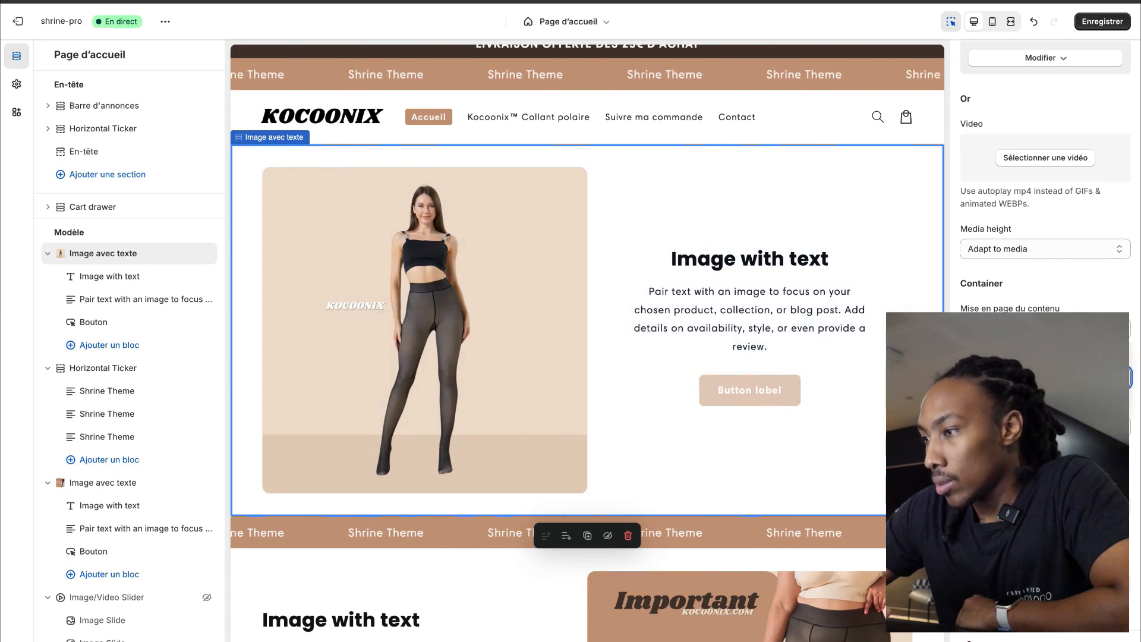
scroll(748, 314, "down", 2)
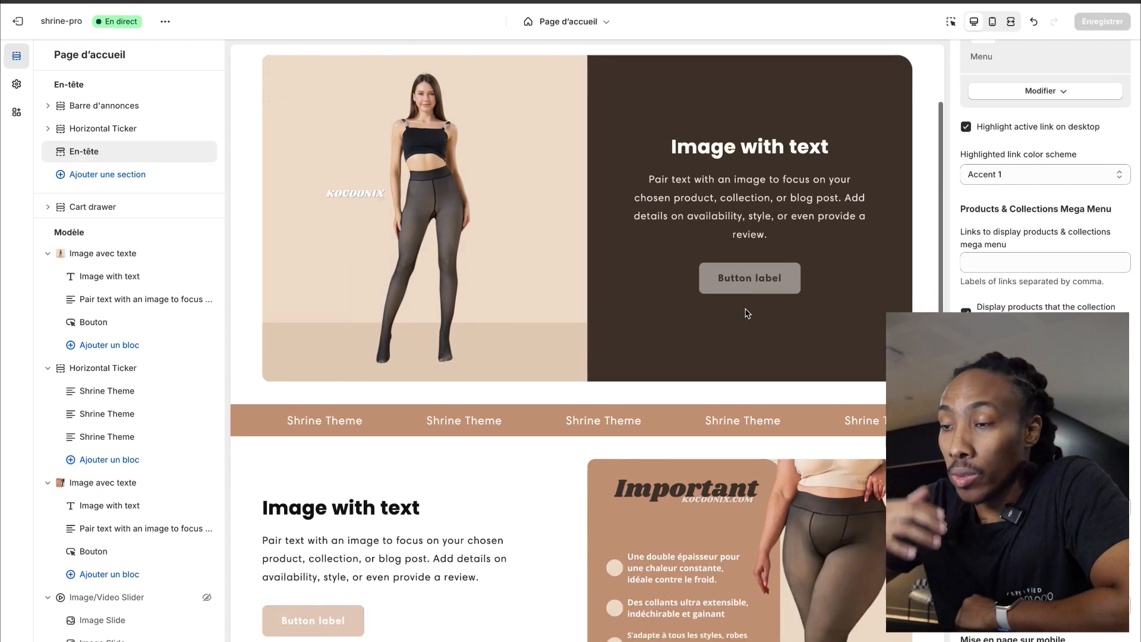
Step: Review the restyled home page and the Kocoonix™ Collant polaire product page down through its description
scroll(747, 313, "down", 1)
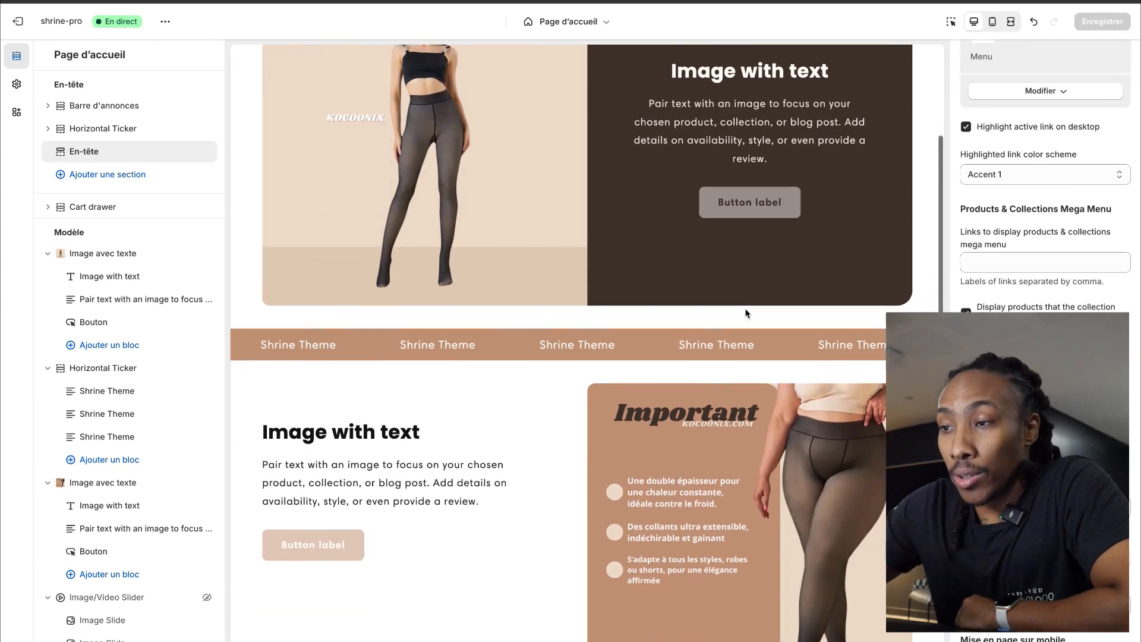
scroll(747, 313, "down", 3)
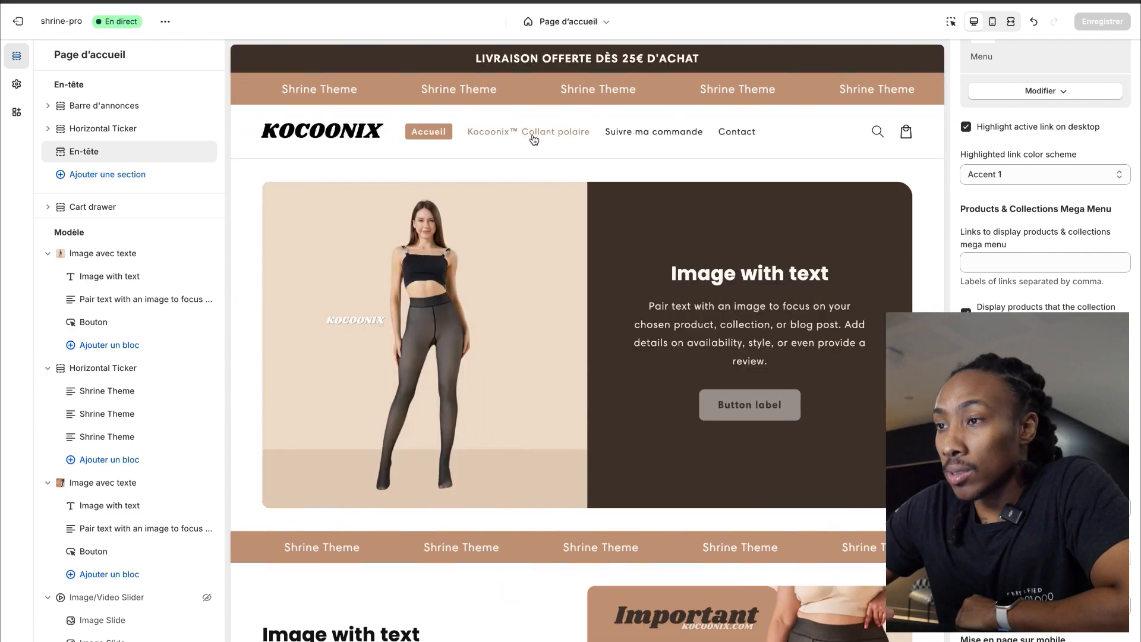
left_click(534, 138)
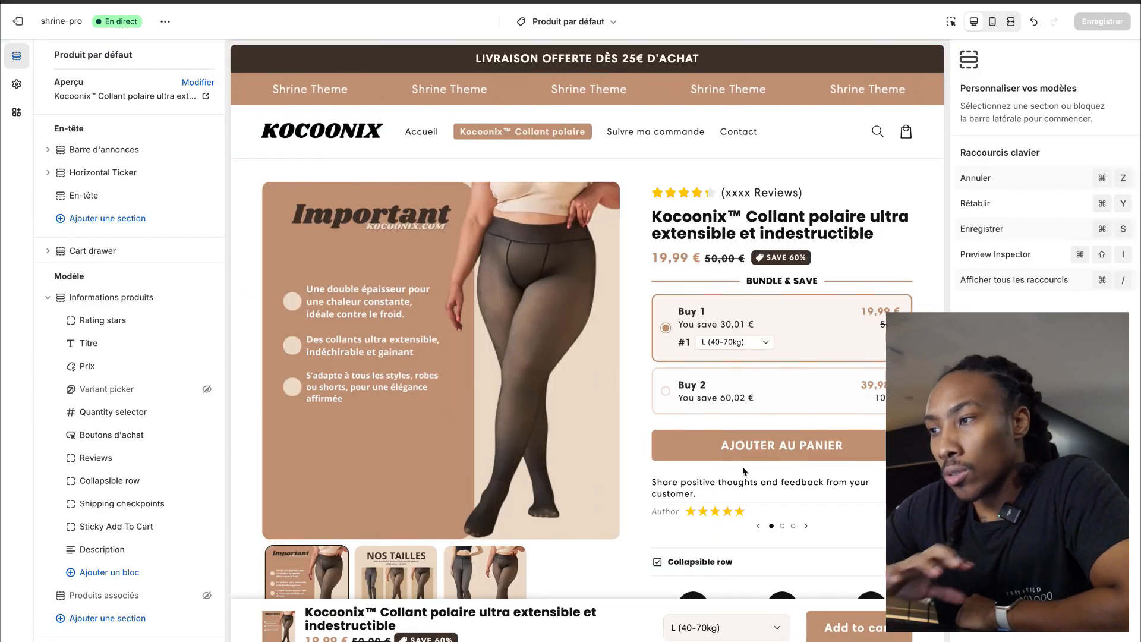
scroll(742, 467, "down", 3)
scroll(742, 467, "down", 2)
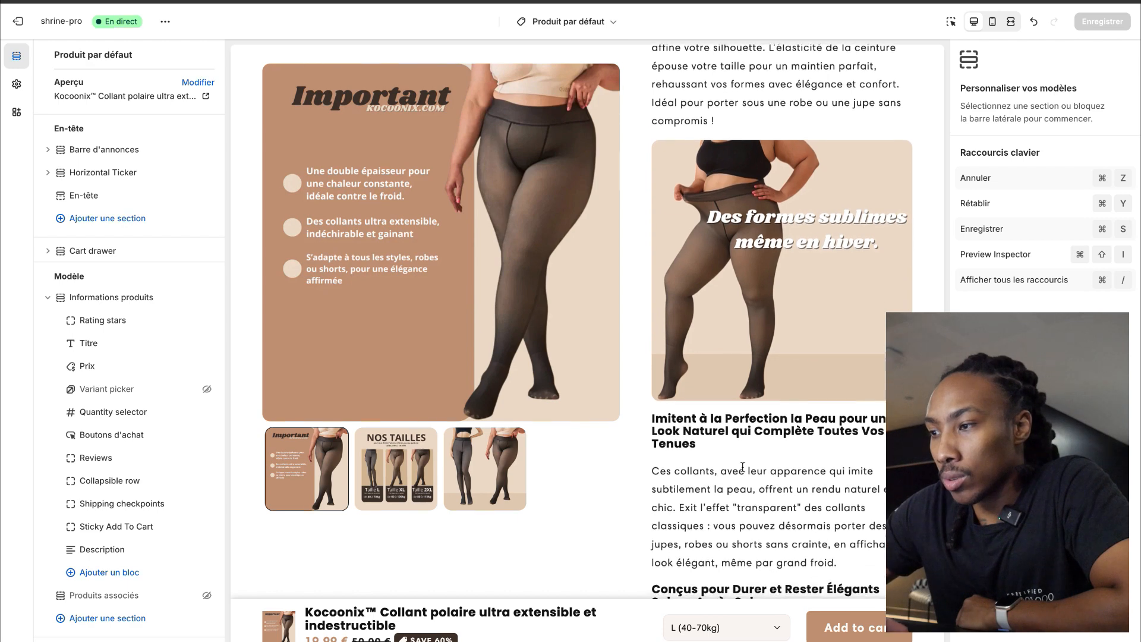
scroll(742, 467, "up", 15)
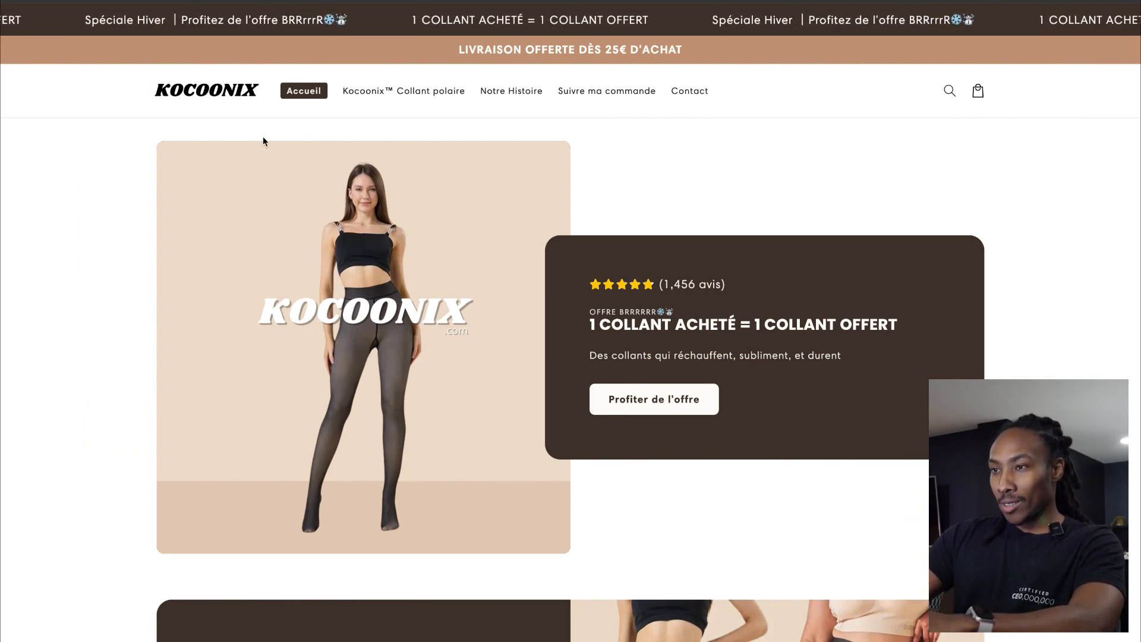
Step: Examine the finished Kocoonix store's home page from the offer banner through the image sections and trust icons to the footer
scroll(420, 146, "down", 2)
scroll(420, 145, "down", 2)
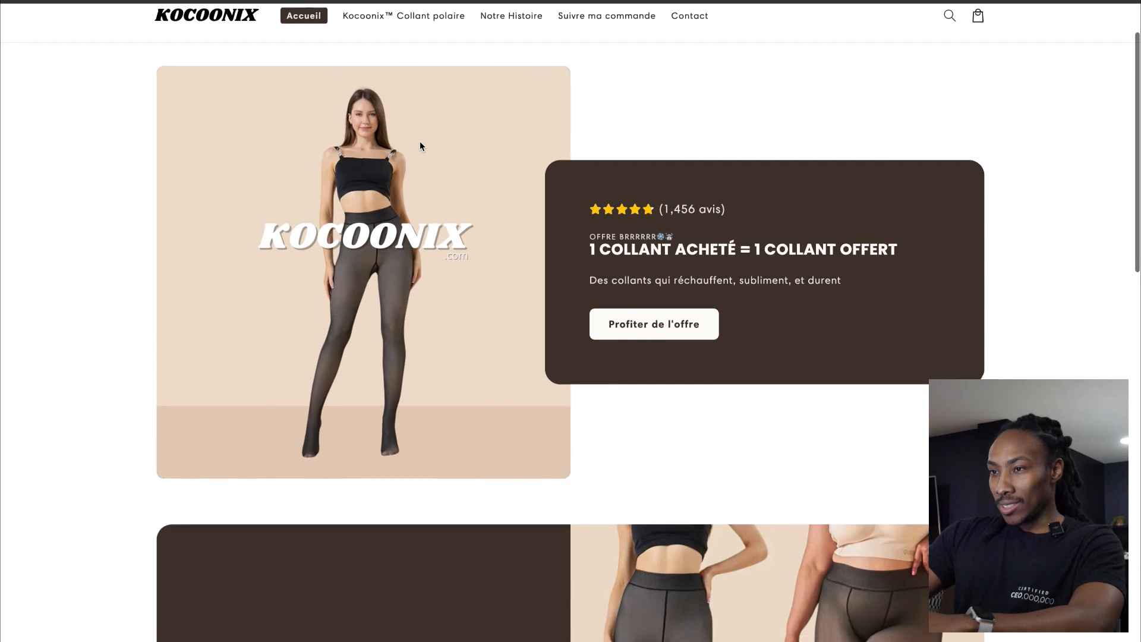
scroll(563, 190, "down", 2)
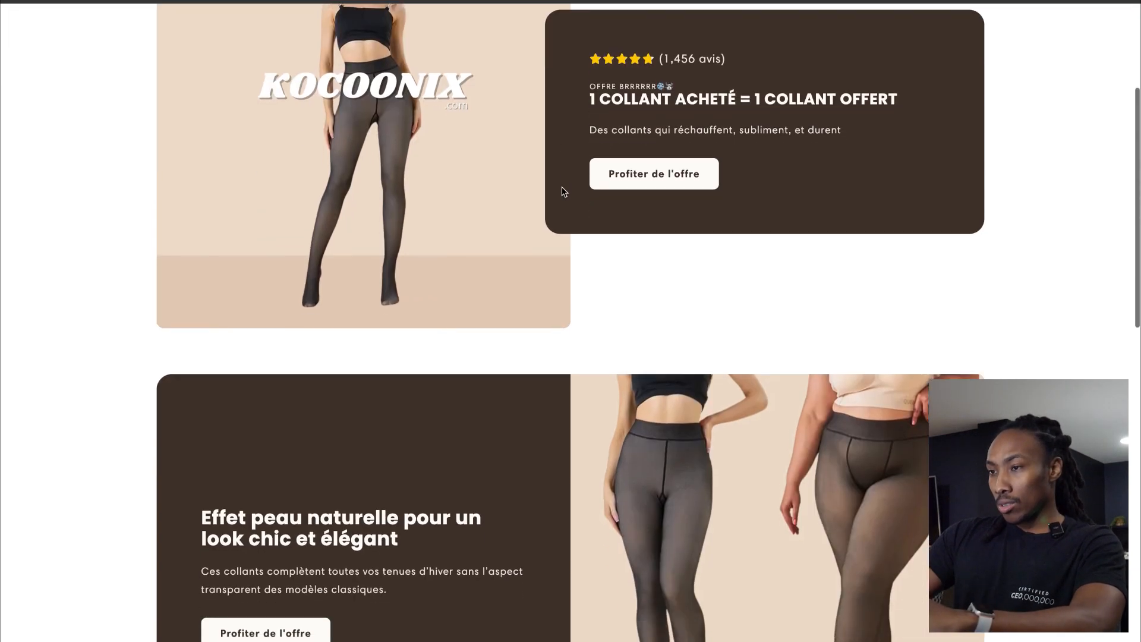
scroll(591, 326, "up", 3)
scroll(591, 326, "down", 2)
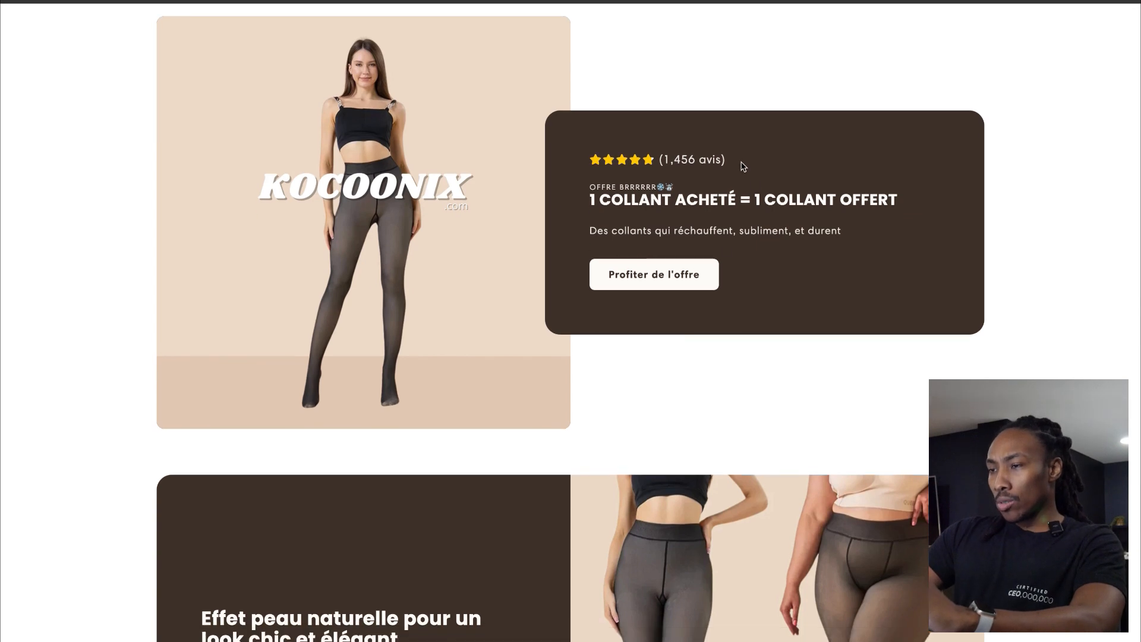
scroll(611, 206, "down", 1)
scroll(537, 219, "up", 2)
scroll(537, 220, "down", 4)
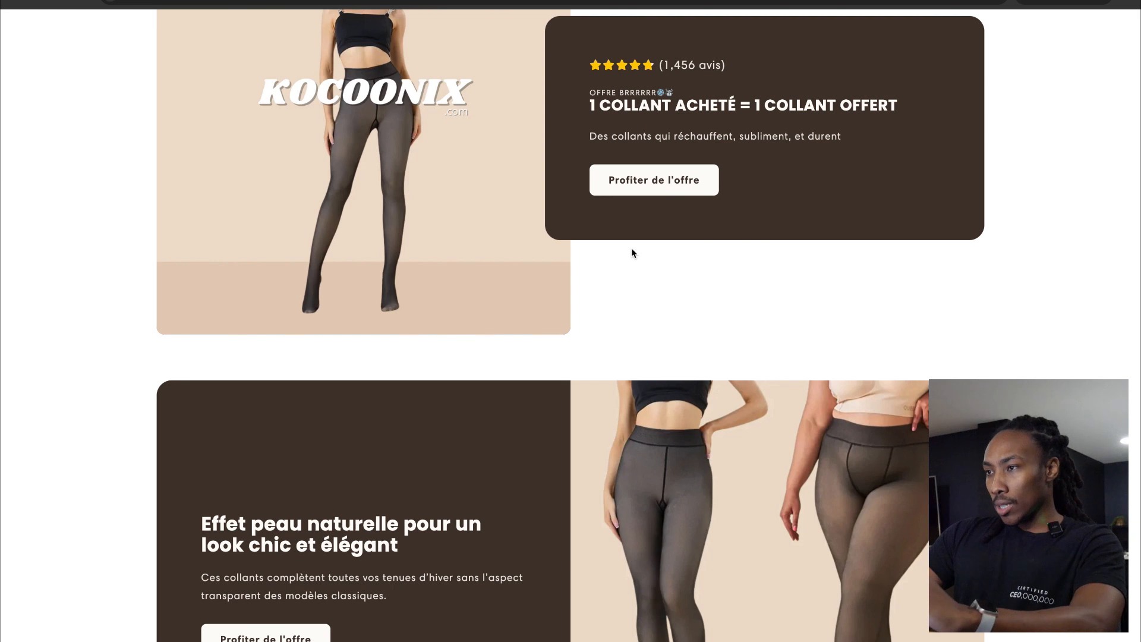
scroll(632, 253, "up", 3)
scroll(632, 253, "down", 2)
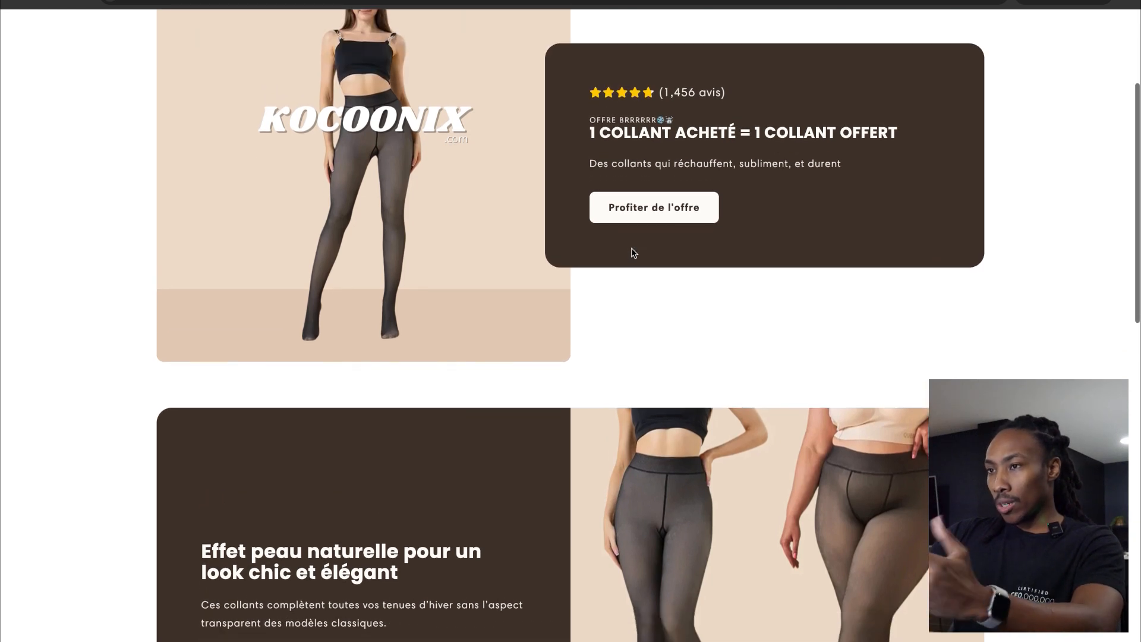
scroll(634, 253, "down", 1)
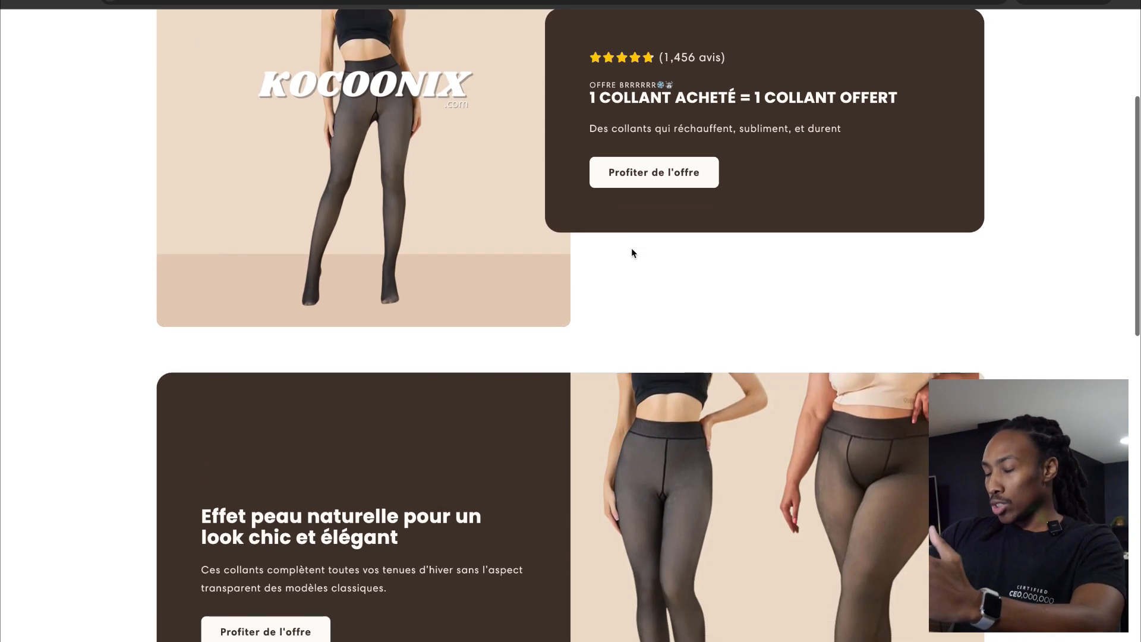
scroll(632, 250, "down", 5)
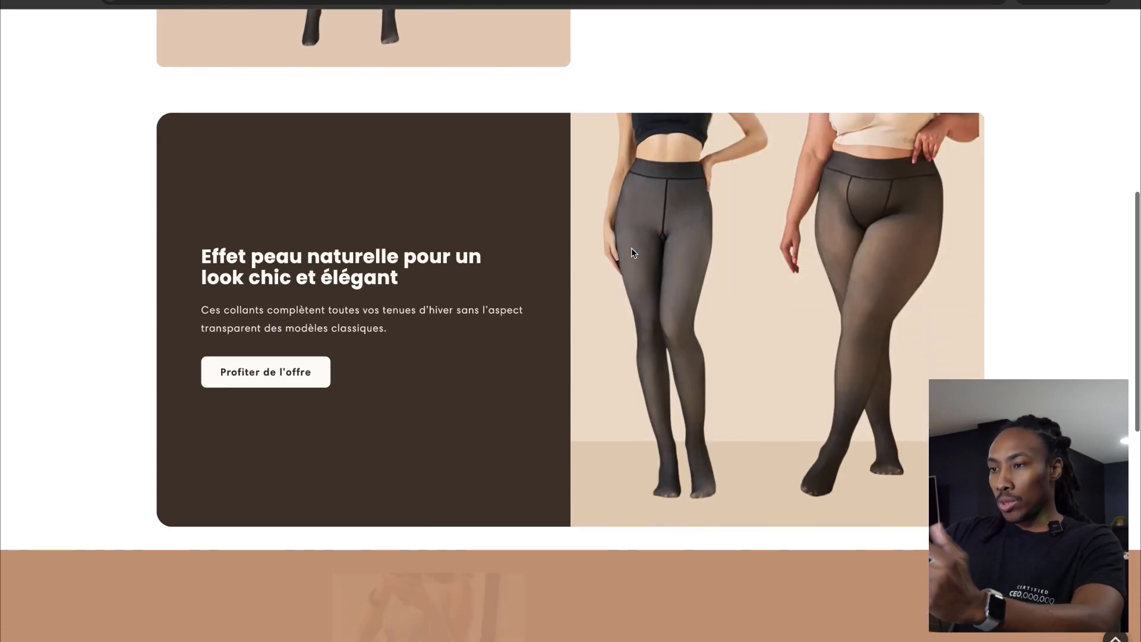
scroll(631, 247, "down", 8)
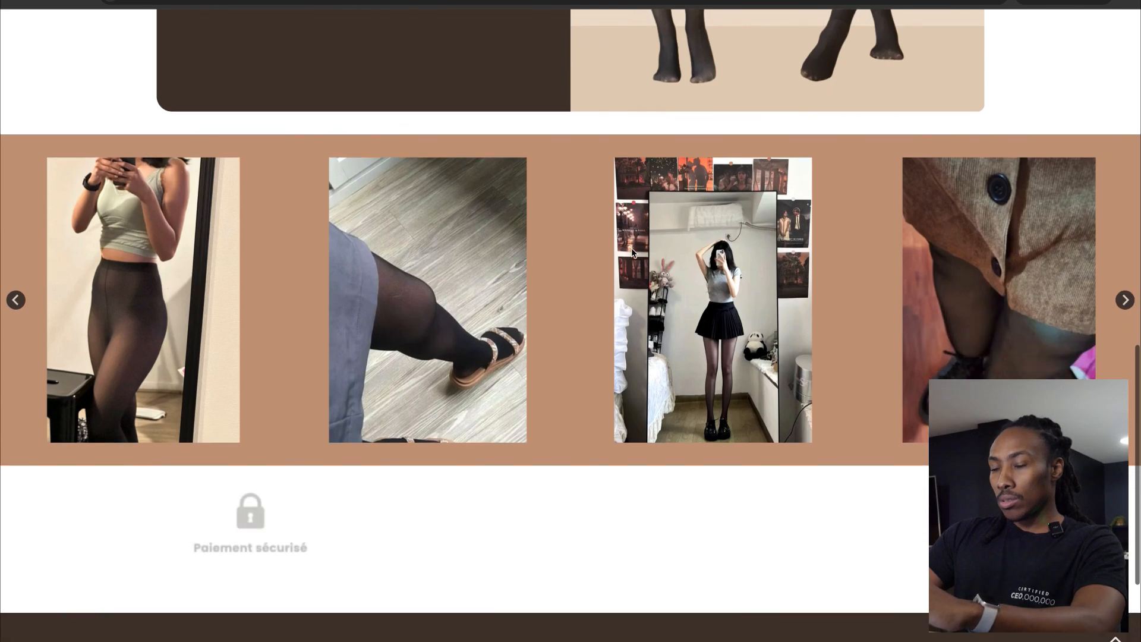
scroll(632, 247, "down", 3)
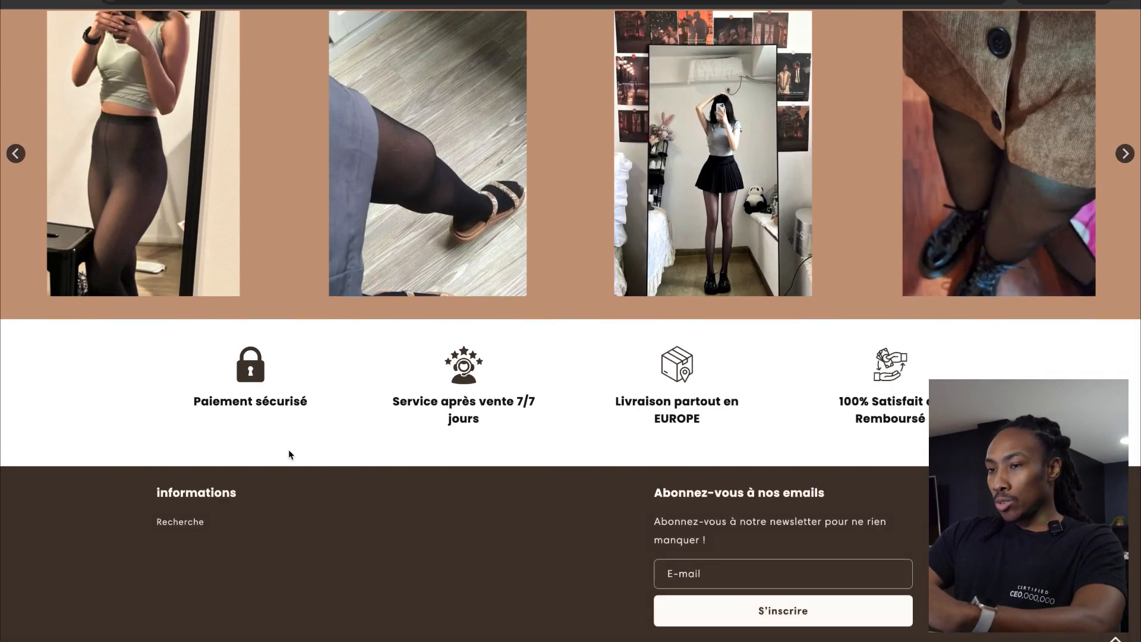
scroll(663, 393, "down", 1)
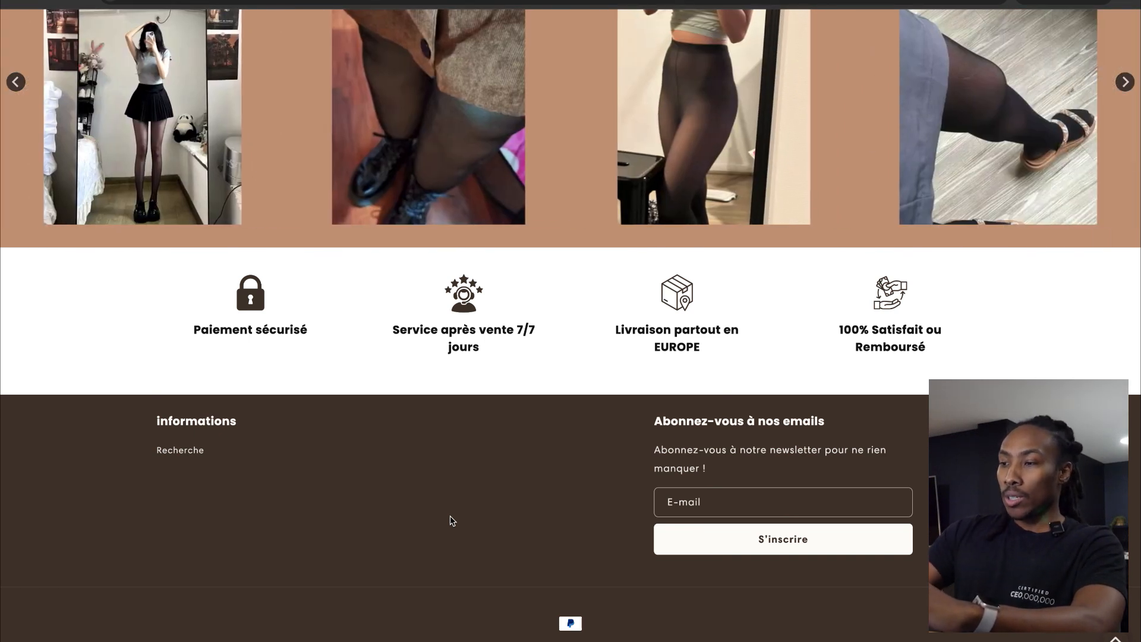
scroll(452, 521, "up", 1)
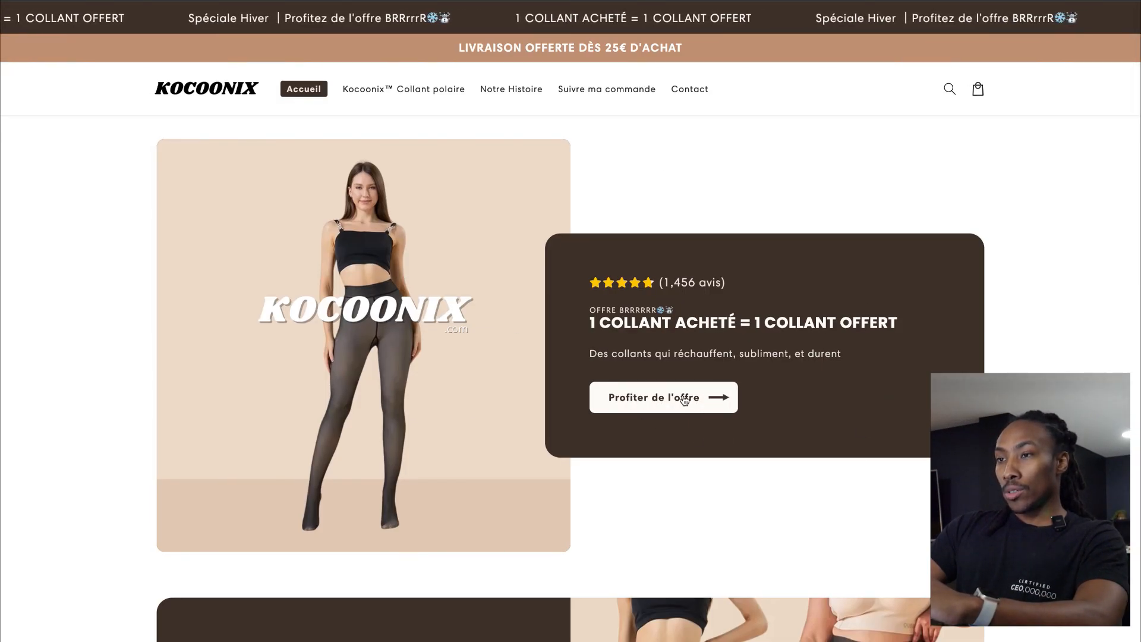
Step: Open the finished store's product page from the home page offer and examine its price, promotion and size options
left_click(685, 401)
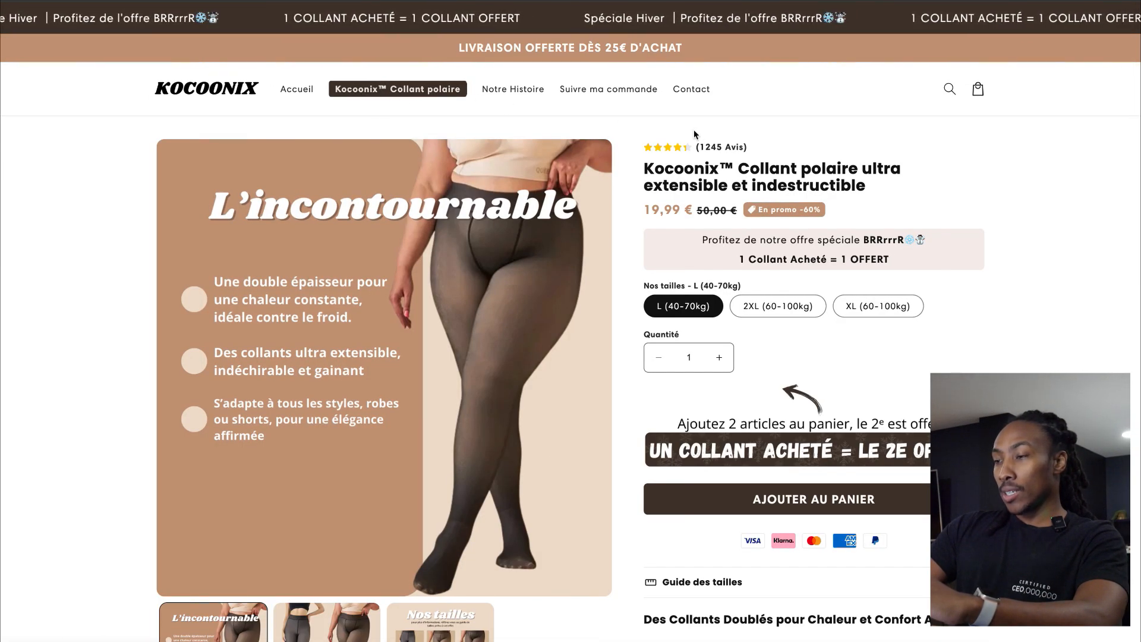
scroll(854, 111, "down", 1)
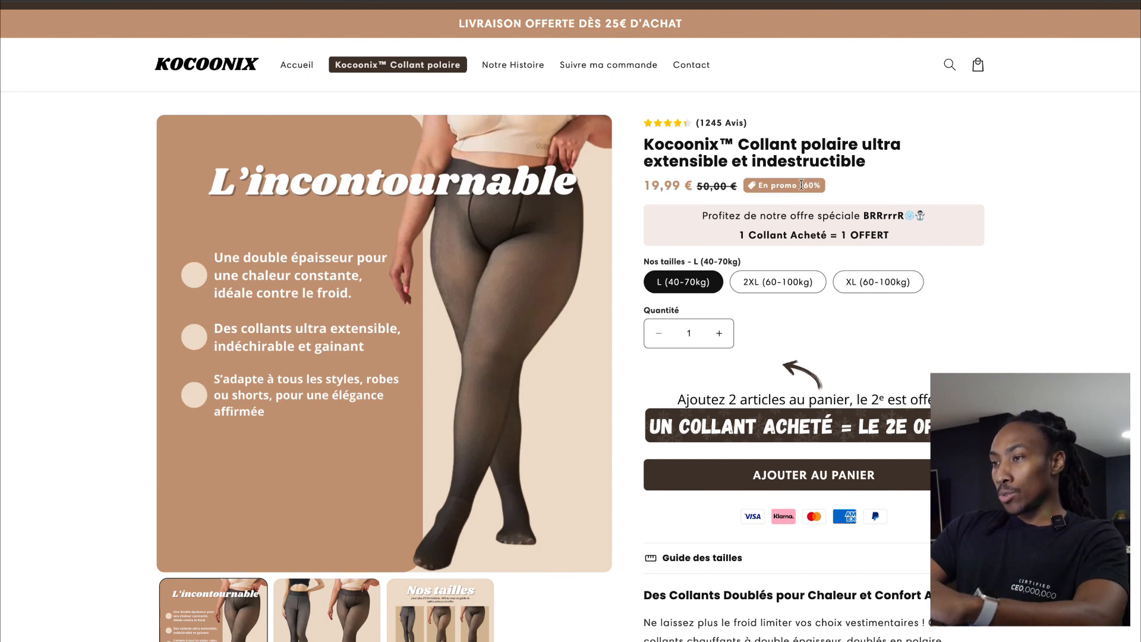
Step: Review the top of the Kocoonix tights product page and view the second gallery image and the "Nos tailles" image
scroll(782, 174, "down", 1)
scroll(776, 231, "up", 2)
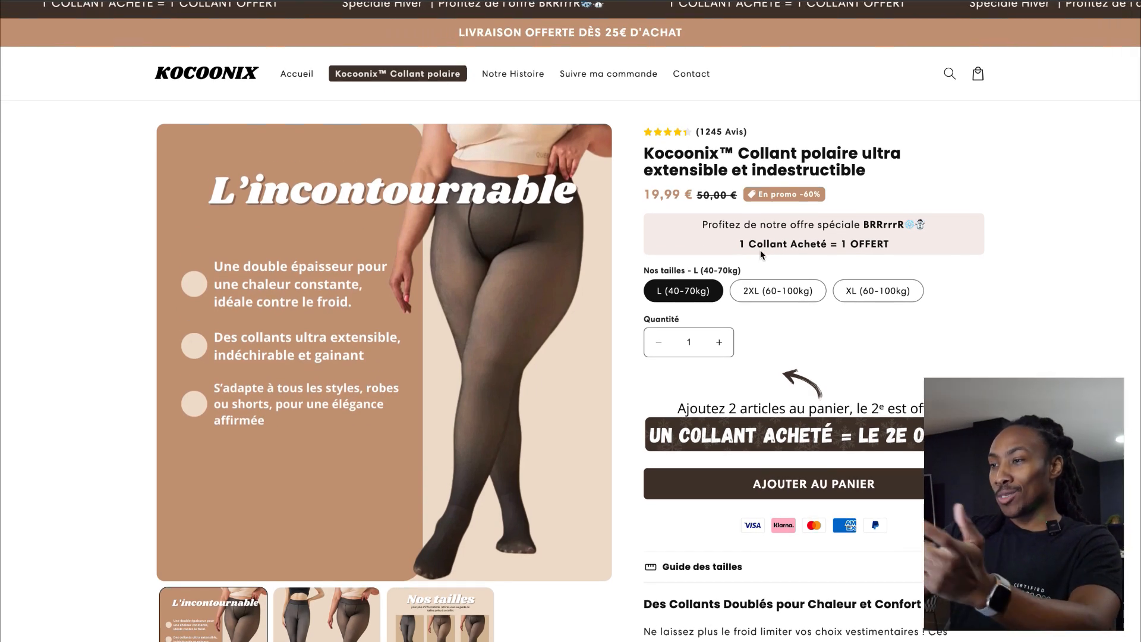
scroll(302, 171, "down", 1)
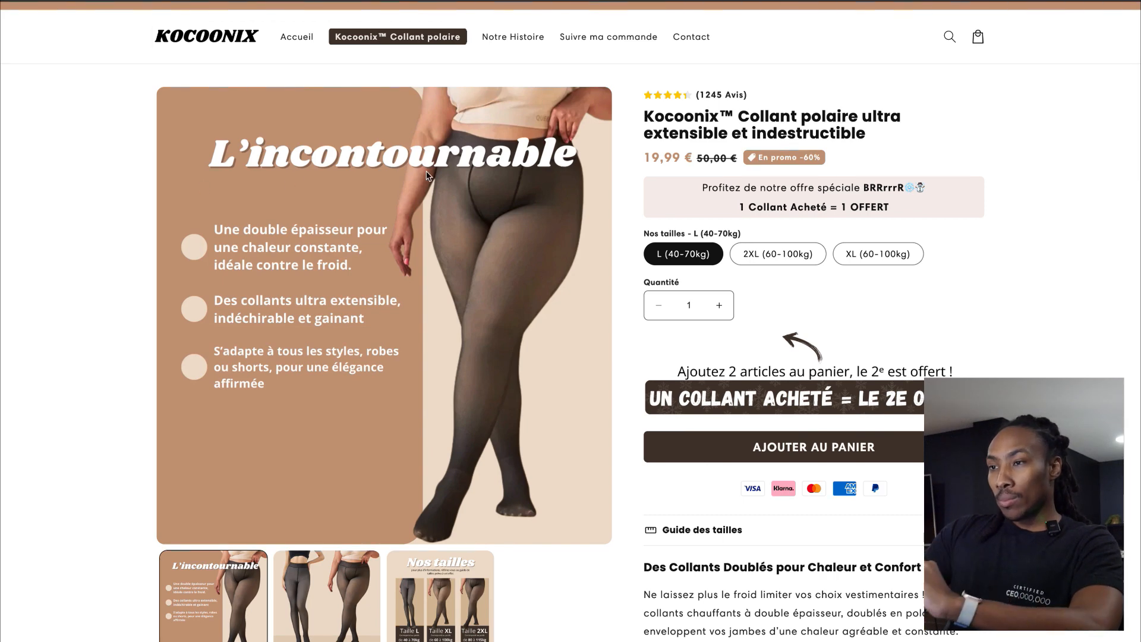
scroll(428, 174, "down", 1)
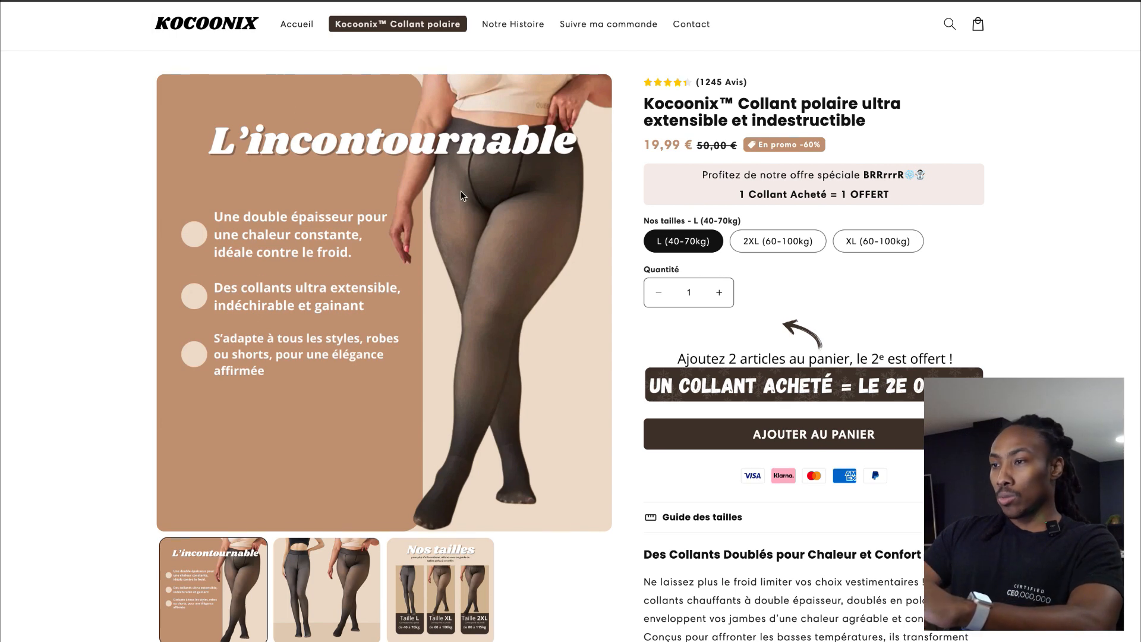
scroll(461, 190, "down", 2)
scroll(723, 263, "up", 2)
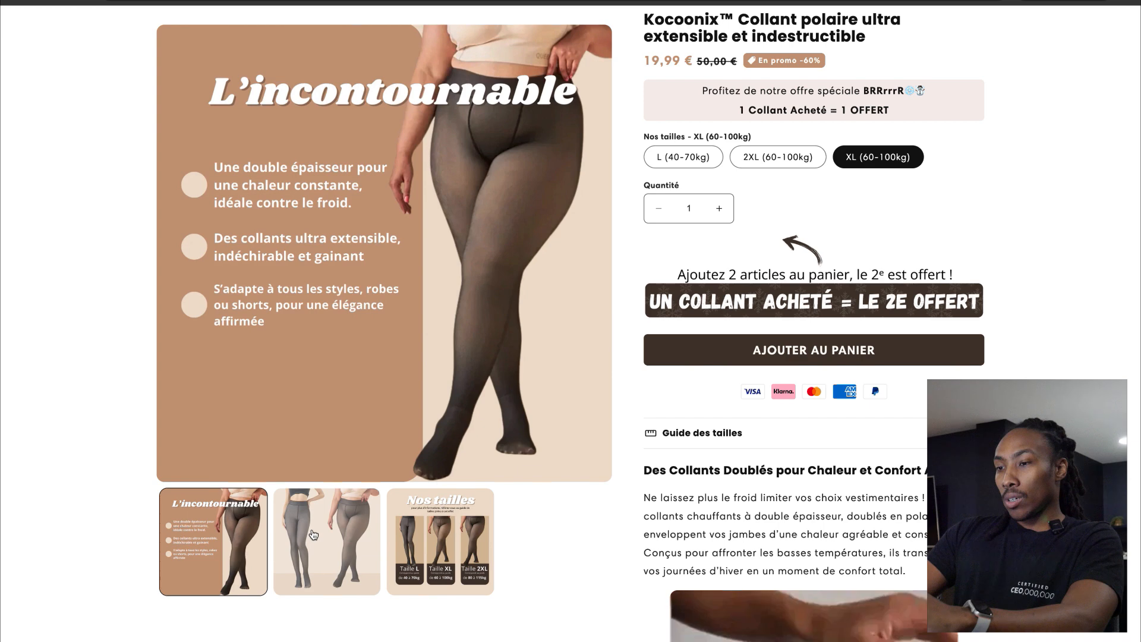
left_click(313, 535)
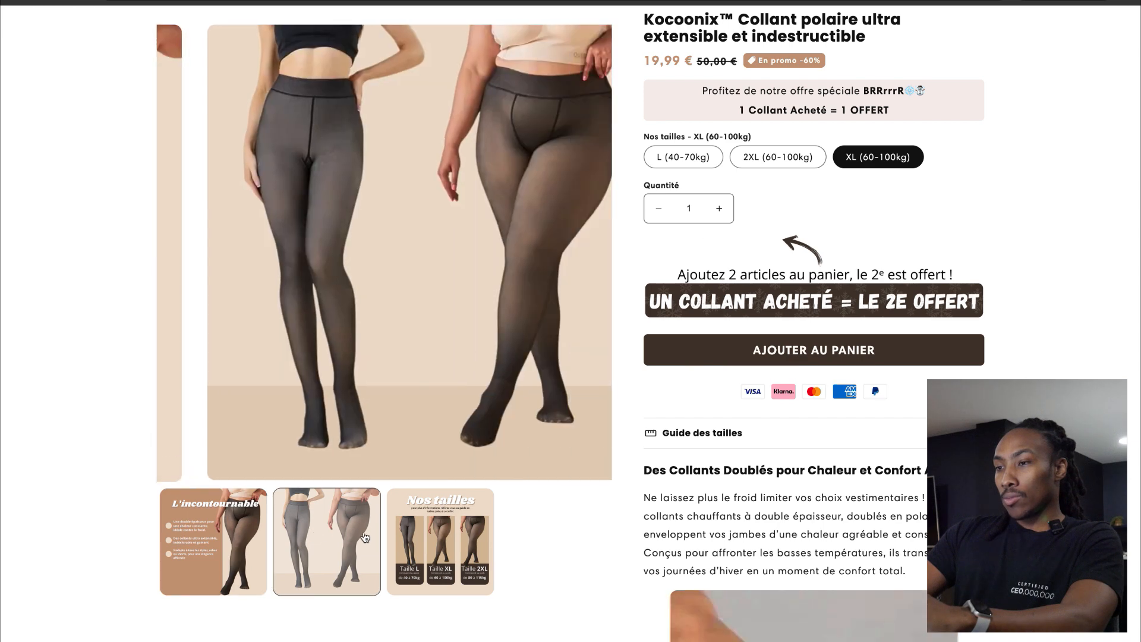
left_click(439, 541)
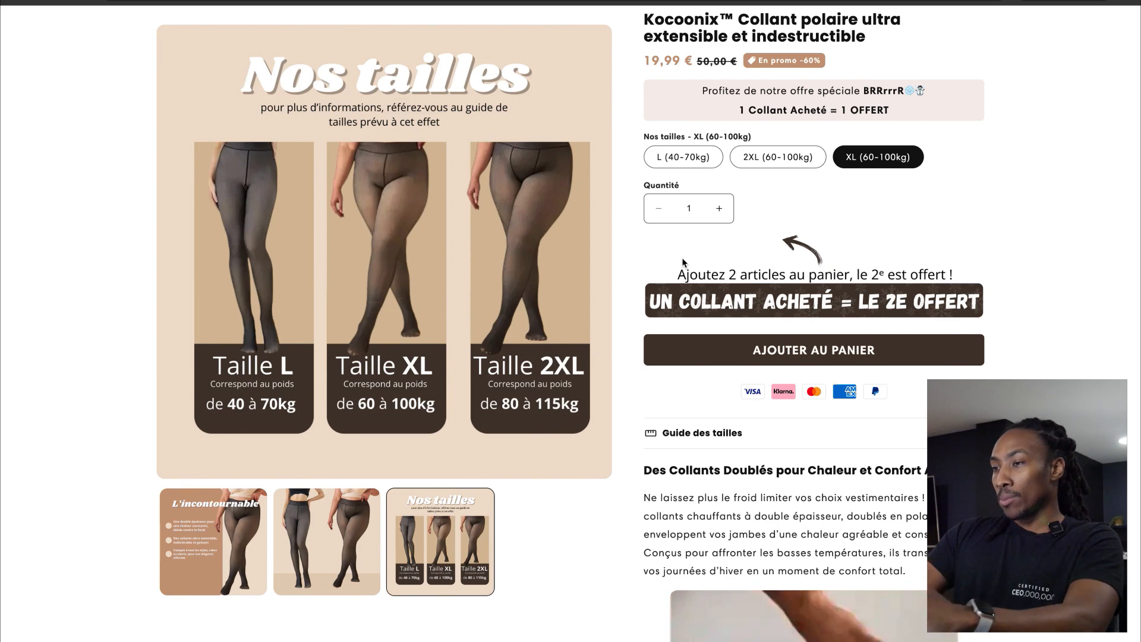
Step: Examine the price, promotional offer, size options and add-to-cart area of the product page
scroll(683, 262, "down", 2)
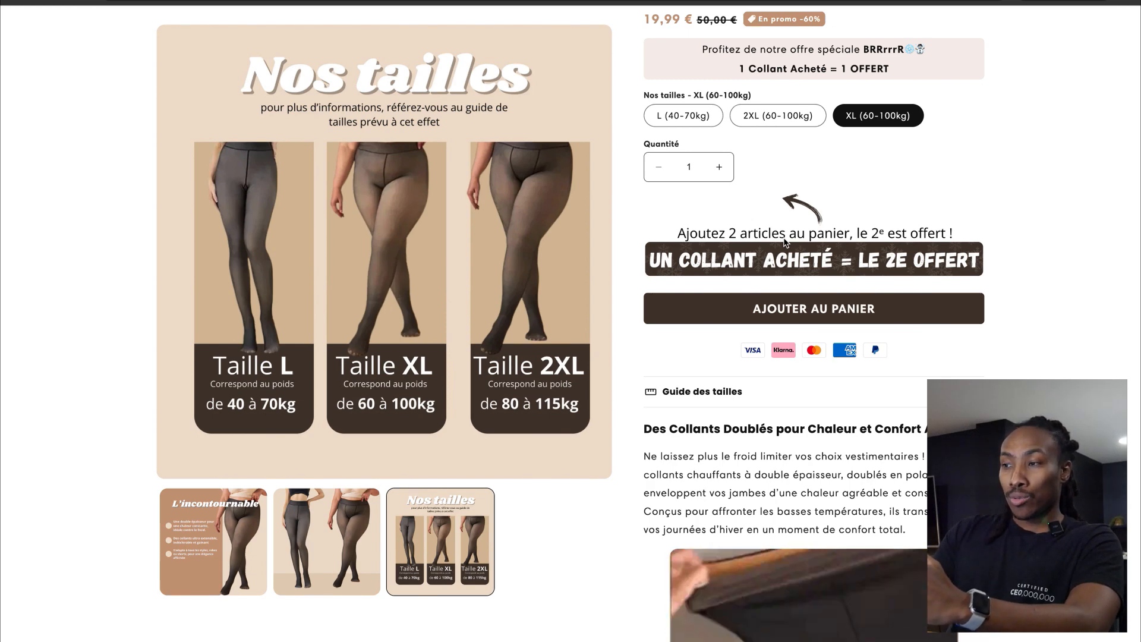
scroll(785, 242, "up", 1)
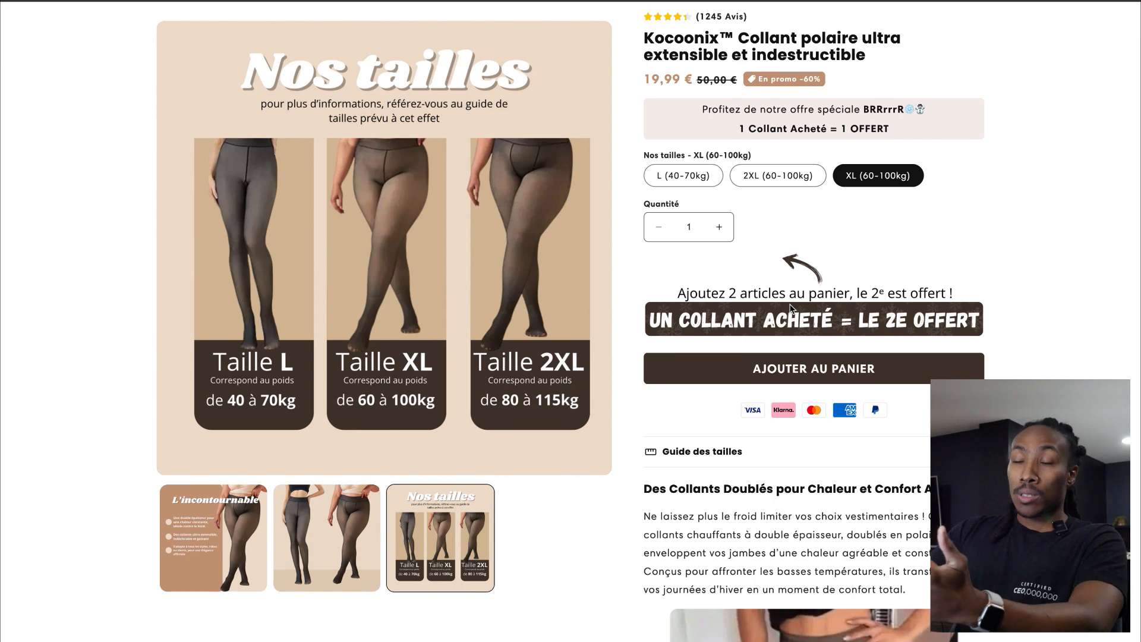
scroll(790, 308, "down", 1)
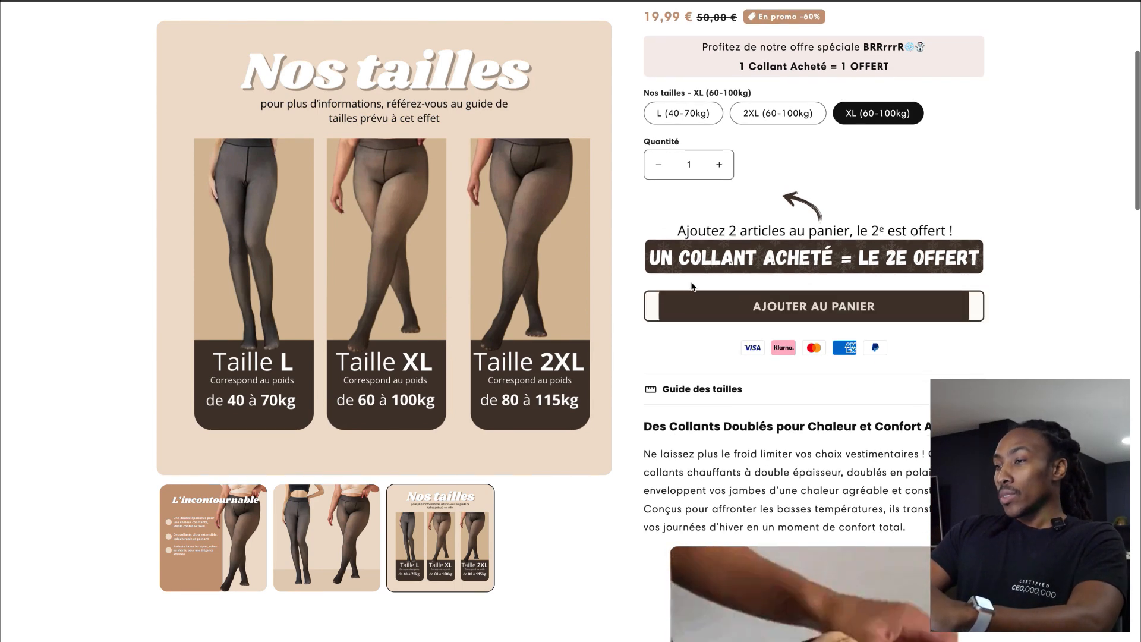
scroll(973, 237, "down", 1)
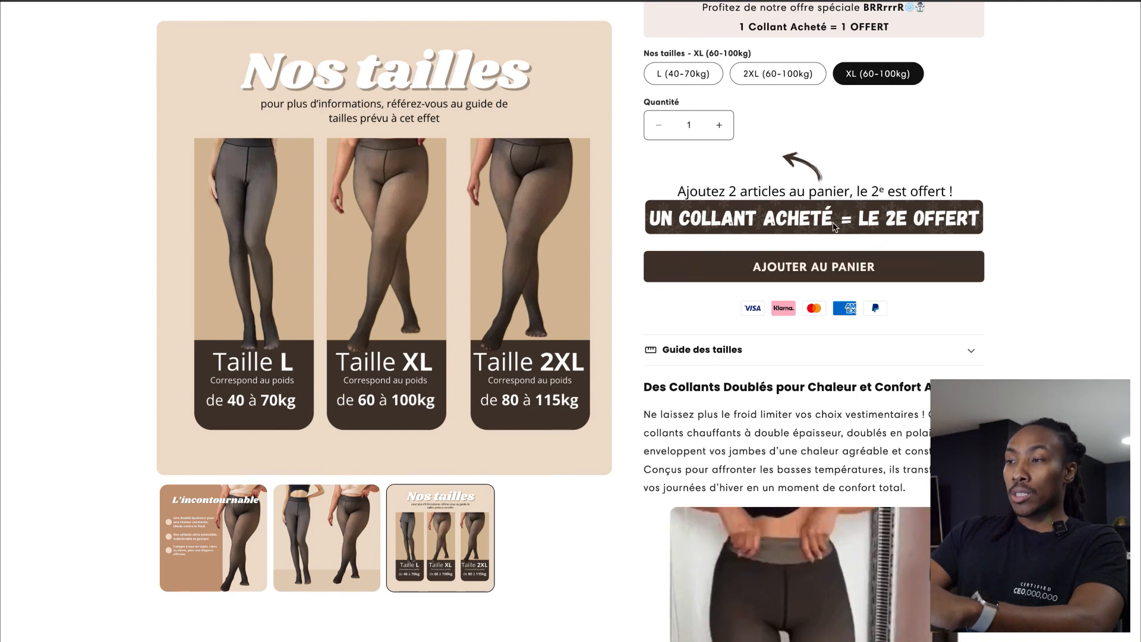
scroll(871, 222, "up", 2)
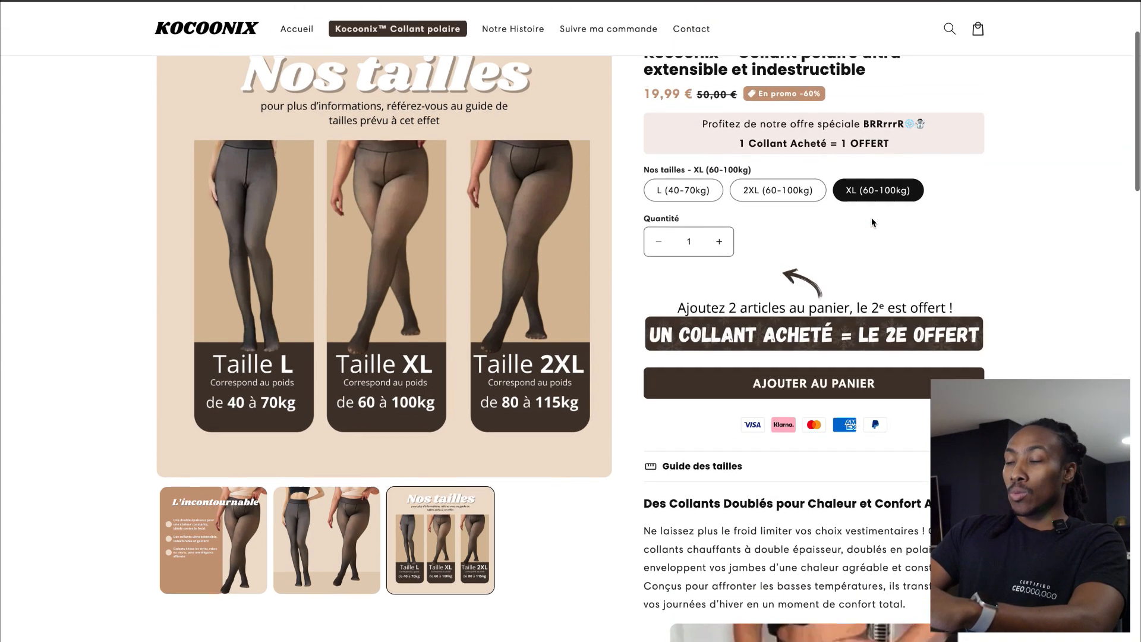
scroll(882, 298, "up", 1)
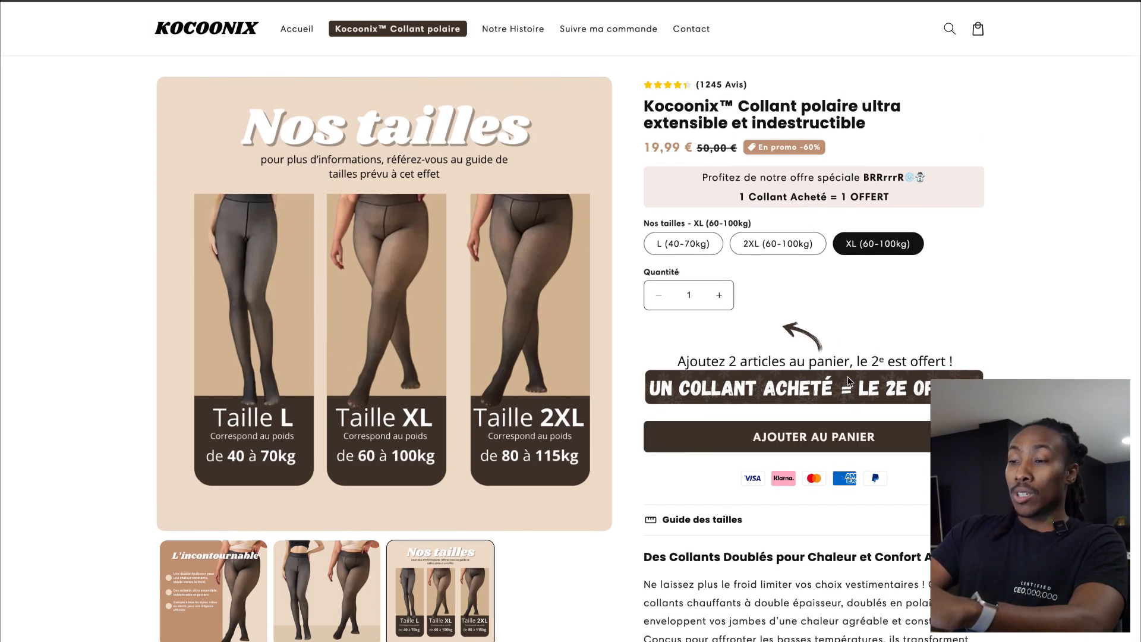
scroll(863, 364, "down", 3)
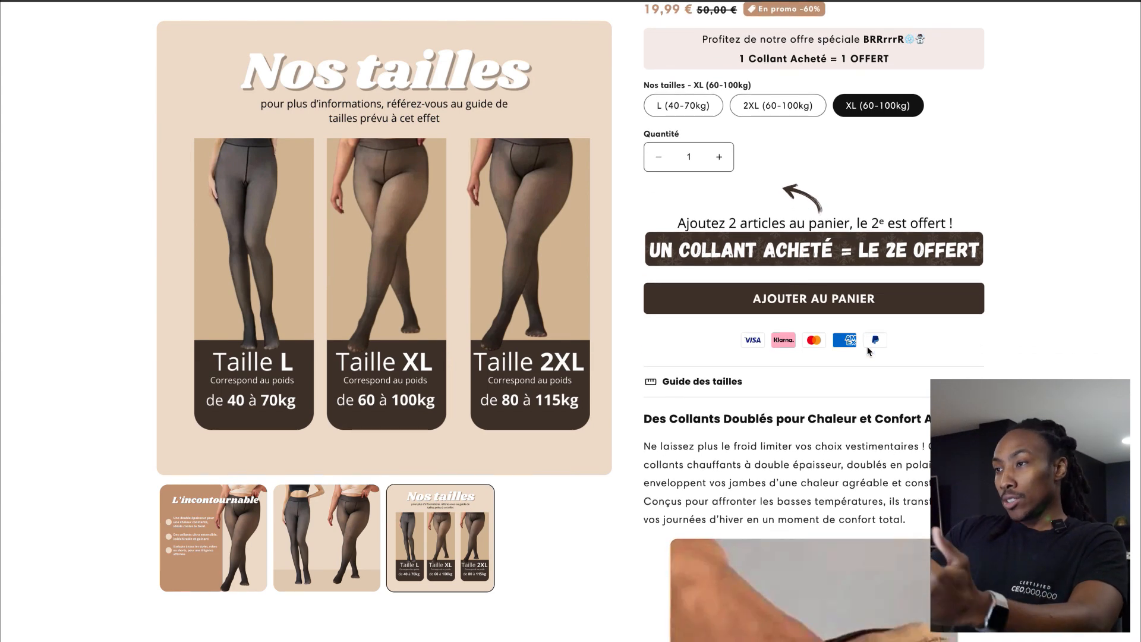
Step: Expand the "Guide des tailles" section and compare its measurement table with the size options and offer above it
scroll(867, 351, "down", 1)
left_click(769, 301)
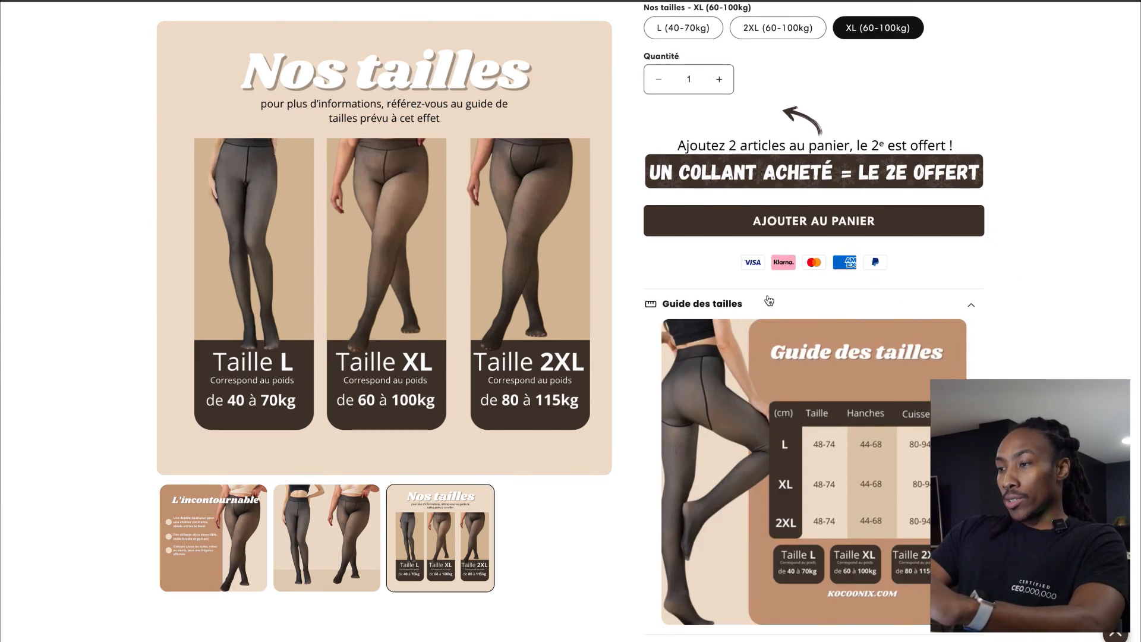
scroll(769, 300, "down", 2)
left_click(764, 167)
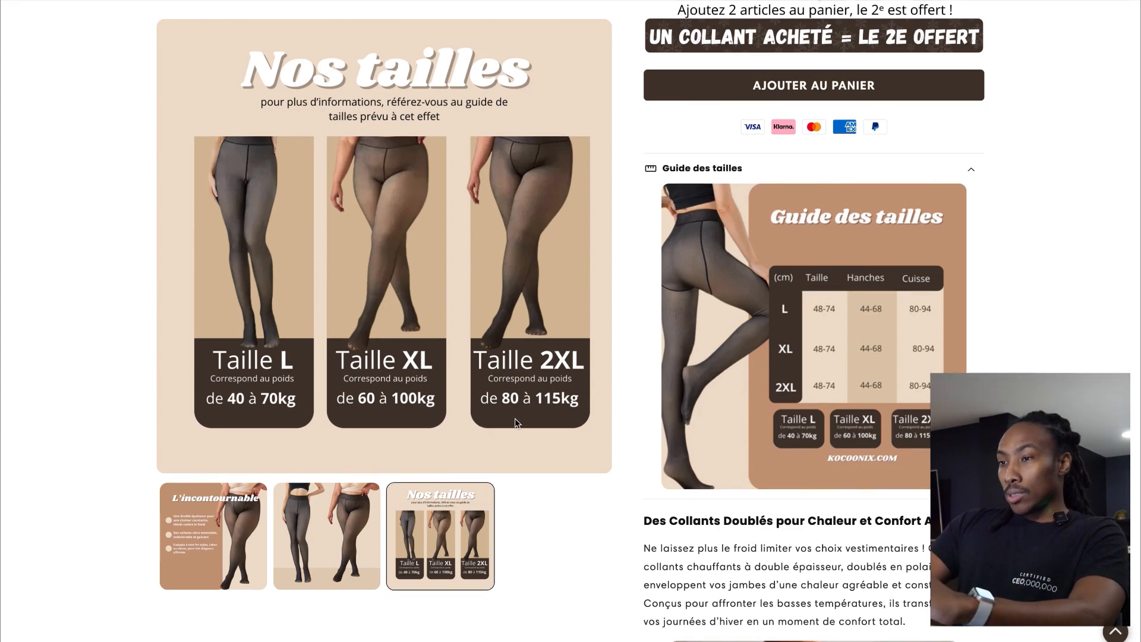
scroll(555, 397, "up", 2)
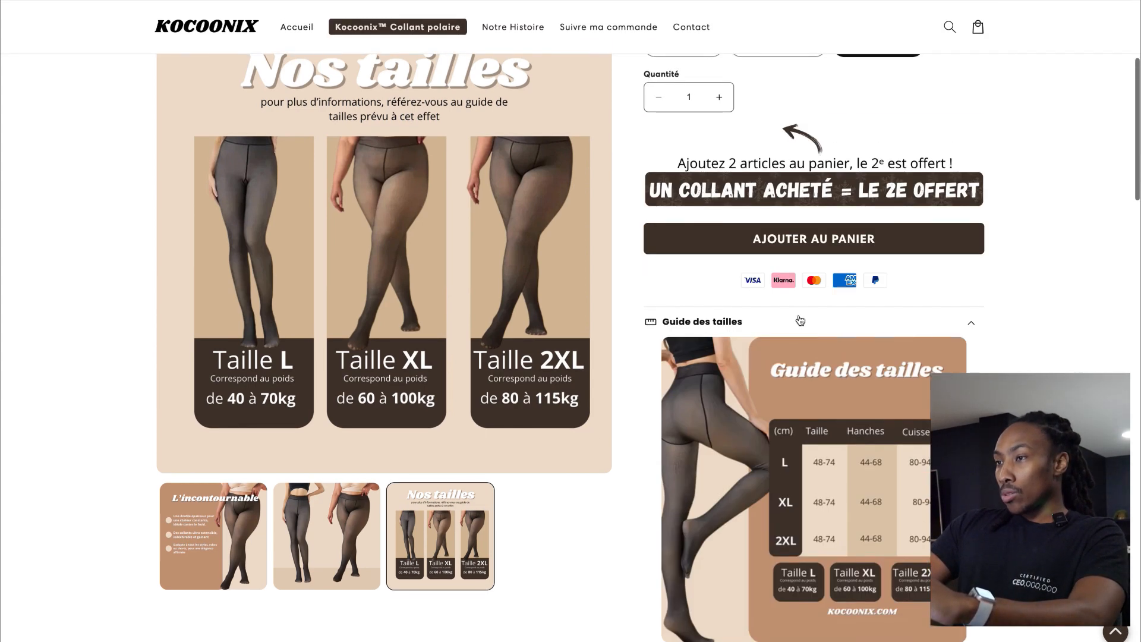
scroll(800, 320, "up", 2)
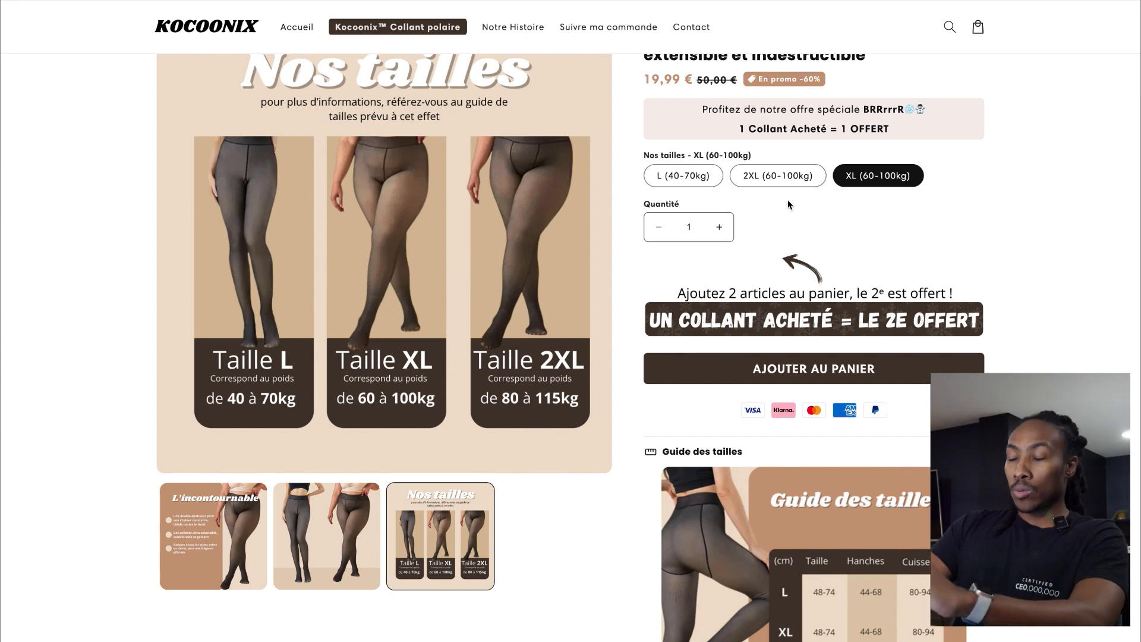
scroll(788, 204, "down", 1)
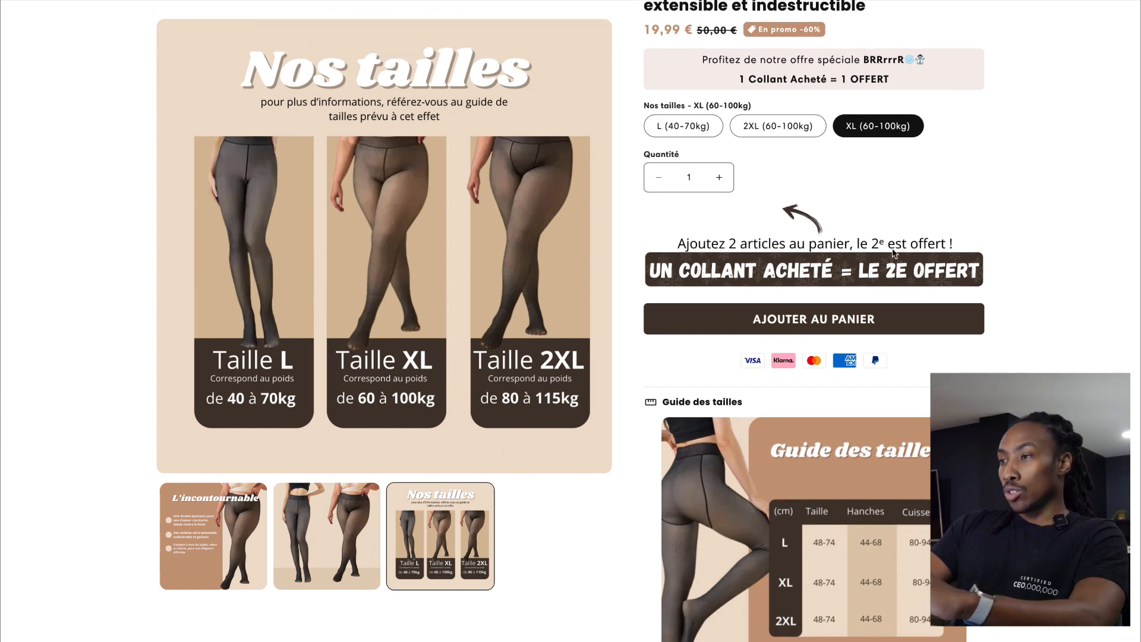
scroll(866, 245, "down", 1)
scroll(866, 245, "down", 2)
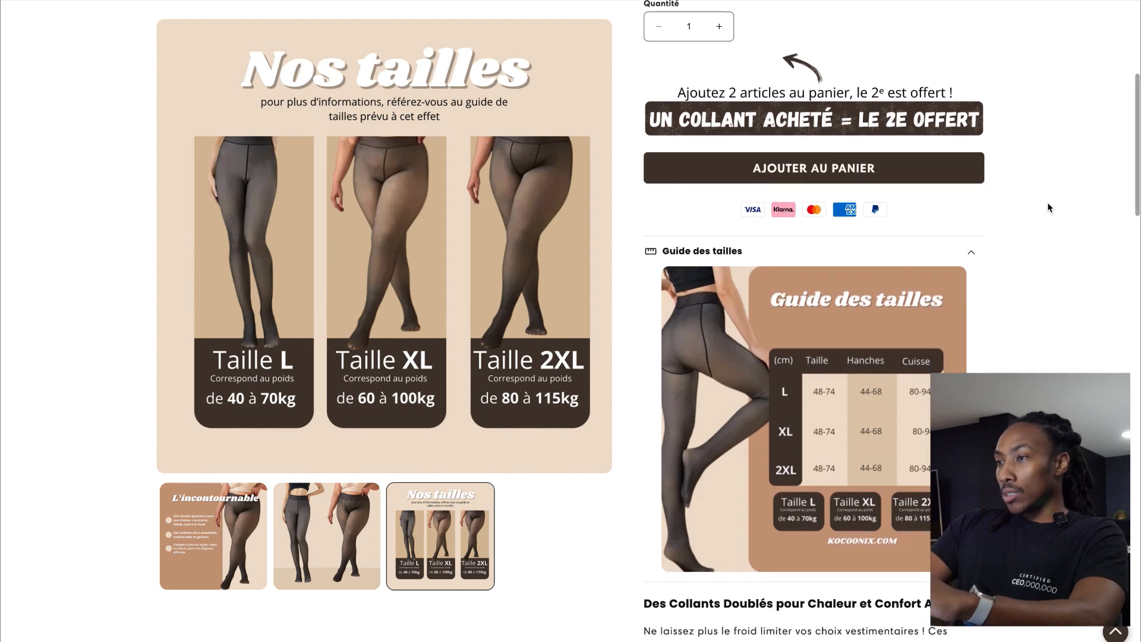
scroll(1019, 178, "down", 1)
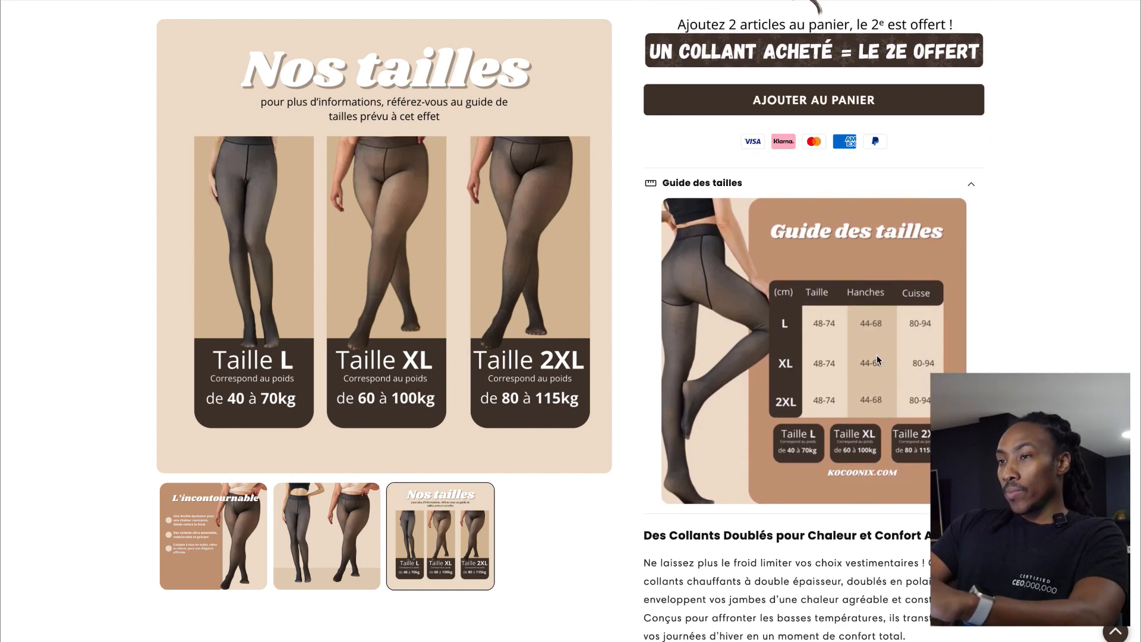
Step: Collapse the "Guide des tailles" section, toggling it to check how it opens and closes
scroll(877, 359, "up", 1)
left_click(702, 215)
left_click(703, 215)
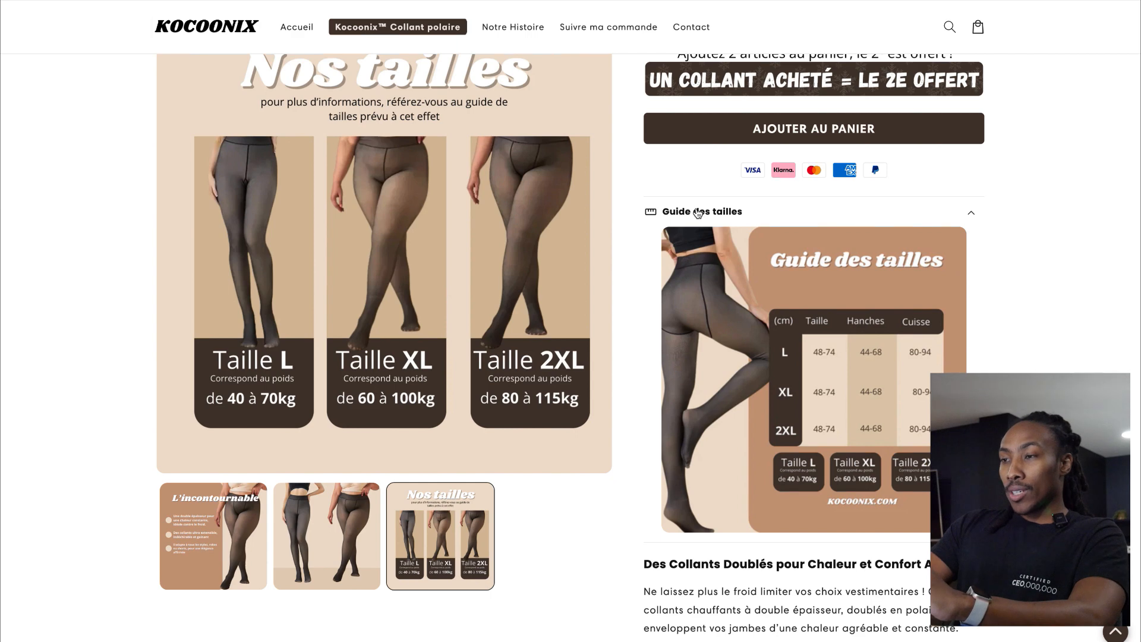
left_click(698, 213)
left_click(730, 215)
left_click(675, 215)
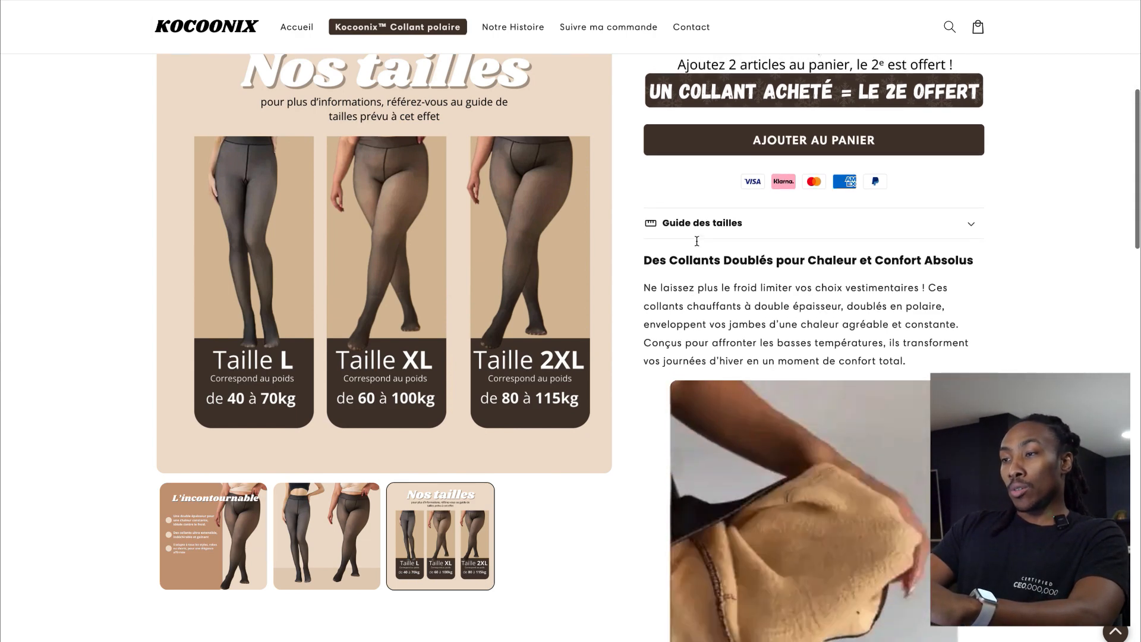
Step: Review the product title, pricing and offer block once more, down to the start of the description
scroll(696, 241, "down", 1)
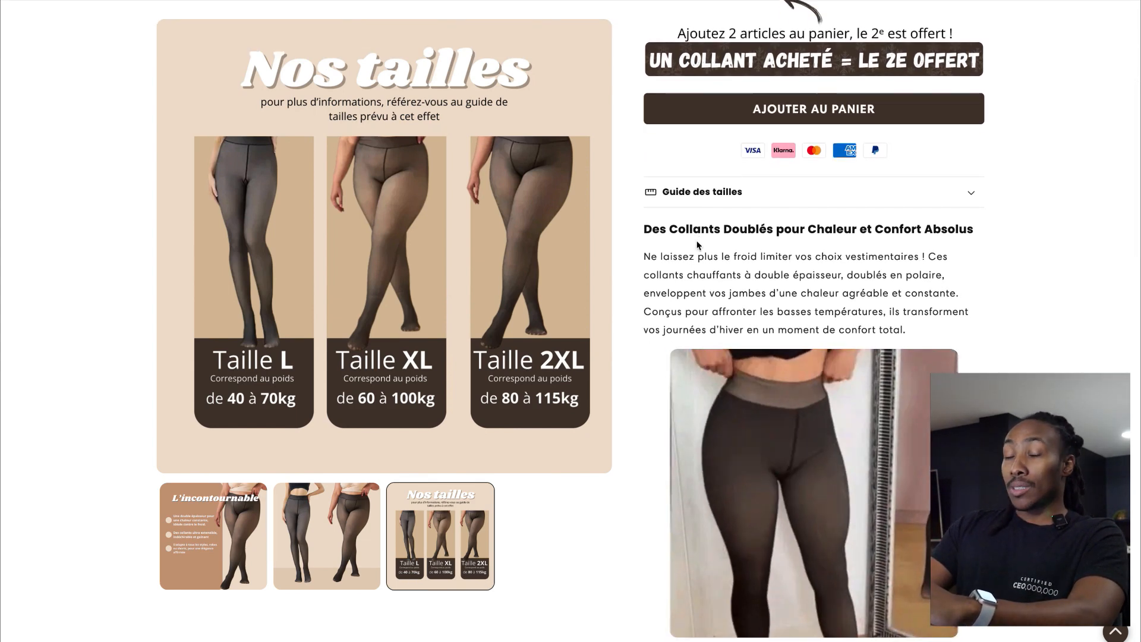
scroll(697, 245, "up", 6)
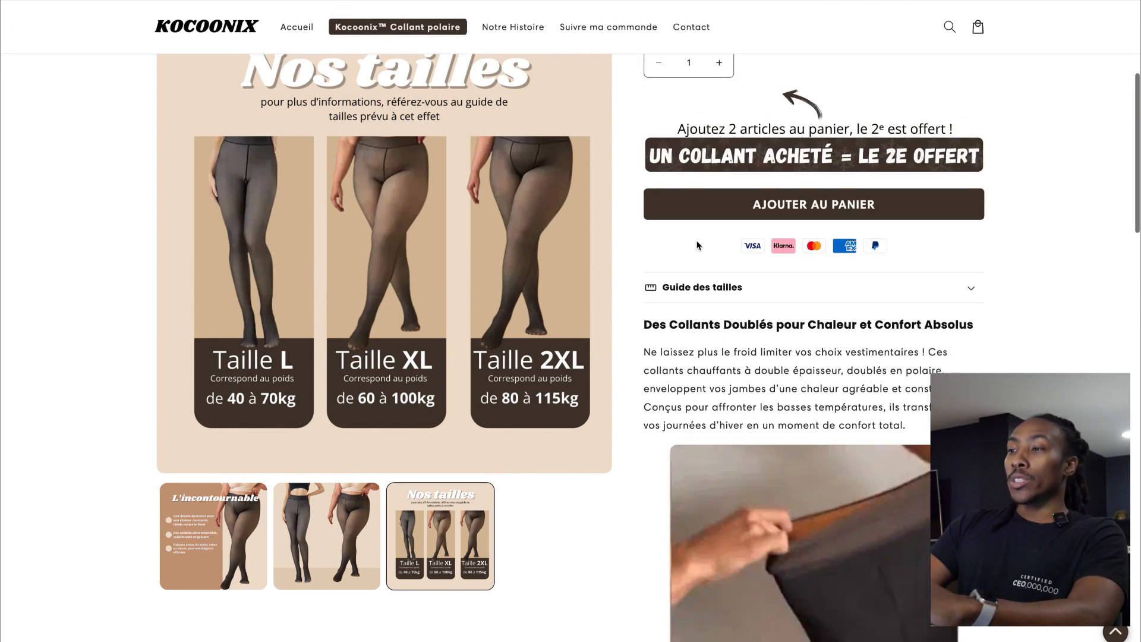
scroll(698, 245, "up", 1)
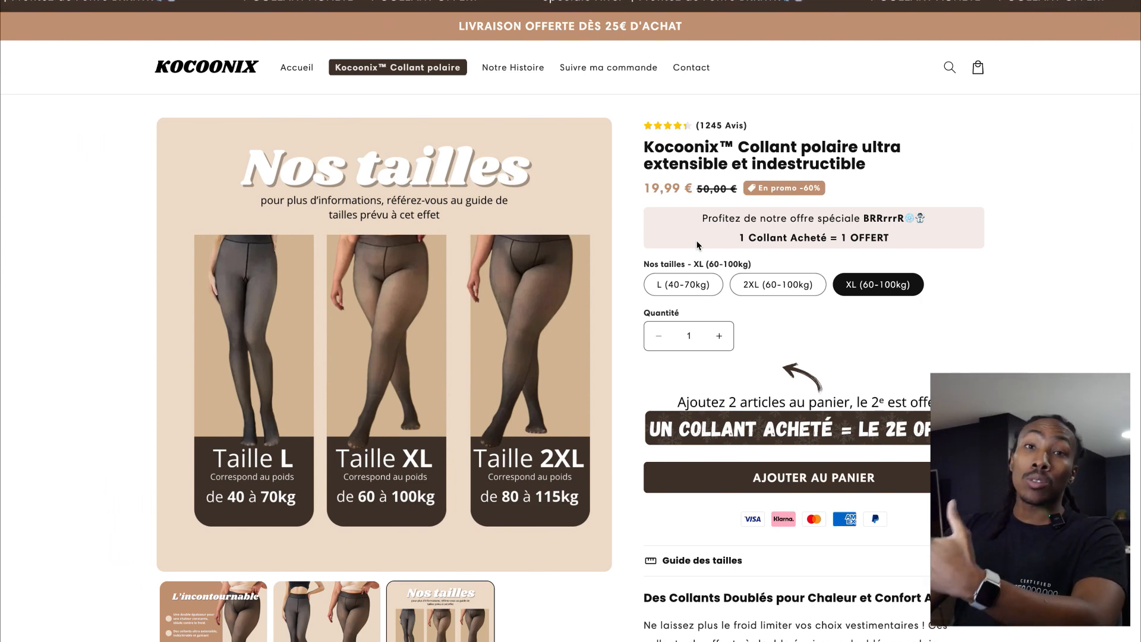
scroll(698, 245, "down", 2)
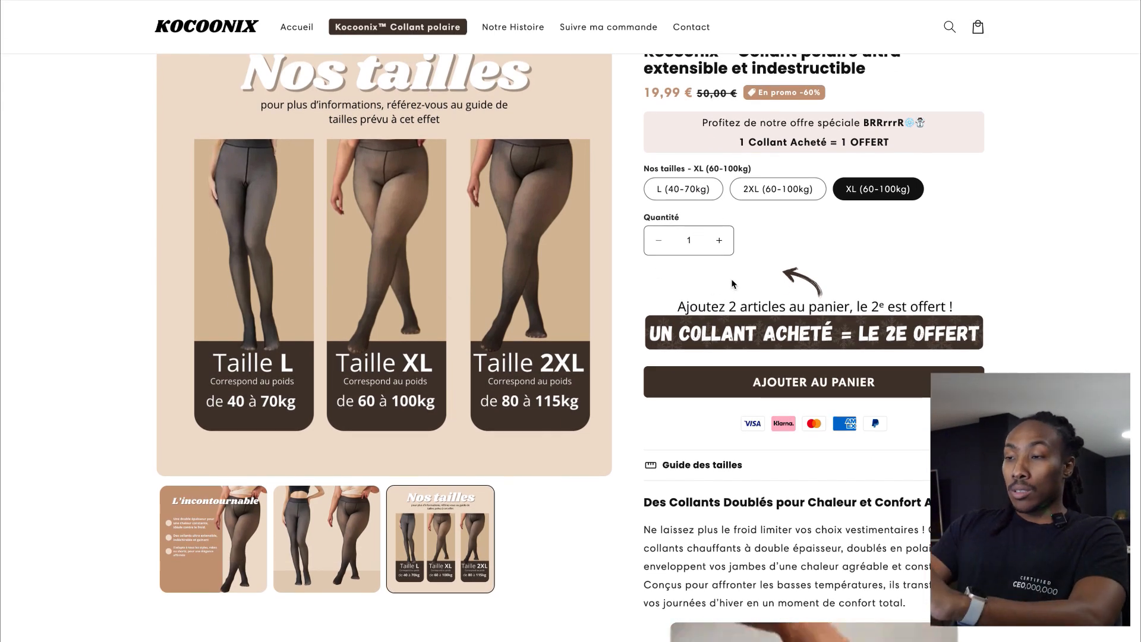
scroll(751, 226, "down", 7)
scroll(783, 476, "up", 1)
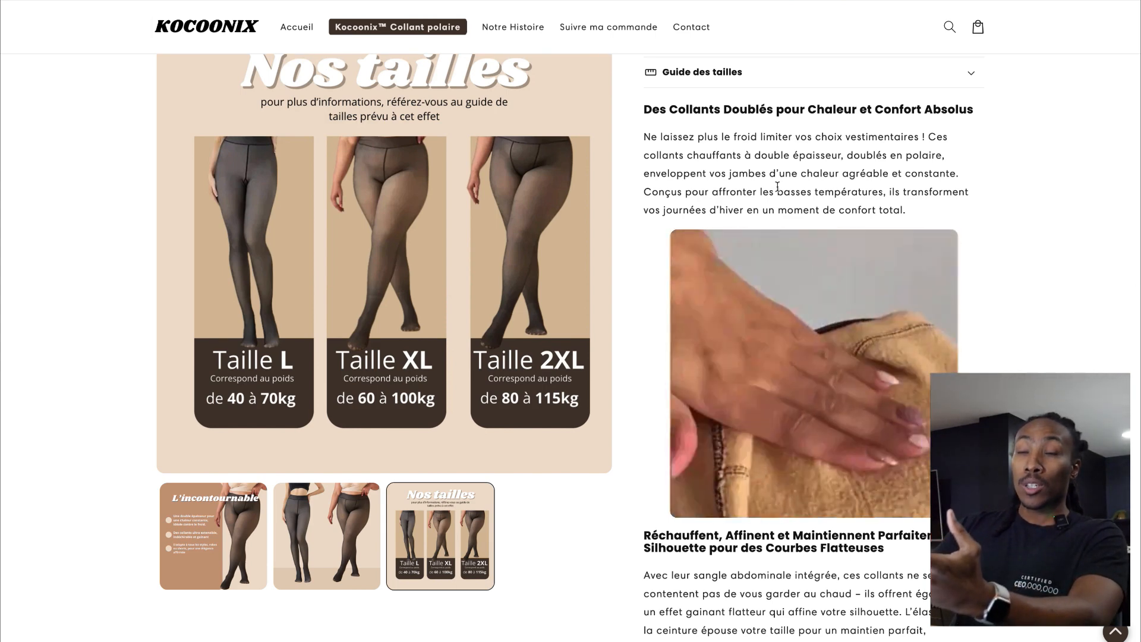
Step: Examine the product description's headings, texts and animated visuals from the first section down to the newsletter footer
scroll(777, 187, "down", 1)
scroll(779, 189, "down", 3)
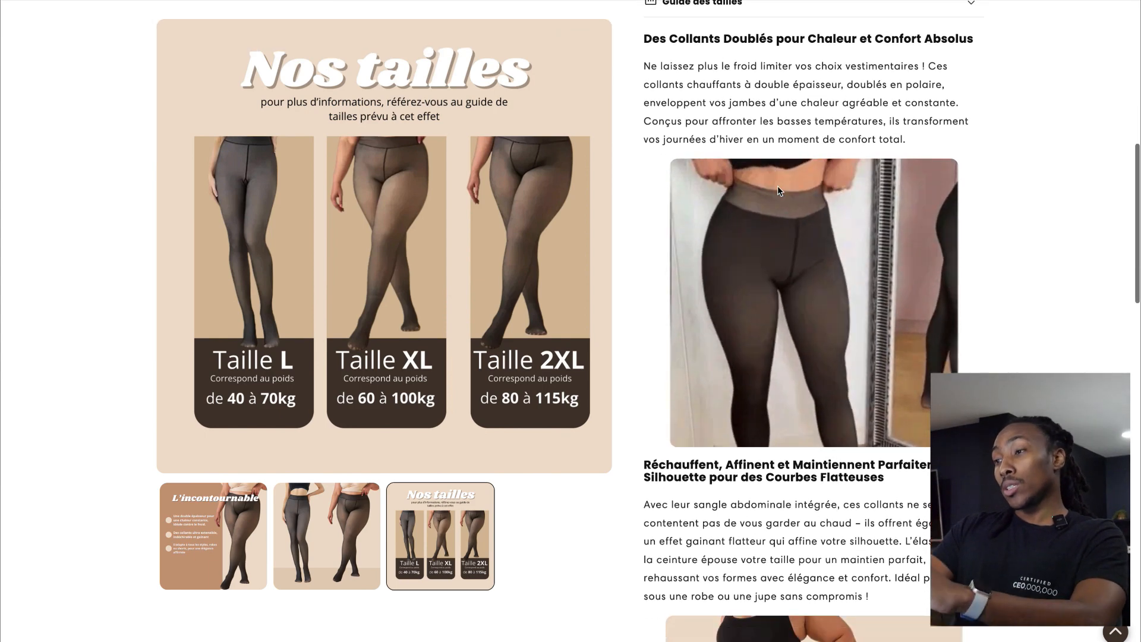
scroll(777, 188, "down", 1)
scroll(777, 186, "up", 3)
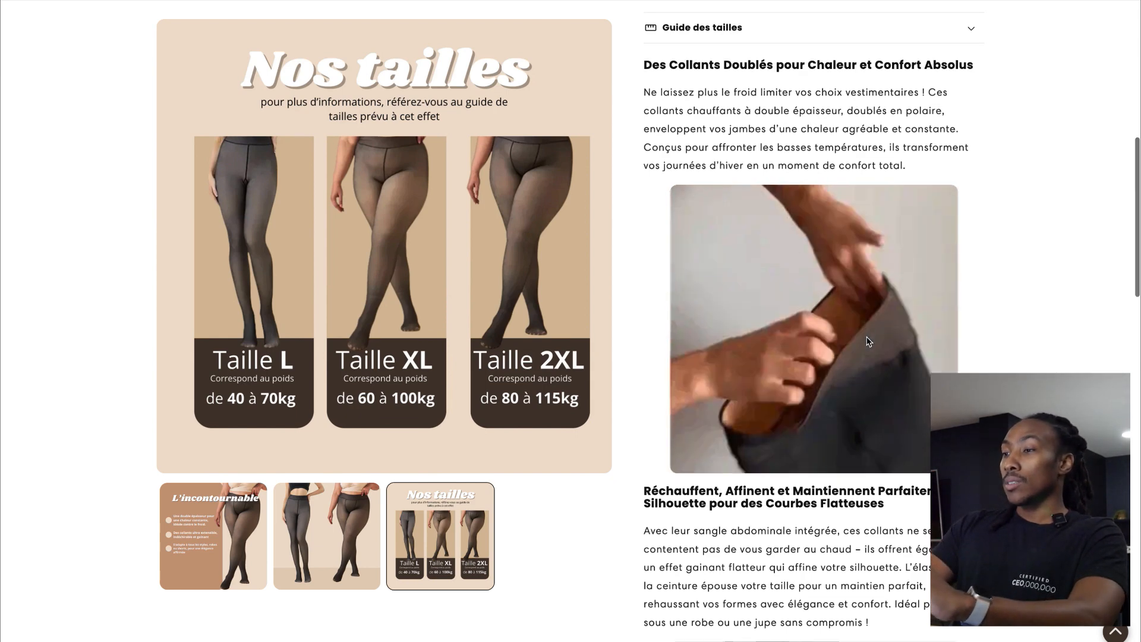
scroll(867, 341, "down", 2)
scroll(866, 341, "down", 1)
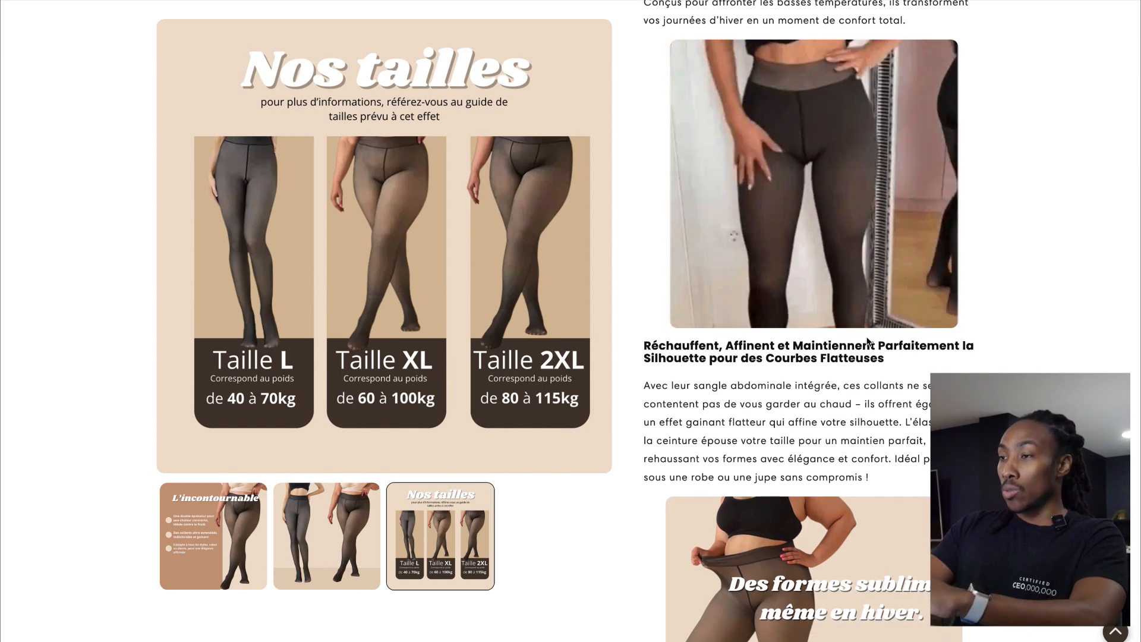
scroll(867, 342, "down", 2)
scroll(866, 338, "down", 10)
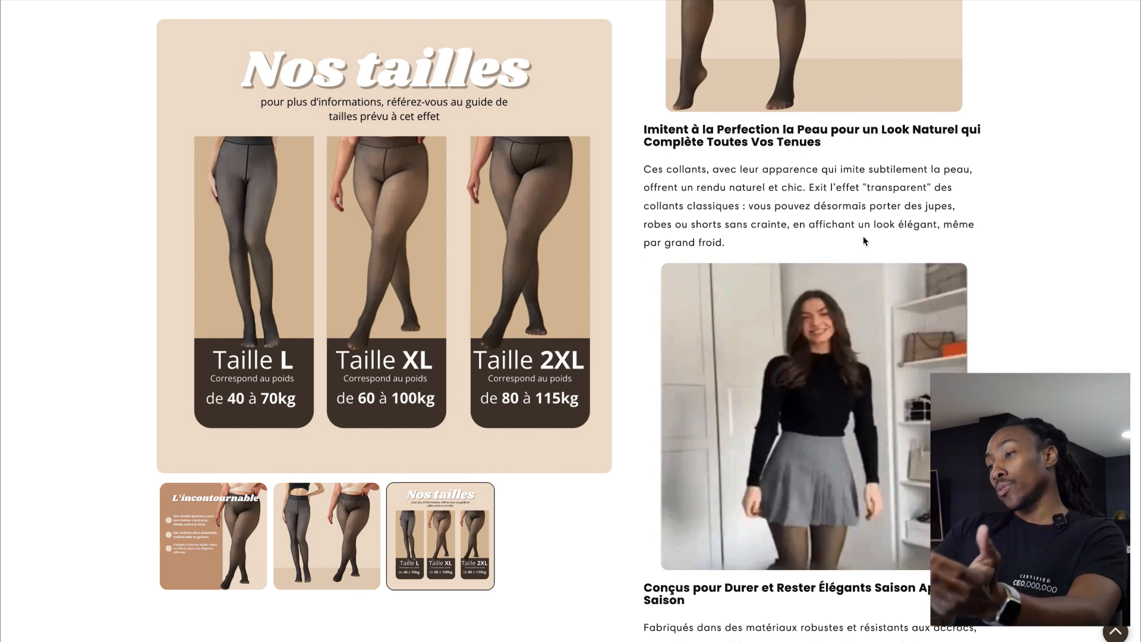
scroll(863, 237, "down", 7)
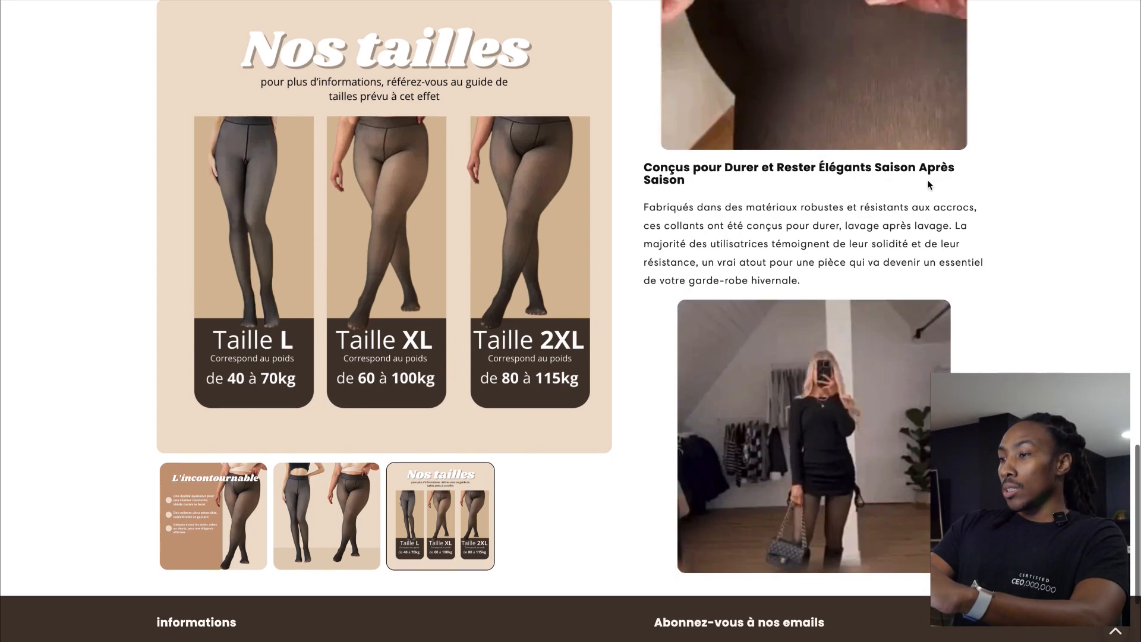
scroll(872, 425, "down", 1)
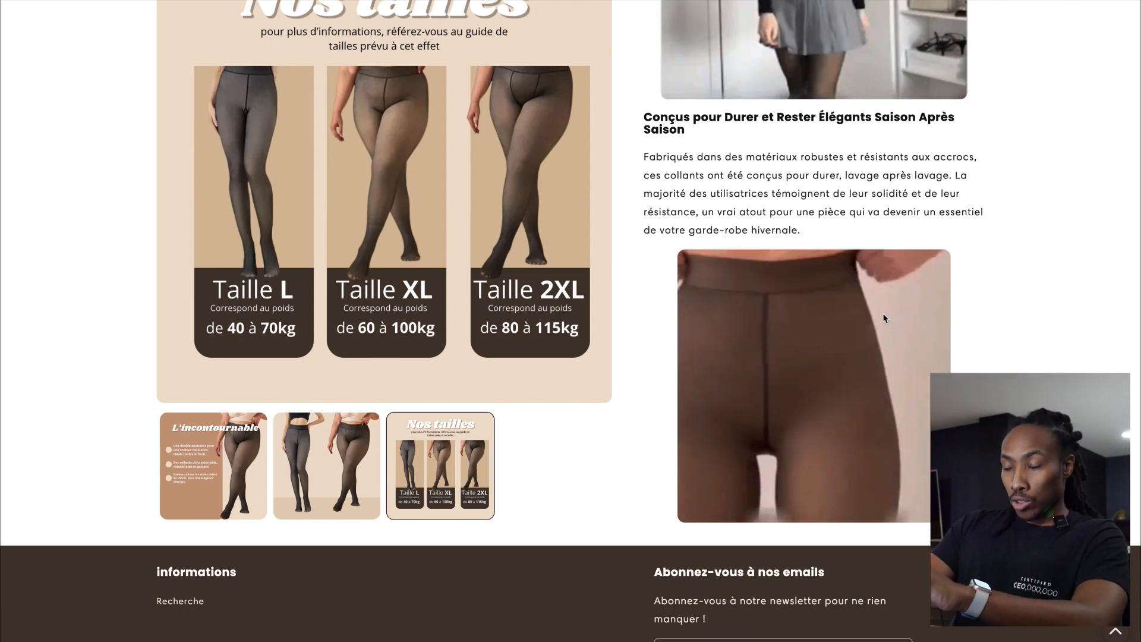
scroll(978, 224, "down", 2)
scroll(977, 223, "down", 1)
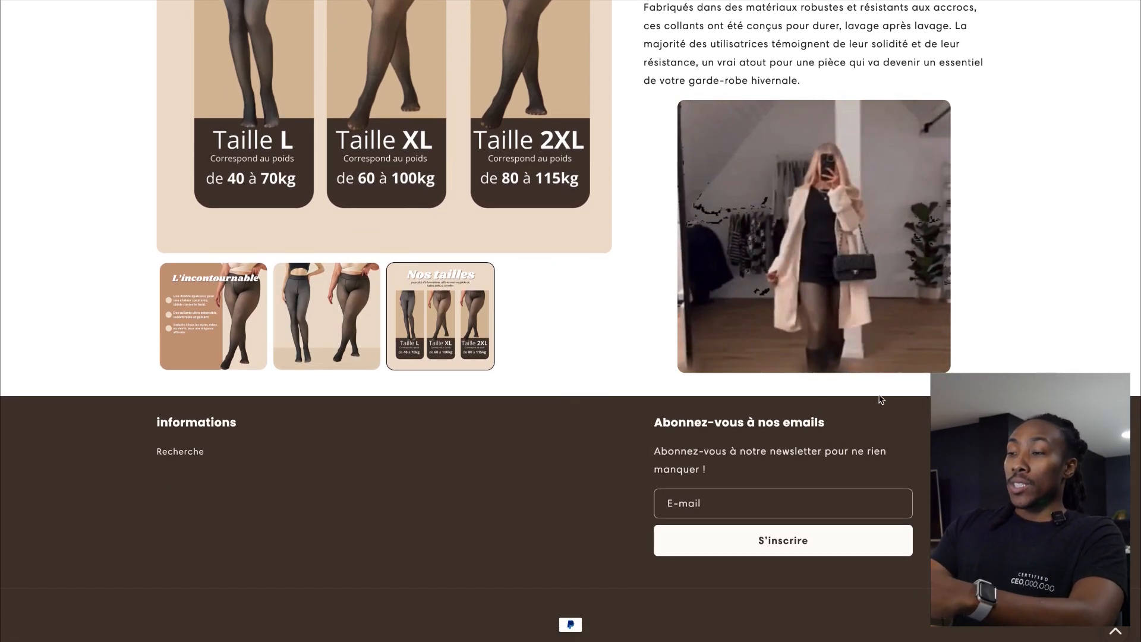
scroll(881, 399, "up", 1)
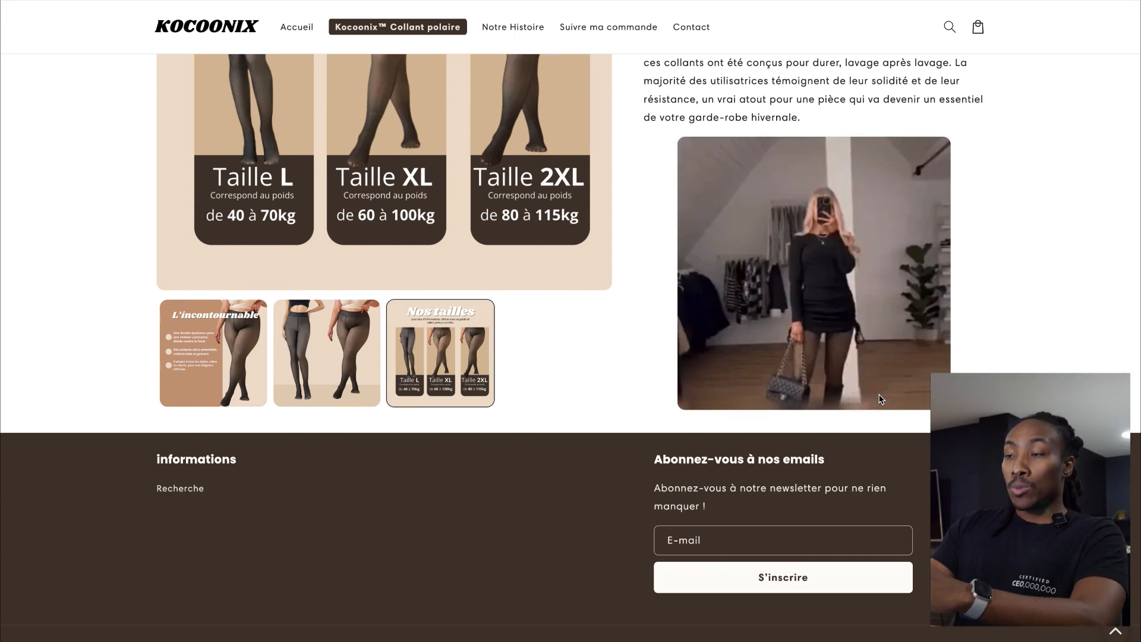
Step: Review the last description visuals beside the size chart image, going back up to the product offer block
scroll(880, 399, "up", 2)
scroll(880, 399, "down", 3)
scroll(880, 399, "up", 1)
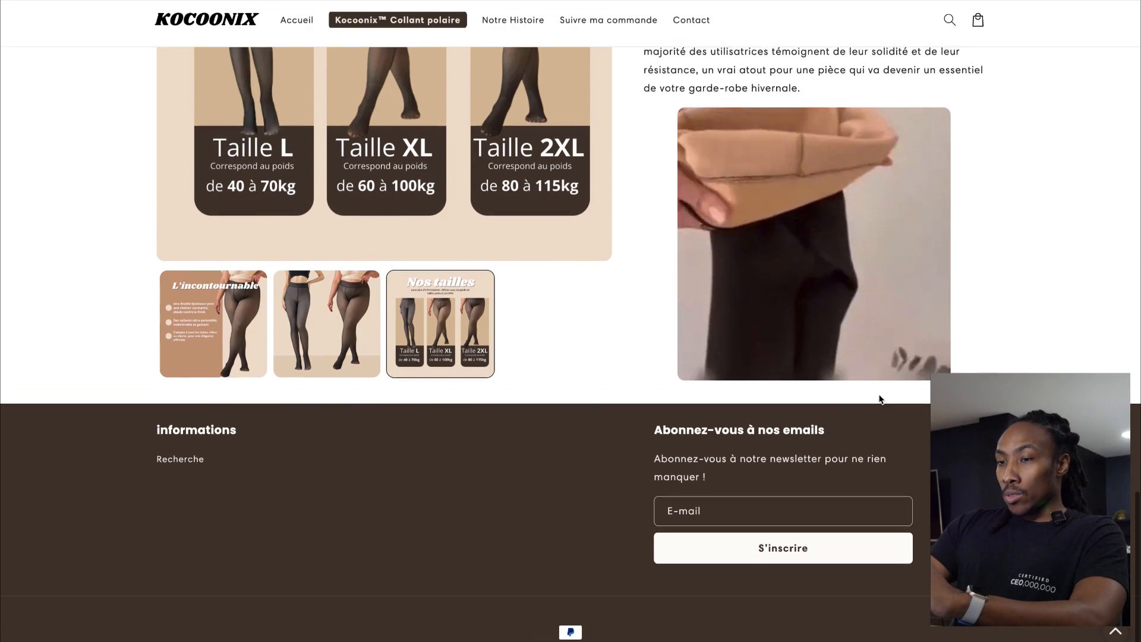
scroll(880, 400, "up", 5)
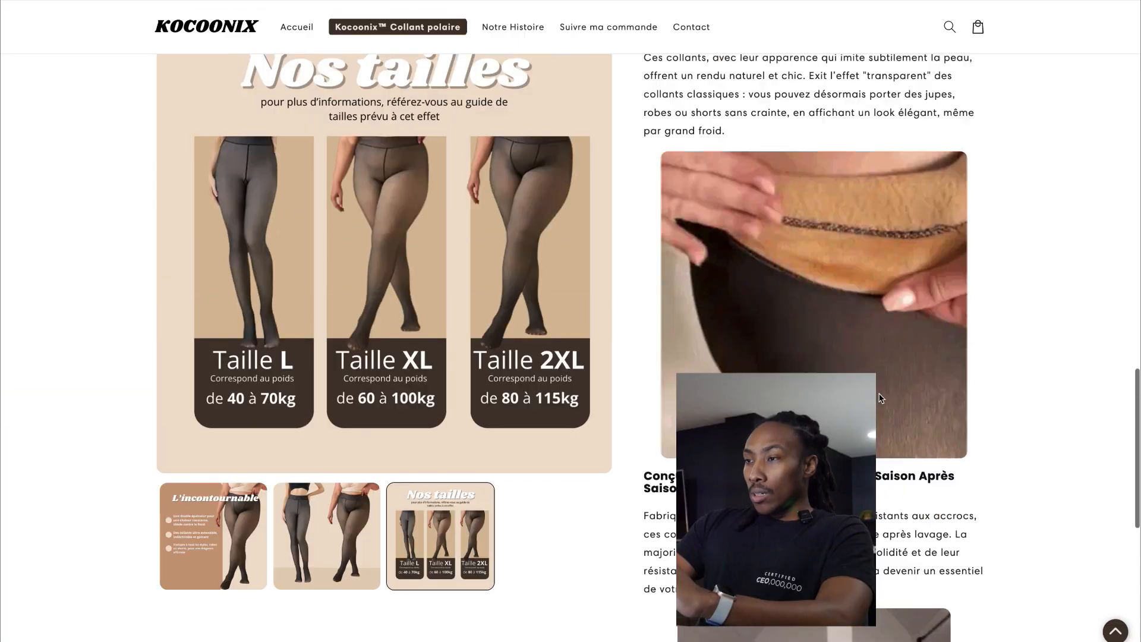
scroll(880, 398, "down", 1)
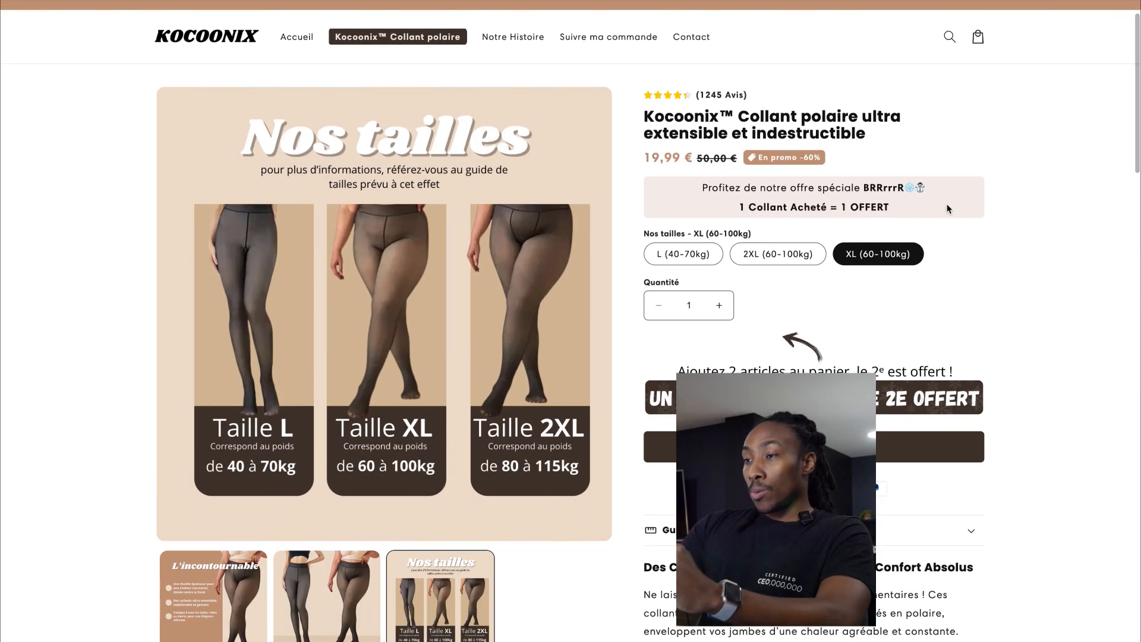
Step: Add the XL (60-100kg) fleece tights to the cart and increase the quantity to 2
scroll(948, 209, "down", 2)
left_click(832, 332)
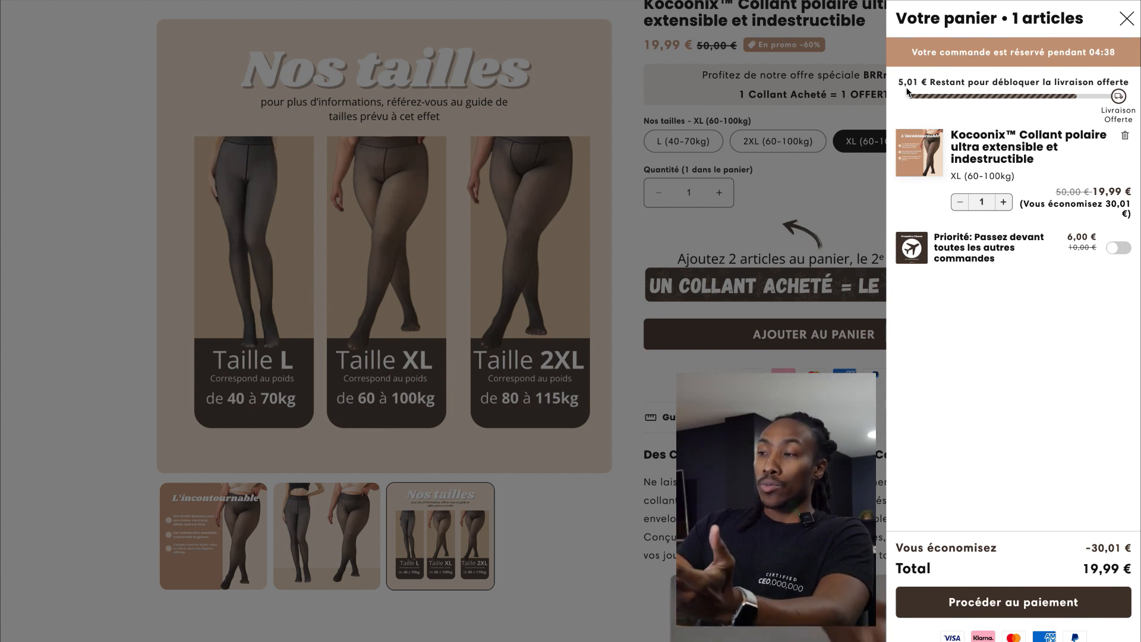
left_click(1003, 203)
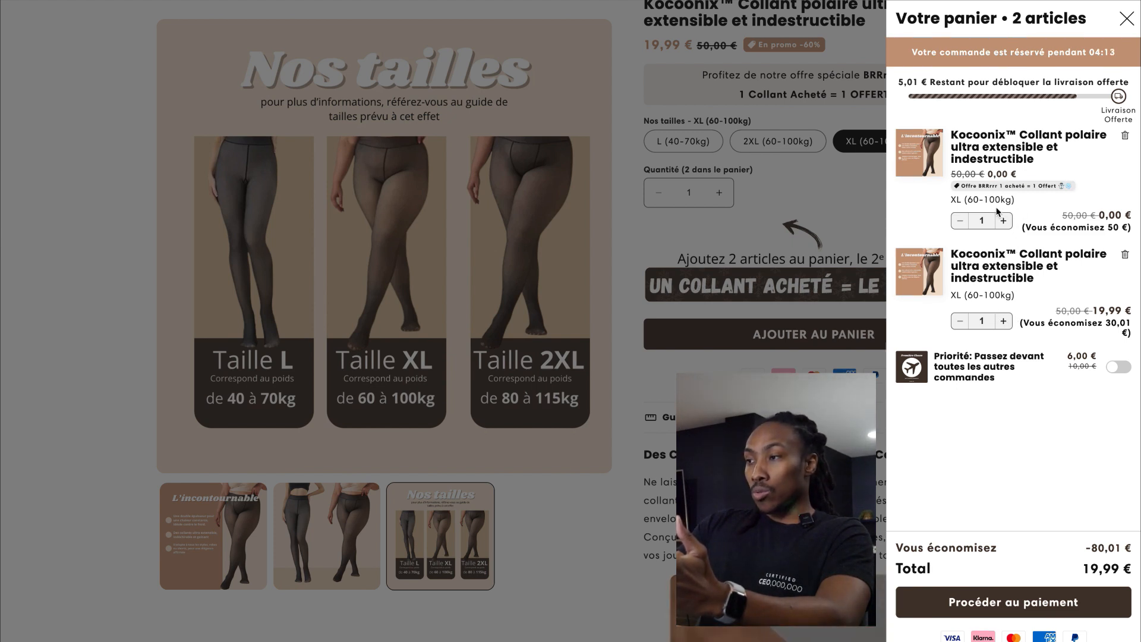
Step: Test the cart with a third pair, remove that pair, and proceed to payment with the "Priorité" option enabled
left_click(1003, 321)
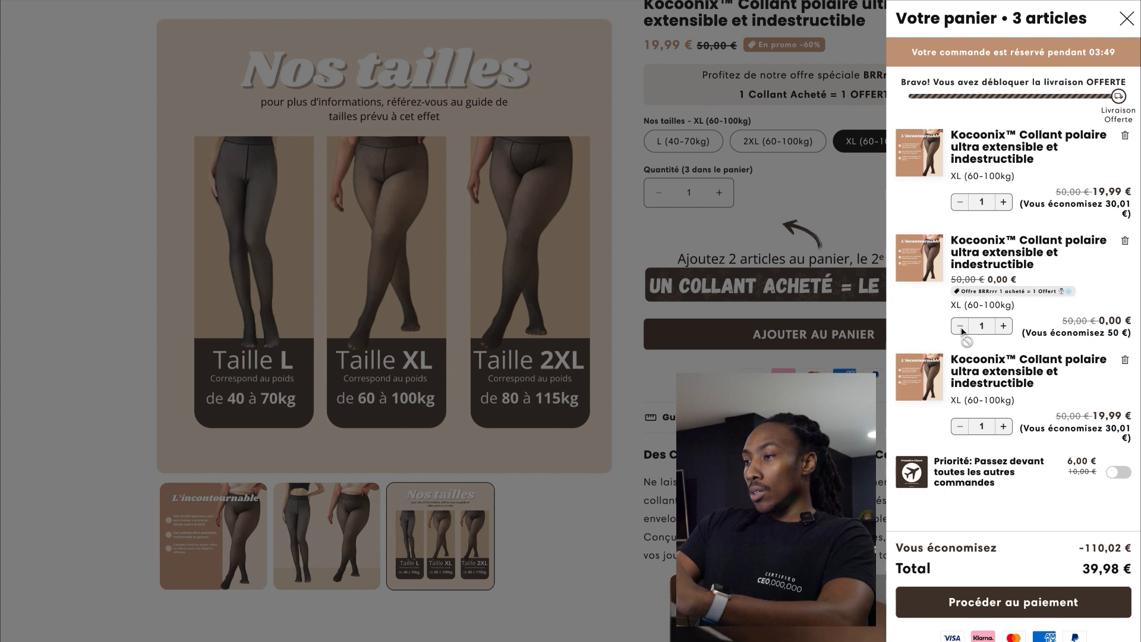
left_click(1125, 360)
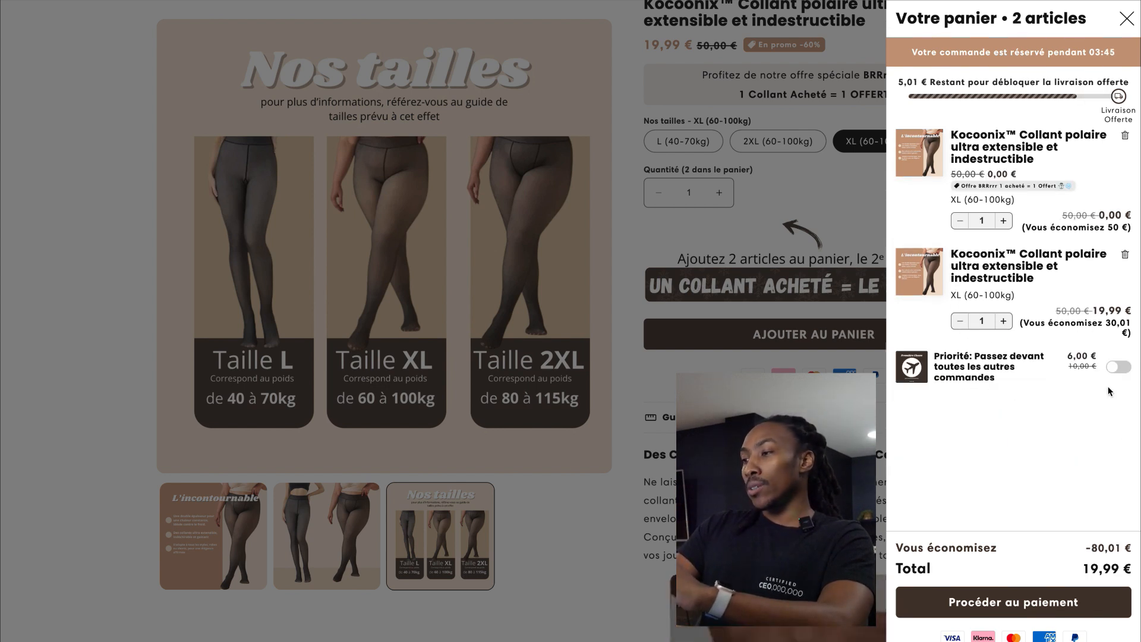
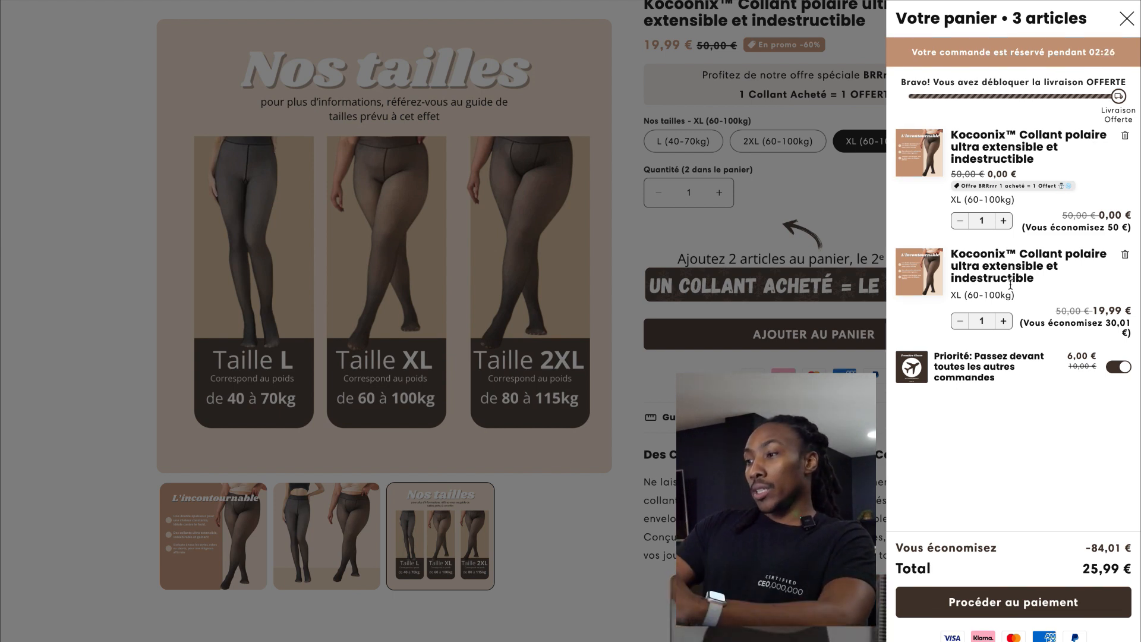
left_click(988, 605)
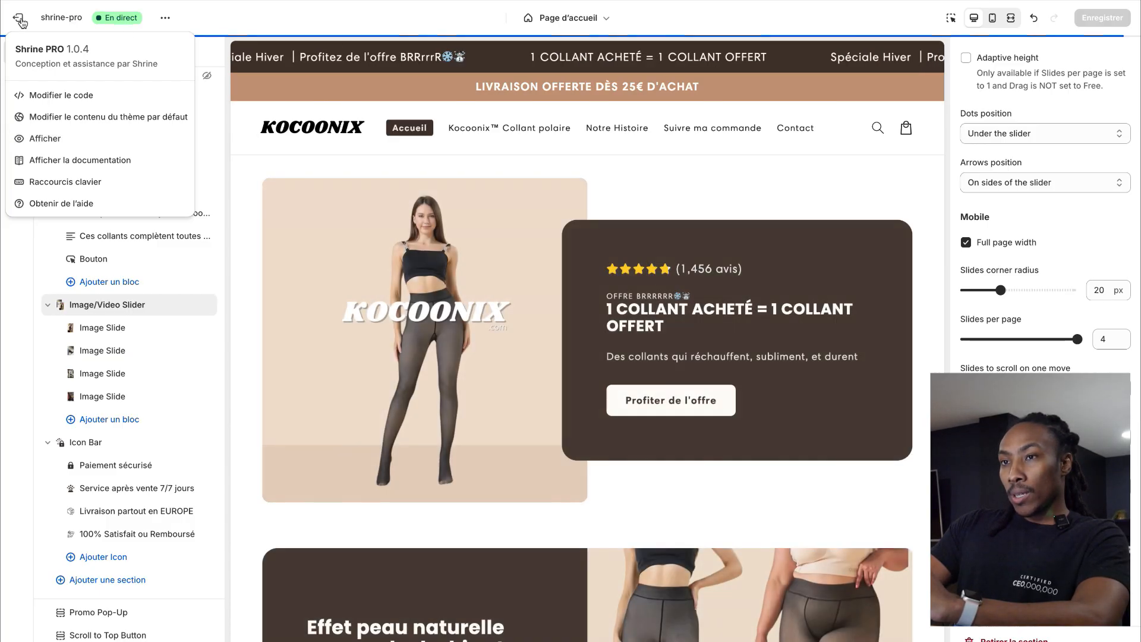
Step: Leave the theme editor and open the checkout customization from the store's "Paiement" settings
left_click(20, 22)
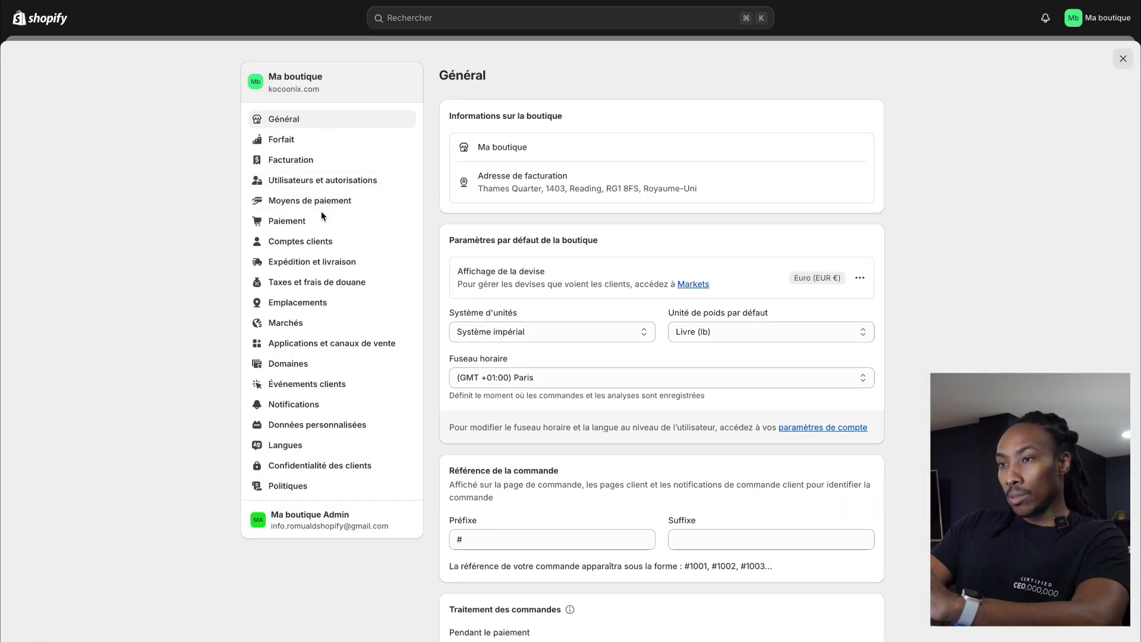
left_click(316, 226)
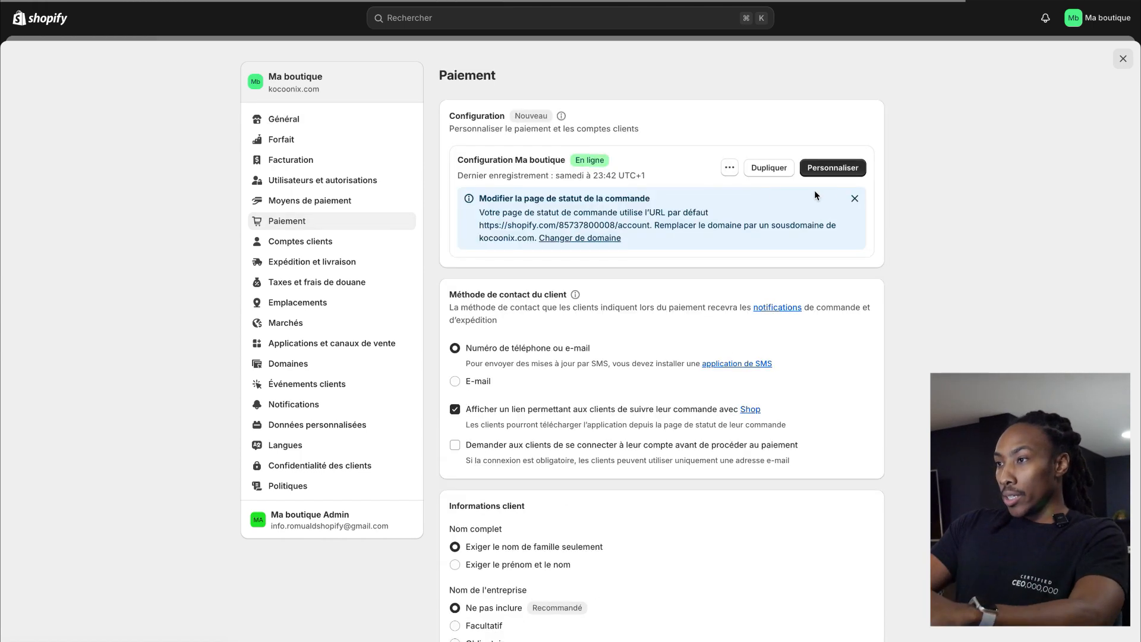
left_click(844, 167)
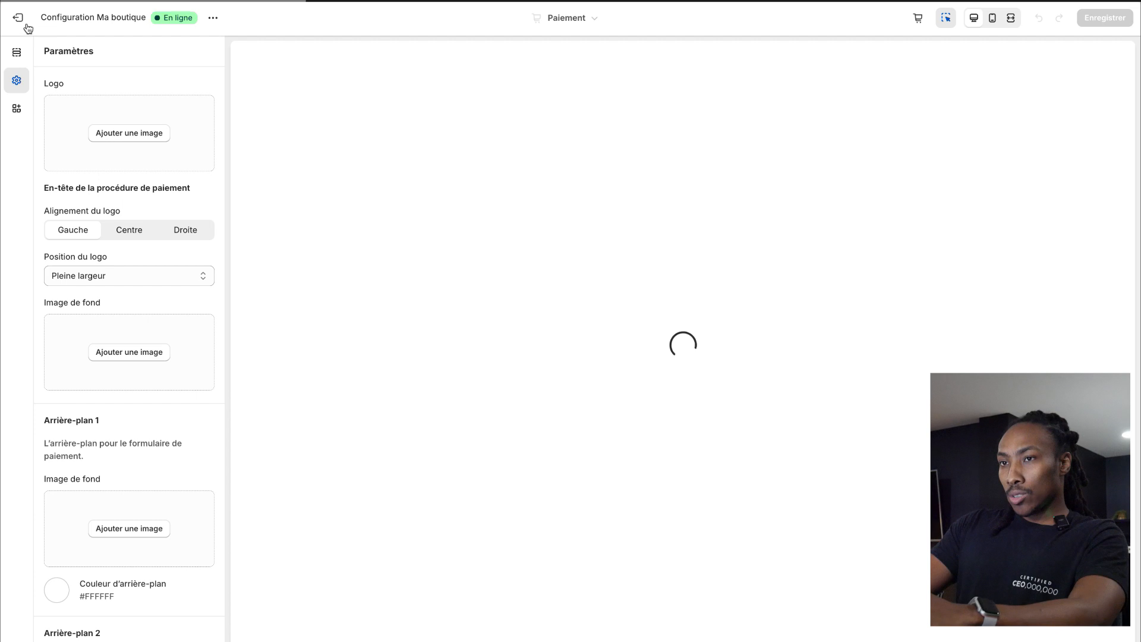
Step: Exit the checkout customization and settings, and open the current shrine-pro theme for customization
left_click(18, 17)
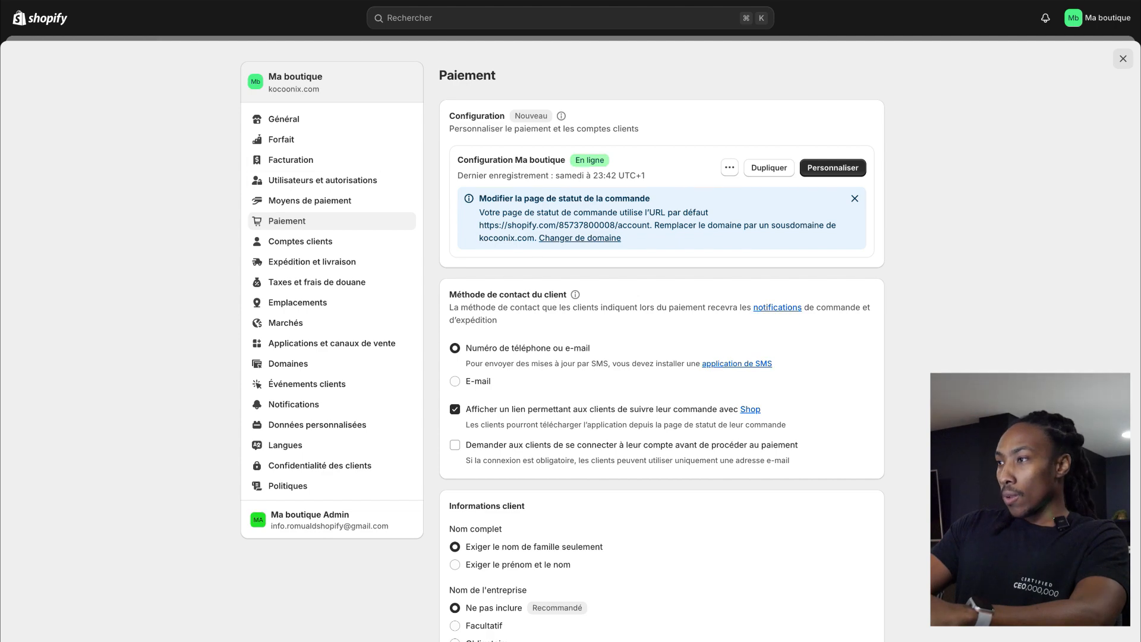
left_click(1122, 58)
left_click(70, 239)
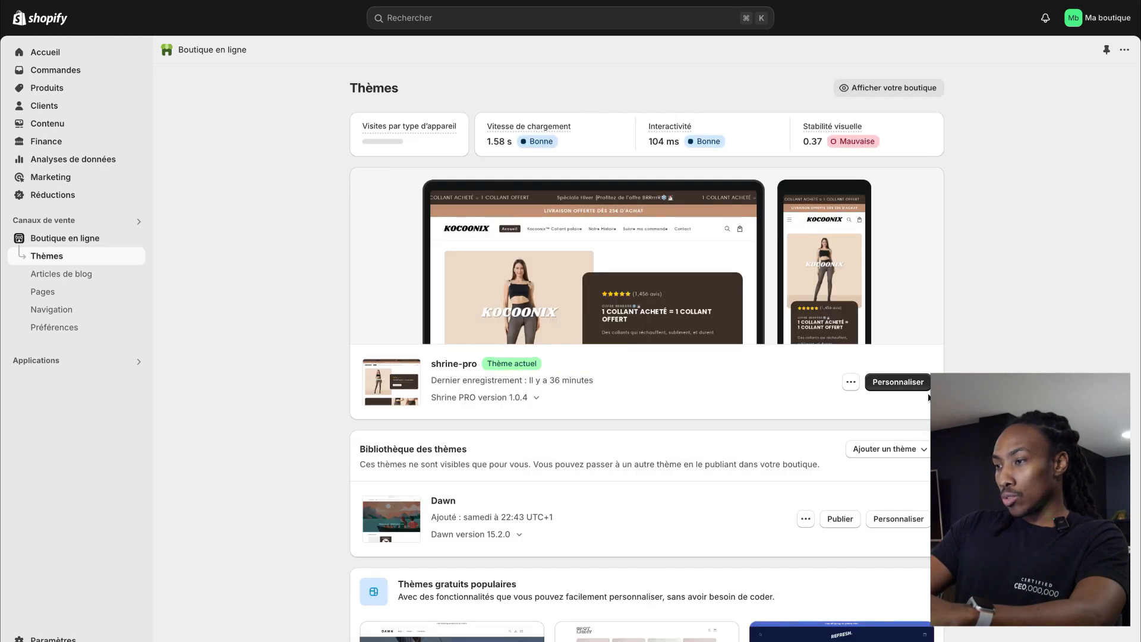
left_click(909, 380)
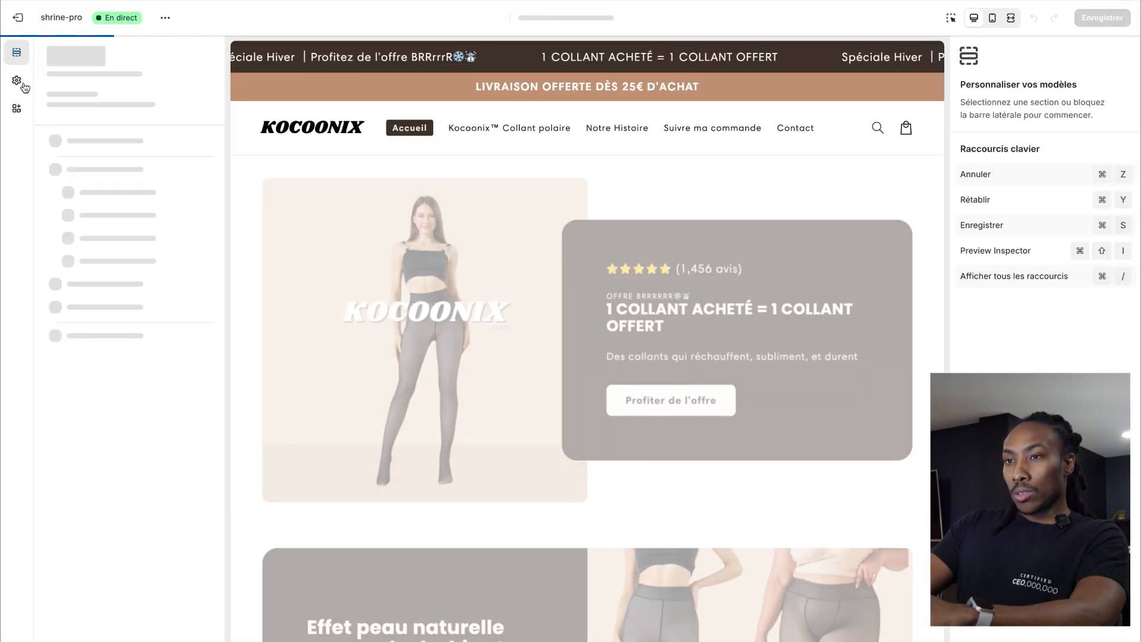
Step: Copy the hex code of the "Accentuation 1" colour from the theme's colour settings
left_click(18, 82)
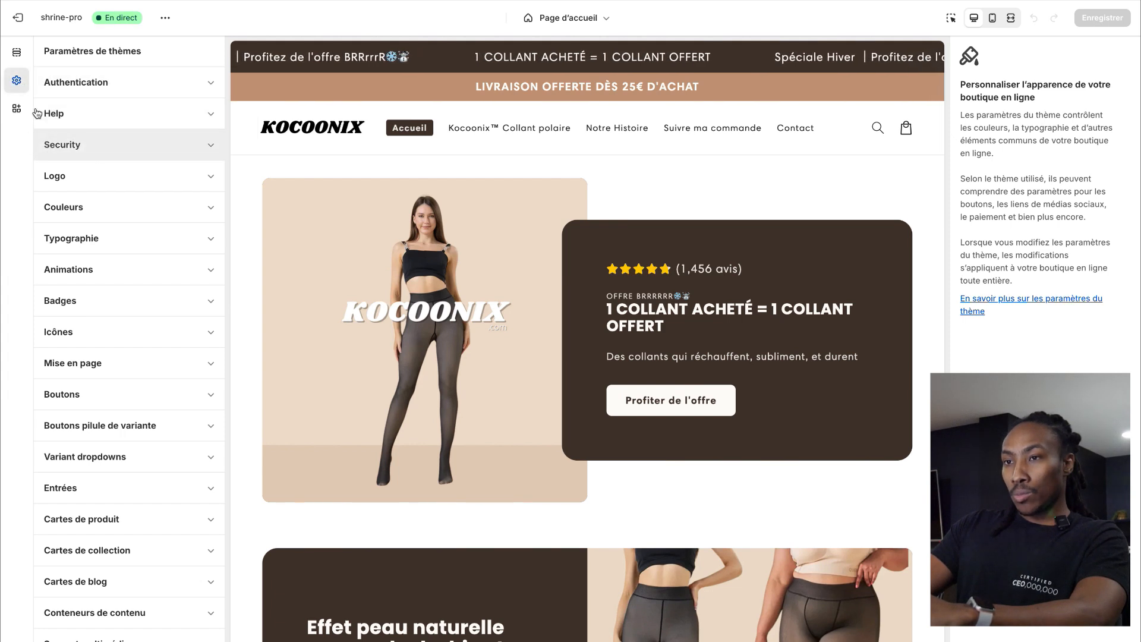
left_click(117, 217)
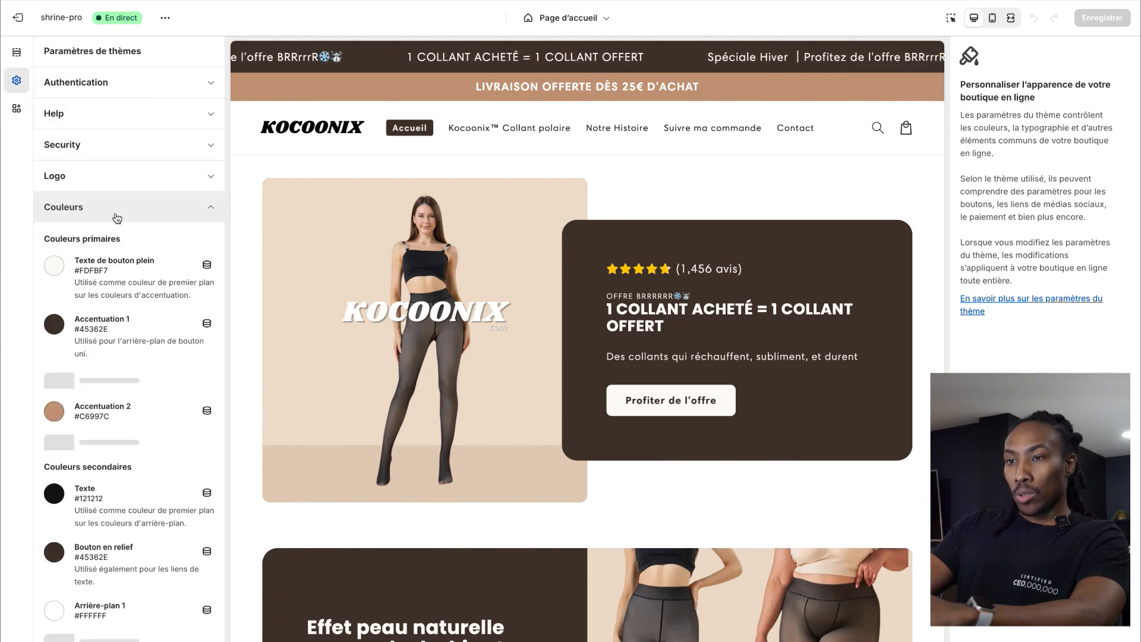
left_click(62, 334)
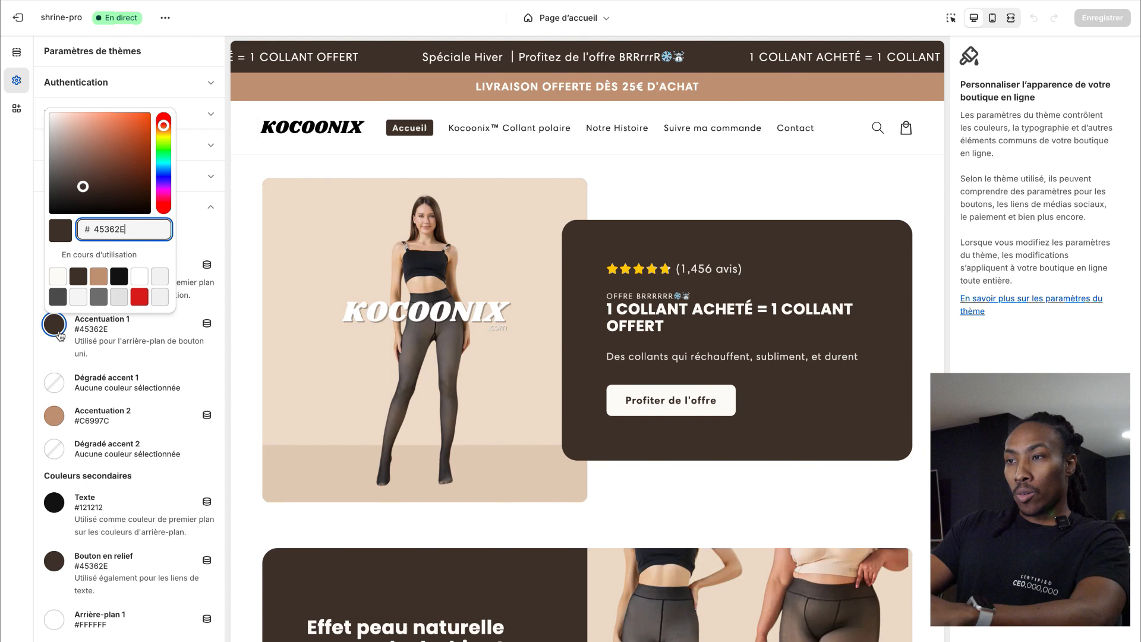
double_click(113, 230)
key("ctrl+c")
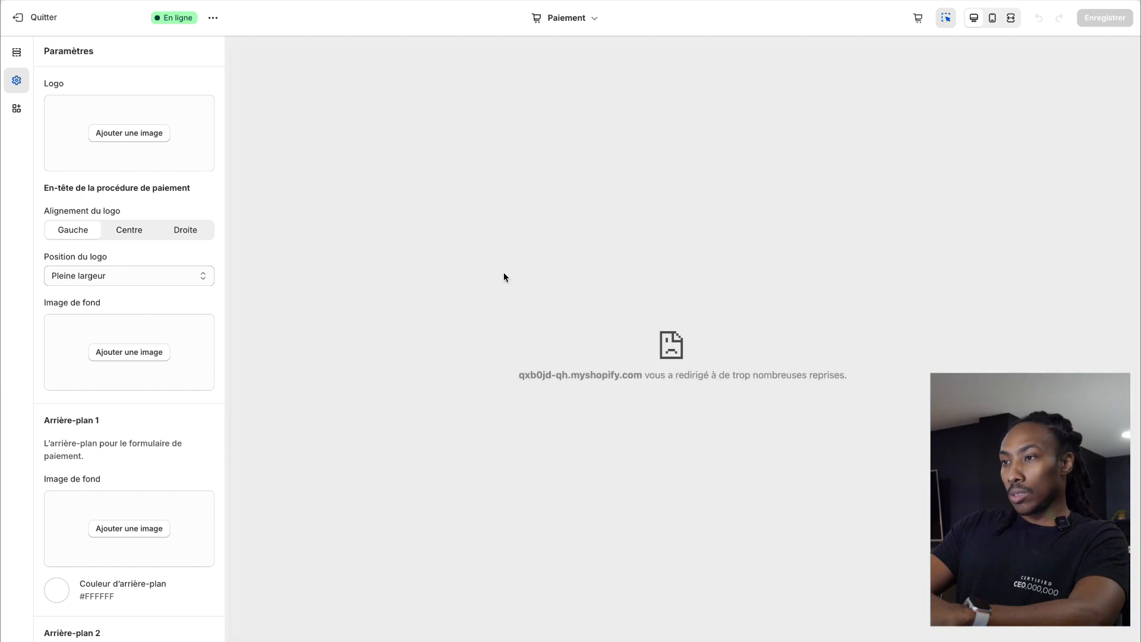
Step: Reload the checkout editor and set the "Arrière-plan 2" background colour to #45362E
key("super+r")
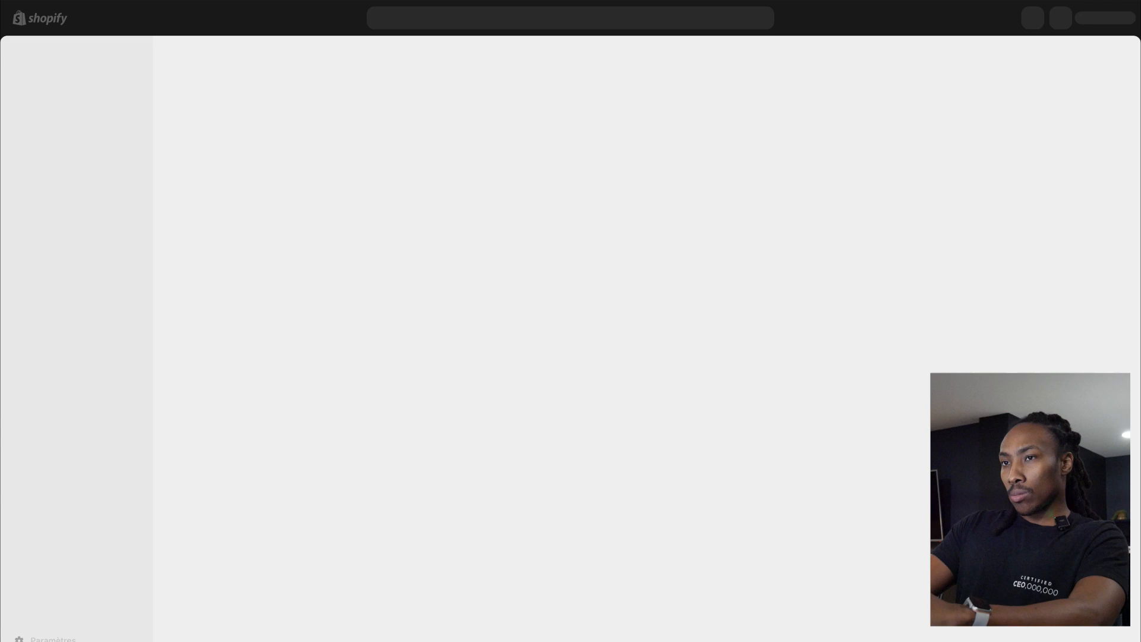
scroll(127, 119, "down", 5)
scroll(128, 113, "up", 5)
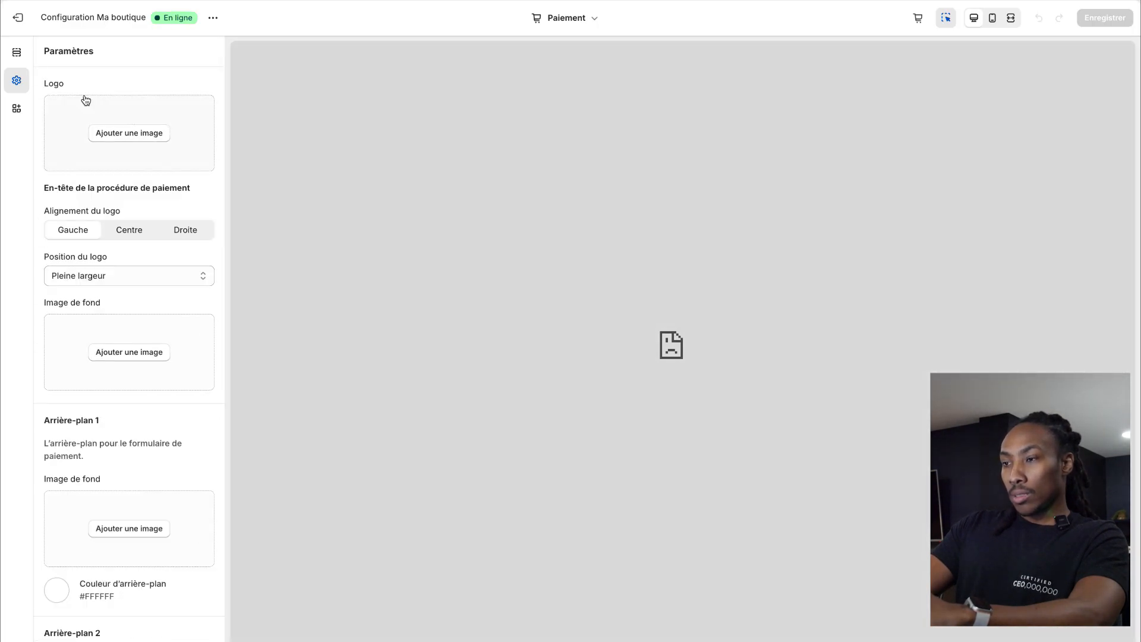
scroll(86, 100, "down", 5)
scroll(82, 255, "down", 3)
left_click(67, 304)
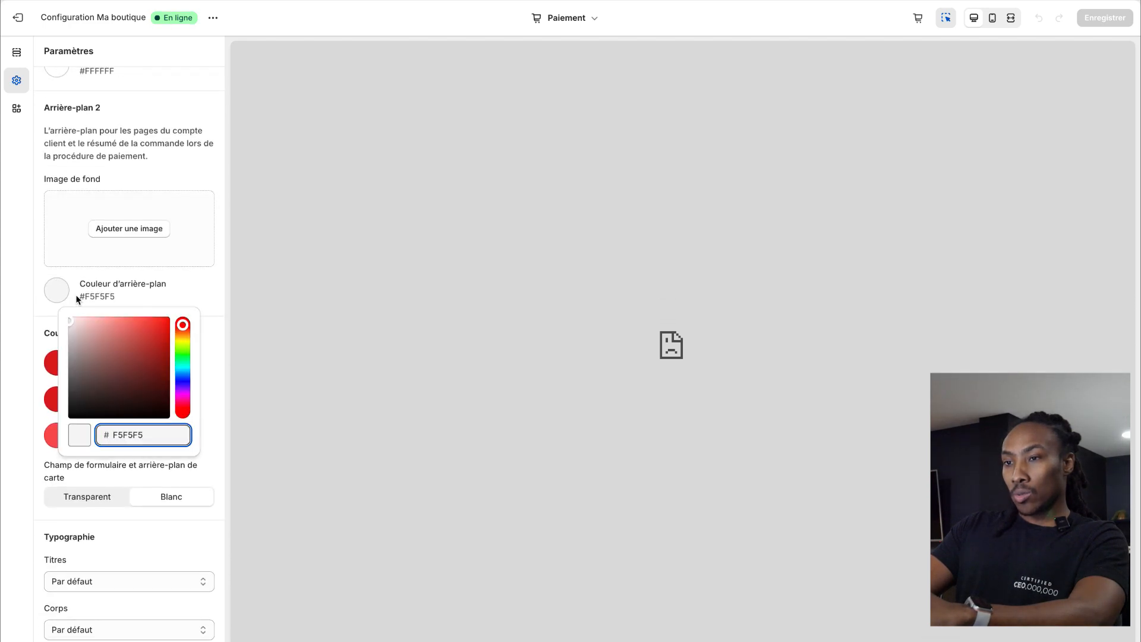
key("ctrl+a")
key("ctrl+v")
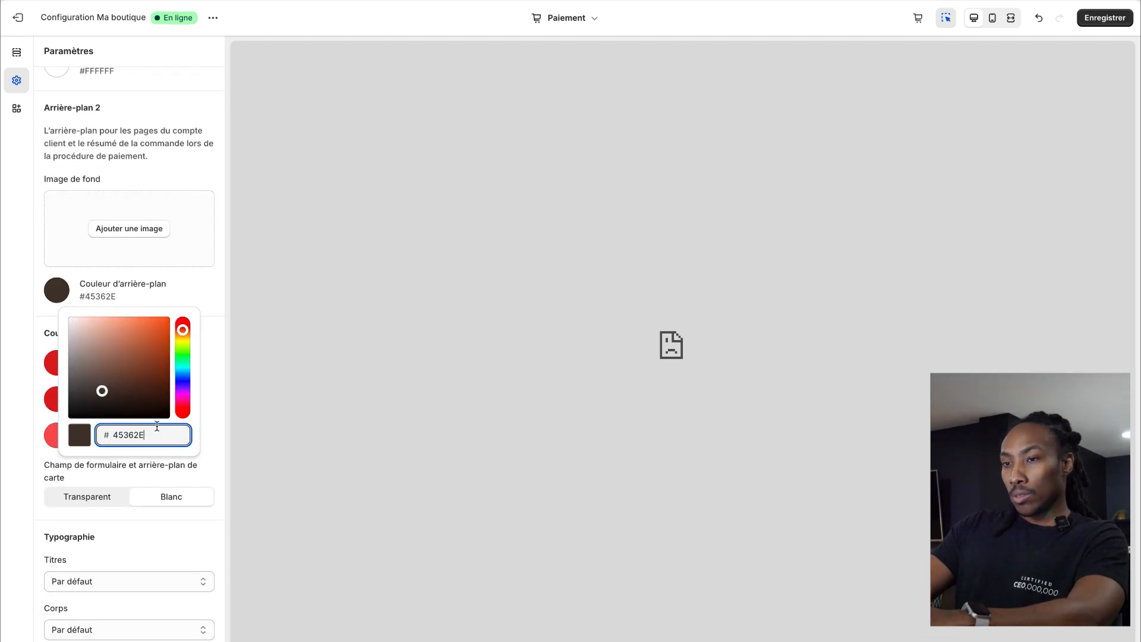
left_click(226, 284)
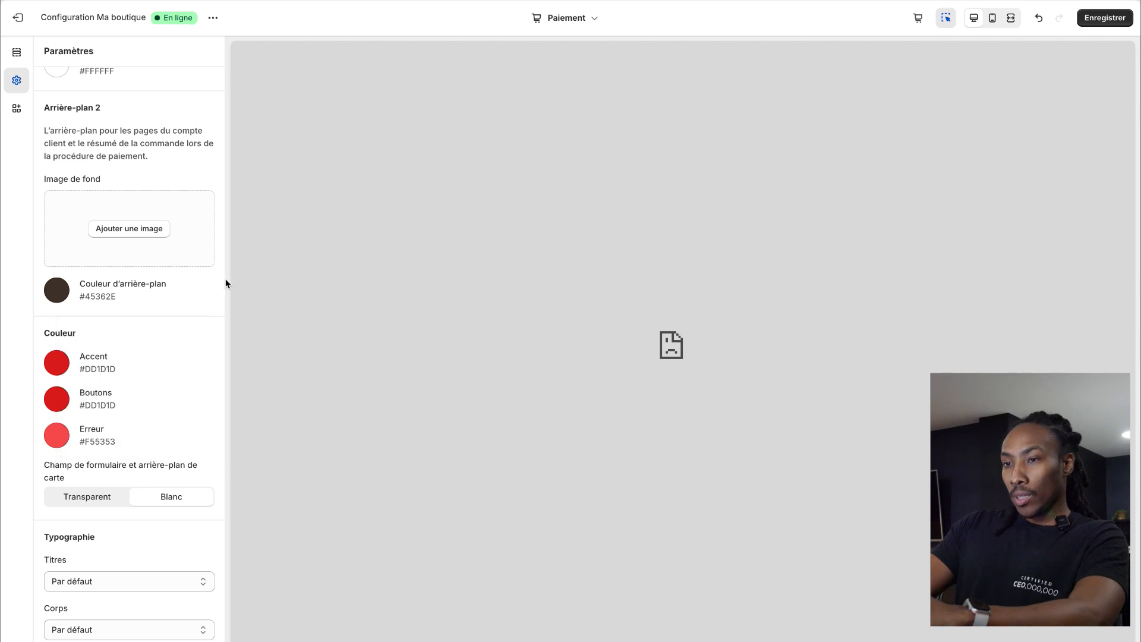
Step: Set the checkout's "Accent" colour to #45362E
left_click(62, 368)
key("ctrl+a")
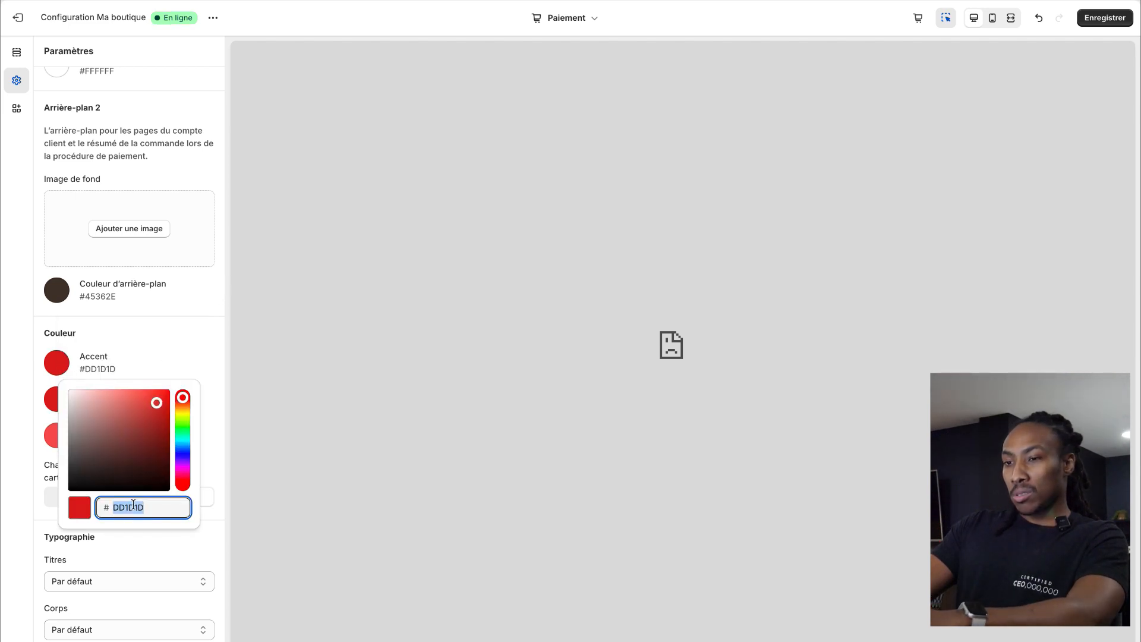
key("ctrl+v")
left_click(162, 342)
Step: Set the checkout's "Boutons" colour to #45362E and save the checkout configuration
left_click(57, 399)
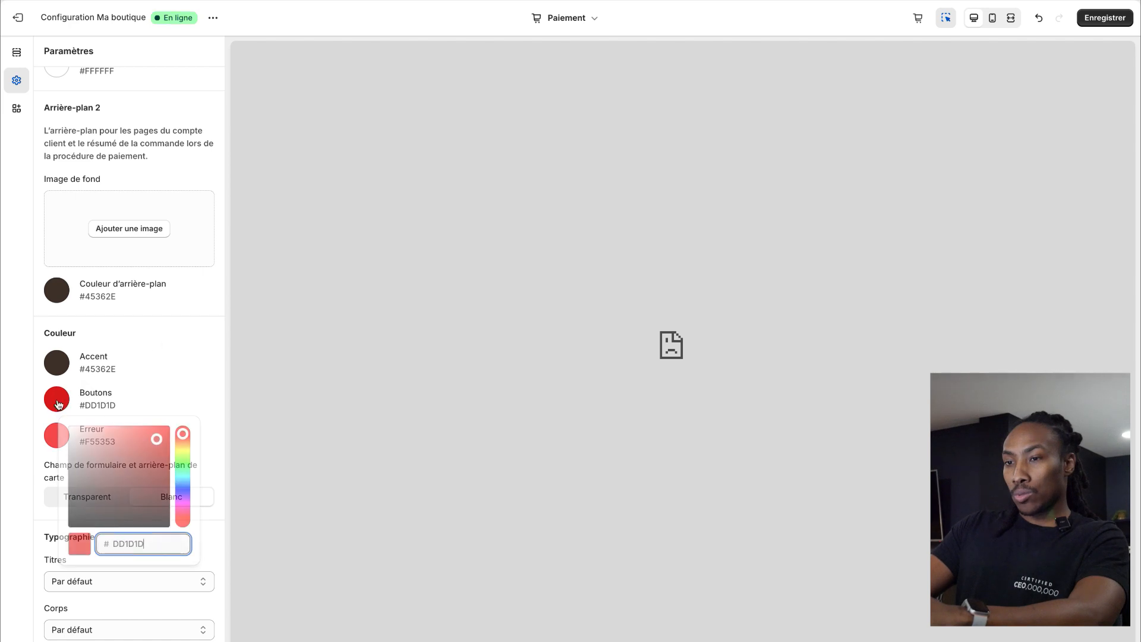
key("ctrl+a")
key("ctrl+v")
left_click(190, 344)
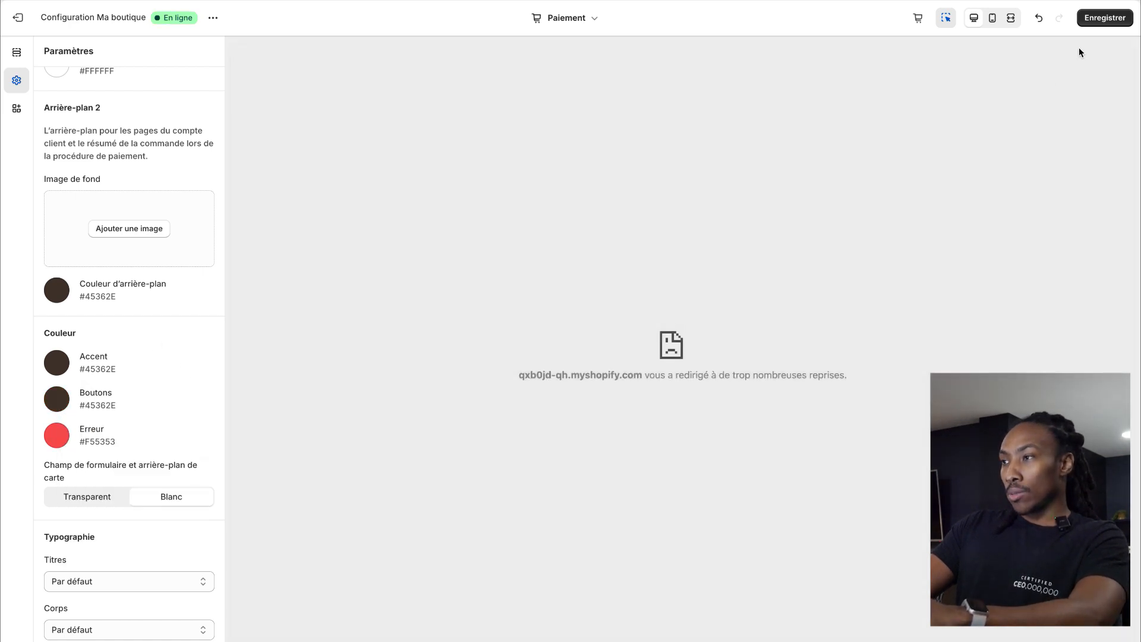
left_click(1103, 18)
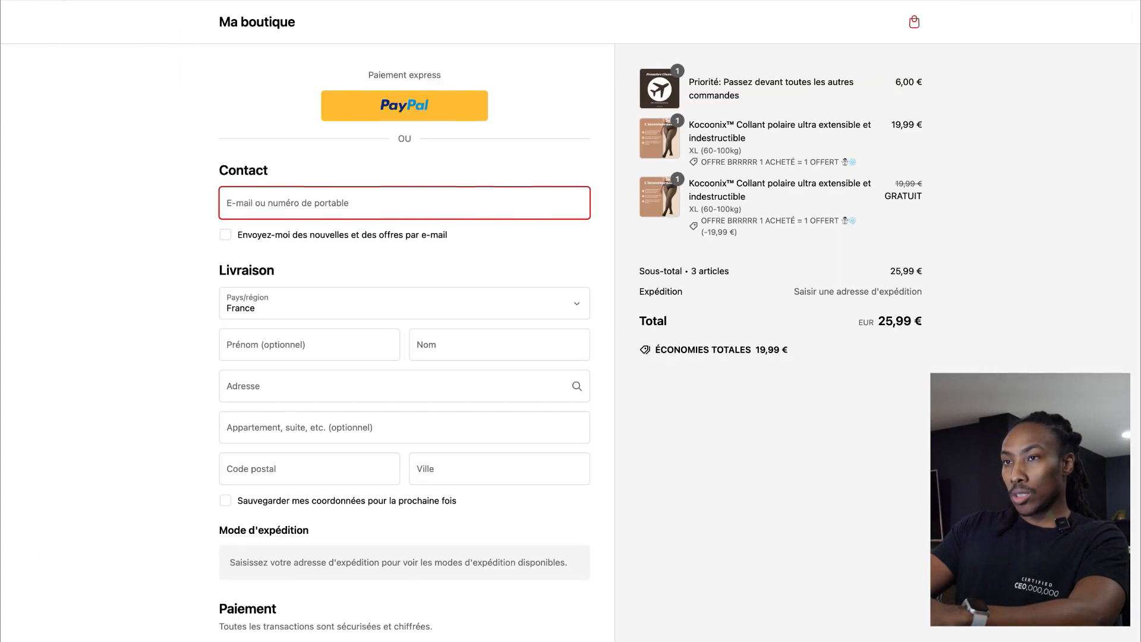
Step: Reload the store's checkout page to check its colours, and return to the checkout editor
key("super+r")
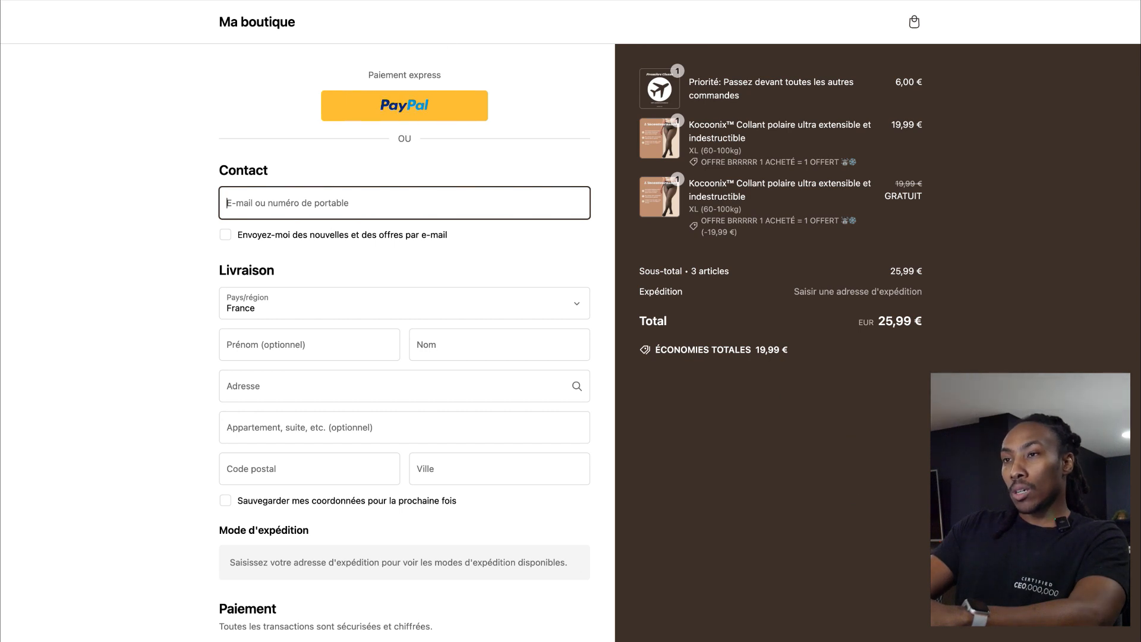
key("ctrl+Tab")
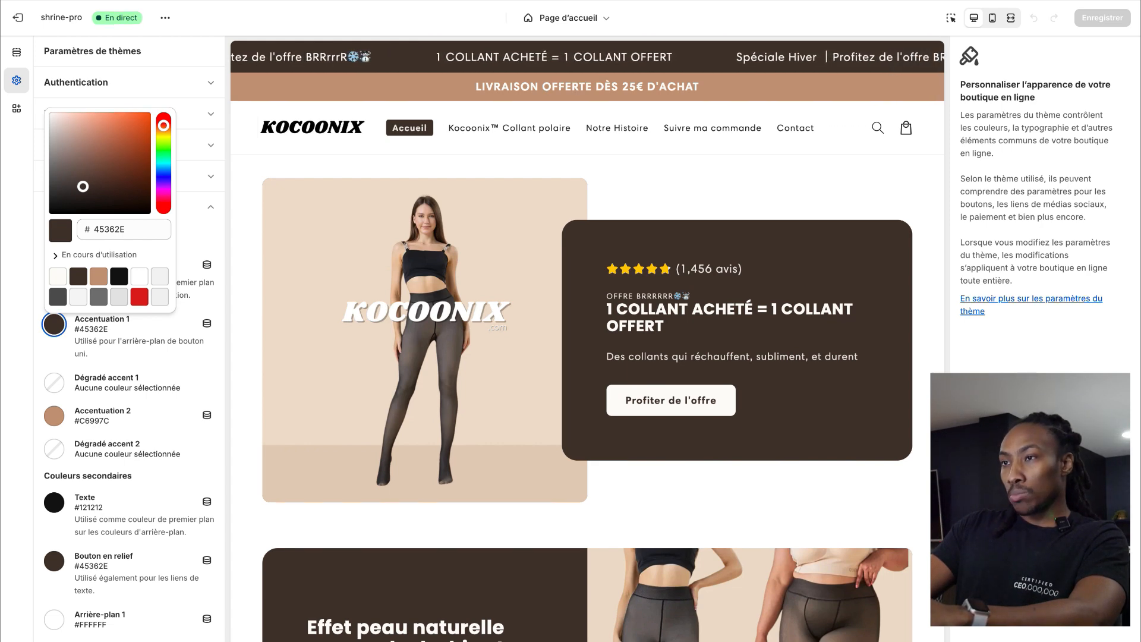
key("ctrl+shift+Tab")
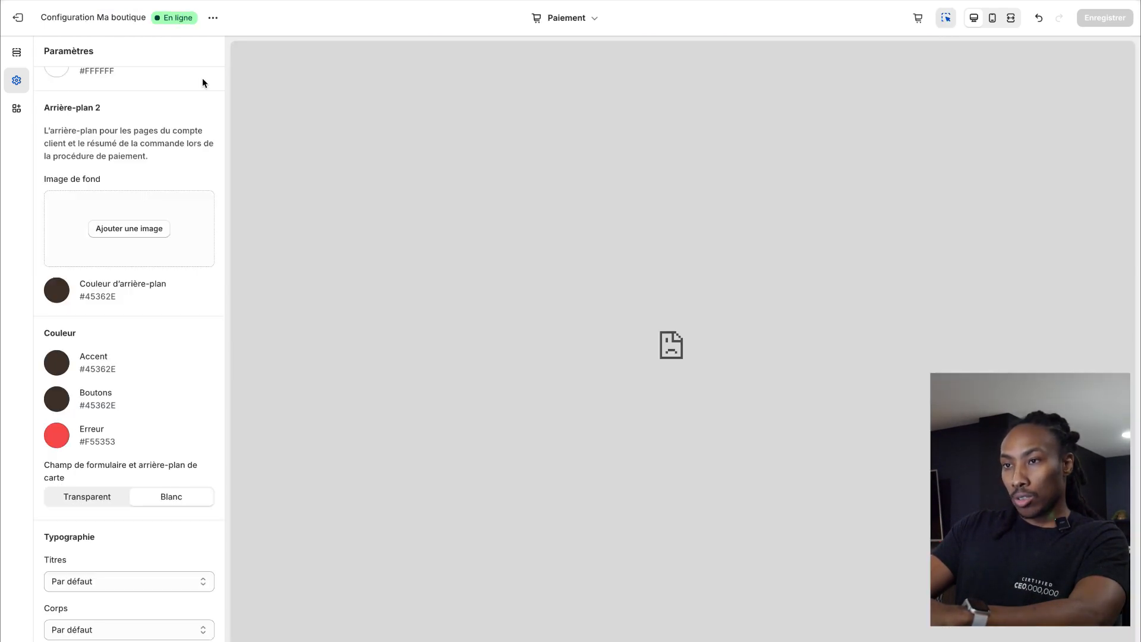
Step: Add the KOCOONIX wordmark image from the store's files as the checkout logo
scroll(158, 303, "up", 10)
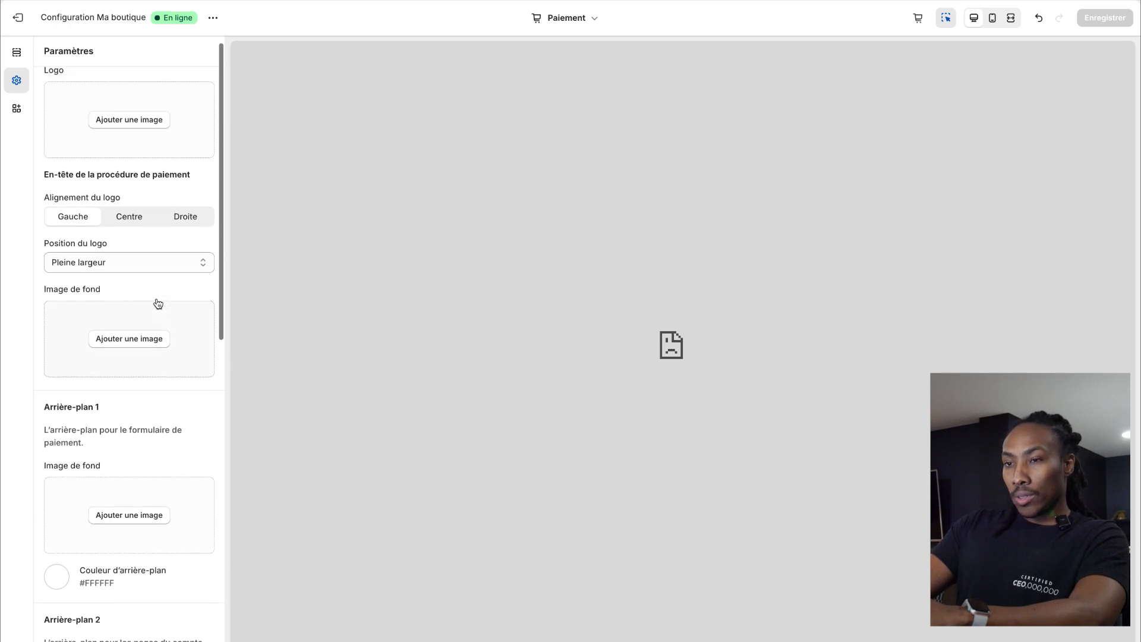
scroll(150, 186, "down", 3)
scroll(150, 186, "up", 3)
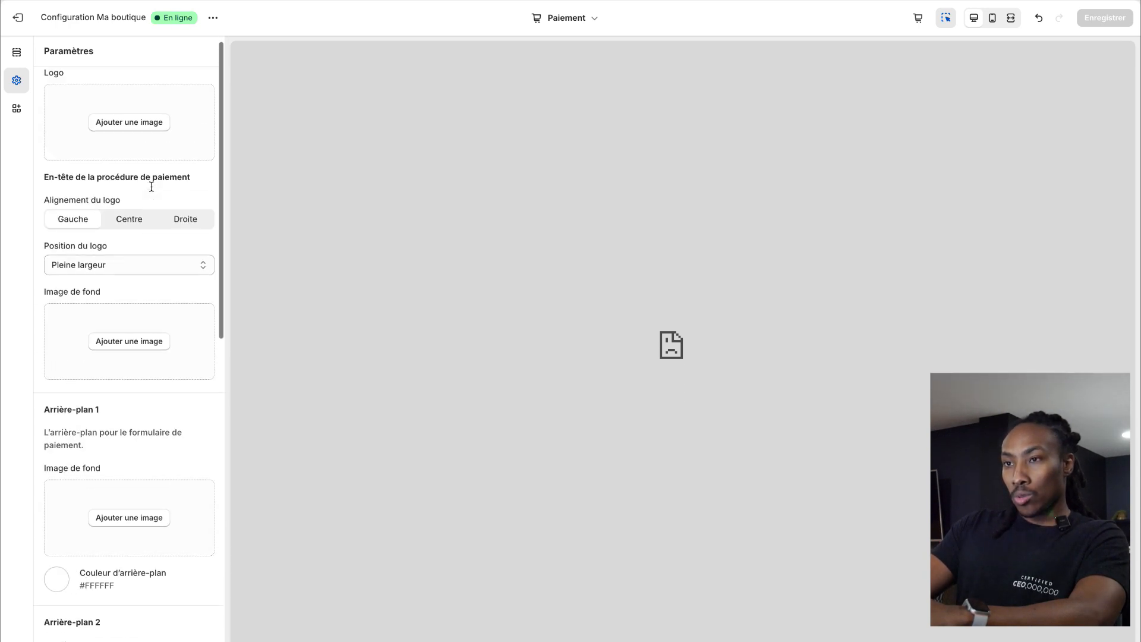
left_click(141, 132)
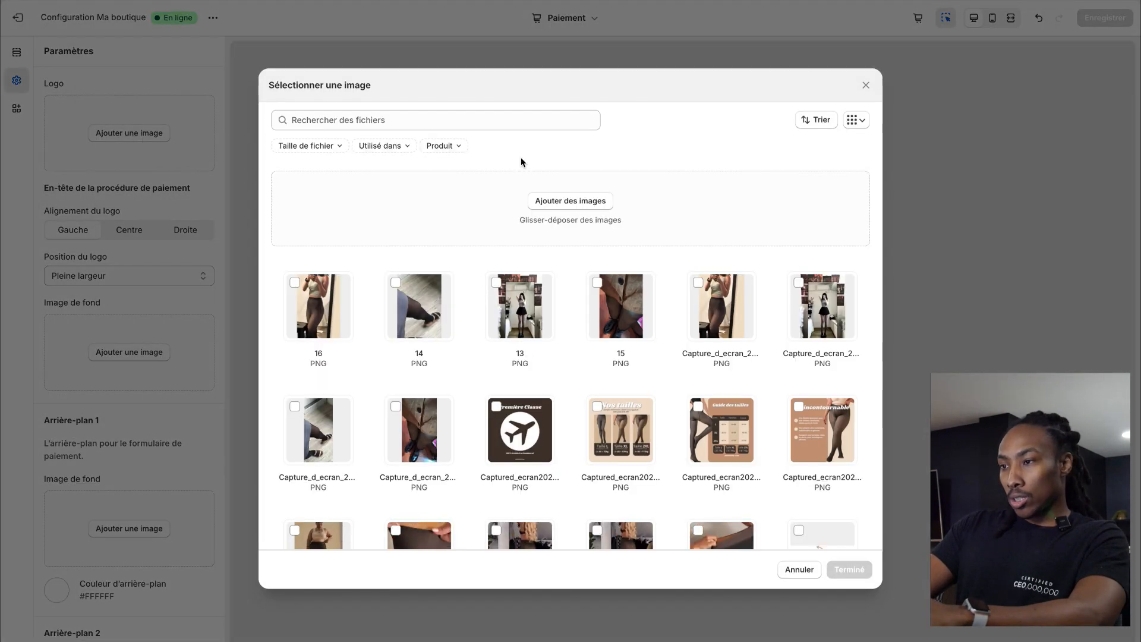
scroll(549, 306, "down", 6)
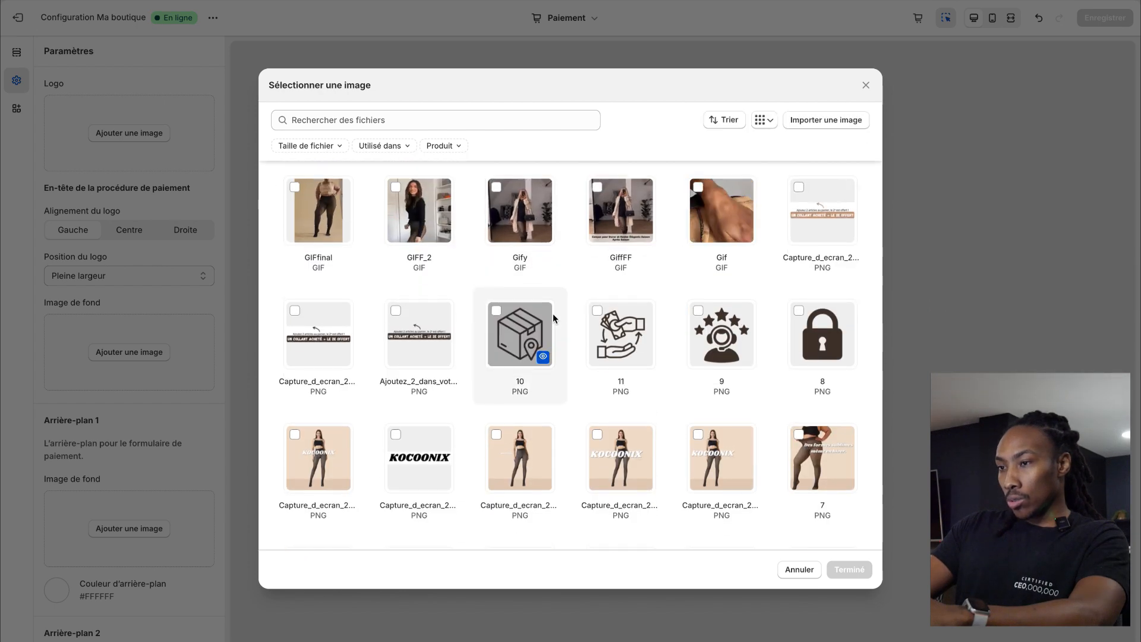
scroll(553, 319, "down", 1)
left_click(419, 386)
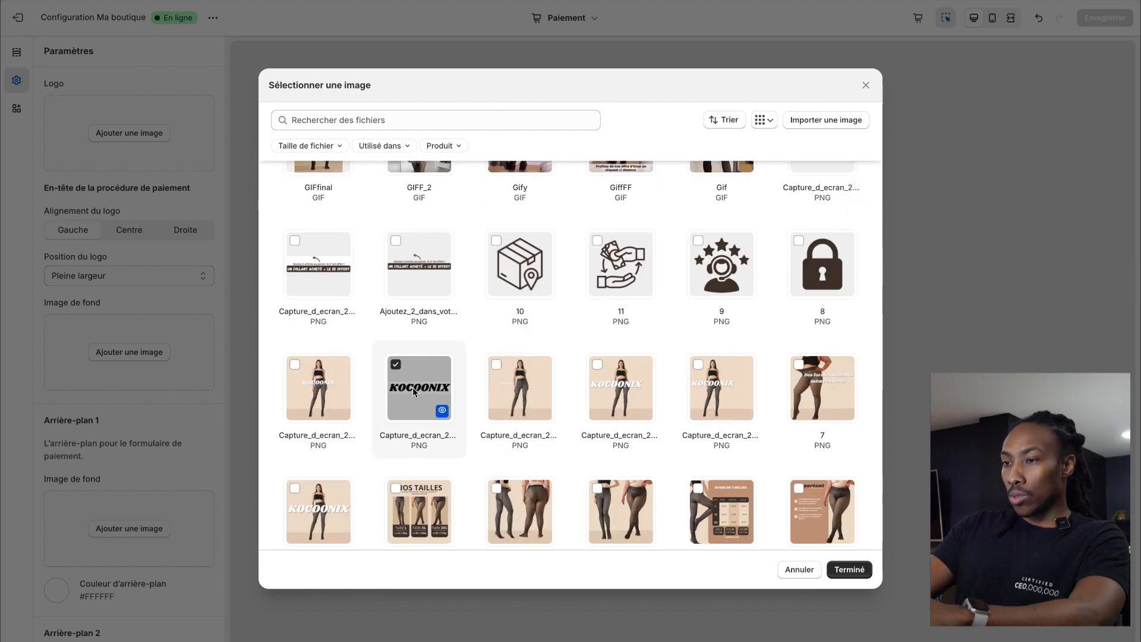
left_click(849, 569)
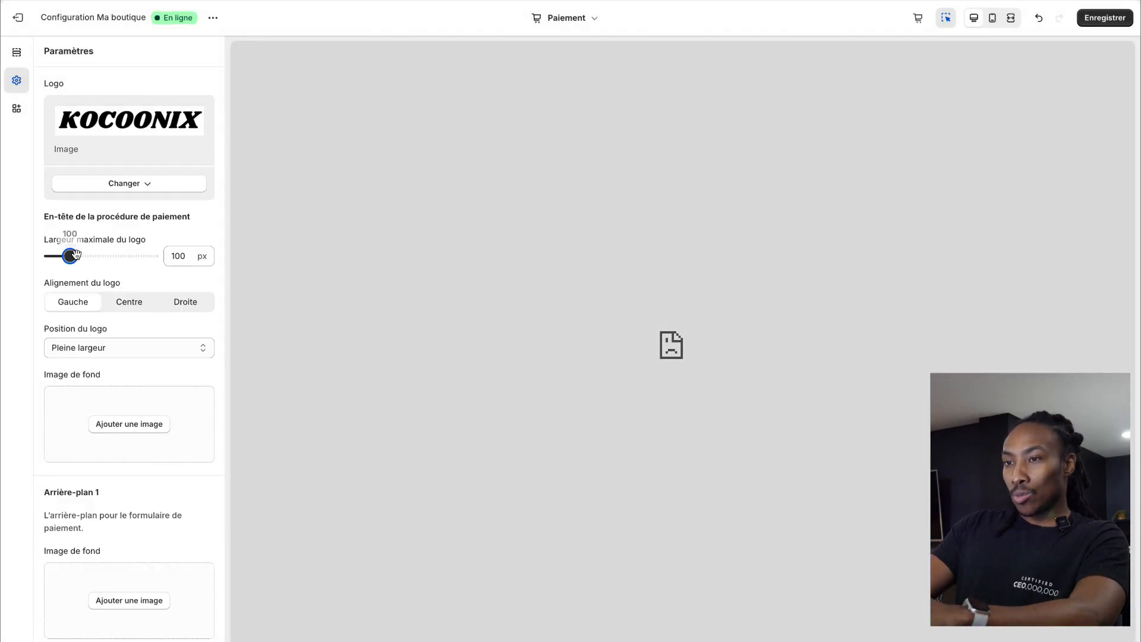
Step: Set the checkout logo's maximum width to 300 px with centre alignment, and save the configuration
left_click_drag(72, 255, 253, 253)
left_click(140, 305)
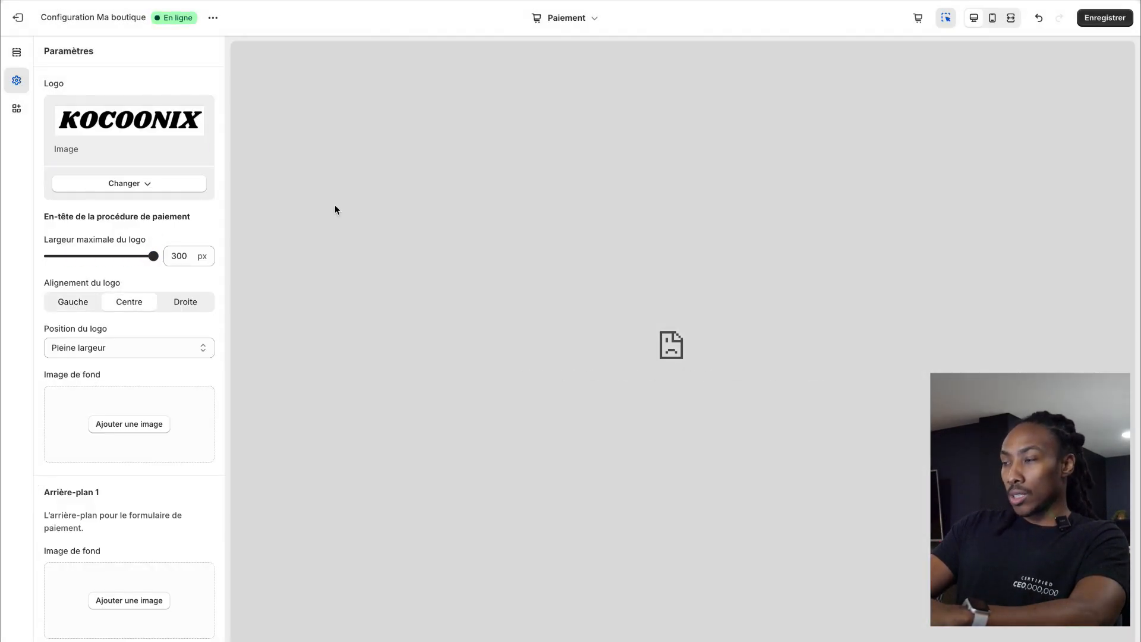
left_click(1103, 24)
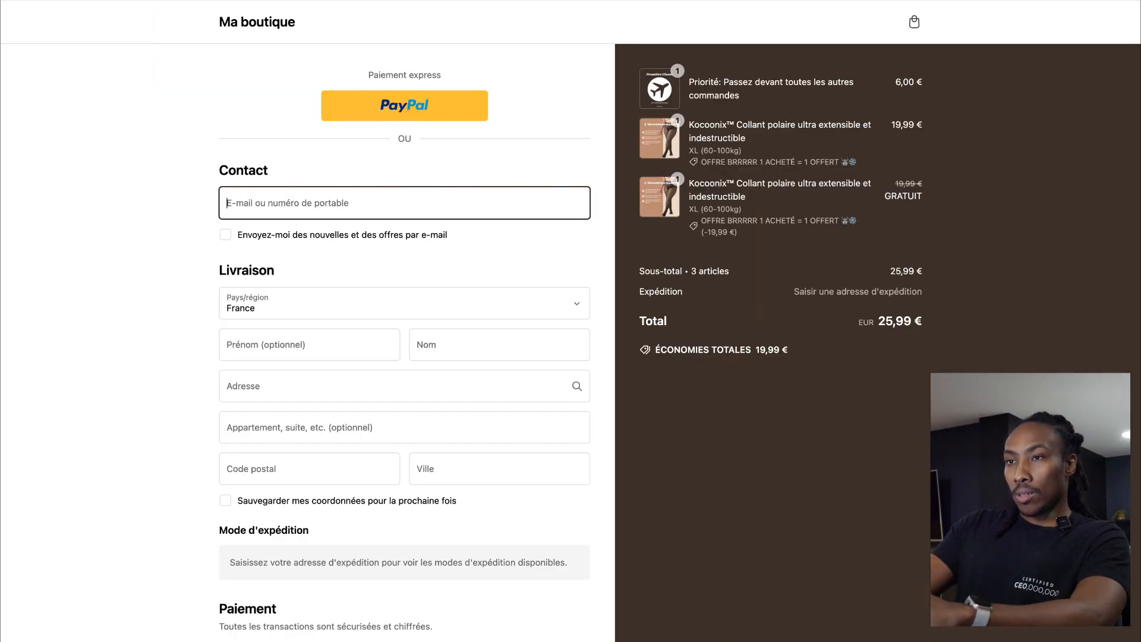
Step: Reload the store's checkout page to check the logo, and examine the page in the browser's mobile device preview
left_click(66, 0)
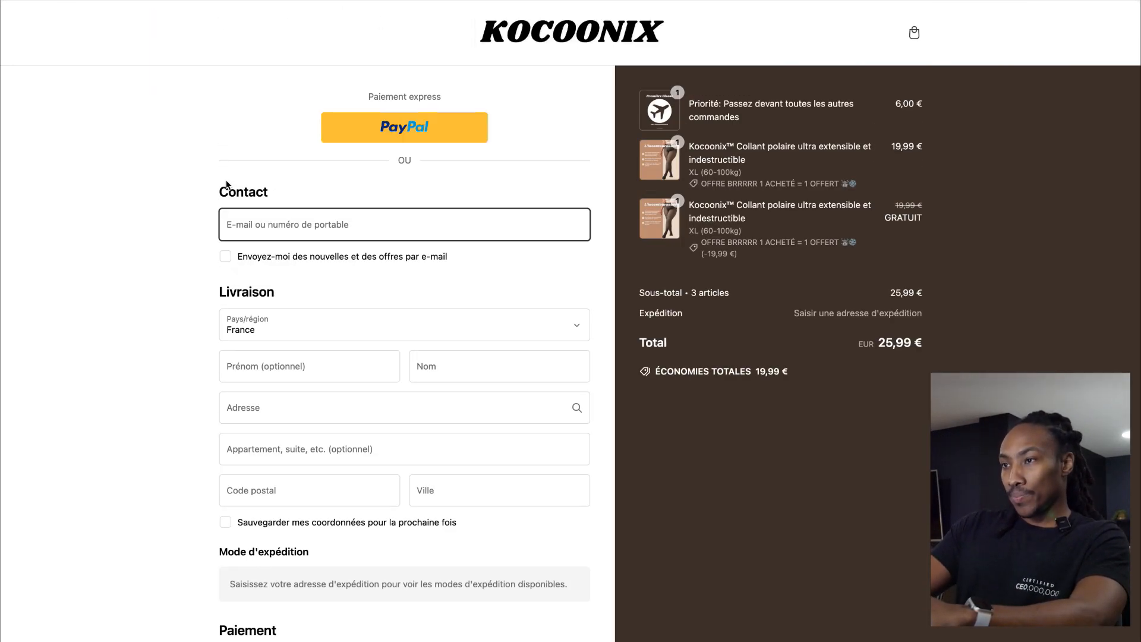
right_click(117, 215)
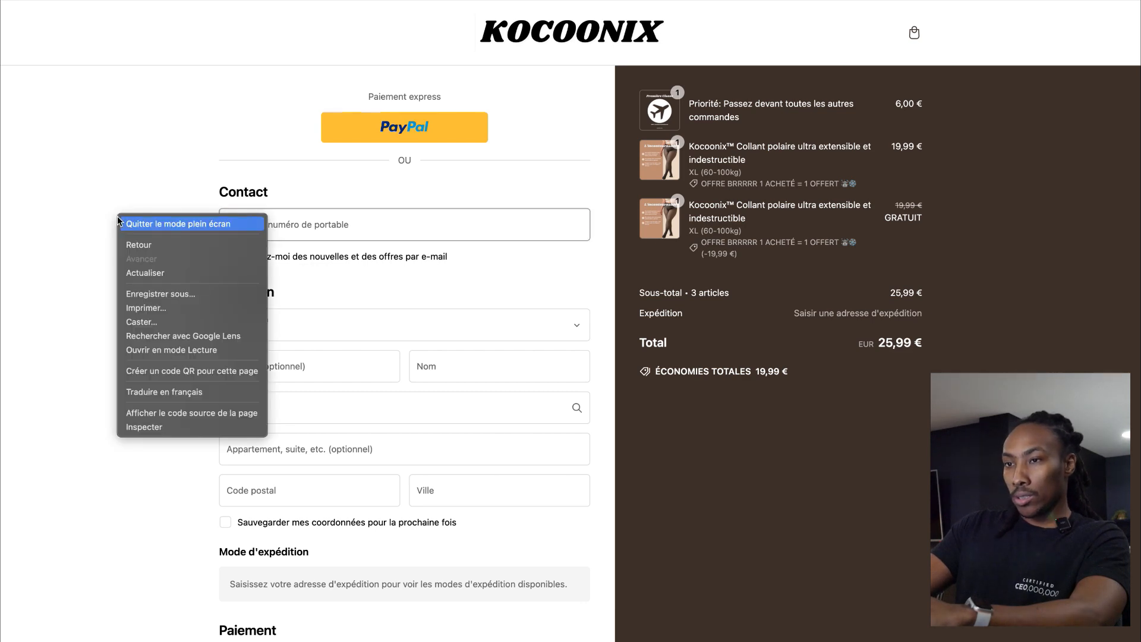
left_click(152, 429)
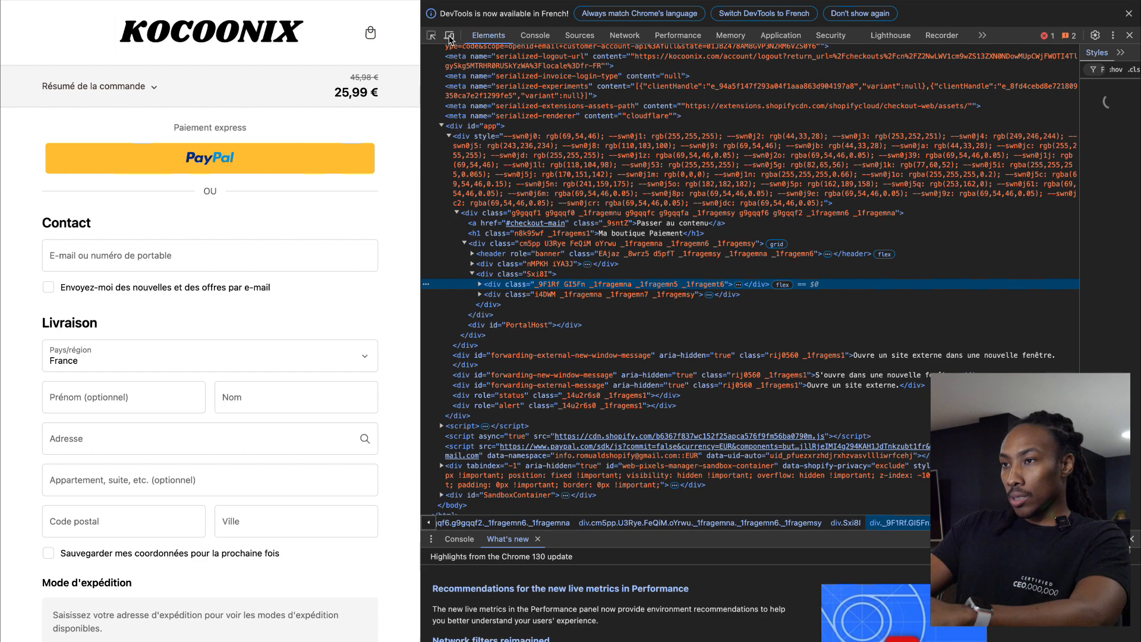
left_click(450, 37)
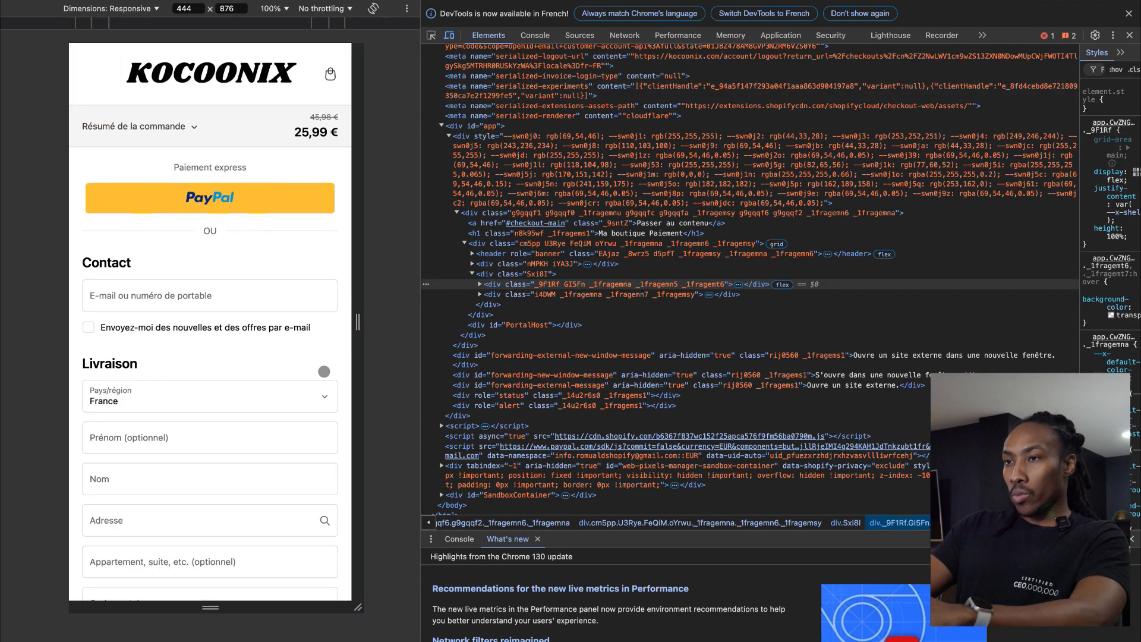
scroll(298, 302, "down", 15)
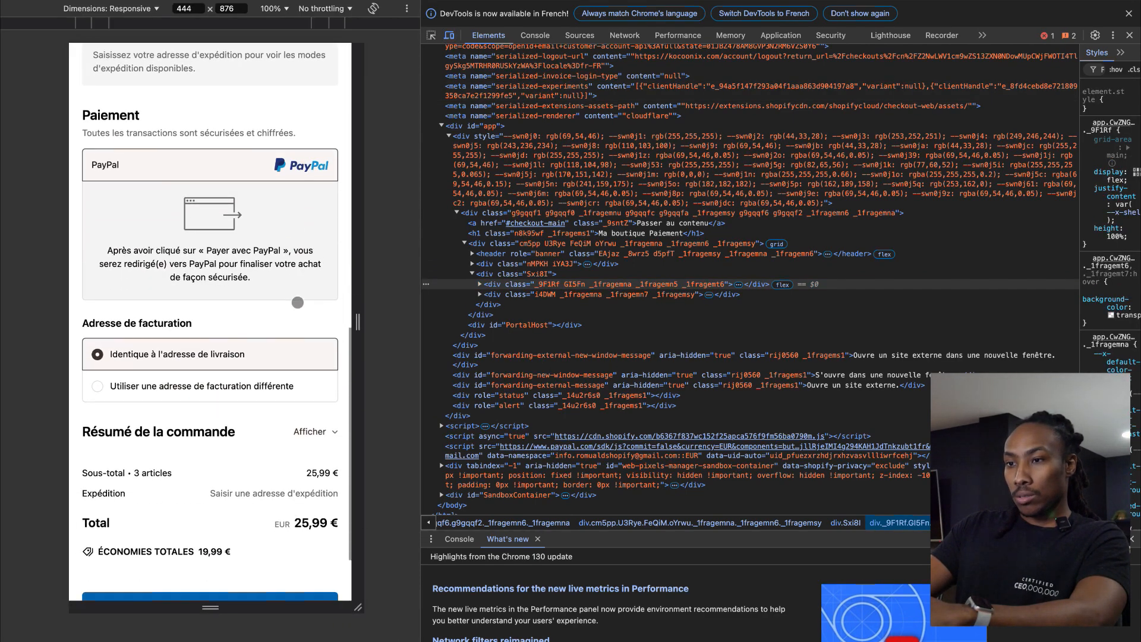
scroll(298, 303, "up", 15)
left_click(162, 128)
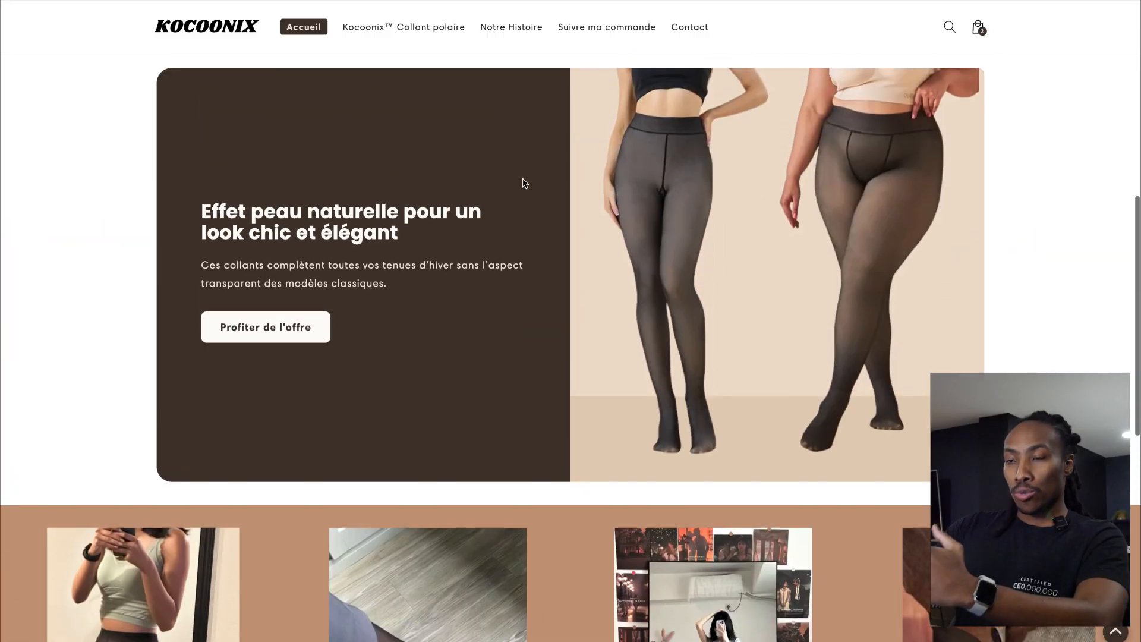
Step: Look over the upper sections of the store's home page
scroll(523, 183, "up", 1)
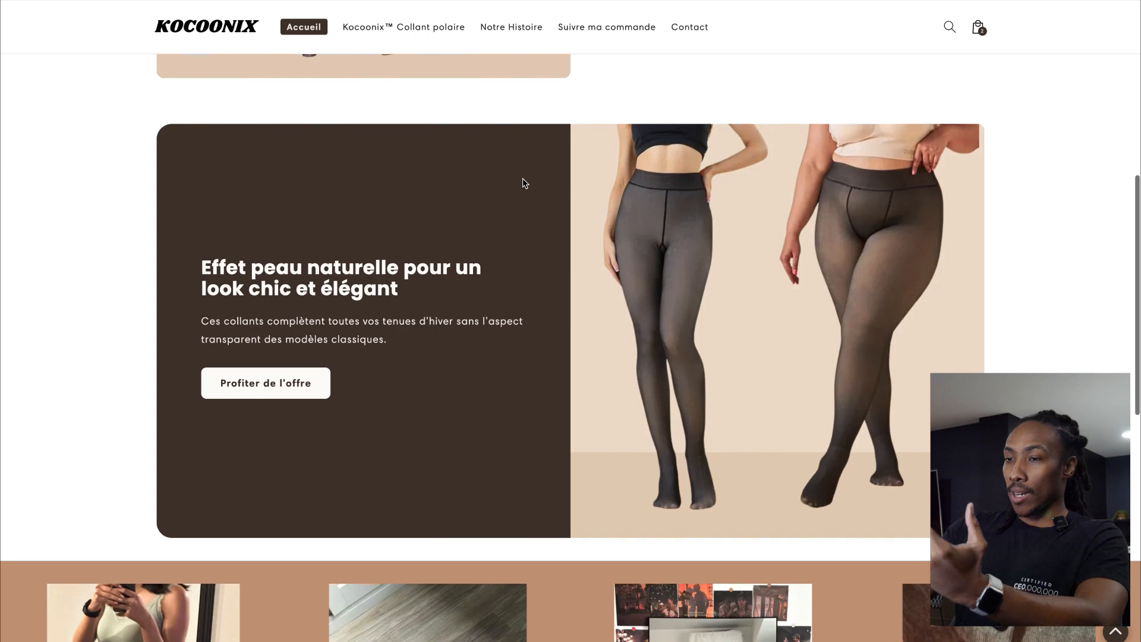
scroll(522, 184, "up", 2)
scroll(523, 182, "up", 7)
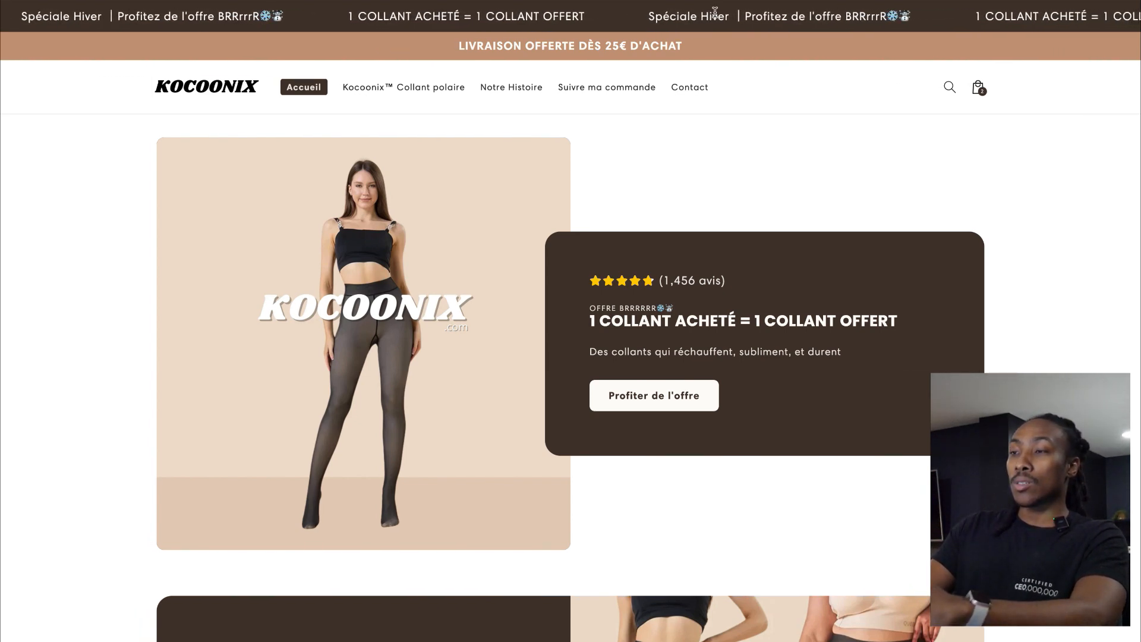
scroll(695, 153, "down", 2)
scroll(695, 153, "up", 2)
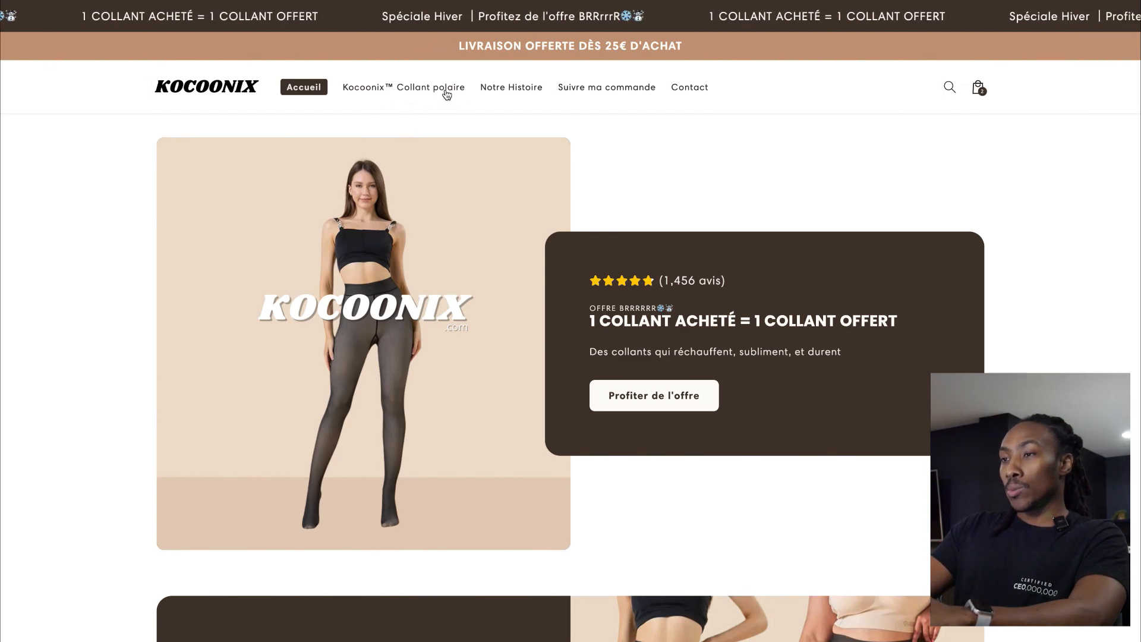
Step: Review the store's "Notre Histoire", "Suivre ma commande" and "Contact" pages
left_click(525, 88)
scroll(516, 330, "down", 5)
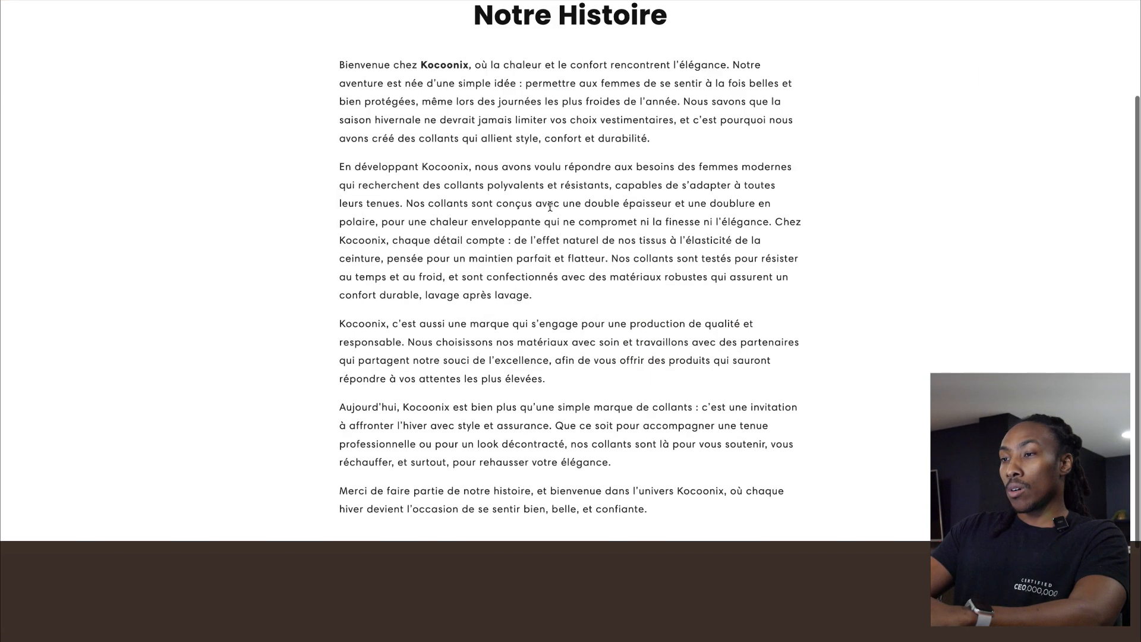
scroll(516, 330, "up", 5)
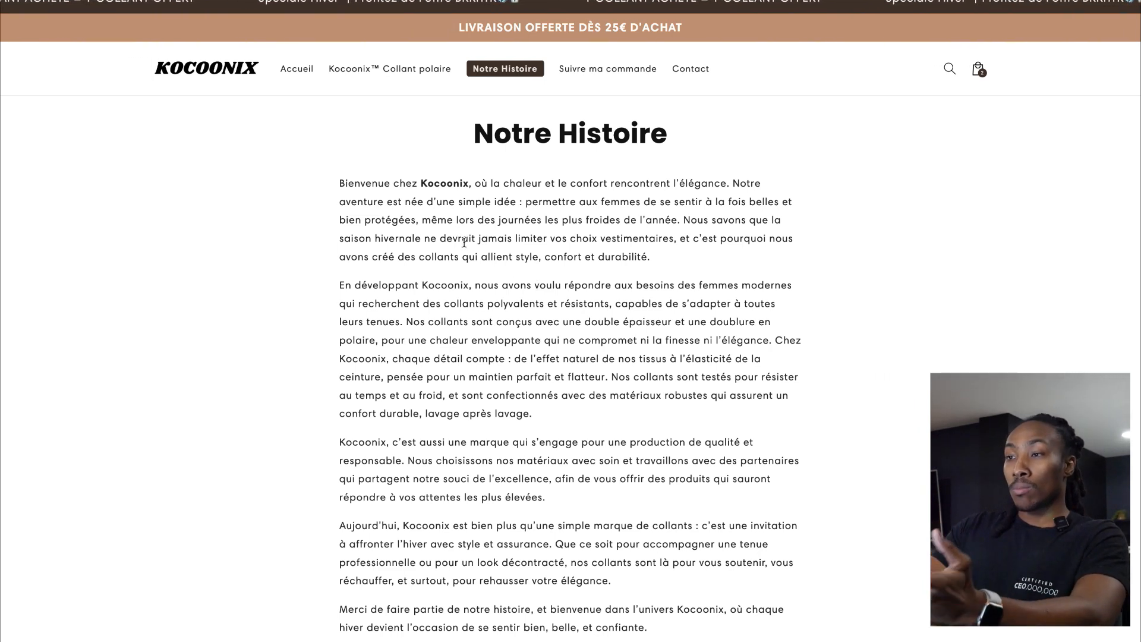
left_click(597, 71)
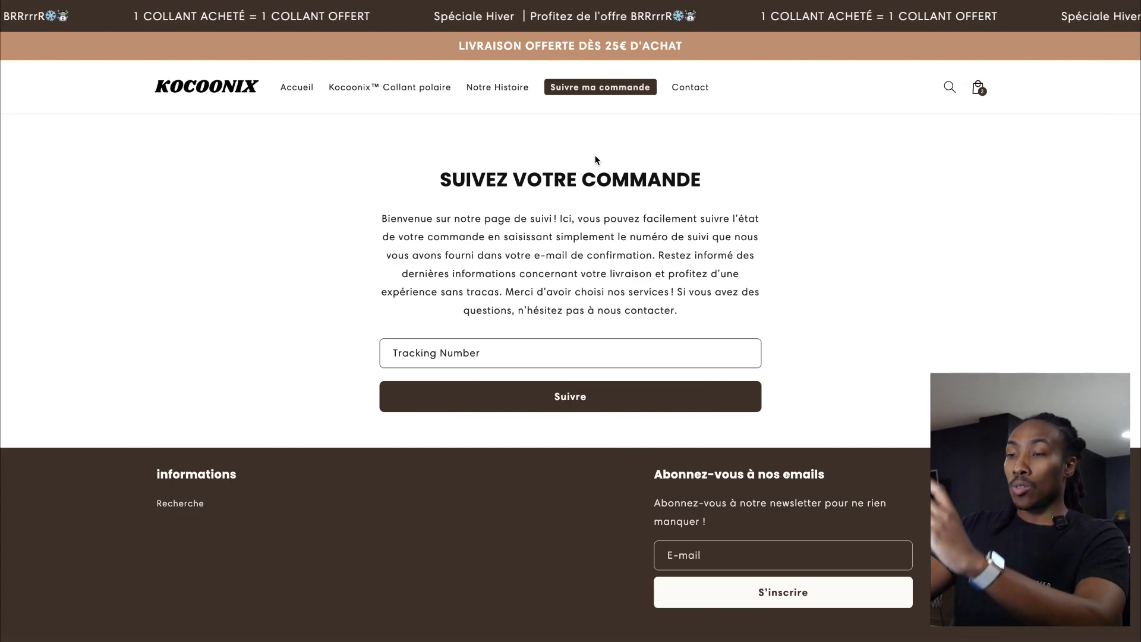
left_click(704, 87)
Step: Return to the store's home page and examine its sections down to the footer
left_click(303, 87)
scroll(576, 238, "down", 20)
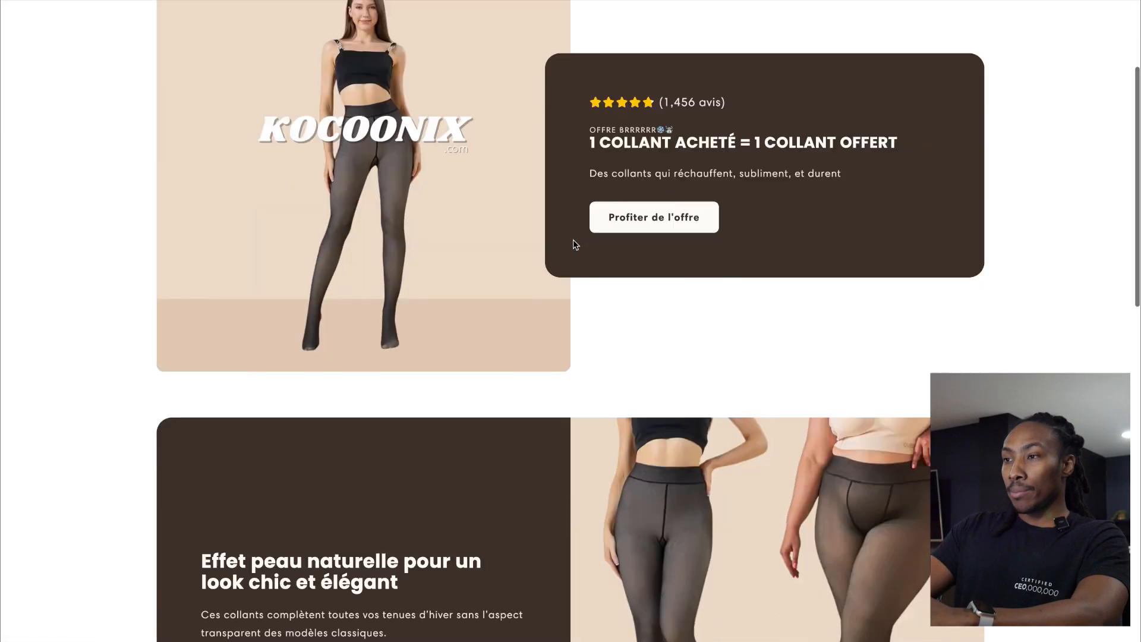
scroll(573, 243, "up", 7)
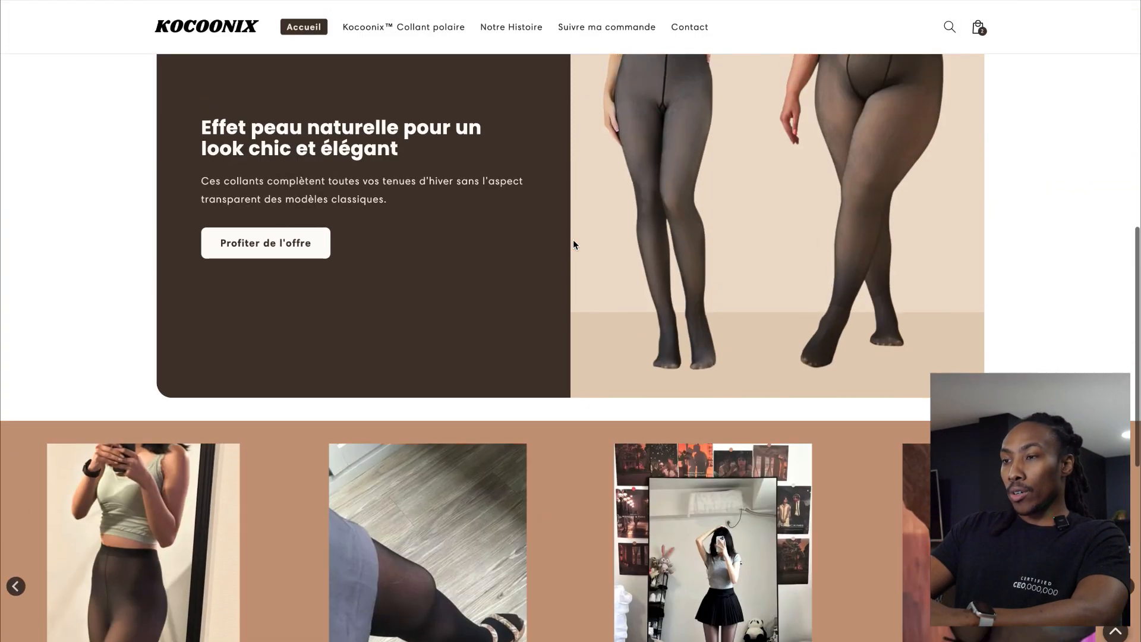
scroll(198, 562, "down", 7)
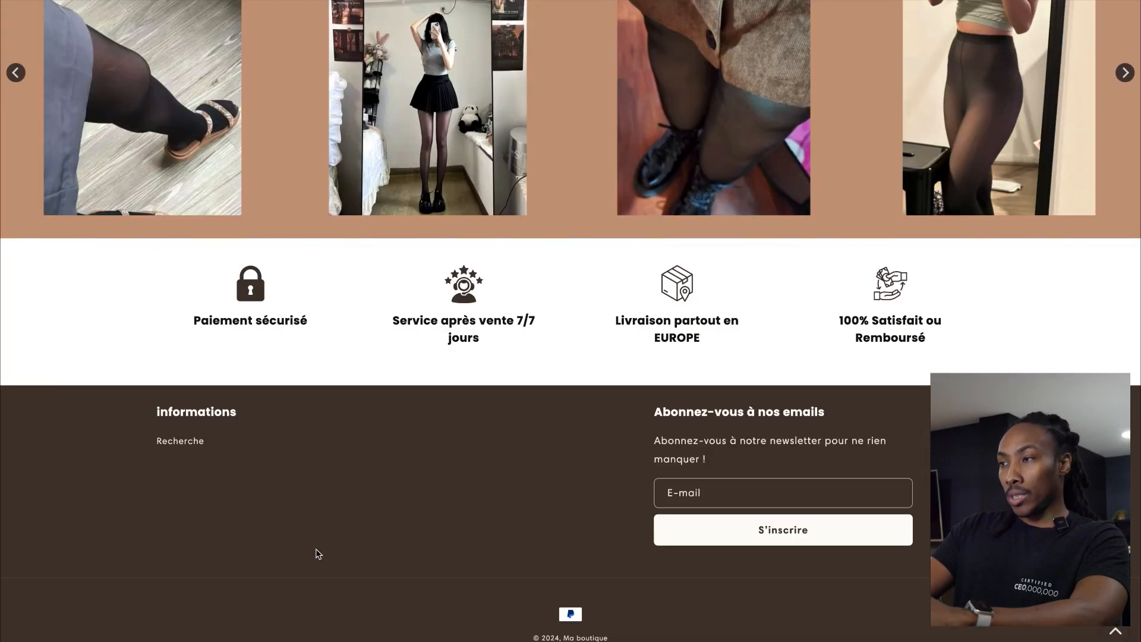
scroll(319, 554, "up", 20)
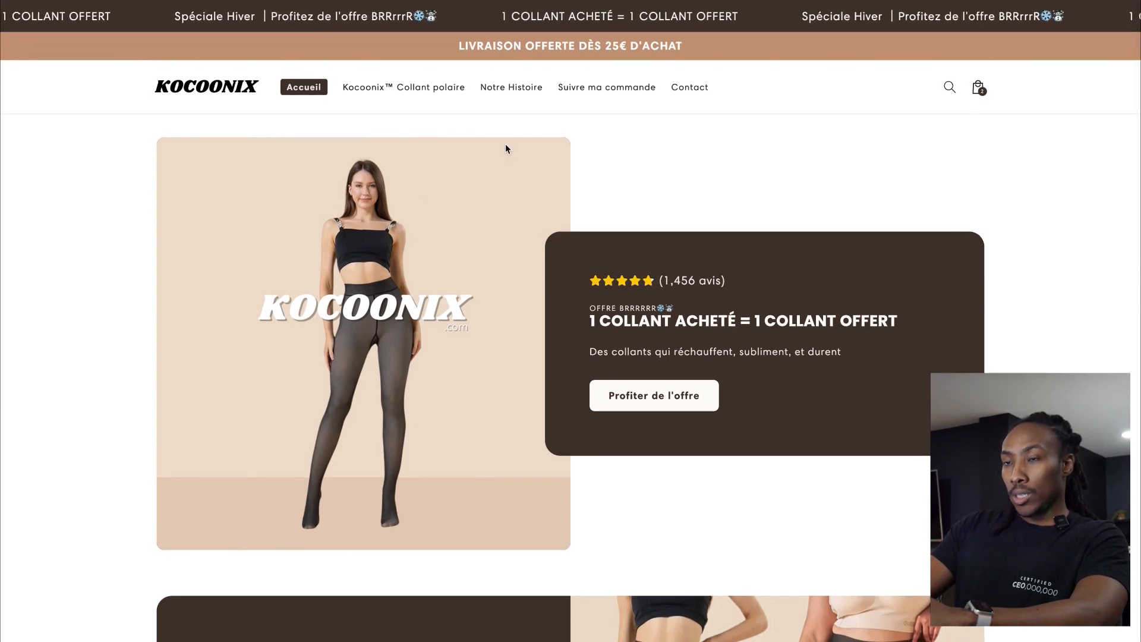
scroll(506, 149, "down", 3)
scroll(505, 148, "up", 3)
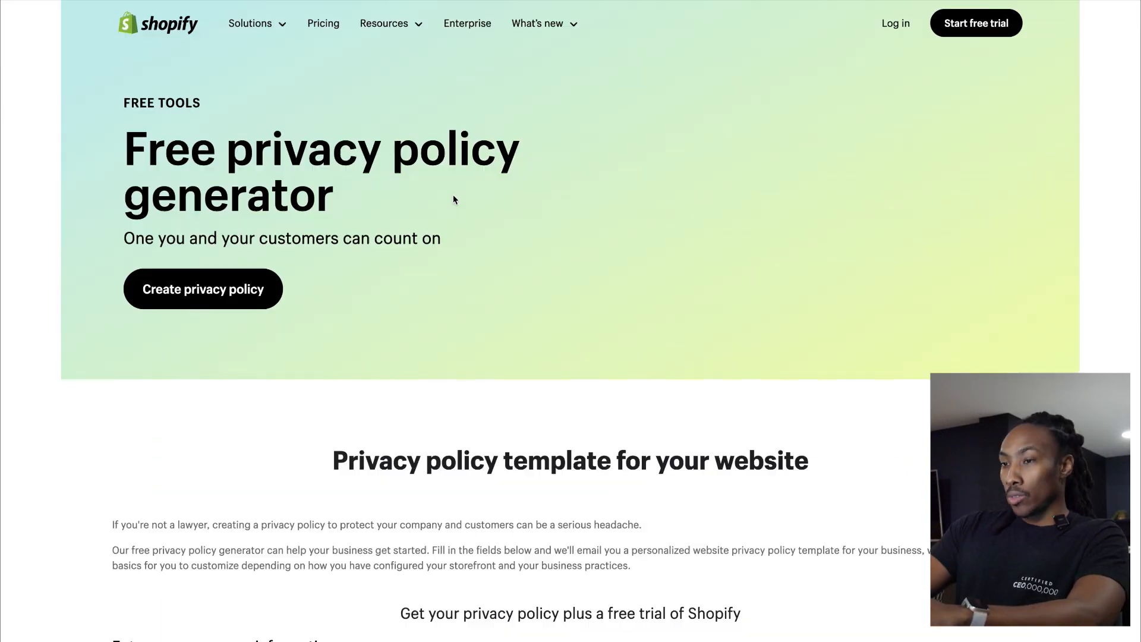
scroll(455, 193, "down", 2)
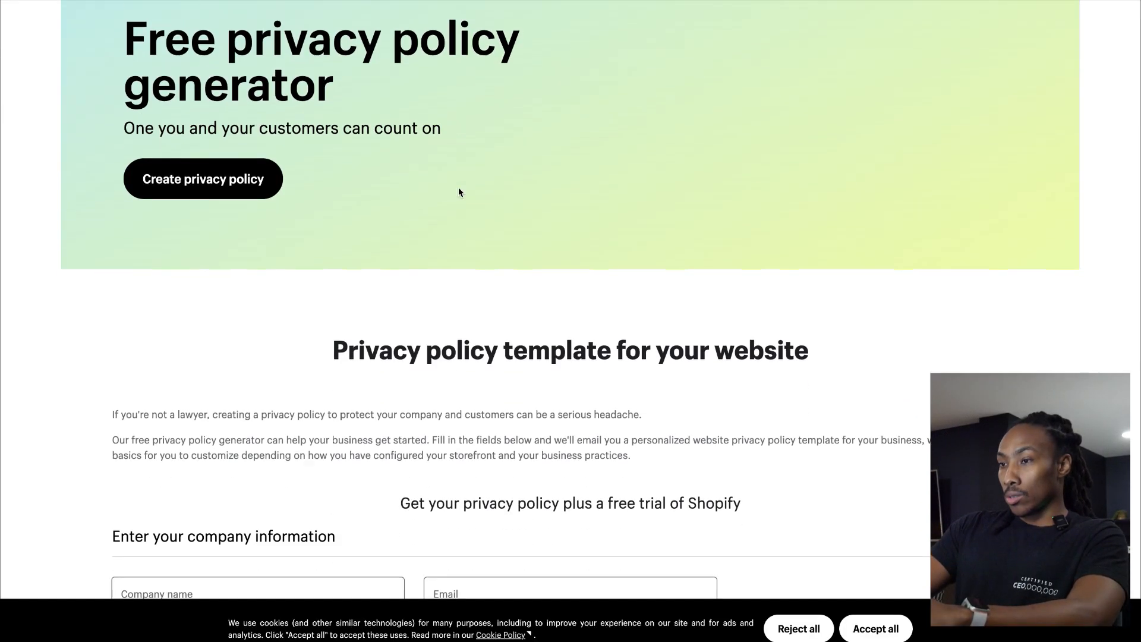
left_click(875, 628)
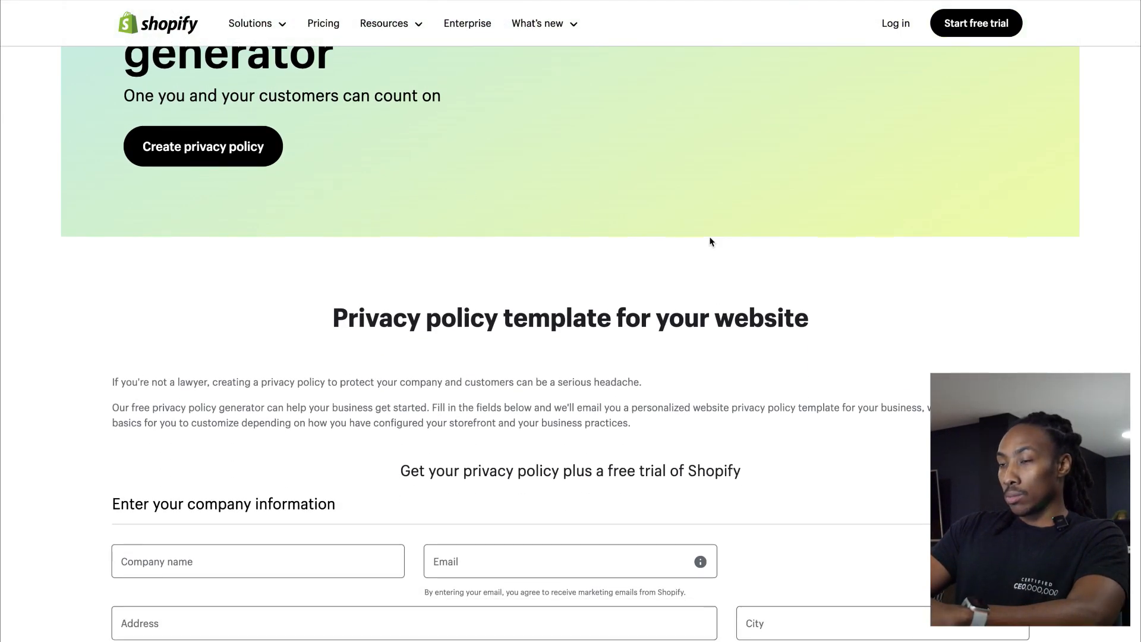
scroll(710, 241, "down", 3)
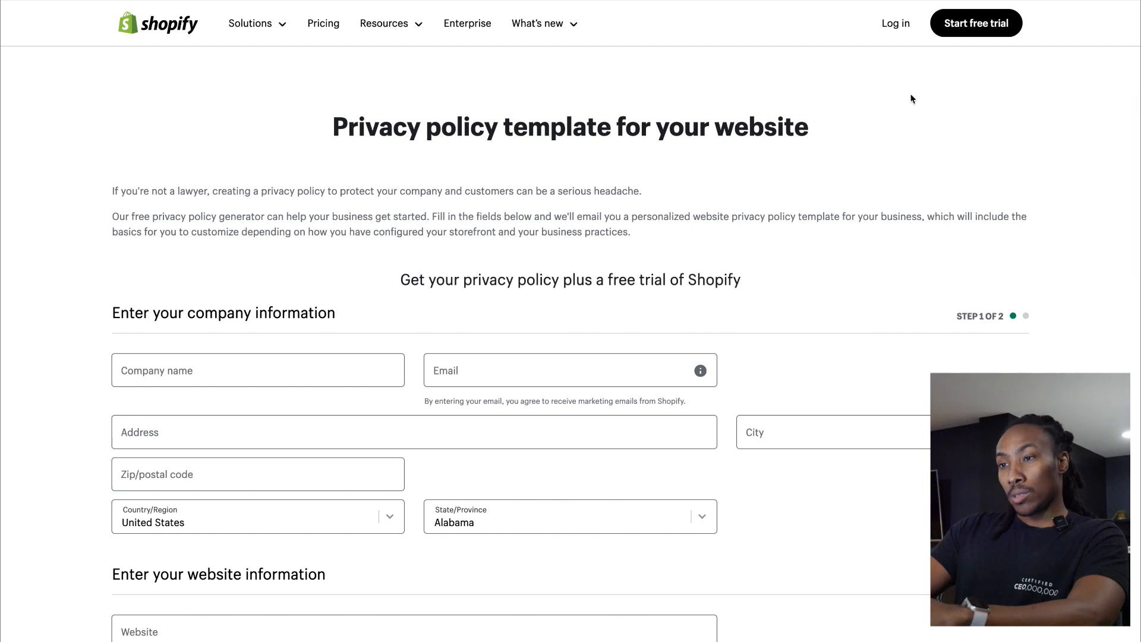
scroll(912, 98, "down", 2)
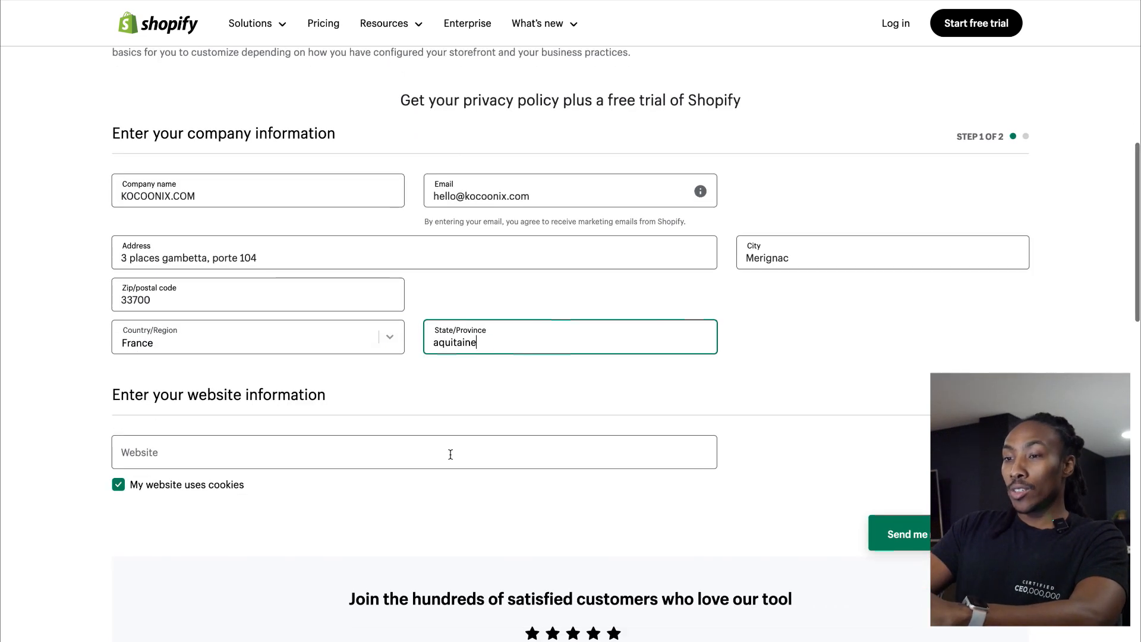
left_click(364, 458)
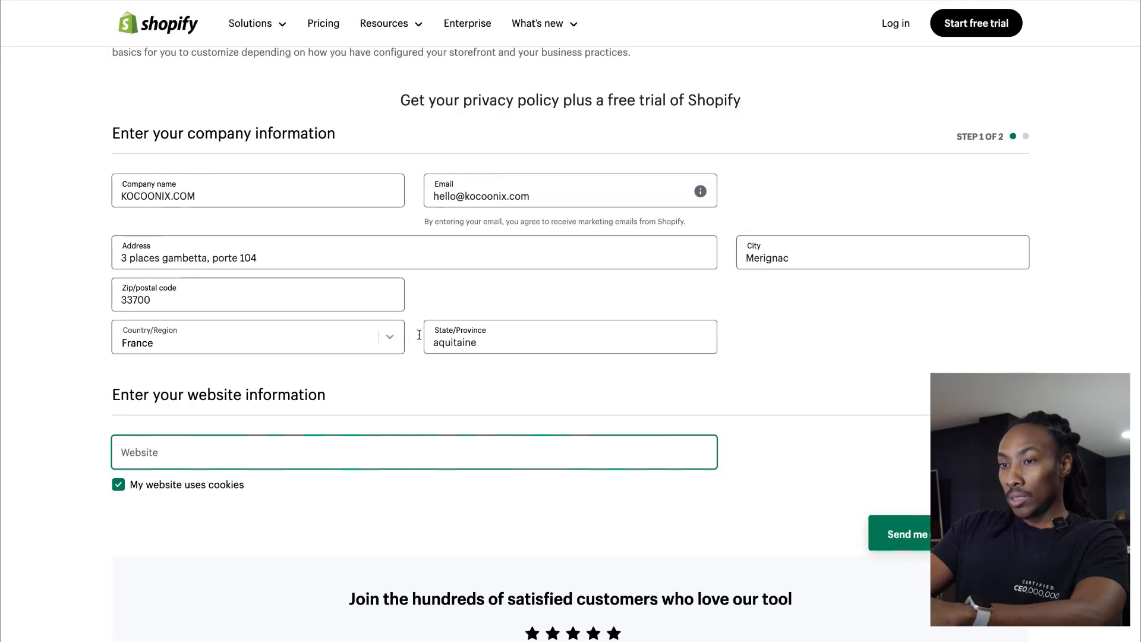
type("https://kocoonix.com/")
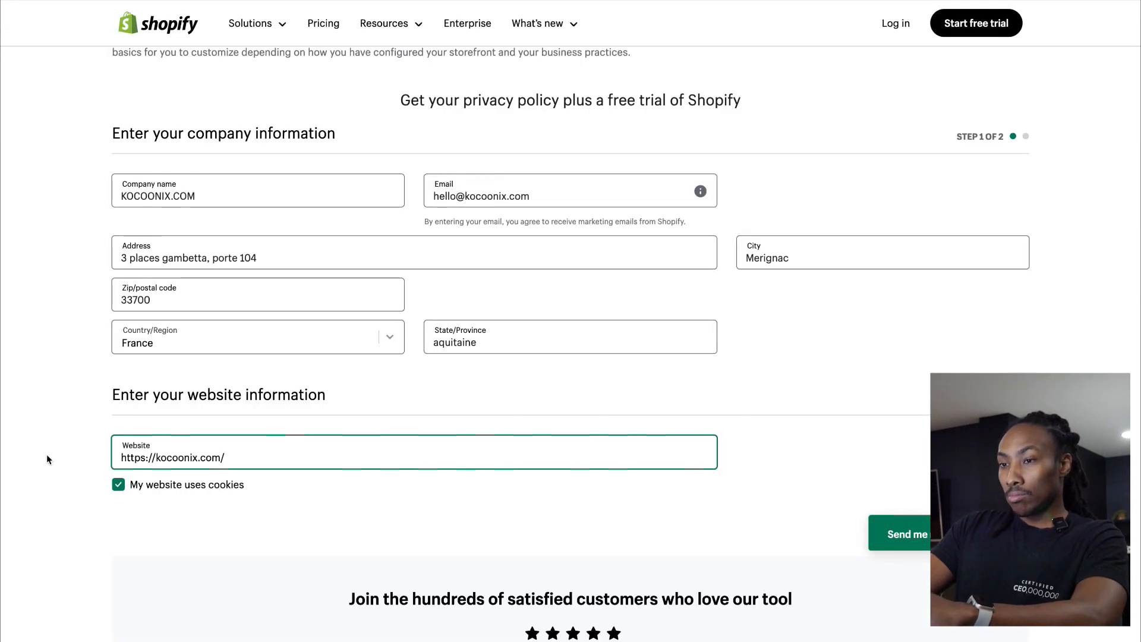
left_click(73, 435)
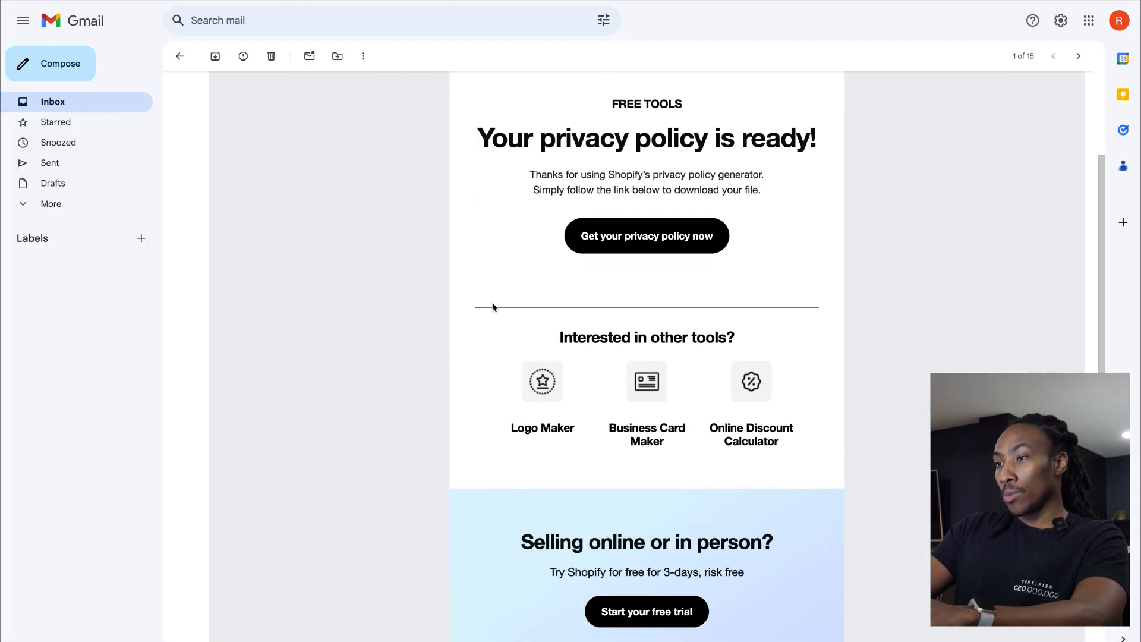
Step: View the received privacy policy e-mail, and look over the blank privacy policy generator page
scroll(491, 306, "up", 3)
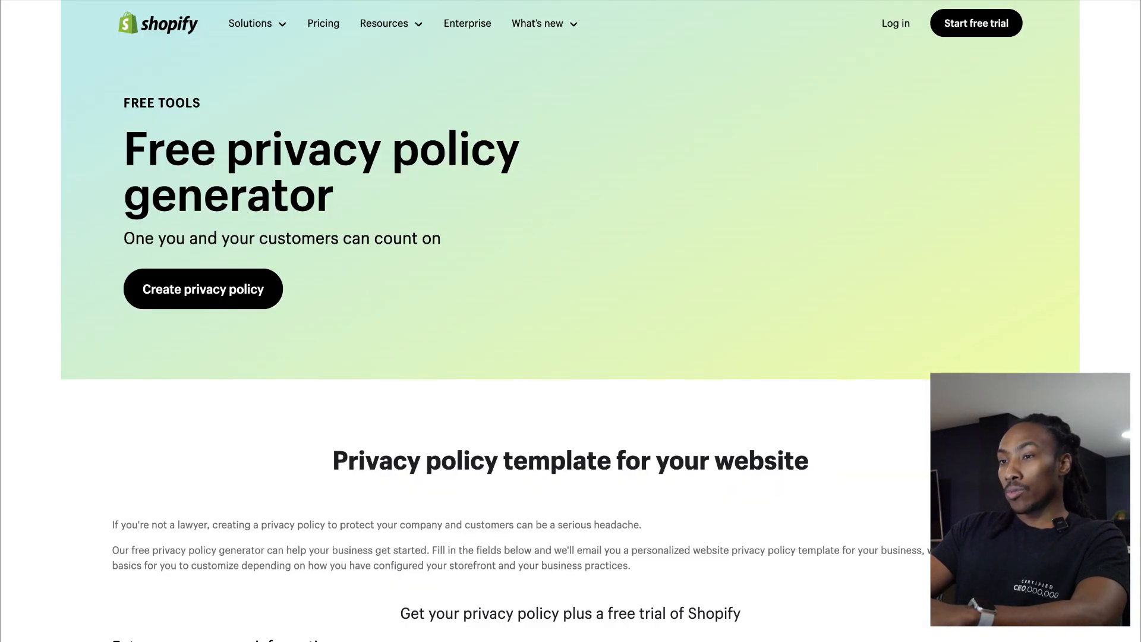
scroll(477, 224, "down", 7)
scroll(477, 224, "up", 1)
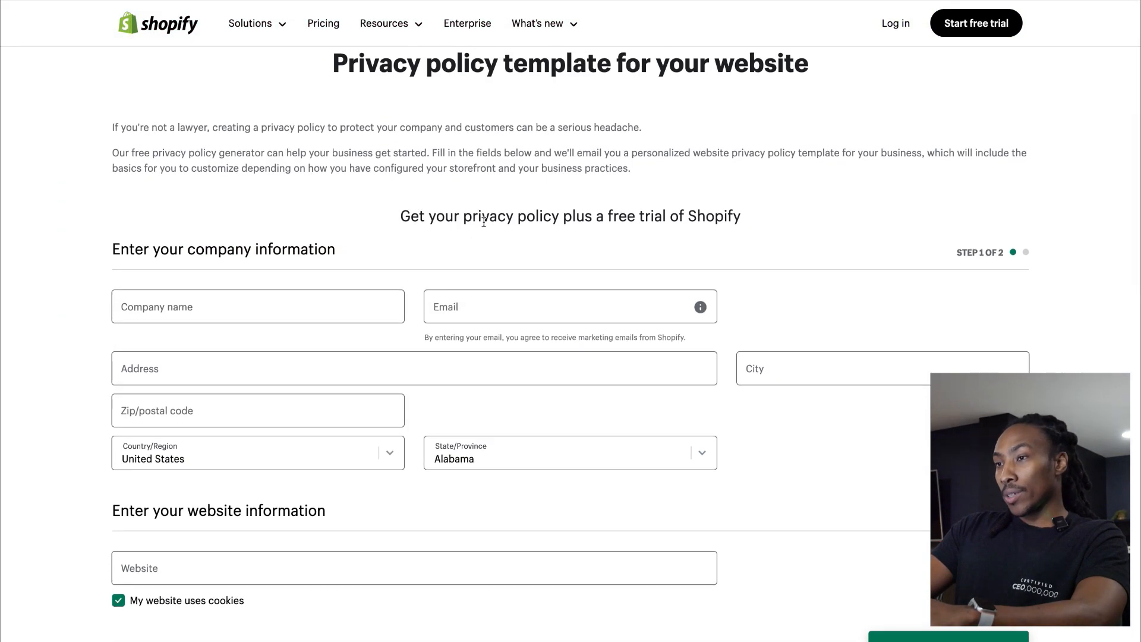
scroll(551, 209, "down", 15)
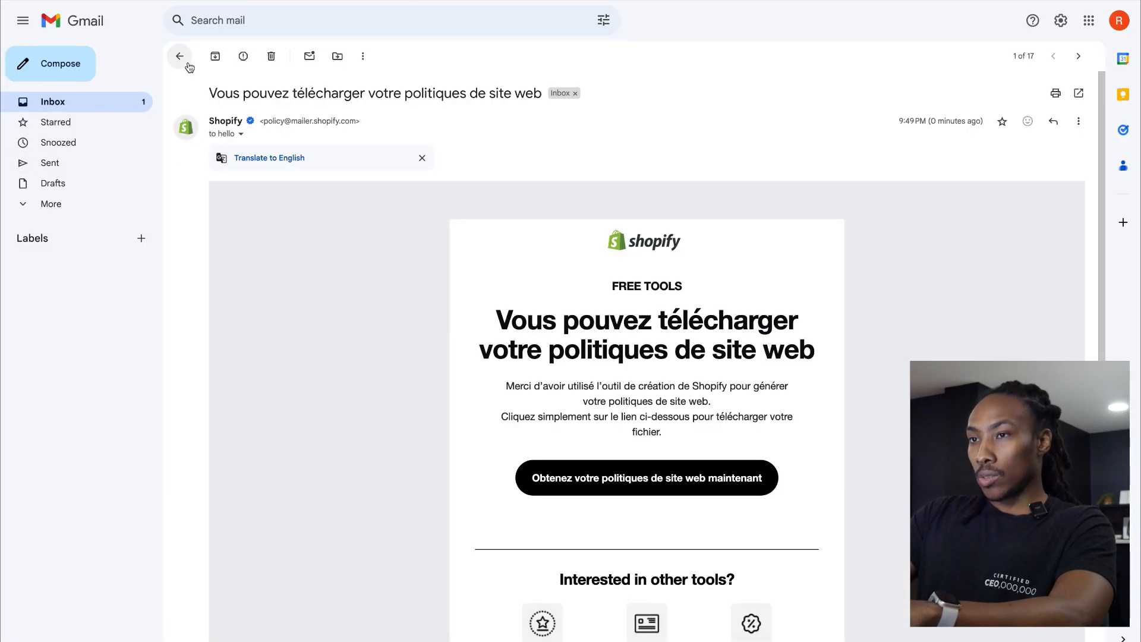
Step: Leave the policy e-mail, switch to the Shopify admin, and start a new page for the online store
left_click(179, 56)
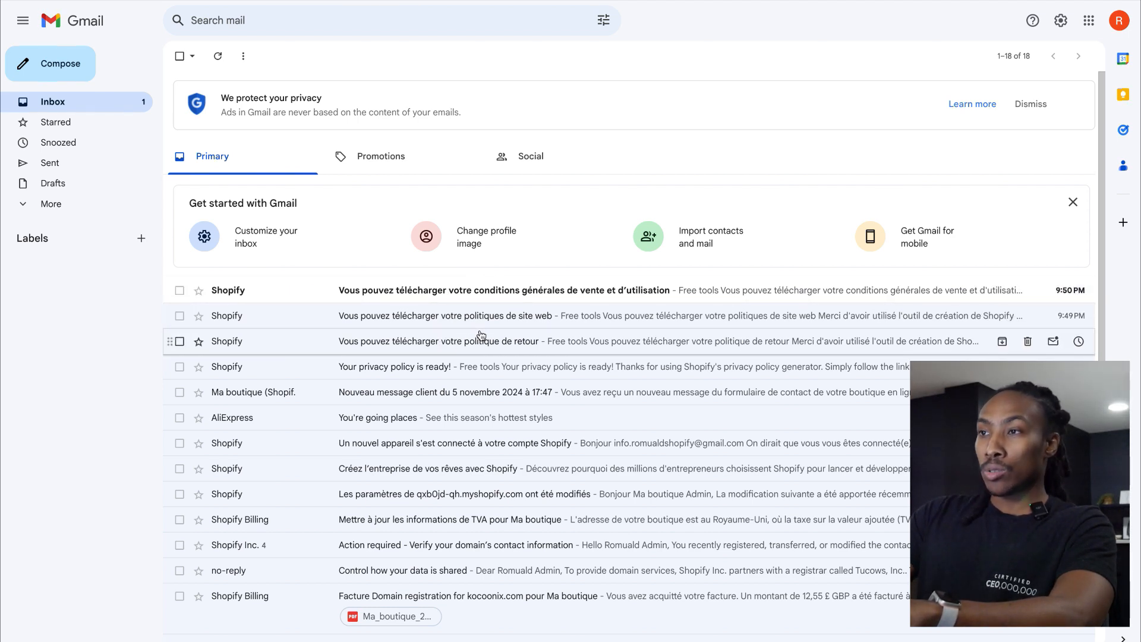
left_click(775, 1)
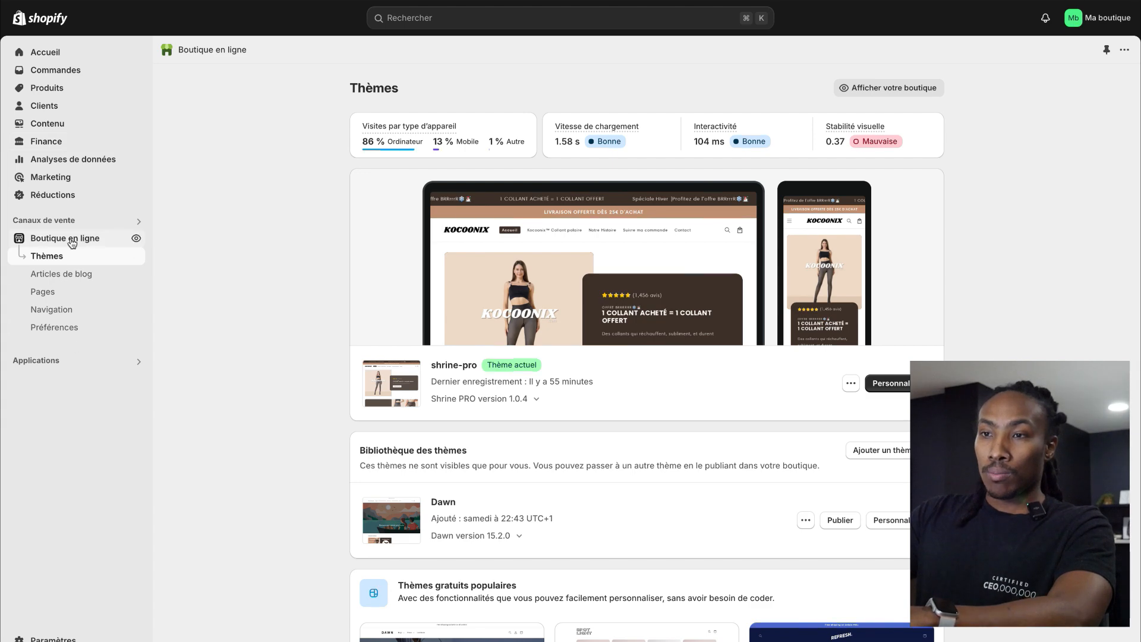
left_click(60, 293)
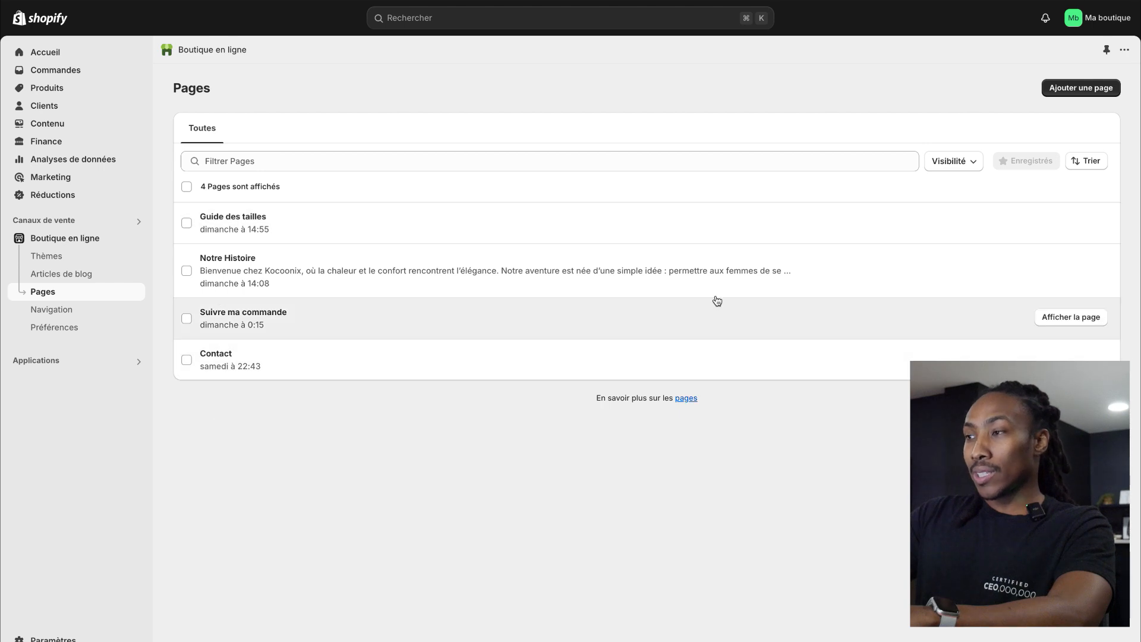
left_click(1061, 95)
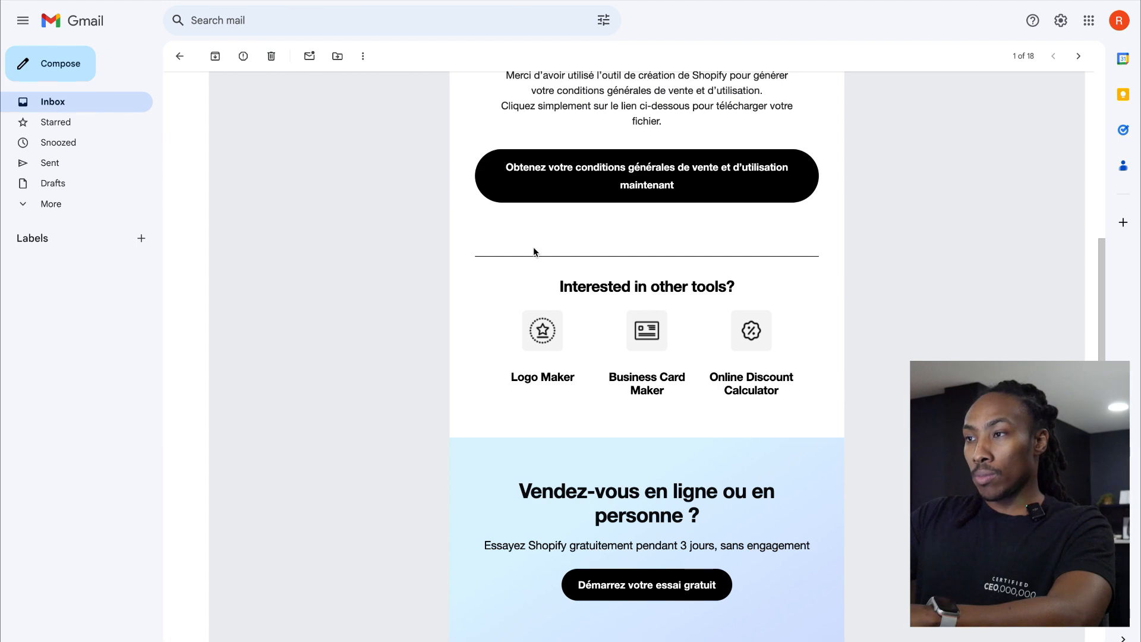
Step: Paste the generated terms of use text from the e-mailed document into the new page's content
scroll(533, 247, "up", 5)
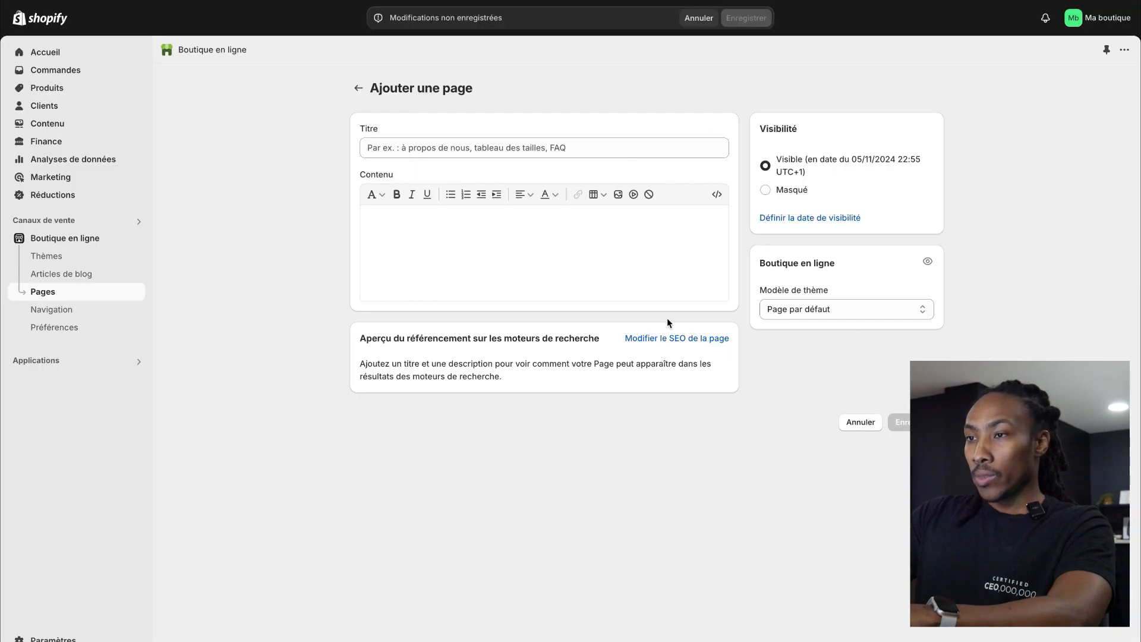
left_click(547, 272)
key("ctrl+v")
scroll(549, 273, "up", 20)
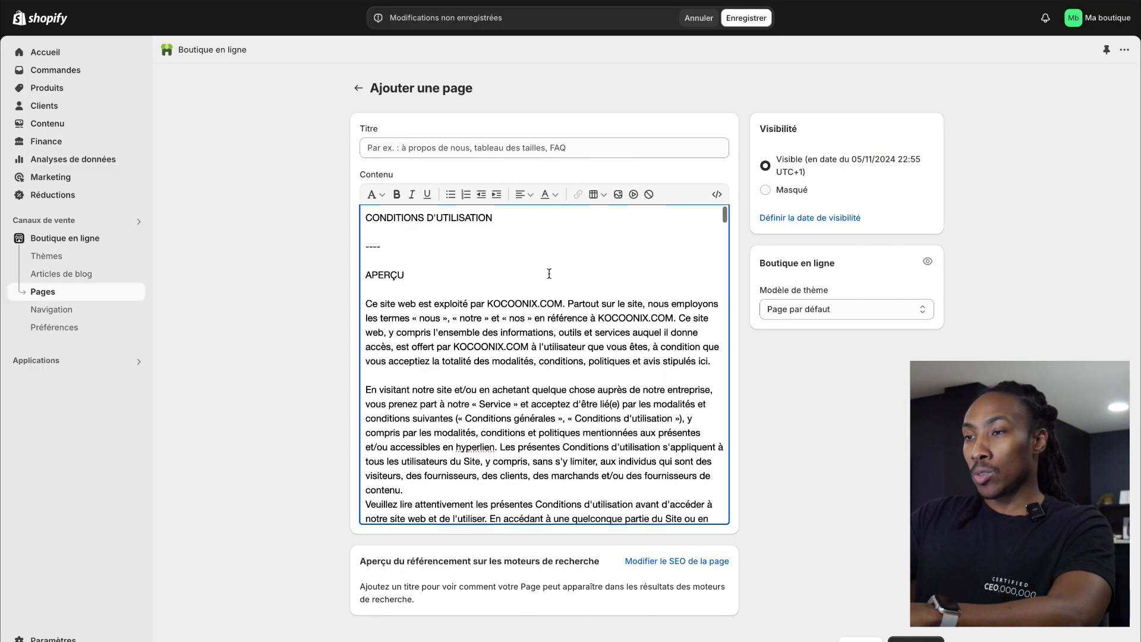
Step: Move the heading "CONDITIONS D'UTILISATION" out of the content and into the page's title
left_click_drag(501, 233, 199, 204)
key("ctrl+c")
key("BackSpace")
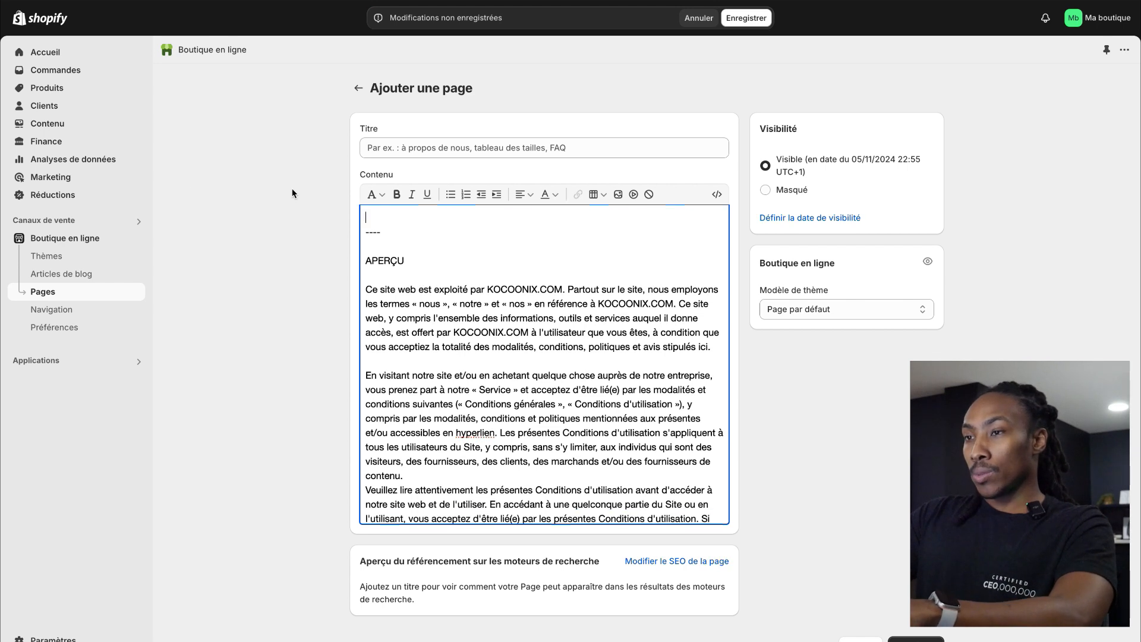
left_click(415, 154)
key("ctrl+v")
Step: Delete the dashes and the "APERÇU" heading from the start of the content, and save the page
left_click_drag(404, 232, 364, 231)
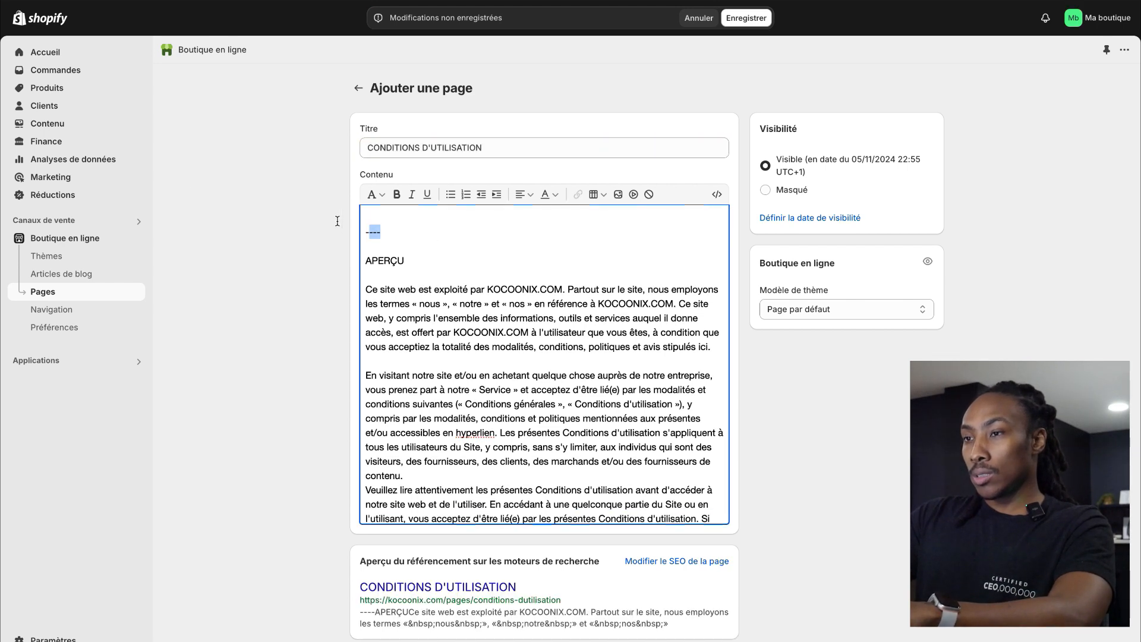
key("BackSpace")
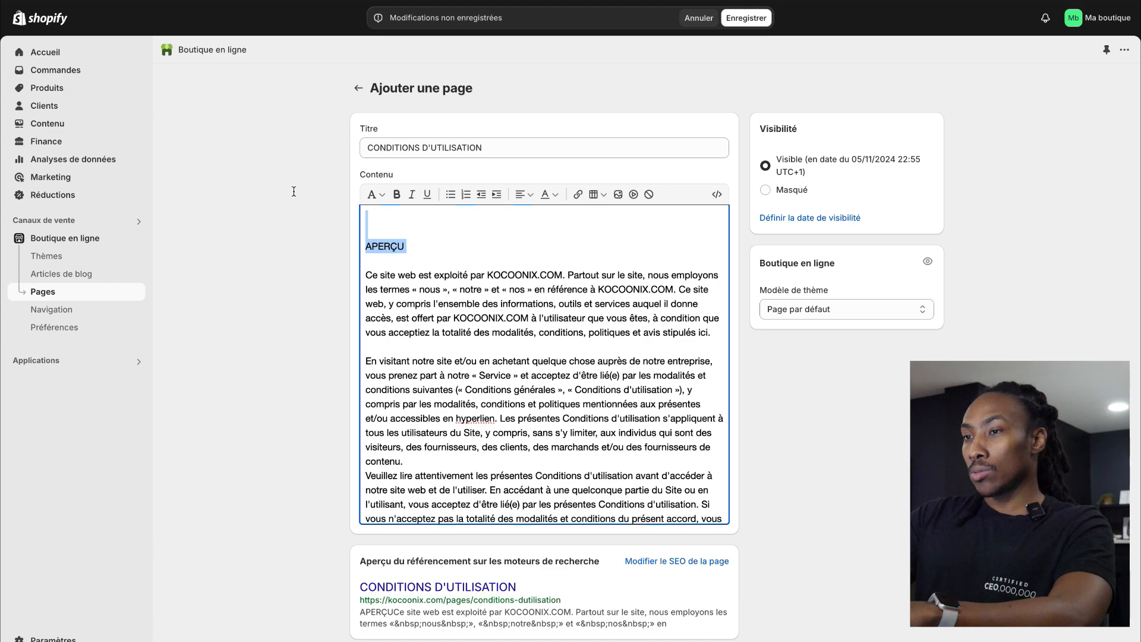
key("BackSpace")
left_click(744, 19)
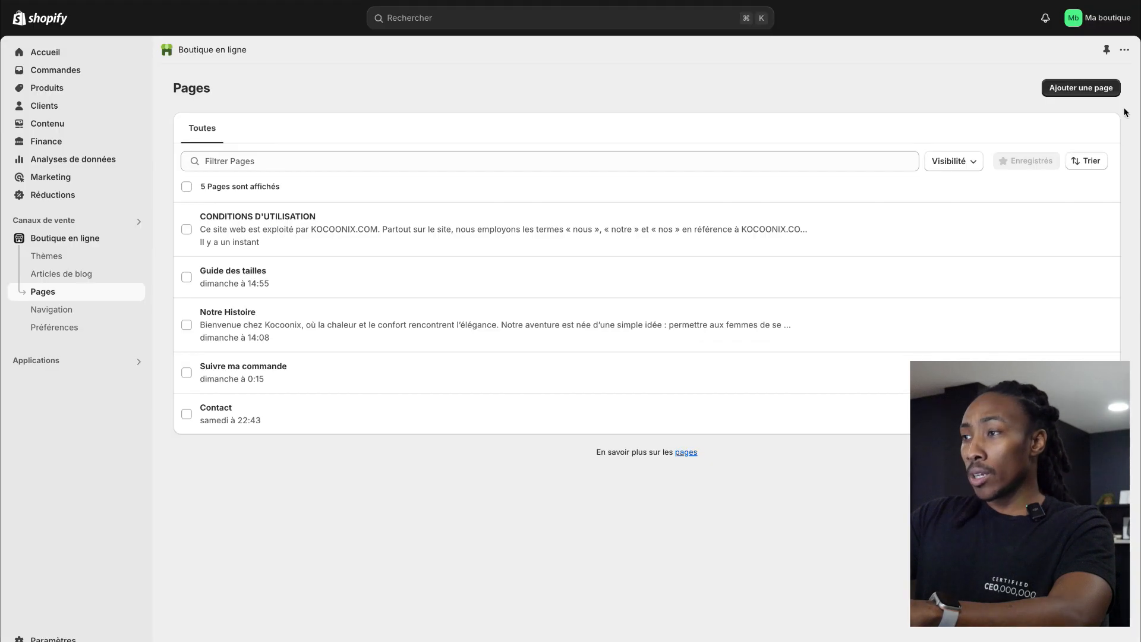
Step: Create and save a page titled "Politique de Remboursement" with the generated return policy text as its content
left_click(1096, 92)
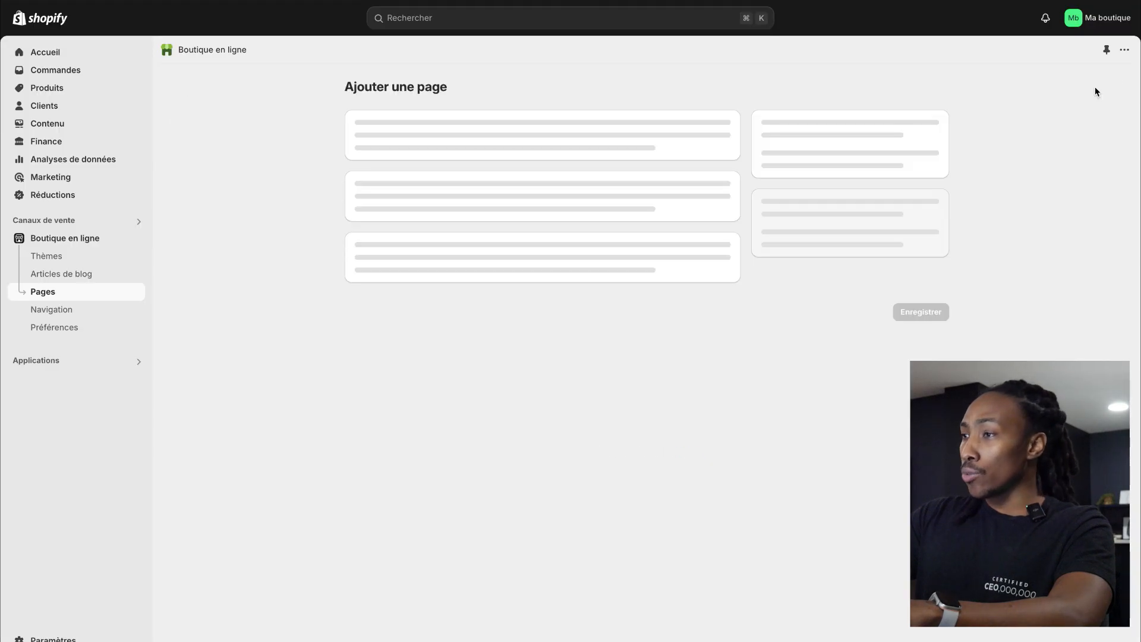
left_click(527, 234)
key("ctrl+v")
scroll(527, 234, "up", 10)
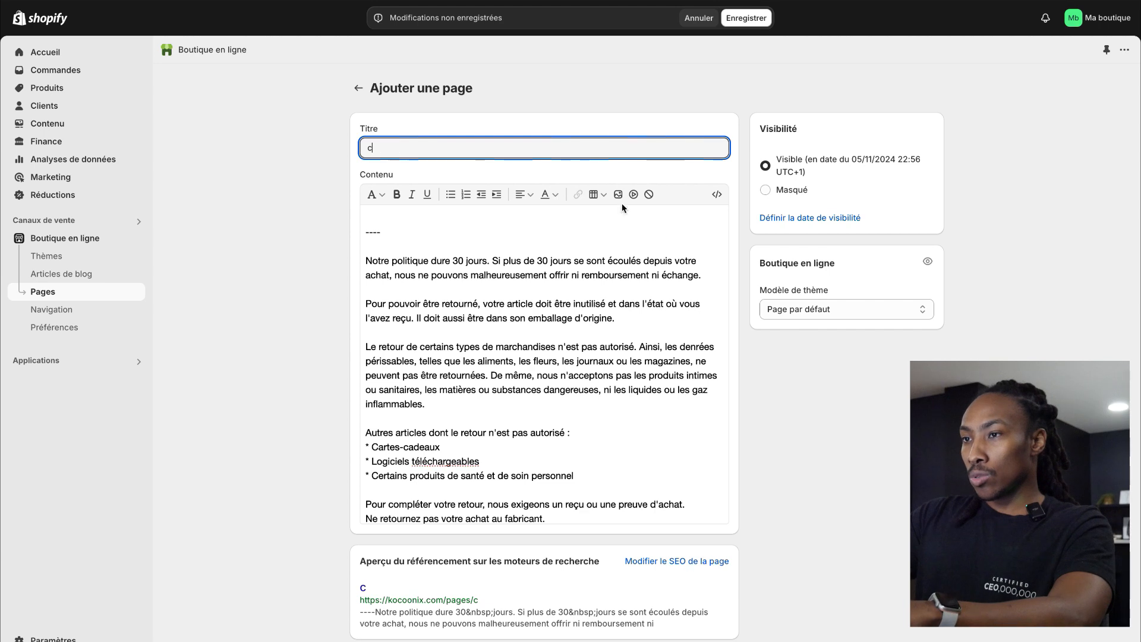
type("Politique de Remboursement")
left_click(746, 18)
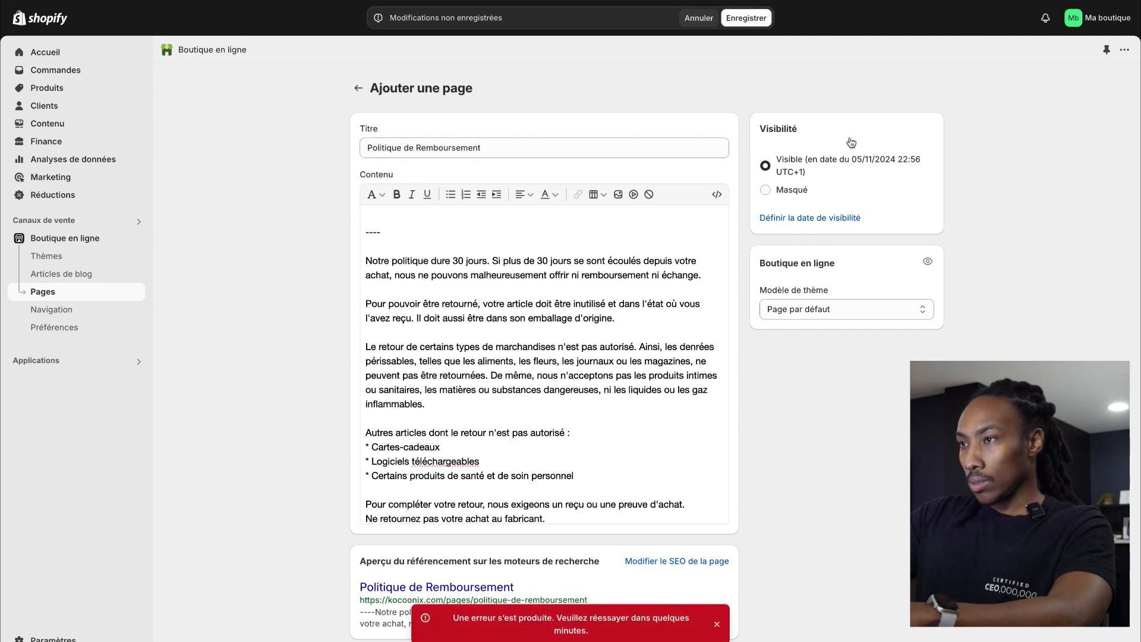
left_click(740, 23)
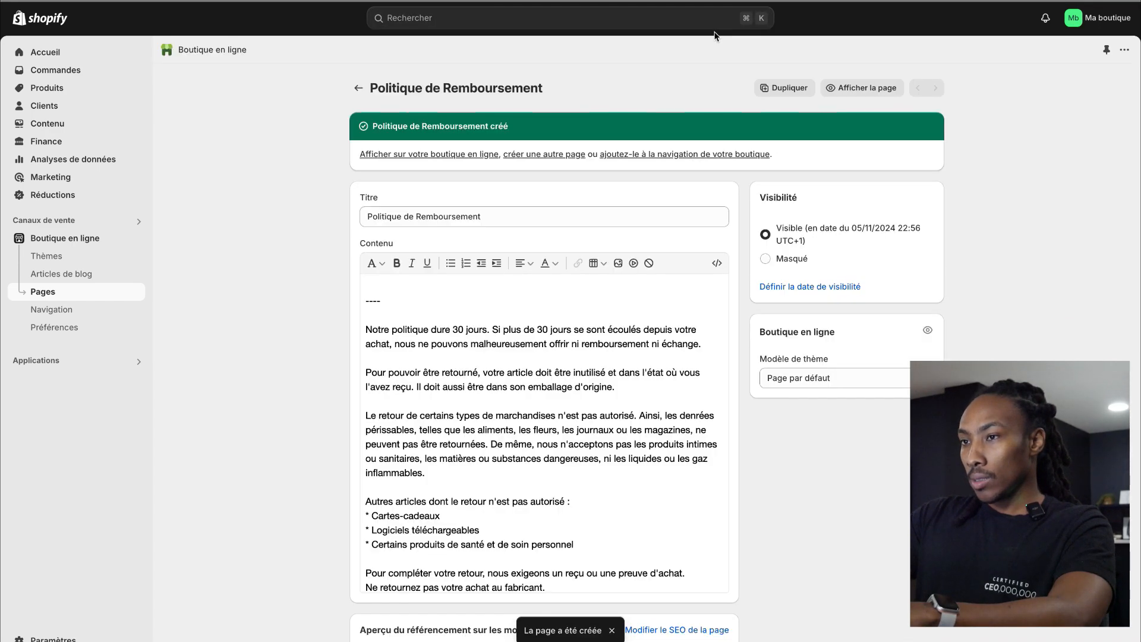
left_click(358, 89)
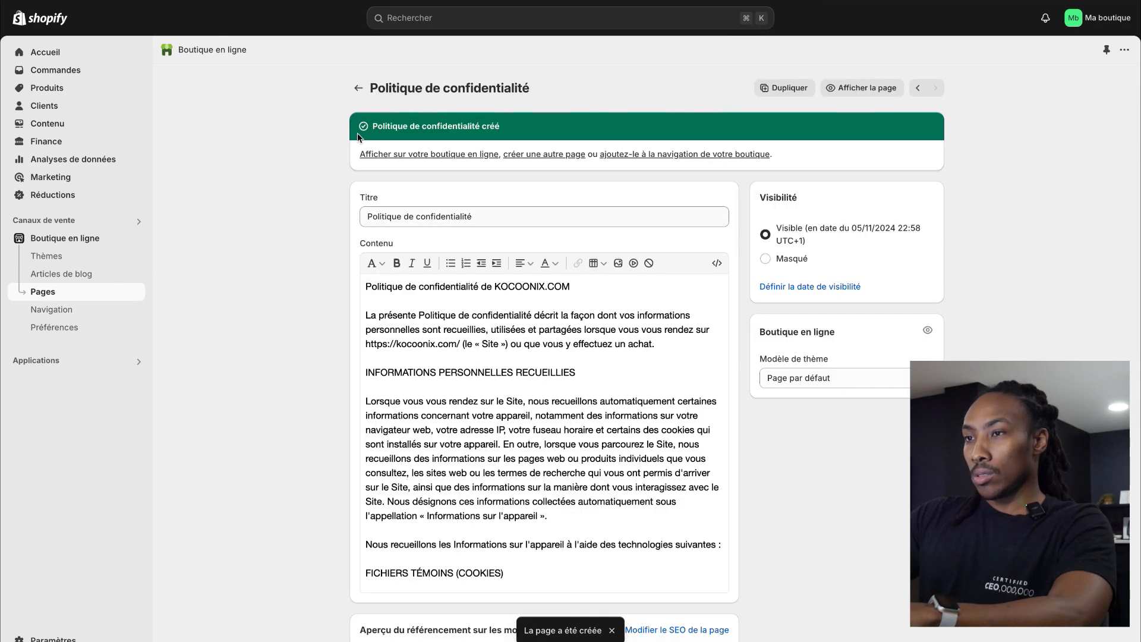
Step: In the store's navigation, remove the "Recherche" item from the "Menu pied de page" menu
left_click(359, 88)
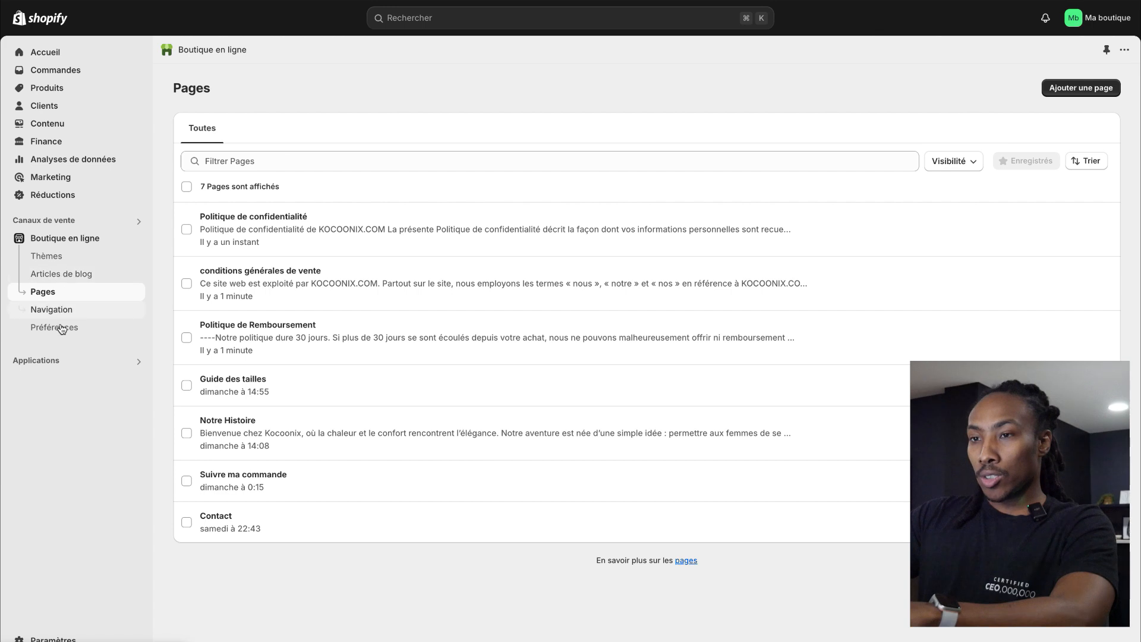
left_click(63, 310)
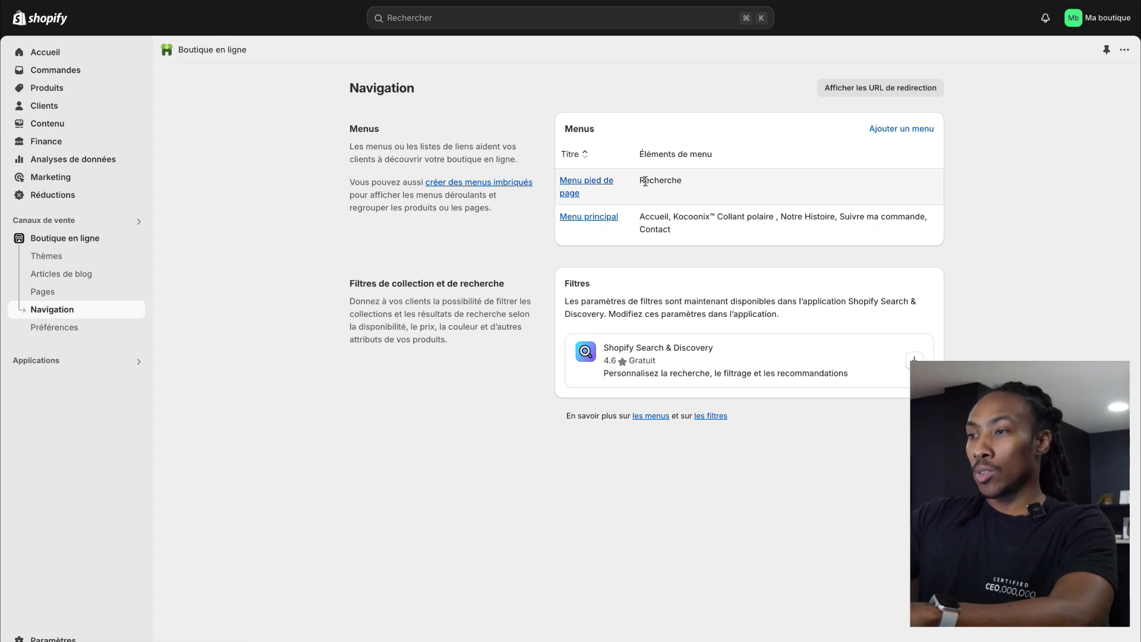
left_click(586, 217)
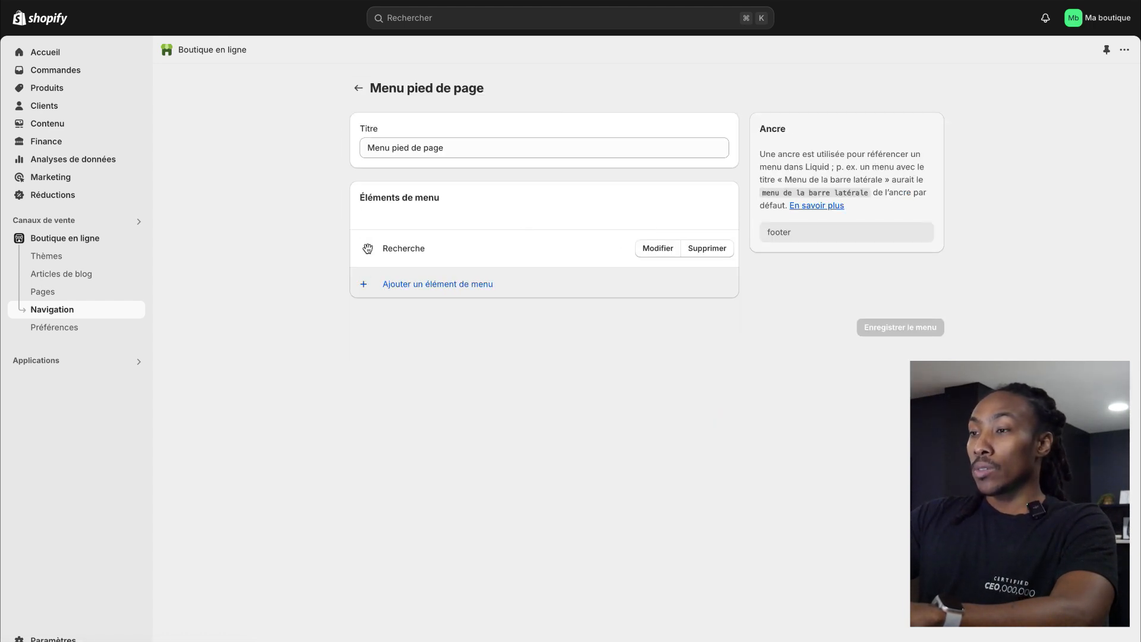
left_click(727, 249)
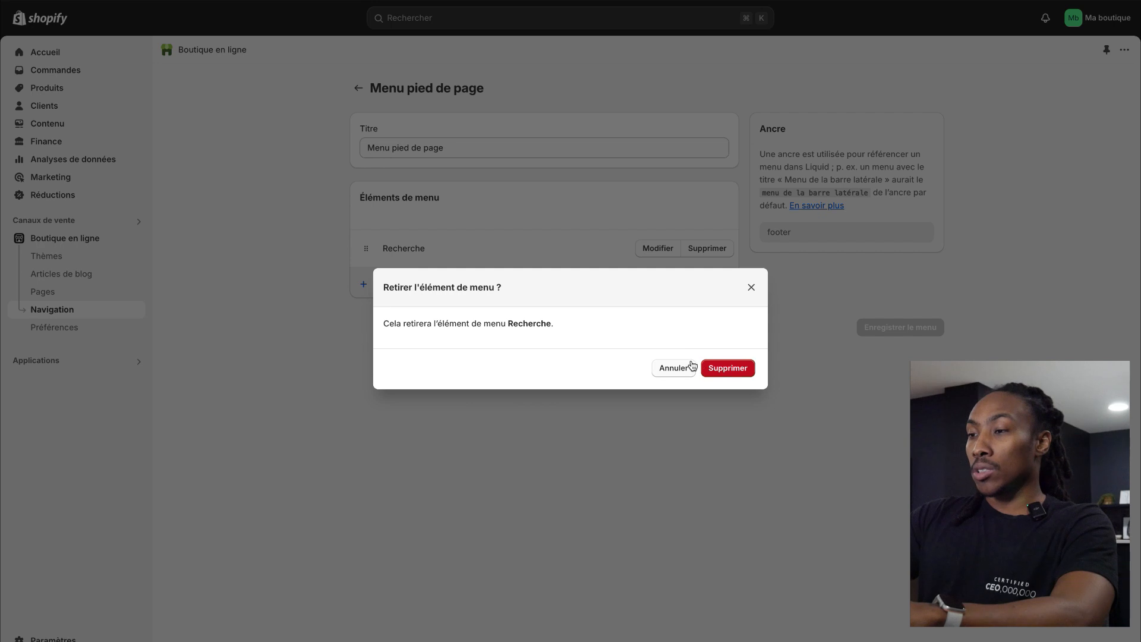
left_click(710, 368)
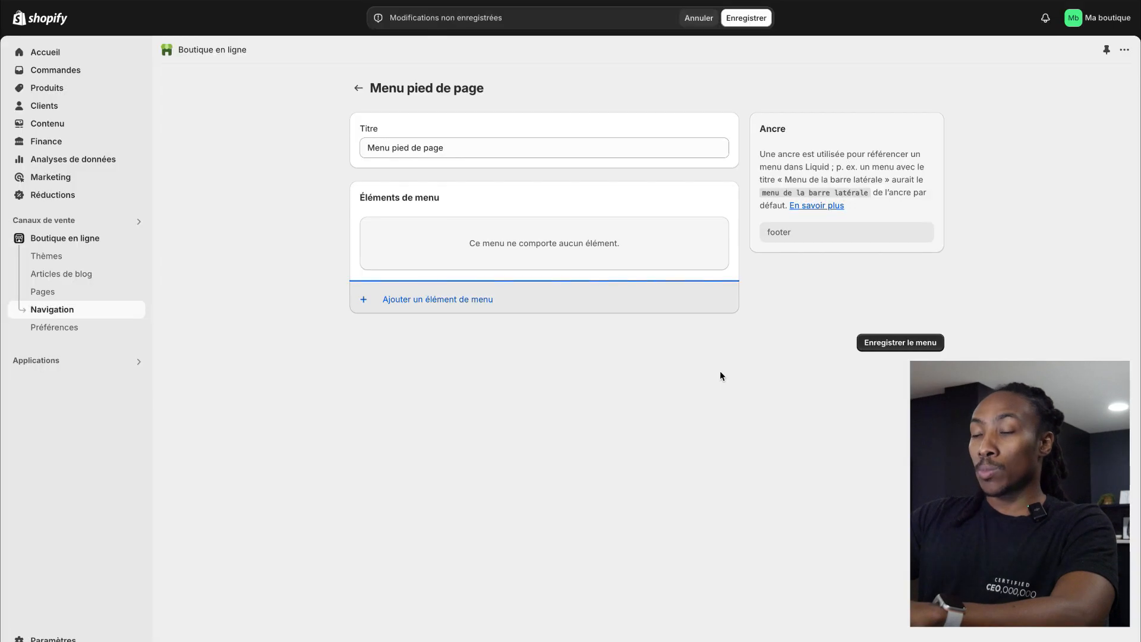
Step: Add a footer menu item linked to the "conditions générales de vente" page
left_click(447, 299)
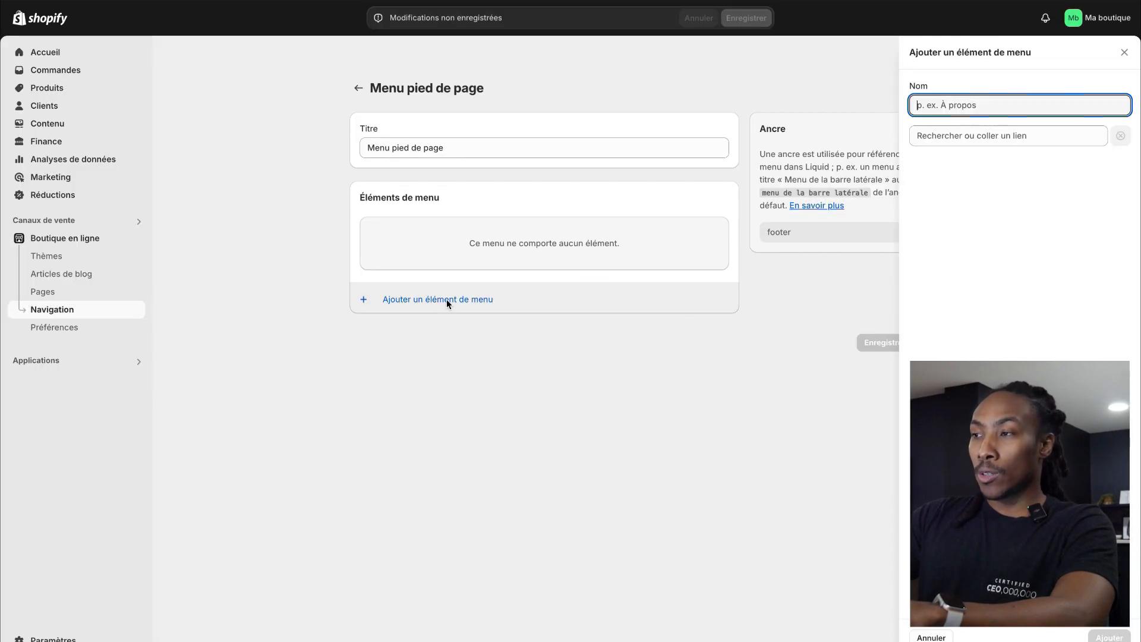
left_click(1005, 136)
left_click(961, 98)
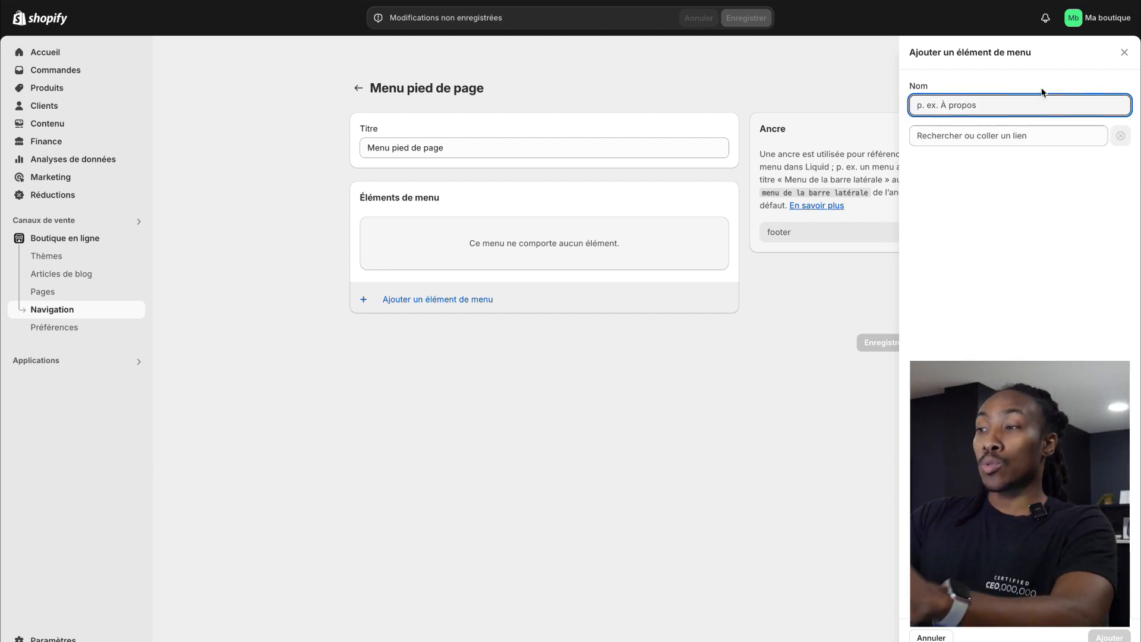
left_click(928, 137)
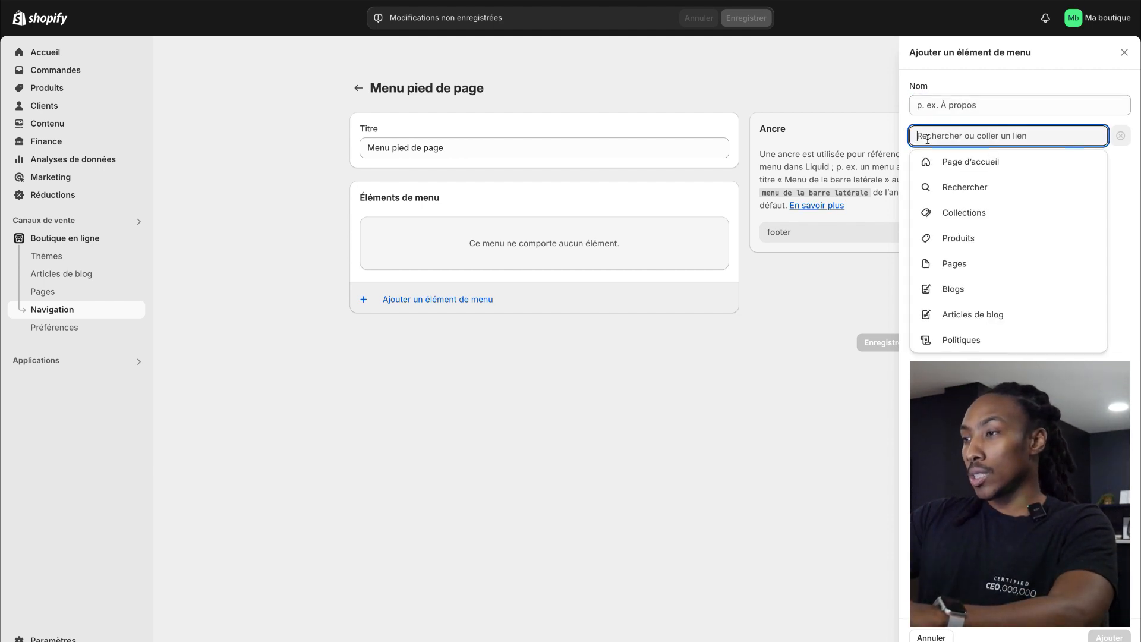
left_click(953, 266)
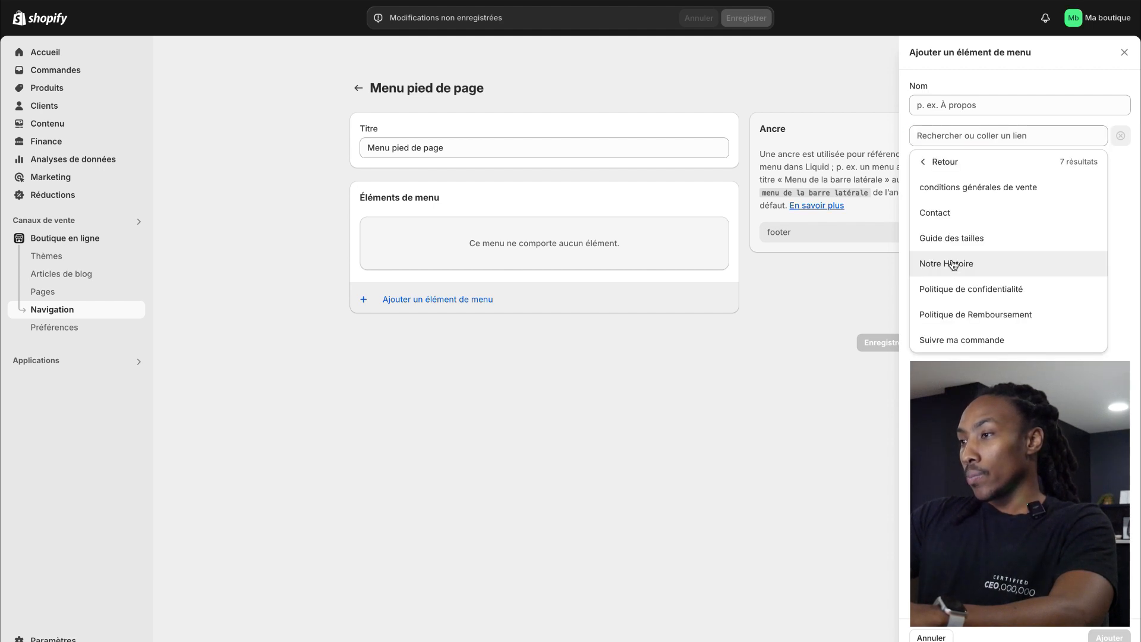
left_click(966, 196)
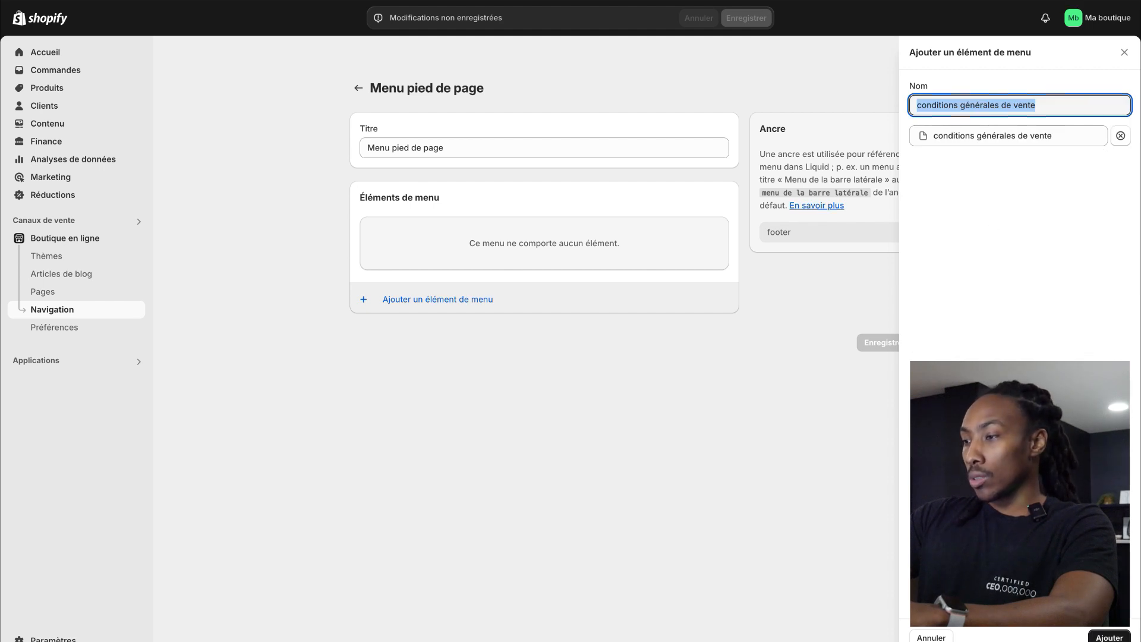
key("Return")
Step: Add a footer menu item linked to the "Politique de confidentialité" page
left_click(593, 279)
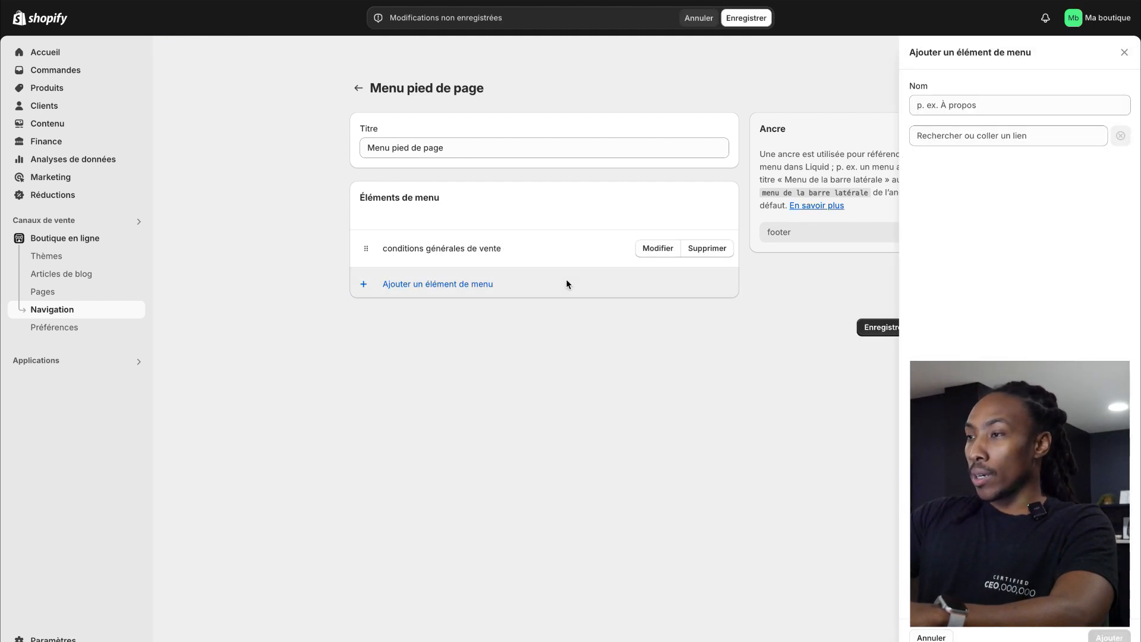
left_click(975, 138)
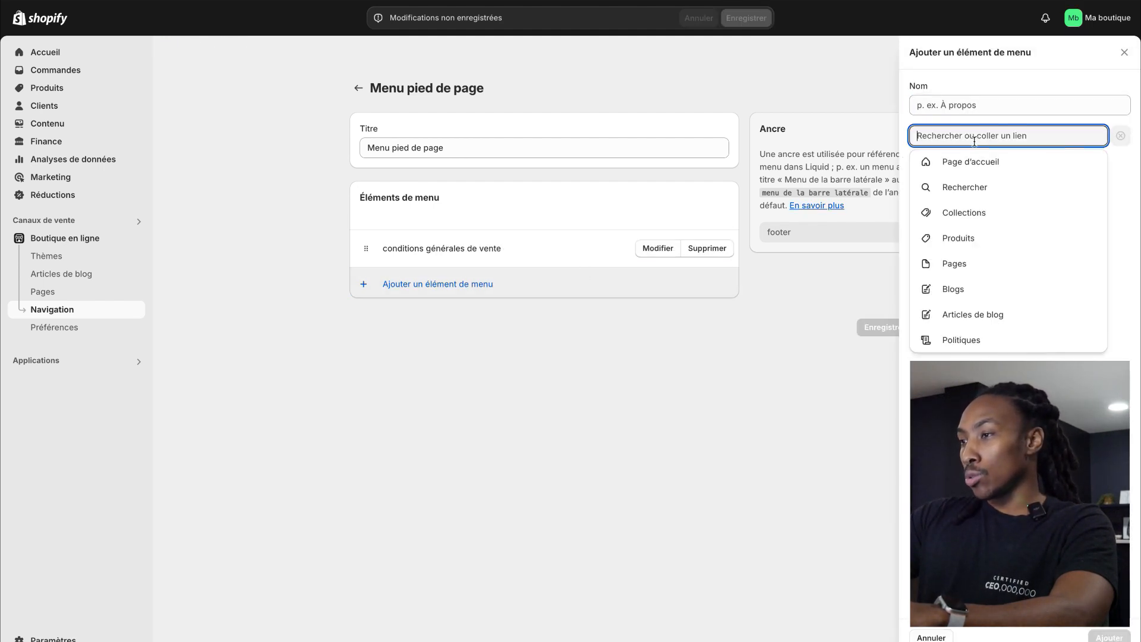
left_click(986, 261)
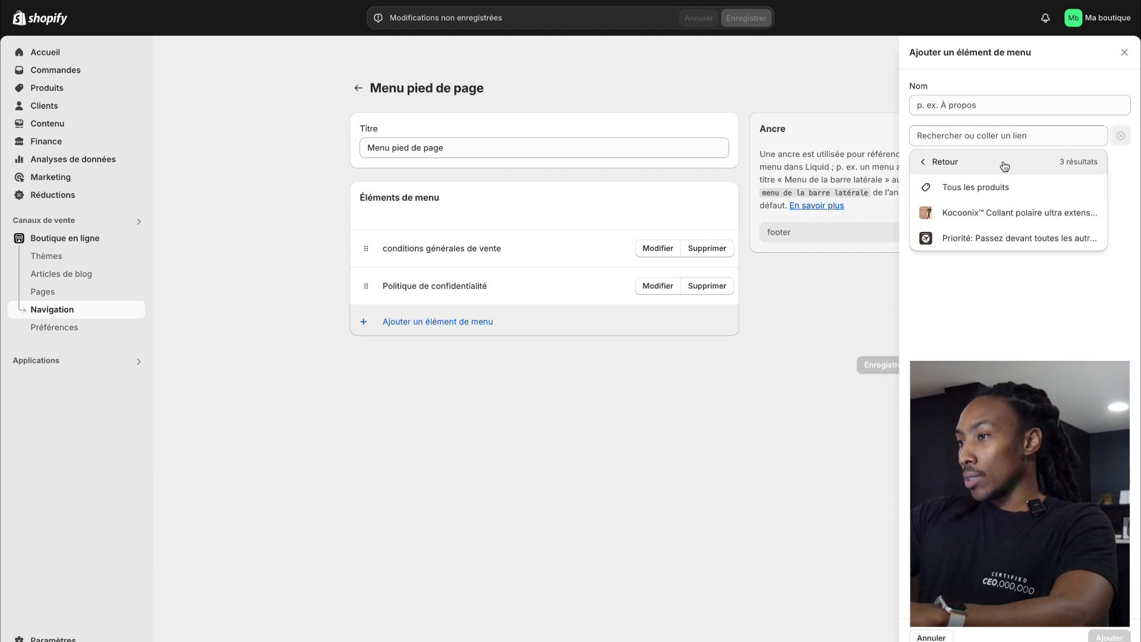
Step: Add a footer menu item linked to the "Politique de Remboursement" page, and save the menu
left_click(1004, 164)
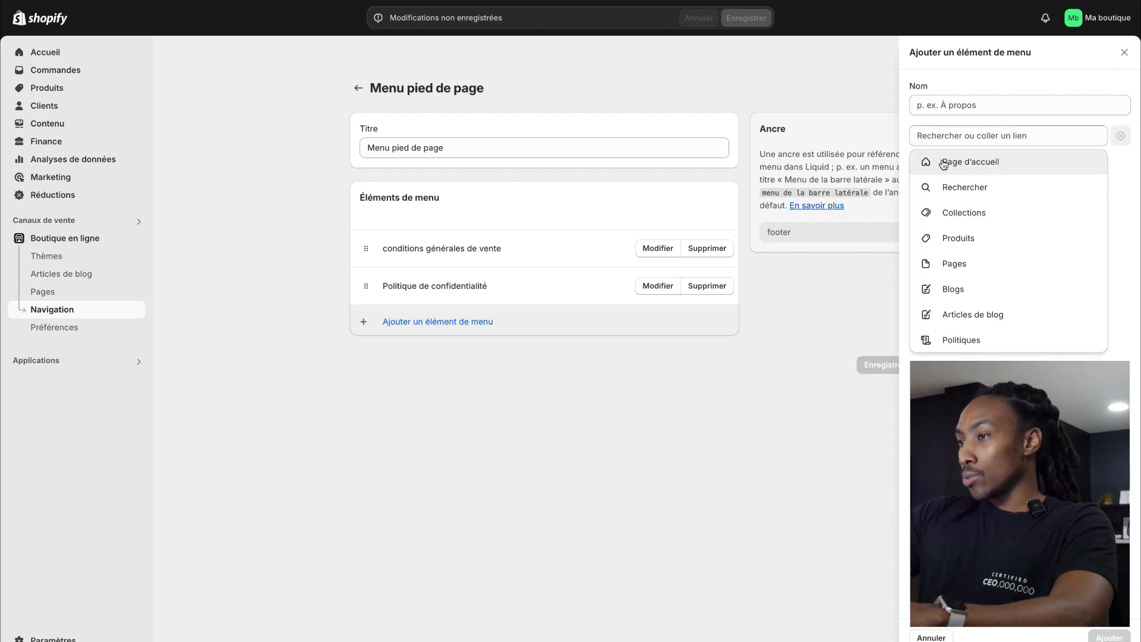
left_click(974, 266)
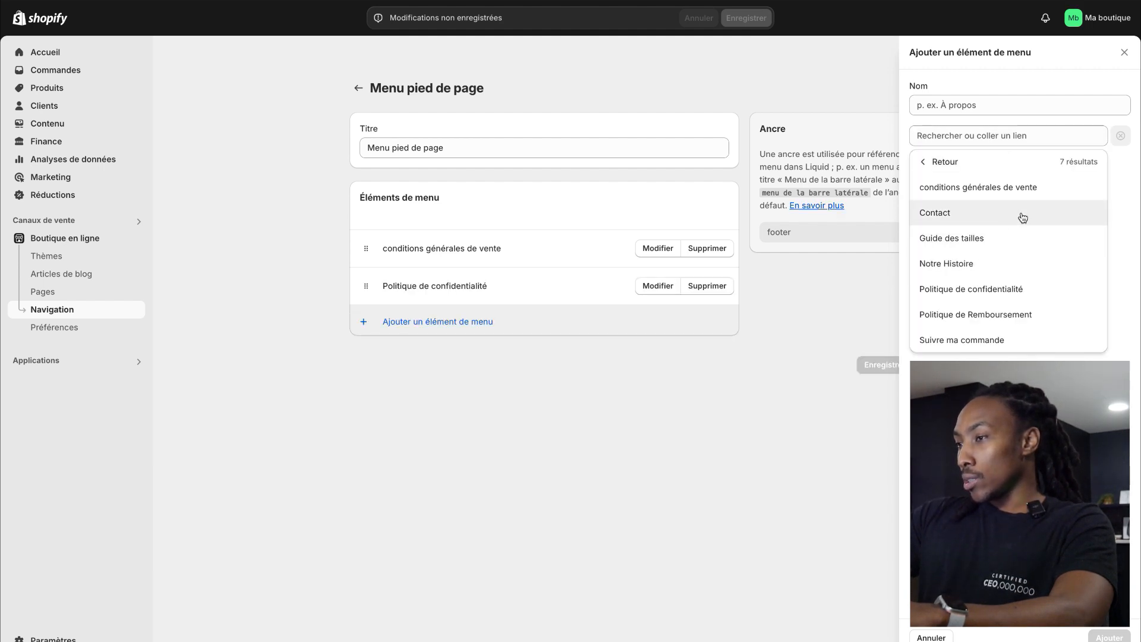
left_click(1001, 316)
left_click(1097, 638)
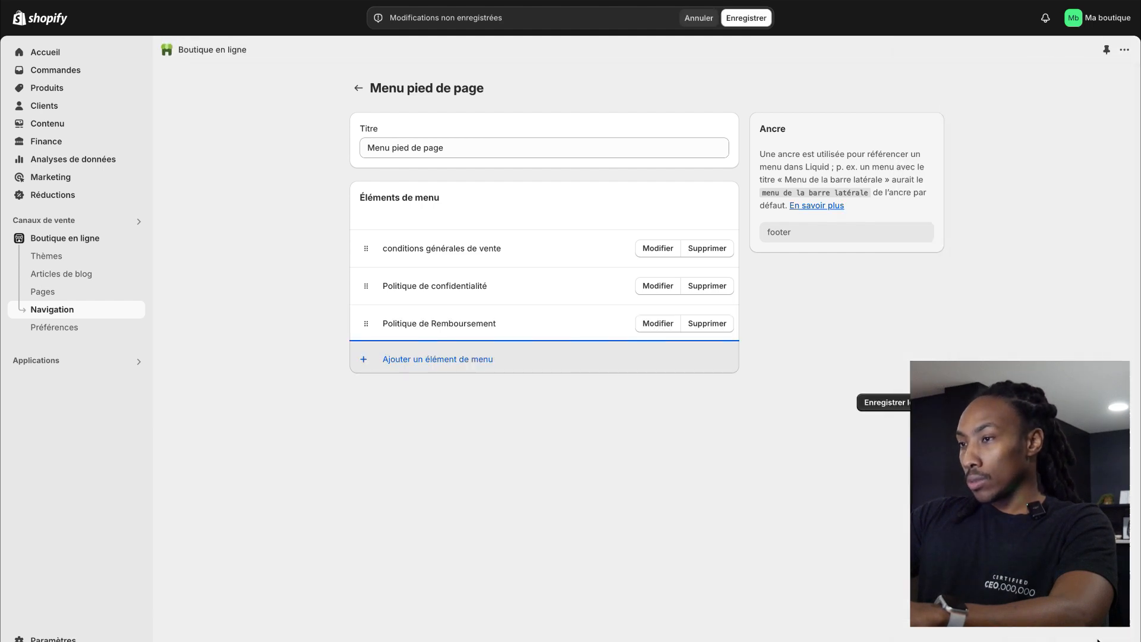
left_click(901, 402)
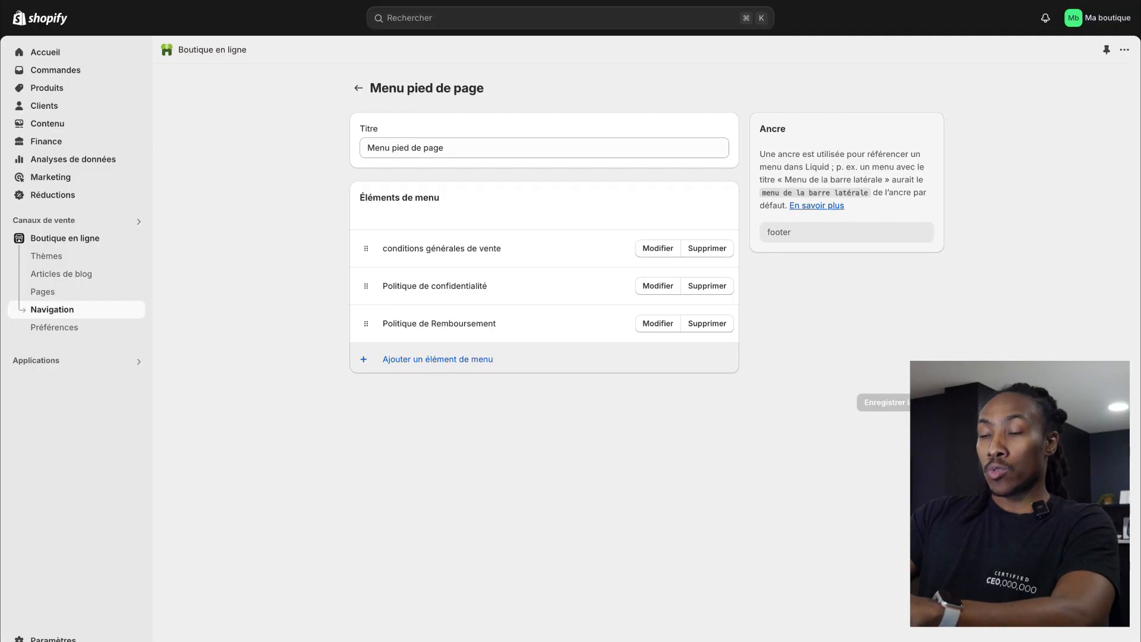
Step: Open the shrine-pro theme for customizing and delete the "informations" menu block from the home page's footer
left_click(94, 234)
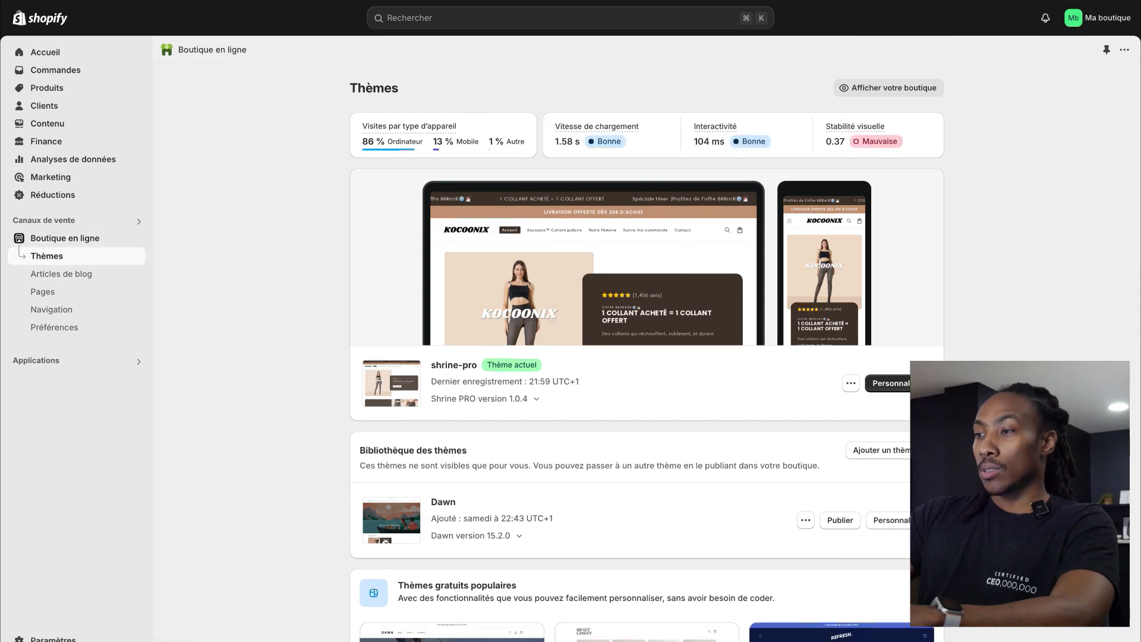
left_click(901, 387)
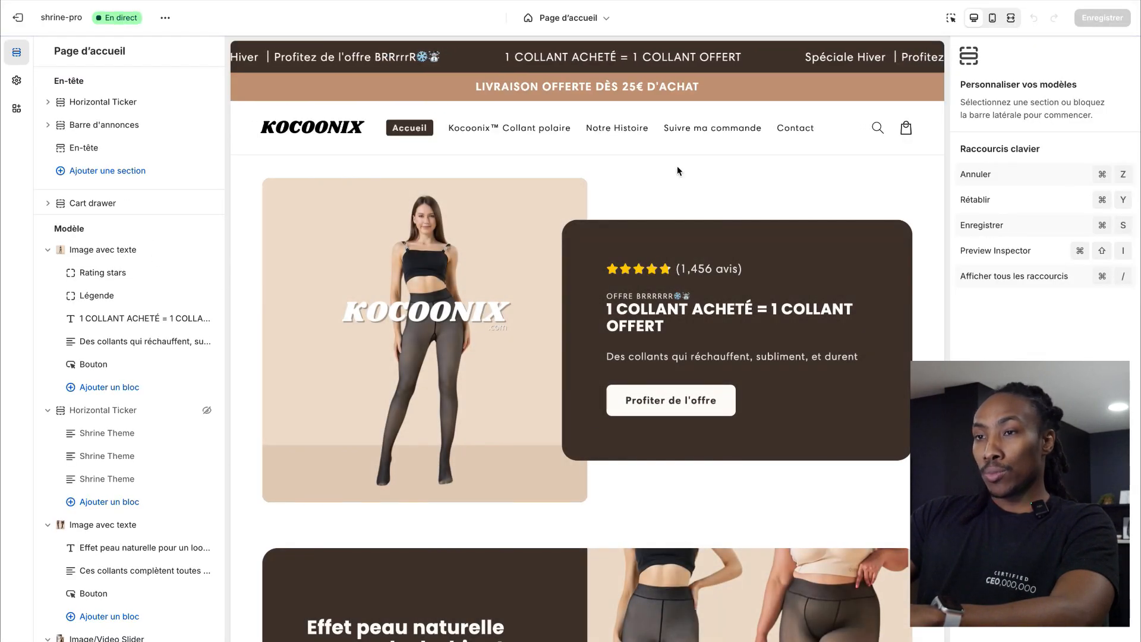
scroll(215, 203, "down", 7)
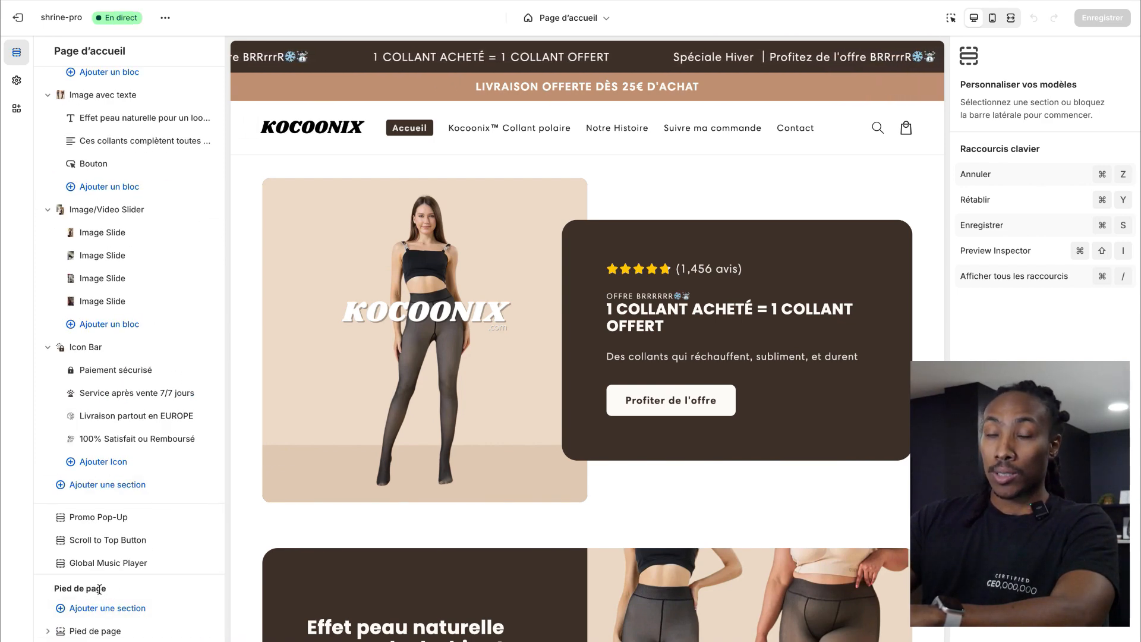
scroll(345, 465, "down", 20)
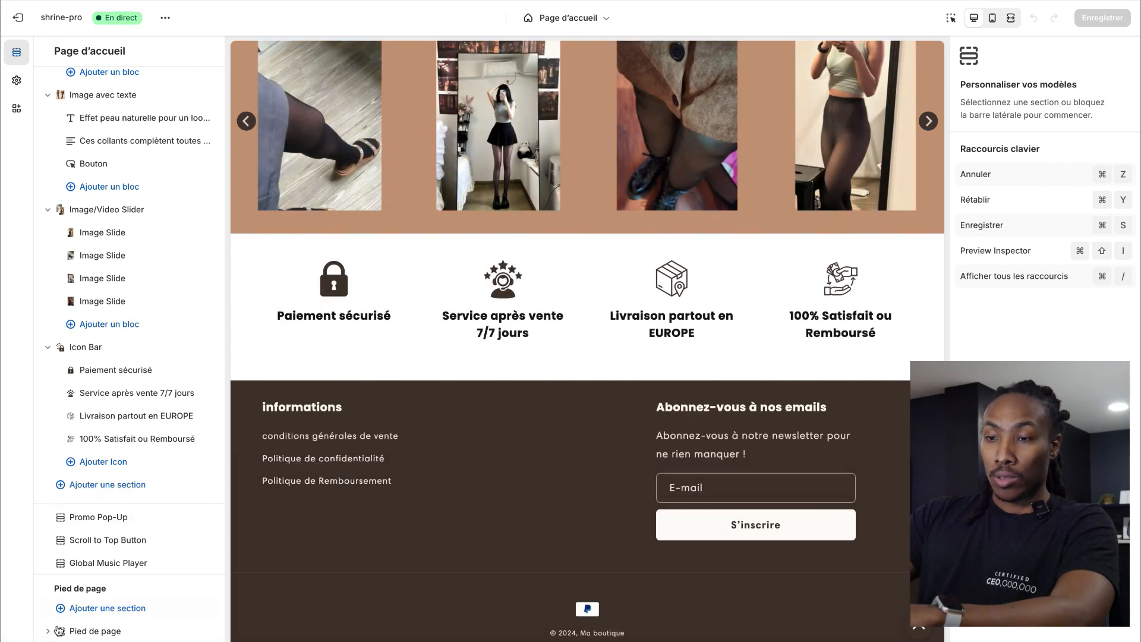
left_click(91, 631)
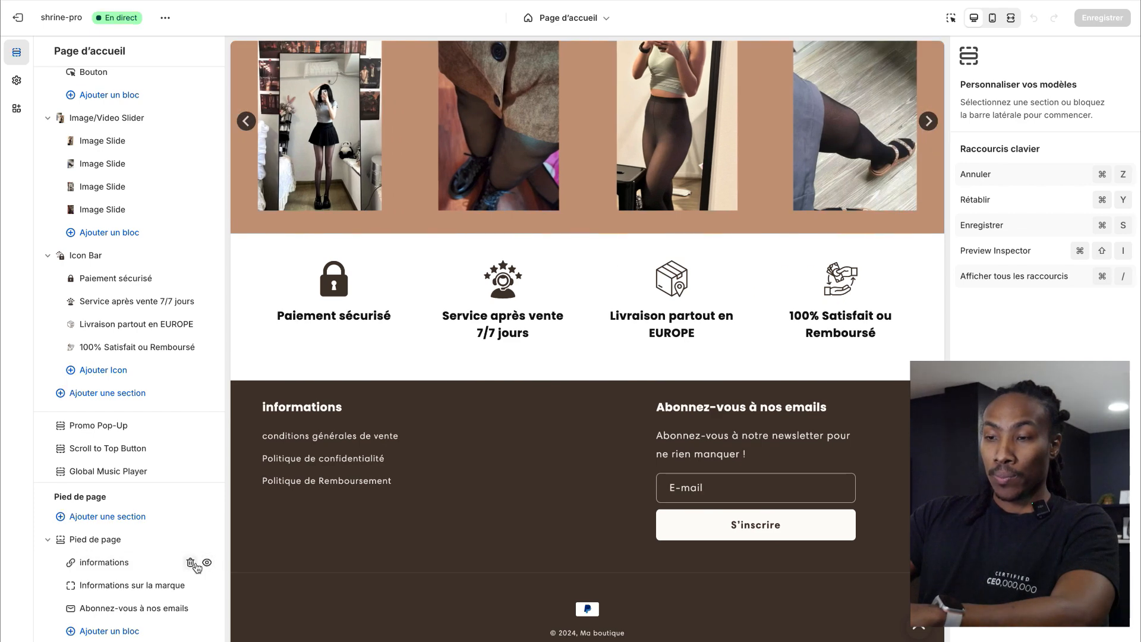
left_click(192, 562)
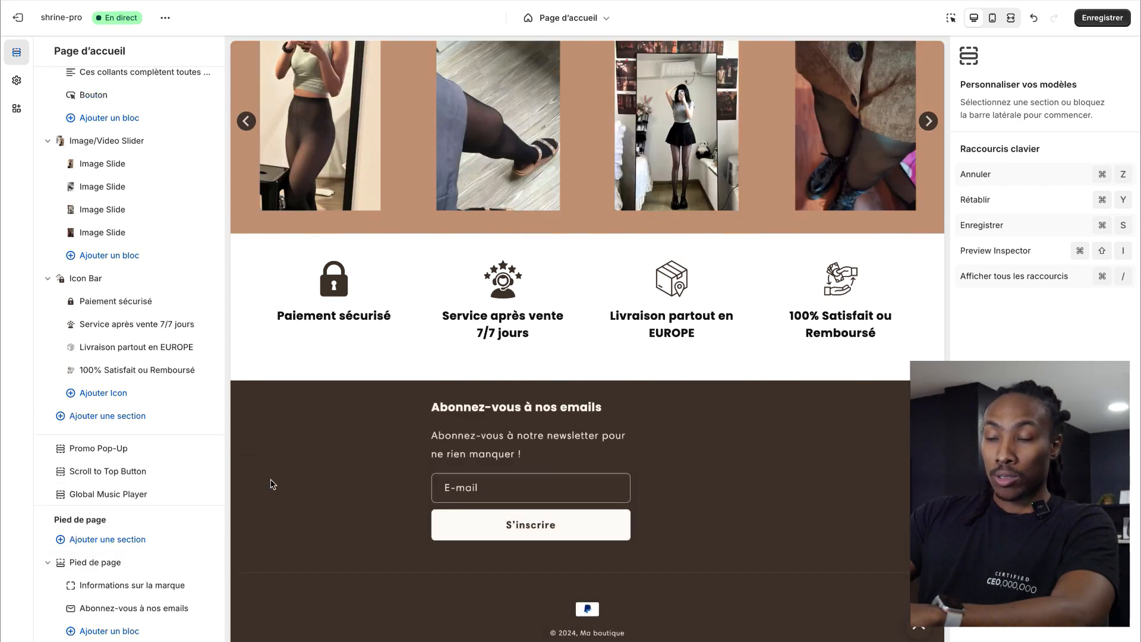
Step: Add a Menu block to the footer and move it above the "Informations sur la marque" block
left_click(136, 631)
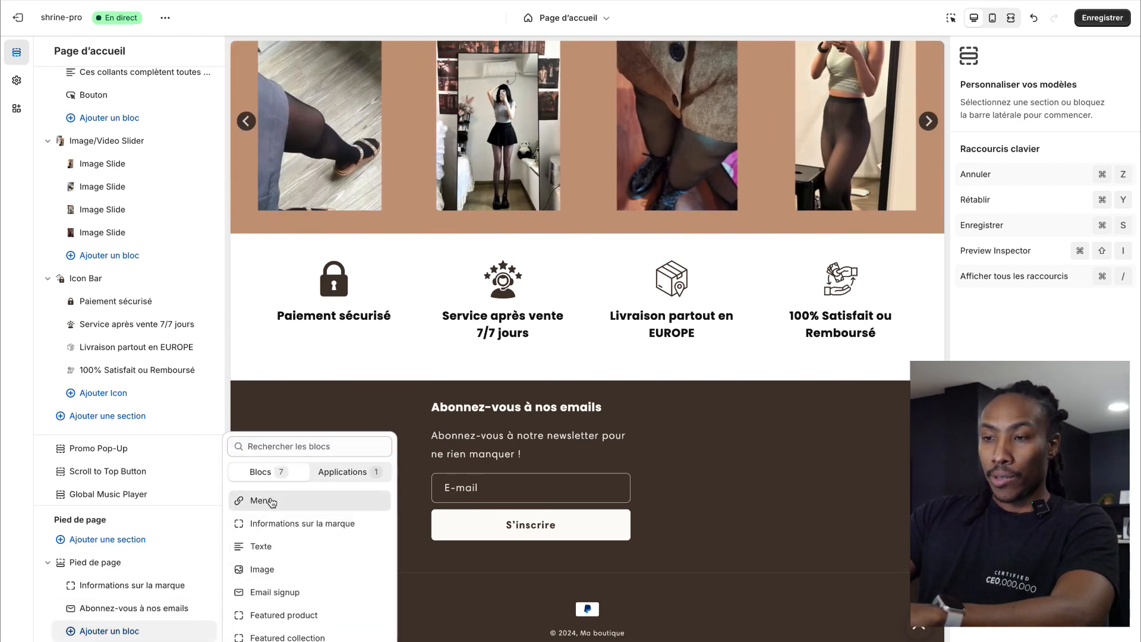
left_click(268, 502)
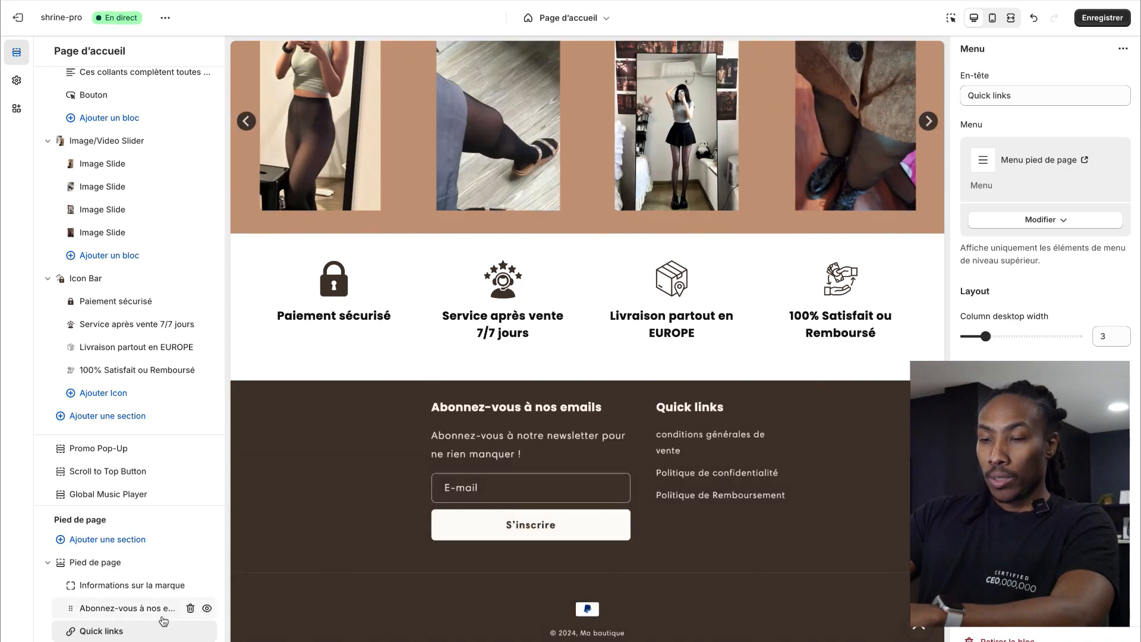
left_click_drag(94, 628, 96, 588)
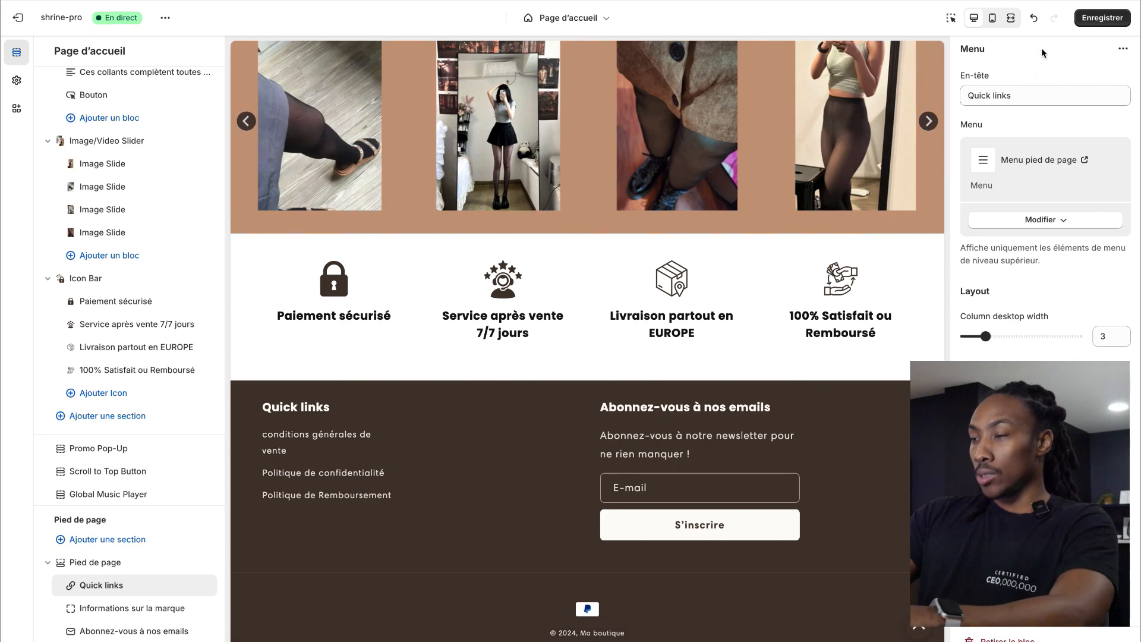
Step: Set the footer menu block's heading to "Informations" and save the theme
triple_click(1026, 95)
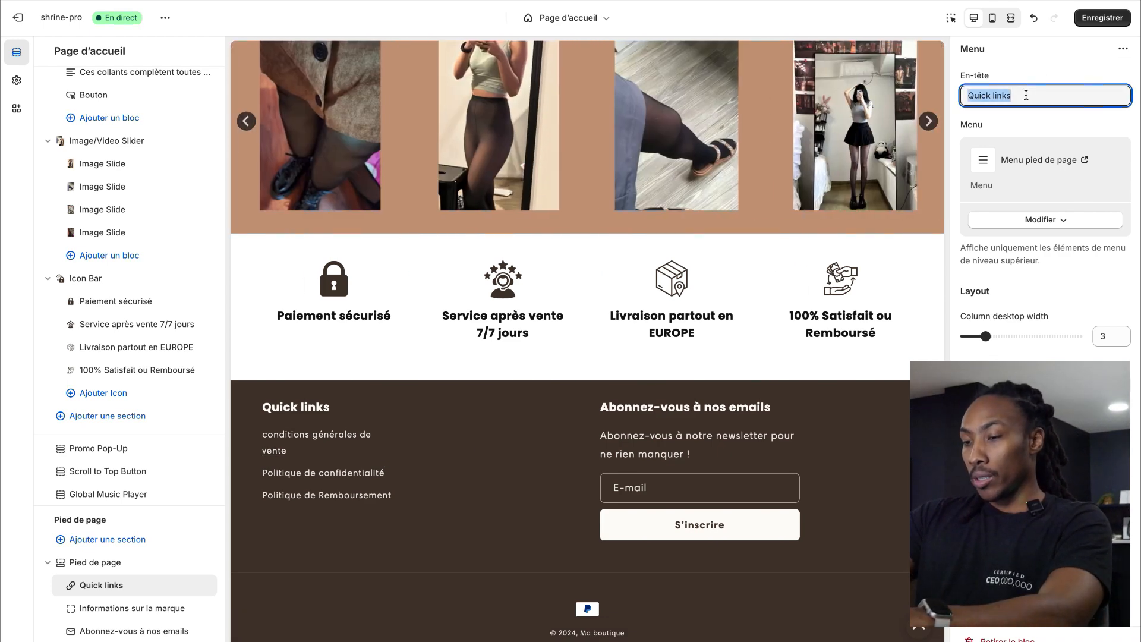
type("I")
key("BackSpace")
type("Informations")
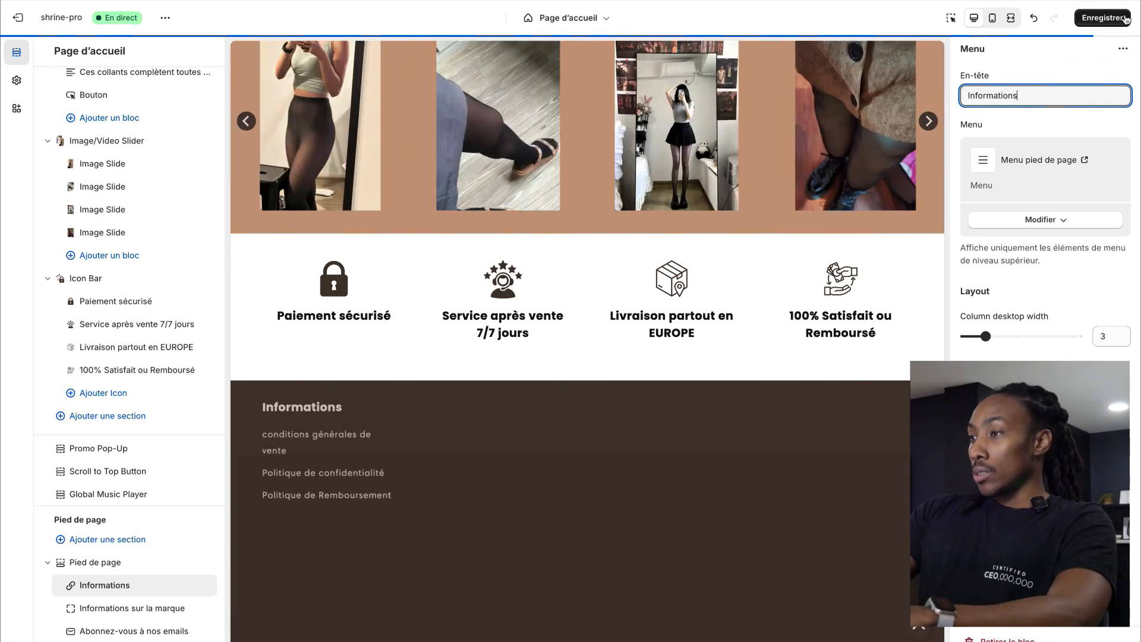
left_click(1123, 14)
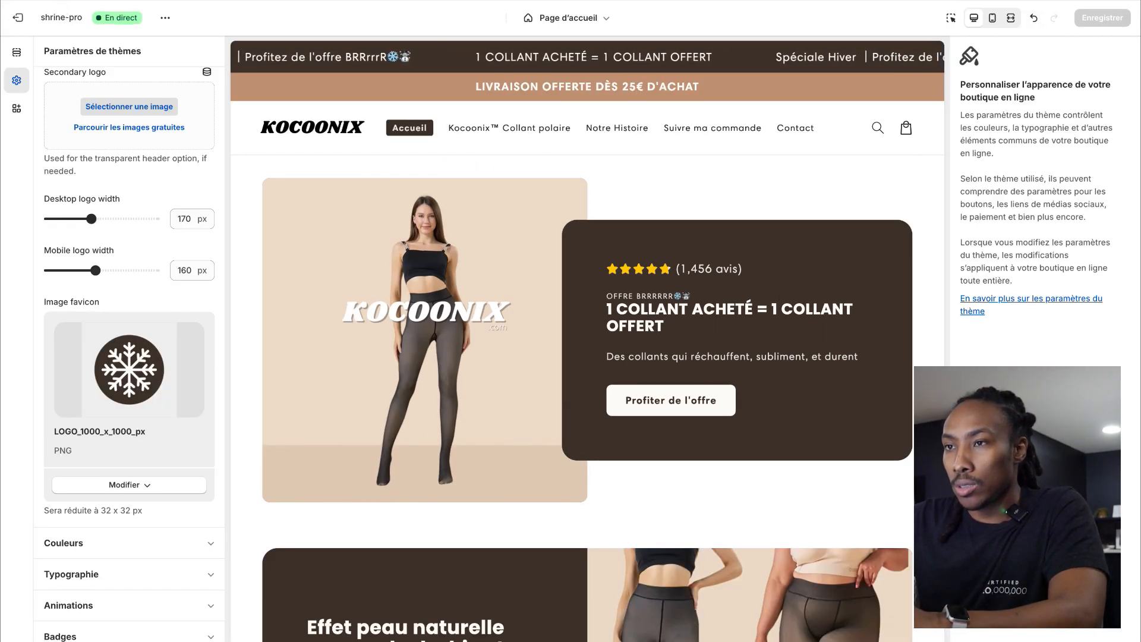
Step: Leave the theme editor and review the general shipping profile's locations, zones and rates in the store's shipping settings
left_click(62, 0)
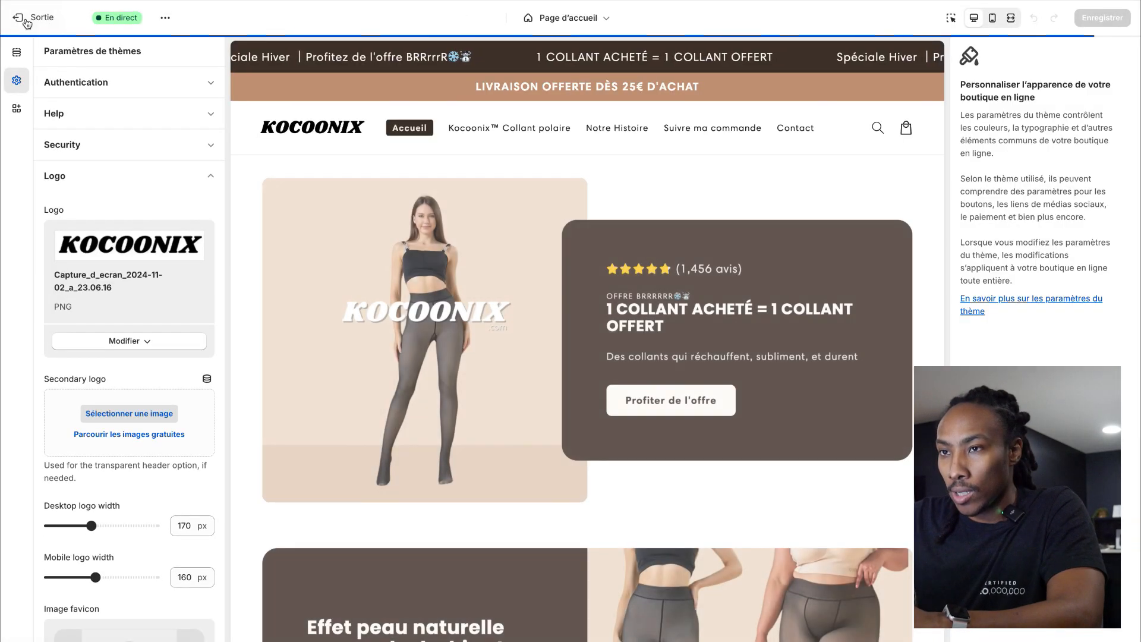
left_click(17, 18)
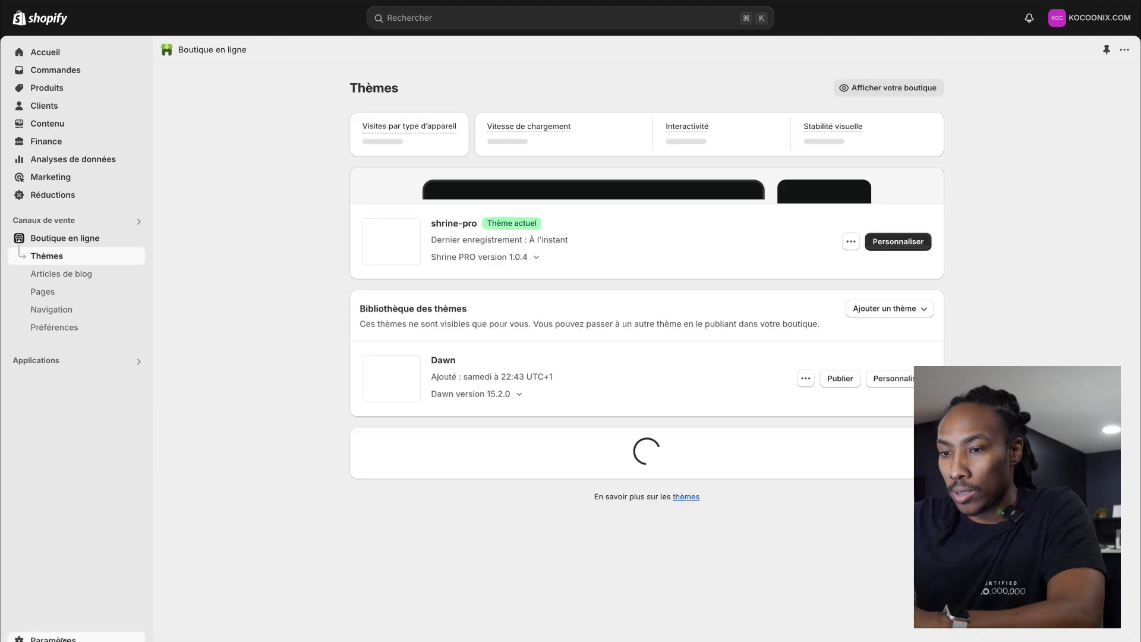
left_click(63, 639)
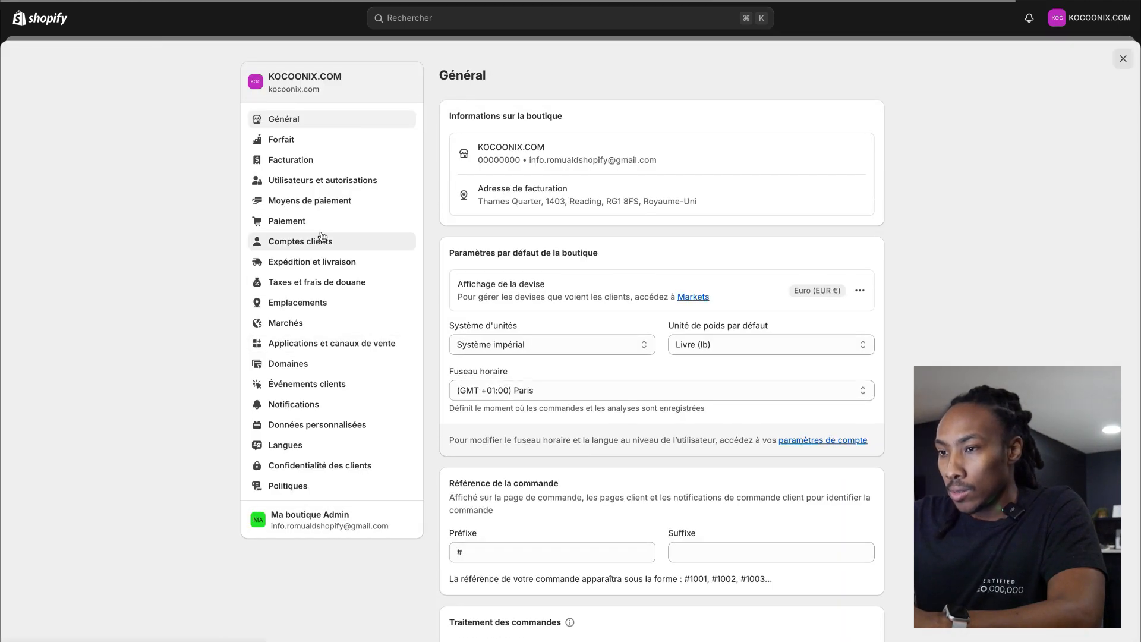
left_click(324, 264)
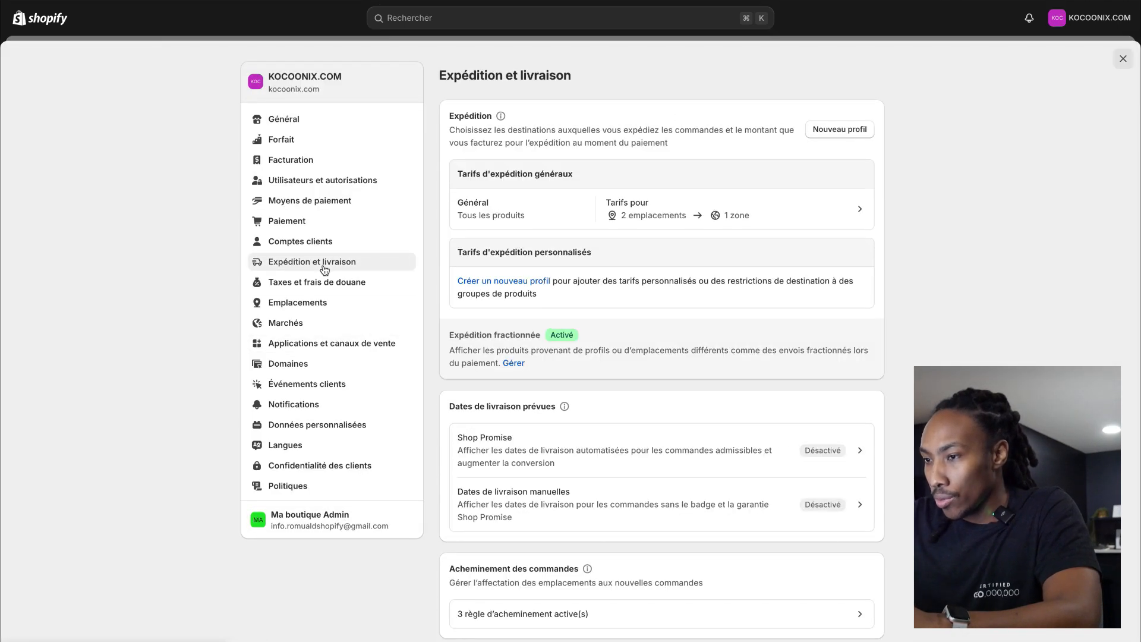
left_click(837, 227)
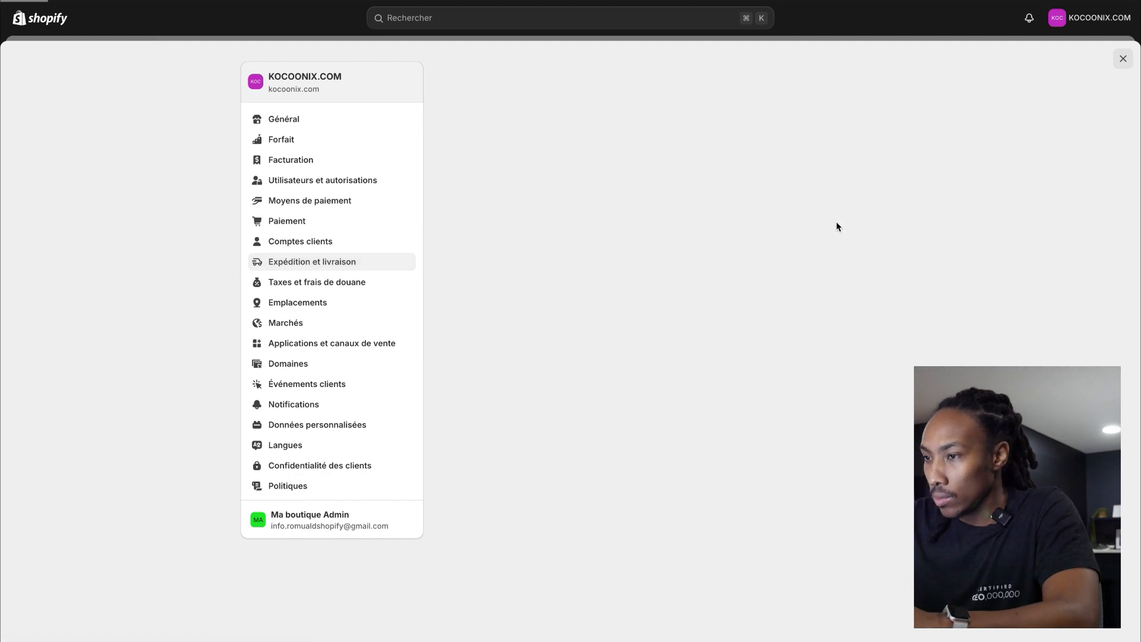
scroll(837, 226, "down", 2)
scroll(837, 226, "down", 2)
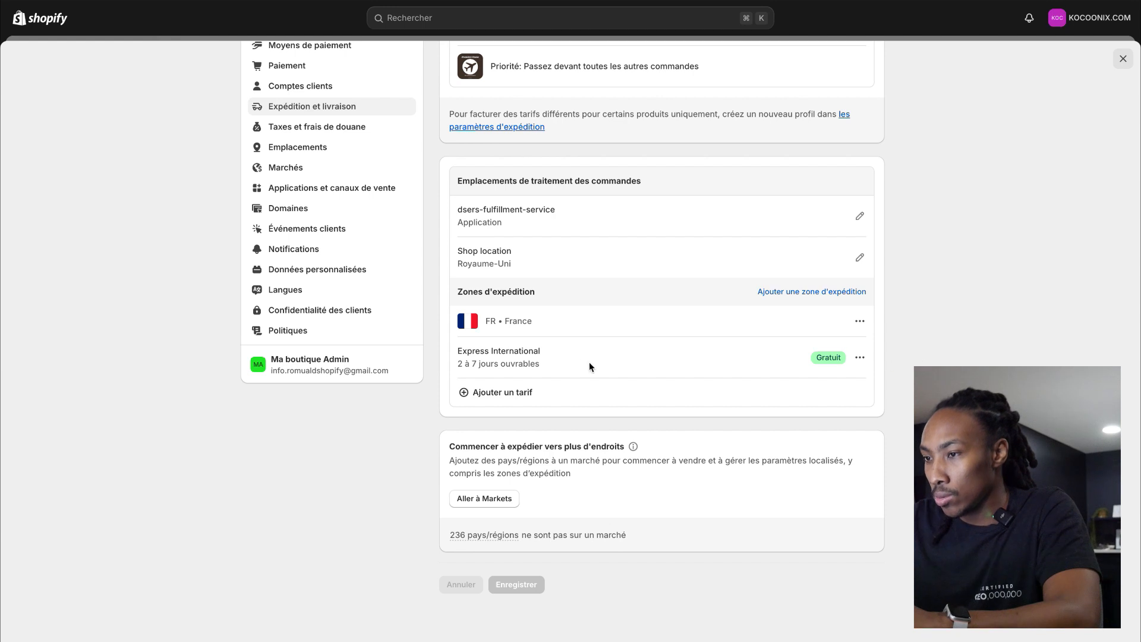
scroll(873, 376, "up", 3)
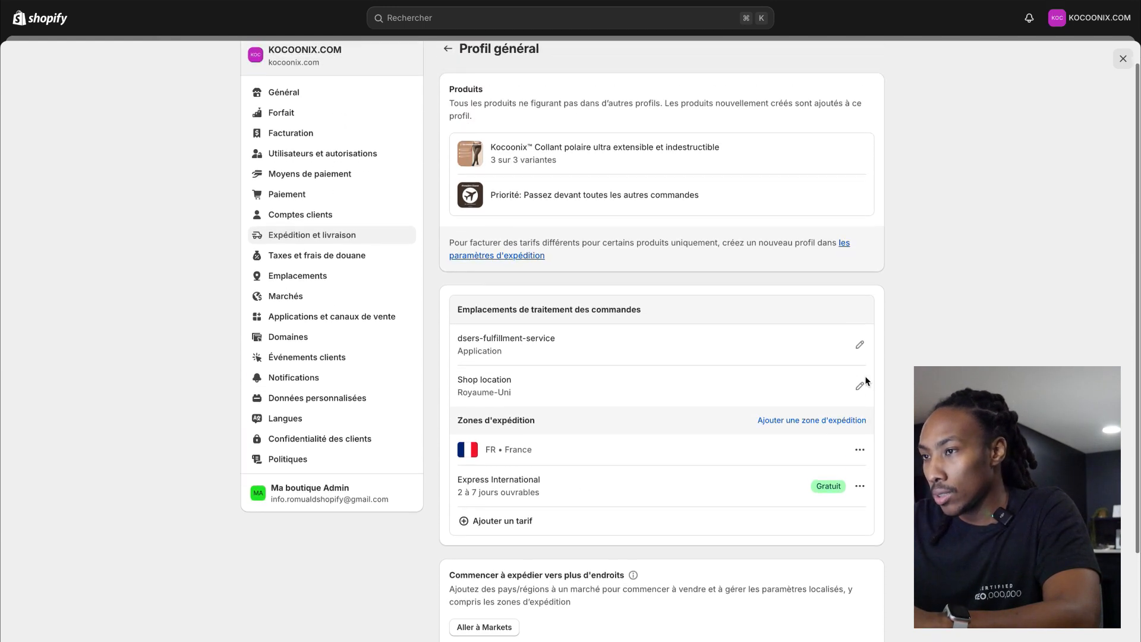
Step: Check the store's active markets and return to the general shipping profile
left_click(331, 317)
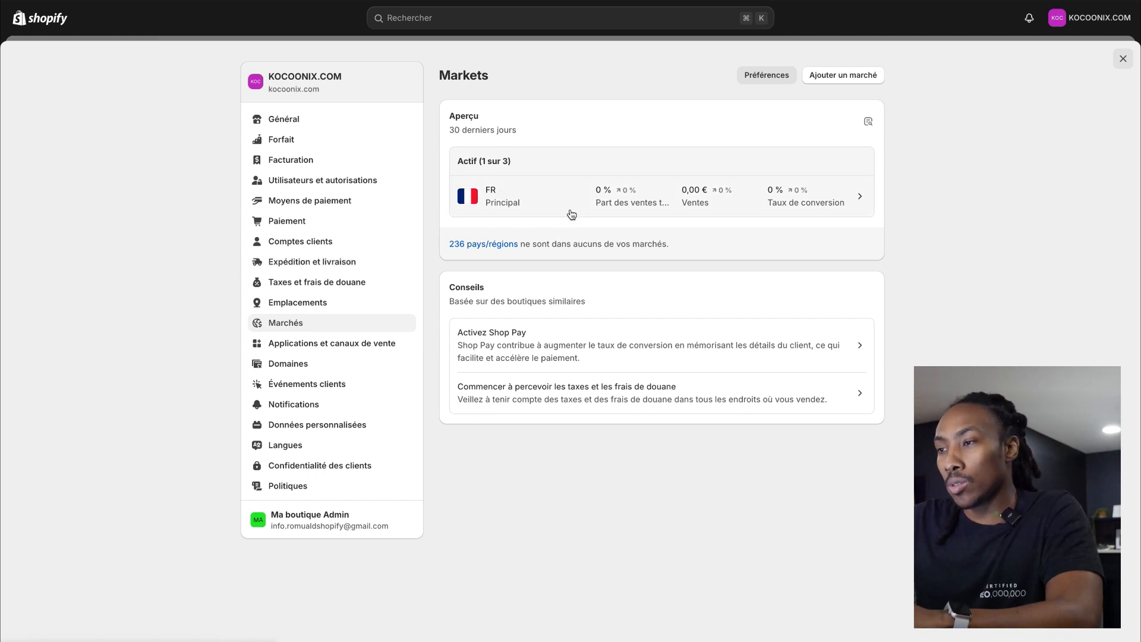
left_click(300, 268)
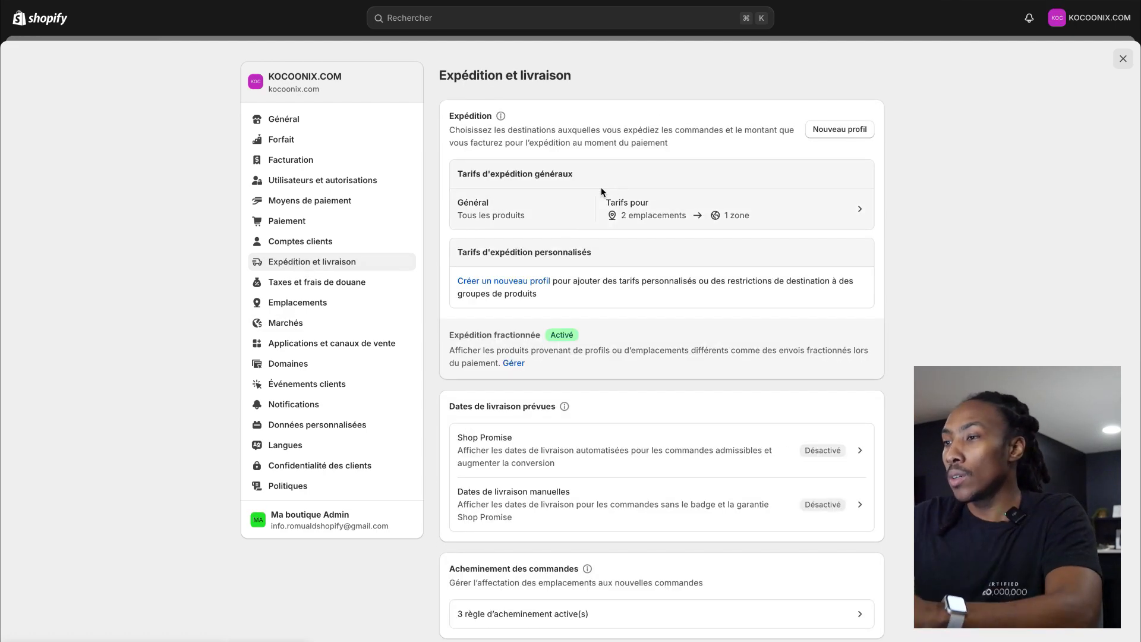
left_click(762, 208)
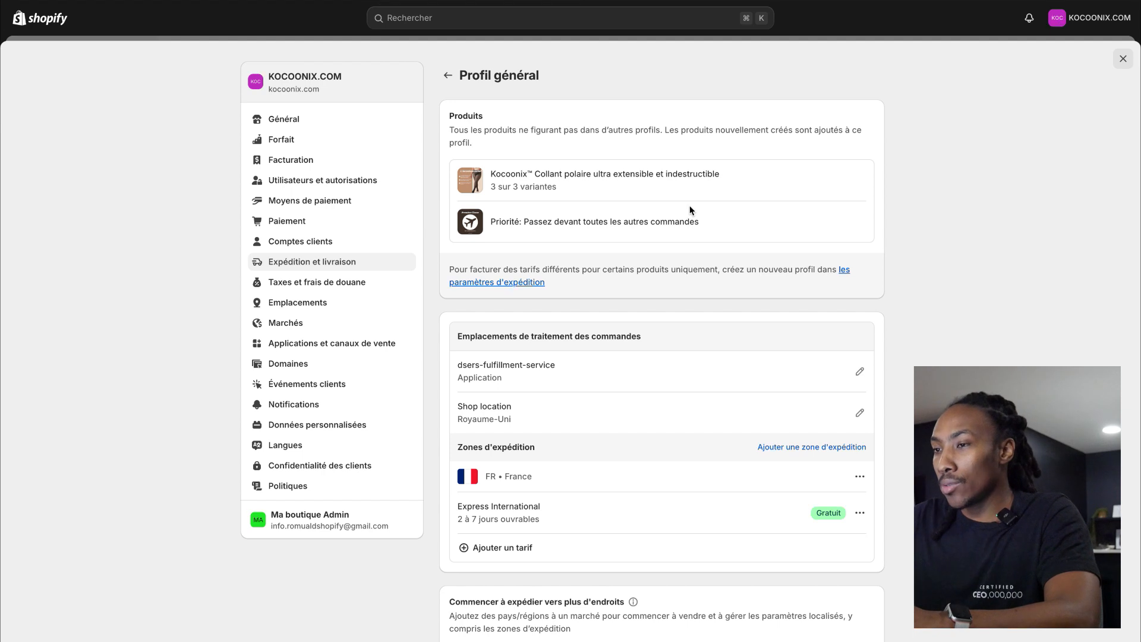
Step: Change the France zone's Express International rate to a custom rate named "Livraison Offerte"
scroll(689, 214, "down", 3)
left_click(859, 357)
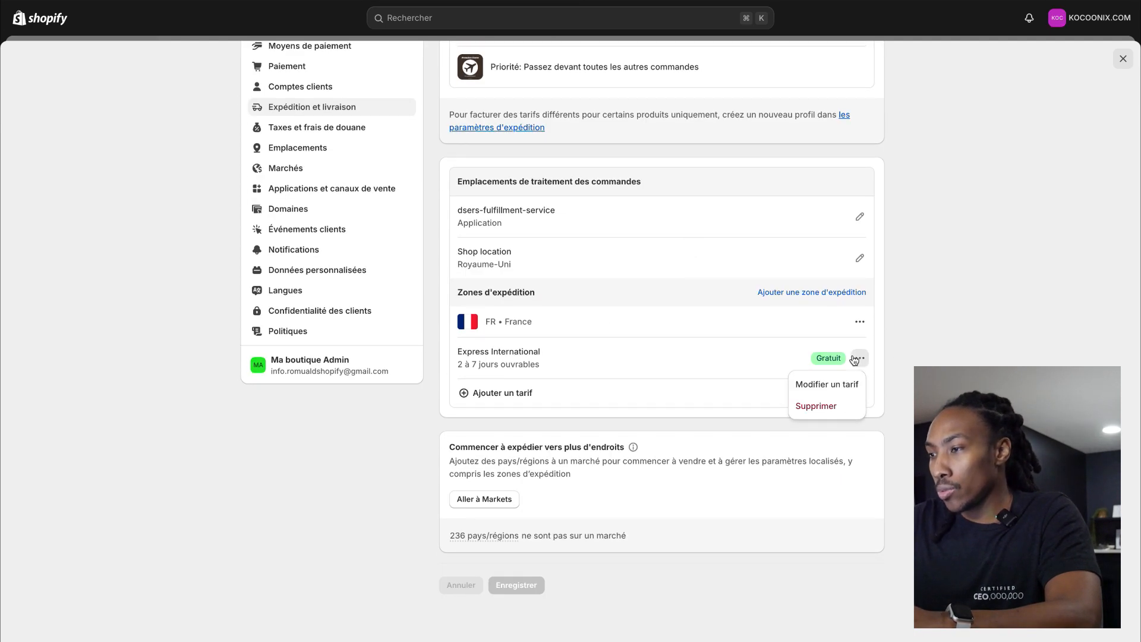
left_click(558, 365)
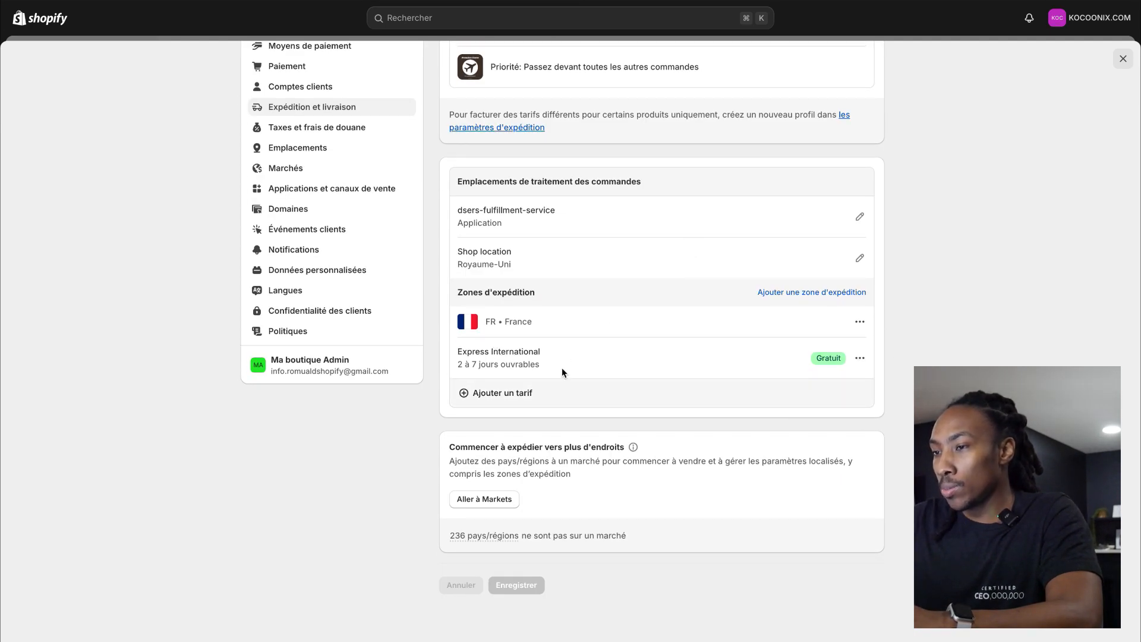
left_click(860, 360)
left_click(844, 381)
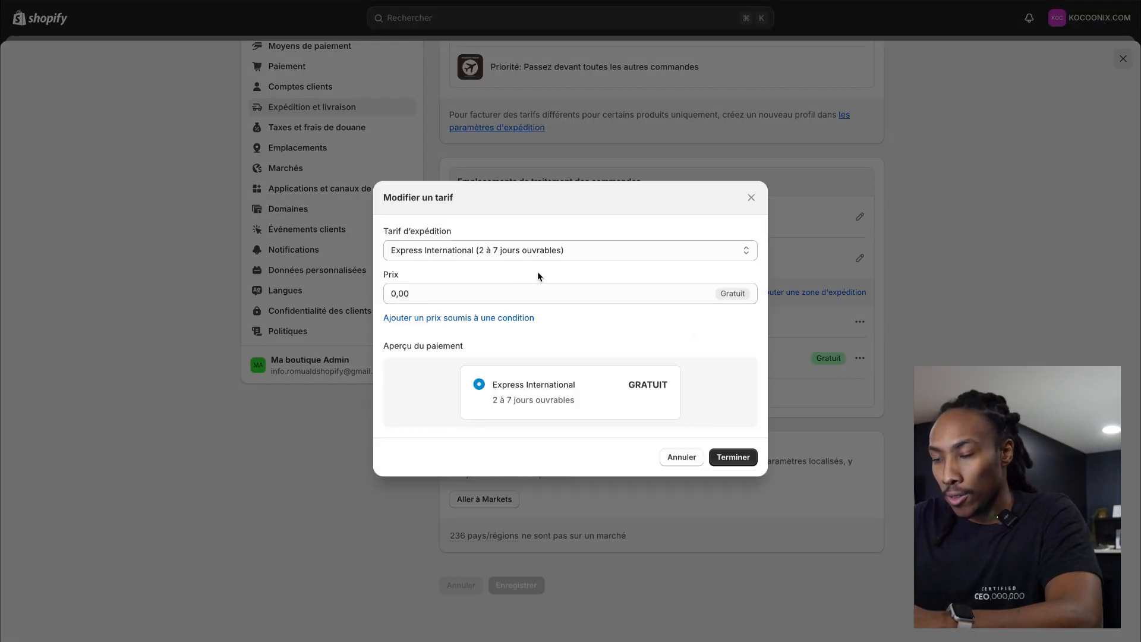
left_click(598, 251)
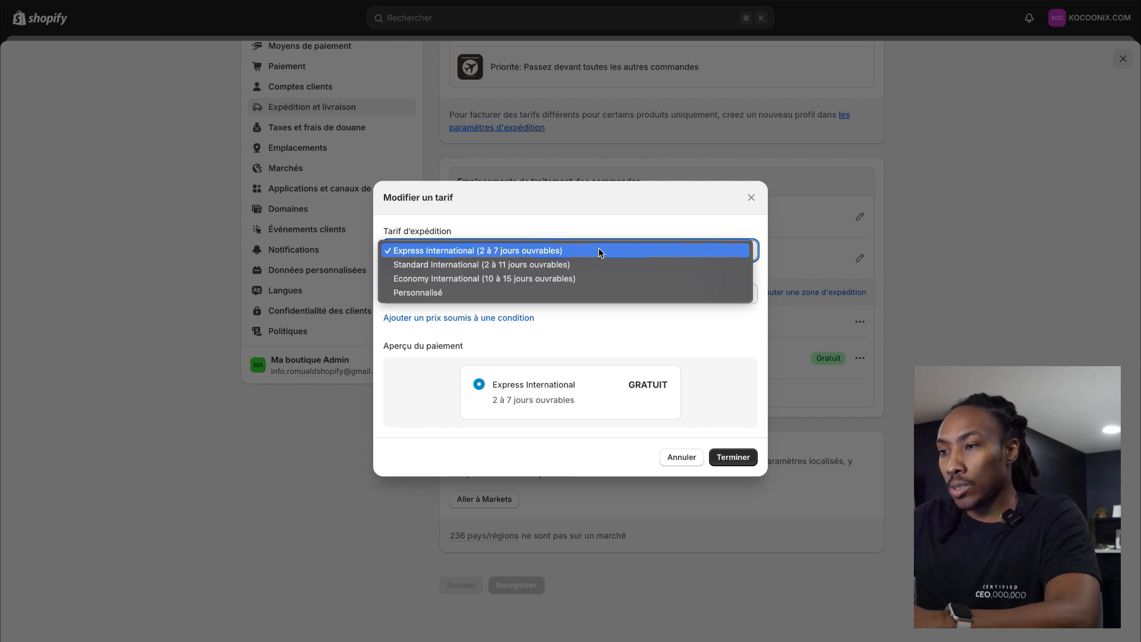
left_click(418, 293)
type("Livraison O")
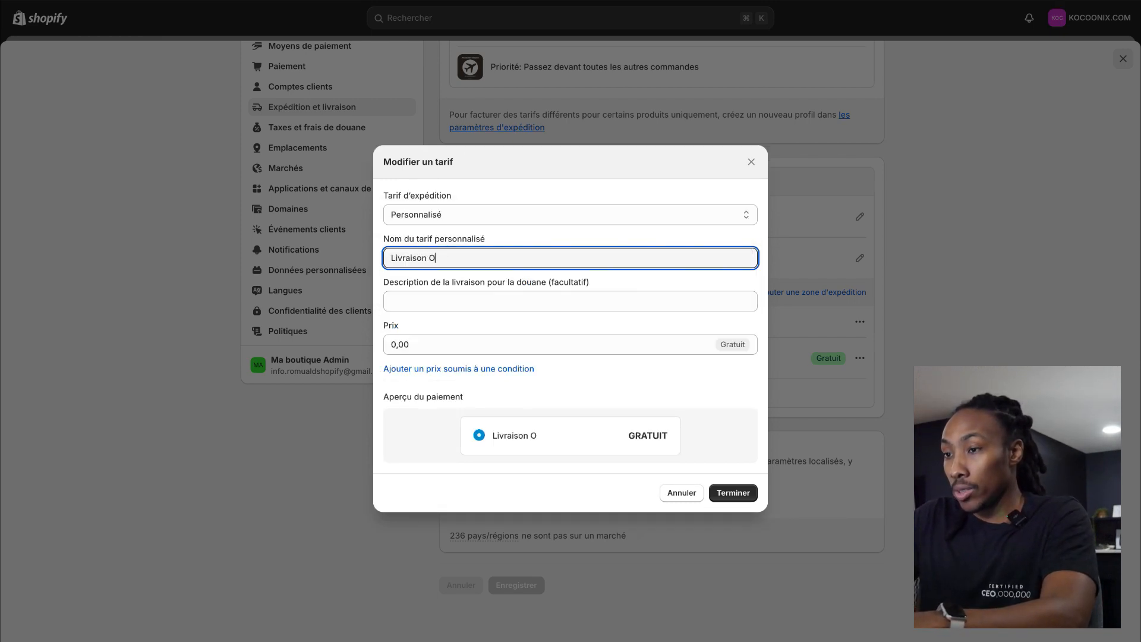
type("fferte")
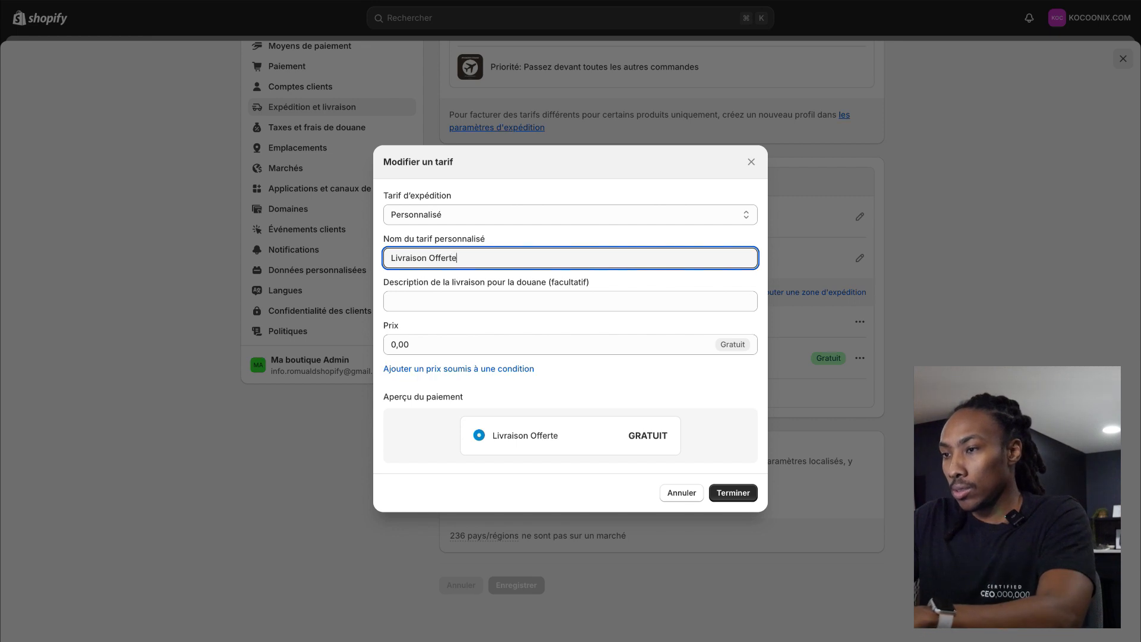
Step: Give the custom rate the description "Numéro de suivi fourni" and extend its name to "Livraison Offerte (7 à 10 jours)"
left_click(484, 301)
left_click(412, 356)
left_click(604, 250)
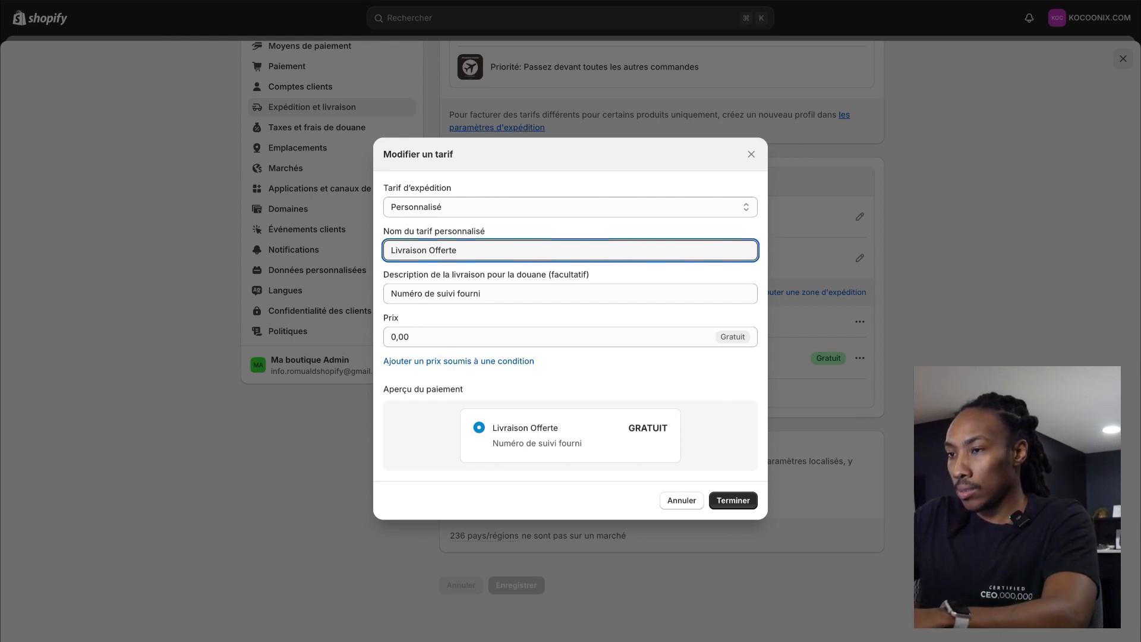
type("(7 à 10 jours")
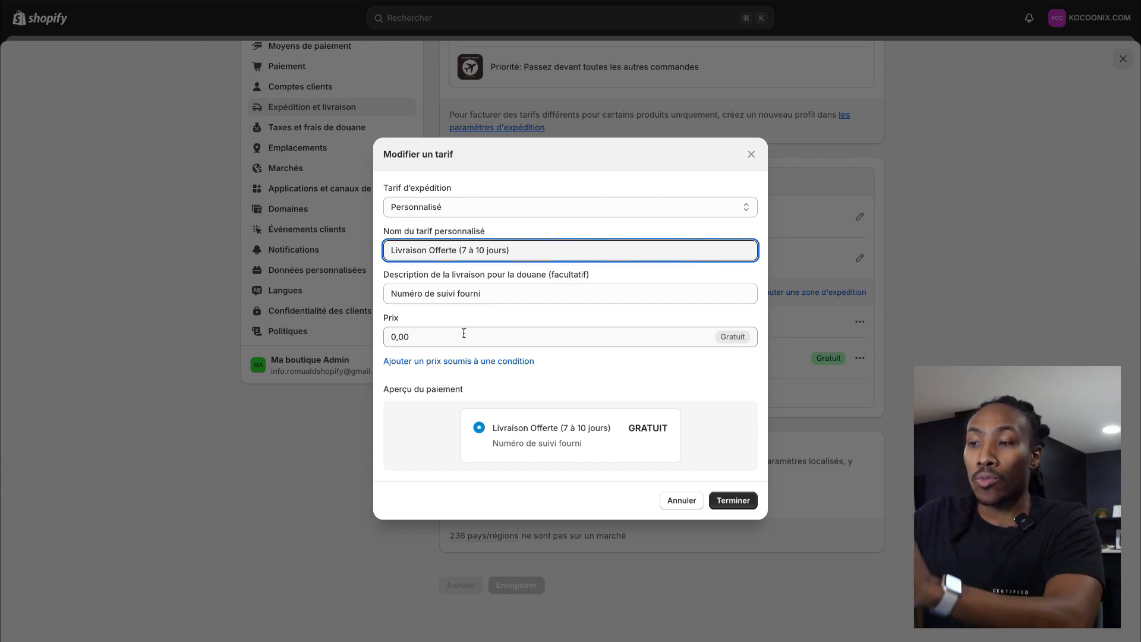
Step: Add an order-price condition with a 25,00 € minimum to the free shipping rate and finish editing it
left_click(437, 362)
left_click(437, 368)
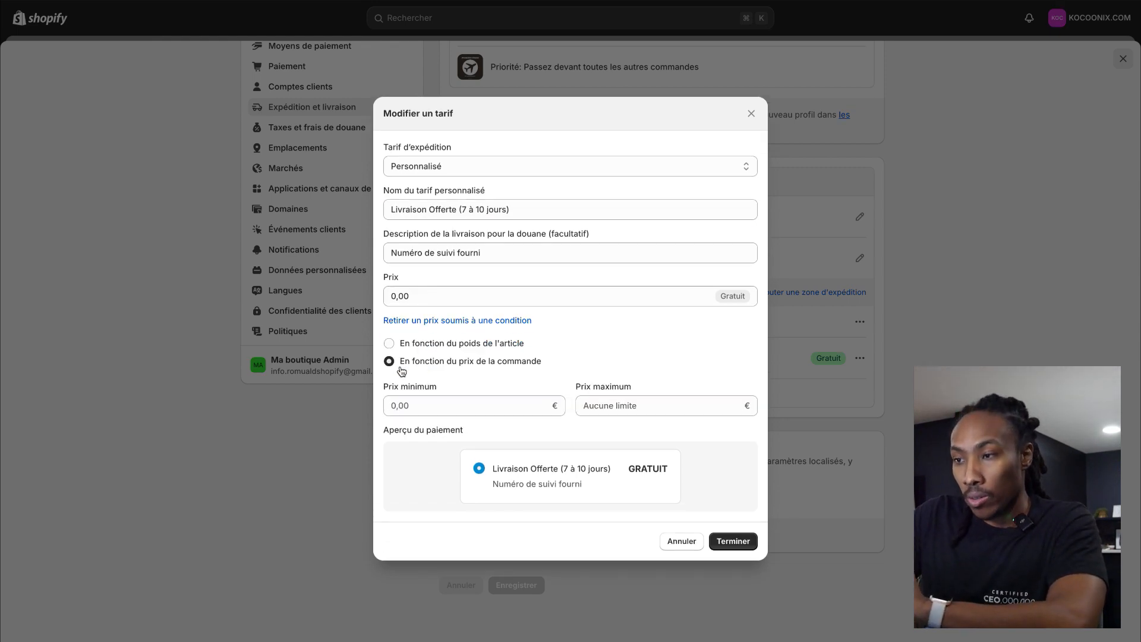
left_click(470, 404)
type("25,00")
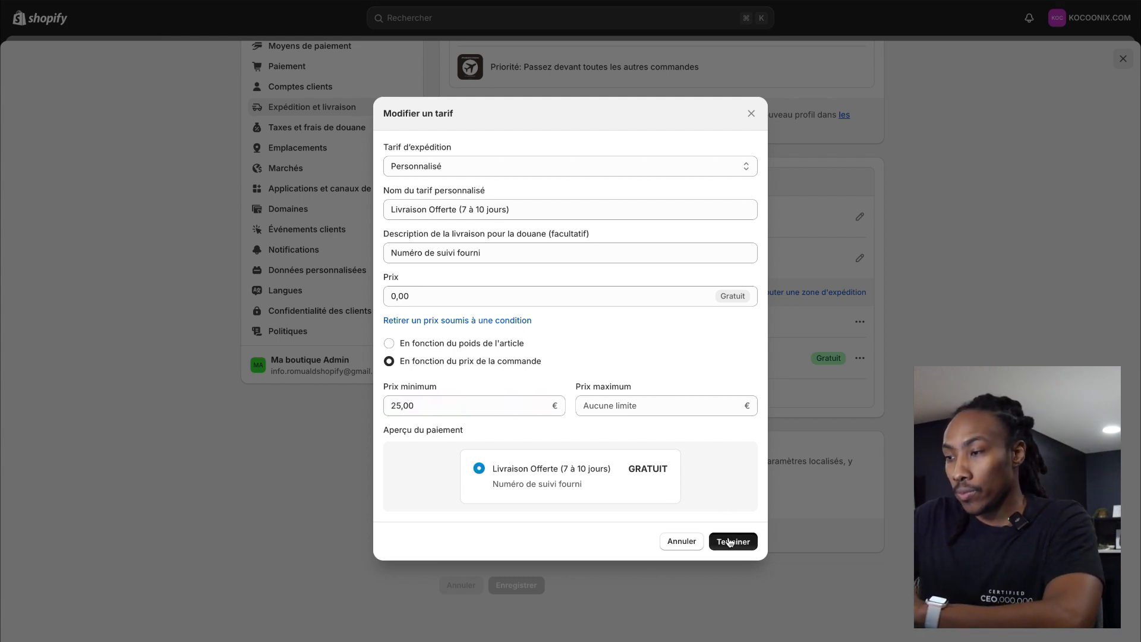
left_click(731, 540)
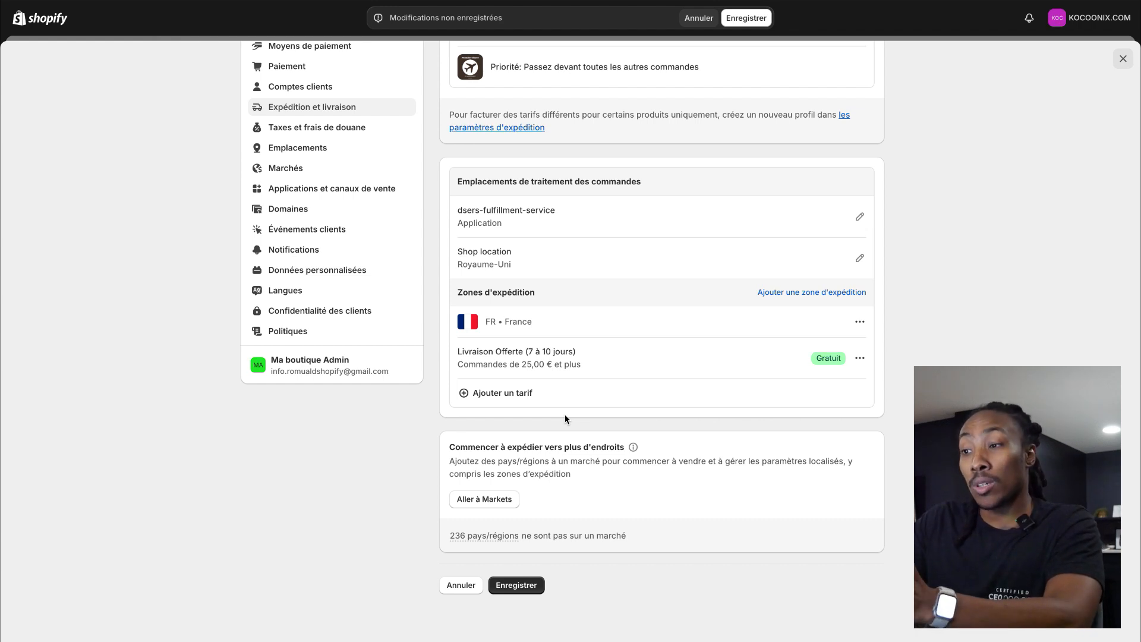
Step: Add an Express International flat rate priced at 5,00 € to the France shipping zone
left_click(546, 403)
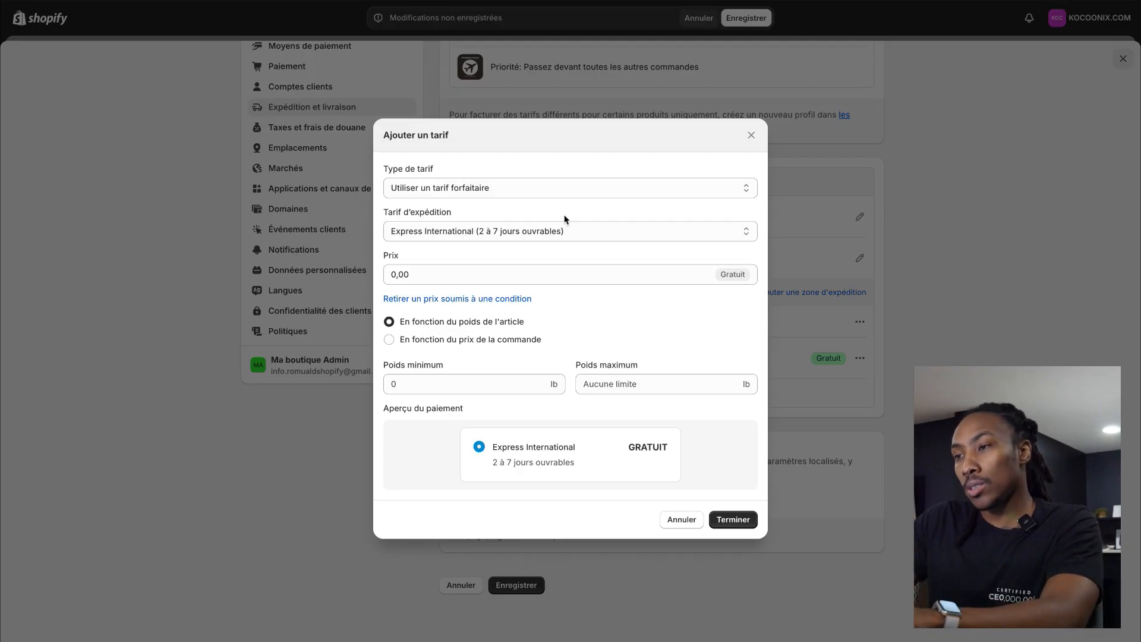
left_click(565, 230)
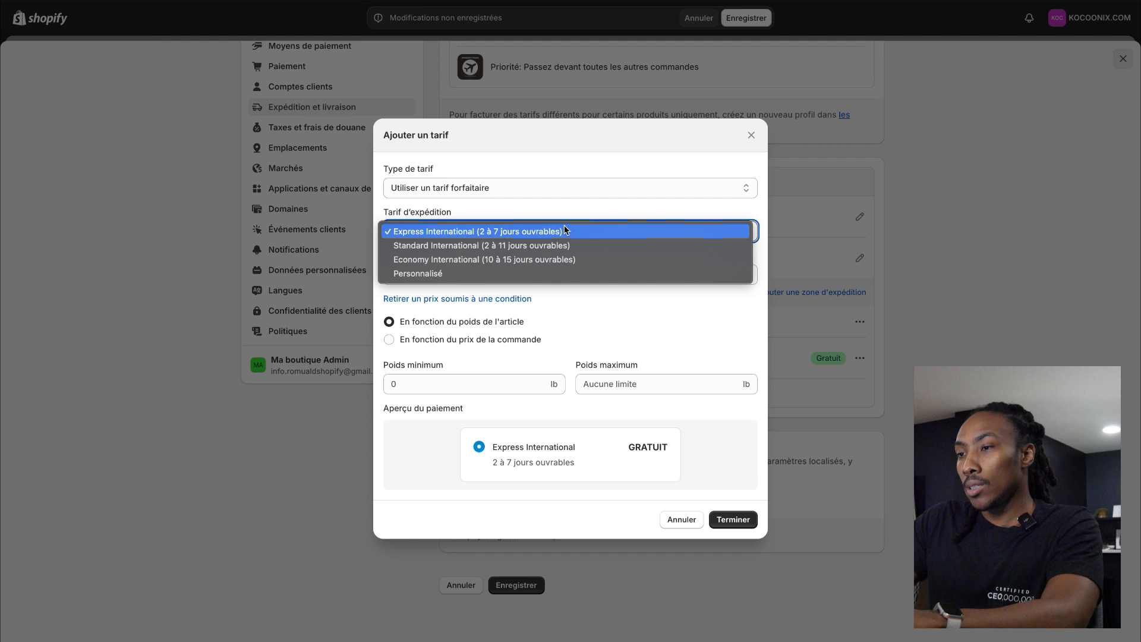
left_click(618, 320)
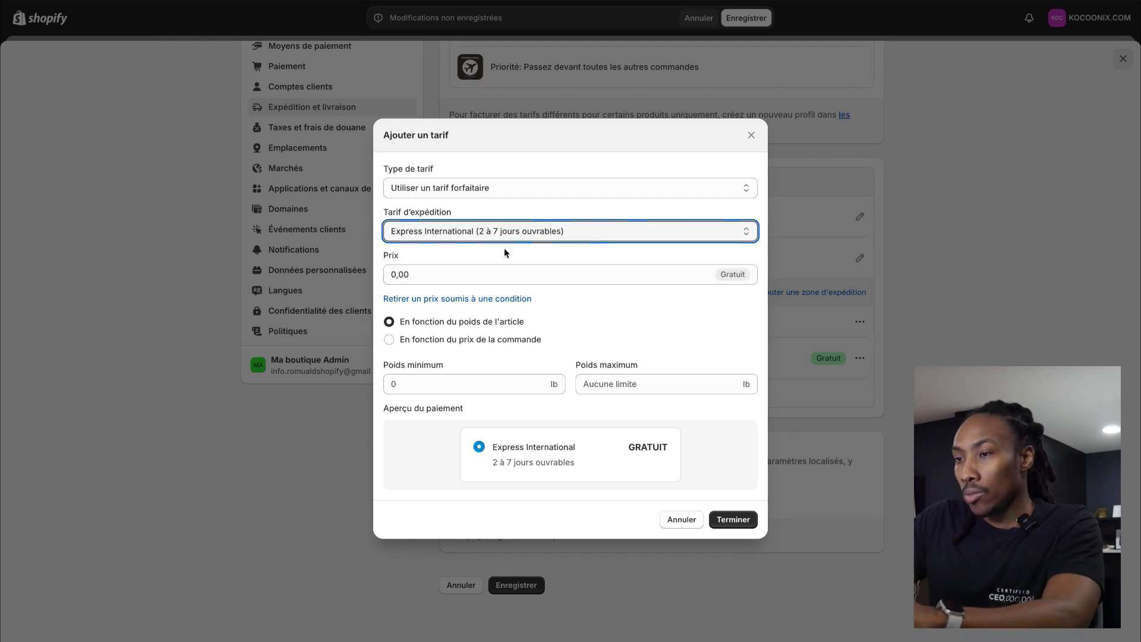
left_click(524, 282)
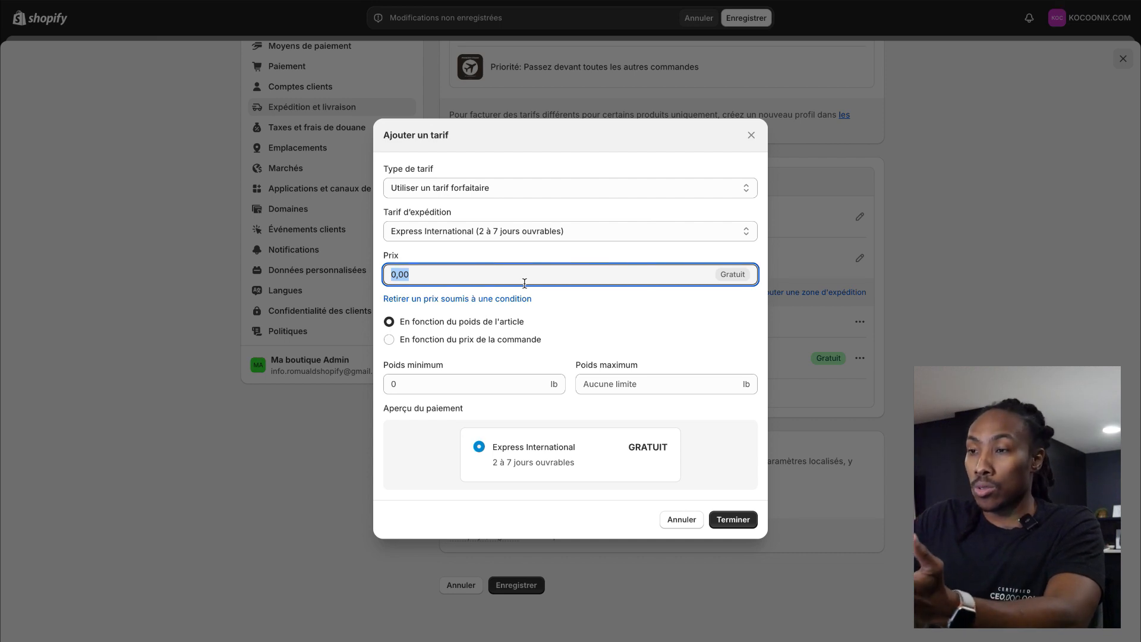
type("5")
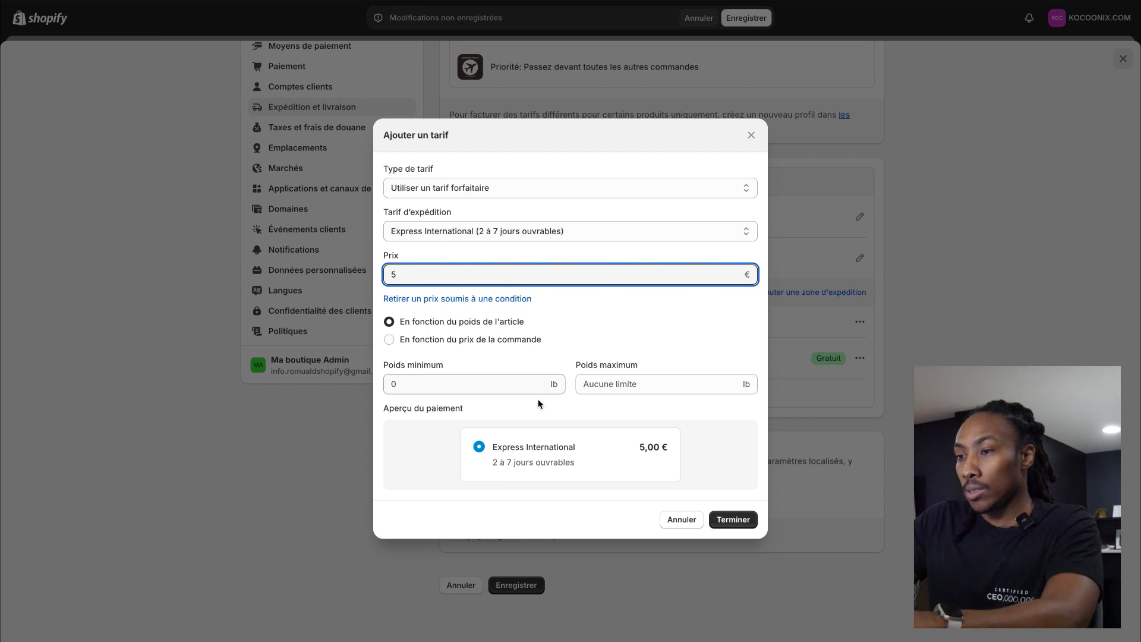
left_click(736, 521)
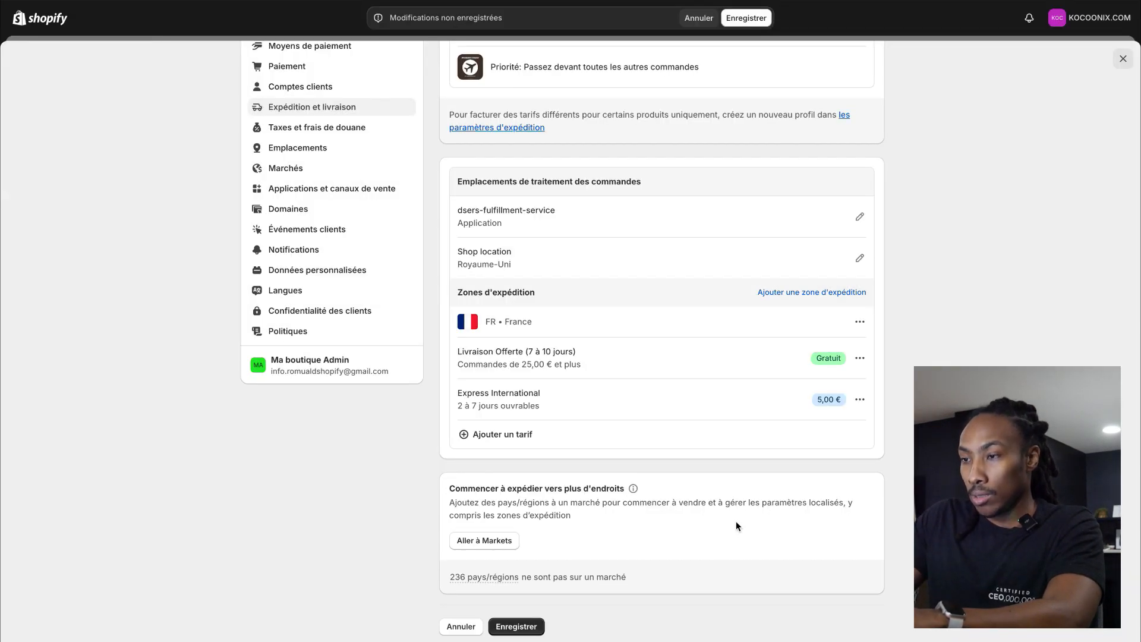
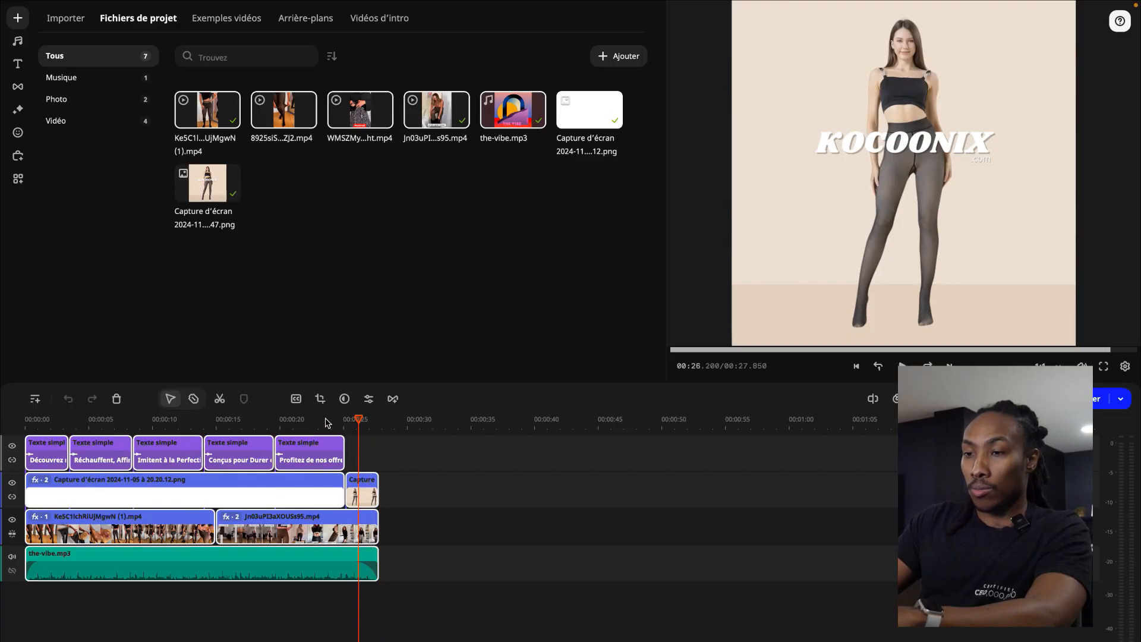
Step: Switch to the video editor and review the finished Kocoonix ad on the timeline from start to end
left_click_drag(325, 422, 43, 422)
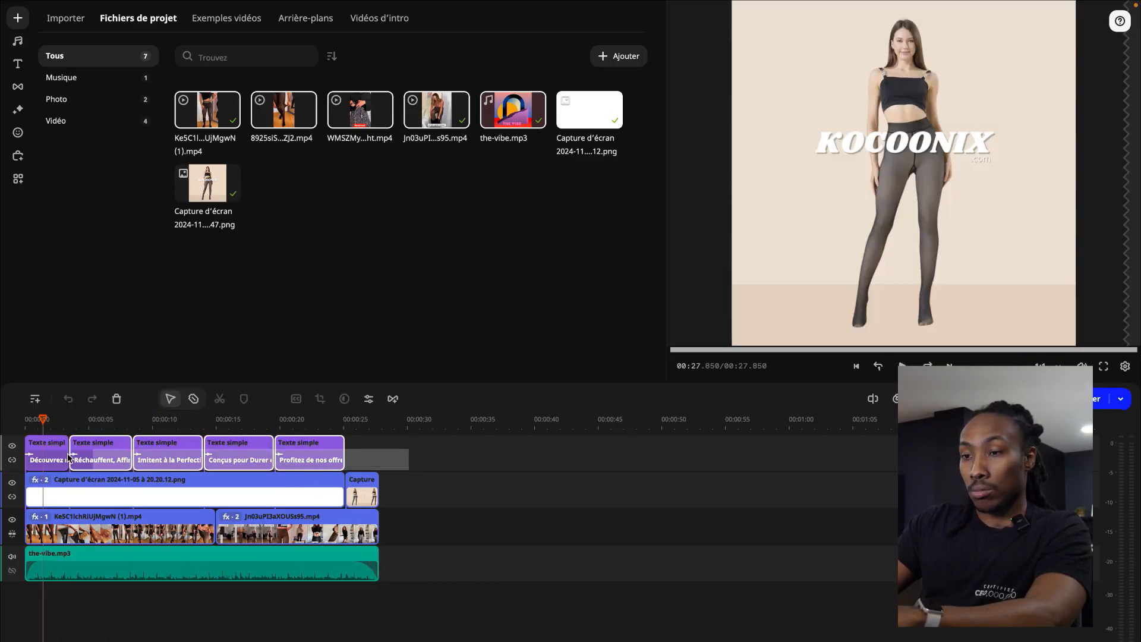
mouse_move(97, 447)
left_mouse_down()
mouse_move(95, 438)
mouse_move(93, 462)
left_mouse_up()
mouse_move(240, 489)
left_mouse_down()
mouse_move(265, 488)
mouse_move(237, 490)
left_mouse_up()
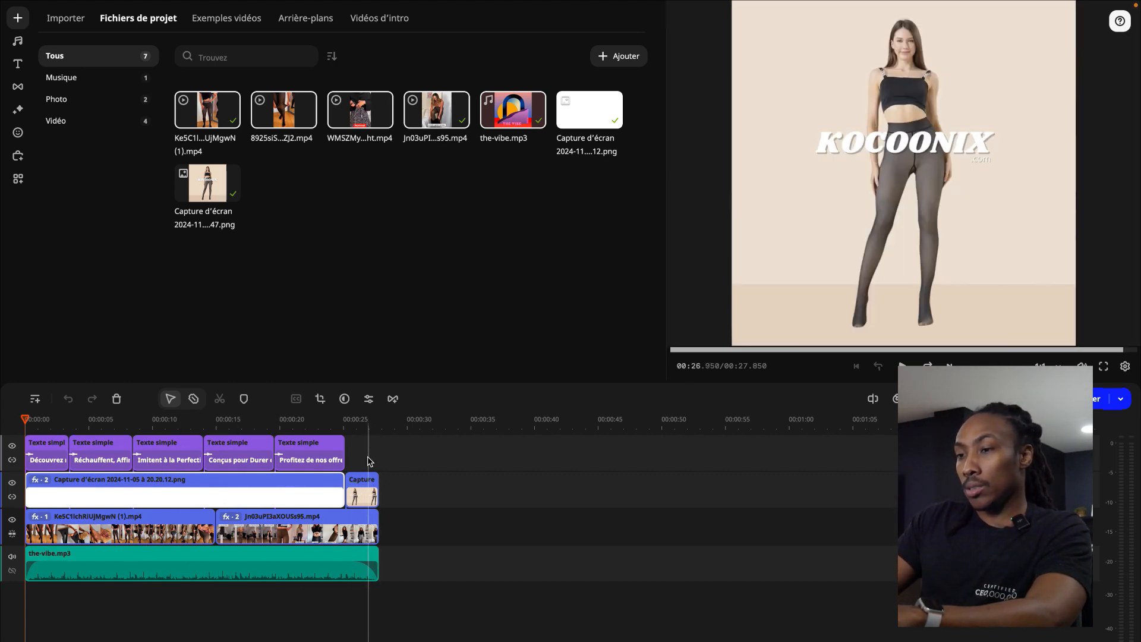
left_click(376, 441)
left_click(373, 439)
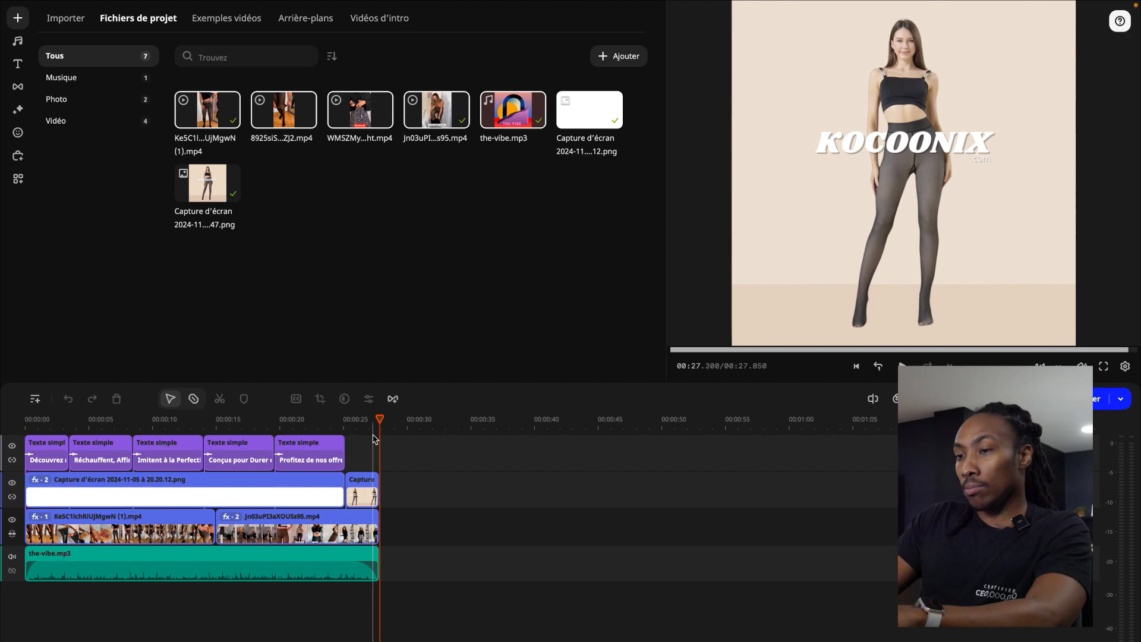
left_click(366, 429)
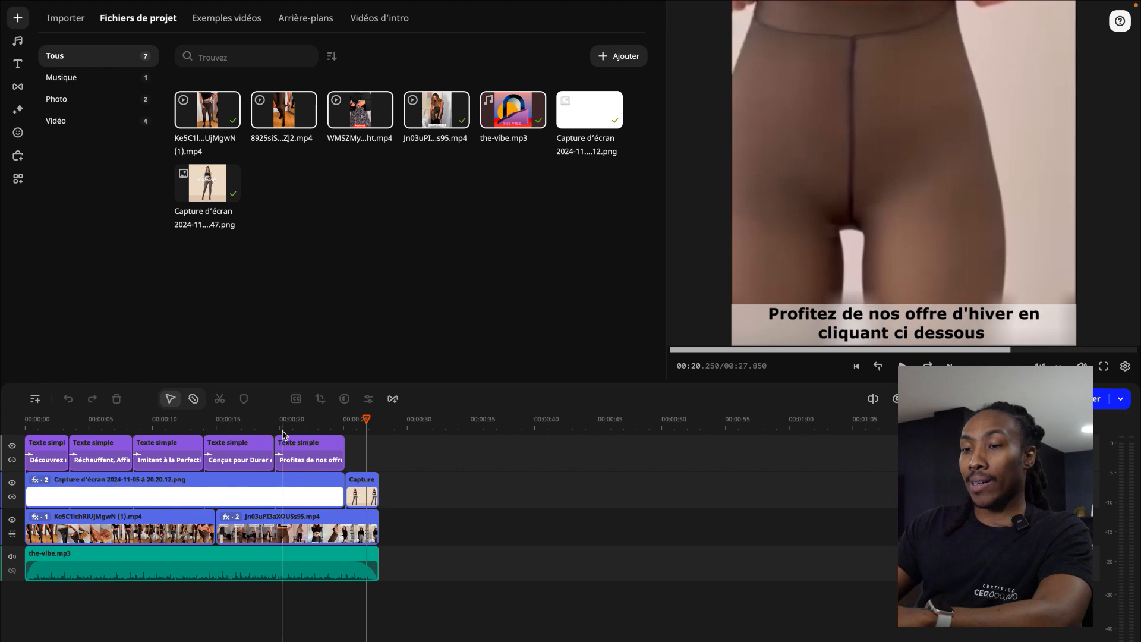
left_click_drag(274, 430, 2, 430)
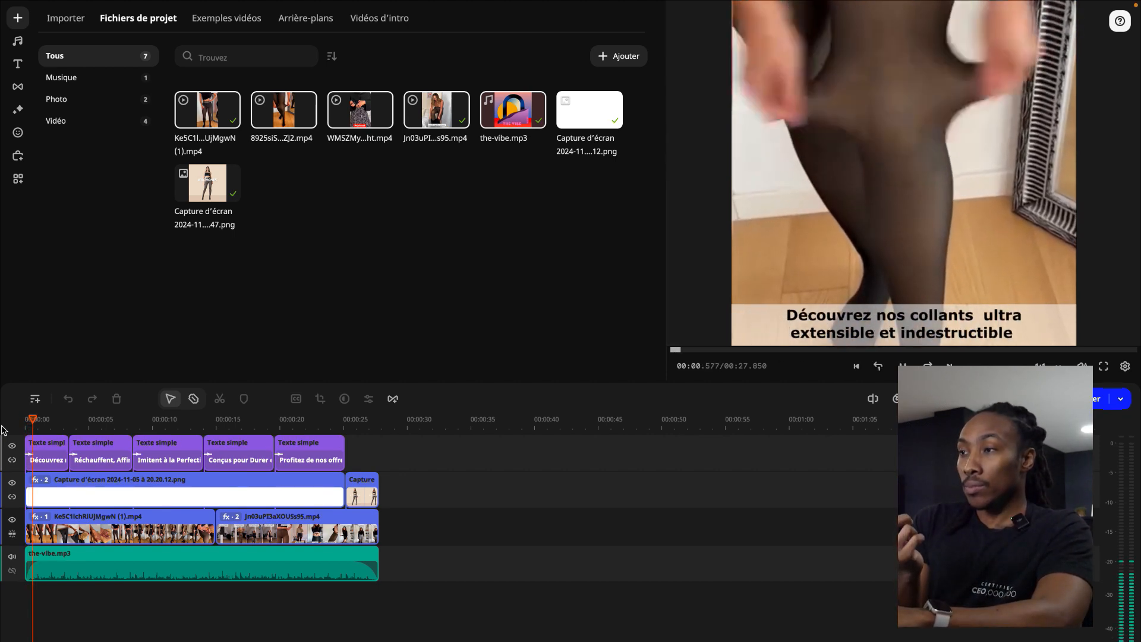
key("space")
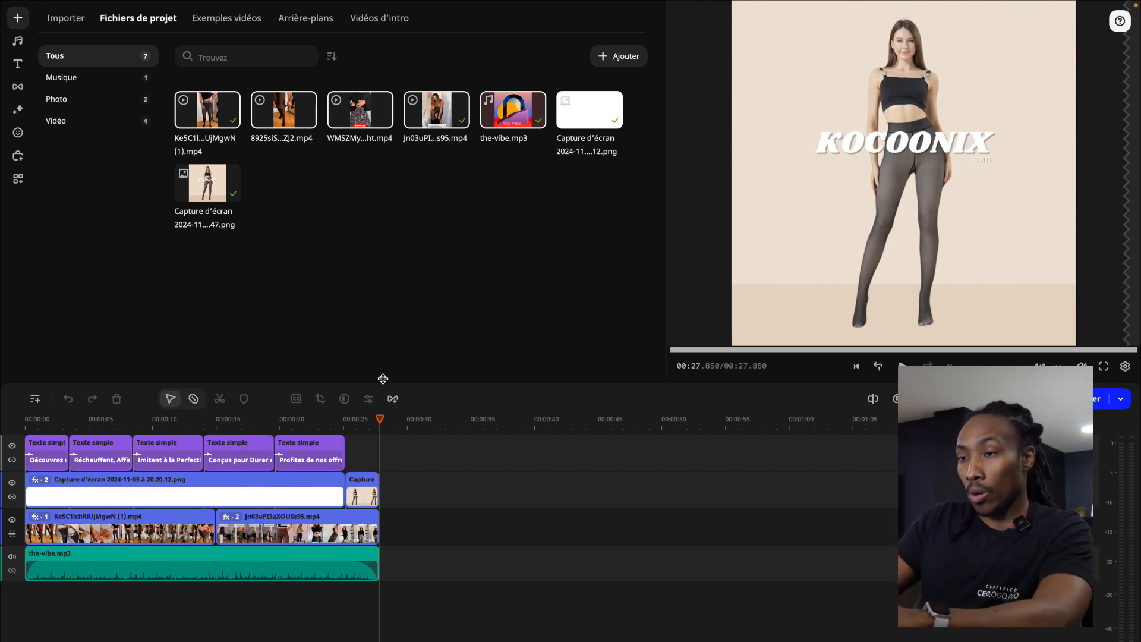
left_click(309, 420)
left_click(375, 429)
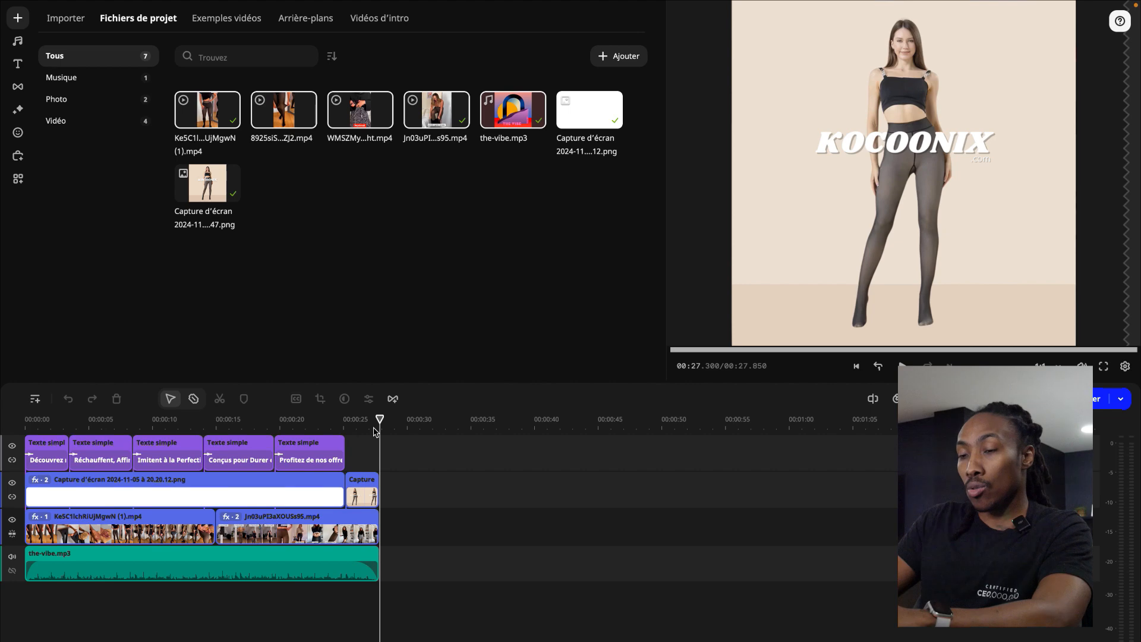
Step: Duplicate all clips of the ad and place the copy after the original with a gap, starting at about 00:32
mouse_move(408, 438)
left_mouse_down()
mouse_move(140, 597)
mouse_move(37, 588)
left_mouse_up()
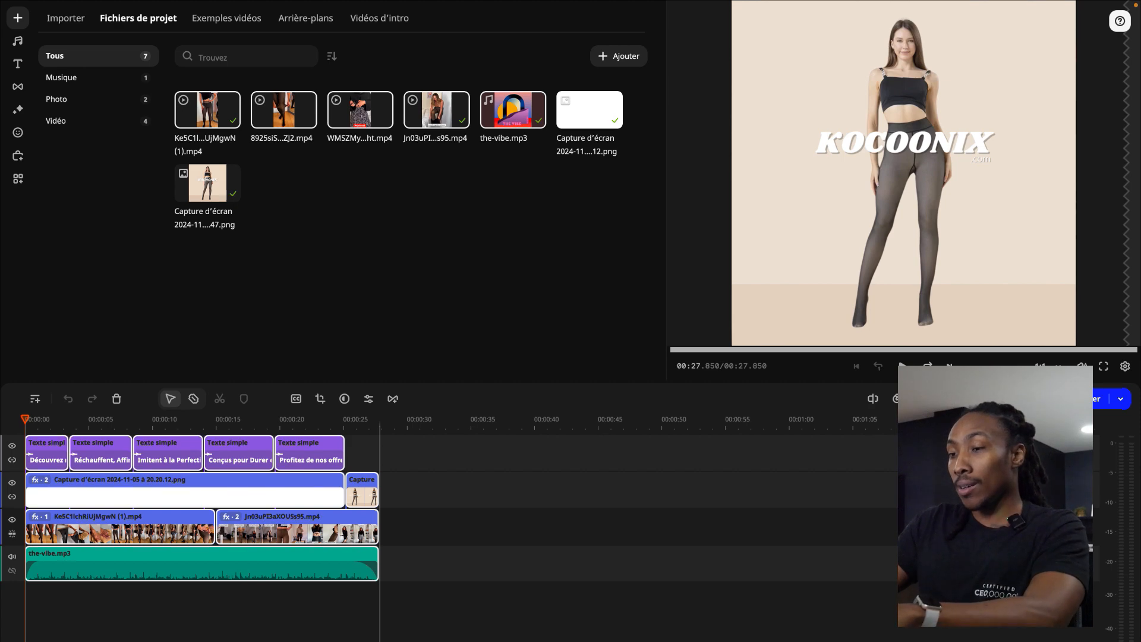
key("ctrl+v")
left_click_drag(488, 543, 530, 539)
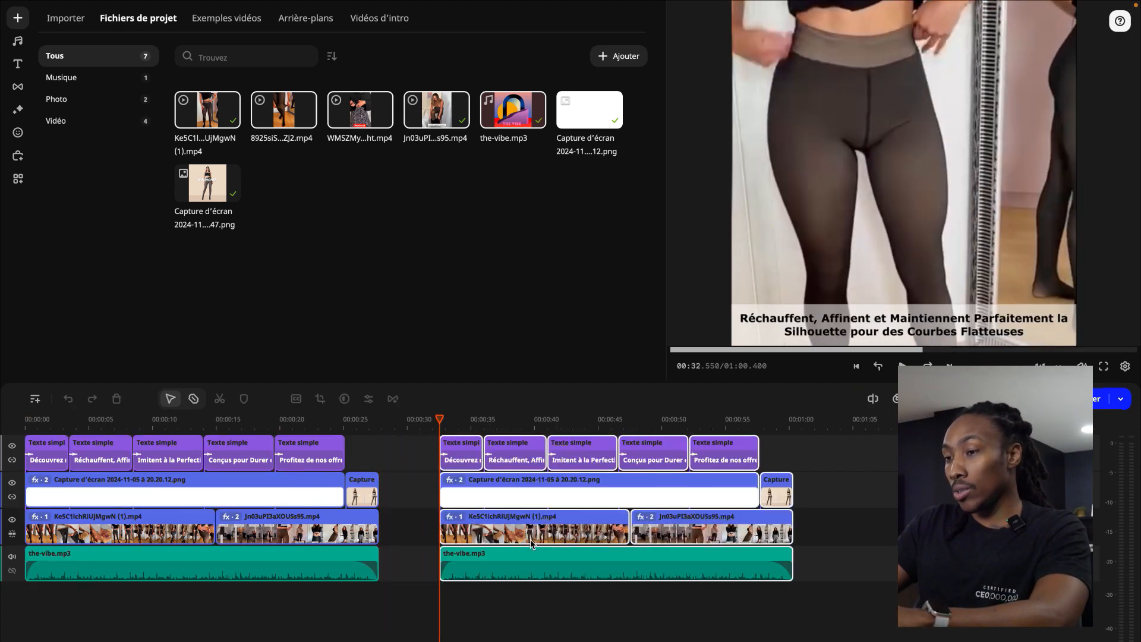
Step: In the second version, move Jn03uPI3aXOUSs95.mp4 ahead of the other video clip and align the white image overlay with its start
left_click(753, 528)
left_click_drag(753, 531, 547, 531)
left_click_drag(458, 446, 932, 492)
left_click_drag(852, 486, 691, 483)
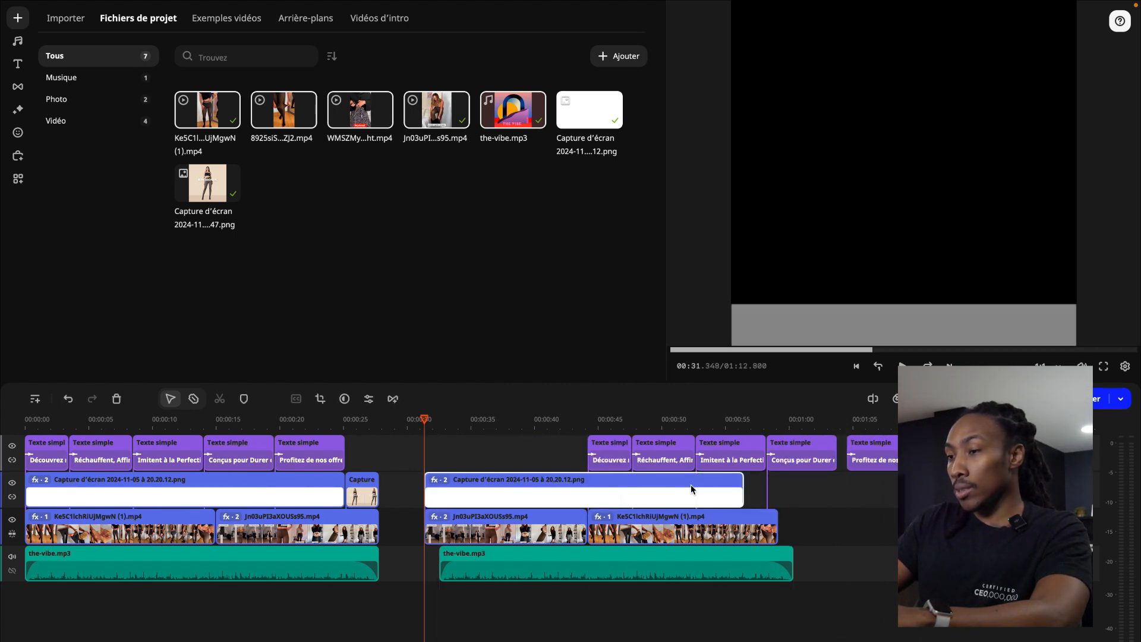
Step: Realign the second version's captions, the-vibe.mp3 music and closing Kocoonix image with the reordered video clips
left_click_drag(887, 450, 726, 447)
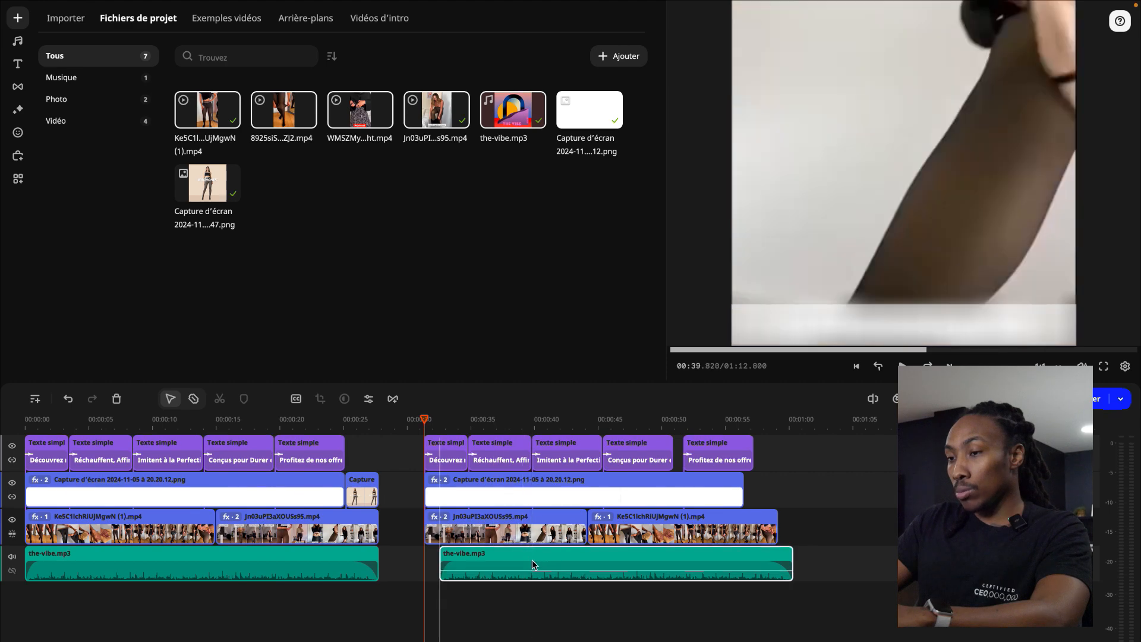
left_click_drag(537, 565, 523, 564)
left_click_drag(720, 446, 711, 449)
left_click_drag(927, 492, 755, 494)
Step: Duplicate the whole second version and place the copy after it with a gap, starting at about 01:04
key("space")
left_click(419, 424)
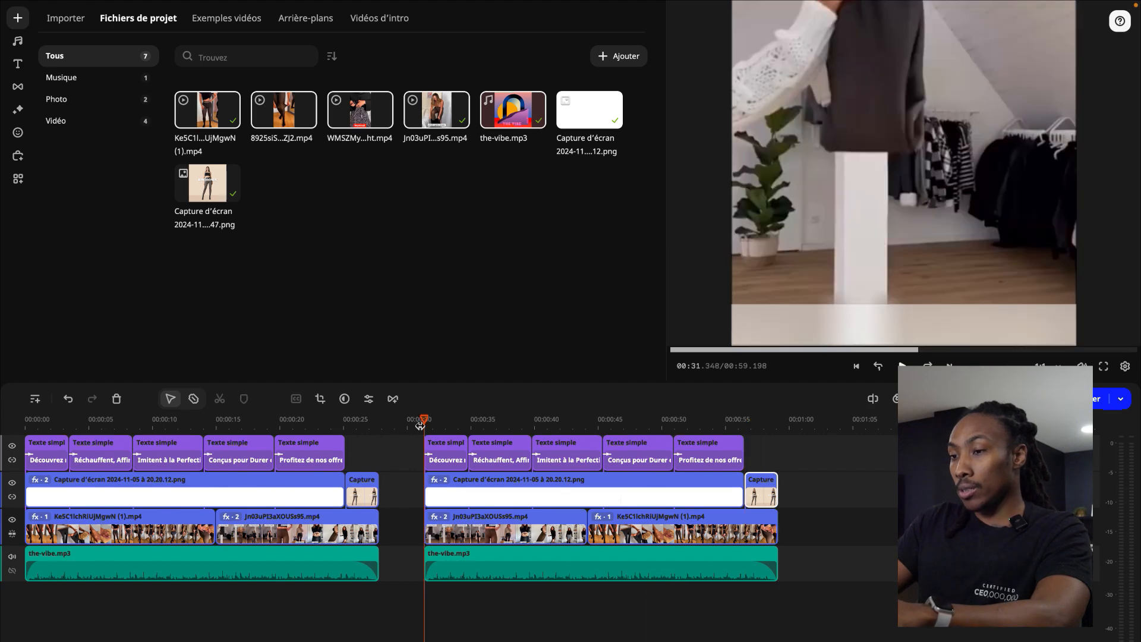
key("space")
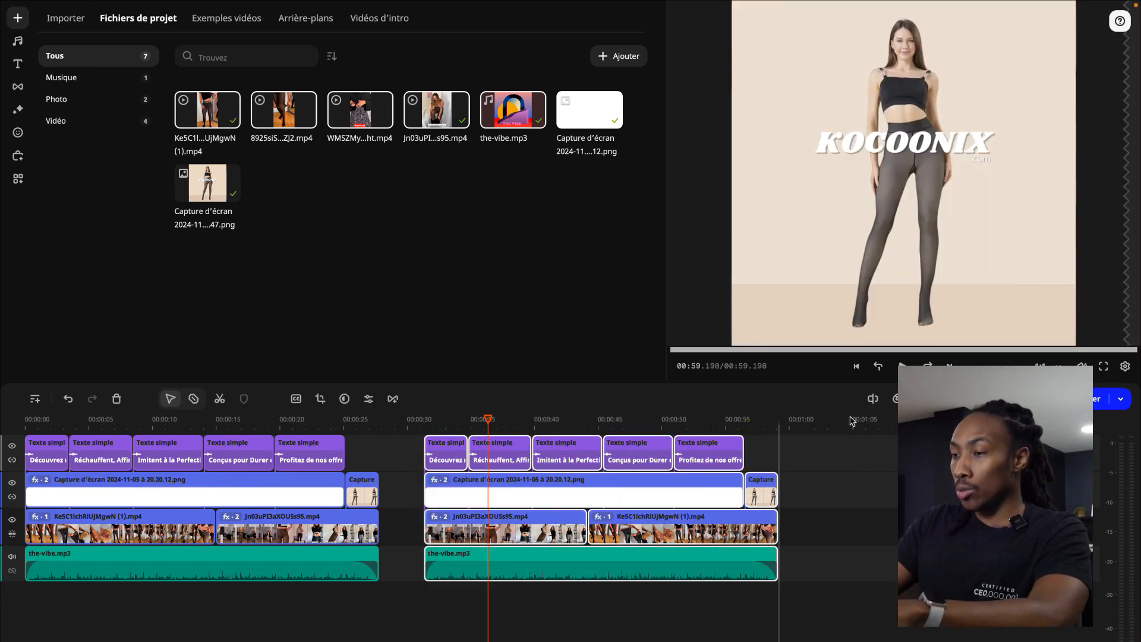
key("ctrl+v")
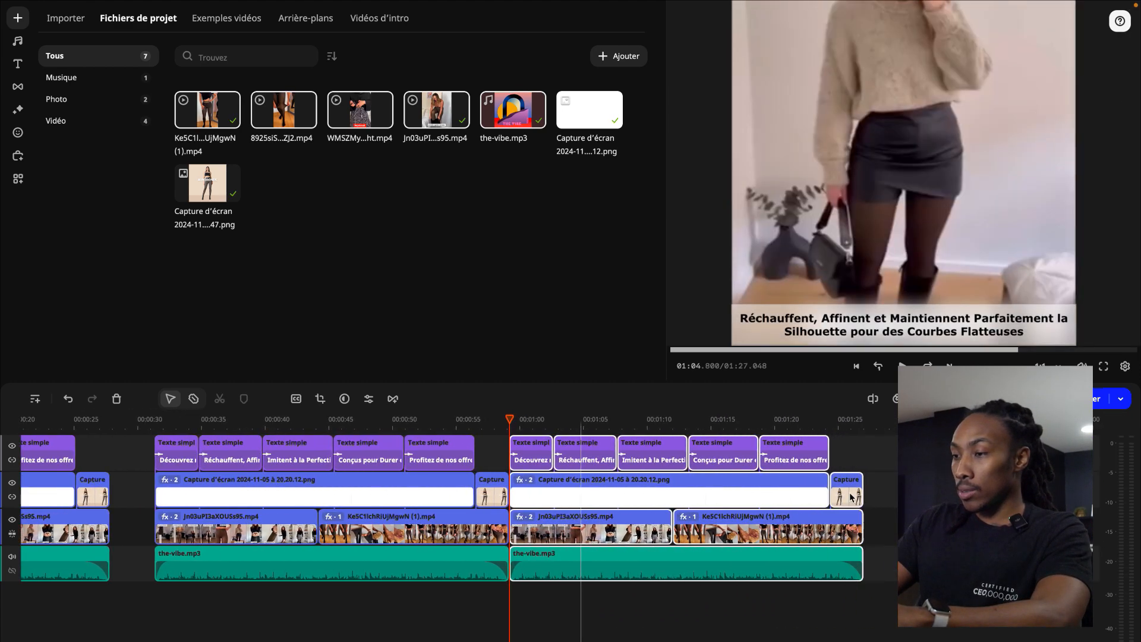
left_click_drag(558, 531, 617, 531)
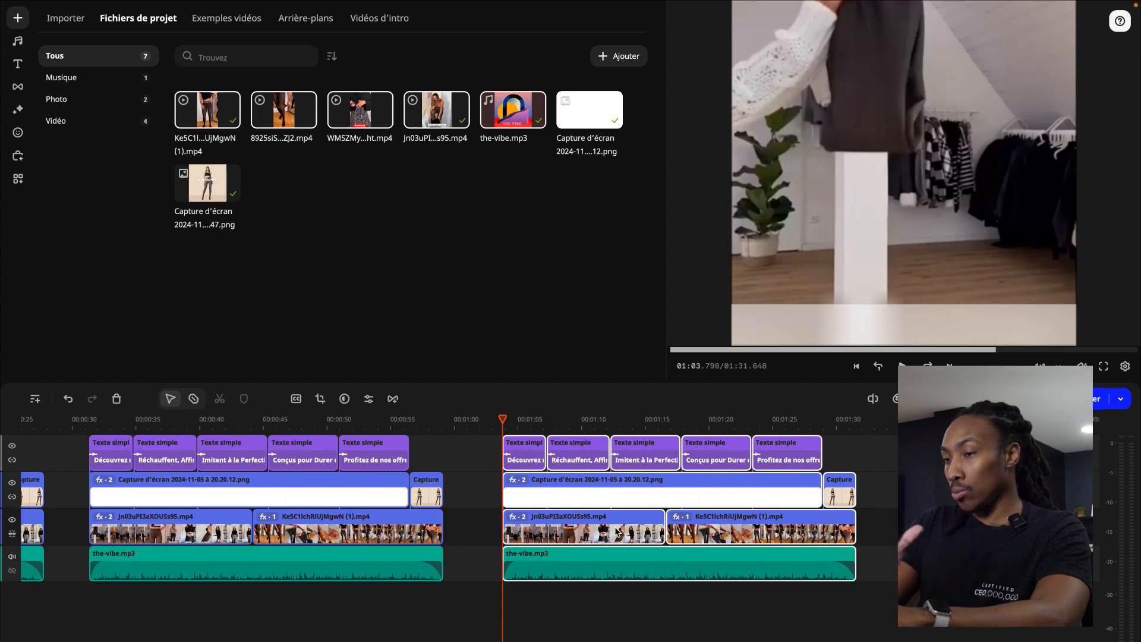
Step: Split the third version's Jn03uPI3aXOUSs95.mp4 clip at 01:10.600 and select its second part
left_click(507, 533)
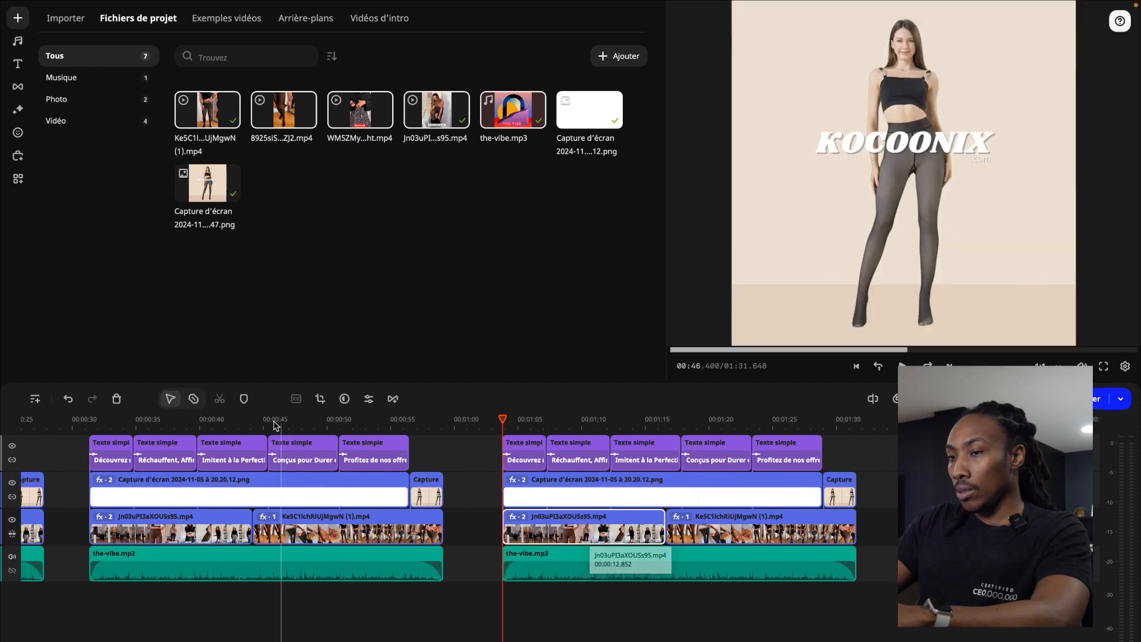
left_click_drag(503, 426, 588, 426)
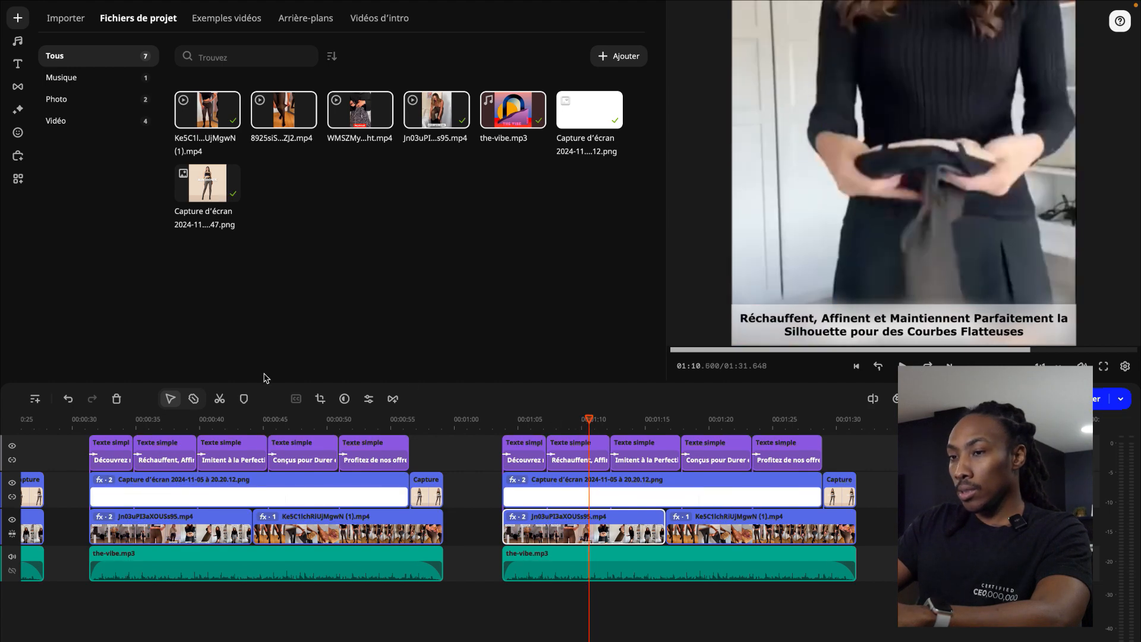
left_click(219, 399)
left_click(636, 538)
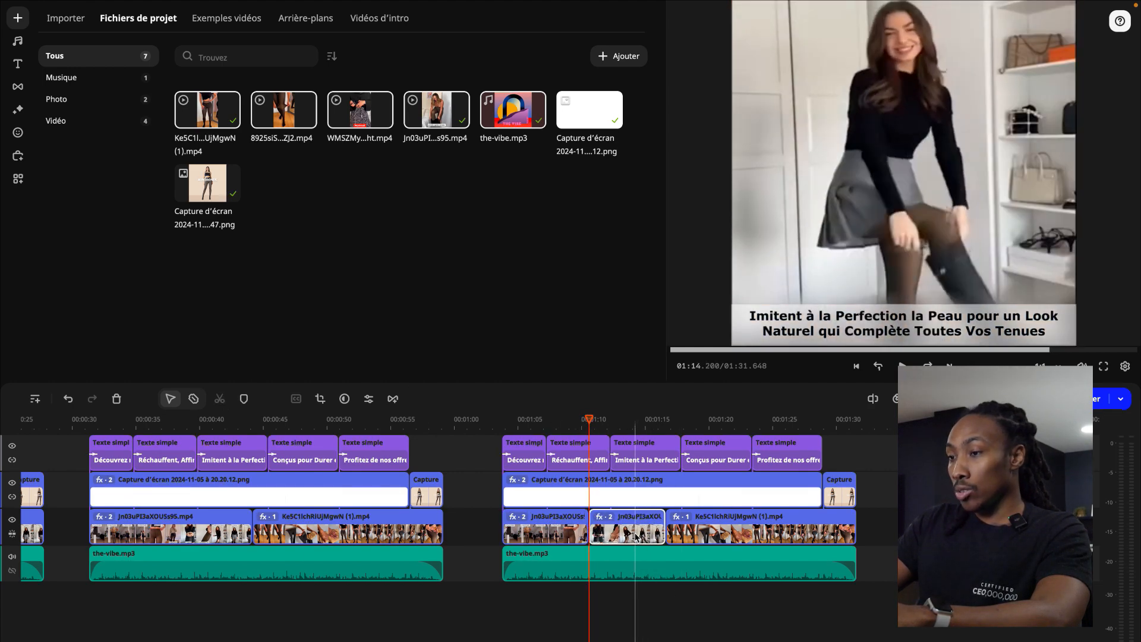
Step: Reorder the split clip so its second part opens the third version, followed by its first part
left_click_drag(635, 538, 504, 502)
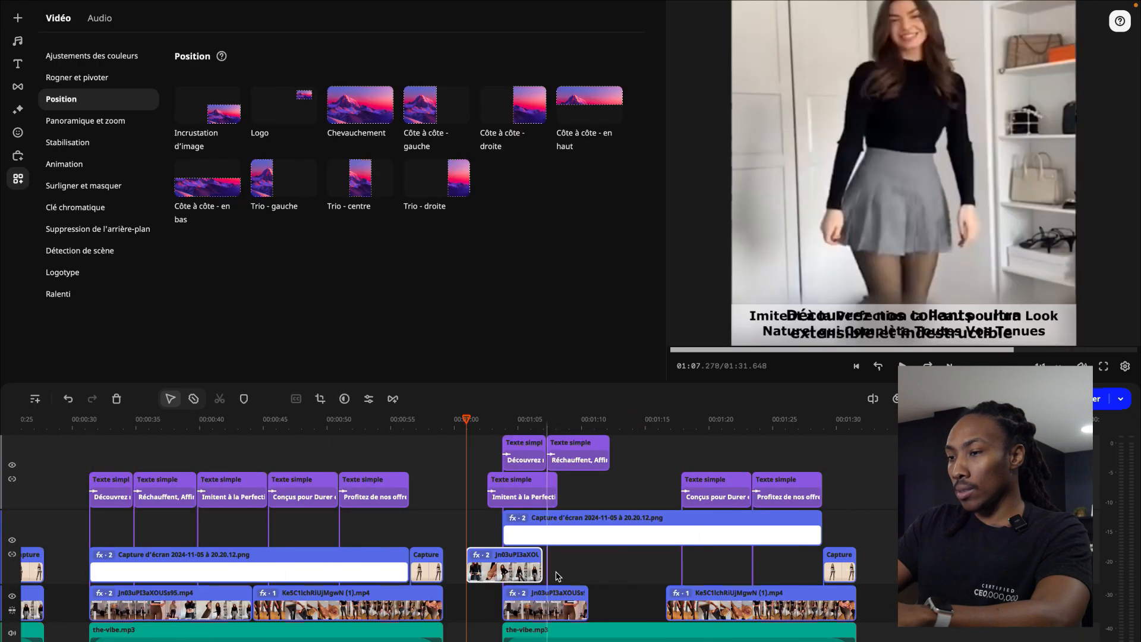
left_click_drag(550, 597, 626, 596)
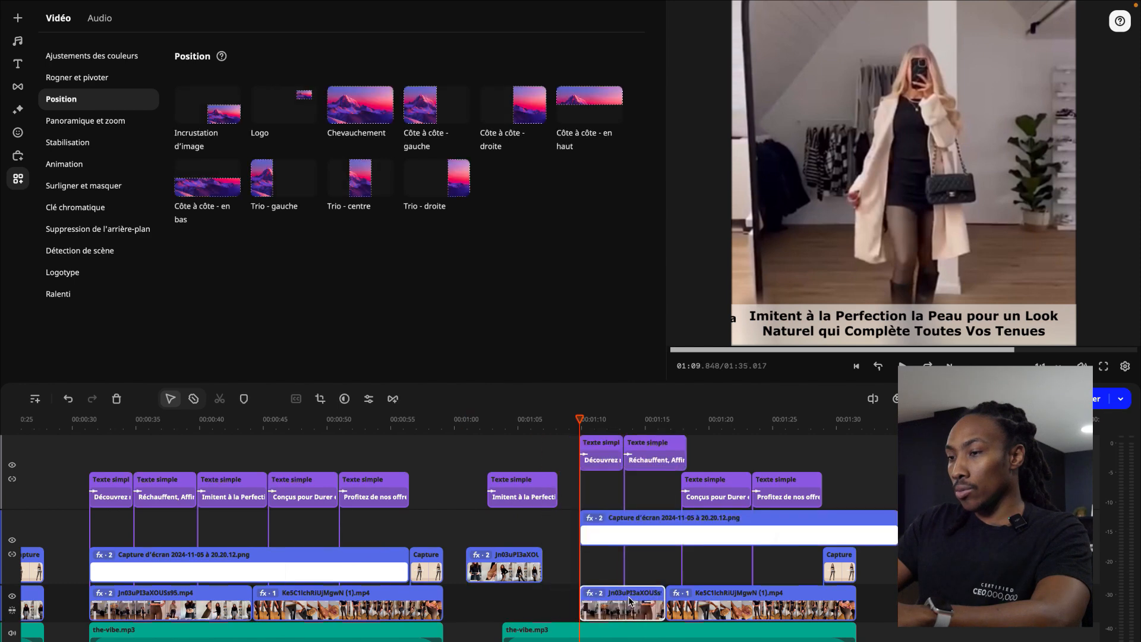
left_click_drag(495, 557, 533, 595)
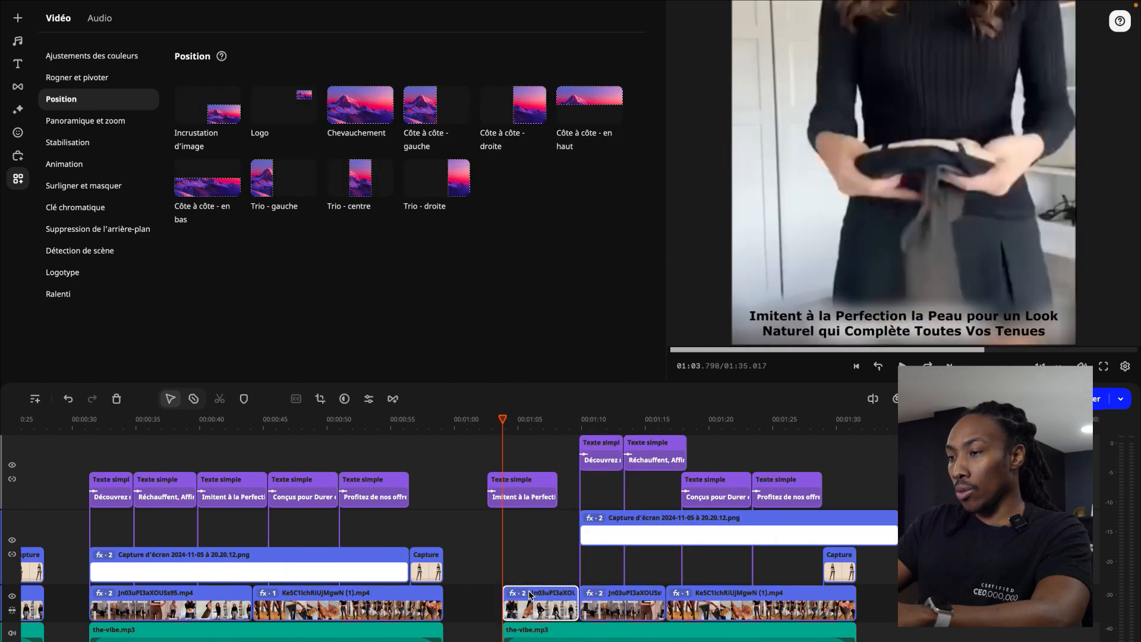
Step: Realign the third version's white overlay and captions, putting the "Imitent à la Perfection" caption first, and preview the opening
left_click_drag(687, 538, 600, 531)
left_click_drag(548, 501, 552, 460)
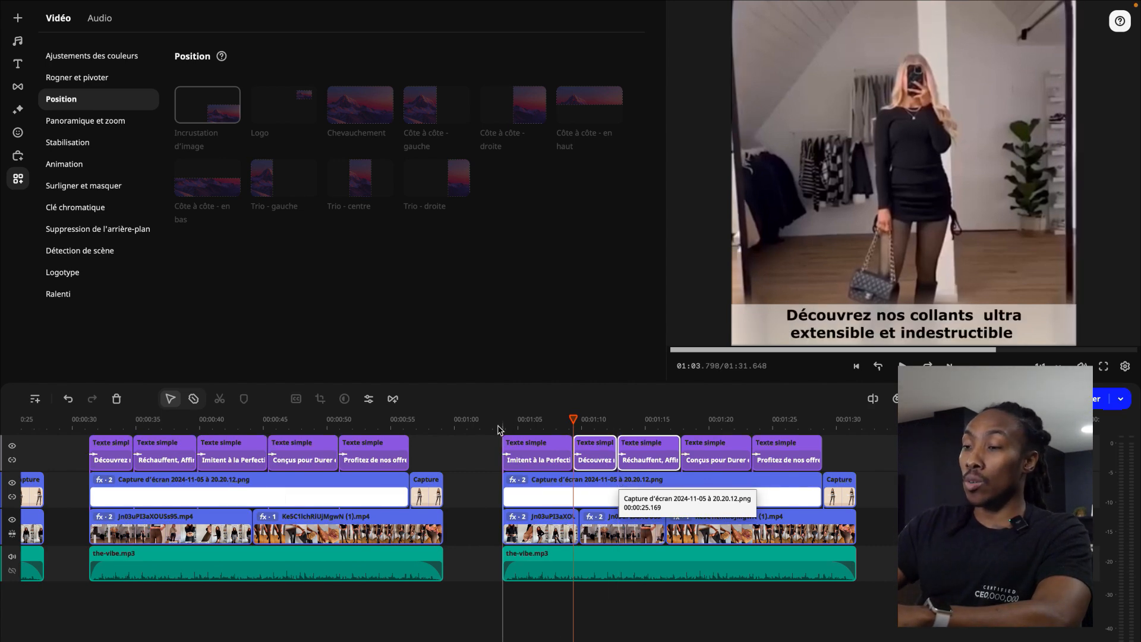
left_click(560, 420)
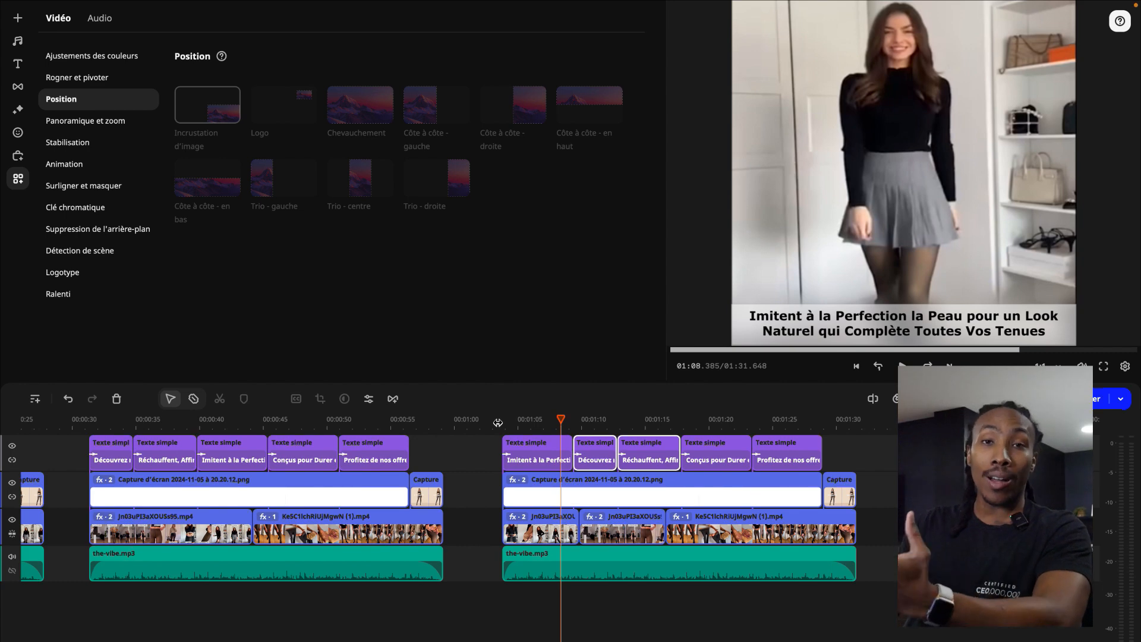
Step: Define an export segment spanning the whole third version, from 01:03.798 to 01:31.640
left_click_drag(425, 420, 428, 419)
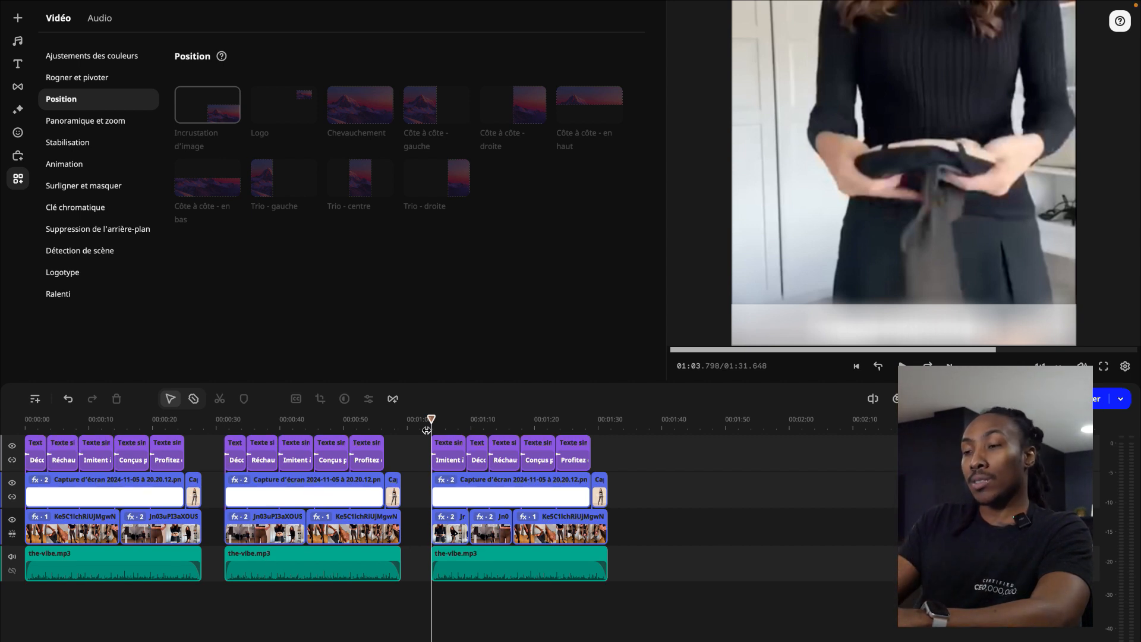
left_click(1122, 399)
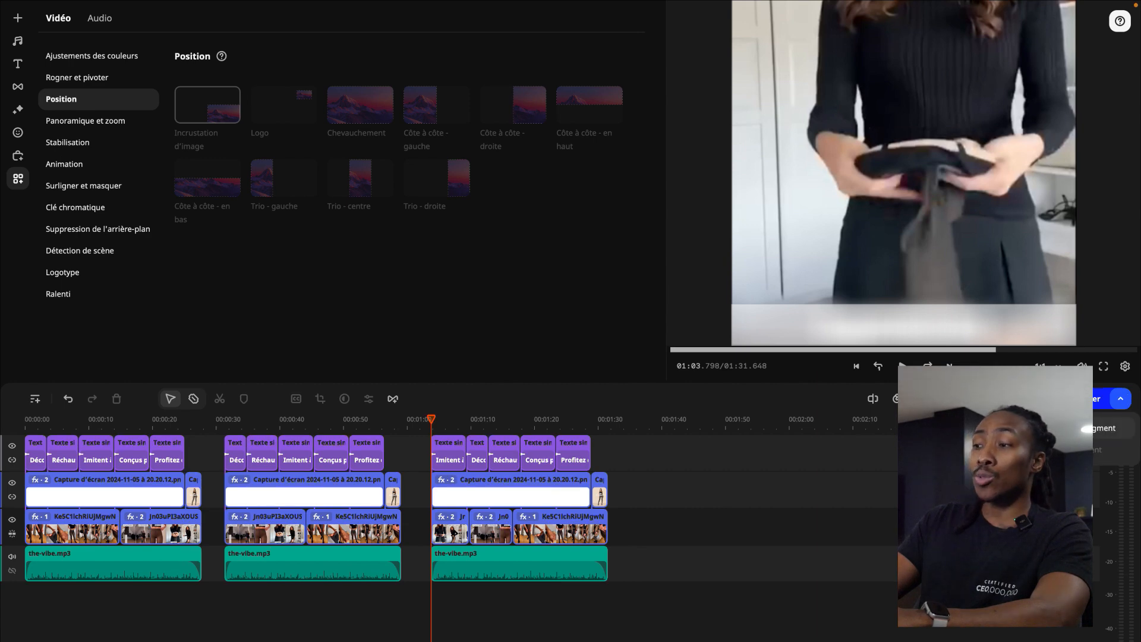
left_click(1085, 428)
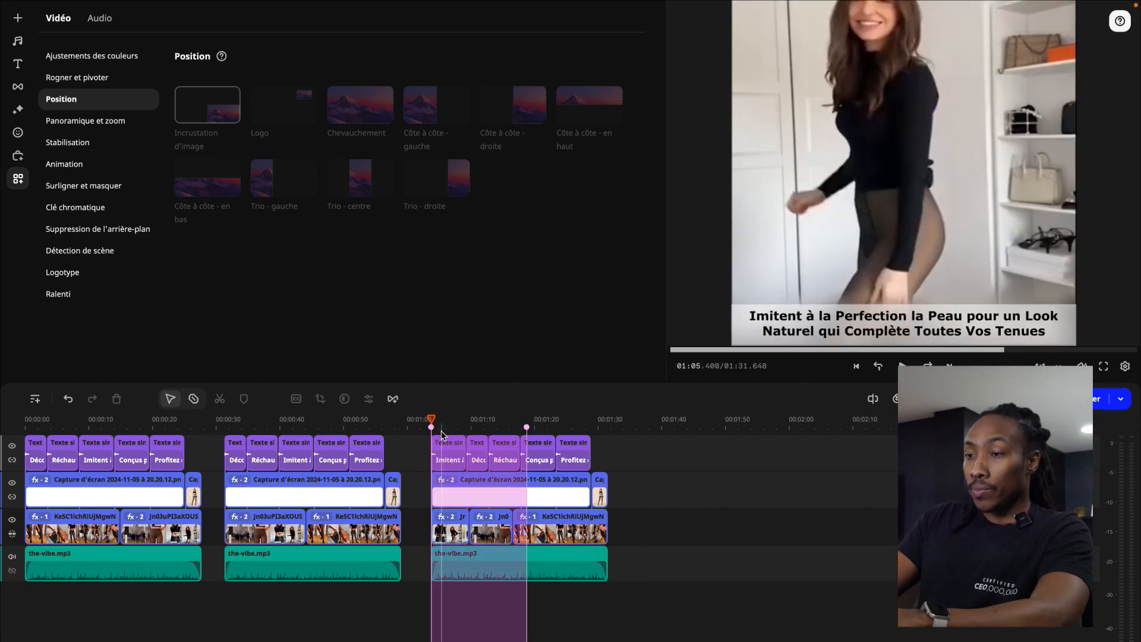
scroll(433, 433, "up", 3)
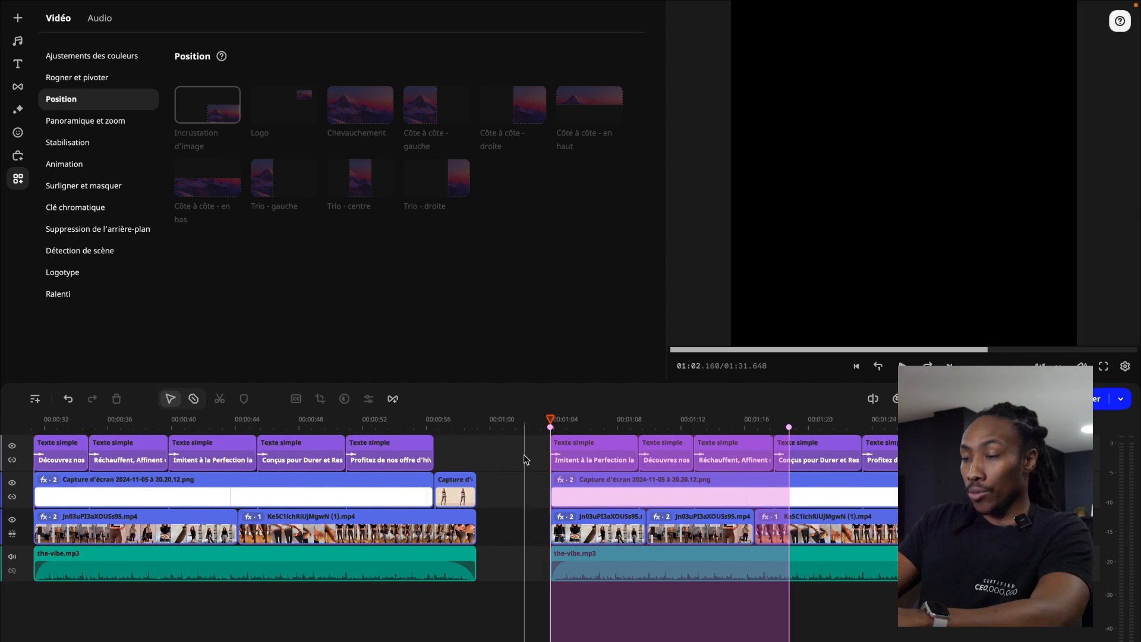
scroll(523, 454, "right", 4)
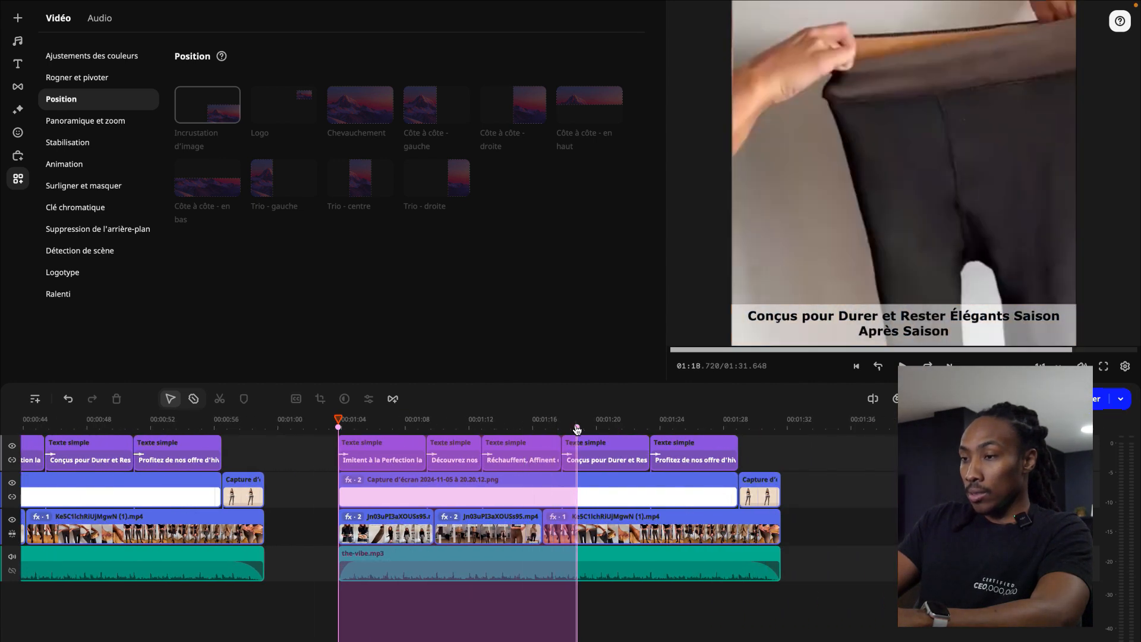
left_click_drag(575, 448, 789, 437)
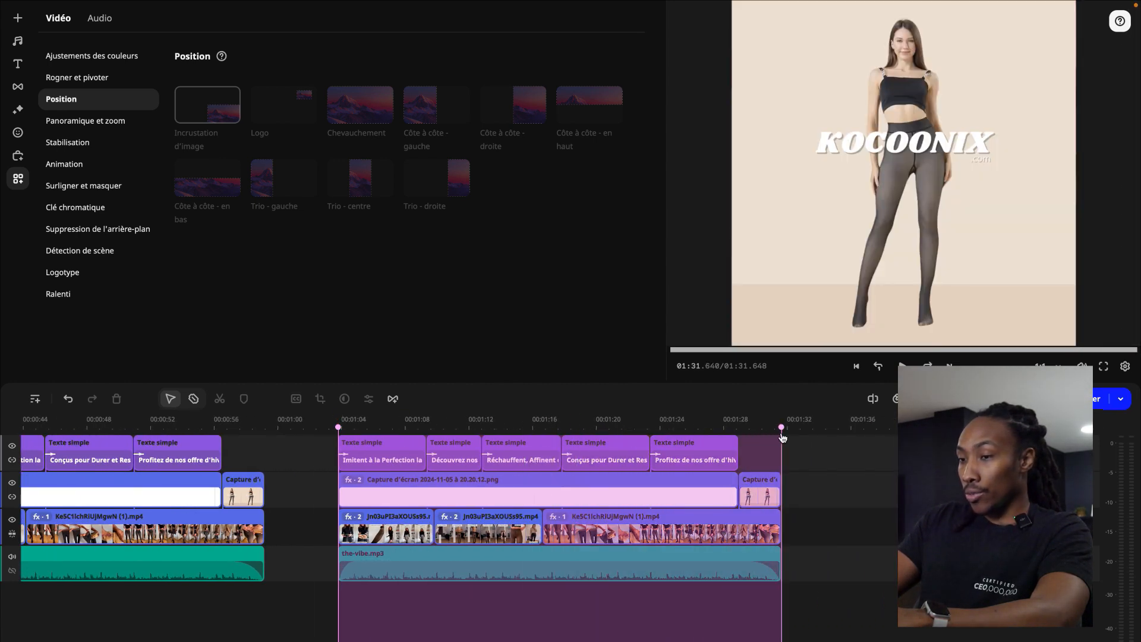
Step: Export the selected segment to the Desktop as an MP4 titled "Vidéo #1" and show its output folder
left_click(1121, 399)
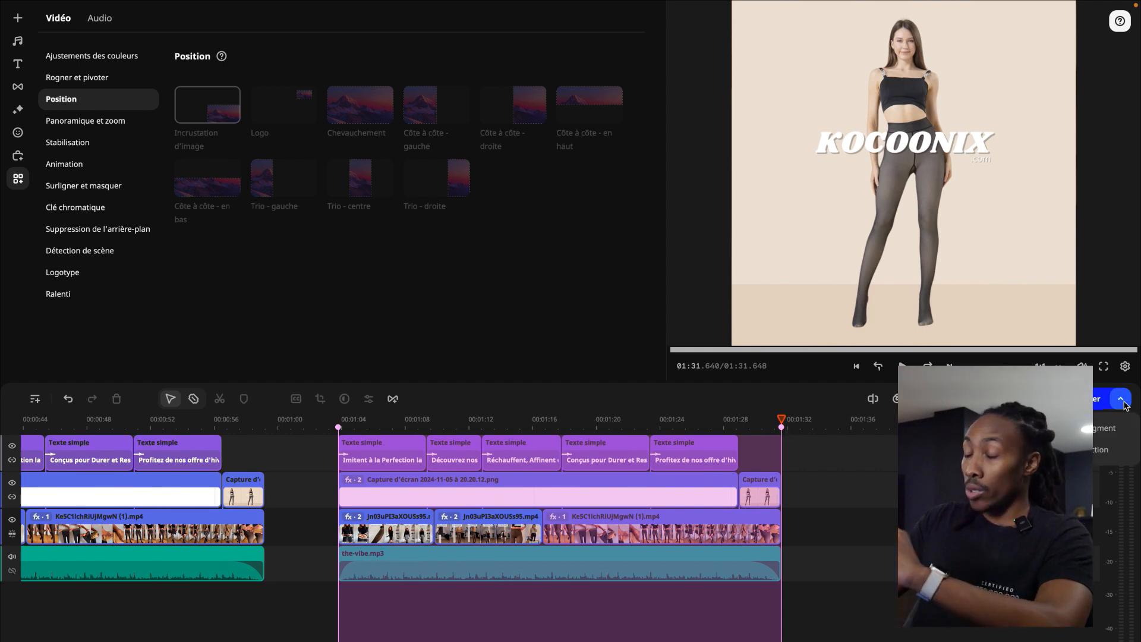
left_click(1093, 430)
triple_click(637, 239)
type("Vidéo #1")
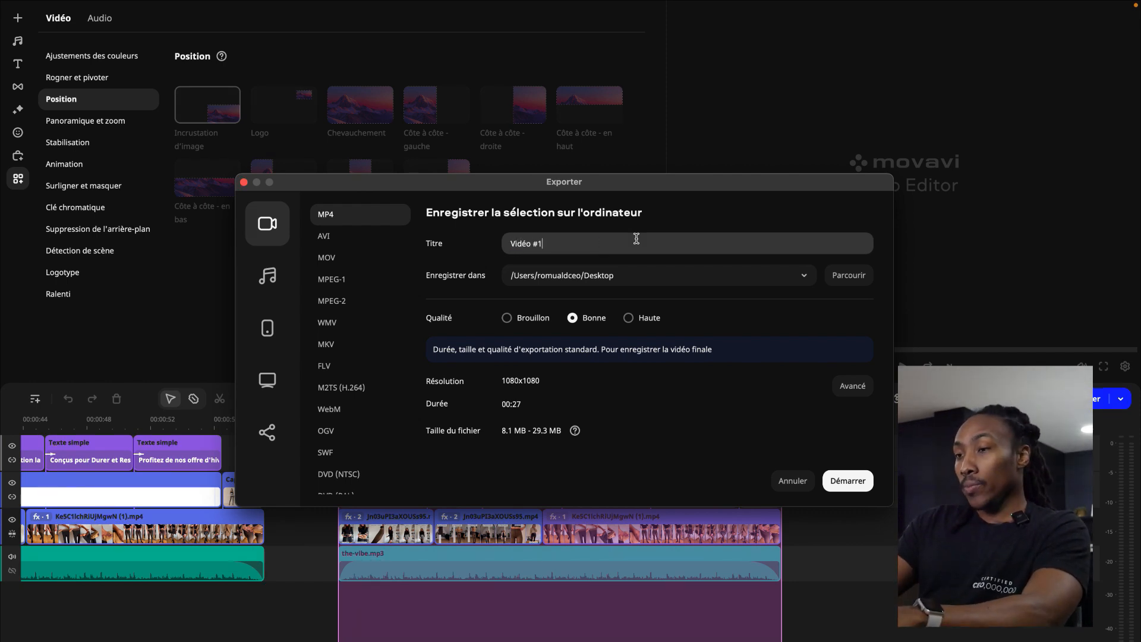
left_click(835, 480)
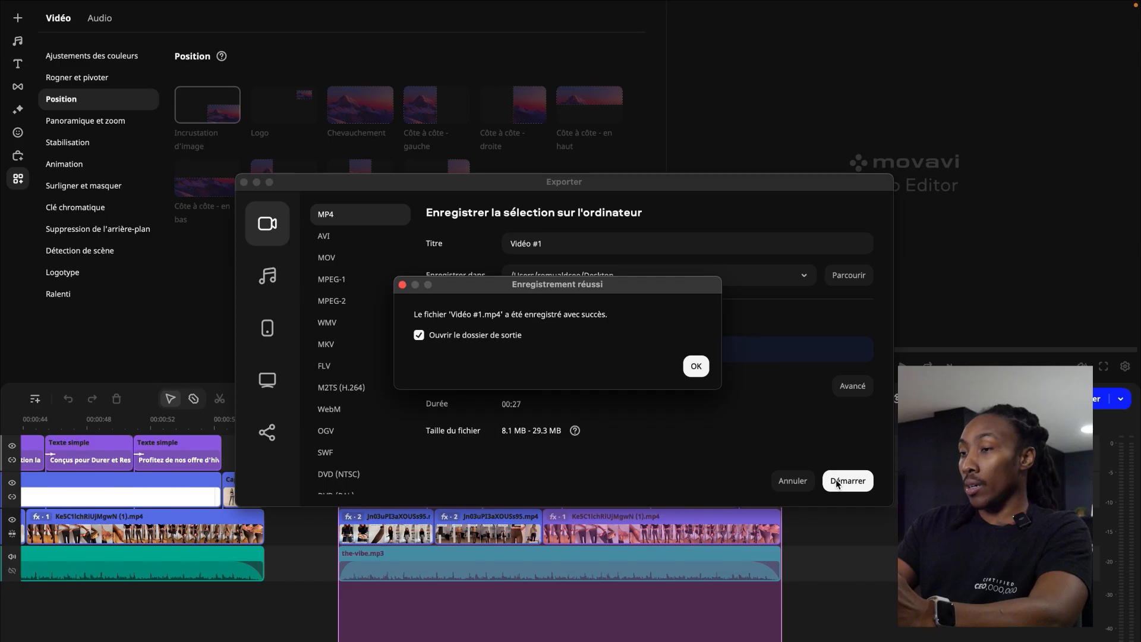
key("Return")
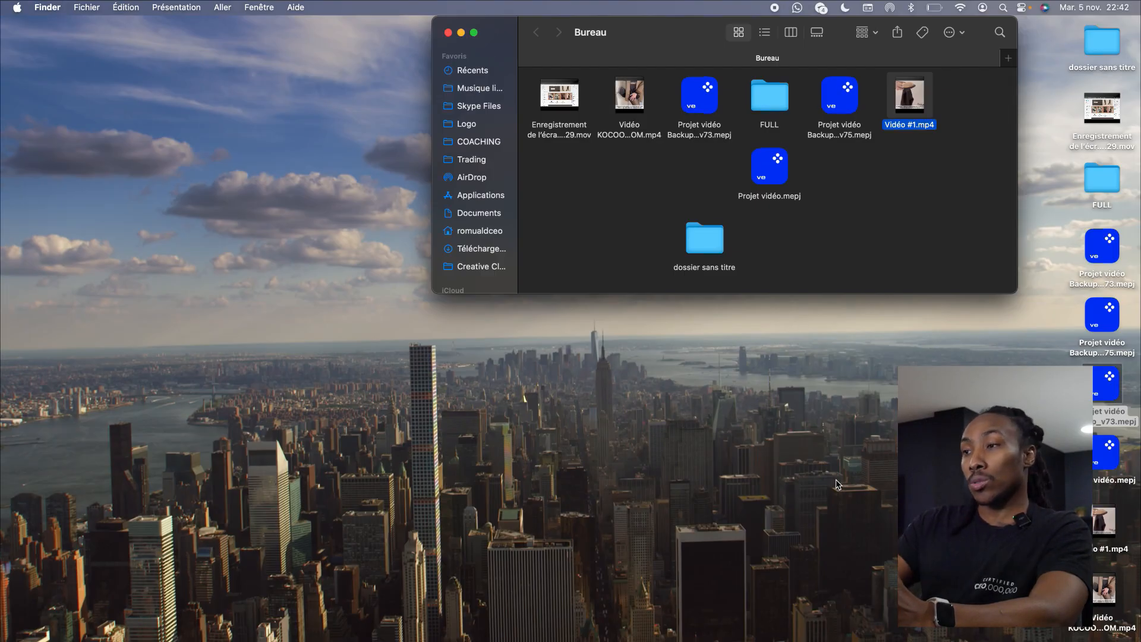
Step: Play the exported Vidéo #1.mp4 from the desktop and check the transition between clips around 00:13
double_click(1112, 468)
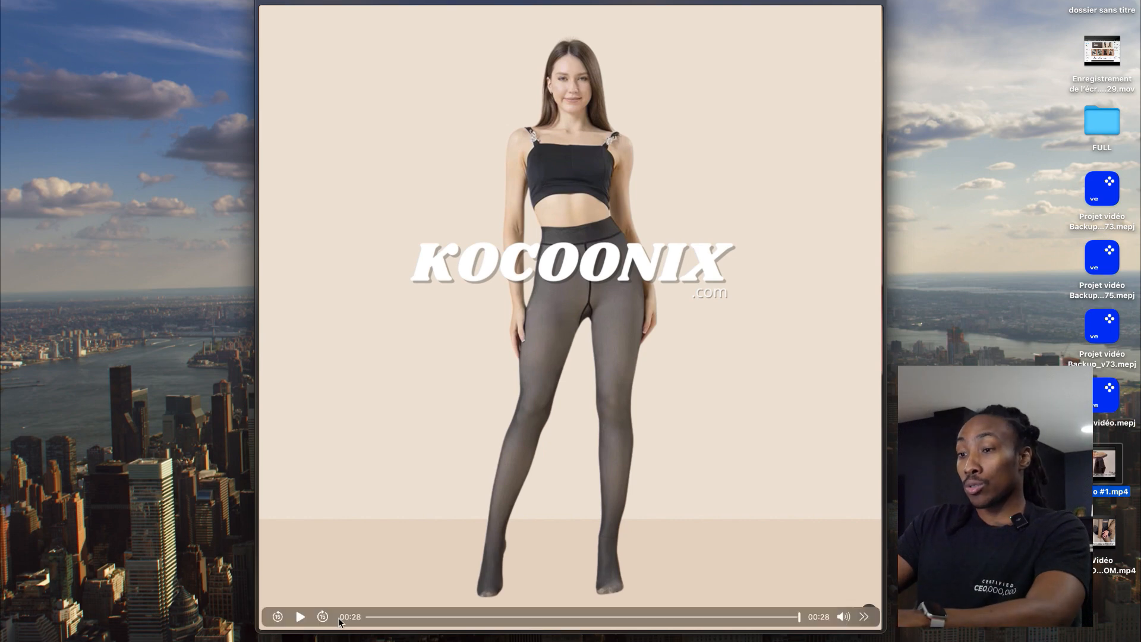
left_click(468, 618)
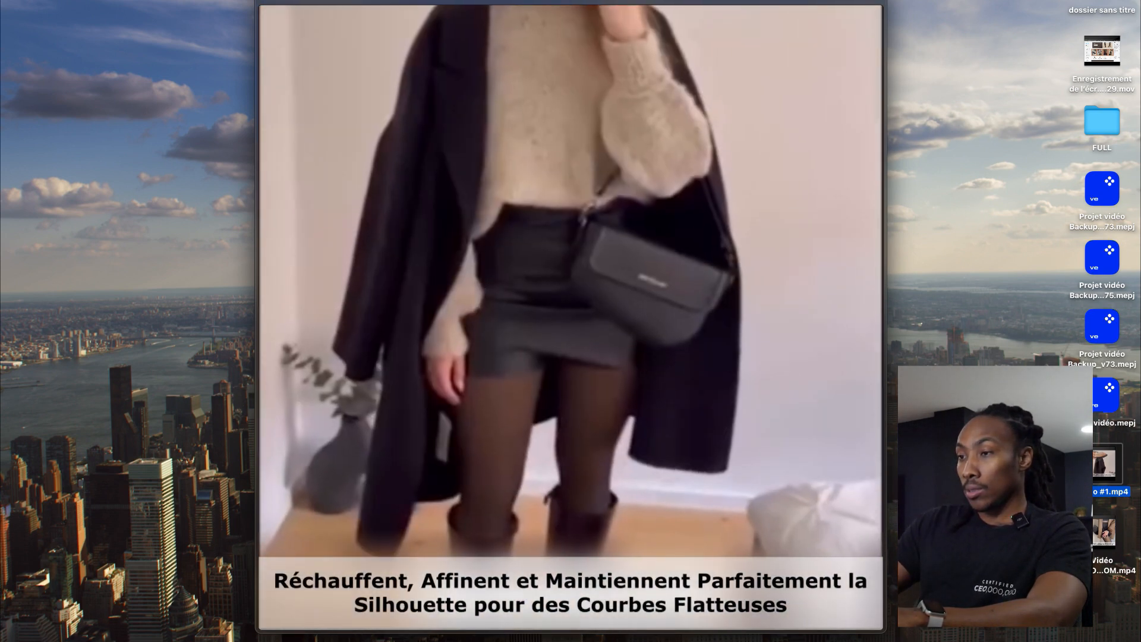
key("space")
key("space")
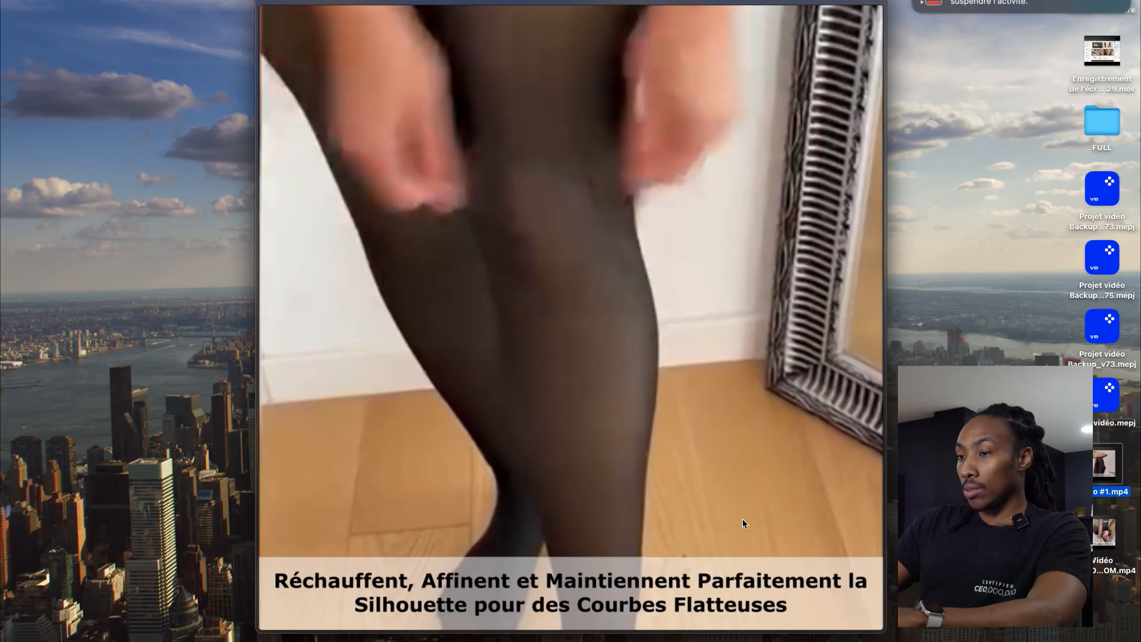
left_click(552, 618)
left_click_drag(552, 619, 531, 619)
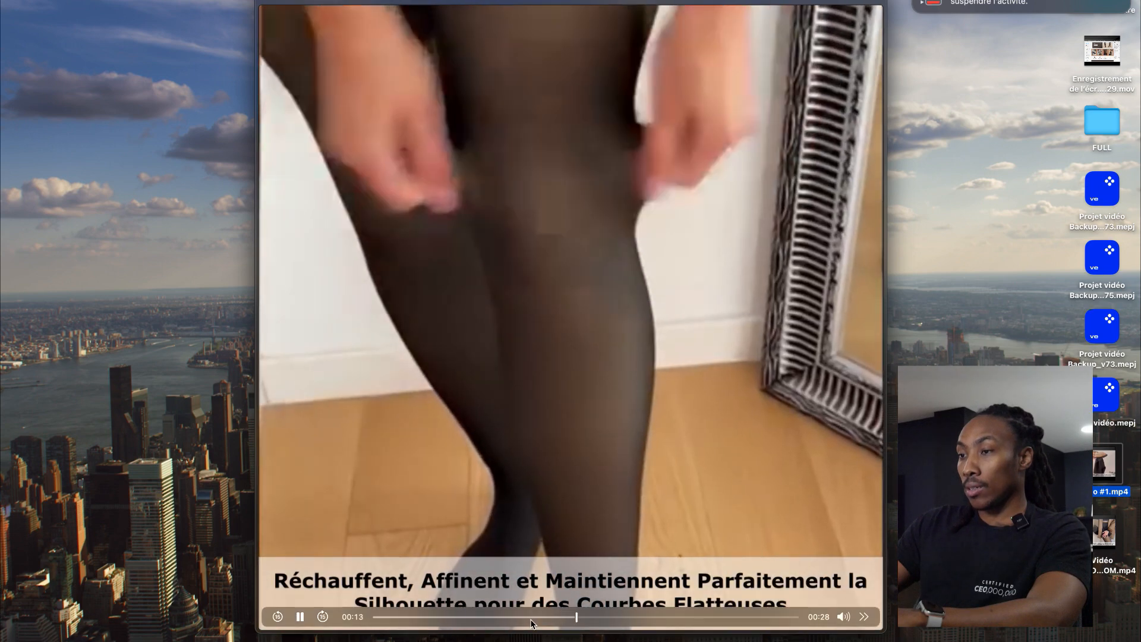
key("space")
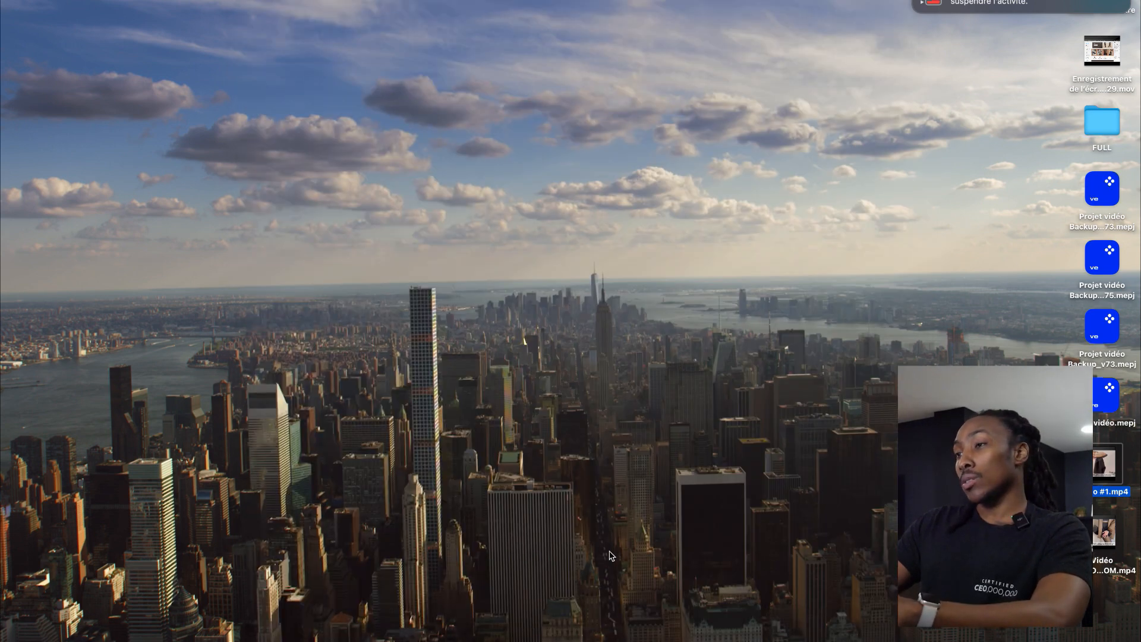
Step: Return to the video editor and trim the start of the third version's last video clip to about 01:17.130
key("ctrl+Right")
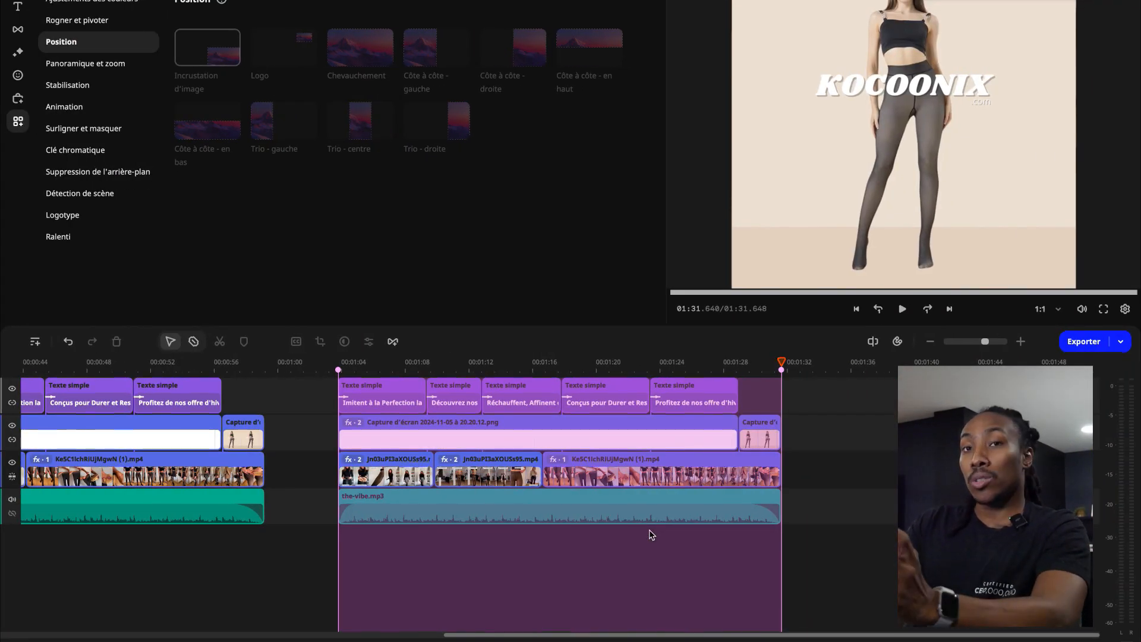
left_click(605, 481)
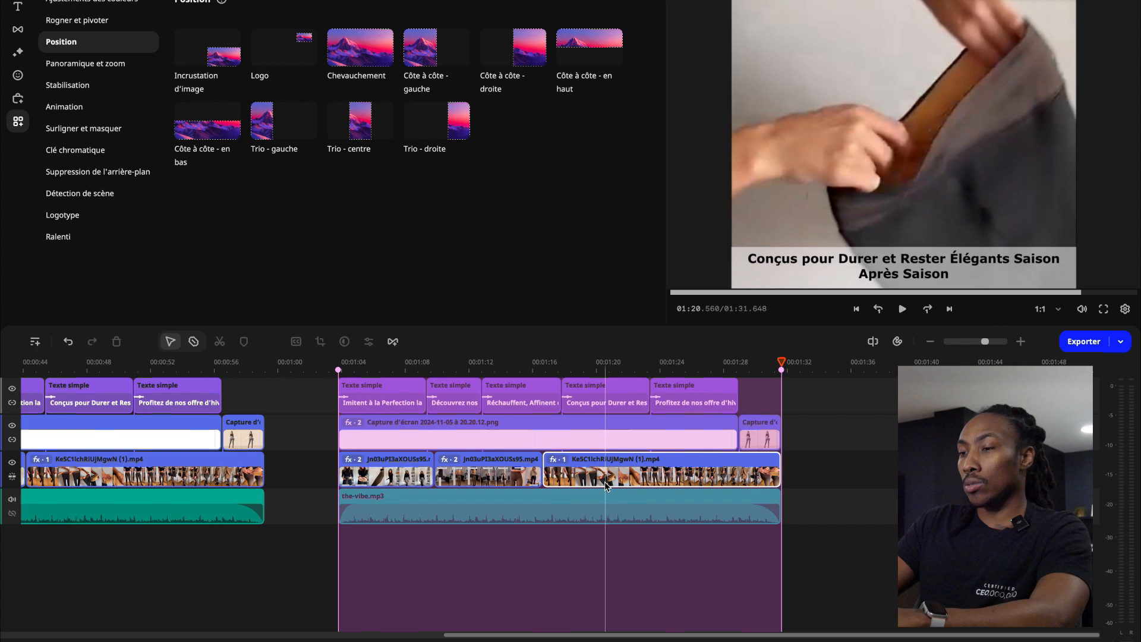
left_click(542, 482)
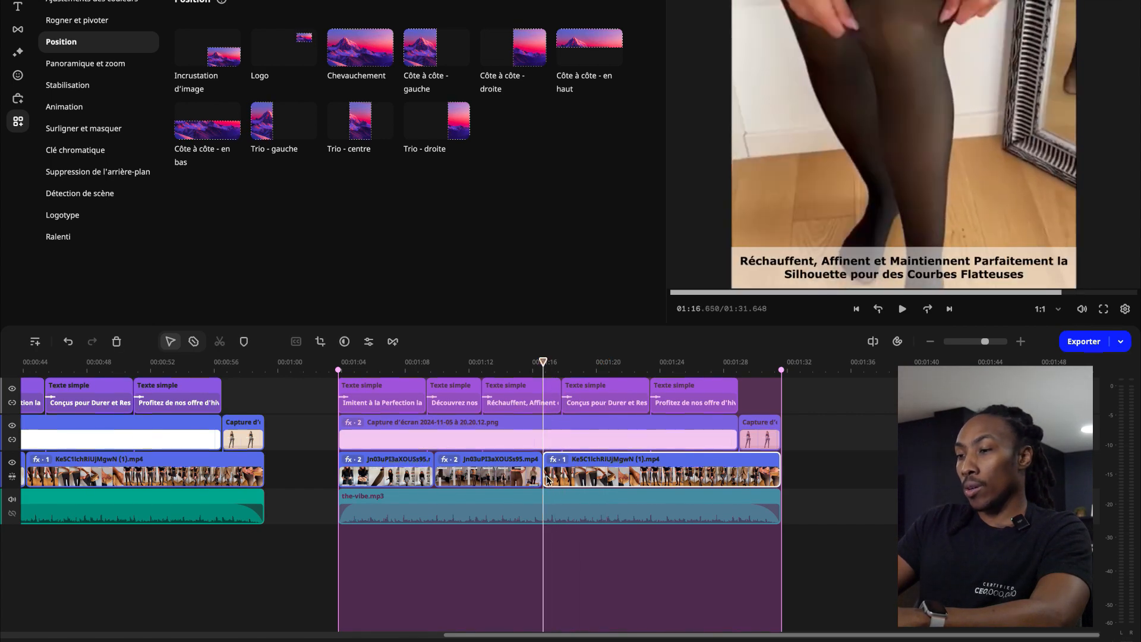
left_click(541, 481)
left_click(545, 479)
left_click_drag(544, 479, 555, 479)
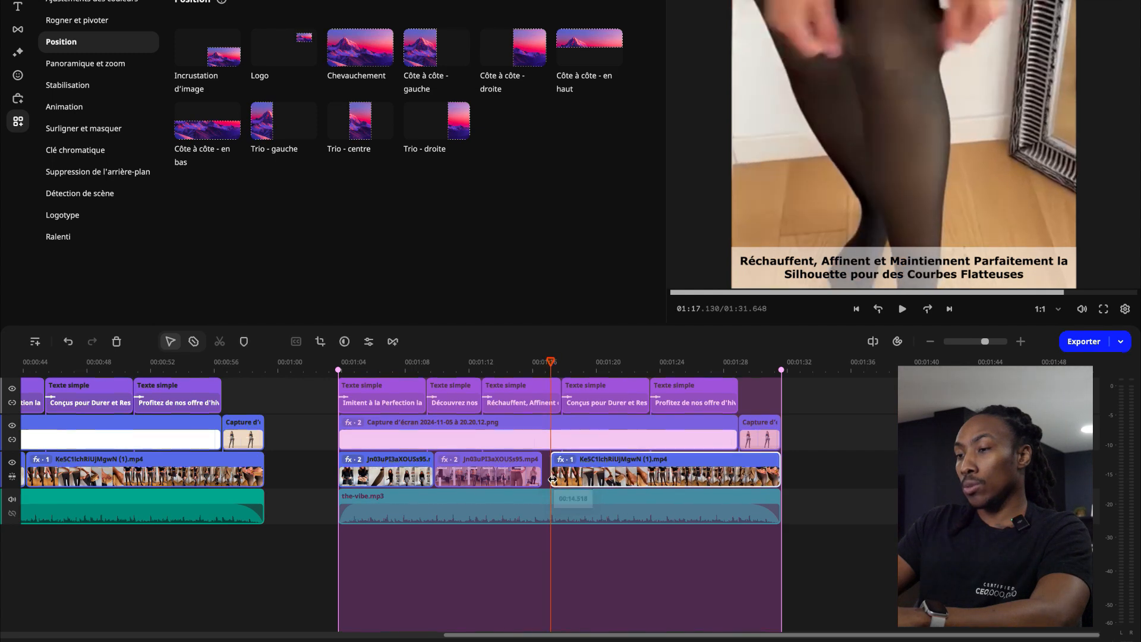
left_click_drag(625, 480, 627, 410)
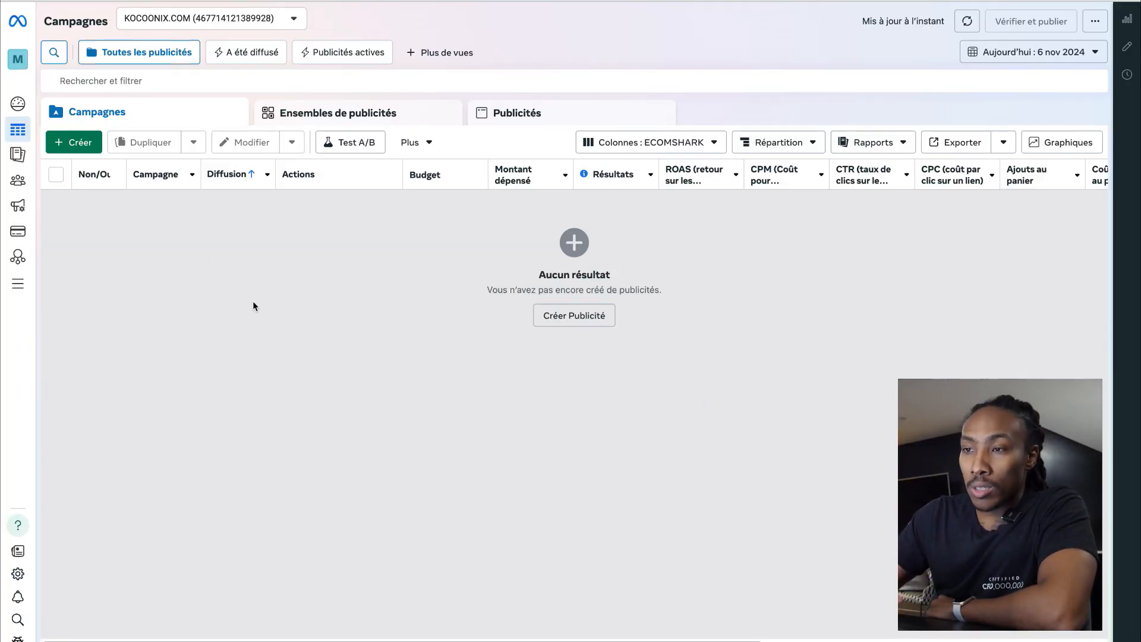
Step: In Meta Ads Manager, create an auction campaign with the Ventes objective and the manual sales setup
left_click(90, 148)
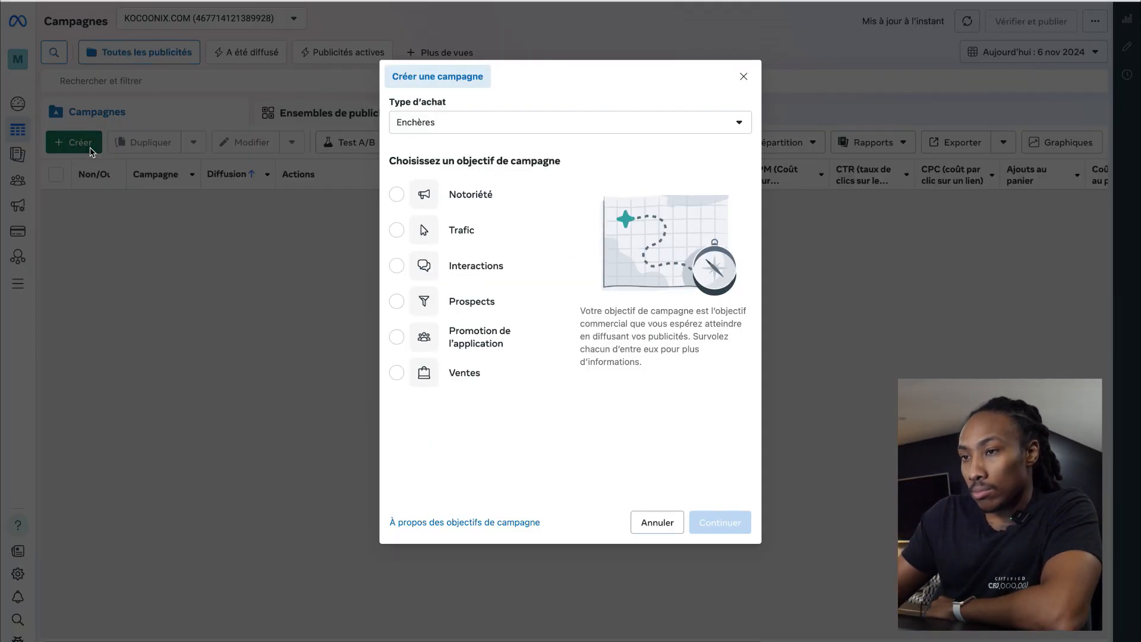
left_click(471, 373)
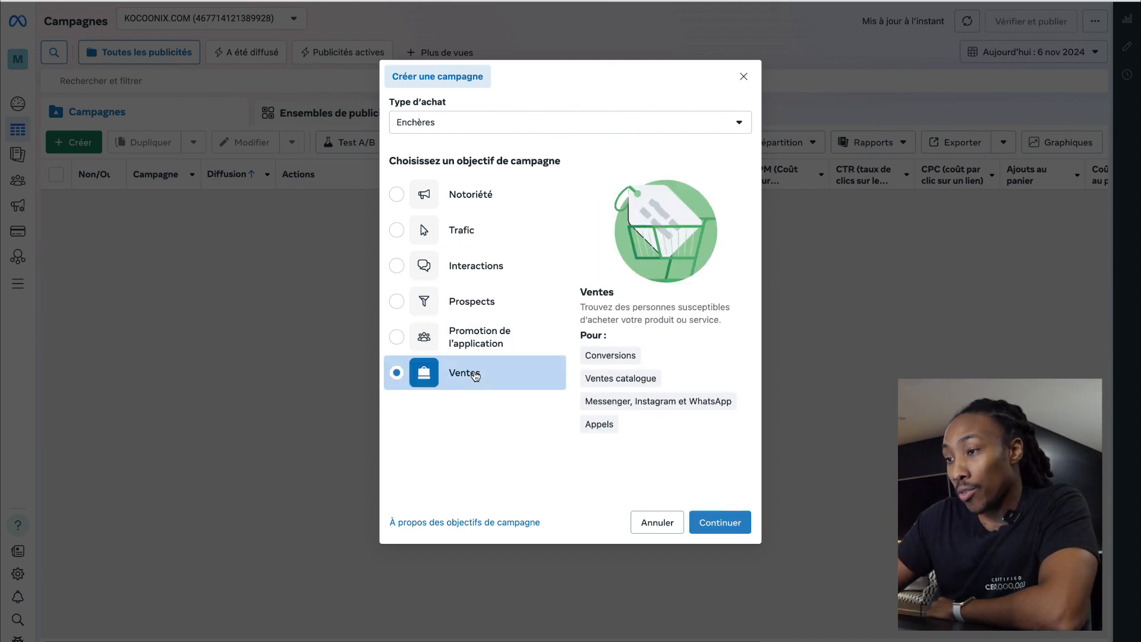
left_click(719, 523)
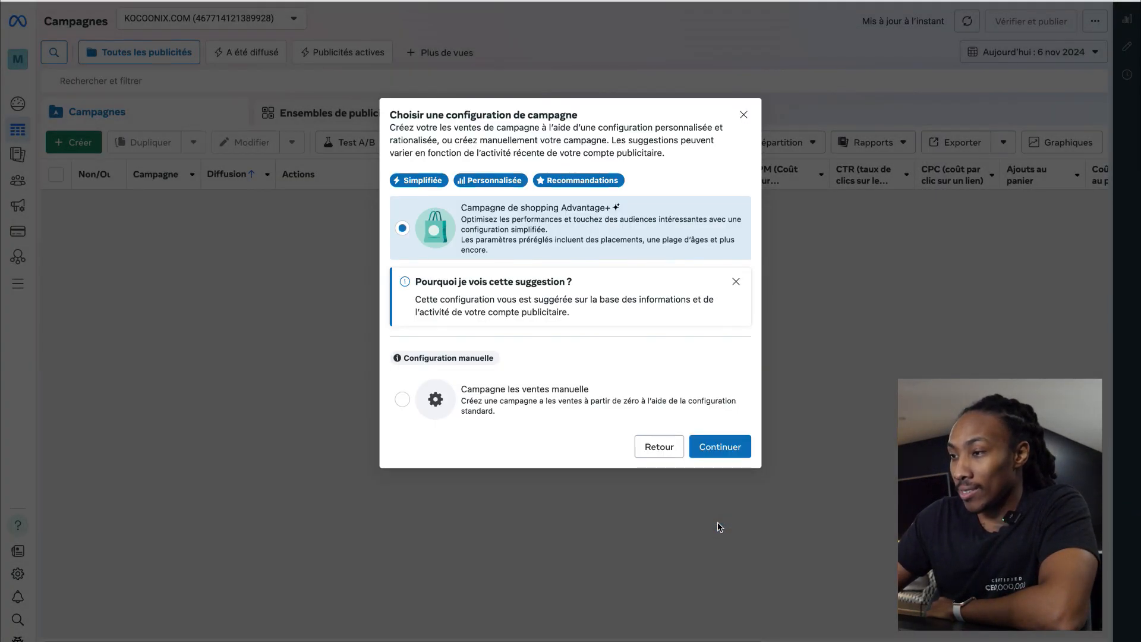
left_click(539, 403)
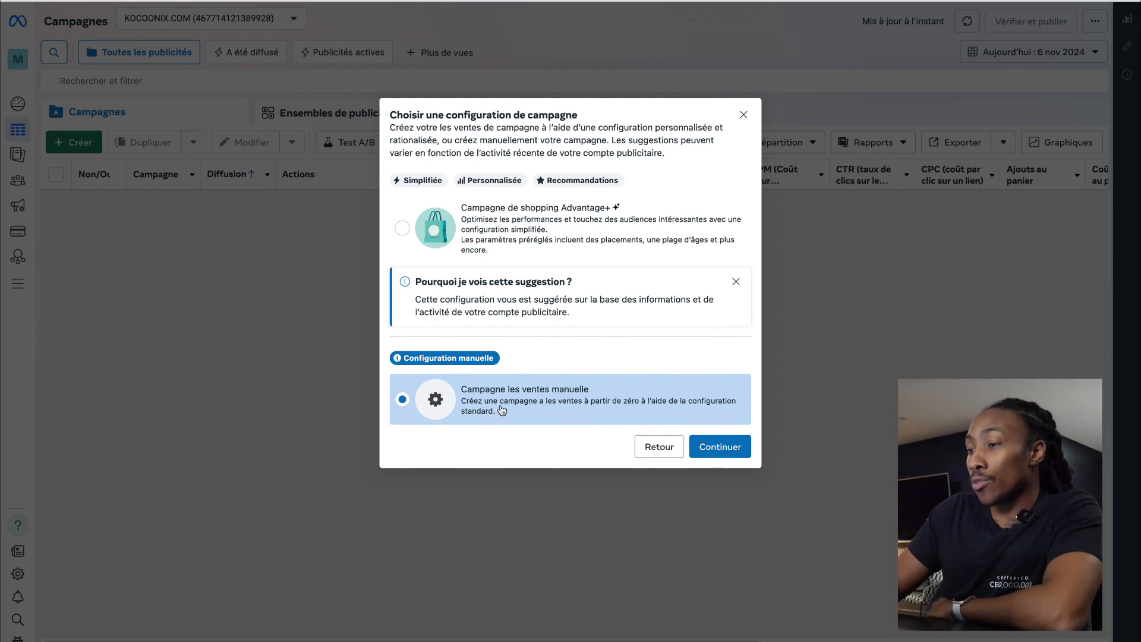
left_click(722, 447)
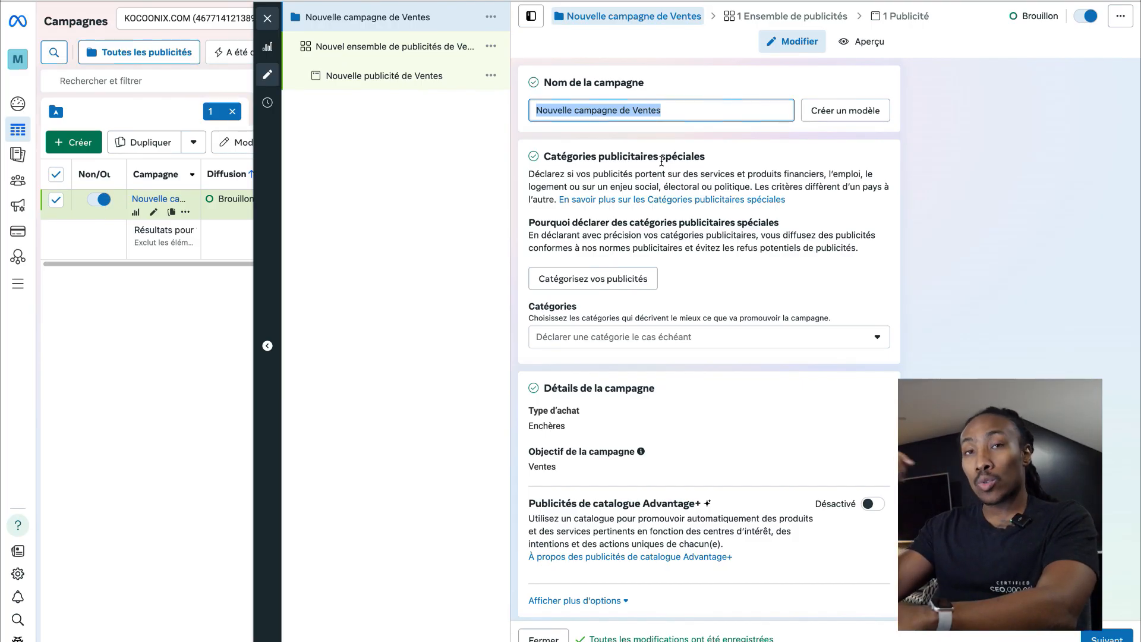
Step: Name the new campaign "ABO - Collant - TEST - 7/11/2024"
type("ABO")
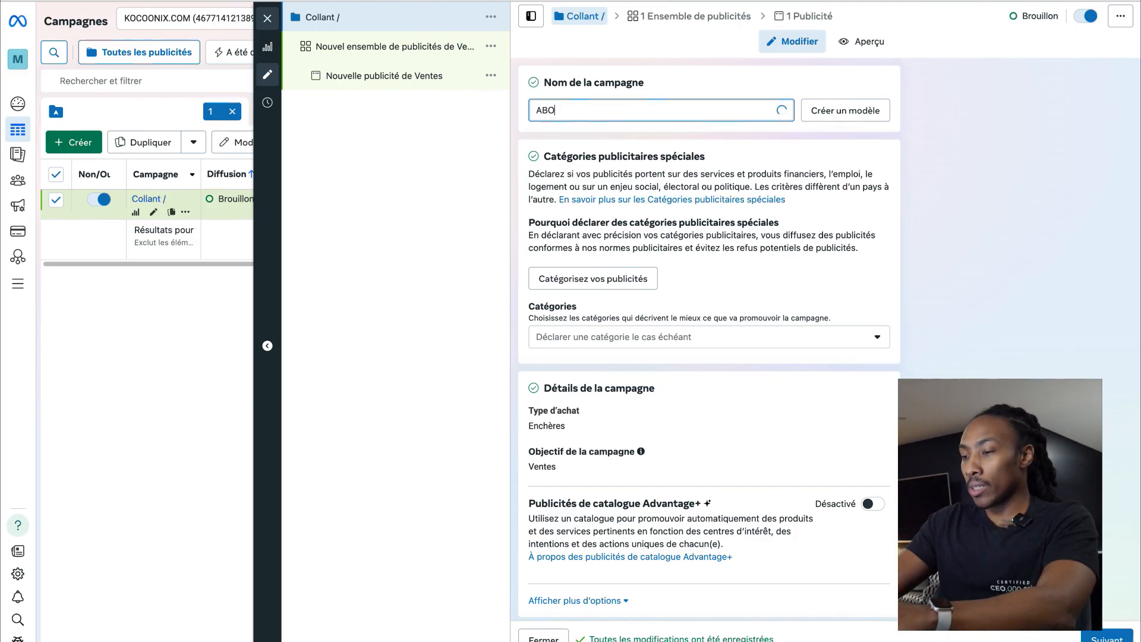
type(" -")
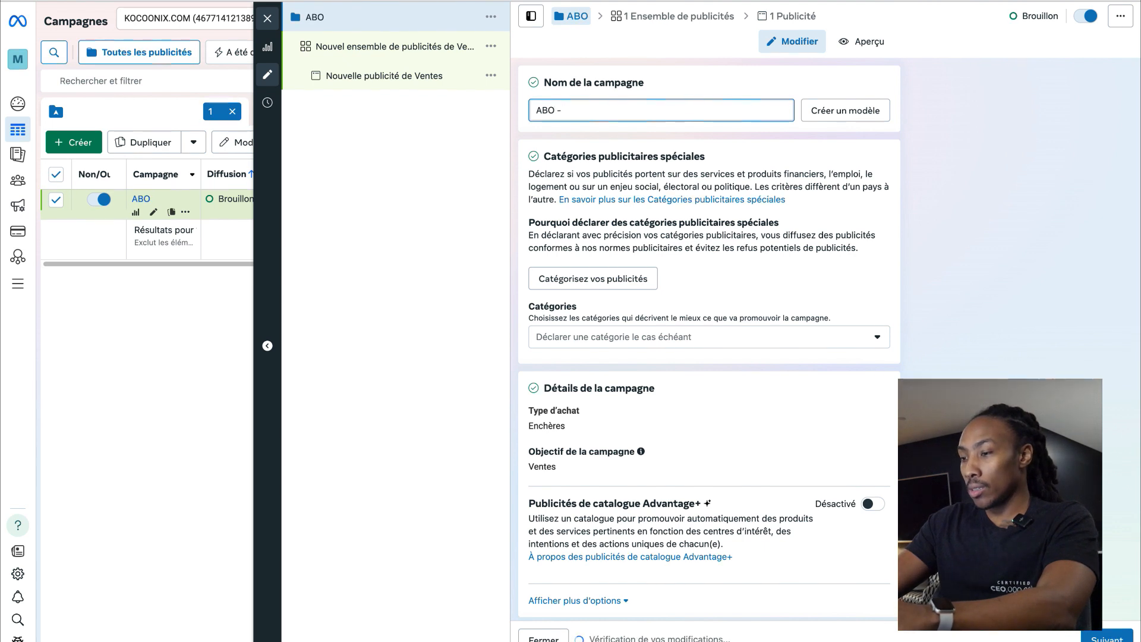
type(" Collant - TEST -")
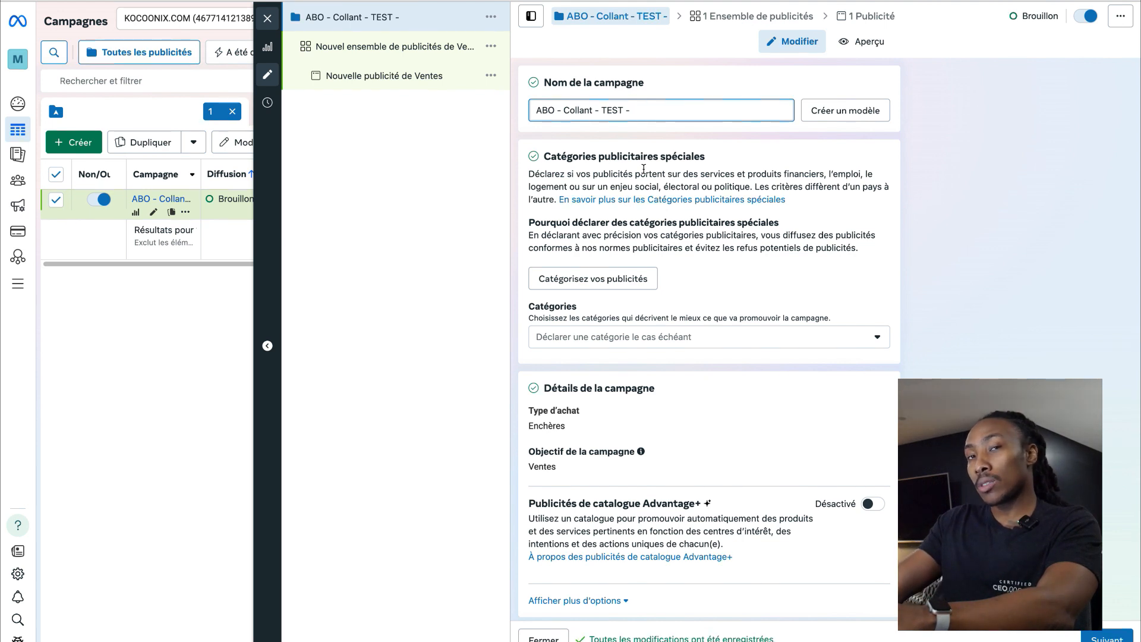
type("7/11/2024")
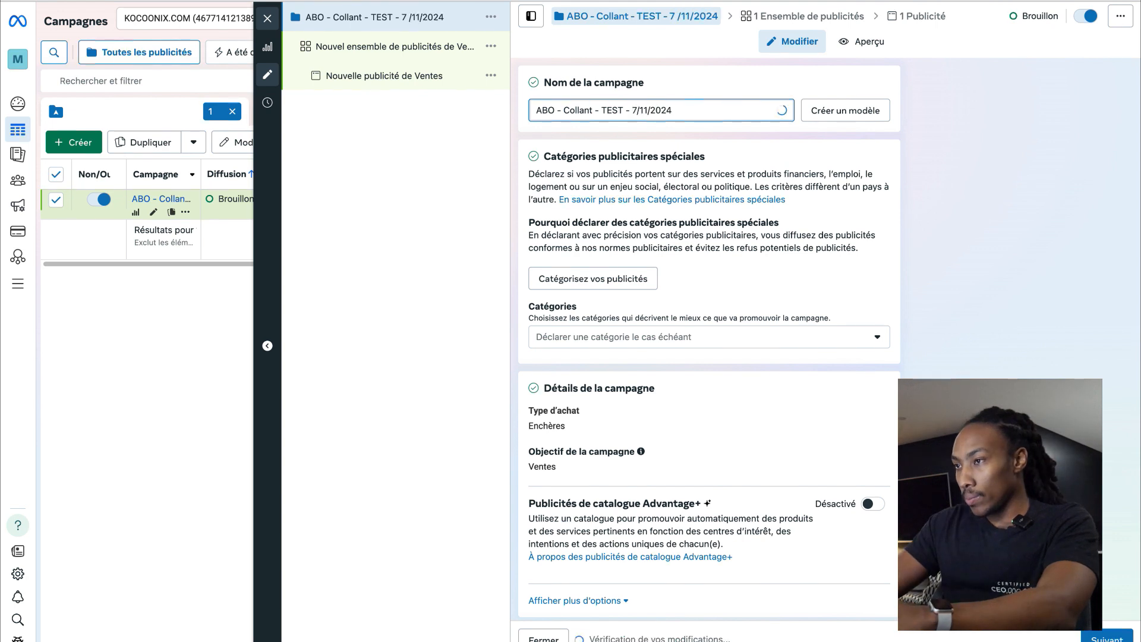
left_click(946, 250)
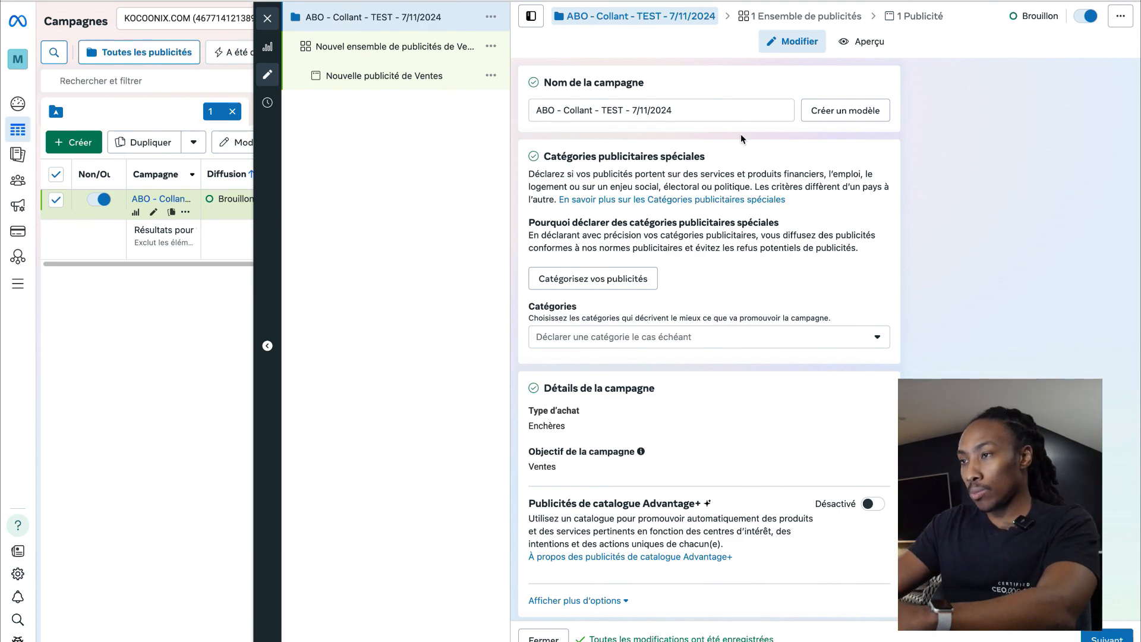
Step: Rename the campaign's ad set as "Vidéo A"
left_click(429, 41)
triple_click(692, 112)
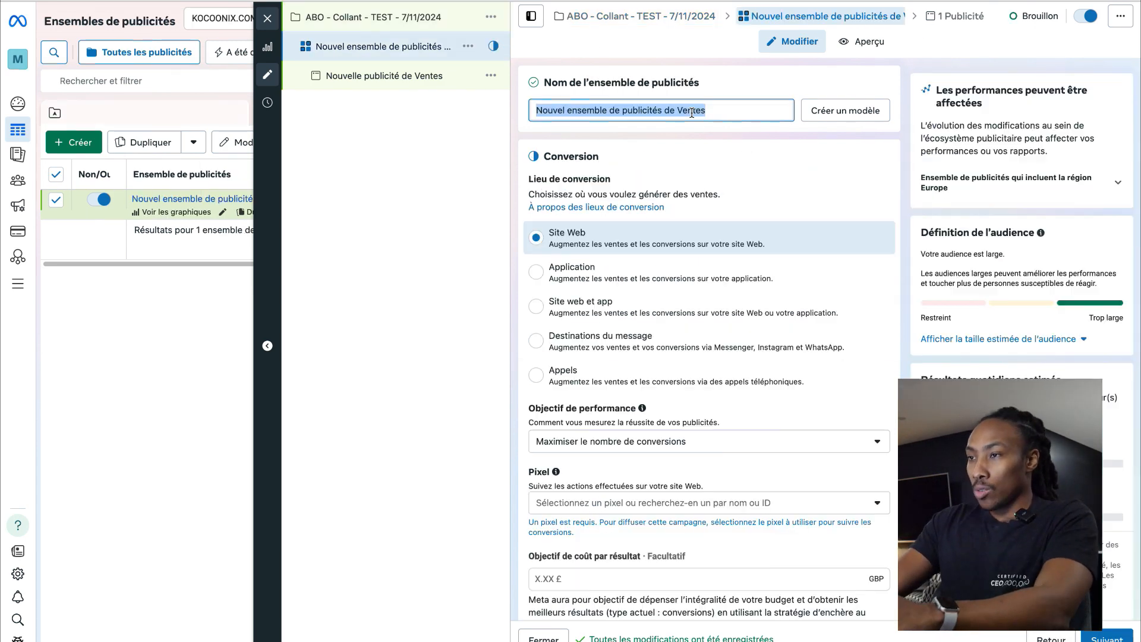
type("Vidéo A")
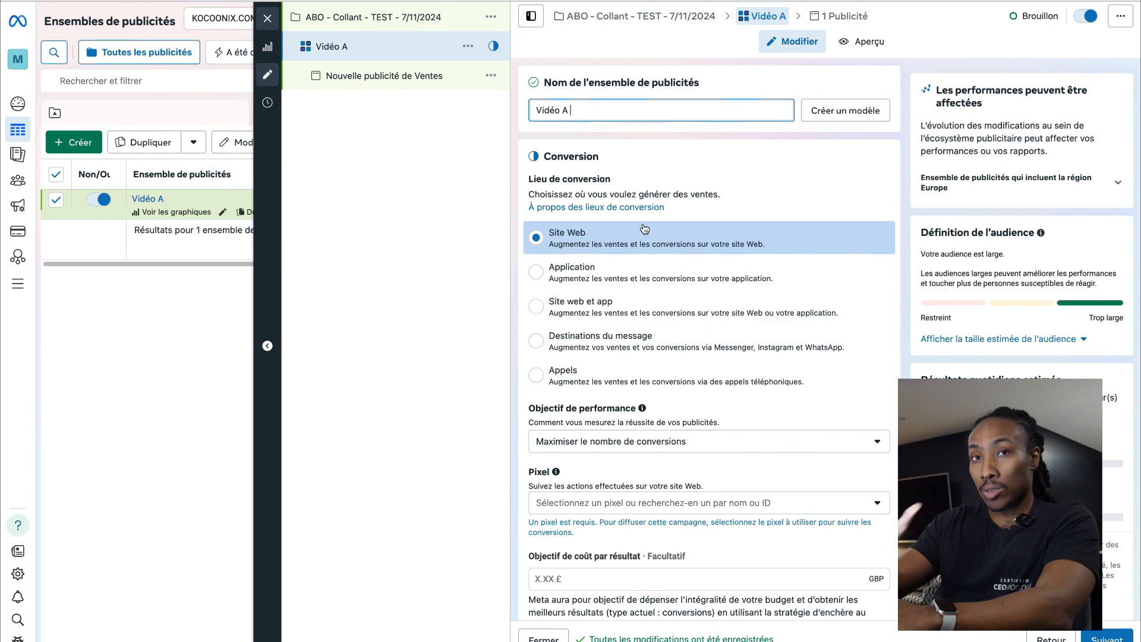
Step: Set the ad set's pixel to KOCOONIX.COM and its conversion event to Achat
scroll(630, 286, "down", 3)
left_click(619, 341)
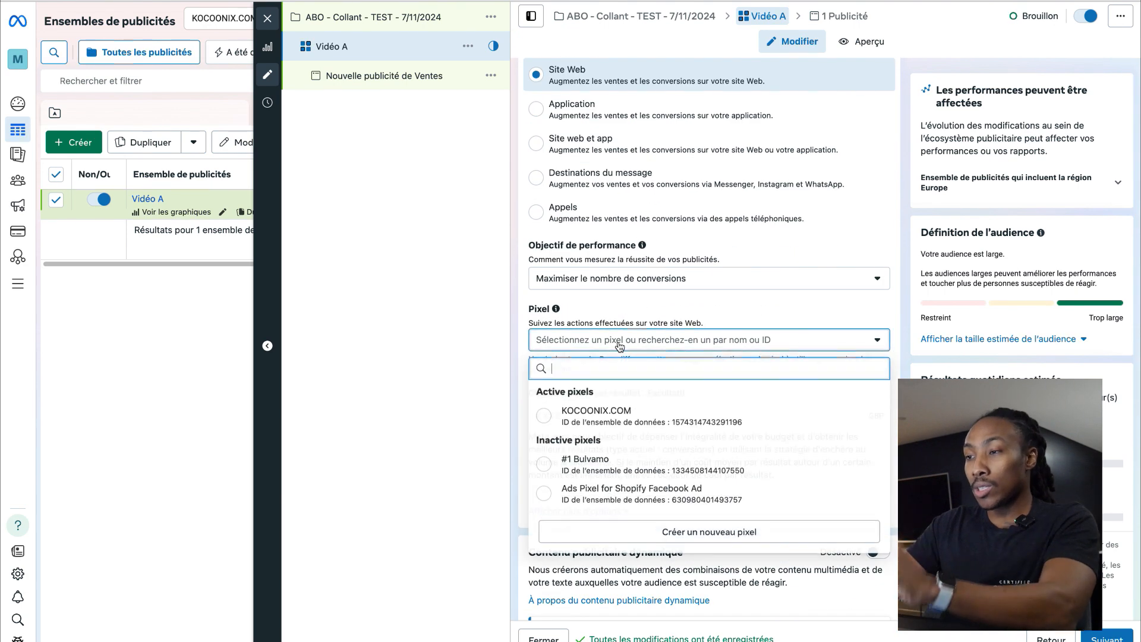
left_click(631, 417)
left_click(621, 282)
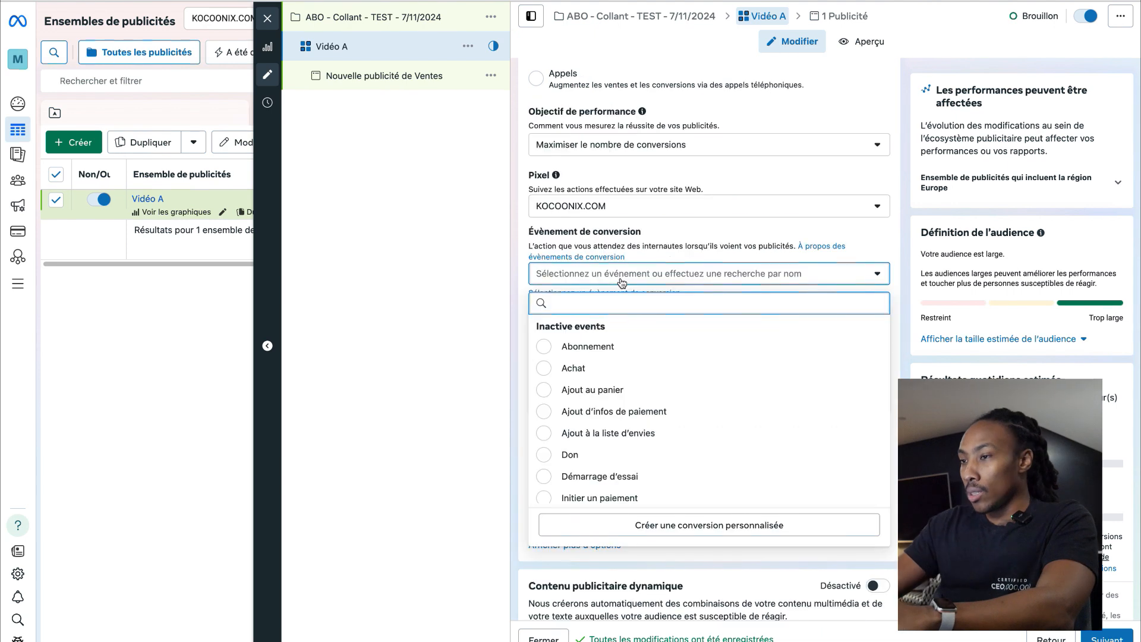
left_click(590, 373)
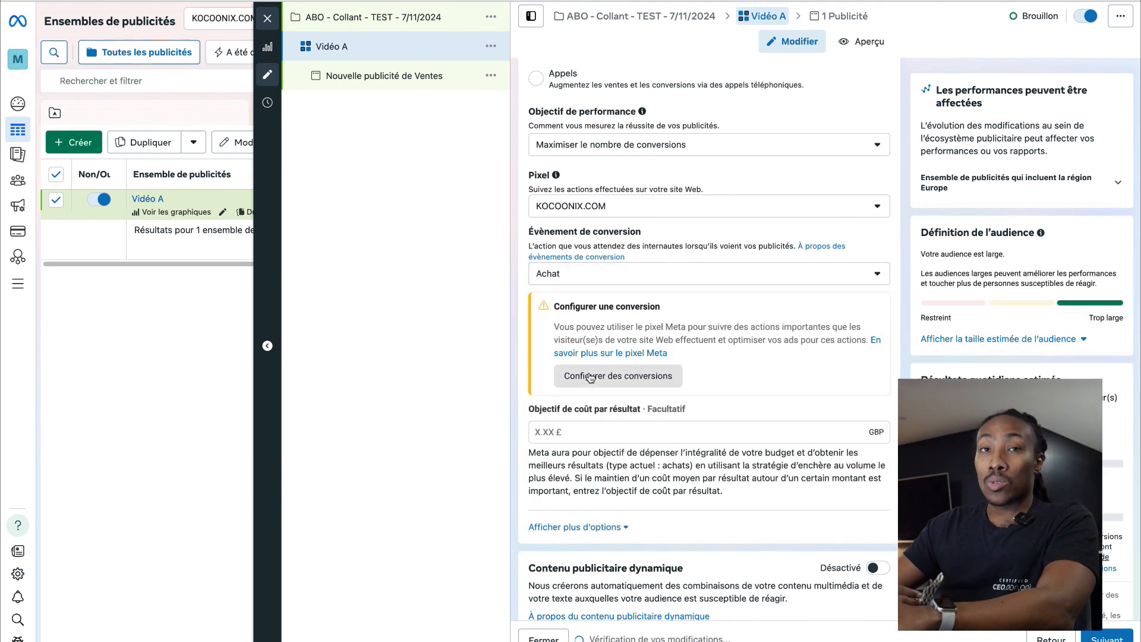
Step: Schedule the Vidéo A ad set to start on 7 November 2024 at 00:00
scroll(649, 270, "down", 9)
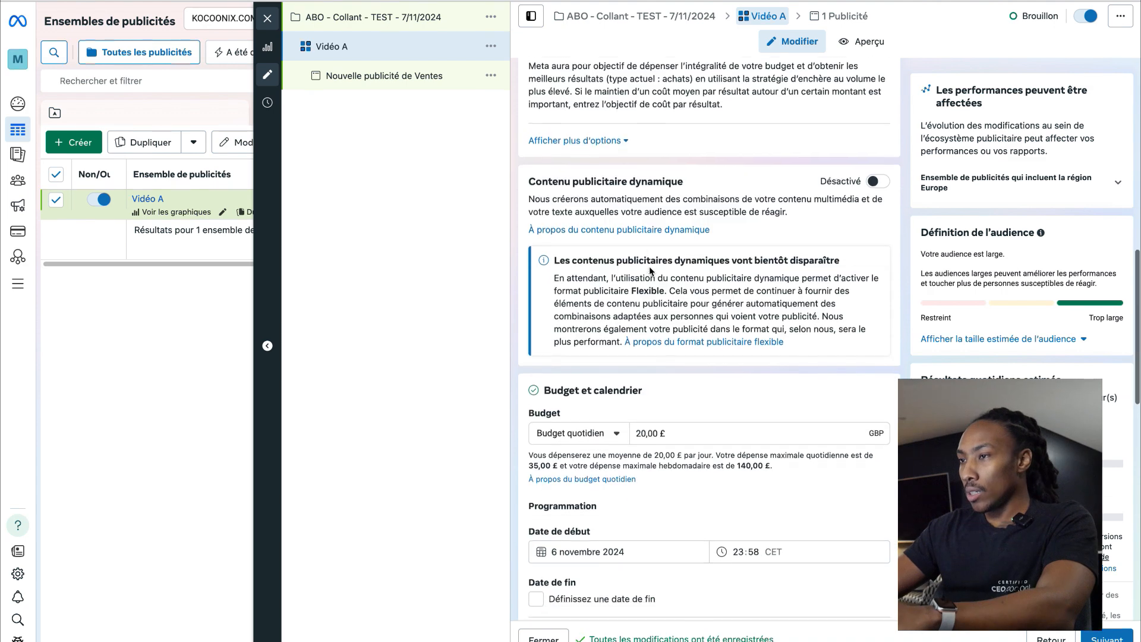
left_click(642, 279)
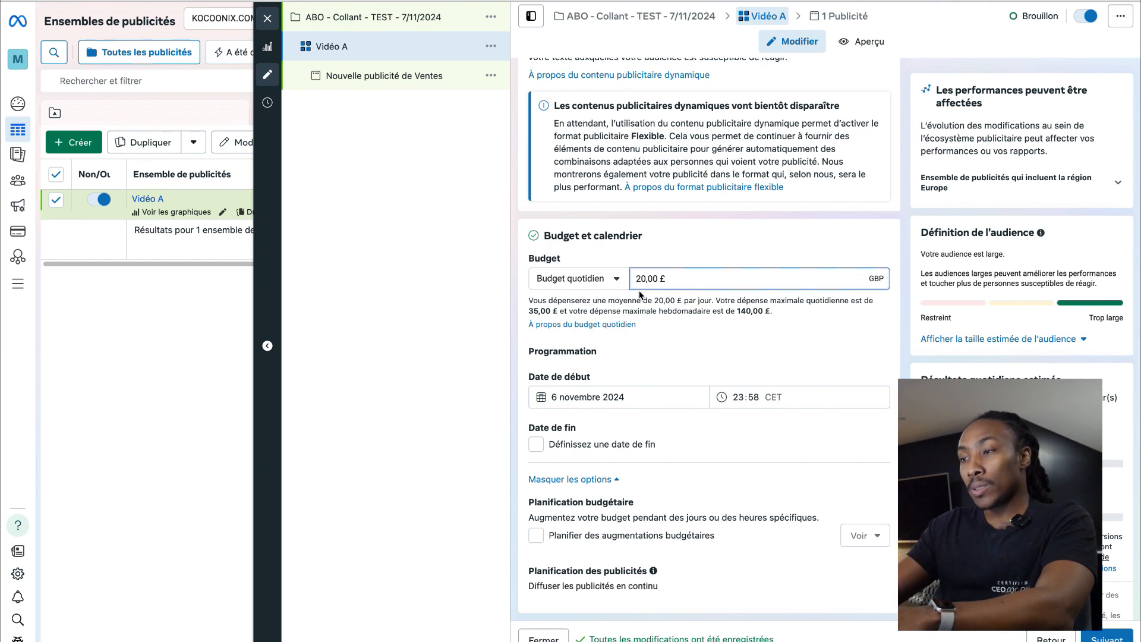
scroll(694, 299, "down", 3)
left_click(565, 288)
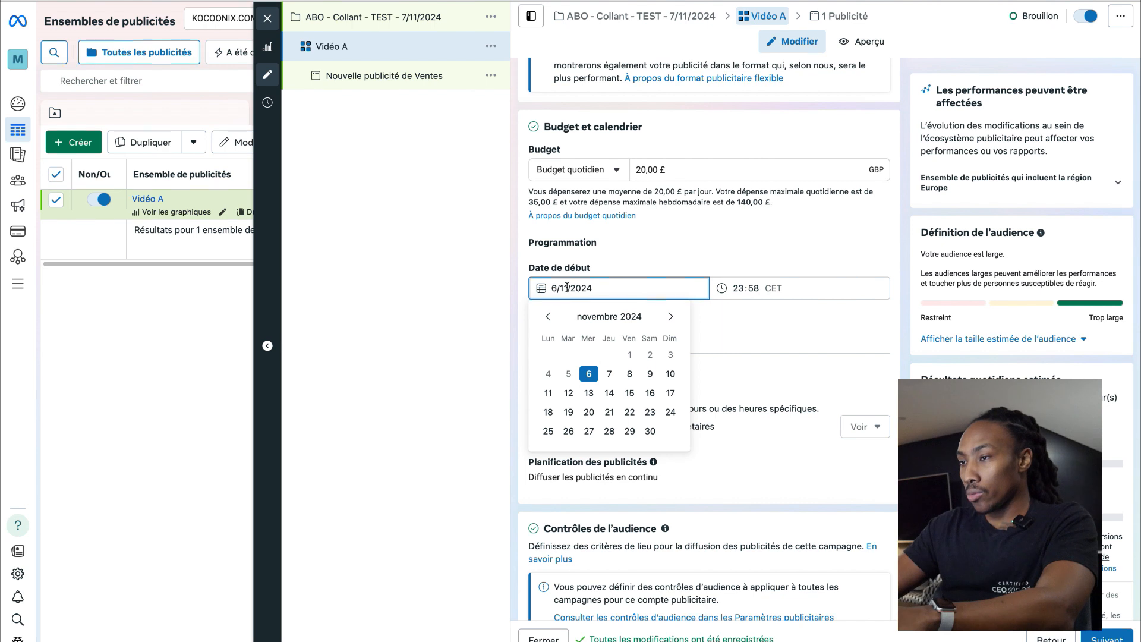
left_click(609, 373)
left_click(565, 287)
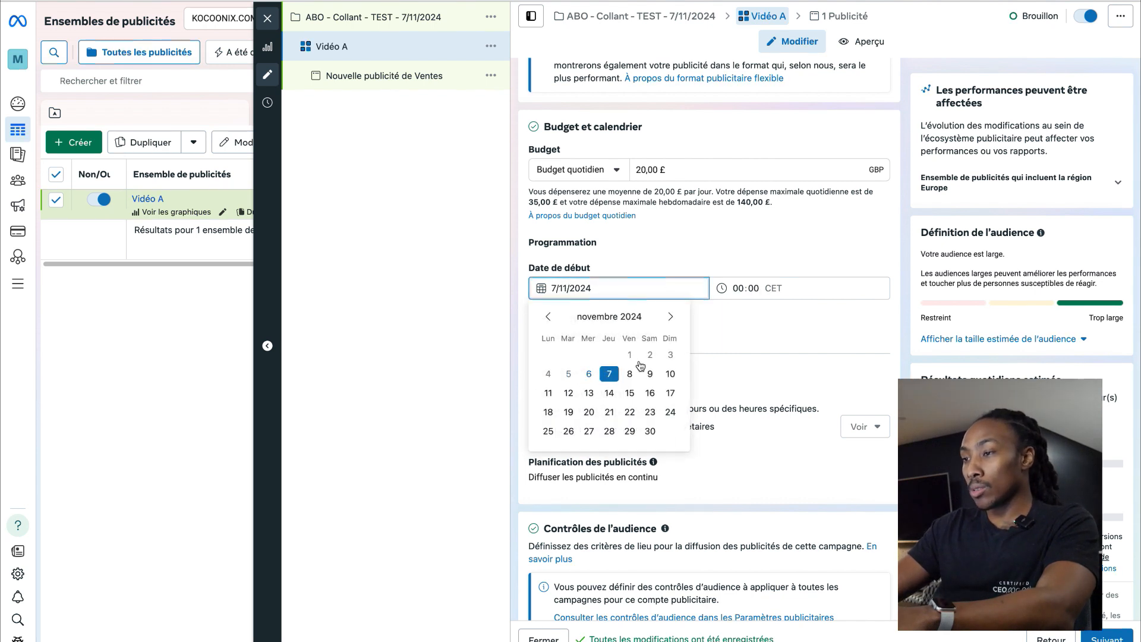
left_click(743, 284)
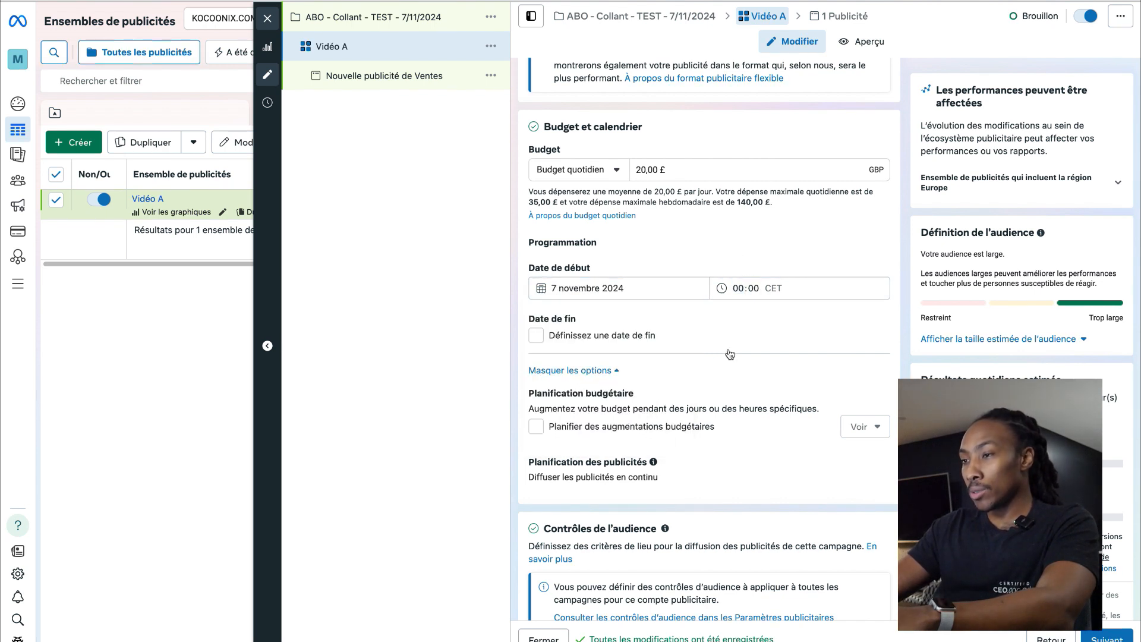
scroll(687, 359, "down", 1)
Step: Replace Royaume-Uni in the ad set's targeted locations with France, Suisse and Belgique
scroll(687, 359, "down", 8)
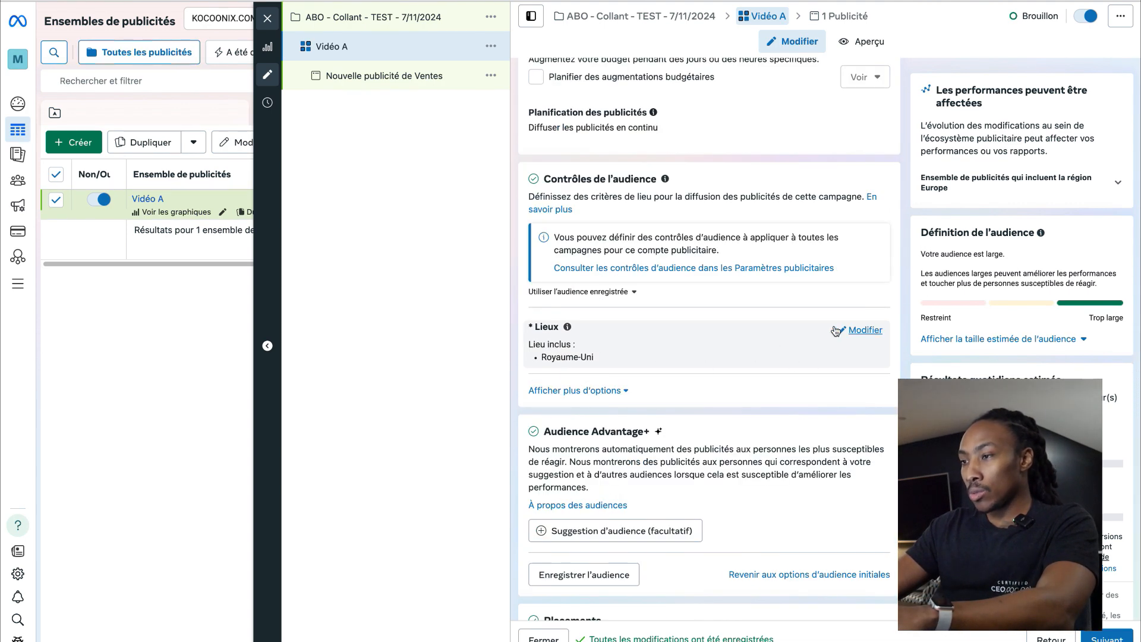
left_click(860, 330)
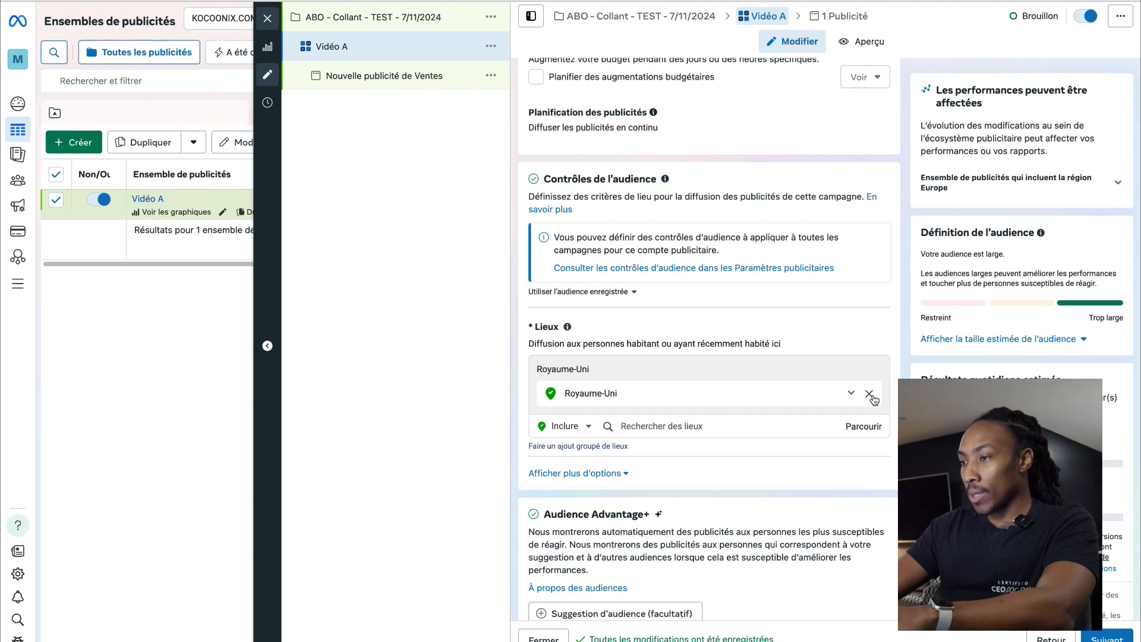
left_click(869, 394)
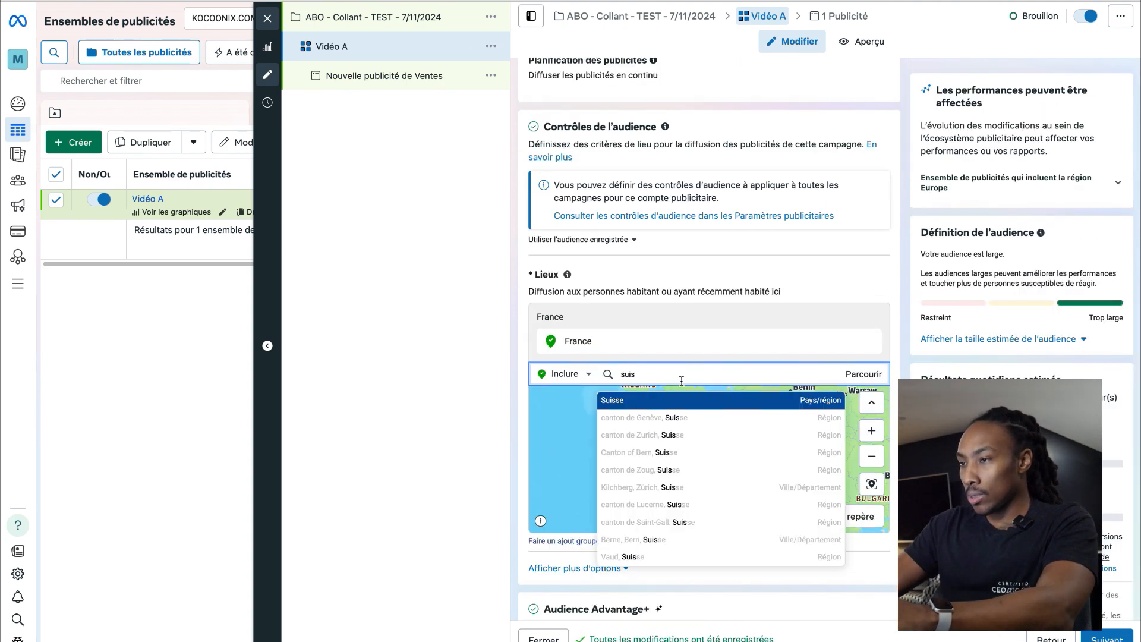
key("Return")
type("belgique")
key("Return")
Step: Set the audience's minimum age to 25 and its gender to Femmes
scroll(716, 198, "down", 5)
left_click(861, 189)
left_click(568, 210)
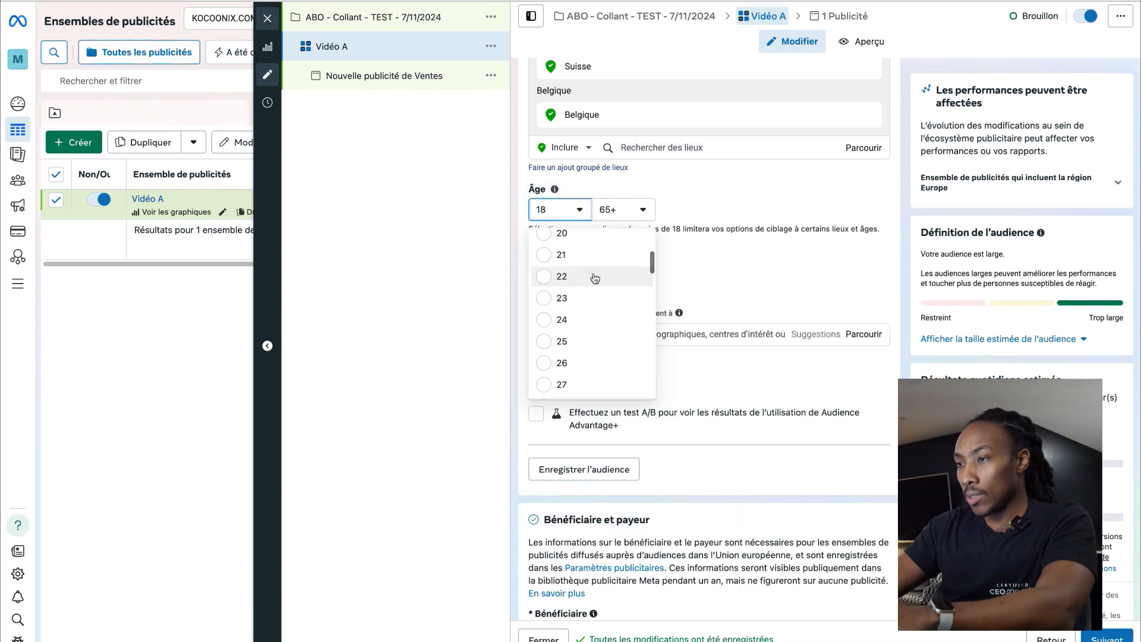
left_click(567, 334)
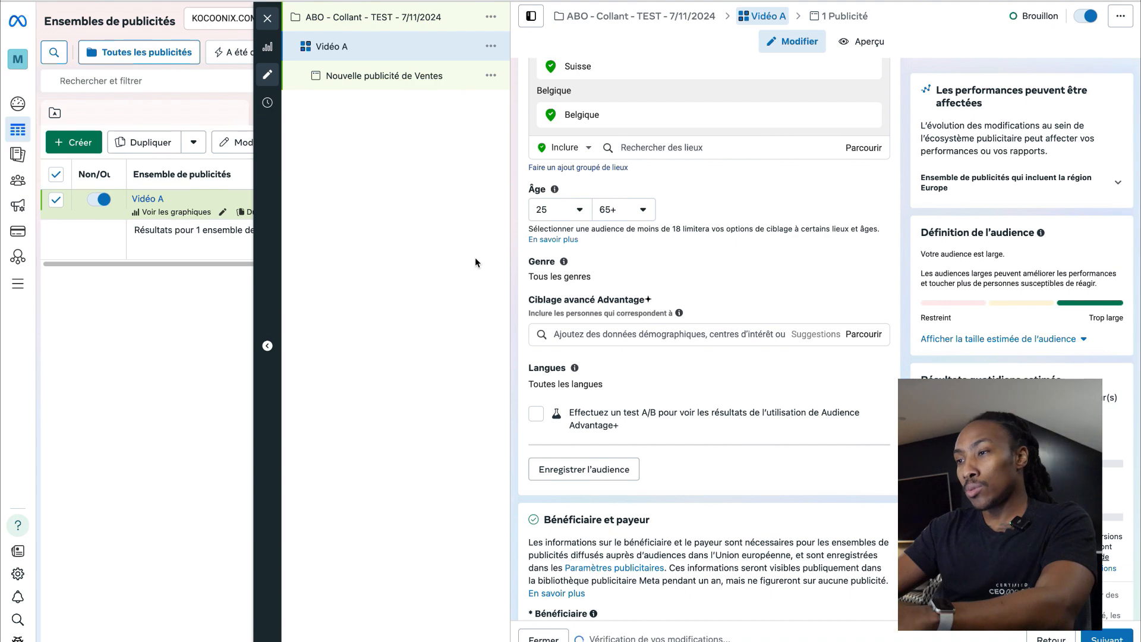
scroll(802, 264, "down", 1)
left_click(863, 190)
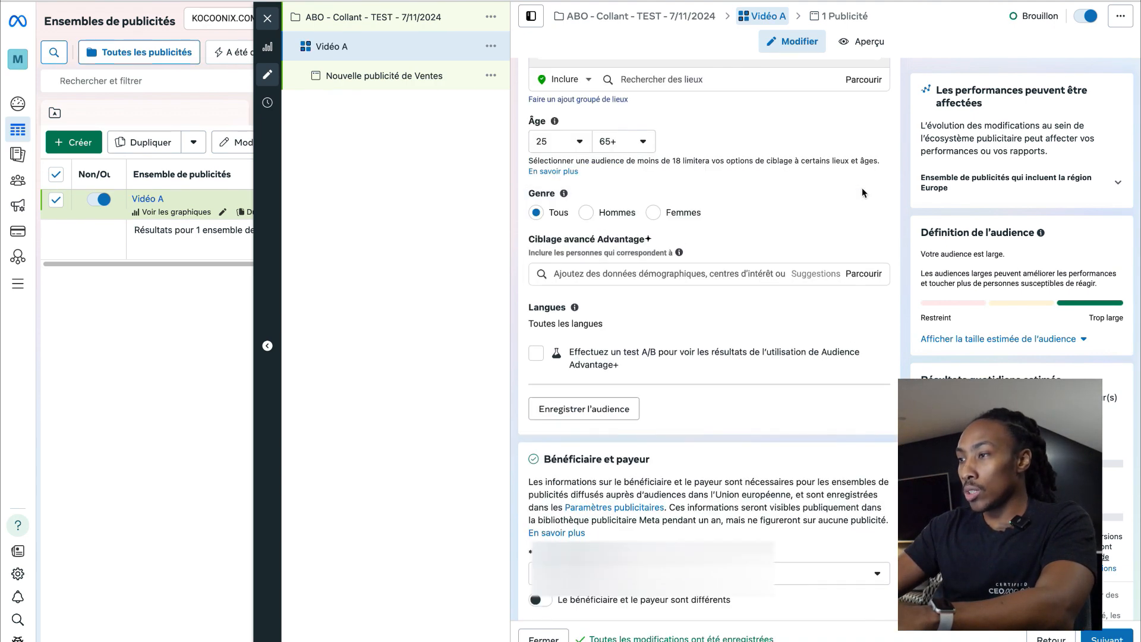
left_click(671, 220)
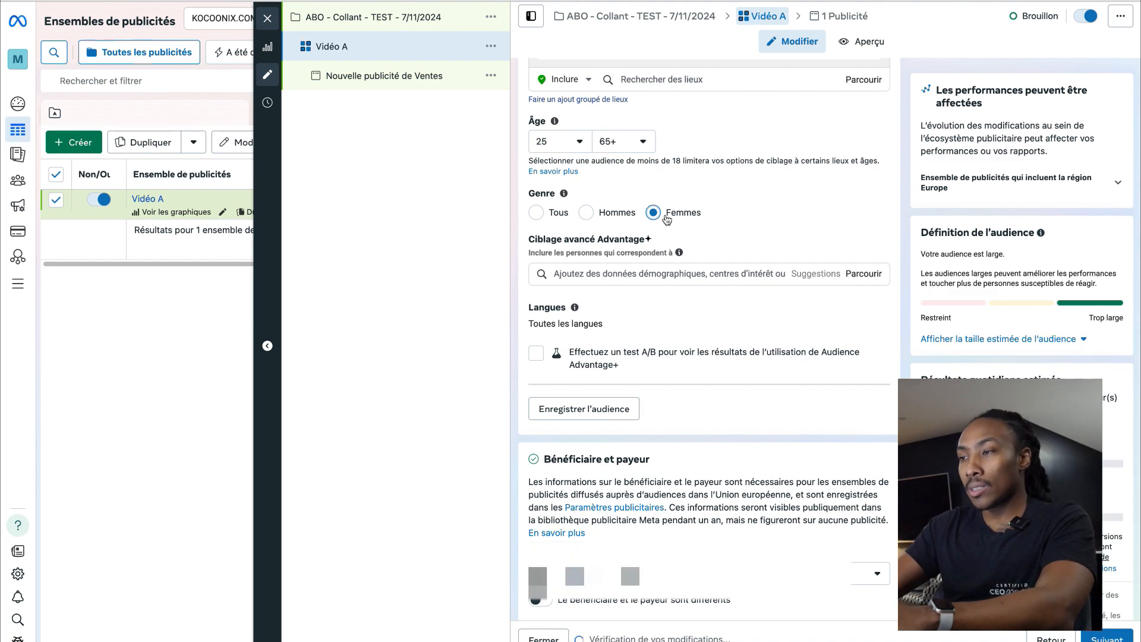
Step: Restrict the audience's language to Français (tout)
scroll(666, 218, "down", 1)
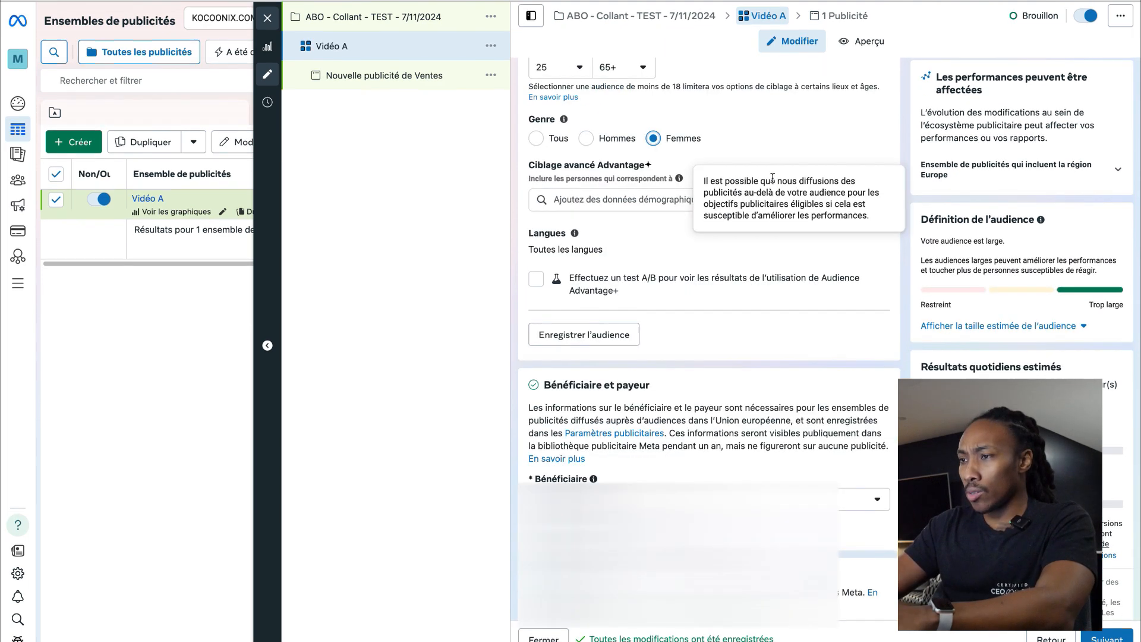
left_click(865, 236)
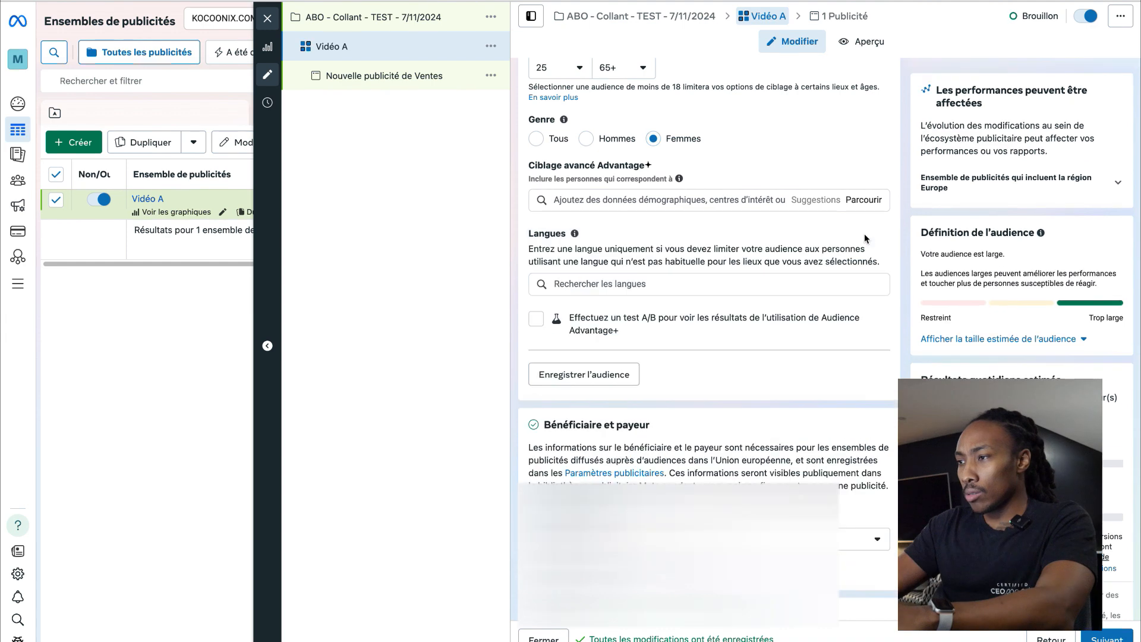
left_click(710, 284)
type("fr")
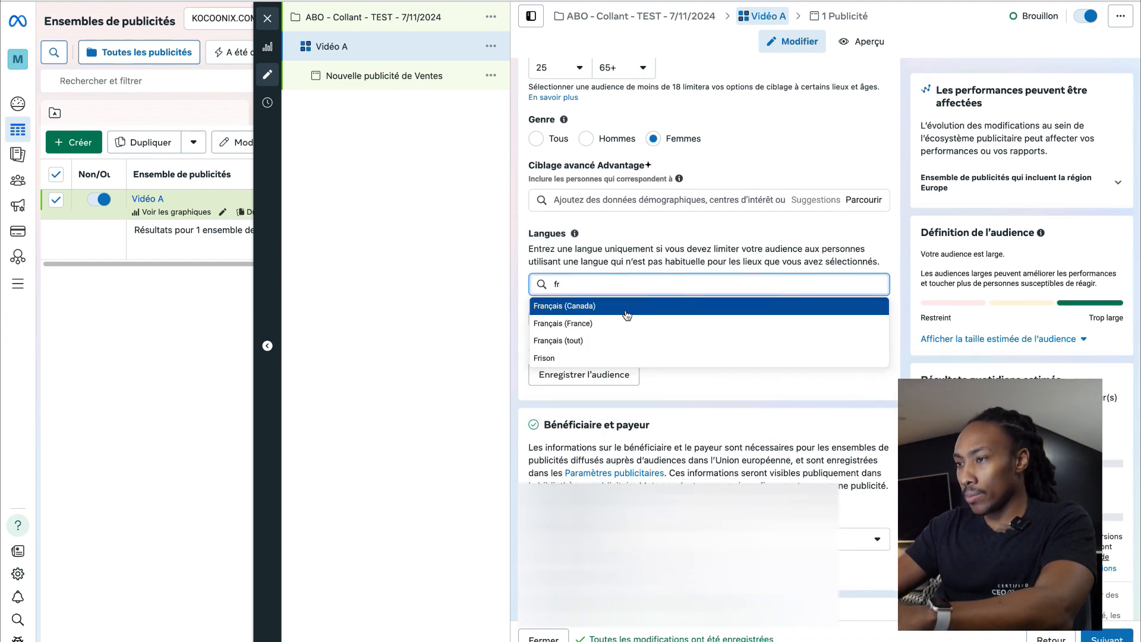
left_click(609, 349)
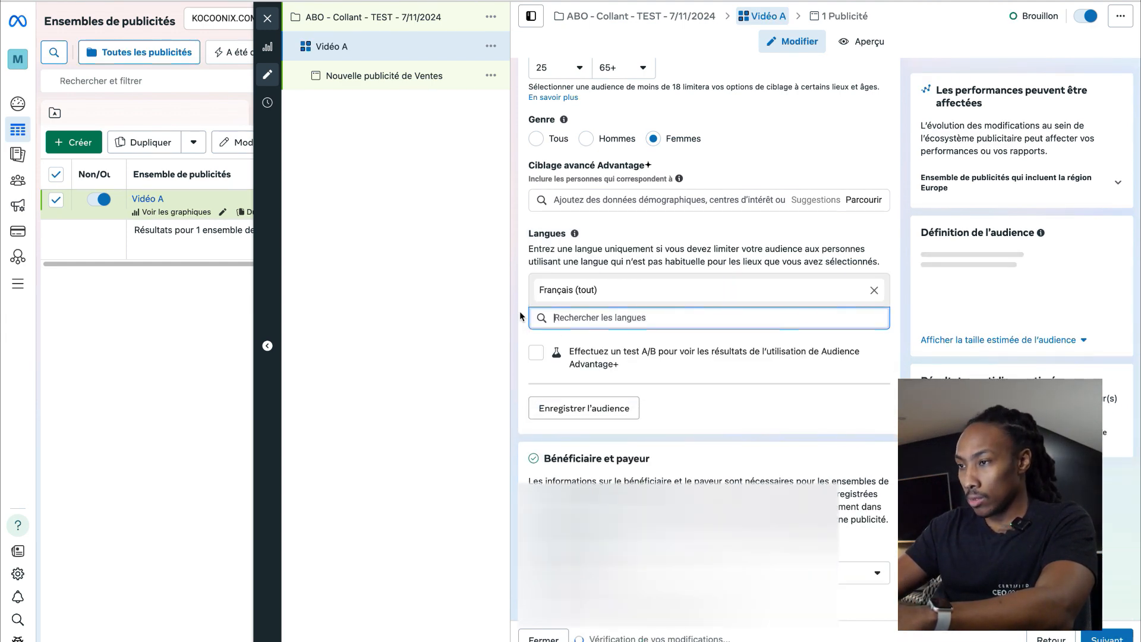
Step: Review the ad set's placements, conversion, budget, schedule and audience settings
scroll(681, 231, "down", 1)
scroll(681, 231, "down", 2)
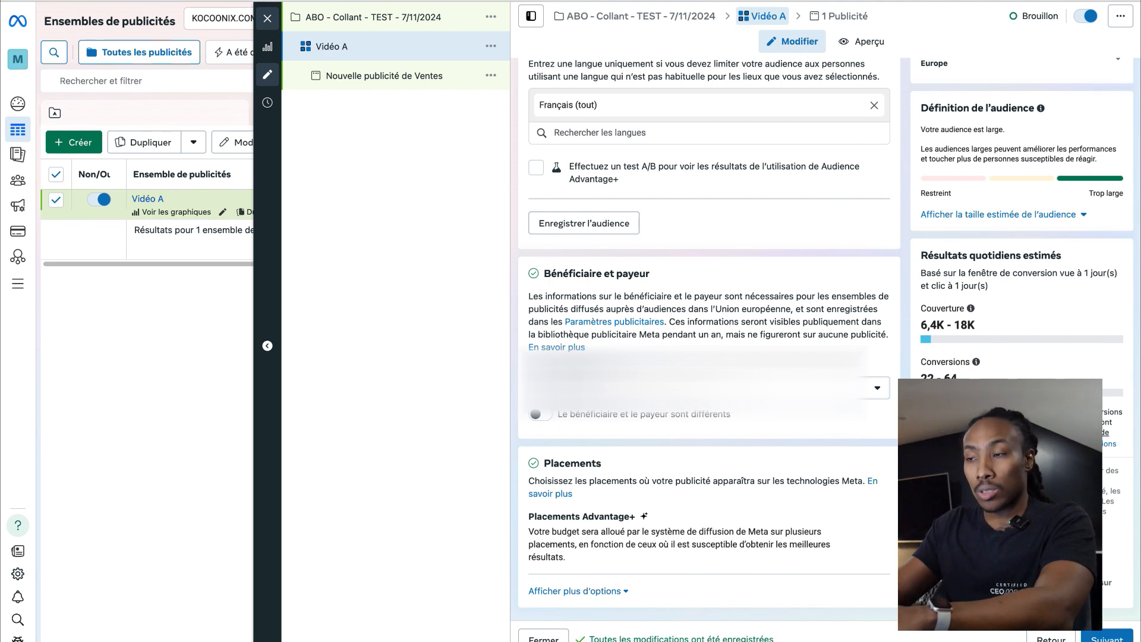
mouse_move(690, 528)
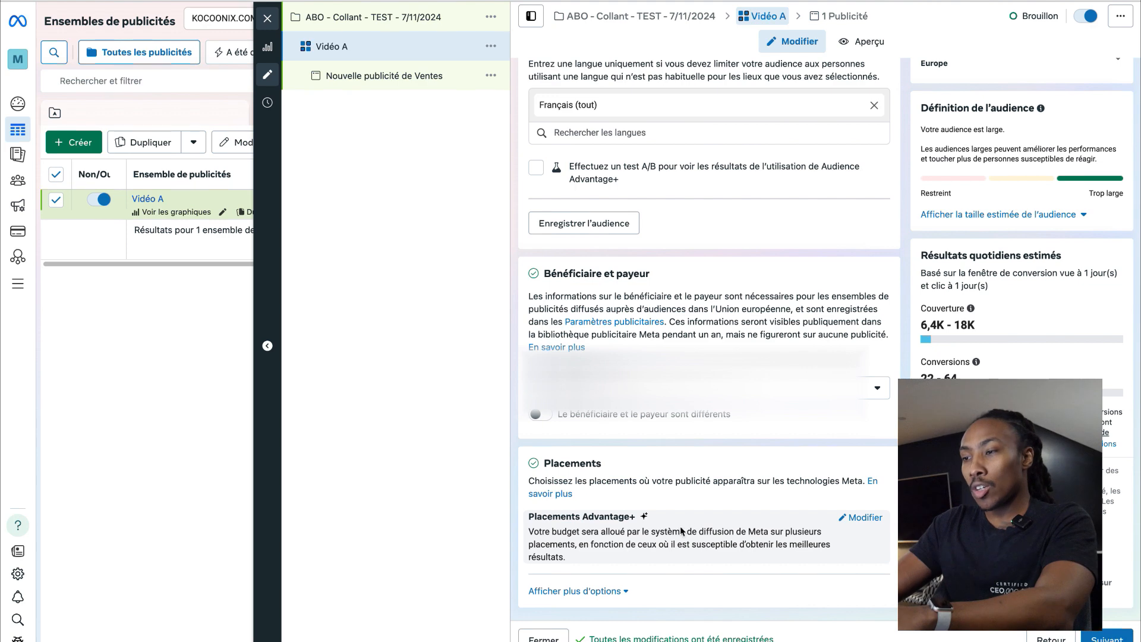
scroll(682, 527, "up", 20)
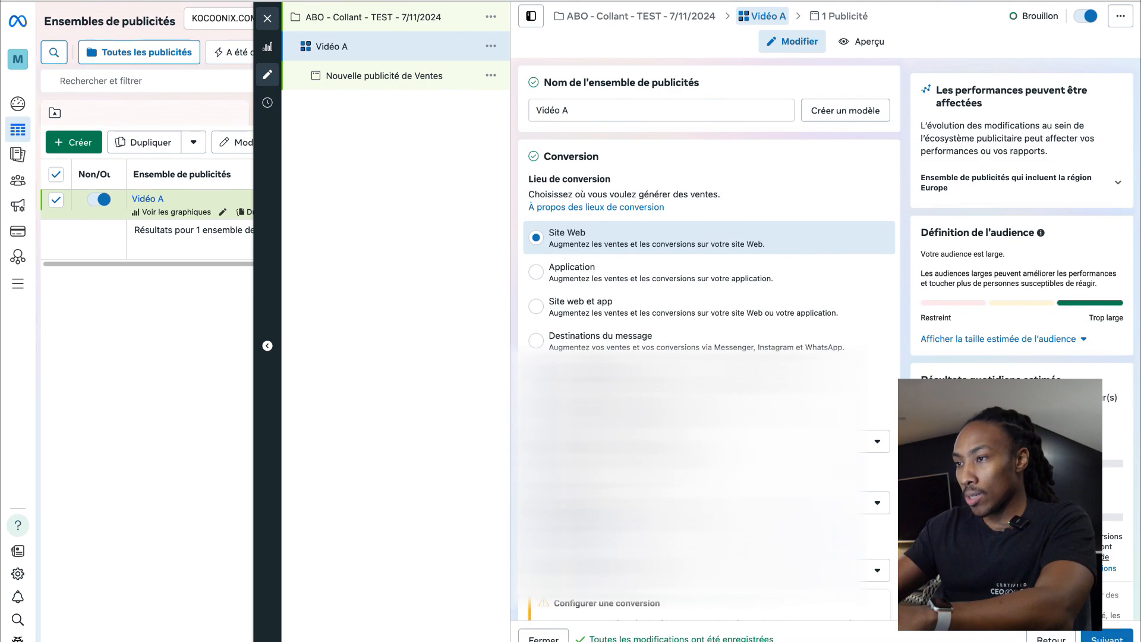
scroll(747, 343, "down", 3)
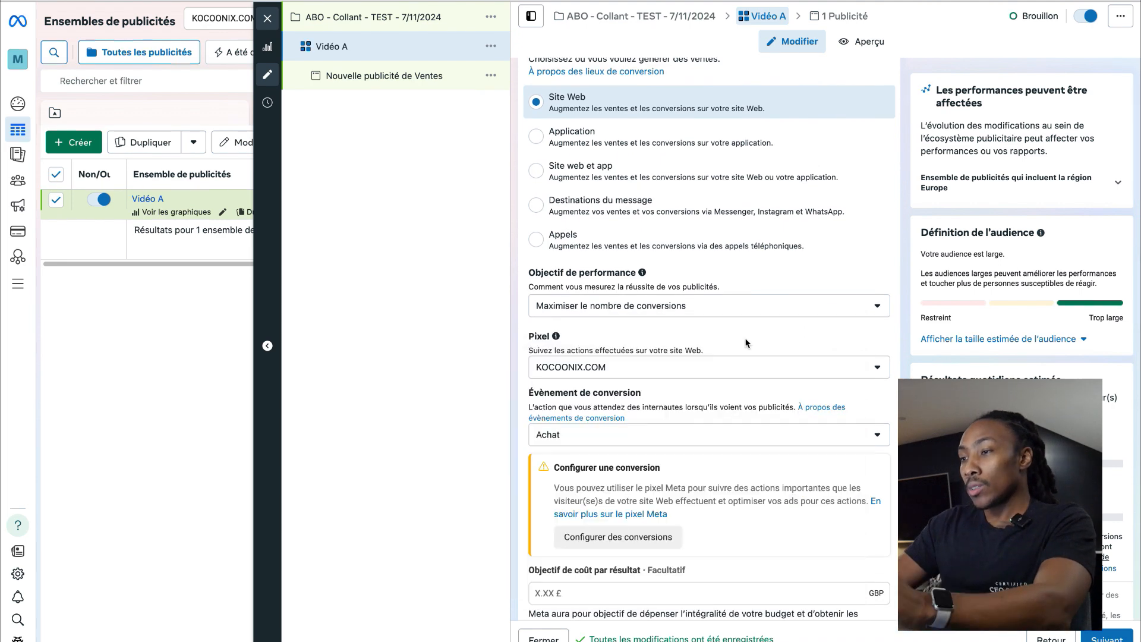
scroll(747, 343, "down", 2)
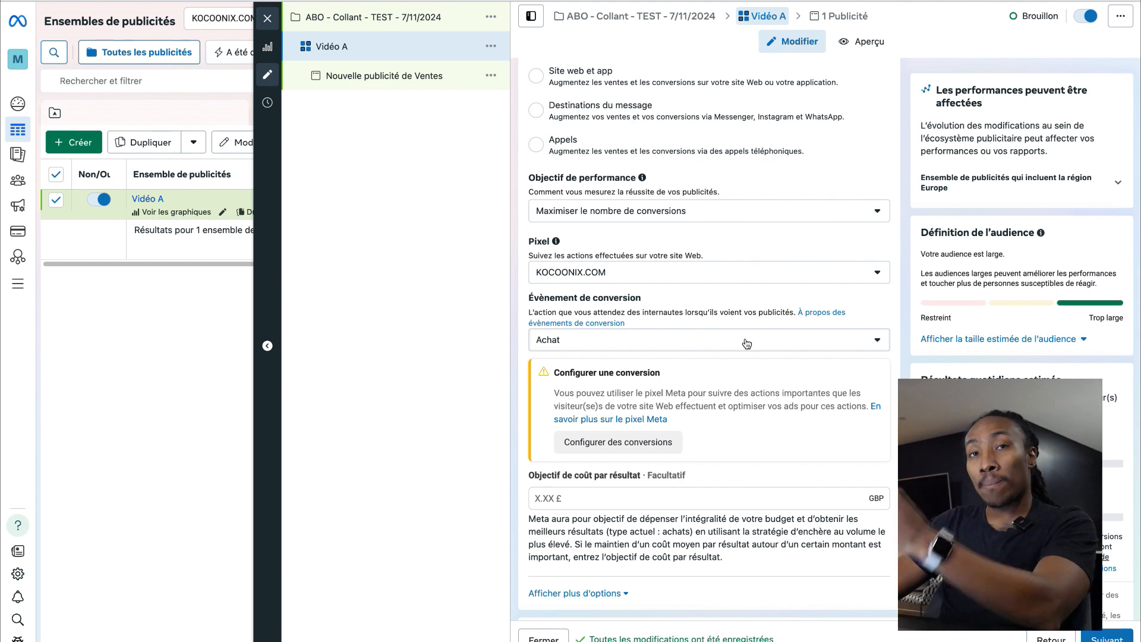
scroll(747, 342, "down", 5)
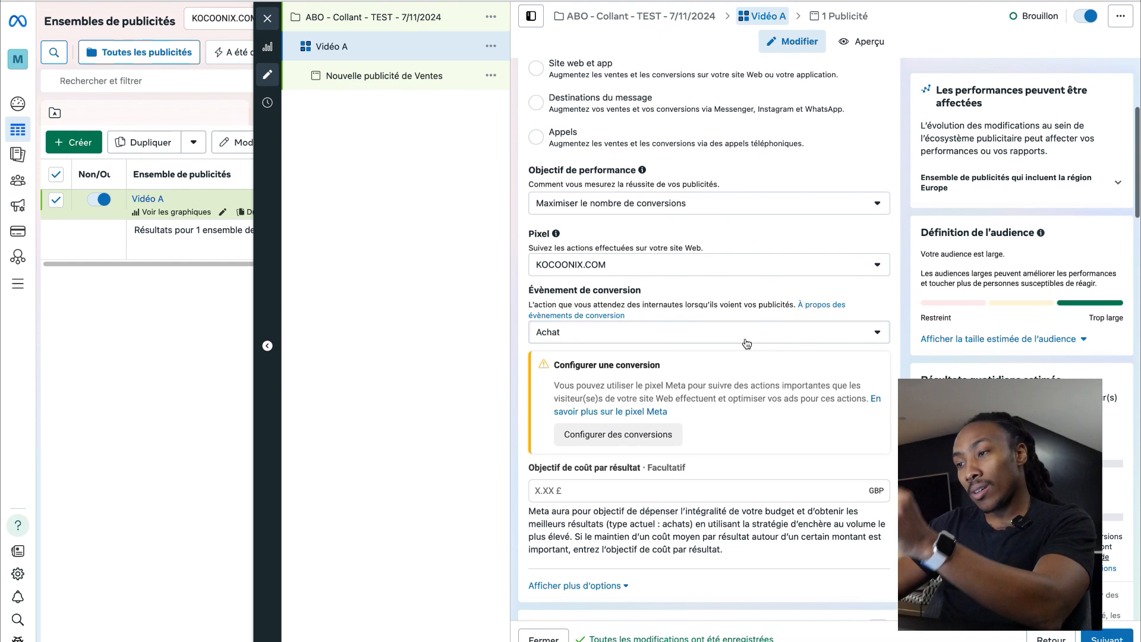
scroll(739, 382, "down", 4)
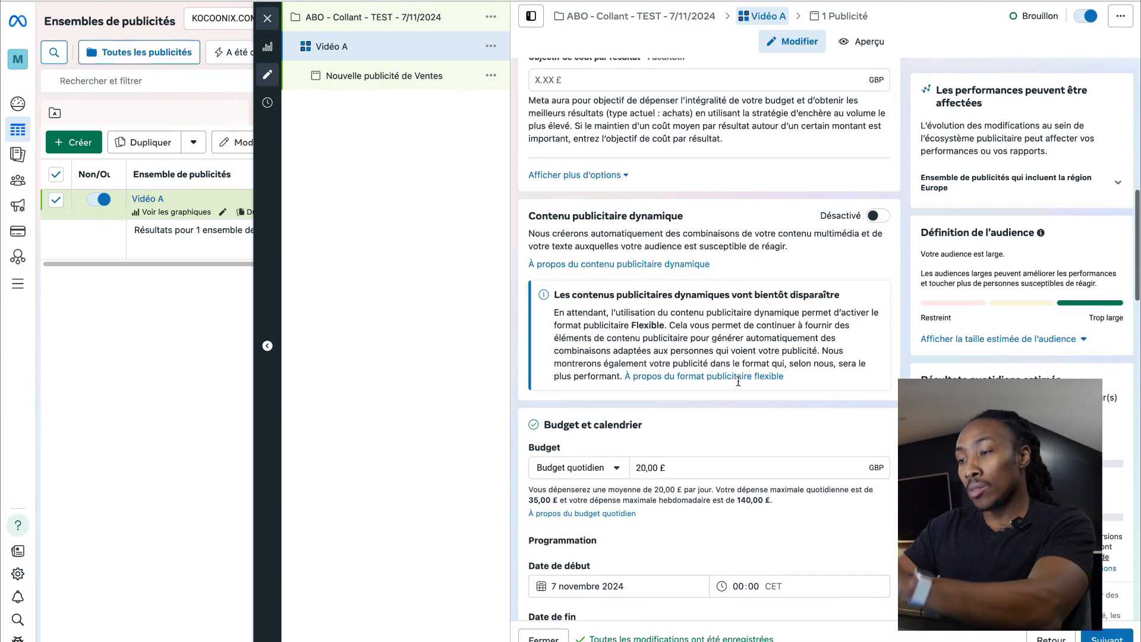
scroll(738, 383, "down", 1)
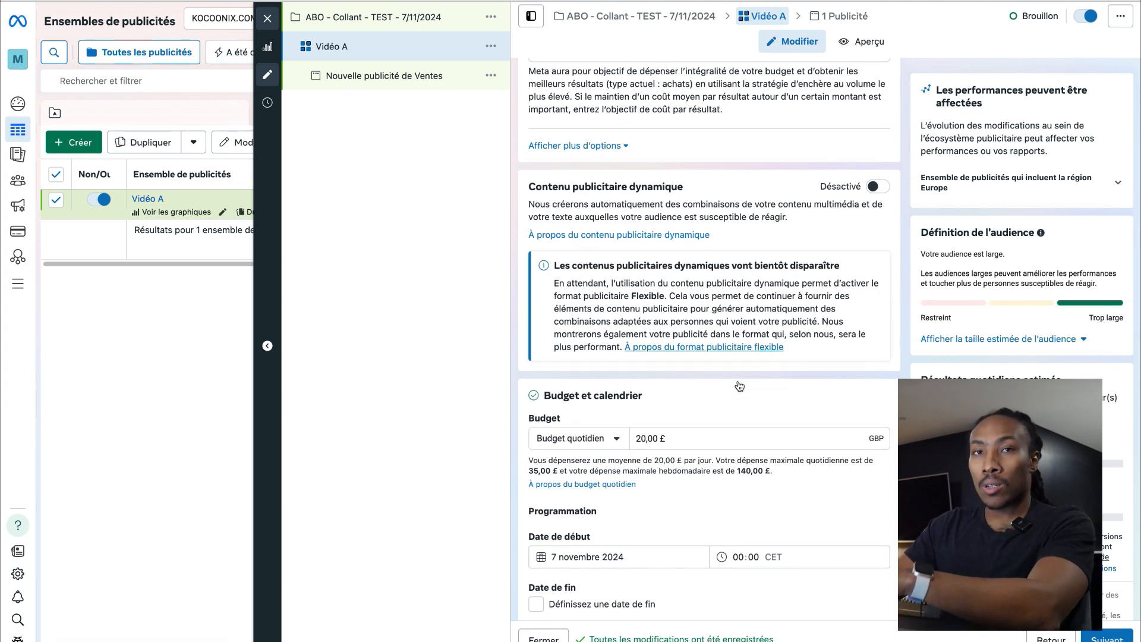
scroll(739, 387, "down", 1)
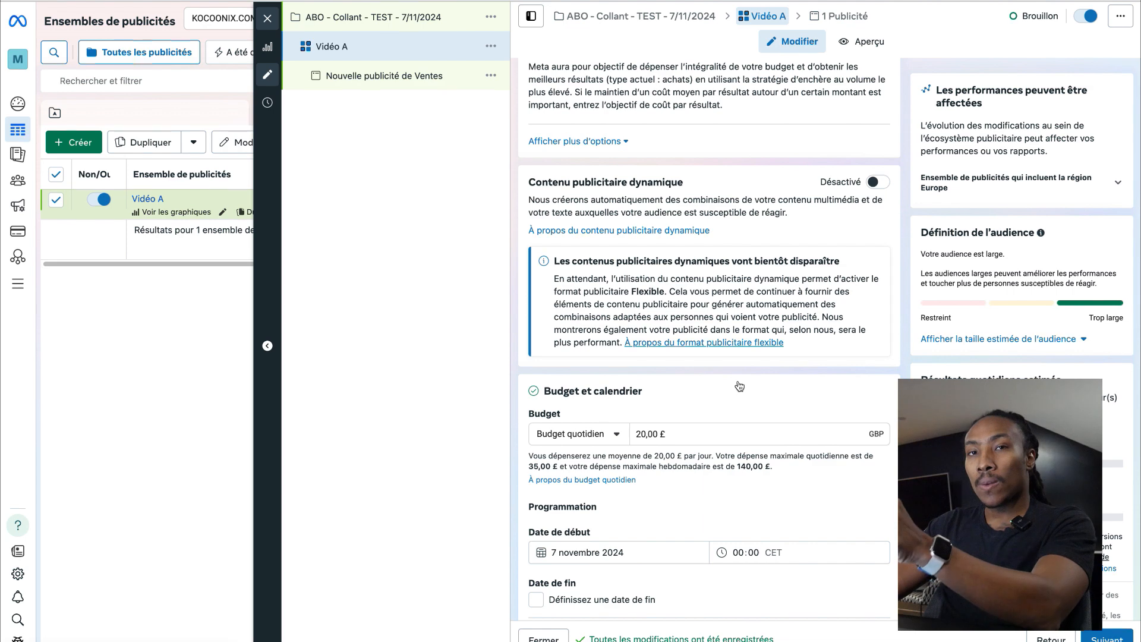
scroll(739, 386, "down", 1)
scroll(739, 386, "down", 1)
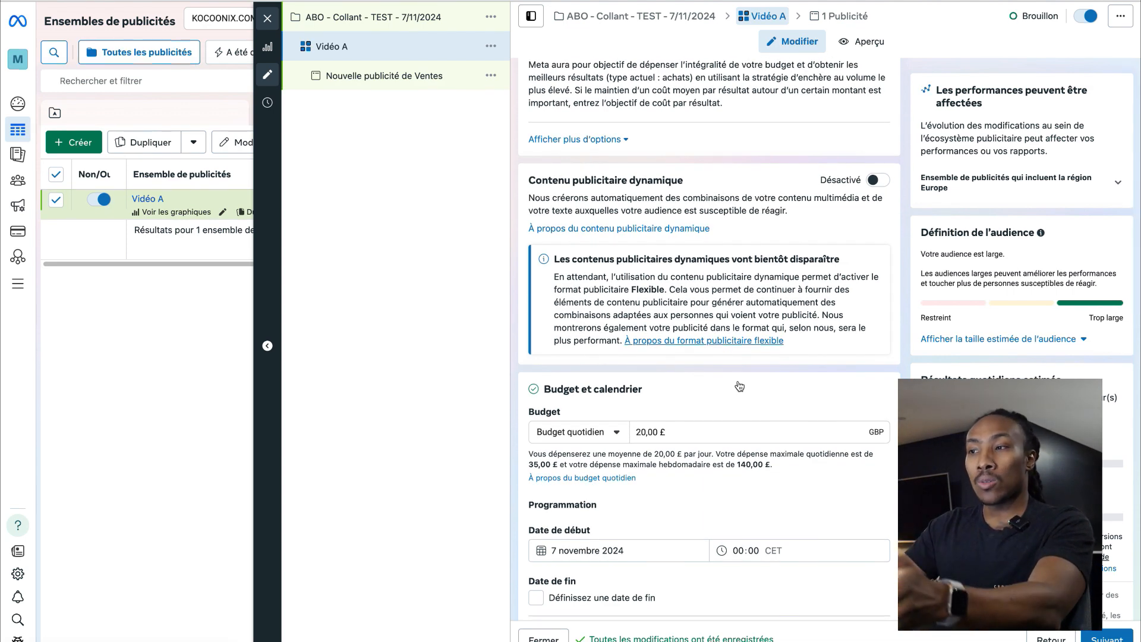
scroll(739, 387, "up", 1)
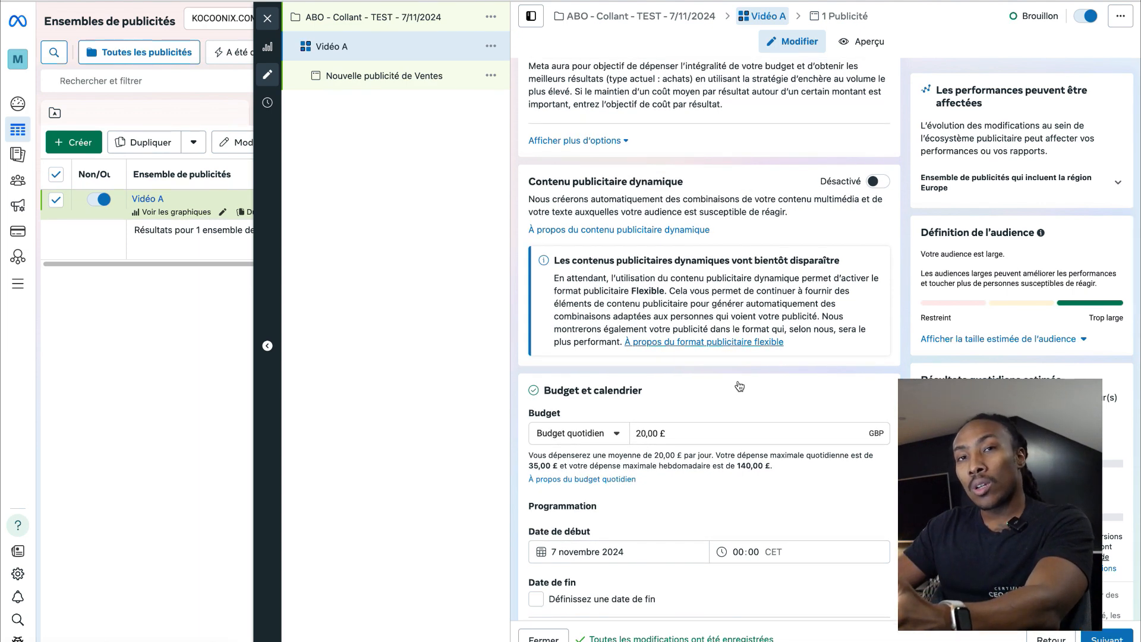
scroll(739, 387, "down", 10)
scroll(752, 356, "up", 15)
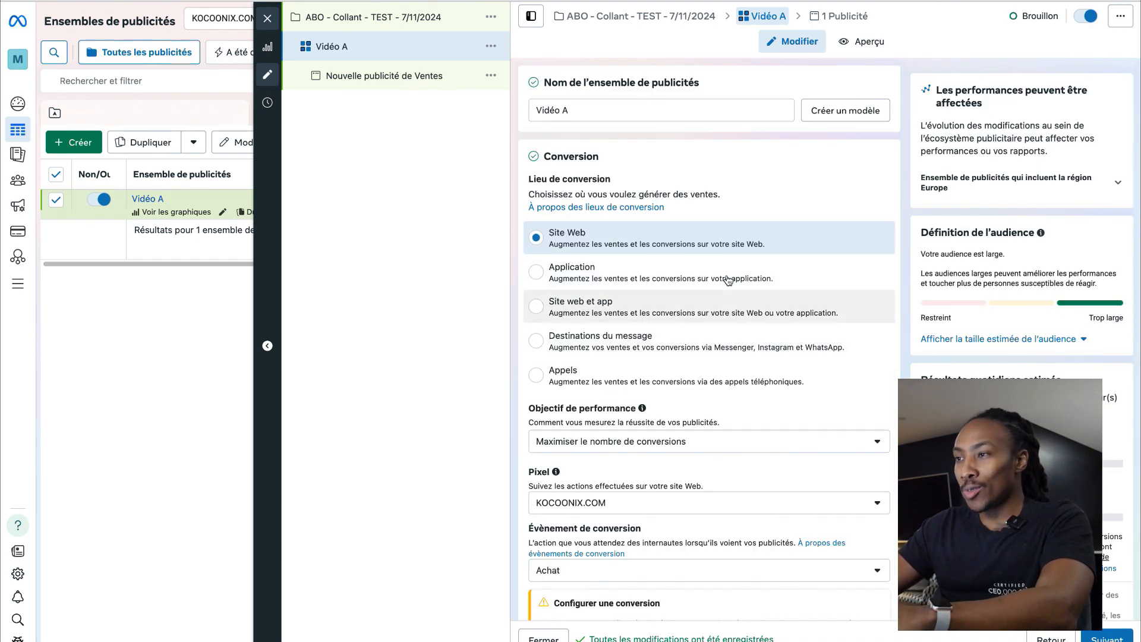
Step: Open the ad under the Vidéo A ad set and rename it "Vidéo A - C1"
left_click(412, 78)
type("Vidéo A -")
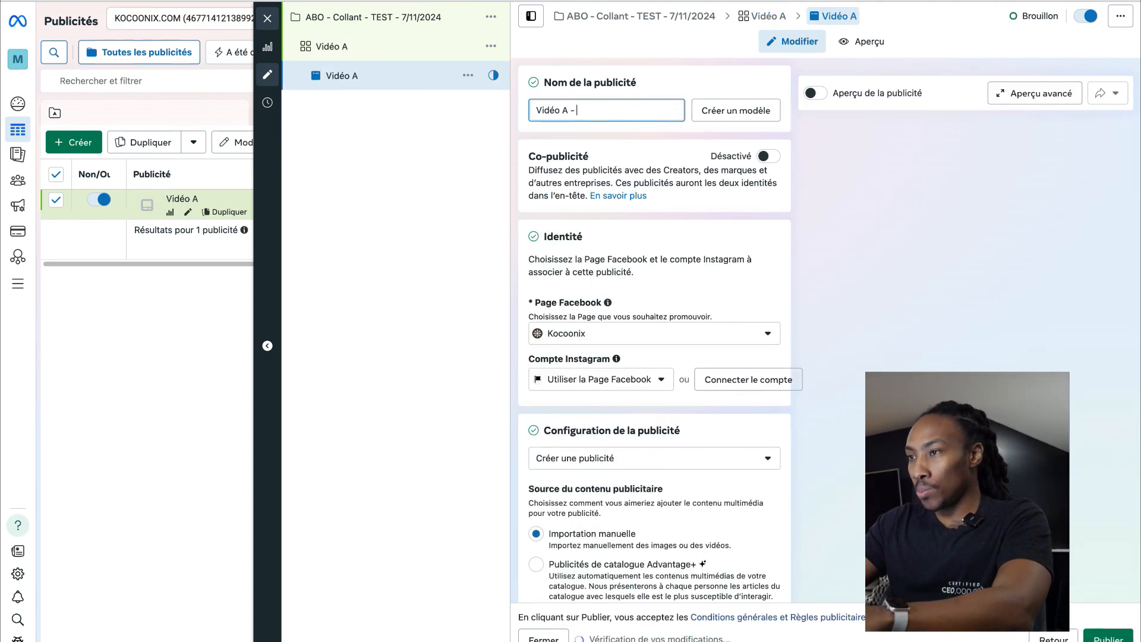
type(" C1")
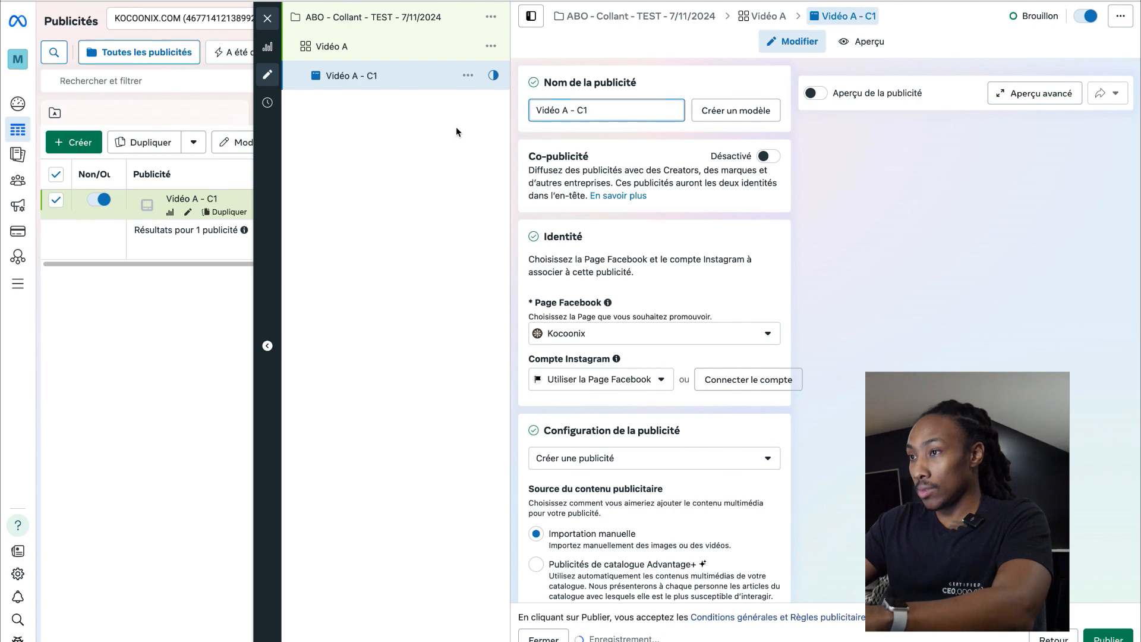
left_click(440, 253)
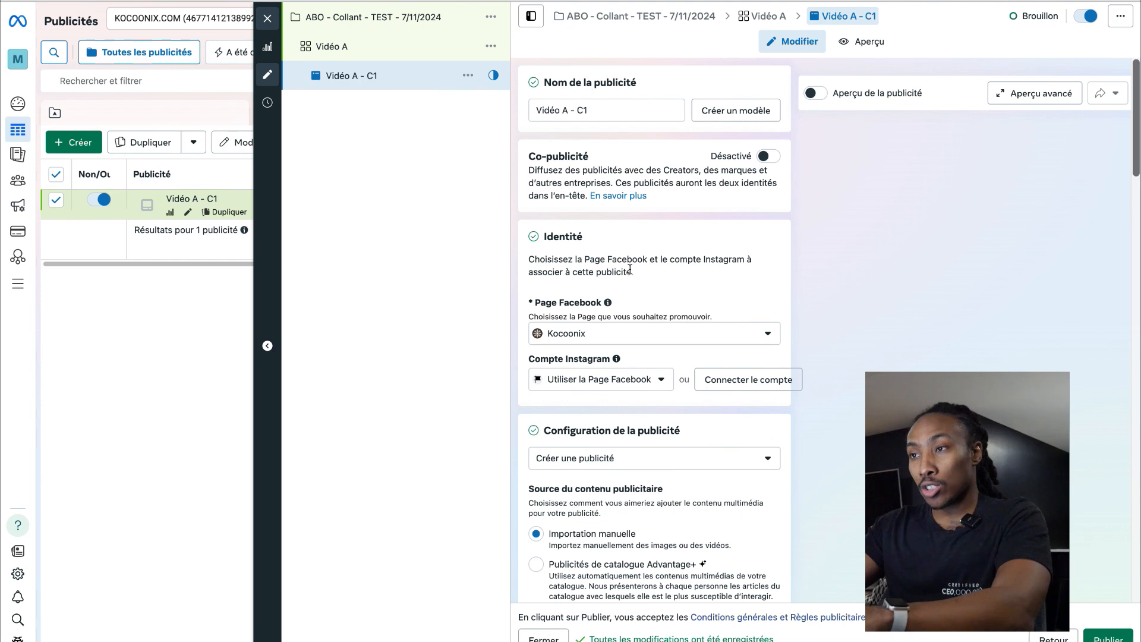
Step: Set the ad's format to Image/Vidéo unique
scroll(600, 176, "down", 3)
scroll(601, 180, "down", 3)
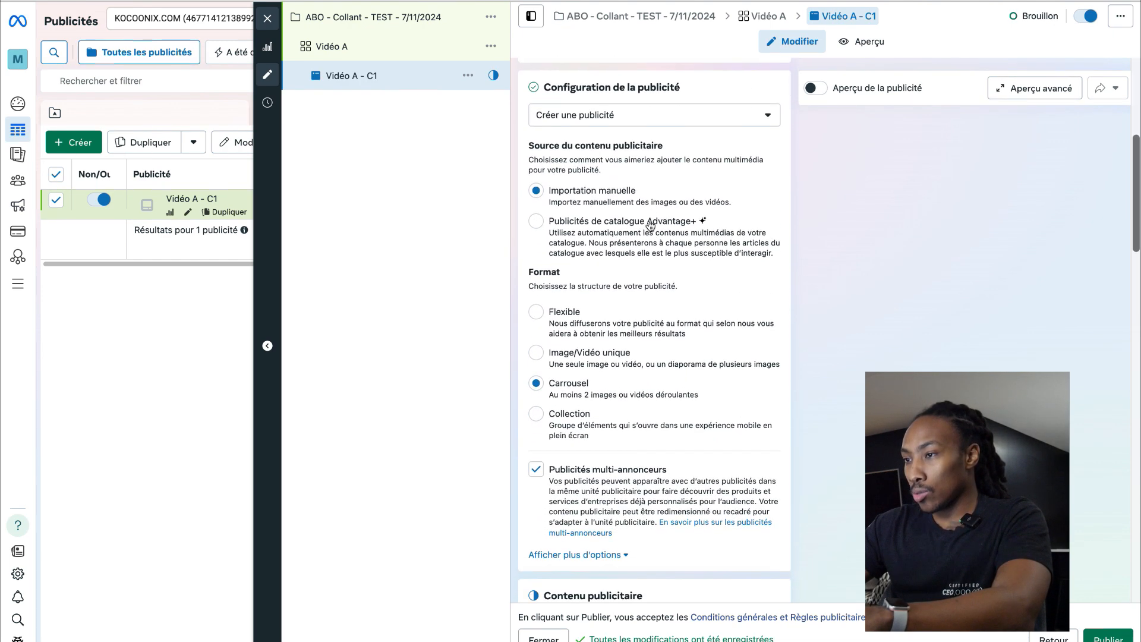
scroll(649, 225, "down", 1)
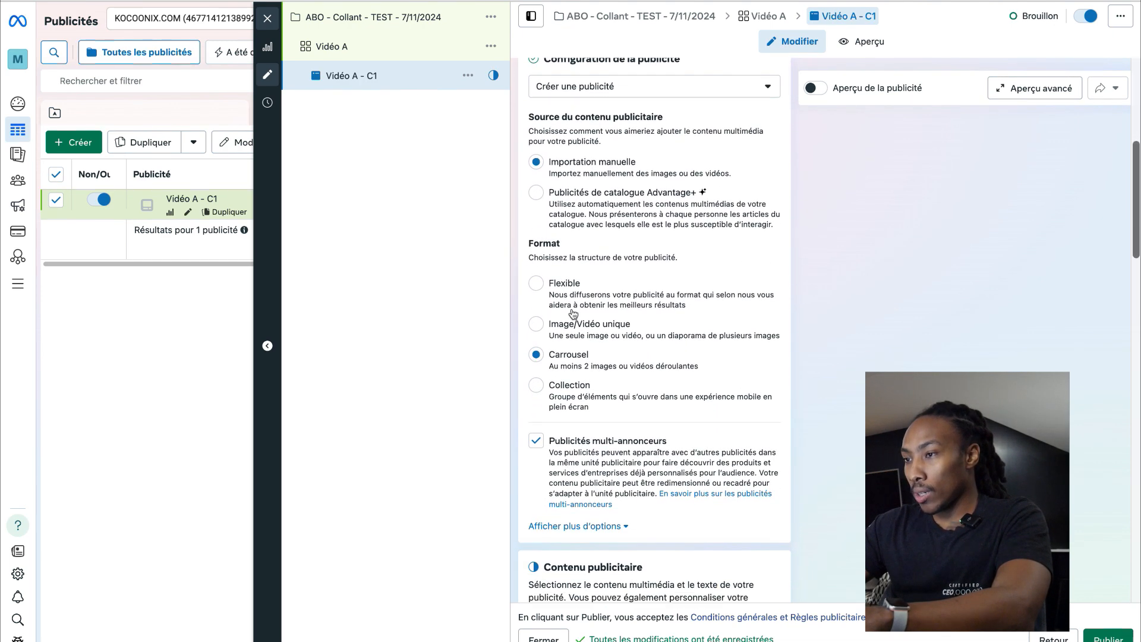
left_click(536, 324)
scroll(622, 316, "down", 2)
scroll(621, 316, "down", 2)
left_click(646, 220)
Step: Select Utiliser la Page Facebook as the ad's Instagram account identity
scroll(647, 221, "down", 3)
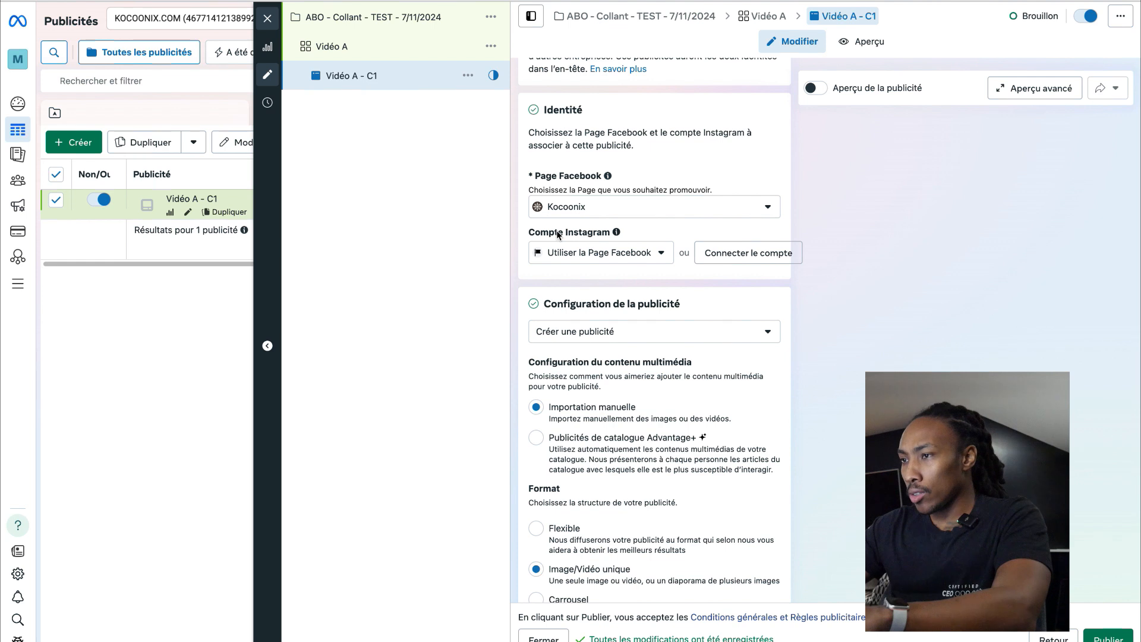
left_click(632, 254)
left_click(597, 304)
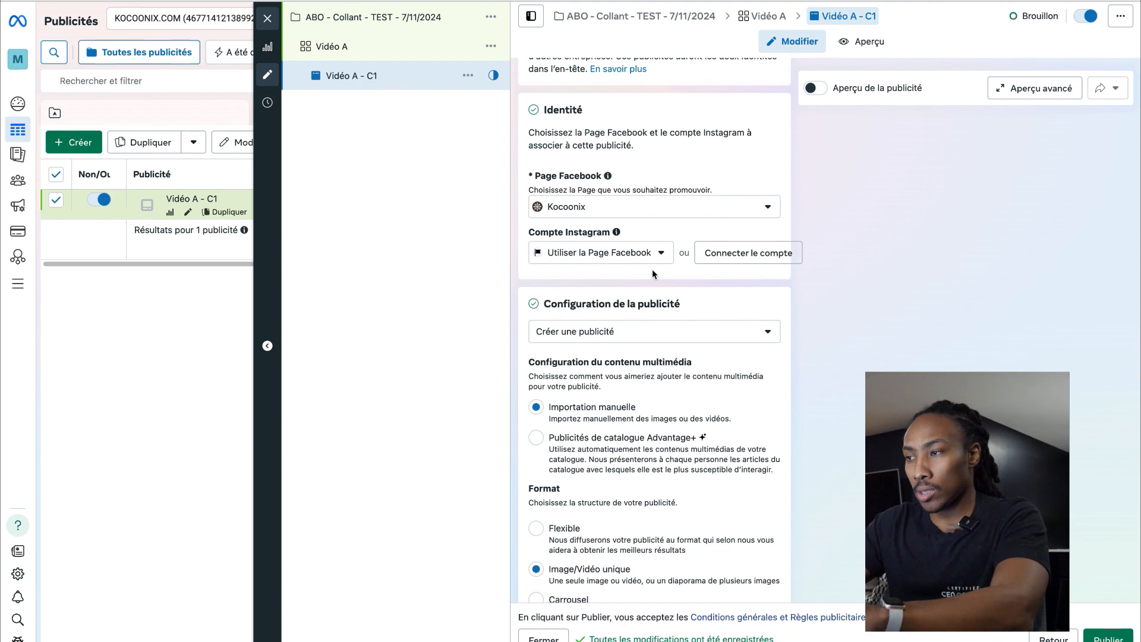
Step: Add the account video Vidéo A.mp4 as the ad's content, keeping its full length and the original format for all placements
scroll(651, 269, "down", 2)
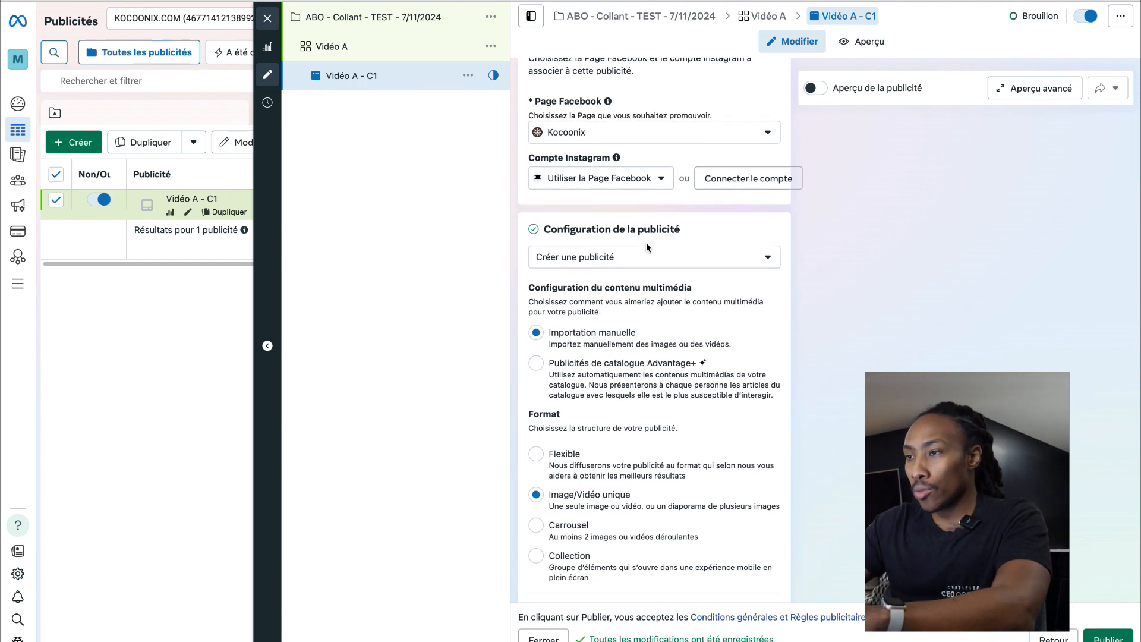
scroll(694, 294, "down", 10)
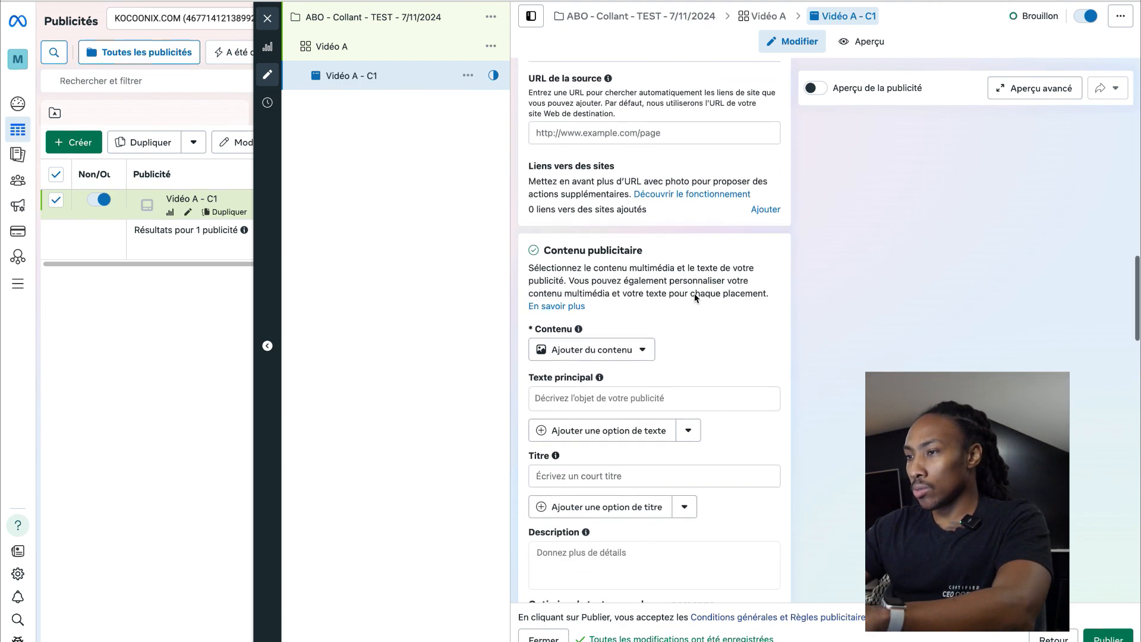
scroll(695, 297, "down", 1)
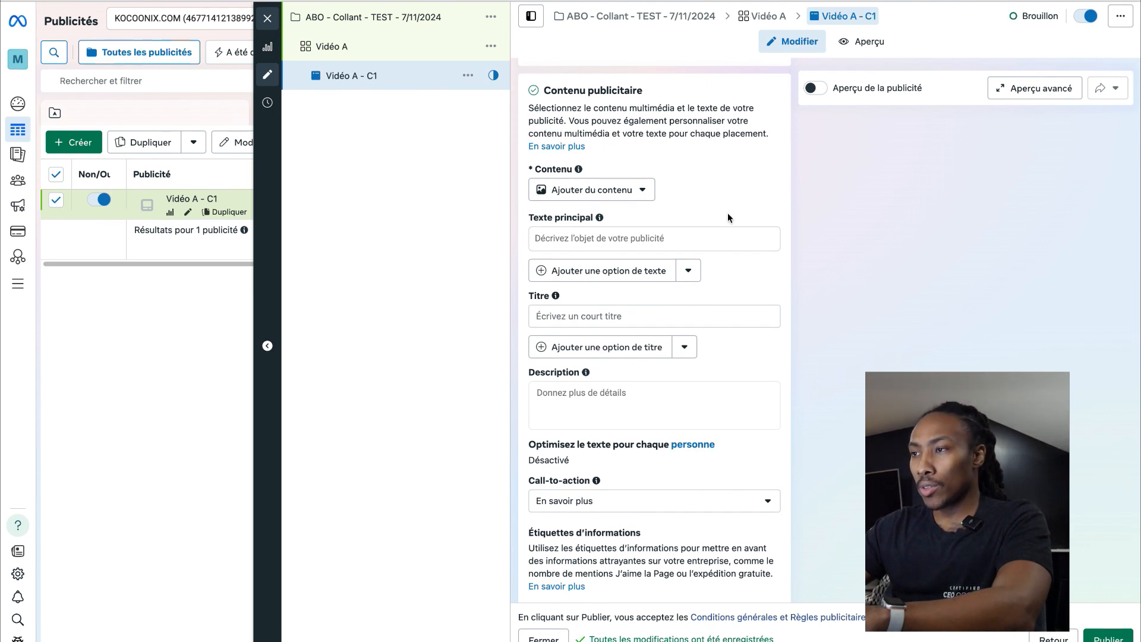
left_click(571, 194)
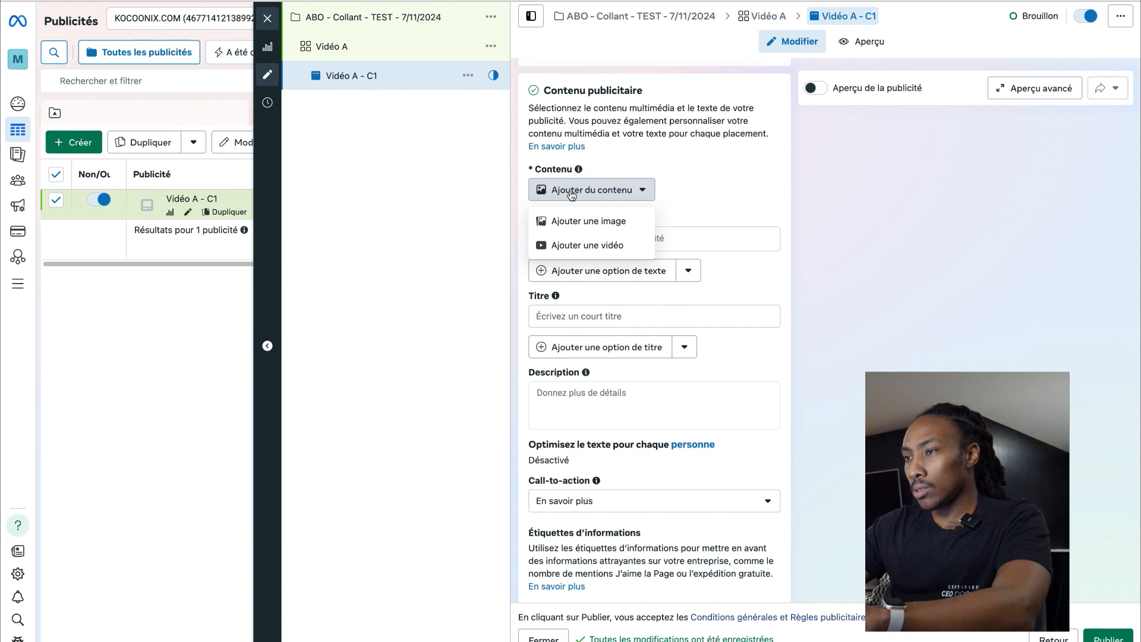
left_click(583, 245)
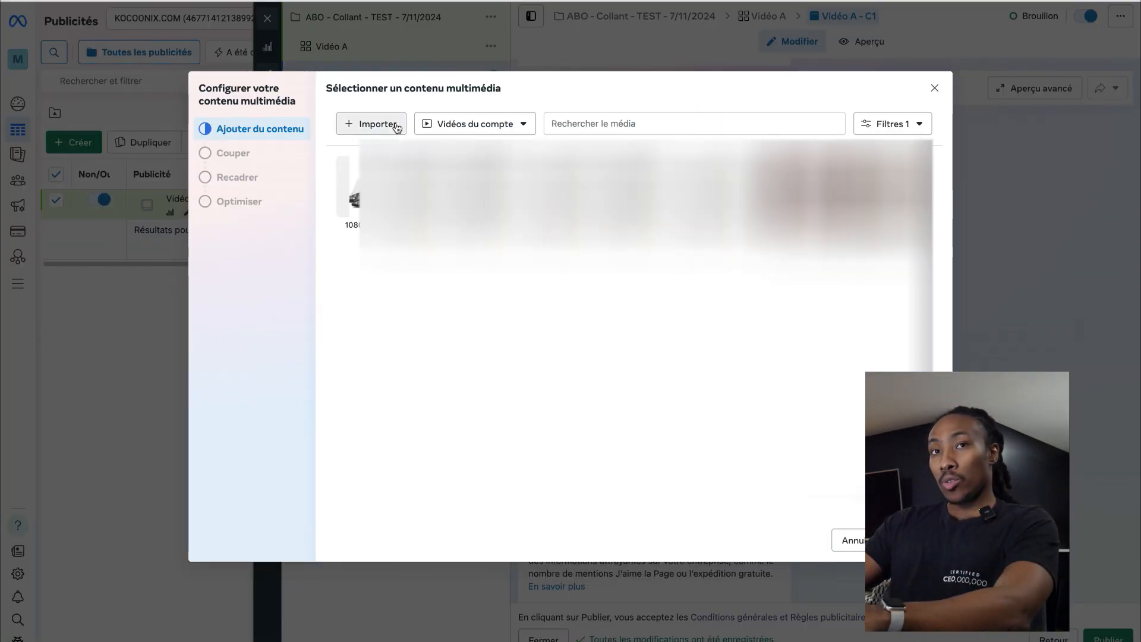
left_click(397, 127)
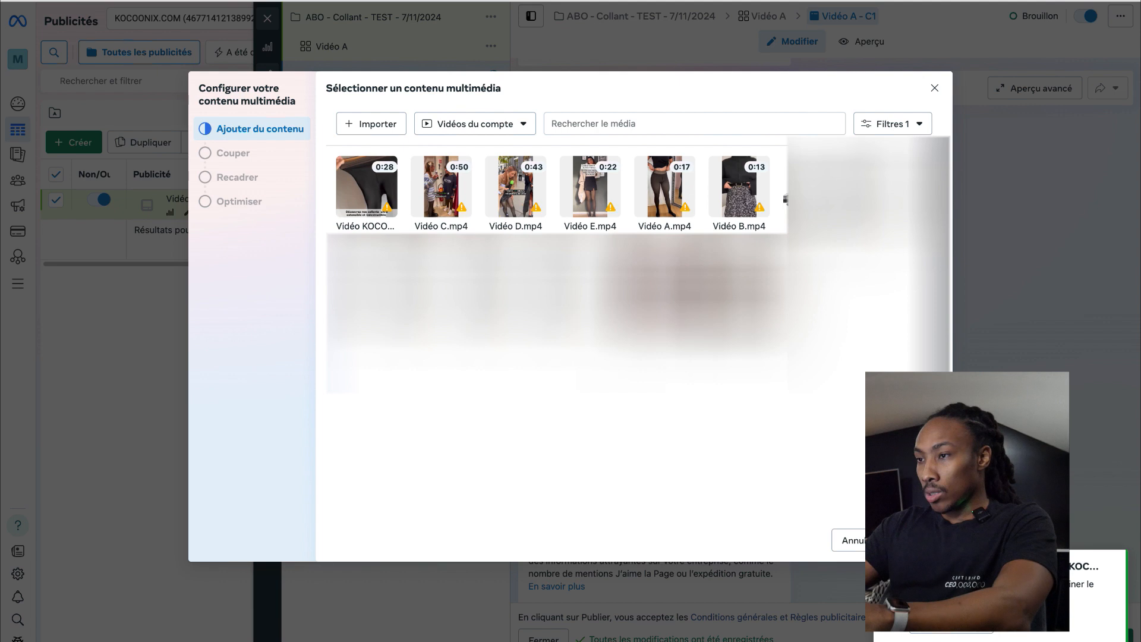
left_click(663, 201)
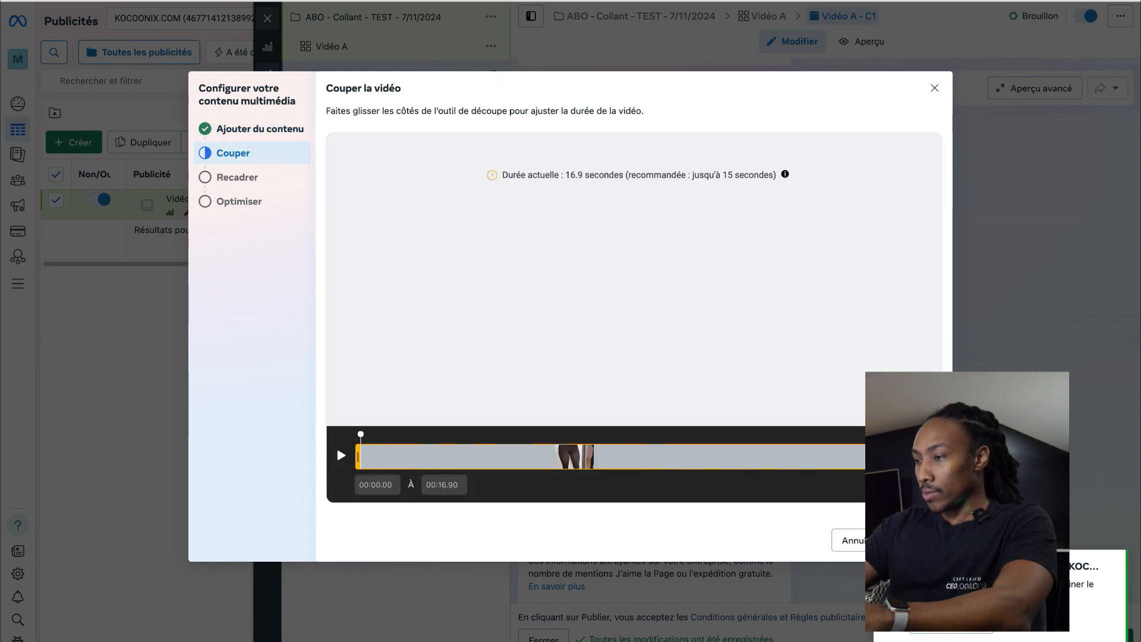
left_click(916, 541)
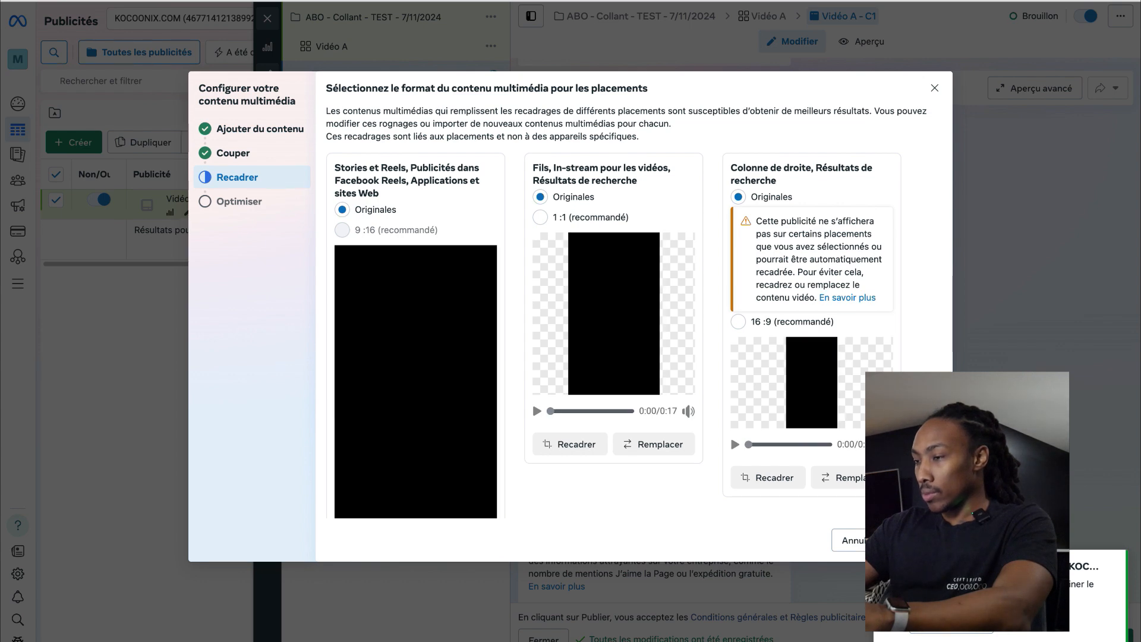
left_click(917, 541)
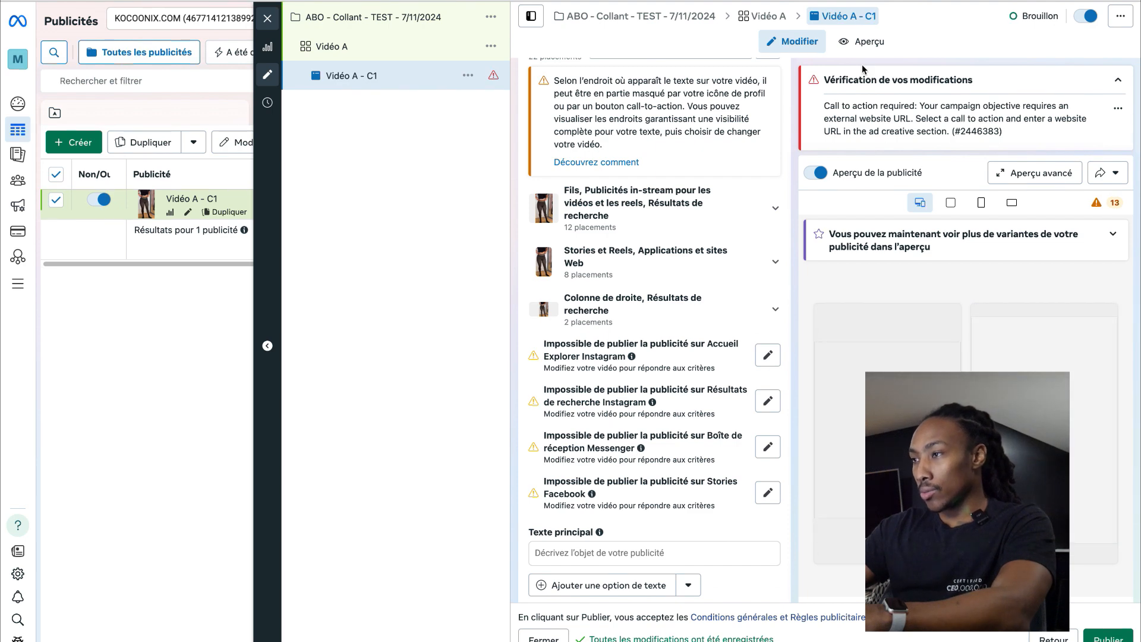
Step: Copy the "Chaleur contre le froid" text from ChatGPT into the ad's Texte principal, with blank lines between its paragraphs
scroll(654, 297, "down", 2)
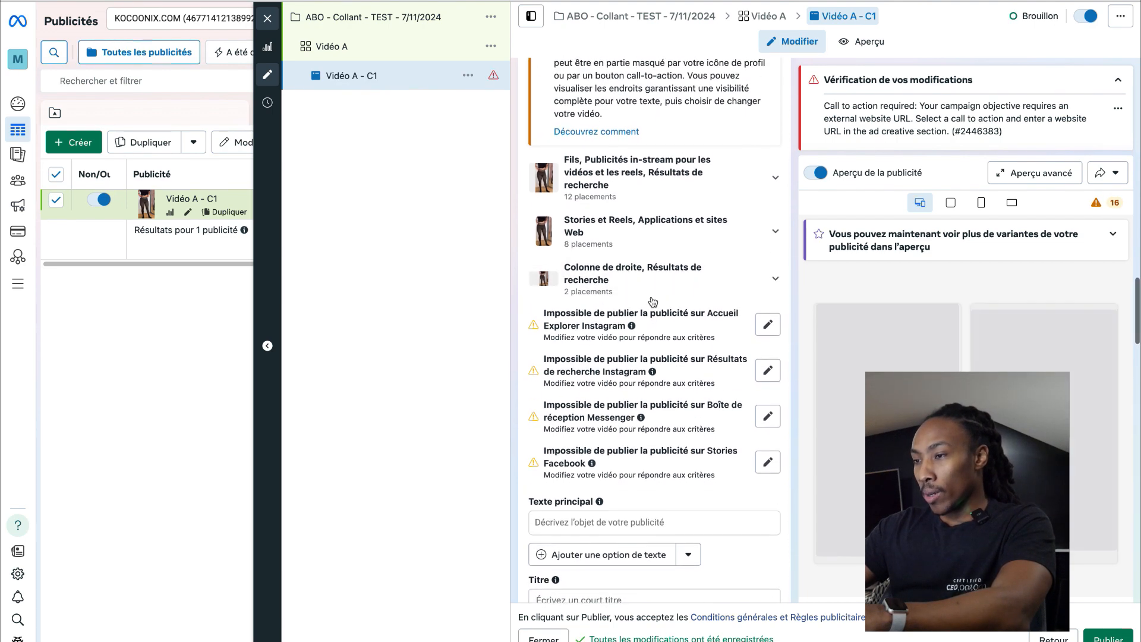
scroll(652, 301, "down", 3)
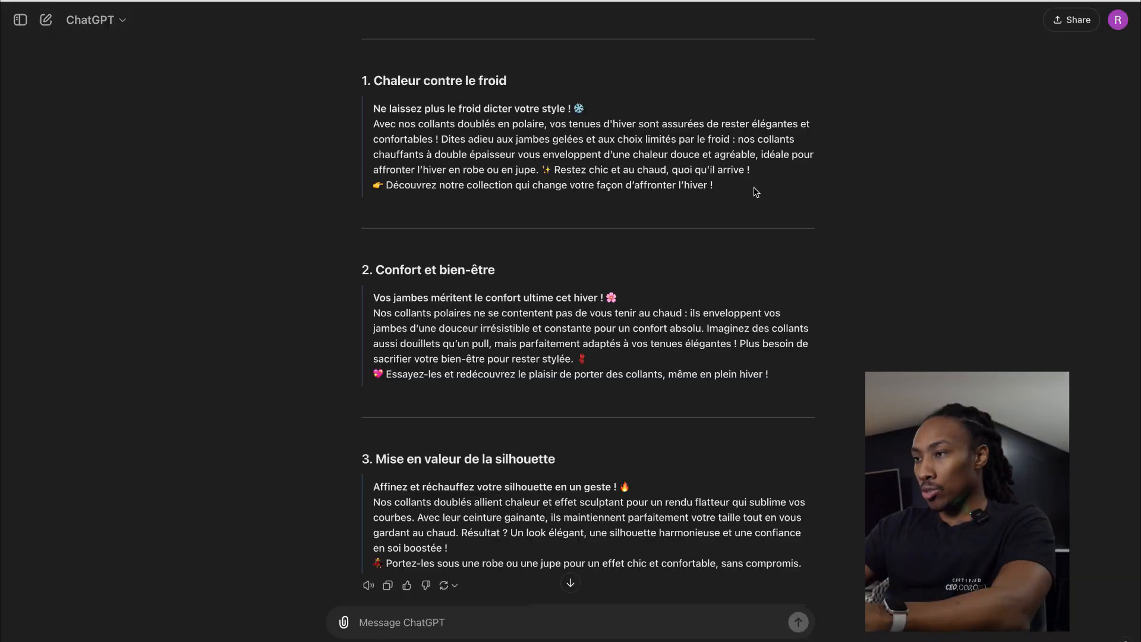
left_click_drag(713, 185, 373, 108)
key("super+c")
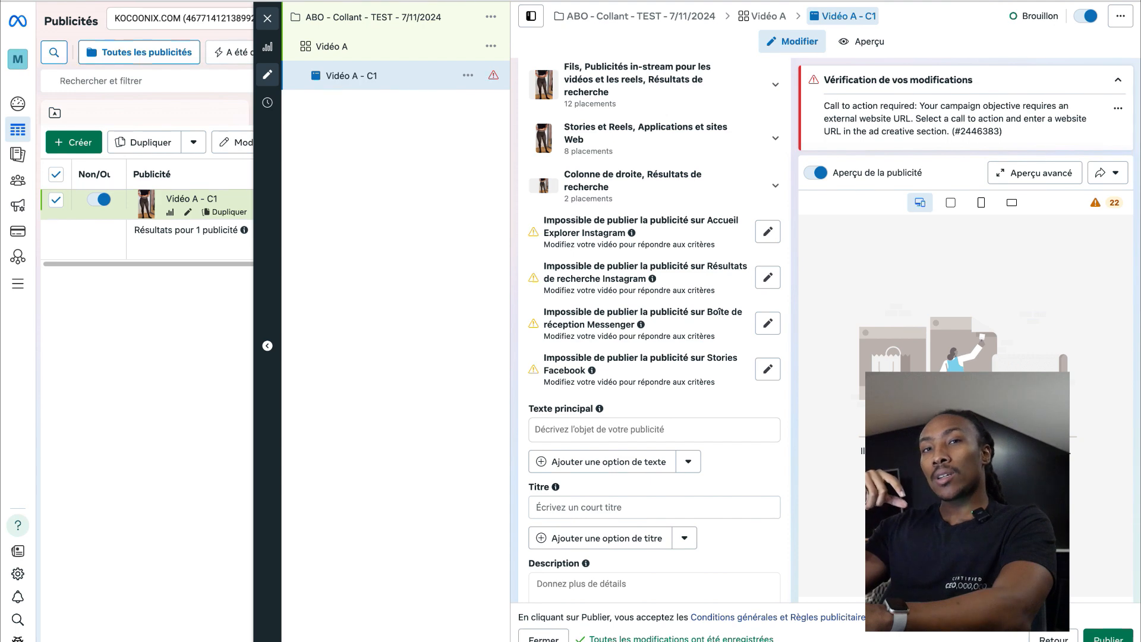
scroll(629, 207, "down", 5)
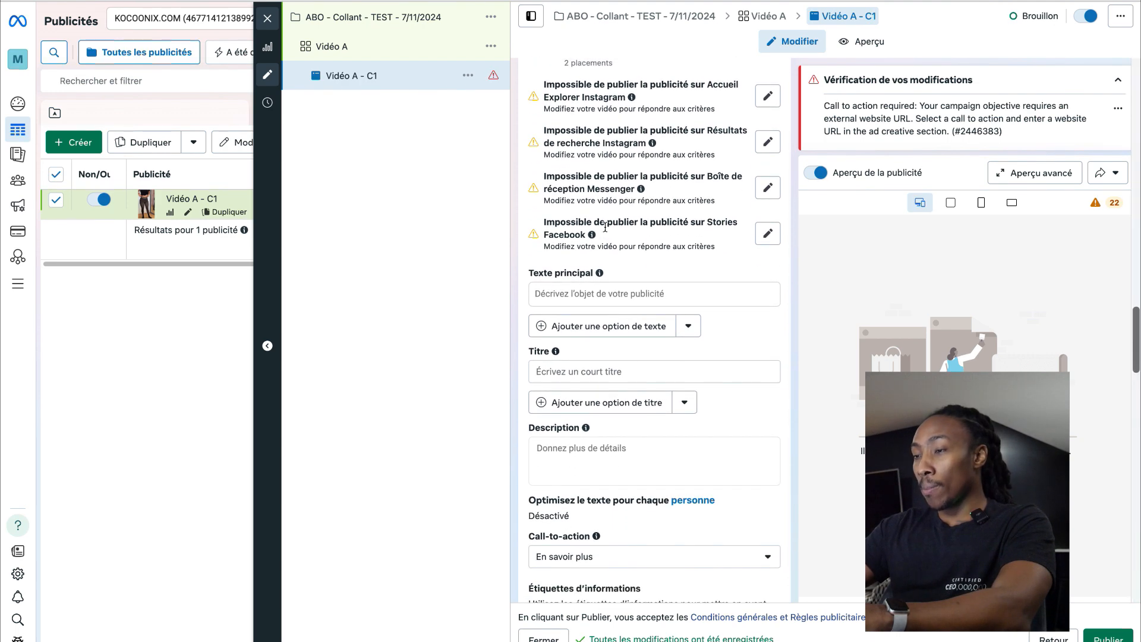
left_click(601, 300)
key("super+v")
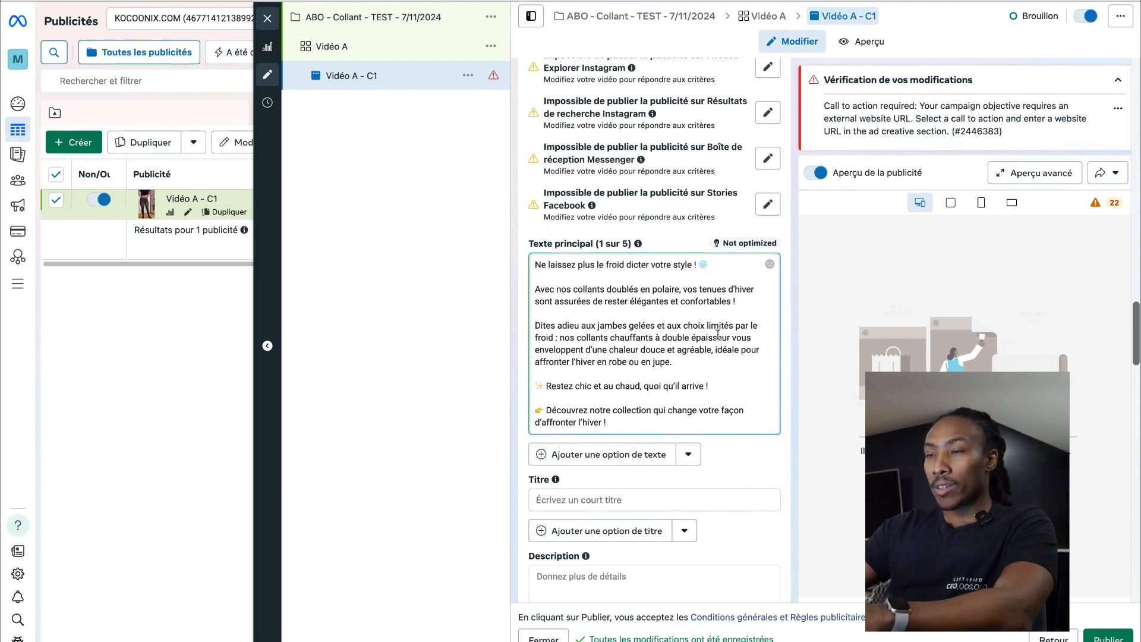
Step: Move the line "Ne laissez plus le froid dicter votre style ! ❄️" from Texte principal to Titre and remove the leftover blank lines
triple_click(542, 266)
key("super+x")
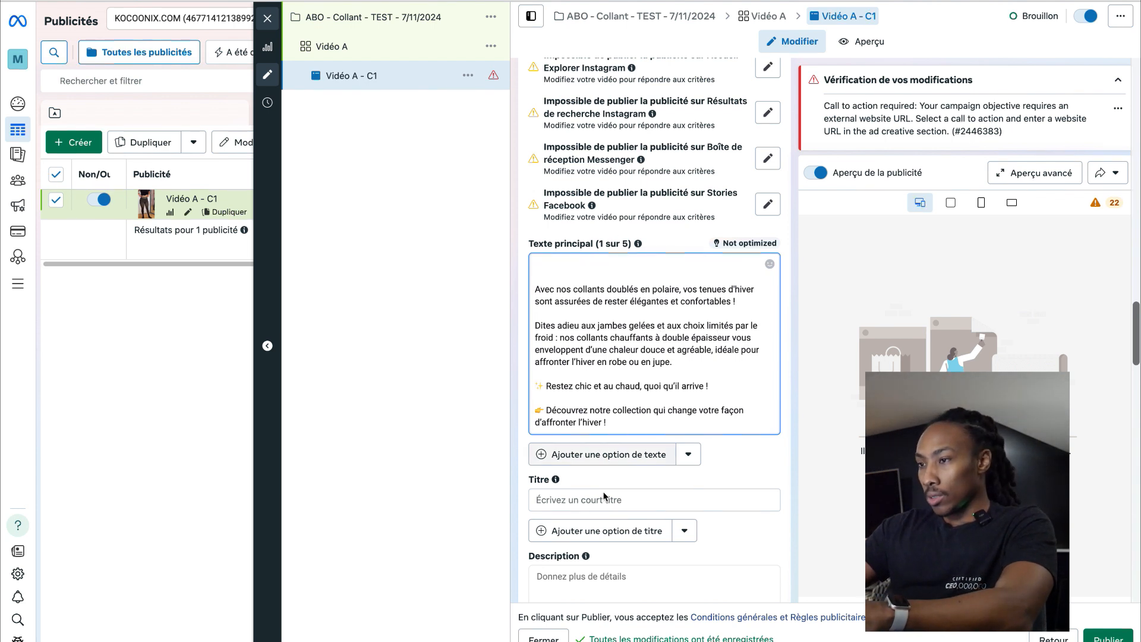
left_click(689, 499)
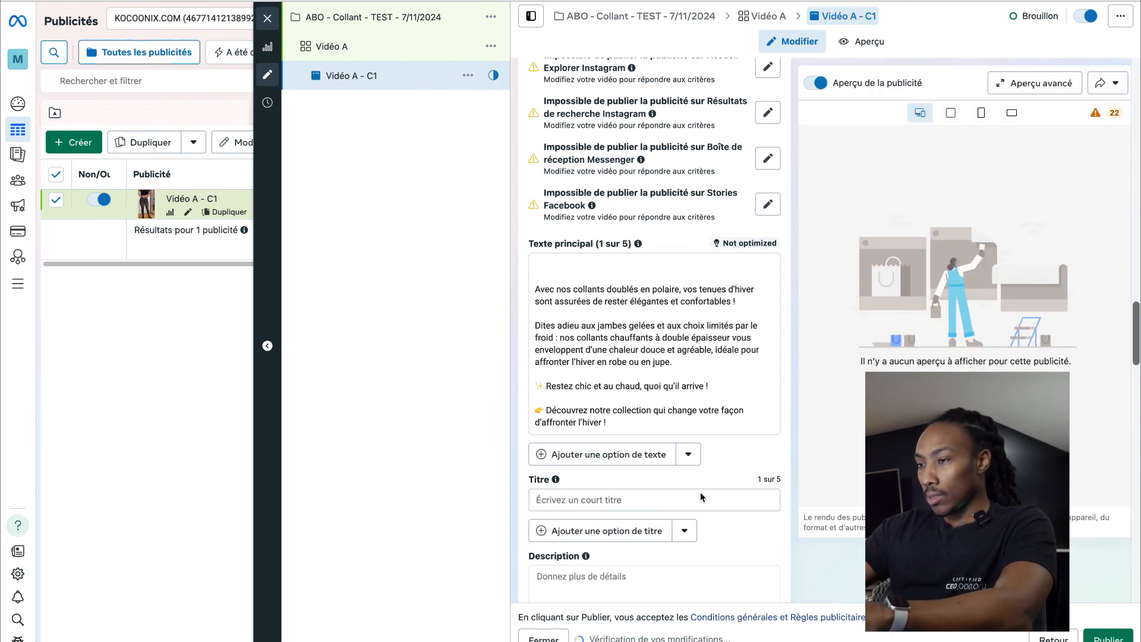
key("super+v")
left_click(547, 313)
key("Up")
key("Up")
key("BackSpace")
key("BackSpace")
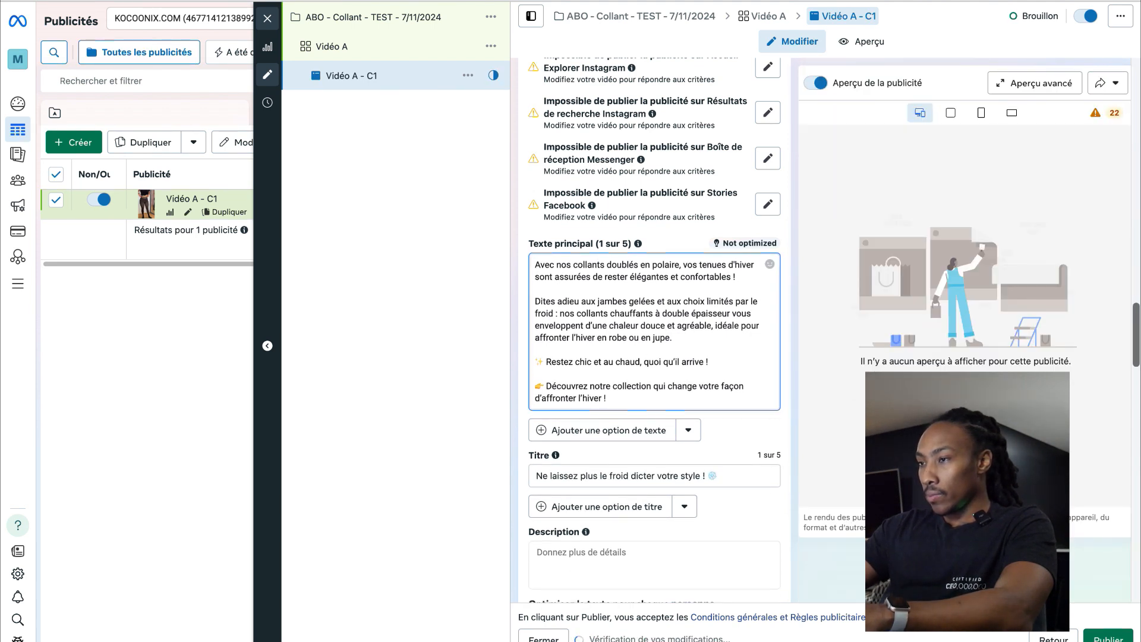
Step: Set the ad's call-to-action to Acheter
scroll(626, 299, "down", 5)
left_click(654, 359)
scroll(658, 422, "up", 2)
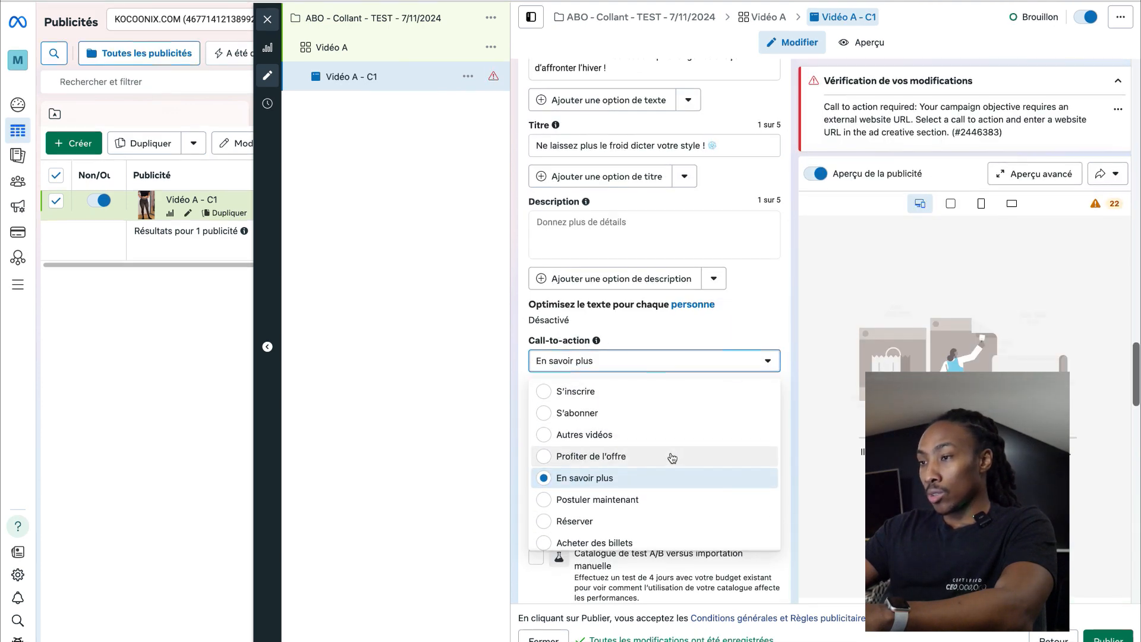
scroll(672, 457, "down", 5)
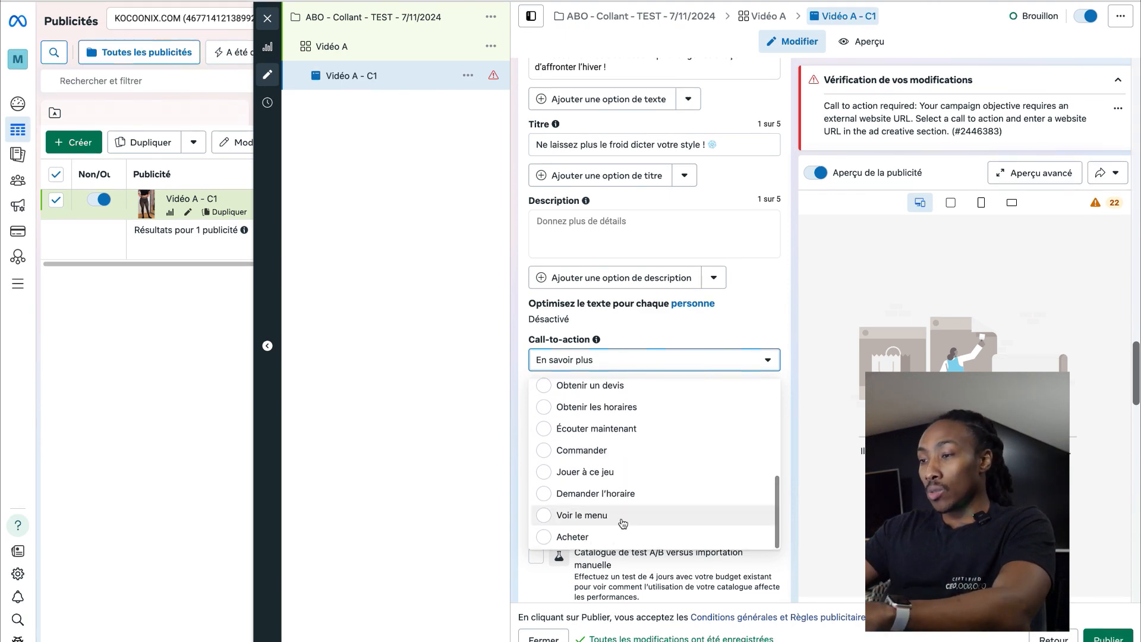
left_click(610, 539)
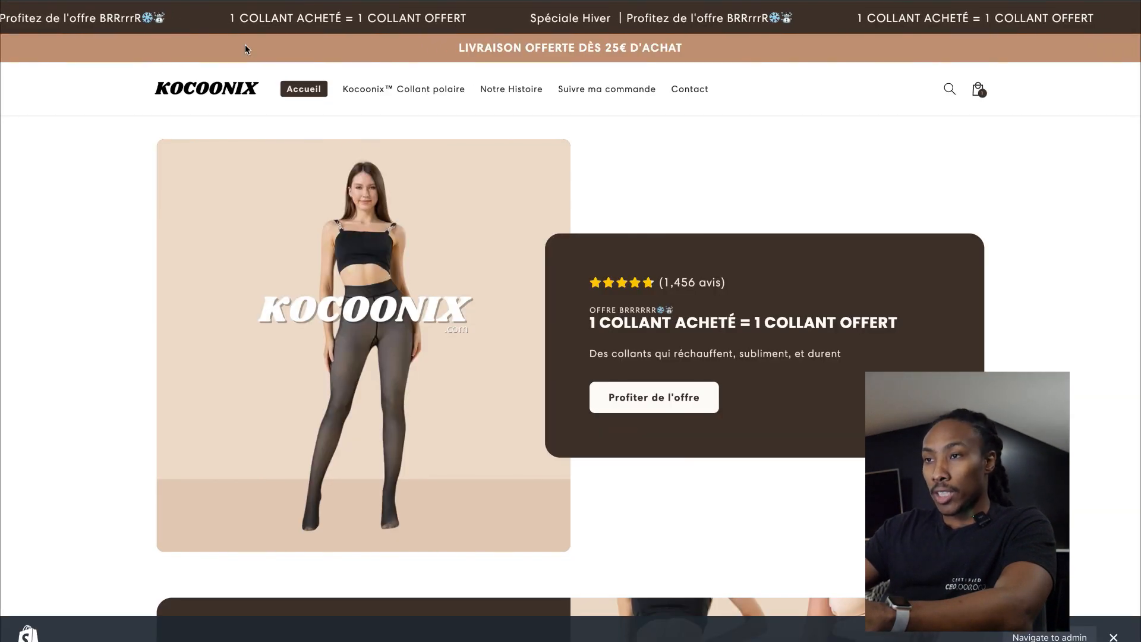
left_click(412, 96)
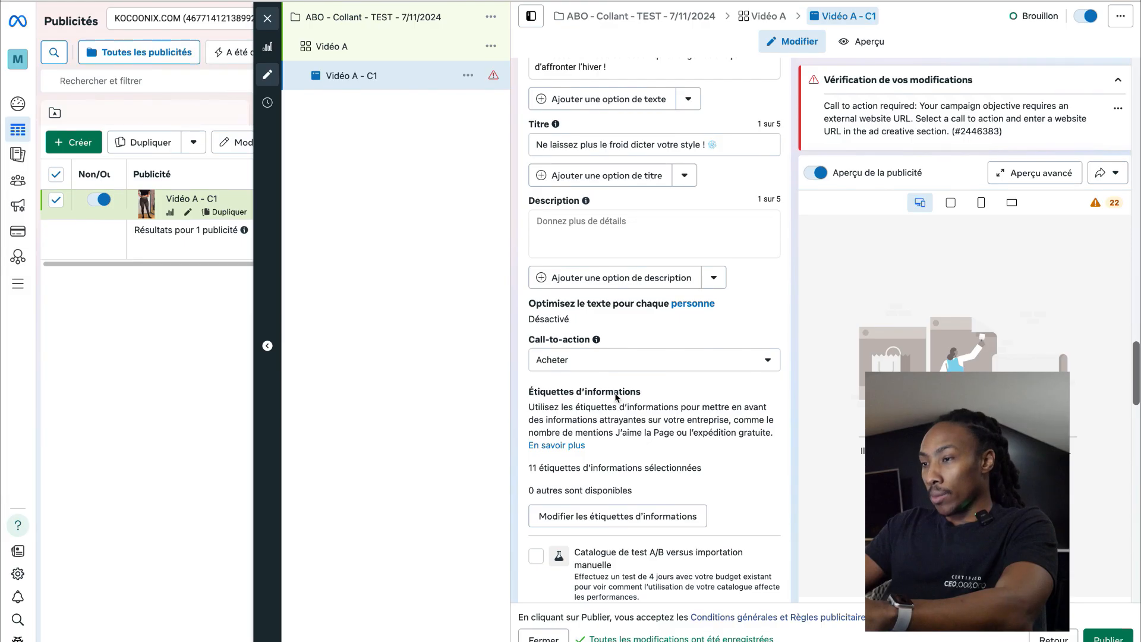
scroll(616, 398, "up", 2)
scroll(616, 399, "down", 5)
scroll(616, 398, "down", 10)
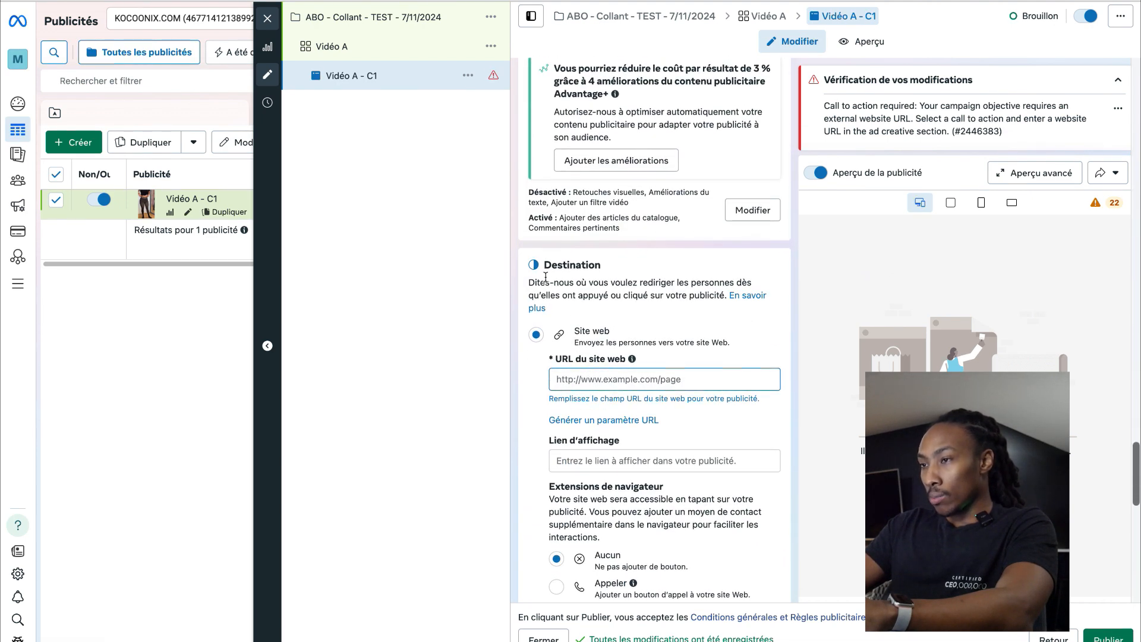
left_click(625, 385)
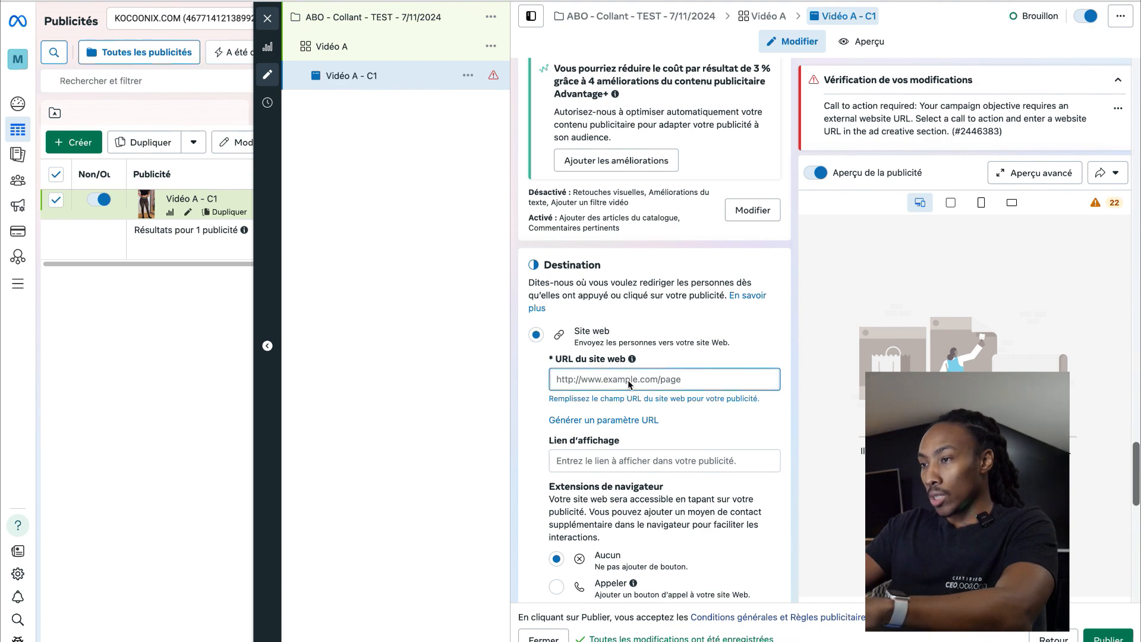
type("https://kocoonix.com/products/collant")
Step: Check the ad's content and texts, then quickly duplicate Vidéo A - C1 and rename the copy "Vidéo A - C2"
scroll(662, 333, "up", 10)
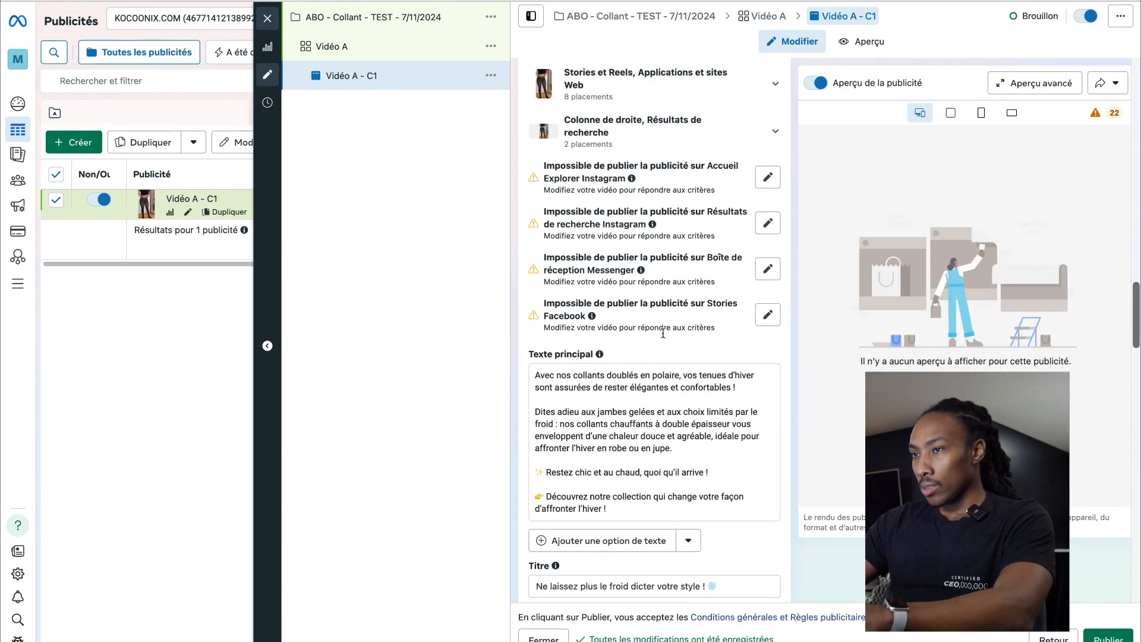
scroll(662, 333, "down", 12)
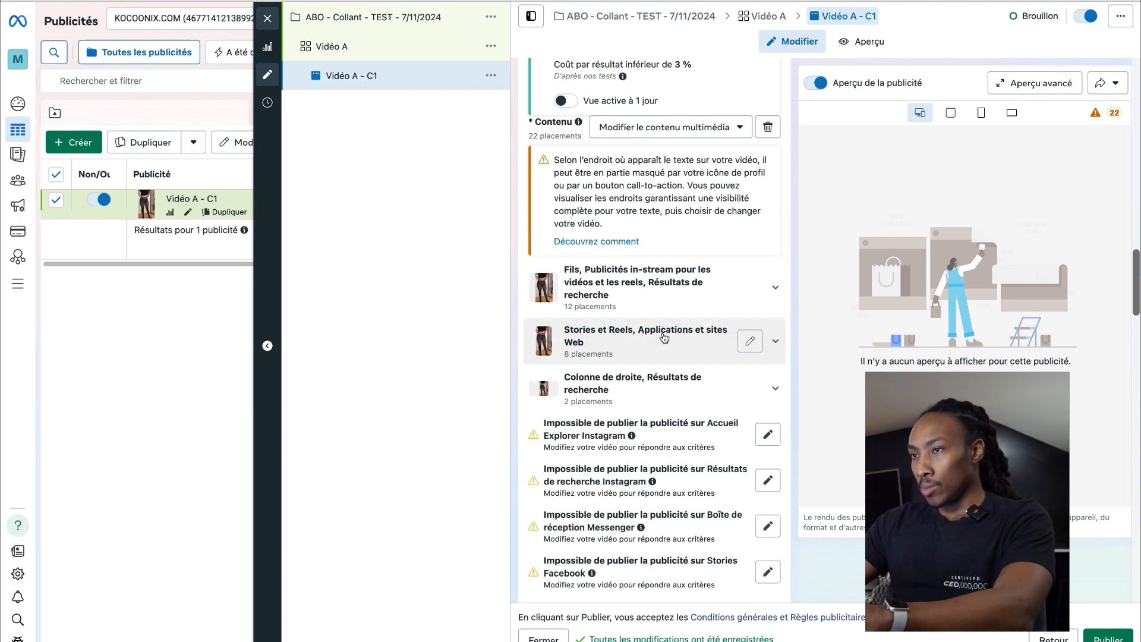
scroll(663, 333, "down", 2)
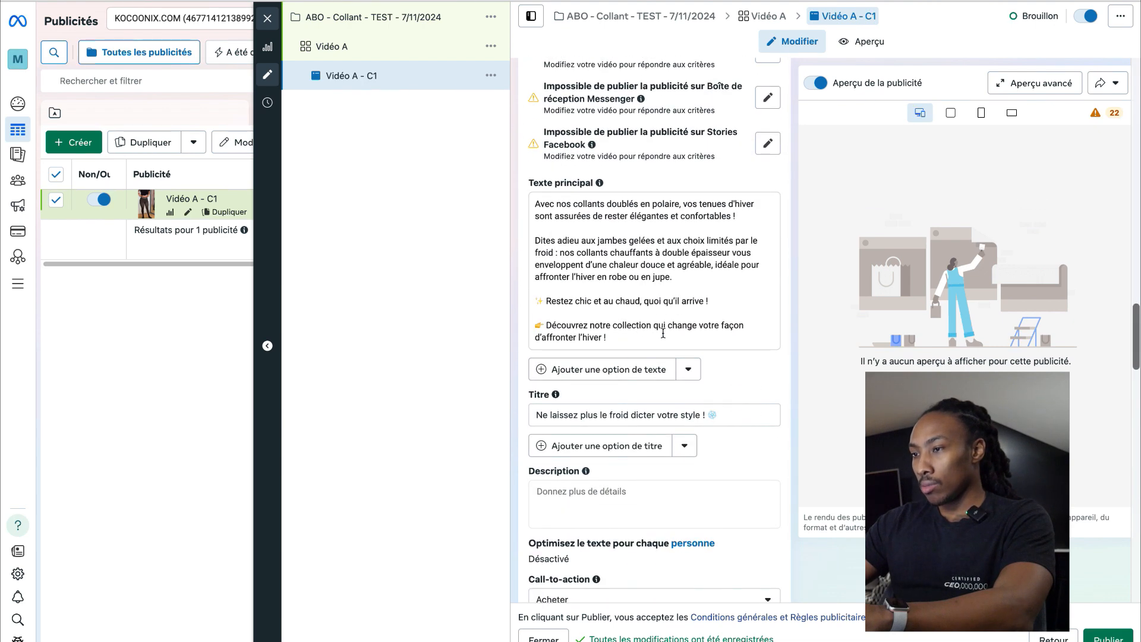
scroll(663, 333, "down", 1)
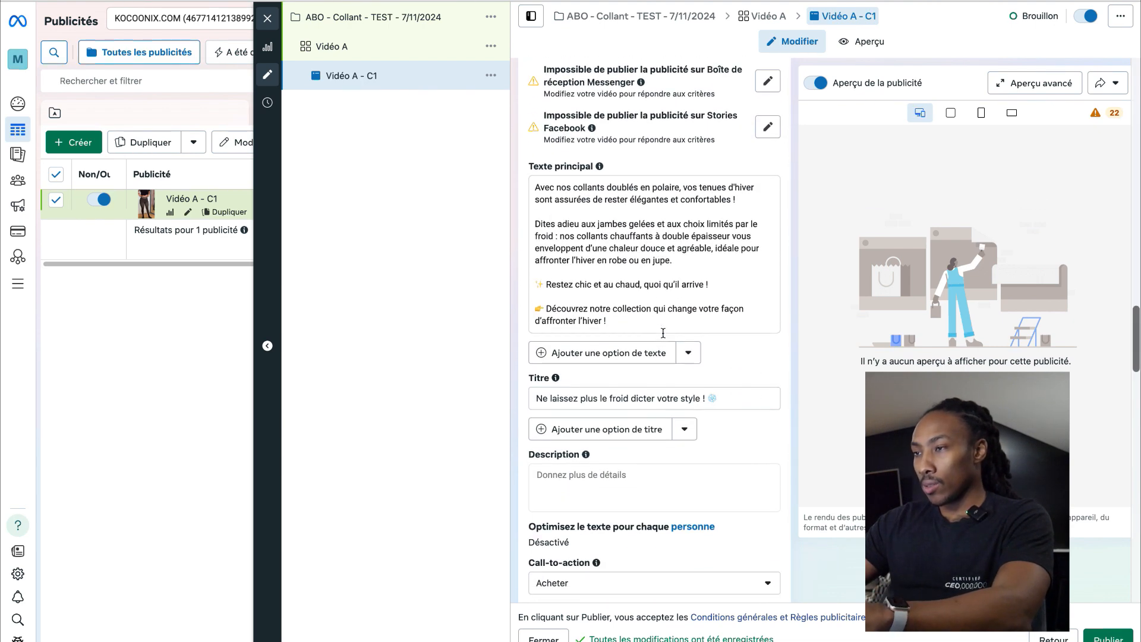
left_click(495, 80)
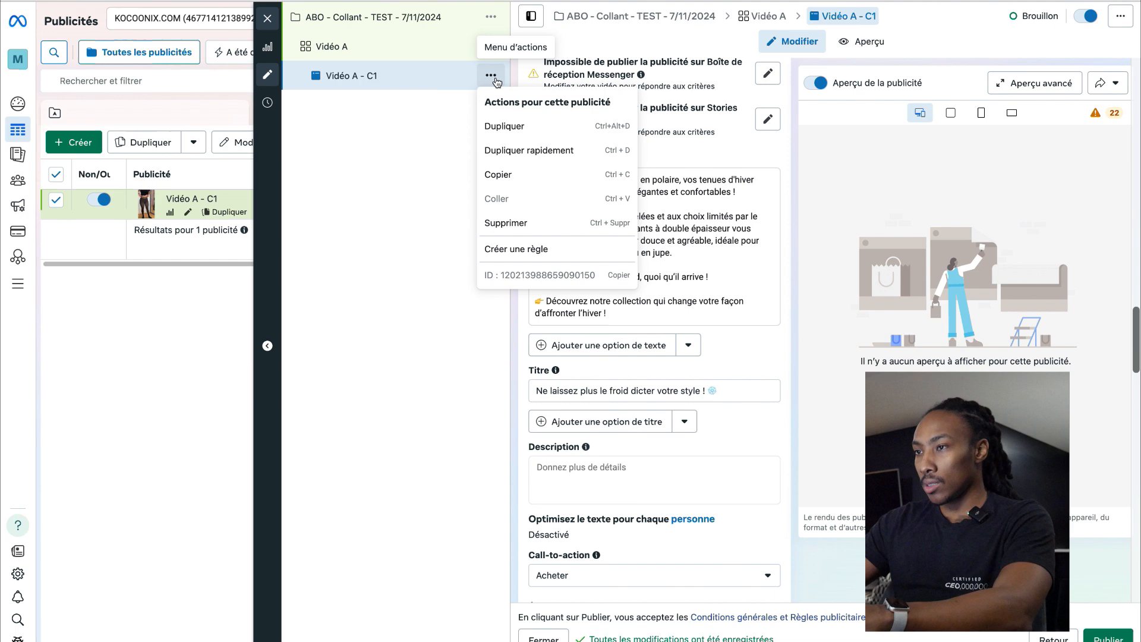
left_click(537, 155)
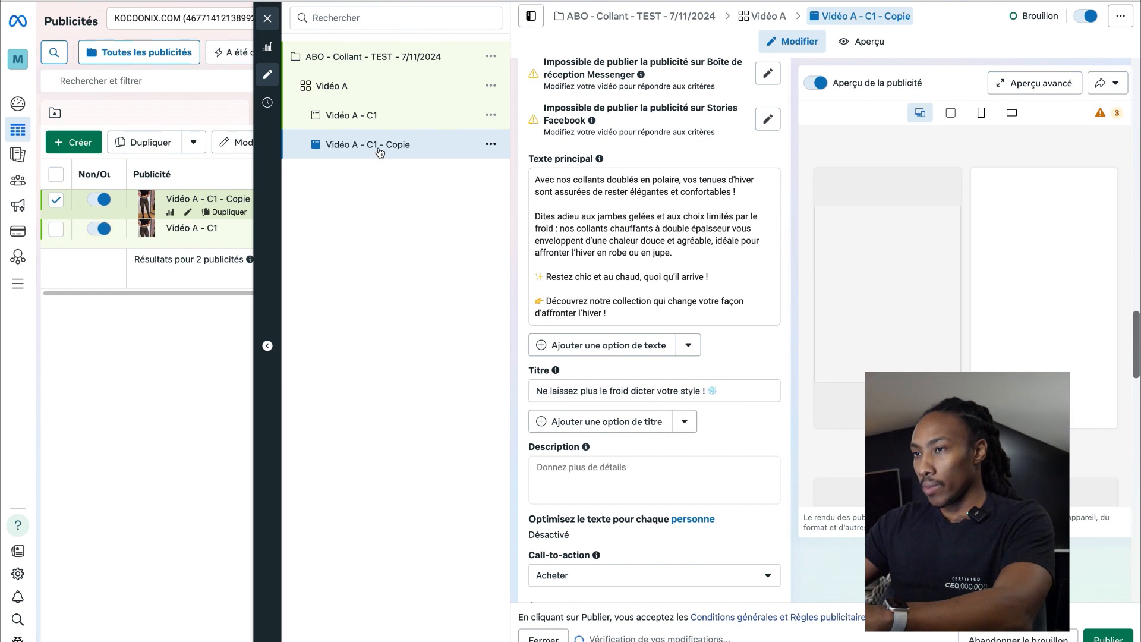
double_click(379, 147)
left_click(381, 144, "shift")
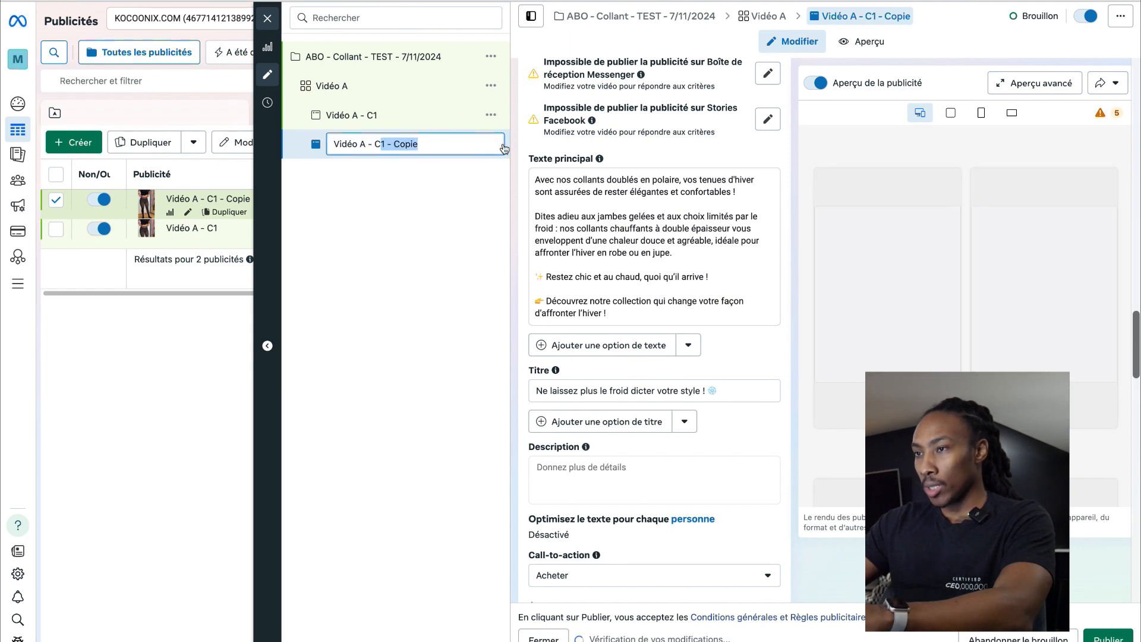
type("2")
key("Return")
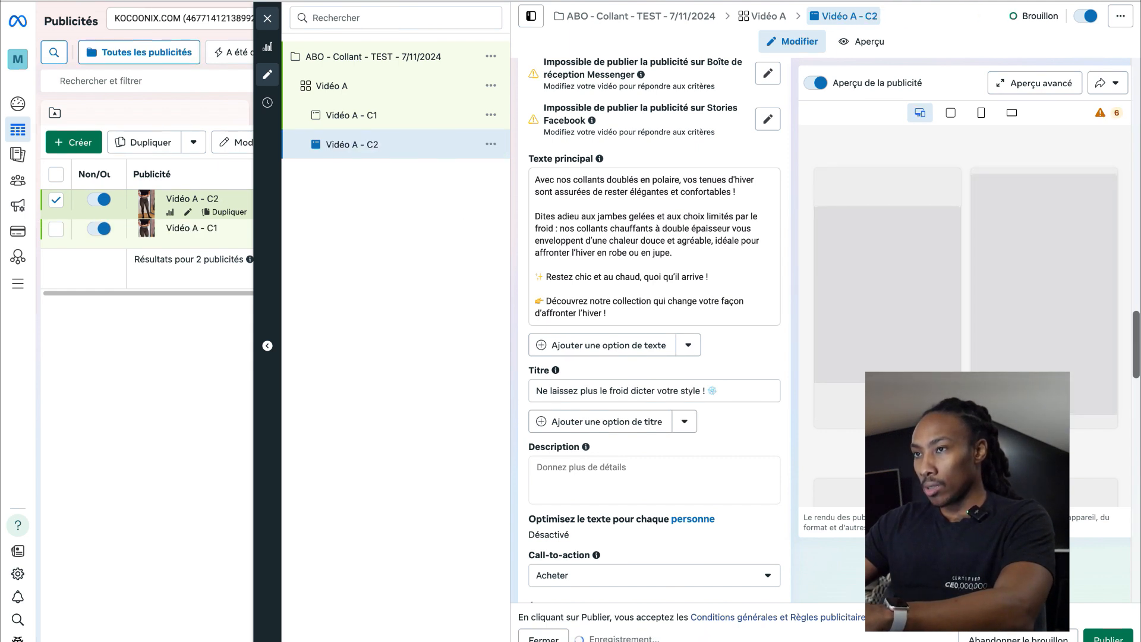
Step: Replace Vidéo A - C2's Texte principal with the "Confort et bien-être" text copied from ChatGPT
key("super+Tab")
left_click_drag(373, 297, 775, 379)
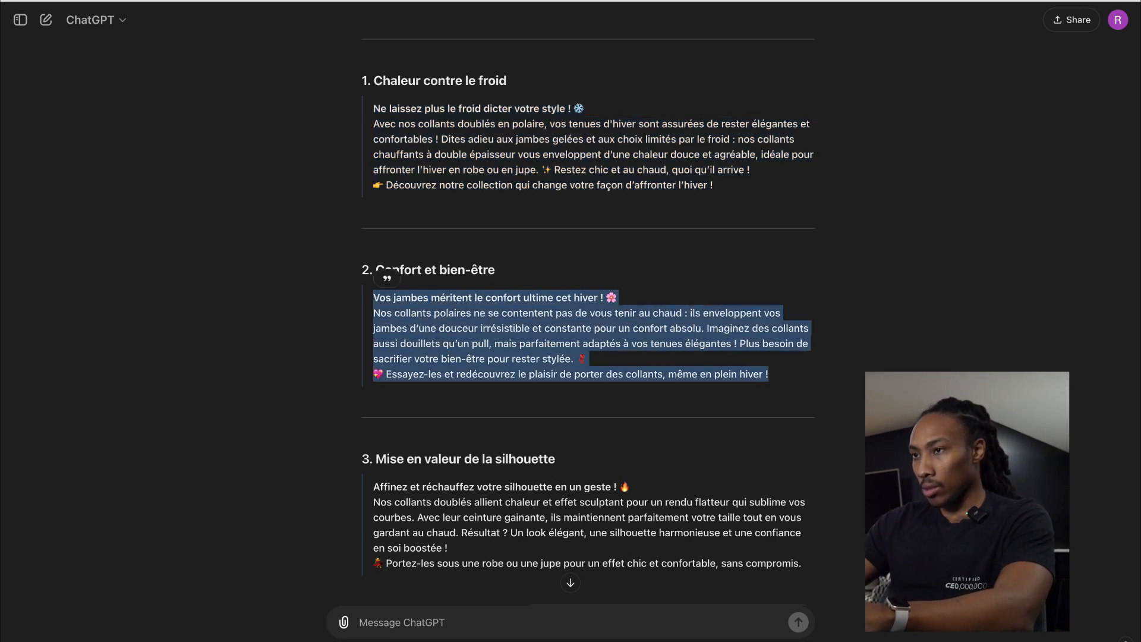
key("super+Tab")
left_click(649, 290)
key("super+a")
type("Vos jambes méritent le confort ultime cet hiver ! 🌸 Nos collants polaires ne se contentent pas de vous tenir au chaud : ils enveloppent vos jambes d’une douceur irrésistible et constante pour un confort absolu. Imaginez des collants aussi douillets qu’un pull, mais parfaitement adaptés à vos tenues élégantes ! Plus besoin de sacrifier votre bien-être pour rester stylée. 🧣 💖 Essayez-les et redécouvrez le plaisir de porter des collants, même en plein hiver !")
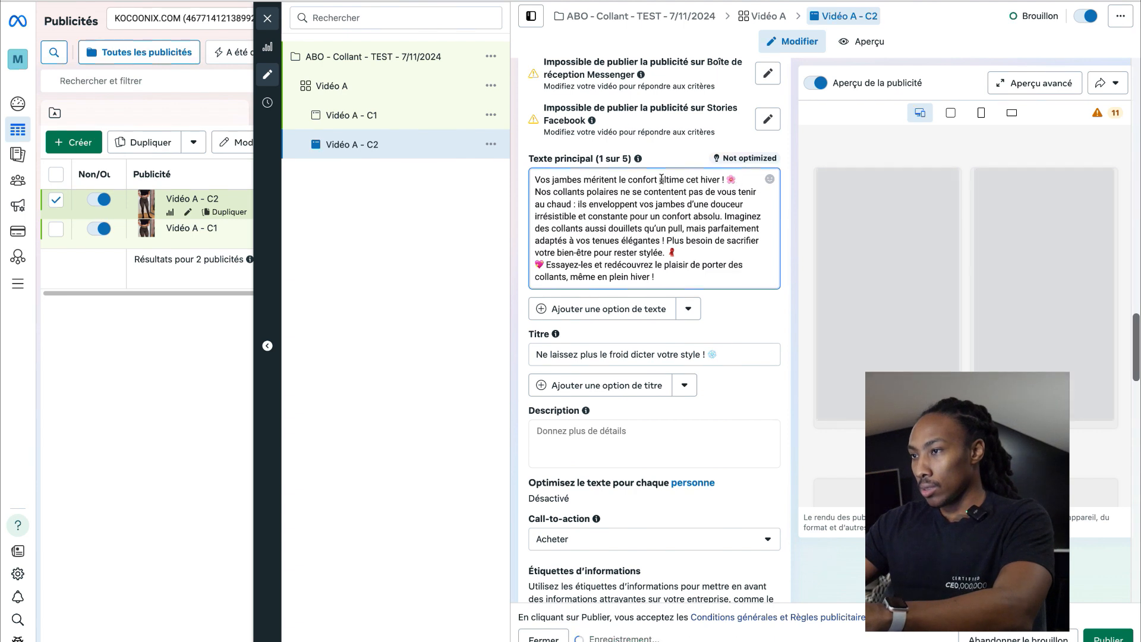
Step: Move the opening line "Vos jambes méritent le confort ultime cet hiver ! 🌸" from Vidéo A - C2's Texte principal into its Titre, replacing the existing title
left_click_drag(738, 179, 535, 179)
key("super+c")
key("BackSpace")
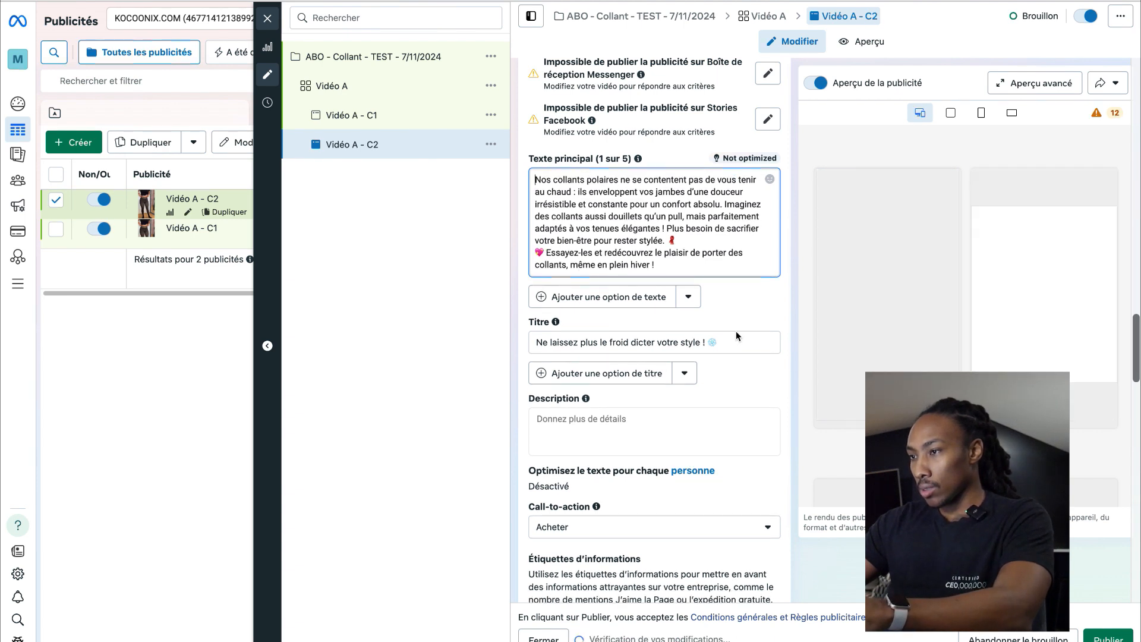
left_click(533, 342)
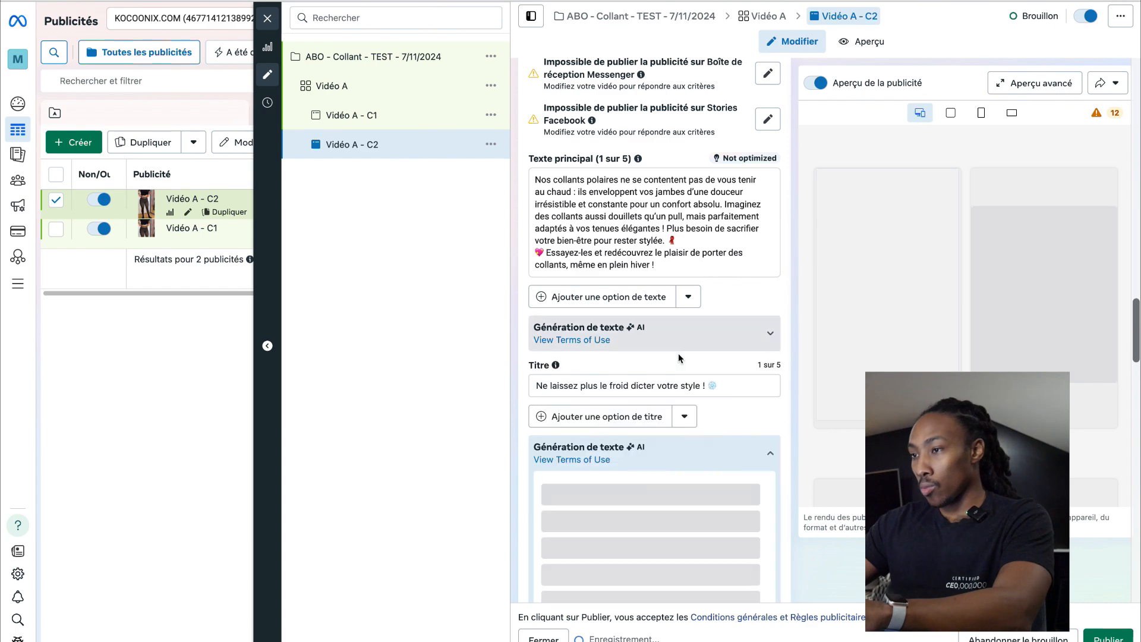
left_click(789, 393)
left_click(718, 342)
key("super+a")
key("super+v")
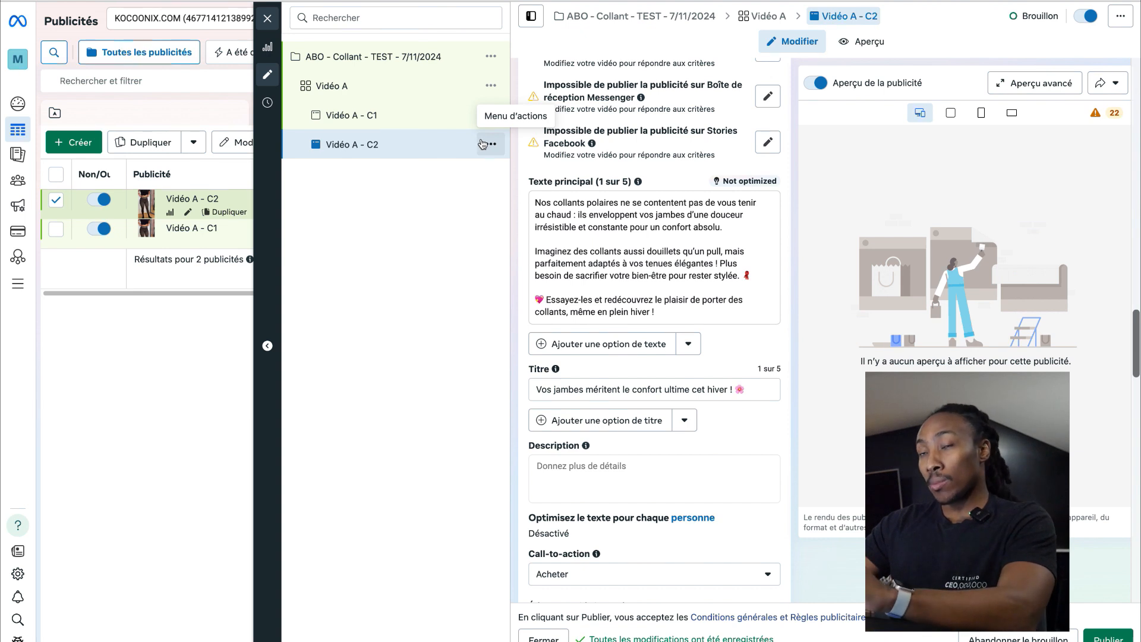
Step: Quickly duplicate the ad Vidéo A - C2 and rename the copy "Vidéo A - C3"
left_click(489, 144)
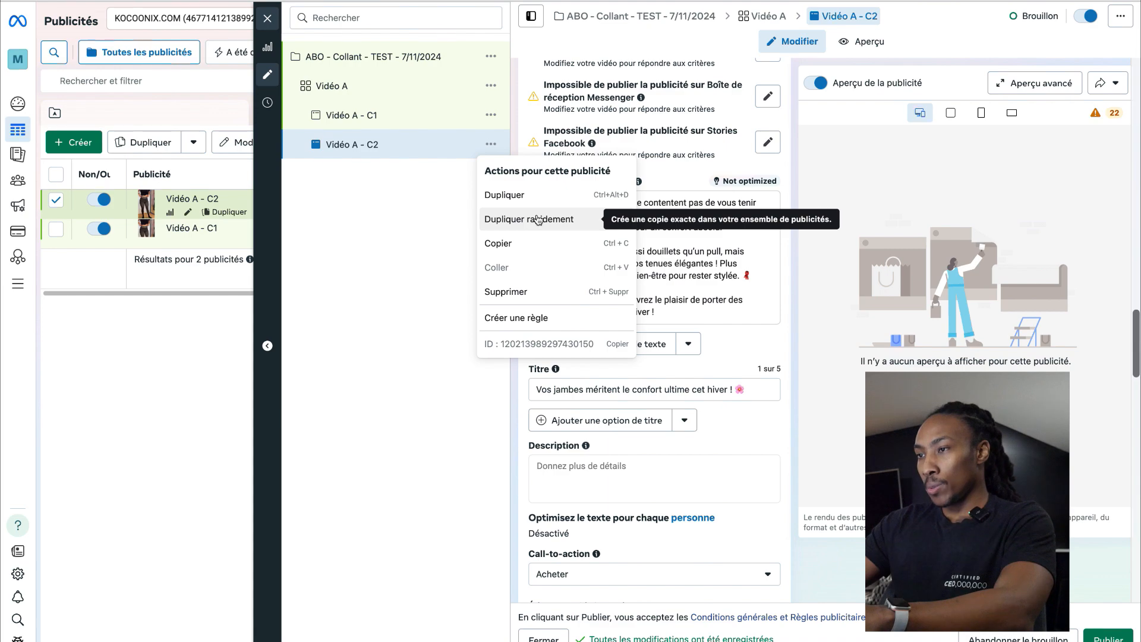
left_click(538, 220)
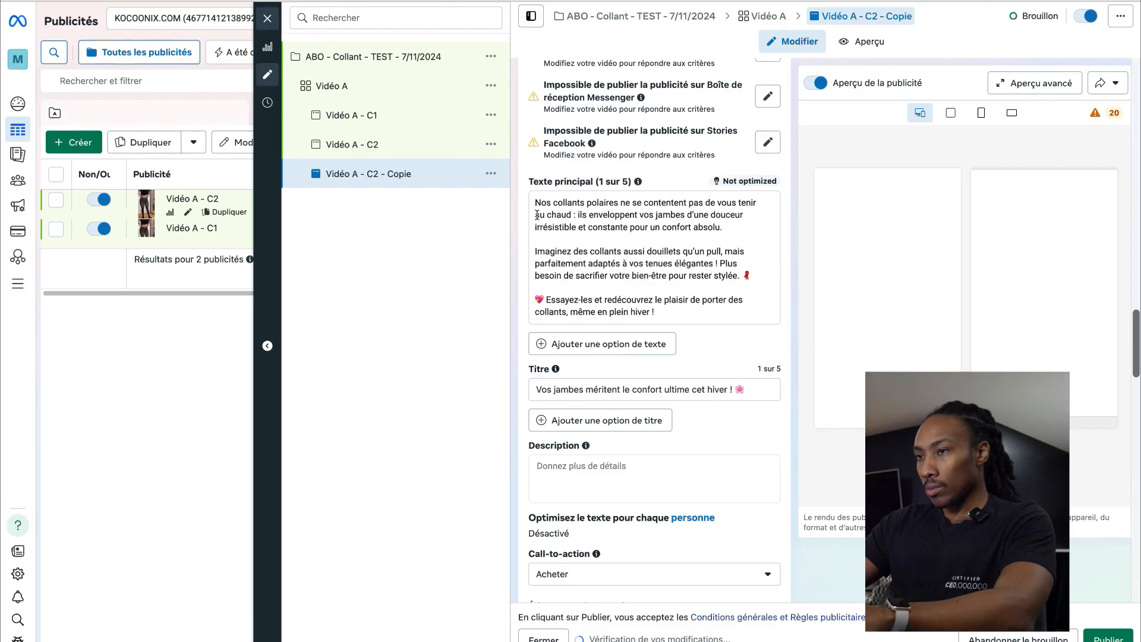
left_click(387, 174)
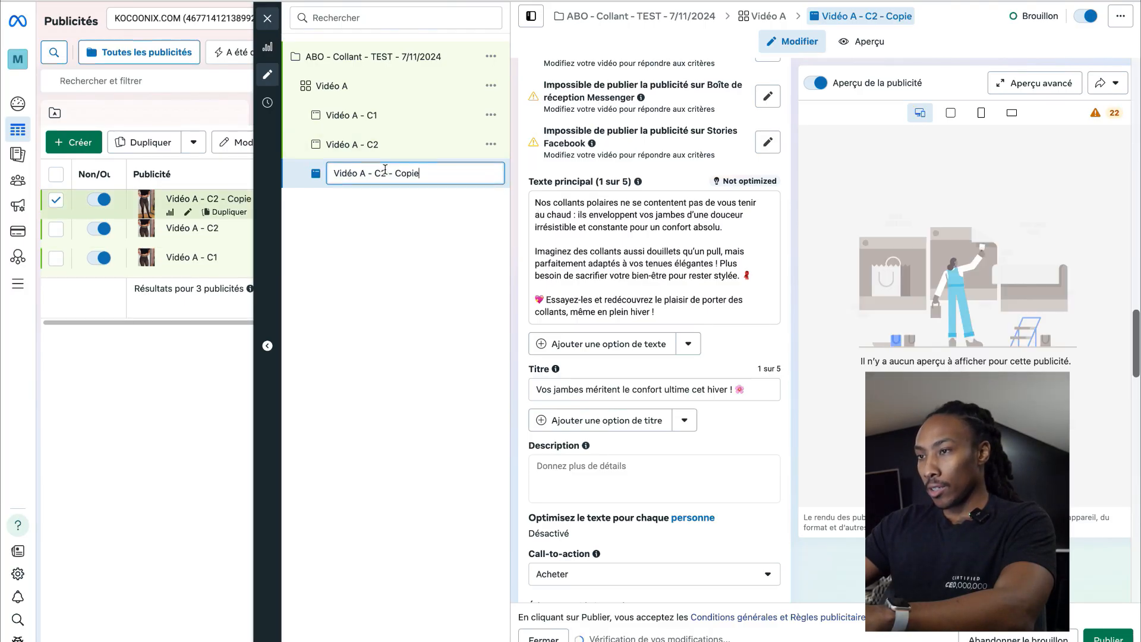
left_click_drag(381, 173, 421, 173)
type("3")
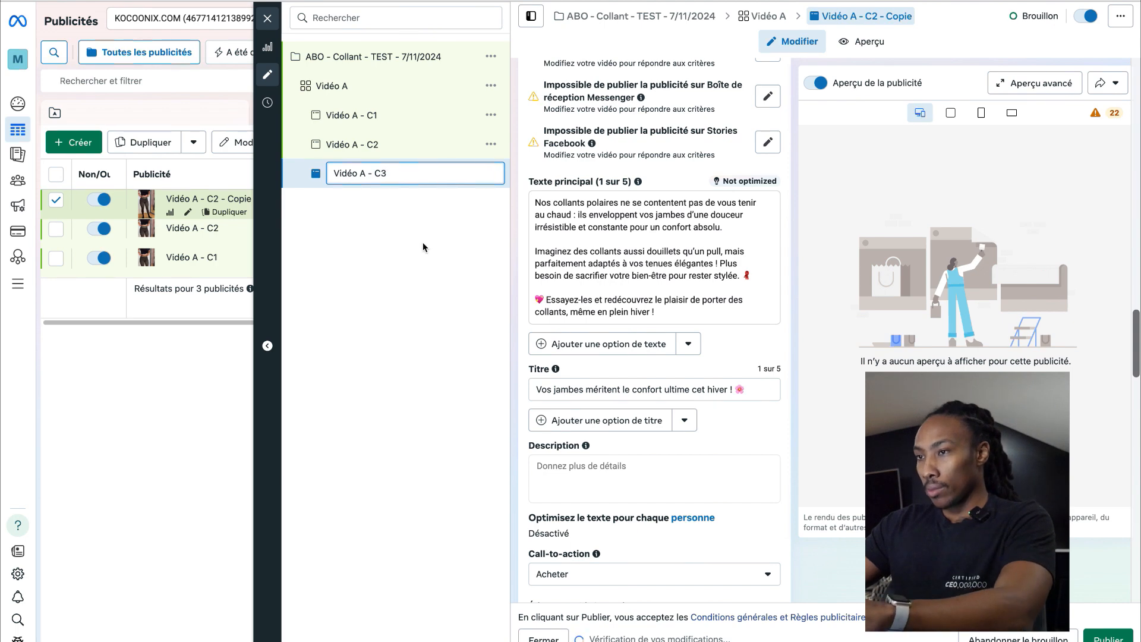
key("Return")
Step: Copy ChatGPT's "Mise en valeur de la silhouette" text into Vidéo A - C3's Texte principal, with Titre "Redéssinez et réchauffez votre silhouette en un geste ! 🔥"
left_click(615, 1)
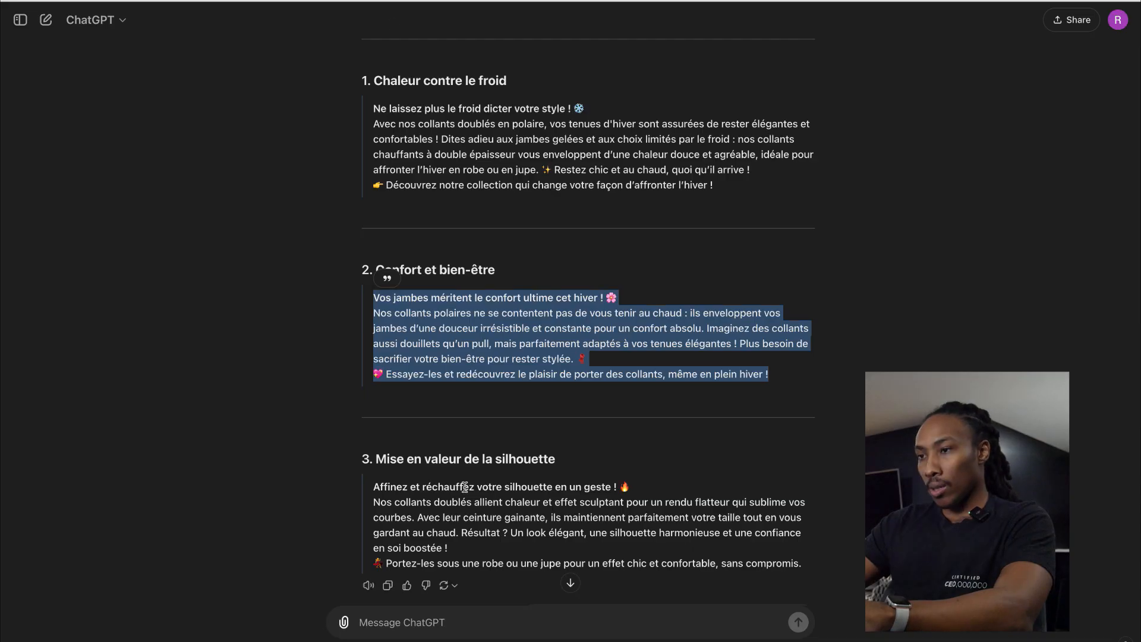
scroll(432, 498, "down", 1)
scroll(432, 498, "down", 1)
left_click_drag(376, 412, 639, 474)
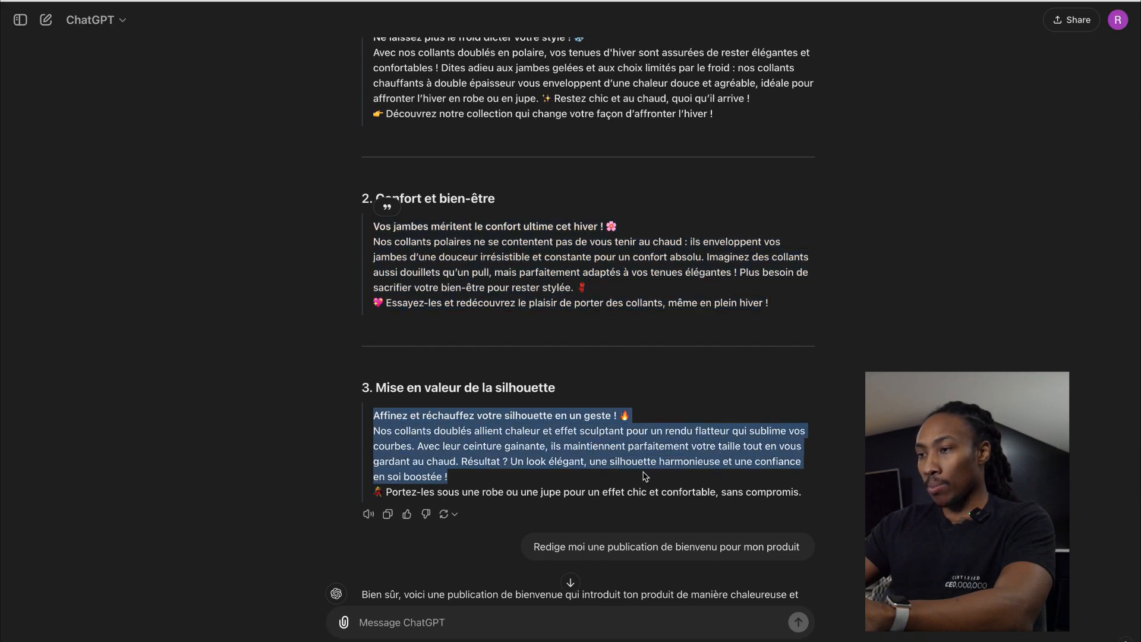
left_click_drag(747, 480, 810, 487)
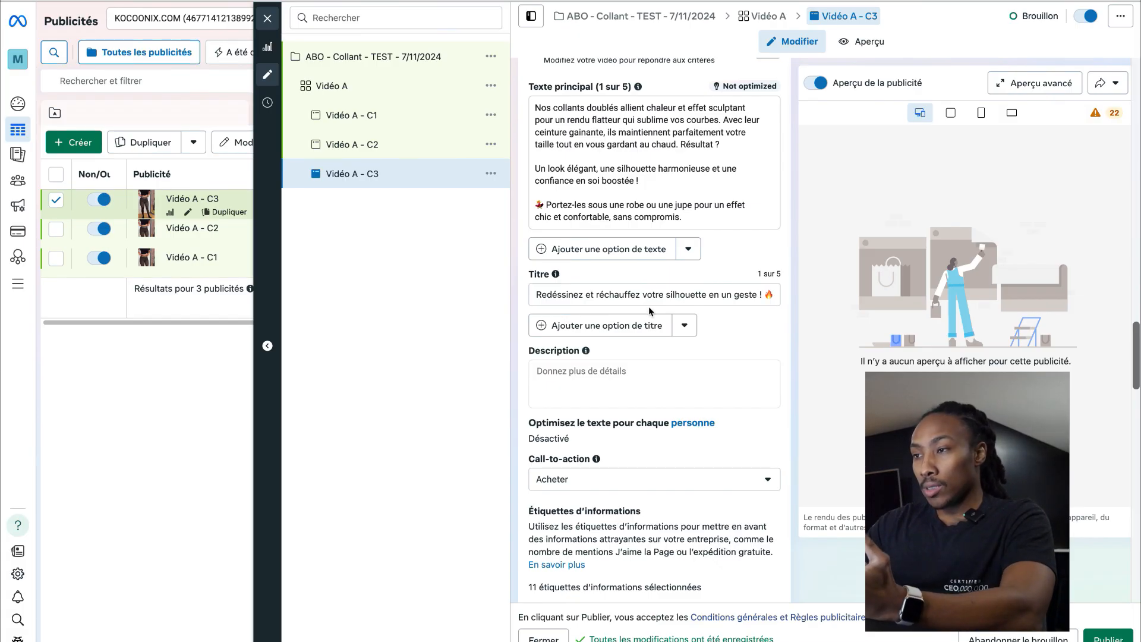
scroll(648, 306, "up", 1)
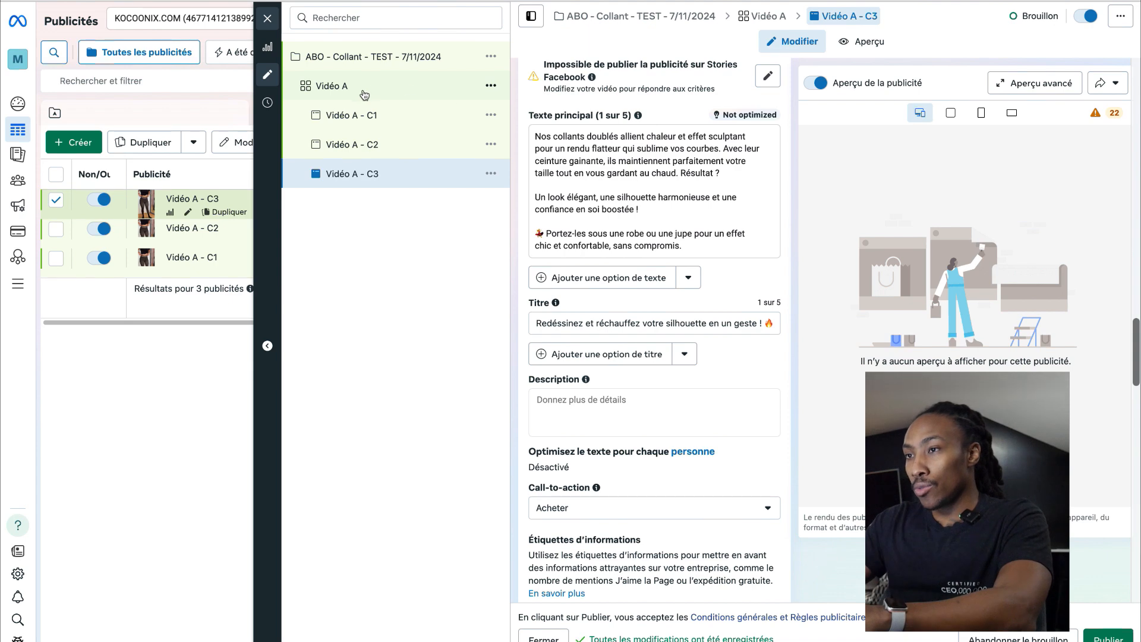
Step: Duplicate the ad set Vidéo A with 4 copies inside the existing campaign ABO - Collant - TEST - 7/11/2024
left_click(491, 86)
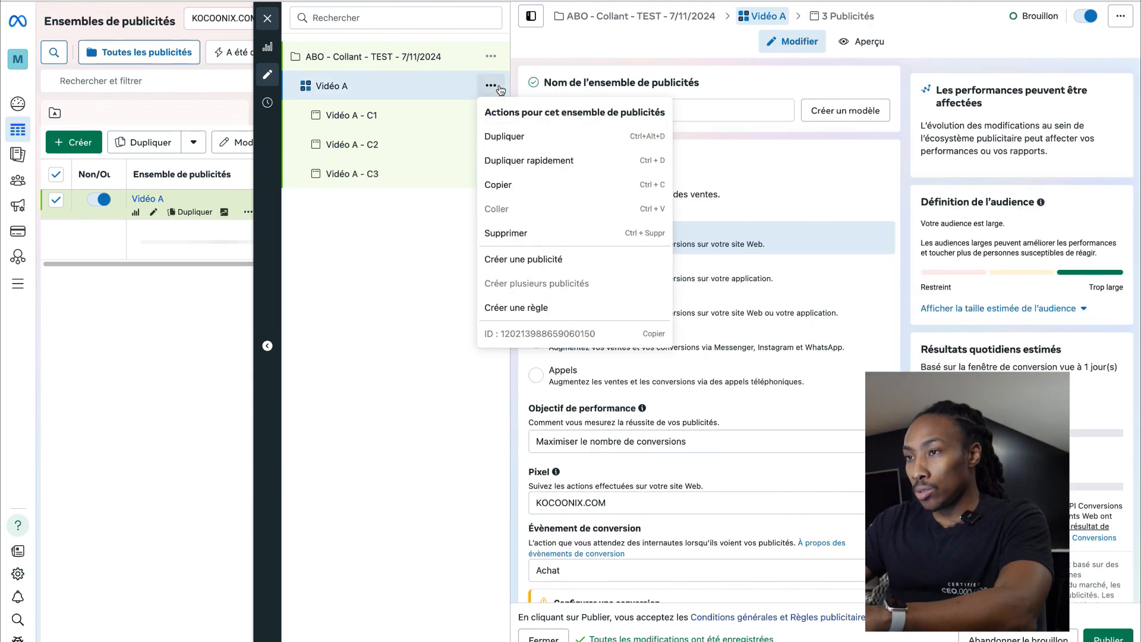
left_click(538, 137)
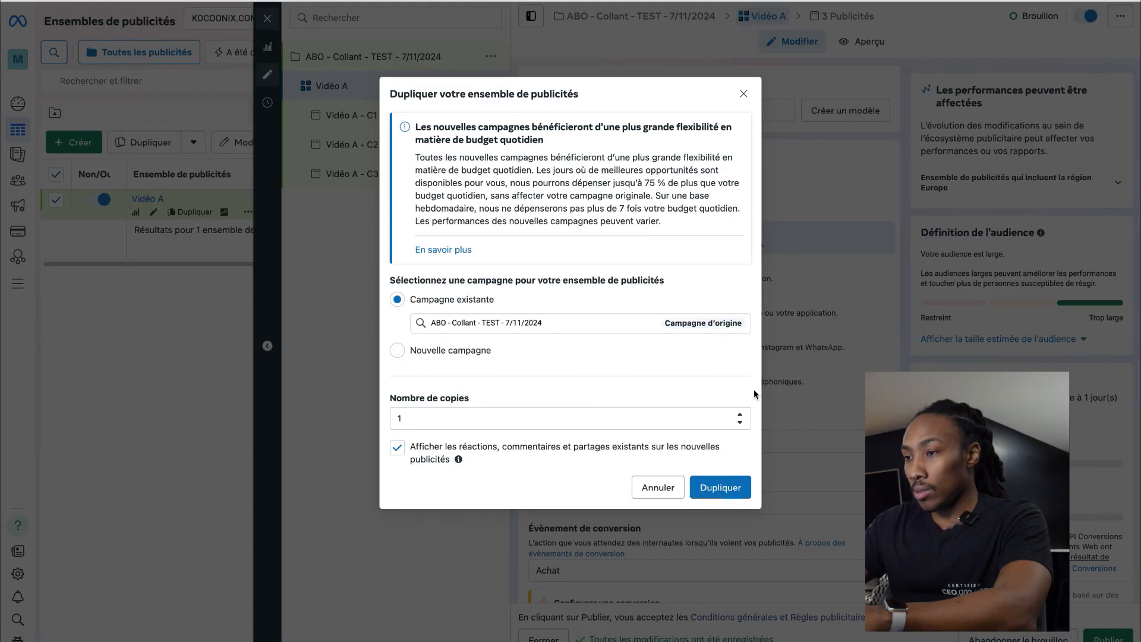
left_click(739, 416)
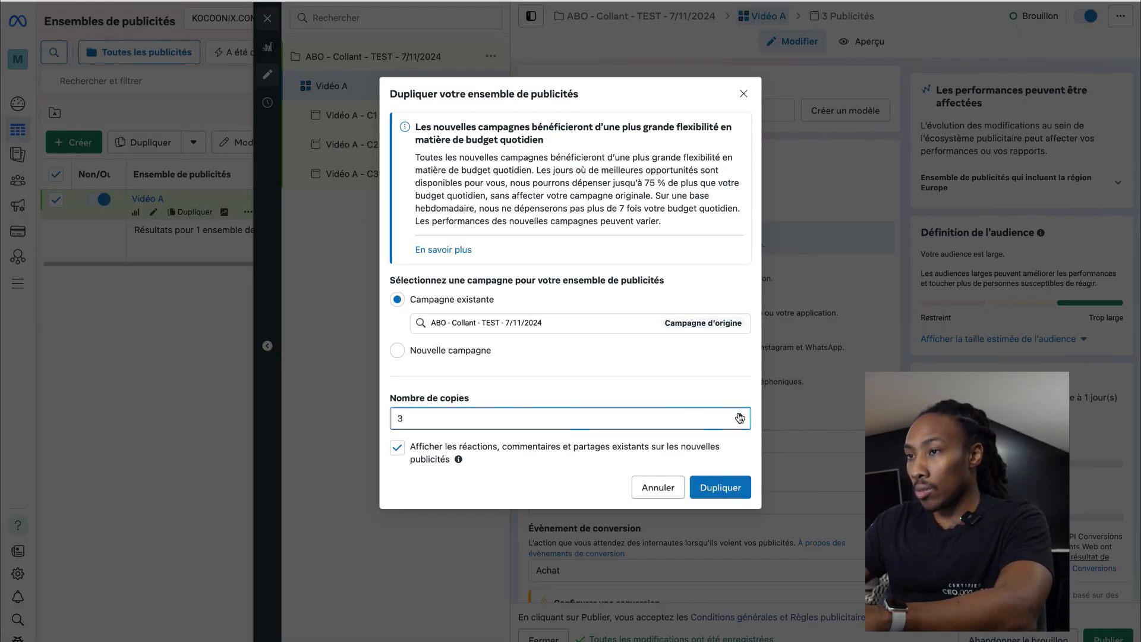
left_click(725, 491)
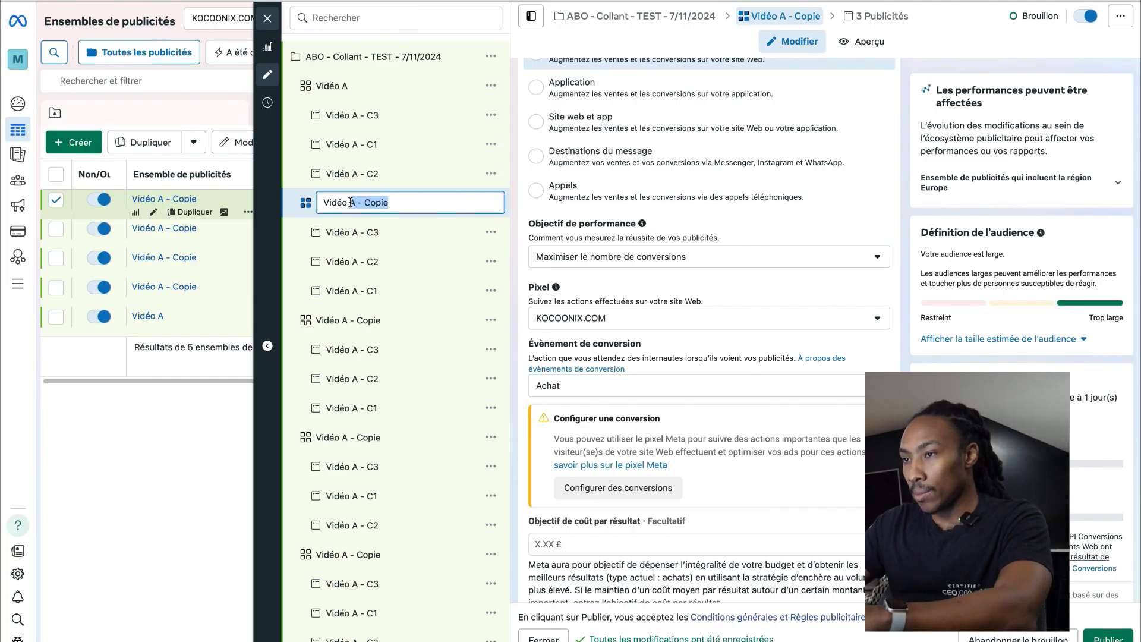
Step: Rename a copied ad set "Vidéo B" and three copied ads "Vidéo B - C1", "Vidéo B - C2" and "Vidéo B - C3"
key("BackSpace")
type("B")
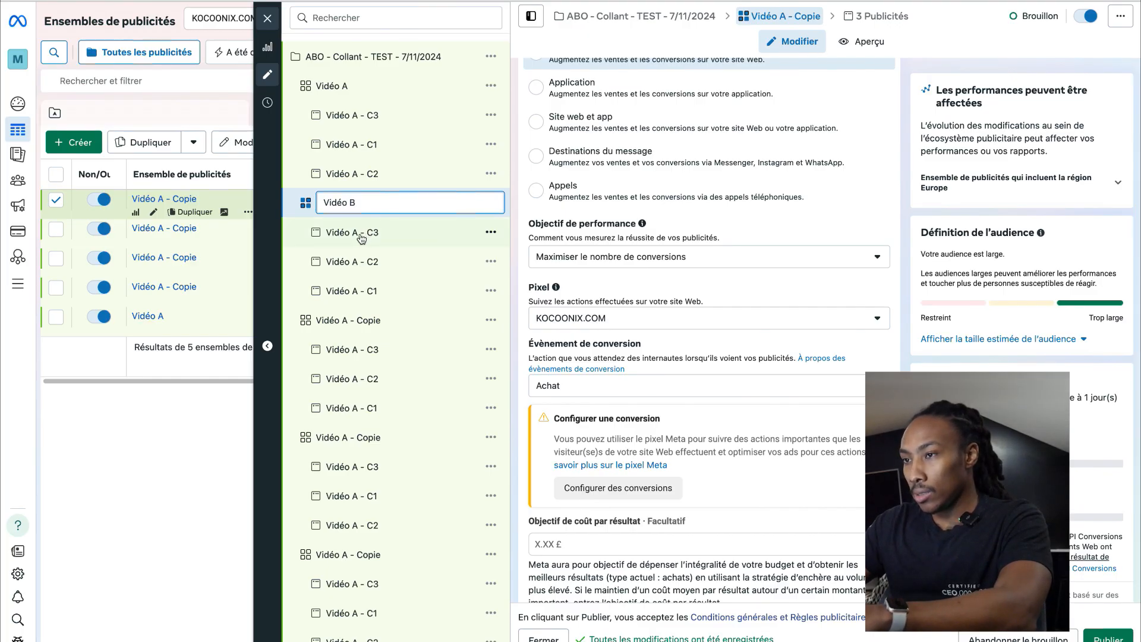
left_click(361, 237)
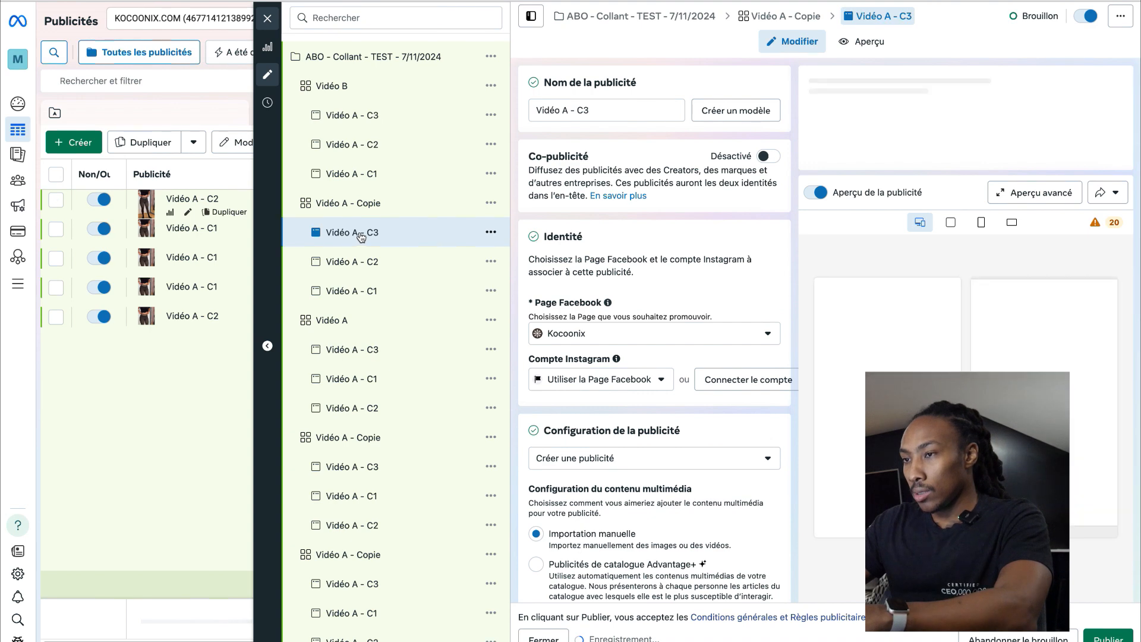
left_click(360, 234)
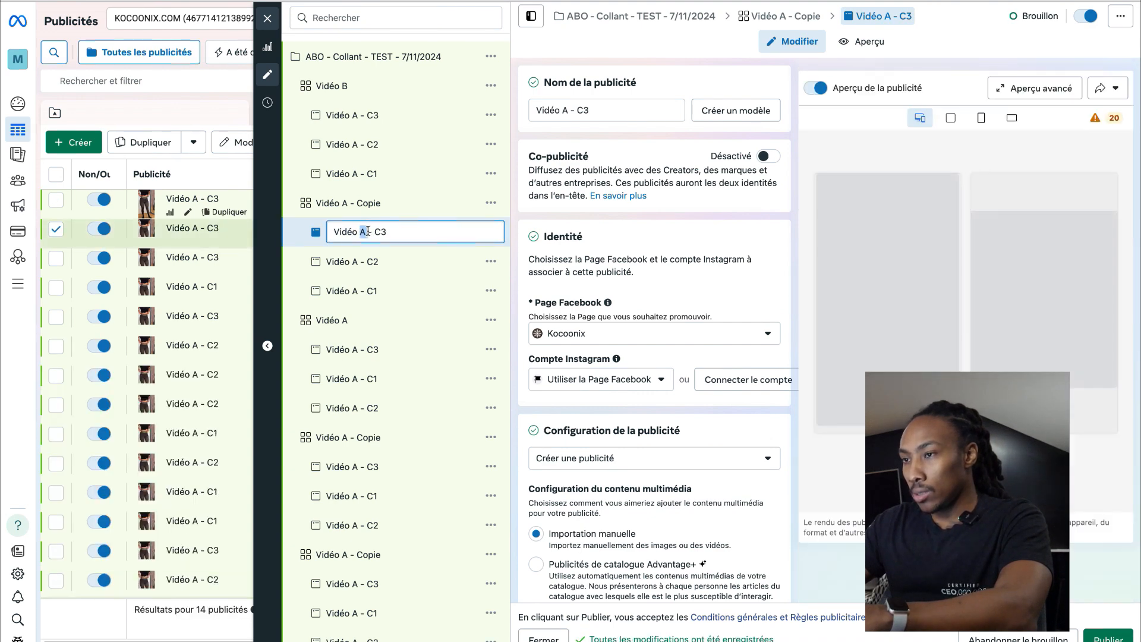
type("B")
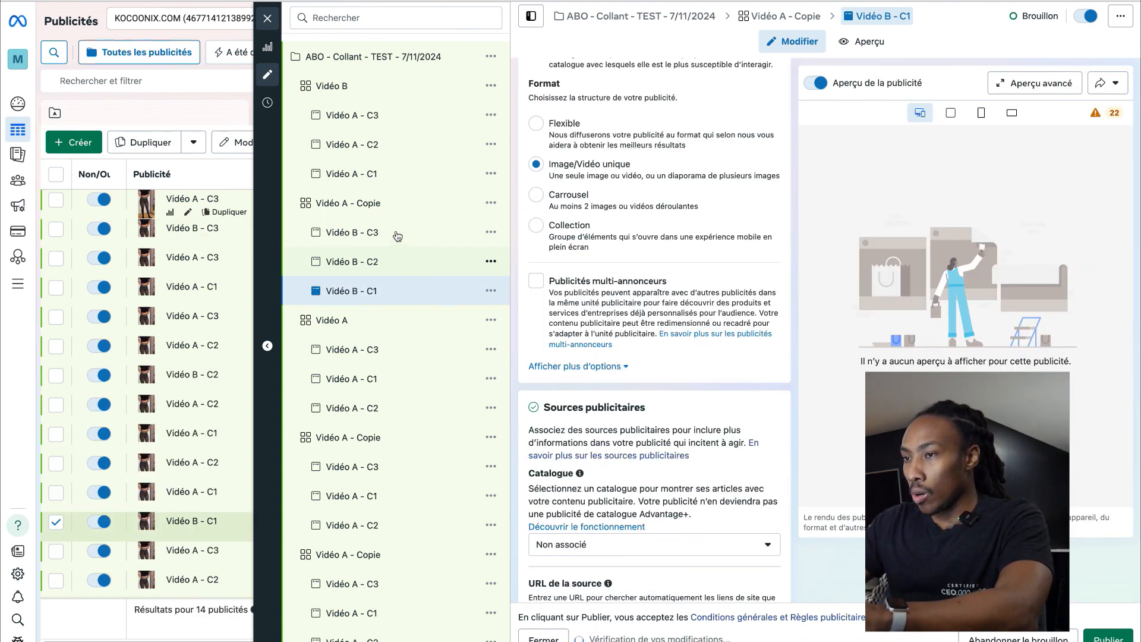
Step: Edit the three Vidéo B ads together, removing Vidéo A.mp4 from their content and adding the new video instead
left_click(365, 233, "shift")
scroll(637, 240, "down", 12)
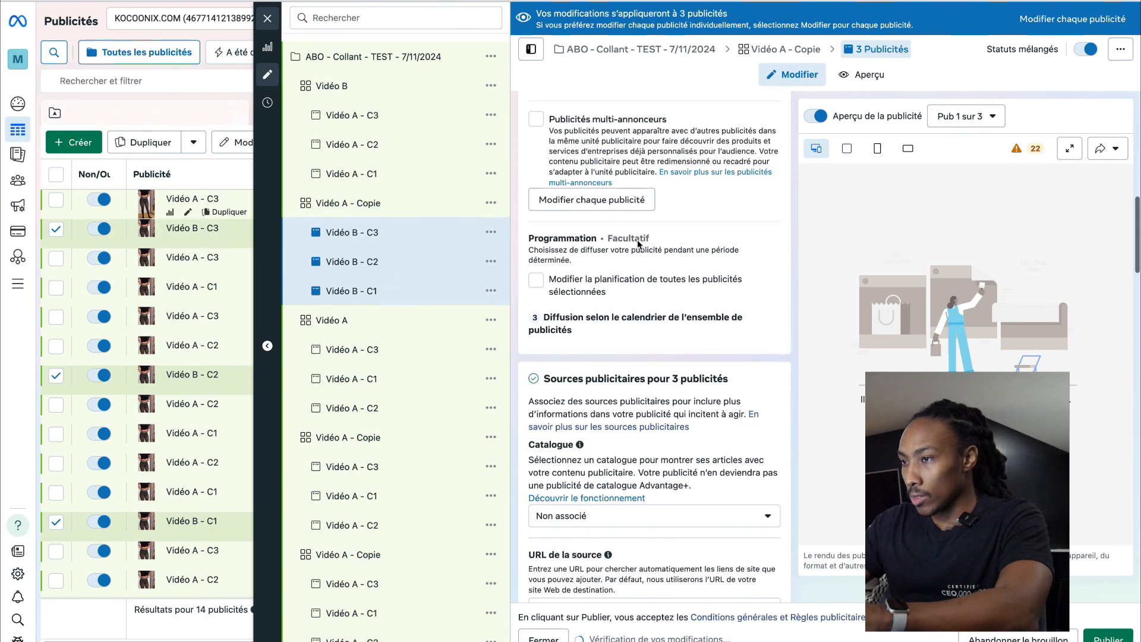
scroll(628, 284, "up", 3)
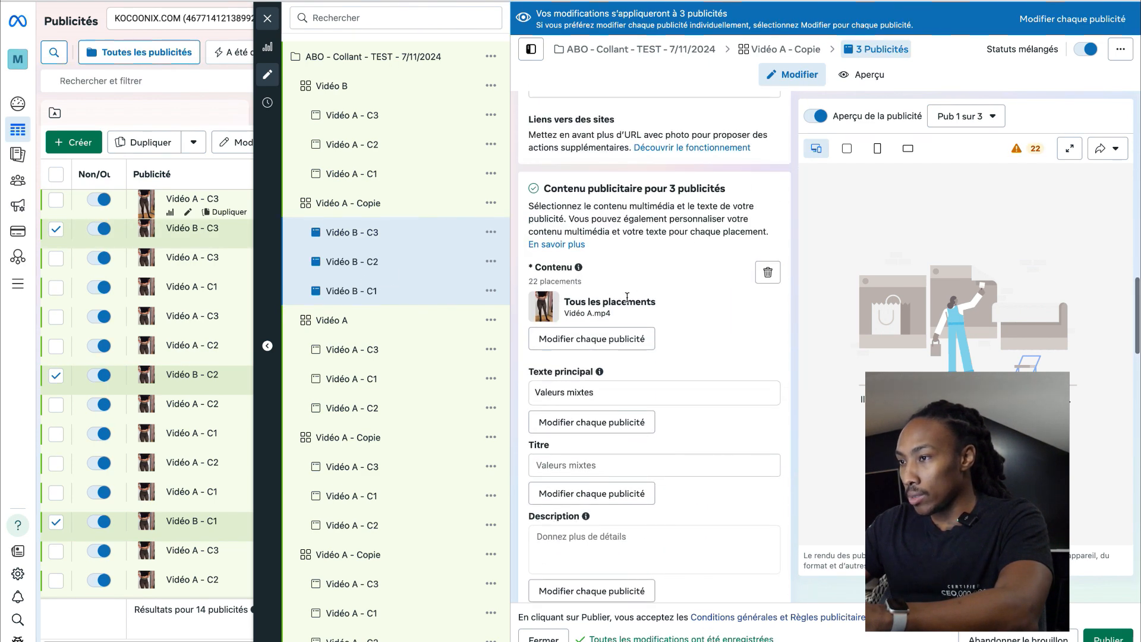
left_click(776, 274)
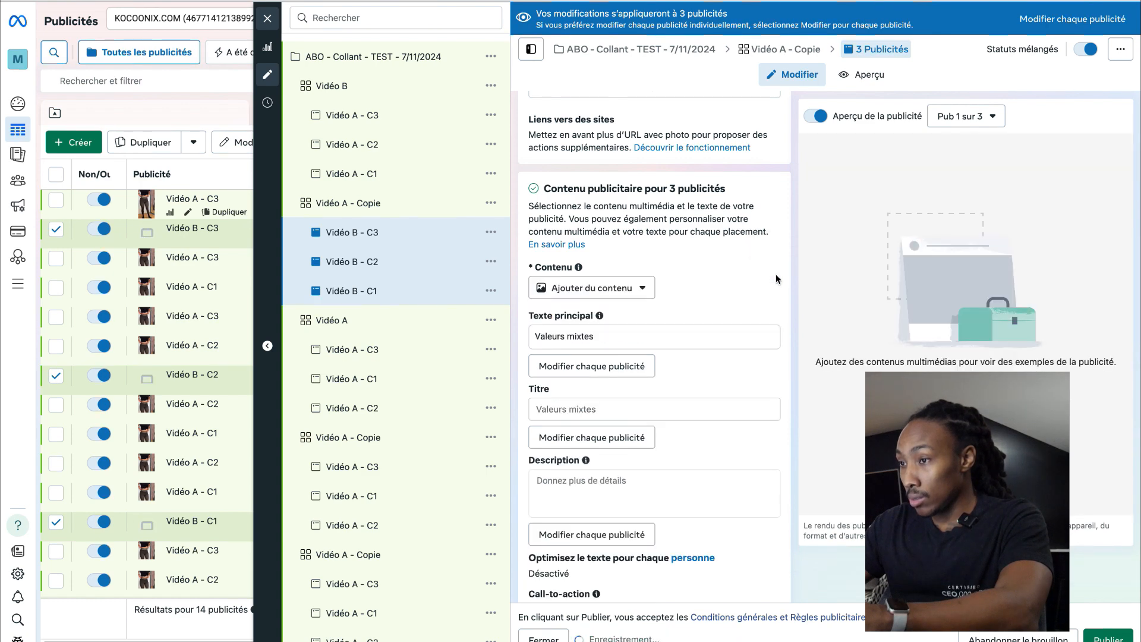
left_click(624, 290)
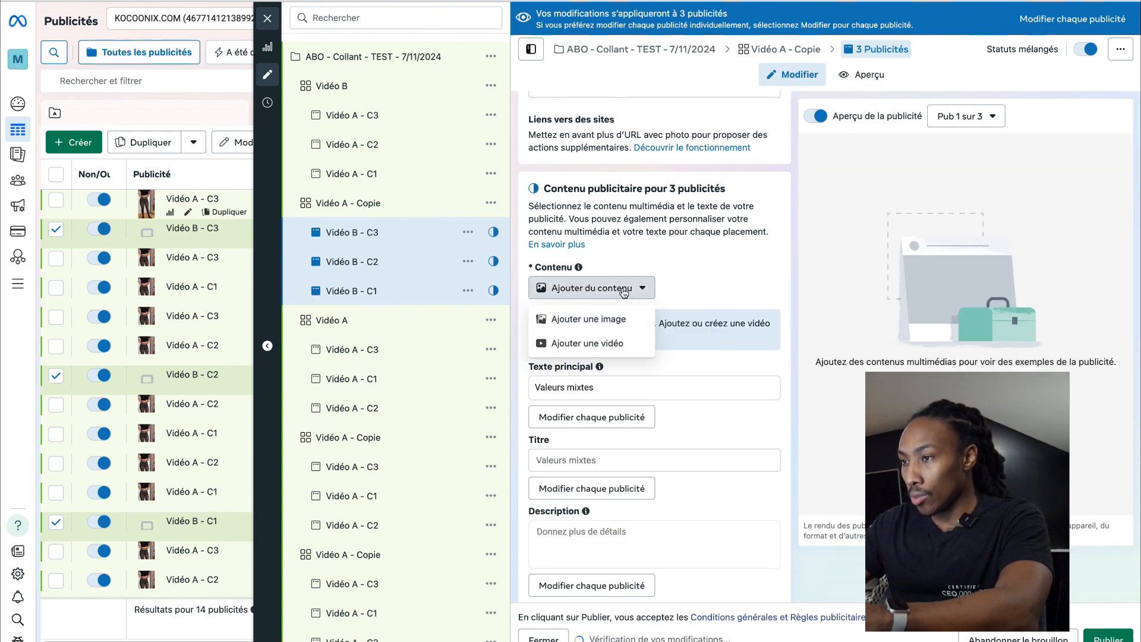
left_click(584, 342)
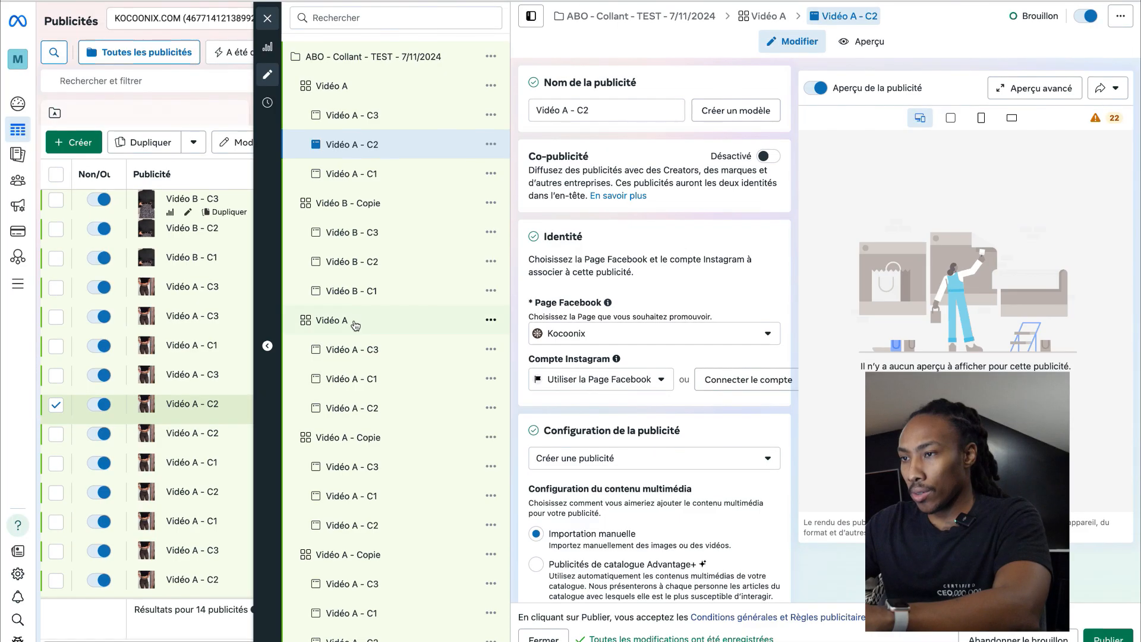
Step: Rename the next duplicated Vidéo A ad set "Vidéo C" and its C3 ad "Vidéo C - C3"
left_click(359, 324)
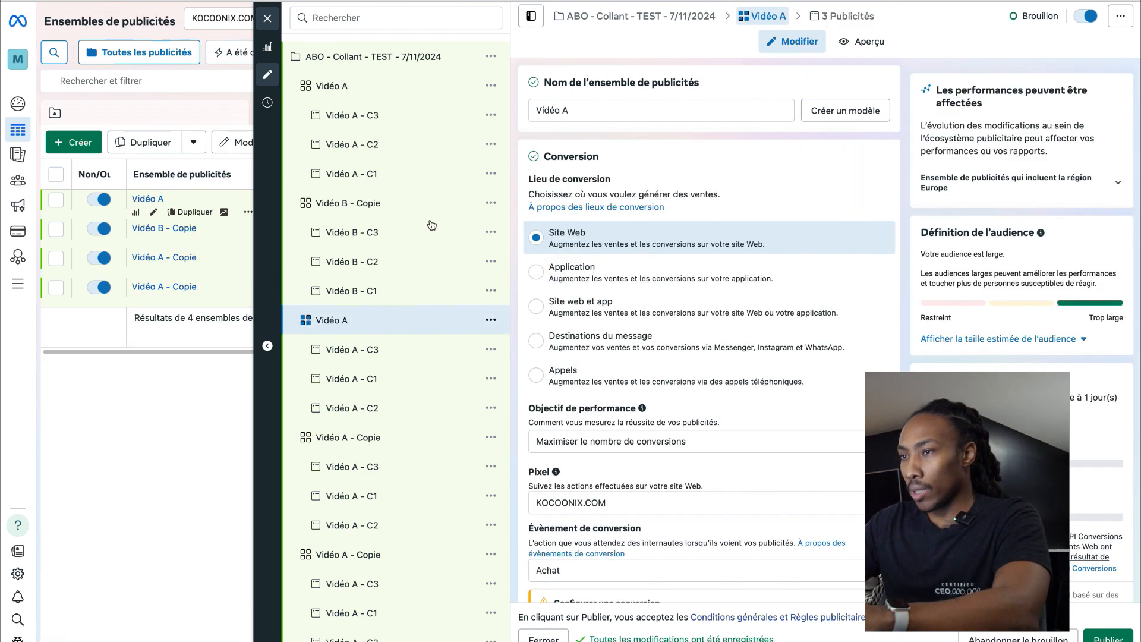
left_click_drag(563, 111, 602, 110)
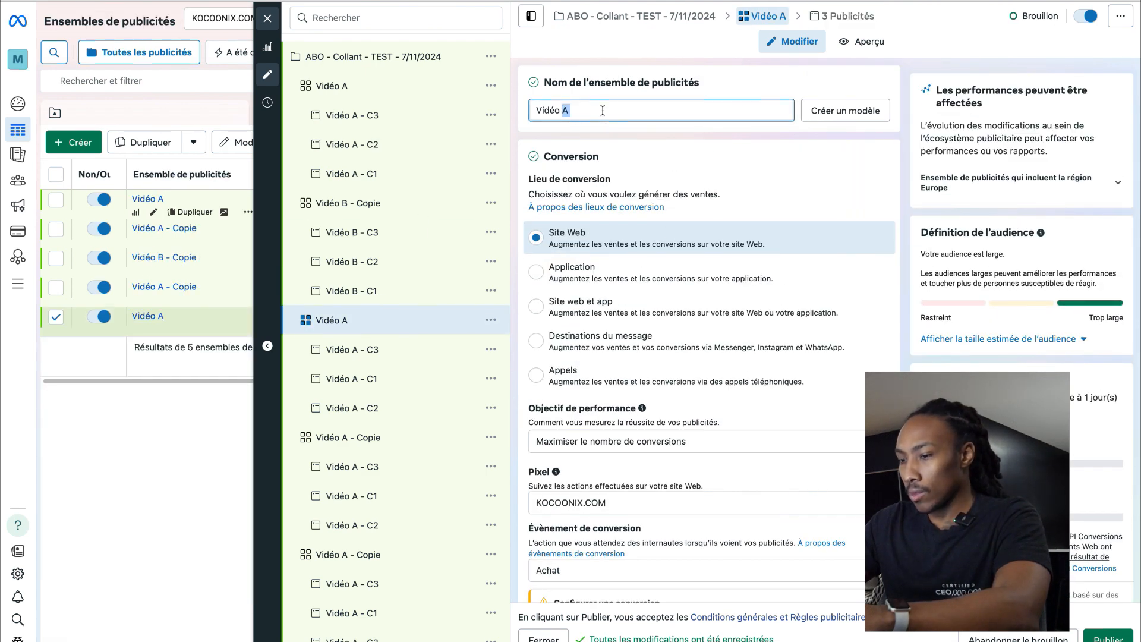
left_click(379, 351)
left_click(562, 111)
key("Right")
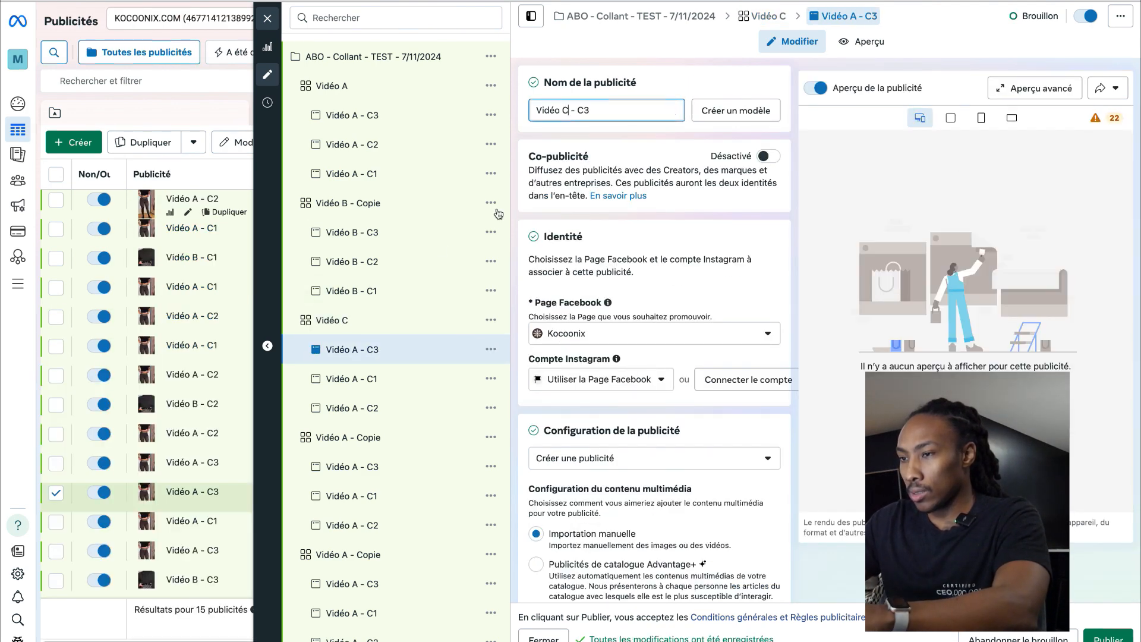
type("C")
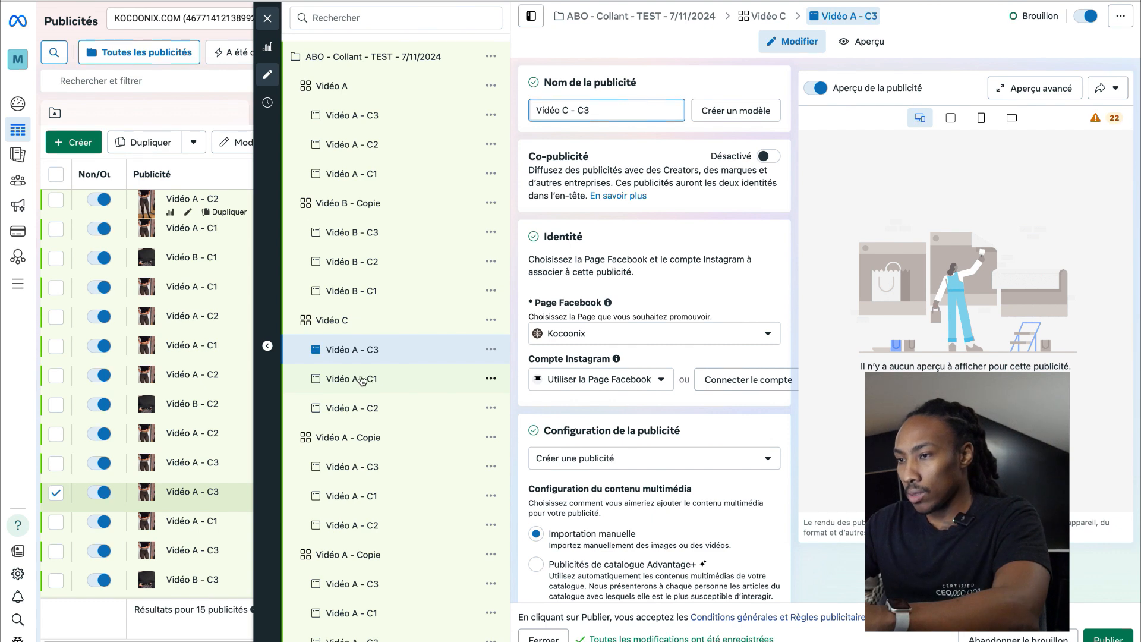
Step: Rename the remaining two ads in the Vidéo C ad set "Vidéo C - C1" and "Vidéo C - C2"
left_click(368, 381)
key("BackSpace")
type("C")
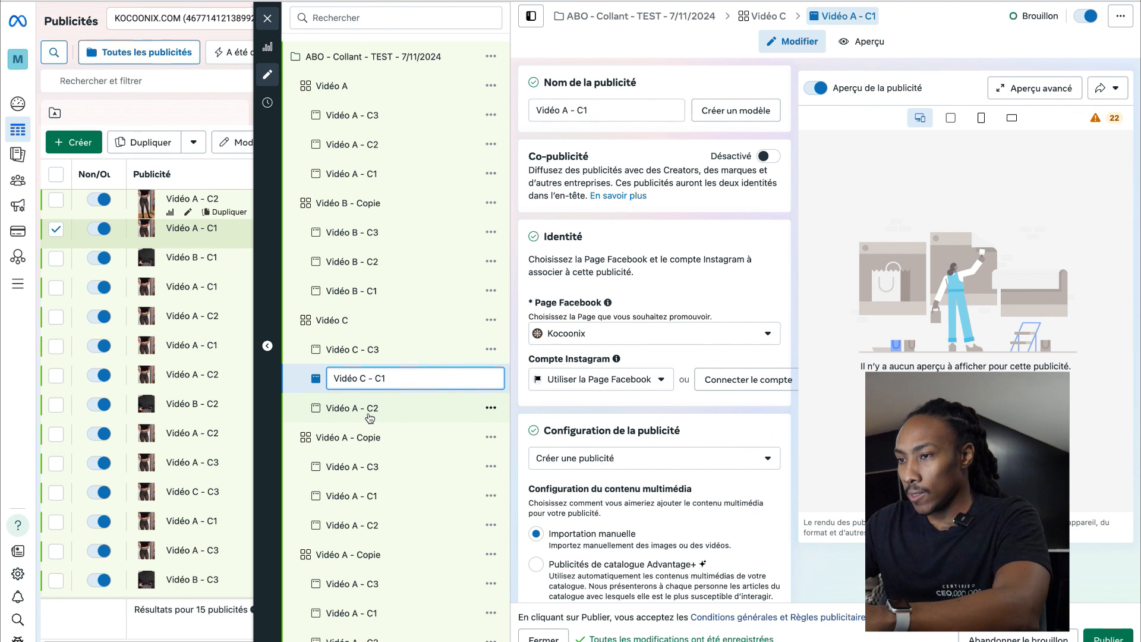
left_click(369, 411)
key("BackSpace")
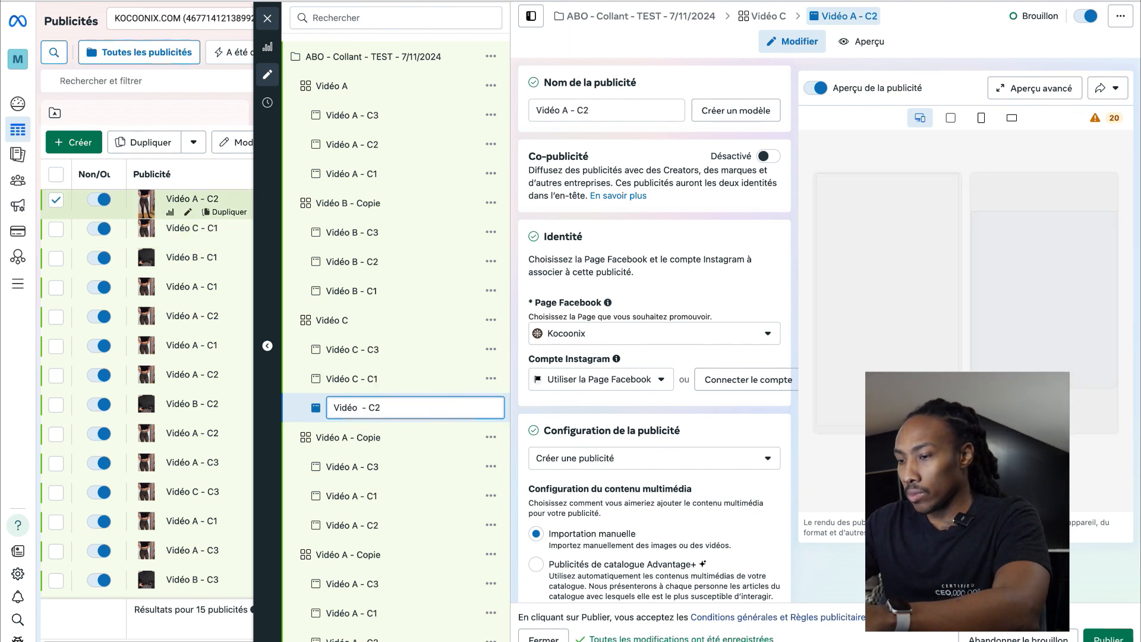
type("C")
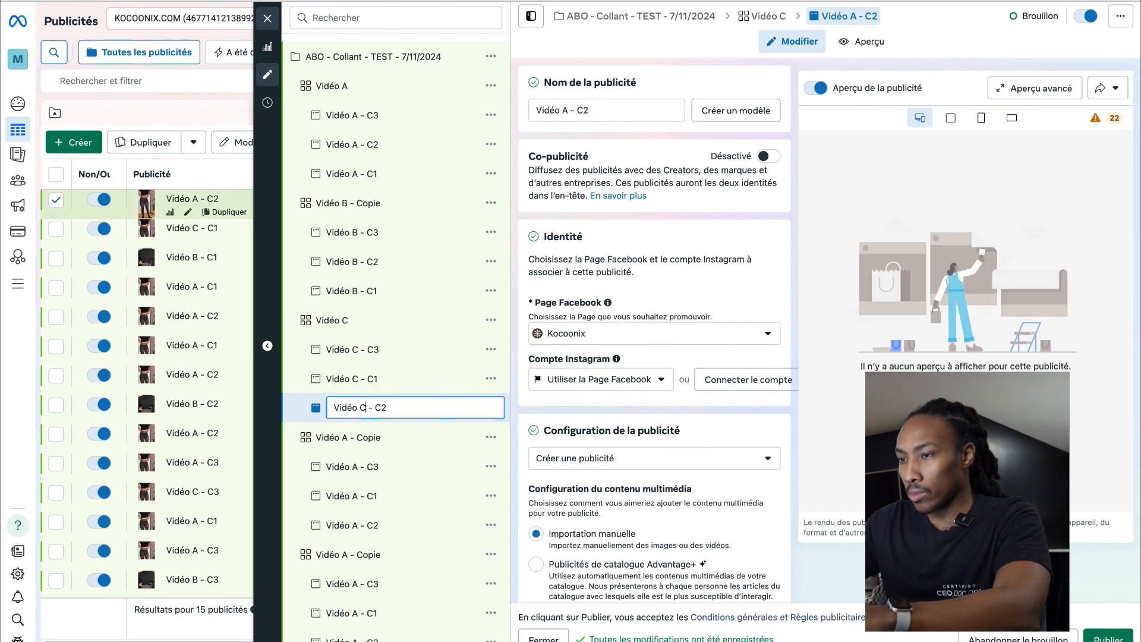
key("Return")
Step: Edit the three Vidéo C ads together and replace Vidéo A.mp4 with a new video, keeping the Originales format for all placements
left_click(378, 378, "shift")
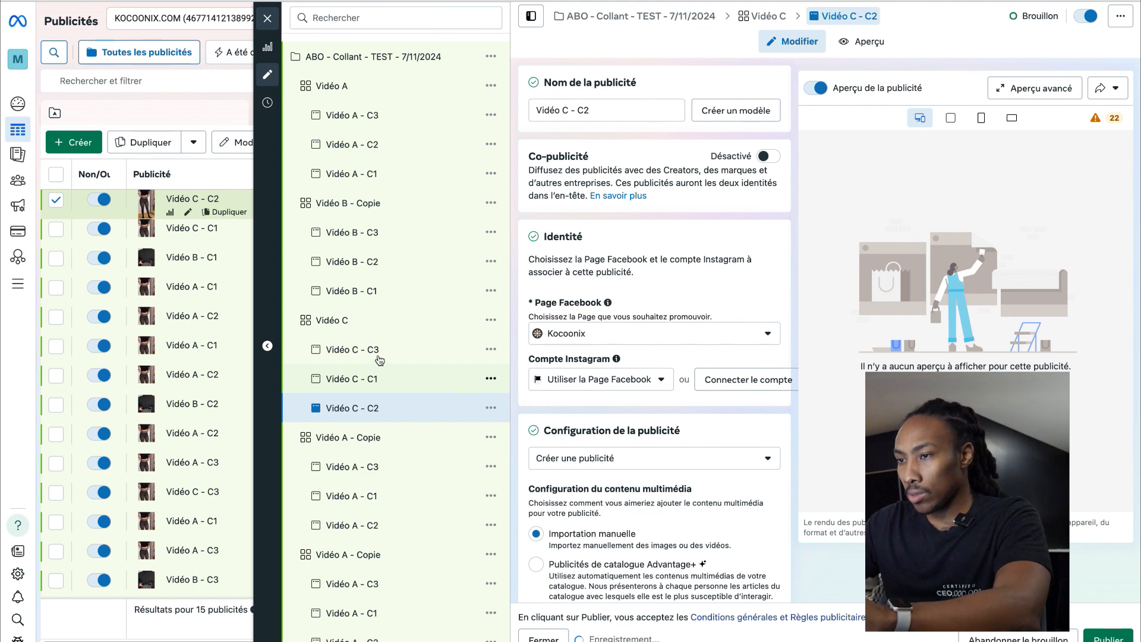
left_click(379, 350, "shift")
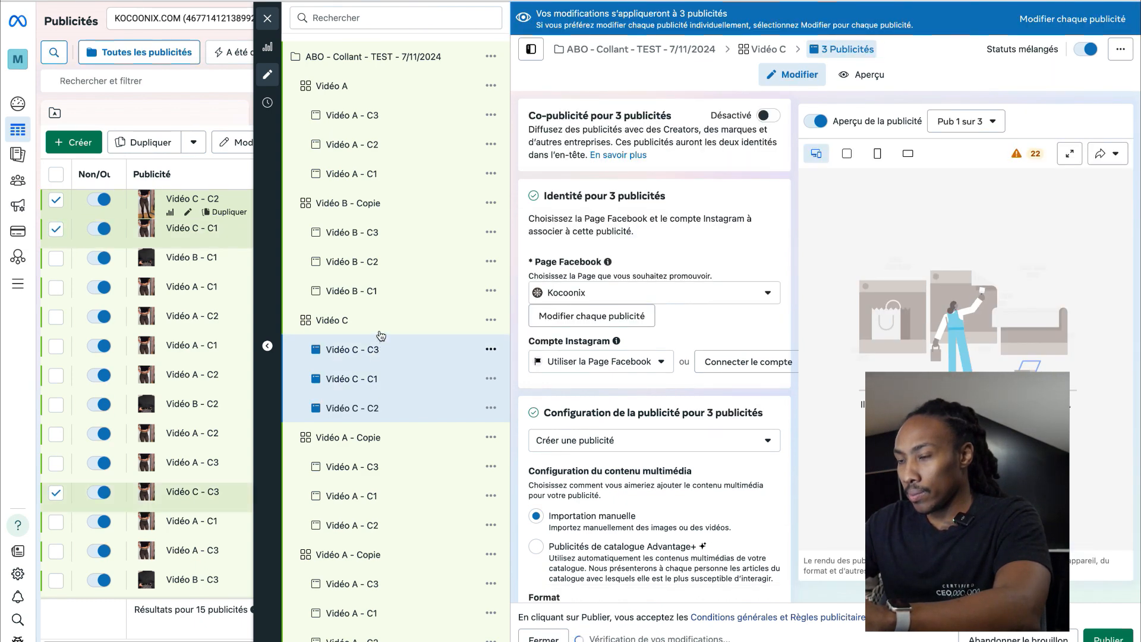
scroll(723, 298, "down", 3)
scroll(723, 297, "down", 10)
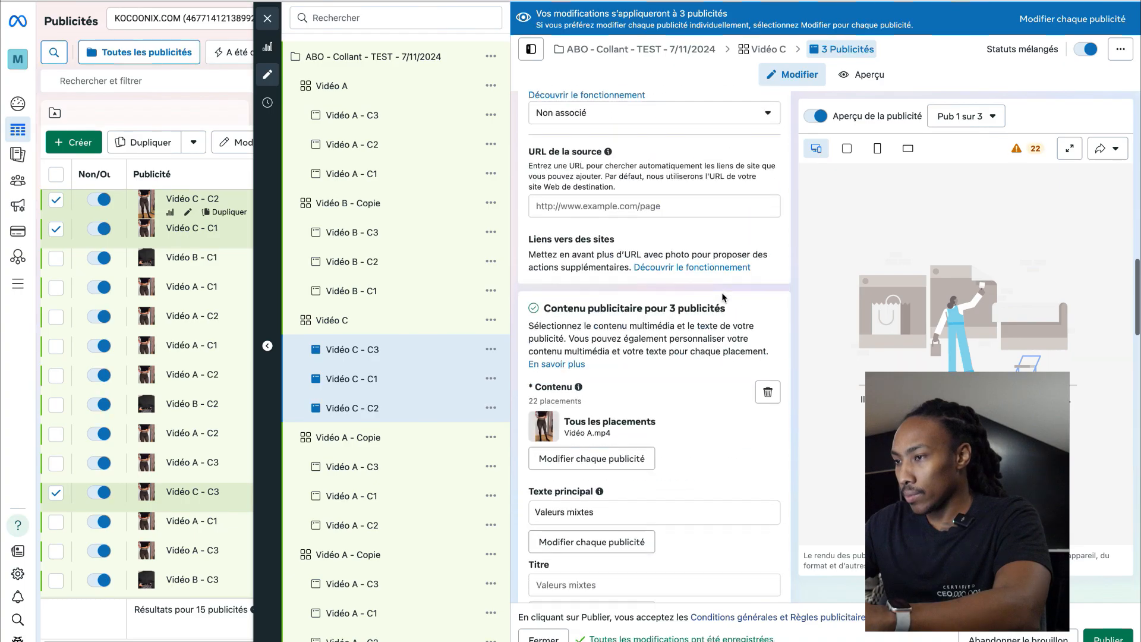
left_click(915, 540)
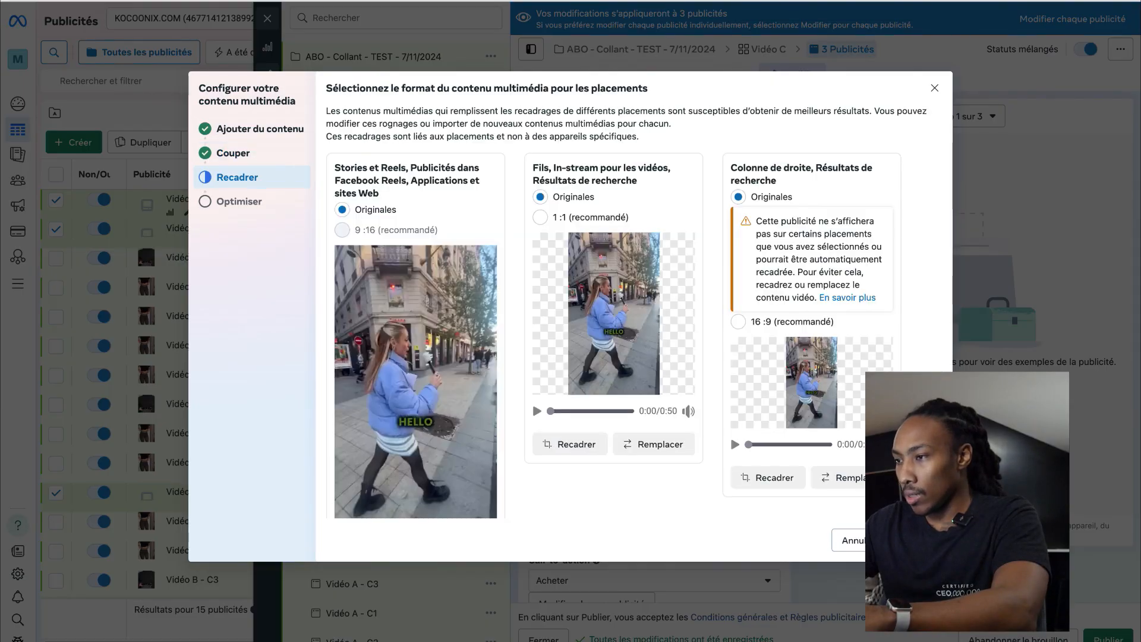
left_click(915, 540)
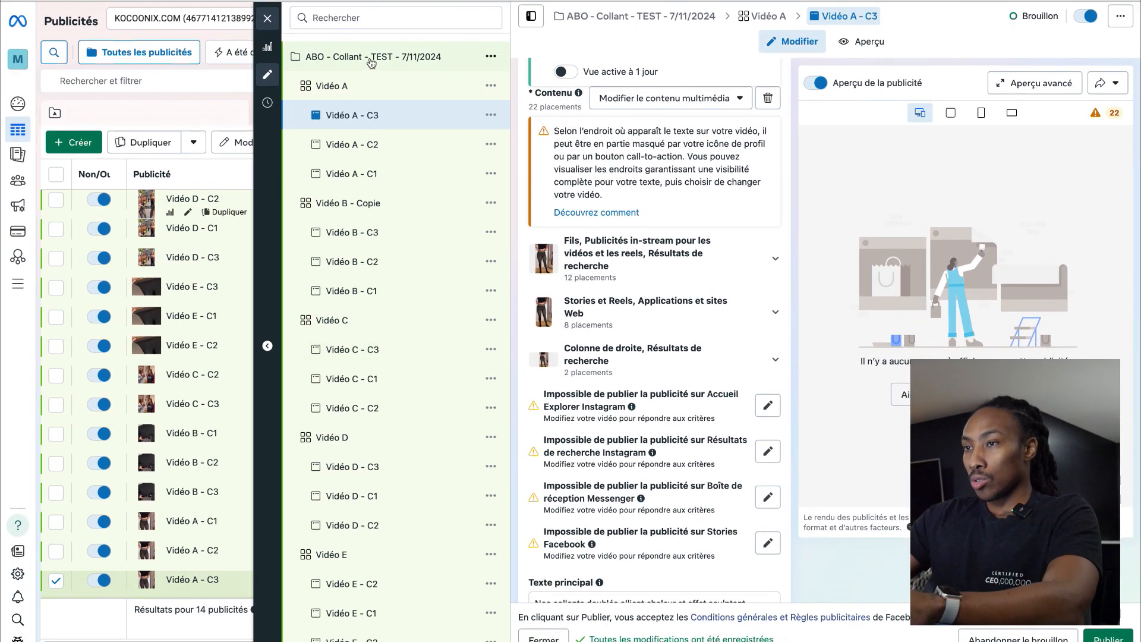
Step: Open the campaign ABO - Collant - TEST - 7/11/2024 and publish it with its ad sets and ads
left_click(337, 58)
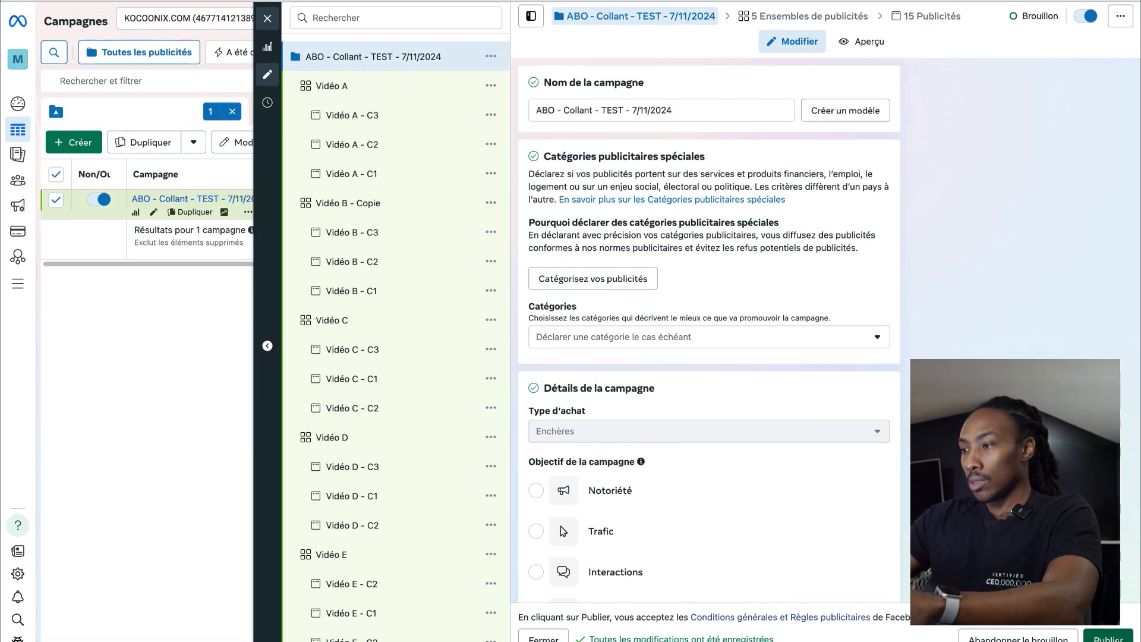
left_click(1116, 638)
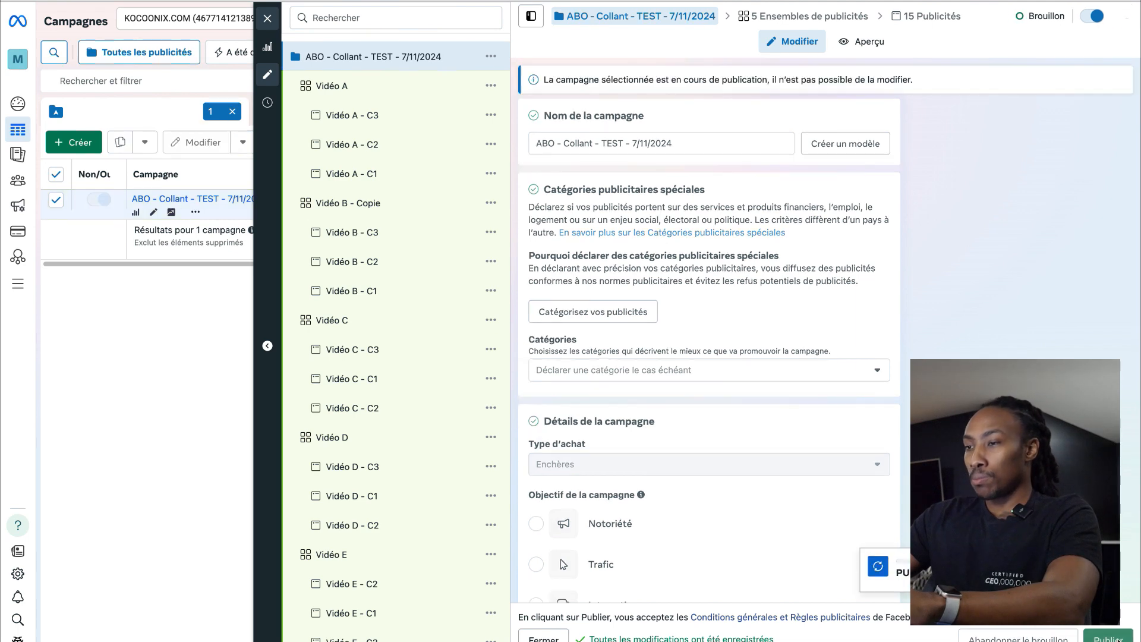